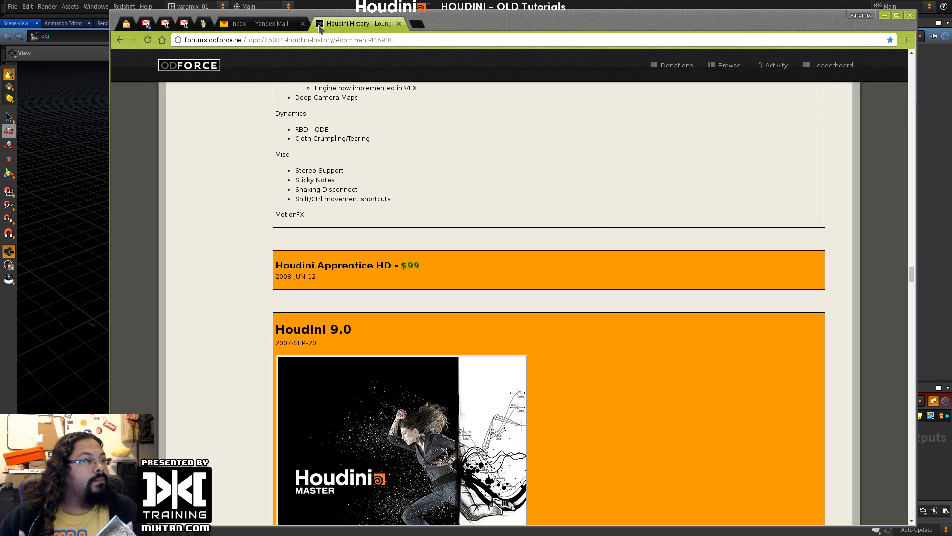
# Step: Separate the Houdini History page into its own browser window, minimise the mail window, and resize the history window beside the Houdini viewport
pyautogui.moveTo(360, 24); pyautogui.dragTo(238, 32)
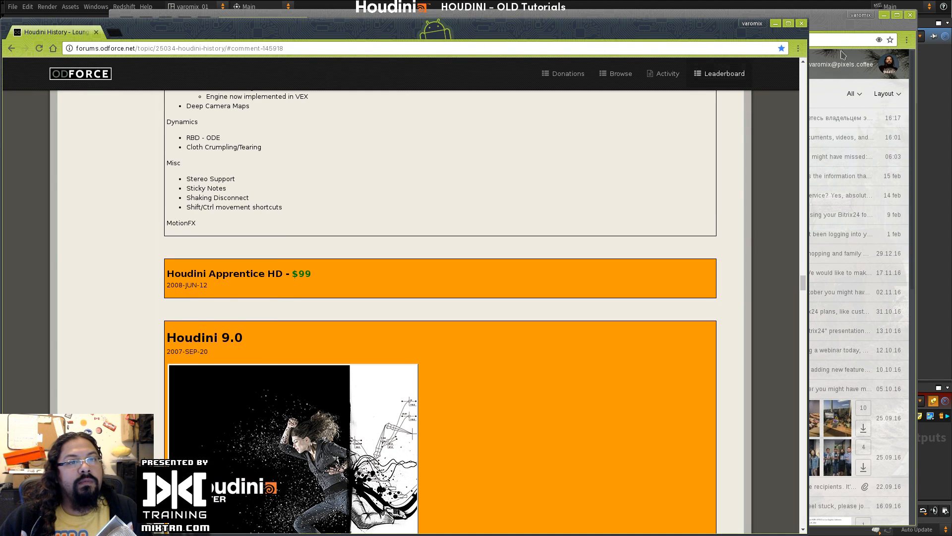
pyautogui.click(884, 16)
pyautogui.moveTo(320, 25); pyautogui.dragTo(452, 8)
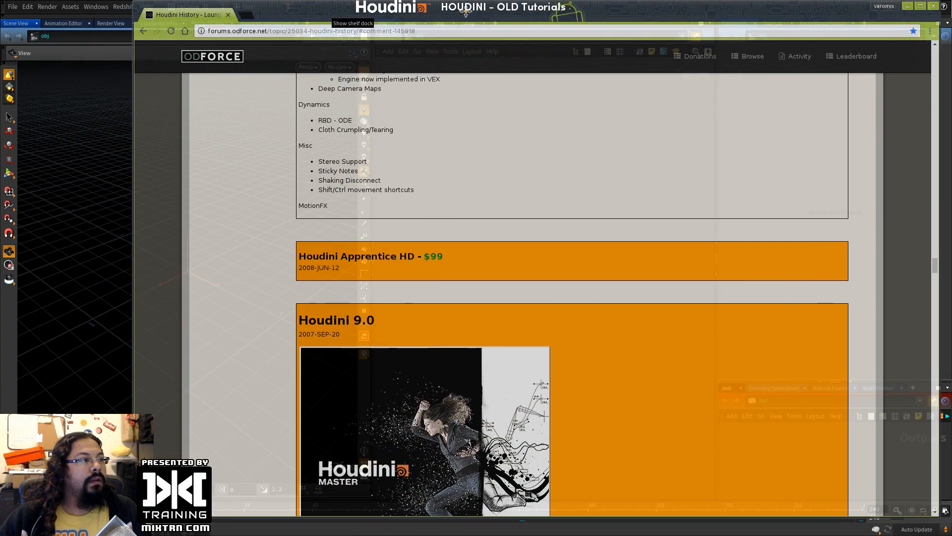
pyautogui.keyDown('alt'); pyautogui.moveTo(182, 107); pyautogui.dragTo(326, 116, button='right'); pyautogui.keyUp('alt')
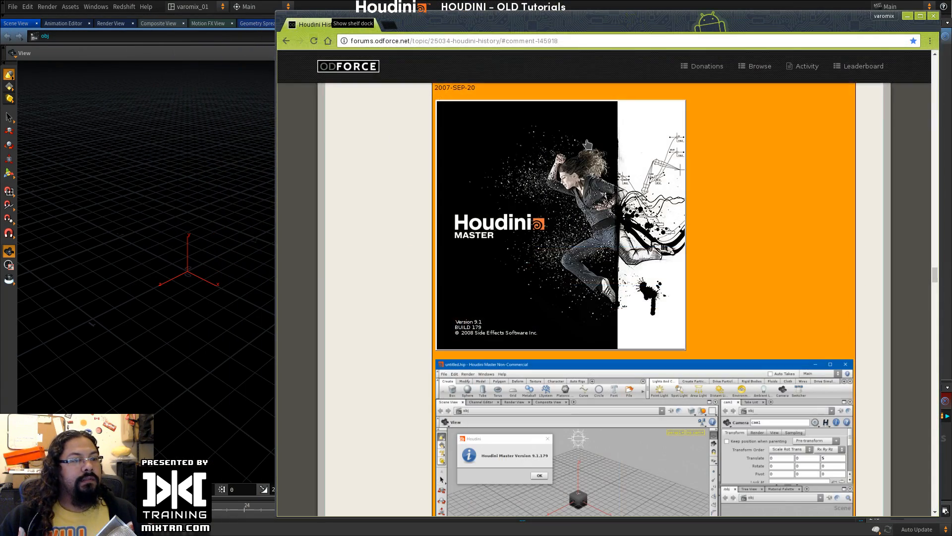
# Step: Review the release features and prices on the Houdini History page from Houdini 10 back to Houdini 6.0
pyautogui.scroll(2, 397, 258)
pyautogui.scroll(20, 398, 259)
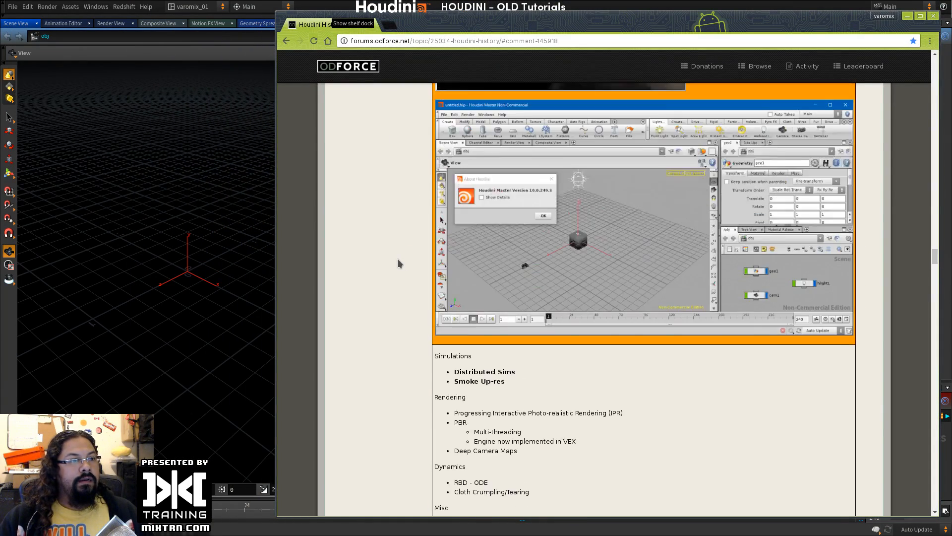
pyautogui.scroll(-18, 397, 260)
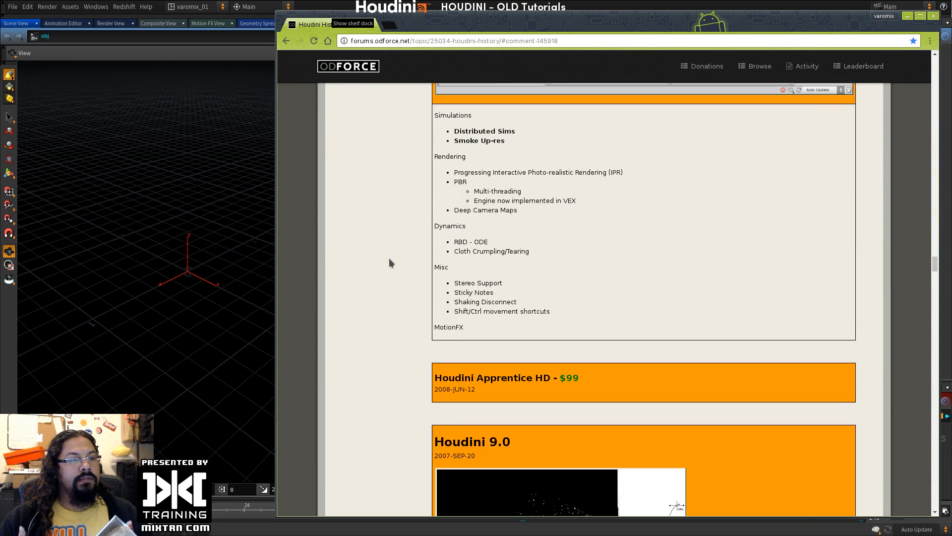
pyautogui.scroll(-5, 390, 258)
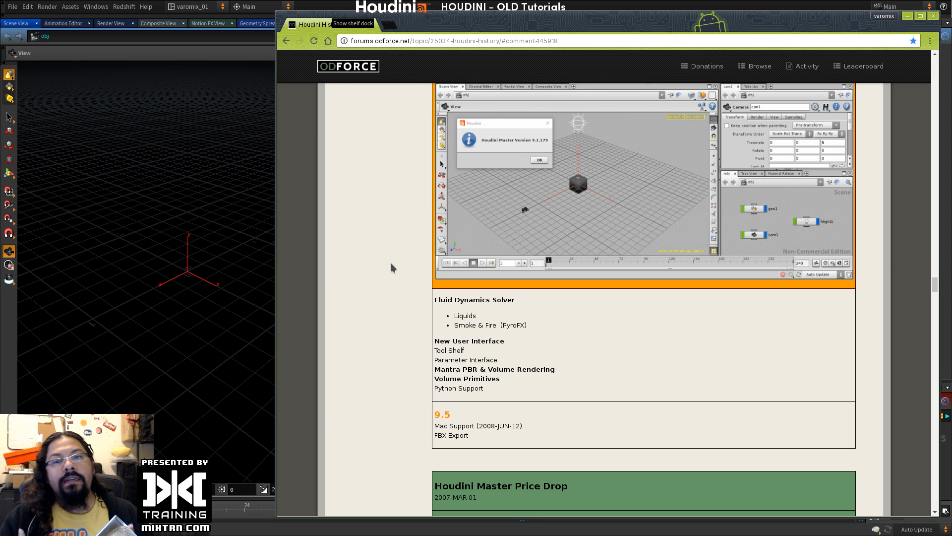
pyautogui.scroll(-4, 392, 267)
pyautogui.scroll(-4, 394, 271)
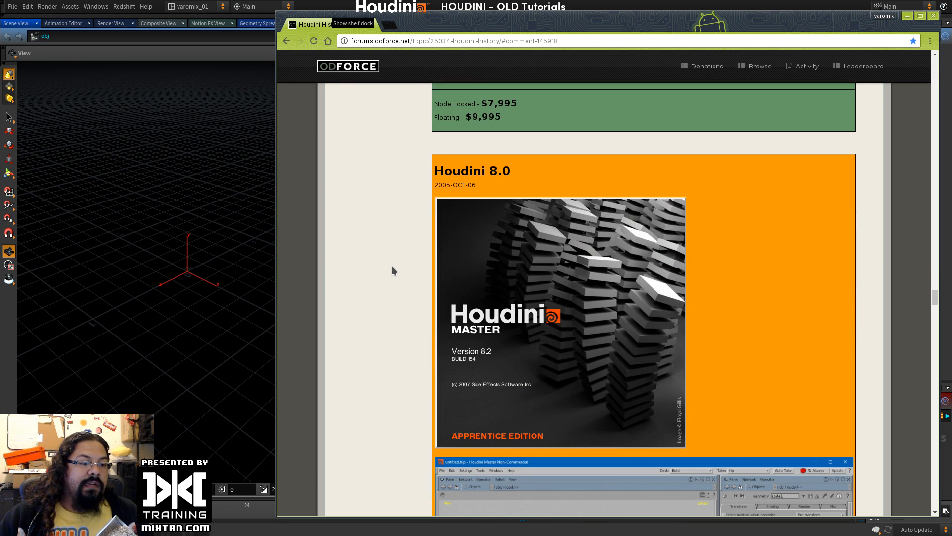
pyautogui.scroll(-4, 392, 271)
pyautogui.scroll(-4, 392, 271)
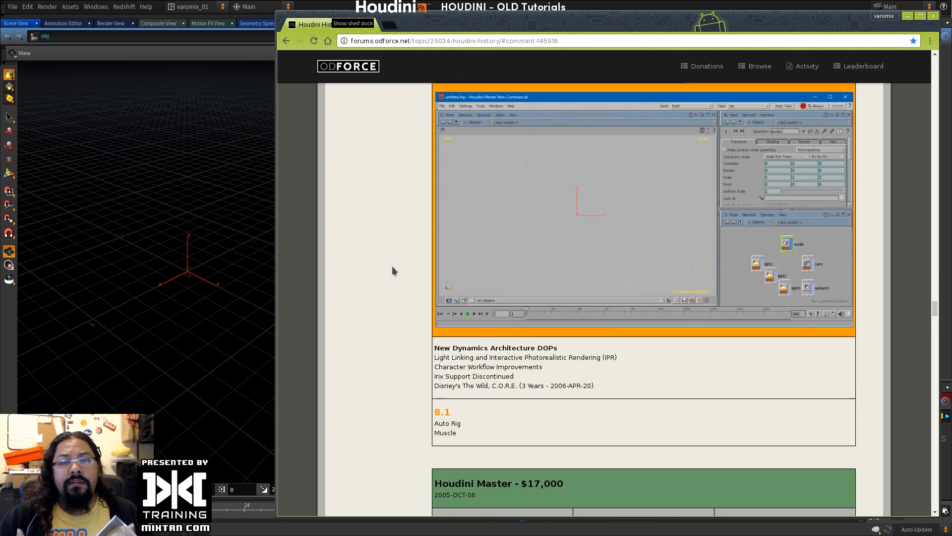
pyautogui.scroll(-2, 392, 270)
pyautogui.scroll(-2, 392, 270)
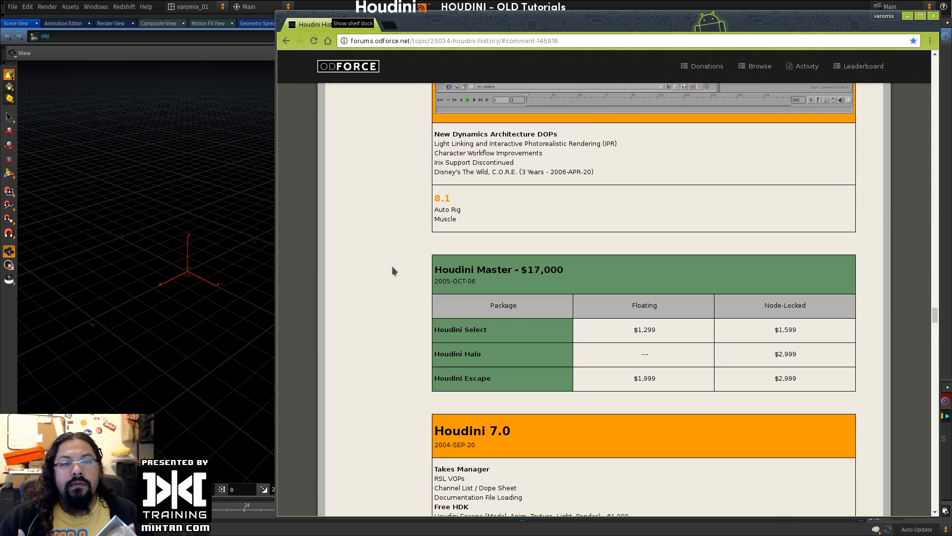
pyautogui.scroll(-3, 392, 270)
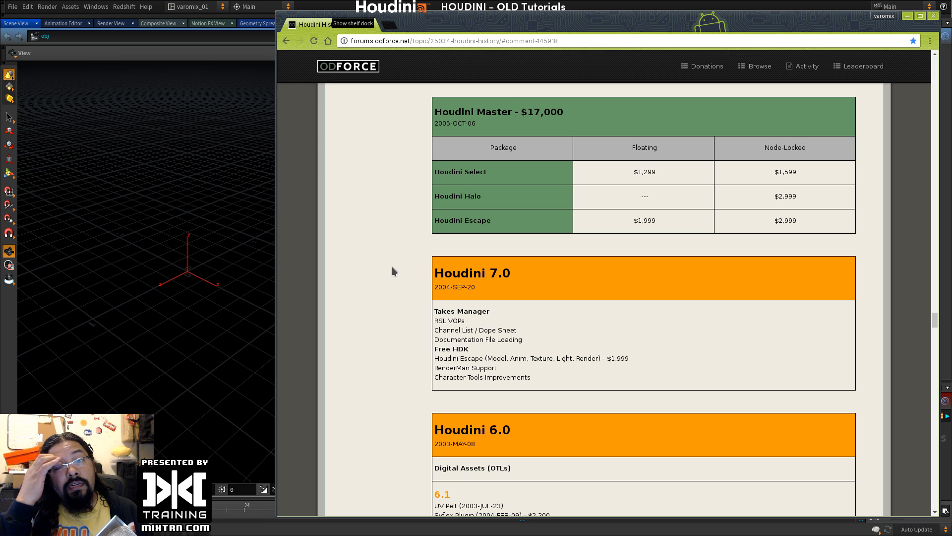
pyautogui.scroll(-12, 391, 271)
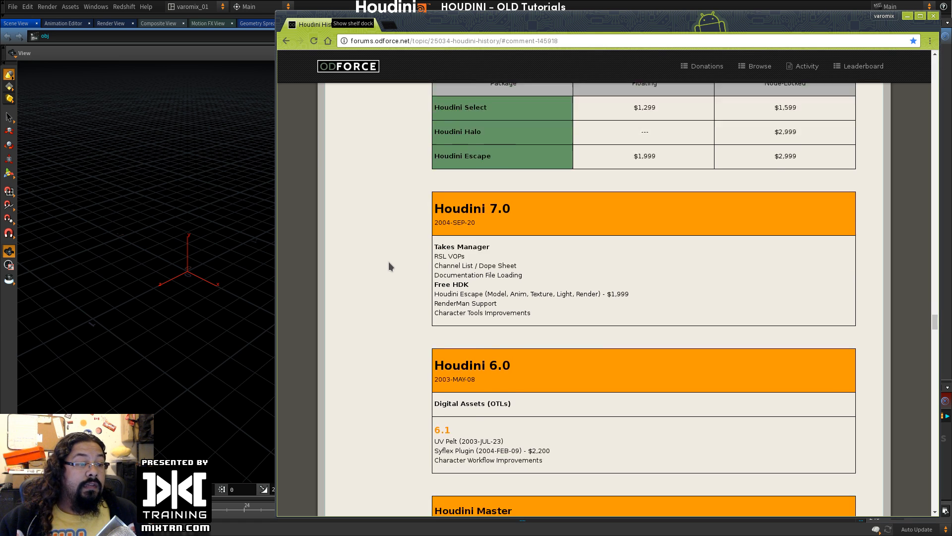
# Step: Examine the oldest history entries, covering Houdini 2.5 to 1.0, the PRISMS version table and the installer file sizes
pyautogui.scroll(-15, 392, 273)
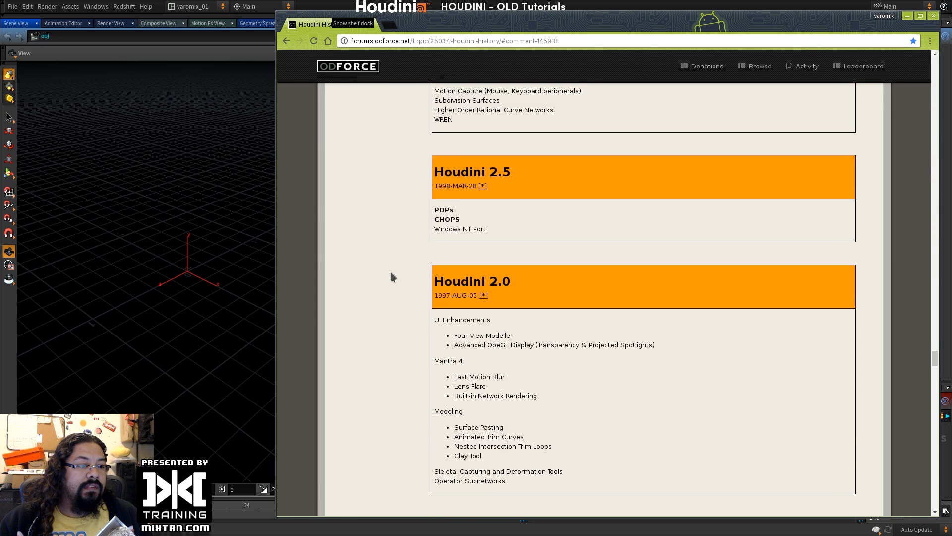
pyautogui.scroll(5, 391, 273)
pyautogui.scroll(-14, 391, 273)
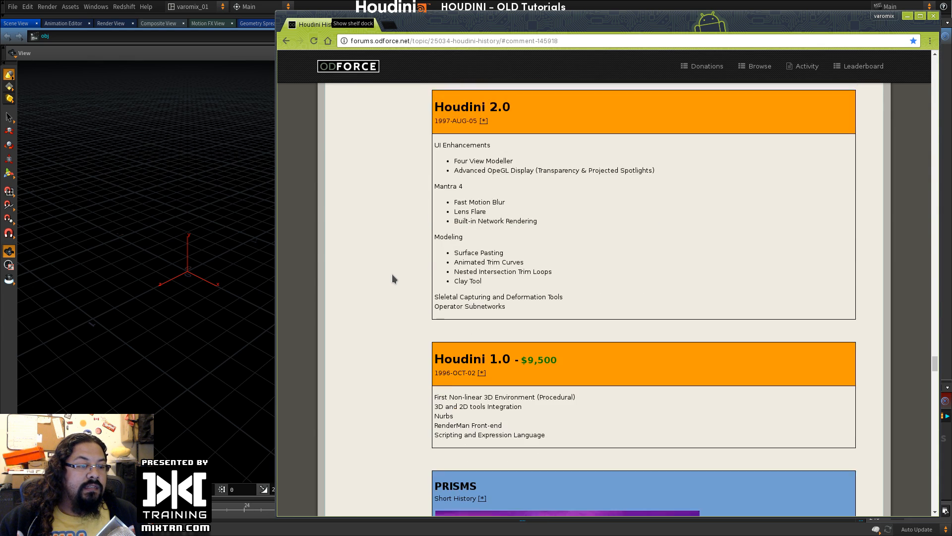
pyautogui.scroll(-10, 392, 274)
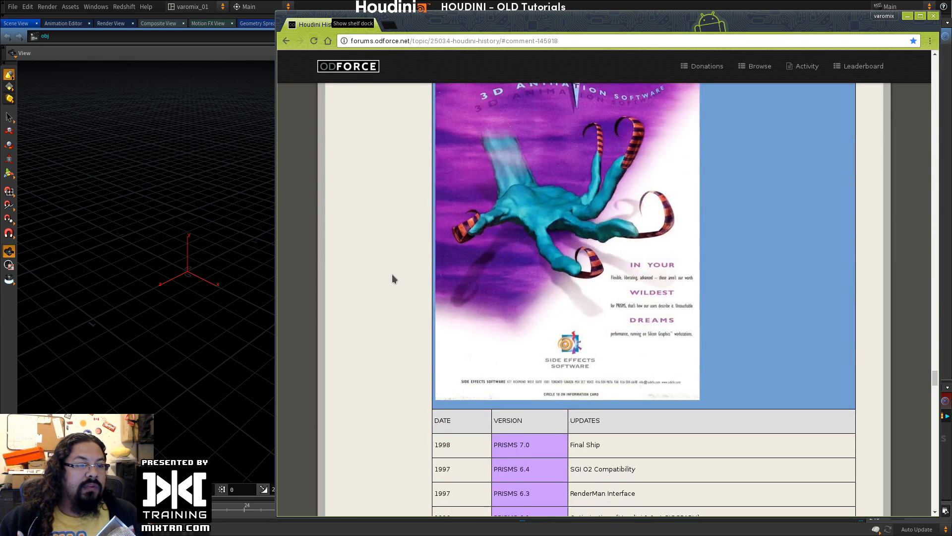
pyautogui.scroll(-8, 394, 280)
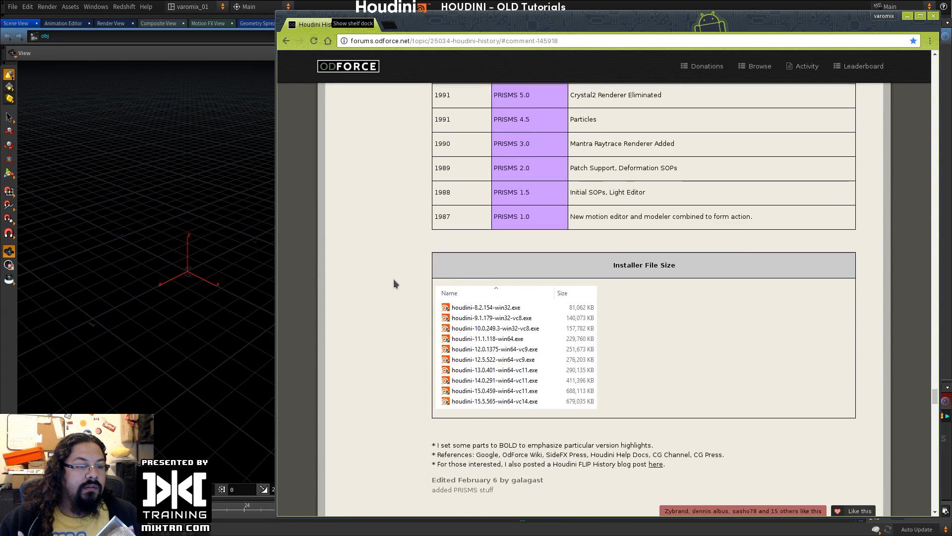
pyautogui.scroll(-3, 394, 281)
pyautogui.scroll(8, 394, 282)
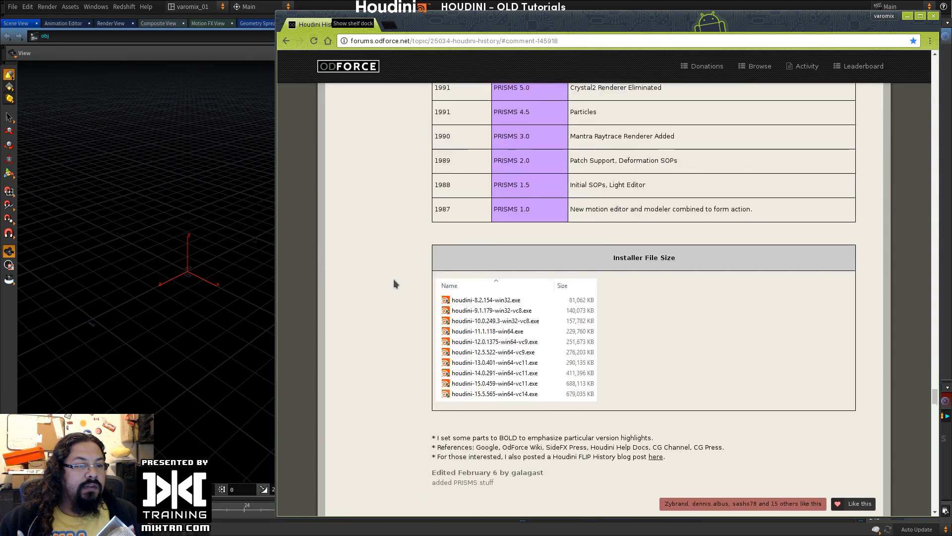
pyautogui.scroll(20, 448, 278)
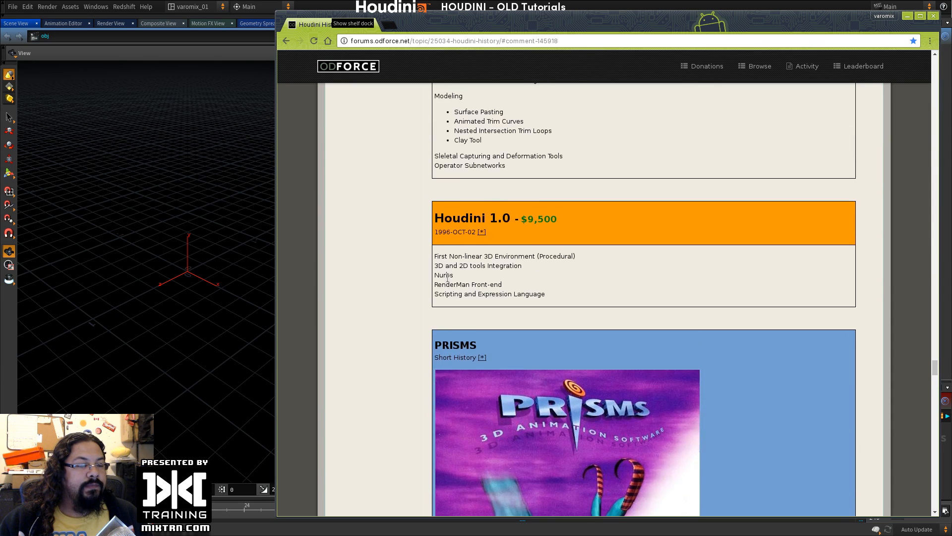
pyautogui.scroll(12, 418, 257)
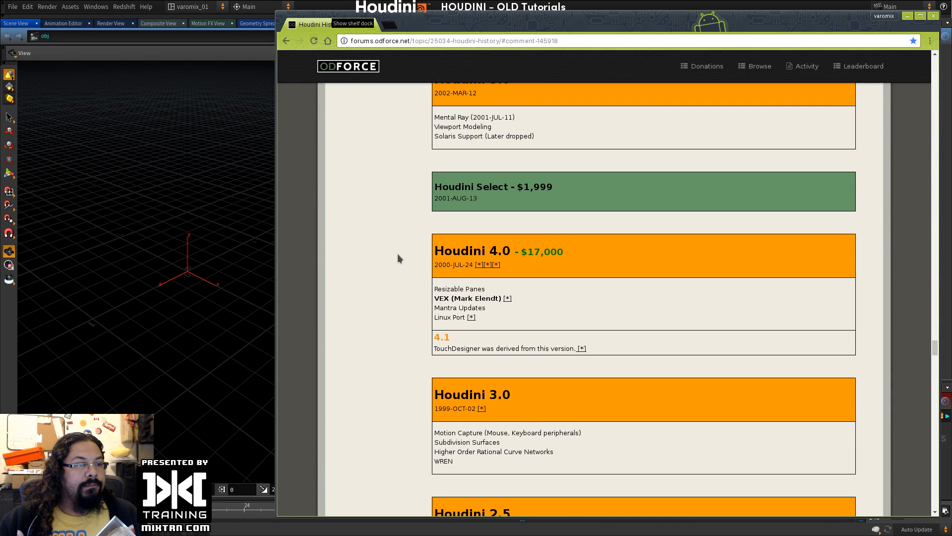
# Step: Highlight the Houdini 5.5 heading and the year in its release date, and clear the selection
pyautogui.moveTo(526, 197); pyautogui.dragTo(419, 189)
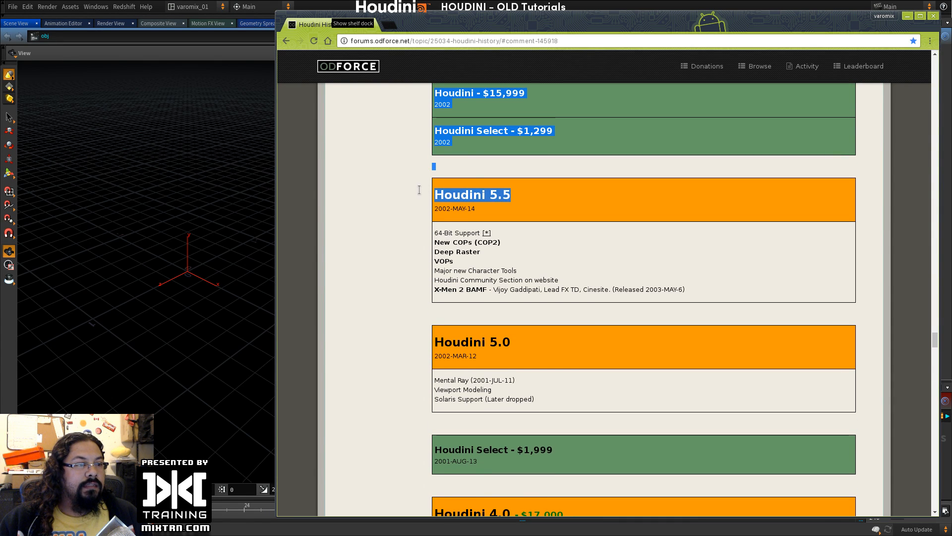
pyautogui.click(384, 228)
pyautogui.moveTo(521, 198); pyautogui.dragTo(433, 90)
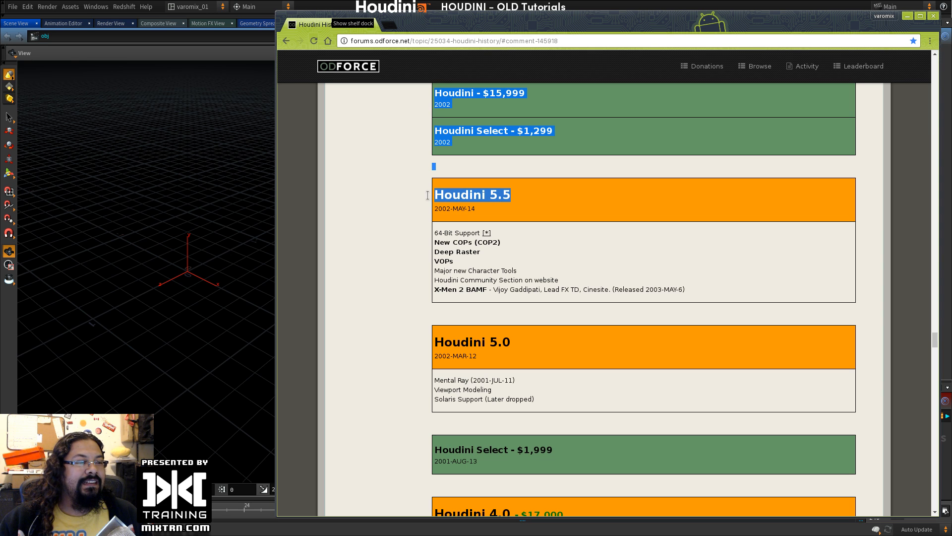
pyautogui.scroll(4, 379, 244)
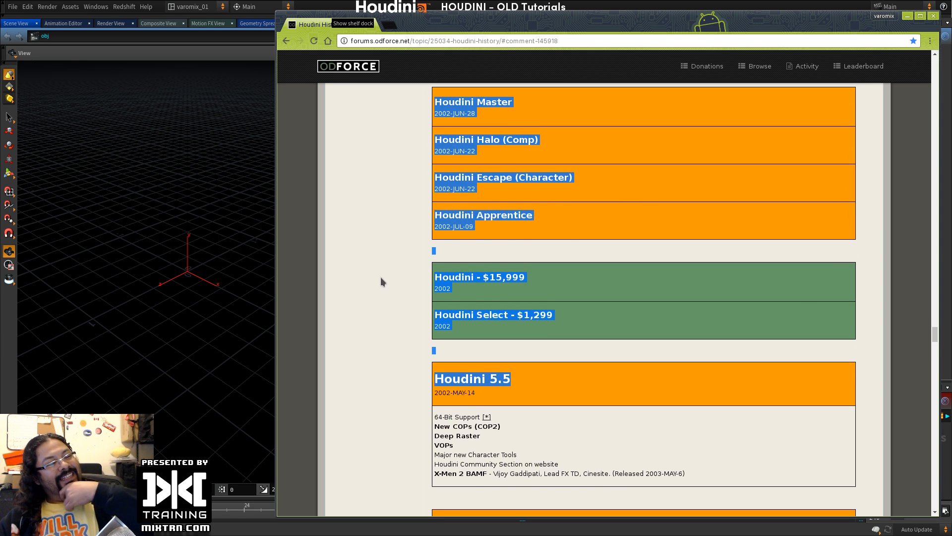
pyautogui.click(381, 279)
pyautogui.scroll(-3, 392, 303)
pyautogui.moveTo(451, 236); pyautogui.dragTo(434, 236)
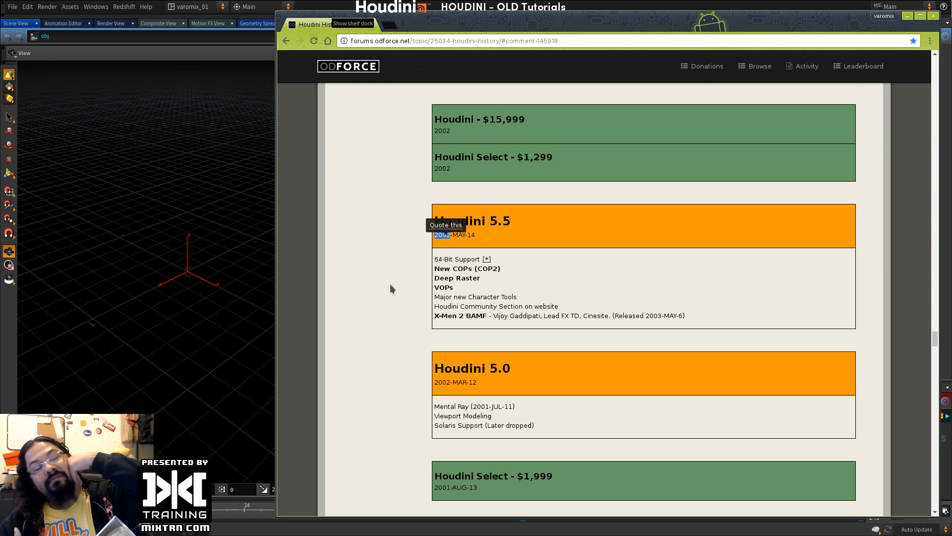
pyautogui.click(390, 284)
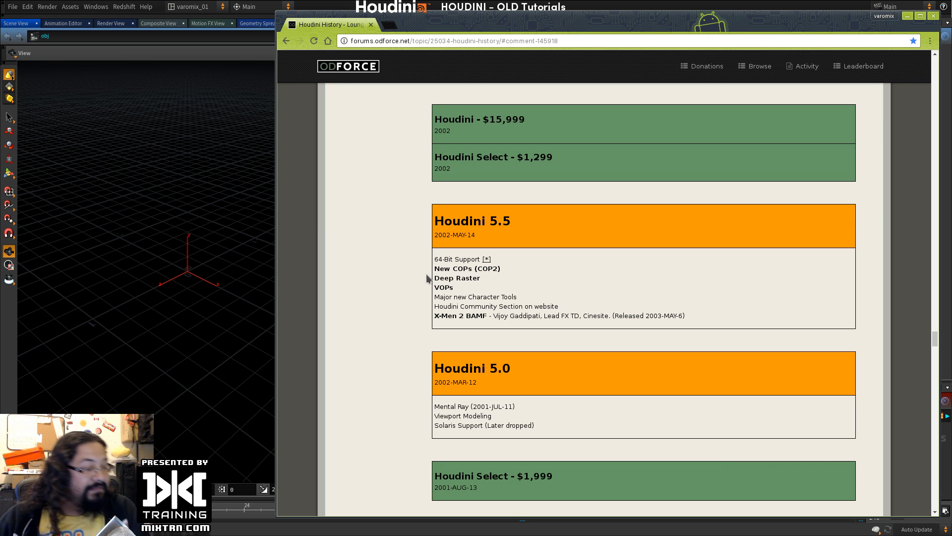
# Step: Find the Houdini 6.0 entry and highlight its heading, then clear the selection
pyautogui.scroll(2, 391, 261)
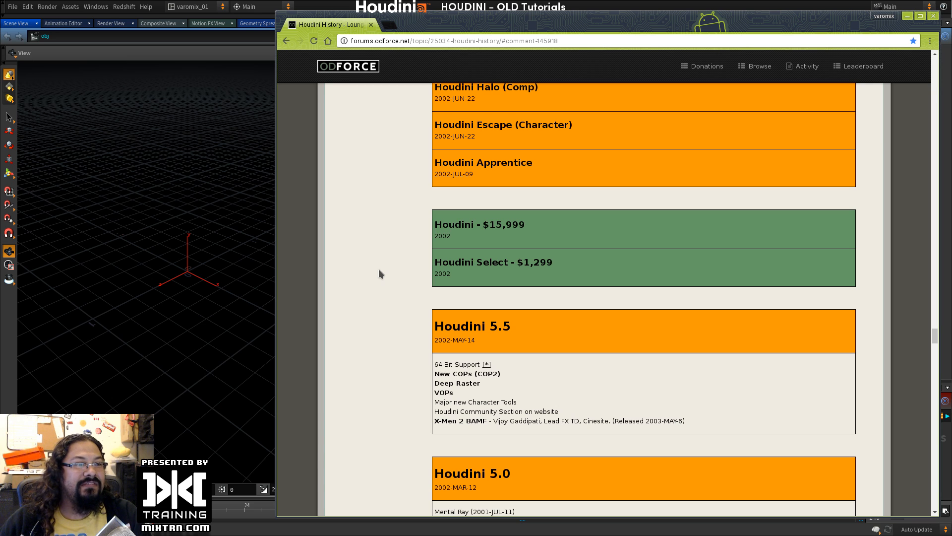
pyautogui.scroll(6, 379, 268)
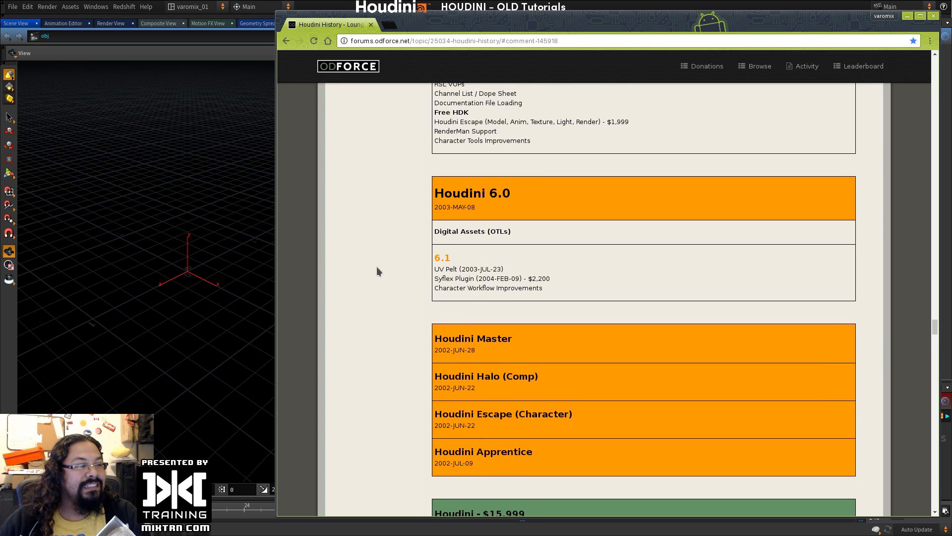
pyautogui.tripleClick(444, 203)
pyautogui.click(412, 213)
pyautogui.tripleClick(437, 193)
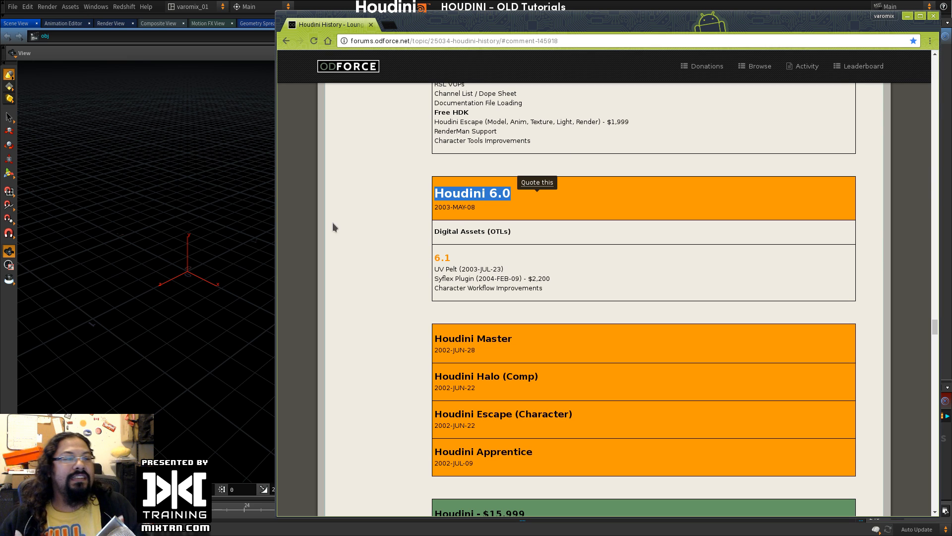
pyautogui.click(396, 230)
# Step: Look over the Houdini 6.0 and 7.0 entries and highlight the Houdini Master price in the 2005 pricing table
pyautogui.scroll(1, 396, 229)
pyautogui.scroll(3, 396, 230)
pyautogui.scroll(-3, 396, 230)
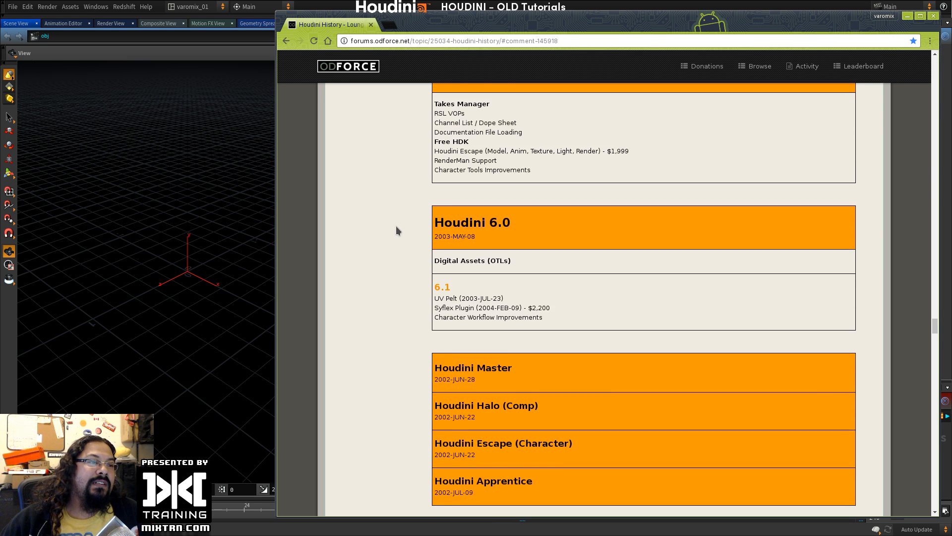
pyautogui.scroll(3, 395, 230)
pyautogui.click(579, 42)
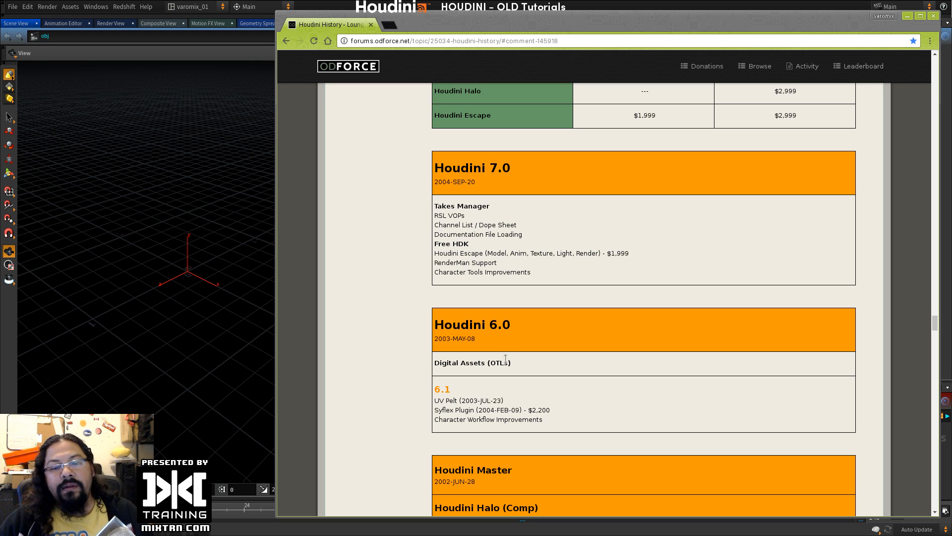
pyautogui.scroll(5, 410, 316)
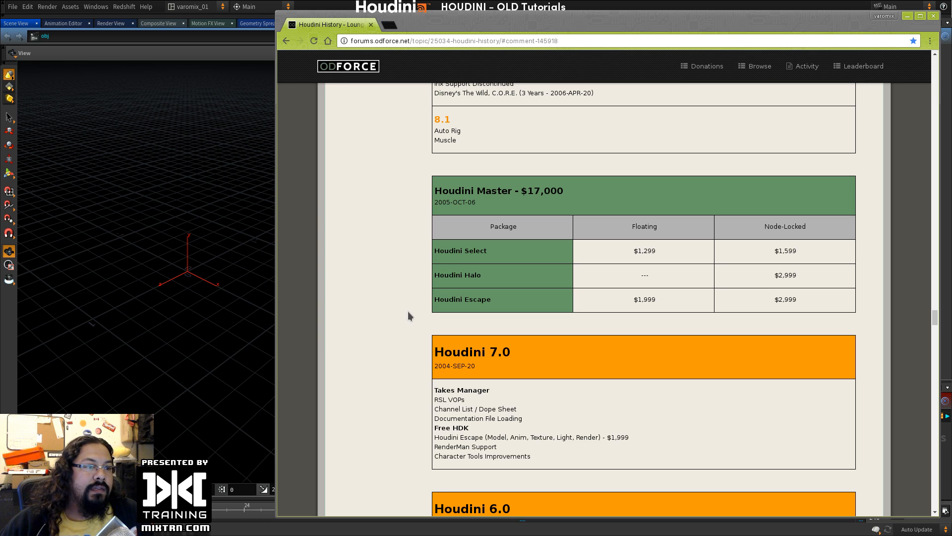
pyautogui.moveTo(512, 191); pyautogui.dragTo(572, 194)
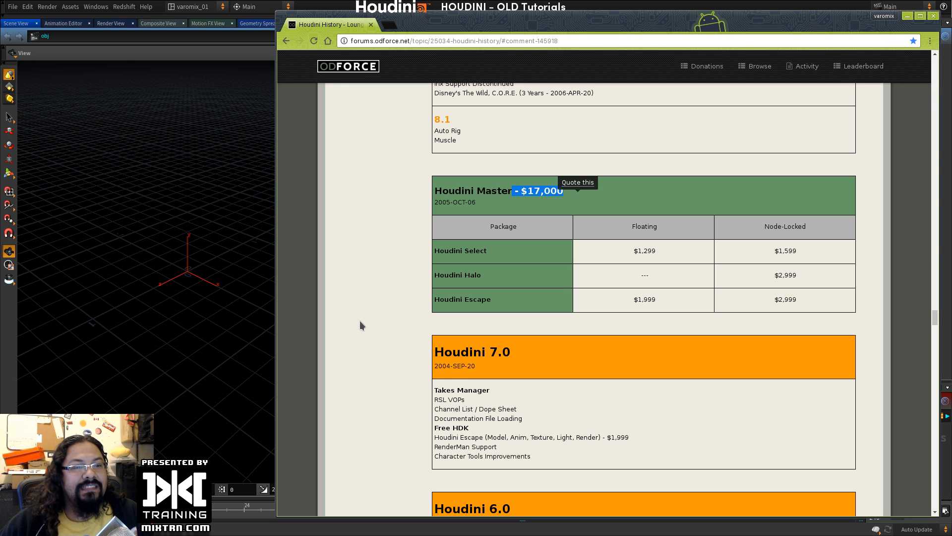
# Step: Find the 2002 pricing entries above Houdini 5.5 and highlight the Houdini price for comparison
pyautogui.scroll(-5, 360, 322)
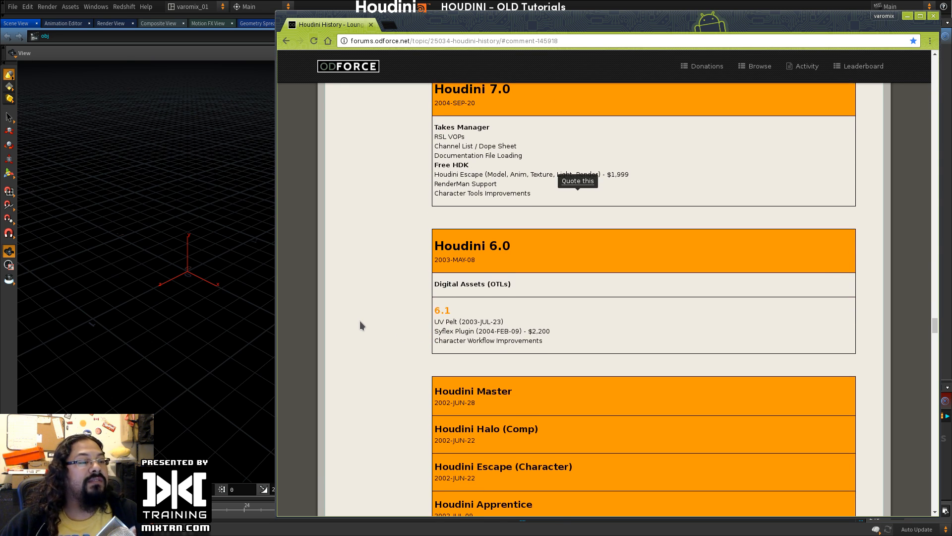
pyautogui.scroll(-1, 380, 332)
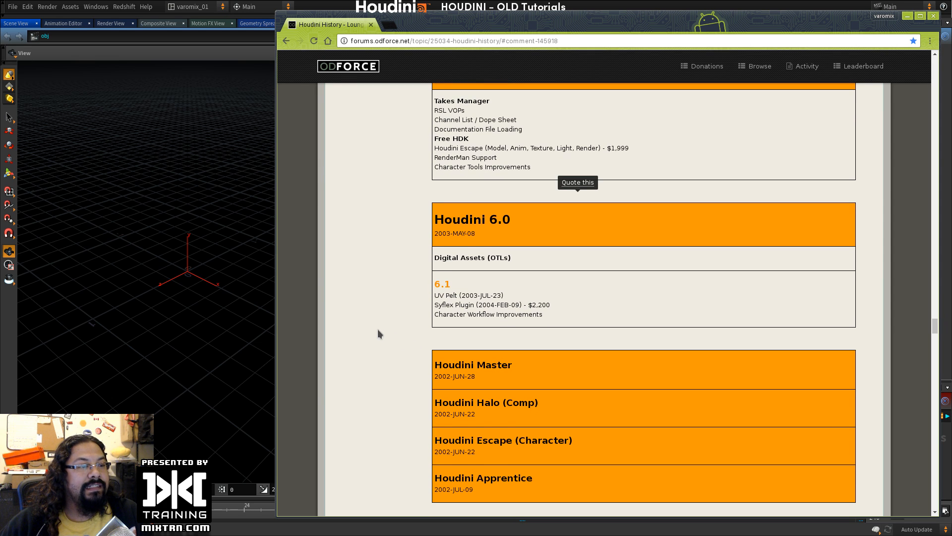
pyautogui.scroll(-6, 379, 327)
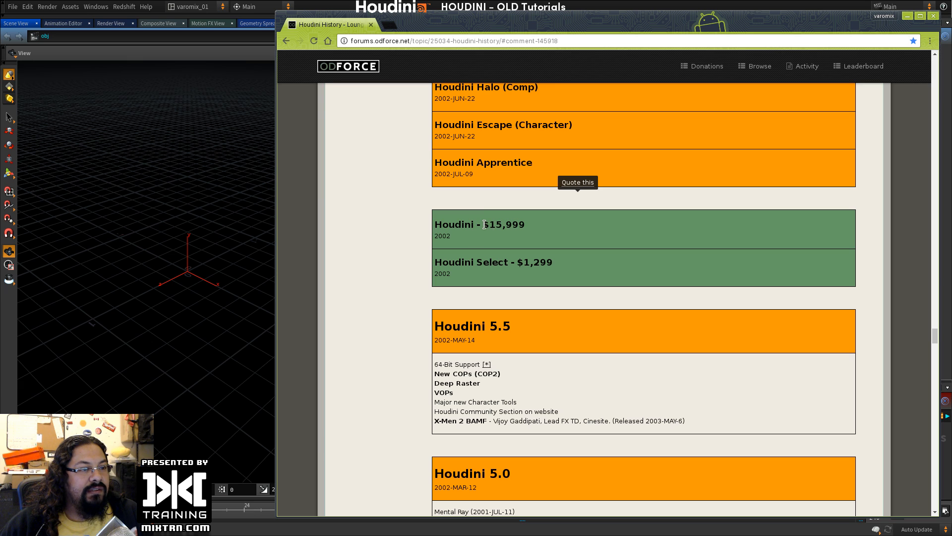
pyautogui.moveTo(484, 224); pyautogui.dragTo(555, 223)
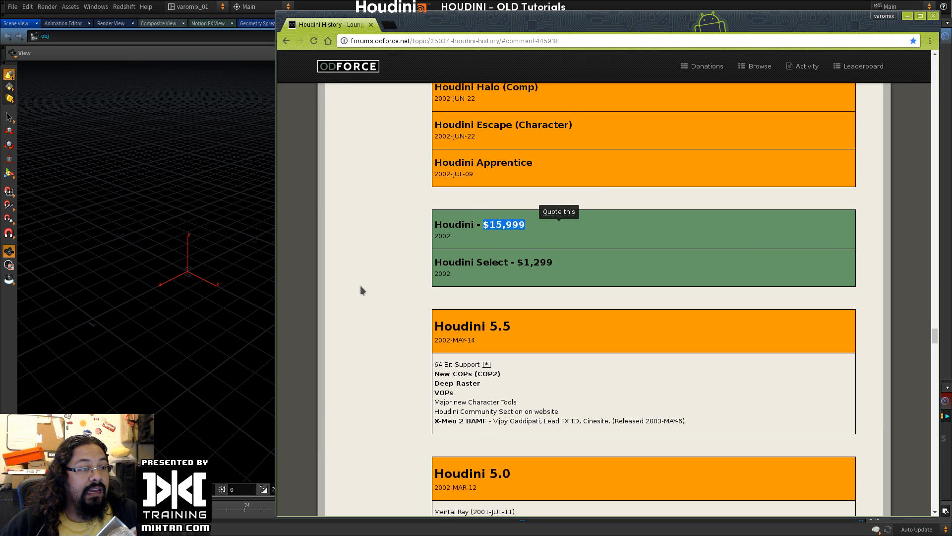
pyautogui.scroll(-2, 360, 290)
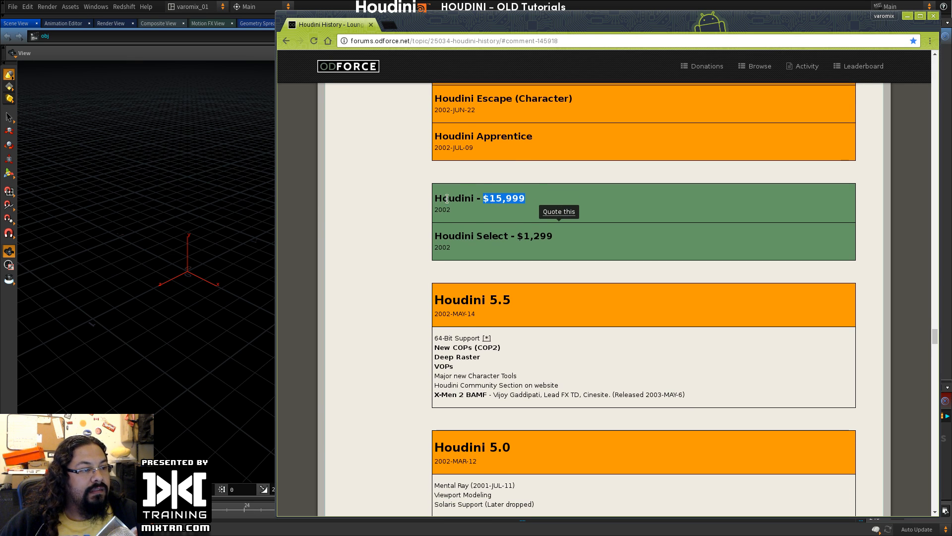
# Step: Highlight the 2002 Houdini and Houdini Select entries with their prices, then clear the selection
pyautogui.moveTo(436, 199); pyautogui.dragTo(588, 234)
pyautogui.click(383, 274)
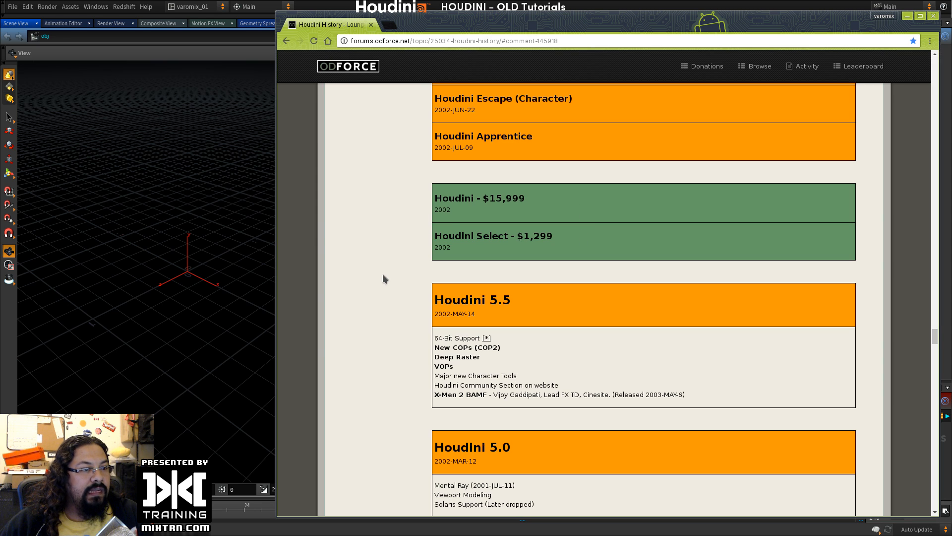
pyautogui.scroll(7, 383, 273)
pyautogui.scroll(-6, 383, 273)
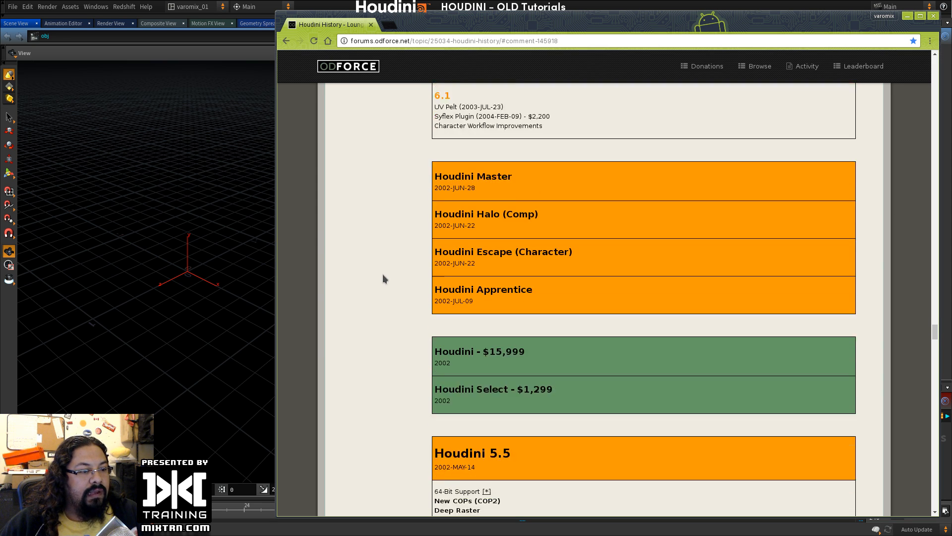
pyautogui.doubleClick(491, 262)
pyautogui.doubleClick(463, 262)
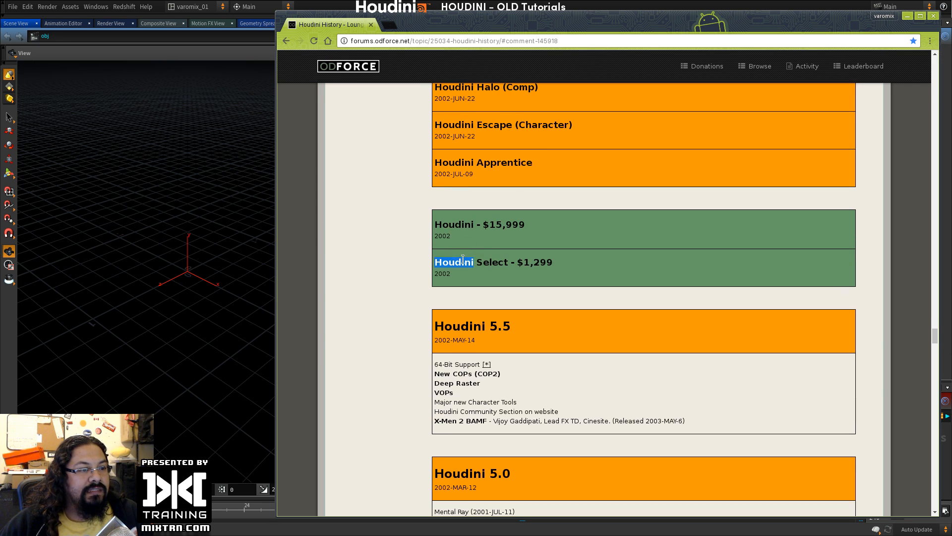
pyautogui.doubleClick(491, 262)
pyautogui.click(443, 272)
# Step: Check the entries around Houdini 6.0, and highlight the Houdini Apprentice heading with its 2002 release date
pyautogui.scroll(11, 377, 264)
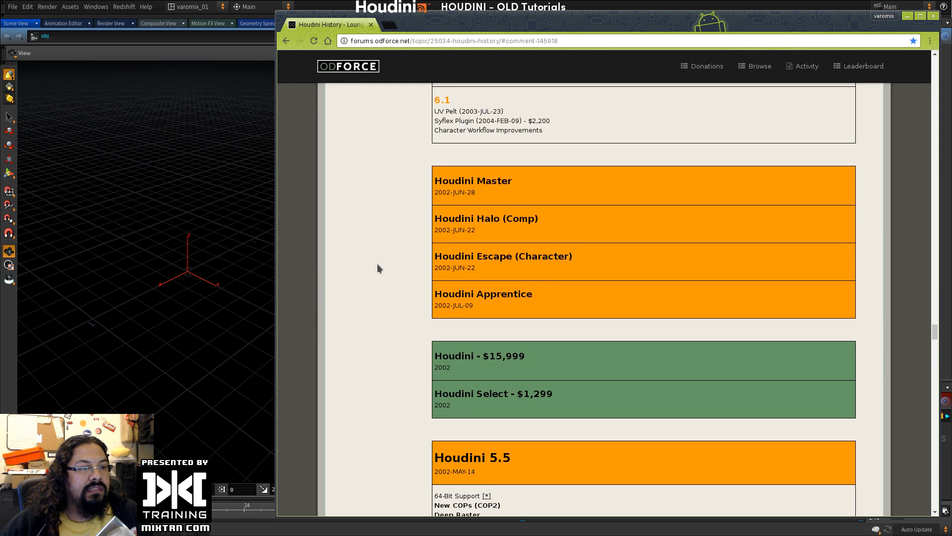
pyautogui.scroll(3, 377, 264)
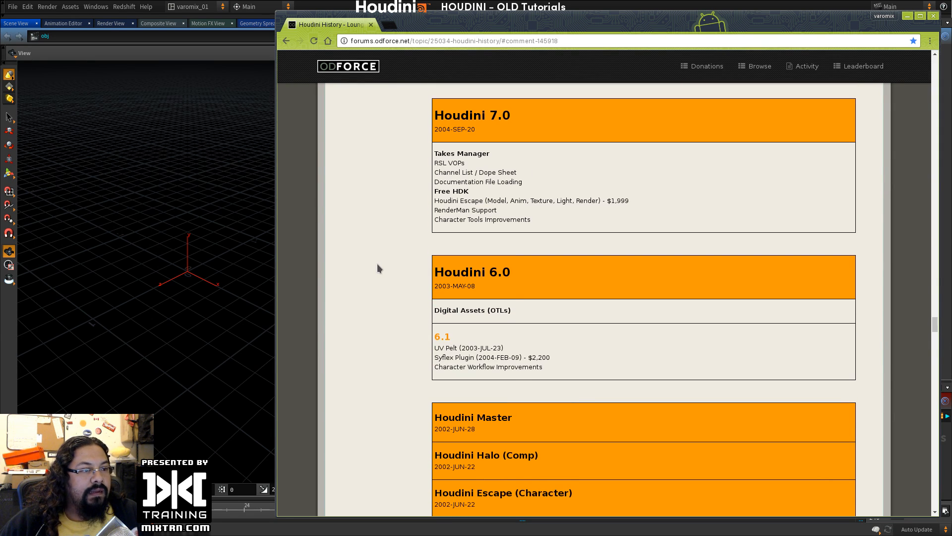
pyautogui.scroll(-9, 377, 264)
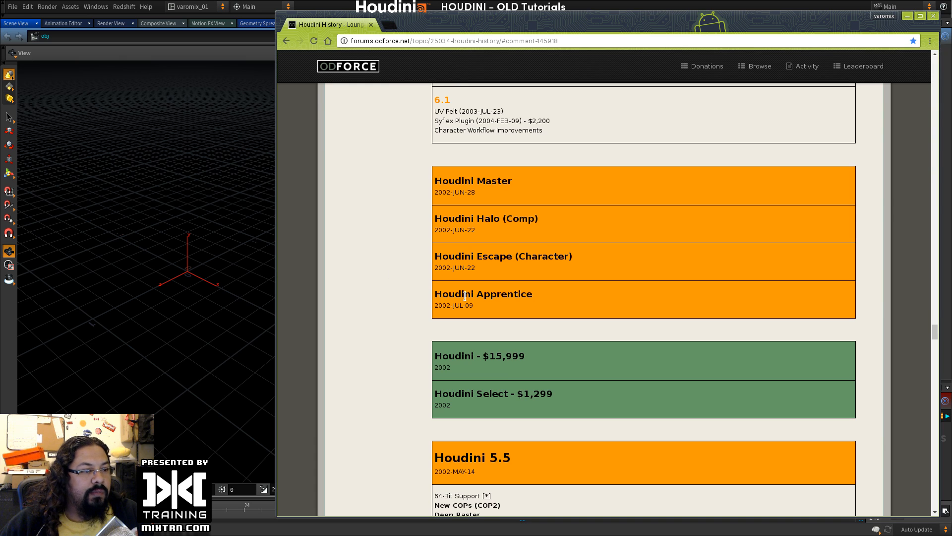
pyautogui.moveTo(548, 295); pyautogui.dragTo(395, 325)
pyautogui.scroll(-6, 394, 325)
pyautogui.scroll(2, 394, 325)
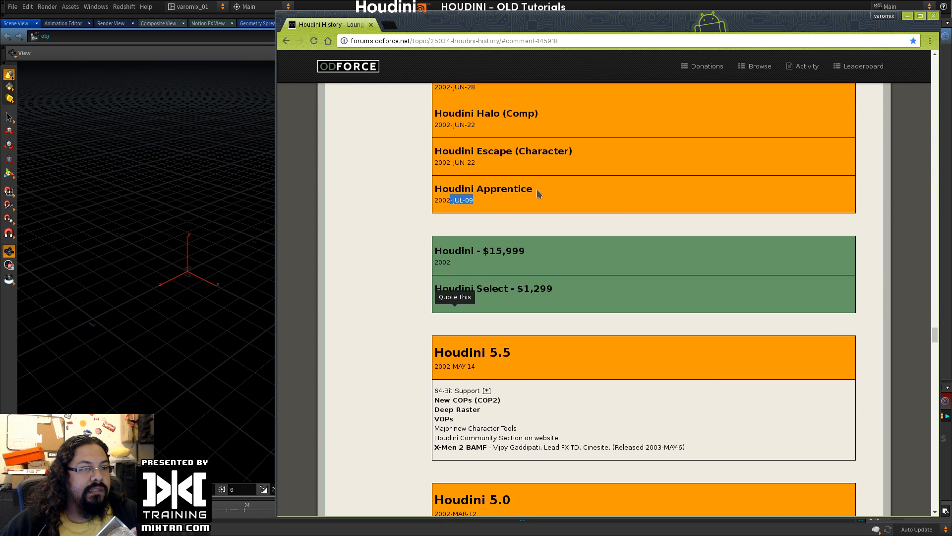
pyautogui.moveTo(538, 194); pyautogui.dragTo(434, 190)
pyautogui.moveTo(497, 205); pyautogui.dragTo(435, 188)
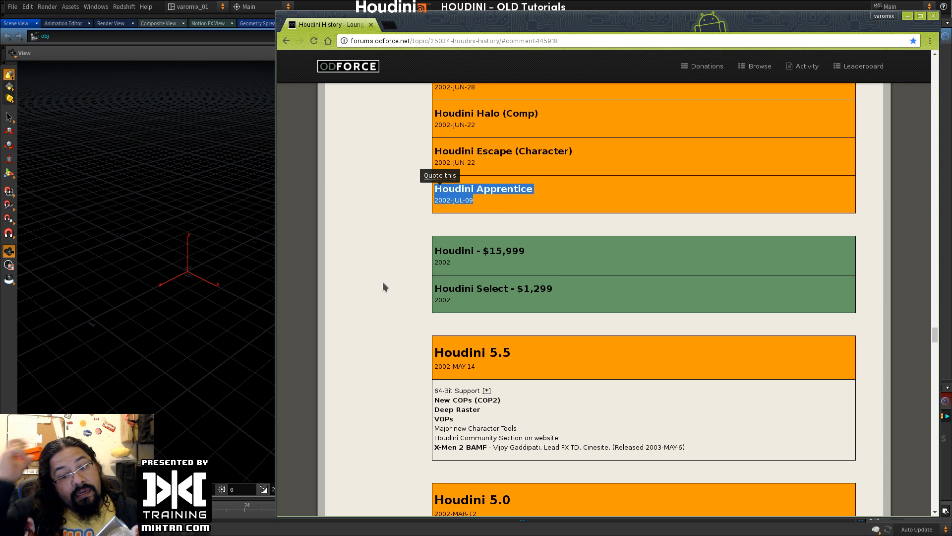
pyautogui.scroll(4, 383, 282)
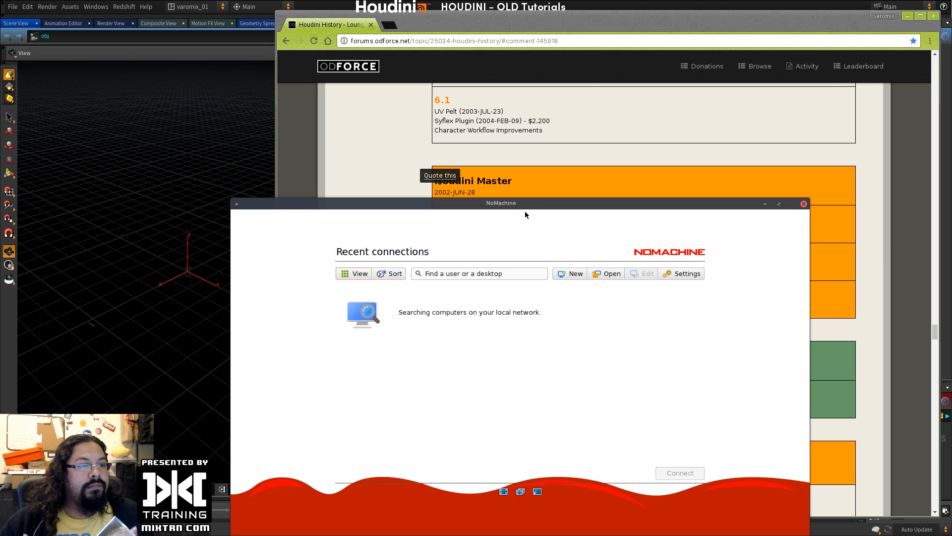
pyautogui.middleClick(909, 211)
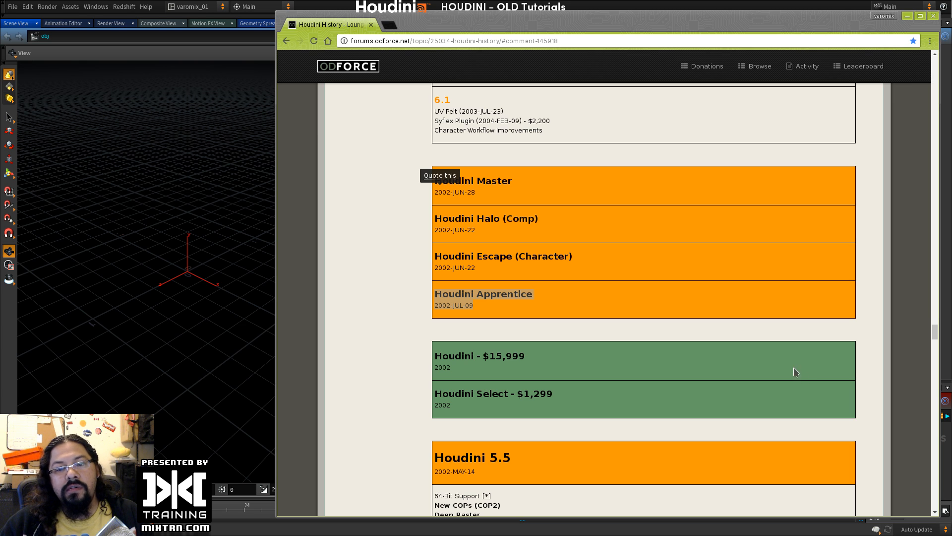
# Step: Find the Houdini 8.0 entry and highlight "Dynamics Architecture DOPs" in its feature list
pyautogui.scroll(10, 370, 292)
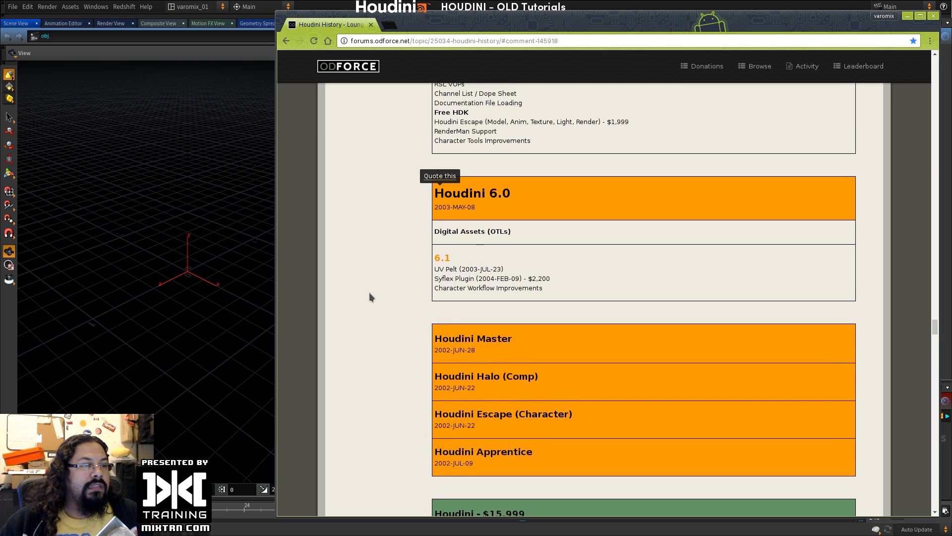
pyautogui.scroll(10, 370, 294)
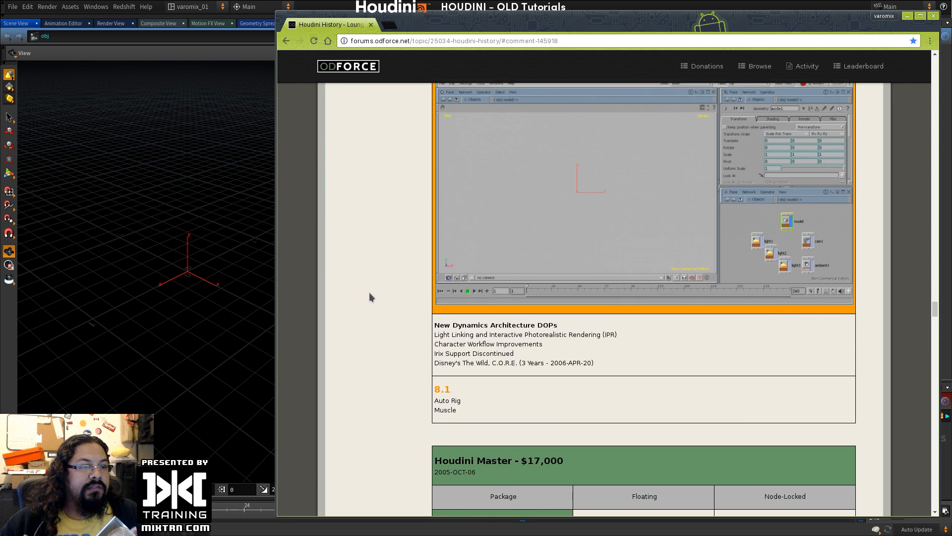
pyautogui.scroll(3, 369, 293)
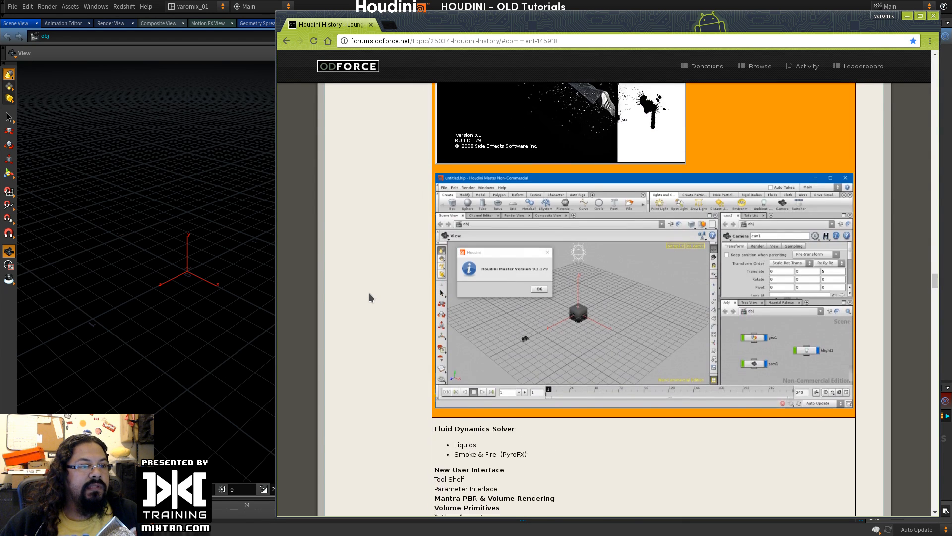
pyautogui.scroll(-12, 370, 296)
pyautogui.scroll(5, 370, 296)
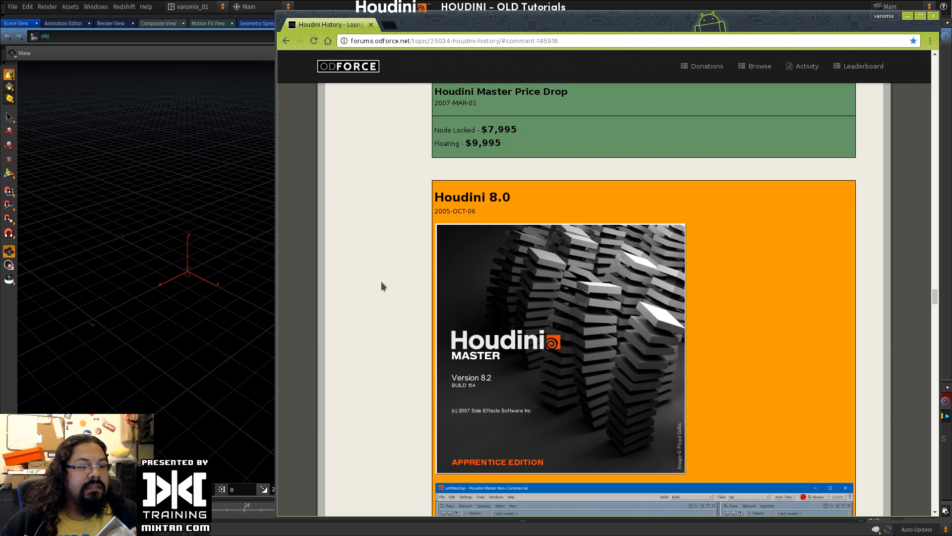
pyautogui.scroll(-10, 381, 286)
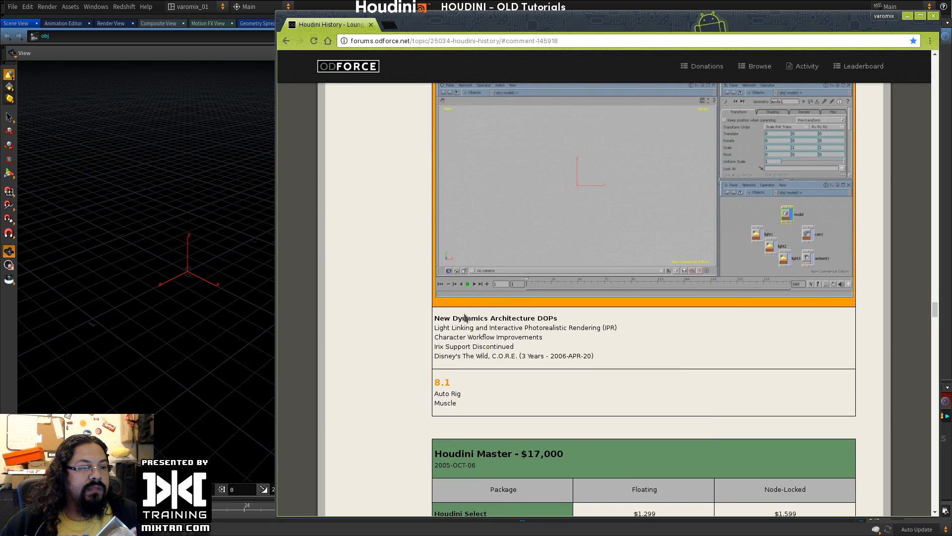
pyautogui.moveTo(451, 318); pyautogui.dragTo(564, 319)
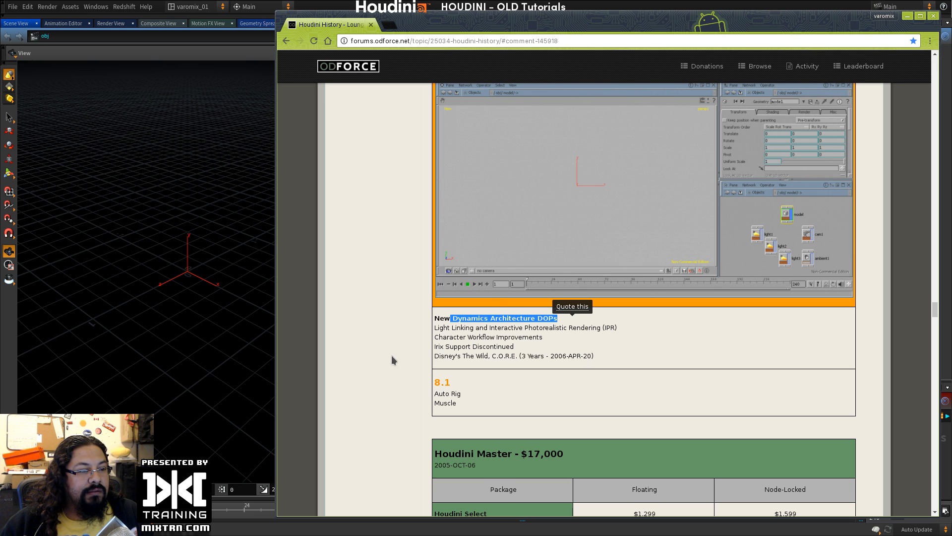
# Step: Examine the Houdini 9.0 entry, including its splash image, interface screenshot and feature list
pyautogui.scroll(15, 392, 355)
pyautogui.scroll(12, 391, 355)
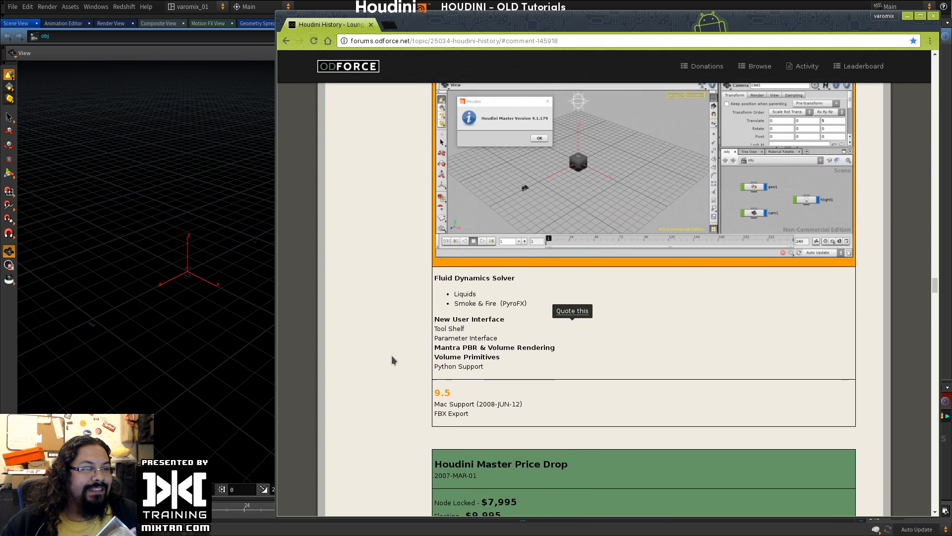
pyautogui.scroll(-2, 390, 355)
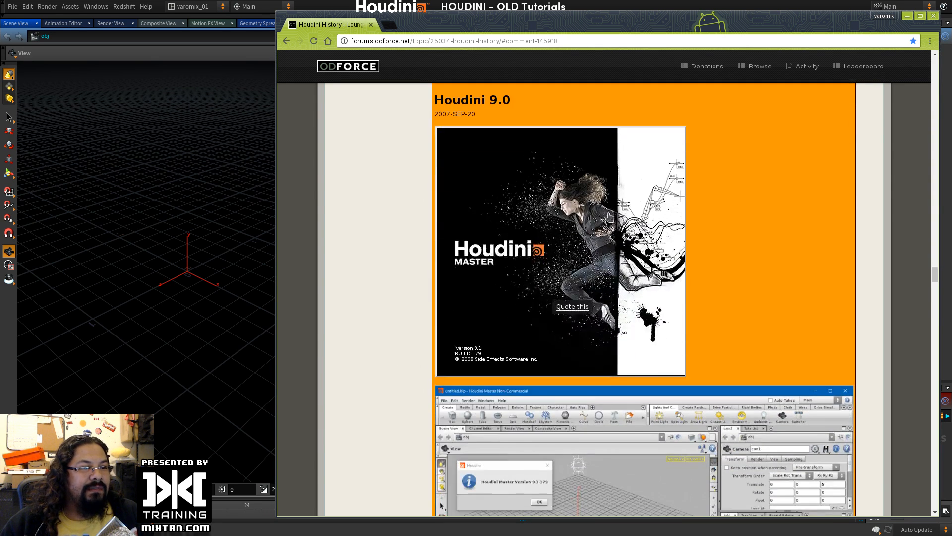
pyautogui.scroll(4, 375, 308)
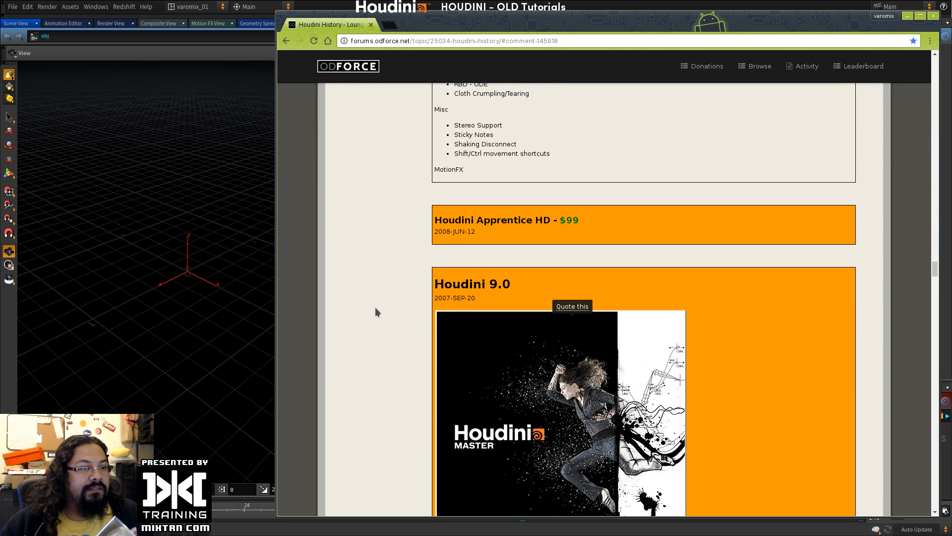
pyautogui.scroll(-10, 375, 311)
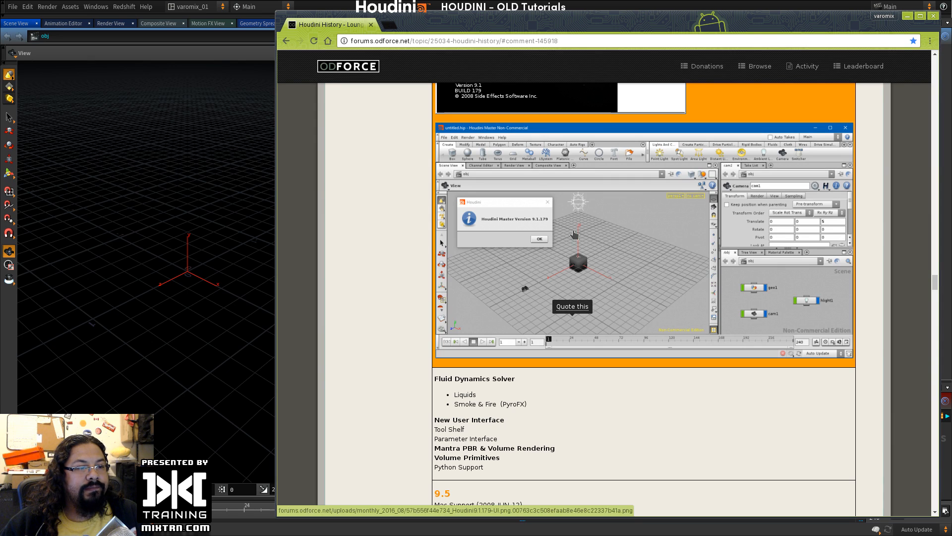
pyautogui.scroll(-5, 391, 298)
pyautogui.scroll(20, 390, 304)
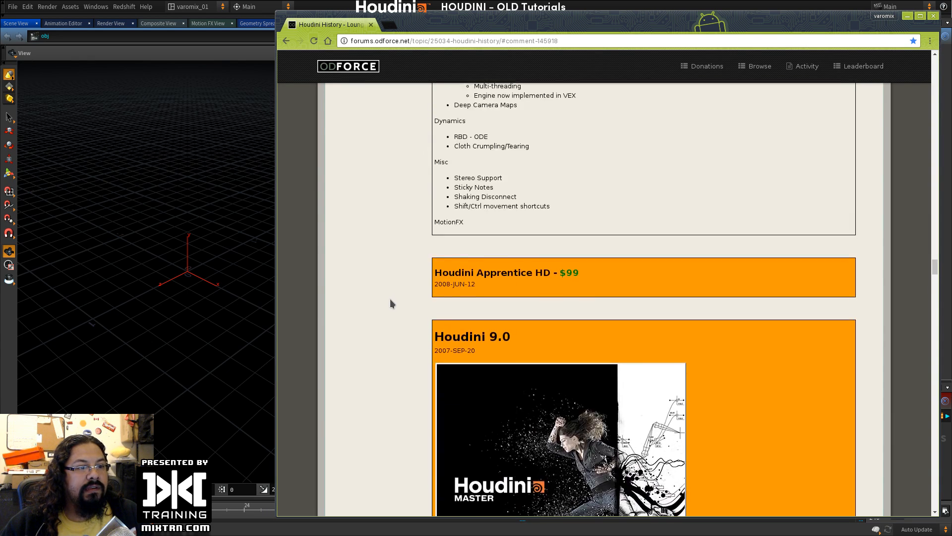
# Step: Look through the release entries from Houdini 10.0 up to Houdini 15.5 at the start of the thread
pyautogui.scroll(14, 391, 303)
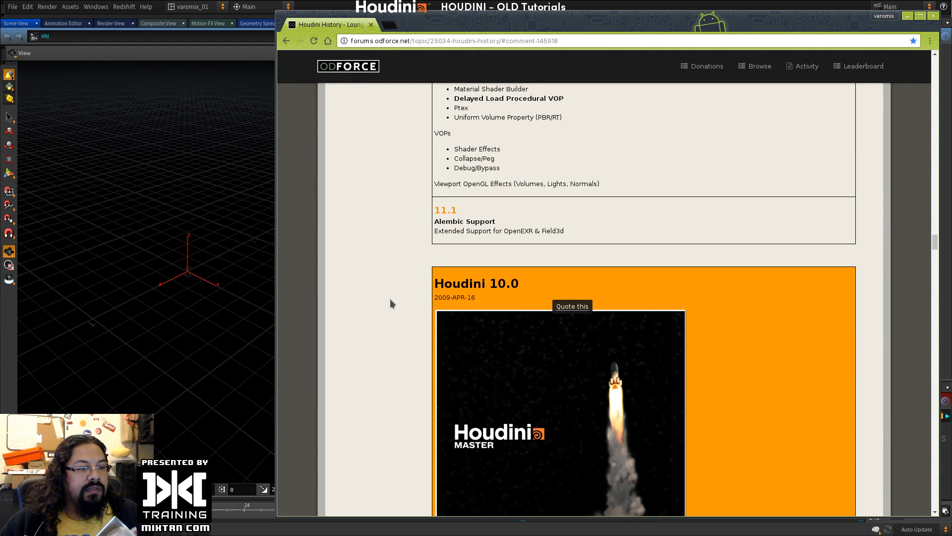
pyautogui.scroll(18, 390, 299)
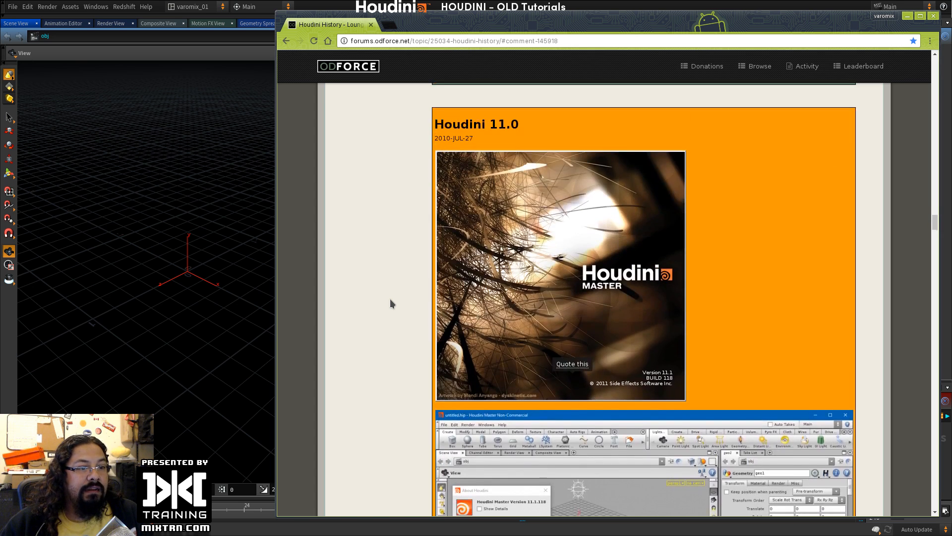
pyautogui.scroll(15, 391, 304)
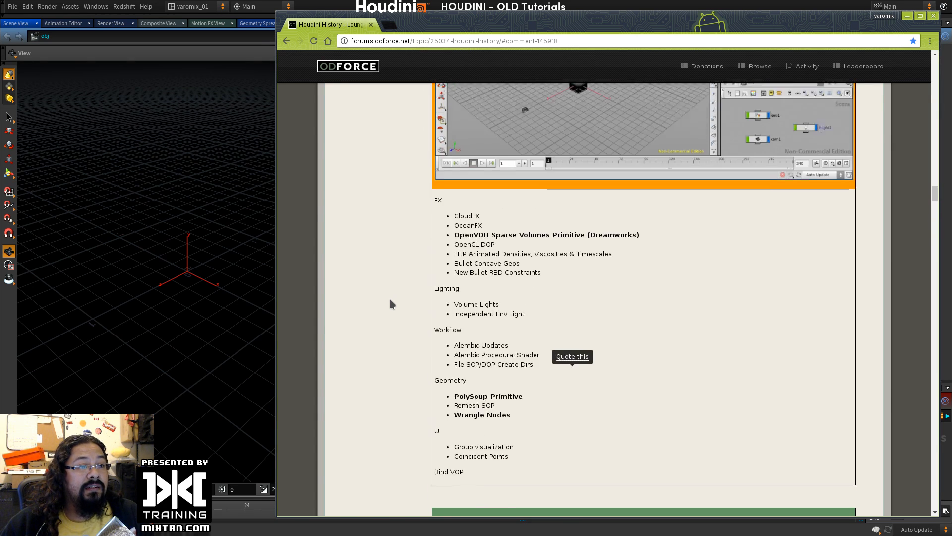
pyautogui.scroll(1, 391, 303)
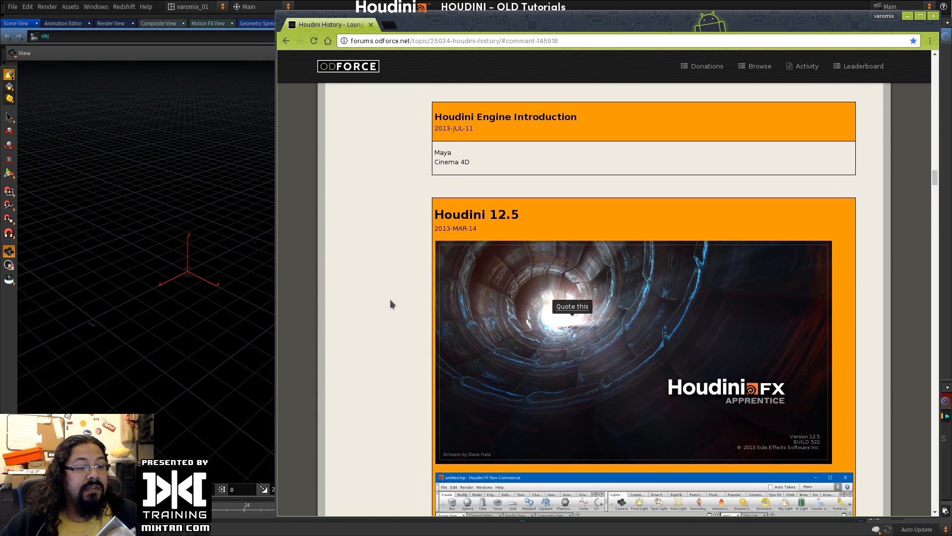
pyautogui.scroll(15, 389, 299)
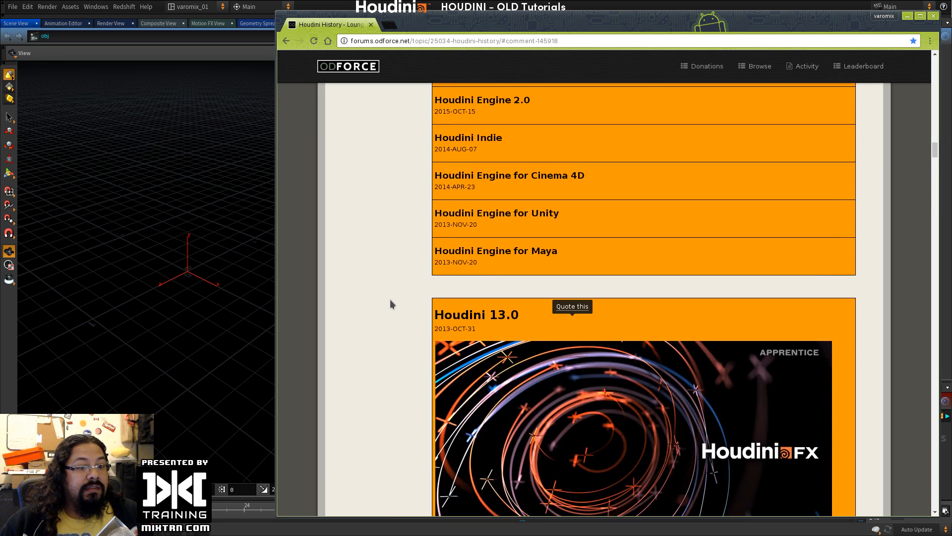
pyautogui.scroll(15, 390, 299)
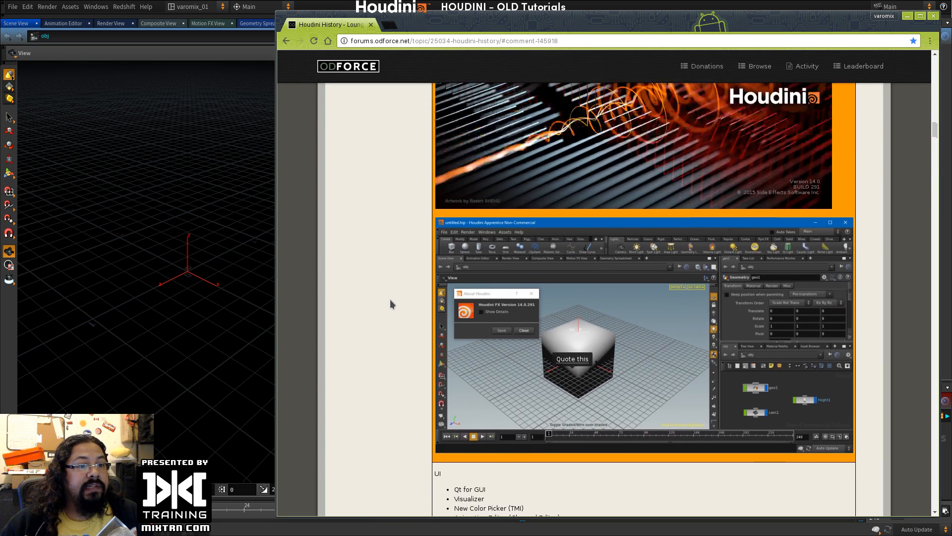
pyautogui.scroll(15, 389, 299)
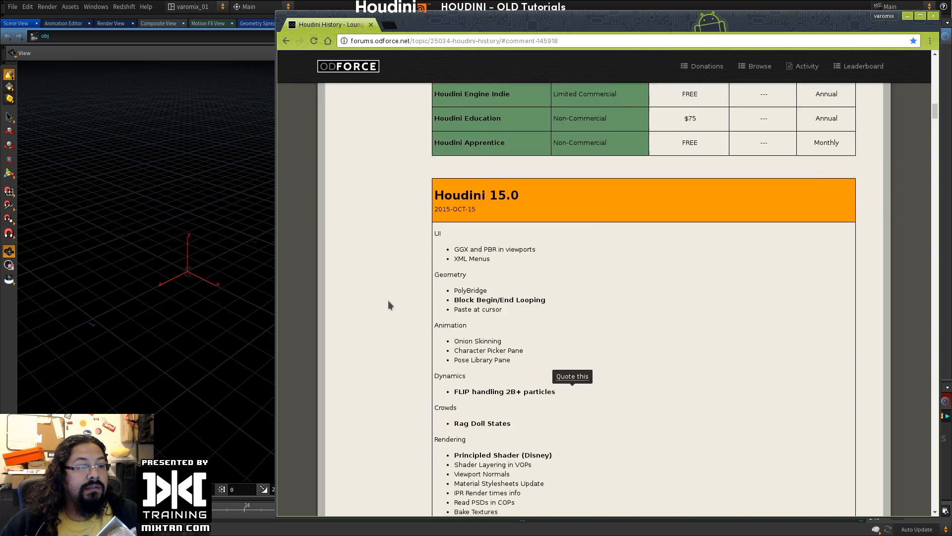
pyautogui.scroll(15, 388, 303)
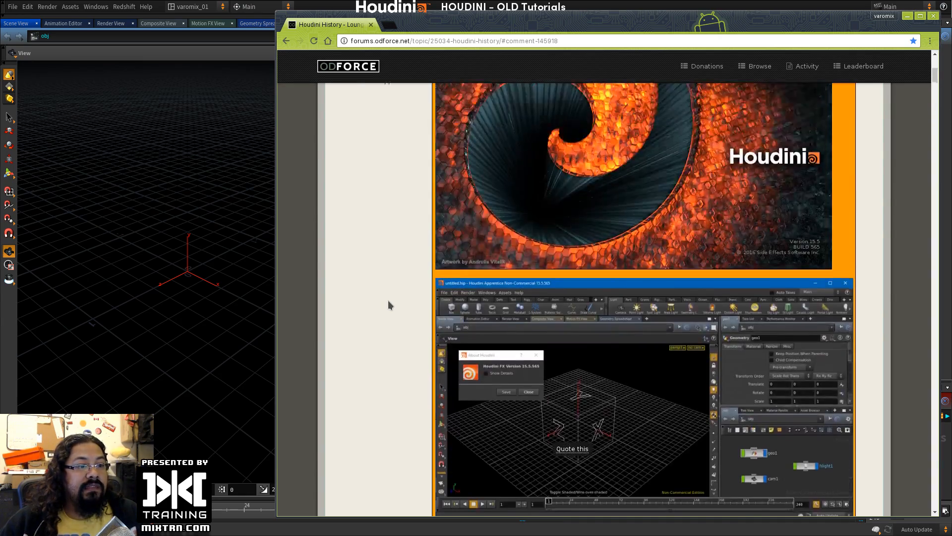
pyautogui.scroll(10, 388, 303)
pyautogui.scroll(-5, 446, 334)
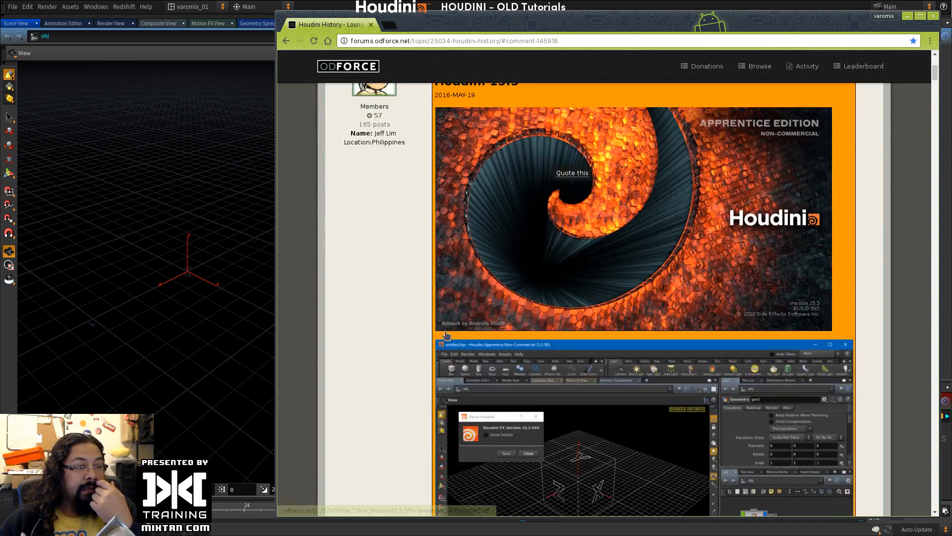
pyautogui.scroll(4, 446, 335)
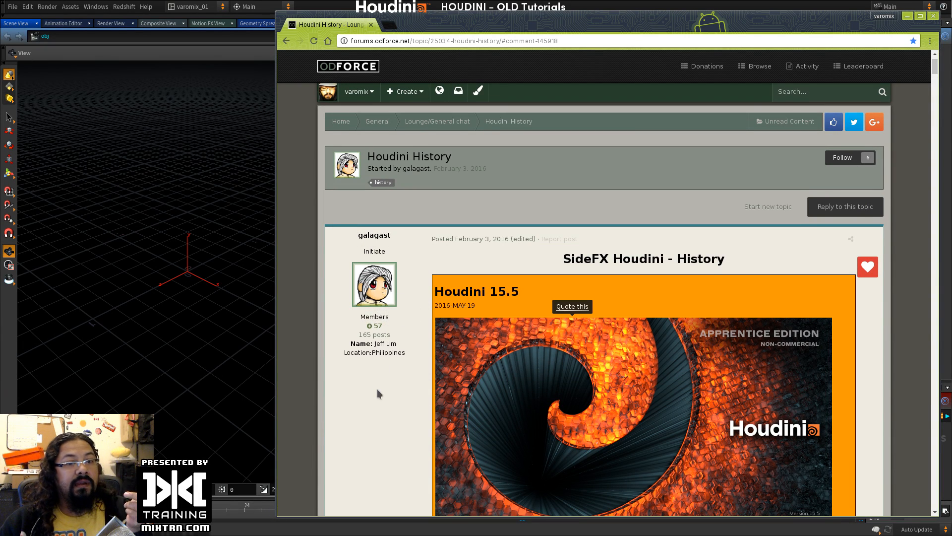
# Step: Read through the Houdini 15.5 feature list and continue through Houdini 15.0 to the Houdini 14.0 entry
pyautogui.scroll(-3, 356, 385)
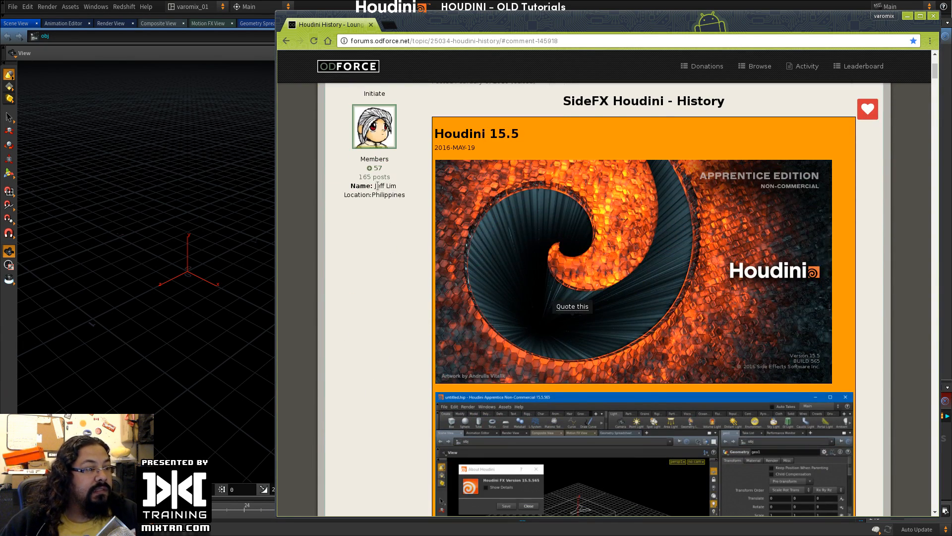
pyautogui.scroll(-9, 420, 342)
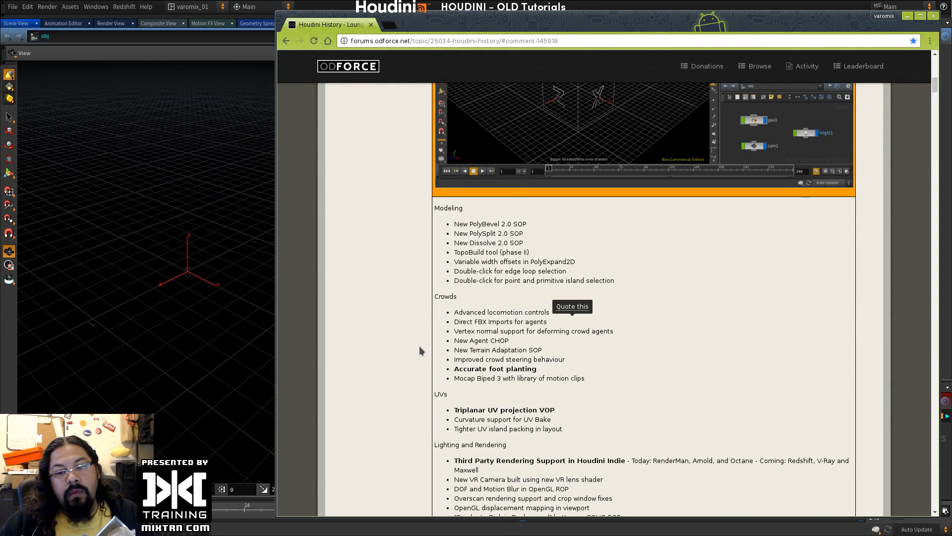
pyautogui.scroll(-6, 419, 347)
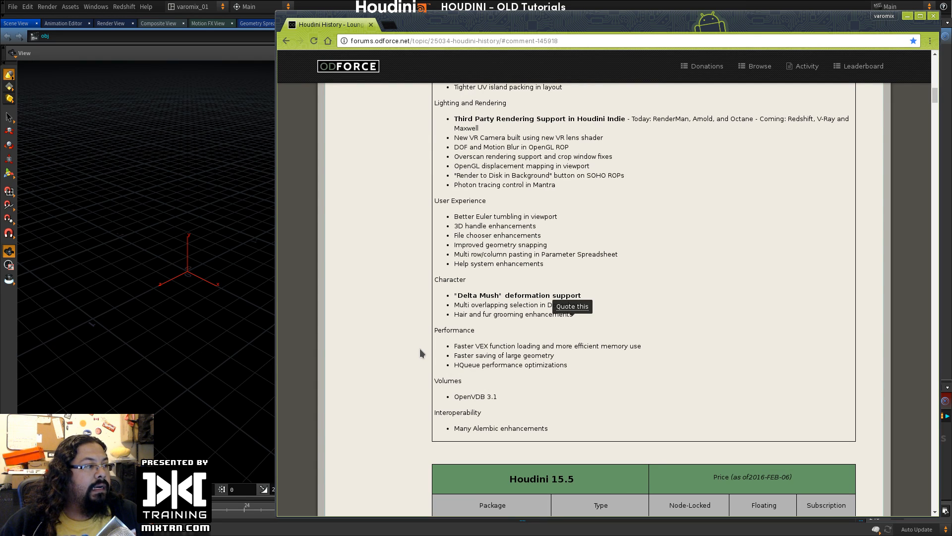
pyautogui.scroll(-15, 420, 348)
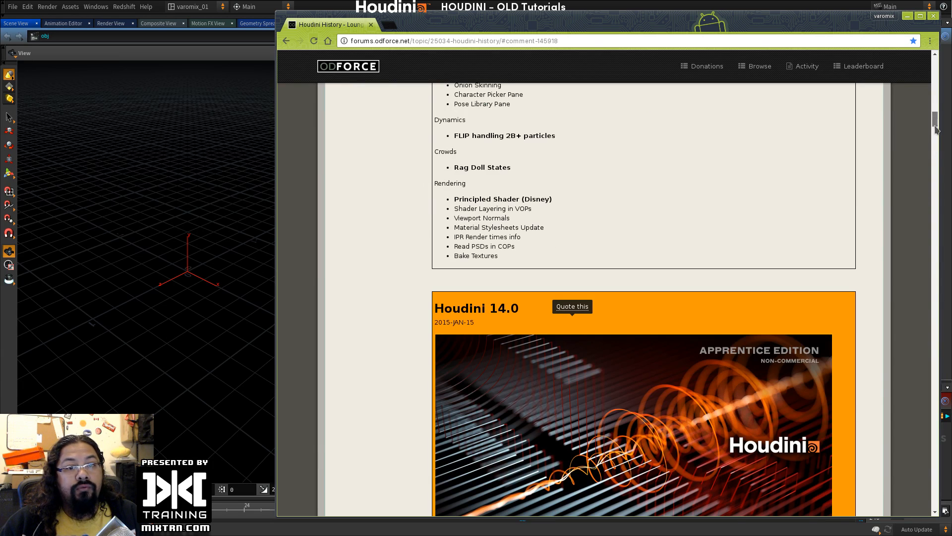
# Step: Examine the Houdini 2.0 and Houdini 1.0 entries near the end of the release history, including the Houdini 1.0 price
pyautogui.moveTo(935, 122); pyautogui.dragTo(941, 377)
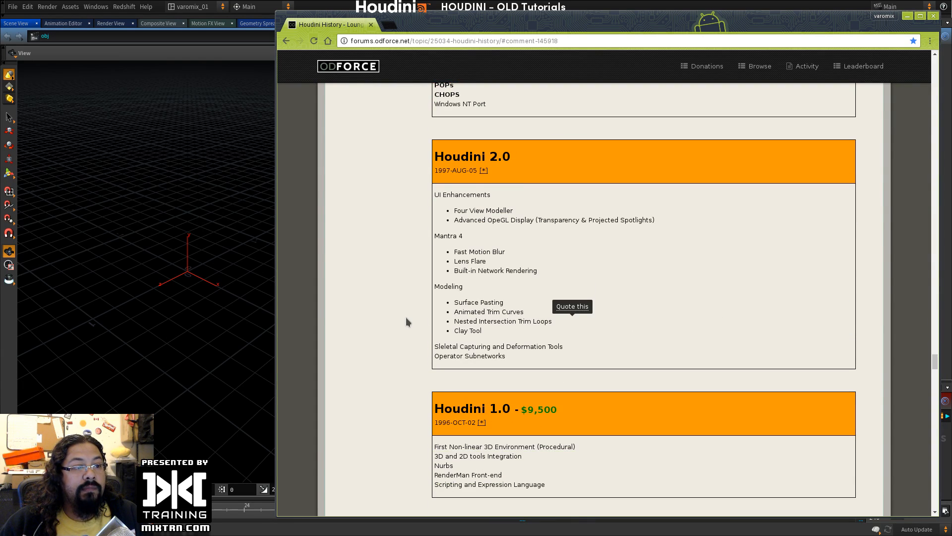
pyautogui.scroll(-6, 408, 323)
pyautogui.scroll(-3, 403, 308)
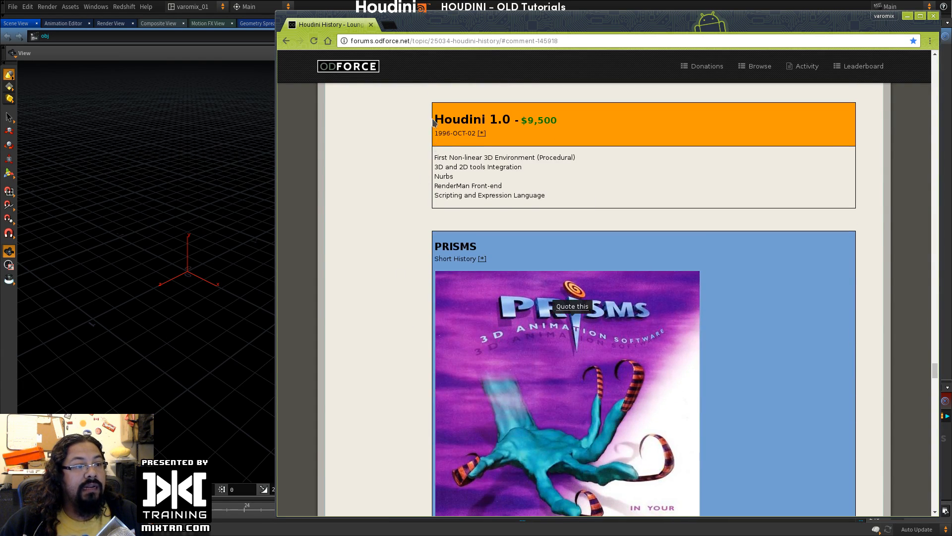
pyautogui.moveTo(434, 123); pyautogui.dragTo(398, 236)
pyautogui.click(399, 237)
# Step: Review the PRISMS advertisement and version table, and return to the Houdini 4.0 and 3.0 entries
pyautogui.scroll(-5, 388, 308)
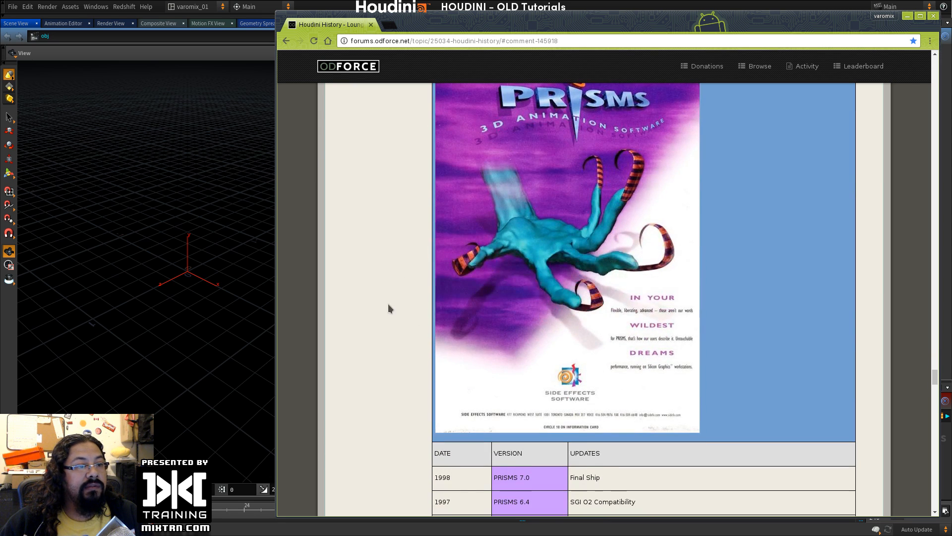
pyautogui.scroll(-10, 390, 346)
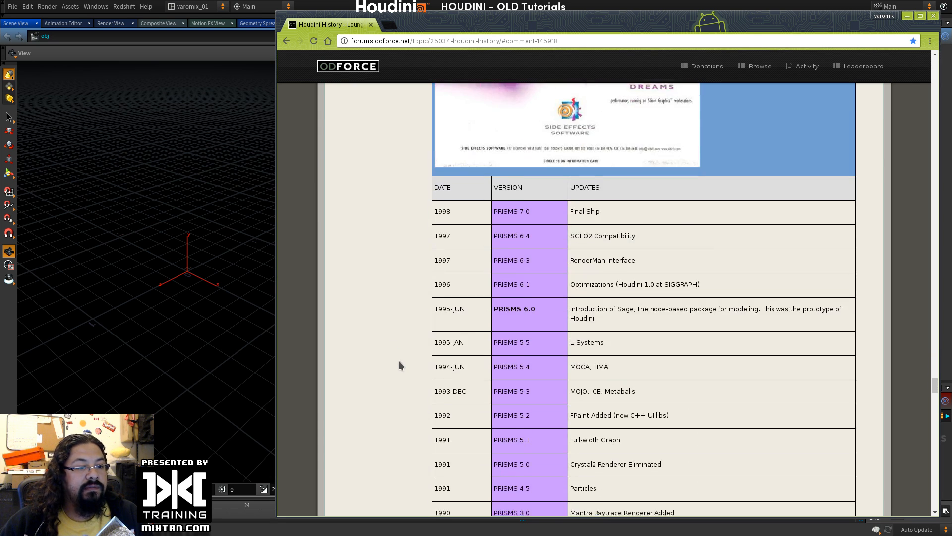
pyautogui.scroll(12, 399, 362)
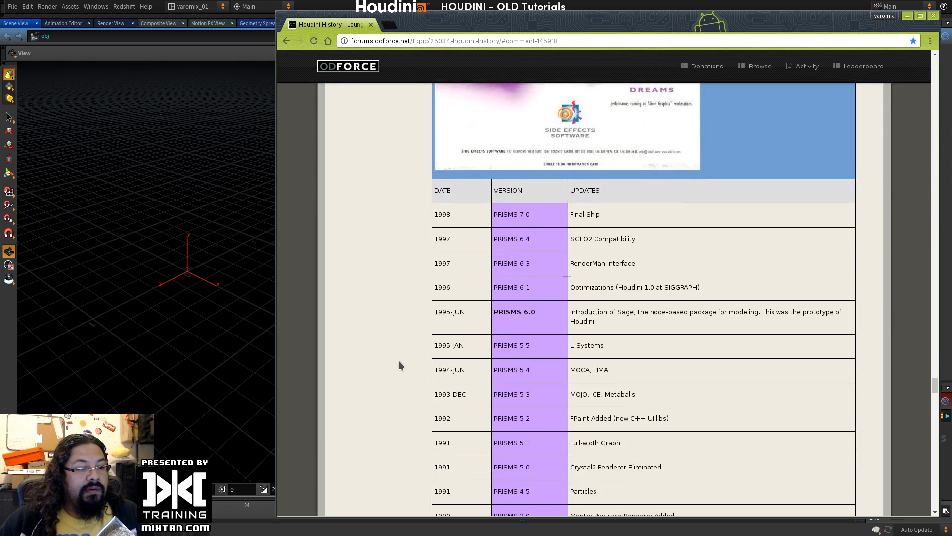
pyautogui.scroll(8, 399, 366)
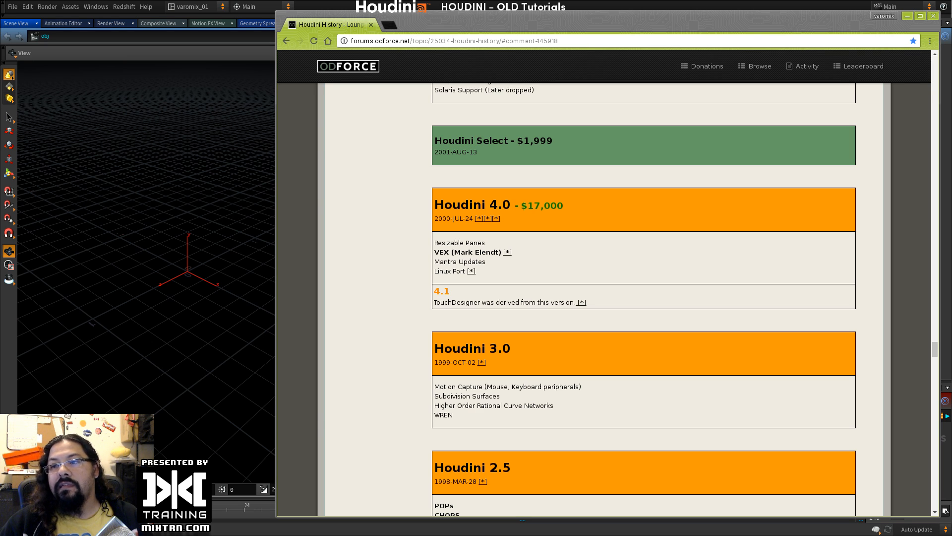
# Step: Switch to the Houdini Master application on the Windows desktop, check its version information and move its window clear of the screen corner
pyautogui.moveTo(951, 84); pyautogui.dragTo(579, 70)
pyautogui.doubleClick(578, 70)
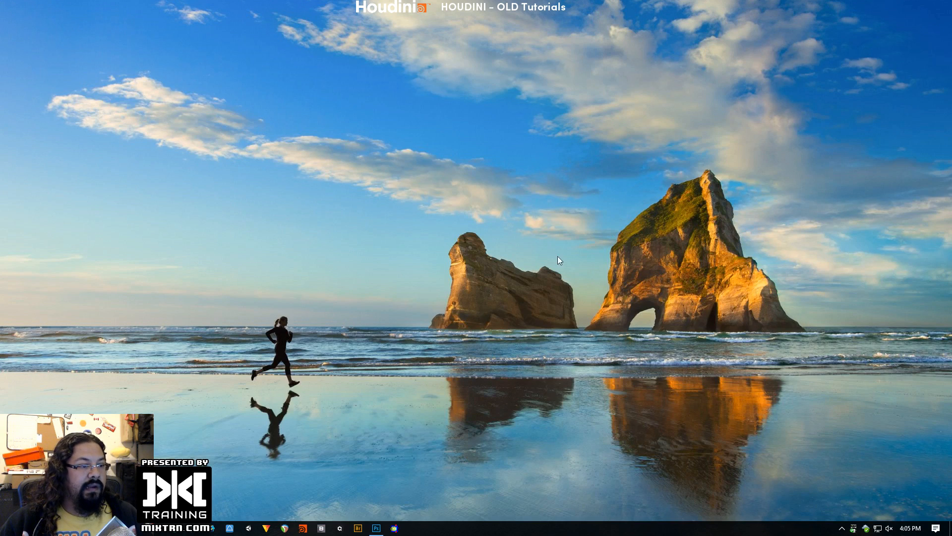
pyautogui.click(395, 529)
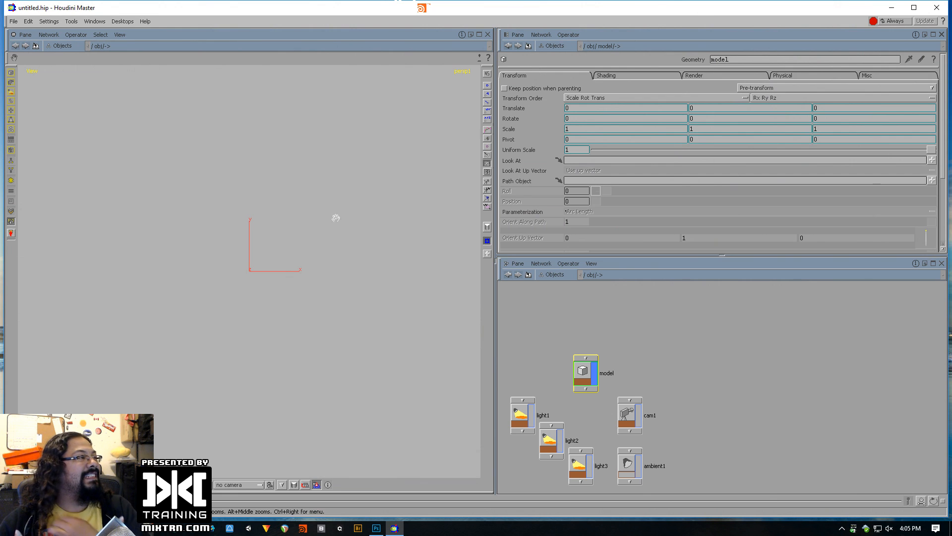
pyautogui.click(145, 21)
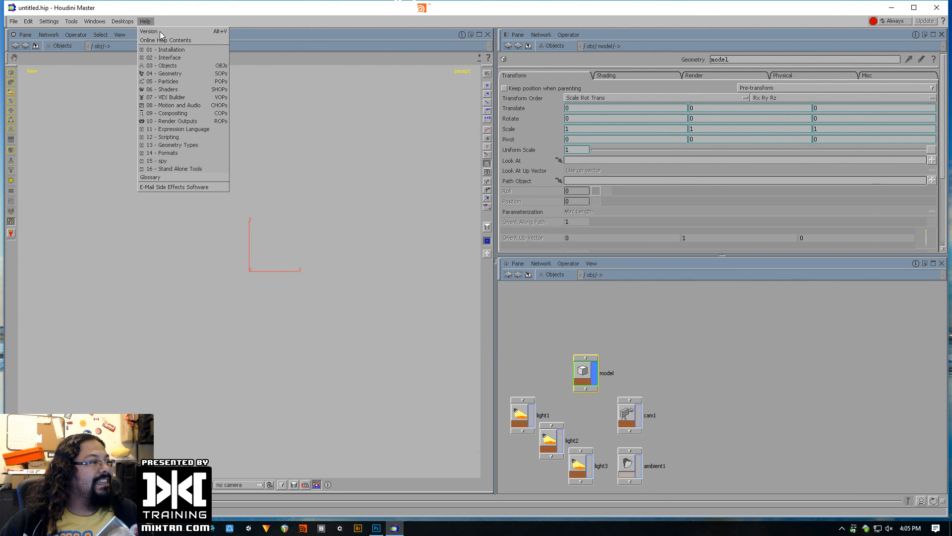
pyautogui.click(196, 31)
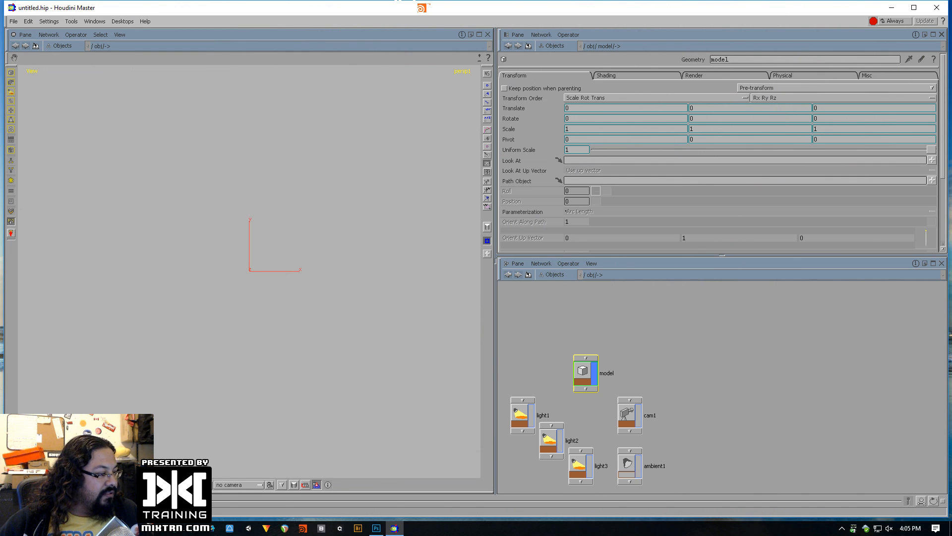
pyautogui.doubleClick(660, 8)
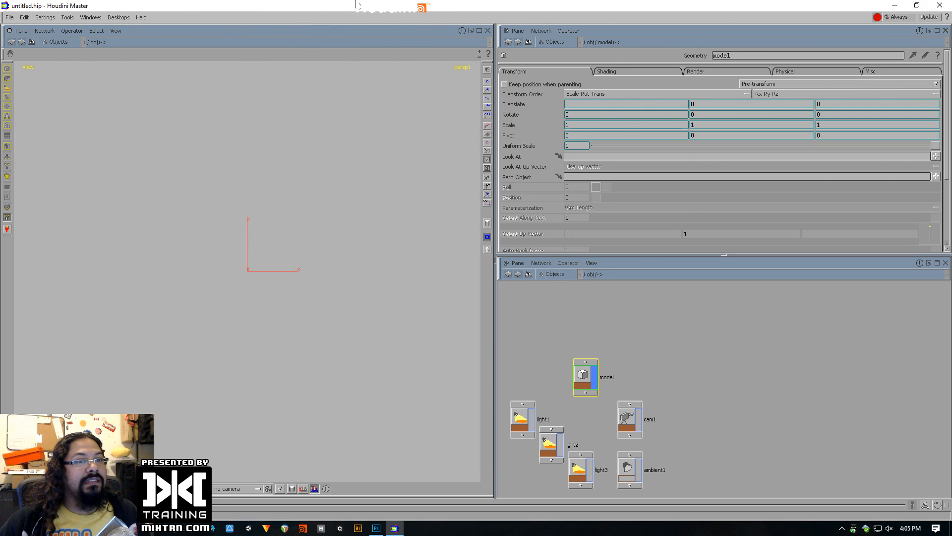
pyautogui.moveTo(710, 8); pyautogui.dragTo(763, 32)
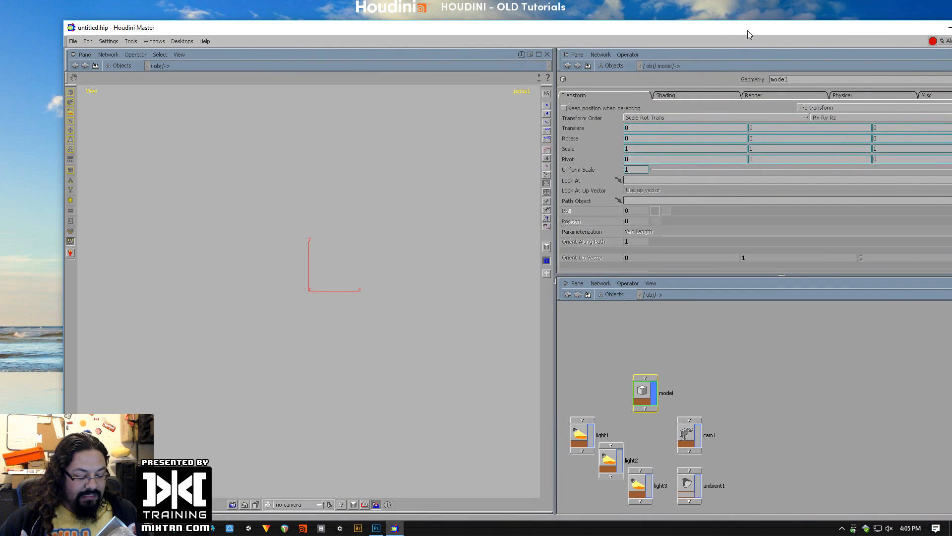
# Step: Browse from the user_guide folder to the houdini\pic folder of the Houdini 6.1.208 installation
pyautogui.click(517, 70)
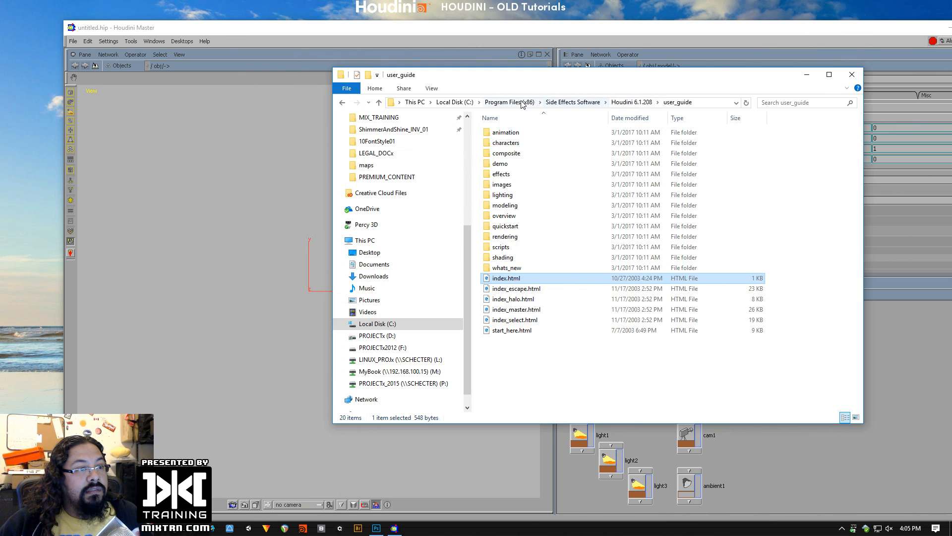
pyautogui.click(637, 103)
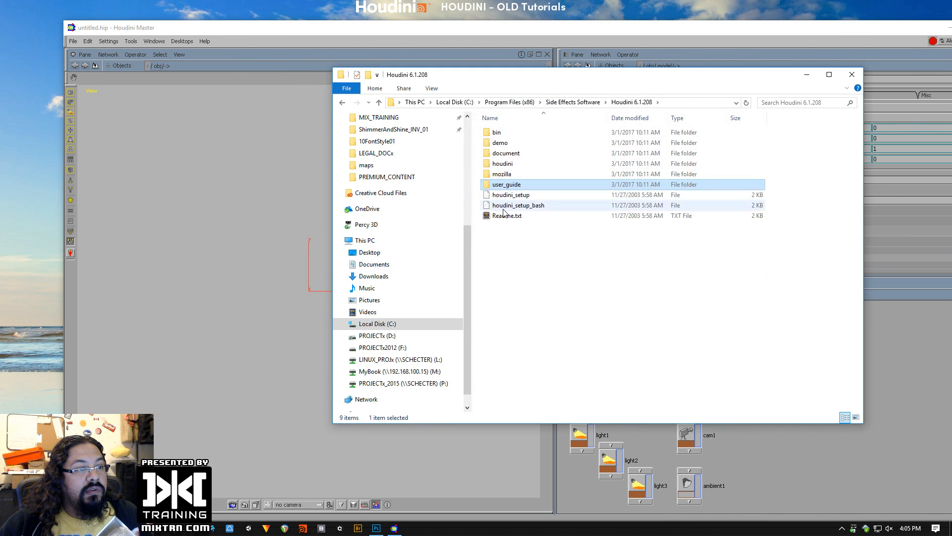
pyautogui.doubleClick(503, 164)
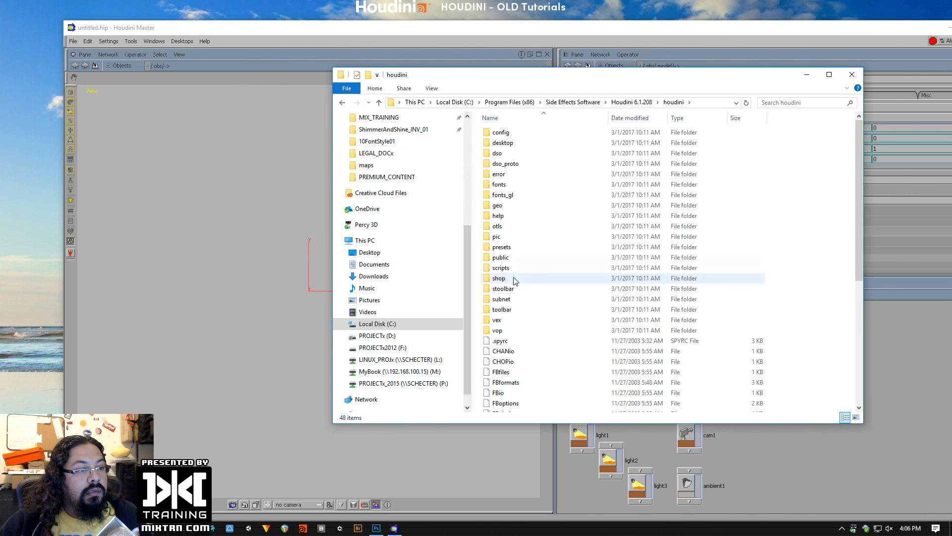
pyautogui.doubleClick(501, 236)
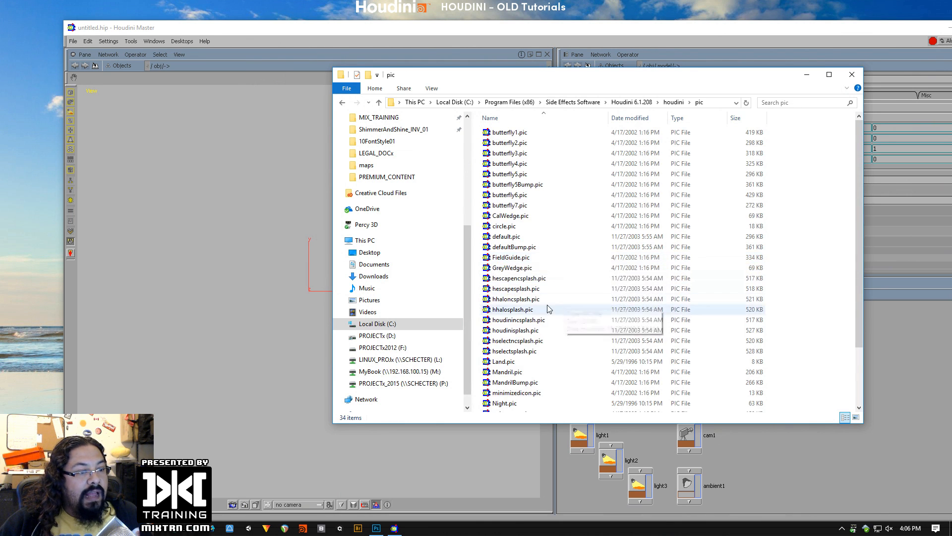
# Step: Open houdinisplash.pic with mplay.exe, move the viewer aside and close the file browser window
pyautogui.scroll(-2, 545, 307)
pyautogui.doubleClick(518, 261)
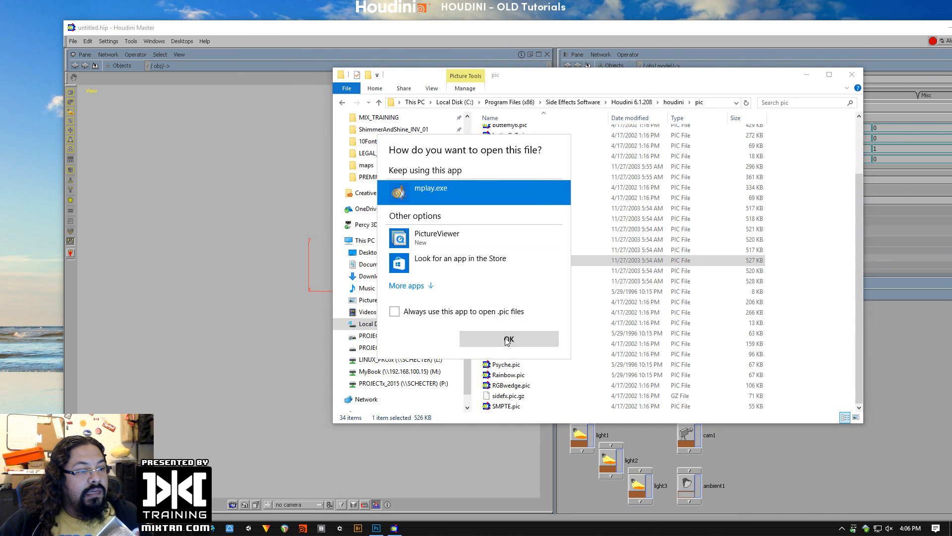
pyautogui.click(508, 340)
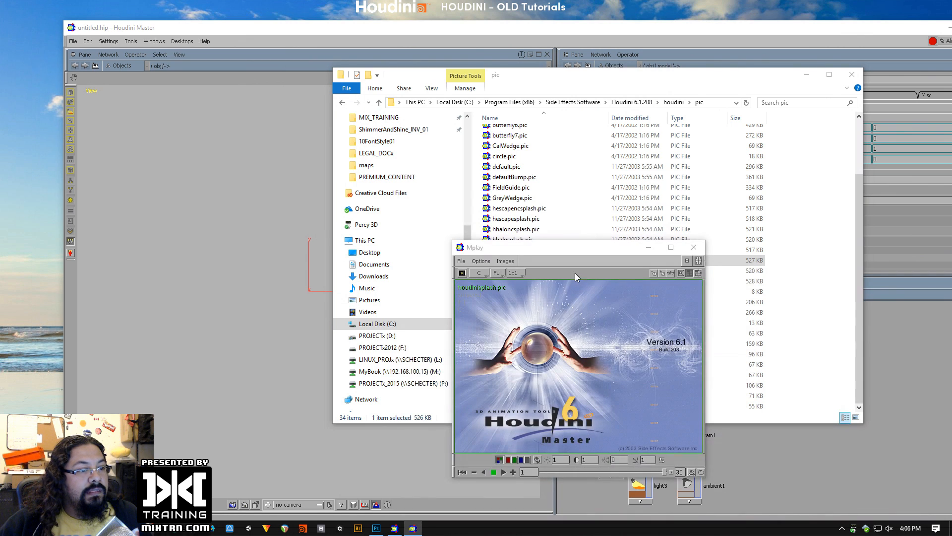
pyautogui.moveTo(612, 251); pyautogui.dragTo(319, 77)
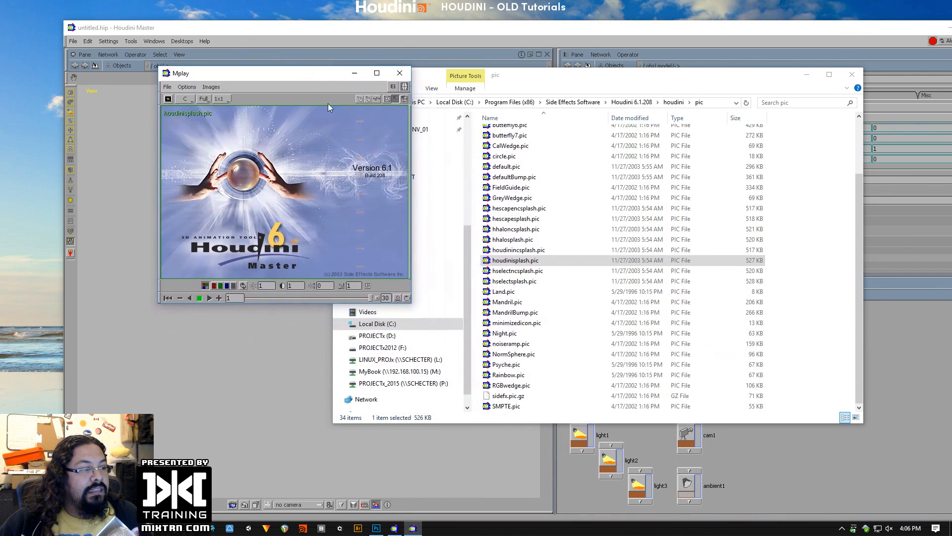
pyautogui.click(846, 77)
pyautogui.press('super')
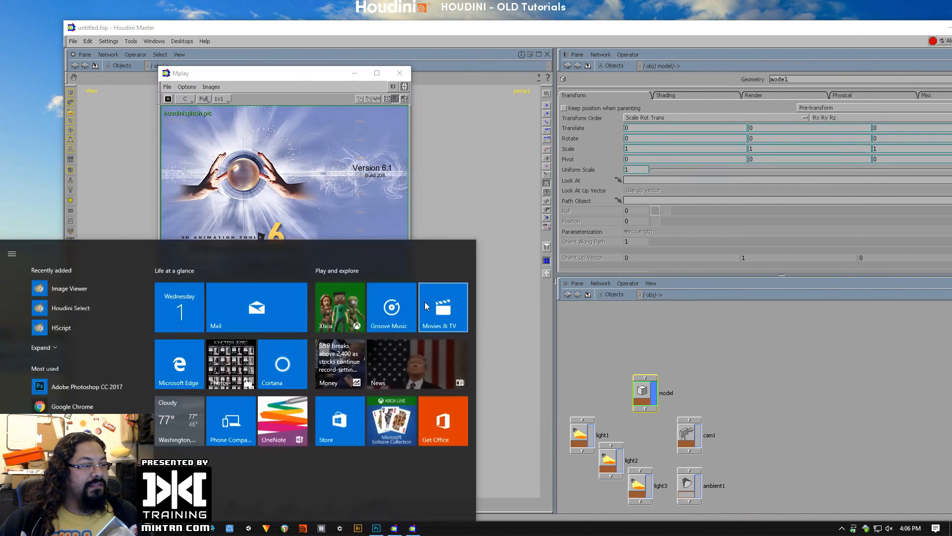
pyautogui.press('super')
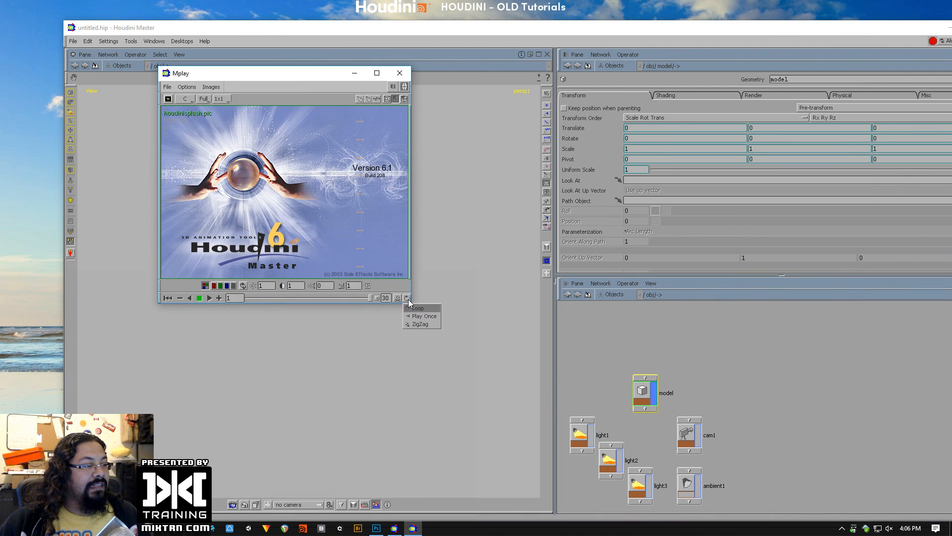
# Step: Enlarge and reposition the Mplay window showing the Houdini 6 Master splash image
pyautogui.moveTo(306, 75); pyautogui.dragTo(427, 110)
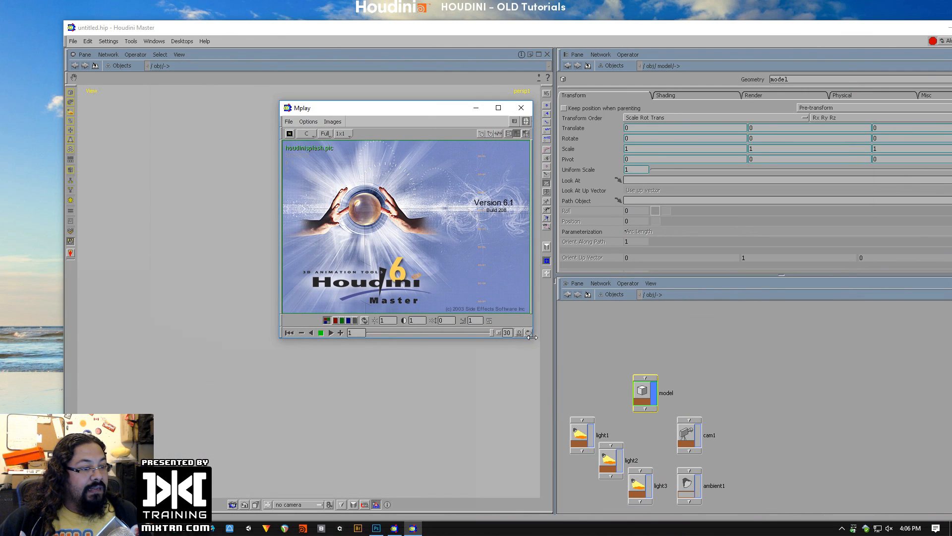
pyautogui.moveTo(534, 340); pyautogui.dragTo(711, 441)
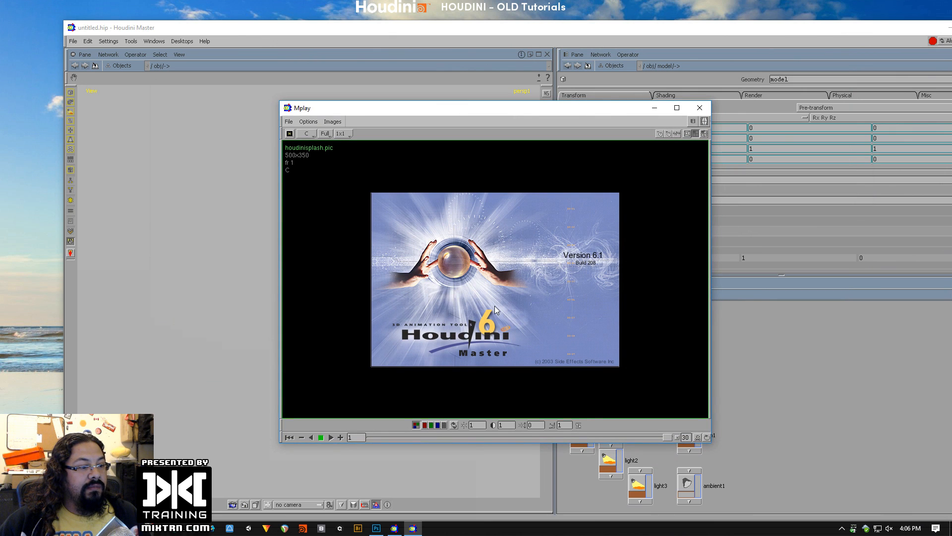
pyautogui.moveTo(389, 112); pyautogui.dragTo(304, 58)
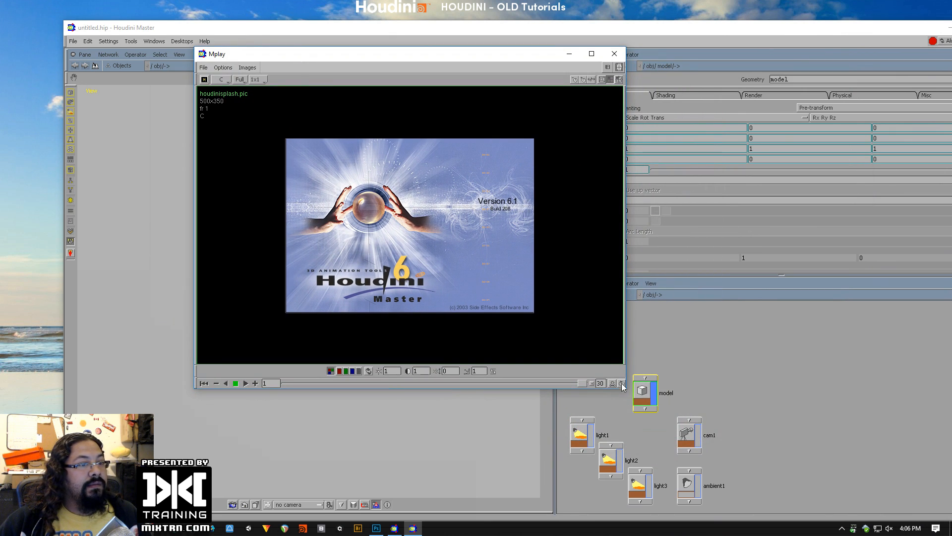
pyautogui.moveTo(623, 389); pyautogui.dragTo(712, 448)
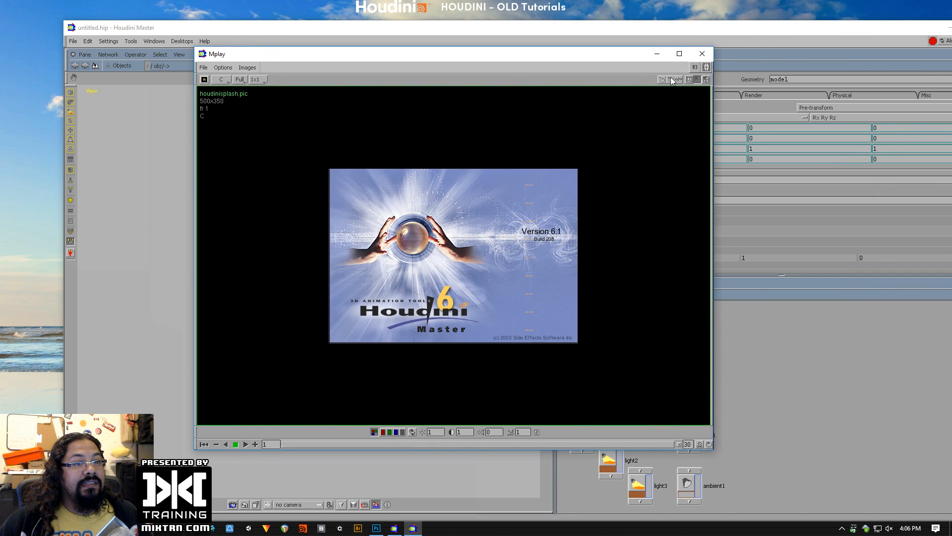
# Step: Look over Mplay's image, option and file commands, and magnify the splash image in the viewer
pyautogui.click(237, 67)
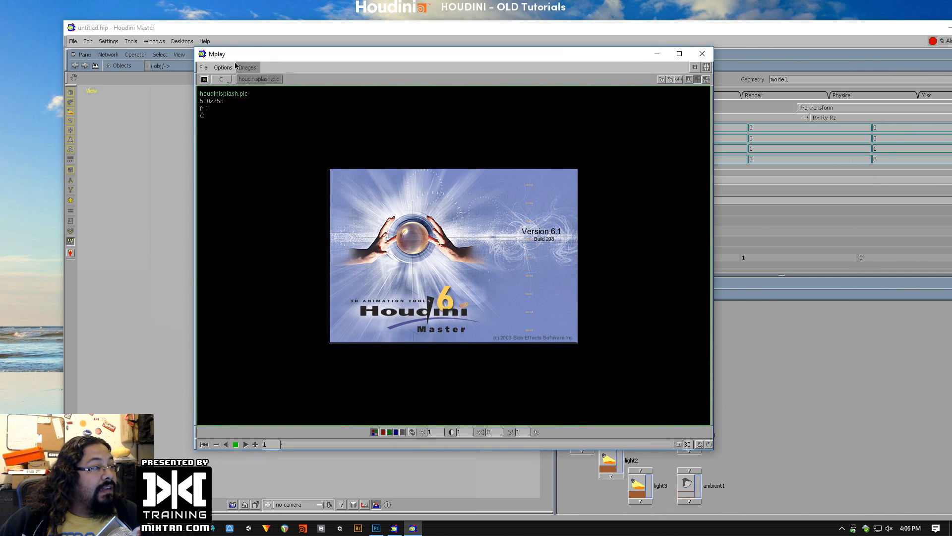
pyautogui.click(222, 67)
pyautogui.click(206, 67)
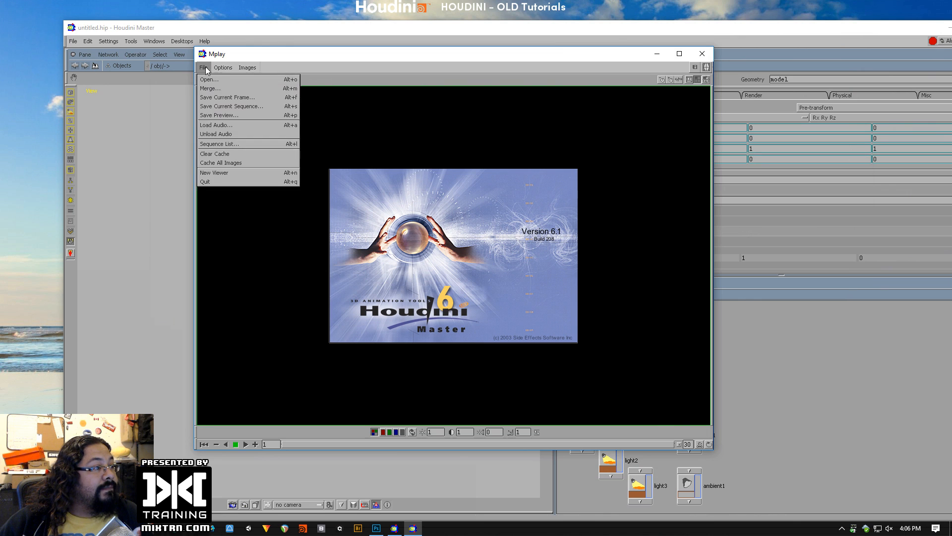
pyautogui.click(383, 143)
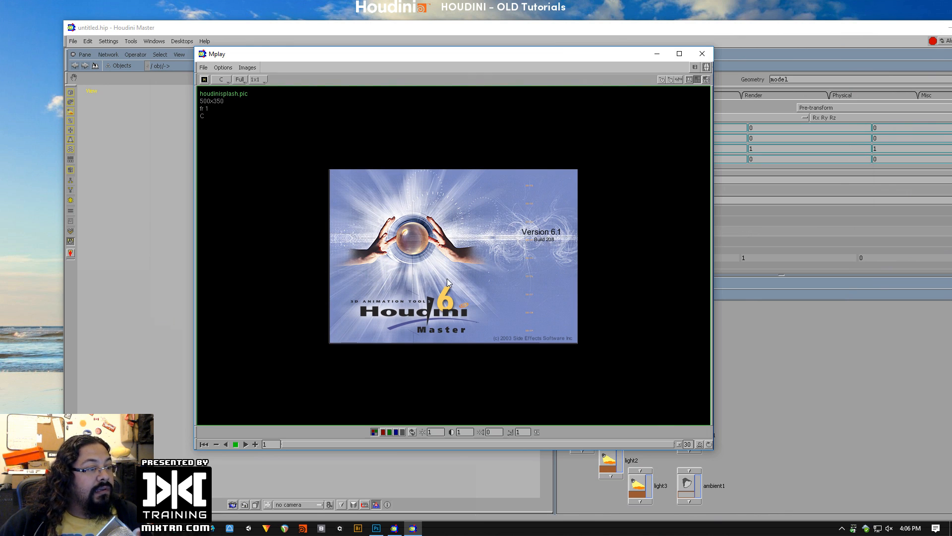
pyautogui.moveTo(491, 243); pyautogui.dragTo(466, 270, button='middle')
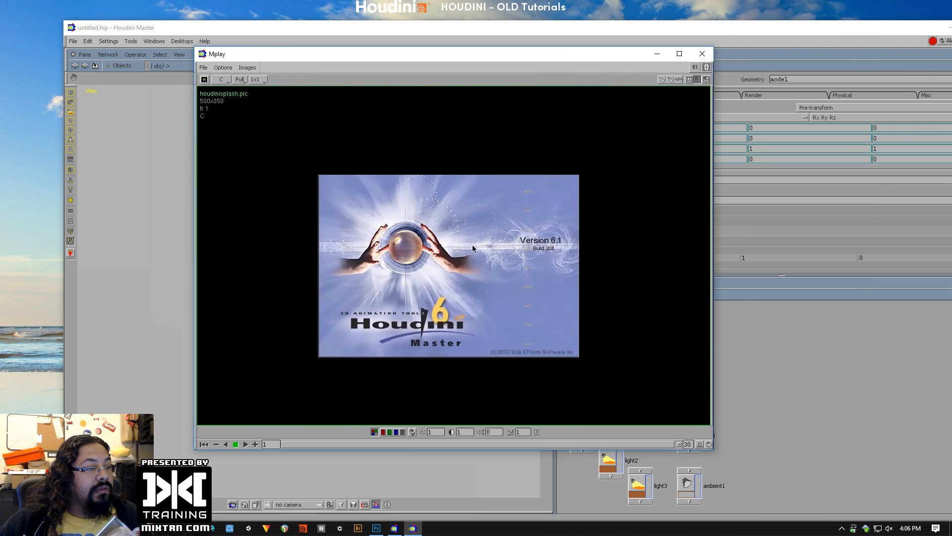
pyautogui.moveTo(467, 269); pyautogui.dragTo(527, 272, button='right')
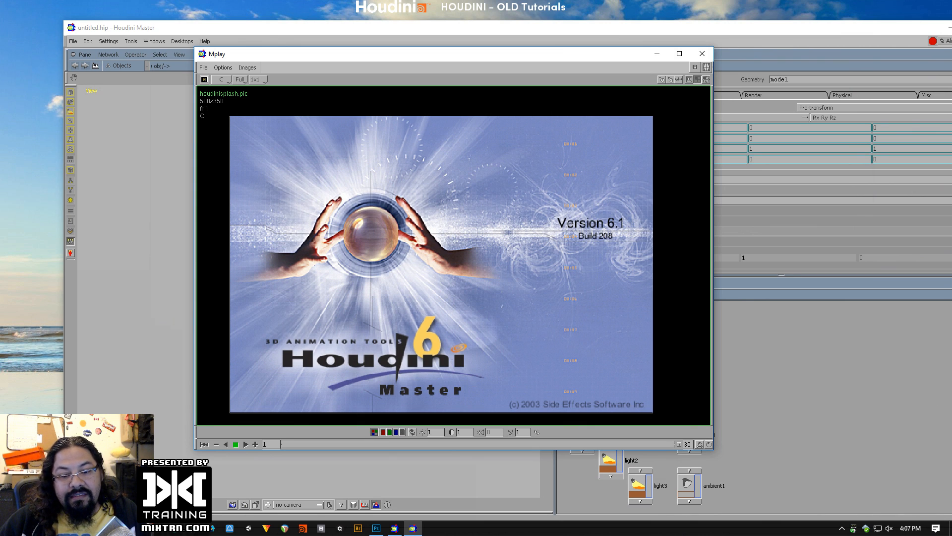
# Step: Maximize the Houdini Master window and bring the Mplay splash image back in front of it
pyautogui.moveTo(409, 55); pyautogui.dragTo(429, 19)
pyautogui.doubleClick(433, 19)
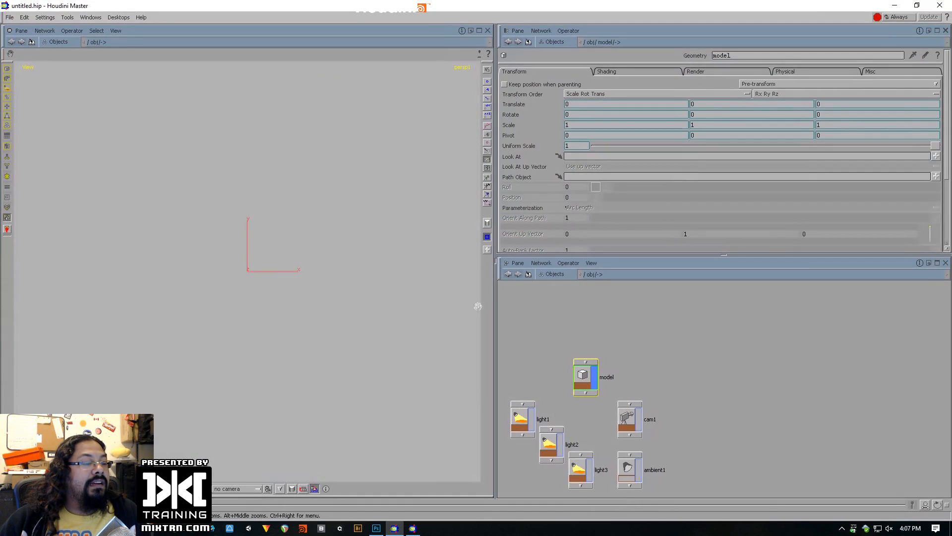
pyautogui.click(417, 525)
pyautogui.moveTo(555, 62); pyautogui.dragTo(544, 54)
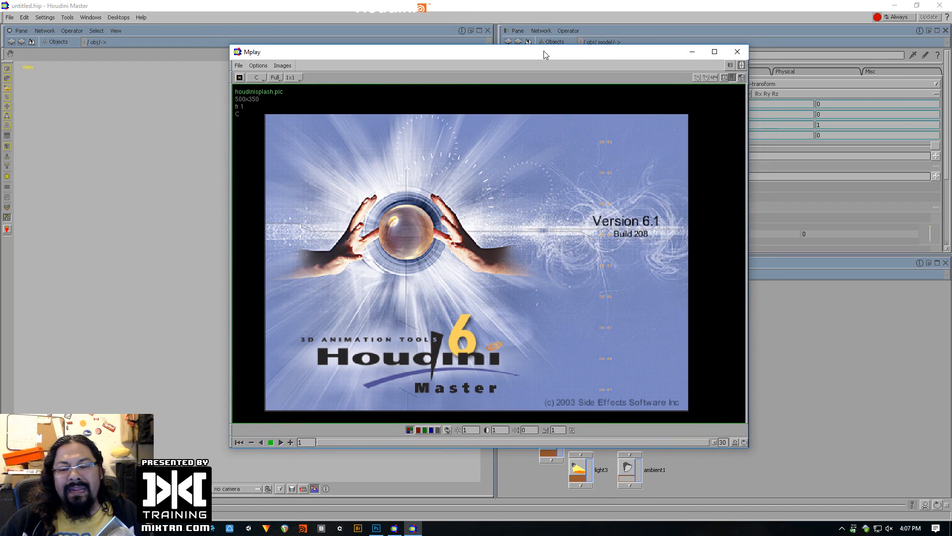
pyautogui.moveTo(543, 50); pyautogui.dragTo(563, 60)
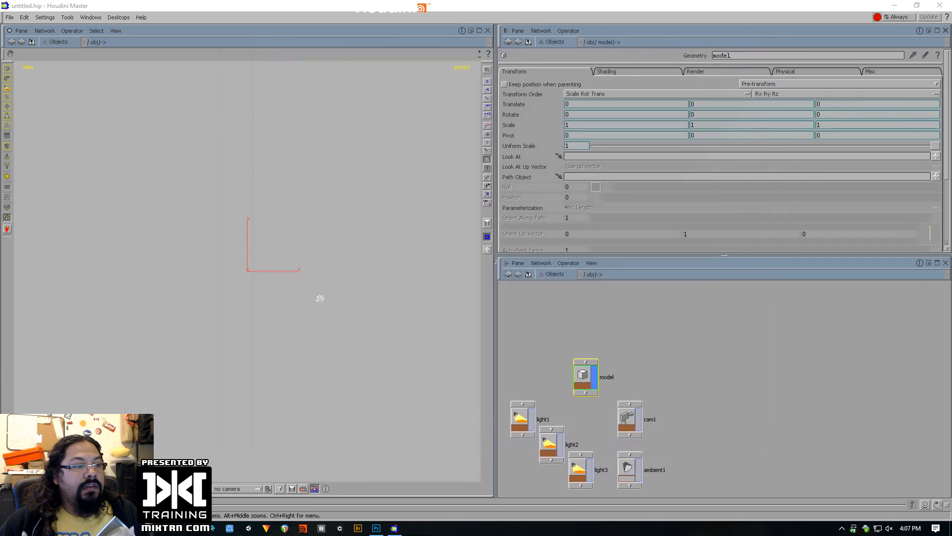
# Step: Close Mplay and make the parameter pane taller by lowering the divider above the network pane
pyautogui.click(768, 51)
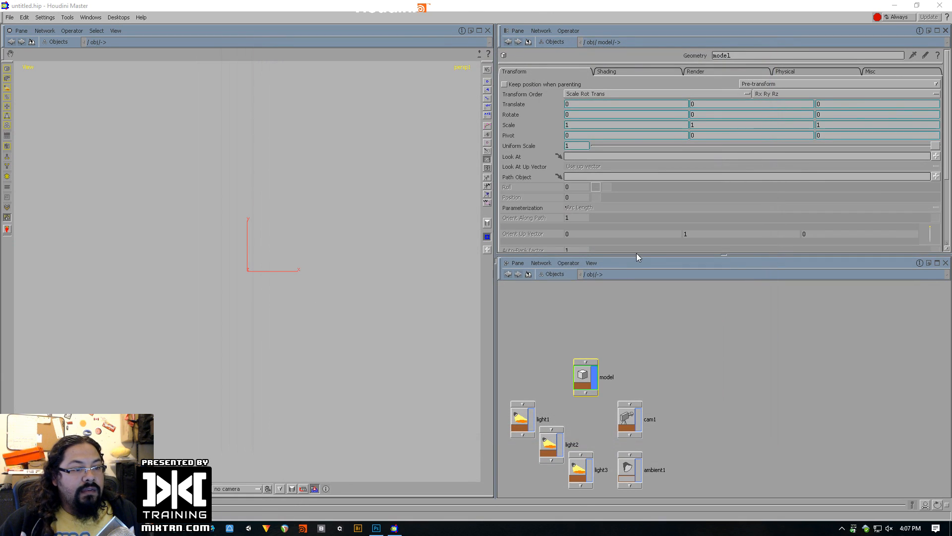
pyautogui.moveTo(635, 255); pyautogui.dragTo(629, 278)
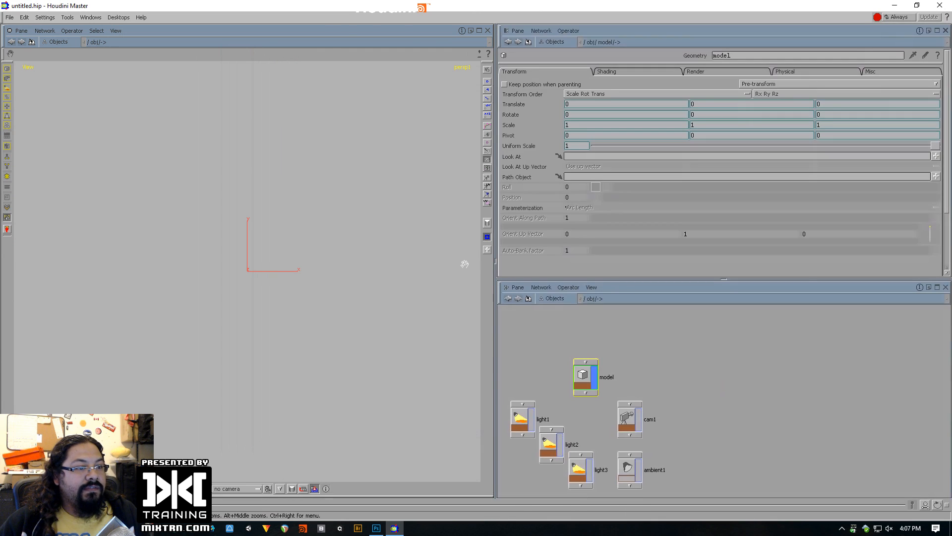
# Step: Widen the viewport pane, orbit to an angled perspective and show the reference grid
pyautogui.moveTo(495, 281); pyautogui.dragTo(538, 282)
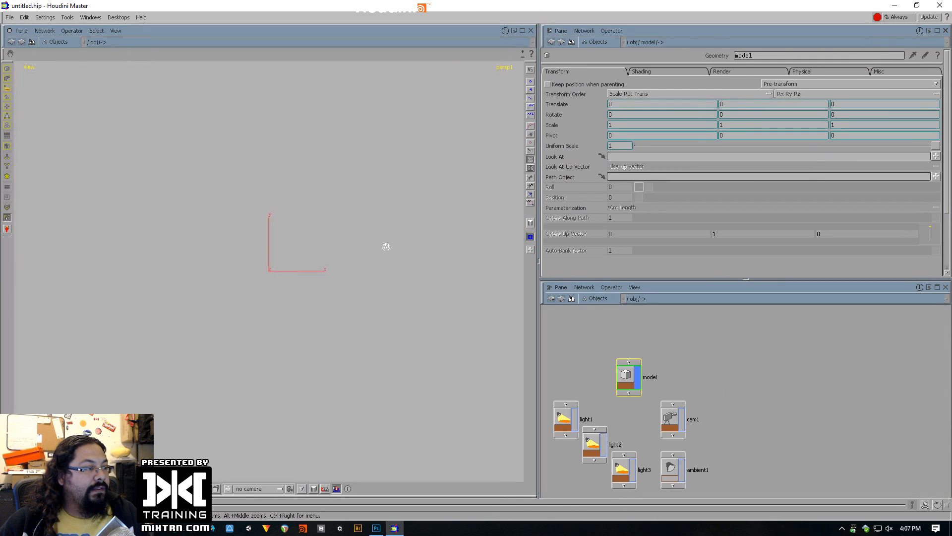
pyautogui.moveTo(349, 247); pyautogui.dragTo(315, 334)
pyautogui.click(325, 489)
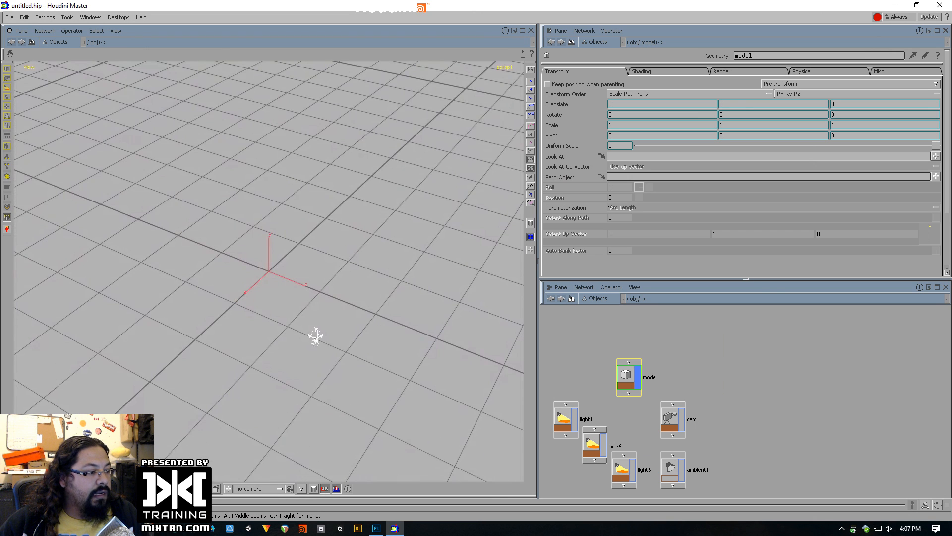
pyautogui.click(253, 488)
pyautogui.click(282, 508)
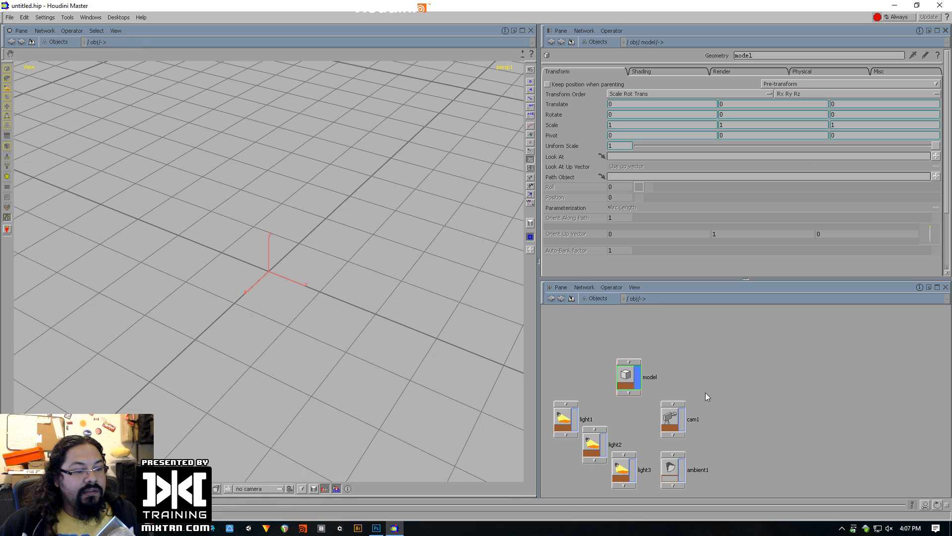
# Step: Make the network pane taller by raising its divider and reframe the object nodes inside it
pyautogui.moveTo(748, 383)
pyautogui.mouseDown(button='right')
pyautogui.moveTo(778, 374)
pyautogui.moveTo(704, 395)
pyautogui.moveTo(739, 386)
pyautogui.mouseUp(button='right')
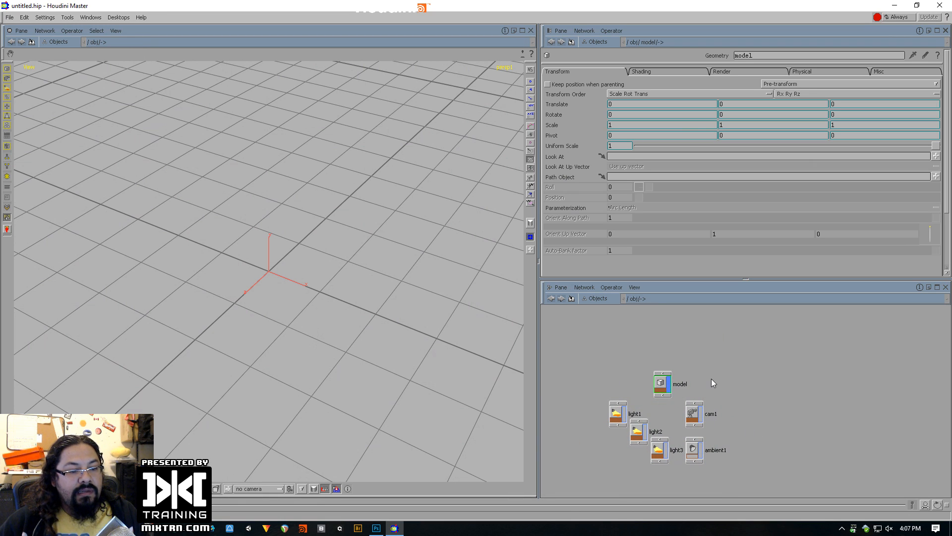
pyautogui.moveTo(692, 388); pyautogui.dragTo(712, 374, button='middle')
pyautogui.scroll(1, 756, 405)
pyautogui.scroll(2, 756, 401)
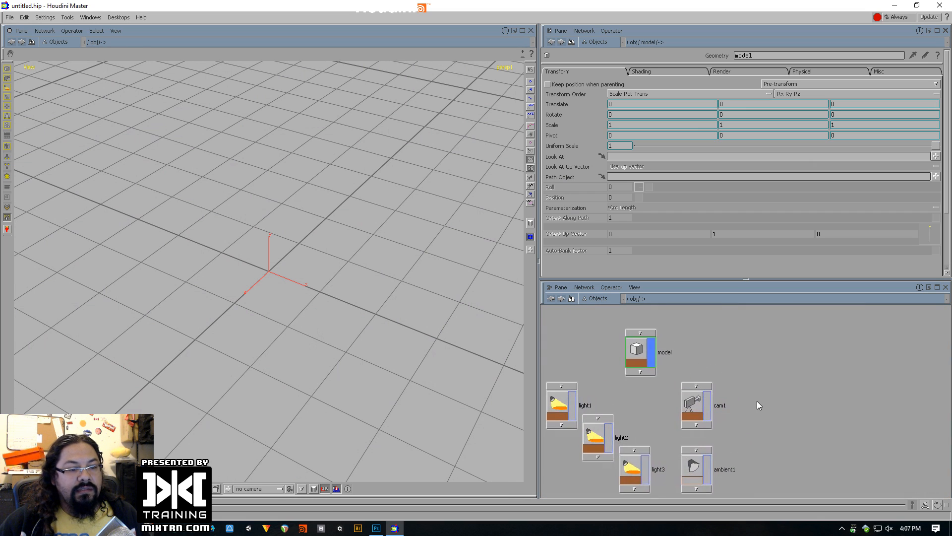
pyautogui.moveTo(723, 260); pyautogui.dragTo(724, 222)
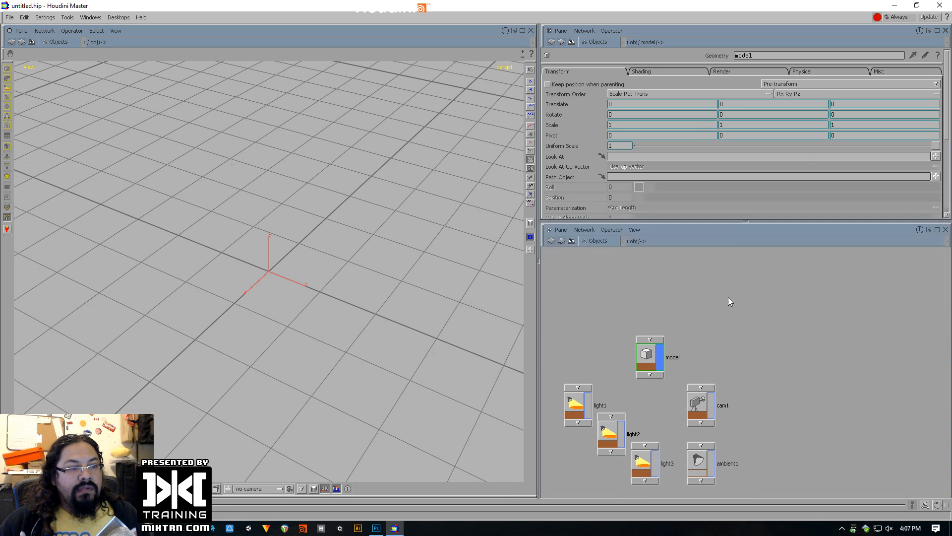
pyautogui.moveTo(728, 316); pyautogui.dragTo(743, 312, button='right')
pyautogui.moveTo(743, 313); pyautogui.dragTo(778, 295, button='middle')
pyautogui.scroll(4, 765, 314)
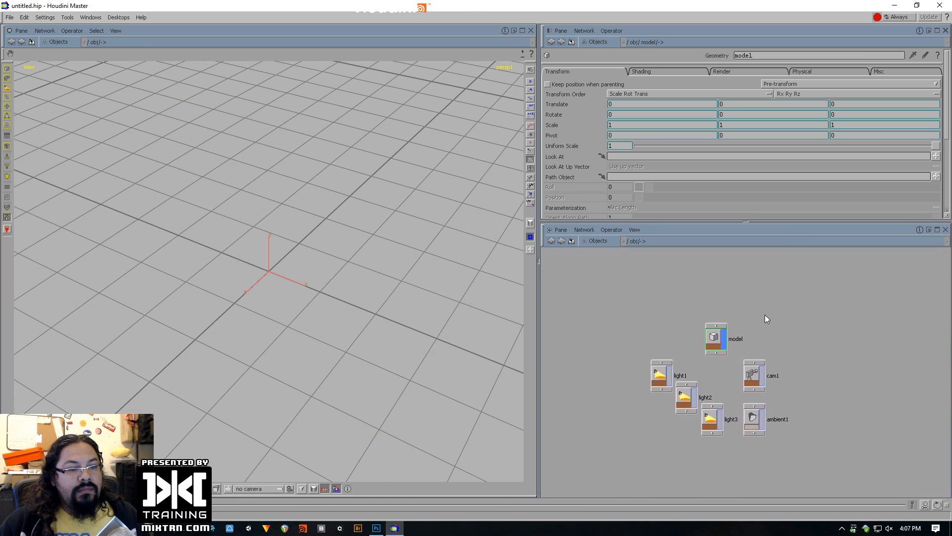
# Step: Look over the network paths and operator contexts that the network pane can switch to
pyautogui.click(632, 243)
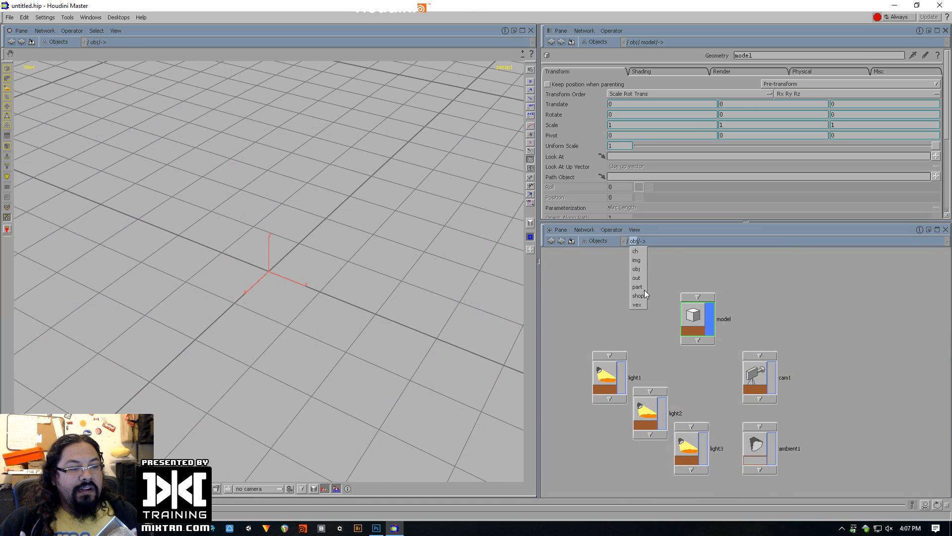
pyautogui.click(600, 240)
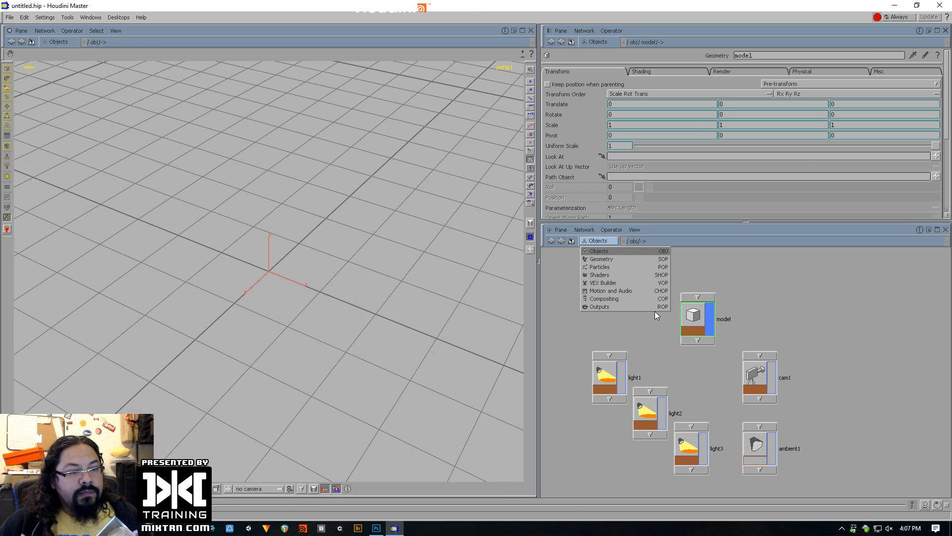
pyautogui.click(692, 317)
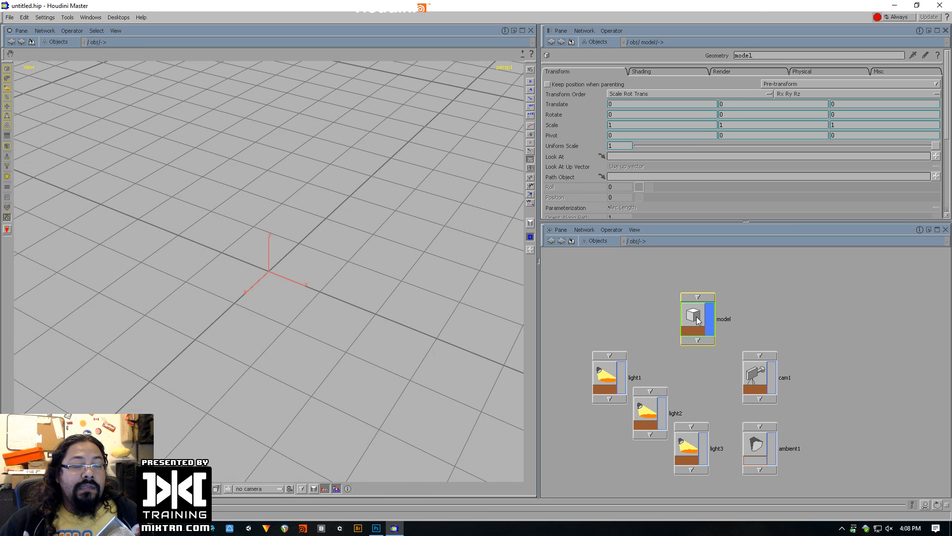
# Step: Reposition the model node above the lights and enter its geometry network
pyautogui.moveTo(697, 320); pyautogui.dragTo(663, 291)
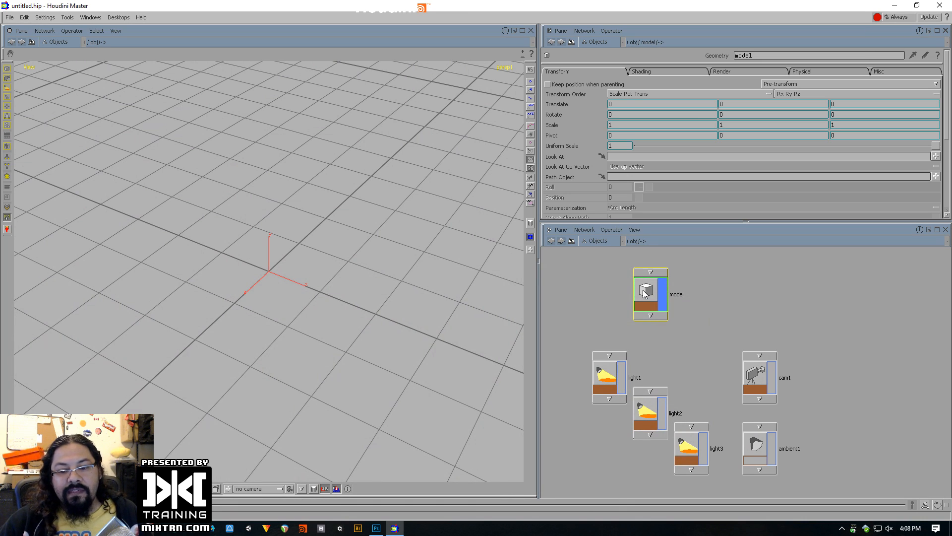
pyautogui.moveTo(643, 292); pyautogui.dragTo(664, 291)
pyautogui.doubleClick(664, 292)
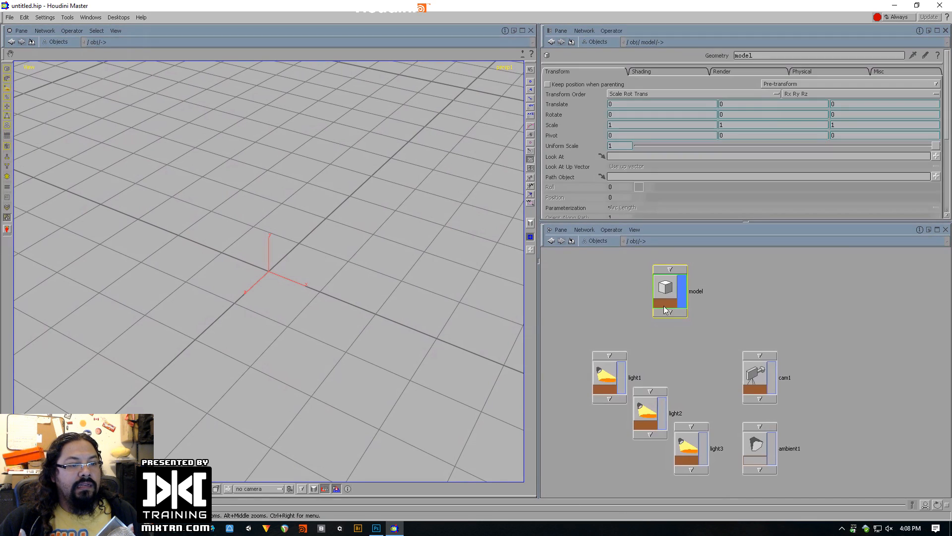
pyautogui.moveTo(662, 294)
pyautogui.mouseDown()
pyautogui.moveTo(646, 327)
pyautogui.moveTo(663, 309)
pyautogui.mouseUp()
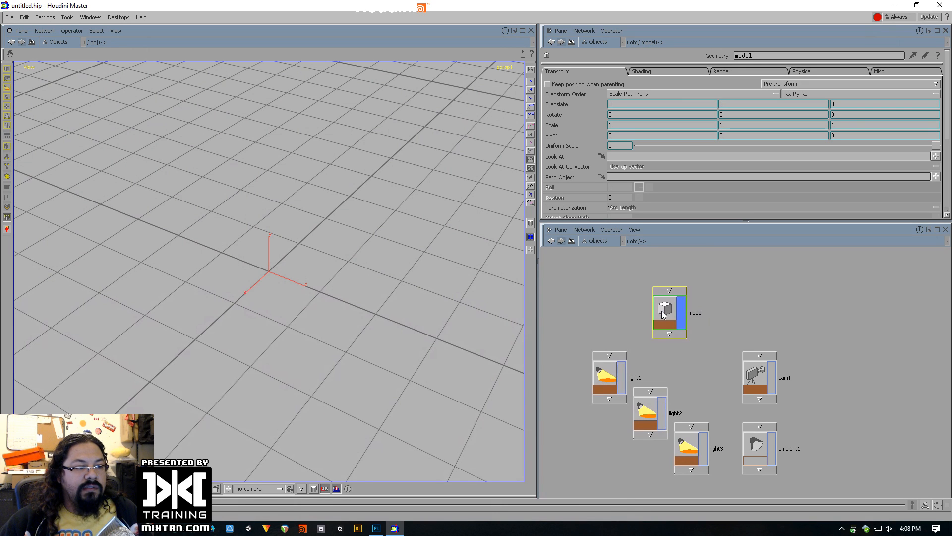
pyautogui.doubleClick(664, 305)
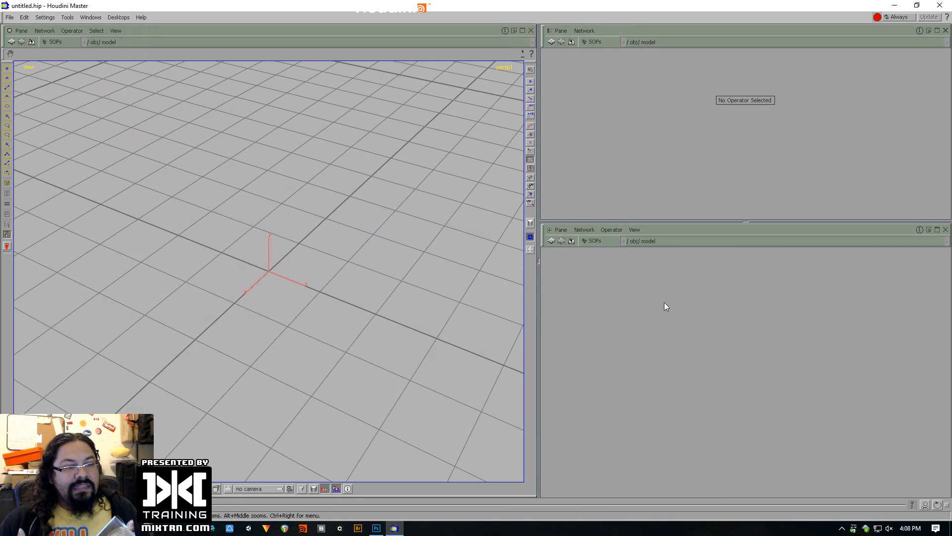
# Step: Add a Grid node to the model's empty geometry network
pyautogui.press('Tab')
pyautogui.write('box')
pyautogui.press('Return')
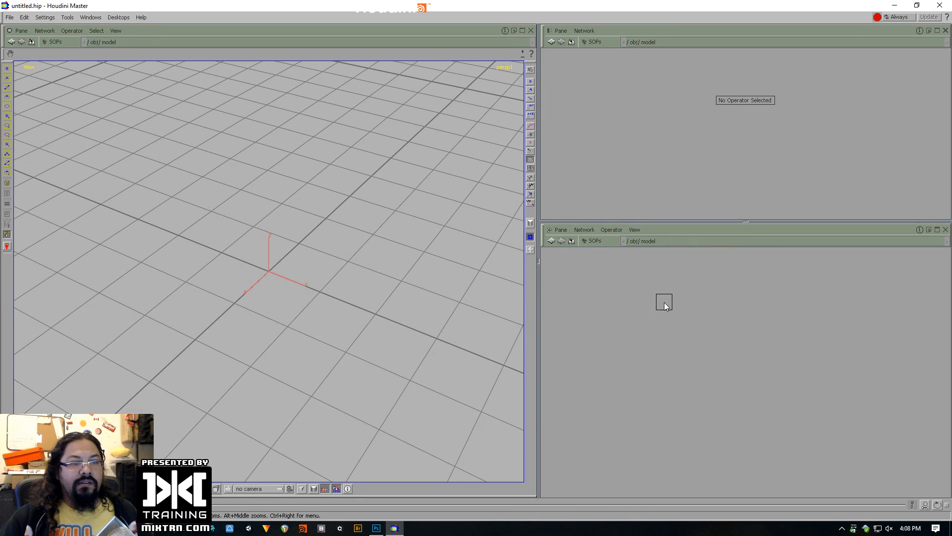
pyautogui.click(664, 302)
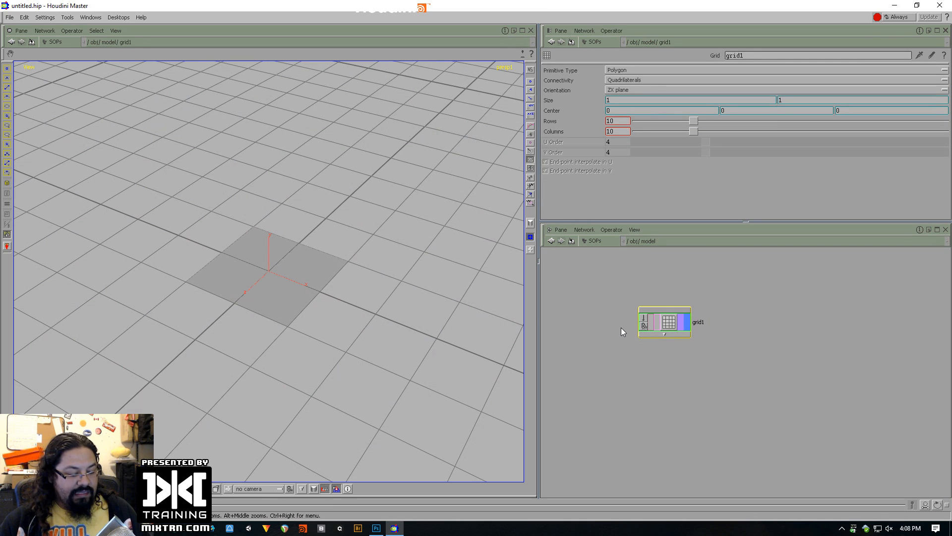
pyautogui.press('Tab')
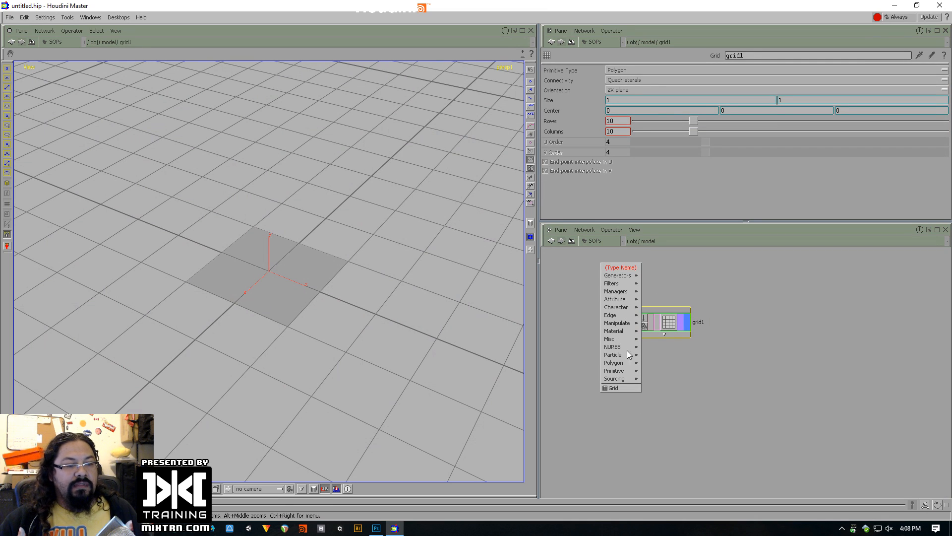
pyautogui.click(673, 322)
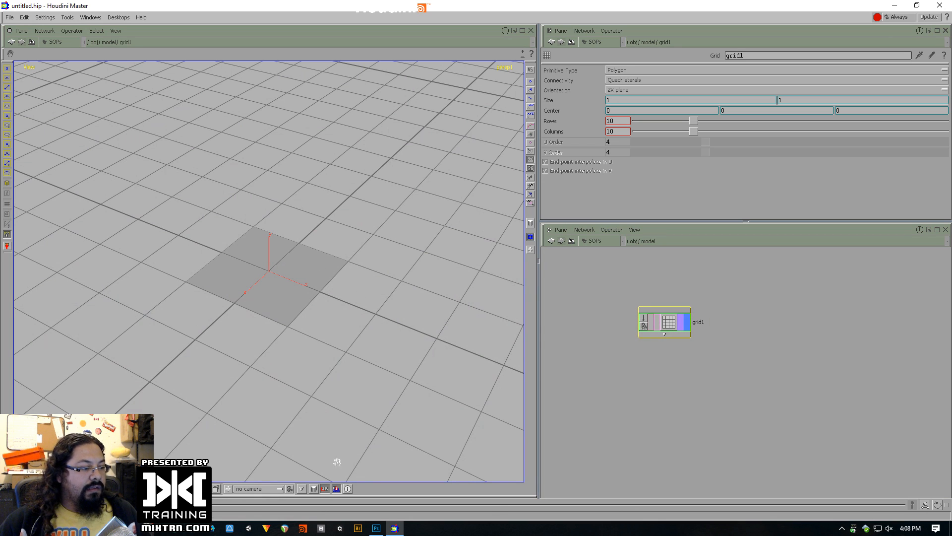
# Step: Set the viewport shading to Smooth Wire Shaded, hide the reference grid and get a closer view of the grid geometry
pyautogui.click(530, 223)
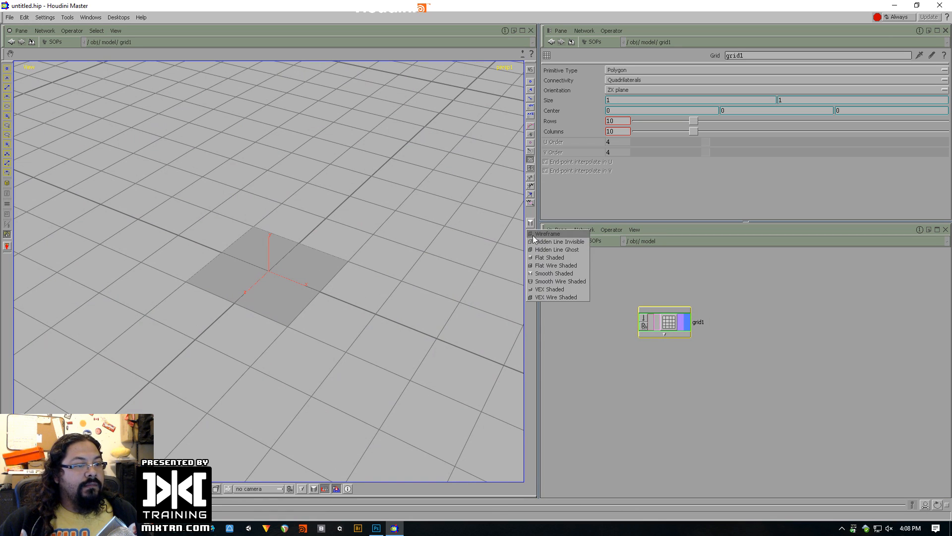
pyautogui.click(554, 281)
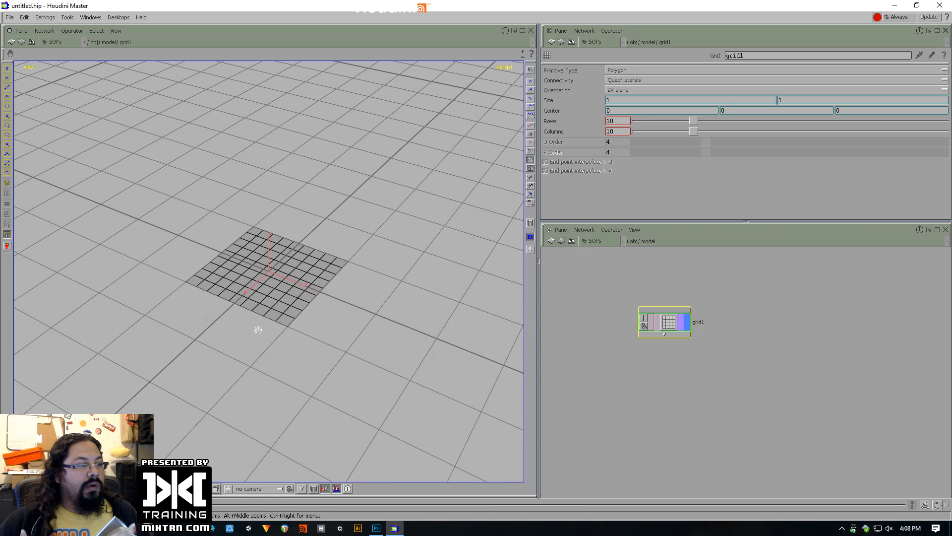
pyautogui.moveTo(254, 327)
pyautogui.mouseDown()
pyautogui.moveTo(282, 364)
pyautogui.moveTo(227, 325)
pyautogui.mouseUp()
pyautogui.moveTo(214, 308); pyautogui.dragTo(230, 291, button='middle')
pyautogui.rightClick(266, 237)
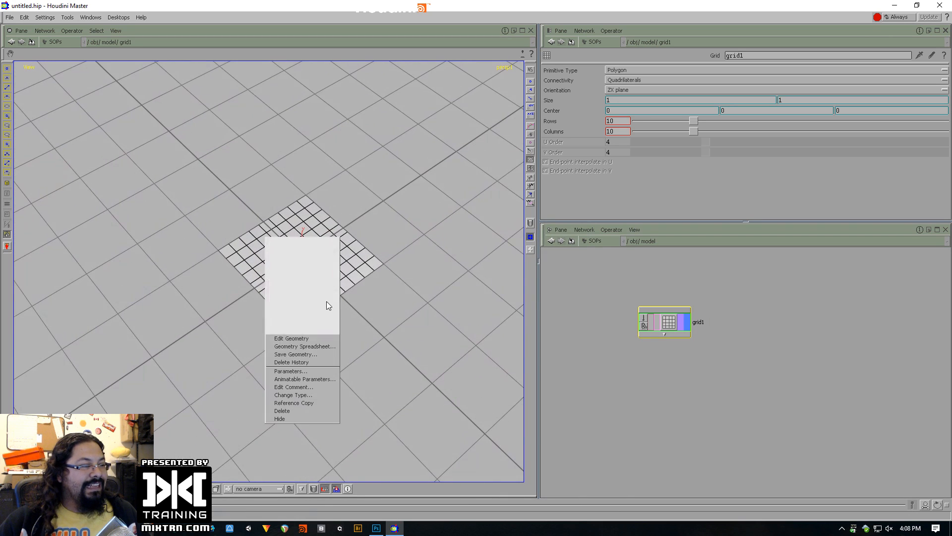
pyautogui.moveTo(389, 304)
pyautogui.mouseDown()
pyautogui.moveTo(333, 323)
pyautogui.moveTo(363, 294)
pyautogui.moveTo(334, 326)
pyautogui.moveTo(276, 298)
pyautogui.moveTo(272, 313)
pyautogui.moveTo(304, 287)
pyautogui.mouseUp()
pyautogui.click(325, 489)
pyautogui.moveTo(304, 287); pyautogui.dragTo(326, 319, button='right')
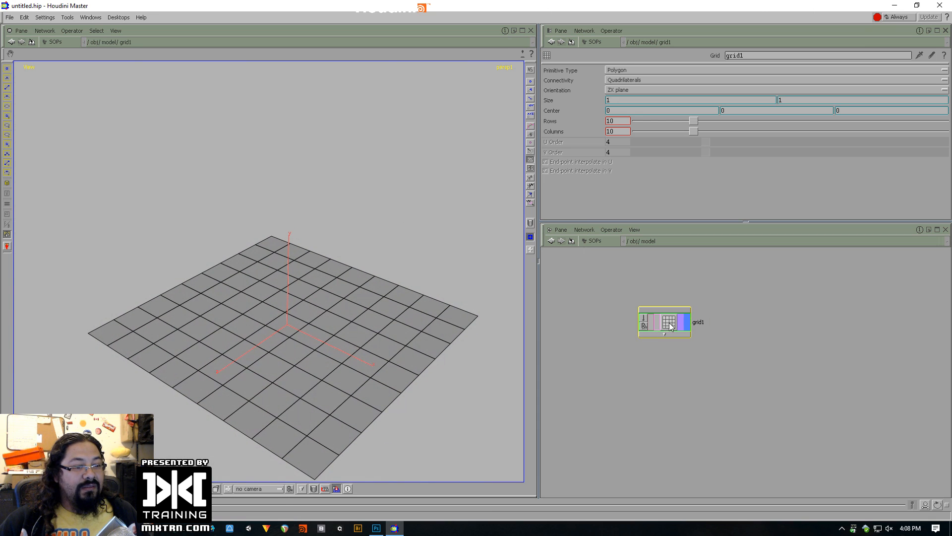
# Step: Shift the grid node slightly in the network and set the grid's size to 3.1 by 3.1
pyautogui.moveTo(667, 323); pyautogui.dragTo(653, 316)
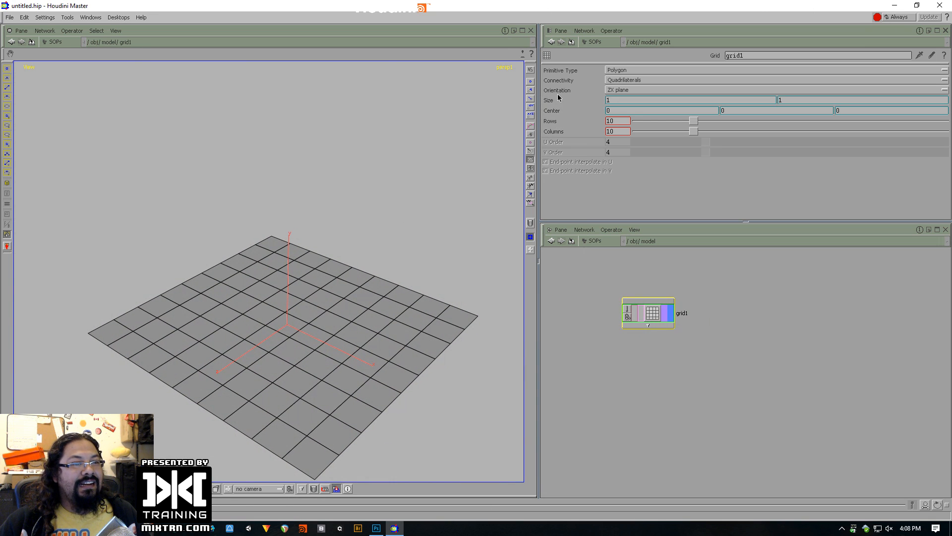
pyautogui.moveTo(552, 98); pyautogui.dragTo(648, 102, button='middle')
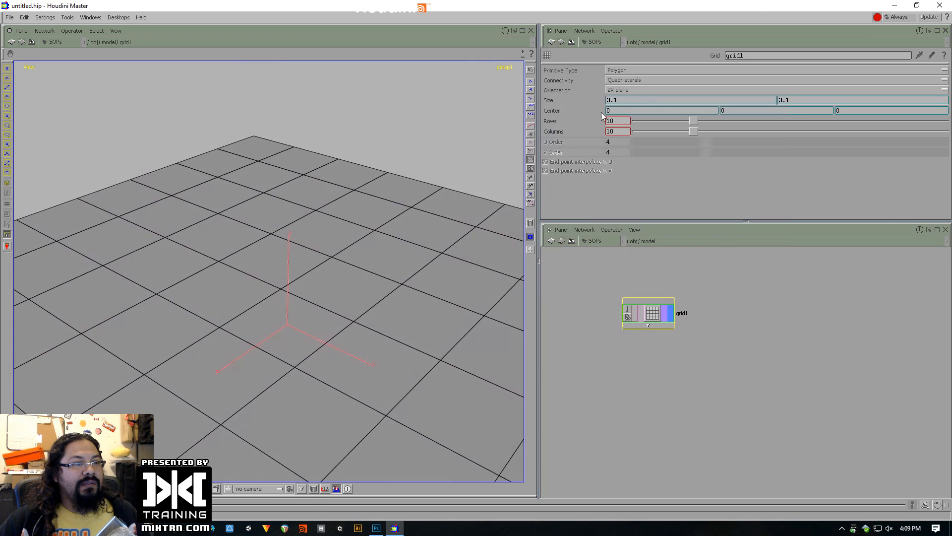
# Step: Link the grid's Columns to its Rows with a relative reference, ch("rows"), and set Rows to 50
pyautogui.rightClick(561, 118)
pyautogui.rightClick(565, 119)
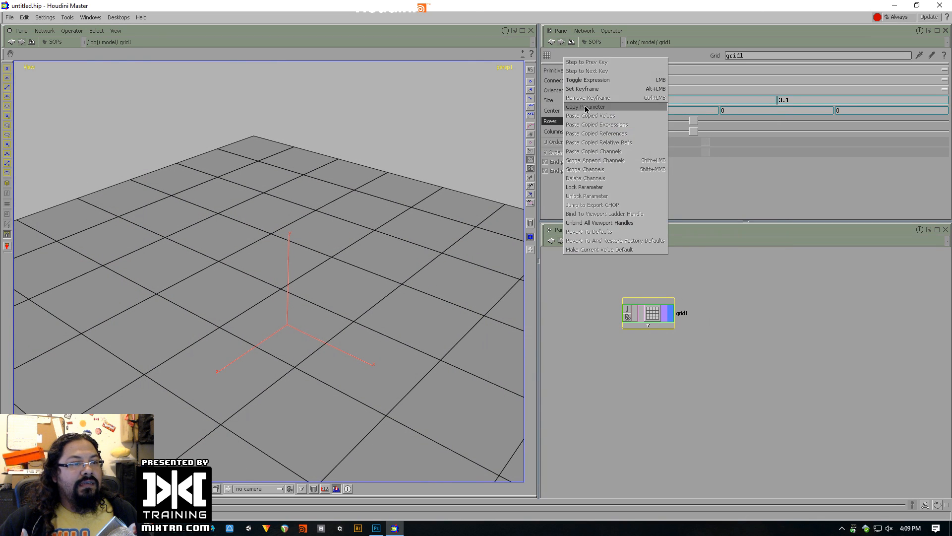
pyautogui.click(585, 107)
pyautogui.rightClick(561, 136)
pyautogui.click(615, 149)
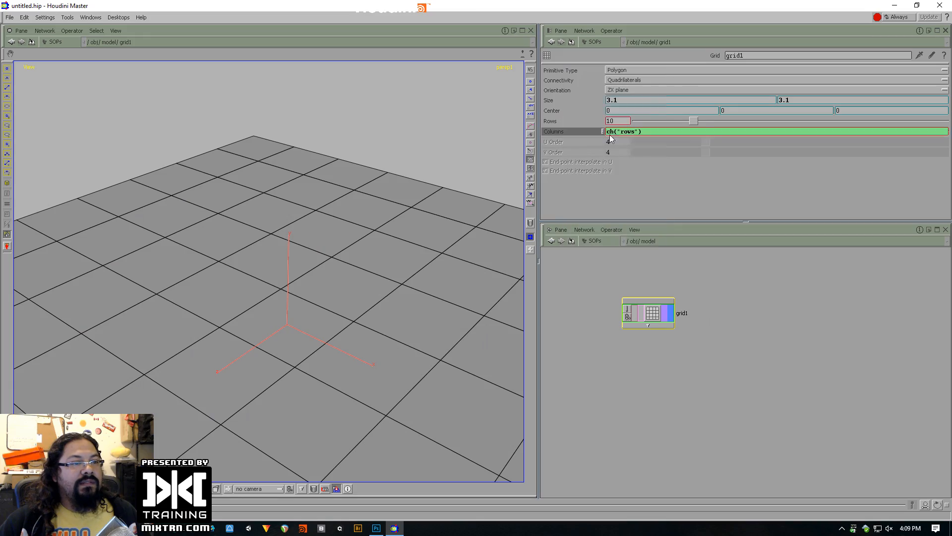
pyautogui.moveTo(697, 120); pyautogui.dragTo(943, 121)
pyautogui.moveTo(327, 262); pyautogui.dragTo(196, 180)
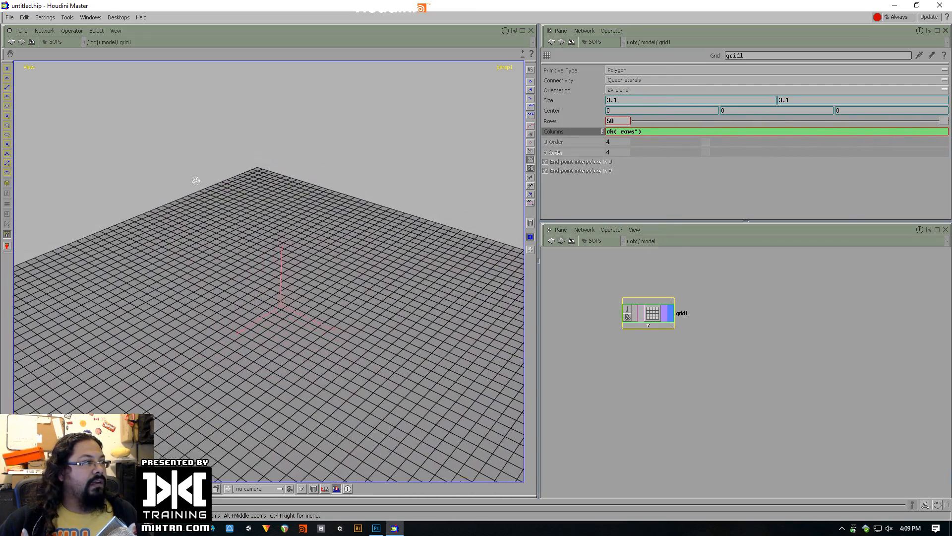
# Step: Review the Create Operator Type options, including the Save To Library path, and close the dialog without creating an operator
pyautogui.click(9, 18)
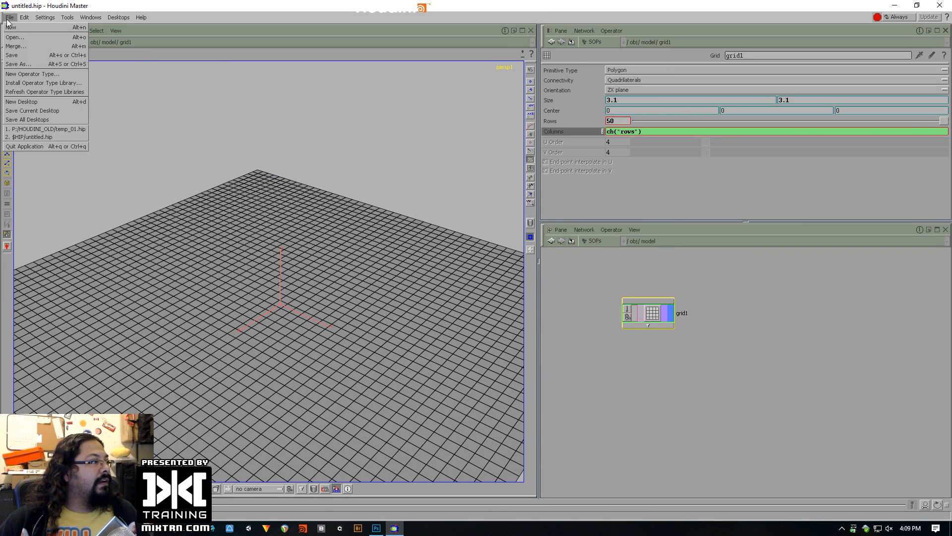
pyautogui.click(41, 75)
pyautogui.moveTo(102, 77); pyautogui.dragTo(238, 87)
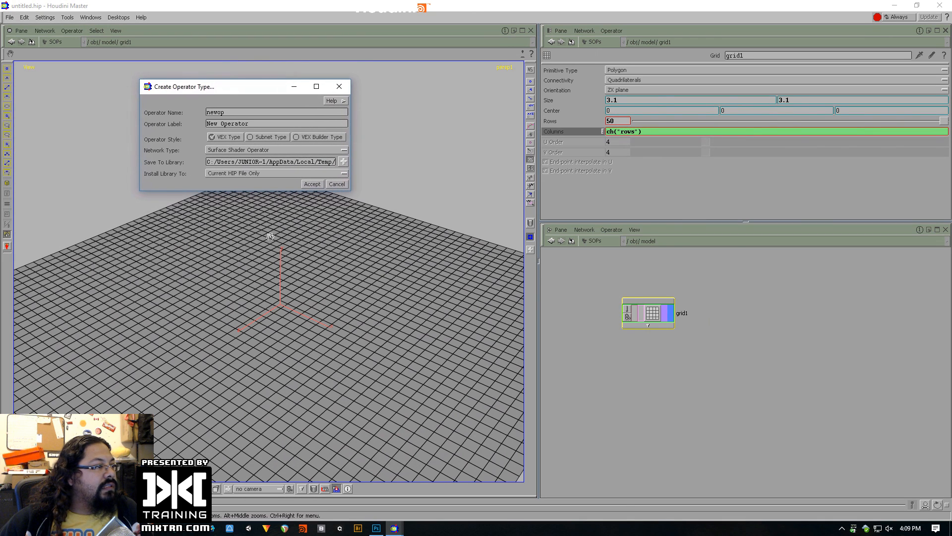
pyautogui.moveTo(271, 162); pyautogui.dragTo(370, 163)
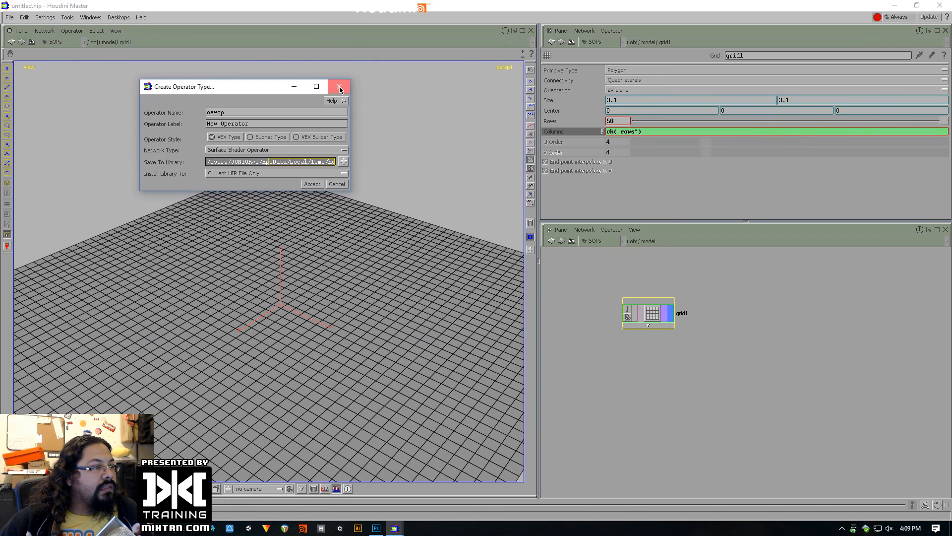
pyautogui.click(339, 86)
# Step: Look over the application's settings and tools commands and the commands available for the grid node
pyautogui.click(33, 17)
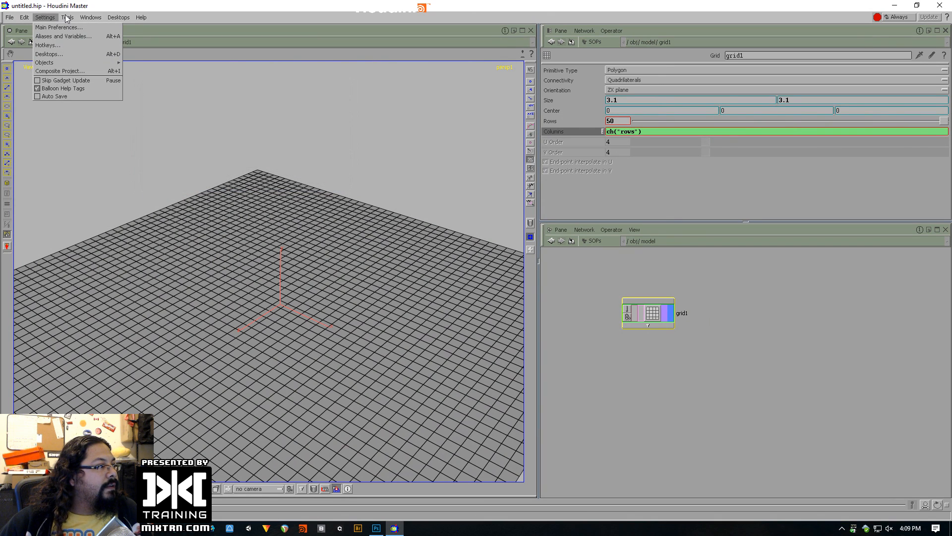
pyautogui.moveTo(70, 18)
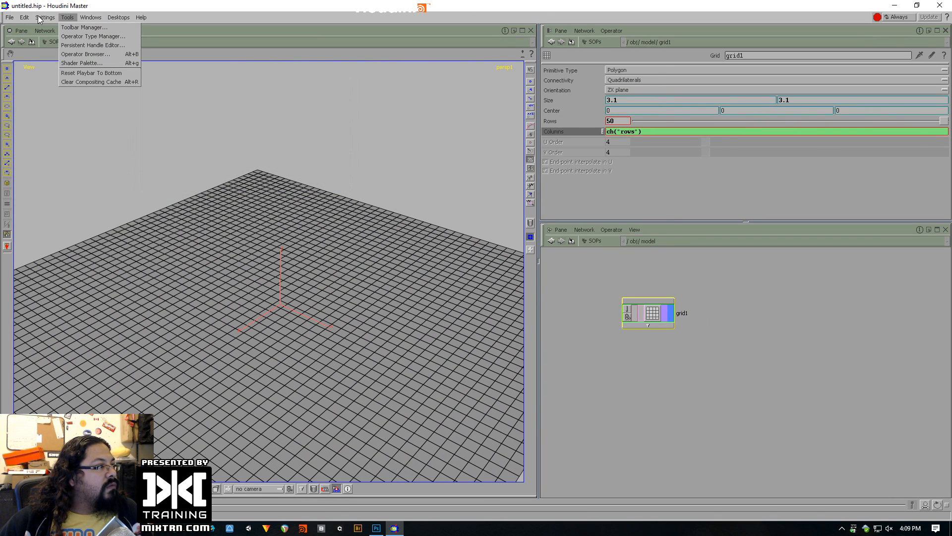
pyautogui.click(554, 262)
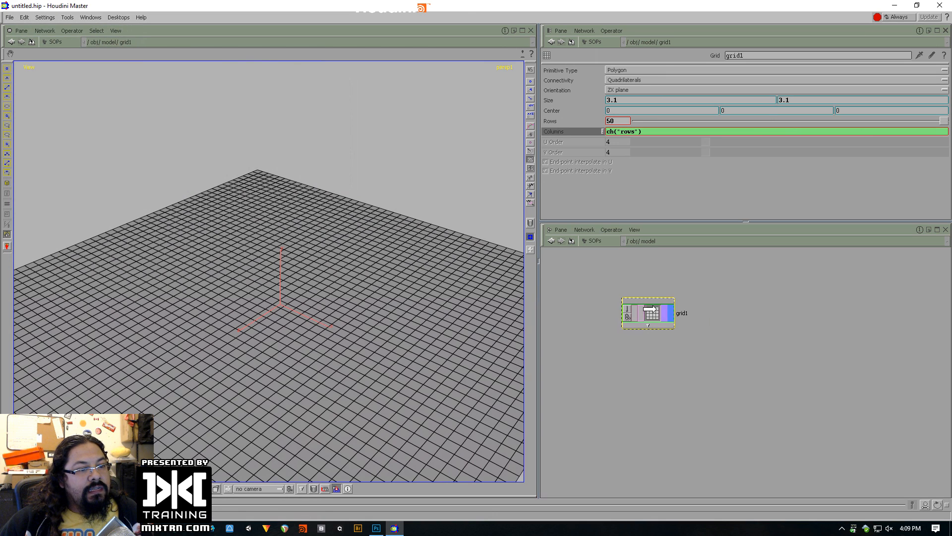
pyautogui.rightClick(652, 312)
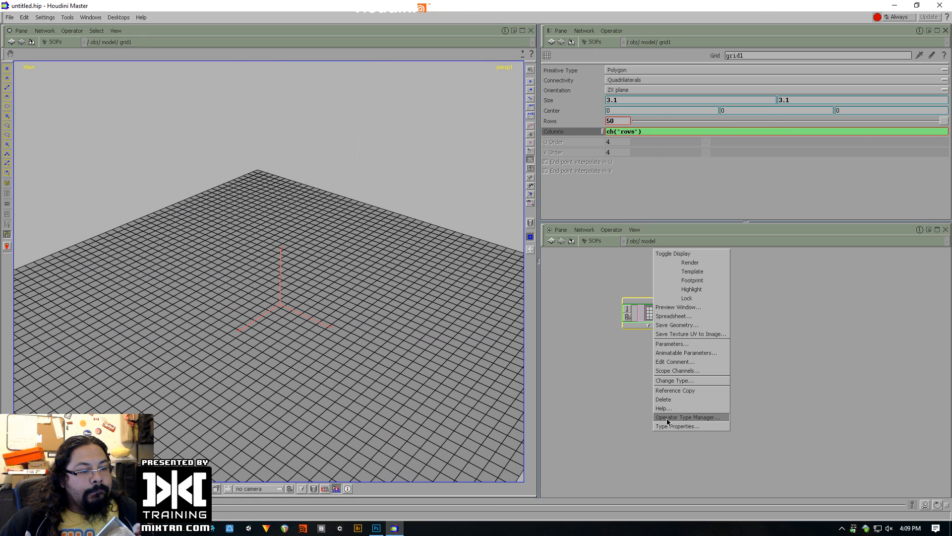
pyautogui.click(618, 403)
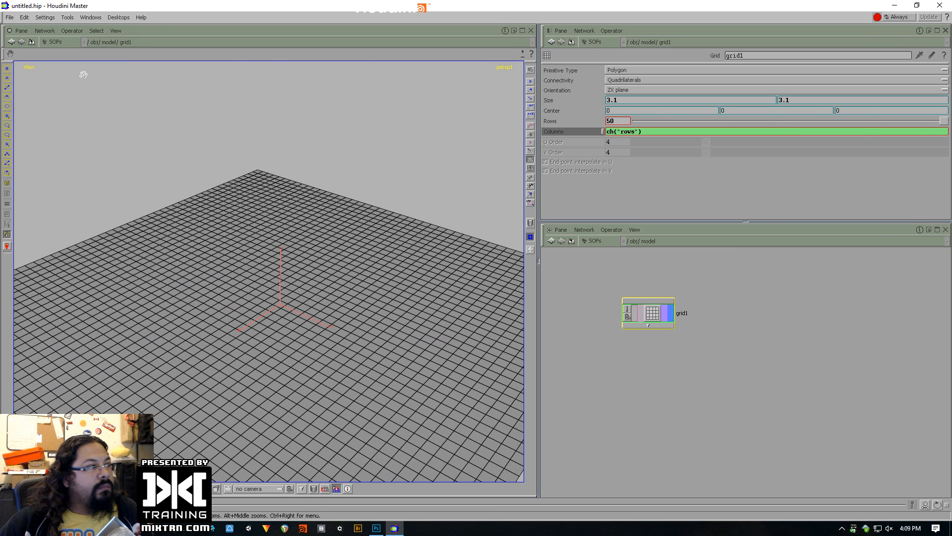
# Step: Look over the window and help commands, and examine the operator libraries and Chop operators in the Operator Type Manager
pyautogui.click(91, 18)
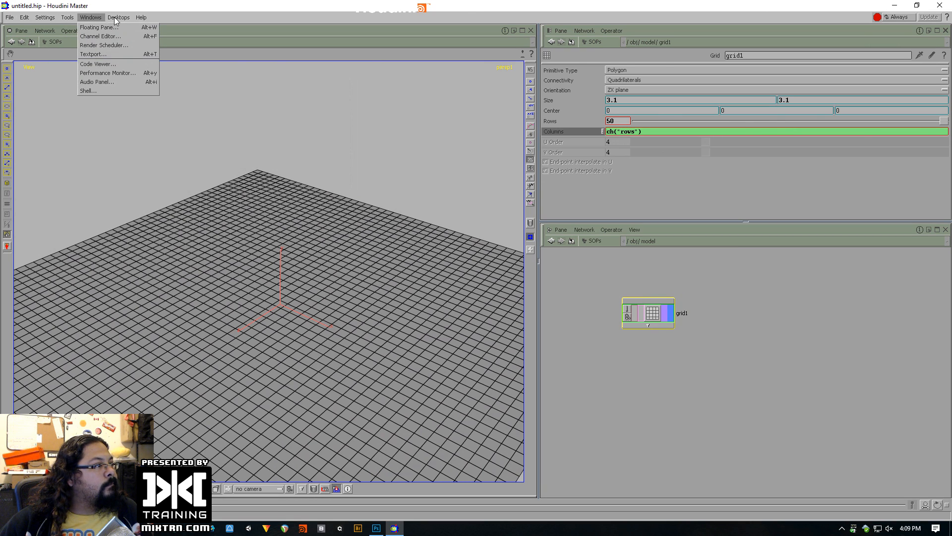
pyautogui.moveTo(137, 17)
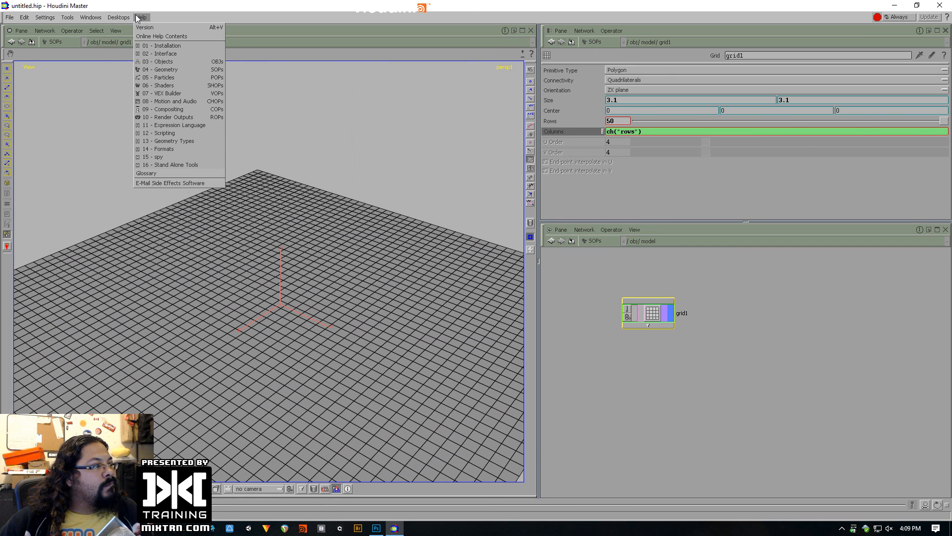
pyautogui.click(67, 18)
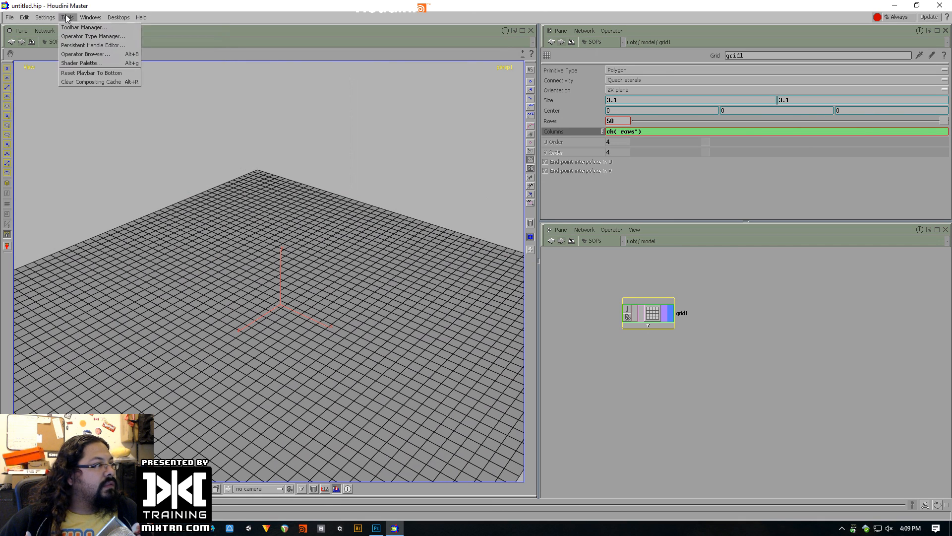
pyautogui.click(107, 35)
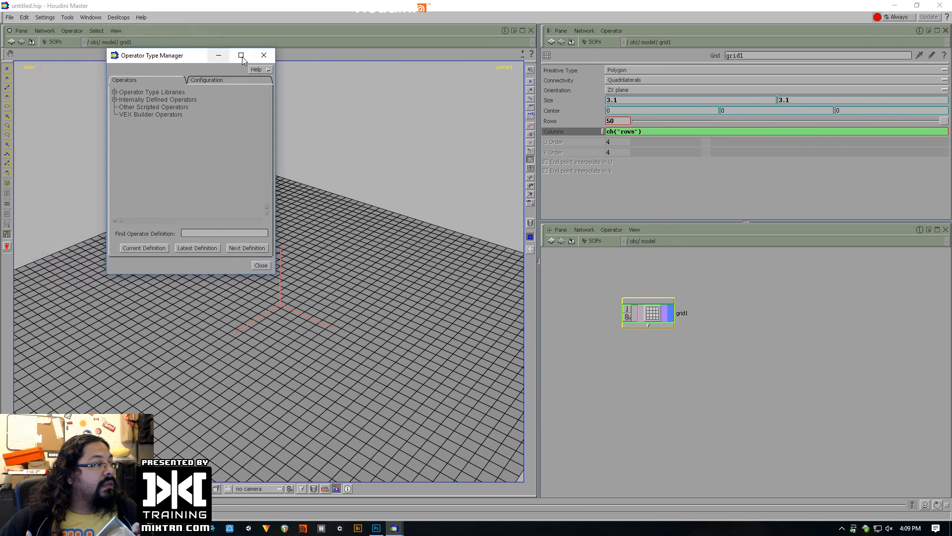
pyautogui.doubleClick(113, 39)
pyautogui.doubleClick(66, 11)
pyautogui.moveTo(184, 62); pyautogui.dragTo(199, 59)
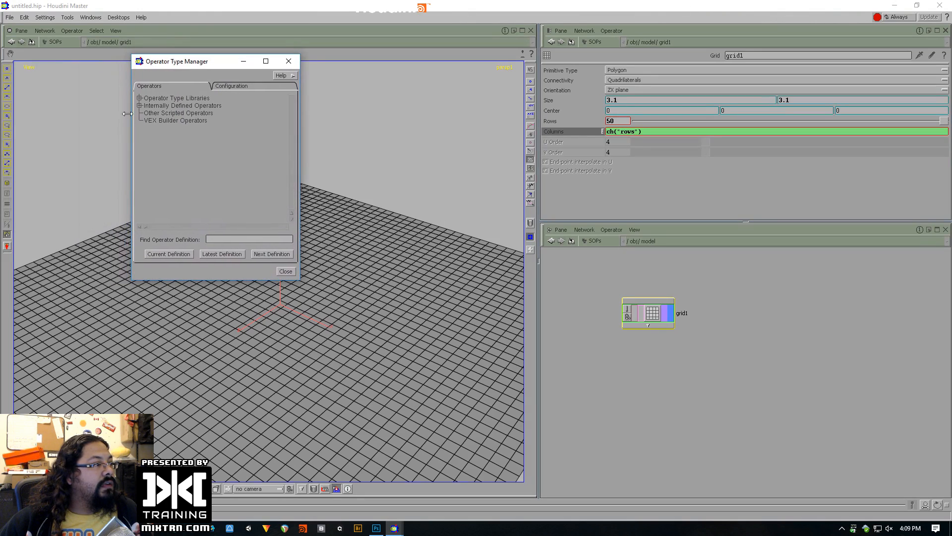
pyautogui.click(139, 98)
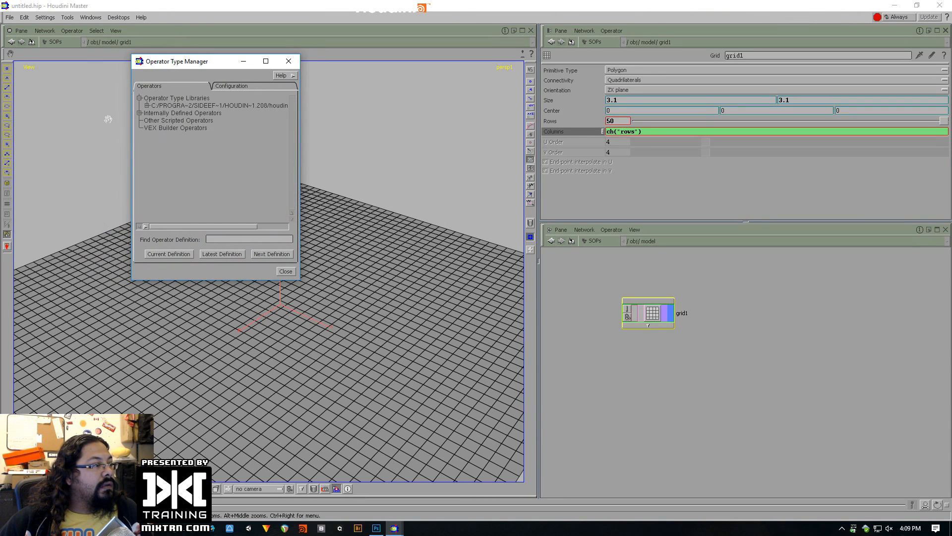
pyautogui.click(139, 113)
pyautogui.click(147, 121)
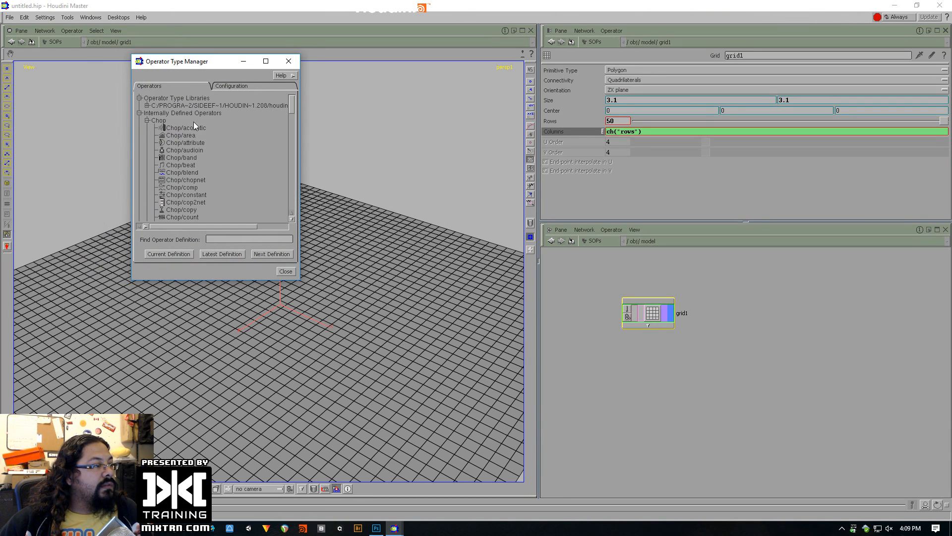
pyautogui.click(281, 272)
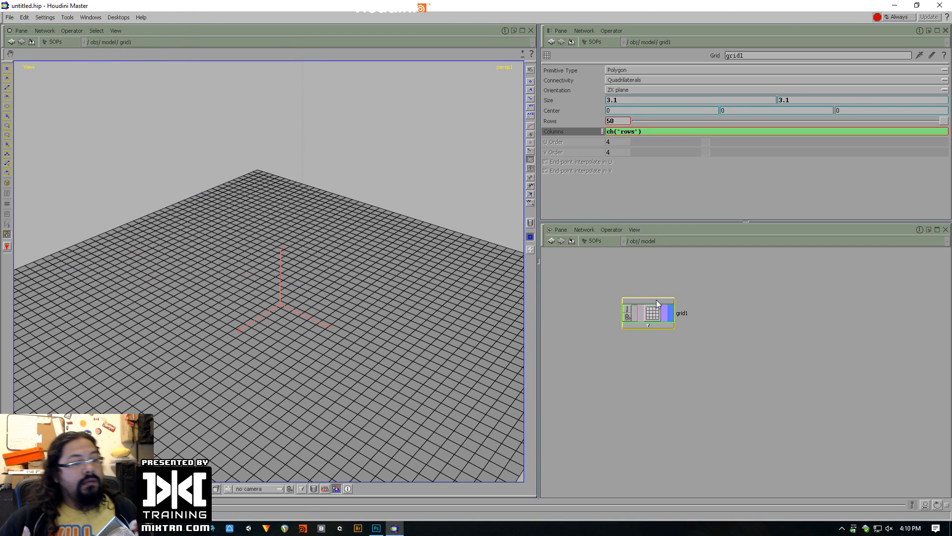
# Step: Move the grid node farther to the right in the network
pyautogui.moveTo(665, 366); pyautogui.dragTo(612, 312, button='right')
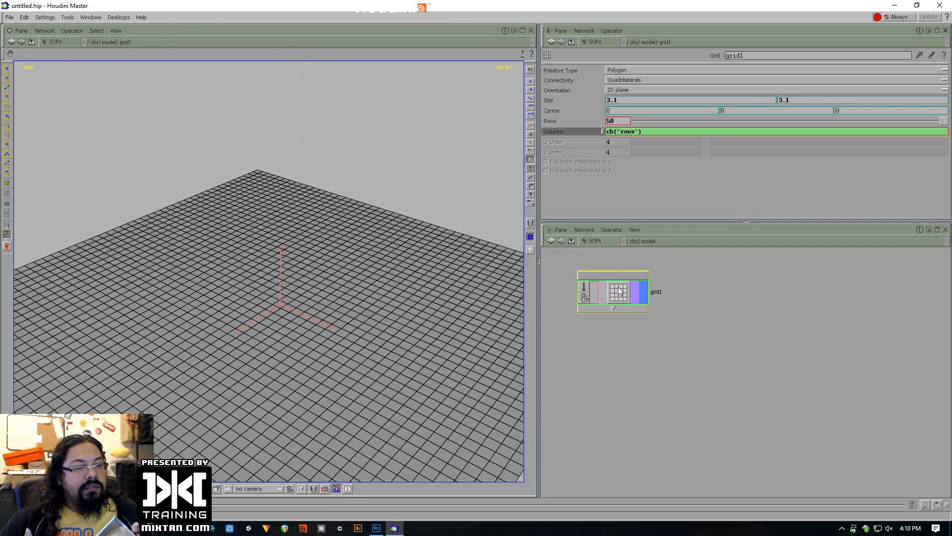
pyautogui.moveTo(619, 290); pyautogui.dragTo(710, 286)
pyautogui.press('Tab')
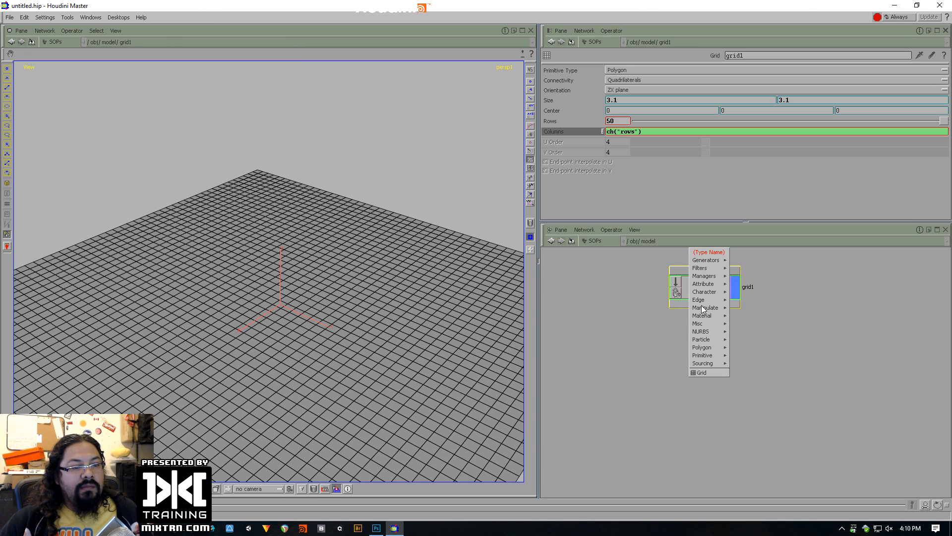
pyautogui.write('vop')
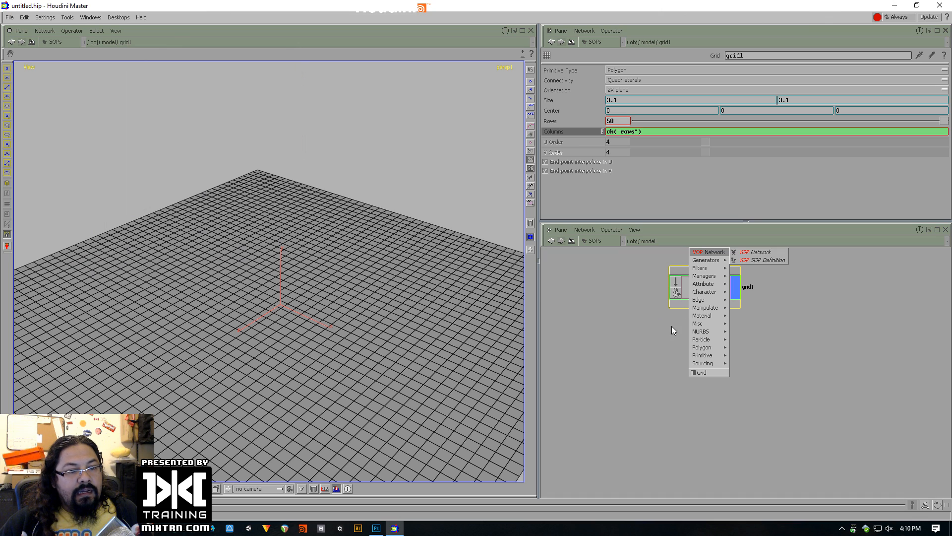
pyautogui.press('Escape')
# Step: Add a VEX Mountain node below the grid node, fed by the grid's output
pyautogui.press('Tab')
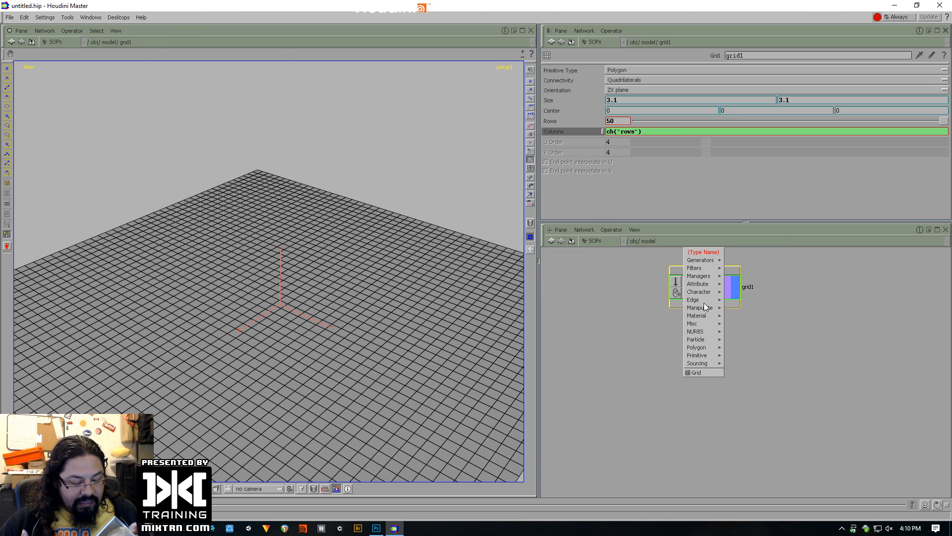
pyautogui.write('ve')
pyautogui.click(749, 244)
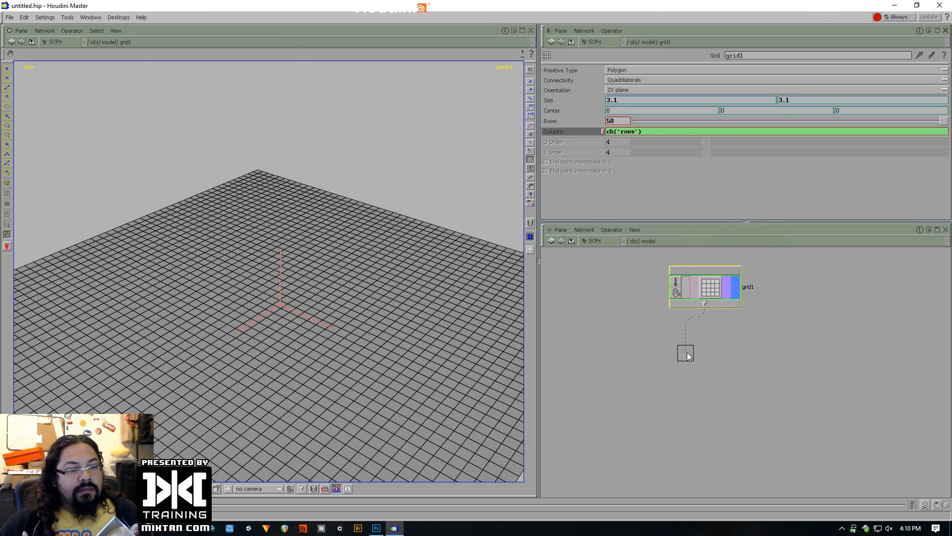
pyautogui.click(685, 351)
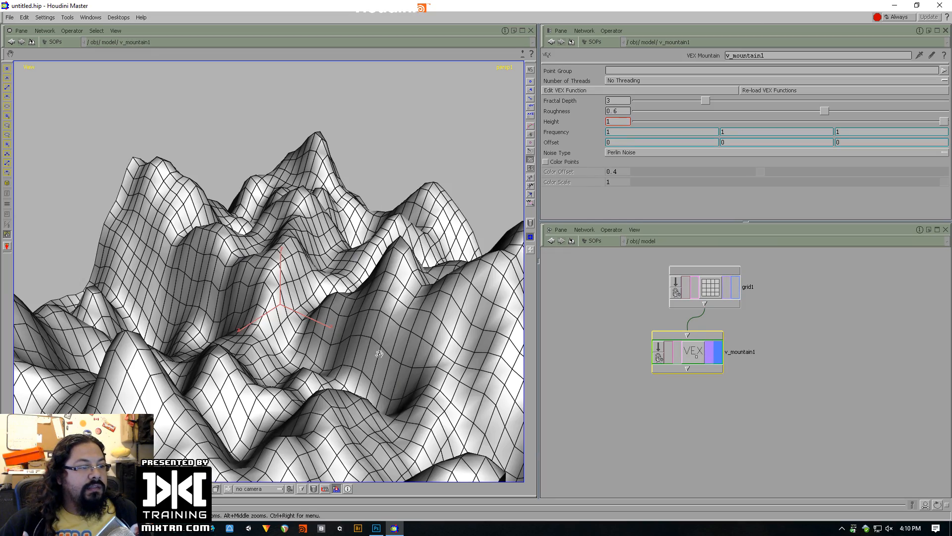
# Step: Set the mountain's Fractal Depth to 4, Roughness to 0.46 and all three Frequency values to -1.2, and align its node beneath the grid
pyautogui.moveTo(350, 278); pyautogui.dragTo(373, 443)
pyautogui.moveTo(362, 362); pyautogui.dragTo(347, 325)
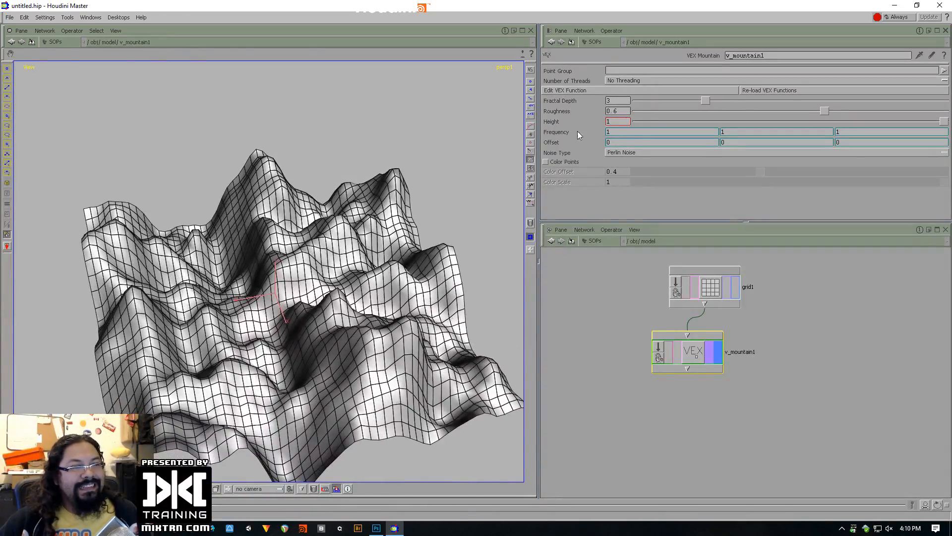
pyautogui.moveTo(826, 111); pyautogui.dragTo(686, 106)
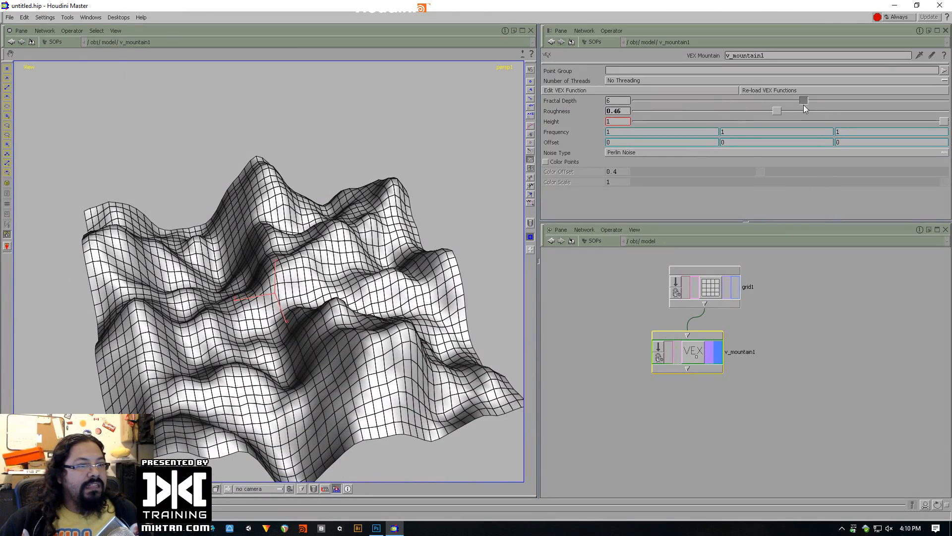
pyautogui.moveTo(804, 105); pyautogui.dragTo(736, 104)
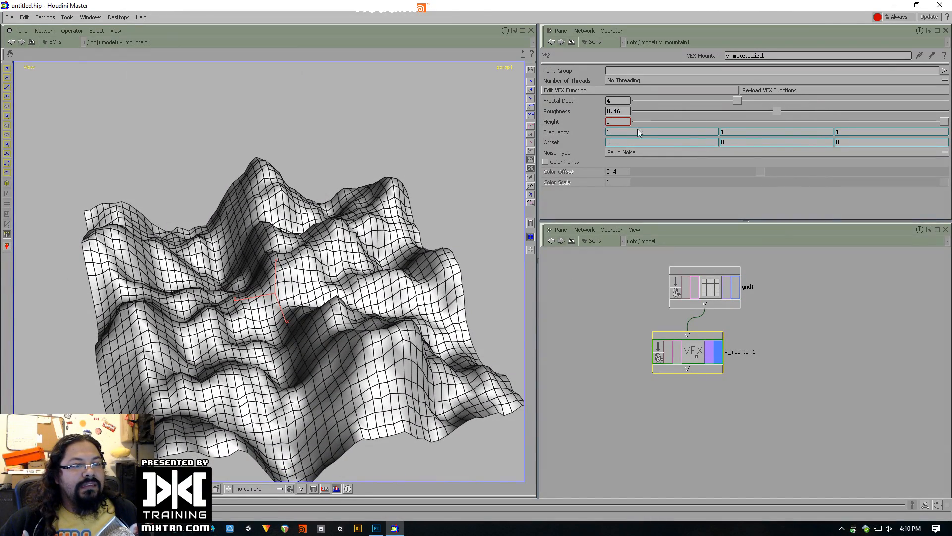
pyautogui.moveTo(575, 132); pyautogui.dragTo(473, 143, button='middle')
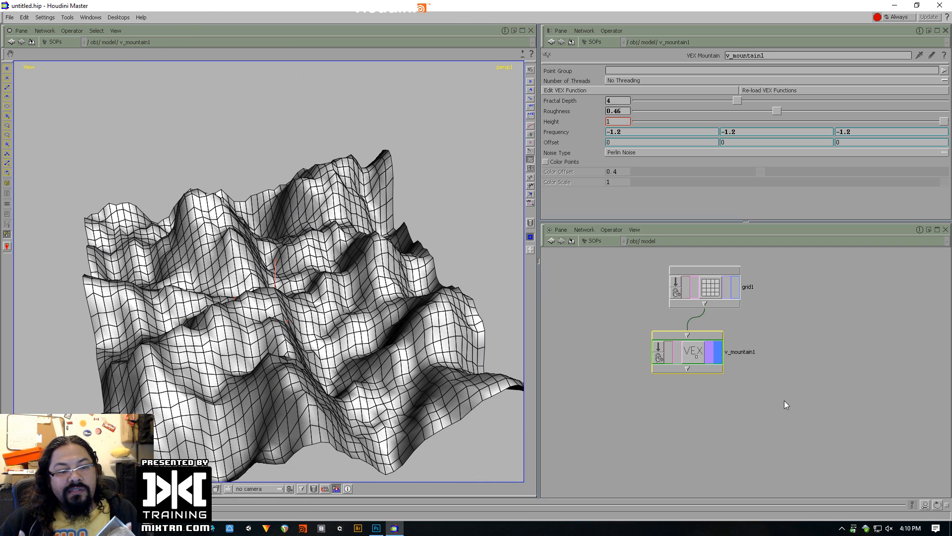
pyautogui.moveTo(695, 349); pyautogui.dragTo(717, 350)
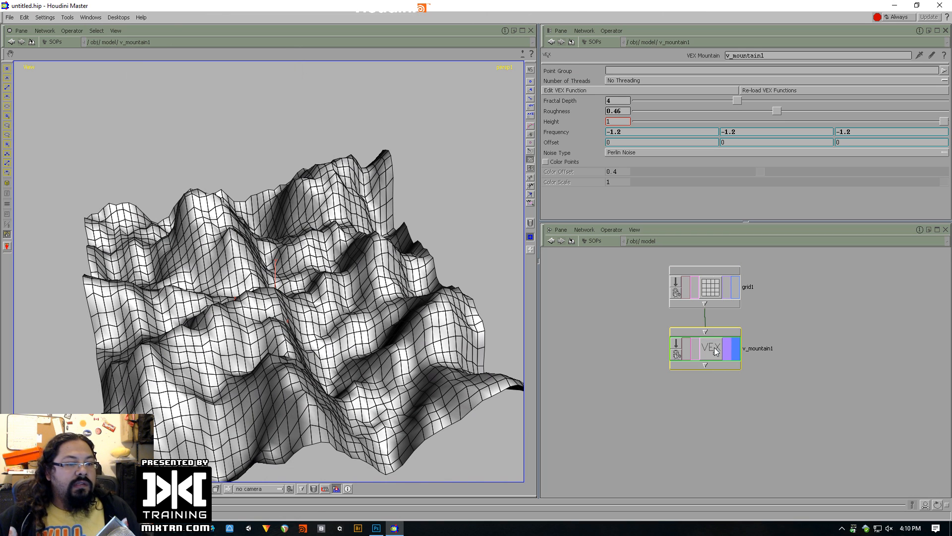
pyautogui.moveTo(714, 350); pyautogui.dragTo(717, 350)
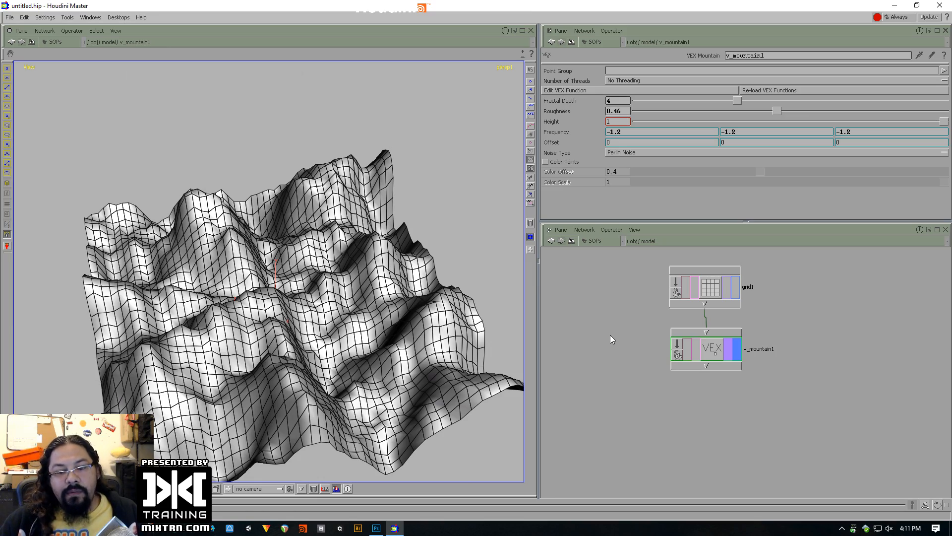
pyautogui.moveTo(292, 248); pyautogui.dragTo(276, 262)
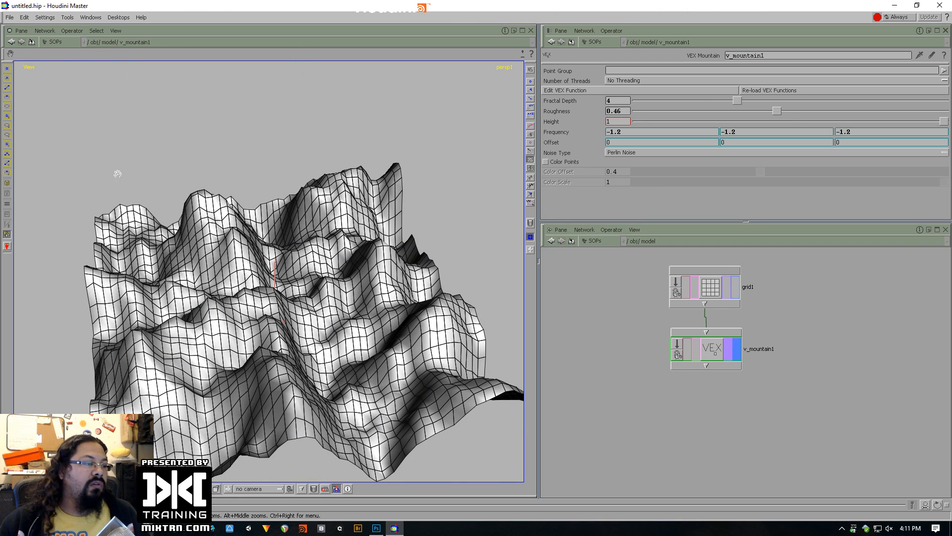
pyautogui.moveTo(298, 297); pyautogui.dragTo(373, 251)
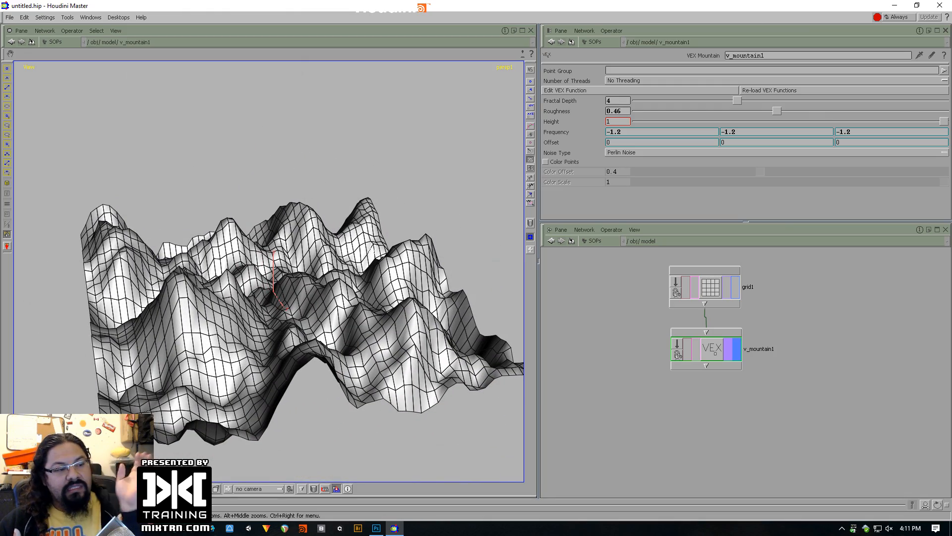
pyautogui.moveTo(372, 250); pyautogui.dragTo(271, 257)
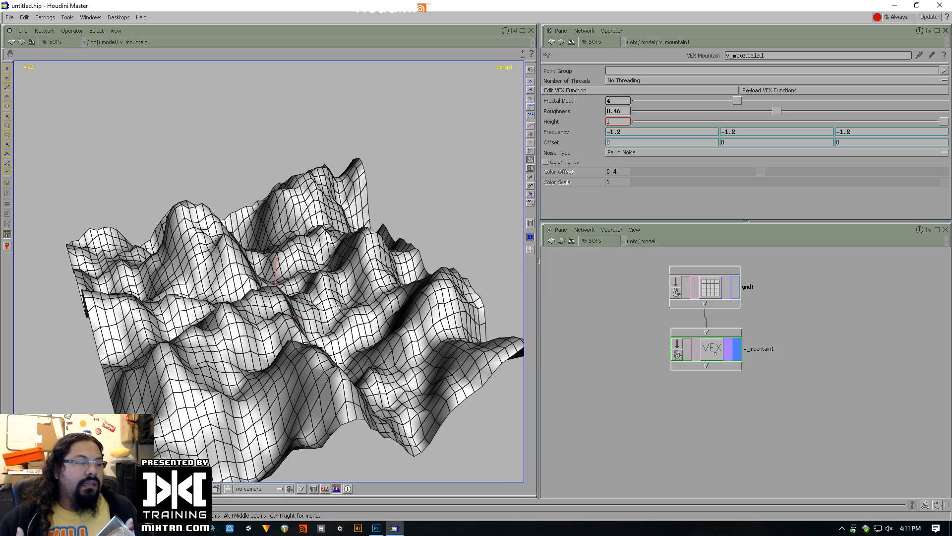
pyautogui.moveTo(336, 307); pyautogui.dragTo(295, 267)
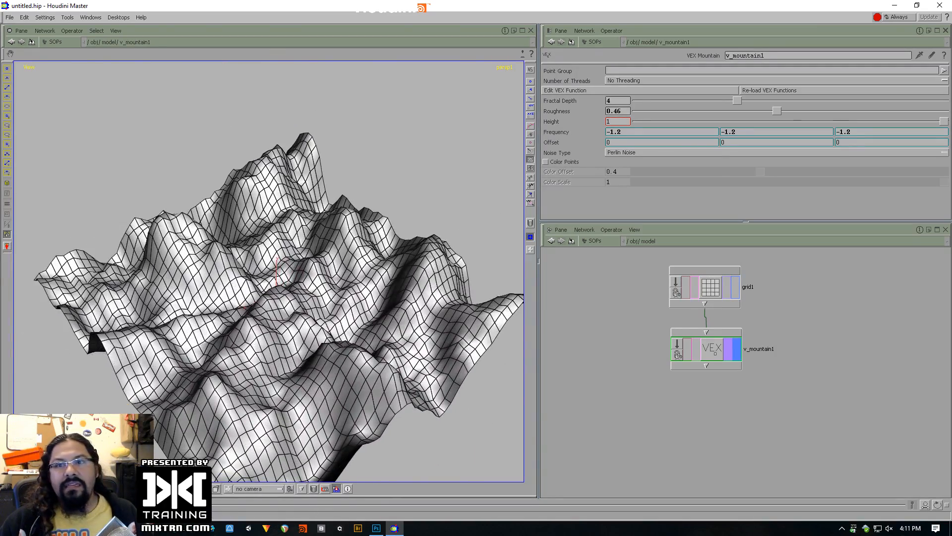
pyautogui.press('super+e')
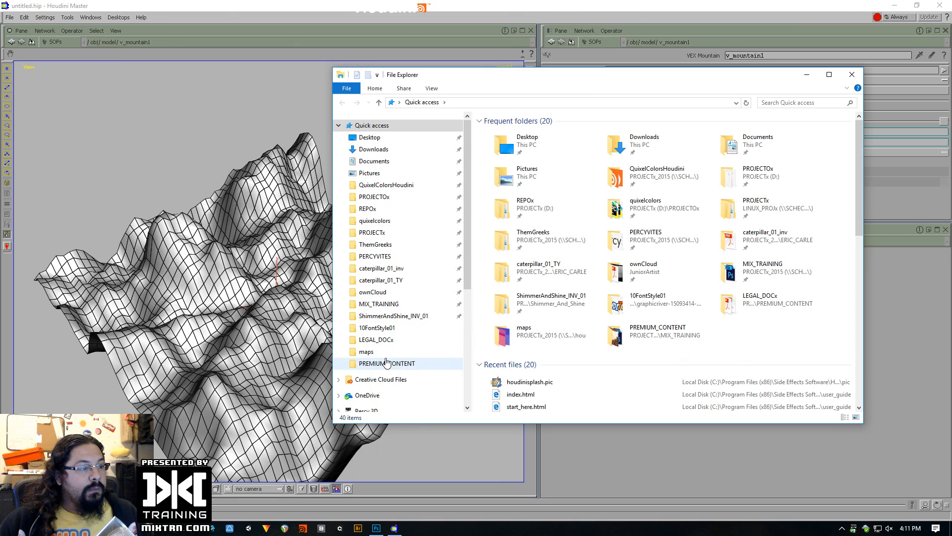
pyautogui.scroll(-2, 392, 337)
pyautogui.scroll(2, 349, 297)
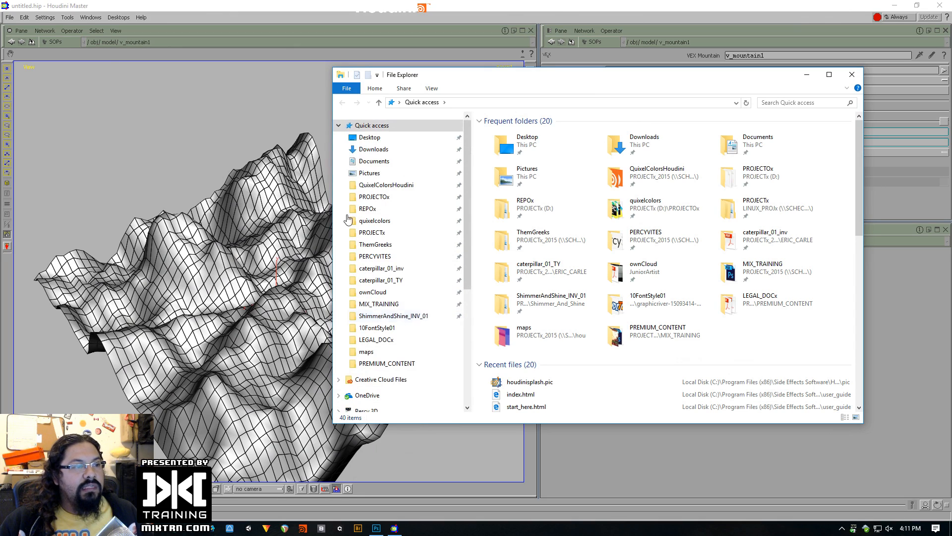
pyautogui.click(852, 75)
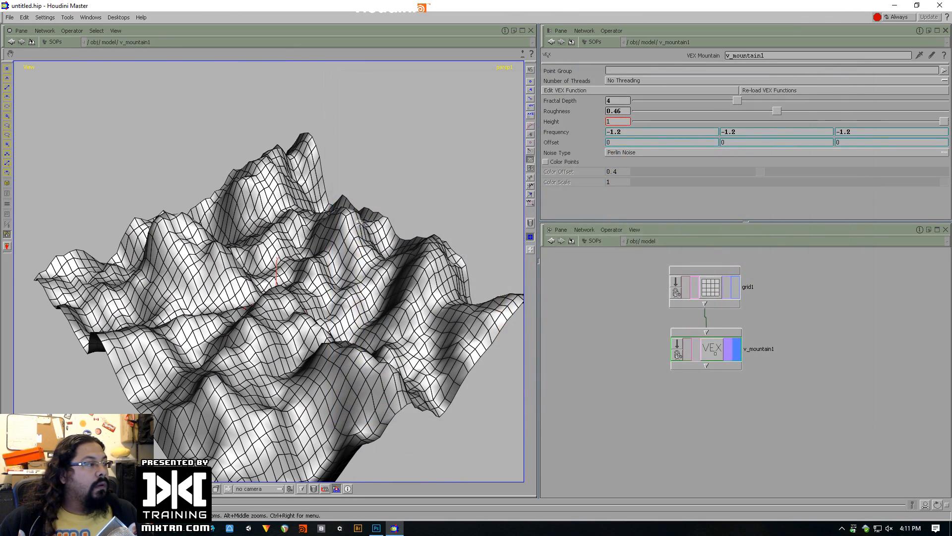
# Step: Narrow the 3D view to give the parameter and network panes more width
pyautogui.moveTo(360, 221); pyautogui.dragTo(287, 299)
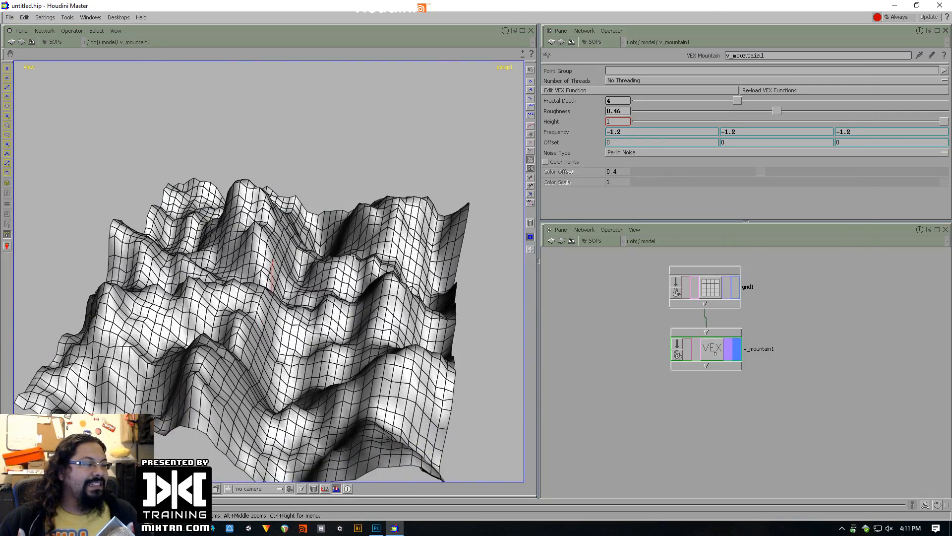
pyautogui.moveTo(352, 256); pyautogui.dragTo(248, 275)
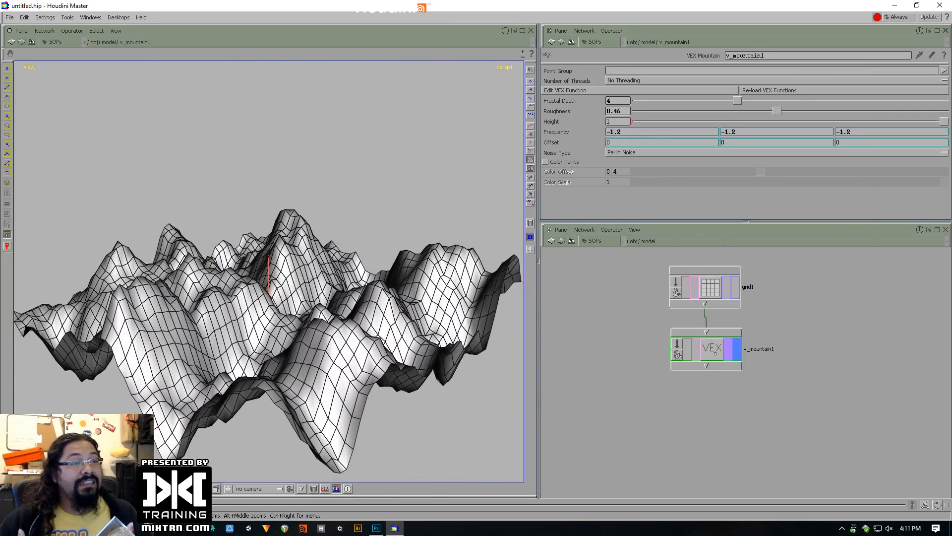
pyautogui.moveTo(540, 308); pyautogui.dragTo(281, 317)
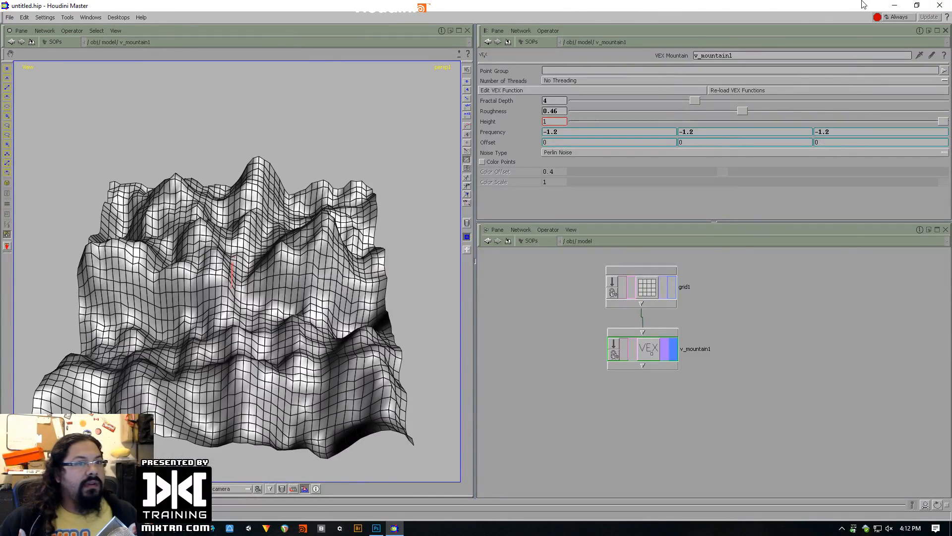
# Step: Switch to Houdini FX 16.0.633, move its window aside and minimize the file manager window showing particle_sliding_start.hip
pyautogui.hotkey('alt', 'Tab')
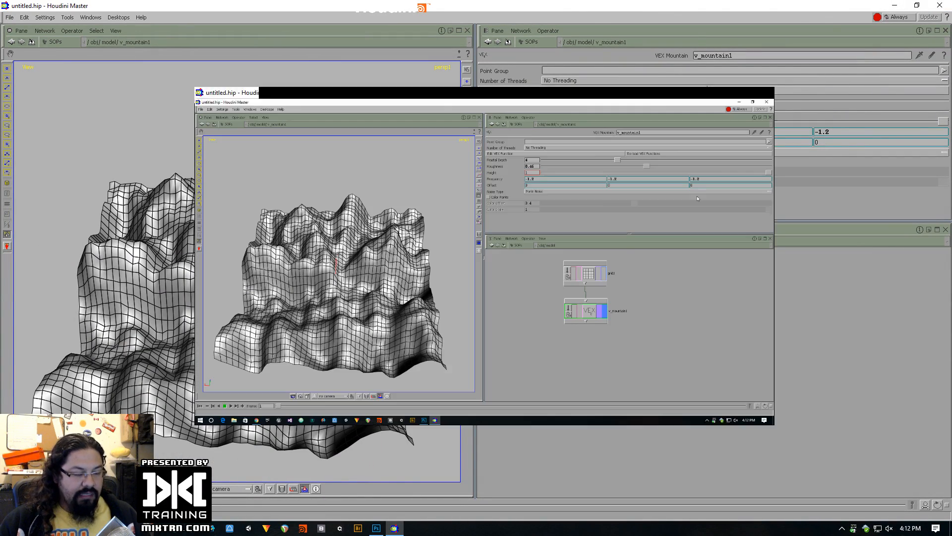
pyautogui.hotkey('alt', 'Tab')
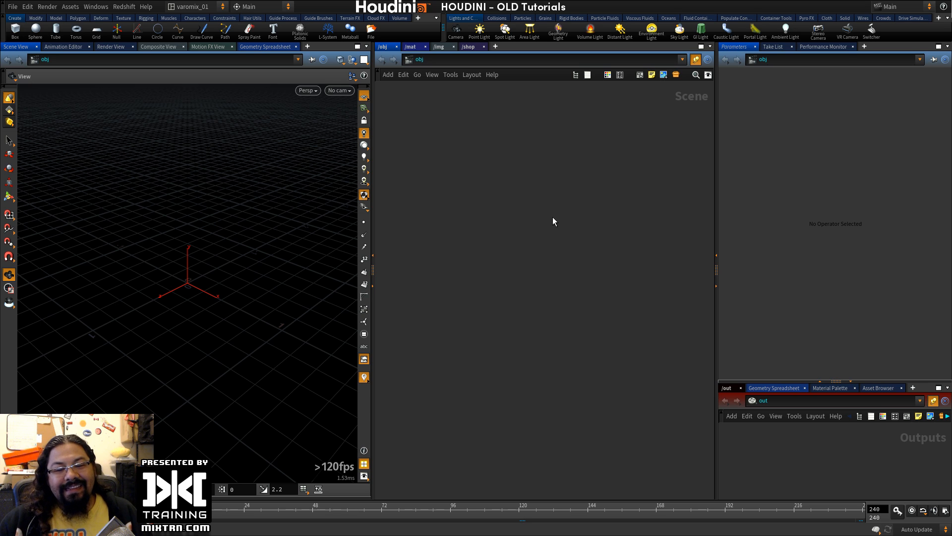
pyautogui.keyDown('super'); pyautogui.moveTo(656, 132); pyautogui.dragTo(569, 175); pyautogui.keyUp('super')
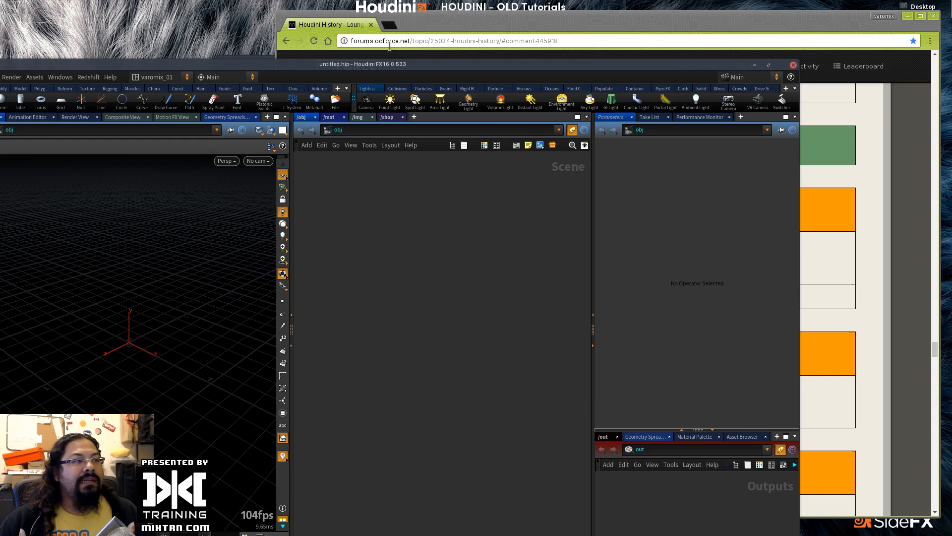
pyautogui.moveTo(253, 67); pyautogui.dragTo(391, 174)
pyautogui.click(252, 60)
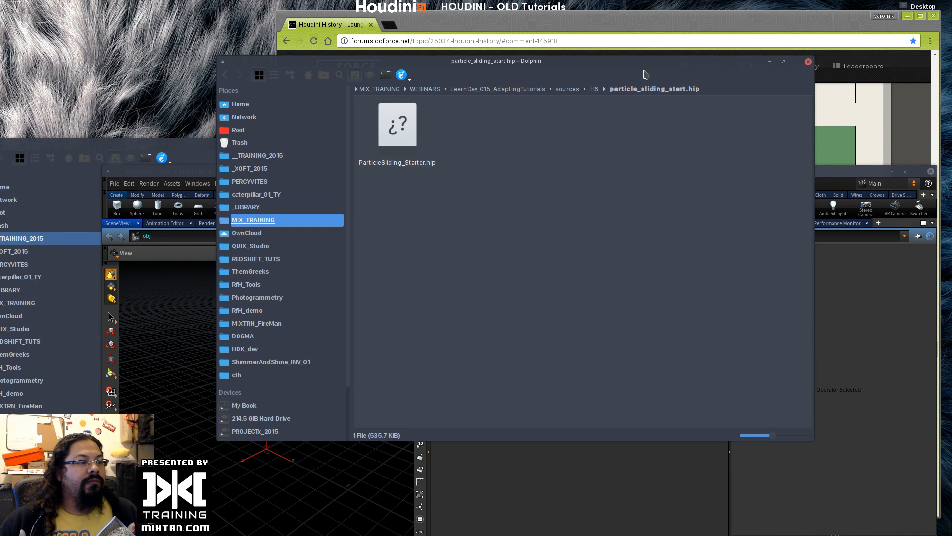
pyautogui.click(772, 62)
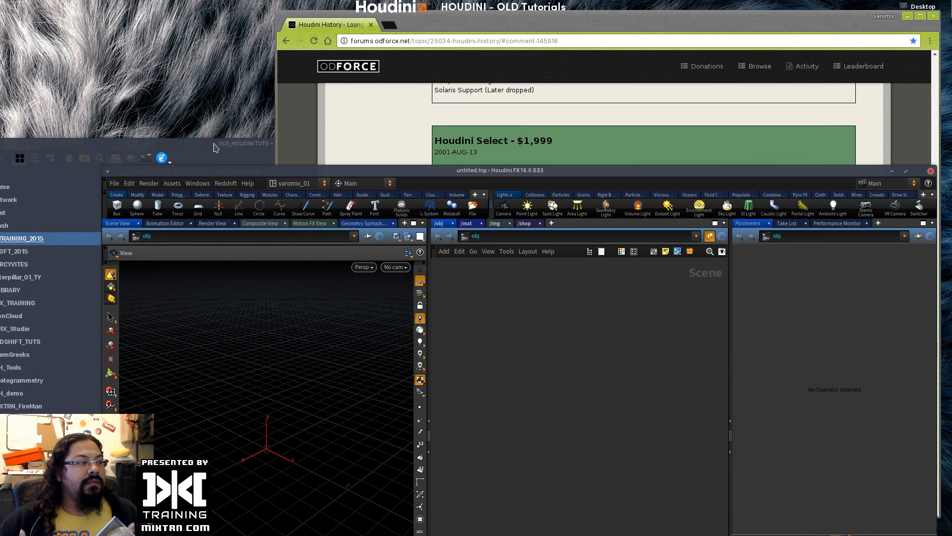
# Step: Minimize the OLD_HOUDINI TUTS file manager window and maximize the Houdini FX 16.0.533 window
pyautogui.moveTo(127, 142); pyautogui.dragTo(213, 73)
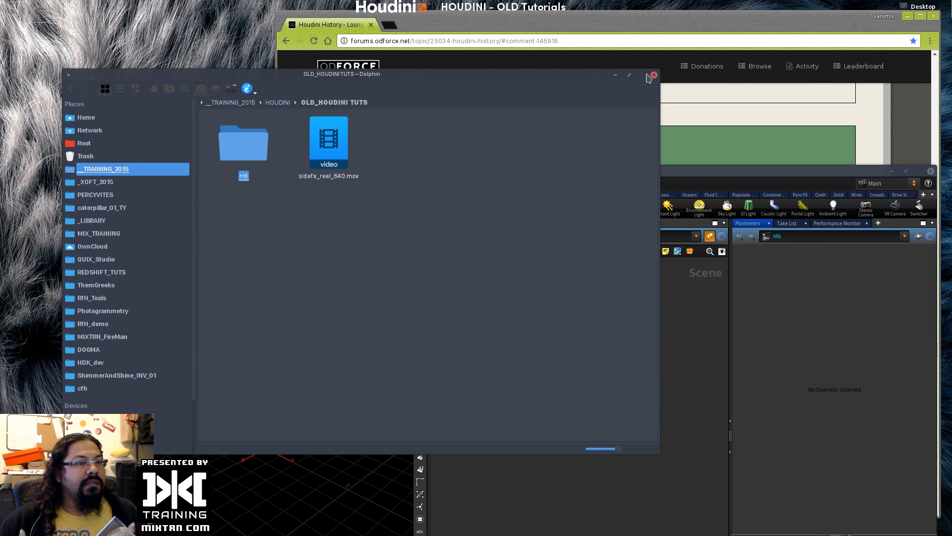
pyautogui.click(615, 75)
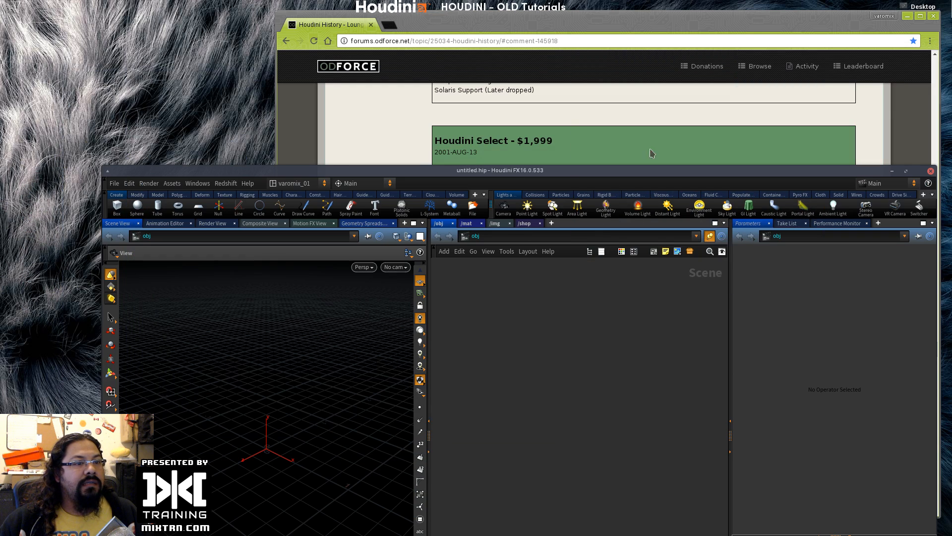
pyautogui.doubleClick(482, 168)
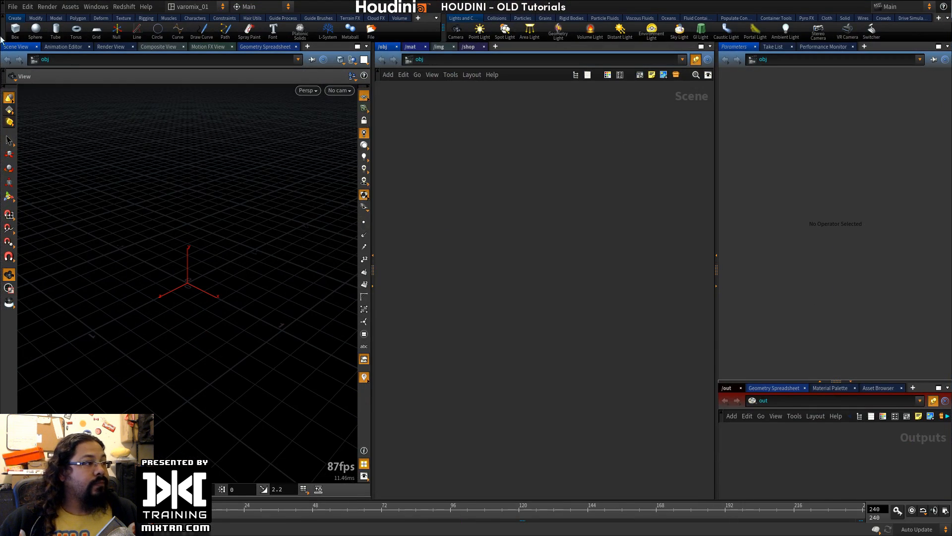
pyautogui.click(13, 7)
pyautogui.click(461, 191)
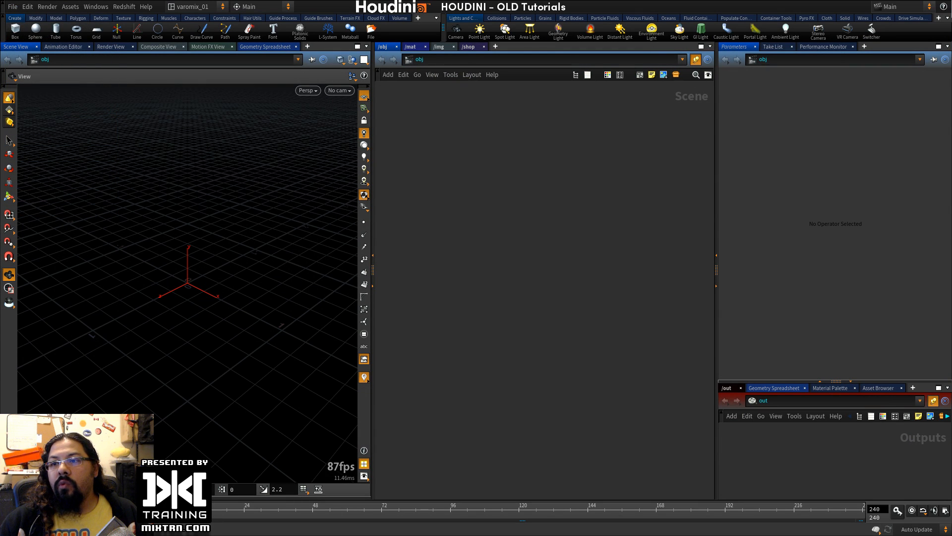
# Step: Switch to the web browser, open magicalfirefx.mixtrn.com in a new tab and look over the Magical Fire FX for Film page
pyautogui.hotkey('alt', 'Tab')
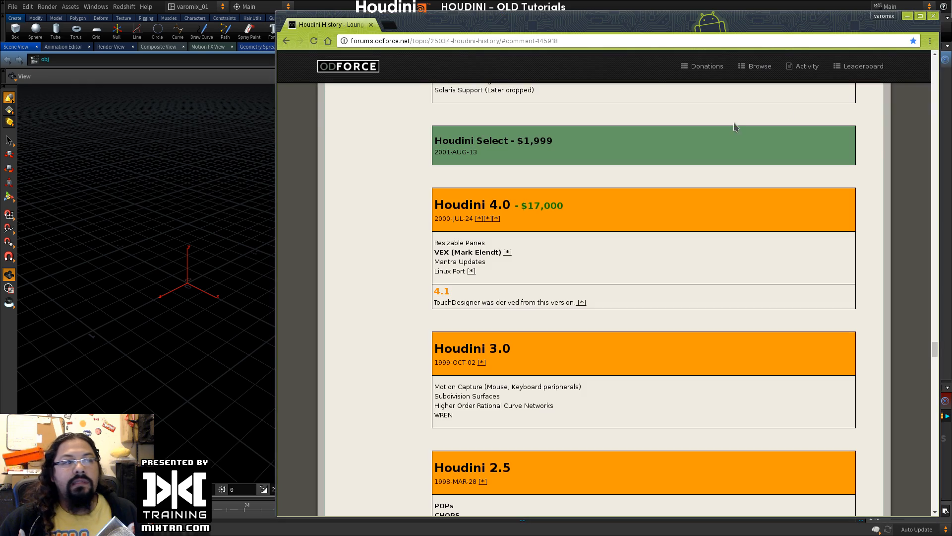
pyautogui.hotkey('ctrl', 't')
pyautogui.write('magicalfirefx.mixtrn.com')
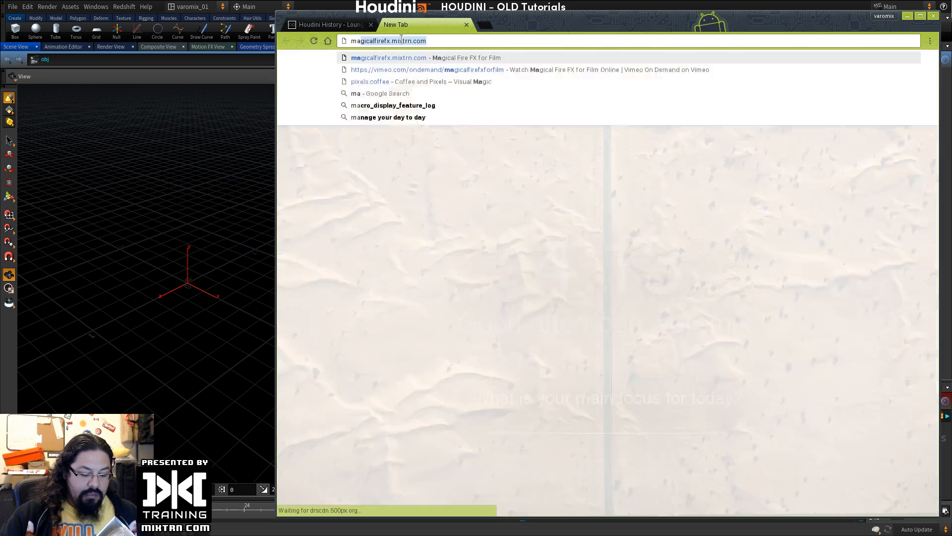
pyautogui.press('Return')
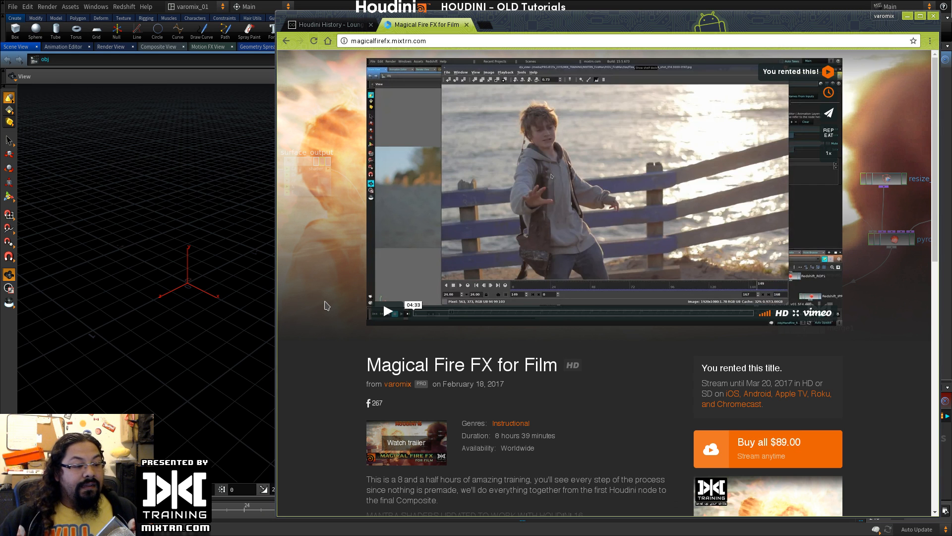
pyautogui.scroll(-3, 327, 305)
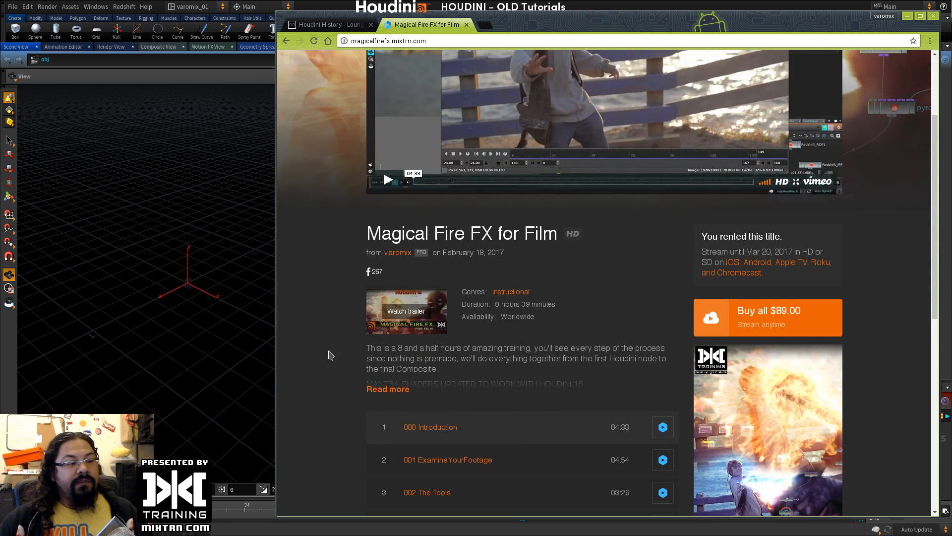
pyautogui.scroll(3, 329, 355)
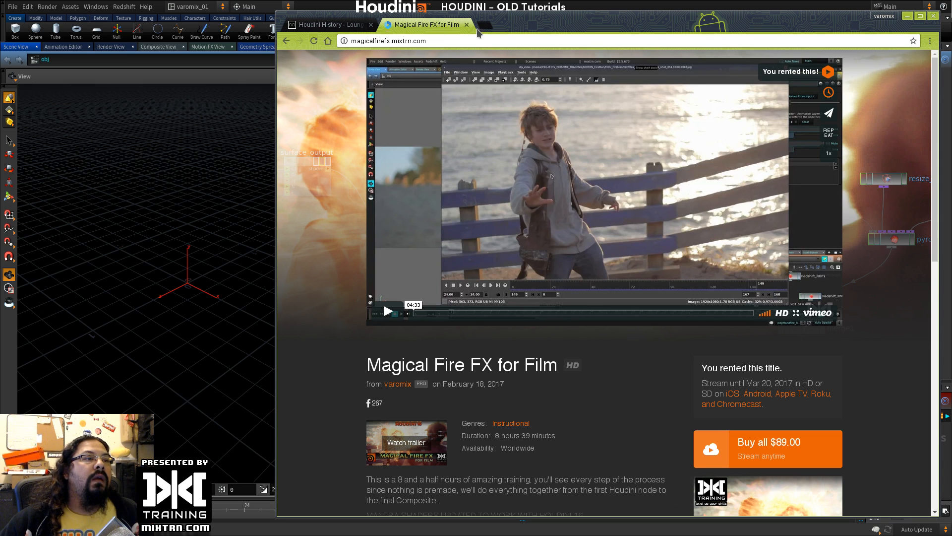
pyautogui.click(476, 37)
pyautogui.write('tu')
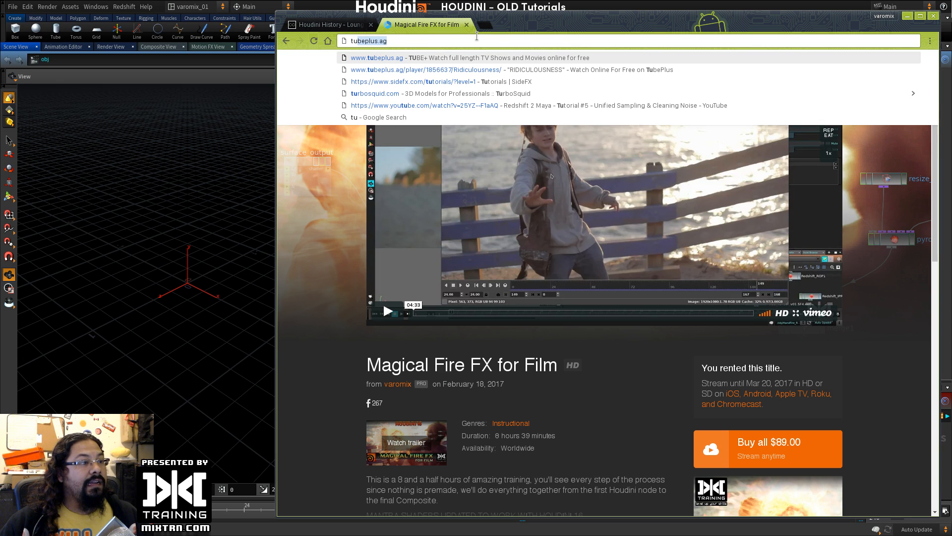
pyautogui.write('t')
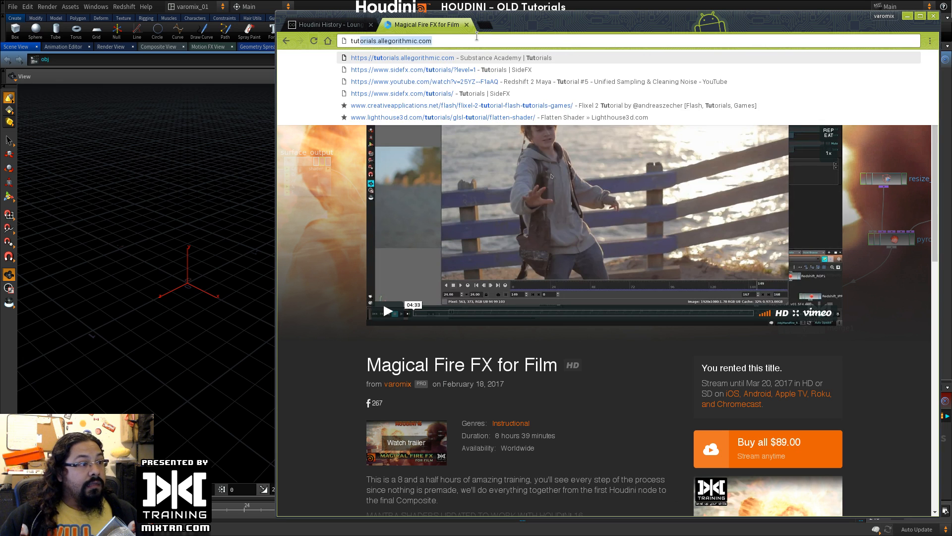
pyautogui.write('s')
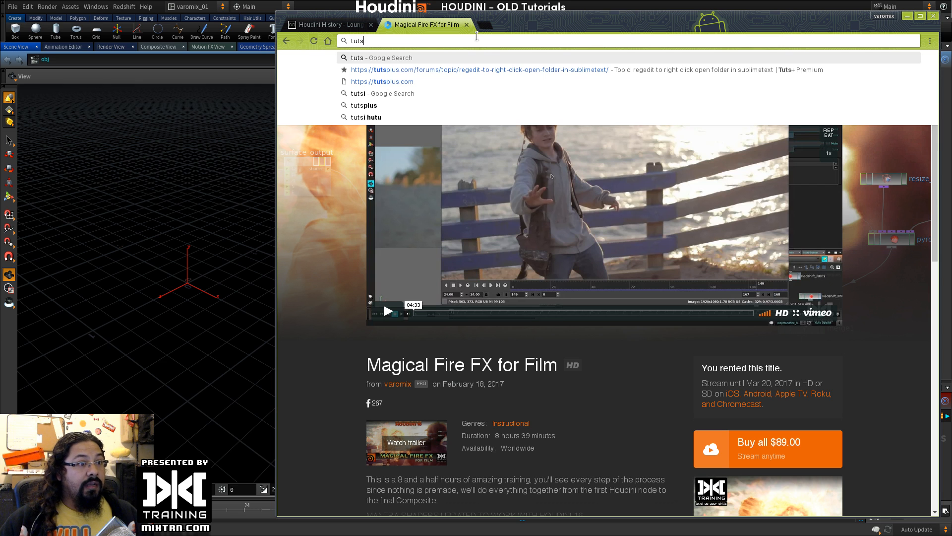
pyautogui.press('Down')
pyautogui.press('Down')
pyautogui.press('Return')
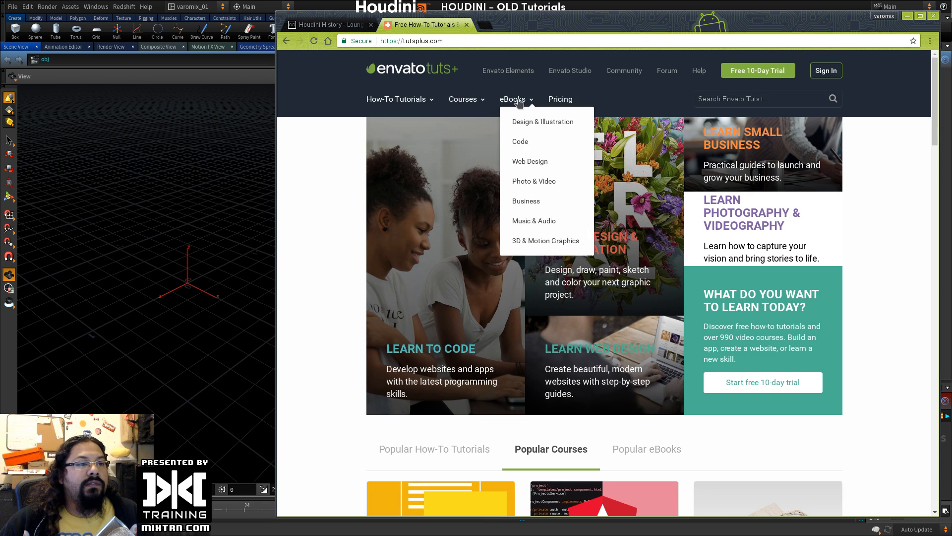
# Step: Open the 3D & Motion Graphics how-to tutorials and search them for "houdini"
pyautogui.moveTo(461, 100)
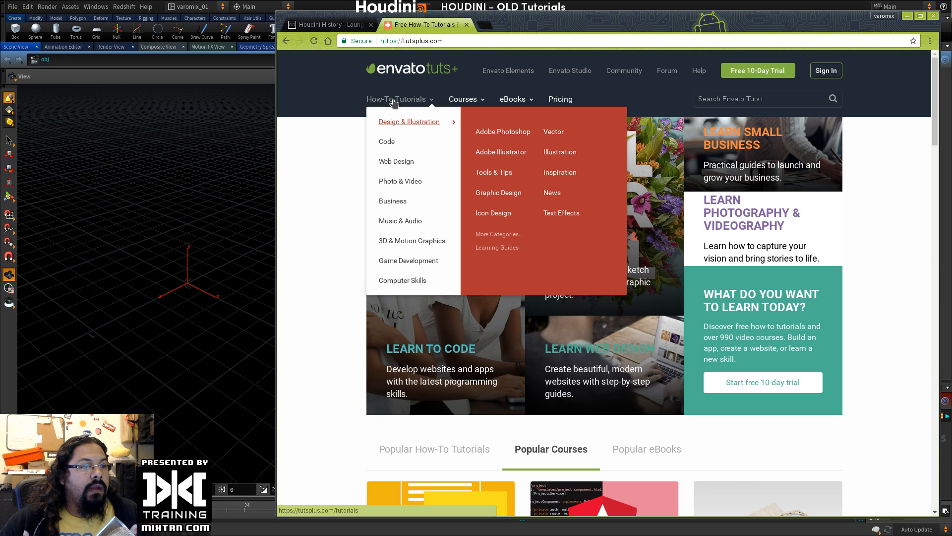
pyautogui.click(443, 242)
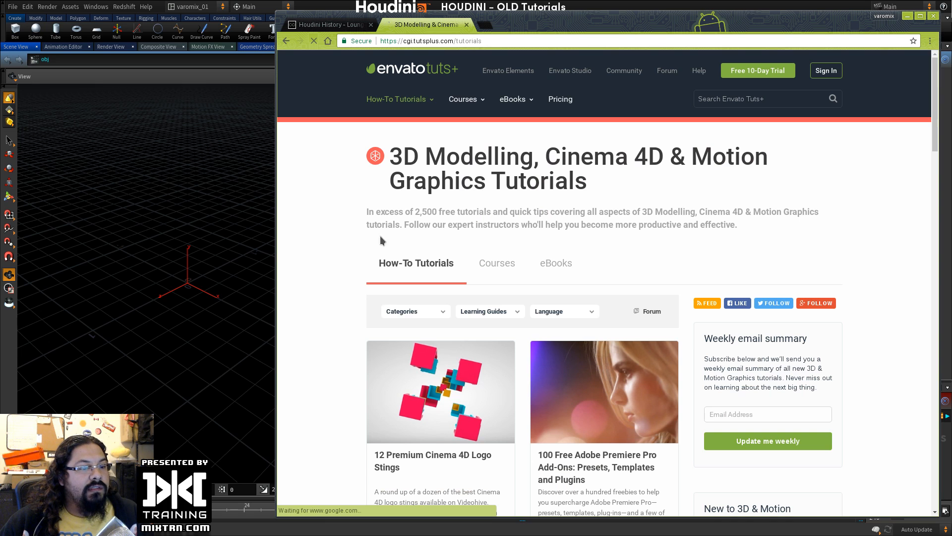
pyautogui.click(777, 98)
pyautogui.write('houdini')
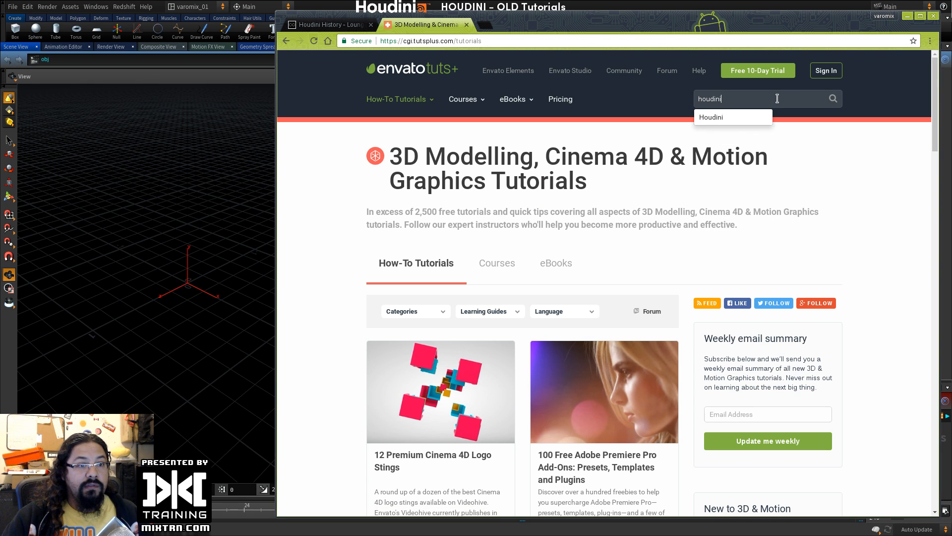
pyautogui.press('Return')
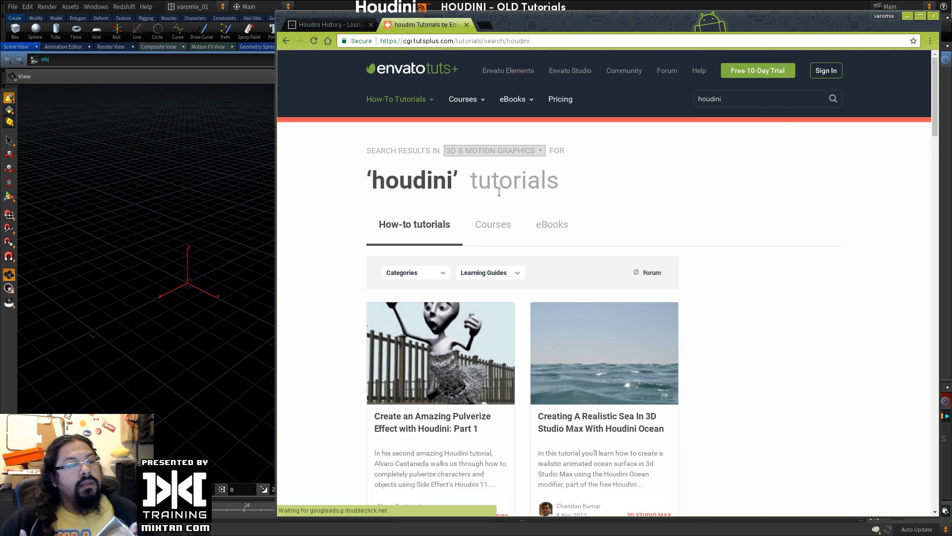
# Step: Look through the search results for the Houdini tutorials, their authors and dates
pyautogui.scroll(-1, 401, 240)
pyautogui.scroll(-3, 402, 240)
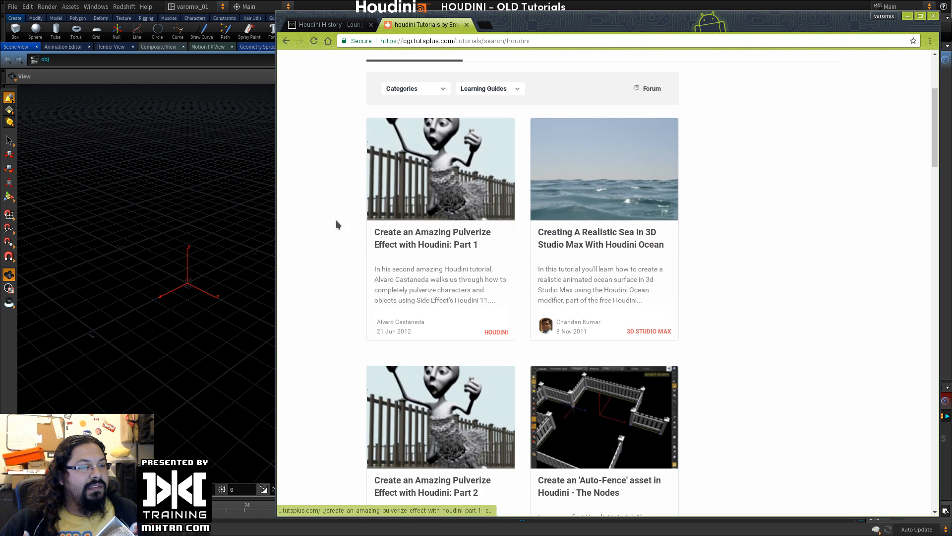
pyautogui.scroll(-4, 333, 224)
pyautogui.scroll(-3, 636, 274)
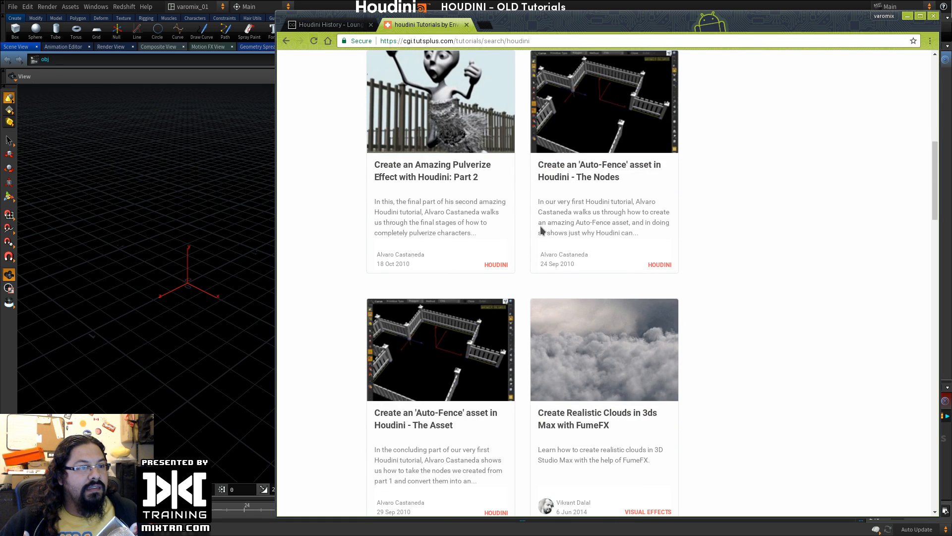
pyautogui.scroll(-3, 546, 226)
pyautogui.scroll(5, 555, 219)
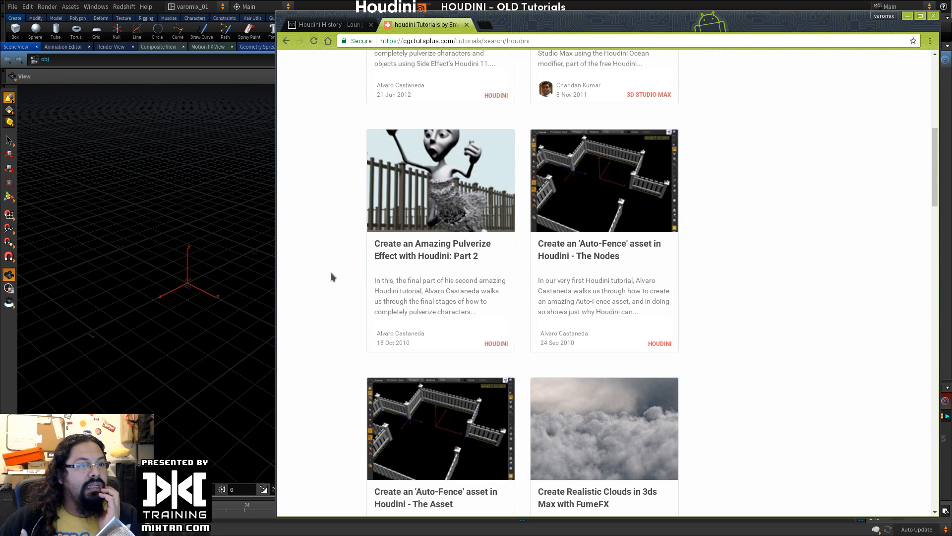
pyautogui.scroll(-5, 352, 268)
pyautogui.scroll(-5, 352, 268)
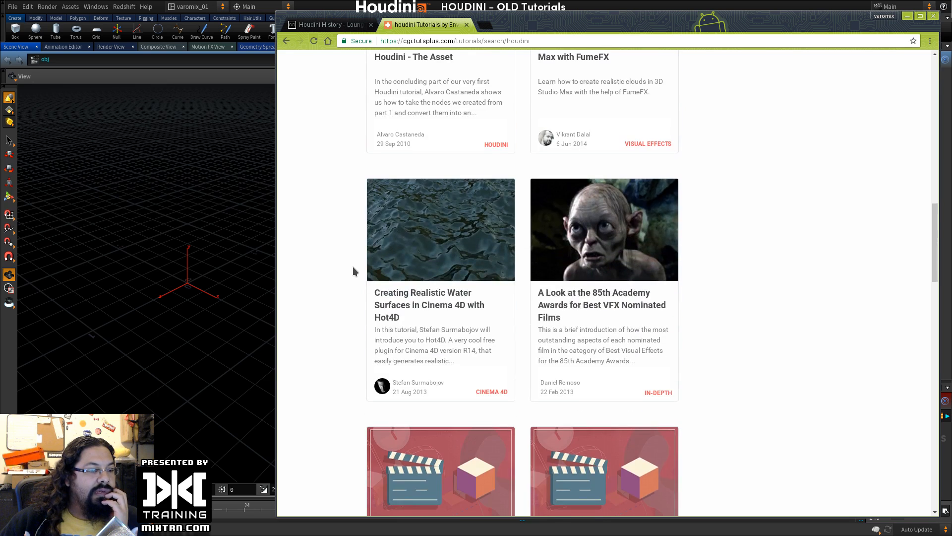
pyautogui.scroll(10, 352, 267)
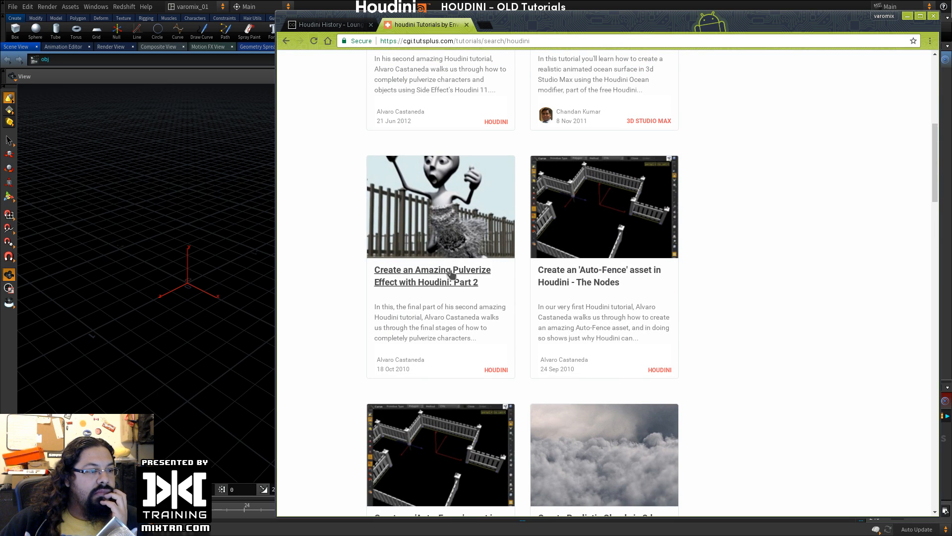
# Step: Open the author page of "Create an Amazing Pulverize Effect with Houdini: Part 2" and look through the author's tutorial list
pyautogui.click(410, 361)
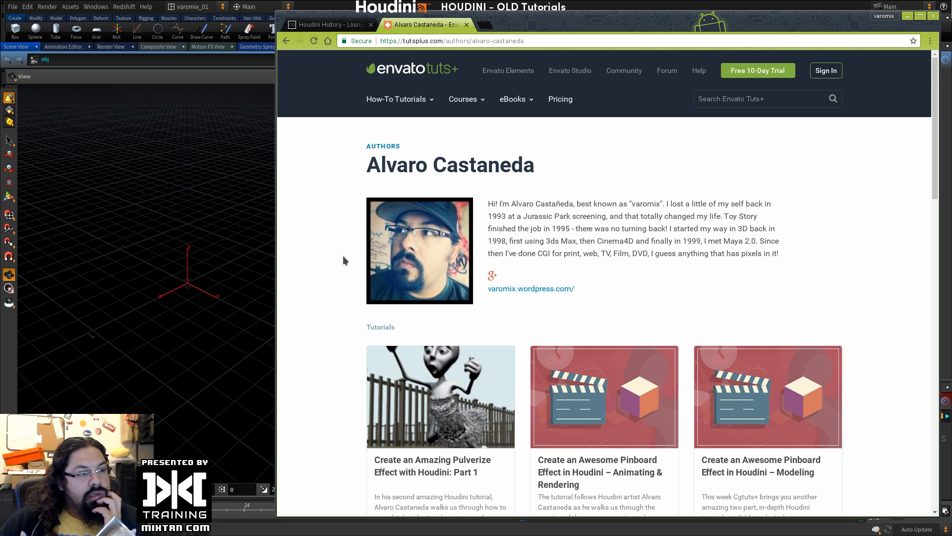
pyautogui.scroll(-4, 501, 255)
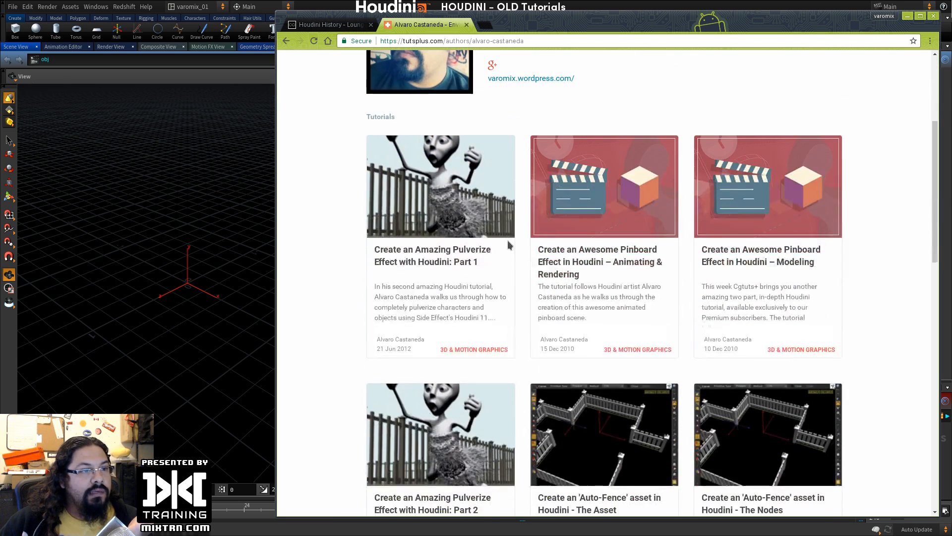
pyautogui.scroll(-1, 435, 222)
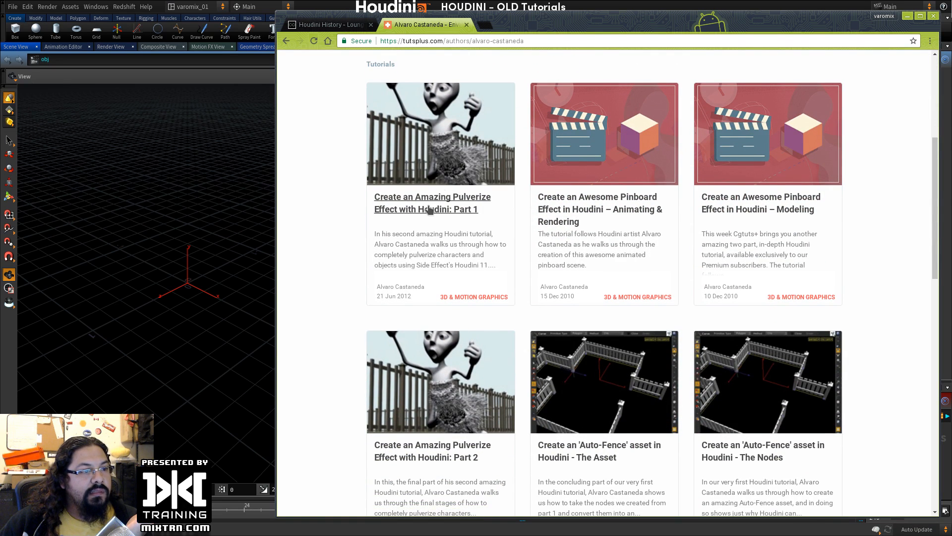
pyautogui.scroll(-6, 306, 251)
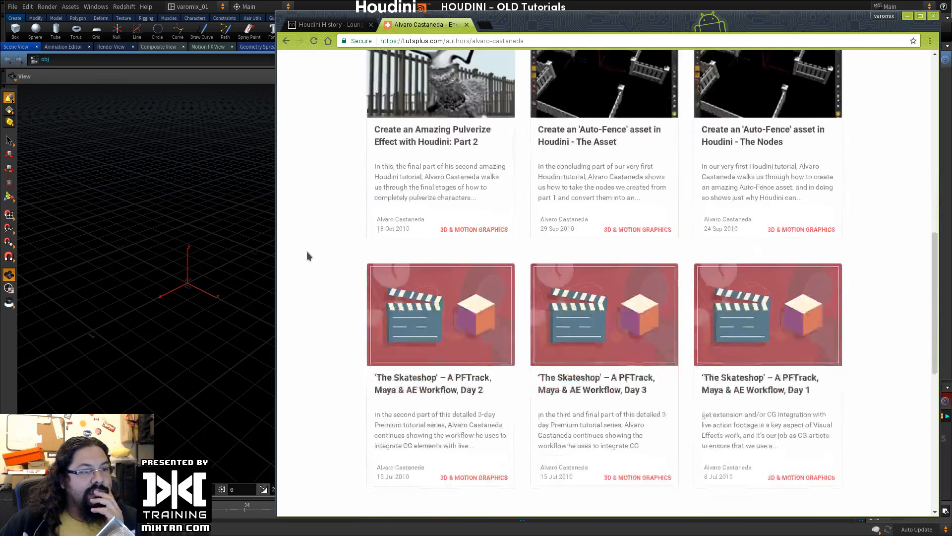
pyautogui.scroll(4, 306, 251)
pyautogui.scroll(3, 315, 277)
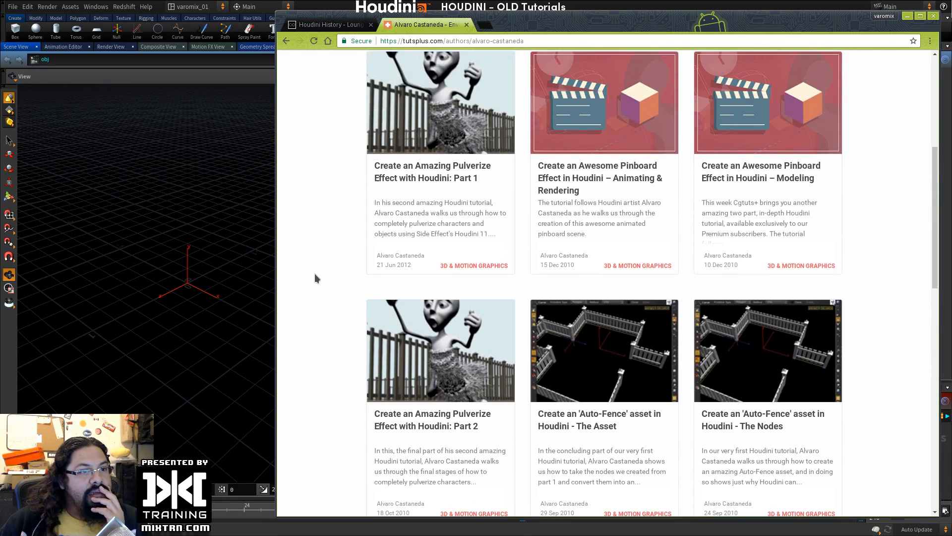
pyautogui.scroll(-2, 315, 275)
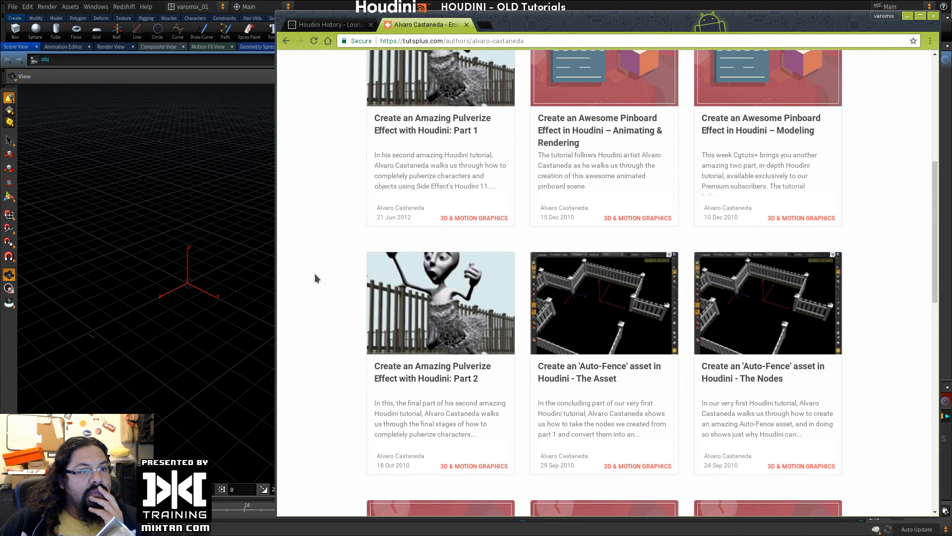
pyautogui.scroll(-5, 327, 292)
pyautogui.scroll(-3, 338, 292)
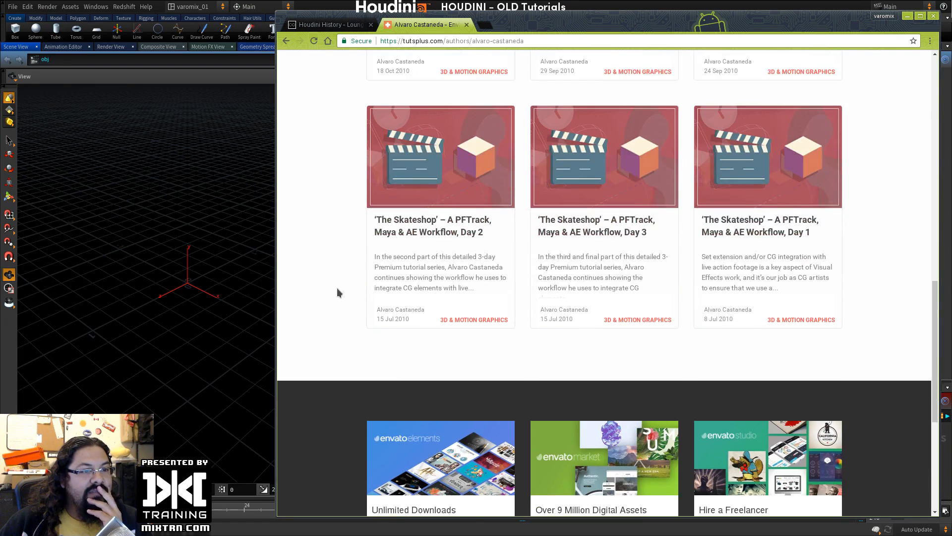
pyautogui.scroll(8, 336, 293)
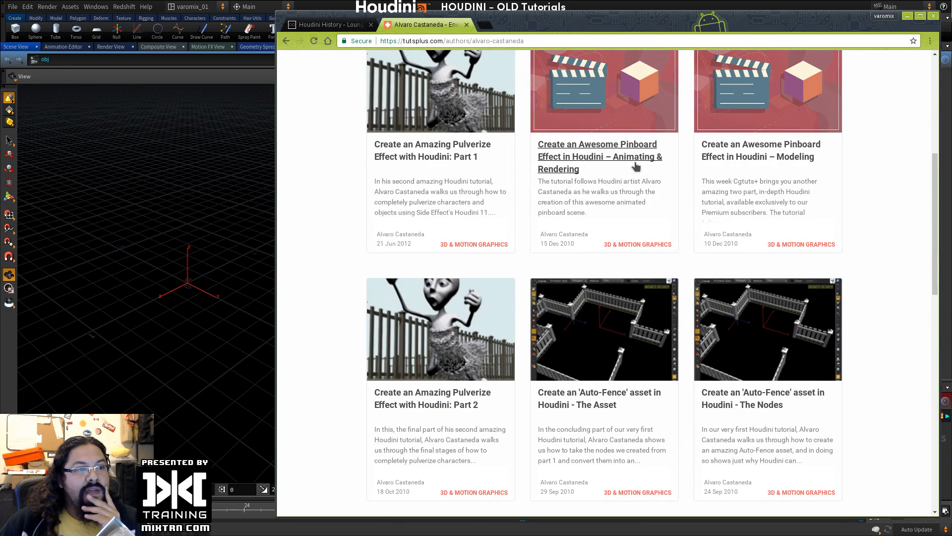
# Step: Open "Create an Awesome Pinboard Effect in Houdini – Animating & Rendering" and examine its preview image, description and screencasts
pyautogui.click(604, 166)
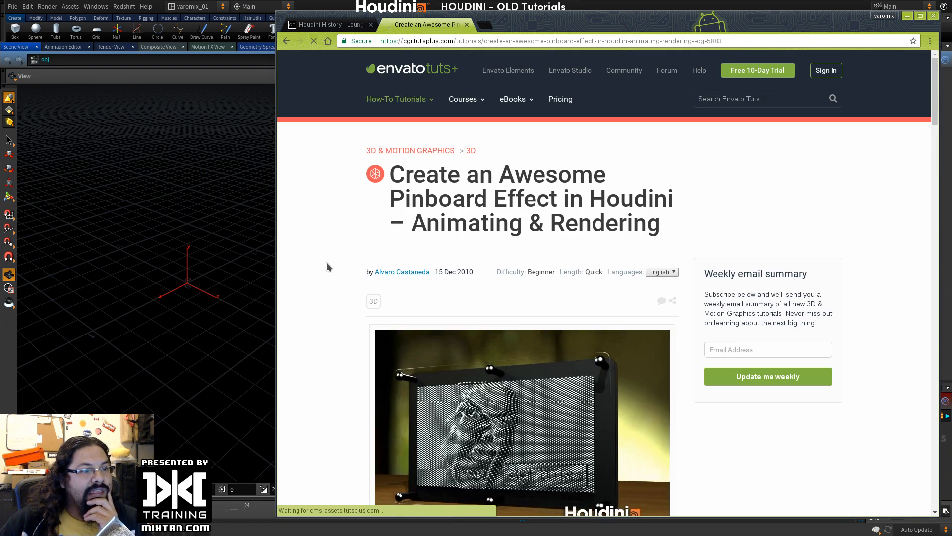
pyautogui.scroll(-3, 326, 262)
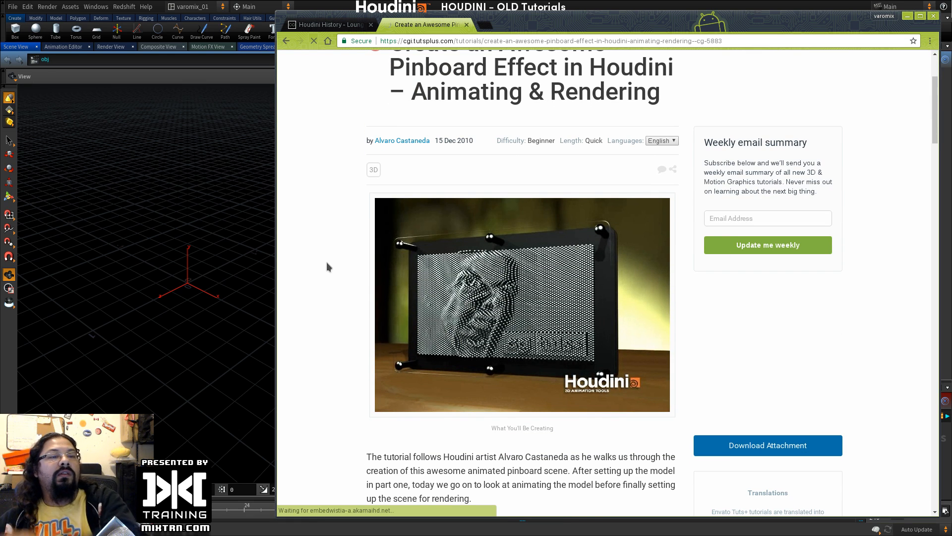
pyautogui.scroll(-4, 326, 262)
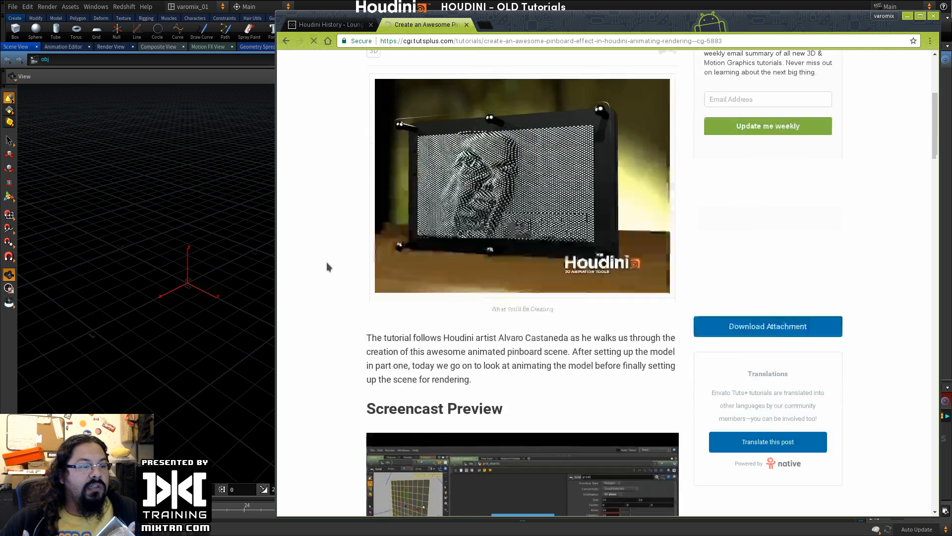
pyautogui.scroll(3, 323, 247)
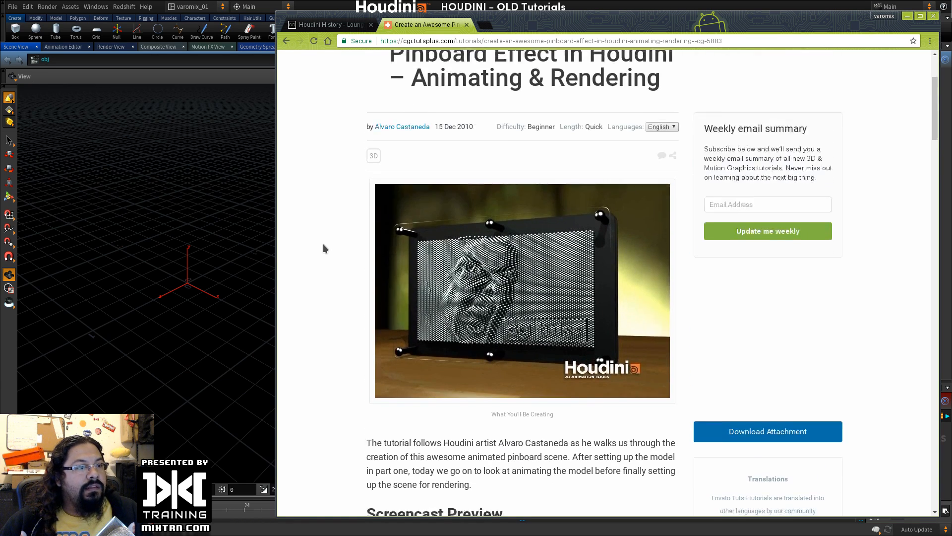
pyautogui.scroll(-8, 344, 283)
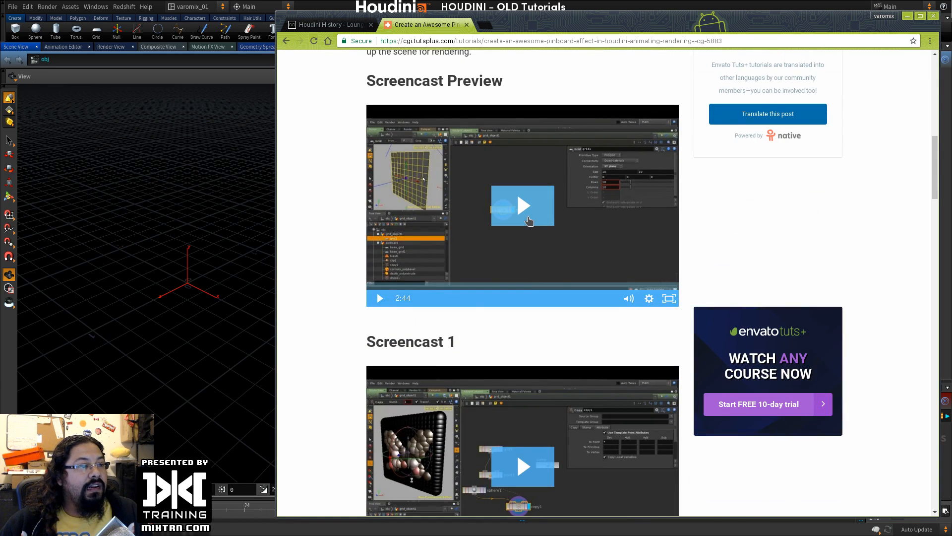
# Step: Play the pinboard tutorial's Screencast Preview video muted and skip through it to near the end
pyautogui.click(524, 222)
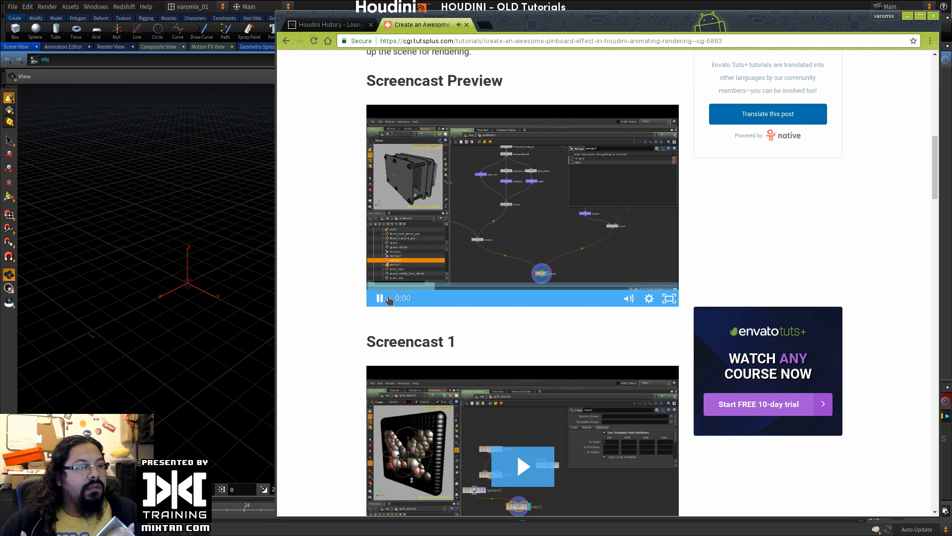
pyautogui.moveTo(628, 298)
pyautogui.moveTo(630, 246); pyautogui.dragTo(628, 287)
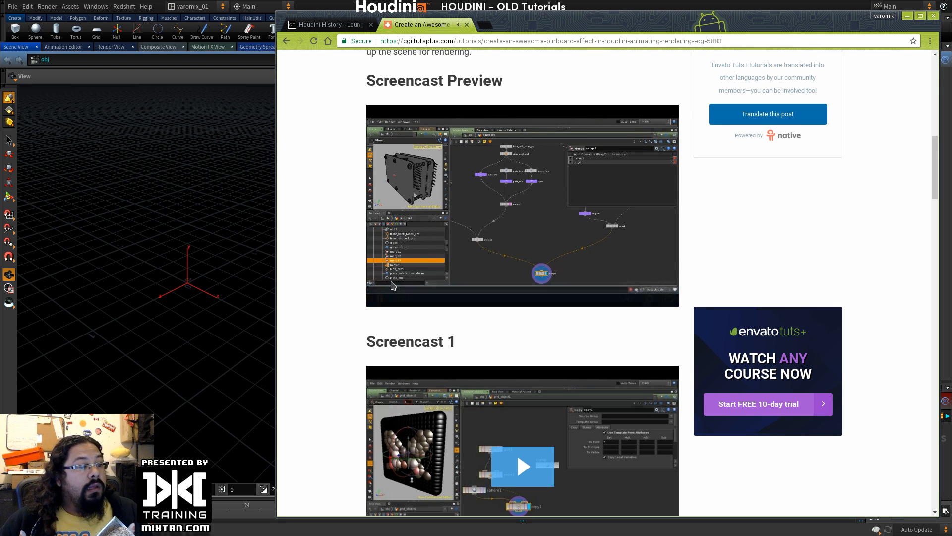
pyautogui.moveTo(397, 286); pyautogui.dragTo(454, 288)
pyautogui.click(484, 289)
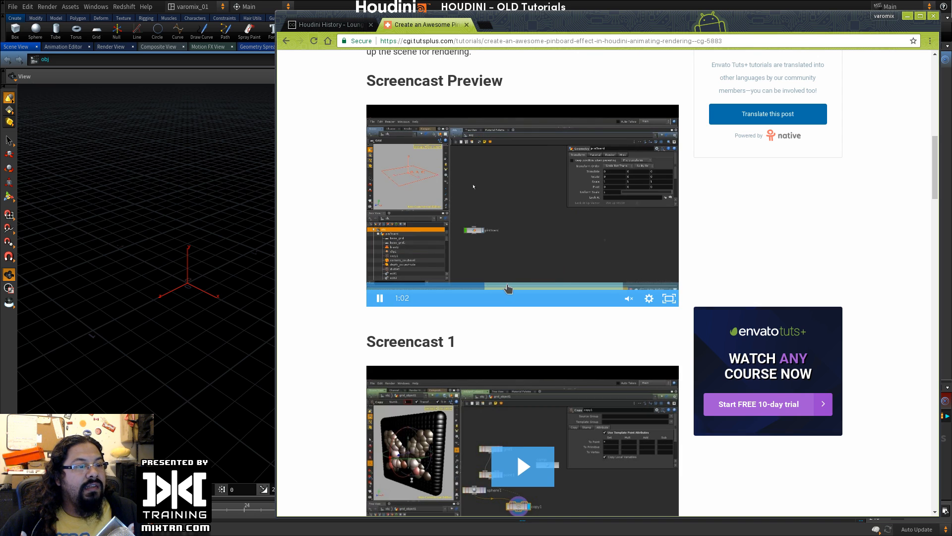
pyautogui.click(508, 288)
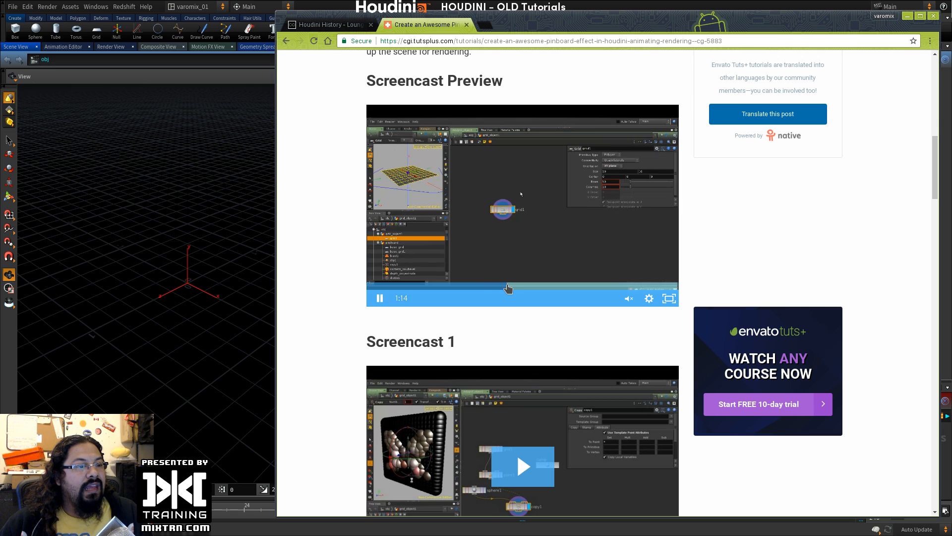
pyautogui.moveTo(573, 288); pyautogui.dragTo(624, 287)
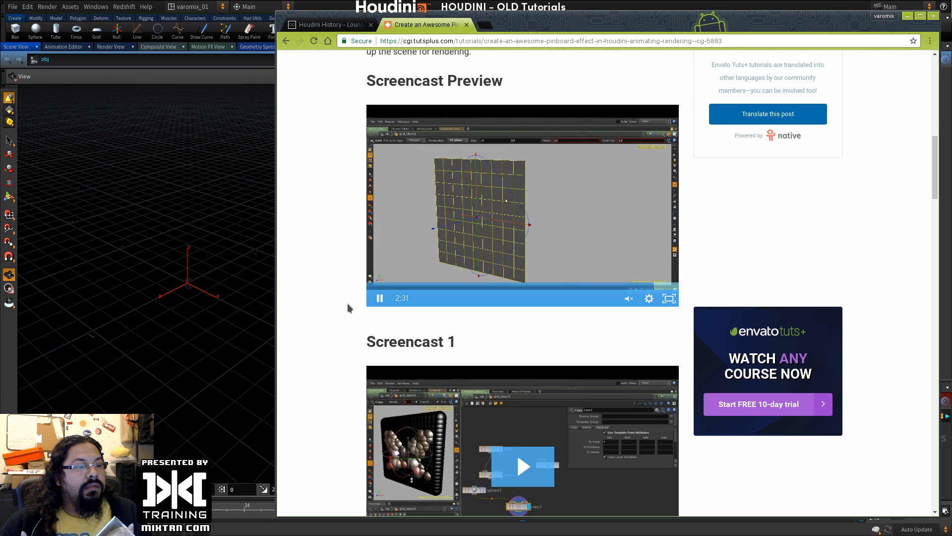
# Step: Look through Screencasts 1 to 4 of the pinboard tutorial and re-examine its preview image and description
pyautogui.scroll(-6, 347, 302)
pyautogui.scroll(-2, 347, 304)
pyautogui.scroll(4, 346, 303)
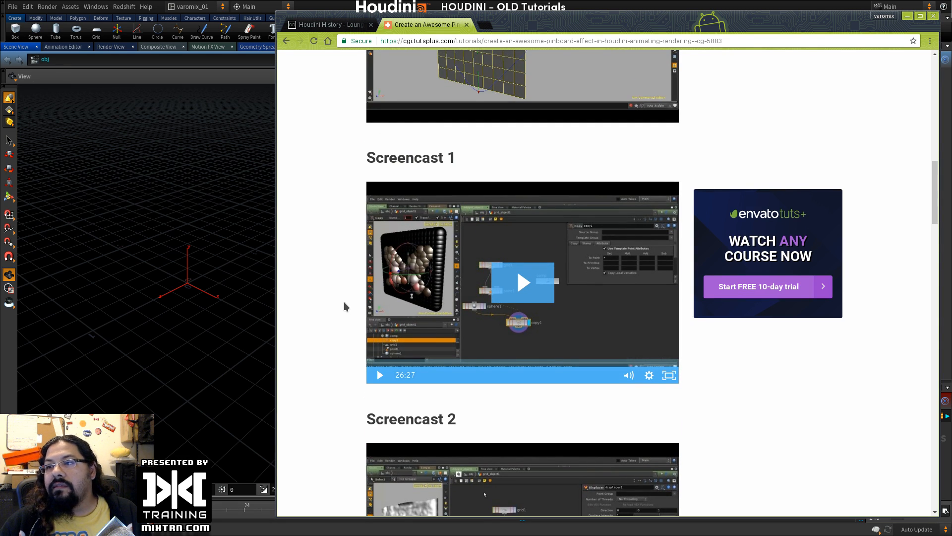
pyautogui.scroll(-9, 343, 301)
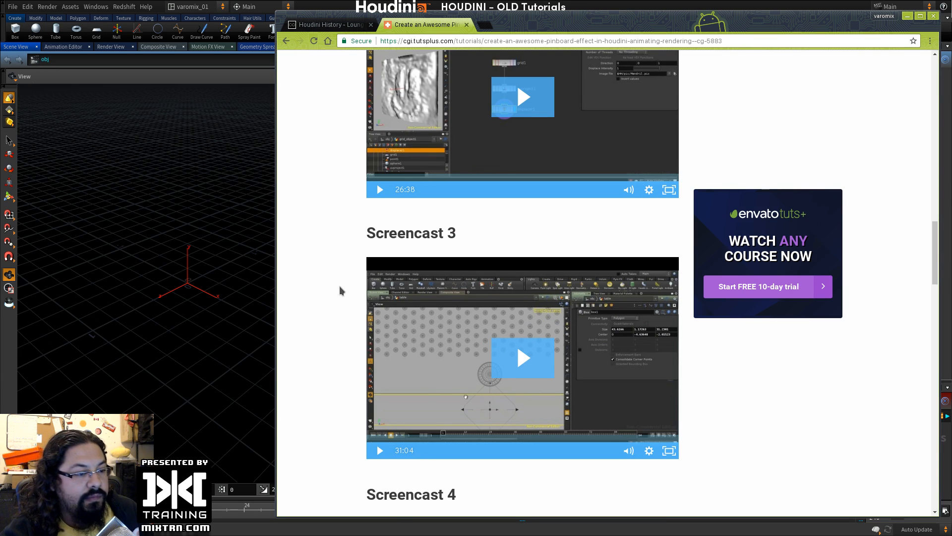
pyautogui.scroll(-6, 335, 262)
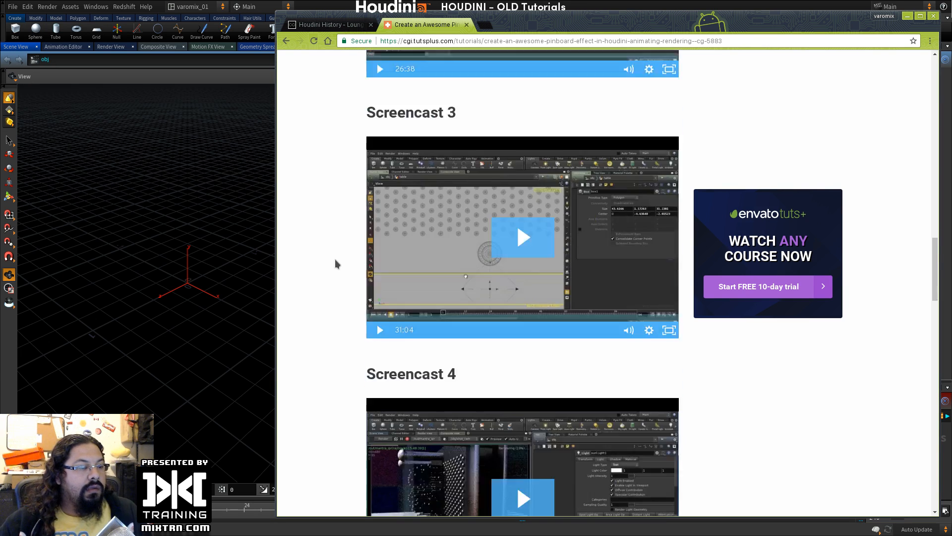
pyautogui.scroll(20, 337, 263)
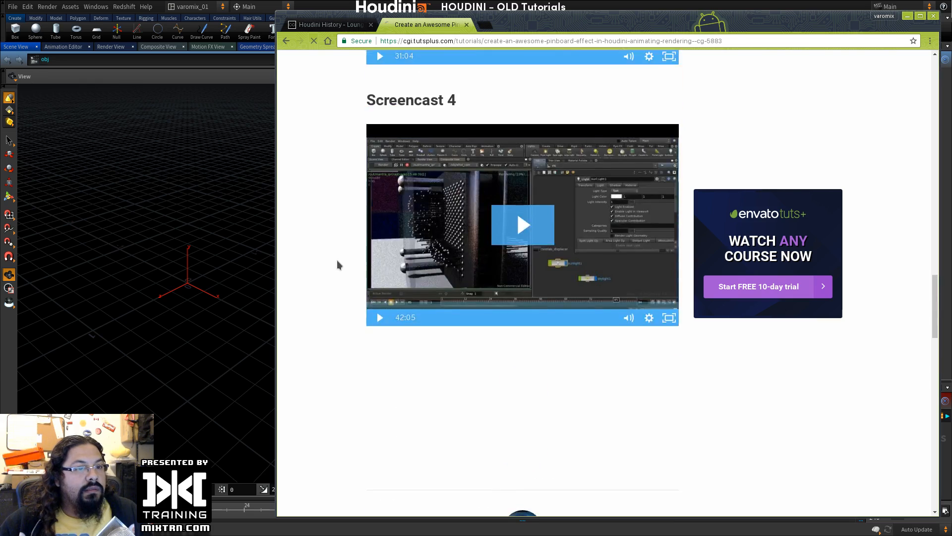
pyautogui.scroll(10, 337, 265)
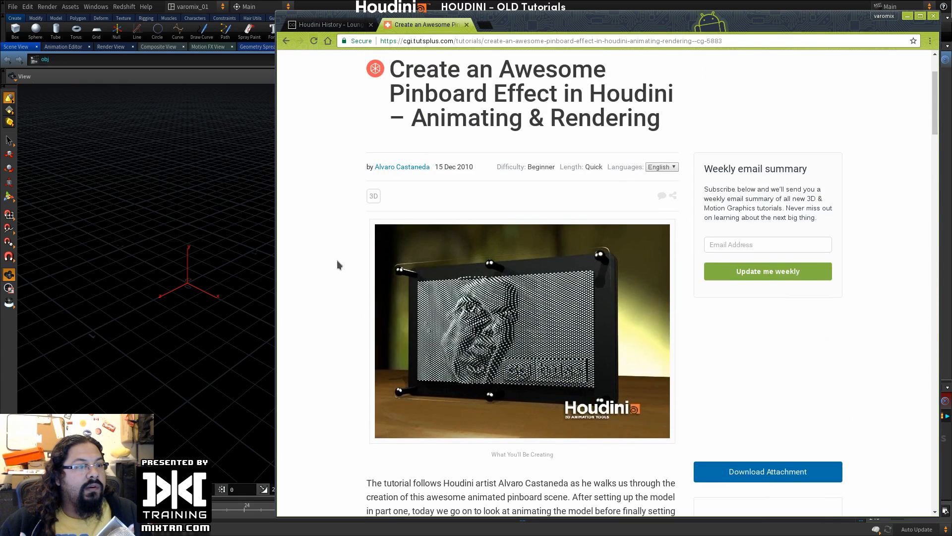
pyautogui.scroll(-2, 337, 265)
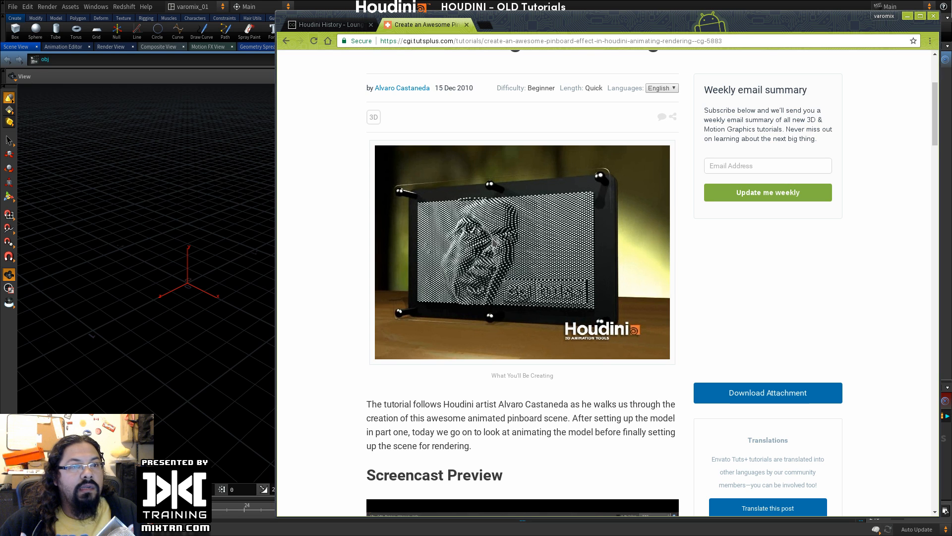
pyautogui.scroll(4, 492, 239)
pyautogui.scroll(-4, 347, 233)
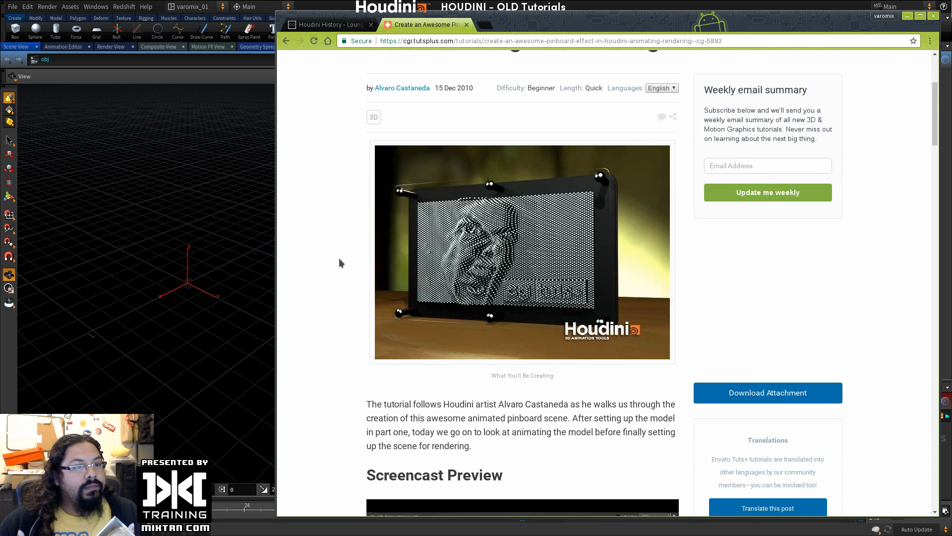
pyautogui.scroll(-4, 347, 266)
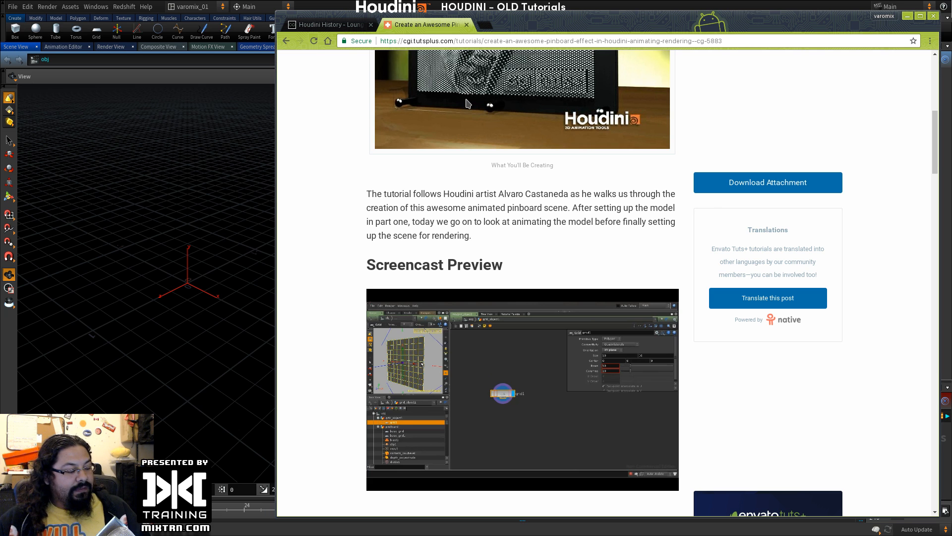
pyautogui.scroll(3, 513, 116)
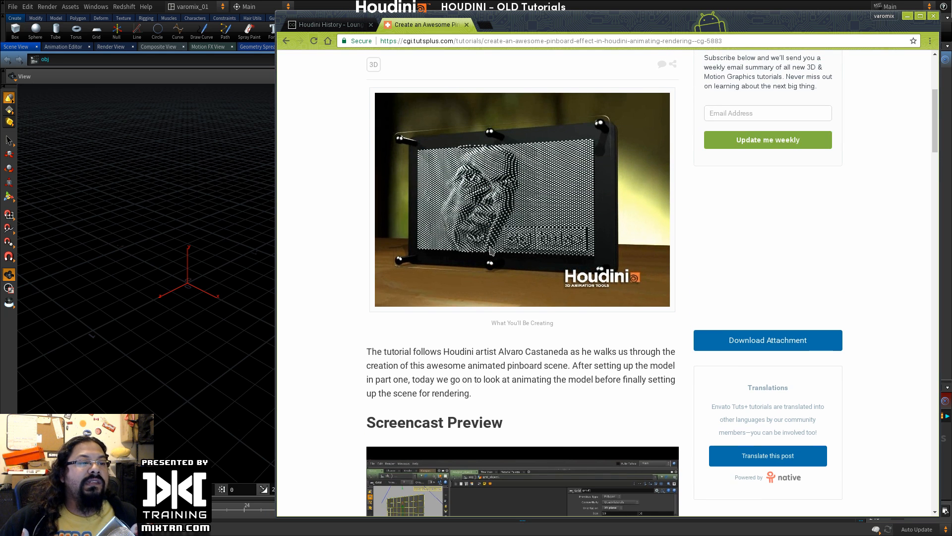
pyautogui.scroll(-2, 491, 250)
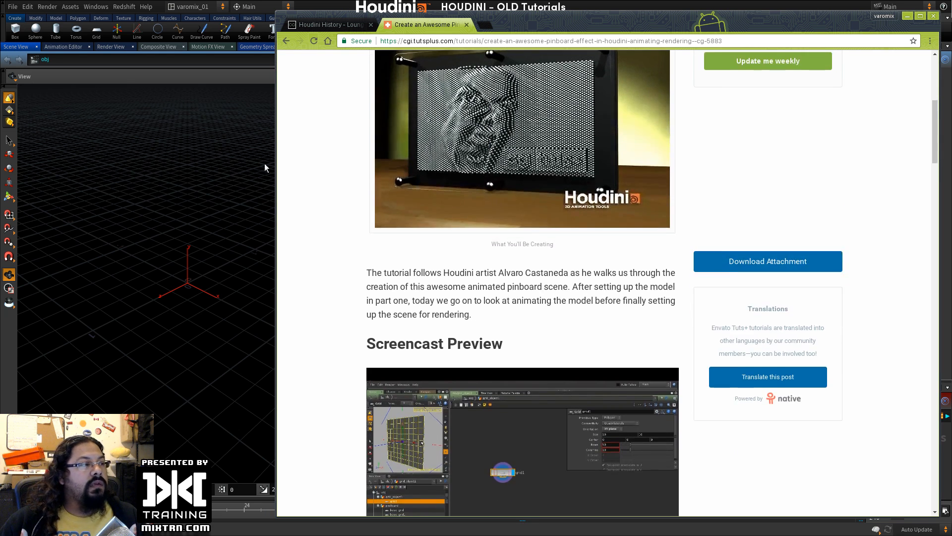
# Step: In Houdini, set the project to the LearnDay_015_AdaptingTutorials folder in /media/PROJECTx_2015/MIX_TRAINING/WEBINARS/
pyautogui.click(95, 119)
pyautogui.click(12, 7)
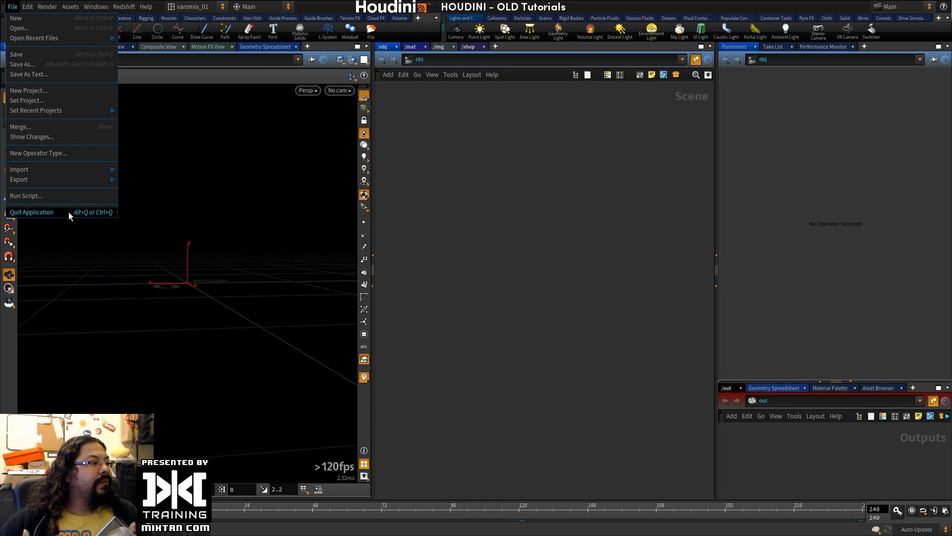
pyautogui.moveTo(77, 112)
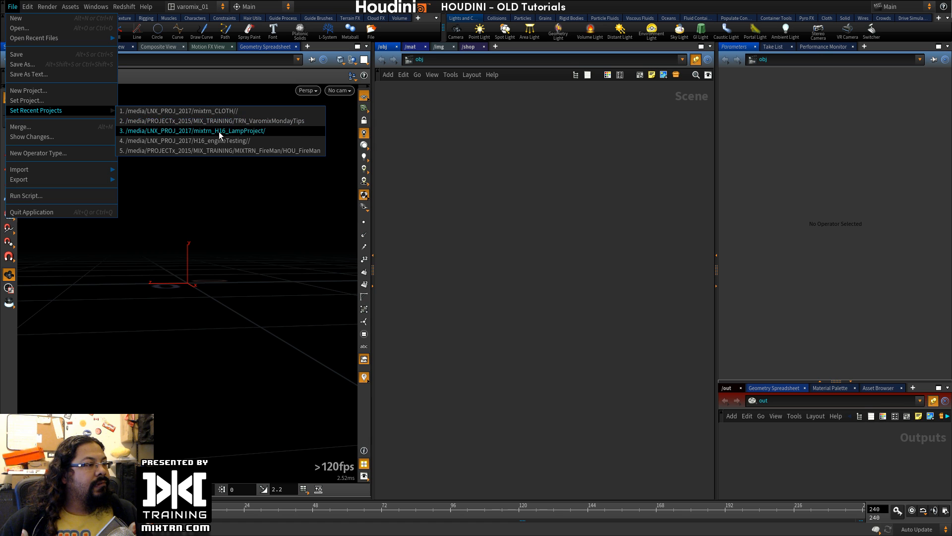
pyautogui.click(29, 100)
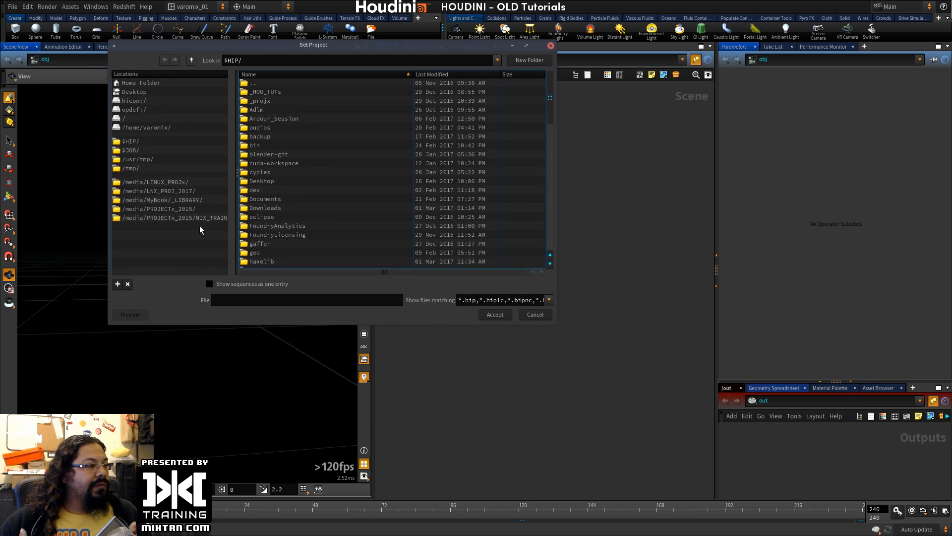
pyautogui.click(206, 217)
pyautogui.scroll(-5, 338, 181)
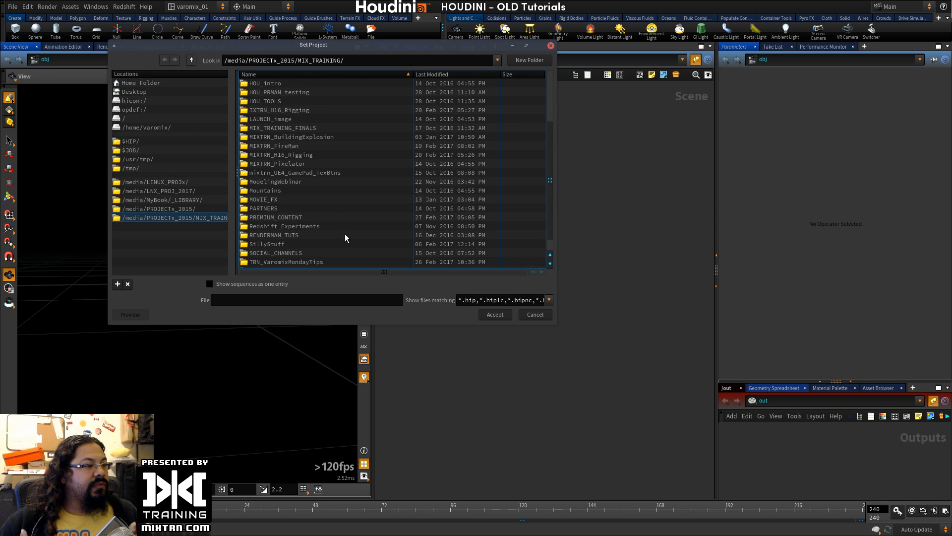
pyautogui.doubleClick(271, 264)
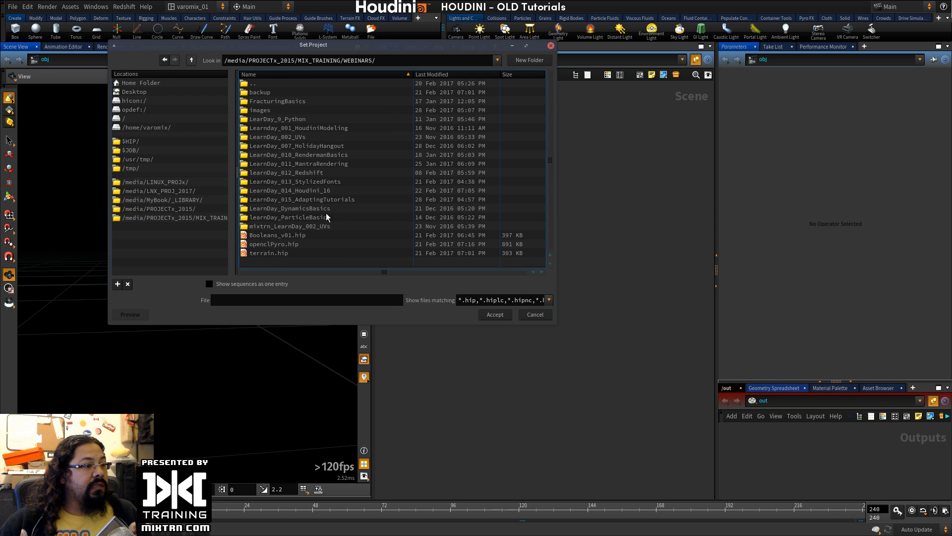
pyautogui.click(311, 200)
pyautogui.click(495, 315)
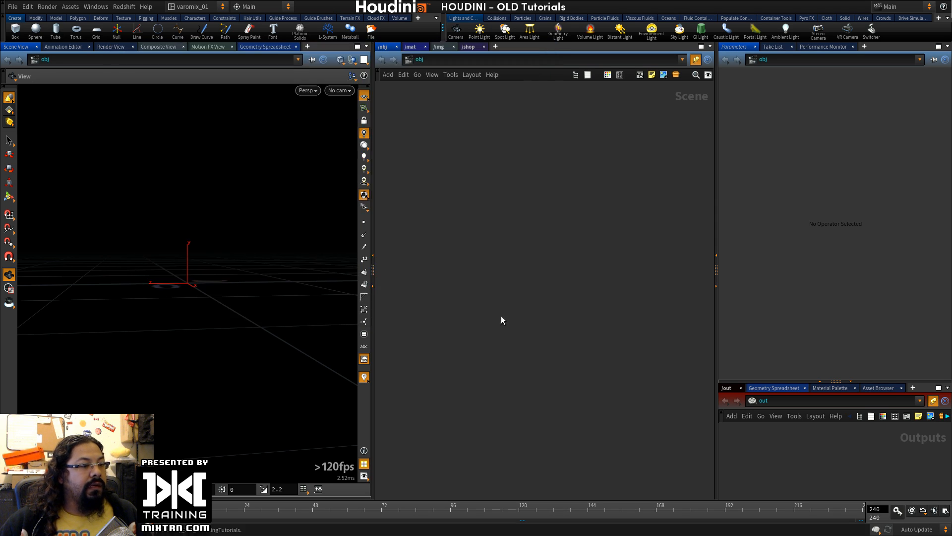
# Step: Browse the project's $JOB/sources/H6 folder for a scene file to open, and leave without opening one
pyautogui.click(14, 9)
pyautogui.click(20, 32)
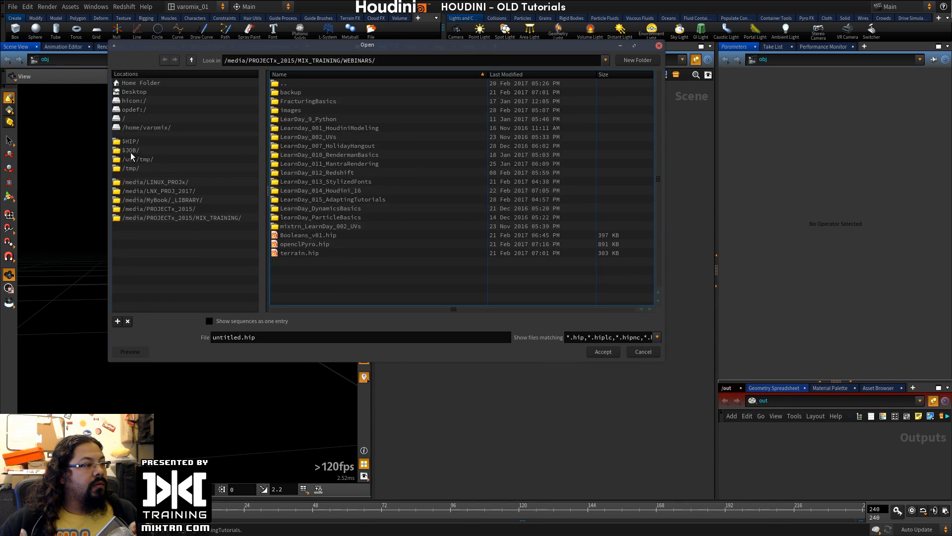
pyautogui.click(131, 150)
pyautogui.doubleClick(291, 93)
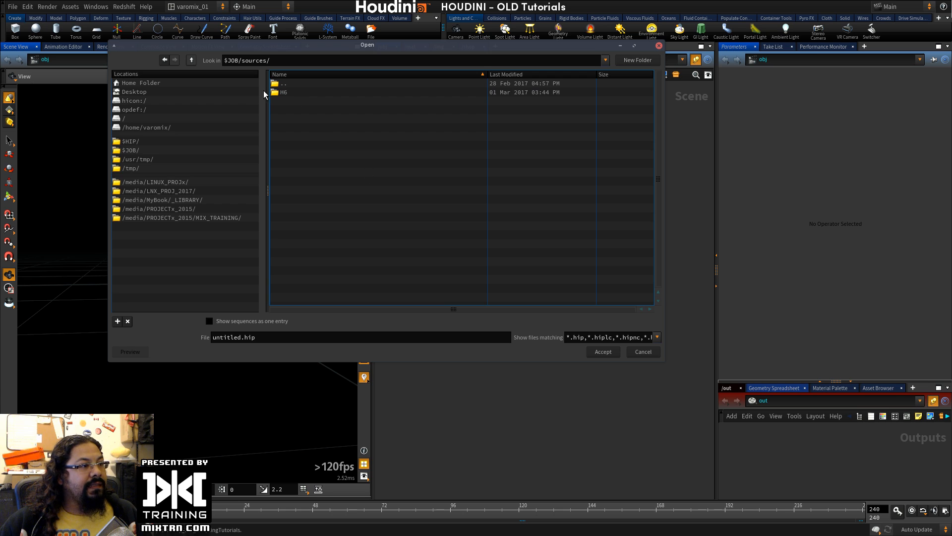
pyautogui.doubleClick(285, 85)
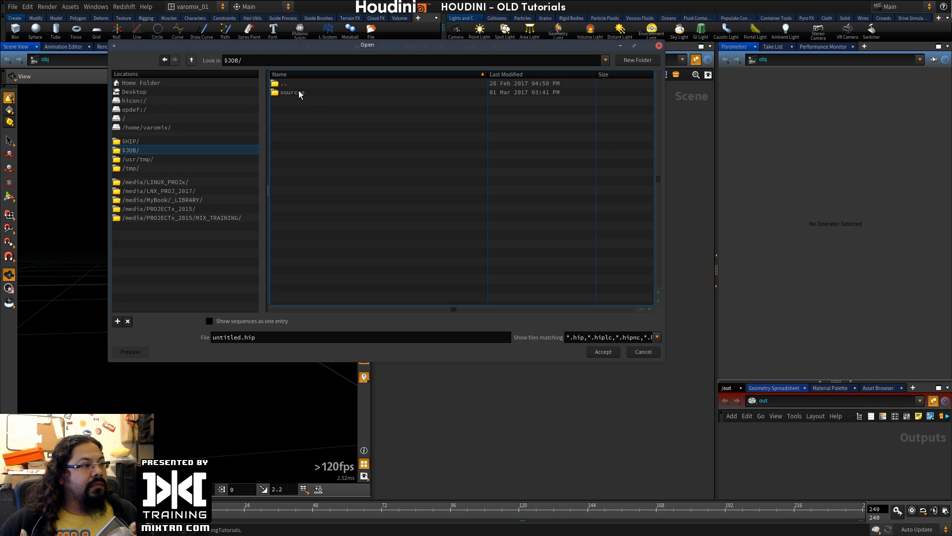
pyautogui.doubleClick(299, 93)
pyautogui.doubleClick(286, 85)
pyautogui.doubleClick(288, 94)
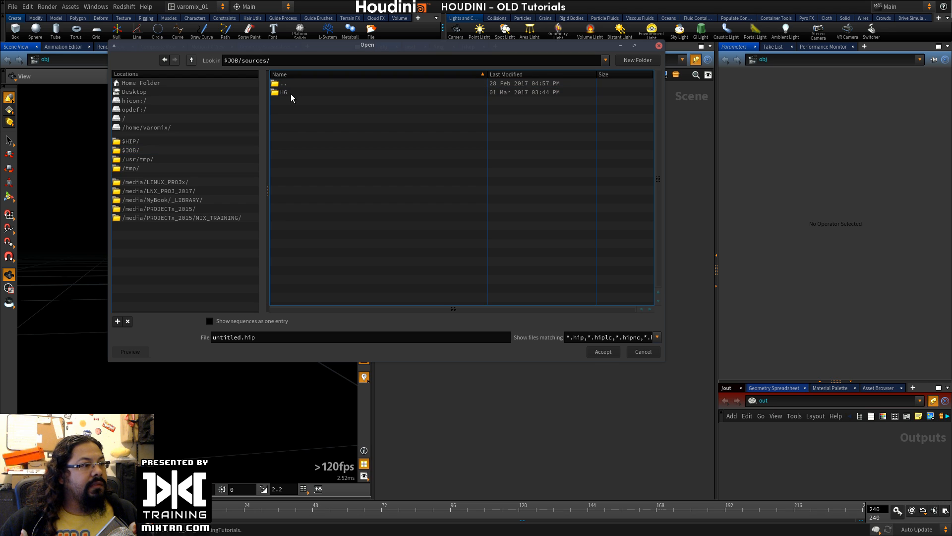
pyautogui.doubleClick(291, 94)
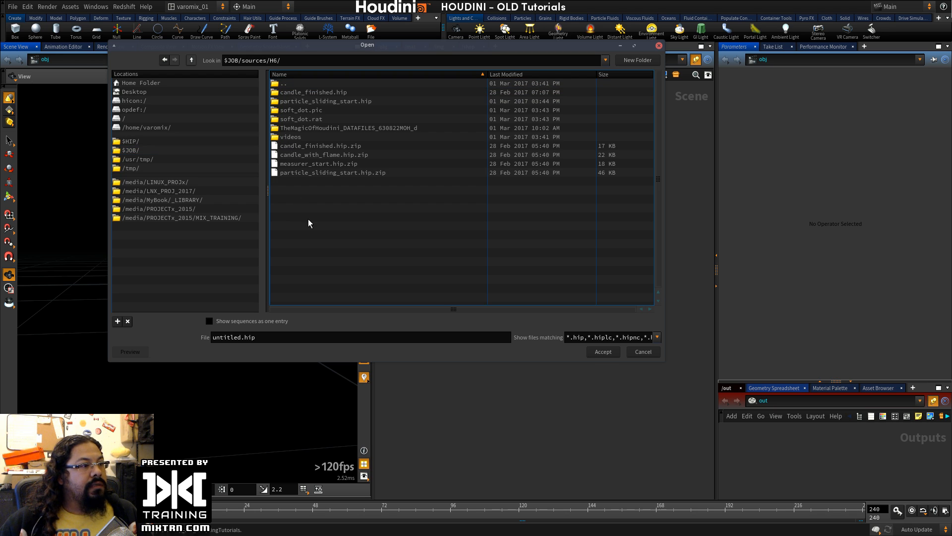
pyautogui.click(644, 352)
# Step: Switch to the Dolphin file manager and extract pinboard.zip inside the LearnDay_015_AdaptingTutorials sources folder, with autodetected subfolder
pyautogui.press('super+e')
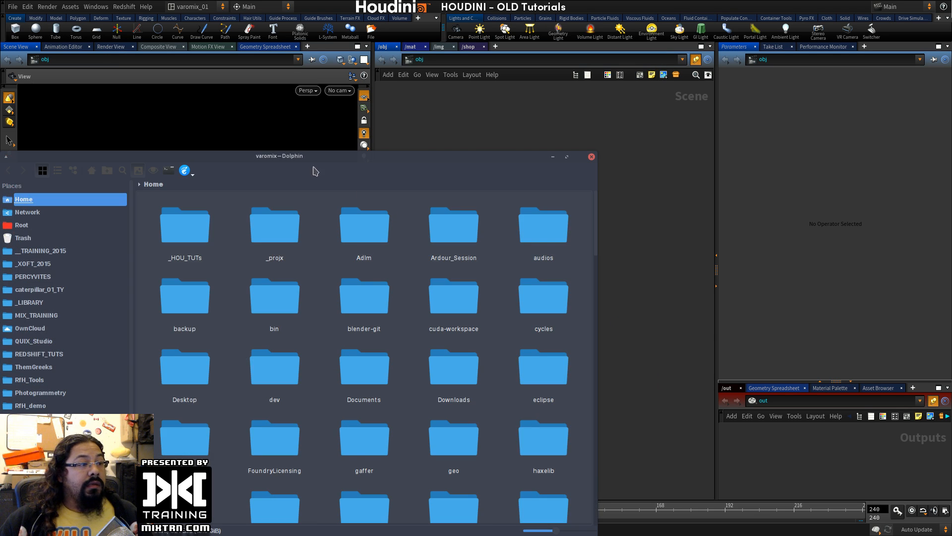
pyautogui.moveTo(316, 171); pyautogui.dragTo(388, 178)
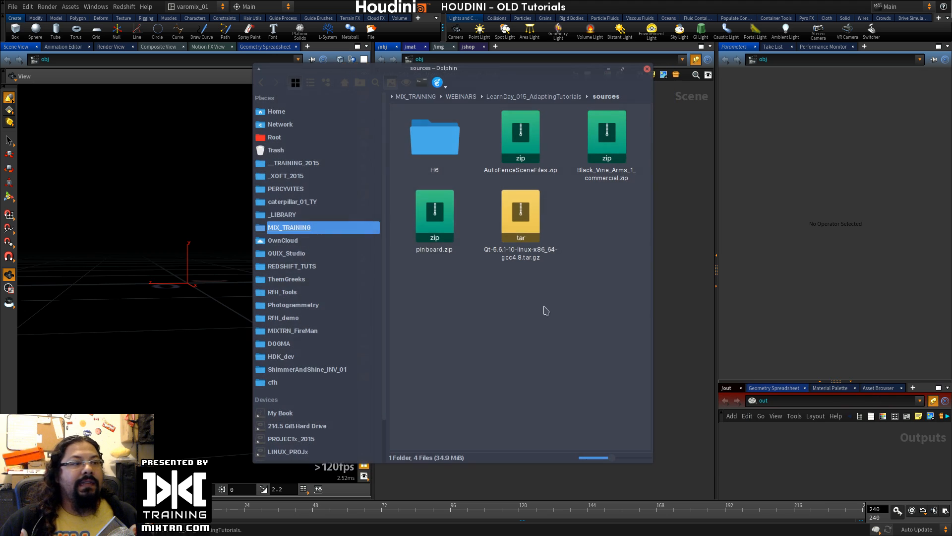
pyautogui.click(434, 219)
pyautogui.rightClick(437, 242)
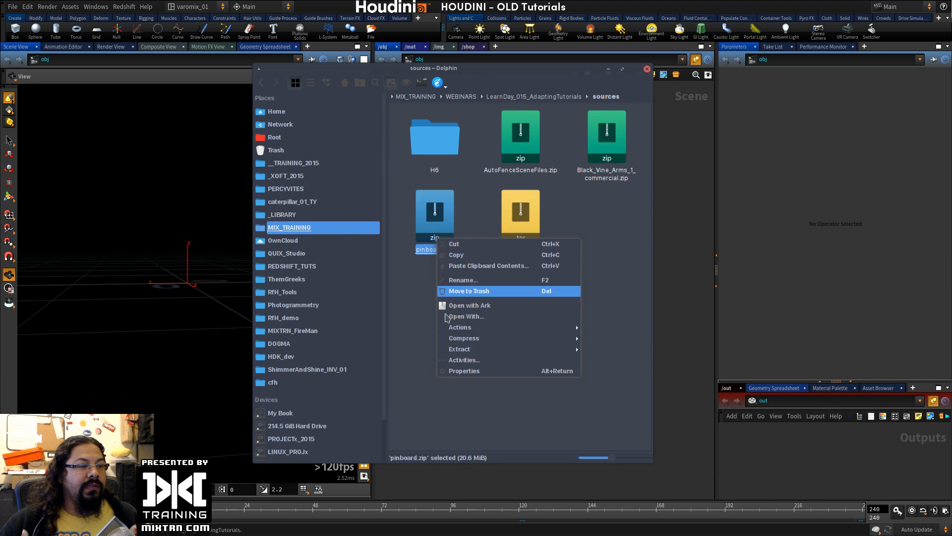
pyautogui.moveTo(546, 348)
pyautogui.click(623, 350)
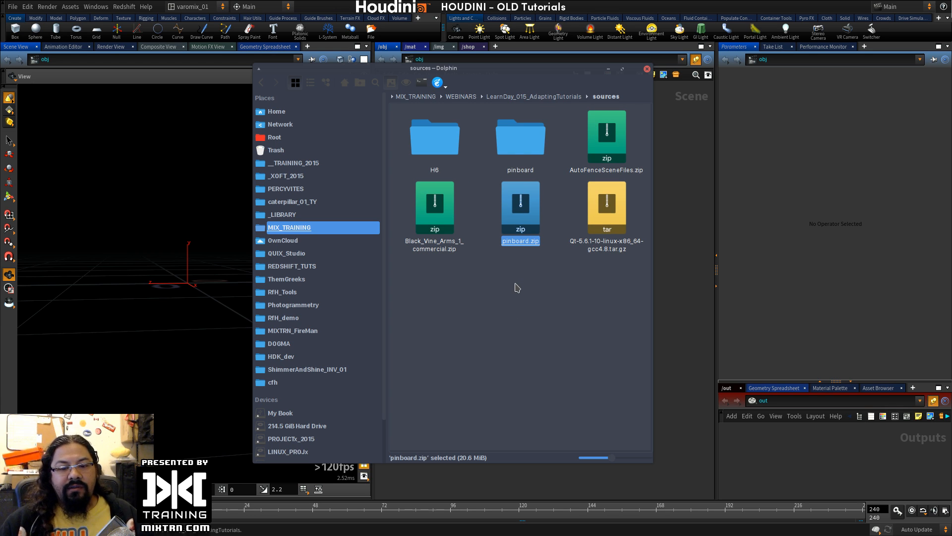
# Step: Extract AutoFenceSceneFiles.zip in the sources folder with autodetected subfolder, and remove the Qt-5.6.1-10 Linux tar.gz archive from there
pyautogui.rightClick(585, 155)
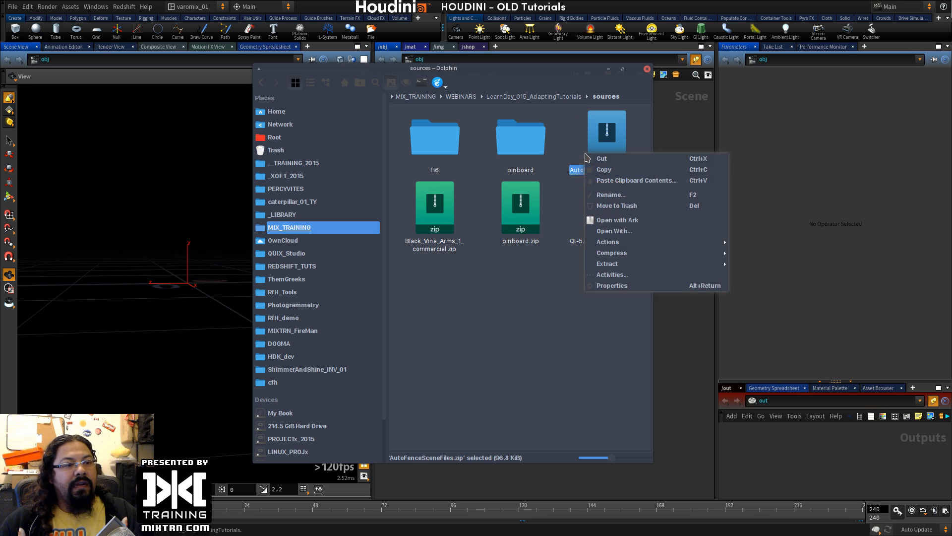
pyautogui.moveTo(636, 264)
pyautogui.click(761, 263)
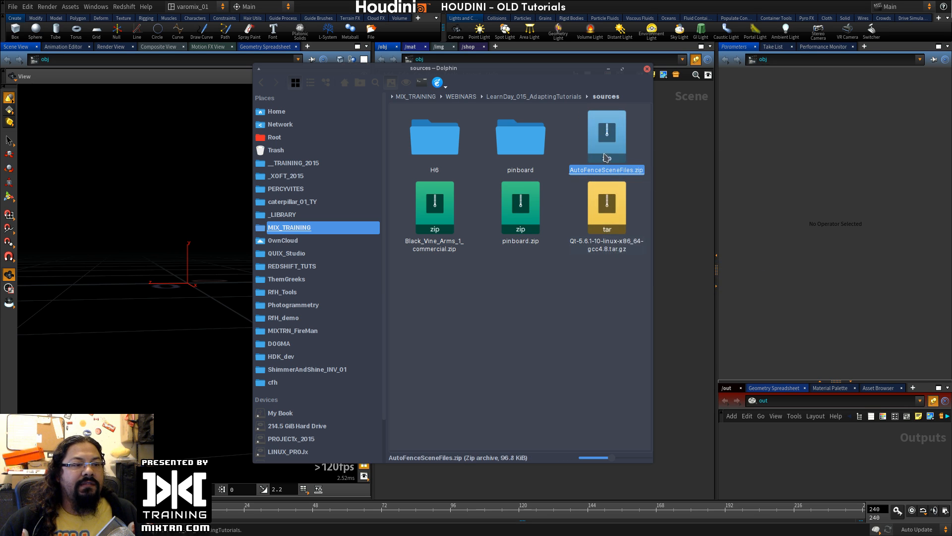
pyautogui.rightClick(604, 152)
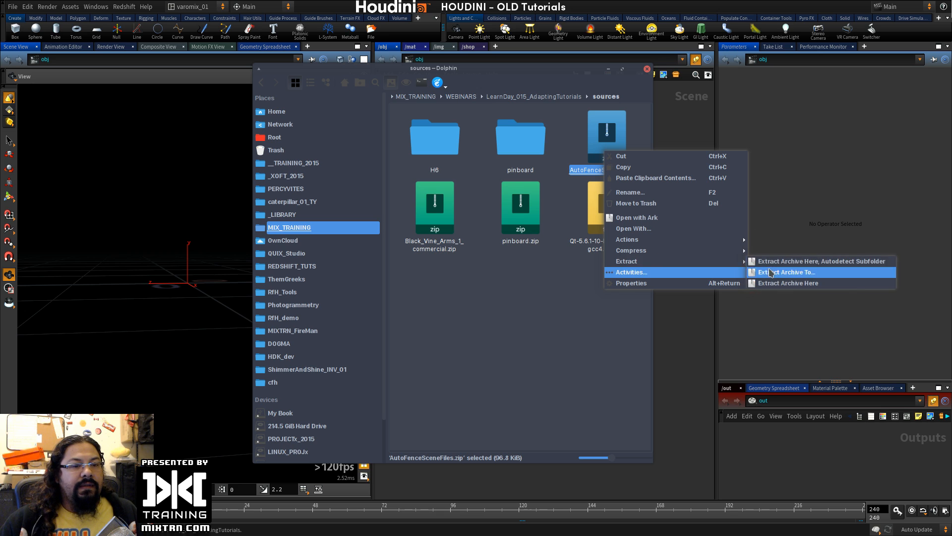
pyautogui.click(783, 266)
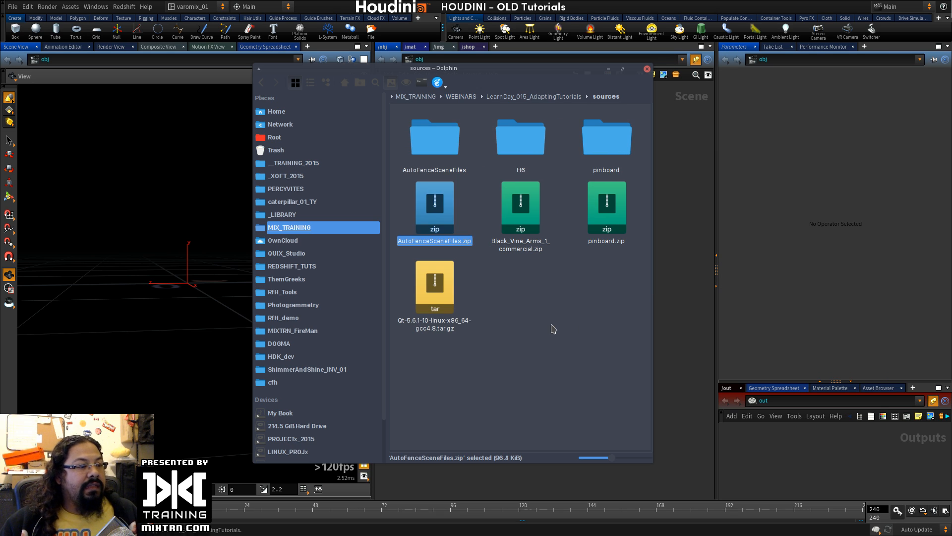
pyautogui.moveTo(496, 376); pyautogui.dragTo(520, 149)
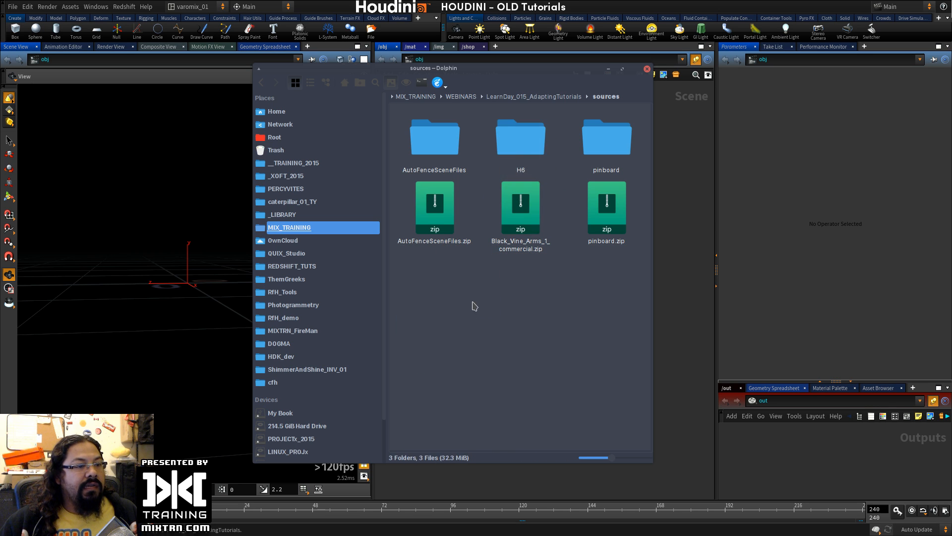
# Step: Browse into pinboard/26_pinboard2/source and look over the mix_PINBOARD_v04 renderStart and renderENd scene files
pyautogui.click(606, 142)
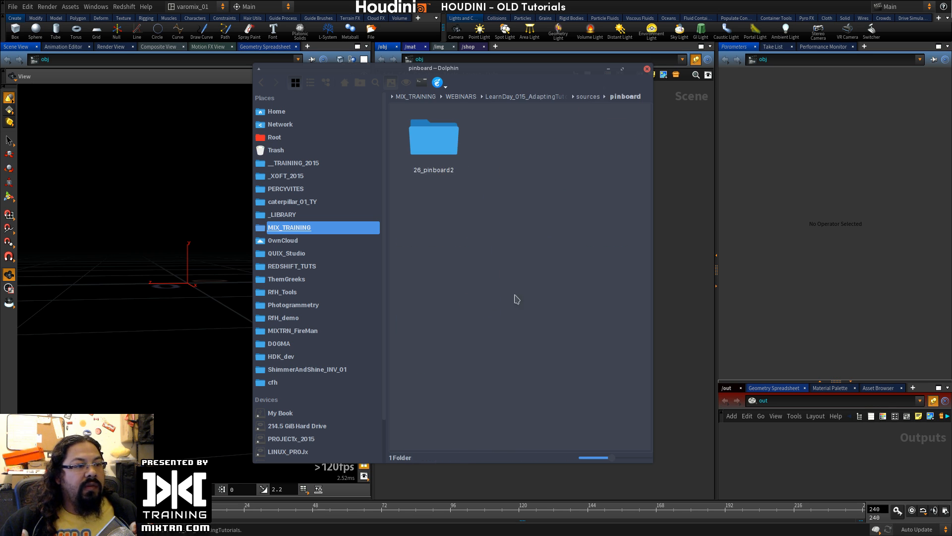
pyautogui.click(434, 140)
pyautogui.click(433, 140)
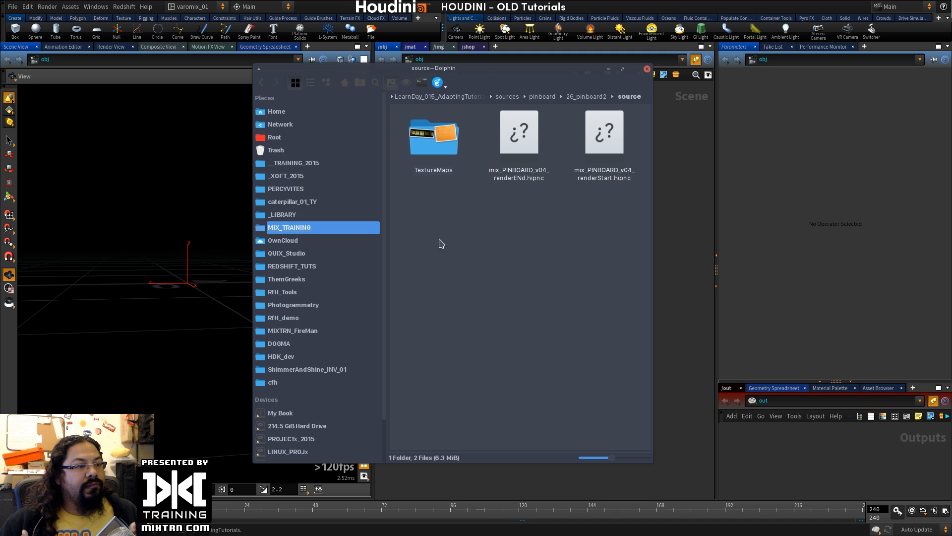
pyautogui.moveTo(604, 133); pyautogui.dragTo(606, 136)
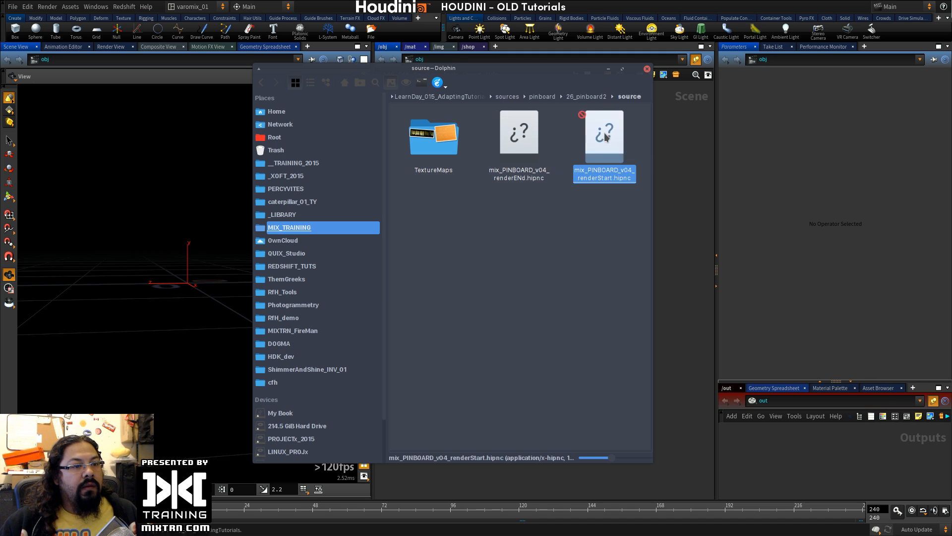
pyautogui.click(518, 135)
pyautogui.click(596, 136)
pyautogui.click(514, 134)
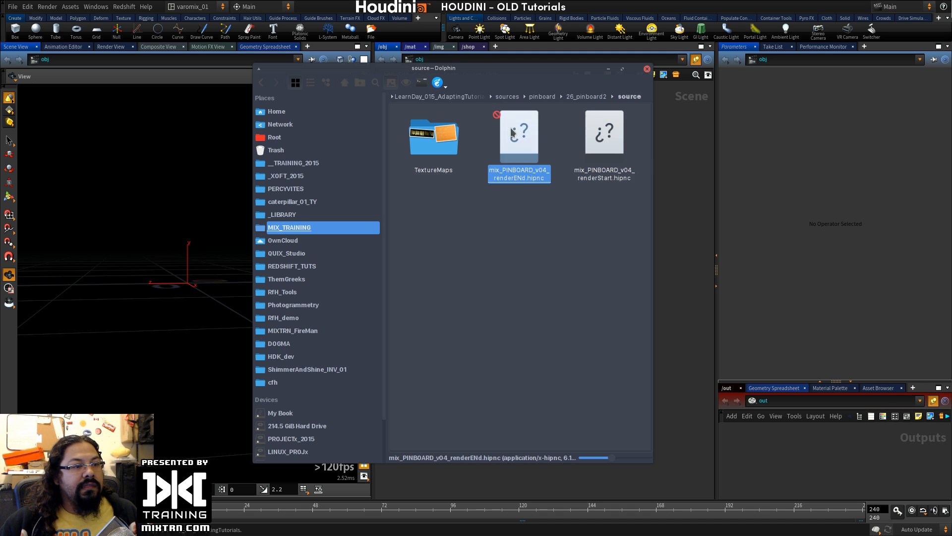
pyautogui.click(604, 172)
pyautogui.click(531, 173)
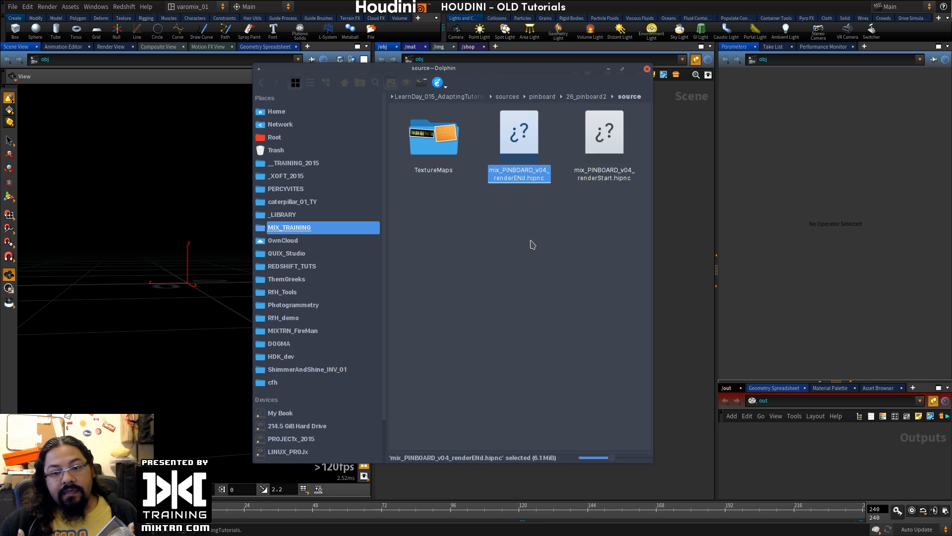
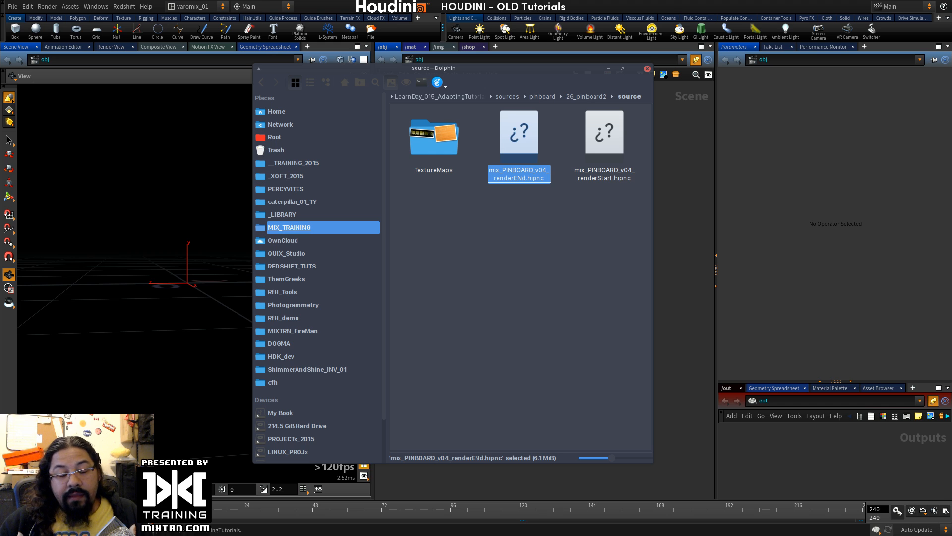
# Step: Switch back to Houdini and open mix_PINBOARD_v04_renderENd.hipnc from $JOB/sources/pinboard/26_pinboard2/source, accepting the non-commercial session
pyautogui.click(693, 255)
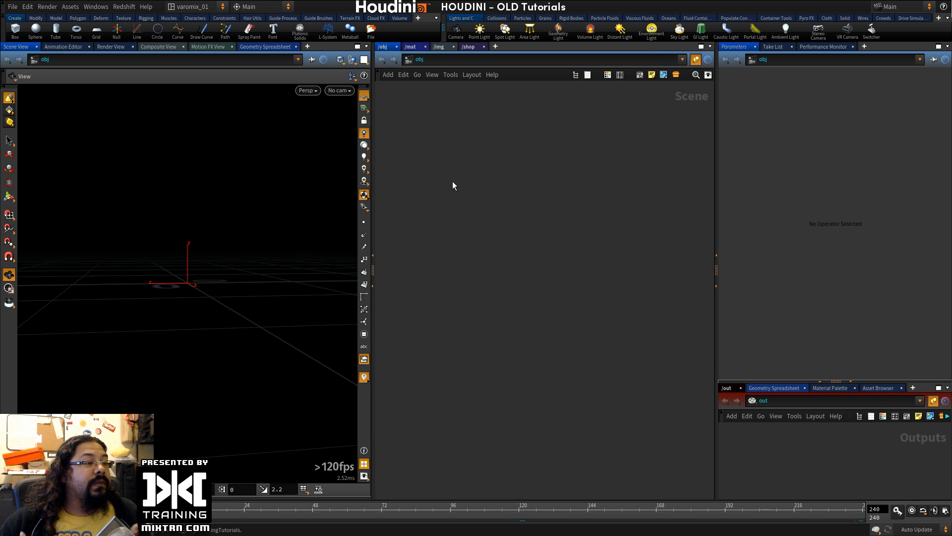
pyautogui.click(11, 7)
pyautogui.click(27, 30)
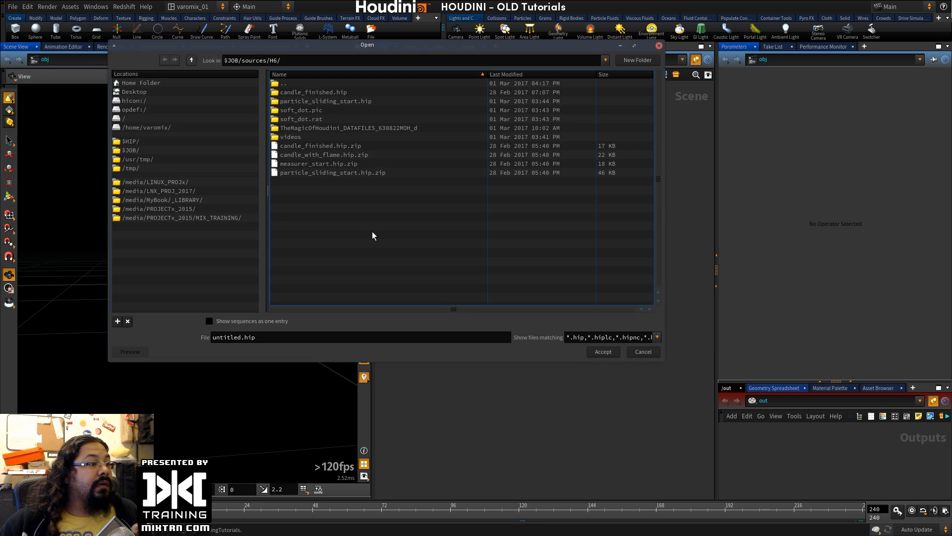
pyautogui.doubleClick(287, 82)
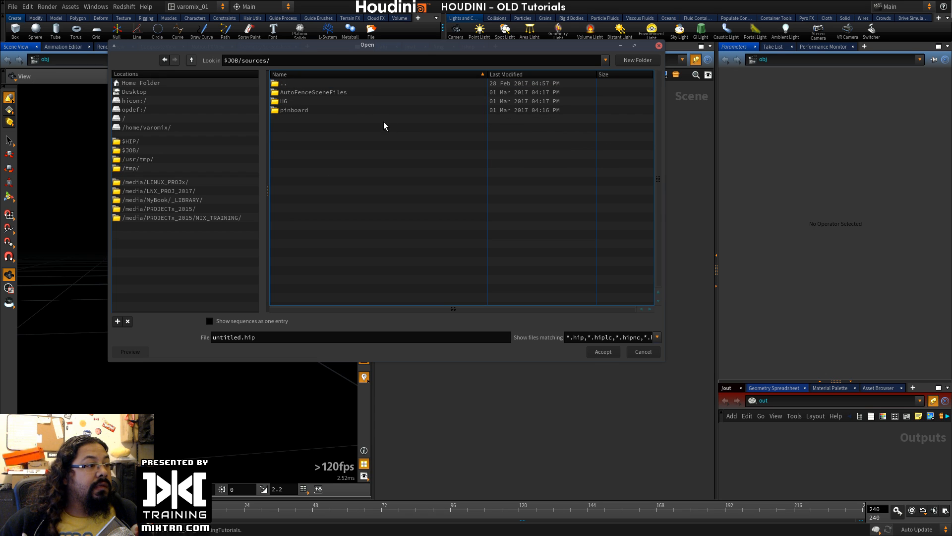
pyautogui.doubleClick(297, 103)
pyautogui.doubleClick(283, 84)
pyautogui.doubleClick(298, 113)
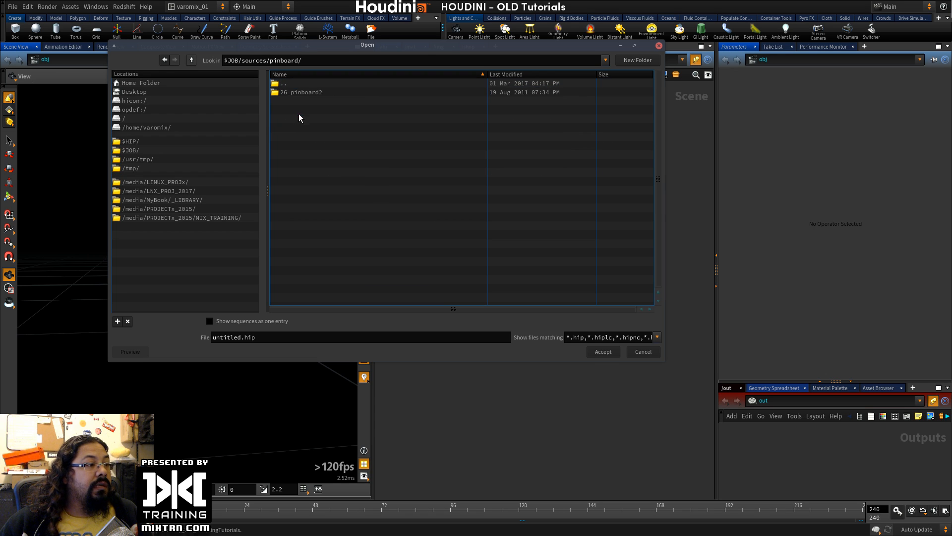
pyautogui.doubleClick(299, 94)
pyautogui.doubleClick(292, 93)
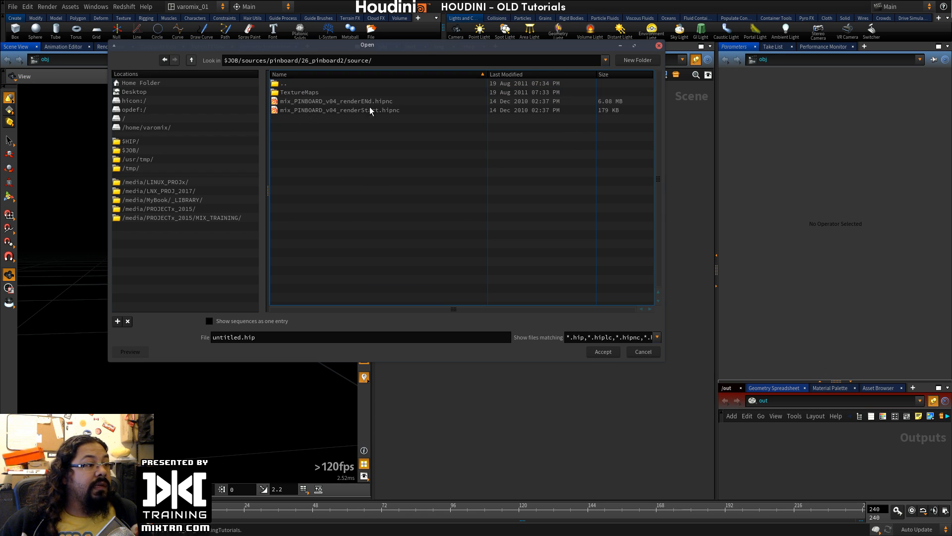
pyautogui.click(347, 102)
pyautogui.click(604, 352)
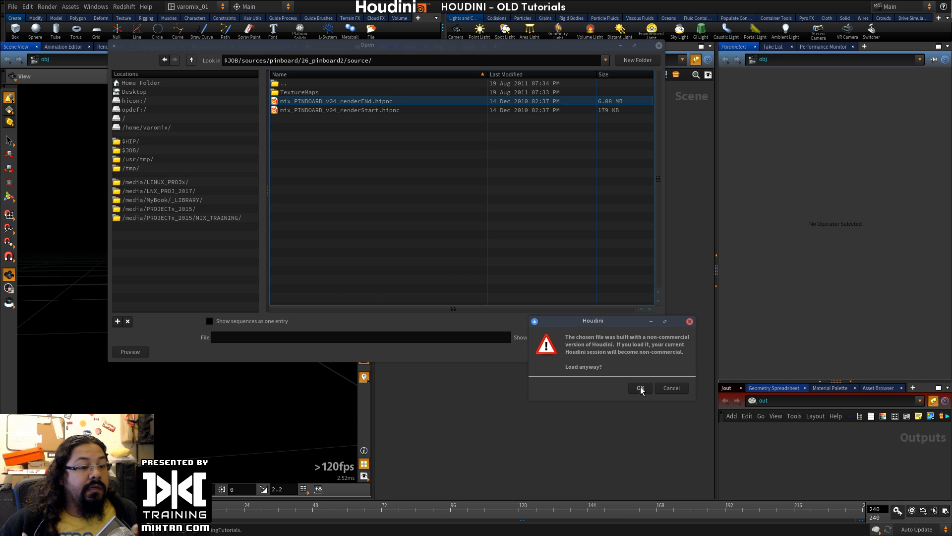
pyautogui.click(640, 389)
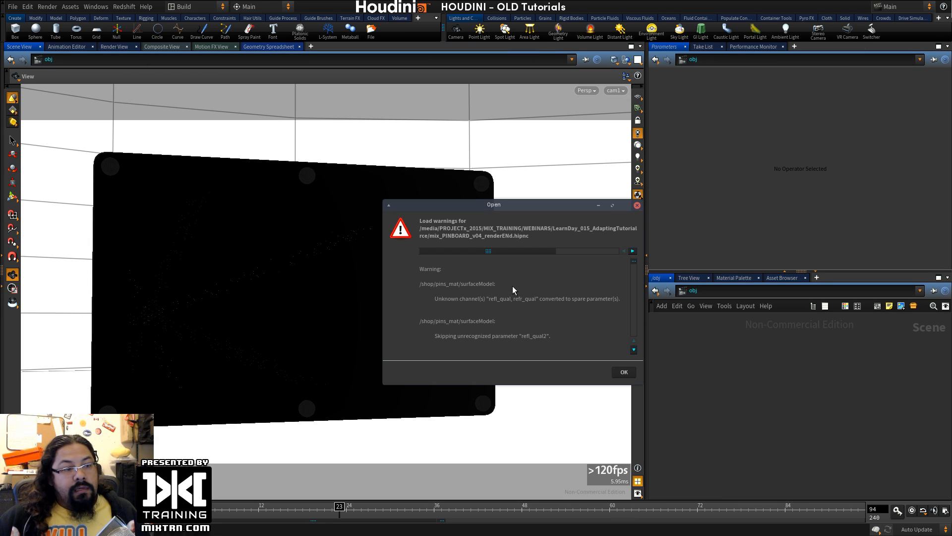
# Step: Enlarge the load warnings window, read through the full list of warnings for the pinboard scene, and dismiss it
pyautogui.moveTo(514, 205); pyautogui.dragTo(391, 110)
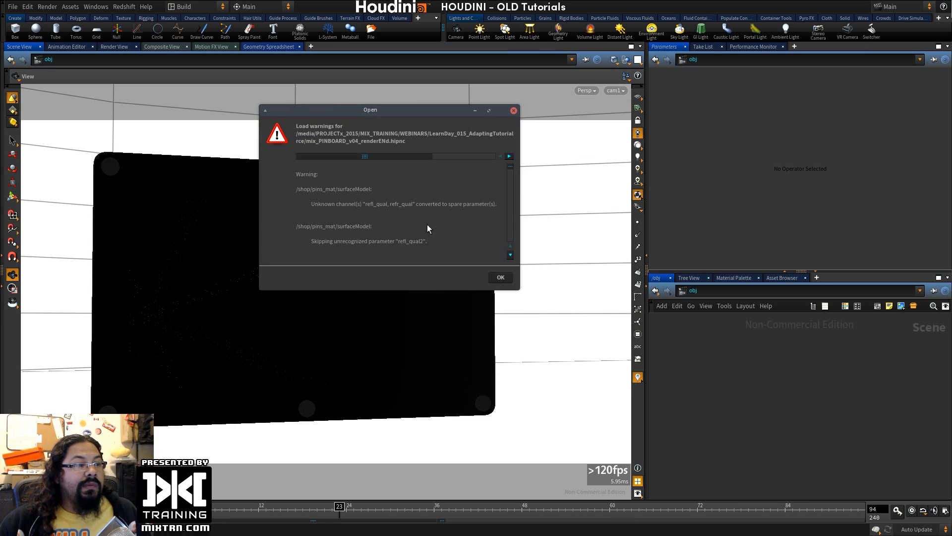
pyautogui.moveTo(519, 289); pyautogui.dragTo(664, 377)
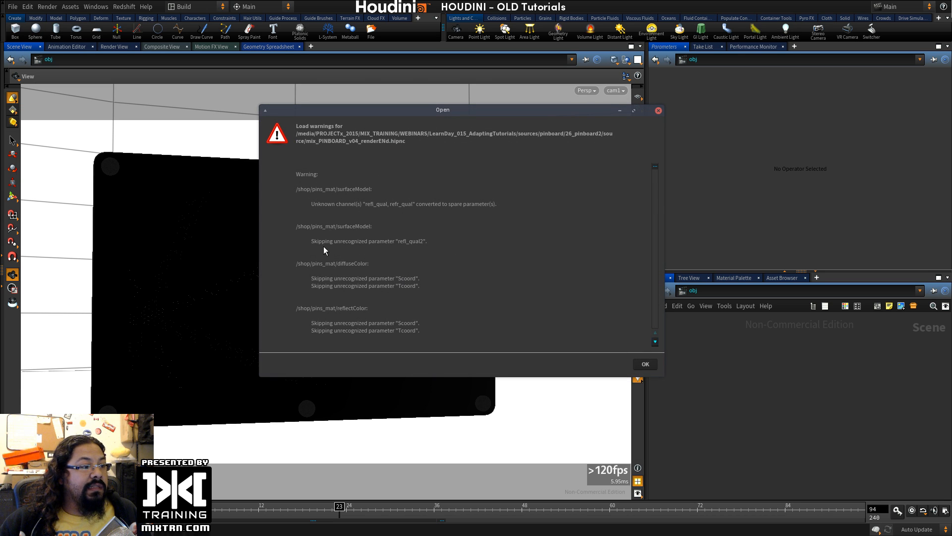
pyautogui.scroll(-1, 330, 245)
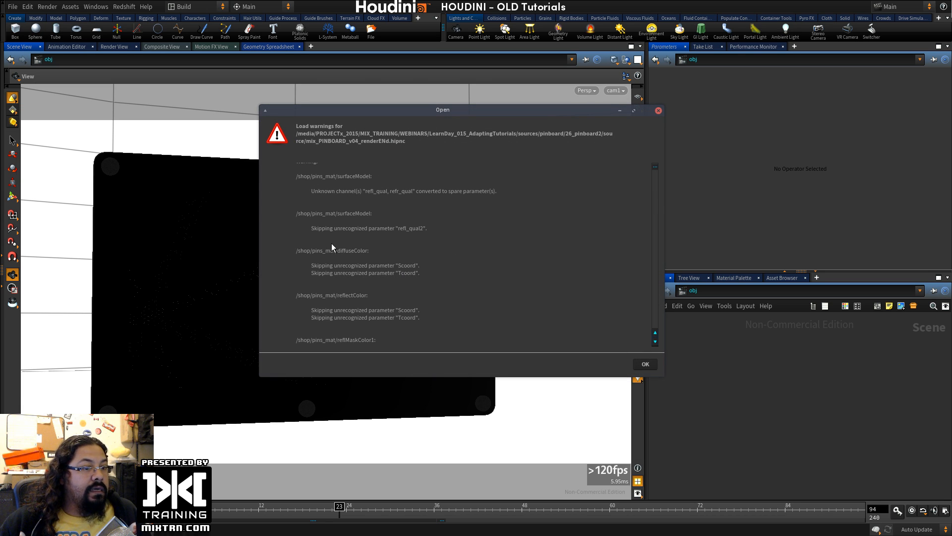
pyautogui.scroll(-3, 332, 246)
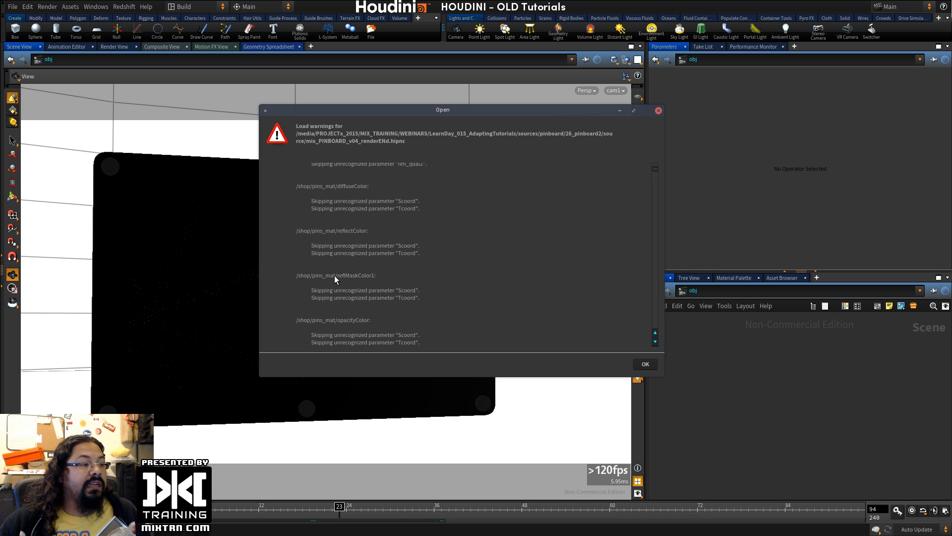
pyautogui.scroll(-8, 335, 275)
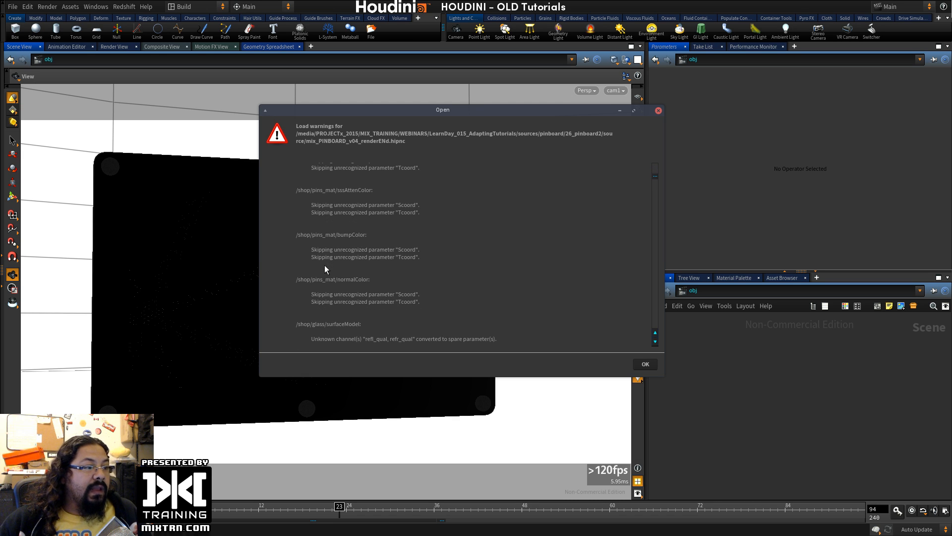
pyautogui.scroll(-4, 347, 248)
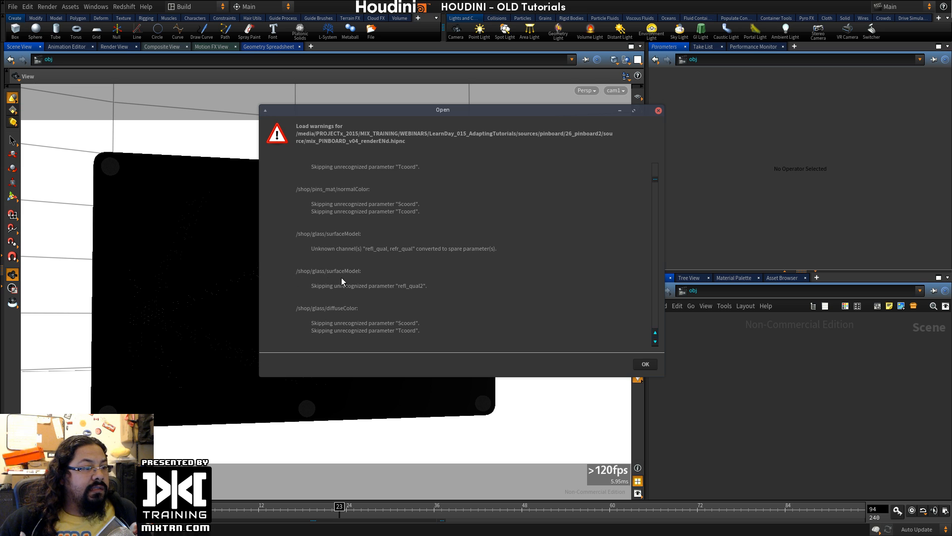
pyautogui.scroll(-8, 341, 281)
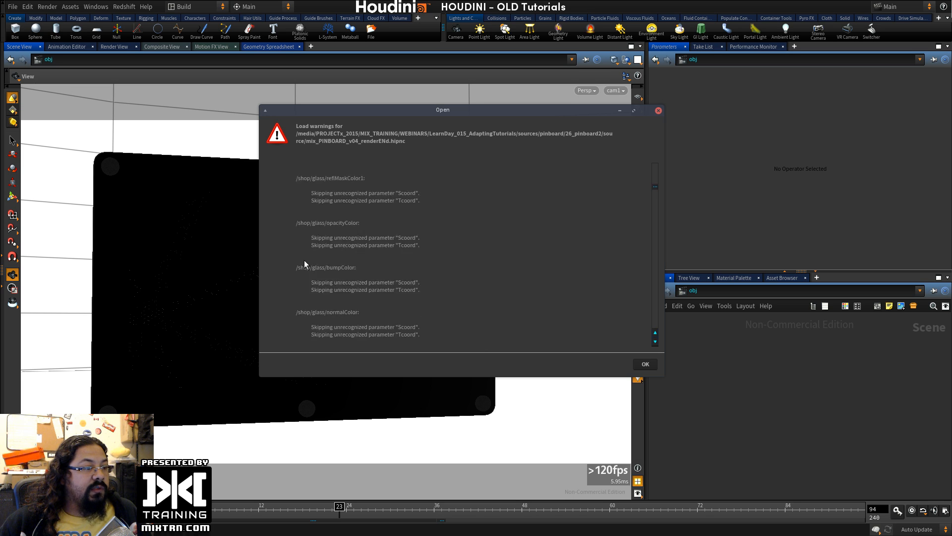
pyautogui.scroll(-8, 303, 266)
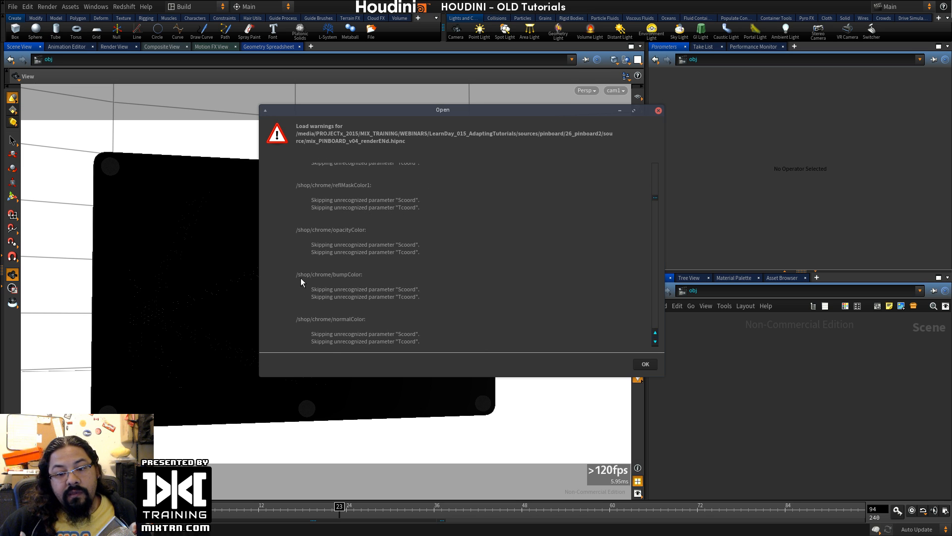
pyautogui.scroll(-2, 301, 281)
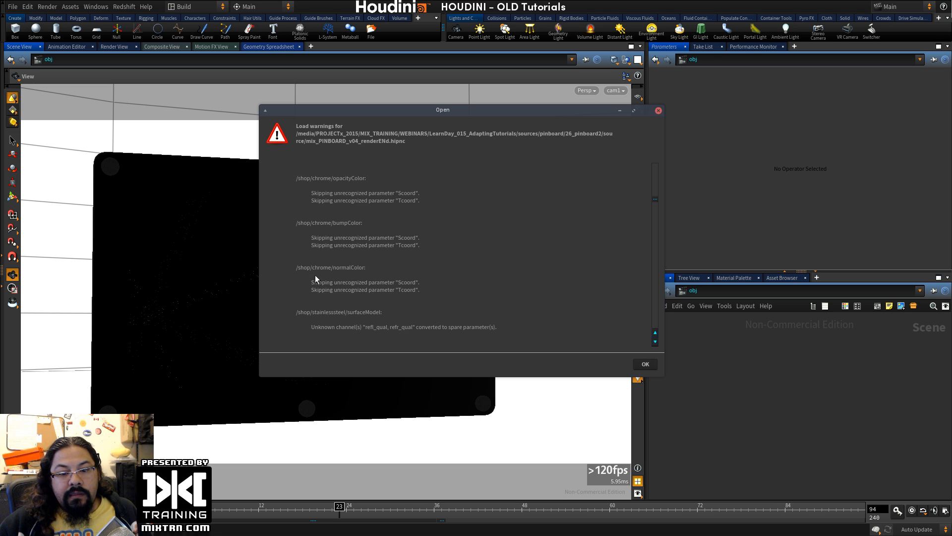
pyautogui.scroll(-5, 347, 243)
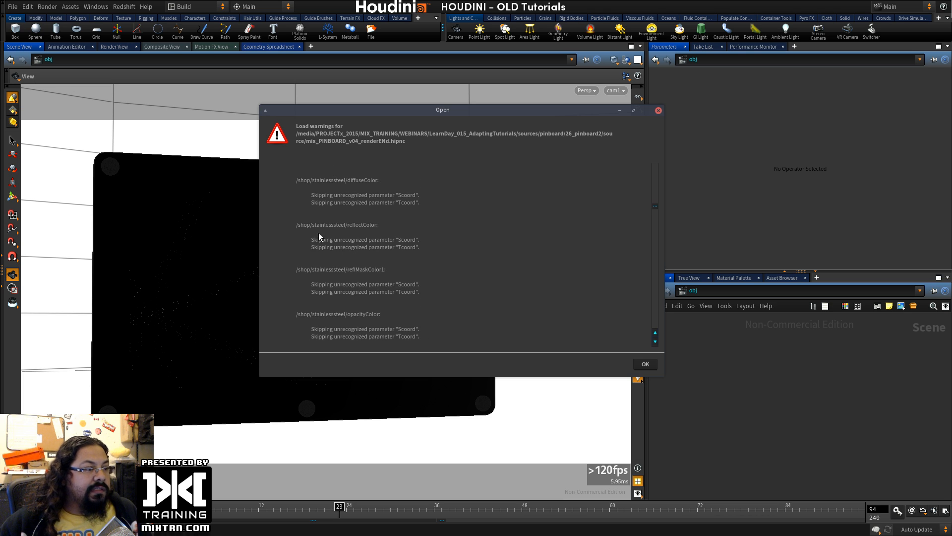
pyautogui.scroll(-6, 308, 291)
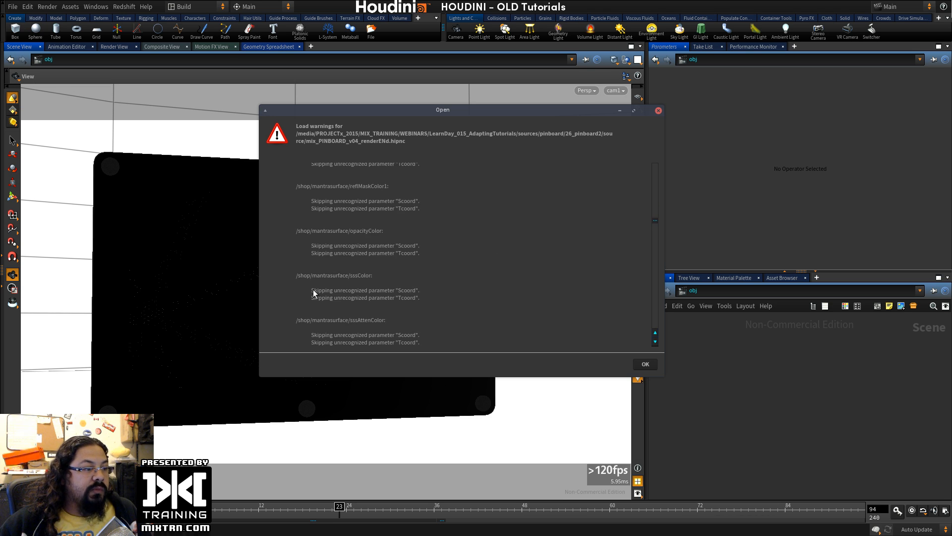
pyautogui.scroll(-6, 314, 293)
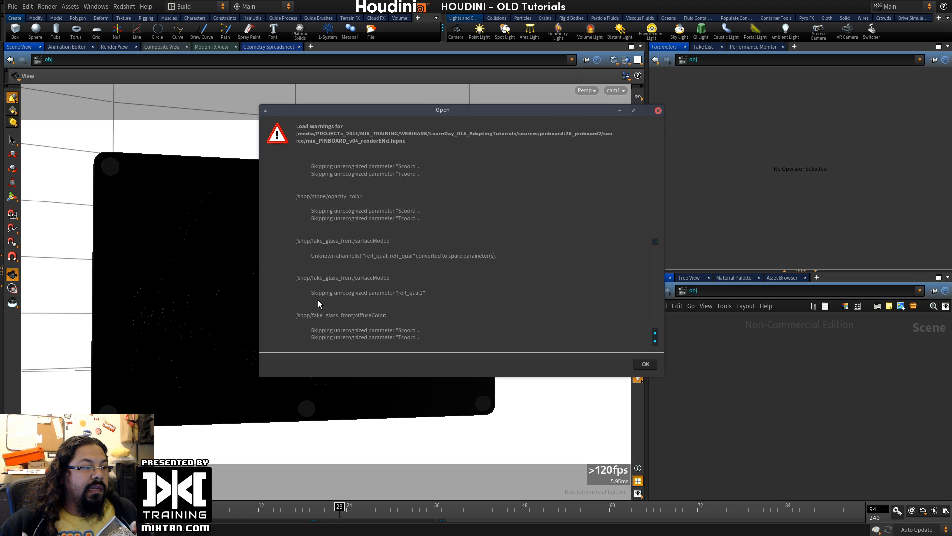
pyautogui.scroll(-6, 320, 305)
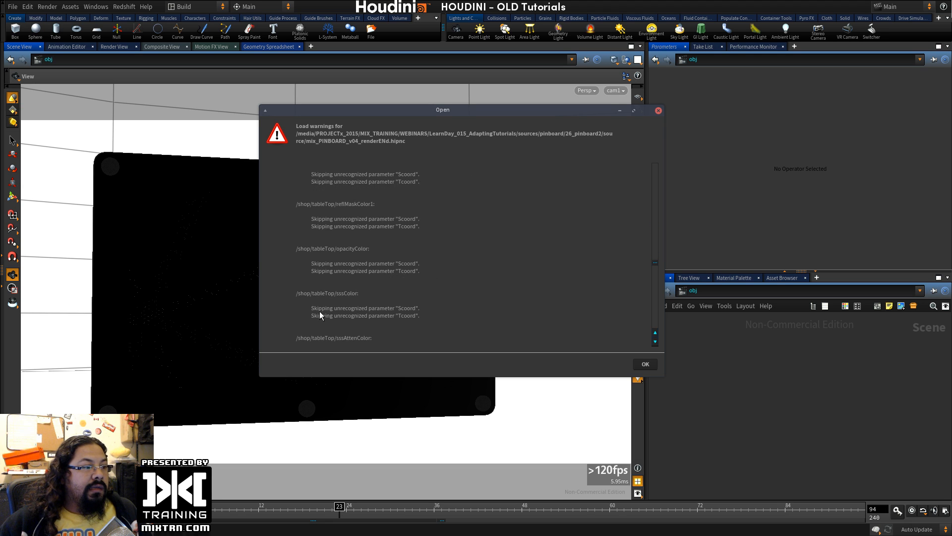
pyautogui.scroll(-6, 319, 314)
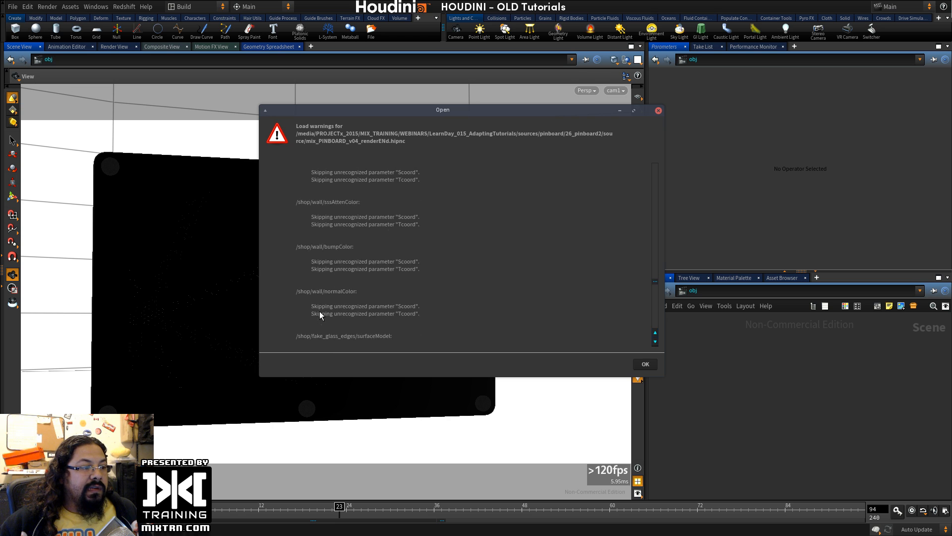
pyautogui.scroll(-6, 319, 311)
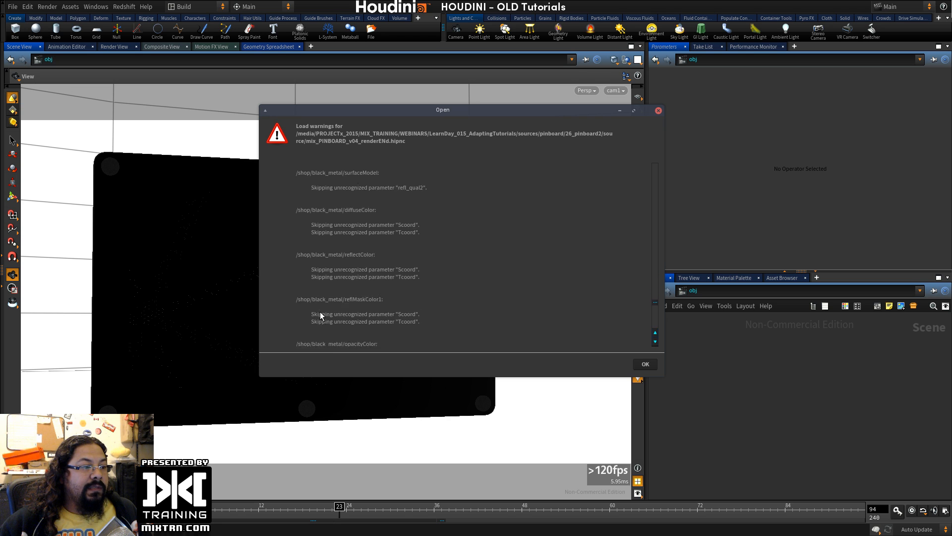
pyautogui.scroll(-6, 320, 315)
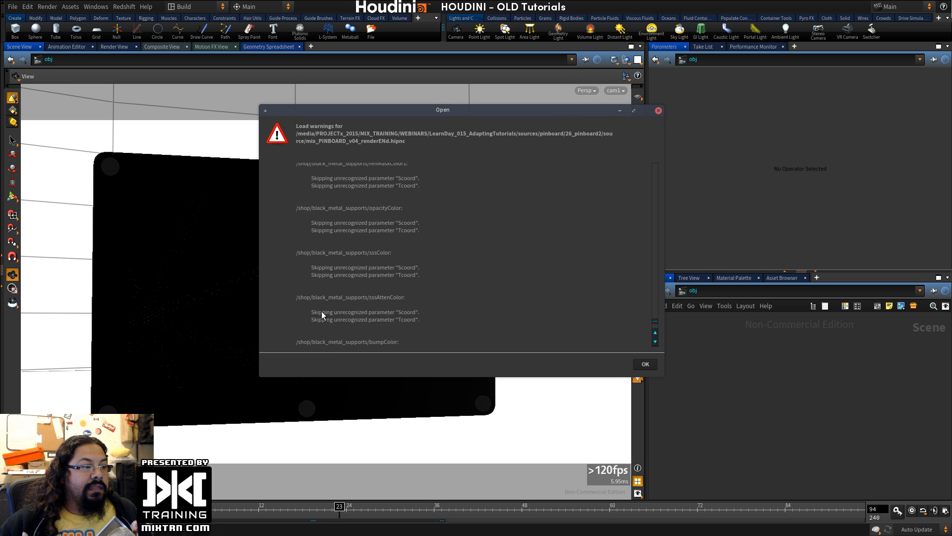
pyautogui.scroll(-1, 322, 315)
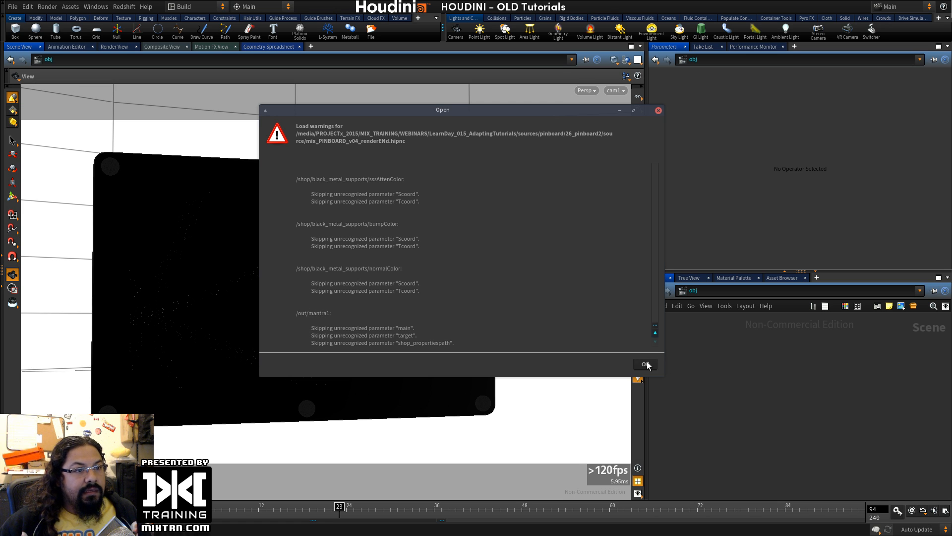
pyautogui.click(659, 111)
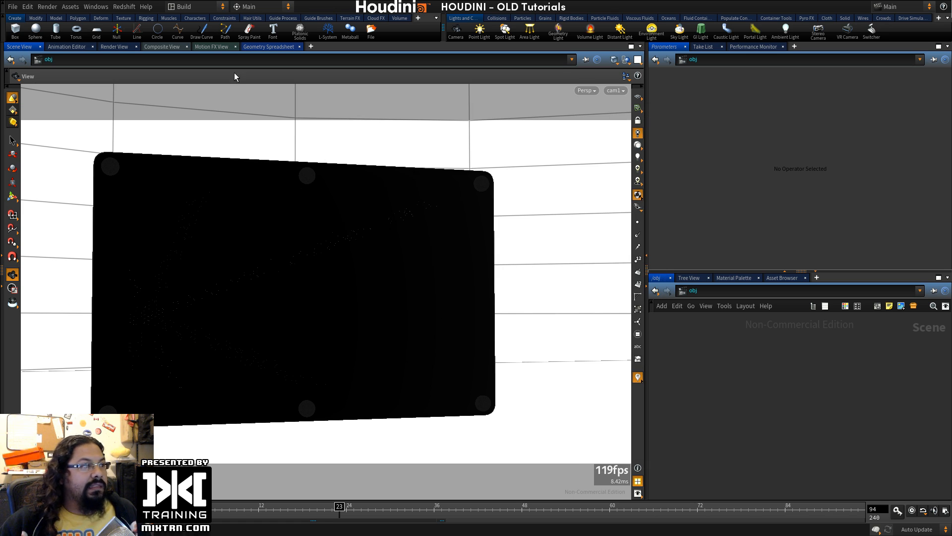
# Step: Change the desktop layout to varomix_01 and view the whole pinboard model at an angle in the viewport
pyautogui.click(97, 6)
pyautogui.click(193, 6)
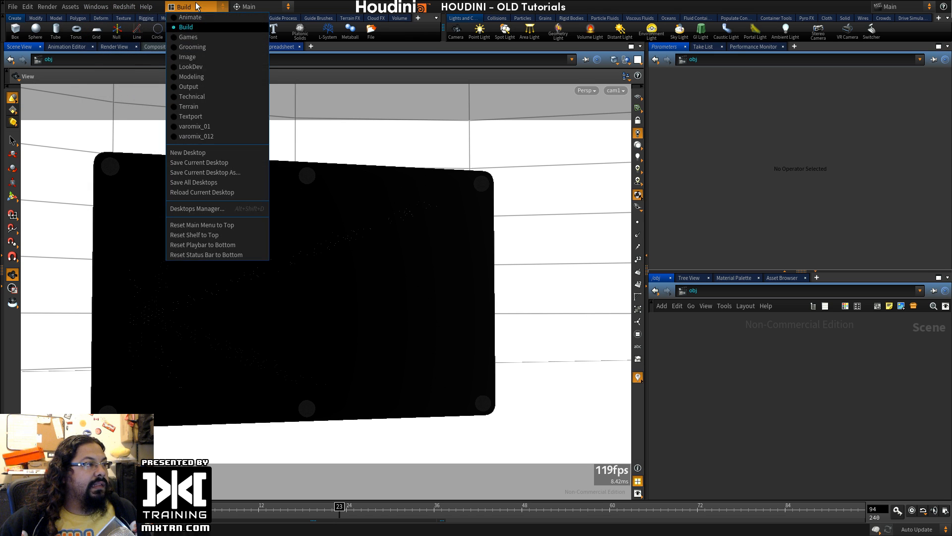
pyautogui.click(195, 126)
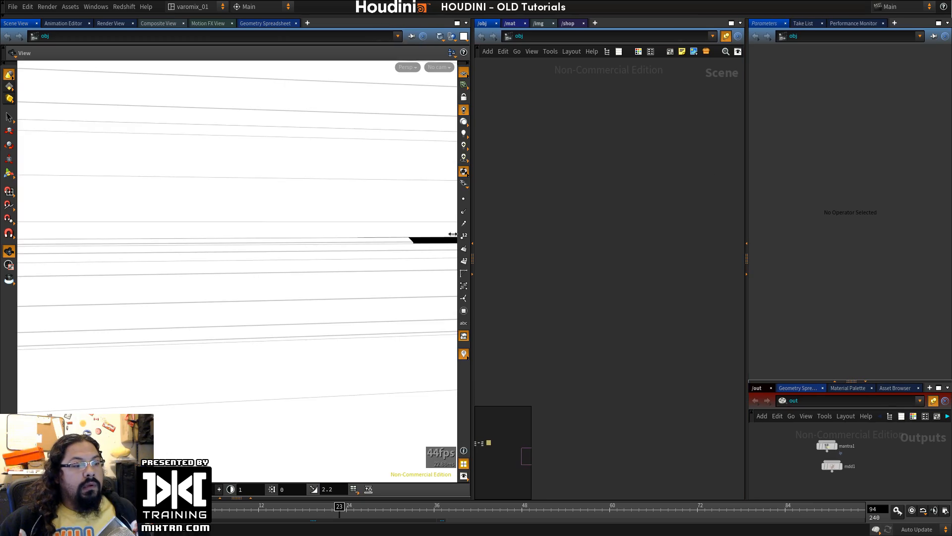
pyautogui.hotkey('space', 'h')
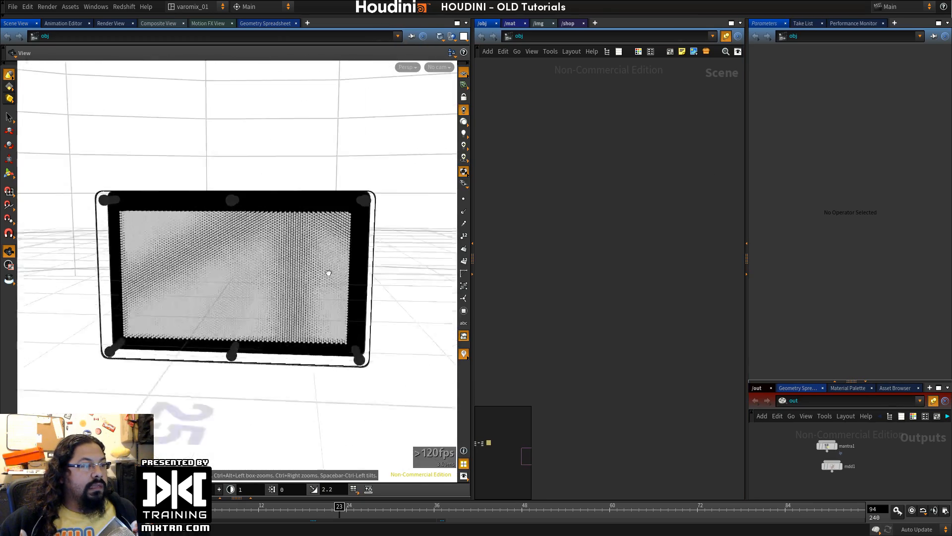
pyautogui.moveTo(328, 273)
pyautogui.mouseDown()
pyautogui.moveTo(215, 279)
pyautogui.moveTo(265, 310)
pyautogui.moveTo(304, 308)
pyautogui.moveTo(329, 292)
pyautogui.mouseUp()
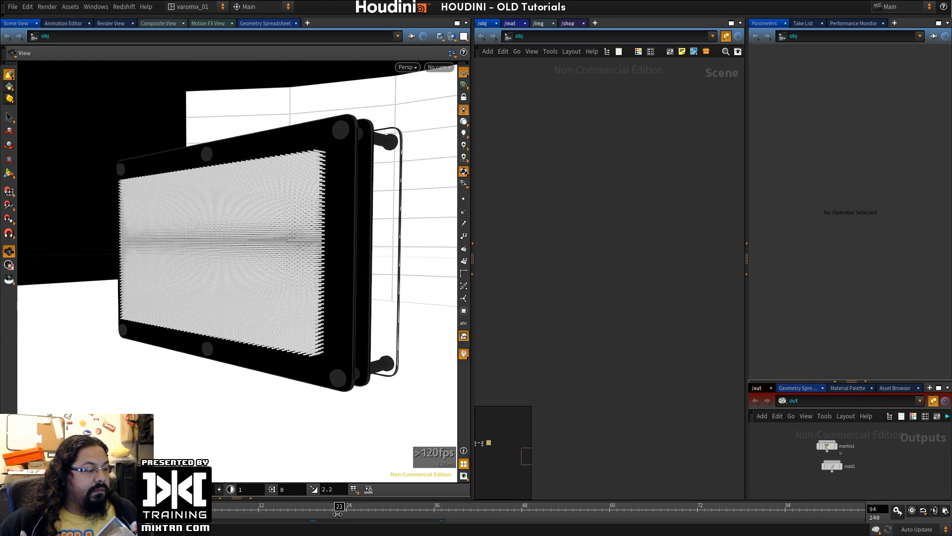
# Step: Scrub the animation to frame 58 and view the pinboard model from a higher angle
pyautogui.moveTo(337, 514); pyautogui.dragTo(597, 507)
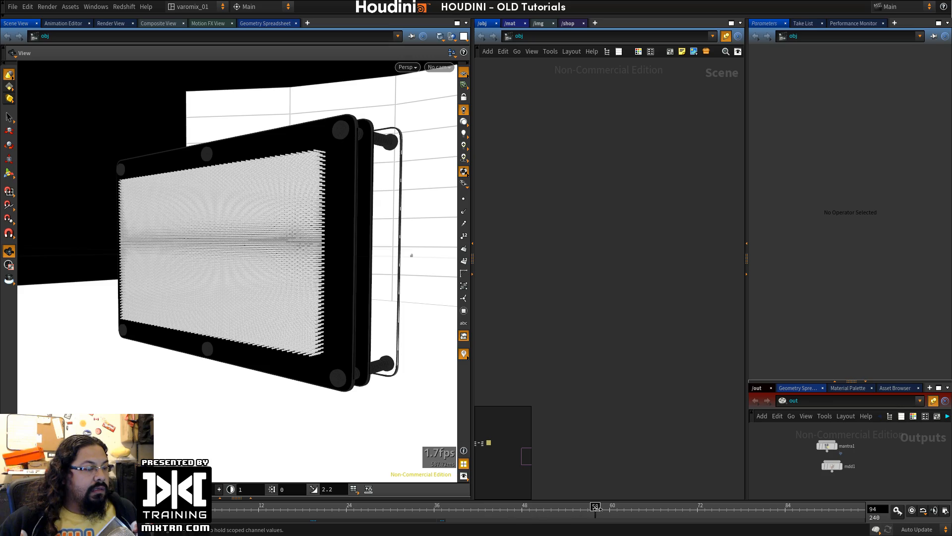
pyautogui.moveTo(314, 304); pyautogui.dragTo(606, 378)
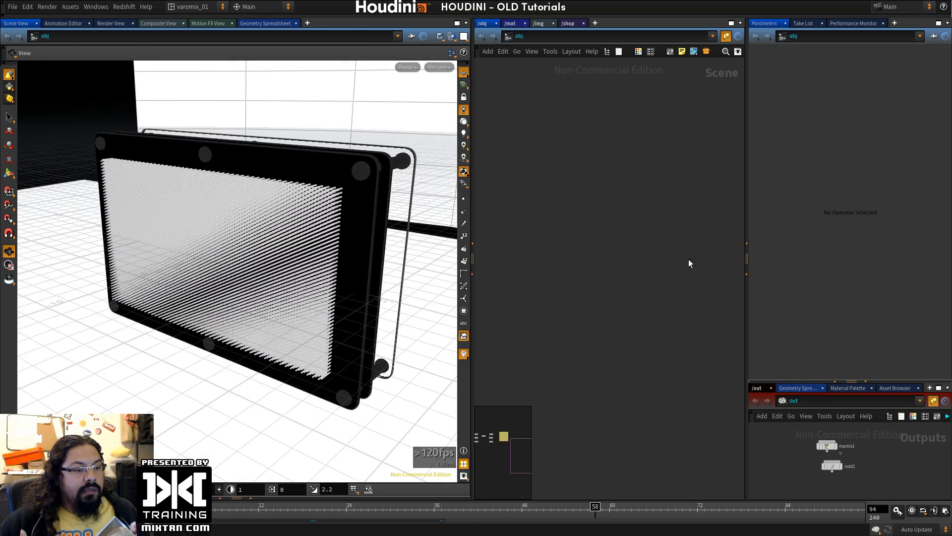
# Step: Locate the pinBoard geometry object among the scene objects and open its network
pyautogui.moveTo(690, 263); pyautogui.dragTo(942, 367, button='middle')
pyautogui.moveTo(612, 236); pyautogui.dragTo(774, 310, button='middle')
pyautogui.moveTo(661, 347); pyautogui.dragTo(640, 318, button='middle')
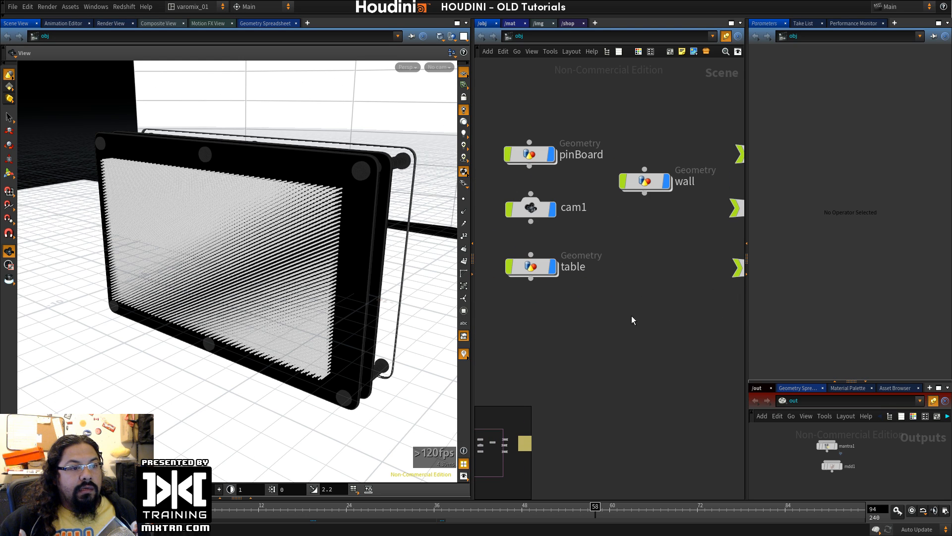
pyautogui.doubleClick(523, 163)
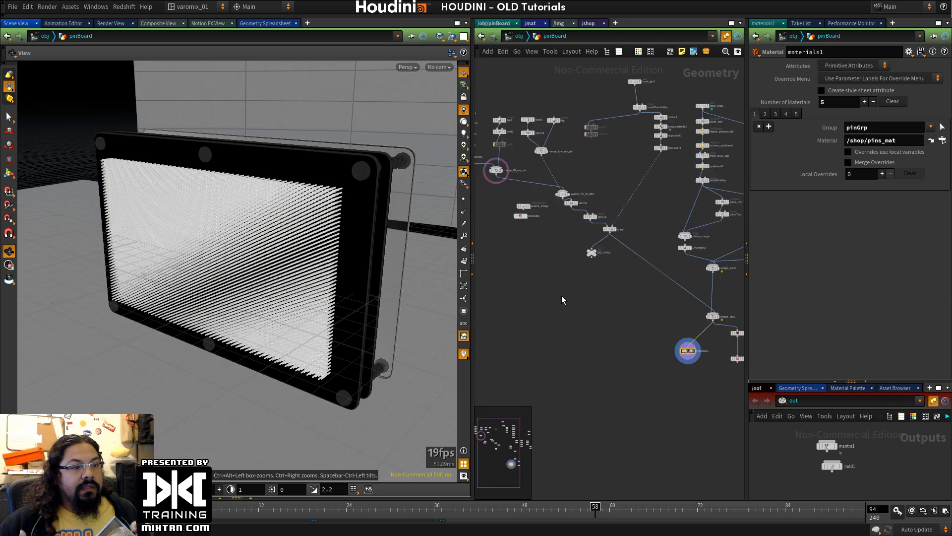
# Step: Look over the pinBoard node network, from the pin modelling branches through the plates, glass and supports to the merged materials
pyautogui.moveTo(562, 300); pyautogui.dragTo(646, 347, button='middle')
pyautogui.scroll(4, 646, 347)
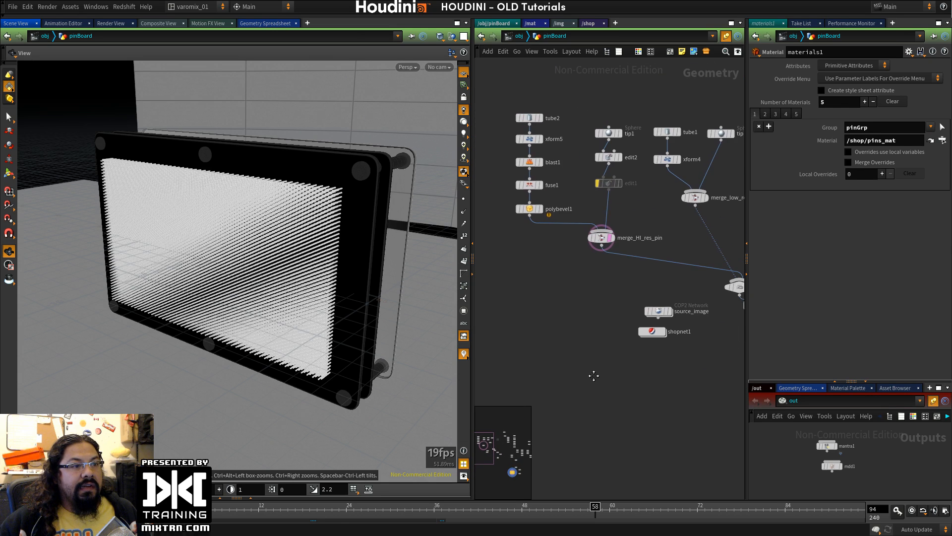
pyautogui.moveTo(594, 376); pyautogui.dragTo(640, 353, button='middle')
pyautogui.scroll(-5, 550, 255)
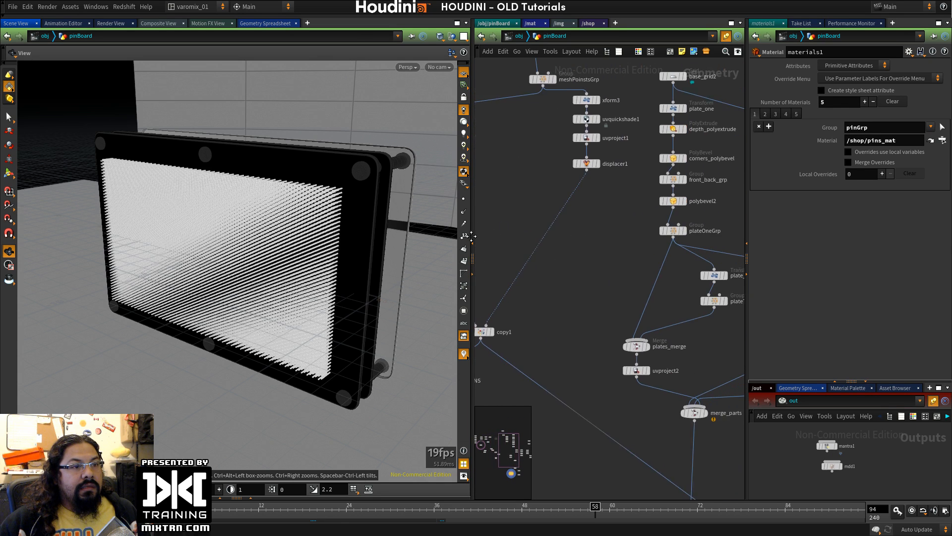
pyautogui.moveTo(550, 255); pyautogui.dragTo(614, 270, button='middle')
pyautogui.scroll(2, 557, 323)
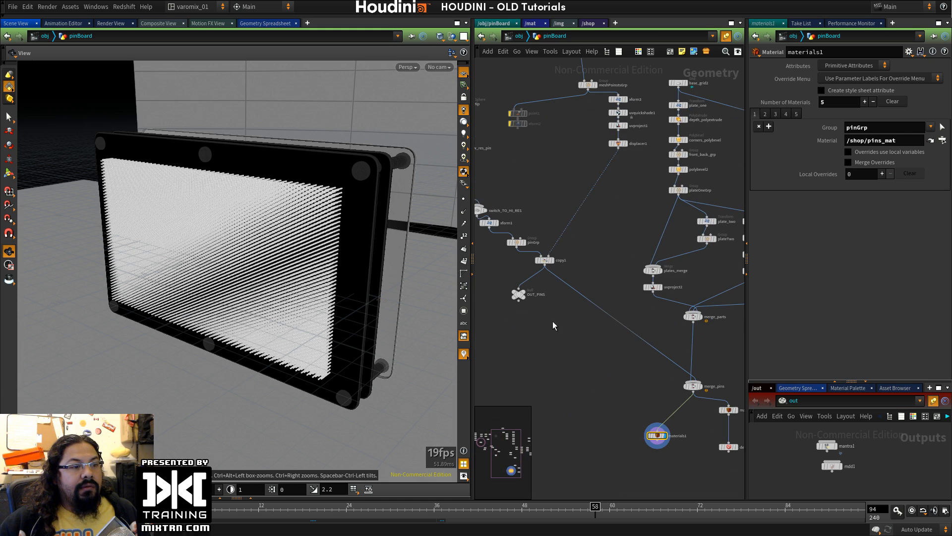
pyautogui.moveTo(641, 389); pyautogui.dragTo(523, 323, button='middle')
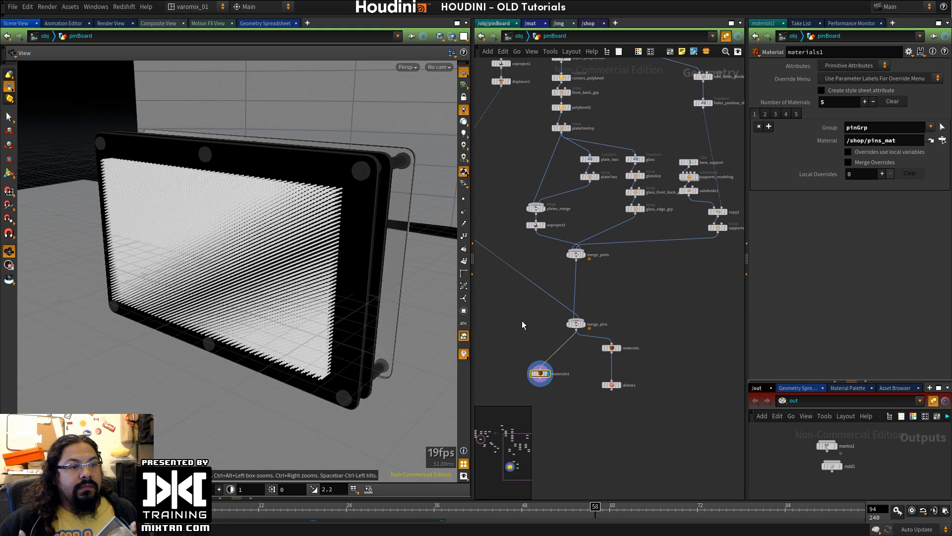
pyautogui.scroll(4, 523, 323)
pyautogui.scroll(-2, 612, 342)
pyautogui.scroll(-3, 601, 329)
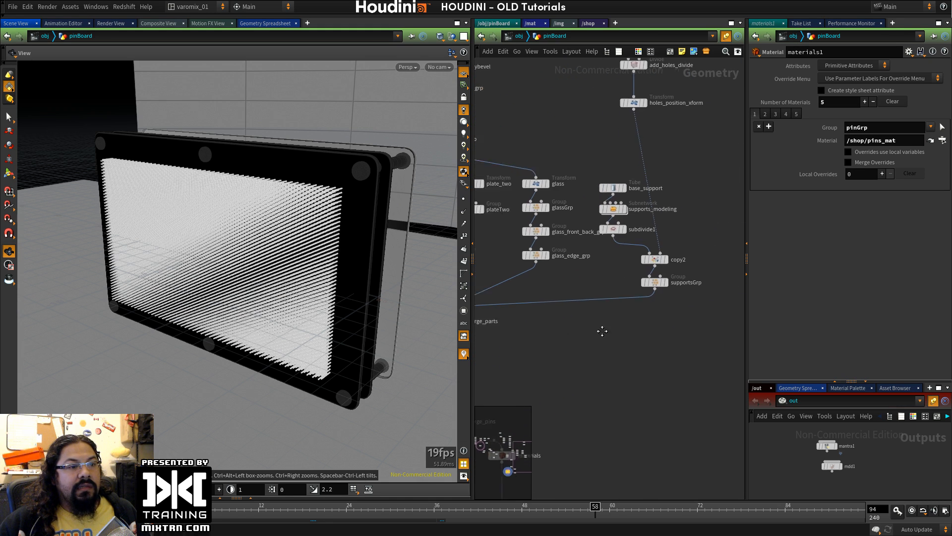
pyautogui.scroll(3, 638, 331)
pyautogui.moveTo(559, 335); pyautogui.dragTo(788, 306, button='middle')
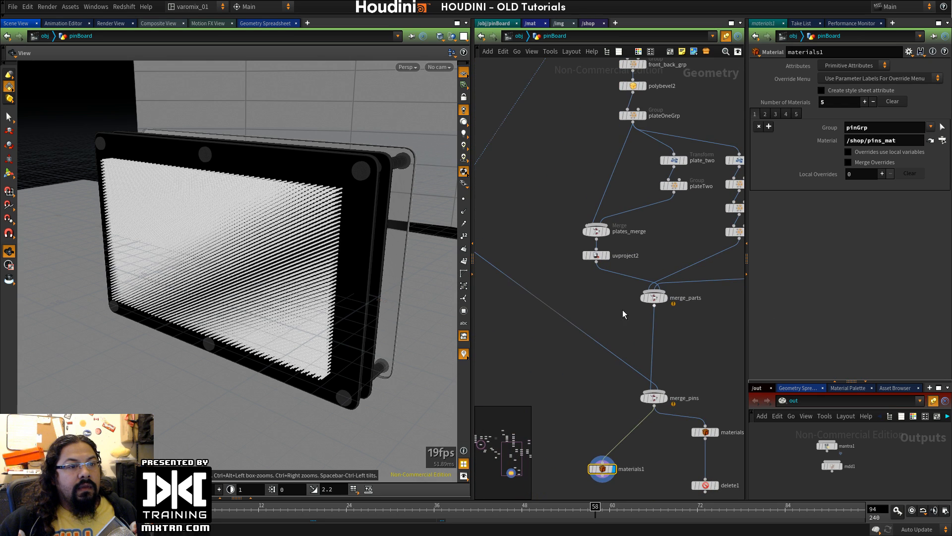
pyautogui.moveTo(588, 292); pyautogui.dragTo(817, 319, button='middle')
pyautogui.moveTo(529, 279); pyautogui.dragTo(698, 387, button='middle')
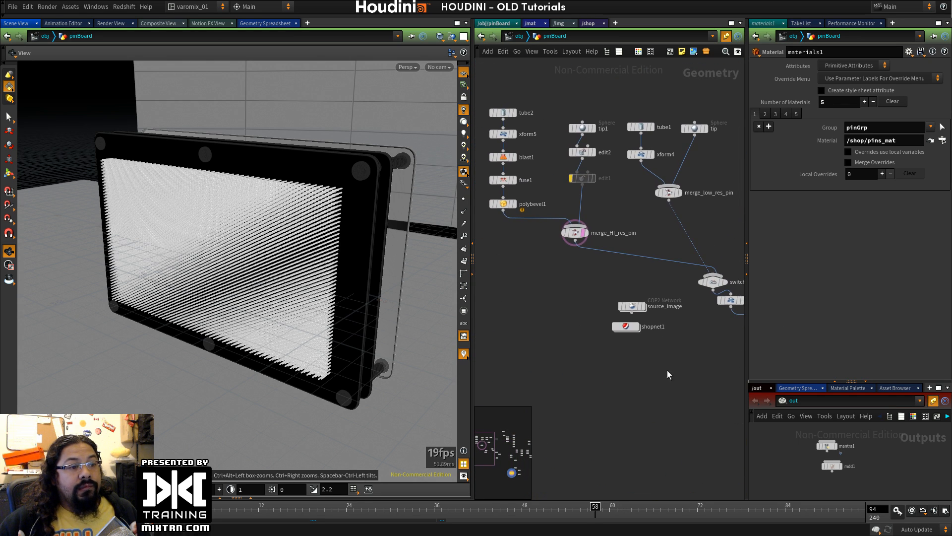
pyautogui.moveTo(567, 327); pyautogui.dragTo(500, 284, button='middle')
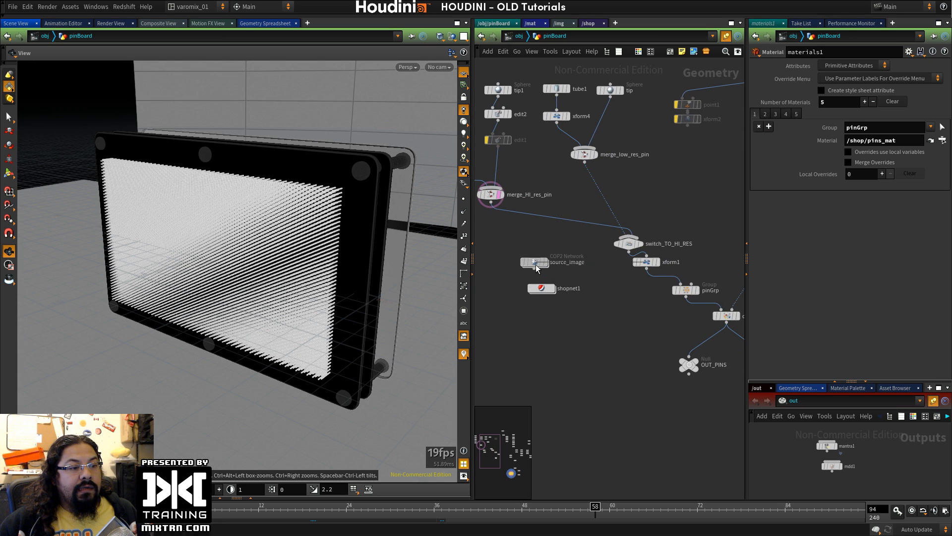
# Step: Open the source_image compositing network, inspect color1, space font1 farther above blur1, and return to the pinBoard network
pyautogui.doubleClick(536, 264)
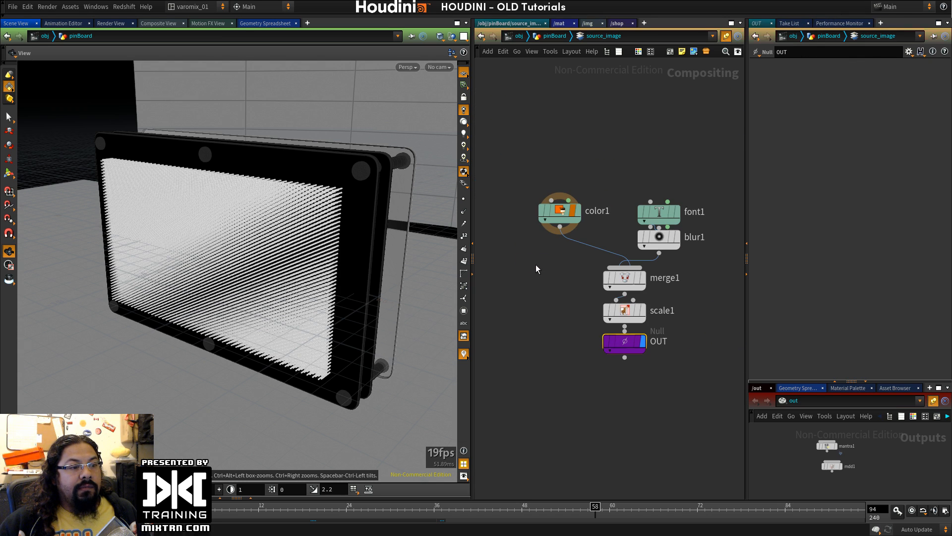
pyautogui.click(559, 212)
pyautogui.moveTo(663, 212); pyautogui.dragTo(663, 187)
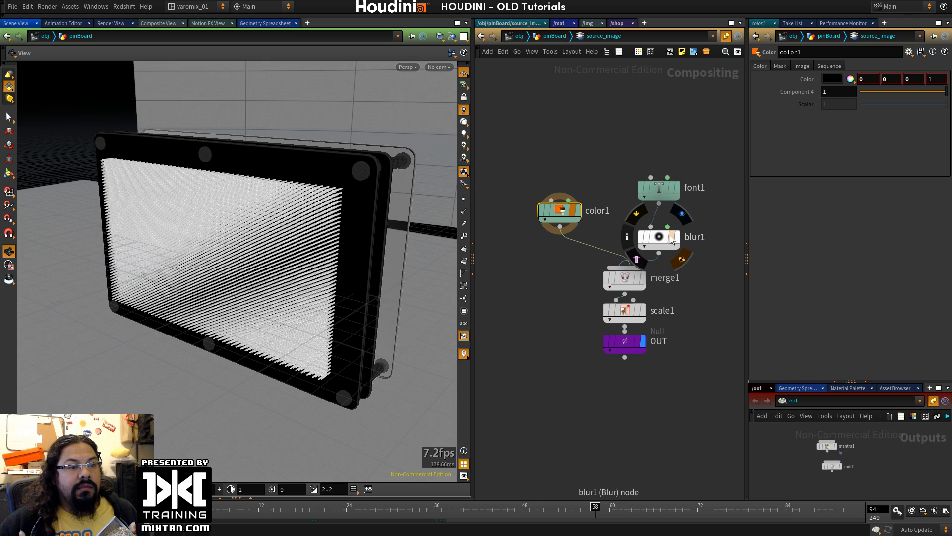
pyautogui.click(572, 303)
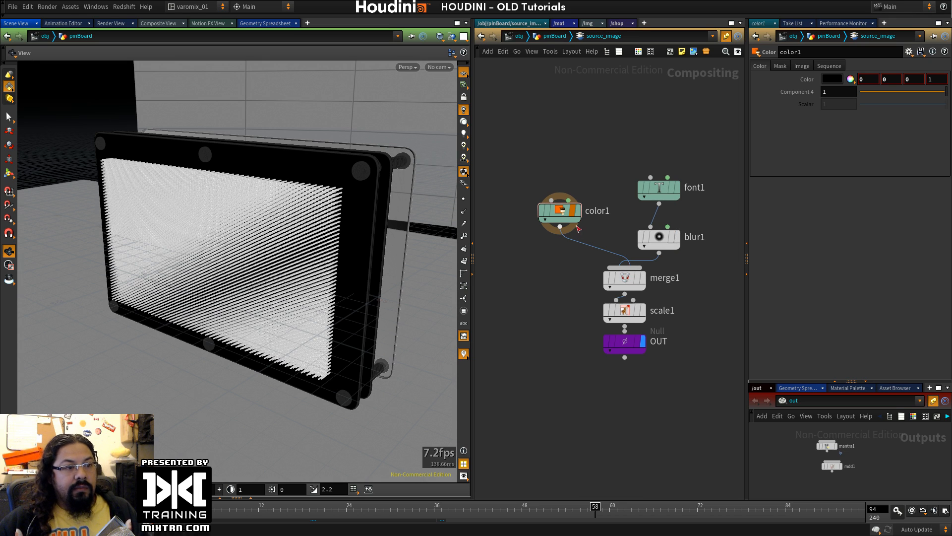
pyautogui.press('u')
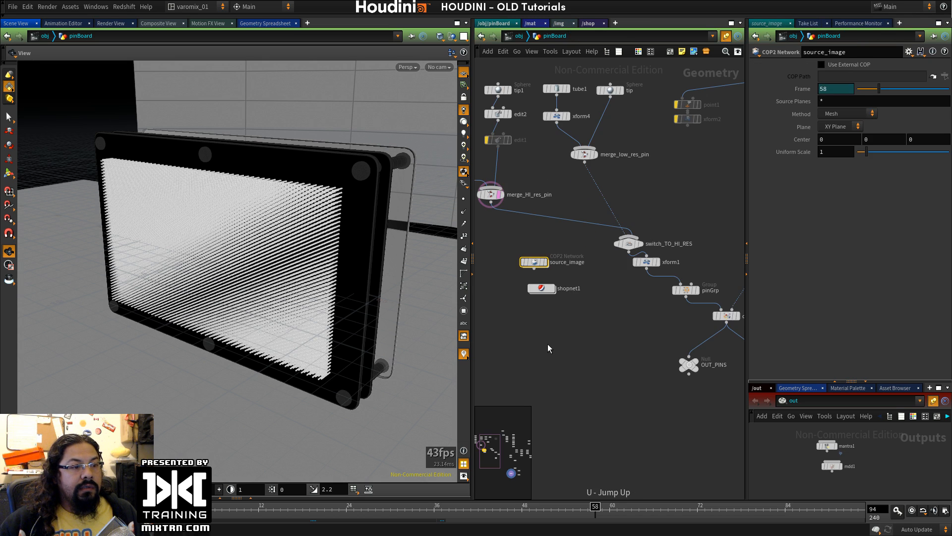
# Step: Check the contents of the shopnet1 shader network and return to the pinBoard network
pyautogui.doubleClick(542, 290)
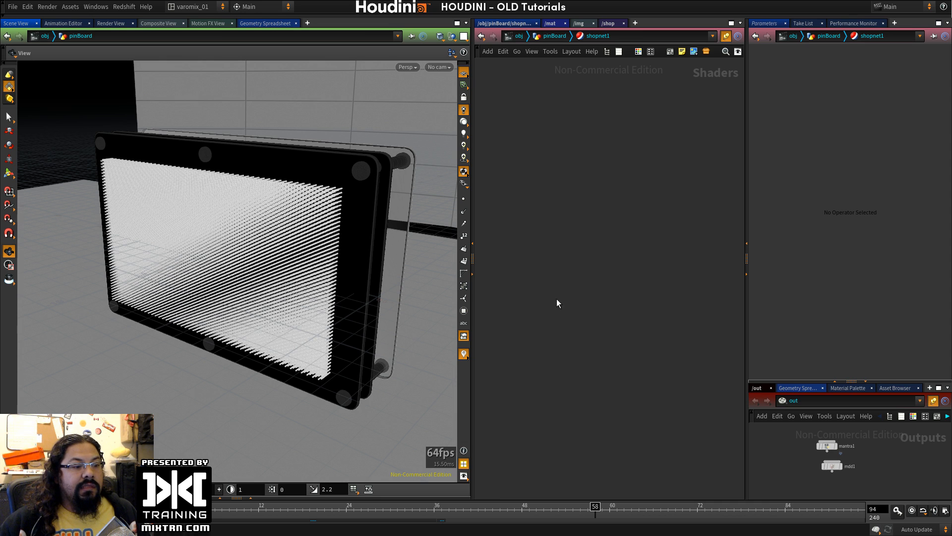
pyautogui.press('l')
pyautogui.press('u')
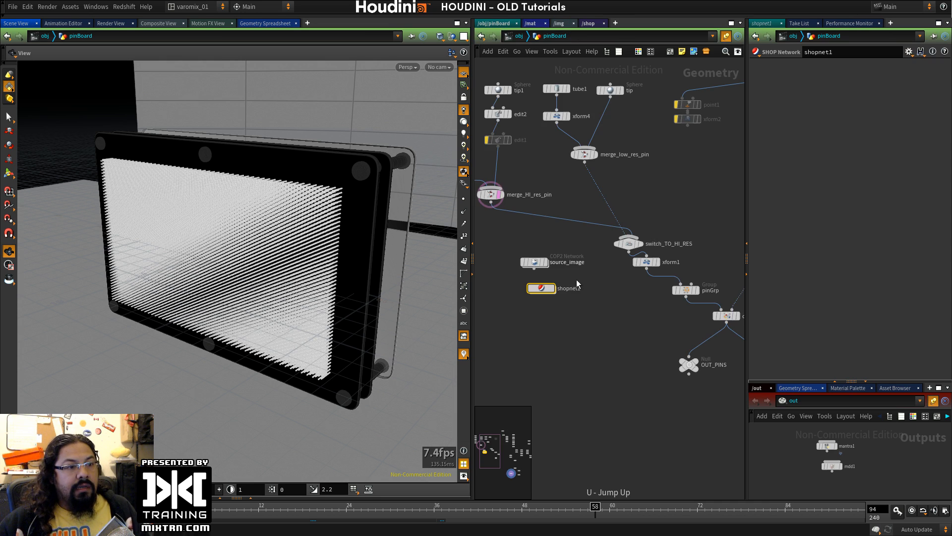
# Step: Select the displacer1 node and widen its parameters so the full Color Map path can be read
pyautogui.moveTo(634, 163); pyautogui.dragTo(495, 298, button='middle')
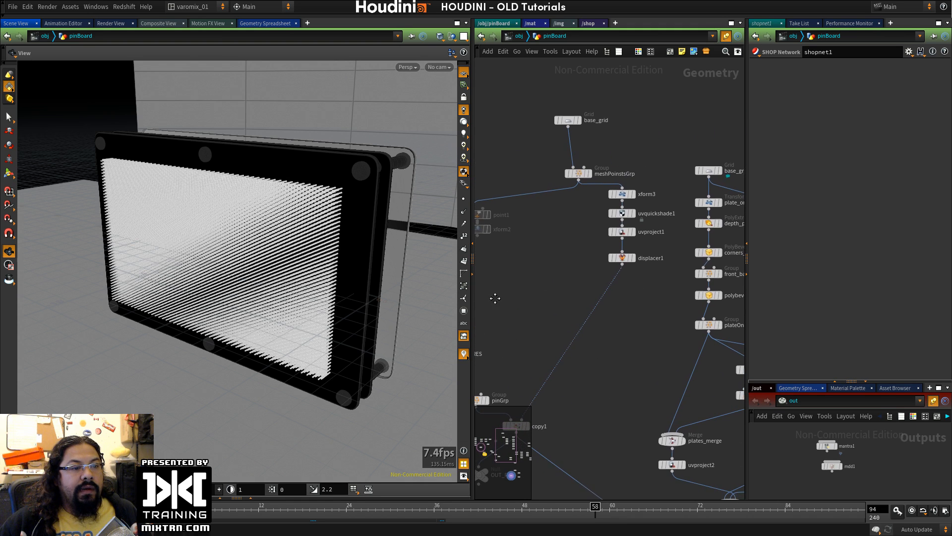
pyautogui.click(622, 257)
pyautogui.click(831, 132)
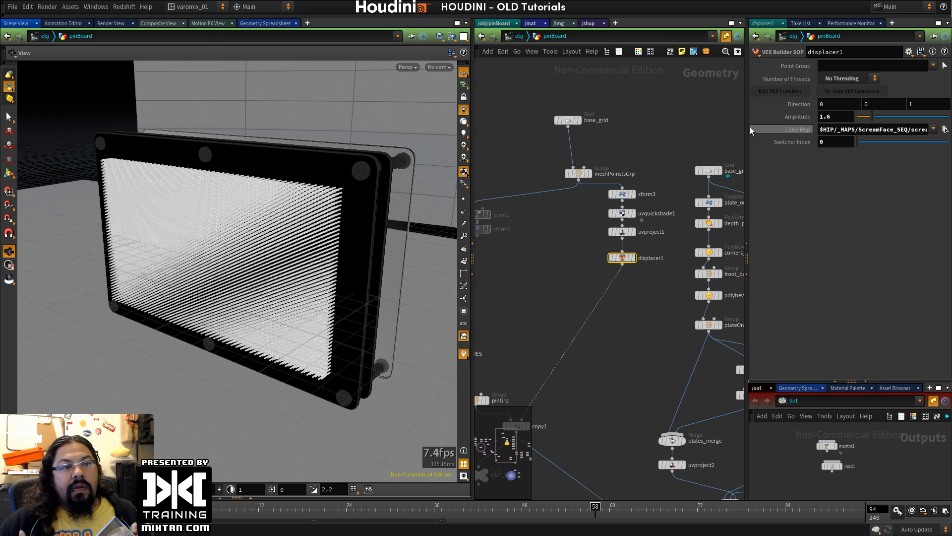
pyautogui.moveTo(746, 128); pyautogui.dragTo(655, 126)
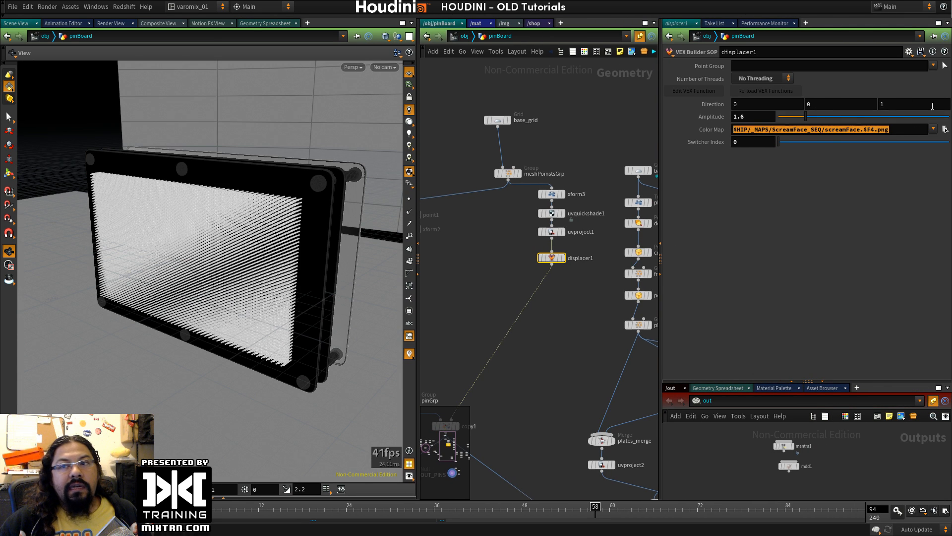
# Step: Switch to the Dolphin file manager, open TextureMaps/ScreamFace_seq inside source, and copy the /TextureMaps/ScreamFace_seq/ part of its path
pyautogui.hotkey('alt', 'Tab')
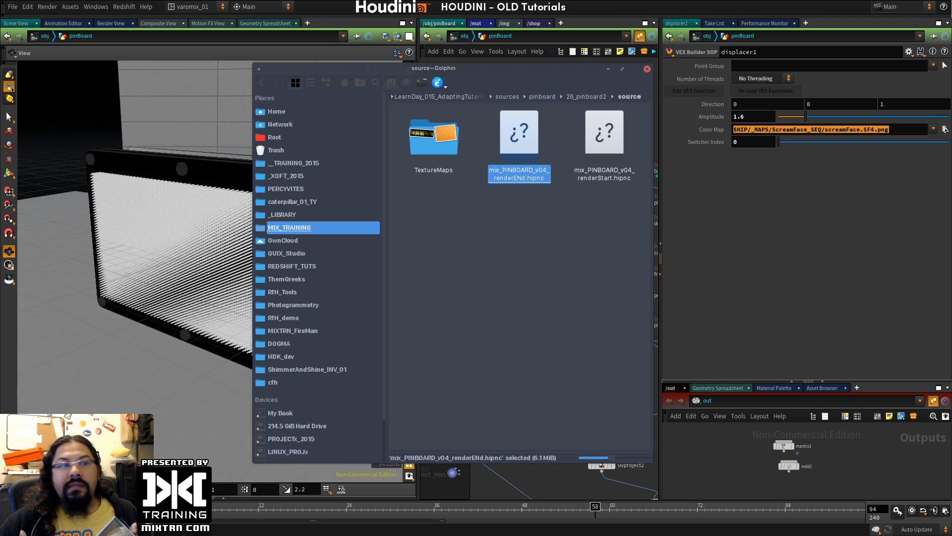
pyautogui.doubleClick(431, 145)
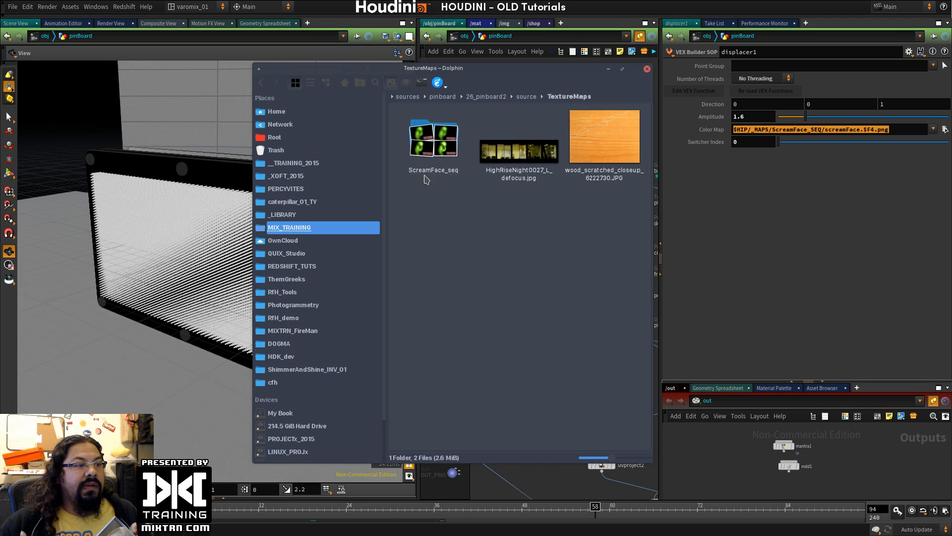
pyautogui.doubleClick(430, 148)
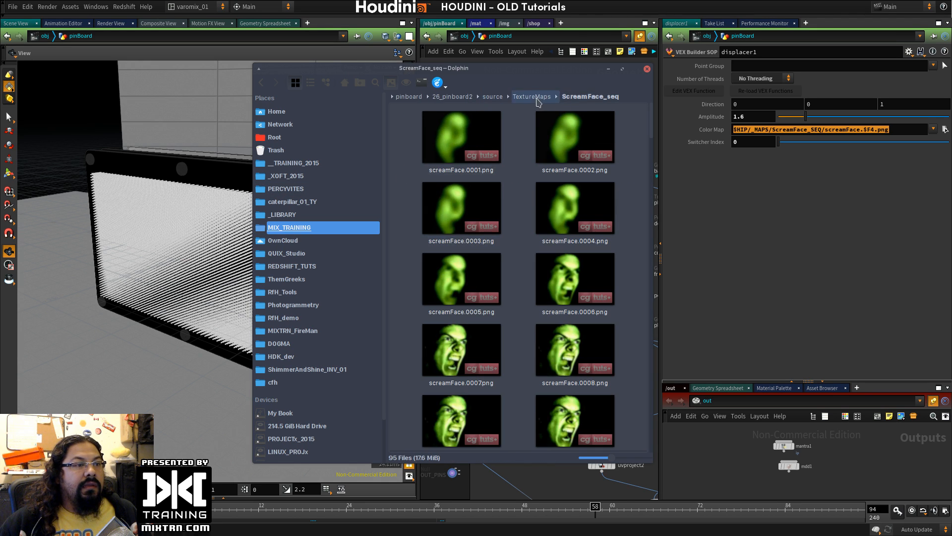
pyautogui.click(533, 97)
pyautogui.click(443, 148)
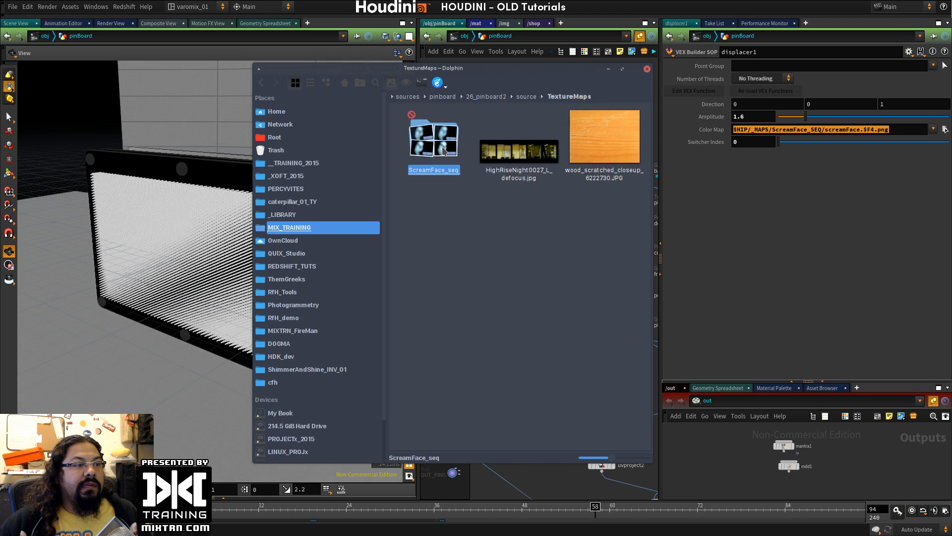
pyautogui.doubleClick(443, 148)
pyautogui.click(635, 99)
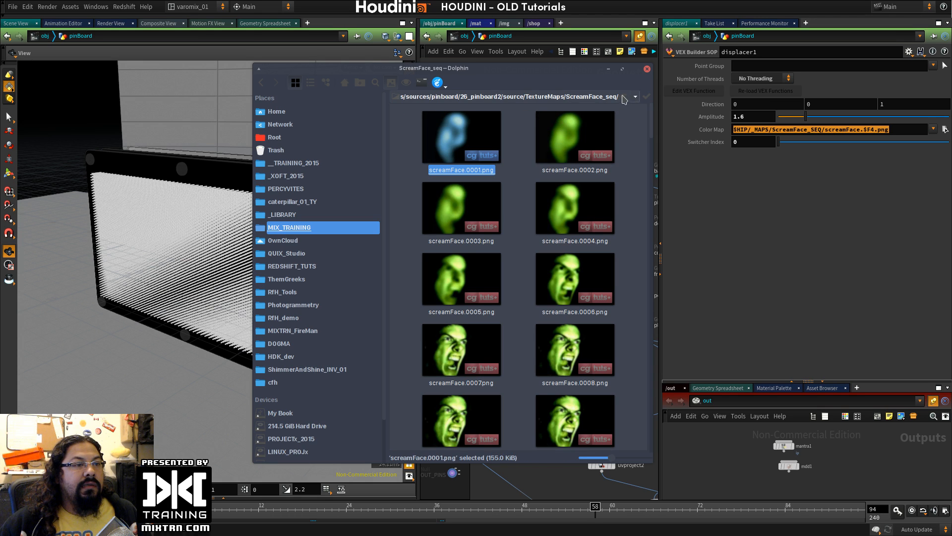
pyautogui.moveTo(616, 96); pyautogui.dragTo(524, 96)
pyautogui.hotkey('ctrl', 'c')
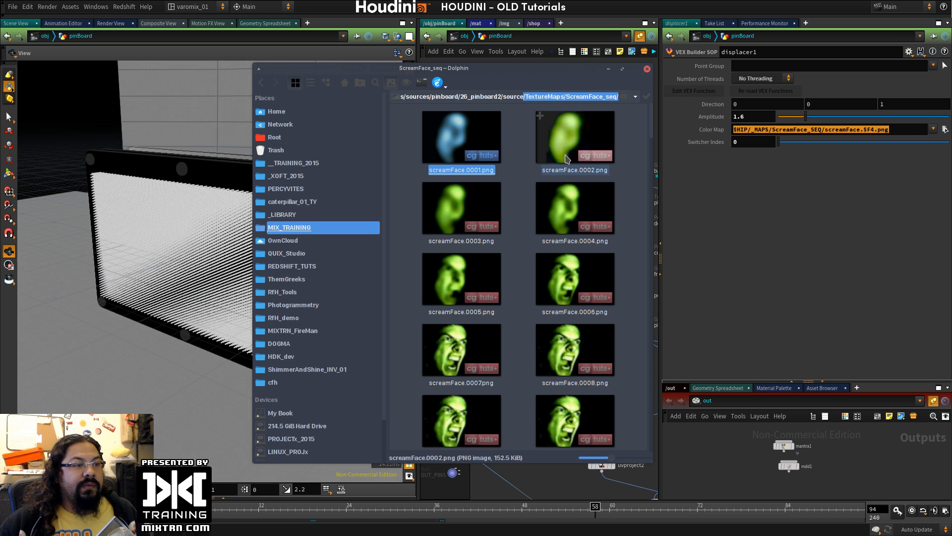
# Step: Back in Houdini, set displacer1's Color Map path to $HIP//TextureMaps/ScreamFace_seq/screamFace.$F4.png
pyautogui.click(799, 130)
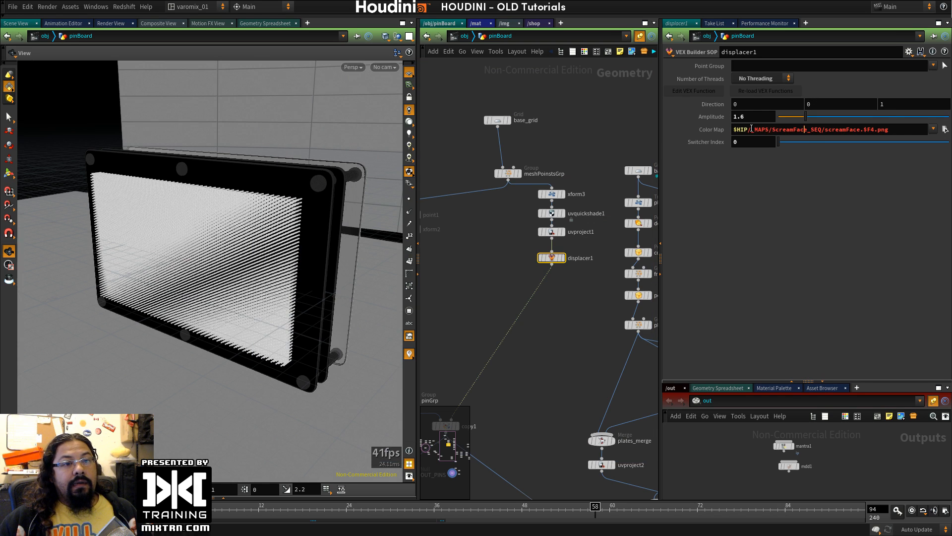
pyautogui.moveTo(751, 129); pyautogui.dragTo(776, 126)
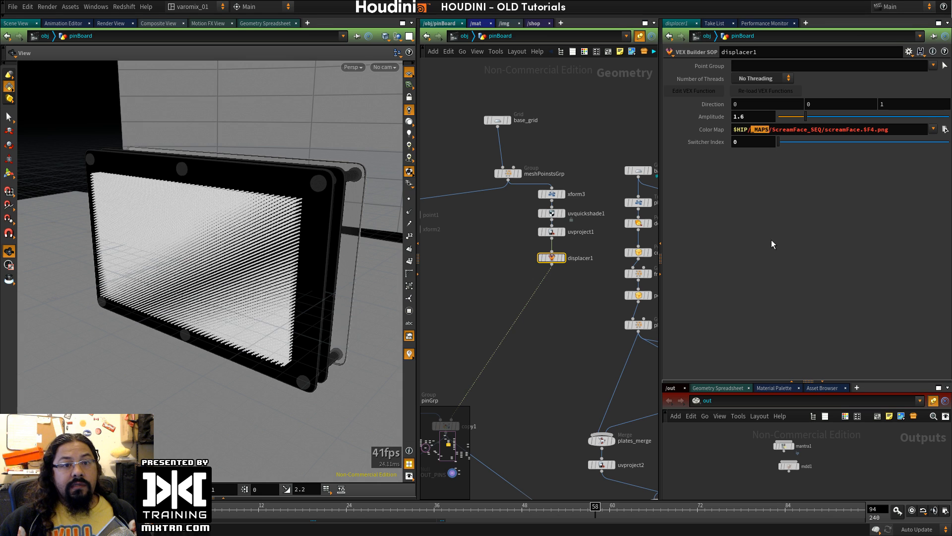
pyautogui.hotkey('ctrl', 'v')
pyautogui.press('Delete')
pyautogui.press('Delete')
pyautogui.press('Delete')
pyautogui.press('Delete')
pyautogui.press('Delete')
pyautogui.press('Delete')
pyautogui.press('Delete')
pyautogui.press('Delete')
pyautogui.press('Delete')
pyautogui.press('Delete')
pyautogui.press('Delete')
pyautogui.press('Delete')
pyautogui.press('Delete')
pyautogui.press('Delete')
pyautogui.press('Delete')
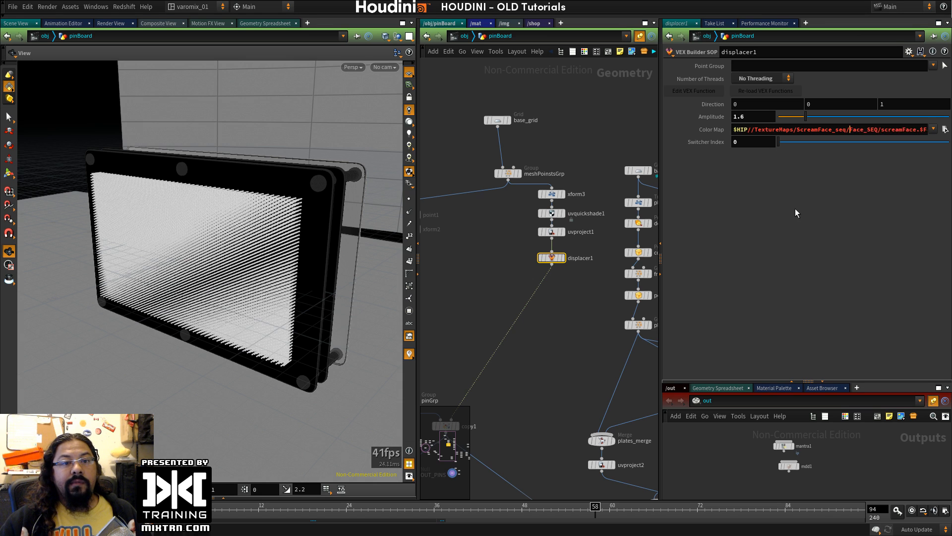
pyautogui.press('Return')
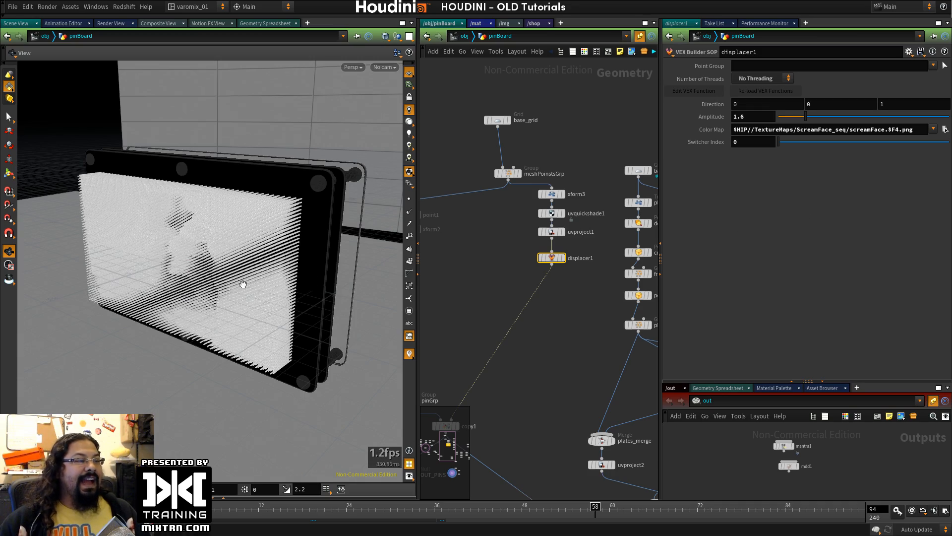
# Step: View the displaced pins close up at an angle, toggle the wireframe over the shaded geometry, and check the available viewport cameras
pyautogui.moveTo(243, 283); pyautogui.dragTo(225, 276)
pyautogui.moveTo(226, 276); pyautogui.dragTo(277, 284, button='right')
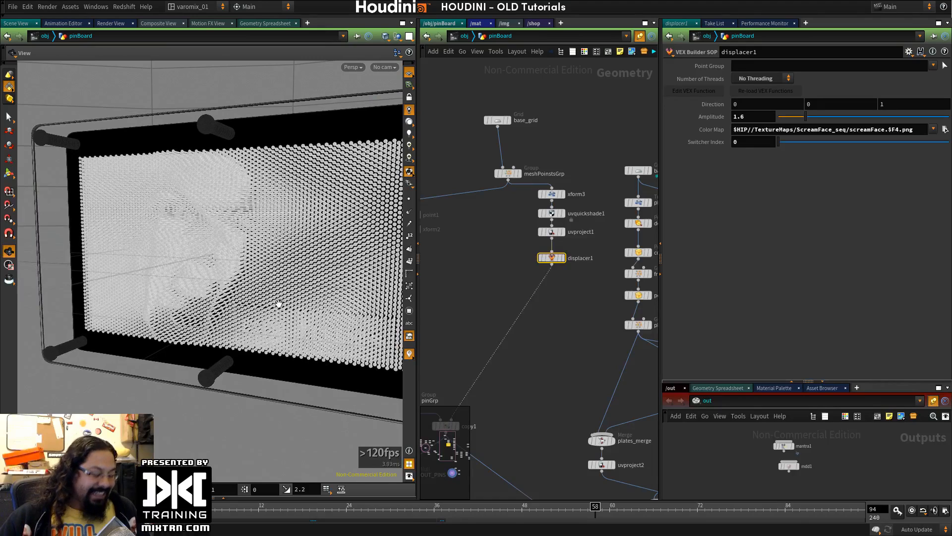
pyautogui.hotkey('shift', 'w')
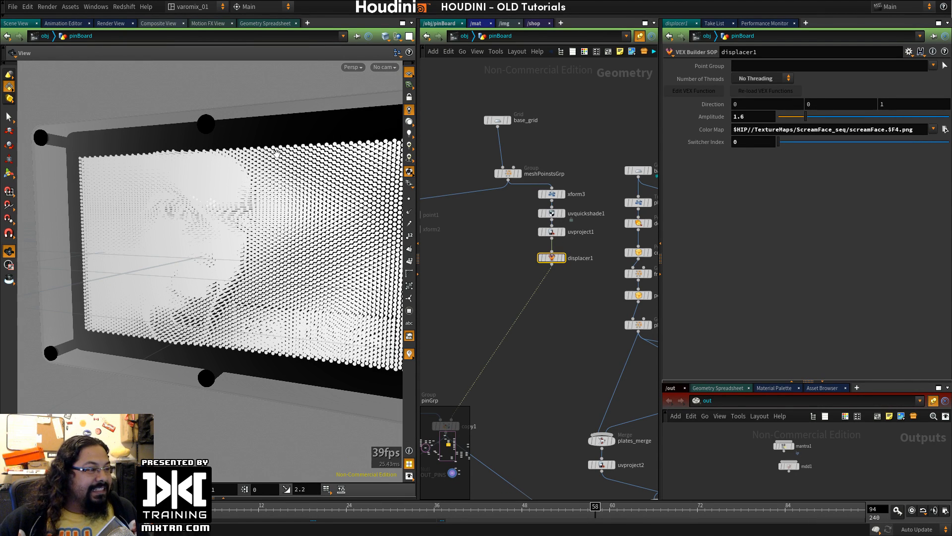
pyautogui.click(384, 67)
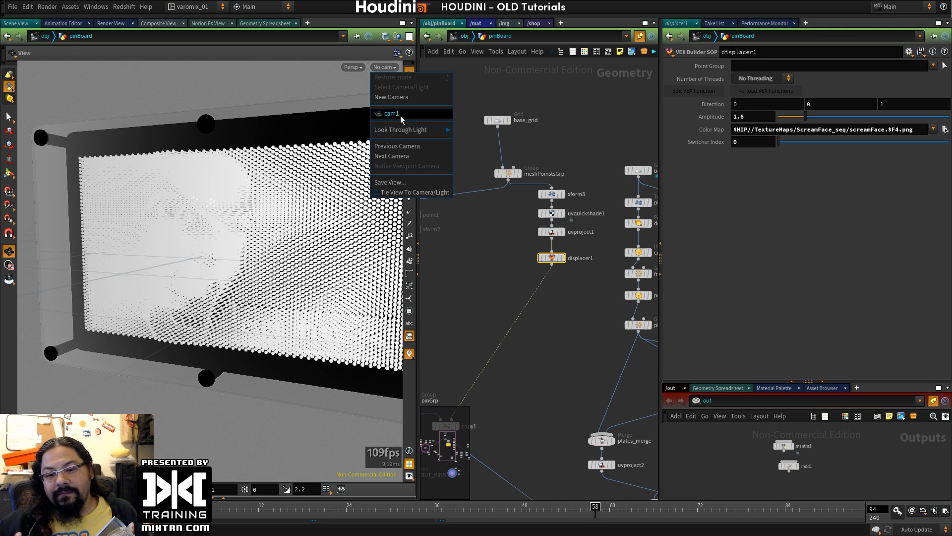
pyautogui.click(578, 297)
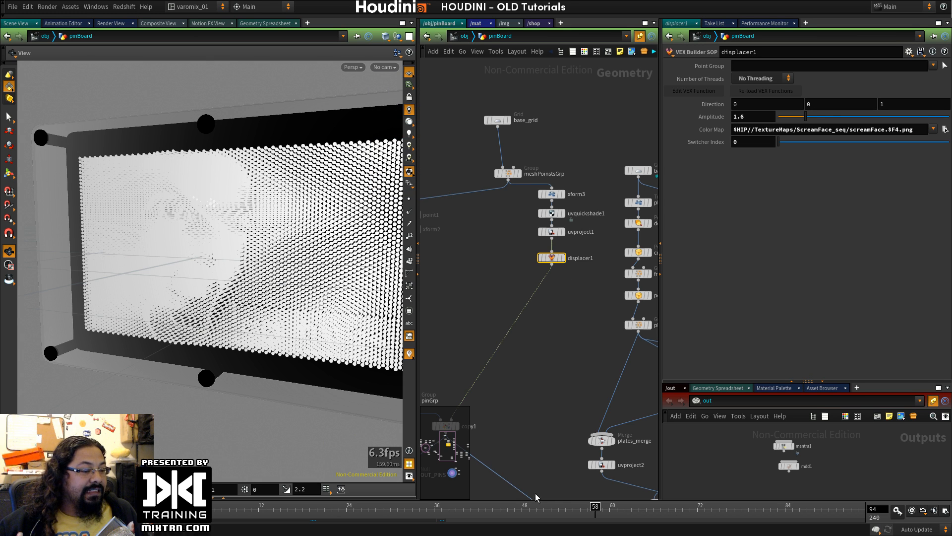
# Step: Go to frame 45, turn off the wireframe overlay, and switch the viewport to high-quality lighting with shadows
pyautogui.moveTo(600, 510); pyautogui.dragTo(501, 501)
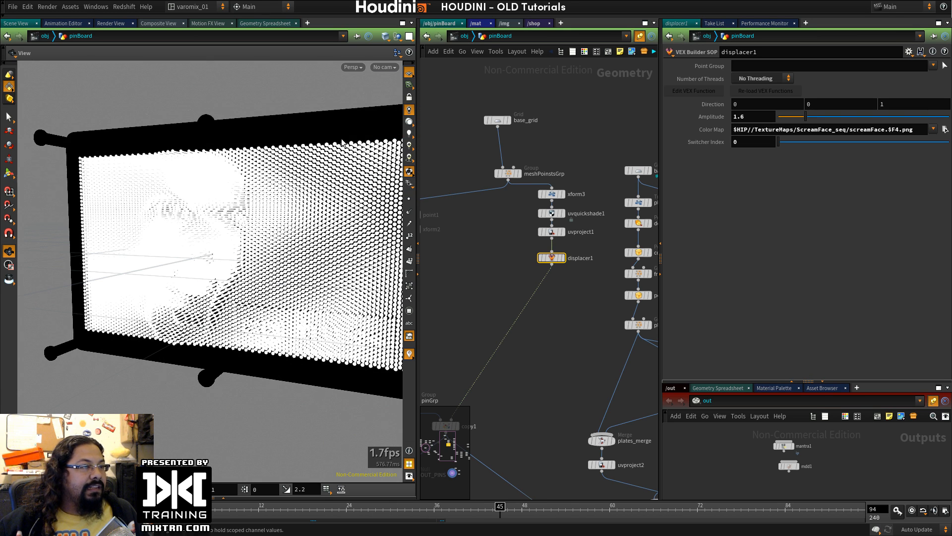
pyautogui.click(409, 132)
pyautogui.hotkey('shift', 'w')
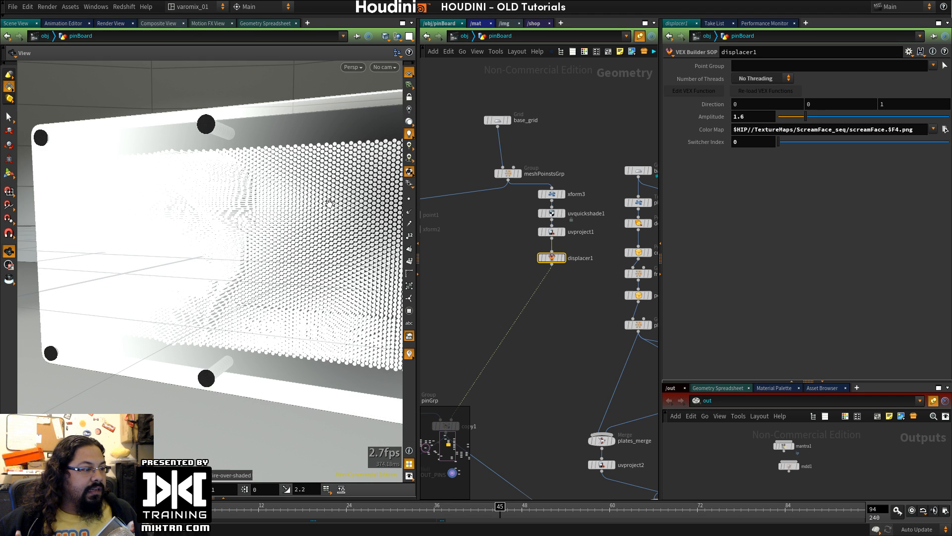
pyautogui.click(409, 145)
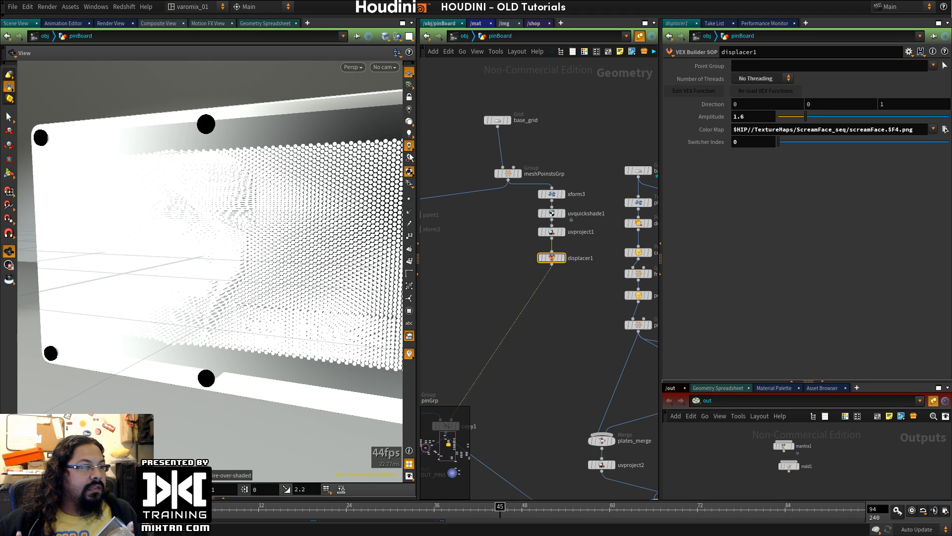
pyautogui.moveTo(250, 325)
pyautogui.mouseDown()
pyautogui.moveTo(359, 314)
pyautogui.moveTo(219, 331)
pyautogui.moveTo(269, 332)
pyautogui.mouseUp()
pyautogui.press('w')
pyautogui.moveTo(186, 301); pyautogui.dragTo(209, 294)
pyautogui.press('w')
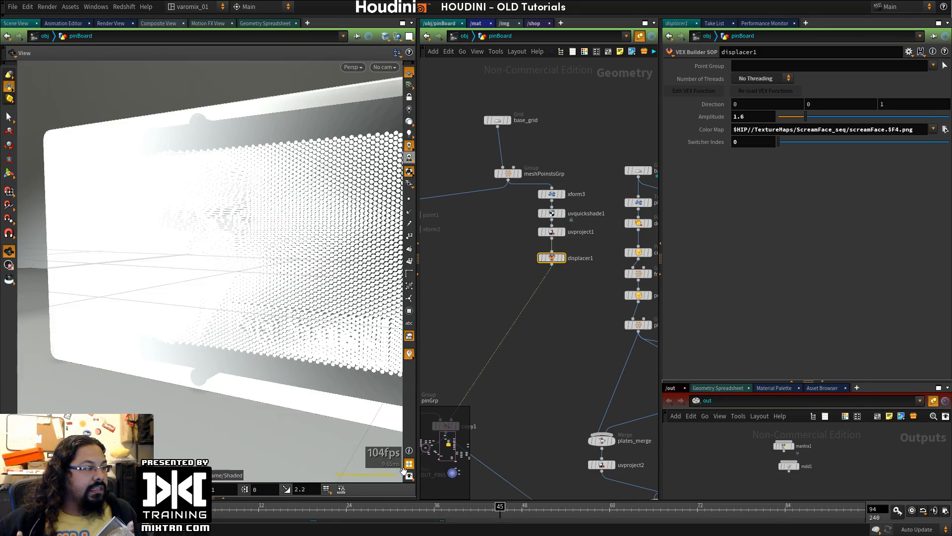
# Step: Examine the displaced pins from several angles and distances while scrubbing the animation to frame 22
pyautogui.moveTo(489, 506); pyautogui.dragTo(250, 504)
pyautogui.moveTo(187, 346); pyautogui.dragTo(251, 325)
pyautogui.moveTo(251, 325); pyautogui.dragTo(283, 338, button='right')
pyautogui.moveTo(282, 338); pyautogui.dragTo(190, 337)
pyautogui.moveTo(190, 337); pyautogui.dragTo(323, 312, button='right')
pyautogui.moveTo(323, 311); pyautogui.dragTo(248, 228)
pyautogui.moveTo(253, 509)
pyautogui.mouseDown()
pyautogui.moveTo(198, 509)
pyautogui.moveTo(337, 517)
pyautogui.mouseUp()
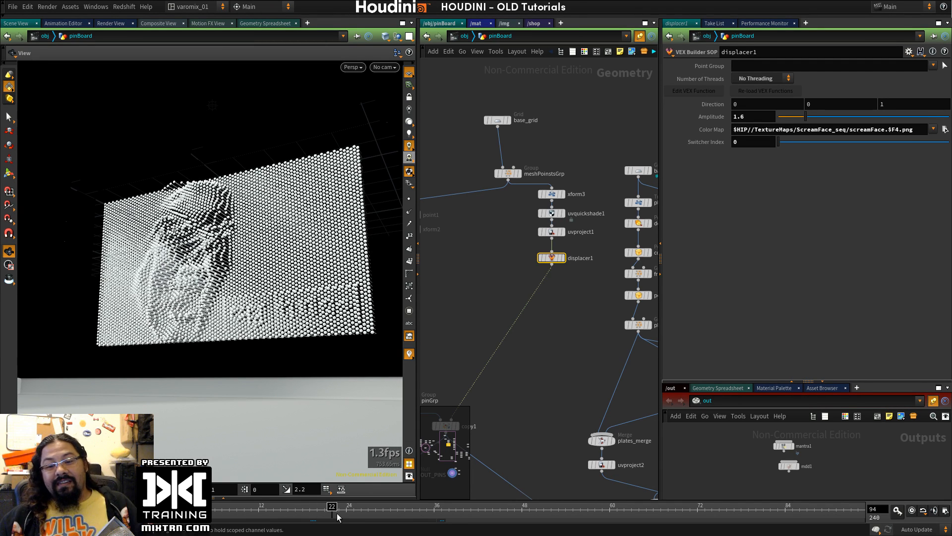
pyautogui.moveTo(241, 208); pyautogui.dragTo(213, 259)
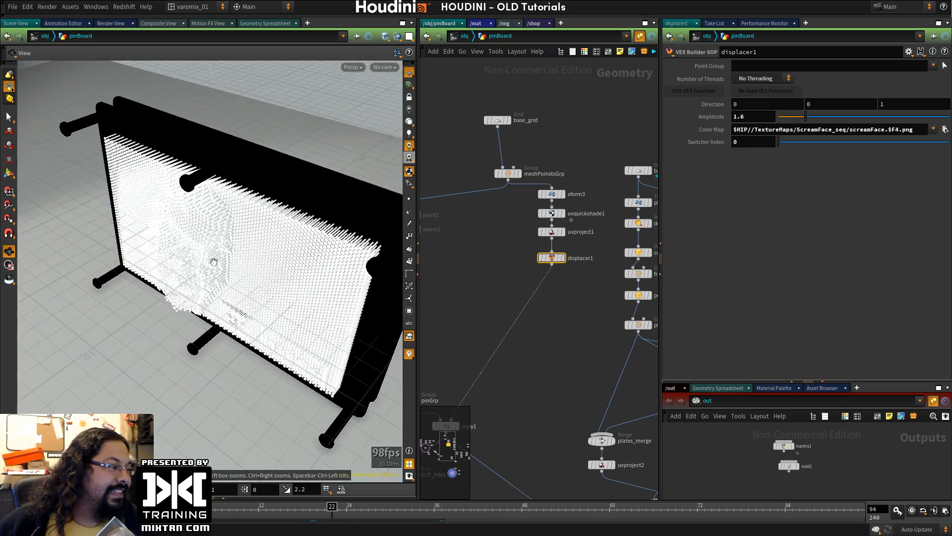
pyautogui.moveTo(213, 259); pyautogui.dragTo(233, 317, button='right')
pyautogui.moveTo(233, 318); pyautogui.dragTo(266, 233)
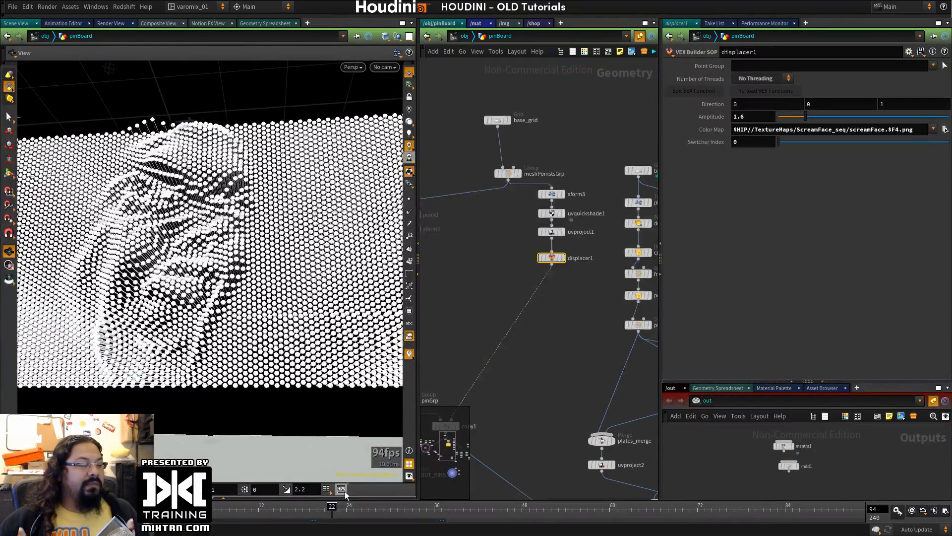
# Step: Look through cam1 in the viewport and set the timeline to frame 67
pyautogui.moveTo(331, 506); pyautogui.dragTo(463, 506)
pyautogui.moveTo(258, 284); pyautogui.dragTo(214, 308)
pyautogui.moveTo(215, 307); pyautogui.dragTo(325, 114, button='right')
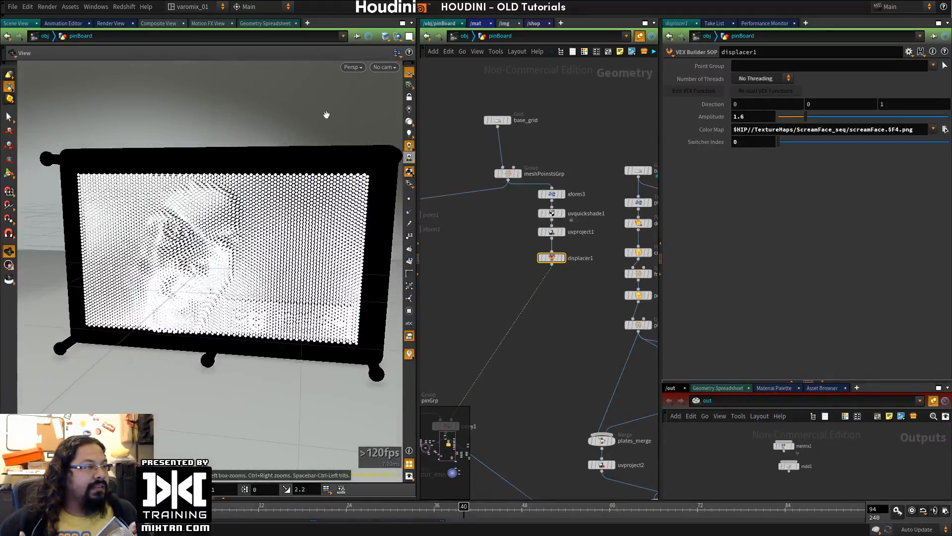
pyautogui.click(385, 67)
pyautogui.click(389, 138)
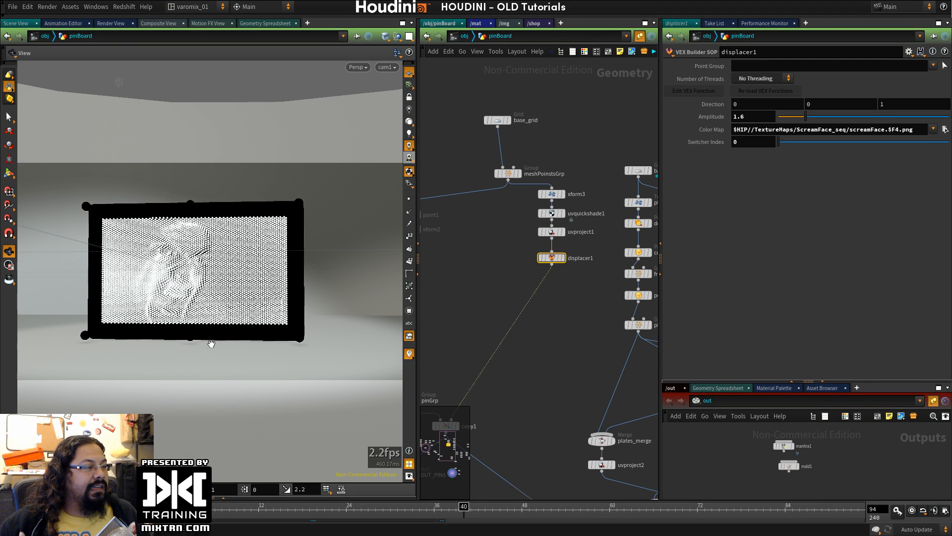
pyautogui.moveTo(457, 516); pyautogui.dragTo(661, 511)
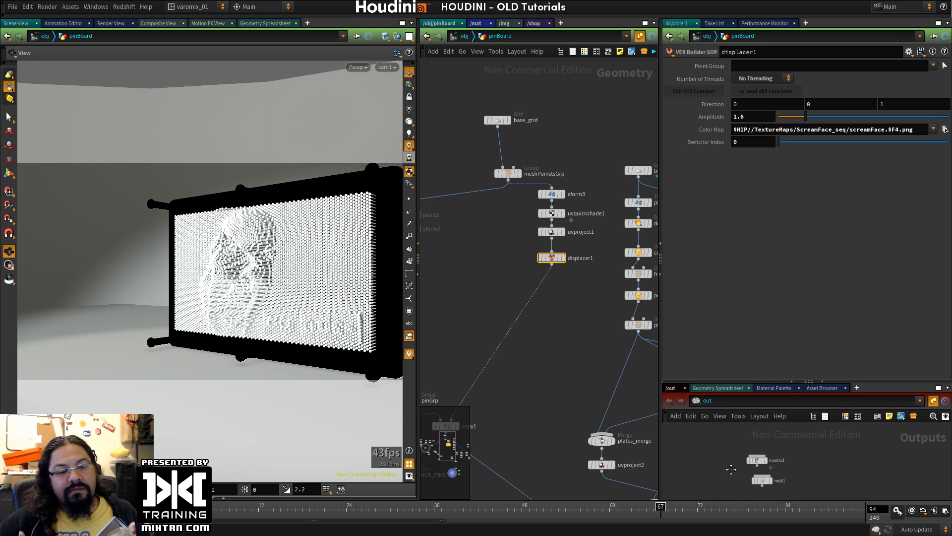
# Step: Select the mantra1 output node and start a render of it in the Render View through /obj/cam1
pyautogui.scroll(5, 774, 471)
pyautogui.click(853, 477)
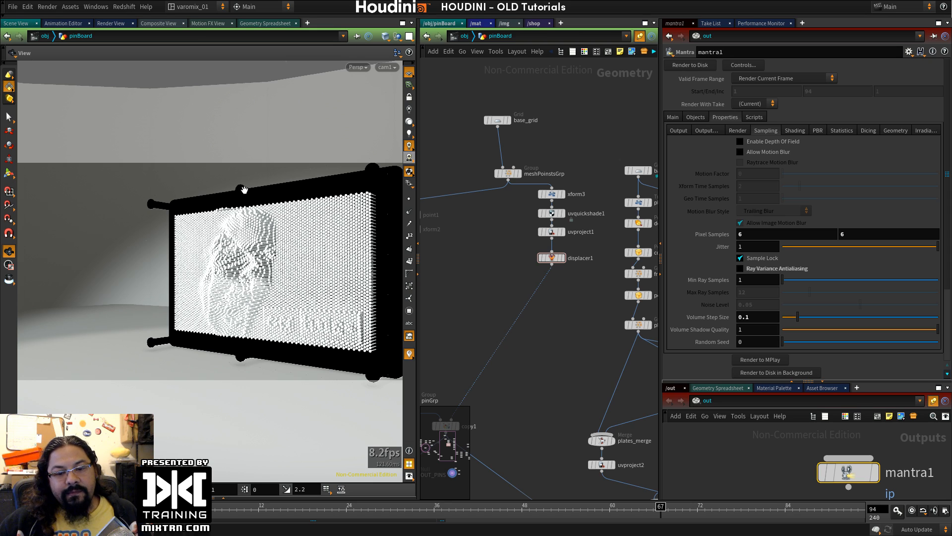
pyautogui.click(110, 24)
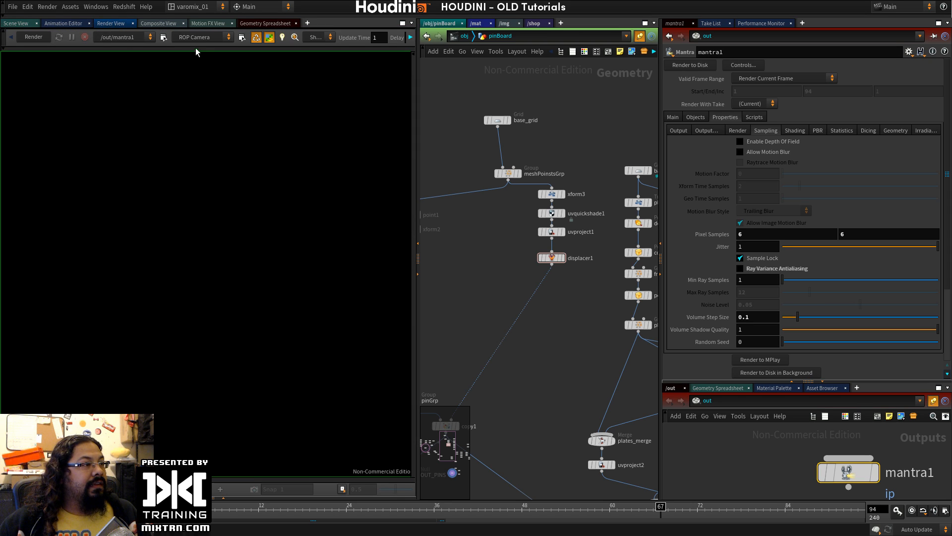
pyautogui.click(204, 38)
pyautogui.click(204, 63)
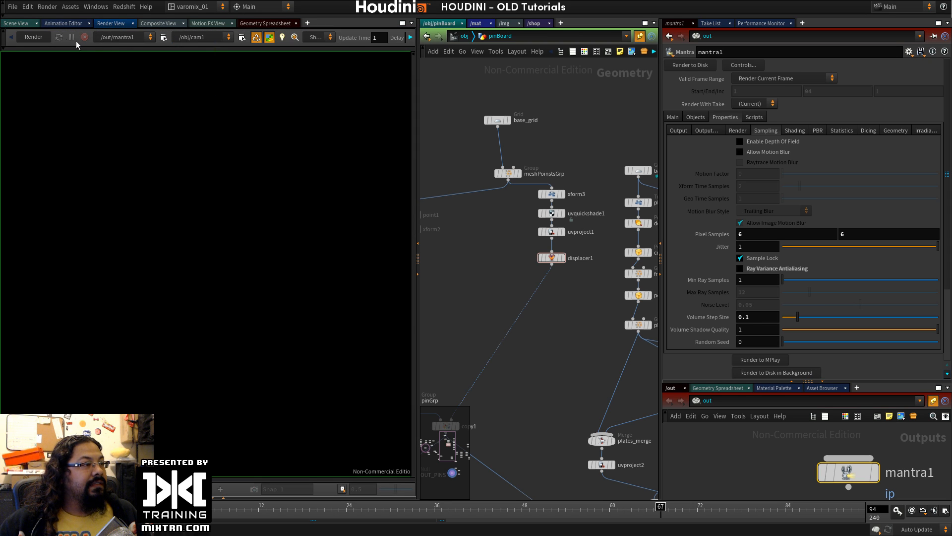
pyautogui.click(34, 37)
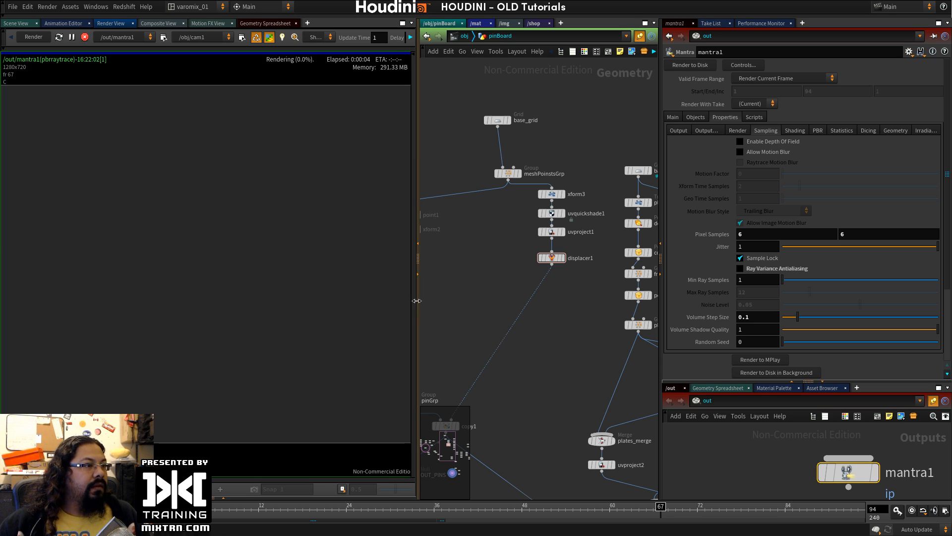
# Step: Resize the panes around the render and examine the pinboard image and its node network while it renders
pyautogui.moveTo(417, 301); pyautogui.dragTo(494, 301)
pyautogui.moveTo(661, 312); pyautogui.dragTo(737, 313)
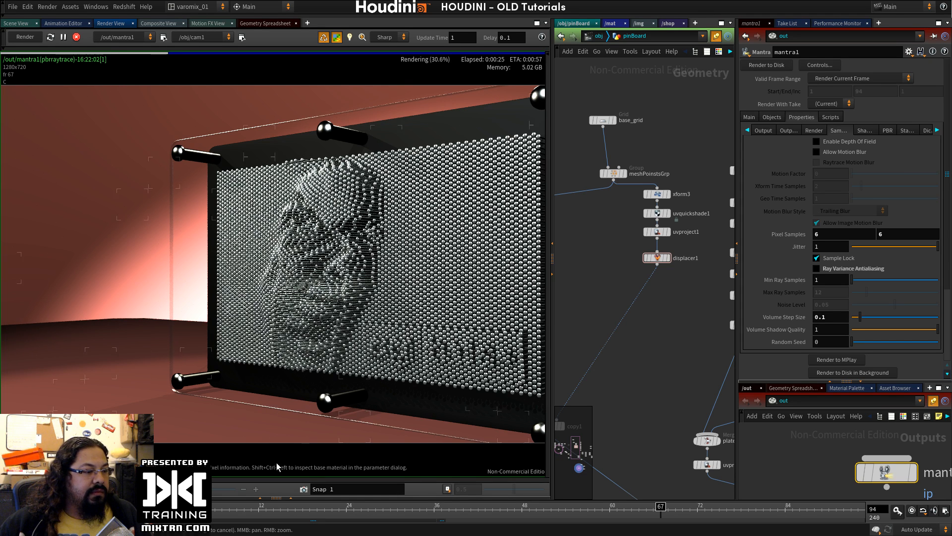
pyautogui.moveTo(428, 325); pyautogui.dragTo(328, 330, button='middle')
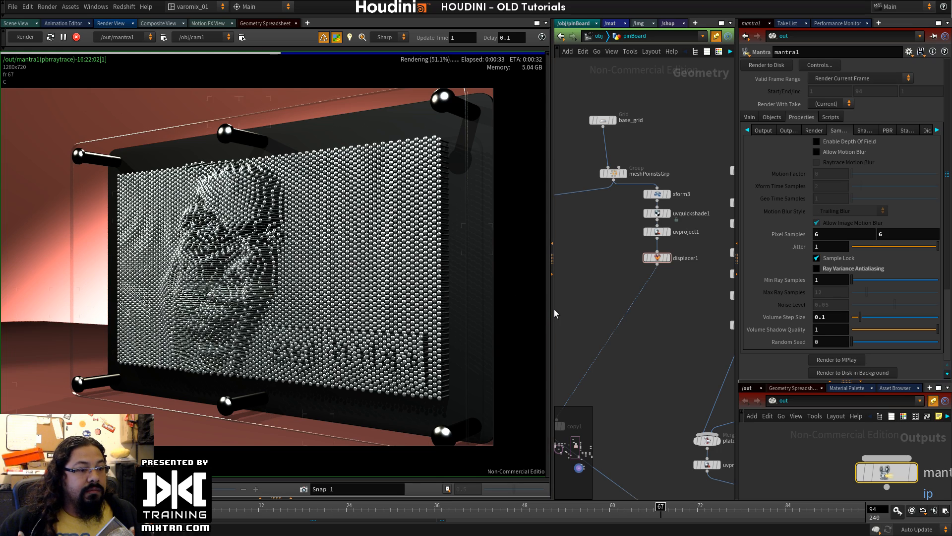
pyautogui.moveTo(553, 309); pyautogui.dragTo(480, 309)
pyautogui.scroll(2, 389, 313)
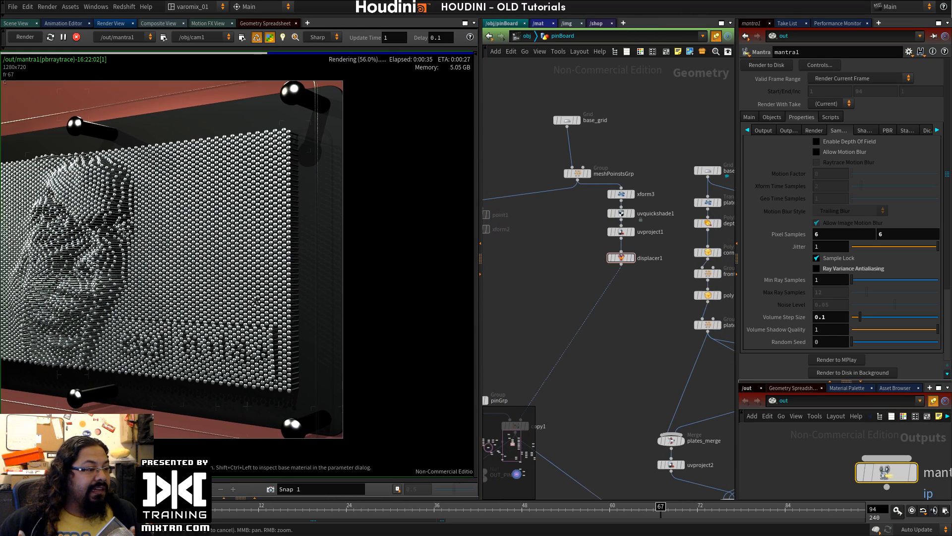
pyautogui.scroll(-3, 429, 302)
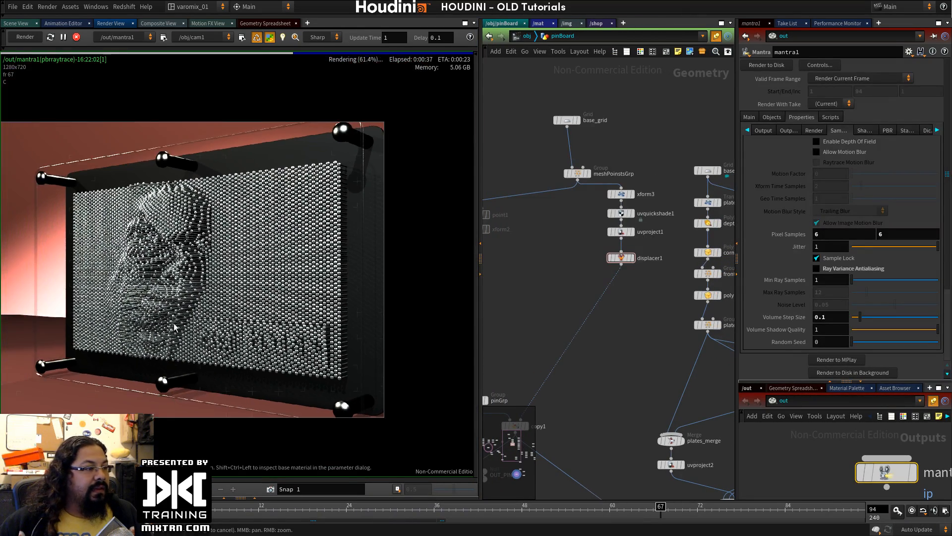
pyautogui.scroll(2, 92, 360)
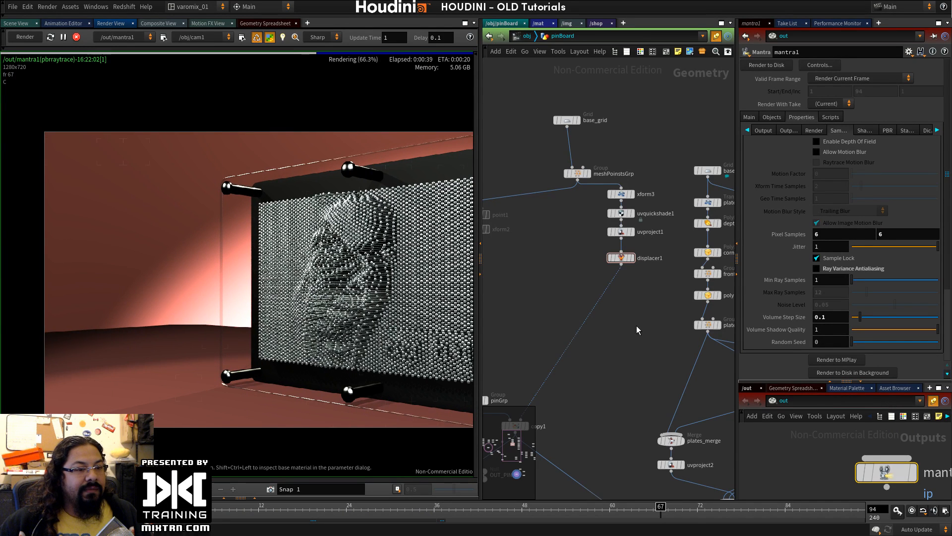
pyautogui.moveTo(636, 328); pyautogui.dragTo(544, 282, button='middle')
pyautogui.scroll(-2, 532, 297)
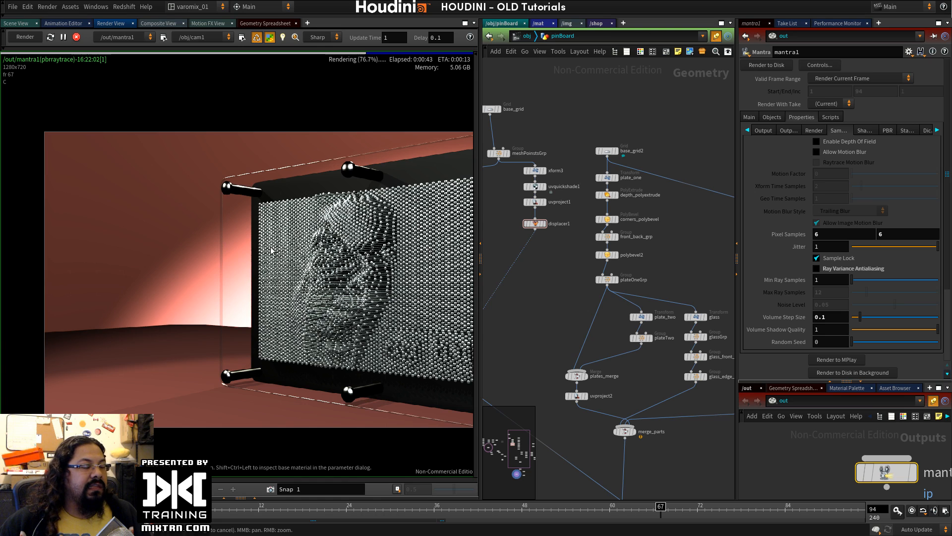
# Step: Show the shop network and move the stainlesssteel, black_metal_supports and tableTop materials out of their rows
pyautogui.click(597, 23)
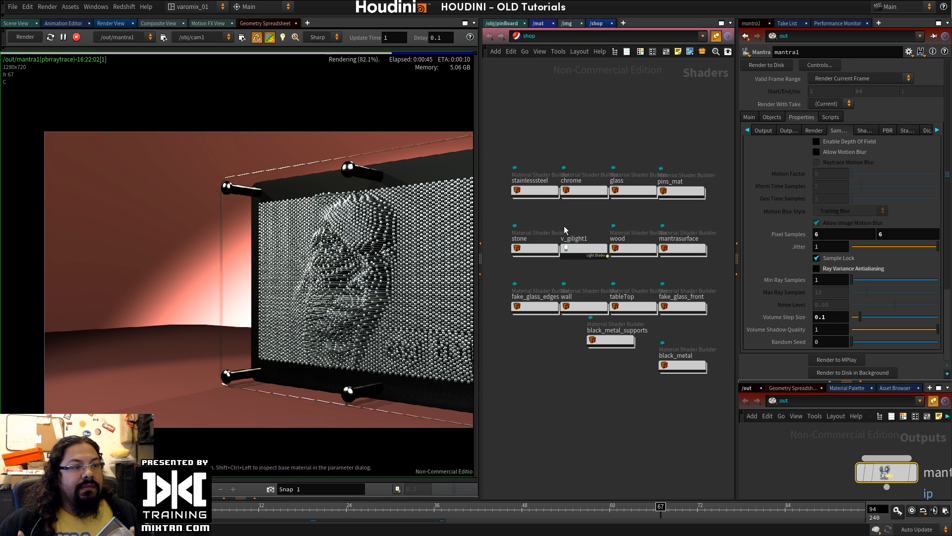
pyautogui.moveTo(527, 194); pyautogui.dragTo(527, 128)
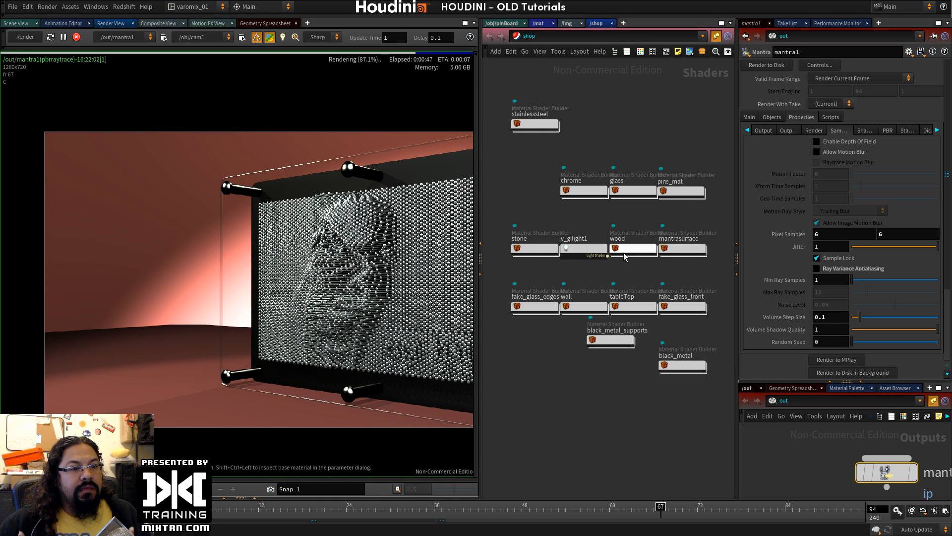
pyautogui.moveTo(595, 342); pyautogui.dragTo(578, 388)
pyautogui.moveTo(623, 308); pyautogui.dragTo(607, 352)
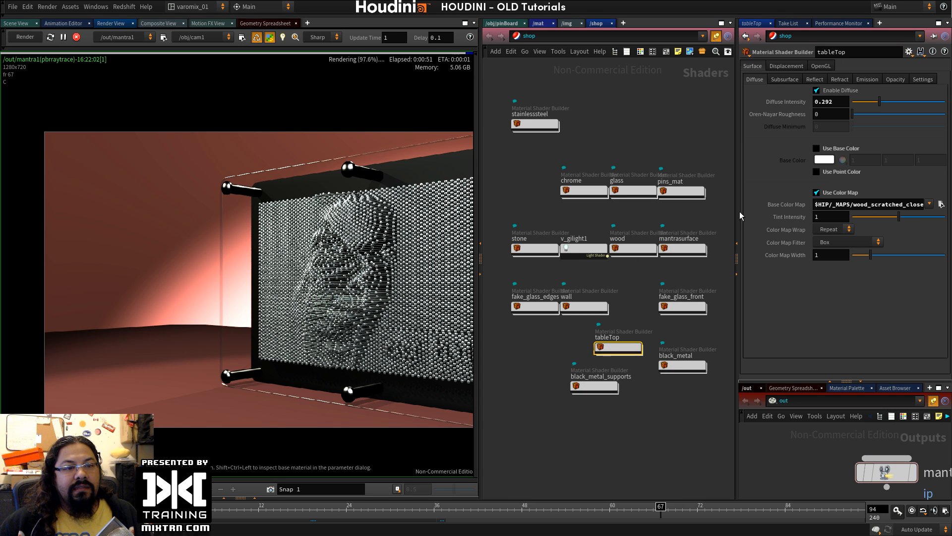
# Step: Check the tableTop shader's base color map path, switch to the Dolphin file manager and locate the TextureMaps folder inside the source folder
pyautogui.moveTo(737, 217); pyautogui.dragTo(596, 216)
pyautogui.moveTo(847, 202); pyautogui.dragTo(662, 196)
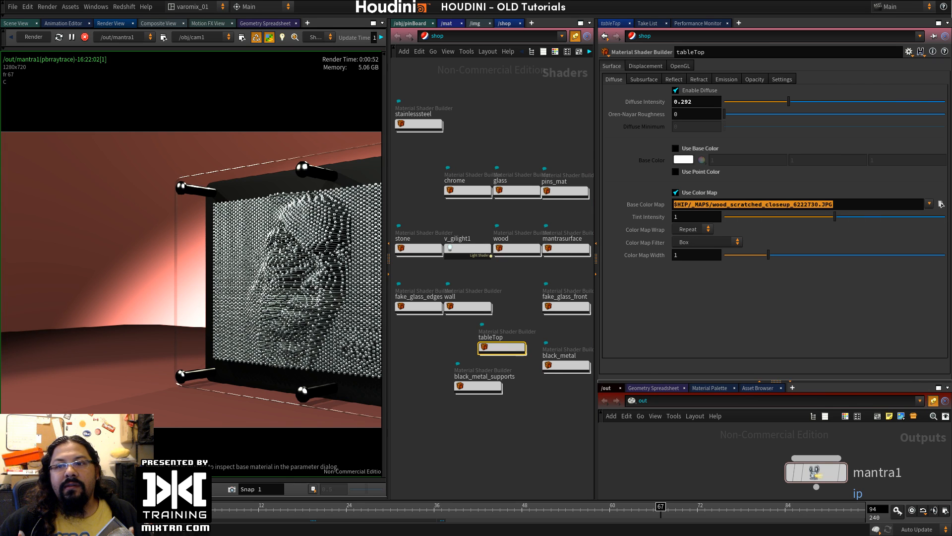
pyautogui.hotkey('alt', 'Tab')
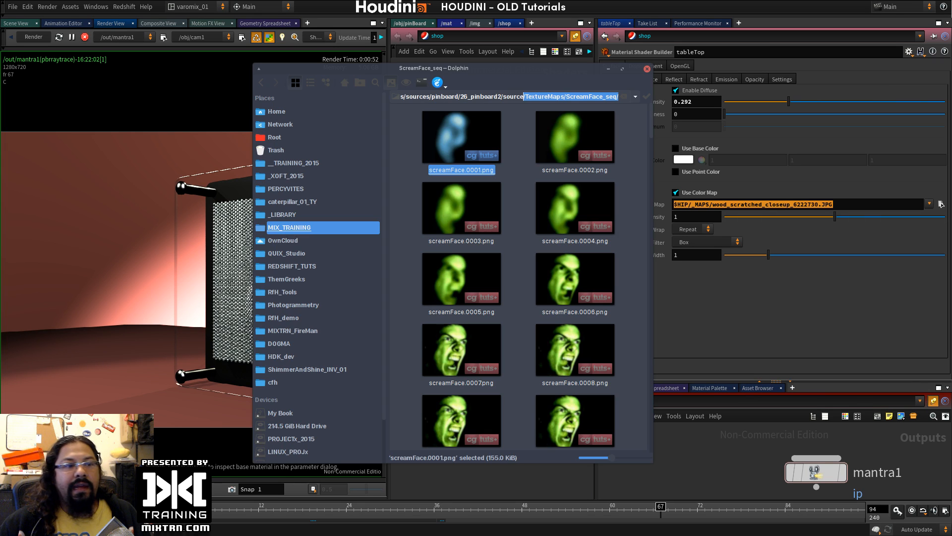
pyautogui.click(504, 99)
pyautogui.press('Escape')
pyautogui.hotkey('alt', 'Up')
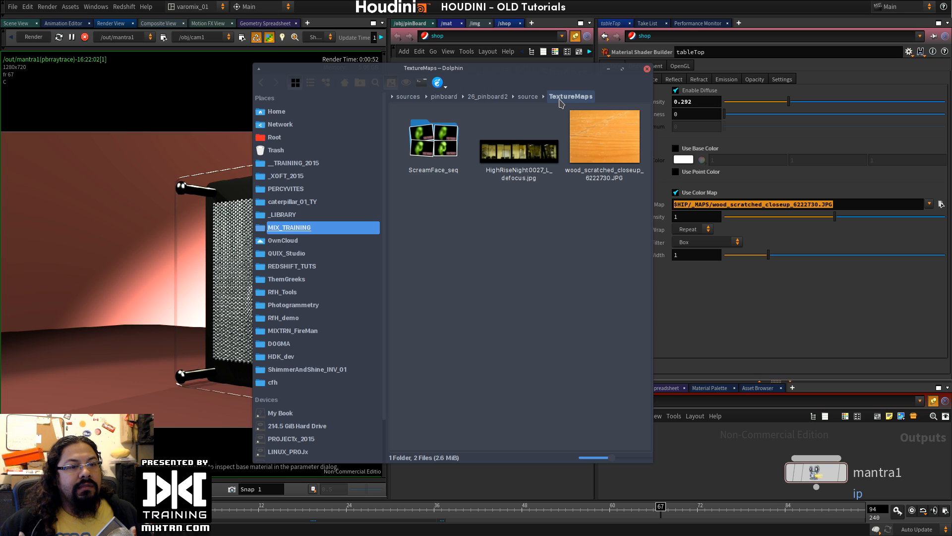
pyautogui.click(528, 96)
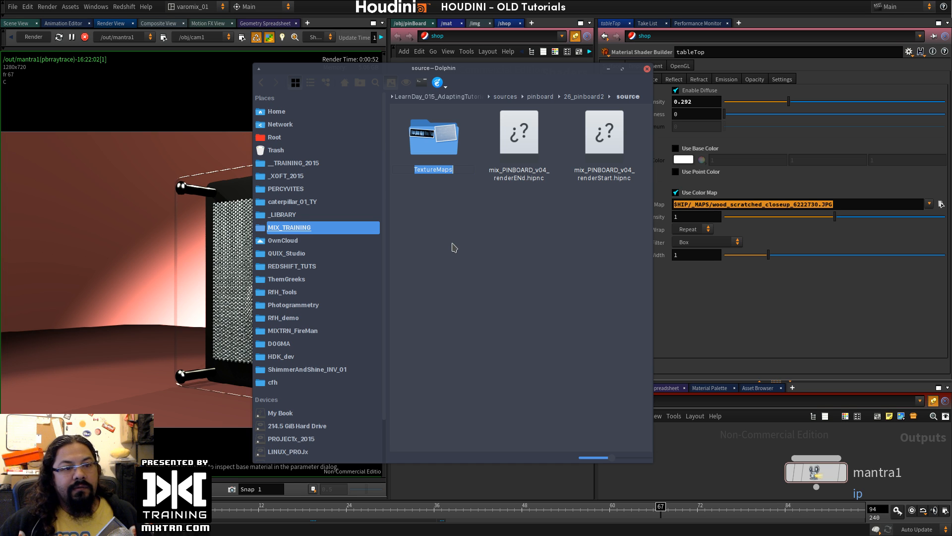
# Step: Set the tableTop shader's base color map to $HIP/TextureMaps/wood_scratched_closeup_6222730.JPG
pyautogui.click(708, 204)
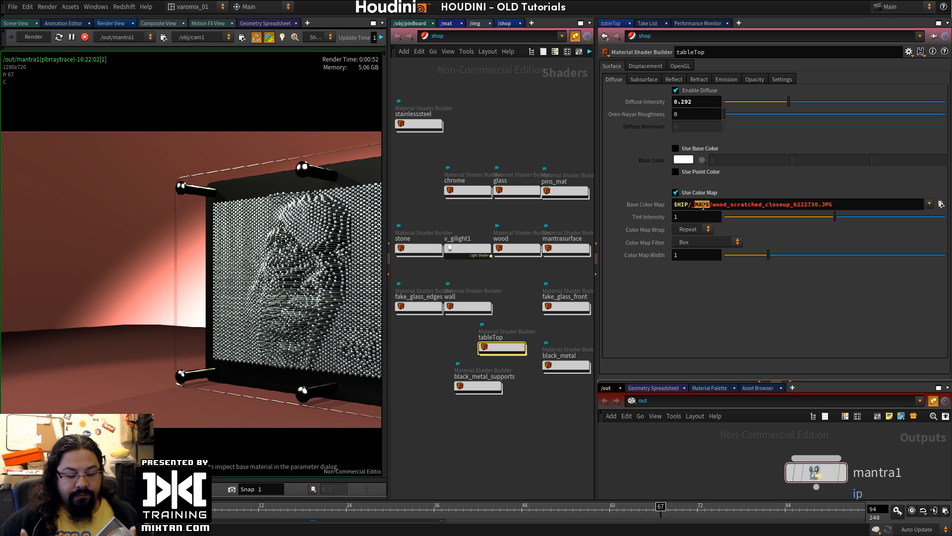
pyautogui.press('BackSpace')
pyautogui.press('BackSpace')
pyautogui.write('TextureMaps')
pyautogui.press('Return')
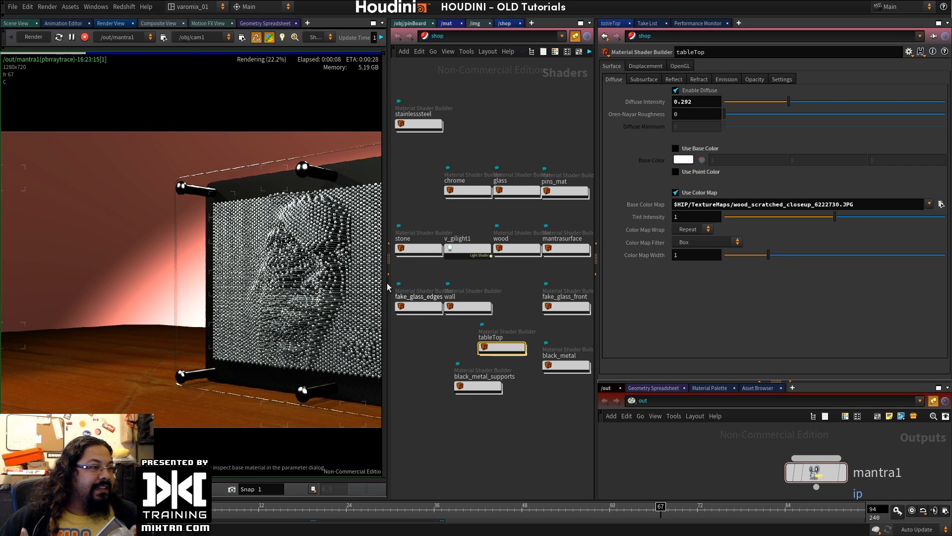
# Step: Show the pinBoard geometry network with more room, stop the running render and bring up the 3D scene view
pyautogui.click(411, 23)
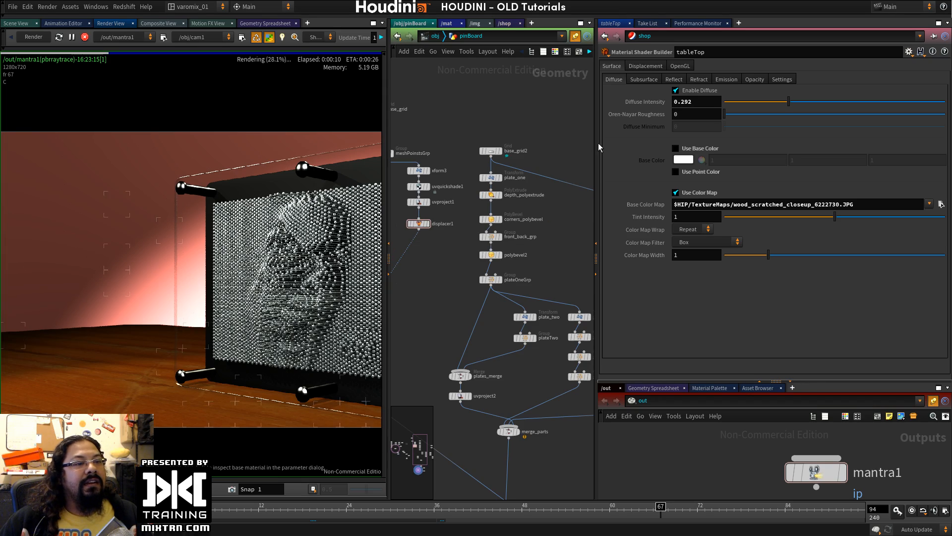
pyautogui.moveTo(599, 147); pyautogui.dragTo(764, 149)
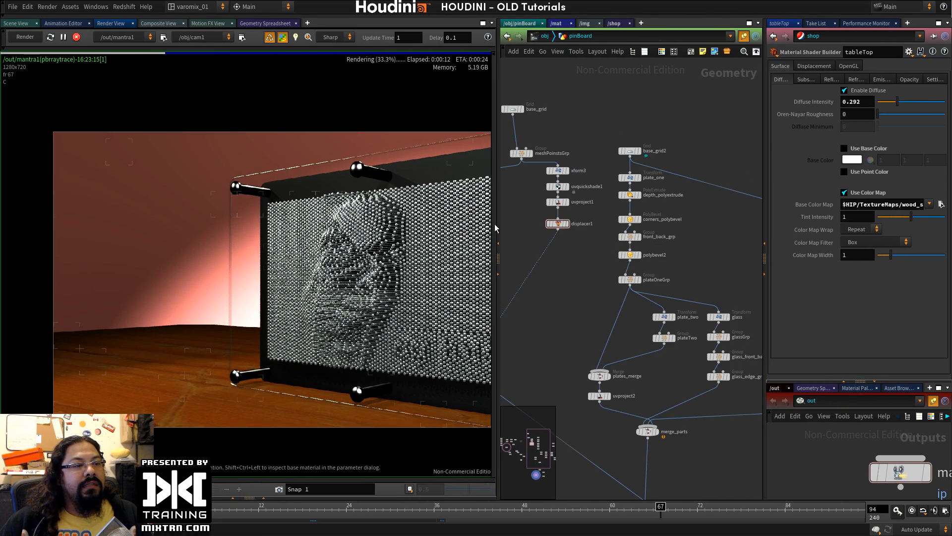
pyautogui.moveTo(495, 228); pyautogui.dragTo(373, 228)
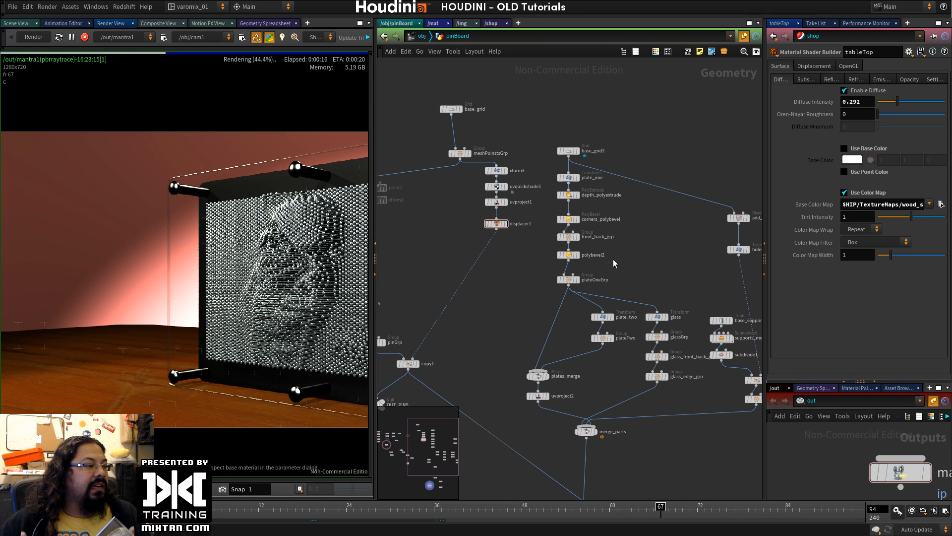
pyautogui.click(84, 36)
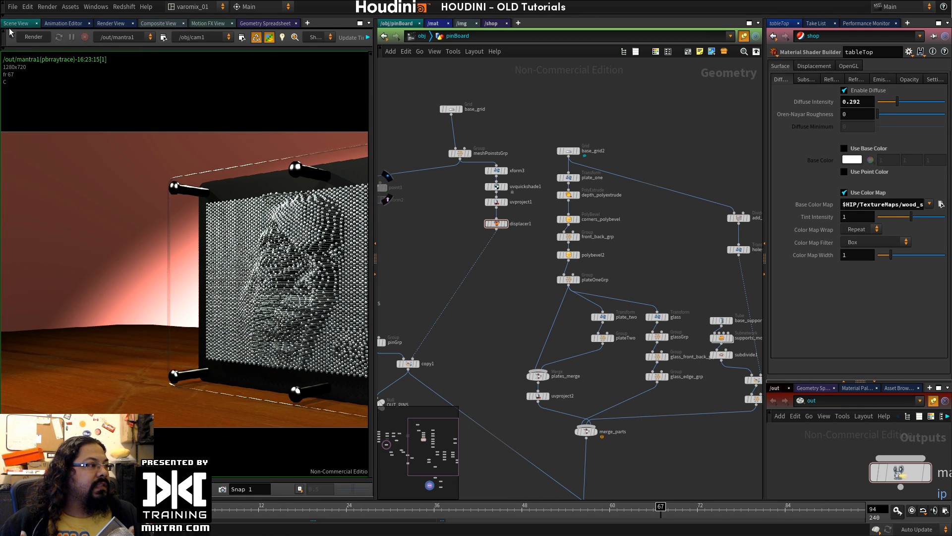
pyautogui.click(15, 24)
# Step: Examine the settings of the depth_polyextrude, corners_polybevel and polybevel2 nodes that shape the plate
pyautogui.scroll(6, 559, 269)
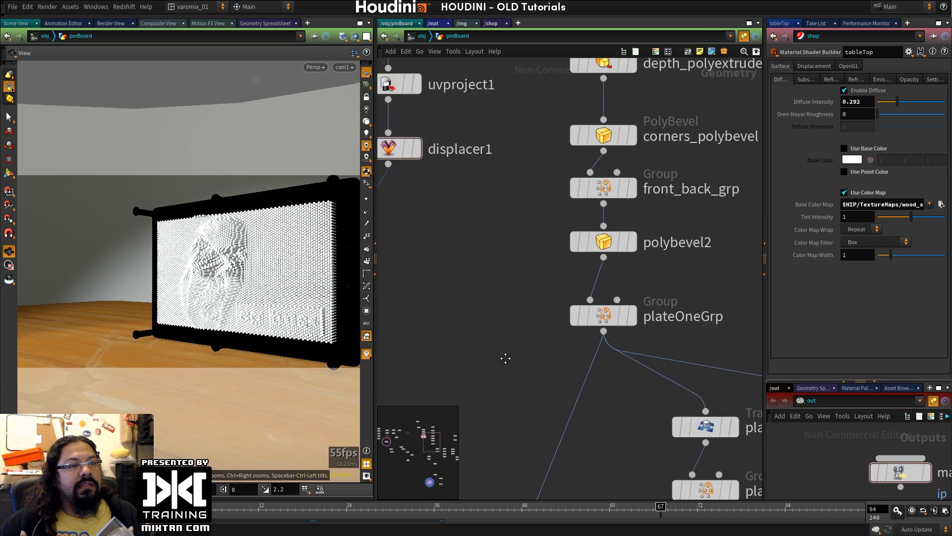
pyautogui.moveTo(505, 358); pyautogui.dragTo(460, 437, button='middle')
pyautogui.click(604, 62)
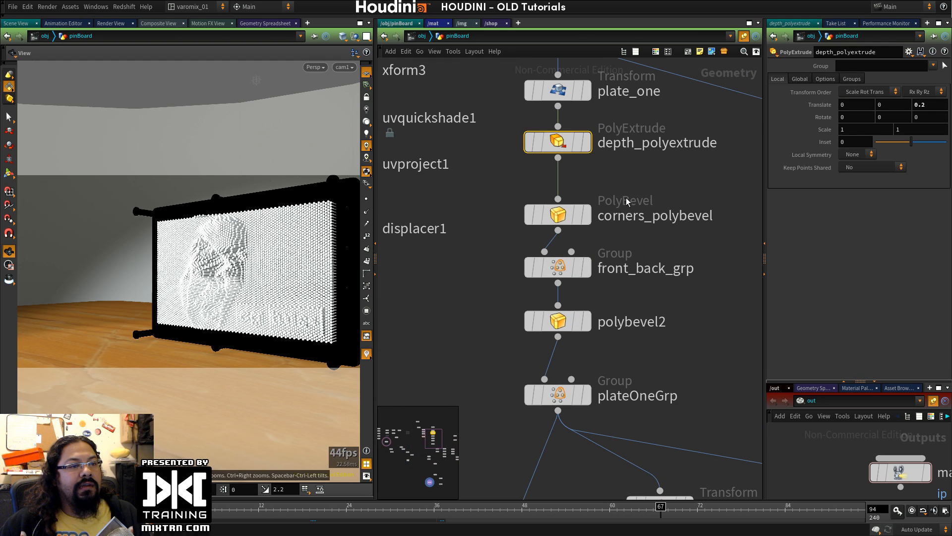
pyautogui.click(558, 214)
pyautogui.moveTo(521, 270); pyautogui.dragTo(570, 252, button='middle')
pyautogui.click(570, 250)
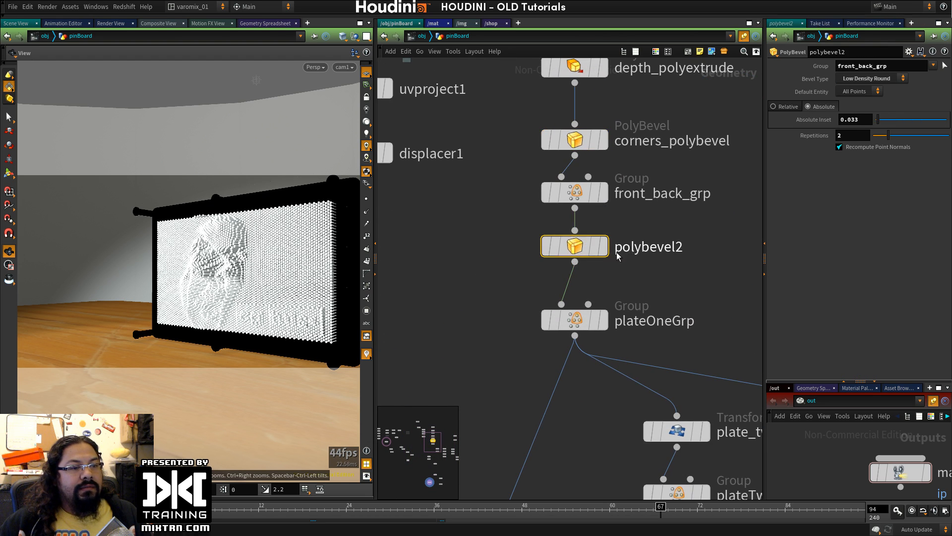
pyautogui.scroll(-5, 465, 323)
pyautogui.scroll(2, 476, 276)
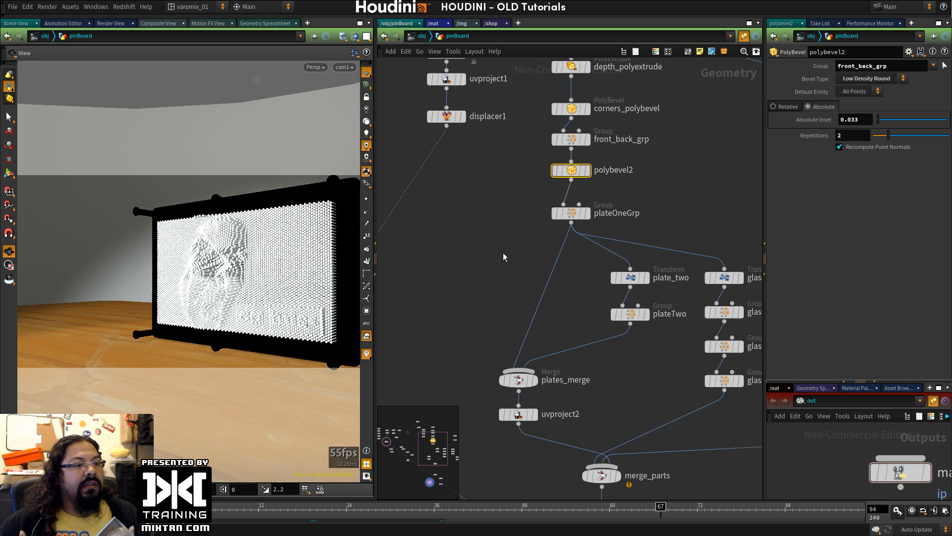
# Step: Display the plateOneGrp result in the scene, view the plate at an angle, and compare it with polybevel2
pyautogui.click(588, 213)
pyautogui.click(570, 213)
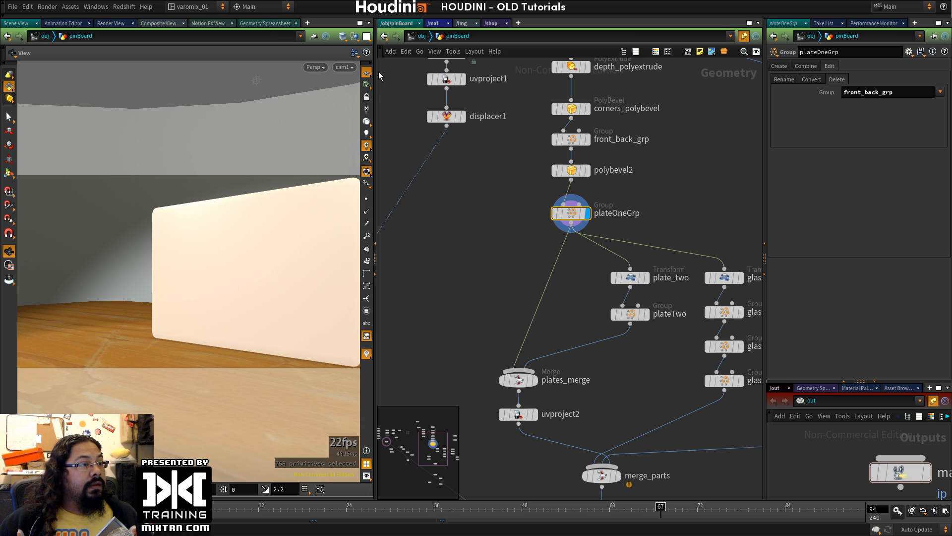
pyautogui.moveTo(248, 273); pyautogui.dragTo(234, 296)
pyautogui.click(588, 170)
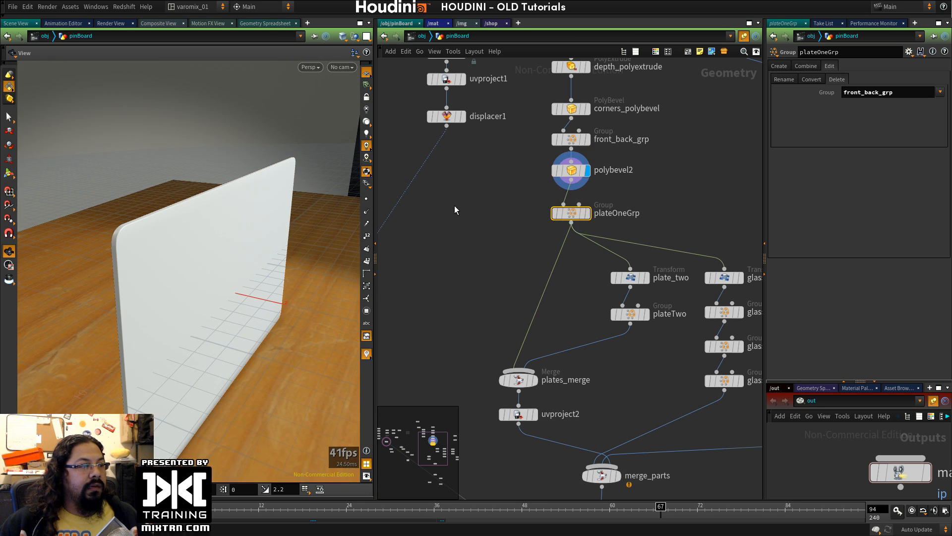
# Step: Display base_grid2, plate_one, depth_polyextrude and corners_polybevel in turn to review how the plate is built
pyautogui.moveTo(454, 210); pyautogui.dragTo(471, 343, button='middle')
pyautogui.click(555, 162)
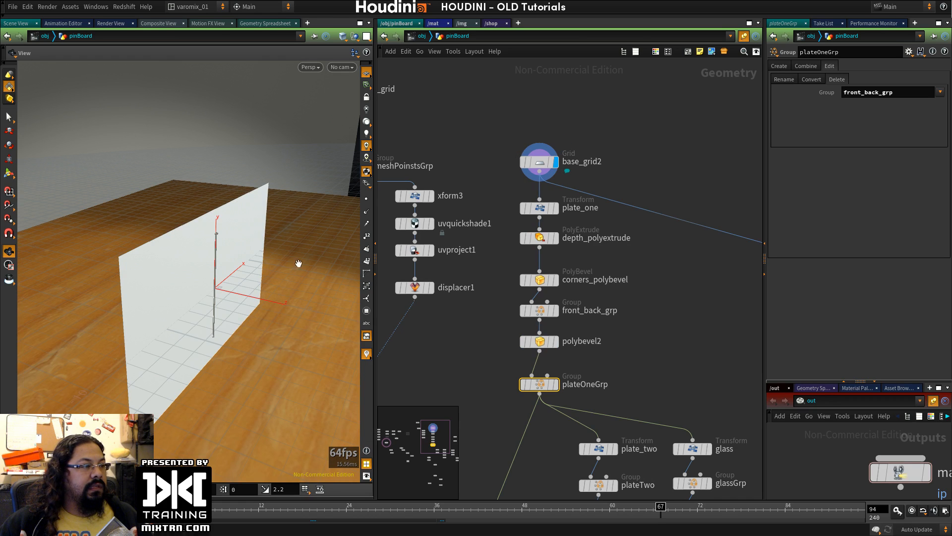
pyautogui.click(555, 208)
pyautogui.click(539, 208)
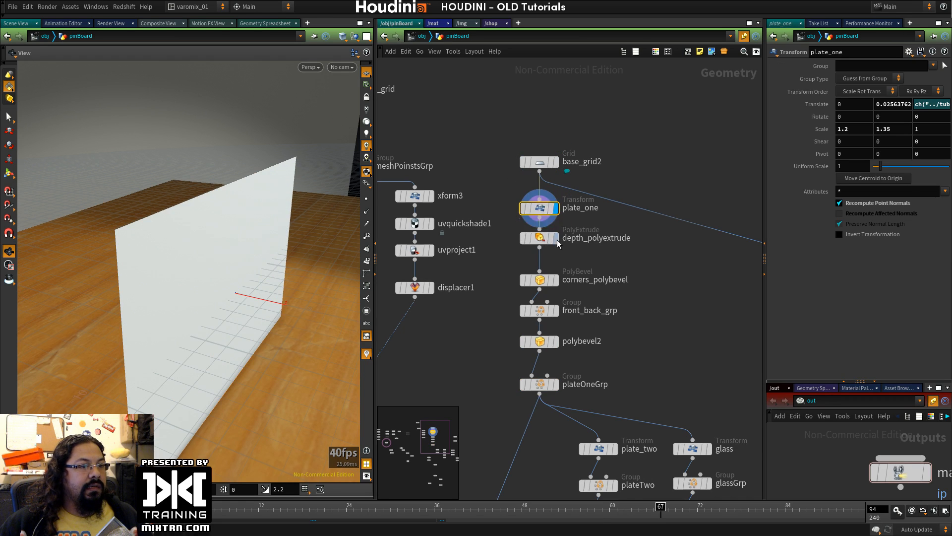
pyautogui.click(557, 238)
pyautogui.click(537, 238)
pyautogui.click(555, 280)
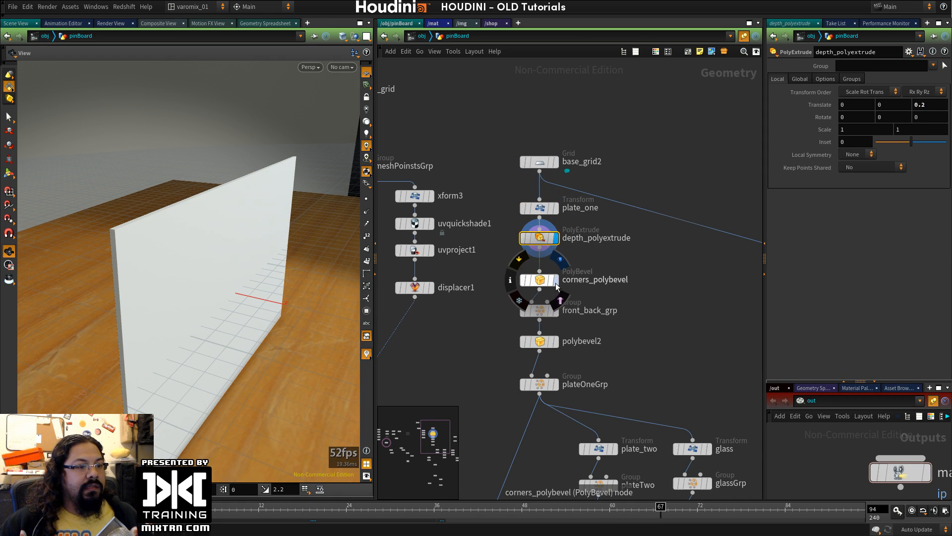
pyautogui.click(536, 280)
pyautogui.moveTo(204, 357); pyautogui.dragTo(212, 277)
pyautogui.moveTo(680, 319); pyautogui.dragTo(689, 228, button='middle')
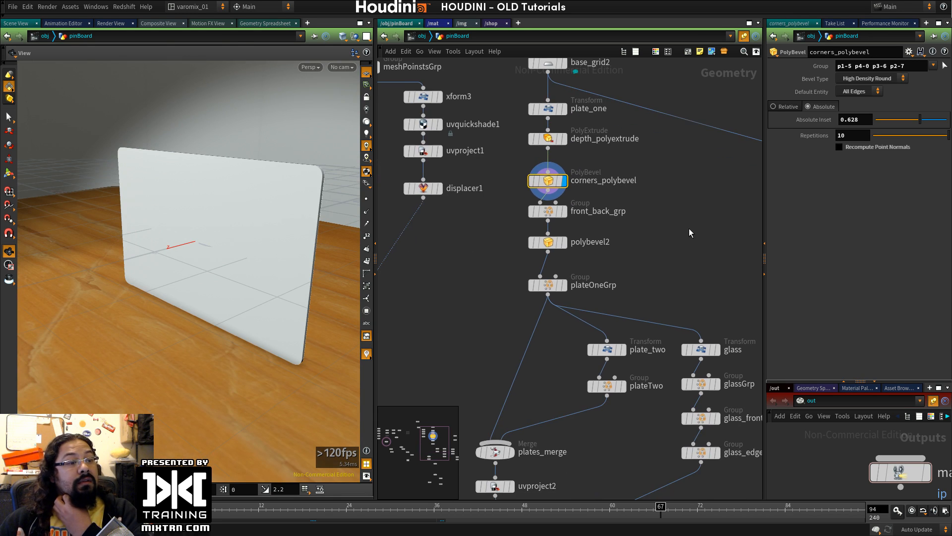
# Step: Display the merge_pins node and inspect the assembled pin board with its plates and pins
pyautogui.moveTo(499, 300); pyautogui.dragTo(508, 149, button='middle')
pyautogui.moveTo(606, 431); pyautogui.dragTo(551, 313, button='middle')
pyautogui.moveTo(664, 341); pyautogui.dragTo(652, 209, button='middle')
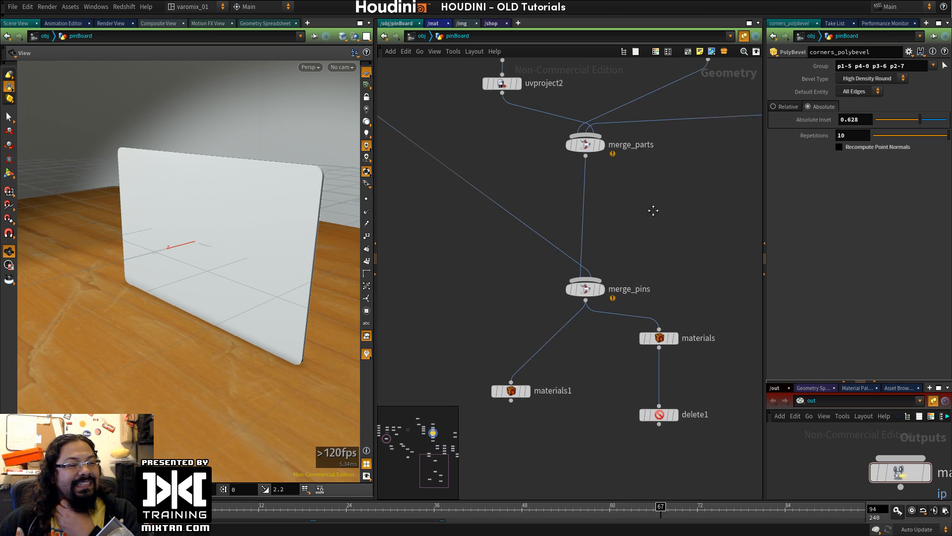
pyautogui.moveTo(585, 406); pyautogui.dragTo(590, 388, button='middle')
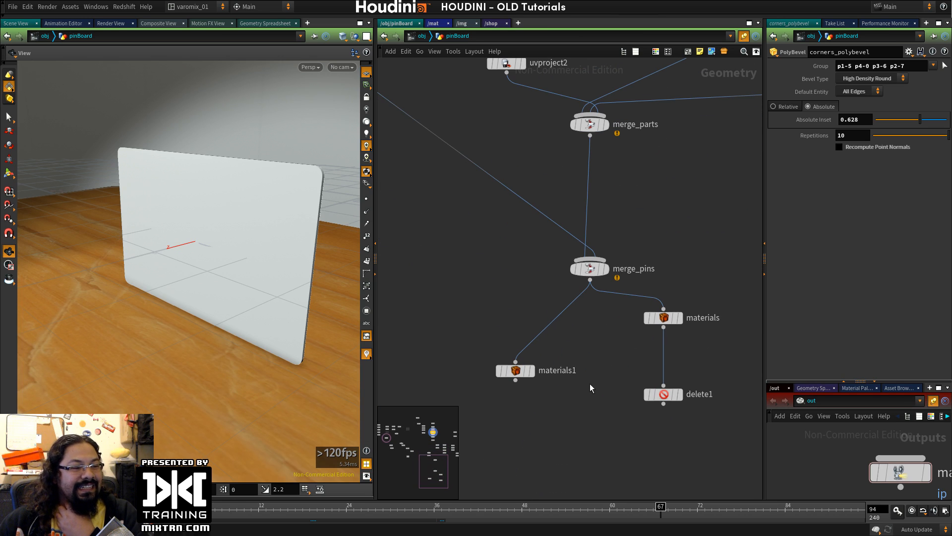
pyautogui.click(604, 269)
pyautogui.moveTo(500, 237); pyautogui.dragTo(525, 374, button='middle')
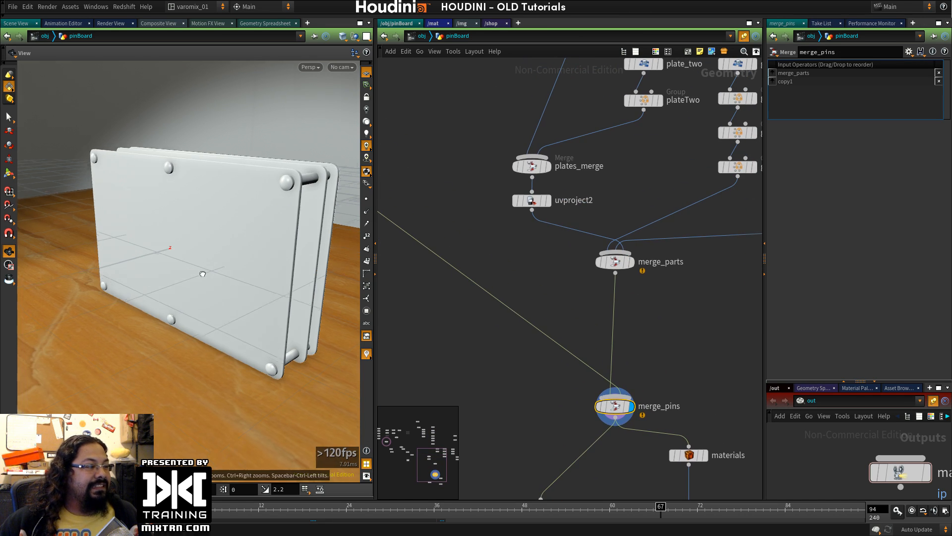
pyautogui.moveTo(202, 273); pyautogui.dragTo(319, 315)
# Step: Set the number of rows on the base_grid node to 100
pyautogui.moveTo(564, 274); pyautogui.dragTo(550, 293, button='middle')
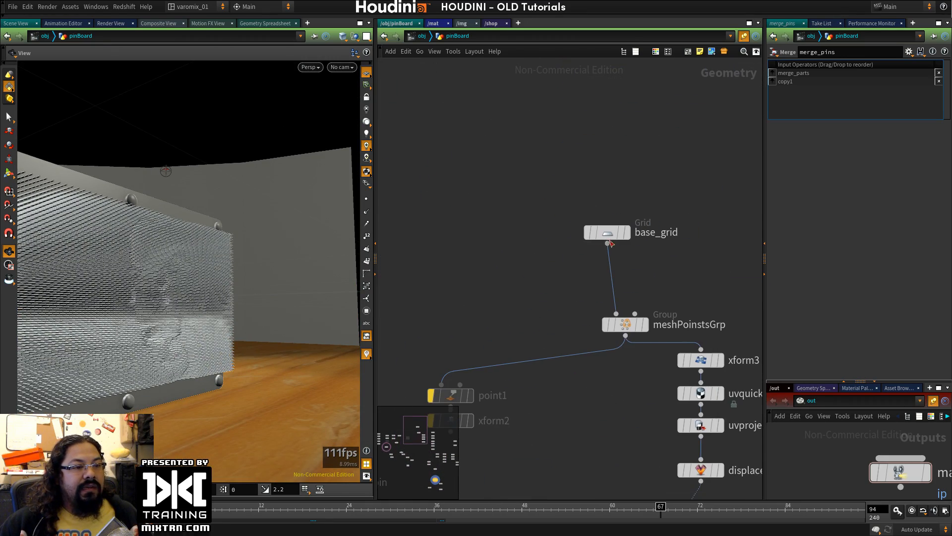
pyautogui.click(609, 242)
pyautogui.press('Escape')
pyautogui.click(609, 235)
pyautogui.moveTo(609, 235); pyautogui.dragTo(622, 241)
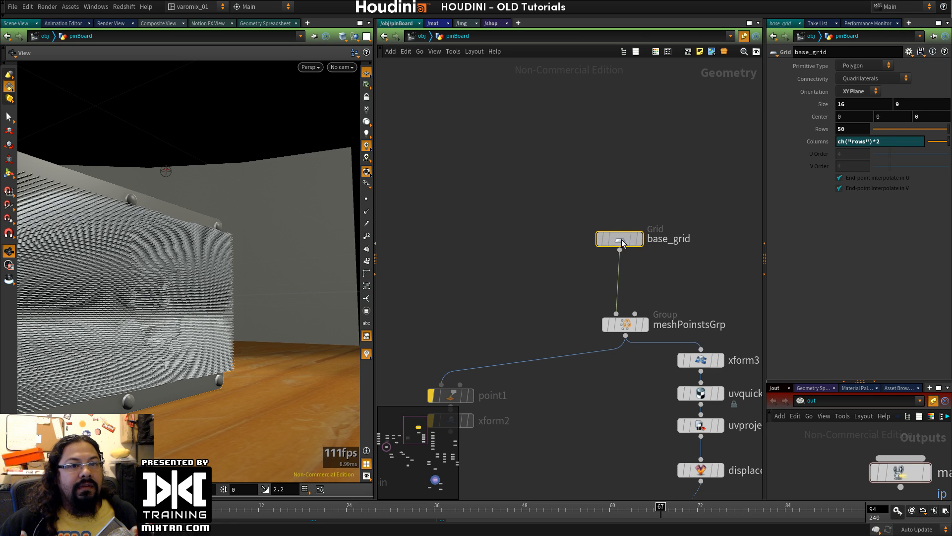
pyautogui.moveTo(504, 300); pyautogui.dragTo(692, 210, button='middle')
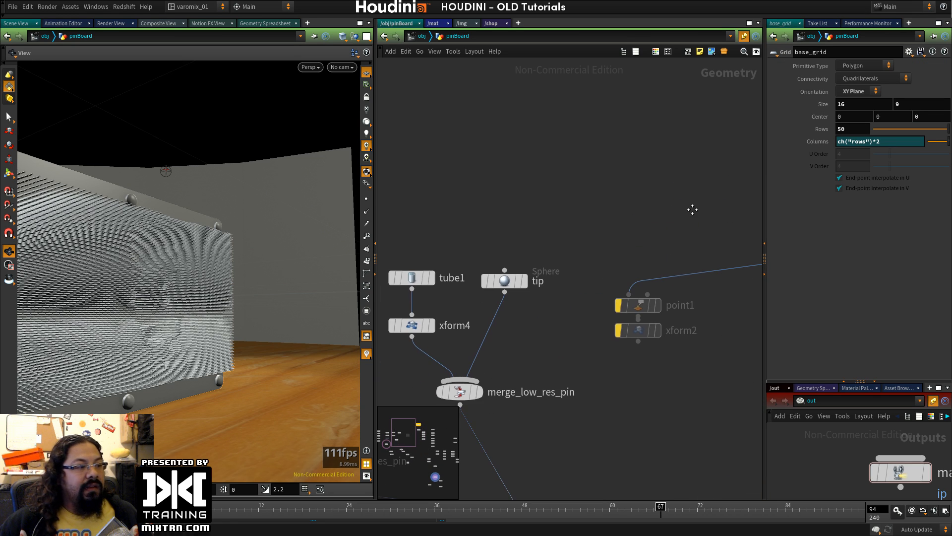
pyautogui.moveTo(219, 309); pyautogui.dragTo(164, 320)
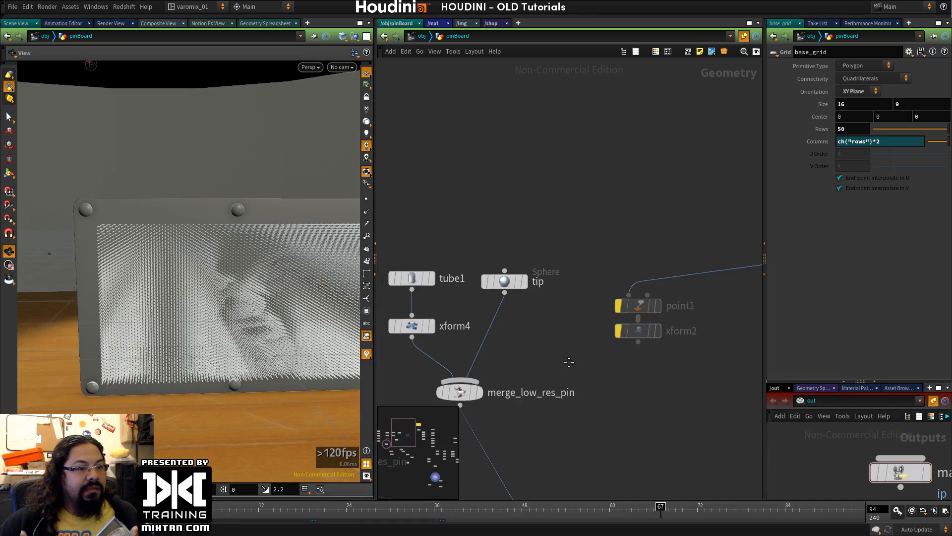
pyautogui.moveTo(568, 362); pyautogui.dragTo(460, 329, button='middle')
pyautogui.moveTo(643, 278); pyautogui.dragTo(553, 363, button='middle')
pyautogui.moveTo(855, 129); pyautogui.dragTo(828, 141)
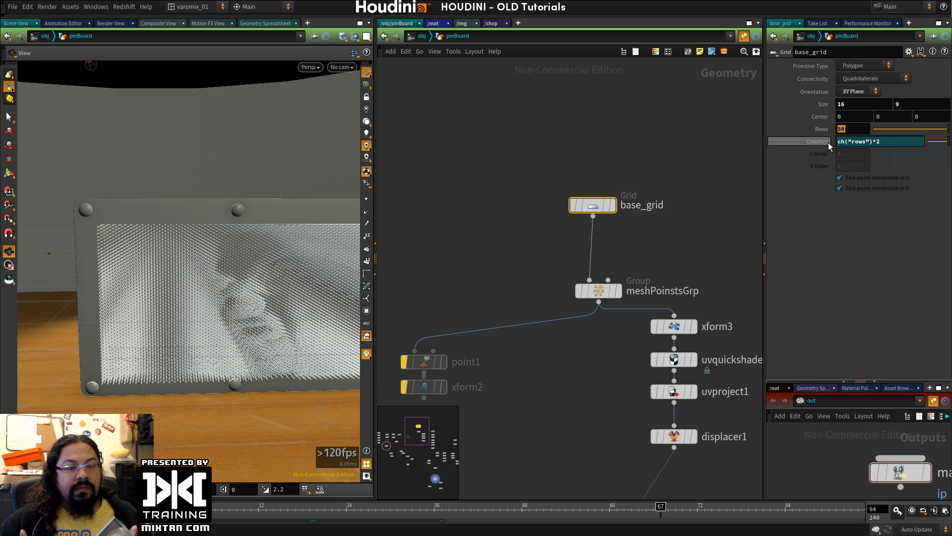
pyautogui.write('100')
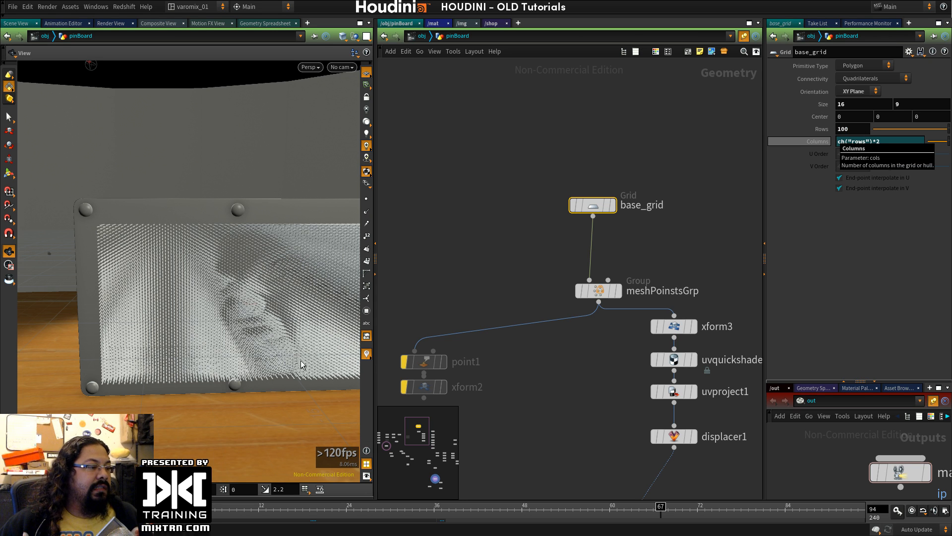
# Step: Examine the pin density up close and the whole board from an angle in the scene view
pyautogui.moveTo(119, 328); pyautogui.dragTo(291, 336, button='right')
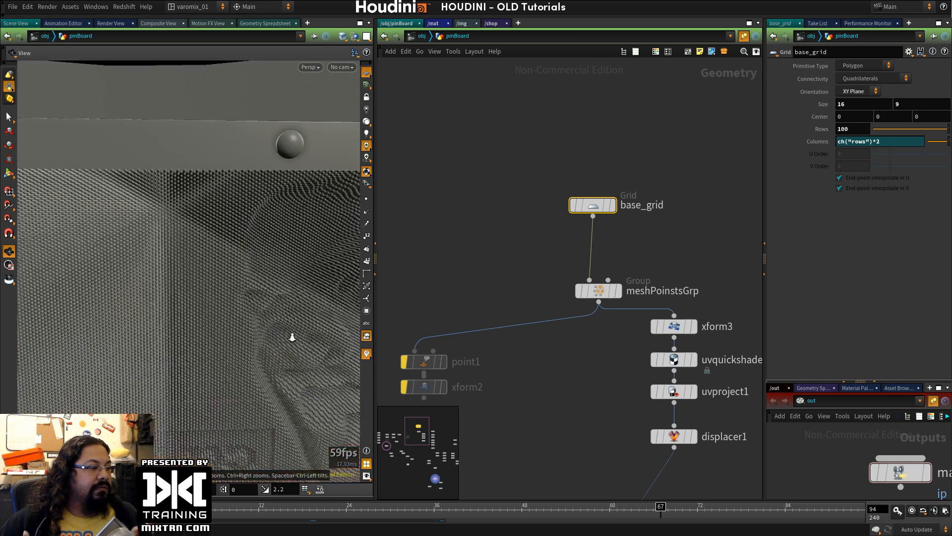
pyautogui.moveTo(291, 335); pyautogui.dragTo(164, 159, button='middle')
pyautogui.moveTo(163, 158); pyautogui.dragTo(219, 225)
pyautogui.moveTo(219, 226); pyautogui.dragTo(284, 280, button='middle')
pyautogui.moveTo(284, 281); pyautogui.dragTo(209, 293)
pyautogui.moveTo(209, 293); pyautogui.dragTo(127, 306, button='right')
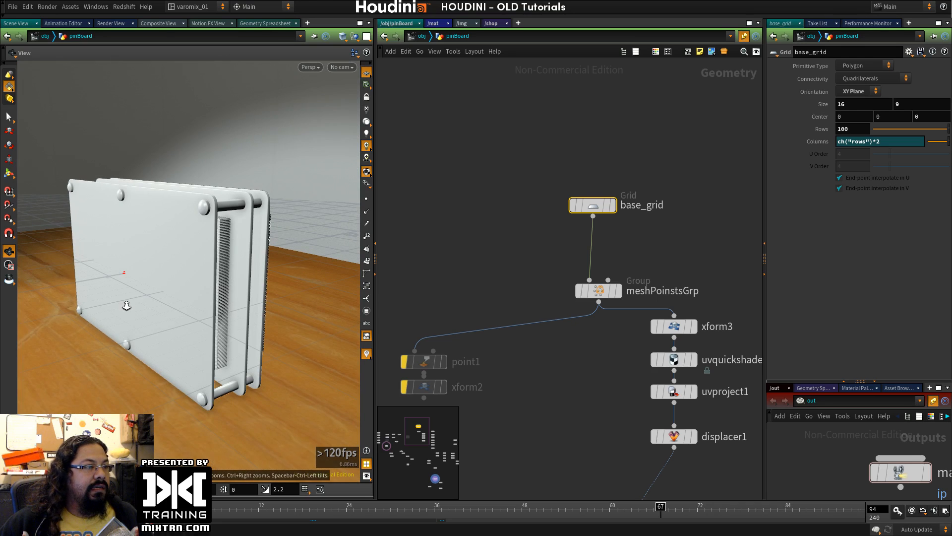
# Step: Store a snapshot of the current render, then render mantra1 again with the materials node displayed
pyautogui.click(110, 23)
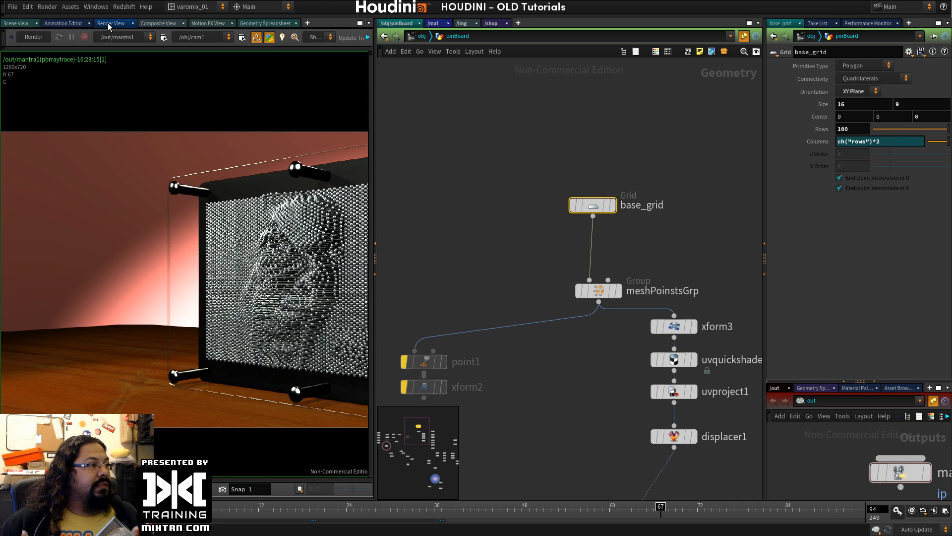
pyautogui.click(221, 490)
pyautogui.click(34, 37)
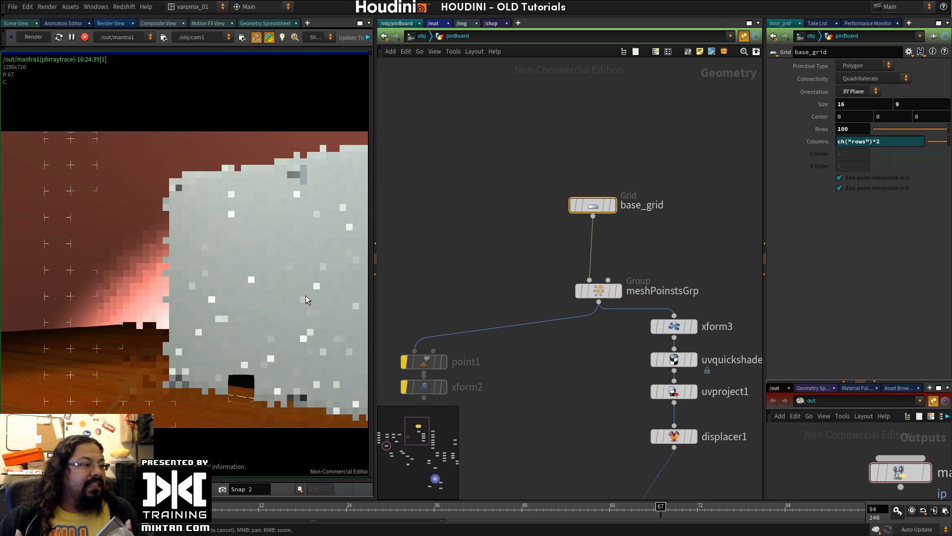
pyautogui.scroll(-10, 543, 286)
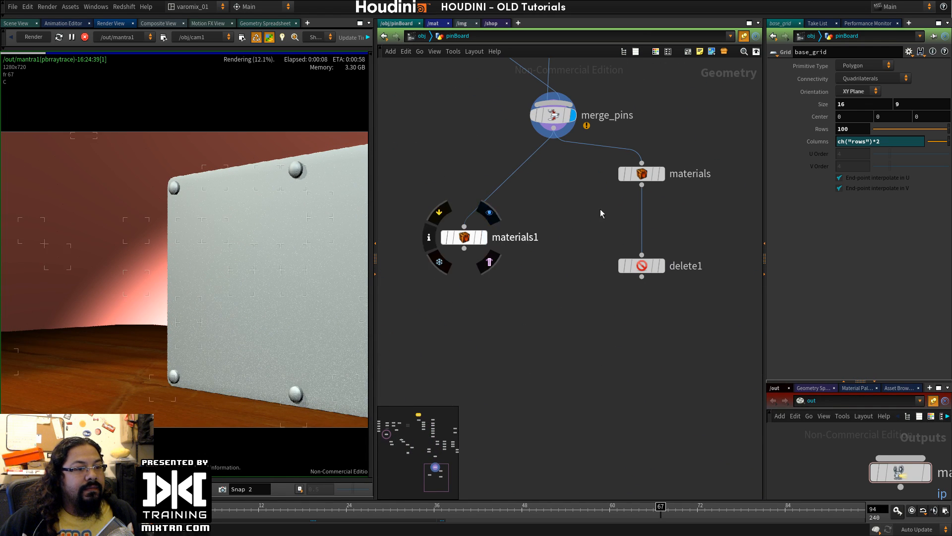
pyautogui.click(651, 176)
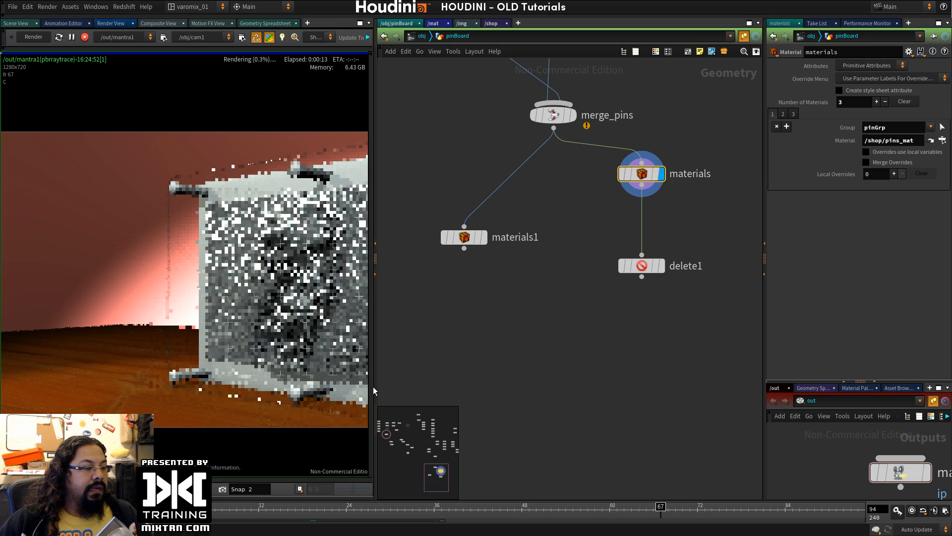
# Step: Widen the render view to examine the pin board in the Mantra render, and stop the render
pyautogui.moveTo(375, 387); pyautogui.dragTo(442, 392)
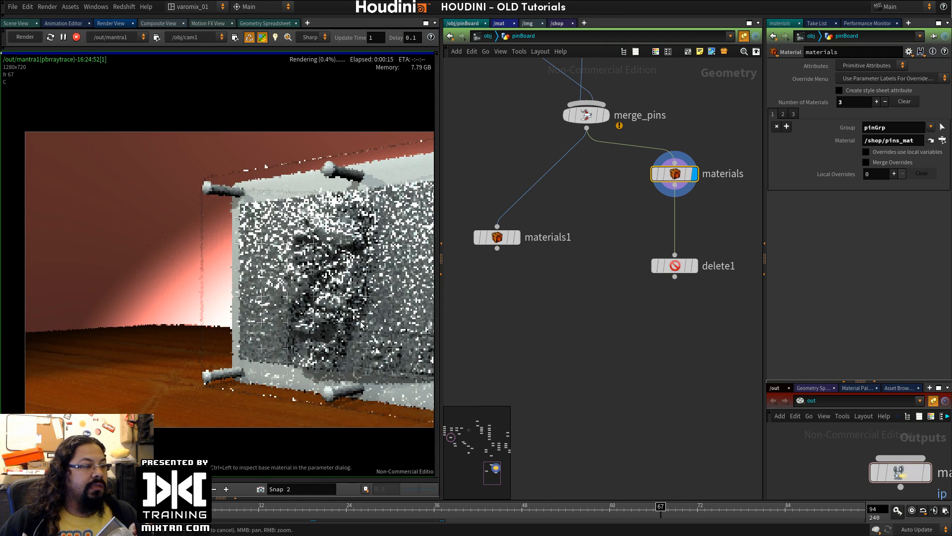
pyautogui.moveTo(372, 323); pyautogui.dragTo(326, 374, button='middle')
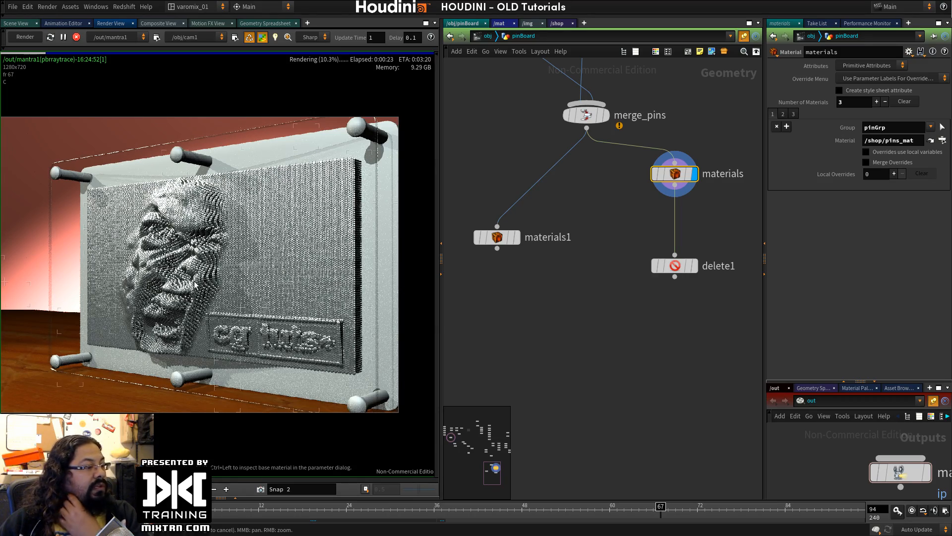
pyautogui.click(77, 38)
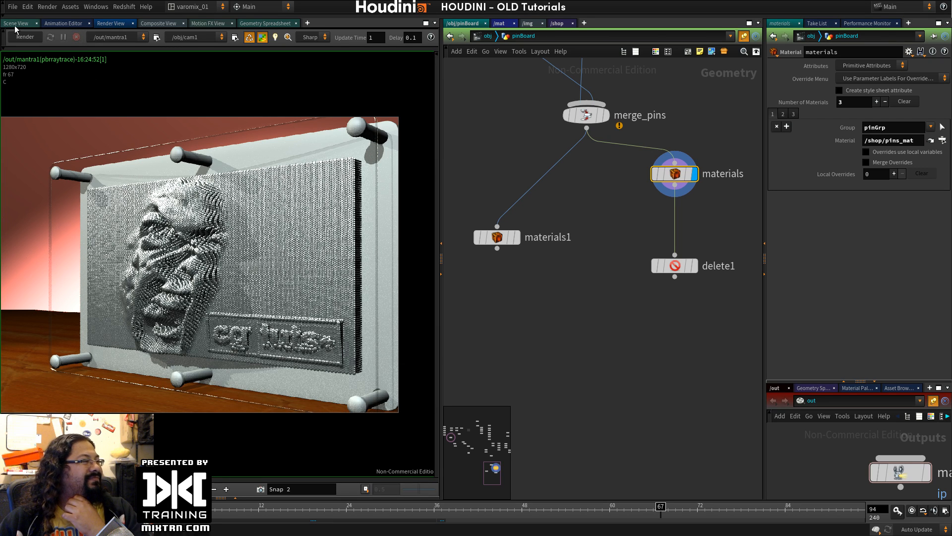
# Step: Open _mix_AutoFence_TUTO_GUI_v05.hipnc from the AutoFenceSceneFiles day 2 folder, discarding the changes to the pin board scene
pyautogui.click(15, 25)
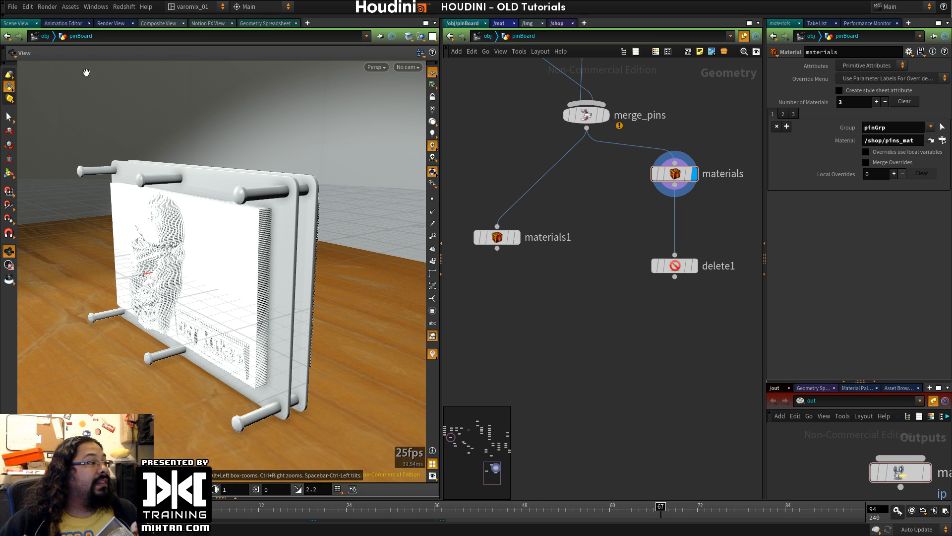
pyautogui.click(13, 7)
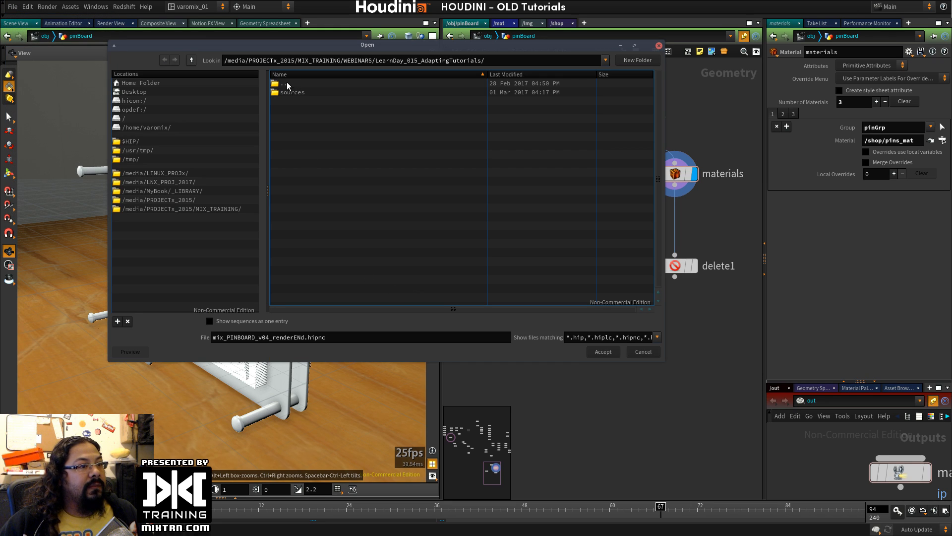
pyautogui.doubleClick(288, 92)
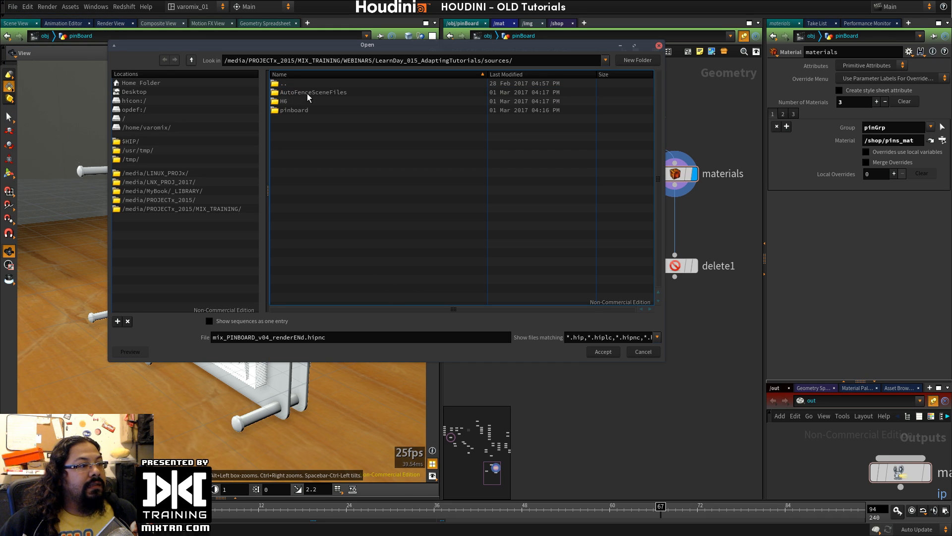
pyautogui.doubleClick(308, 93)
pyautogui.doubleClick(305, 102)
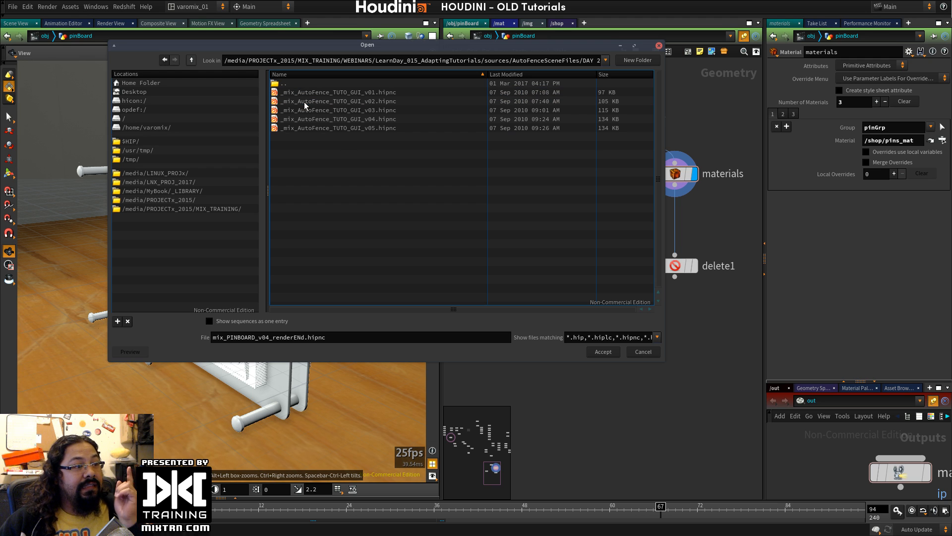
pyautogui.click(376, 129)
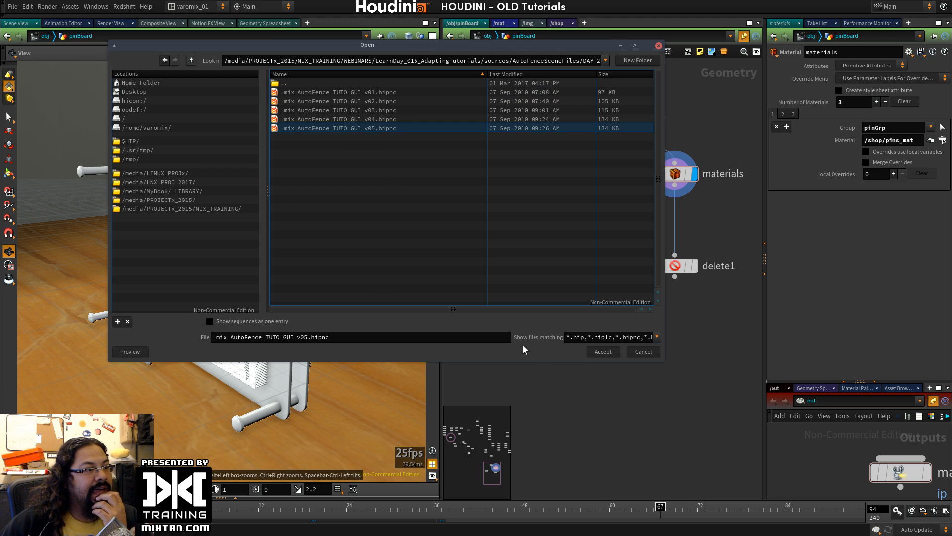
pyautogui.click(602, 352)
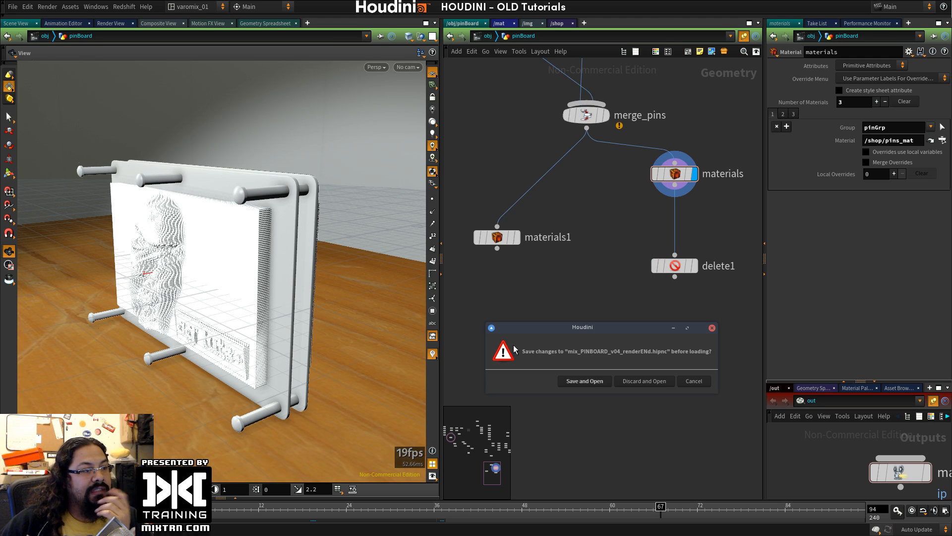
pyautogui.click(642, 380)
# Step: Switch to the empty Houdini session and set the project to the recent LearnDay_015_AdaptingTutorials folder
pyautogui.hotkey('ctrl', 'F2')
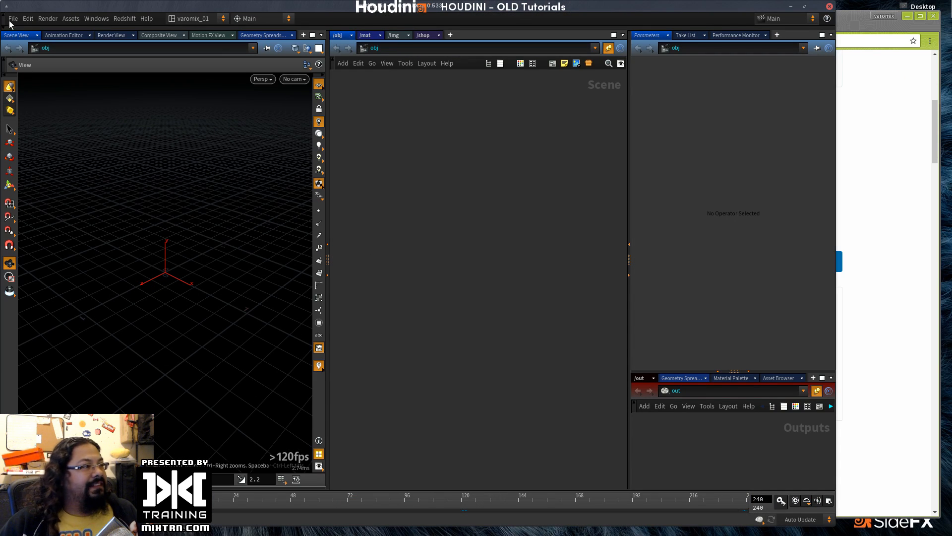
pyautogui.click(13, 19)
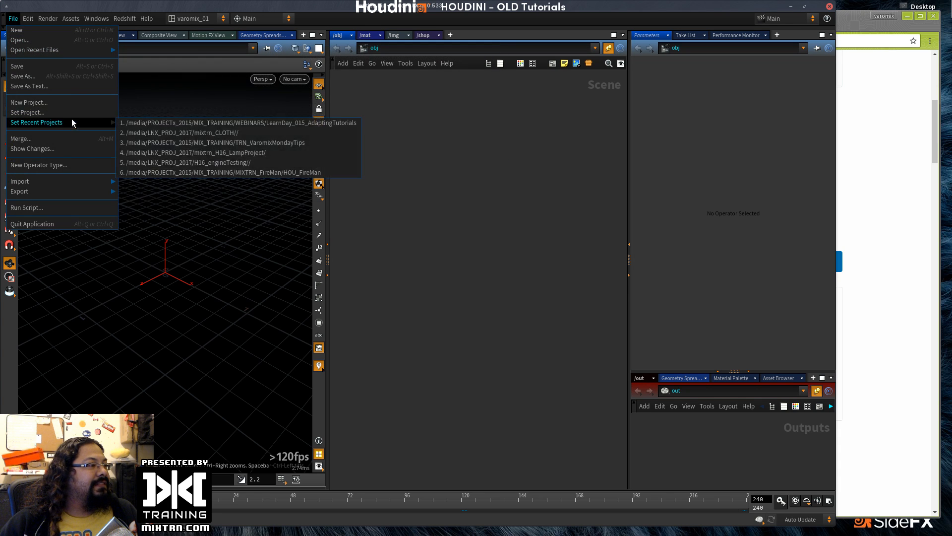
pyautogui.moveTo(93, 124)
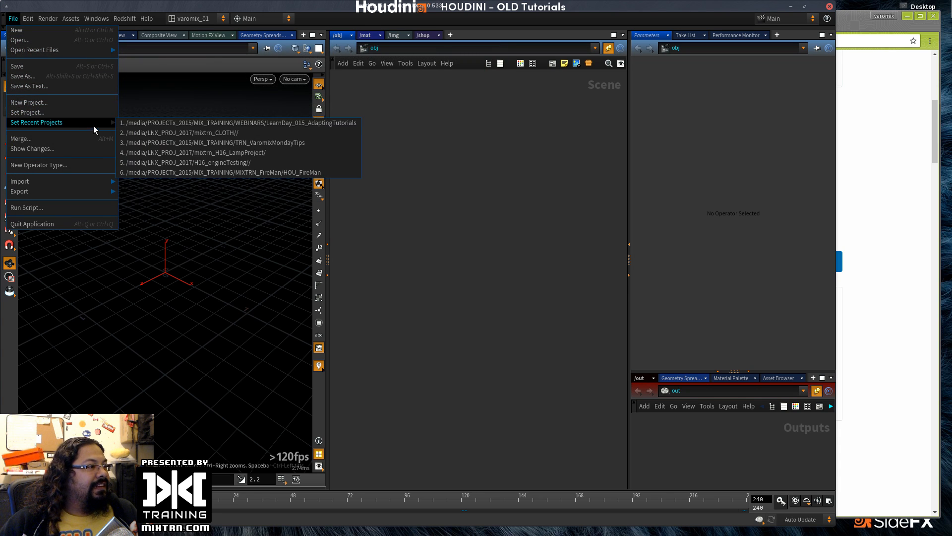
pyautogui.click(186, 124)
# Step: Open _mix_AutoFence_TUTO_GUI_v04.hipnc from the AutoFenceSceneFiles day 2 folder, accepting the non-commercial session and dismissing the load warnings
pyautogui.click(13, 19)
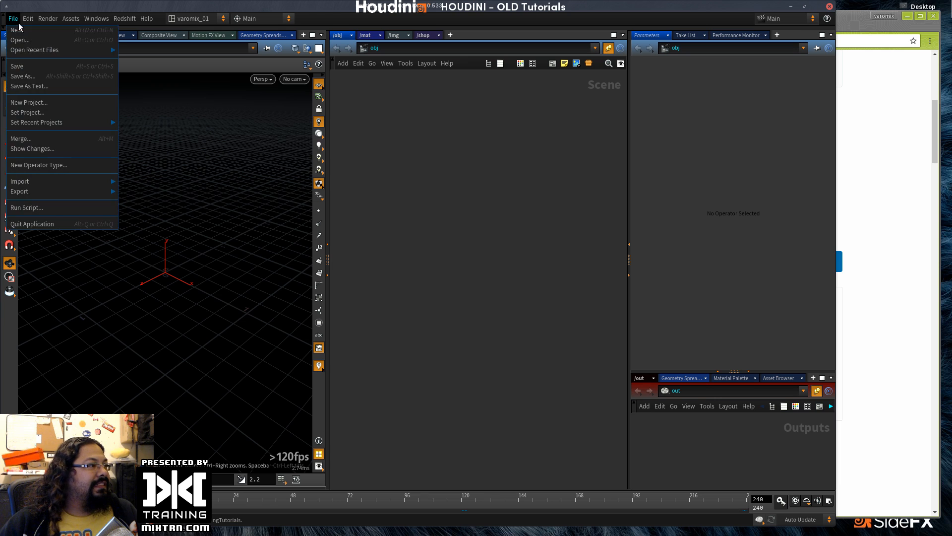
pyautogui.click(19, 40)
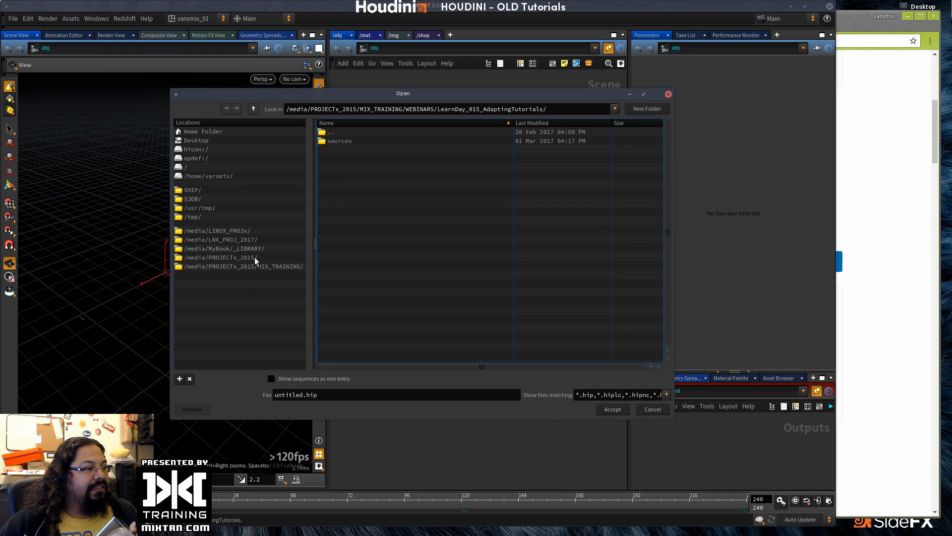
pyautogui.doubleClick(341, 141)
pyautogui.doubleClick(371, 141)
pyautogui.doubleClick(368, 151)
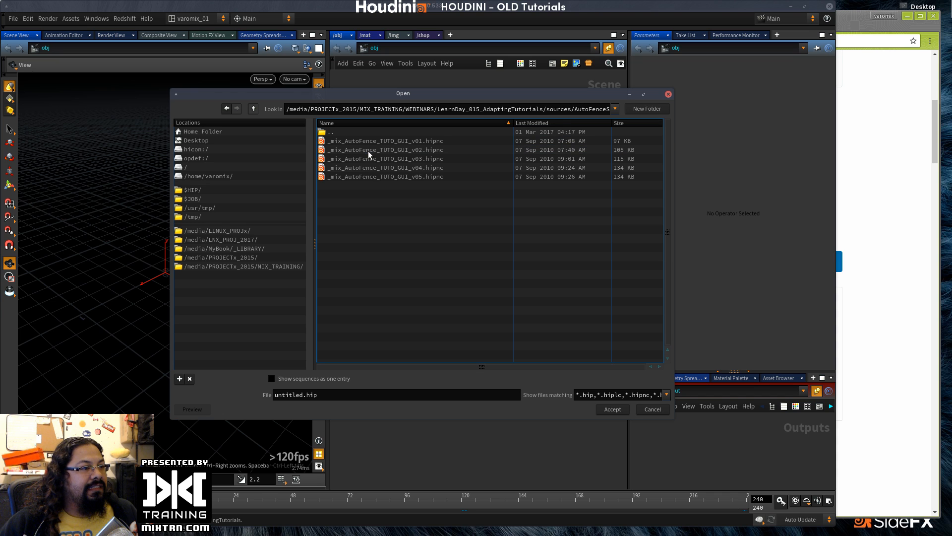
pyautogui.doubleClick(416, 169)
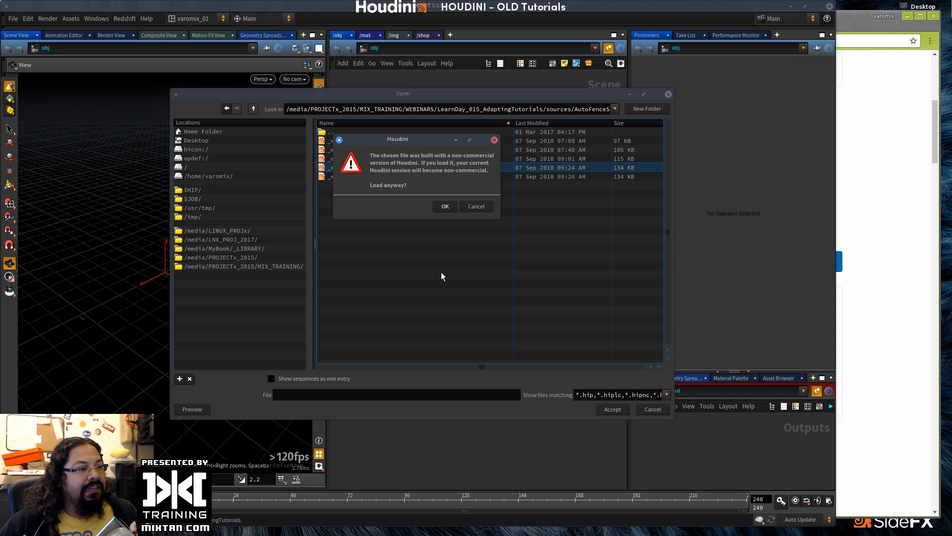
pyautogui.click(445, 206)
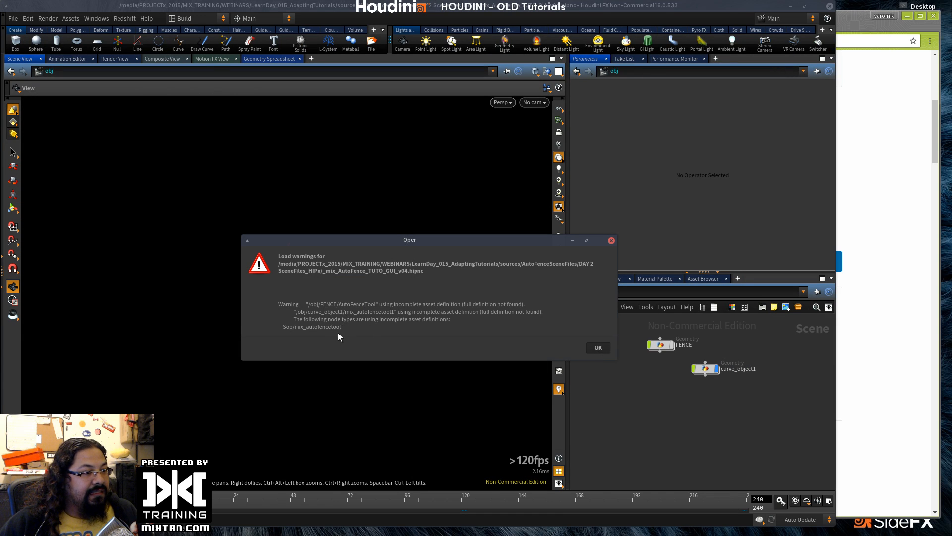
pyautogui.click(598, 347)
# Step: Look inside the FENCE object's network, return to the object level and turn on the display of FENCE
pyautogui.doubleClick(660, 344)
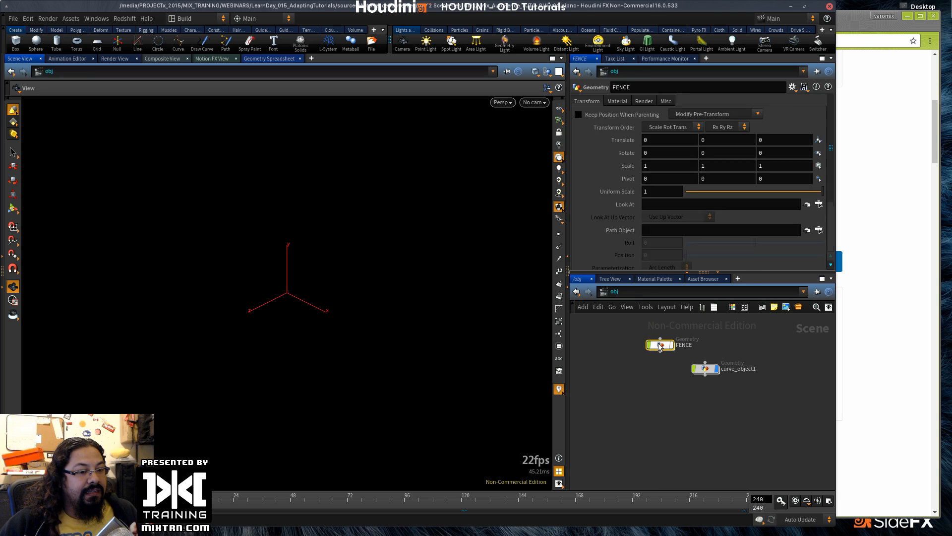
pyautogui.moveTo(668, 420); pyautogui.dragTo(658, 374, button='middle')
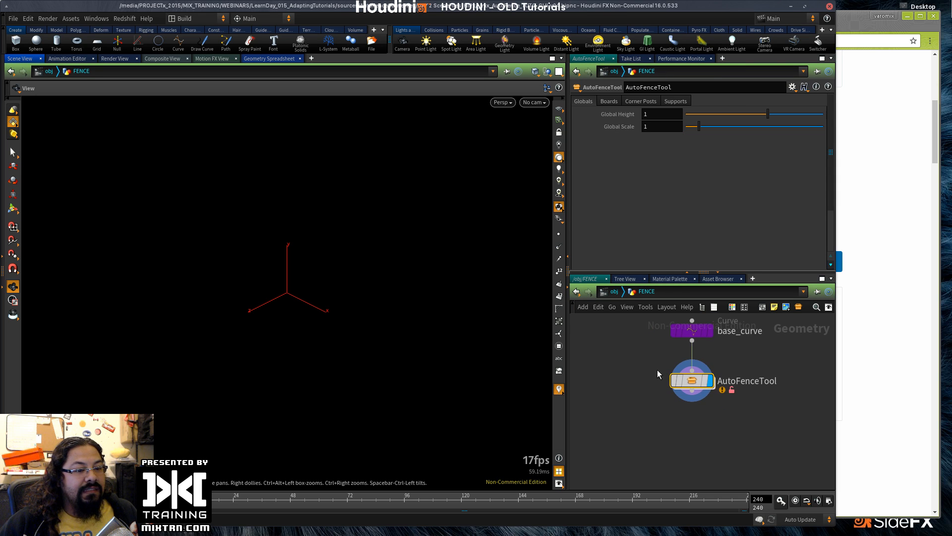
pyautogui.press('u')
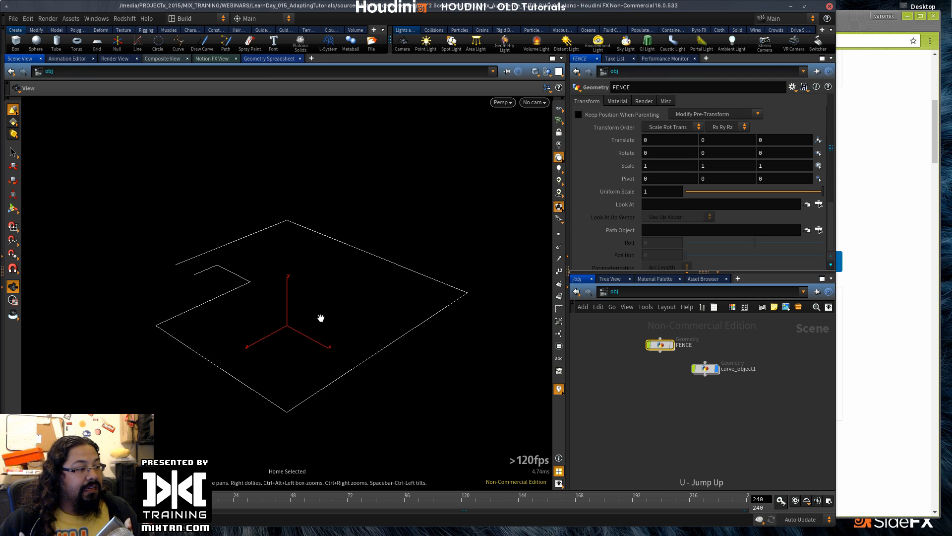
pyautogui.click(660, 343)
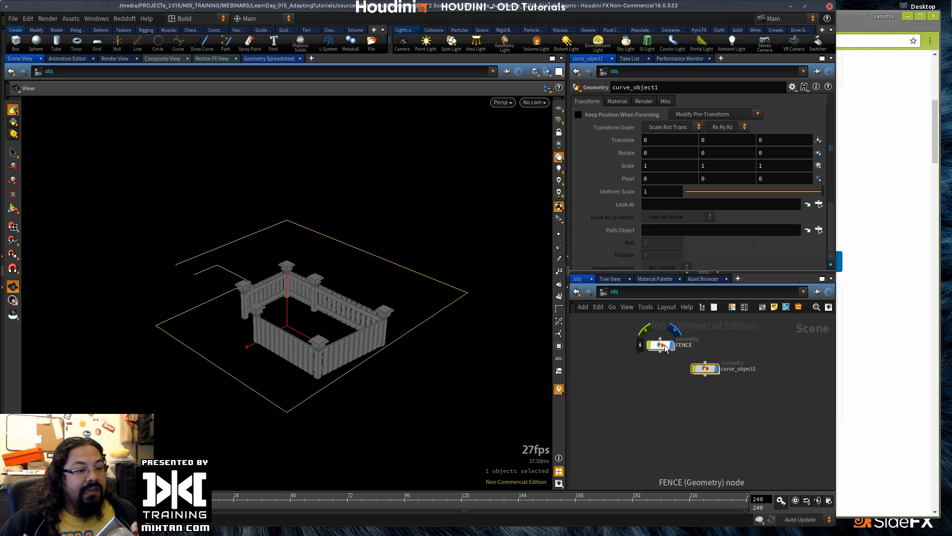
pyautogui.moveTo(301, 382); pyautogui.dragTo(289, 341, button='middle')
pyautogui.moveTo(289, 341); pyautogui.dragTo(430, 352, button='right')
pyautogui.moveTo(327, 359); pyautogui.dragTo(366, 362)
# Step: Inspect the curve_object1 network and the points of its curve1 node, and return to the object level
pyautogui.click(704, 369)
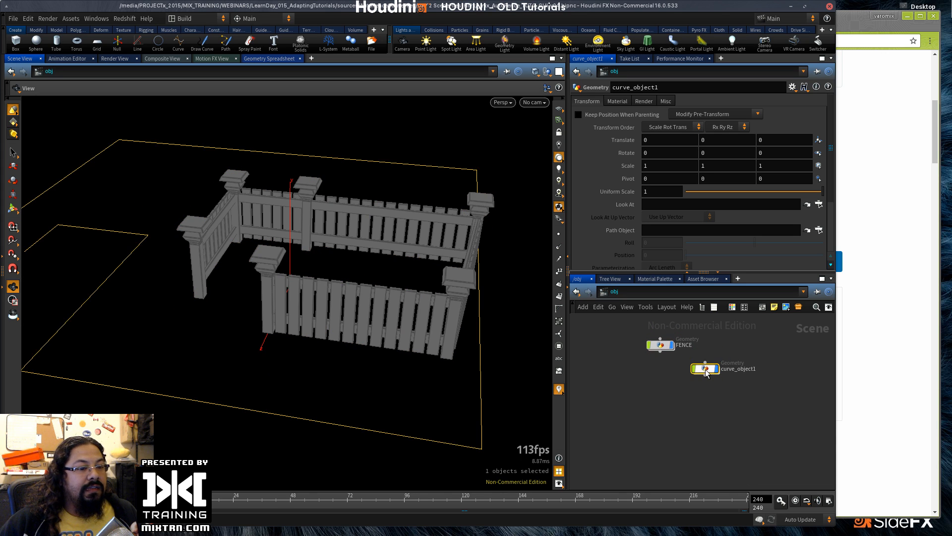
pyautogui.doubleClick(705, 370)
pyautogui.moveTo(664, 410); pyautogui.dragTo(630, 367, button='middle')
pyautogui.moveTo(630, 367); pyautogui.dragTo(679, 380, button='right')
pyautogui.moveTo(680, 380); pyautogui.dragTo(630, 442, button='middle')
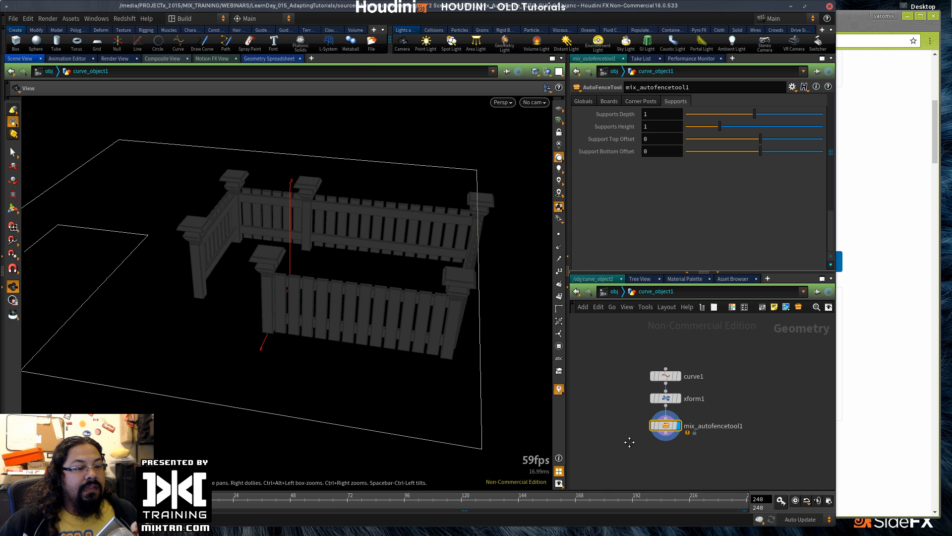
pyautogui.click(668, 378)
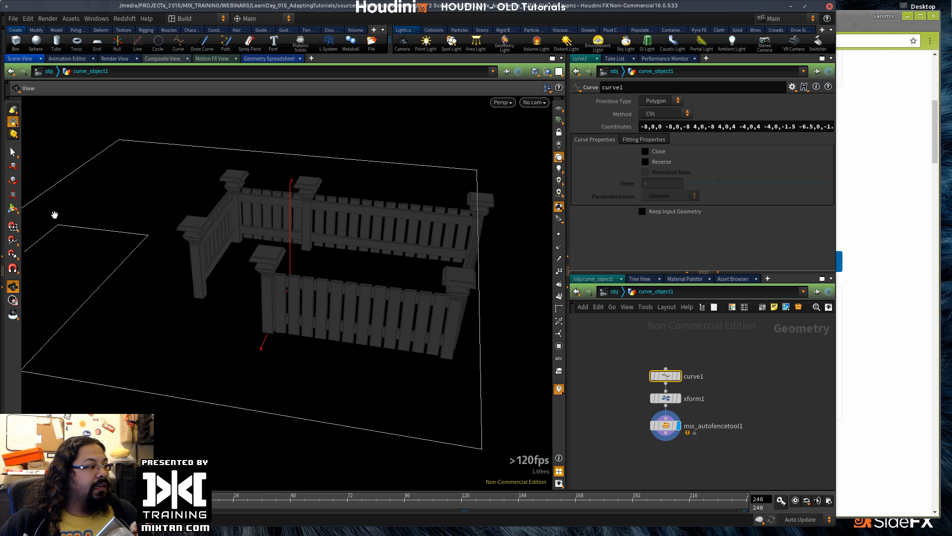
pyautogui.press('Return')
pyautogui.click(240, 301)
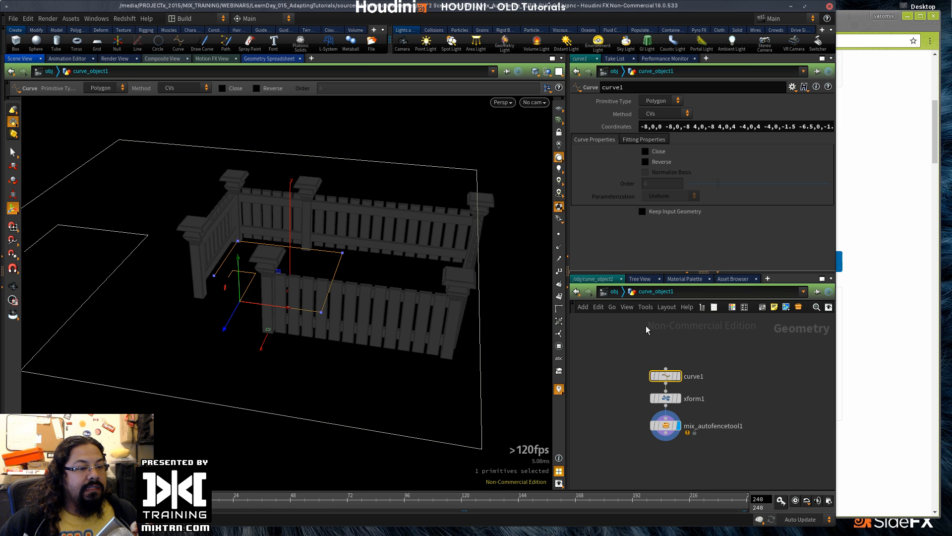
pyautogui.click(614, 291)
# Step: Inside FENCE, edit base_curve by moving the front section's free end point outward, away from the enclosure
pyautogui.doubleClick(662, 346)
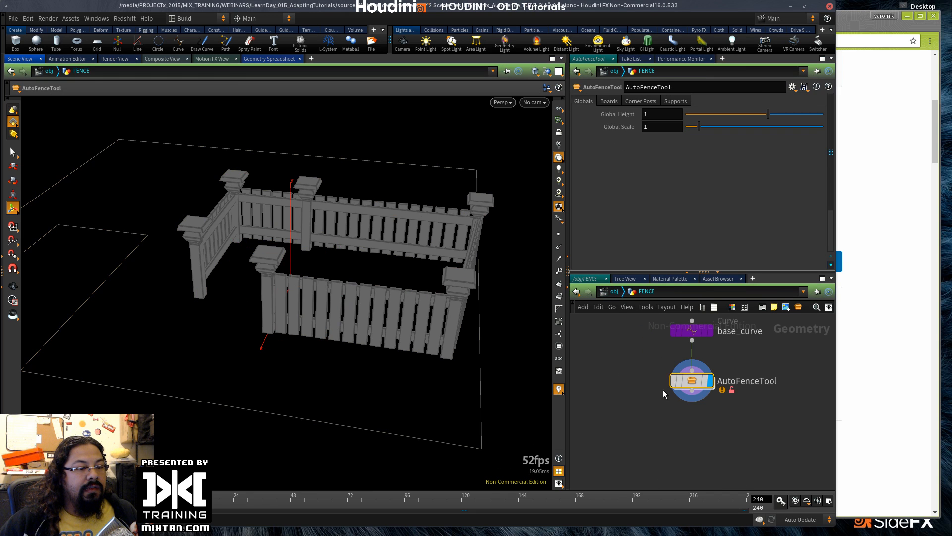
pyautogui.click(689, 329)
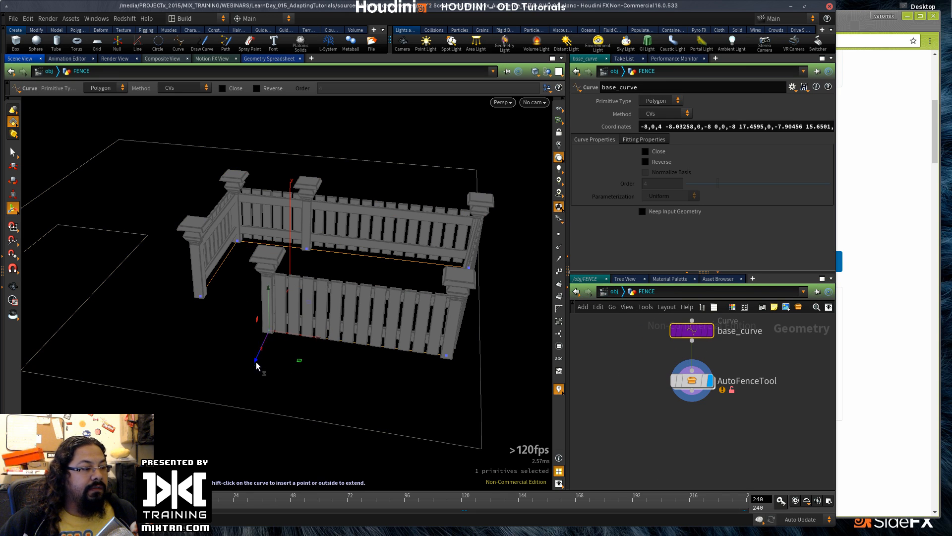
pyautogui.moveTo(255, 361); pyautogui.dragTo(158, 436)
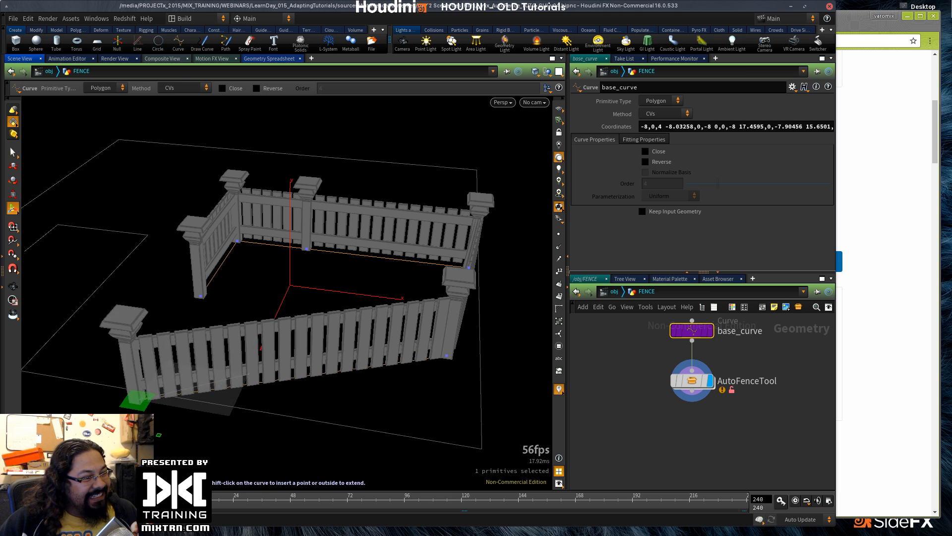
pyautogui.moveTo(139, 402)
pyautogui.mouseDown()
pyautogui.moveTo(261, 463)
pyautogui.moveTo(180, 404)
pyautogui.moveTo(141, 399)
pyautogui.mouseUp()
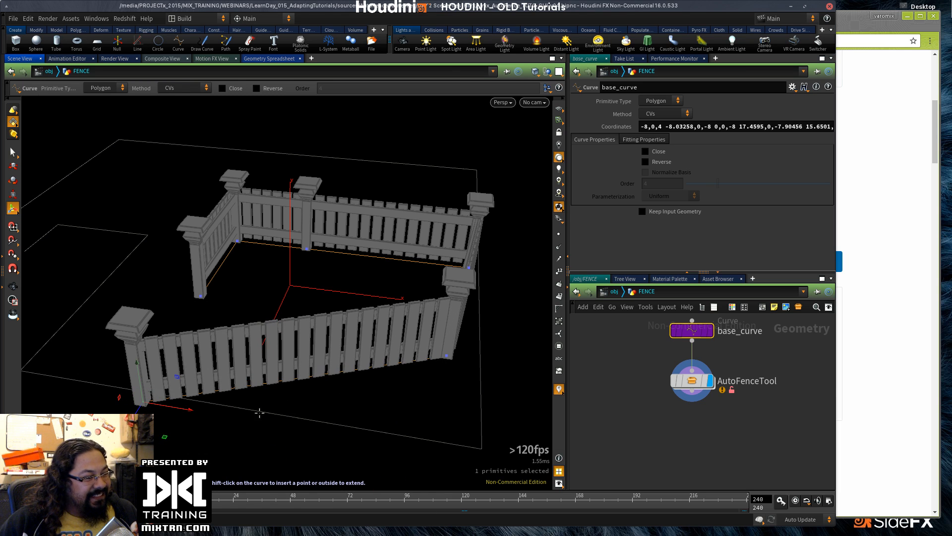
# Step: Insert a point midway along the front section of base_curve and move it outward to form a new corner
pyautogui.keyDown('shift'); pyautogui.click(296, 378); pyautogui.keyUp('shift')
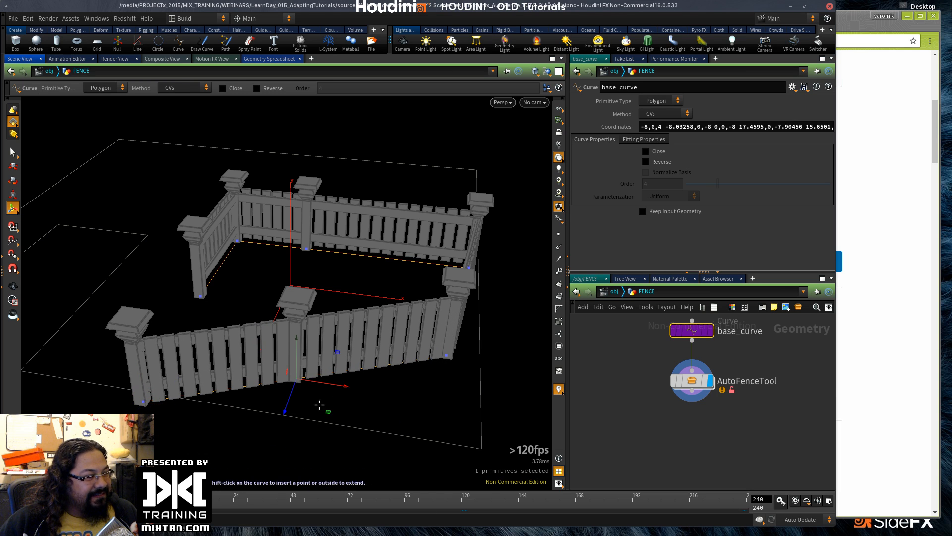
pyautogui.moveTo(327, 416); pyautogui.dragTo(335, 380)
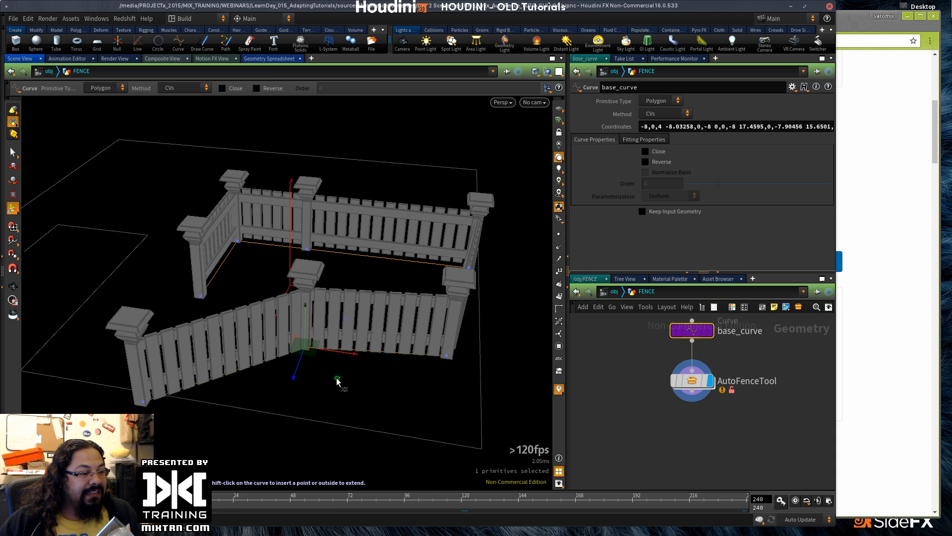
pyautogui.moveTo(346, 381); pyautogui.dragTo(448, 443)
# Step: Maximize the window and widen the network and parameter panes, with the whole fence in view
pyautogui.click(802, 6)
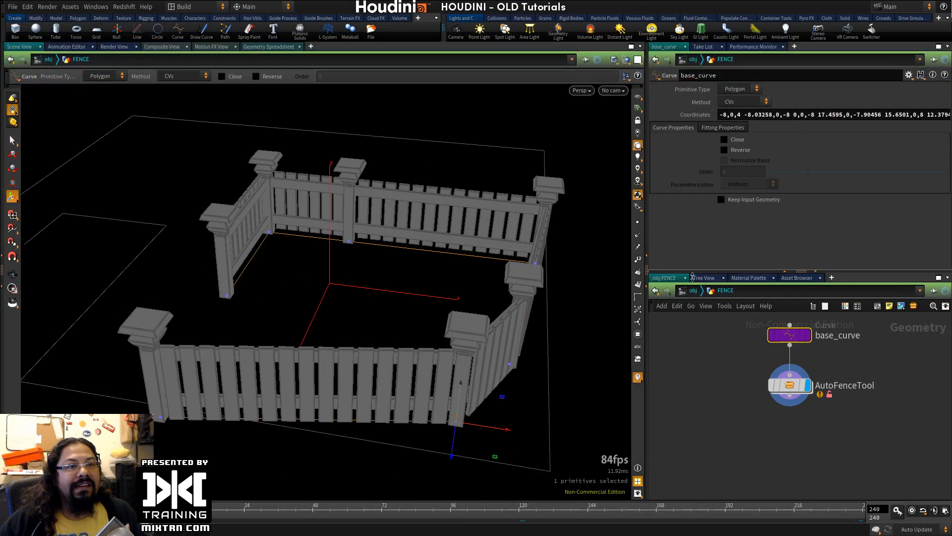
pyautogui.press('Escape')
pyautogui.moveTo(319, 332); pyautogui.dragTo(500, 408)
pyautogui.press('Return')
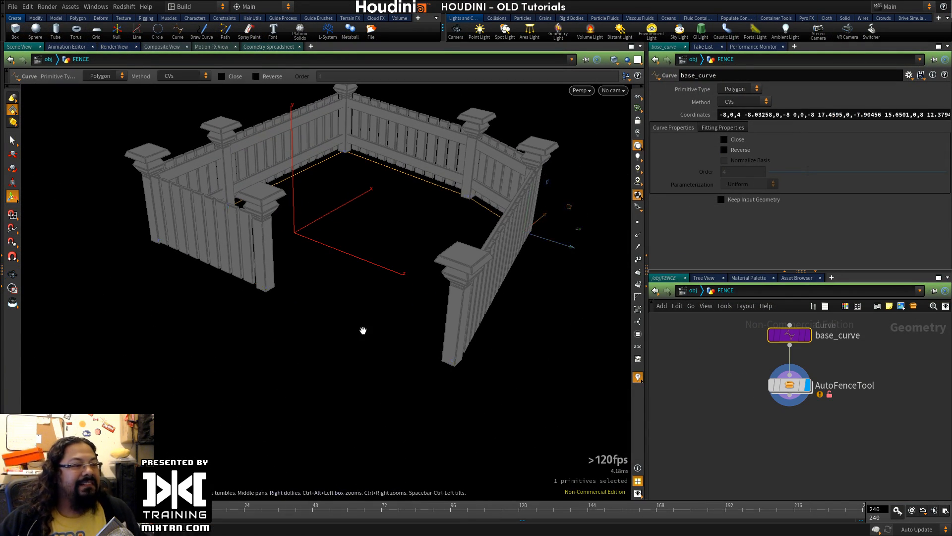
pyautogui.moveTo(363, 329); pyautogui.dragTo(552, 392)
# Step: Move base_curve's far back corner point outward and insert a new point along the long back section
pyautogui.click(323, 249)
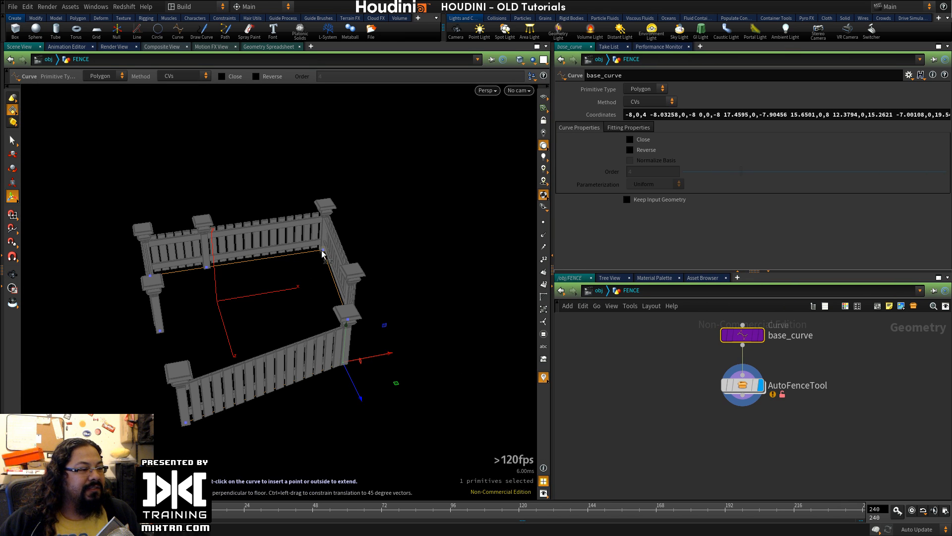
pyautogui.moveTo(377, 263); pyautogui.dragTo(431, 232)
pyautogui.keyDown('ctrl'); pyautogui.keyDown('shift'); pyautogui.click(312, 235); pyautogui.keyUp('shift'); pyautogui.keyUp('ctrl')
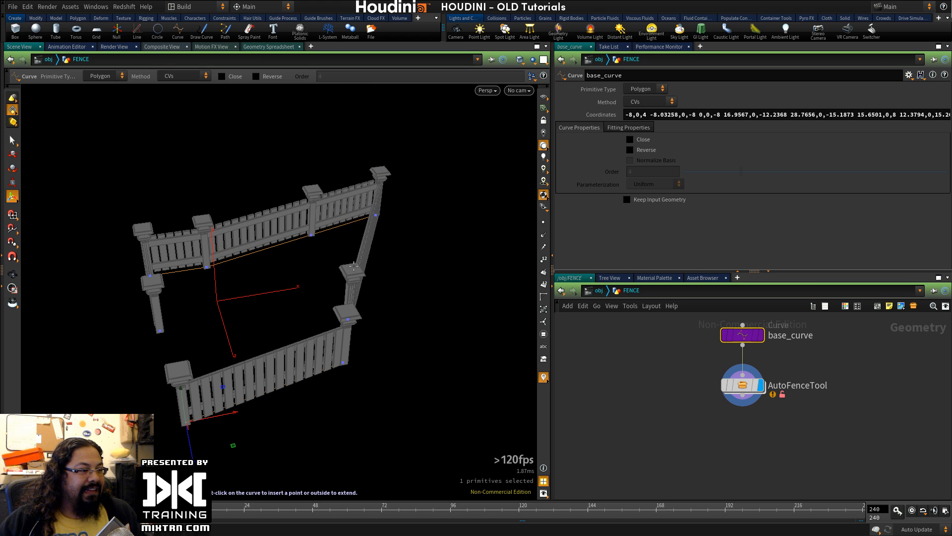
# Step: Move the point inserted along the back section of base_curve outward to form a new corner
pyautogui.moveTo(361, 251); pyautogui.dragTo(322, 213)
pyautogui.press('space')
pyautogui.moveTo(251, 276); pyautogui.dragTo(207, 276)
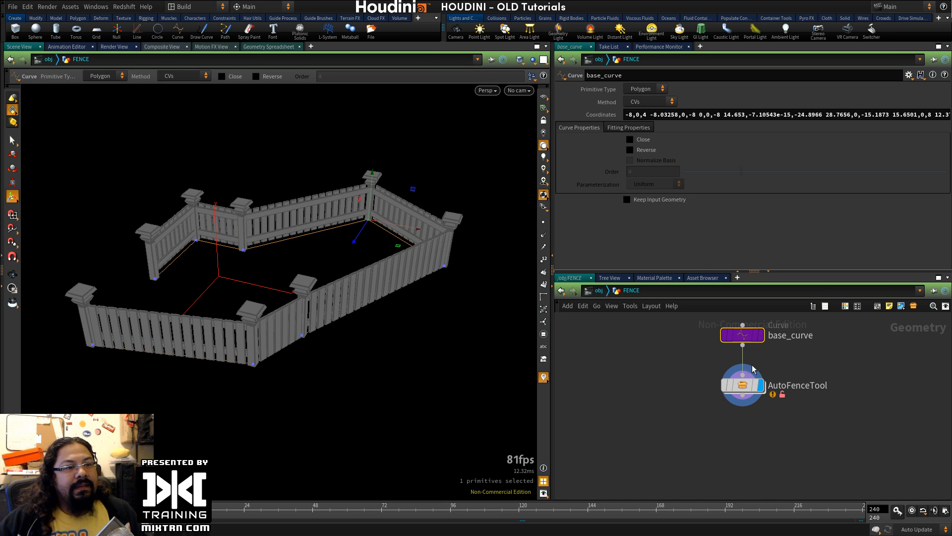
# Step: Set the Global Height of AutoFenceTool to 1.59
pyautogui.click(742, 384)
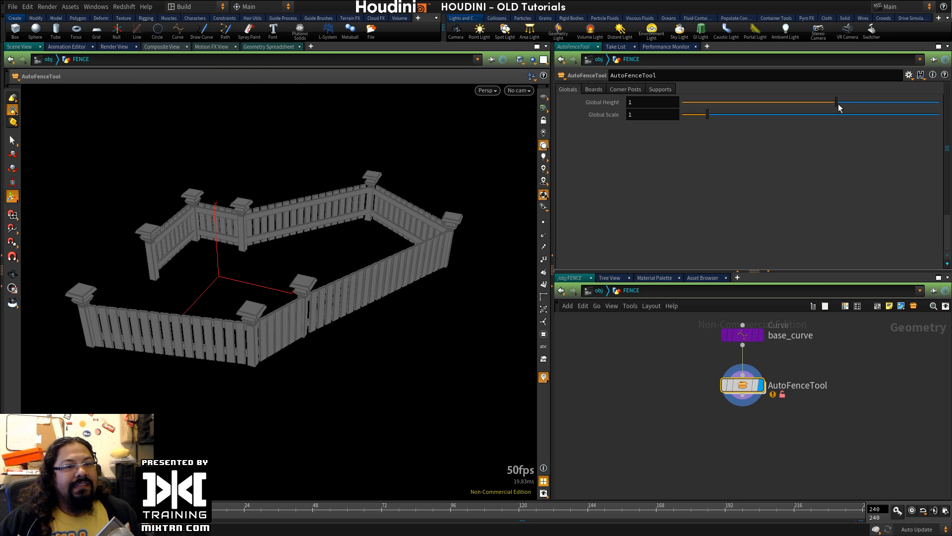
pyautogui.moveTo(838, 108)
pyautogui.mouseDown()
pyautogui.moveTo(792, 104)
pyautogui.moveTo(882, 109)
pyautogui.moveTo(851, 104)
pyautogui.mouseUp()
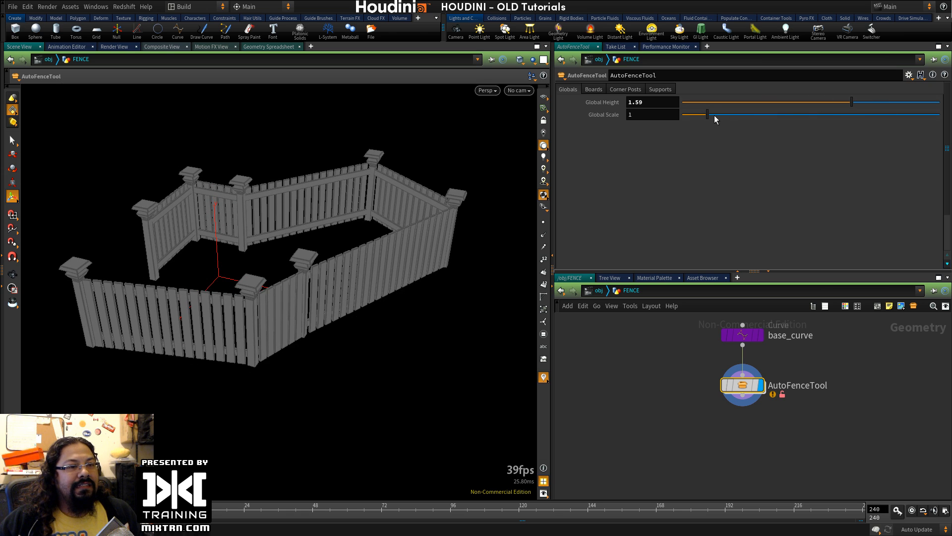
pyautogui.moveTo(716, 119); pyautogui.dragTo(755, 102)
# Step: Set the fence's Board Width to 1.417 and Board Height to 4.49
pyautogui.click(593, 89)
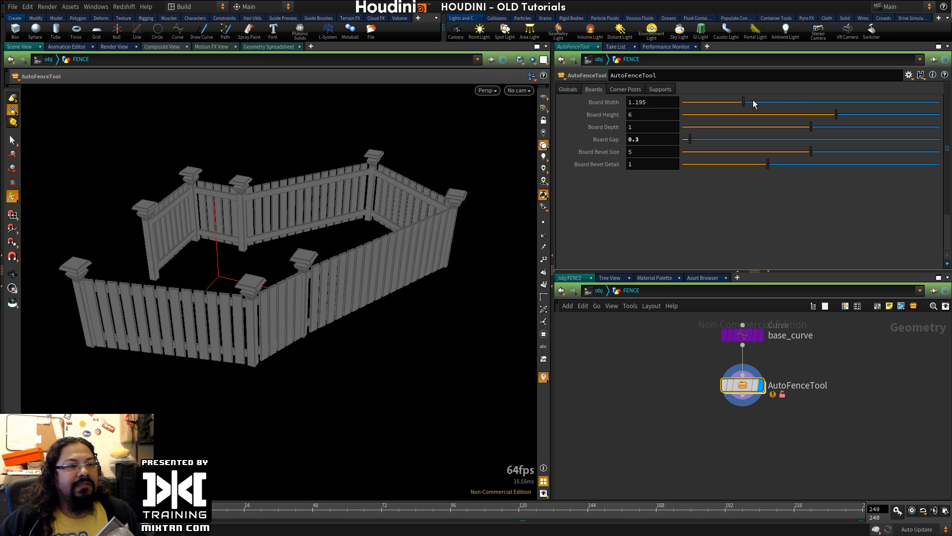
pyautogui.moveTo(836, 114); pyautogui.dragTo(811, 127)
pyautogui.moveTo(689, 140)
pyautogui.mouseDown()
pyautogui.moveTo(770, 144)
pyautogui.moveTo(690, 151)
pyautogui.mouseUp()
pyautogui.moveTo(813, 152)
pyautogui.mouseDown()
pyautogui.moveTo(779, 151)
pyautogui.moveTo(812, 151)
pyautogui.mouseUp()
pyautogui.moveTo(760, 167); pyautogui.dragTo(785, 169)
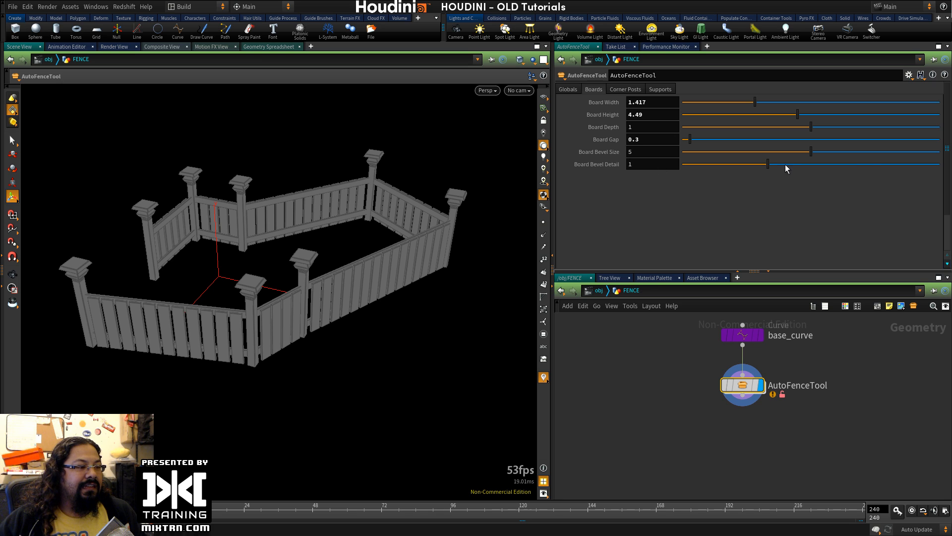
# Step: Set the Corner Post Bevel to 4.89 and Corner Post Detail to 2, with the posts in close view
pyautogui.click(625, 89)
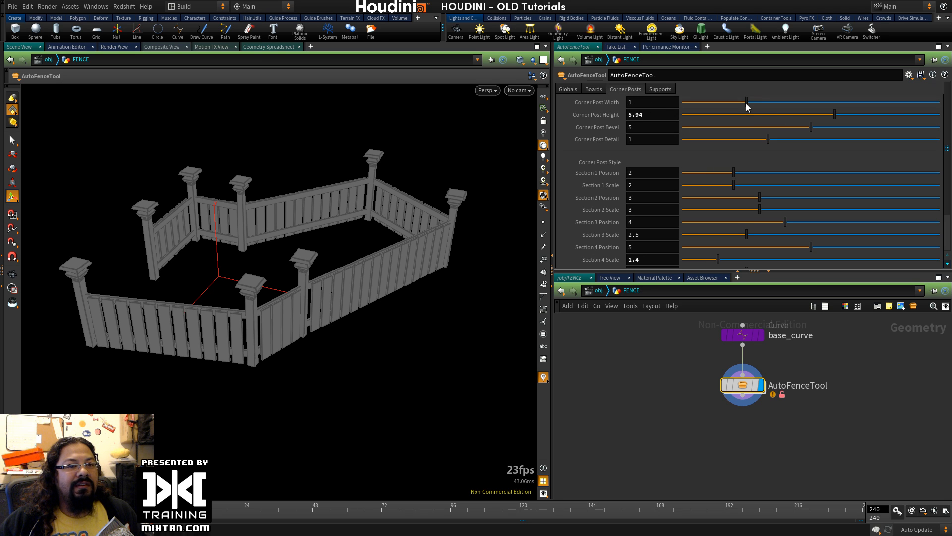
pyautogui.moveTo(746, 102); pyautogui.dragTo(789, 130)
pyautogui.hotkey('ctrl', 'z')
pyautogui.keyDown('alt'); pyautogui.moveTo(251, 297); pyautogui.dragTo(479, 292, button='right'); pyautogui.keyUp('alt')
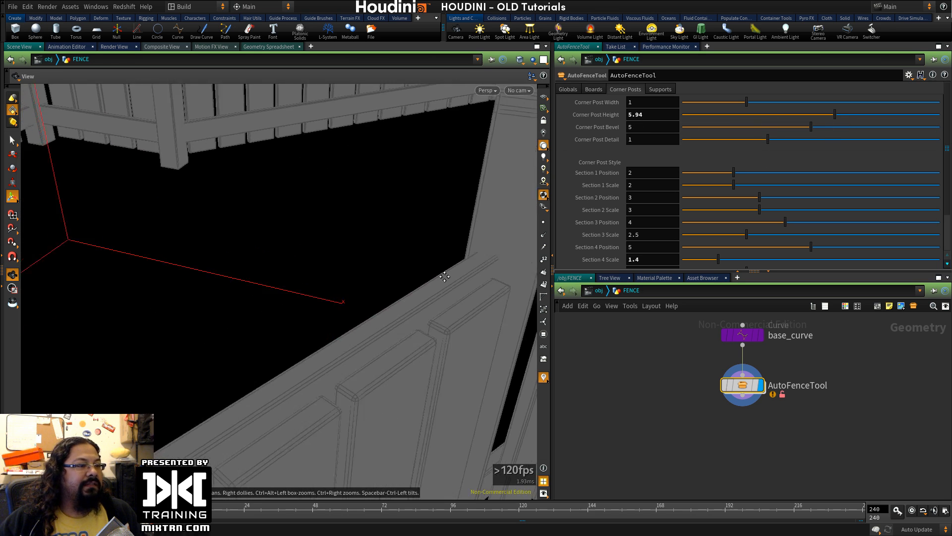
pyautogui.moveTo(479, 292)
pyautogui.keyDown('alt'); pyautogui.mouseDown()
pyautogui.moveTo(506, 290)
pyautogui.moveTo(461, 283)
pyautogui.moveTo(471, 281)
pyautogui.mouseUp(); pyautogui.keyUp('alt')
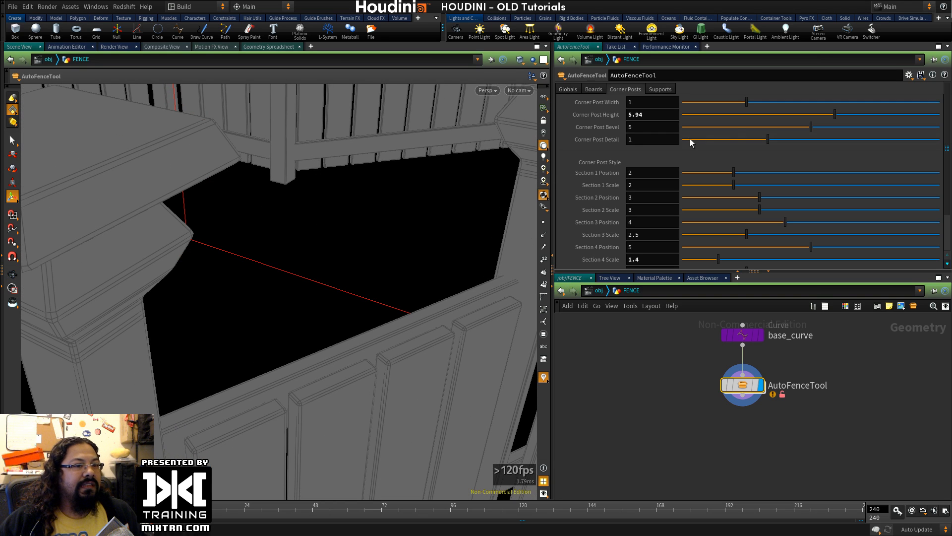
pyautogui.moveTo(811, 129); pyautogui.dragTo(824, 151)
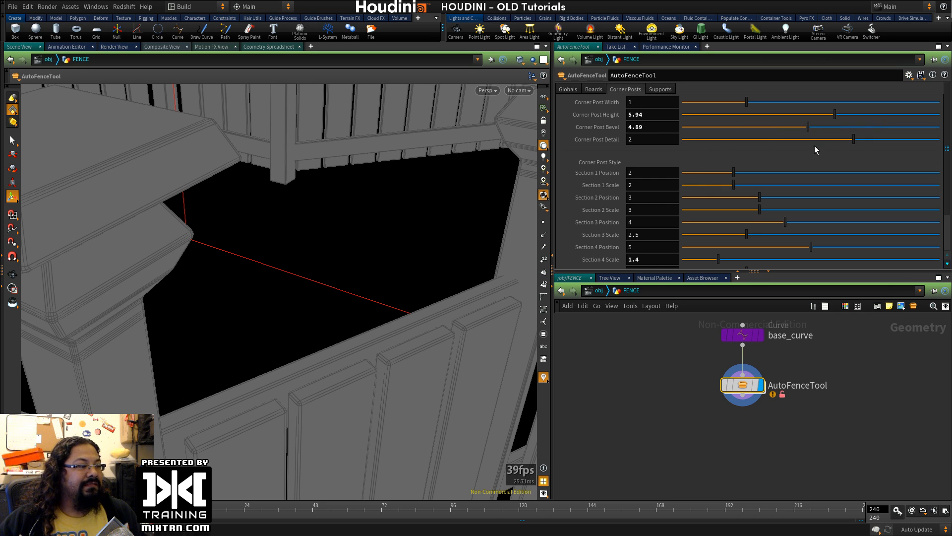
# Step: Try different viewport shading modes, including Flat Shaded, with the nearest corner post cap in close view
pyautogui.press('Escape')
pyautogui.moveTo(283, 288)
pyautogui.mouseDown()
pyautogui.moveTo(387, 276)
pyautogui.moveTo(449, 238)
pyautogui.mouseUp()
pyautogui.click(519, 59)
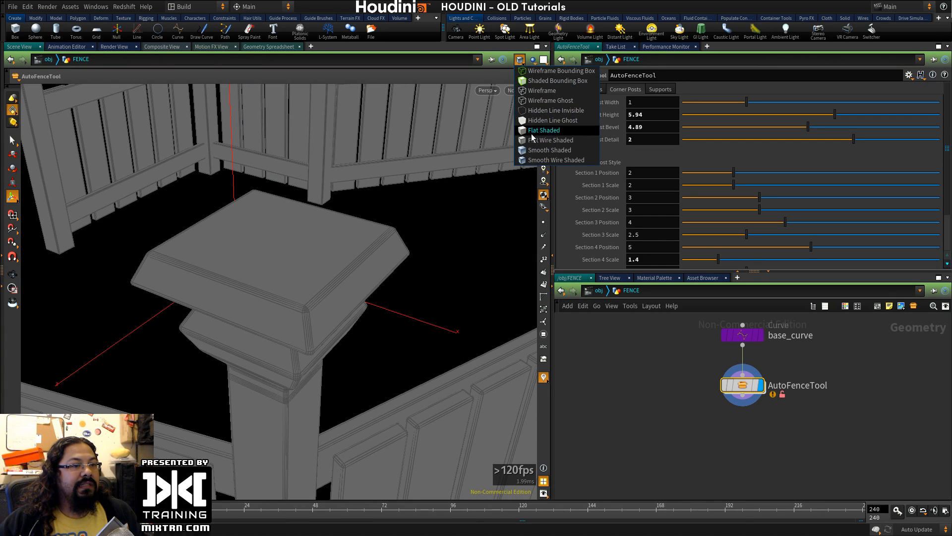
pyautogui.click(541, 130)
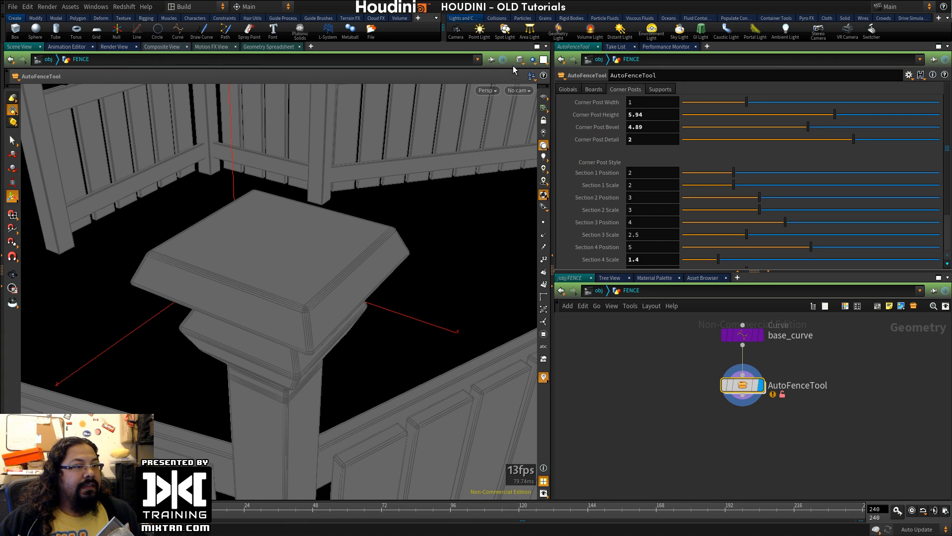
pyautogui.click(519, 59)
pyautogui.click(546, 158)
pyautogui.press('Escape')
pyautogui.moveTo(329, 326); pyautogui.dragTo(365, 304)
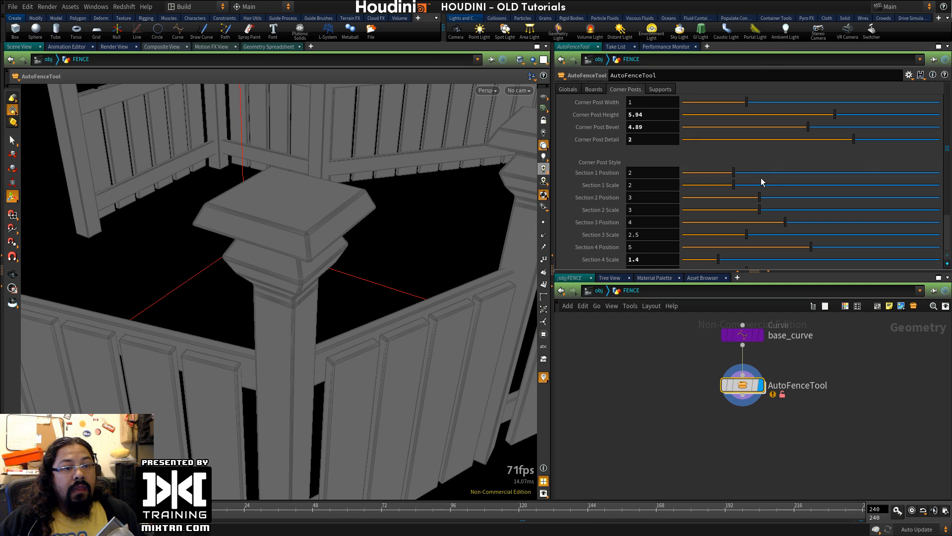
# Step: Set the corner post style's Section 1 Position to 4.34 and Section 1 Scale to 0.85
pyautogui.moveTo(733, 173); pyautogui.dragTo(854, 173)
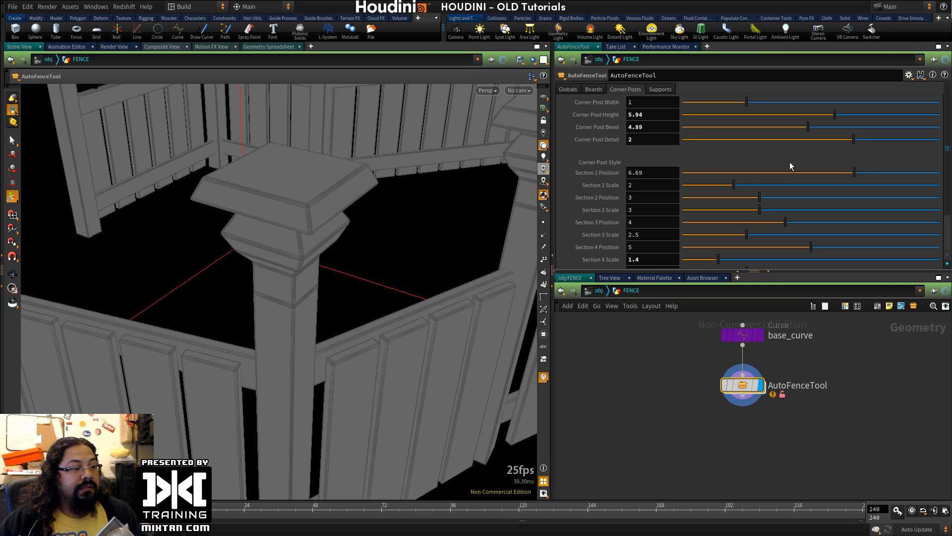
pyautogui.click(794, 172)
pyautogui.moveTo(395, 298); pyautogui.dragTo(436, 301)
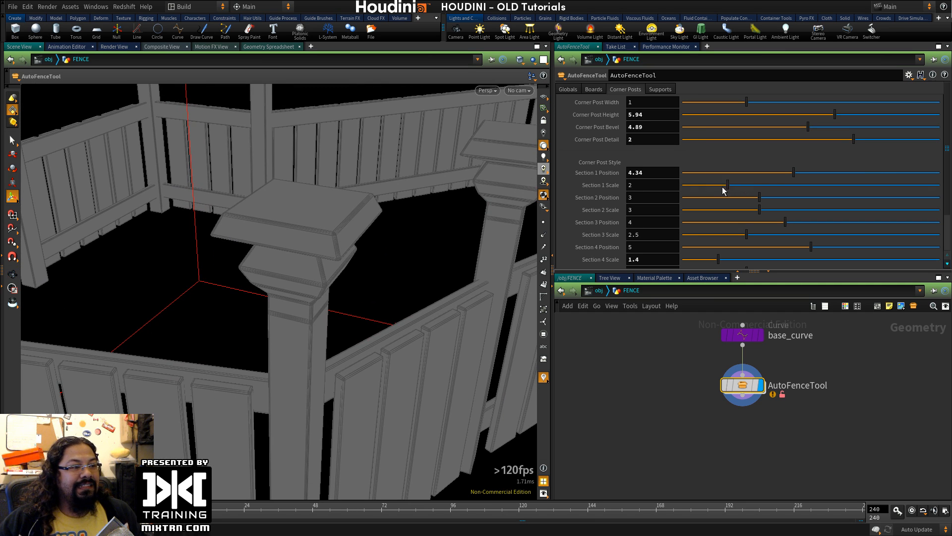
pyautogui.moveTo(725, 185); pyautogui.dragTo(704, 185)
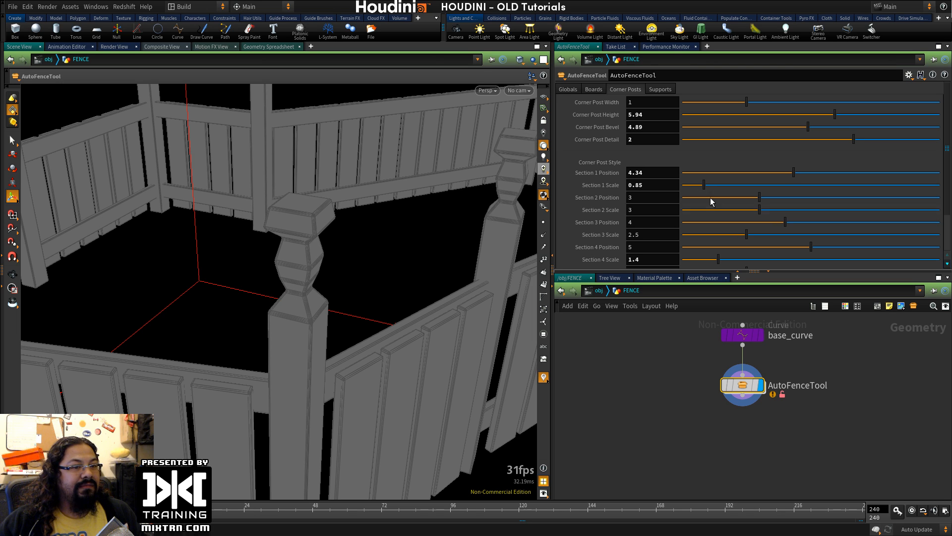
# Step: Set corner post Section 2 to position 2.83 and scale 3.01, and Section 3 to position 9.81 and scale 1.43
pyautogui.moveTo(758, 198)
pyautogui.mouseDown()
pyautogui.moveTo(803, 198)
pyautogui.moveTo(755, 198)
pyautogui.mouseUp()
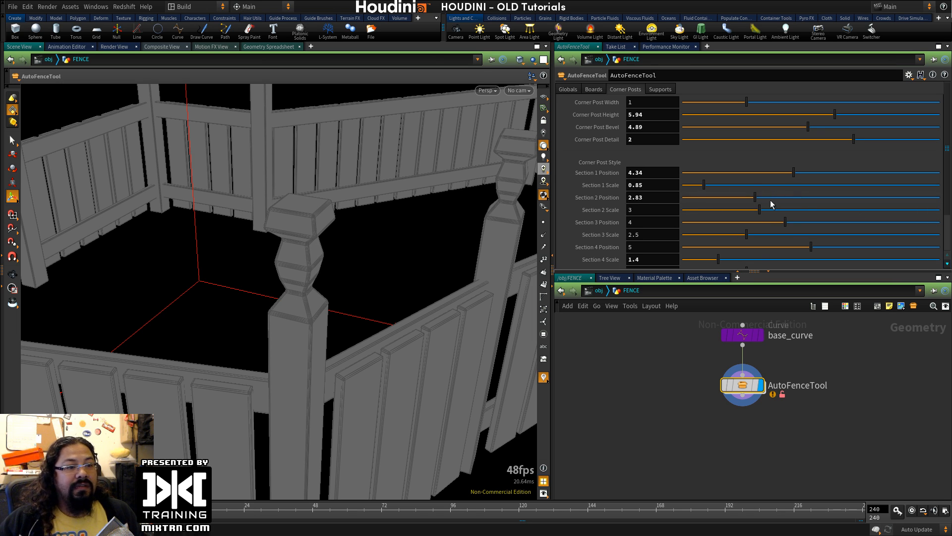
pyautogui.moveTo(759, 210); pyautogui.dragTo(934, 223)
pyautogui.click(781, 222)
pyautogui.moveTo(351, 307); pyautogui.dragTo(291, 276)
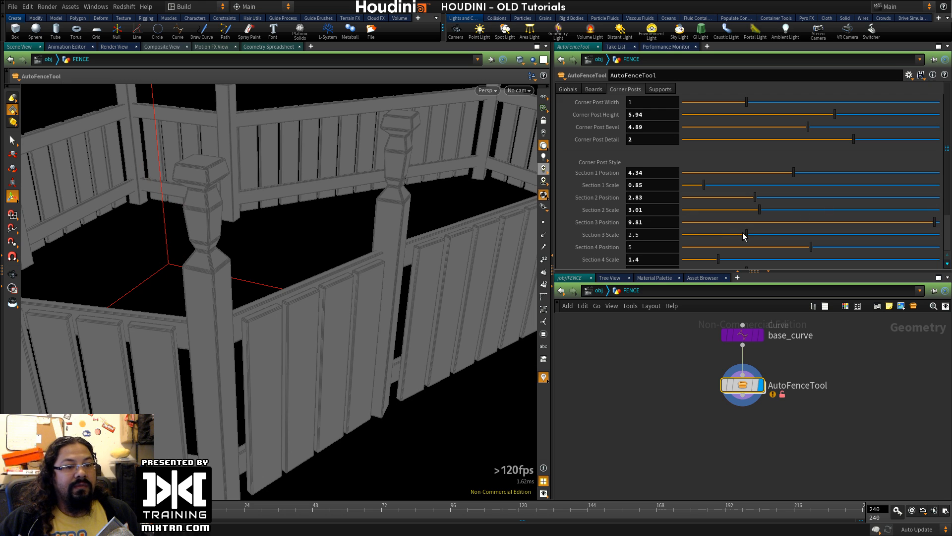
pyautogui.moveTo(744, 237)
pyautogui.mouseDown()
pyautogui.moveTo(773, 238)
pyautogui.moveTo(728, 237)
pyautogui.mouseUp()
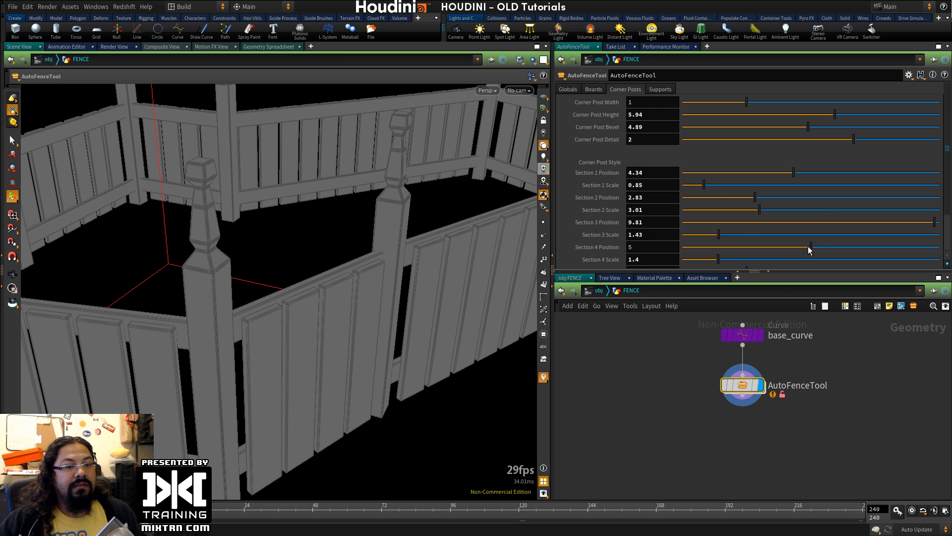
# Step: Set the corner posts' Section 4 and Section 5 Position to 10, Section 6 Position to 8.84 and Section 6 Scale to 7.26
pyautogui.moveTo(810, 250); pyautogui.dragTo(941, 247)
pyautogui.moveTo(270, 272); pyautogui.dragTo(384, 316)
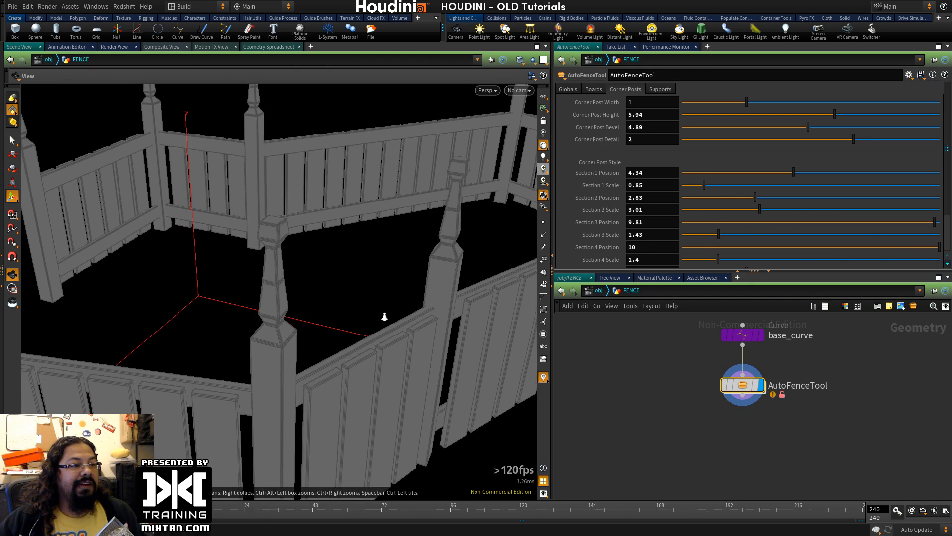
pyautogui.scroll(-3, 384, 317)
pyautogui.scroll(-2, 725, 260)
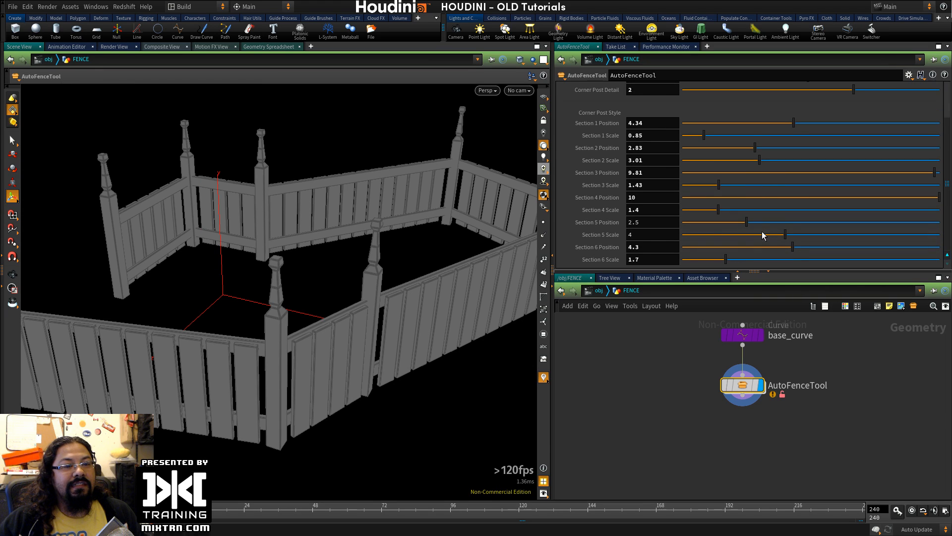
pyautogui.moveTo(746, 223); pyautogui.dragTo(904, 223)
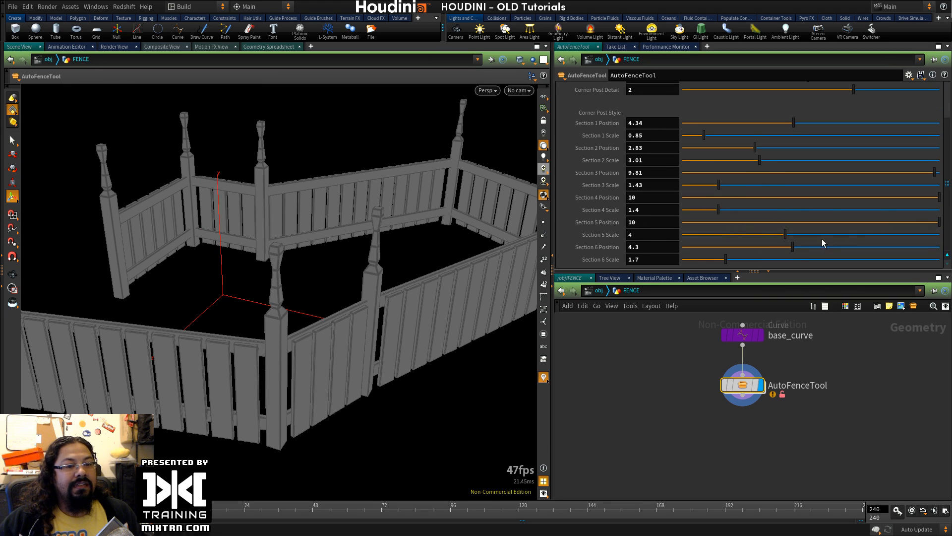
pyautogui.moveTo(794, 247); pyautogui.dragTo(921, 253)
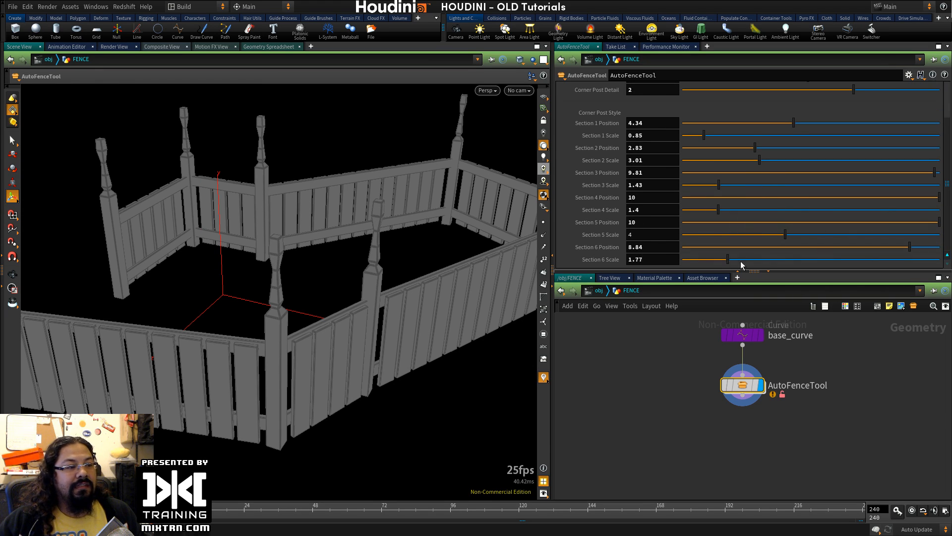
pyautogui.moveTo(726, 259); pyautogui.dragTo(868, 260)
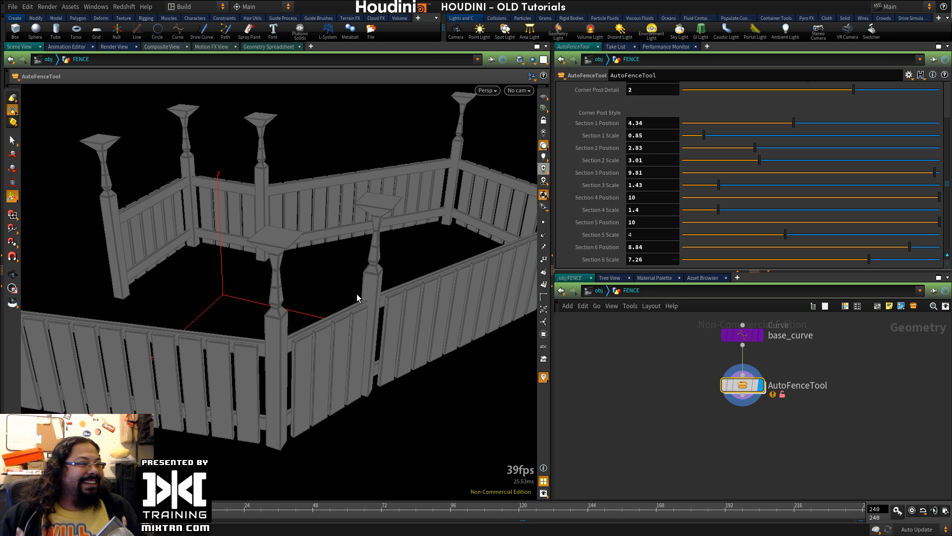
# Step: Collapse the shelf tools and bring the whole fence into view
pyautogui.click(3, 30)
pyautogui.press('Escape')
pyautogui.moveTo(226, 286); pyautogui.dragTo(314, 338)
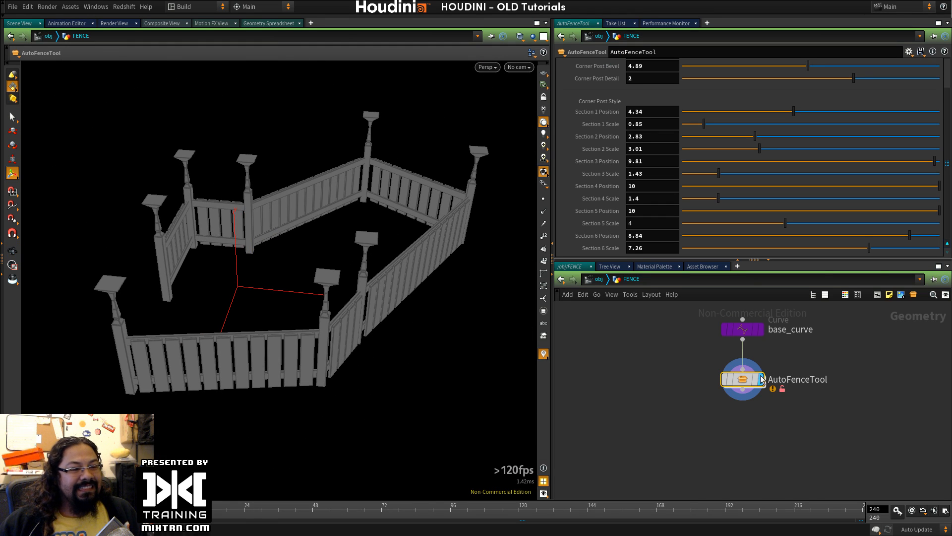
# Step: Delete the base_curve point just behind the front corner and move the front corner point outward to lengthen the front section
pyautogui.click(739, 328)
pyautogui.press('Return')
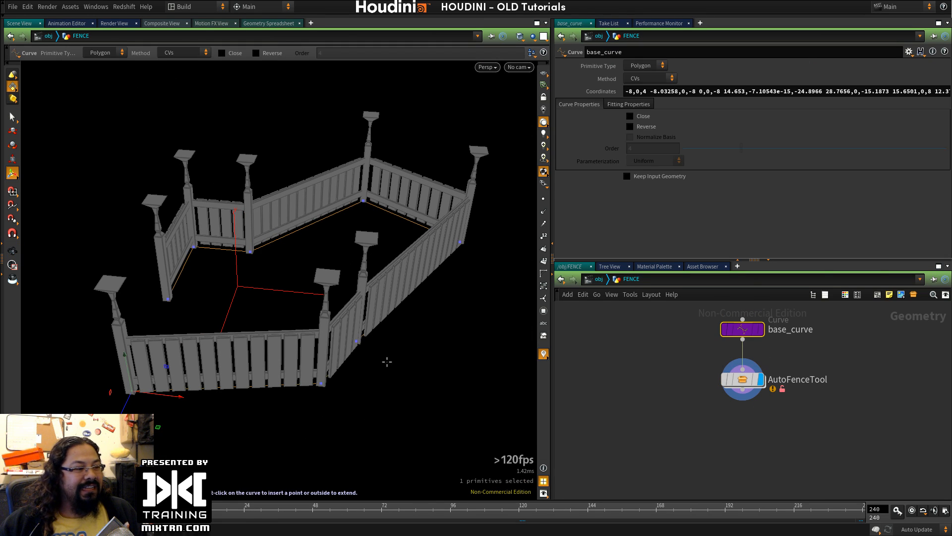
pyautogui.click(357, 344)
pyautogui.moveTo(397, 376)
pyautogui.mouseDown()
pyautogui.moveTo(540, 396)
pyautogui.moveTo(517, 290)
pyautogui.moveTo(501, 385)
pyautogui.moveTo(404, 352)
pyautogui.moveTo(394, 361)
pyautogui.mouseUp()
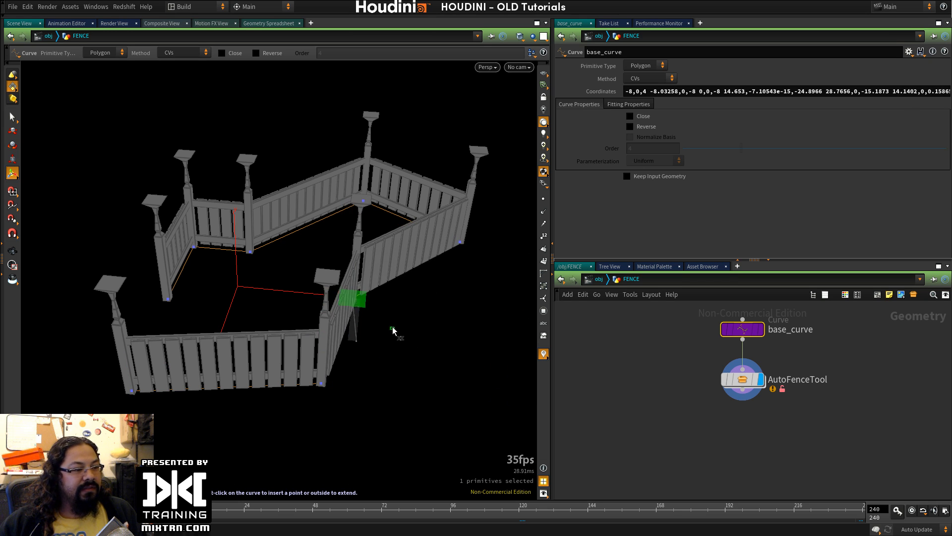
pyautogui.press('Delete')
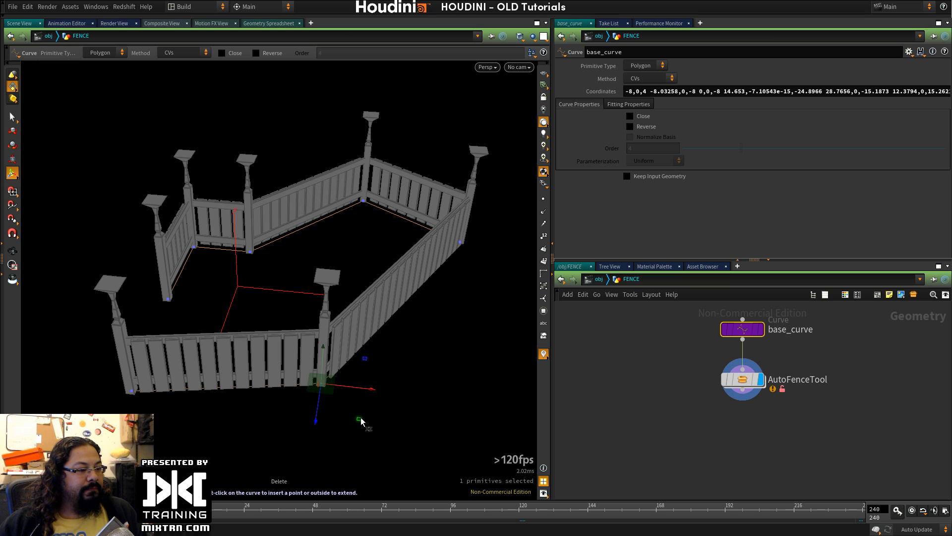
pyautogui.moveTo(361, 419); pyautogui.dragTo(451, 442)
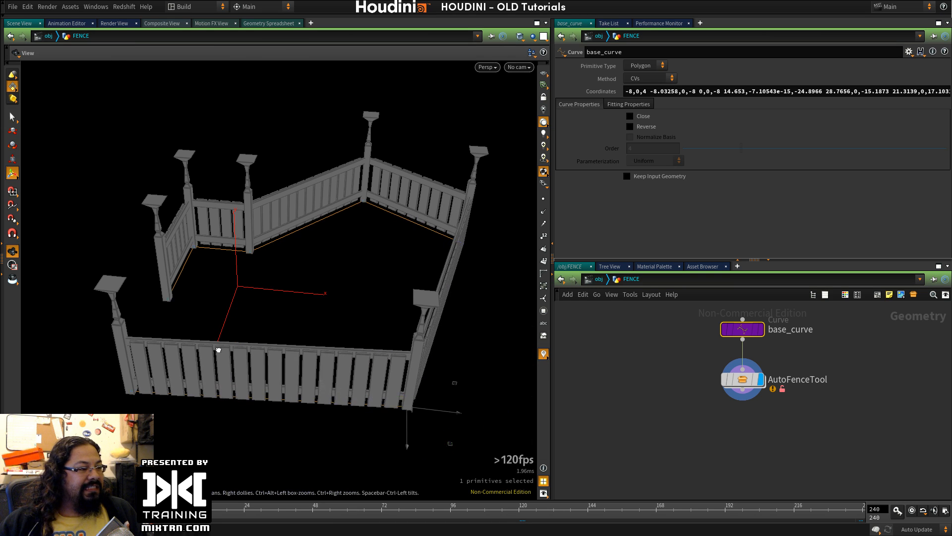
pyautogui.moveTo(217, 350)
pyautogui.keyDown('alt'); pyautogui.mouseDown()
pyautogui.moveTo(377, 337)
pyautogui.moveTo(404, 394)
pyautogui.moveTo(247, 350)
pyautogui.moveTo(204, 353)
pyautogui.mouseUp(); pyautogui.keyUp('alt')
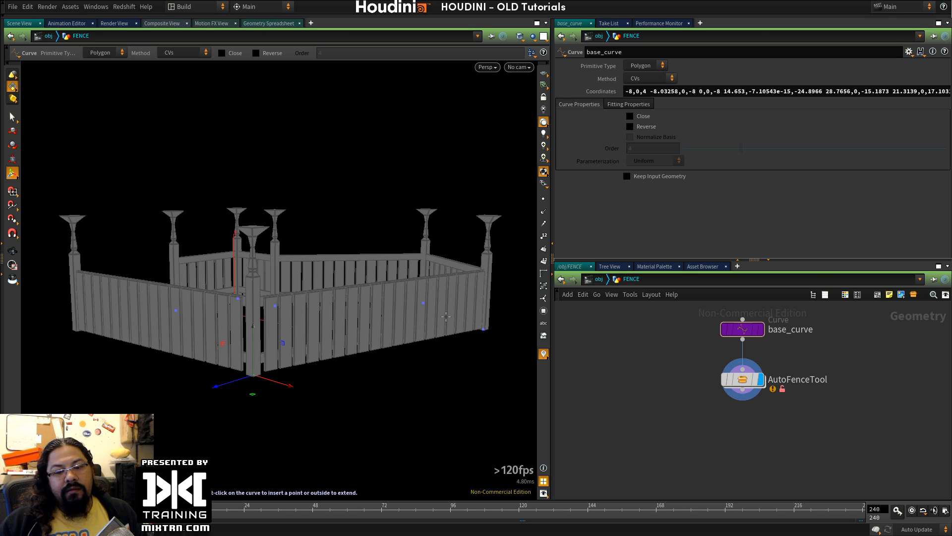
pyautogui.press('c')
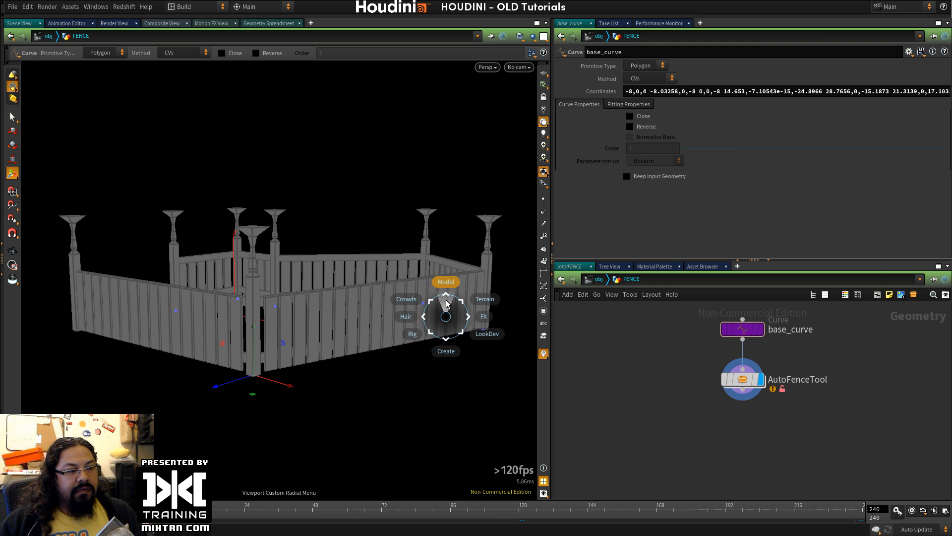
pyautogui.press('v')
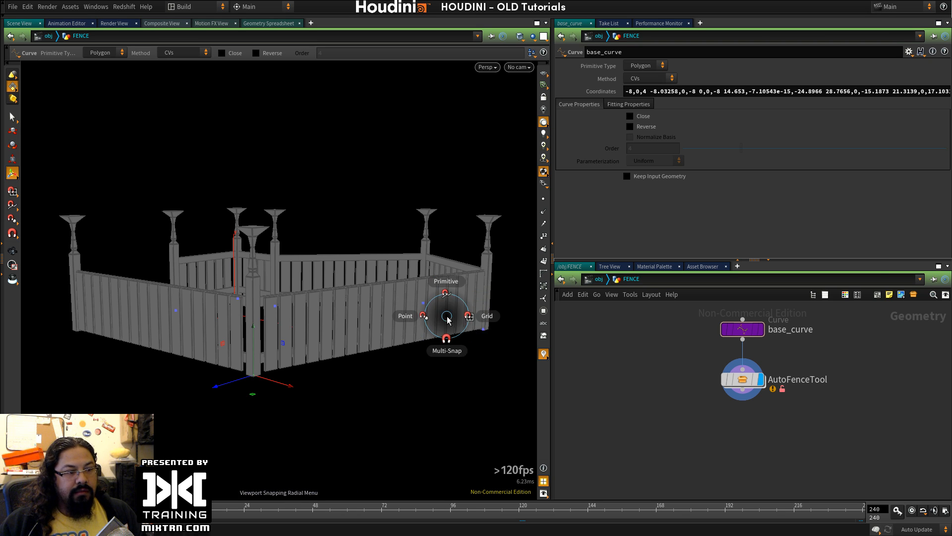
pyautogui.press('v')
pyautogui.press('v')
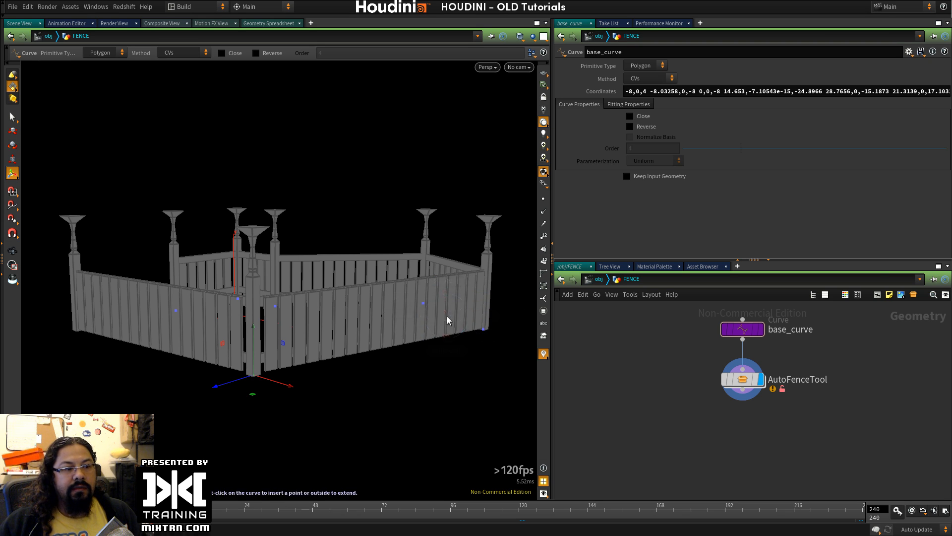
pyautogui.press('c')
pyautogui.press('c')
pyautogui.press('c')
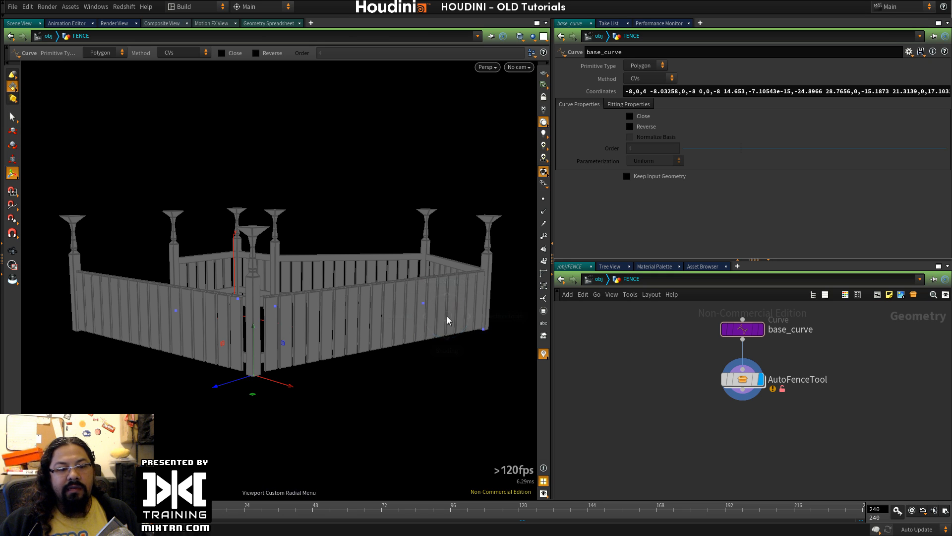
pyautogui.press('v')
pyautogui.press('v')
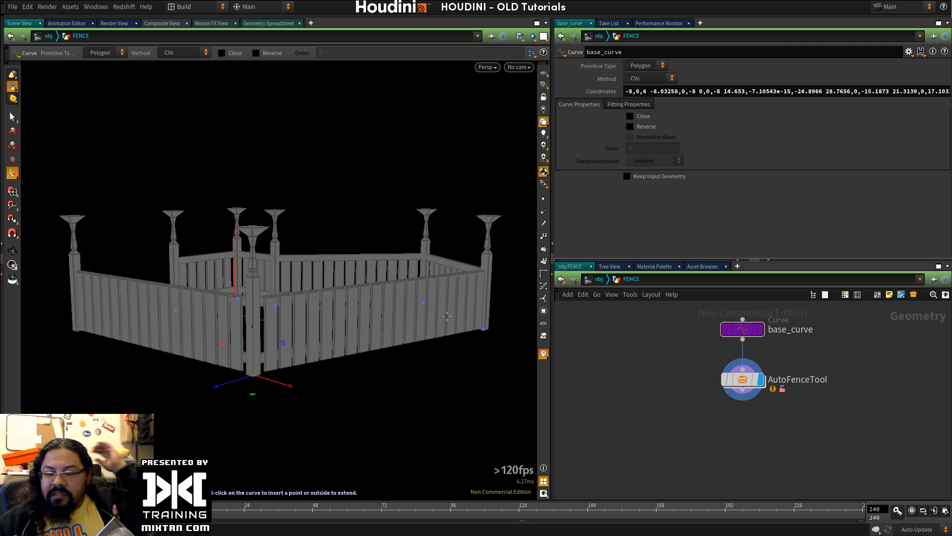
pyautogui.moveTo(322, 221); pyautogui.dragTo(127, 114)
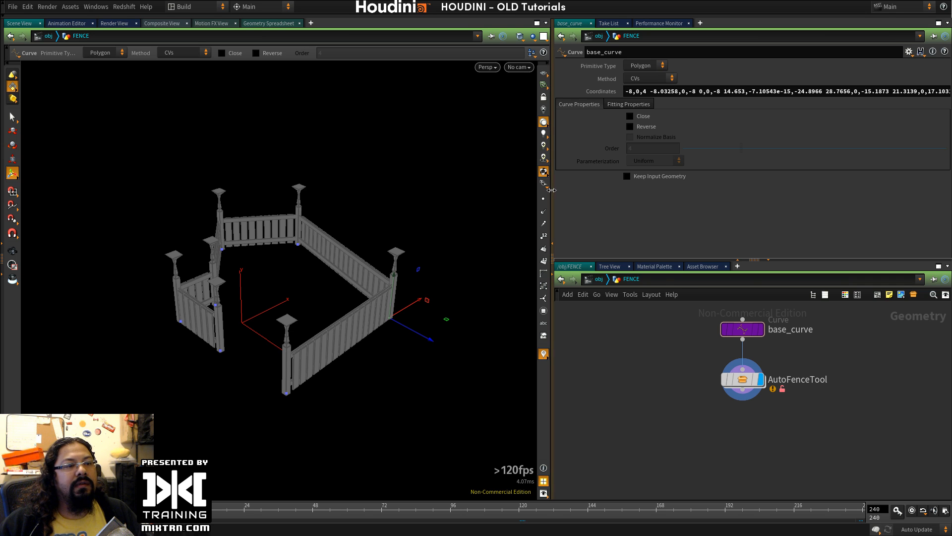
# Step: Widen the viewport and move the base_curve's back and far-side corner points outward to enlarge the fence enclosure
pyautogui.moveTo(550, 192)
pyautogui.mouseDown()
pyautogui.moveTo(573, 194)
pyautogui.moveTo(563, 198)
pyautogui.mouseUp()
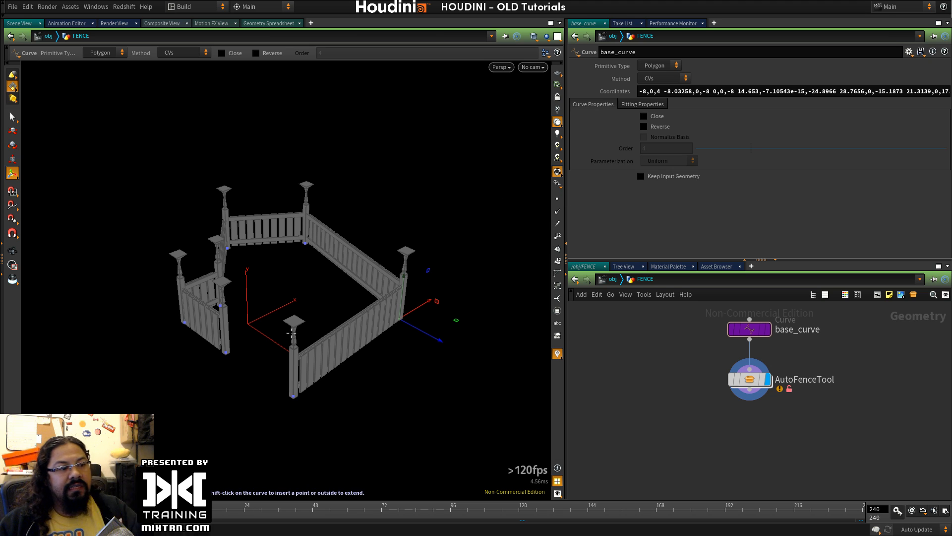
pyautogui.click(304, 241)
pyautogui.moveTo(361, 247)
pyautogui.mouseDown()
pyautogui.moveTo(359, 259)
pyautogui.moveTo(372, 234)
pyautogui.mouseUp()
pyautogui.click(400, 320)
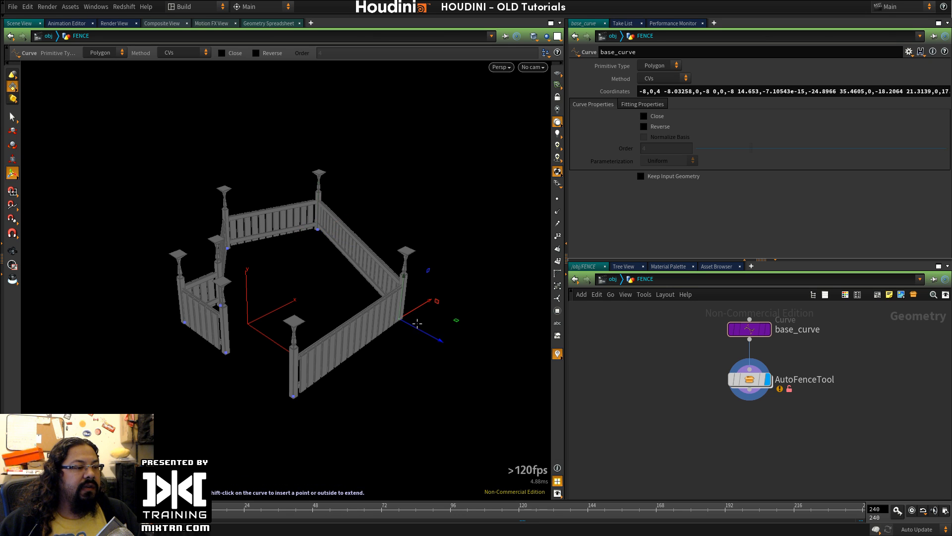
pyautogui.moveTo(457, 323); pyautogui.dragTo(488, 288)
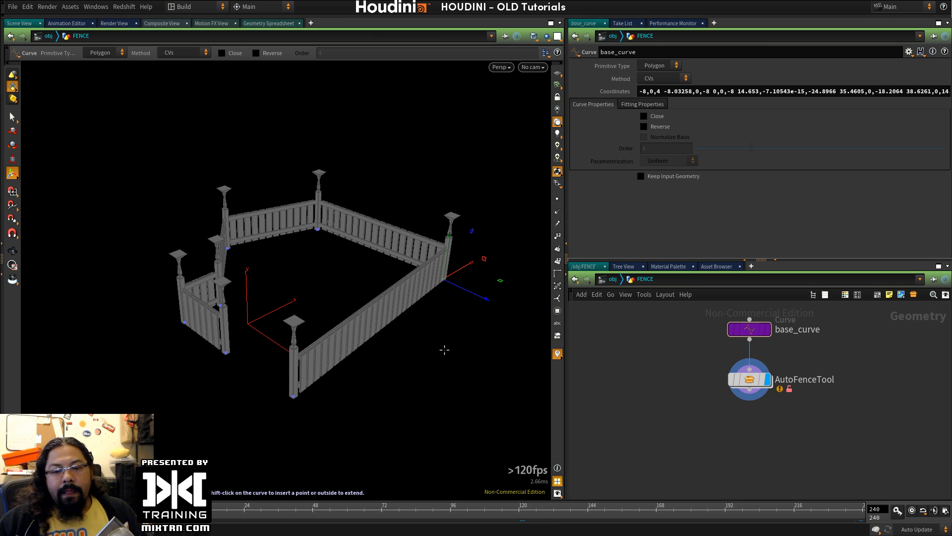
pyautogui.click(12, 7)
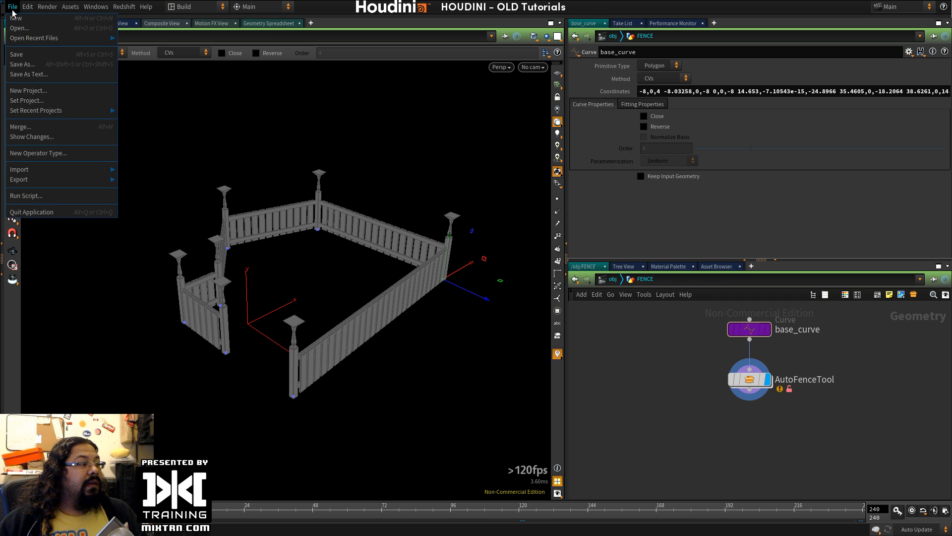
pyautogui.click(20, 29)
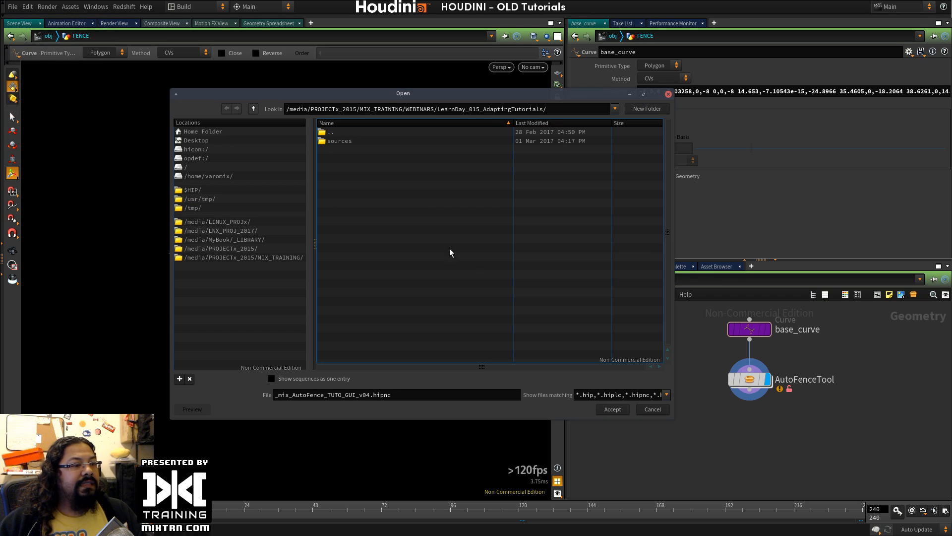
pyautogui.doubleClick(330, 133)
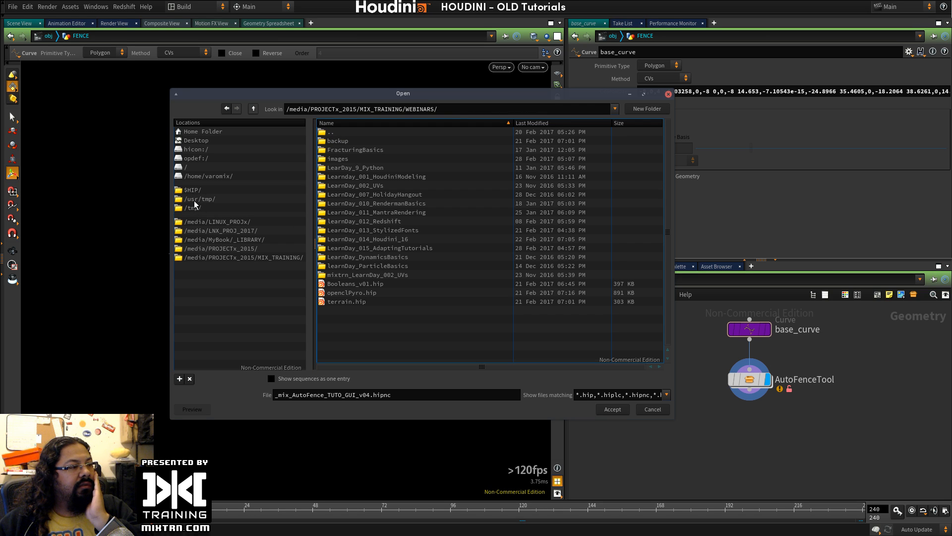
pyautogui.click(653, 409)
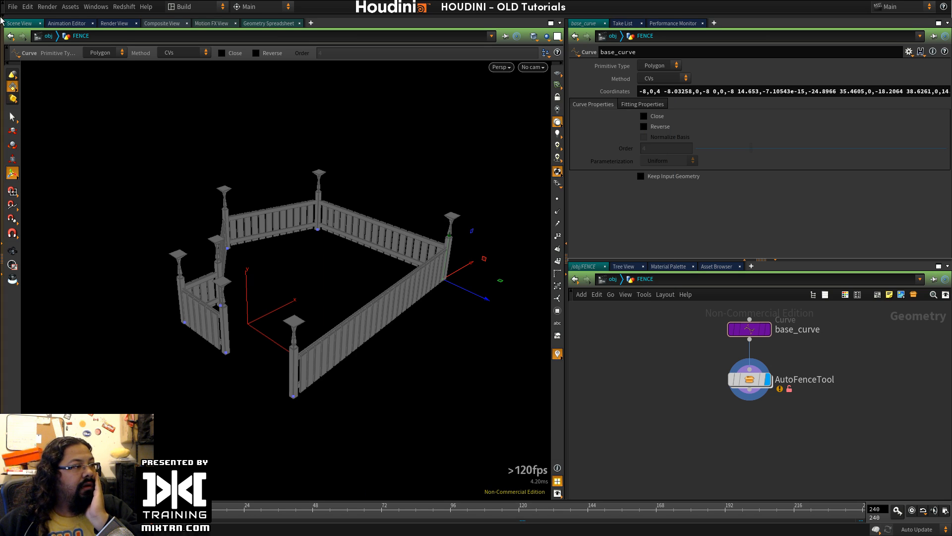
# Step: Set the recent project /media/PROJECTx_2015/MIX_TRAINING/WEBINARS/LearnDay_015_AdaptingTutorials as the current project
pyautogui.click(12, 6)
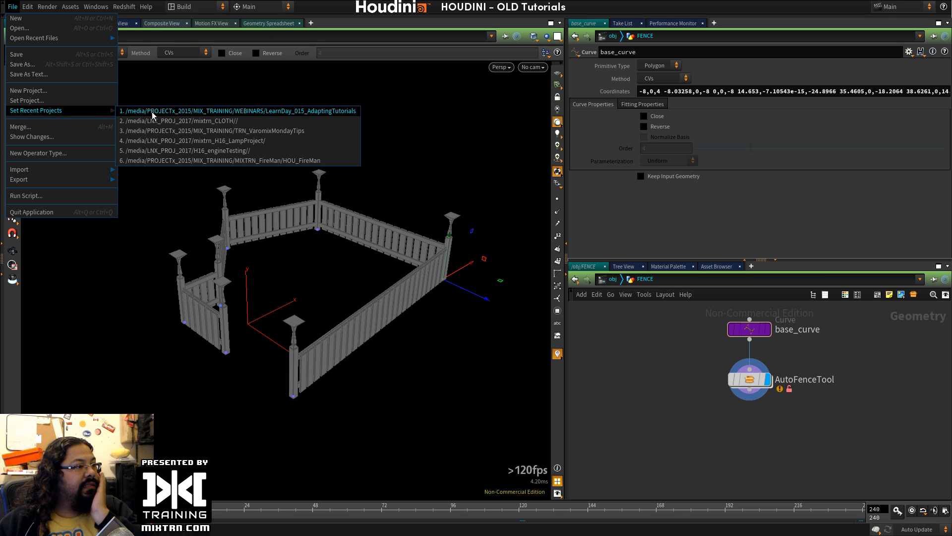
pyautogui.moveTo(73, 112)
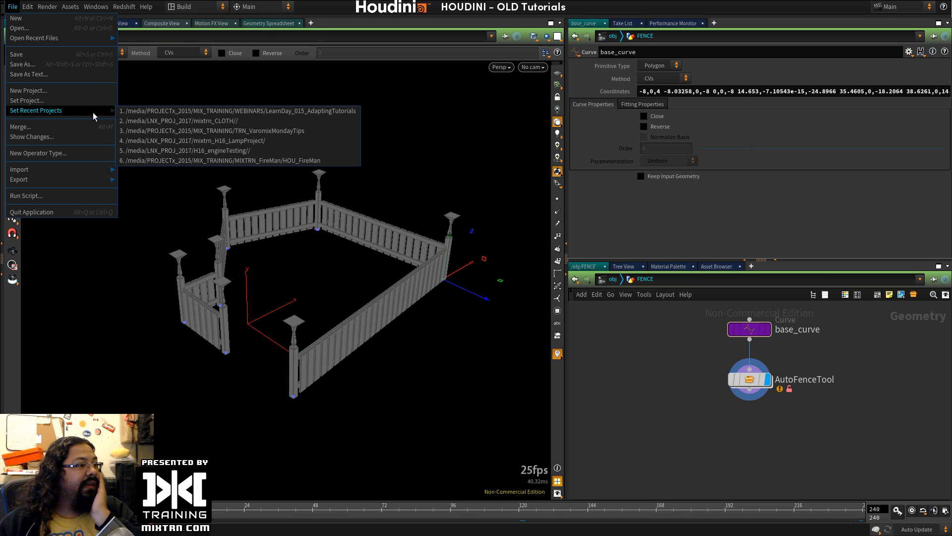
pyautogui.click(223, 110)
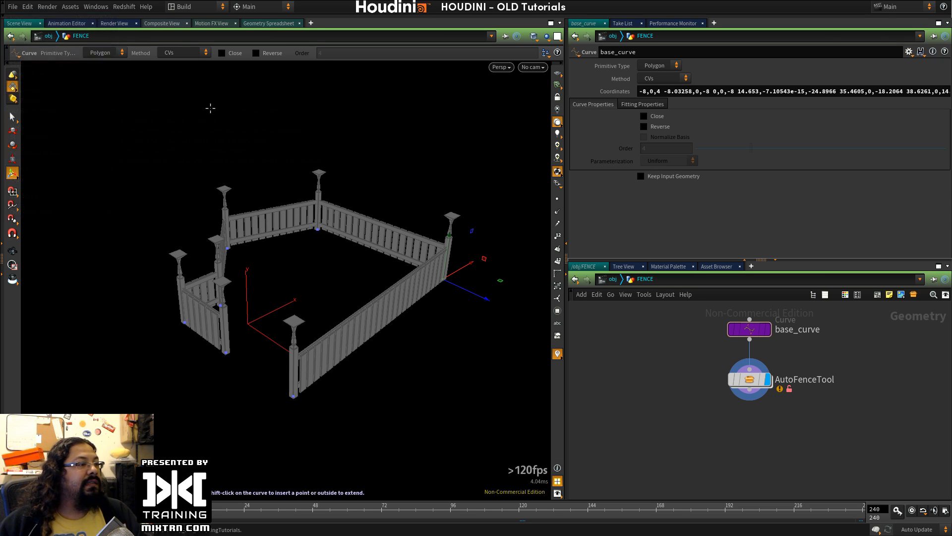
# Step: Try to open Candle_OTL_CandleFinished.hip from $JOB/sources/H6/candle_finished.hip, discarding the fence scene's changes
pyautogui.click(17, 6)
pyautogui.click(28, 28)
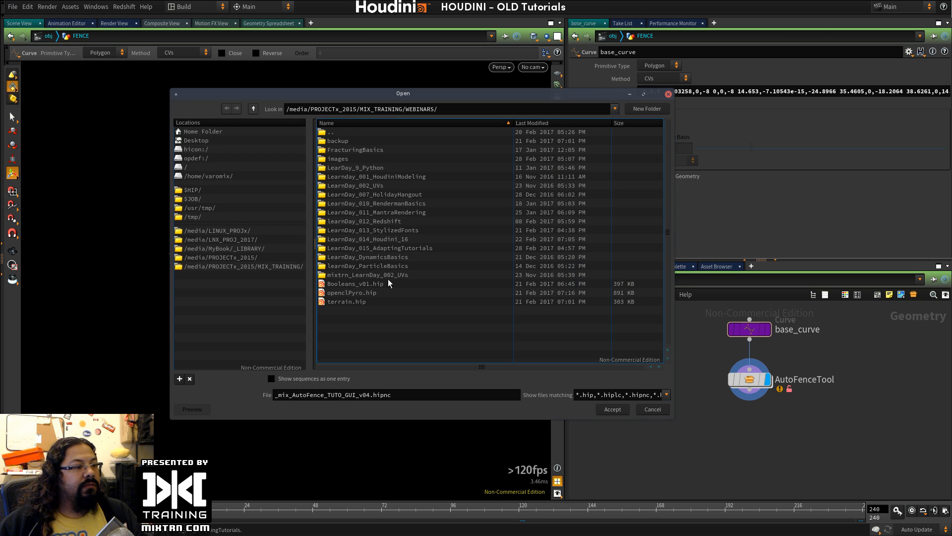
pyautogui.click(198, 197)
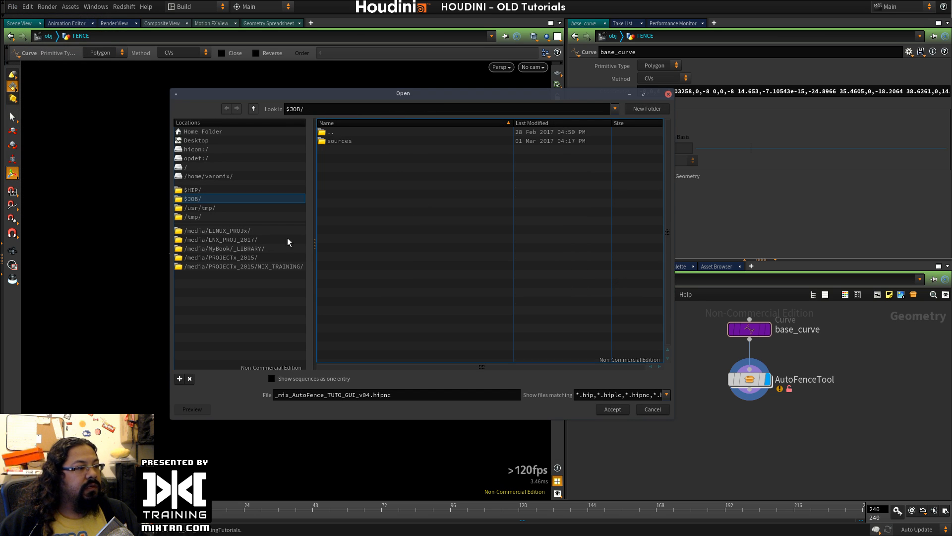
pyautogui.doubleClick(340, 142)
pyautogui.doubleClick(332, 150)
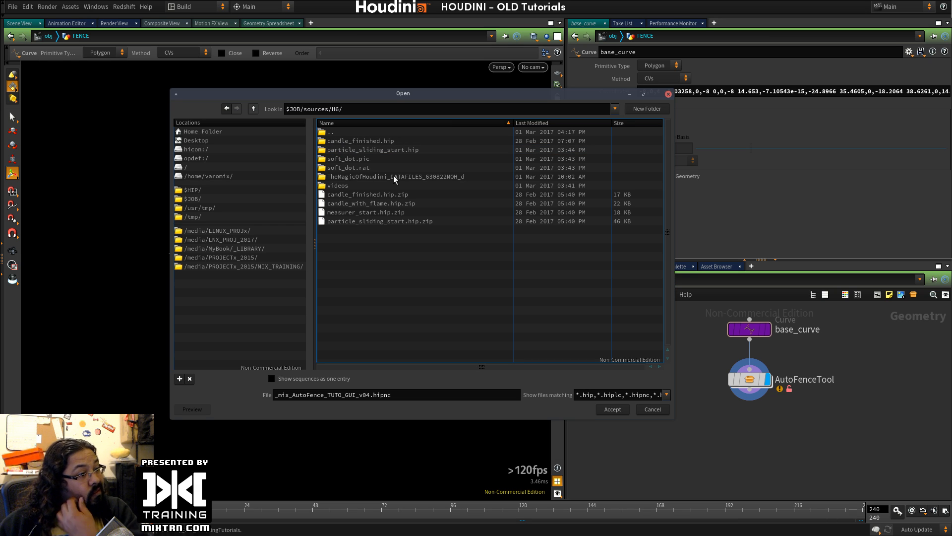
pyautogui.click(380, 194)
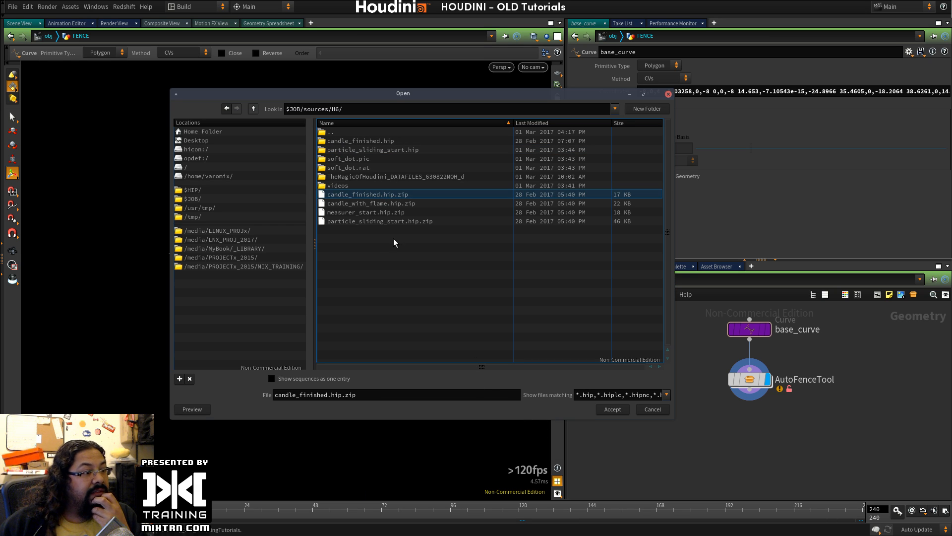
pyautogui.doubleClick(362, 142)
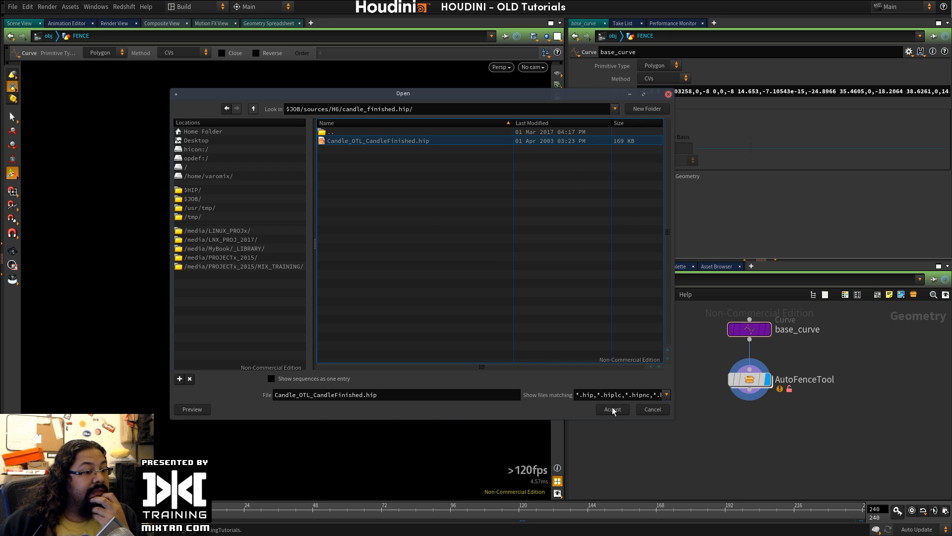
pyautogui.click(613, 409)
pyautogui.click(653, 436)
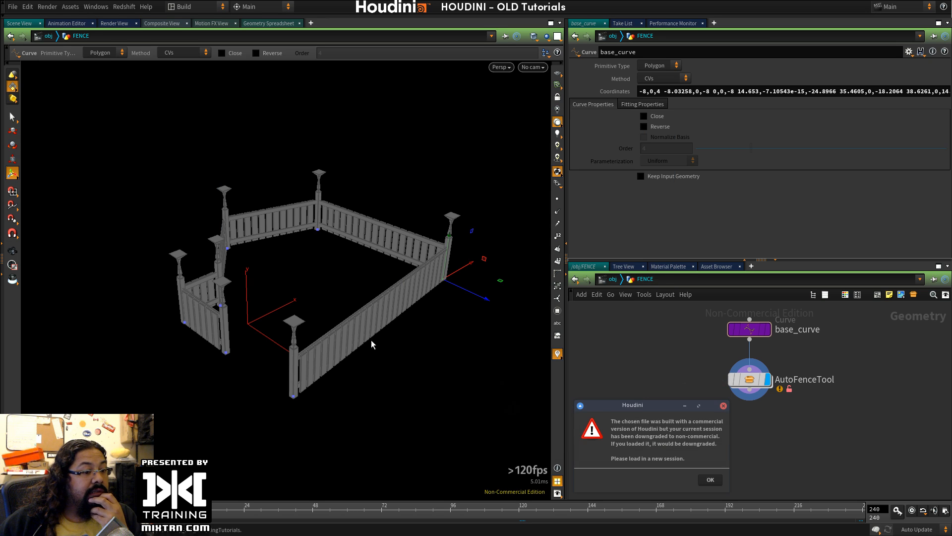
pyautogui.click(709, 480)
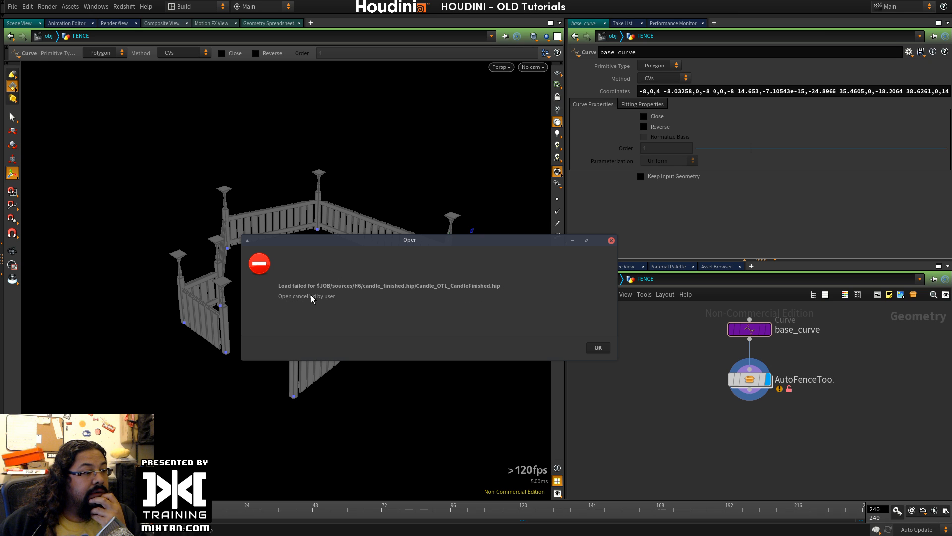
pyautogui.click(598, 348)
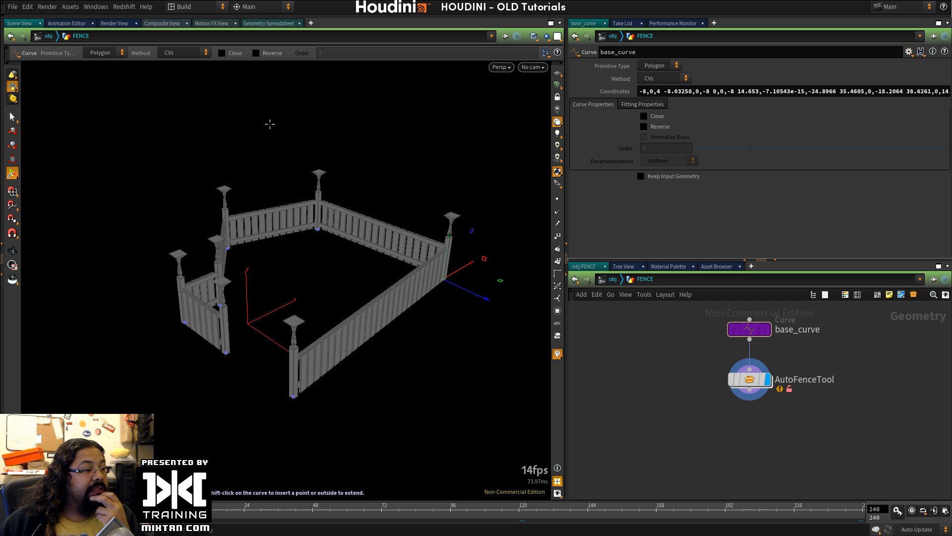
# Step: Try once more to load the candle scene Candle_OTL_CandleFinished.hip without saving the fence scene
pyautogui.keyDown('alt'); pyautogui.moveTo(633, 128); pyautogui.dragTo(584, 181); pyautogui.keyUp('alt')
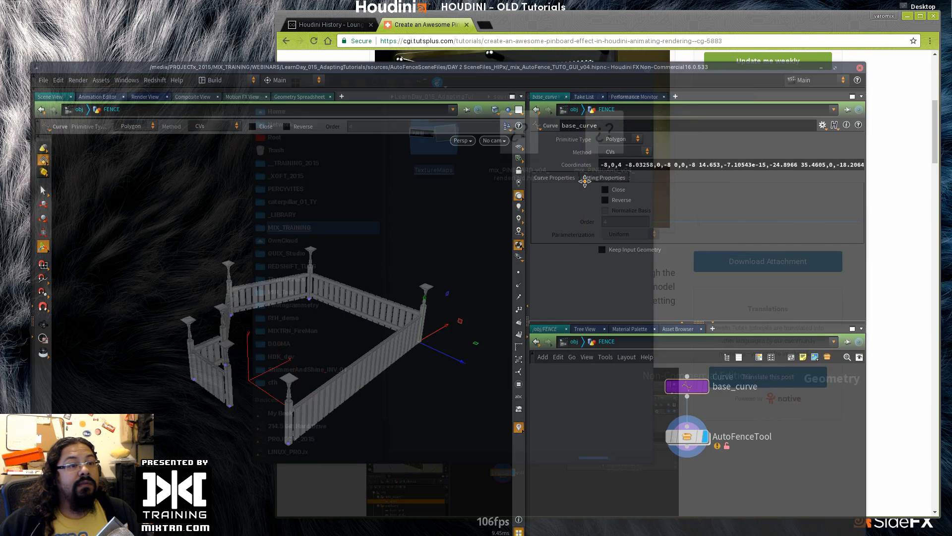
pyautogui.doubleClick(454, 72)
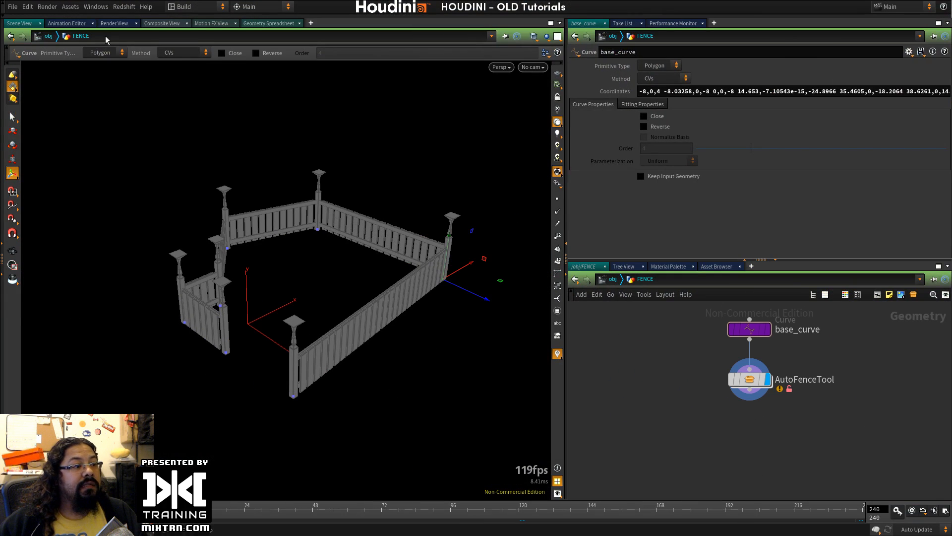
pyautogui.click(12, 6)
pyautogui.click(25, 28)
pyautogui.click(397, 142)
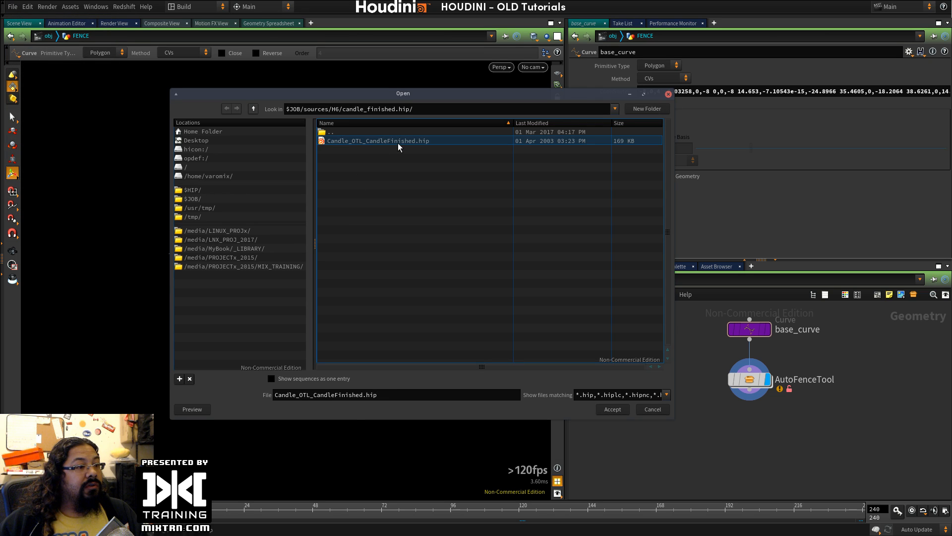
pyautogui.click(603, 412)
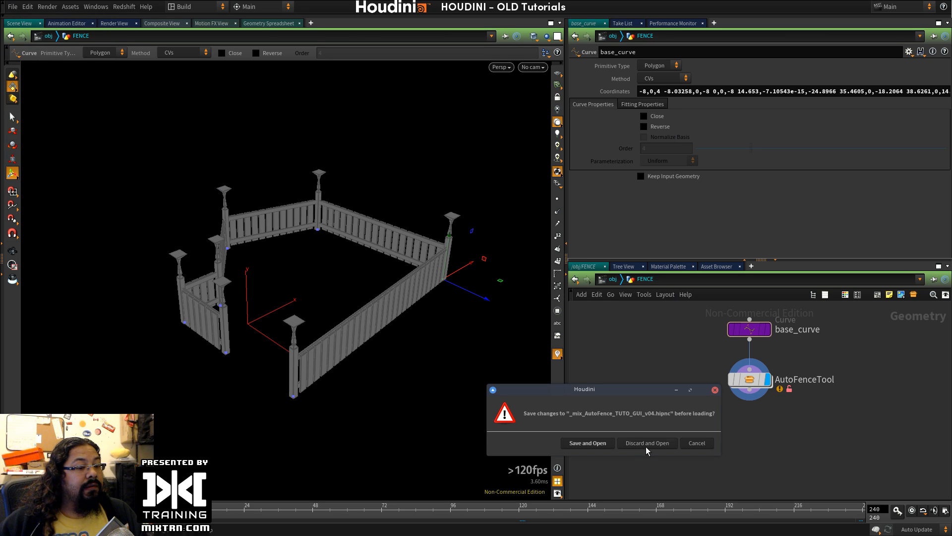
pyautogui.click(638, 442)
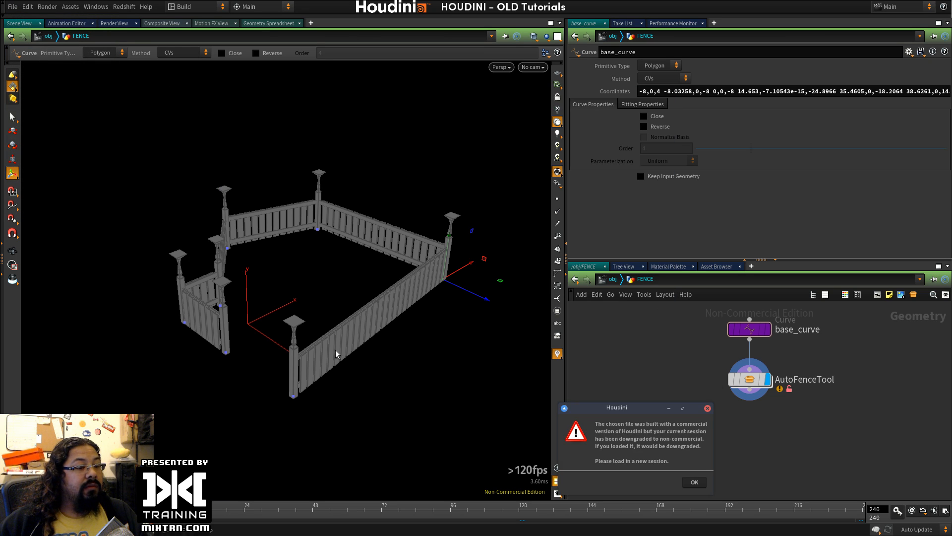
pyautogui.click(694, 483)
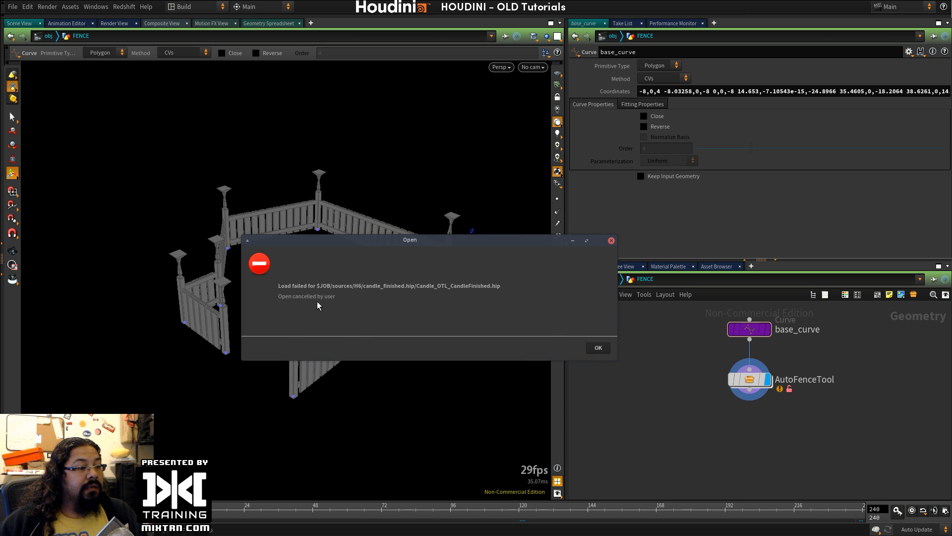
pyautogui.click(605, 351)
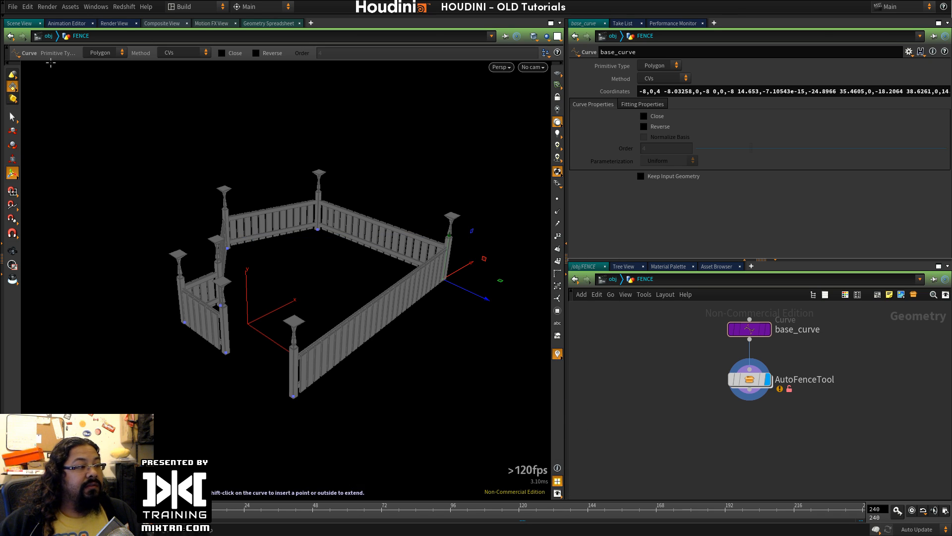
# Step: Try to open soccerballCompleteVOPs.hip from the Chapter10 hip_files folder of TheMagicOfHoudiniDataFiles under $JOB/sources/H6, discarding current changes
pyautogui.click(12, 7)
pyautogui.moveTo(30, 37)
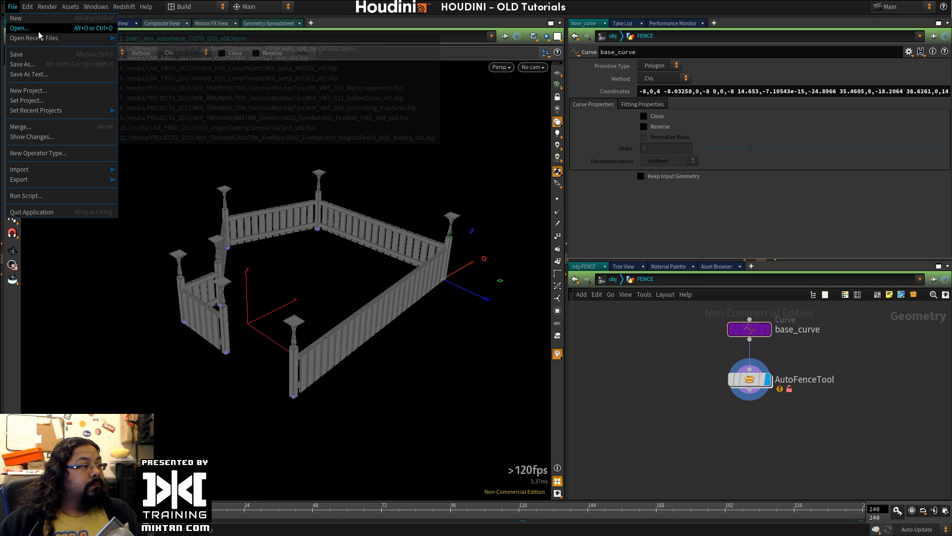
pyautogui.click(20, 28)
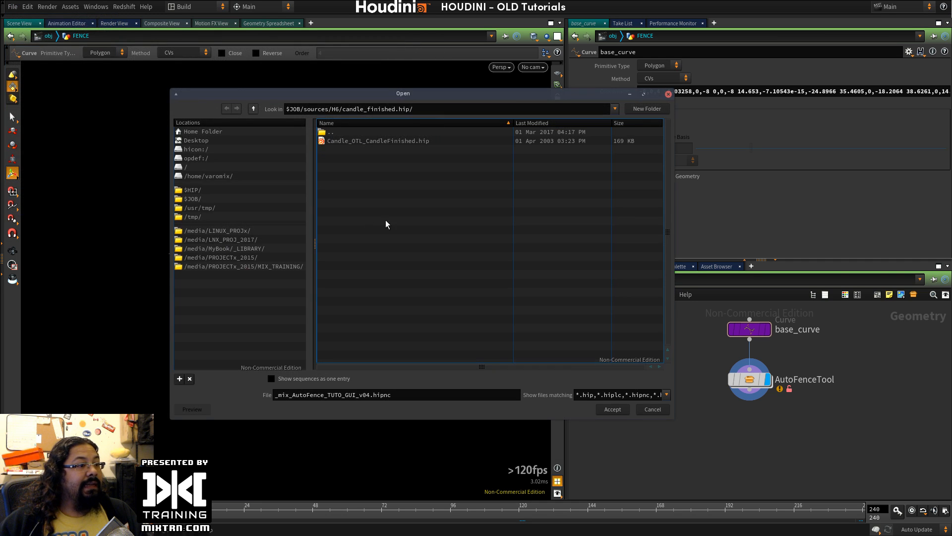
pyautogui.doubleClick(329, 130)
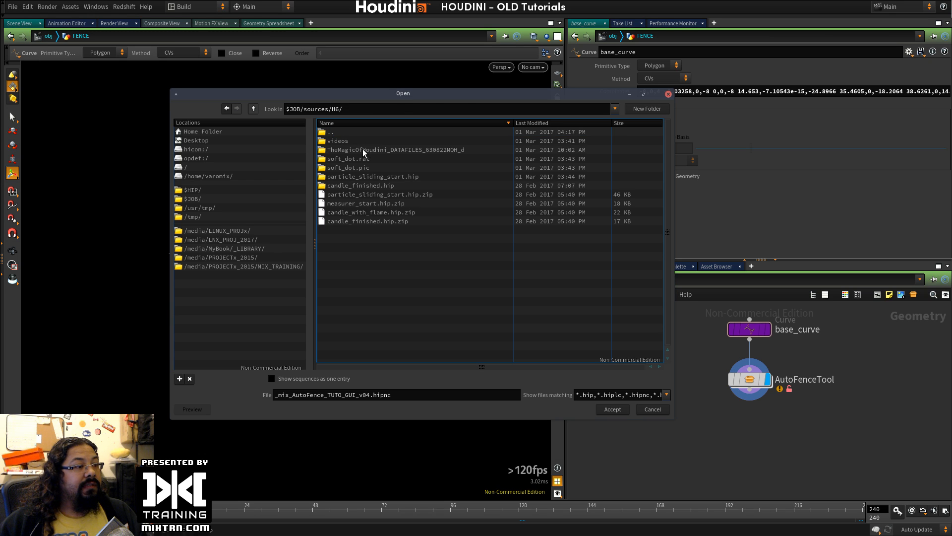
pyautogui.doubleClick(363, 149)
pyautogui.doubleClick(361, 139)
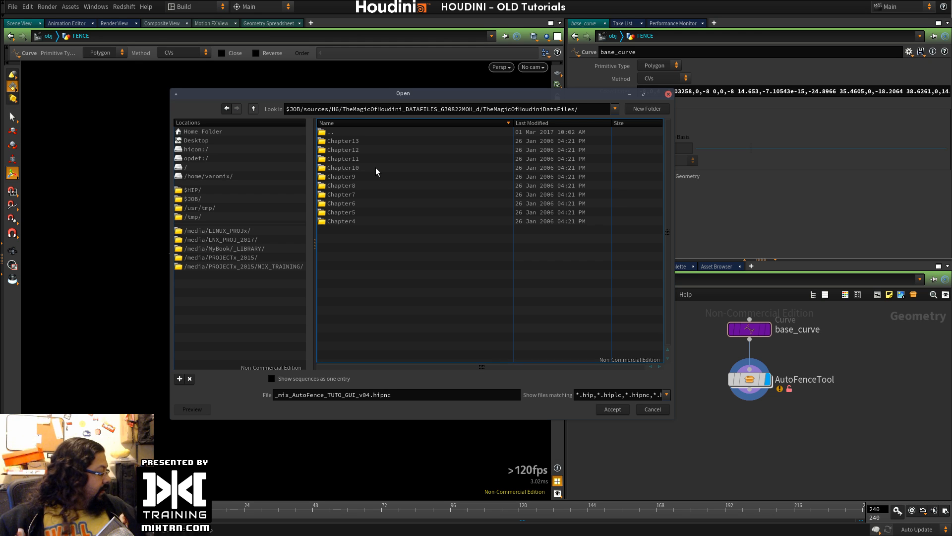
pyautogui.doubleClick(349, 169)
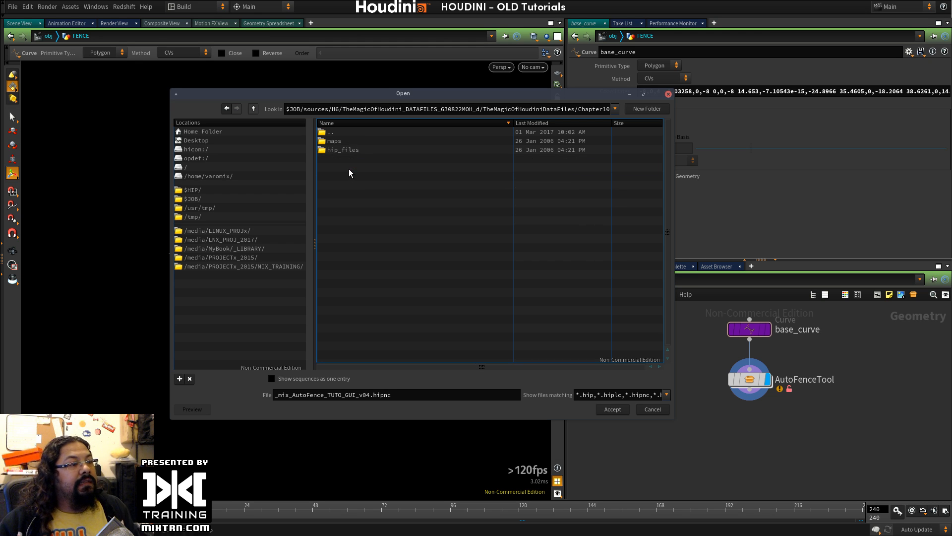
pyautogui.doubleClick(335, 150)
pyautogui.click(335, 143)
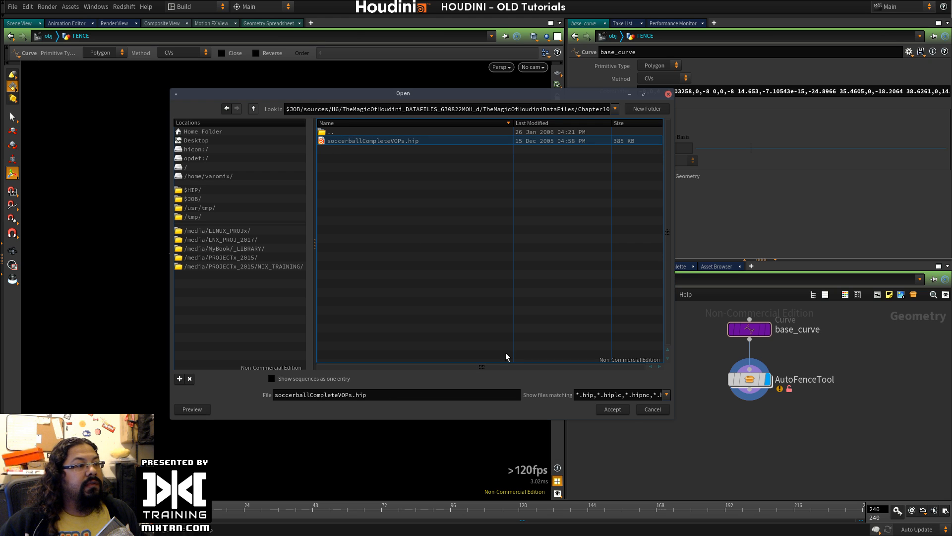
pyautogui.click(613, 409)
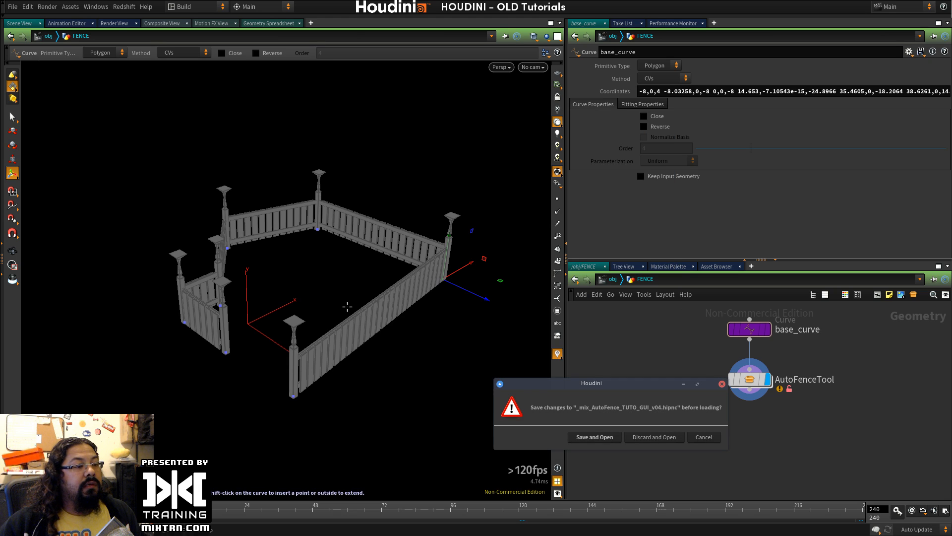
pyautogui.click(662, 442)
pyautogui.click(720, 481)
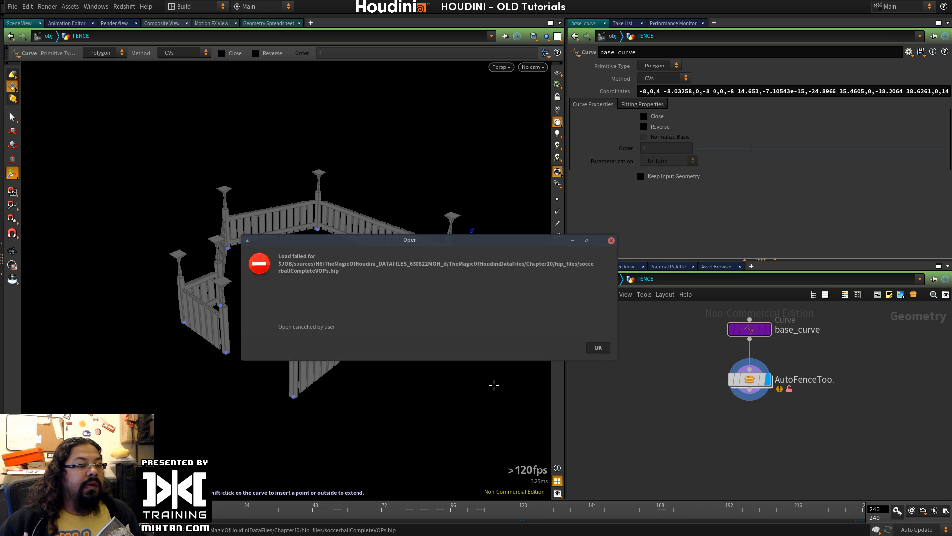
pyautogui.click(599, 352)
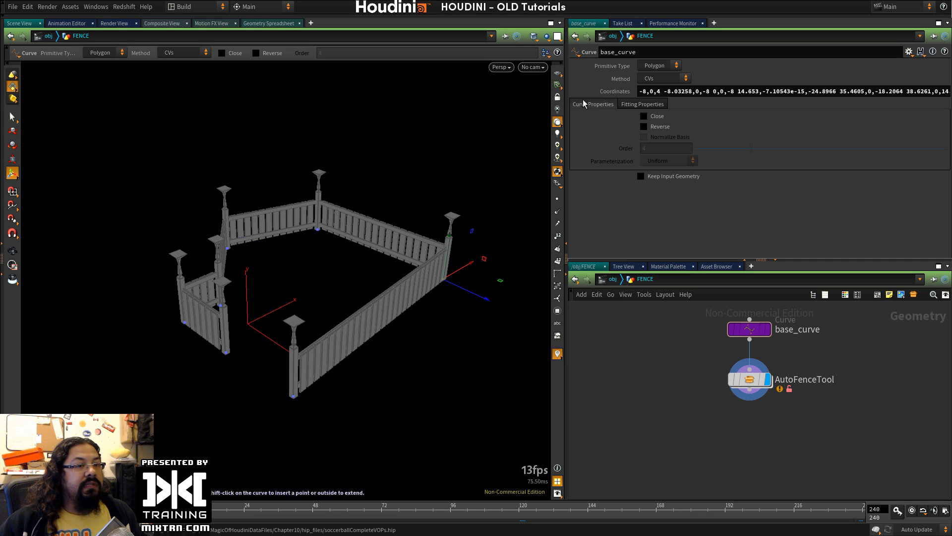
# Step: Leave full screen and quit the fence scene's Houdini session, discarding its unsaved changes
pyautogui.press('F11')
pyautogui.click(801, 93)
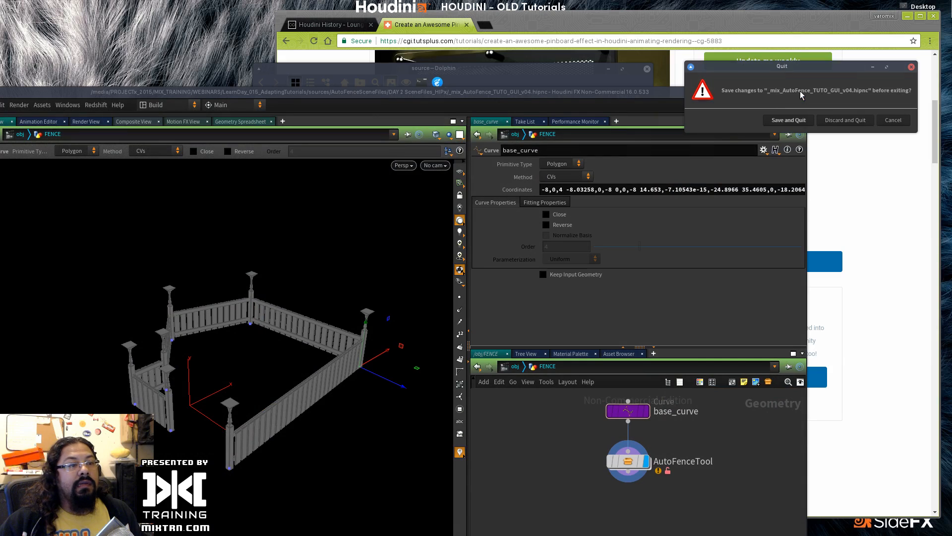
pyautogui.click(846, 124)
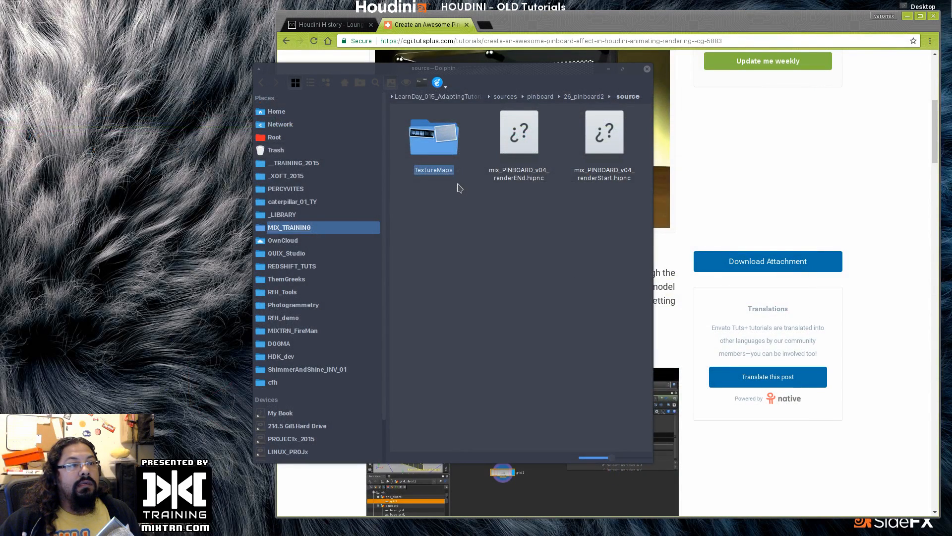
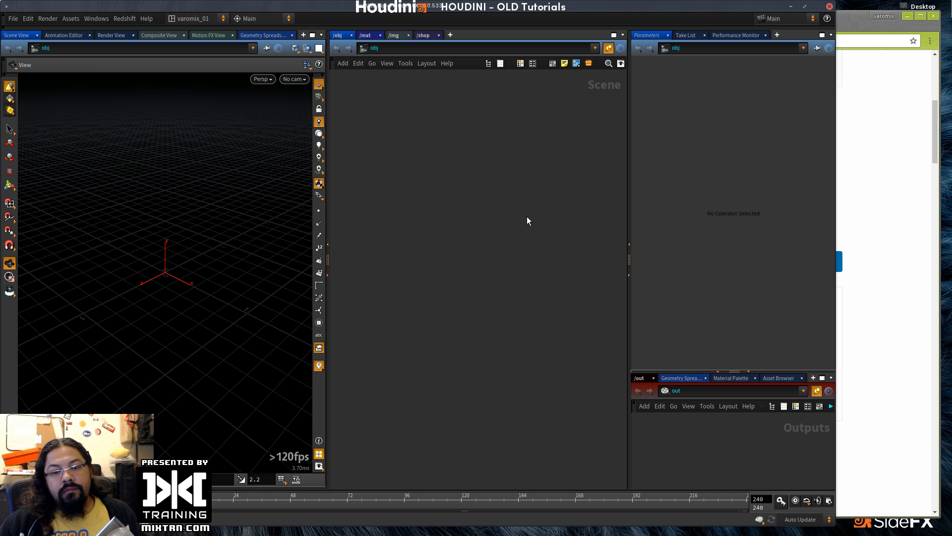
# Step: Maximize the new session and set the recent project /media/PROJECTx_2015/MIX_TRAINING/WEBINARS/LearnDay_015_AdaptingTutorials as the current project
pyautogui.doubleClick(53, 10)
pyautogui.click(12, 6)
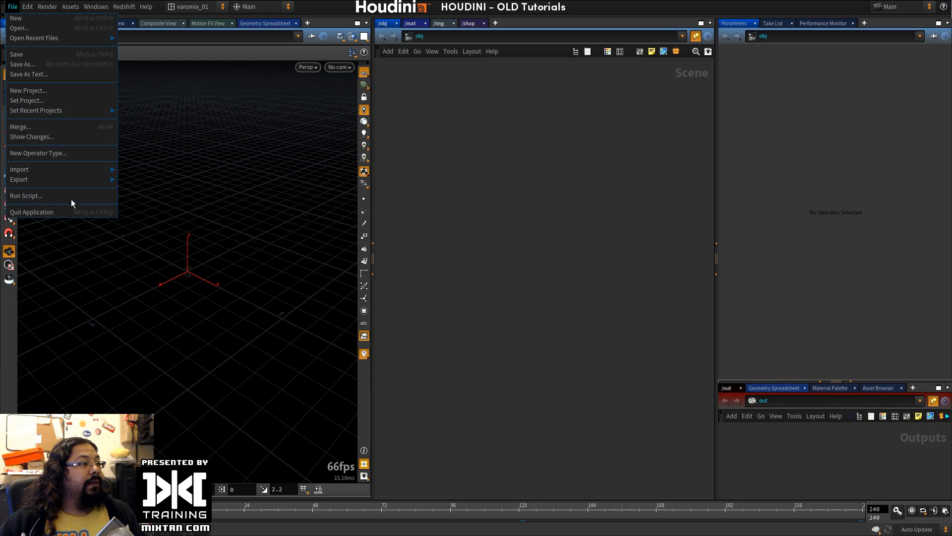
pyautogui.moveTo(105, 117)
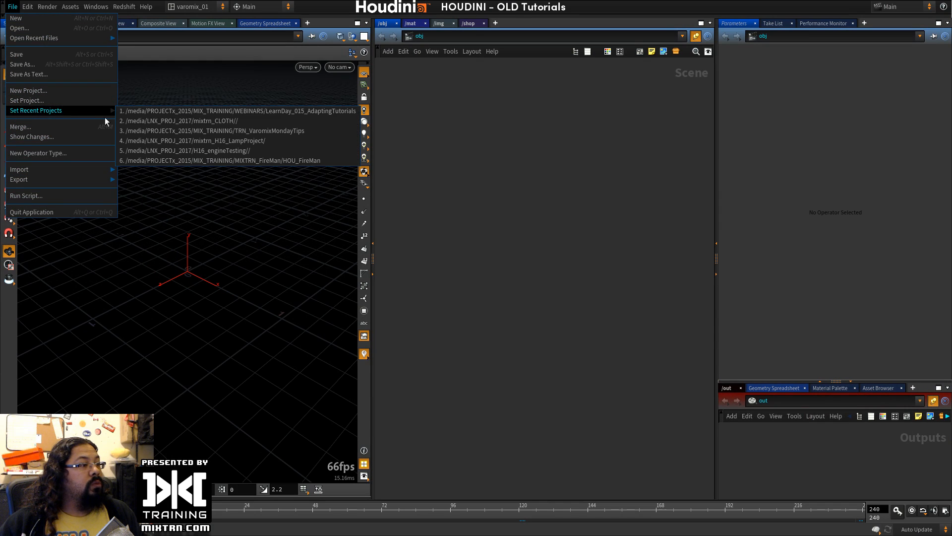
pyautogui.click(222, 111)
# Step: Open the candle scene Candle_OTL_CandleFinished.hip from sources/H6/candle_finished.hip in the project folder
pyautogui.click(14, 8)
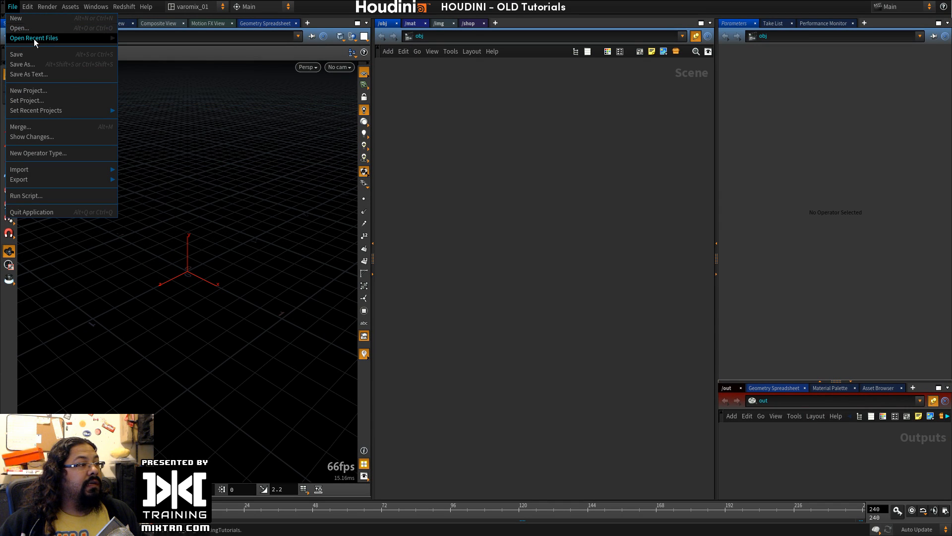
pyautogui.moveTo(34, 39)
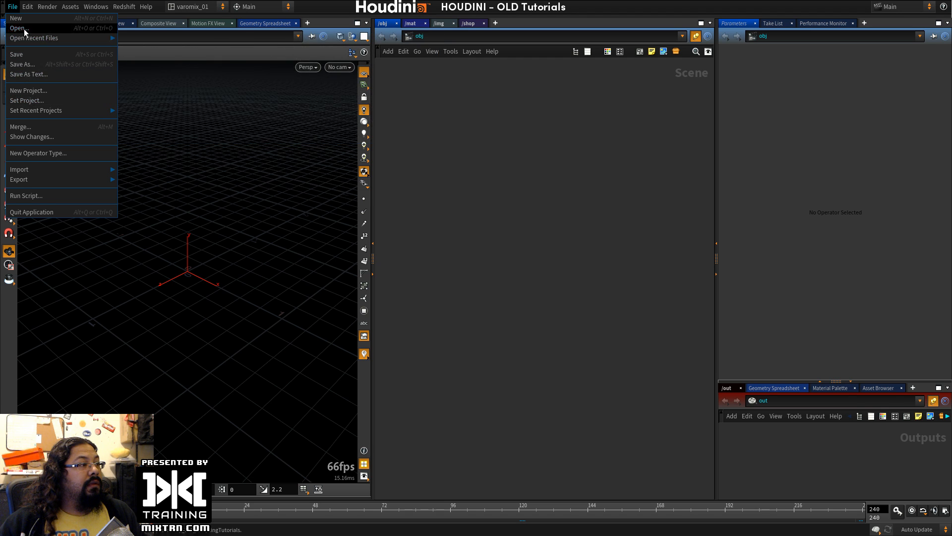
pyautogui.click(23, 28)
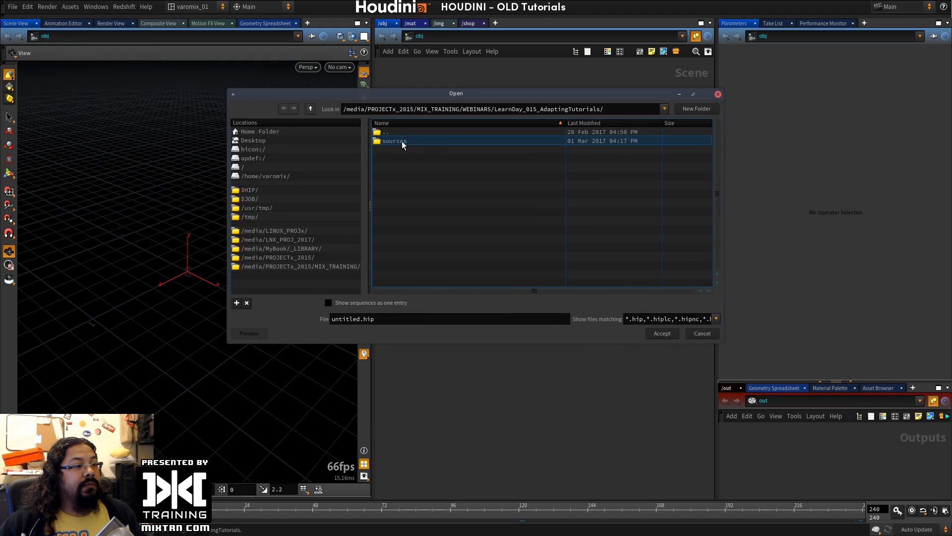
pyautogui.doubleClick(402, 141)
pyautogui.doubleClick(389, 150)
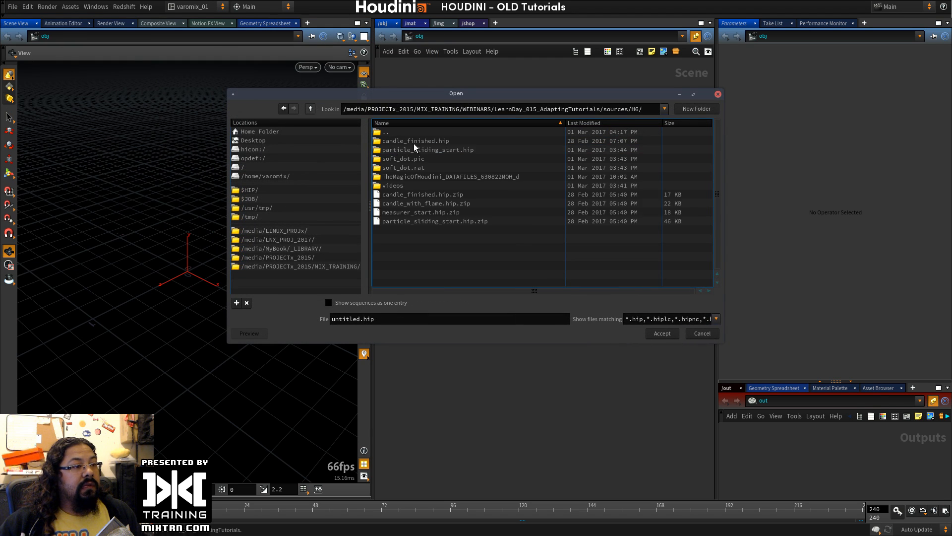
pyautogui.doubleClick(413, 142)
pyautogui.doubleClick(419, 141)
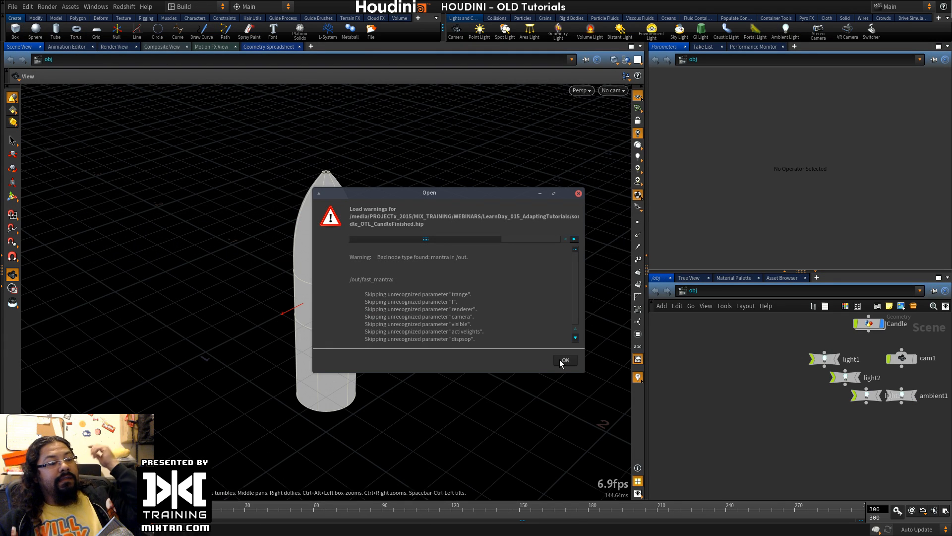
# Step: Read through the candle scene's load warnings and dismiss them
pyautogui.scroll(-10, 481, 297)
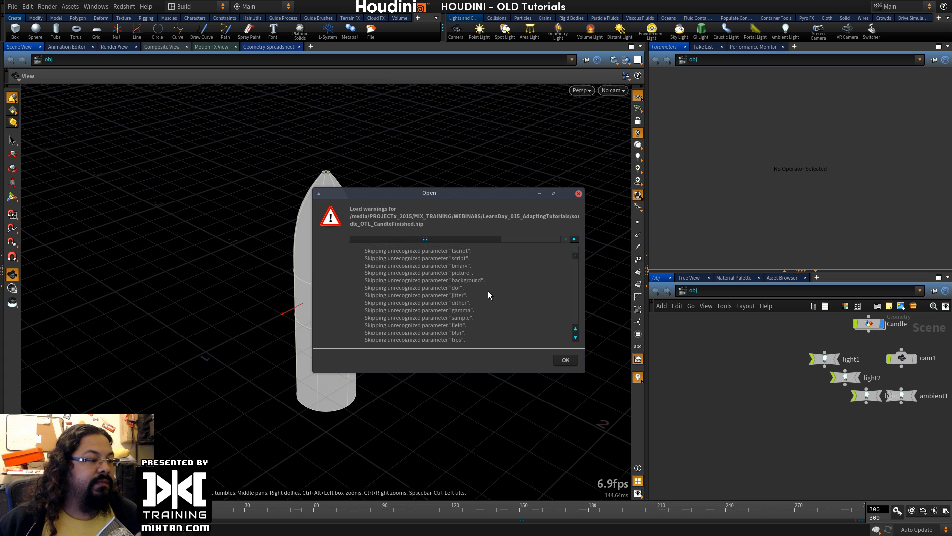
pyautogui.scroll(-12, 490, 300)
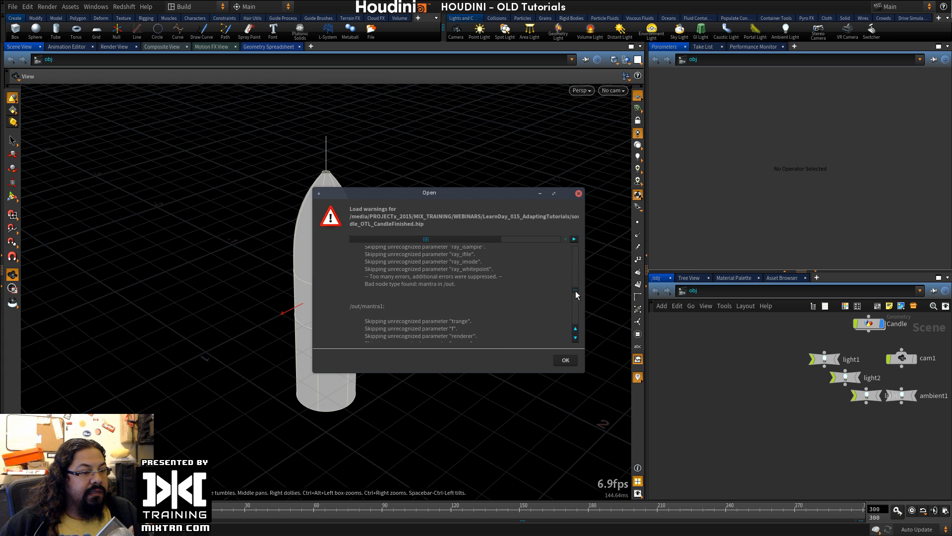
pyautogui.scroll(-5, 577, 294)
pyautogui.click(565, 360)
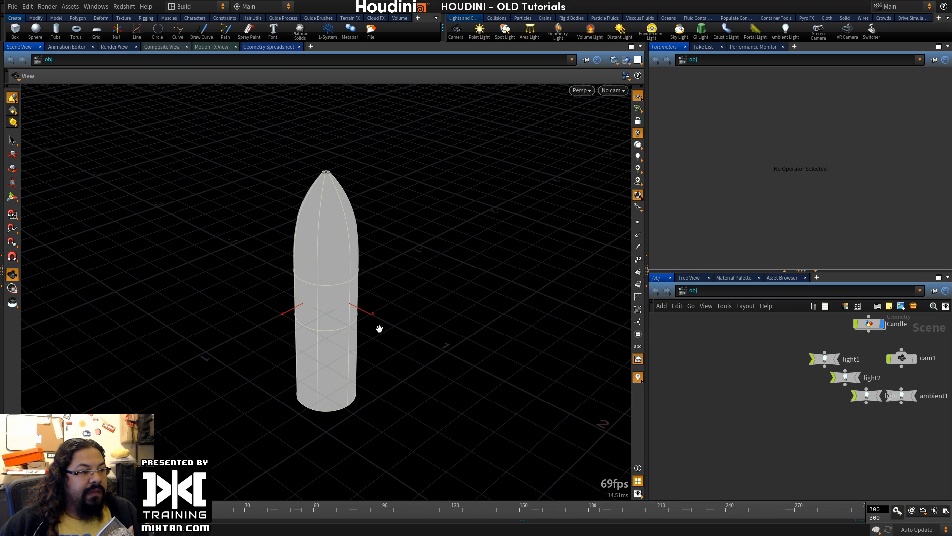
# Step: Inspect the candle model, narrow the viewport pane, and look through cam1 in the viewport
pyautogui.moveTo(344, 296); pyautogui.dragTo(202, 278)
pyautogui.moveTo(202, 278); pyautogui.dragTo(301, 307, button='right')
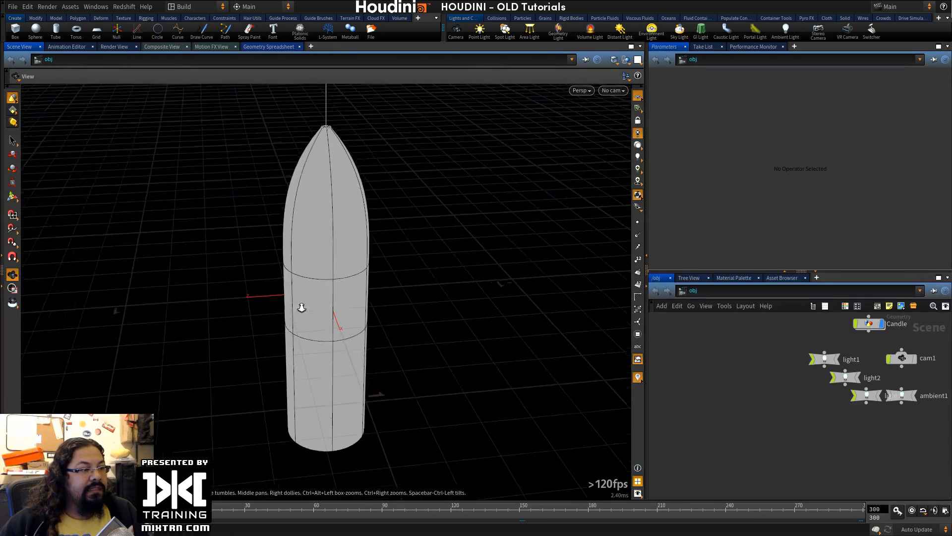
pyautogui.moveTo(645, 182); pyautogui.dragTo(585, 181)
pyautogui.click(555, 91)
pyautogui.click(570, 138)
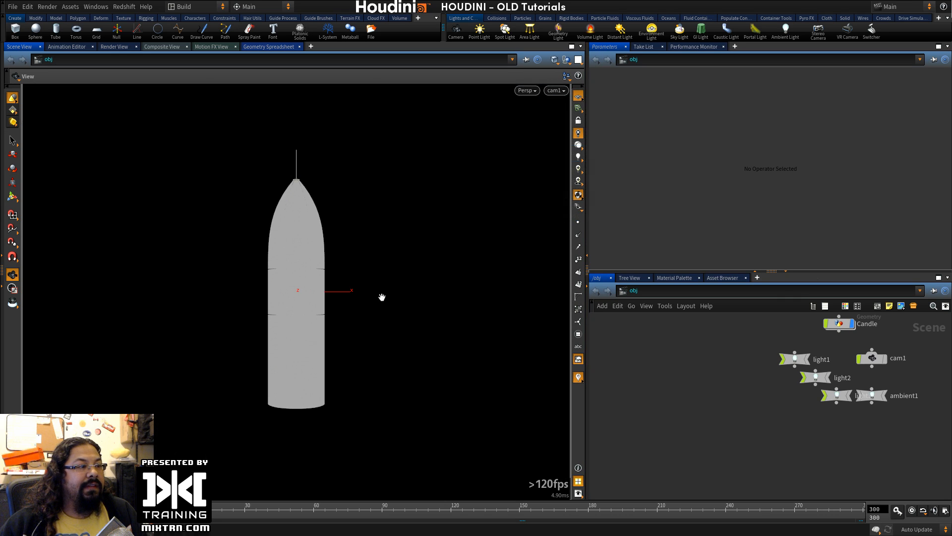
# Step: Show the Render View and set its camera to /obj/cam1
pyautogui.click(115, 47)
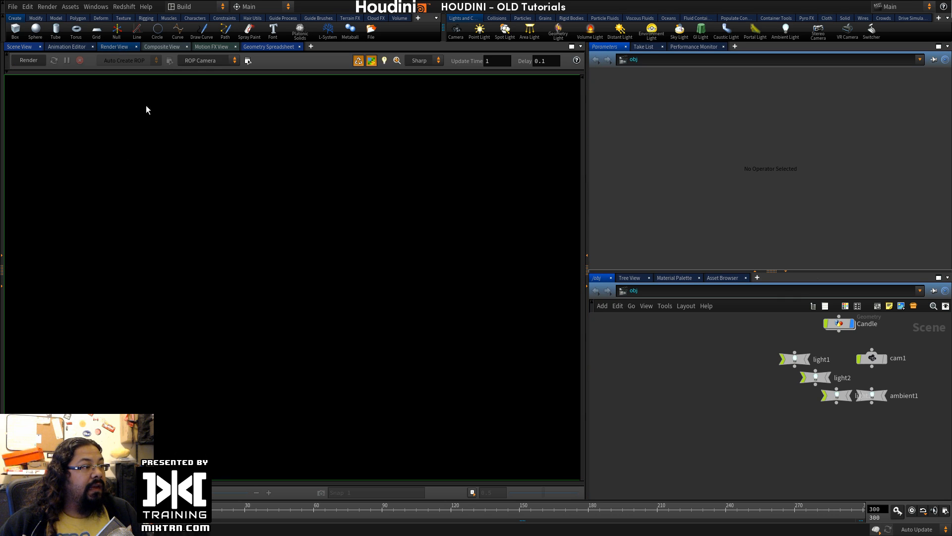
pyautogui.click(217, 61)
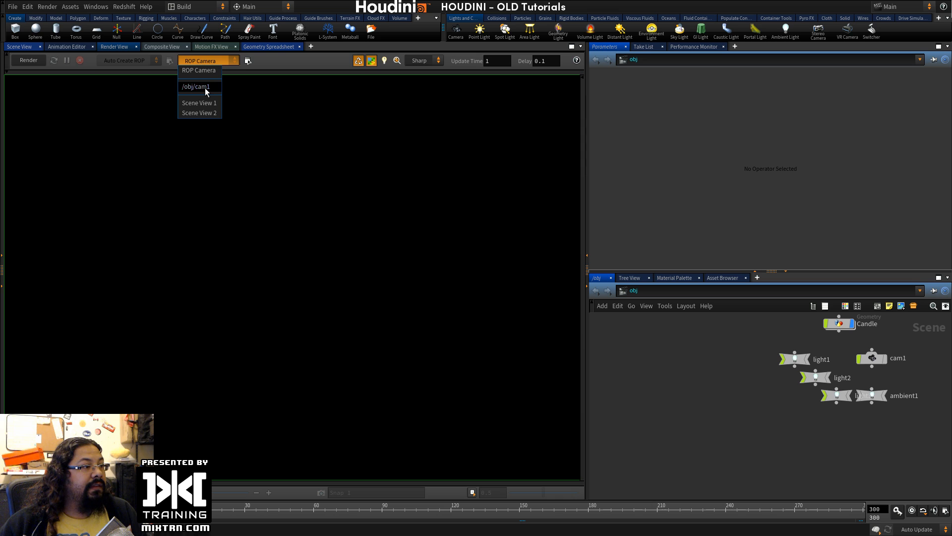
pyautogui.click(205, 87)
# Step: Go to the /out network and move the mantra1 node beside mantra_sel
pyautogui.press('h')
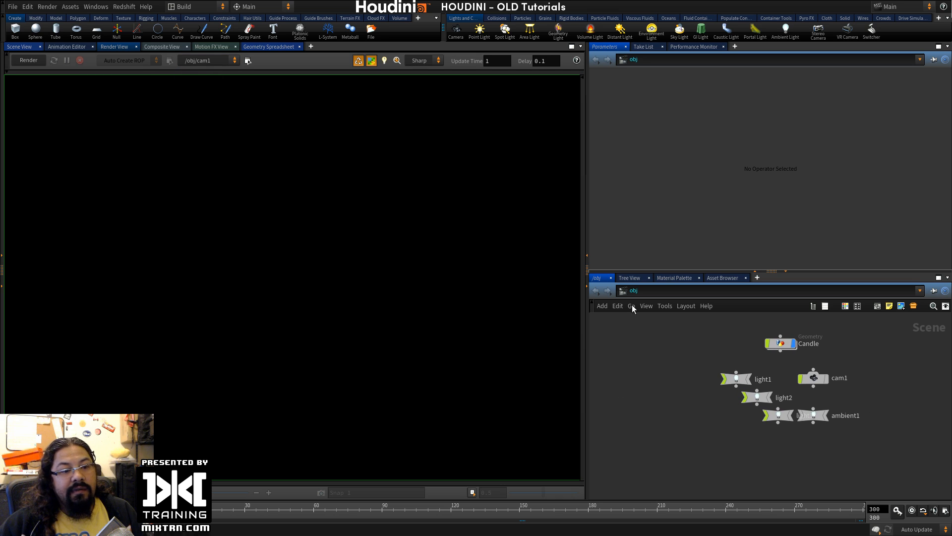
pyautogui.click(633, 308)
pyautogui.click(679, 353)
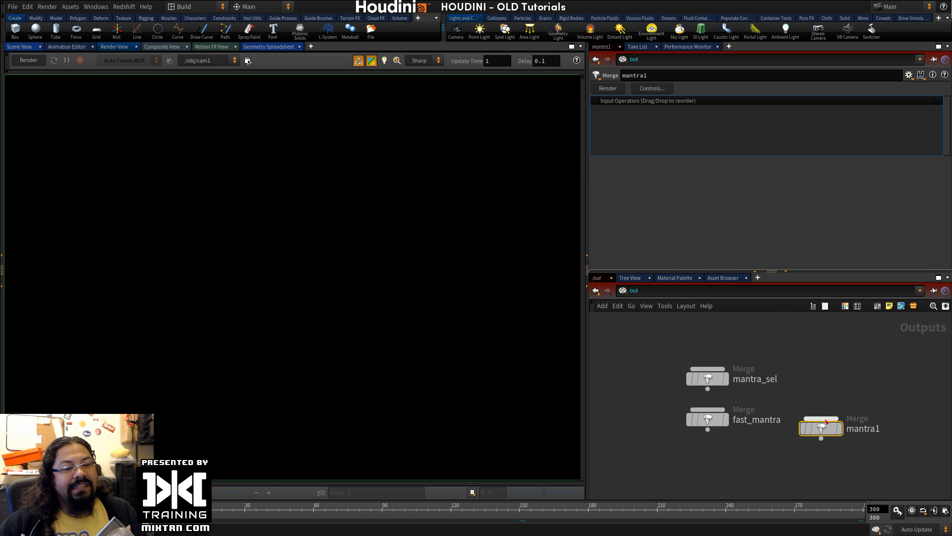
pyautogui.moveTo(819, 428); pyautogui.dragTo(805, 378)
# Step: Add a Mantra render node below mantra1 and render the candle with it through cam1
pyautogui.press('Tab')
pyautogui.moveTo(808, 428)
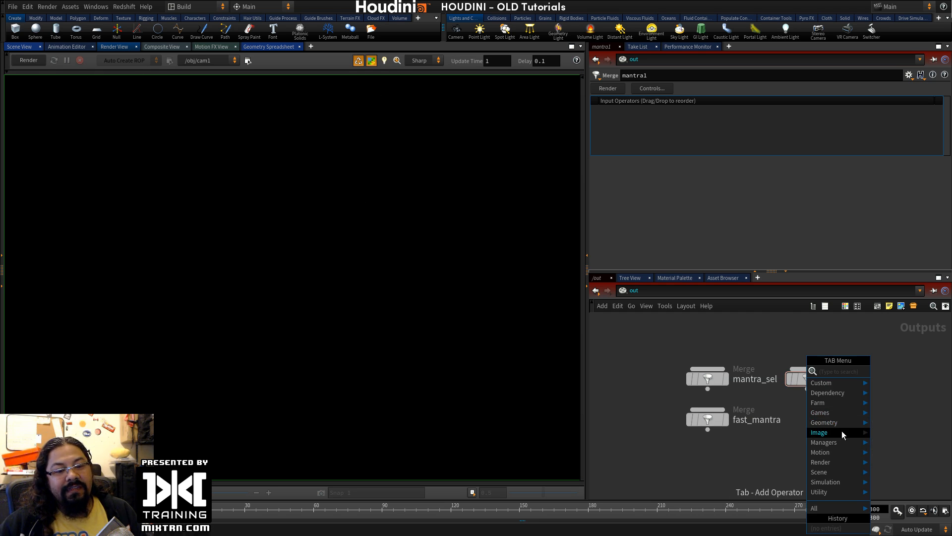
pyautogui.moveTo(843, 461)
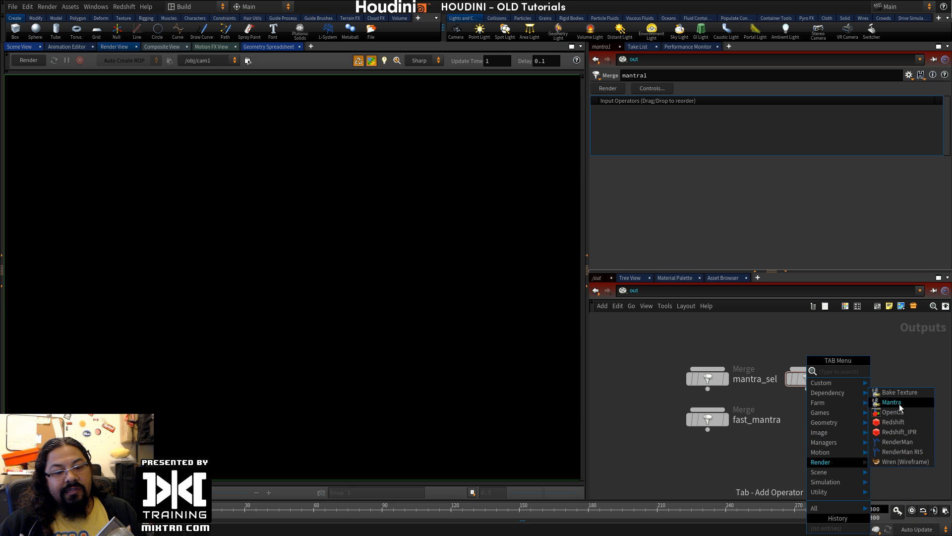
pyautogui.click(892, 402)
pyautogui.click(827, 429)
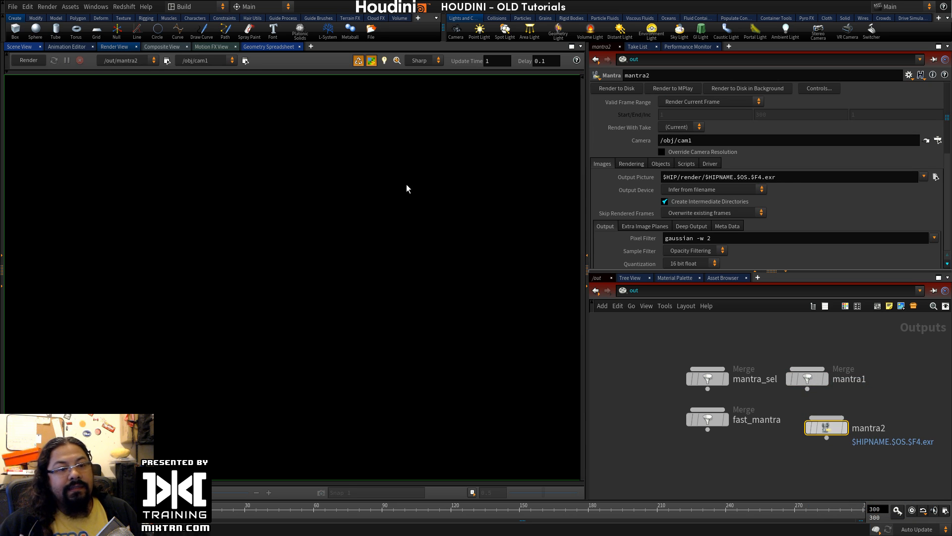
pyautogui.click(24, 58)
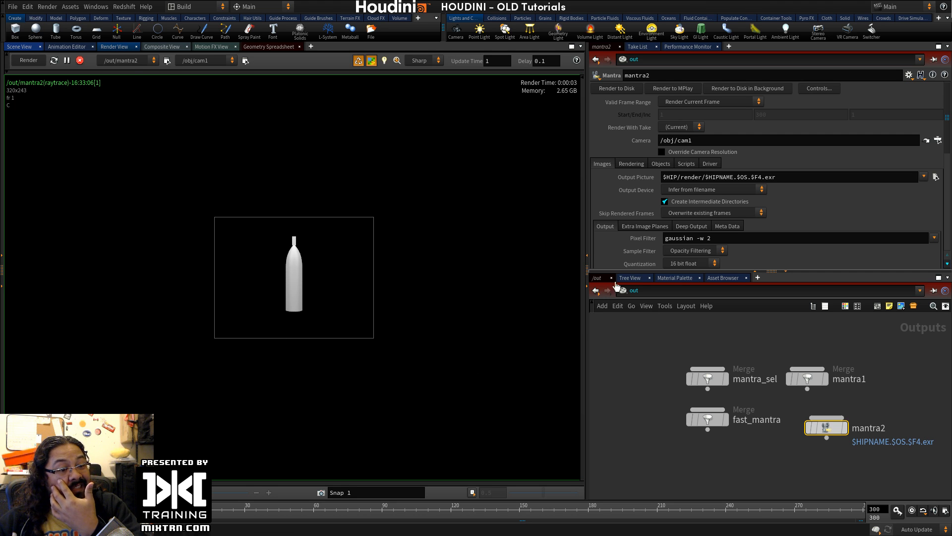
# Step: Return to the object network and set cam1's resolution to the HDTV 1080 preset, 1920 by 1080
pyautogui.click(596, 290)
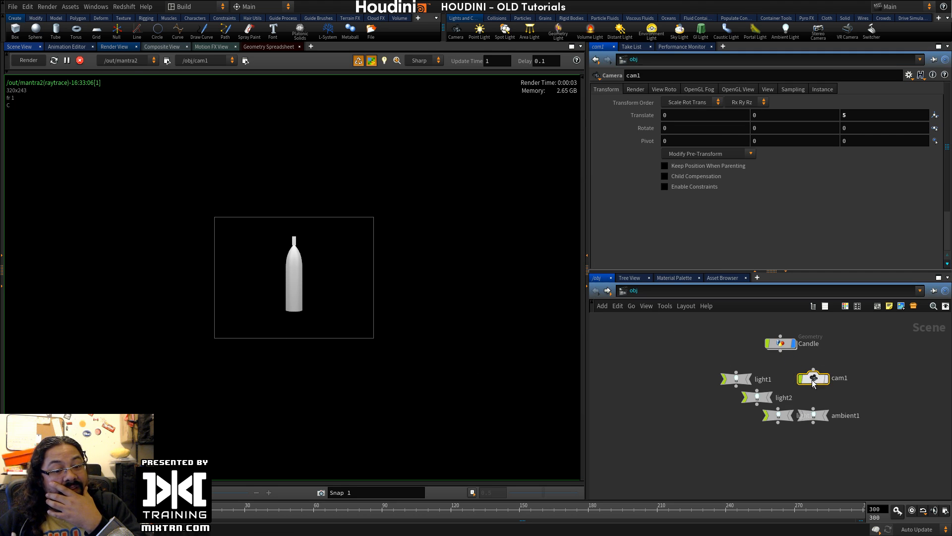
pyautogui.click(635, 89)
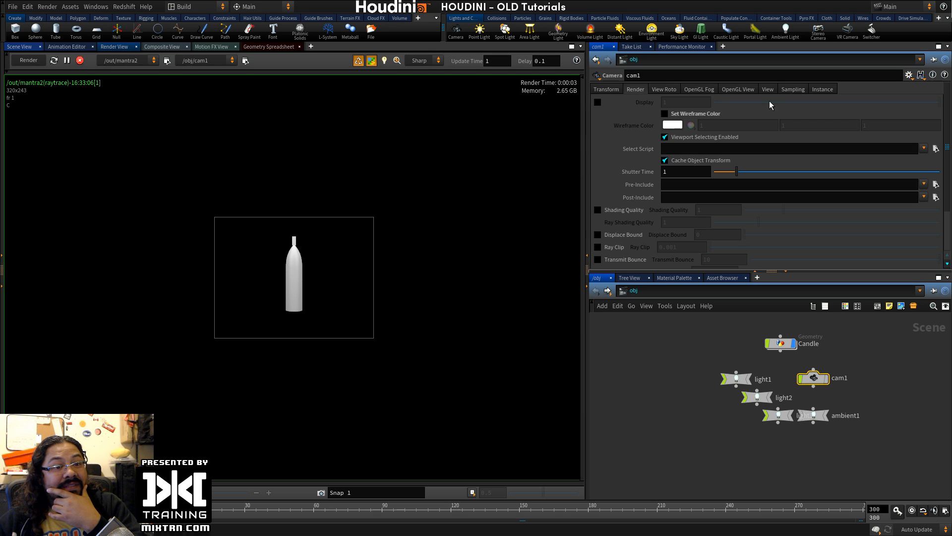
pyautogui.click(768, 90)
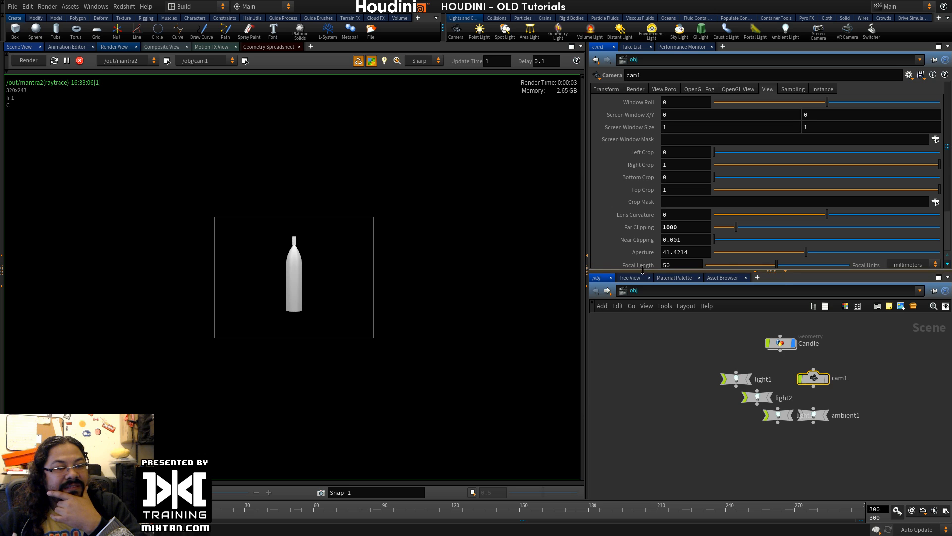
pyautogui.moveTo(640, 271); pyautogui.dragTo(645, 356)
pyautogui.moveTo(754, 291); pyautogui.dragTo(652, 293)
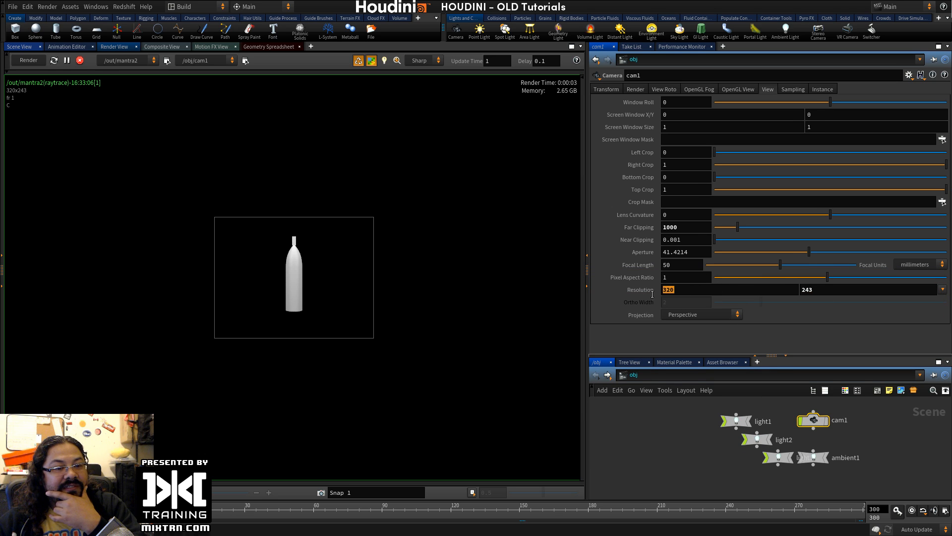
pyautogui.click(837, 295)
pyautogui.click(943, 289)
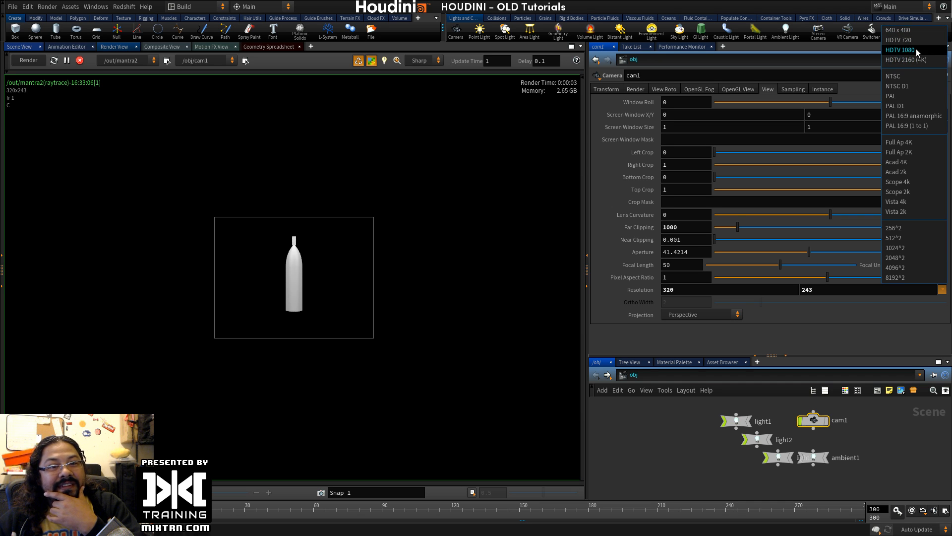
pyautogui.click(900, 50)
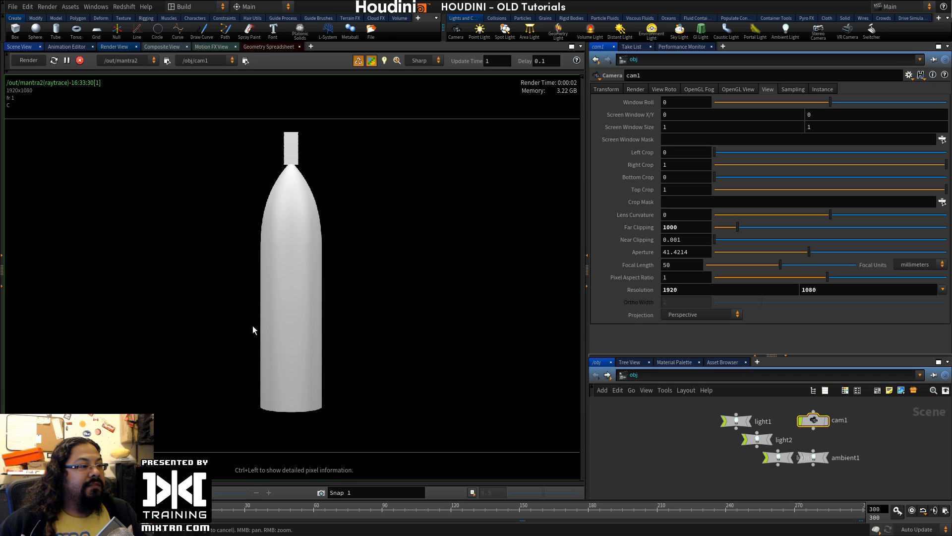
# Step: Return to the Scene View and switch the desktop layout to varomix_01
pyautogui.click(19, 46)
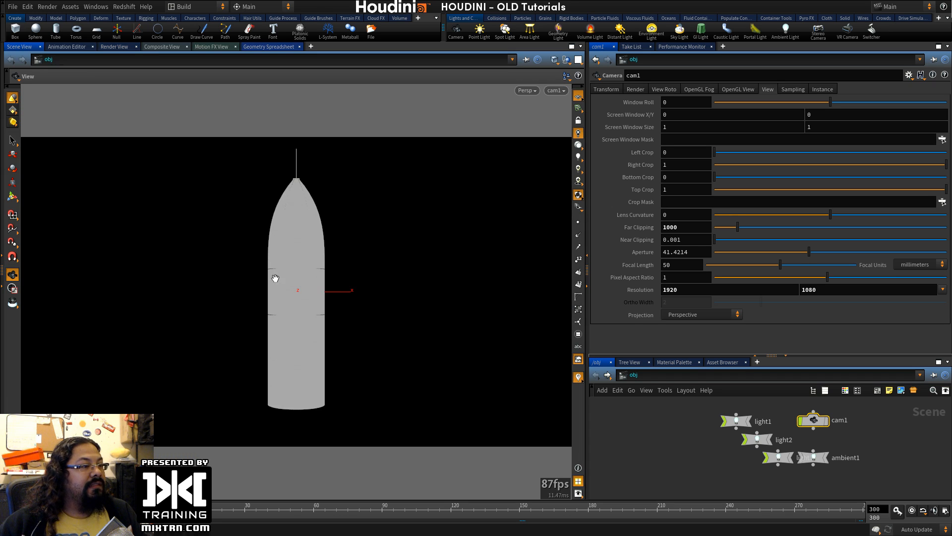
pyautogui.click(202, 7)
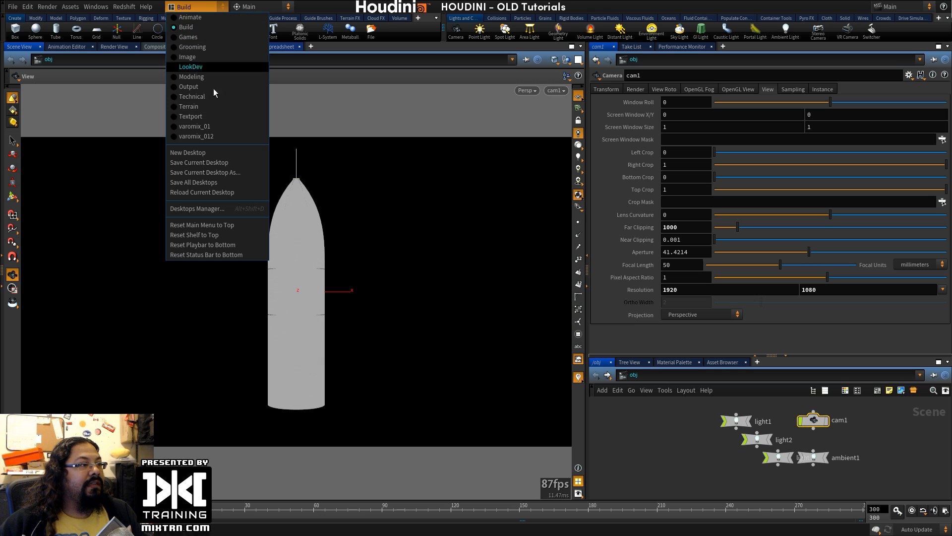
pyautogui.click(193, 127)
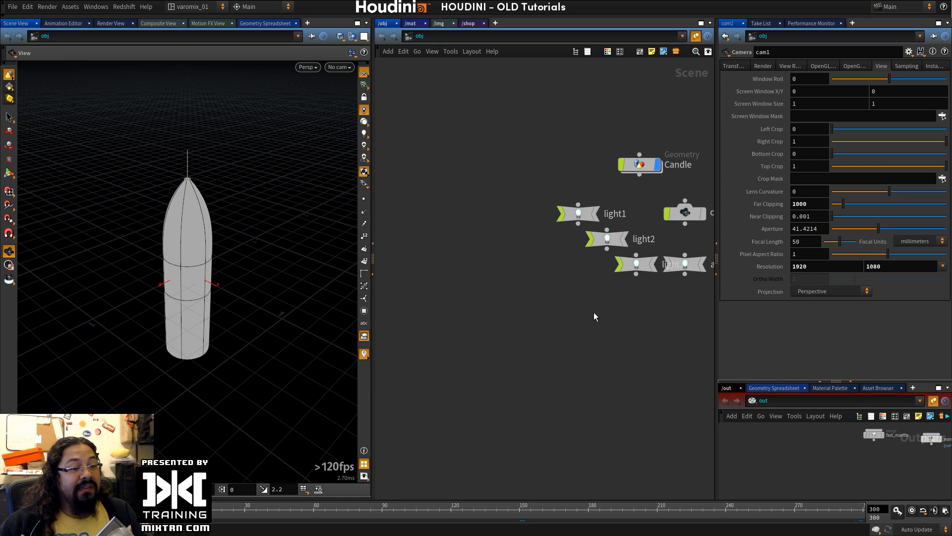
# Step: Enter the Candle object and examine the geometry of the tube1 and top_points nodes, displaying each in turn
pyautogui.press('h')
pyautogui.doubleClick(520, 203)
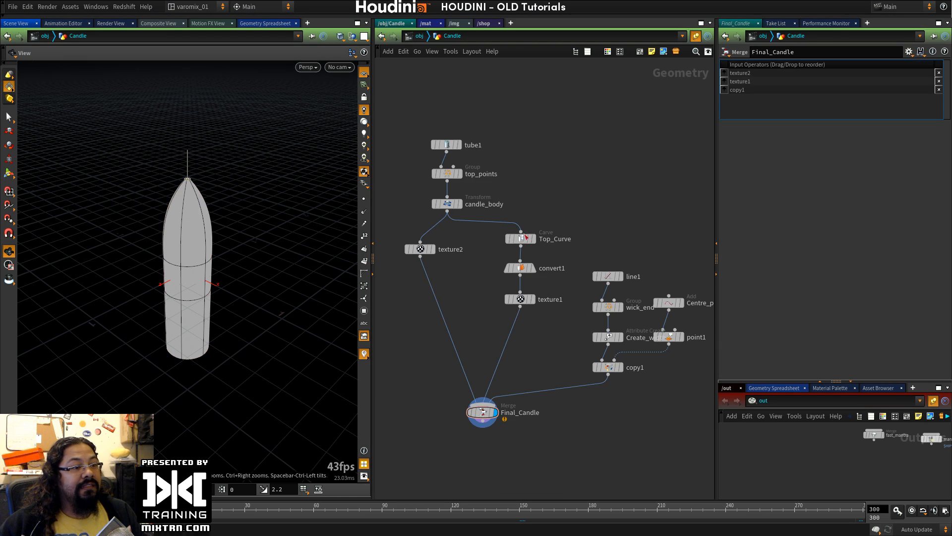
pyautogui.click(458, 144)
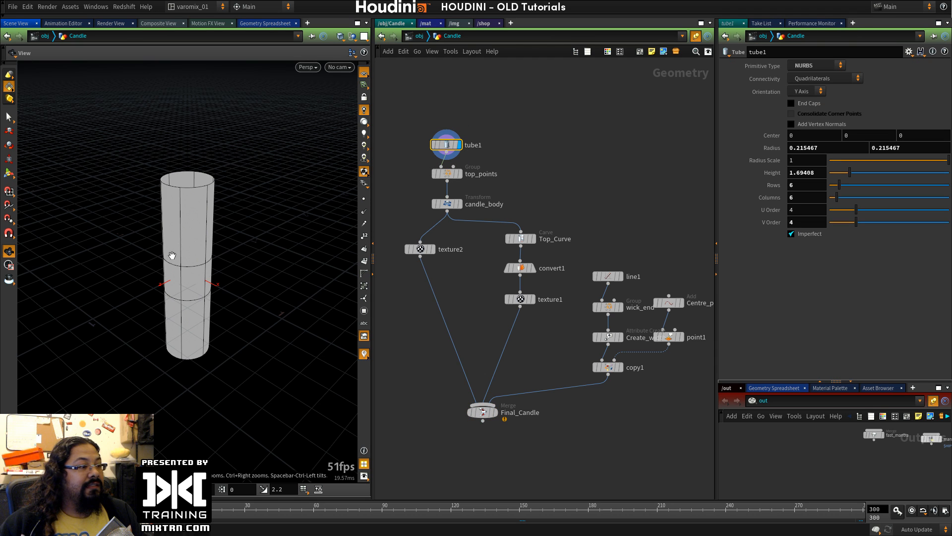
pyautogui.click(459, 173)
pyautogui.moveTo(198, 278); pyautogui.dragTo(194, 329)
pyautogui.moveTo(463, 205)
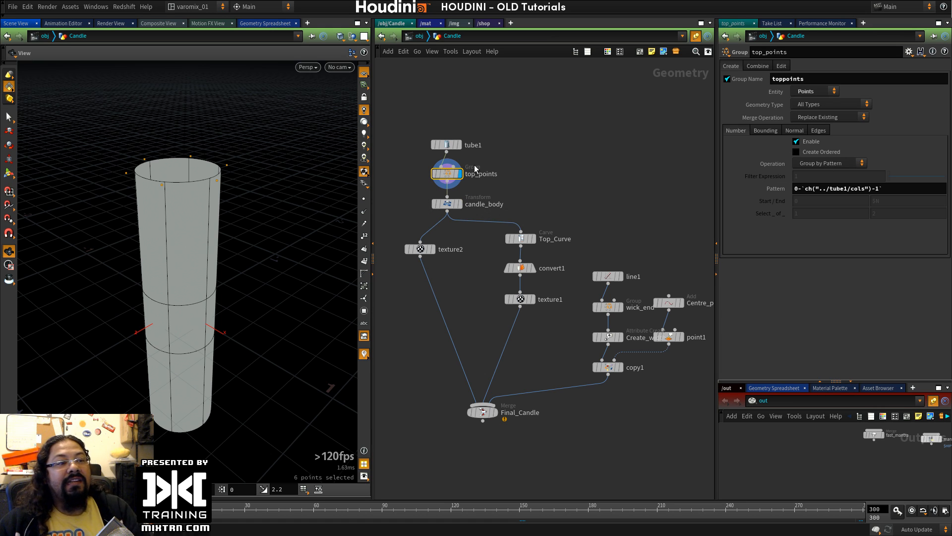
# Step: Display candle_body, texture2, Top_Curve, texture1 and Final_Candle in turn to examine how the candle body is built
pyautogui.scroll(3, 165, 206)
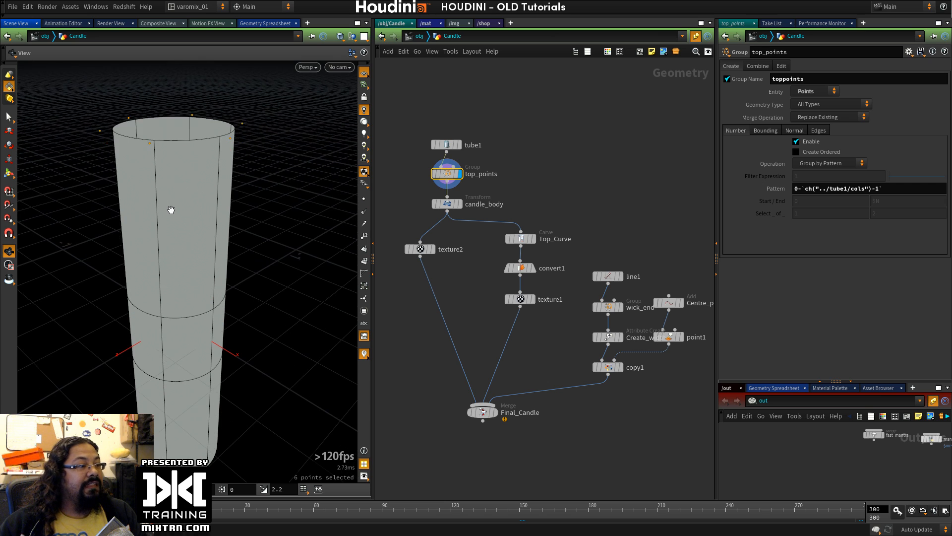
pyautogui.click(459, 205)
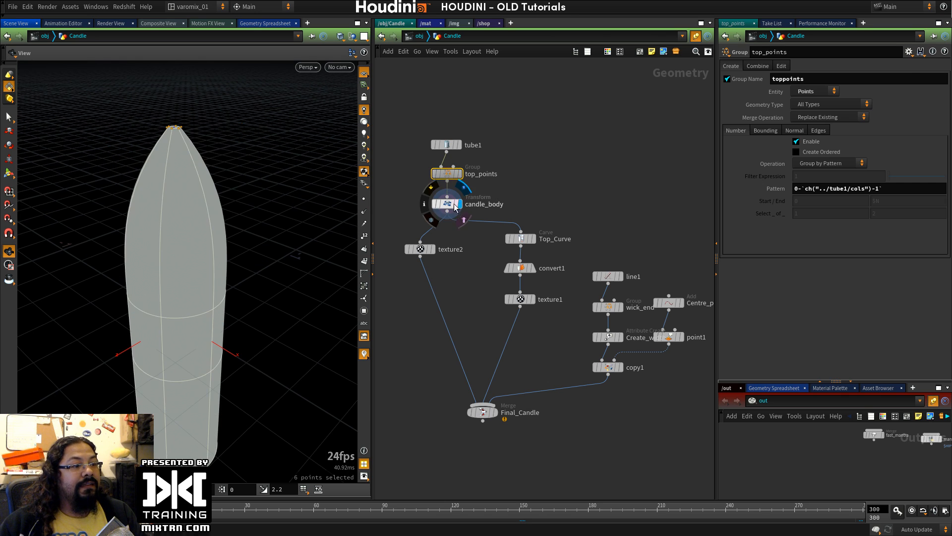
pyautogui.click(433, 249)
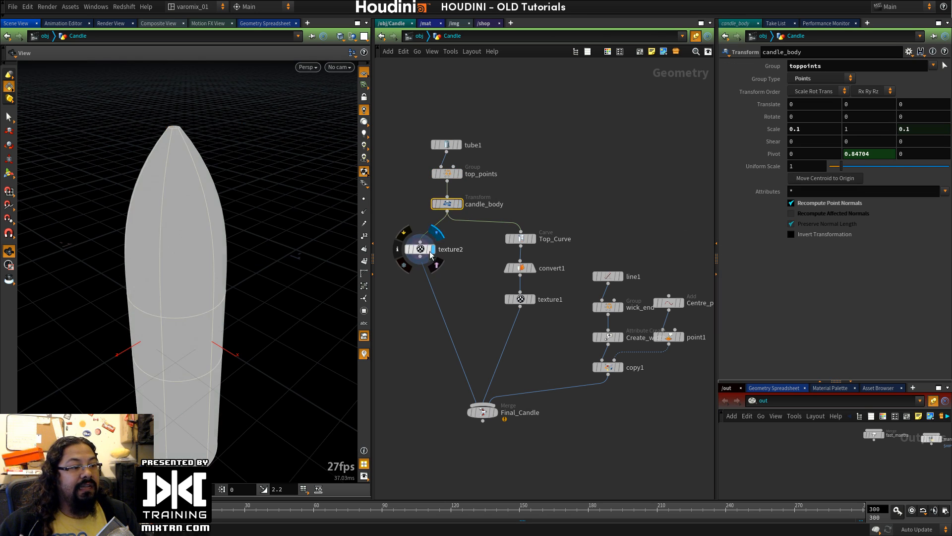
pyautogui.click(522, 239)
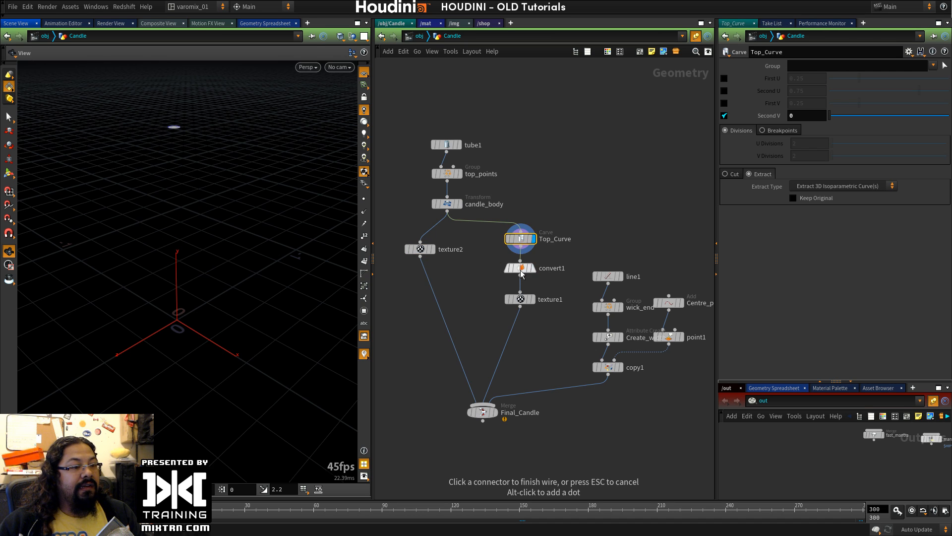
pyautogui.click(533, 299)
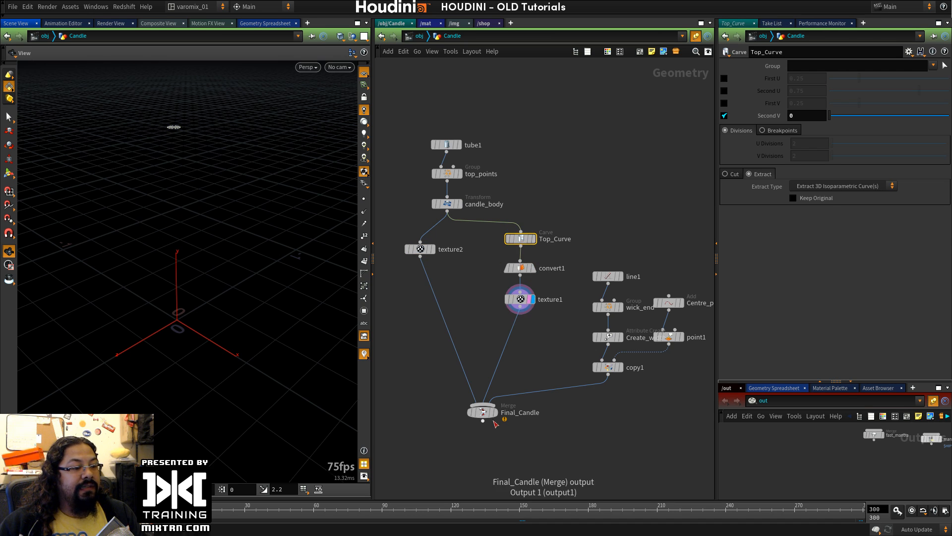
pyautogui.click(495, 412)
pyautogui.moveTo(495, 411); pyautogui.dragTo(287, 215, button='middle')
pyautogui.moveTo(287, 215); pyautogui.dragTo(298, 291)
# Step: Examine the wick branch by displaying line1, wick_end, the attribute node below it and copy1 in turn
pyautogui.click(584, 268)
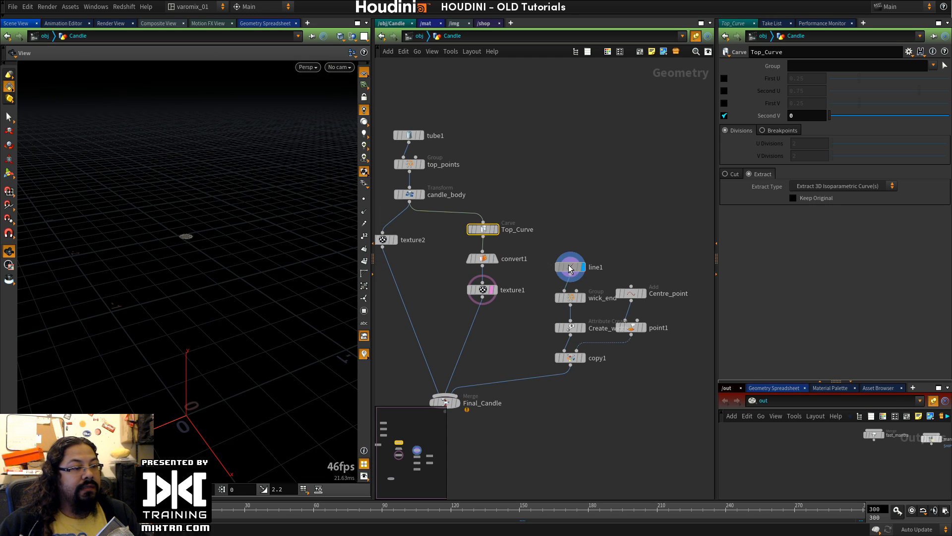
pyautogui.click(572, 268)
pyautogui.click(584, 299)
pyautogui.click(574, 299)
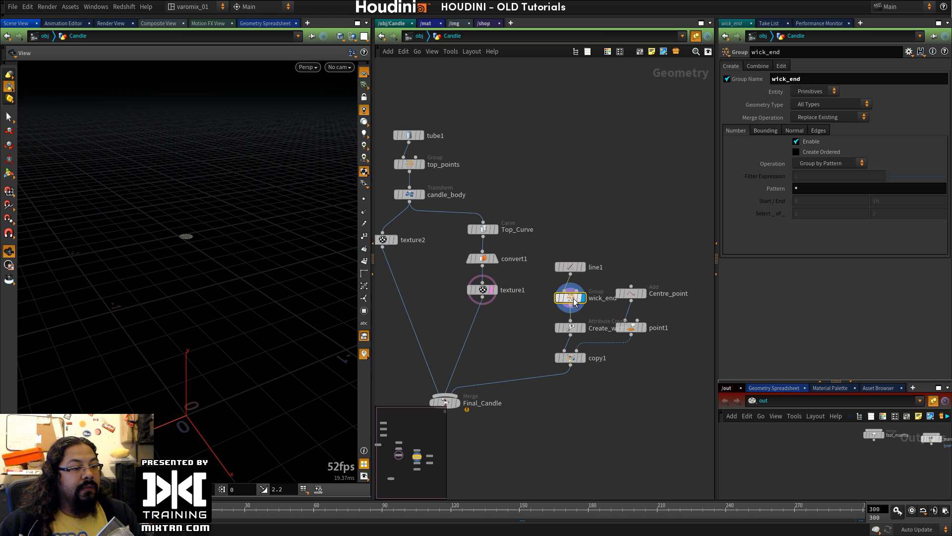
pyautogui.click(585, 329)
pyautogui.click(573, 329)
pyautogui.click(584, 358)
pyautogui.click(574, 359)
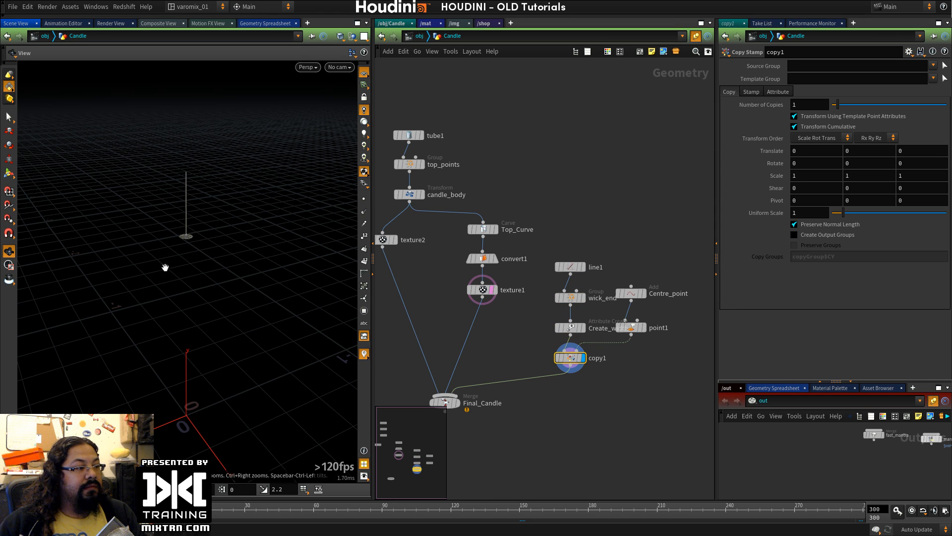
pyautogui.moveTo(165, 266); pyautogui.dragTo(221, 315)
# Step: Display the Final_Candle merge node and inspect the complete candle and wick from several angles
pyautogui.moveTo(513, 424); pyautogui.dragTo(601, 337, button='middle')
pyautogui.click(546, 317)
pyautogui.moveTo(531, 319); pyautogui.dragTo(531, 335)
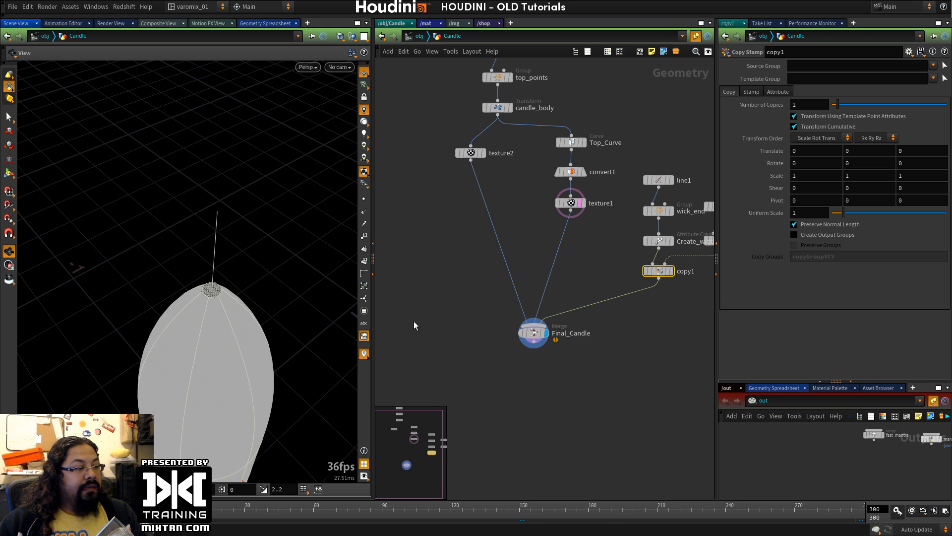
pyautogui.moveTo(277, 348); pyautogui.dragTo(254, 297)
pyautogui.moveTo(255, 297); pyautogui.dragTo(264, 232, button='right')
pyautogui.moveTo(264, 232); pyautogui.dragTo(287, 264)
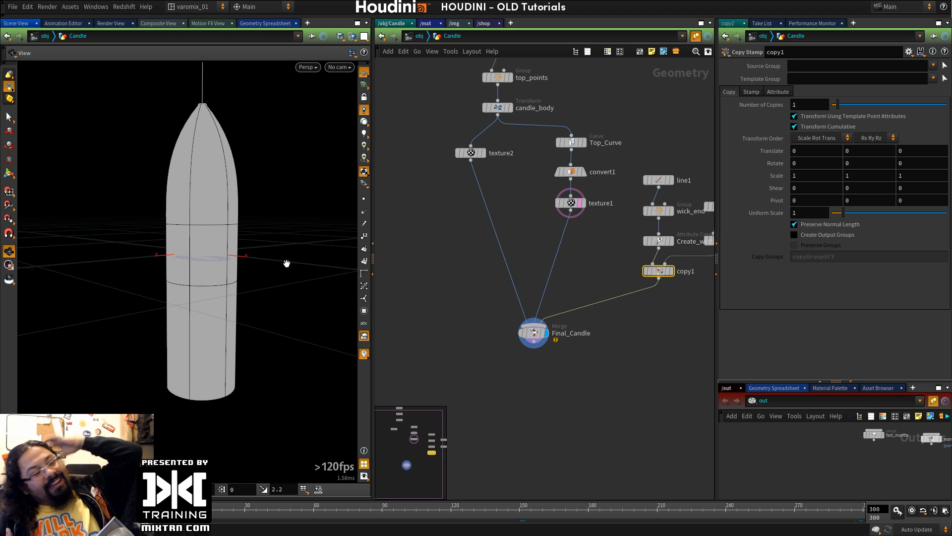
pyautogui.moveTo(258, 201); pyautogui.dragTo(251, 245, button='middle')
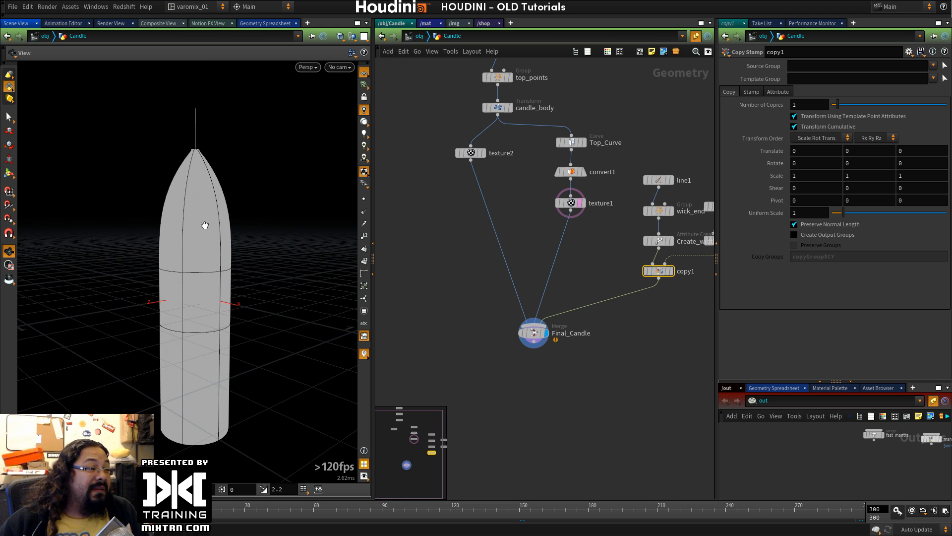
pyautogui.moveTo(205, 224); pyautogui.dragTo(202, 213)
pyautogui.moveTo(219, 273); pyautogui.dragTo(223, 270)
pyautogui.moveTo(223, 270); pyautogui.dragTo(247, 257, button='right')
pyautogui.moveTo(246, 258); pyautogui.dragTo(291, 300, button='middle')
pyautogui.moveTo(292, 299); pyautogui.dragTo(265, 270, button='right')
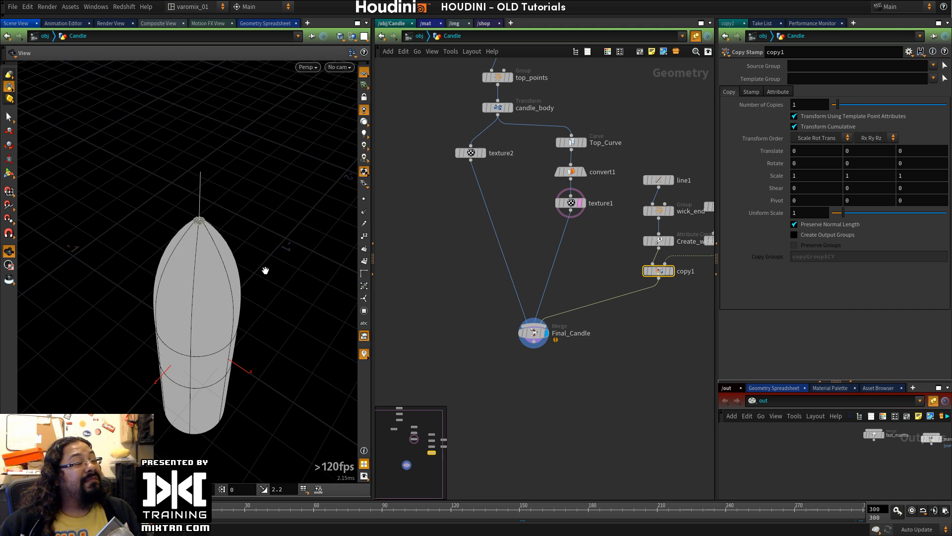
pyautogui.moveTo(265, 284); pyautogui.dragTo(270, 259, button='middle')
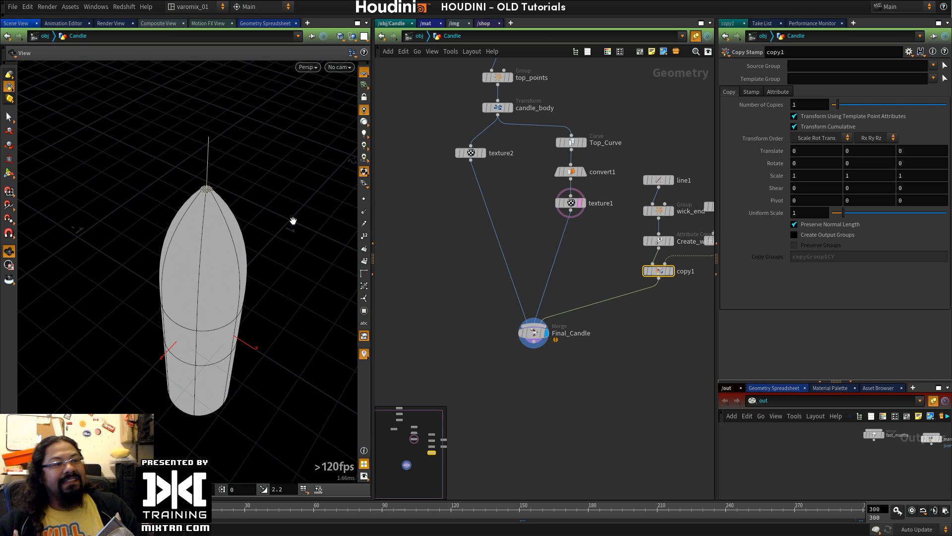
# Step: Add a Group Create node beside the top_points node
pyautogui.moveTo(426, 164); pyautogui.dragTo(411, 288, button='middle')
pyautogui.click(482, 201)
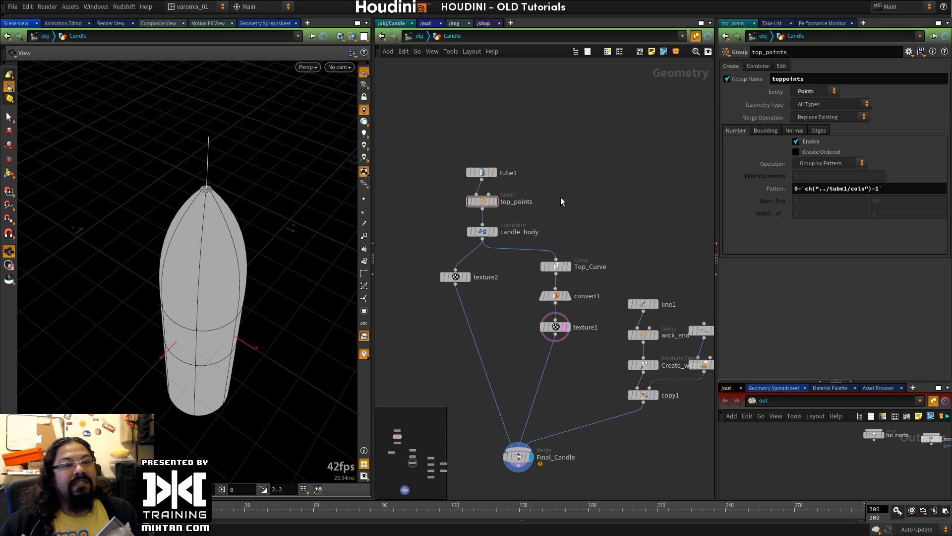
pyautogui.press('Tab')
pyautogui.write('gro')
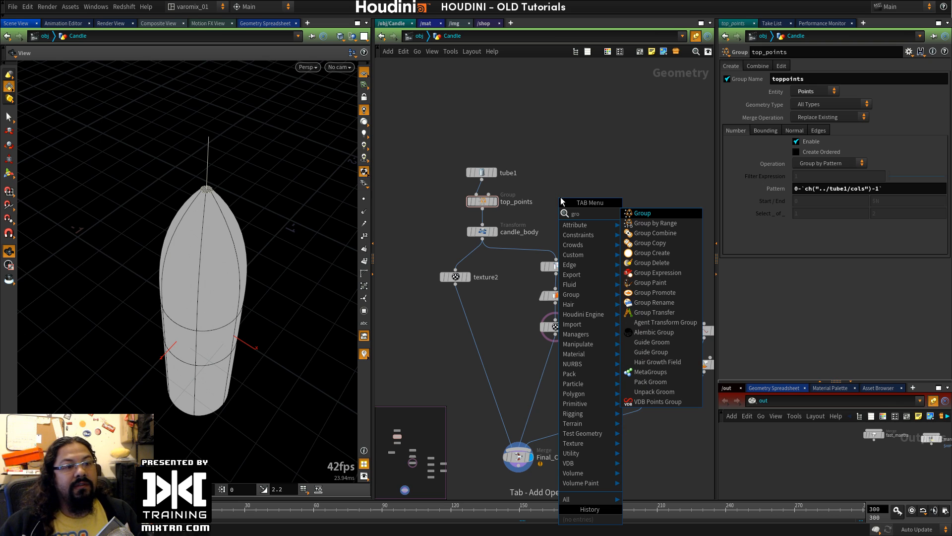
pyautogui.click(652, 253)
pyautogui.click(606, 201)
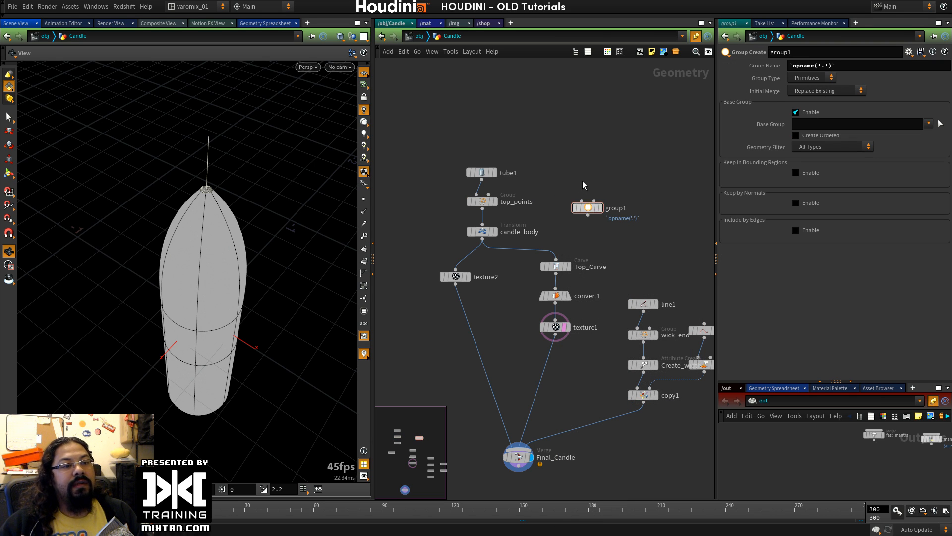
# Step: Review the top_points pattern expression, then connect tube1's output to group1's first input and display group1
pyautogui.moveTo(582, 180); pyautogui.dragTo(508, 165, button='middle')
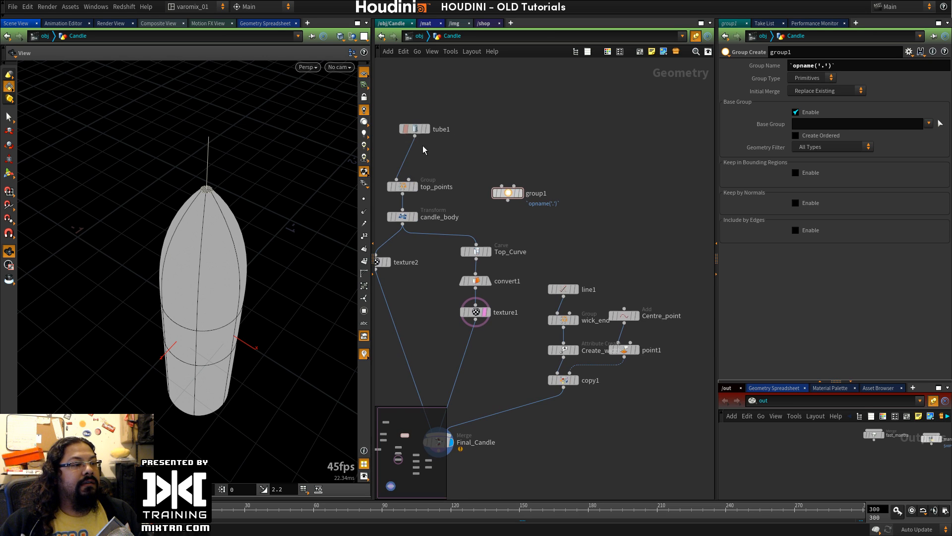
pyautogui.scroll(3, 516, 183)
pyautogui.click(480, 263)
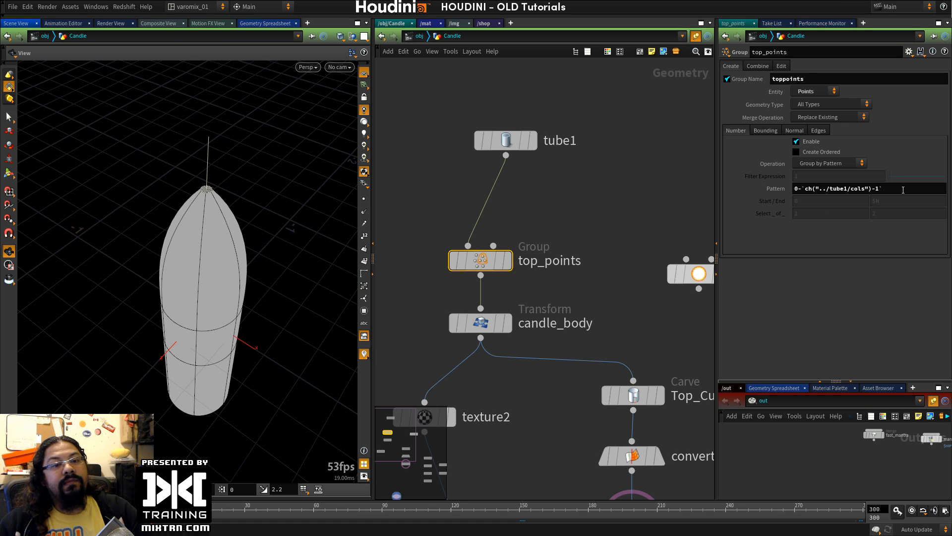
pyautogui.moveTo(618, 191); pyautogui.dragTo(503, 140, button='middle')
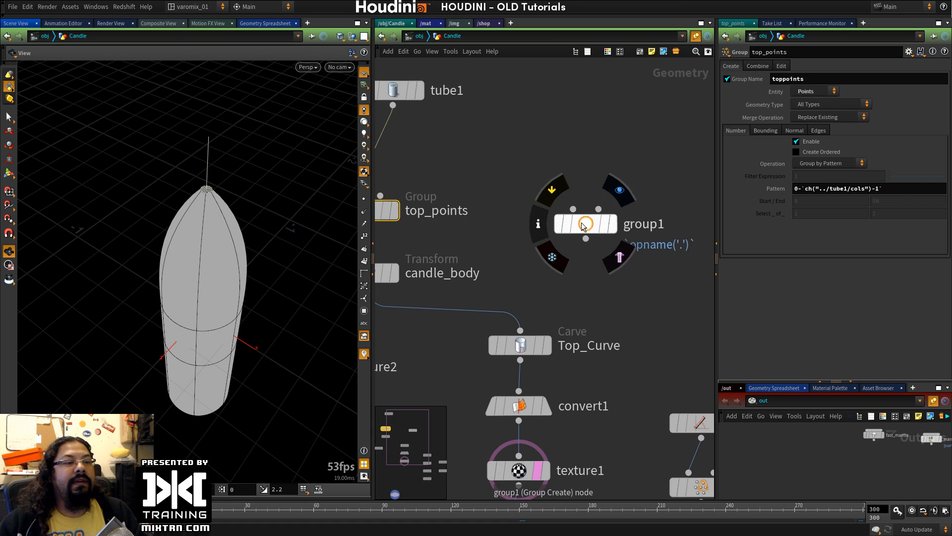
pyautogui.moveTo(581, 222); pyautogui.dragTo(523, 209)
pyautogui.moveTo(425, 123); pyautogui.dragTo(506, 151, button='middle')
pyautogui.moveTo(473, 133); pyautogui.dragTo(596, 223)
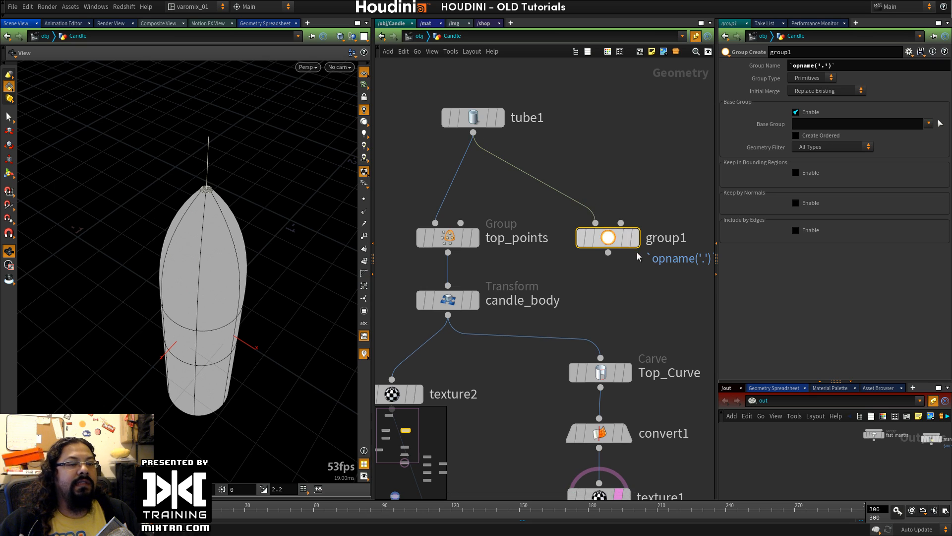
pyautogui.click(635, 238)
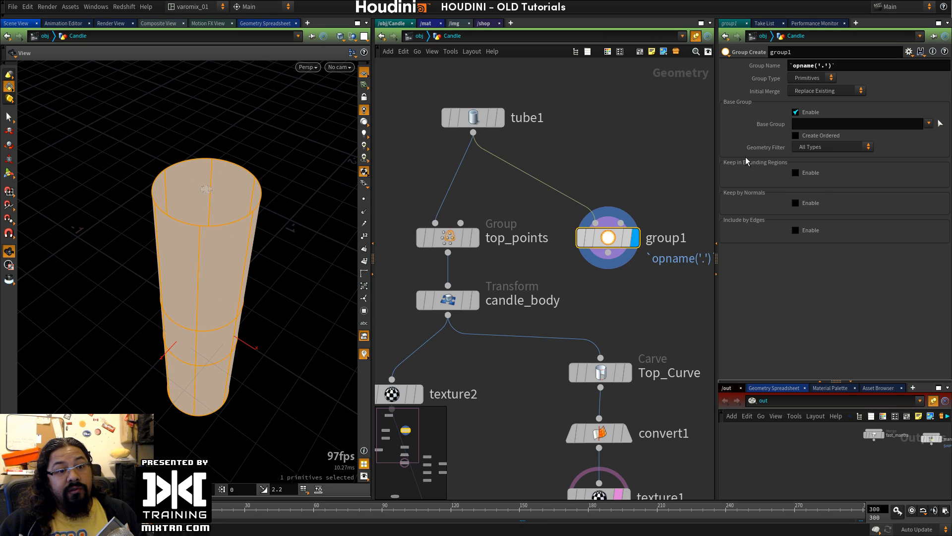
# Step: Set group1's group type to Points and look through the available geometry filter types
pyautogui.click(809, 101)
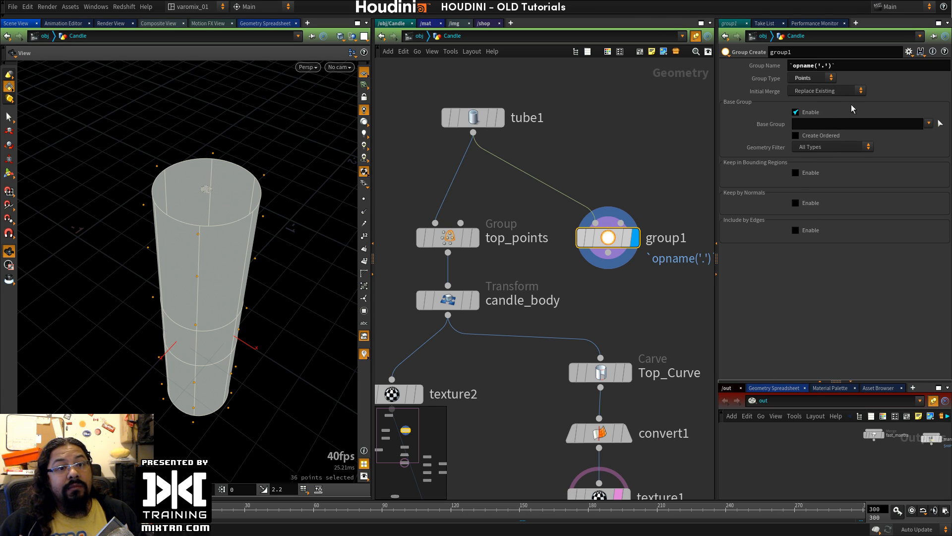
pyautogui.click(868, 147)
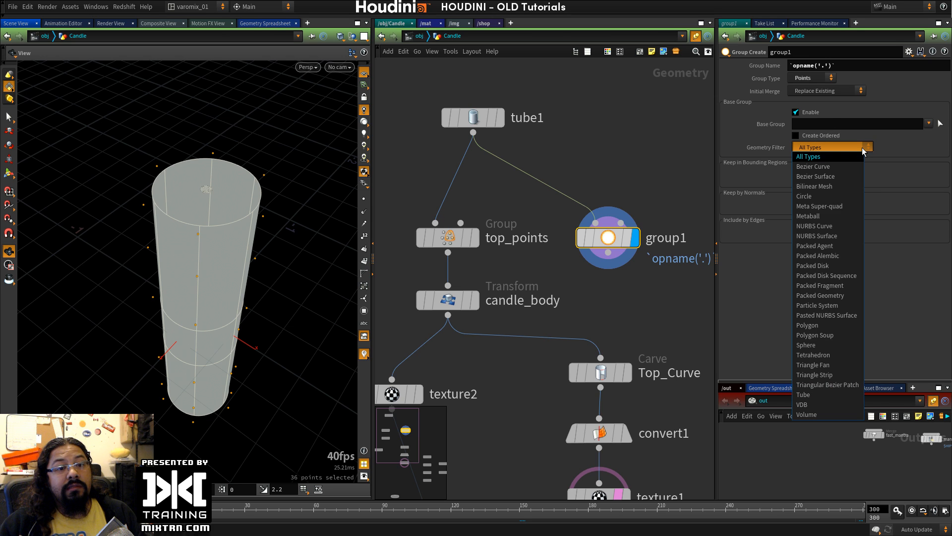
pyautogui.click(862, 148)
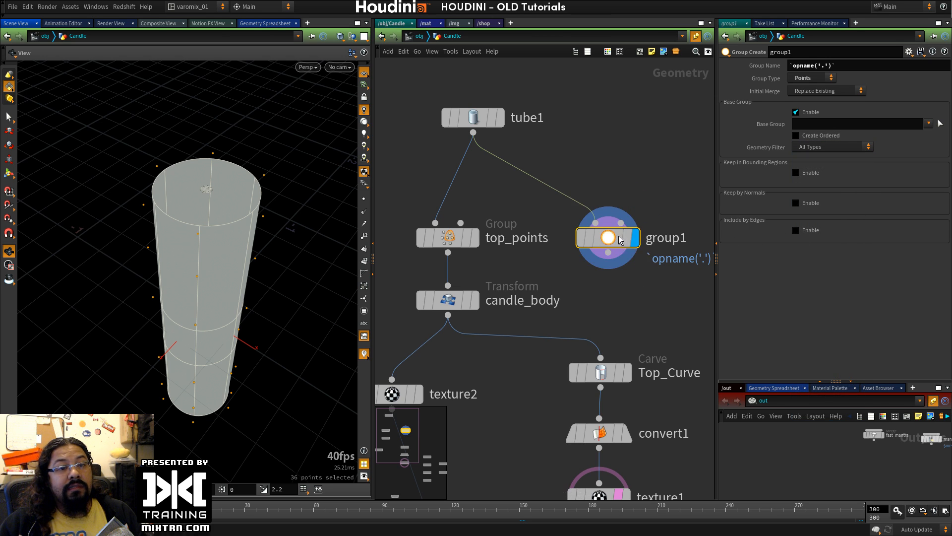
pyautogui.moveTo(614, 240); pyautogui.dragTo(607, 240)
# Step: Add another Group node above group1, leaving it unconnected
pyautogui.moveTo(658, 189); pyautogui.dragTo(588, 195, button='middle')
pyautogui.click(573, 174)
pyautogui.press('Tab')
pyautogui.write('g')
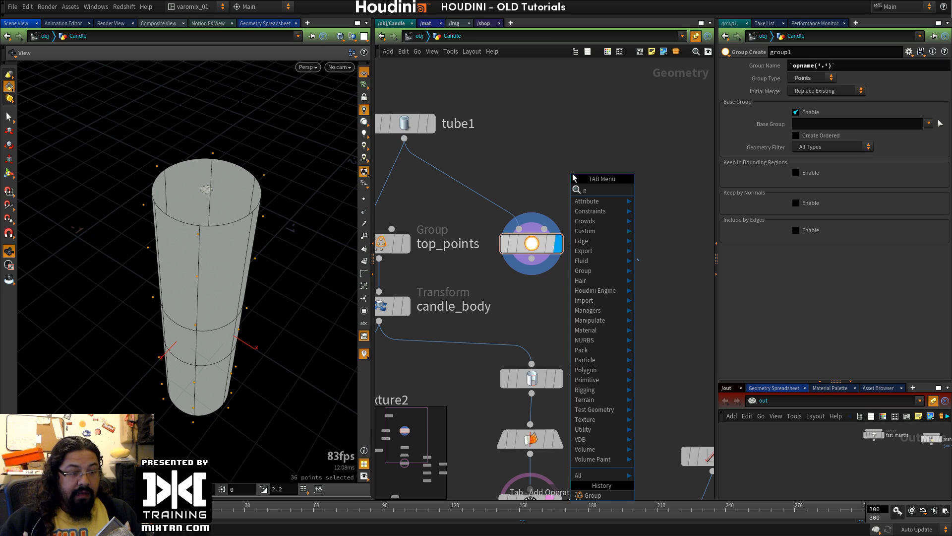
pyautogui.write('r')
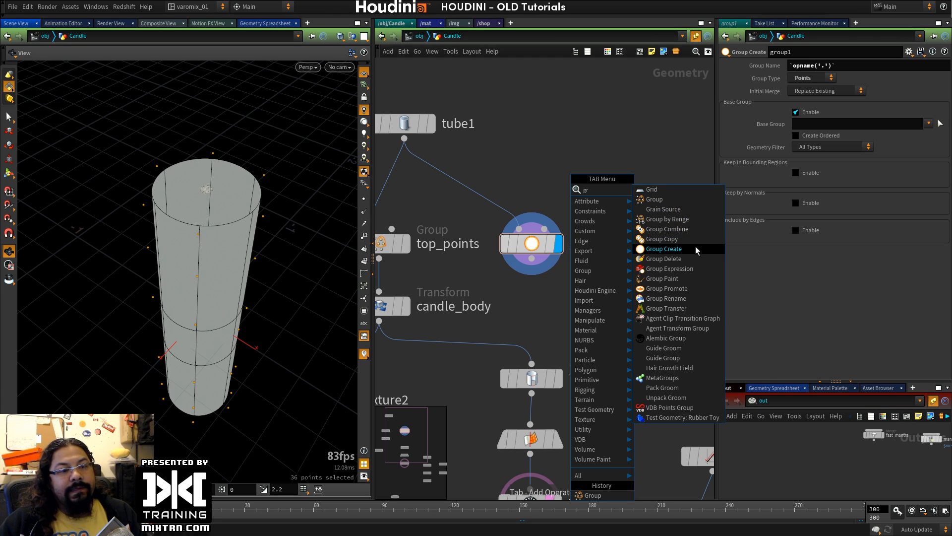
pyautogui.click(654, 198)
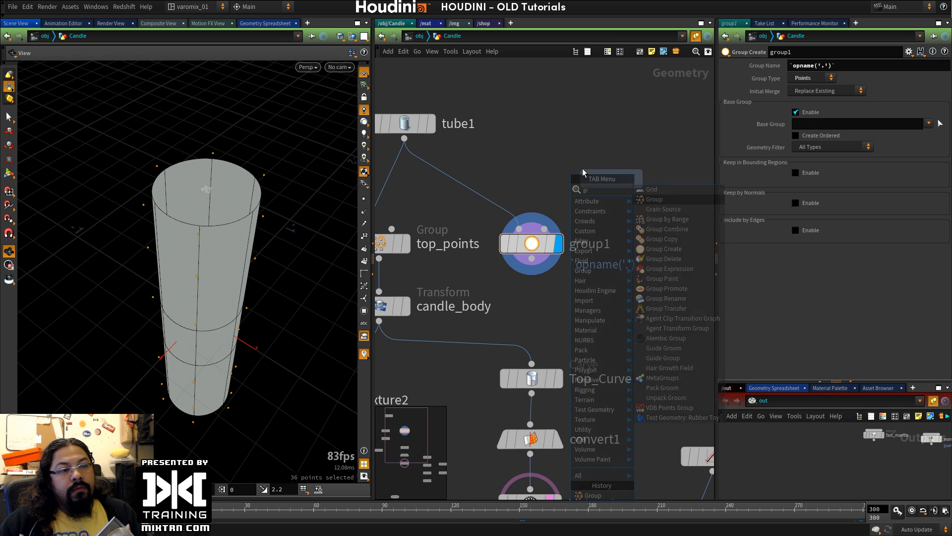
pyautogui.click(542, 157)
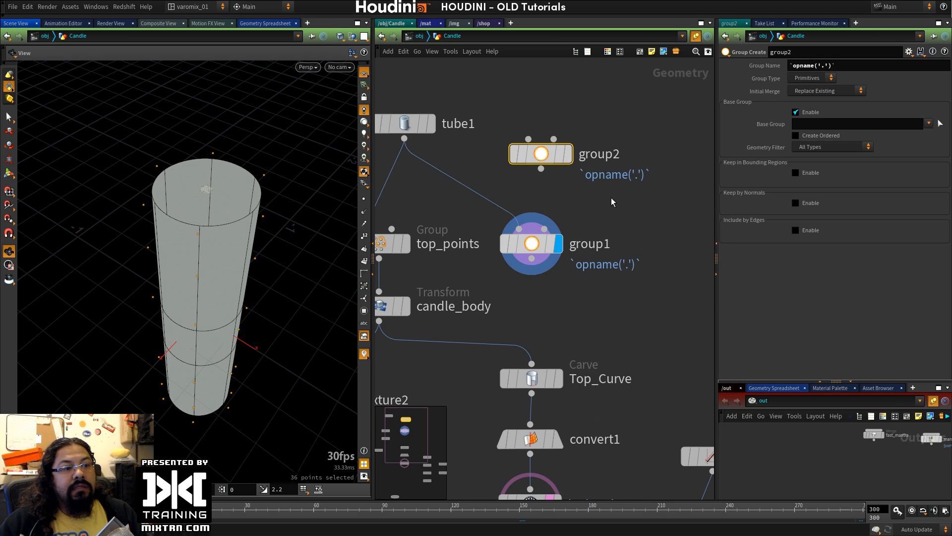
# Step: Add a Group by Range node beside group1 and compare its parameters with those of top_points
pyautogui.press('Tab')
pyautogui.write('grou')
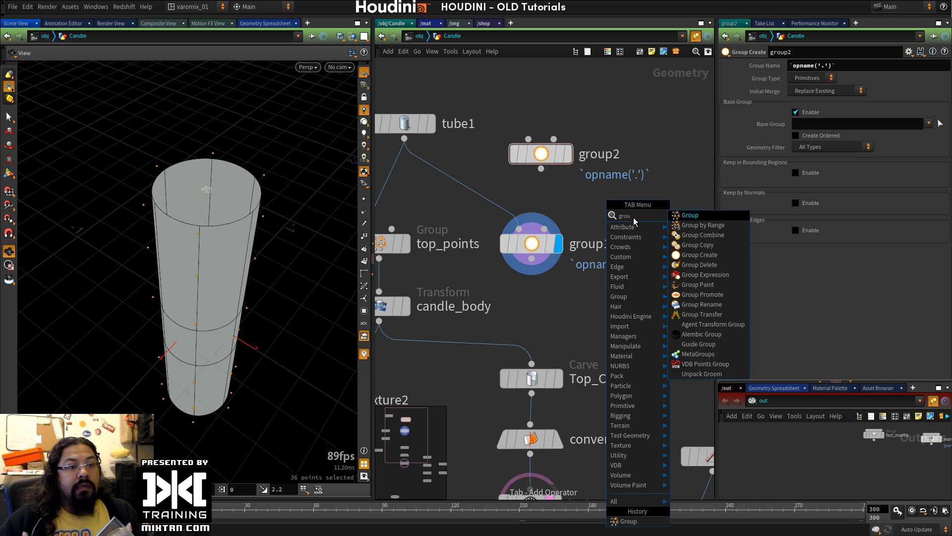
pyautogui.click(710, 226)
pyautogui.click(623, 206)
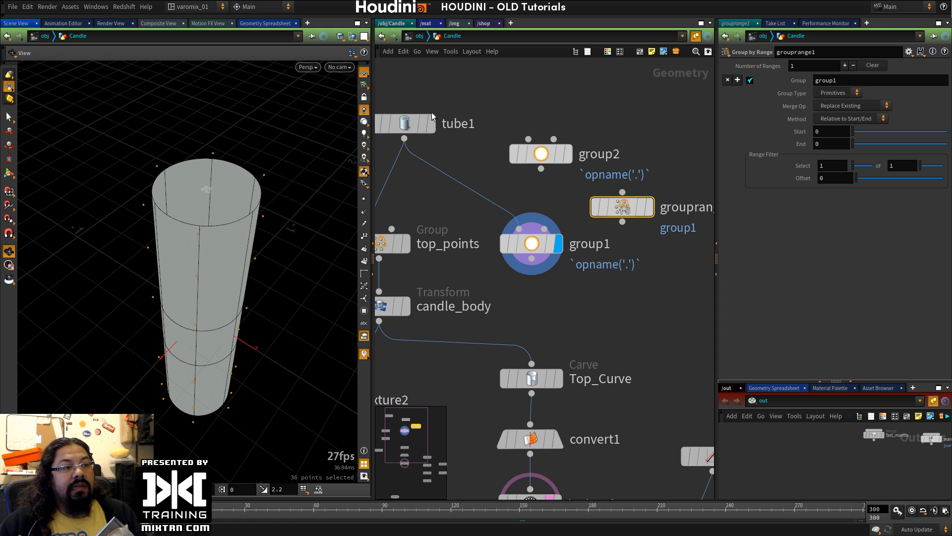
pyautogui.click(393, 243)
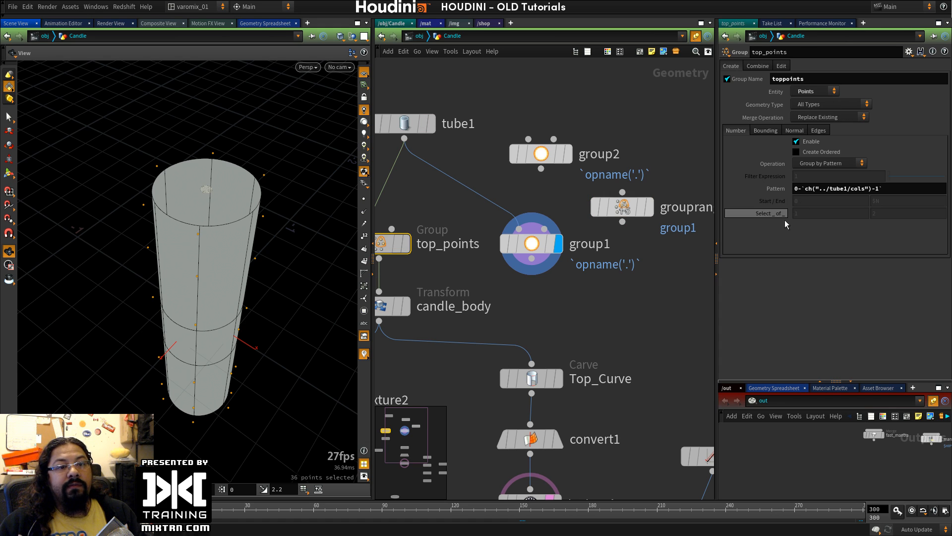
pyautogui.click(596, 217)
# Step: Add a Group Expression node just below grouprange1
pyautogui.moveTo(656, 290); pyautogui.dragTo(525, 293, button='middle')
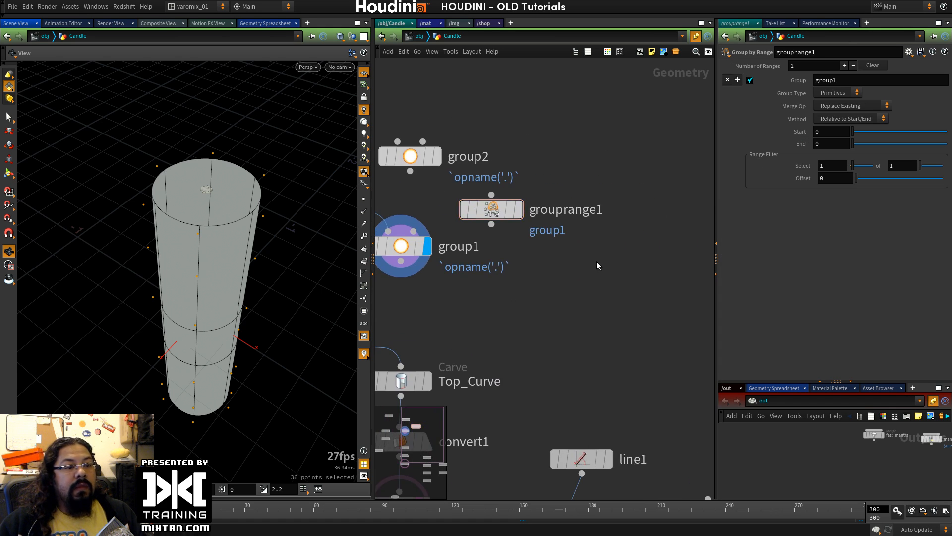
pyautogui.press('Tab')
pyautogui.write('grou')
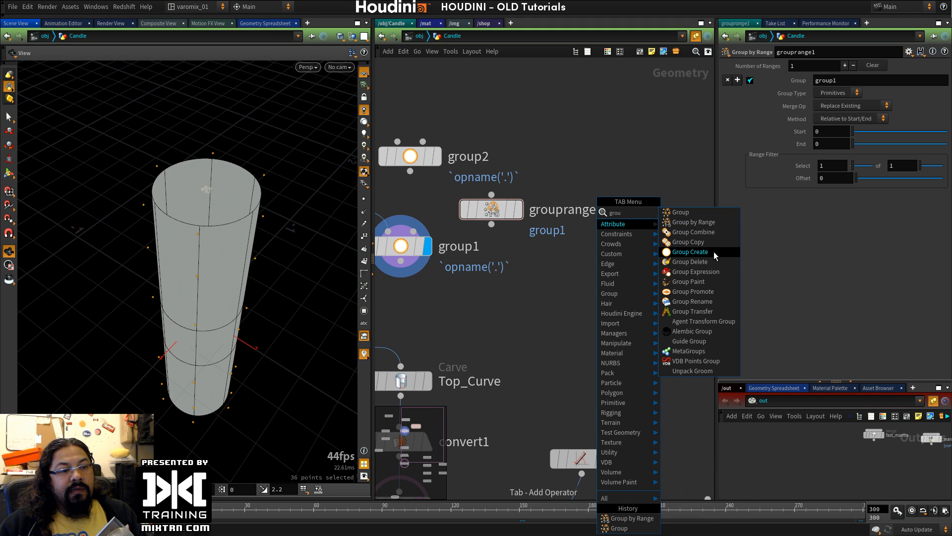
pyautogui.click(722, 269)
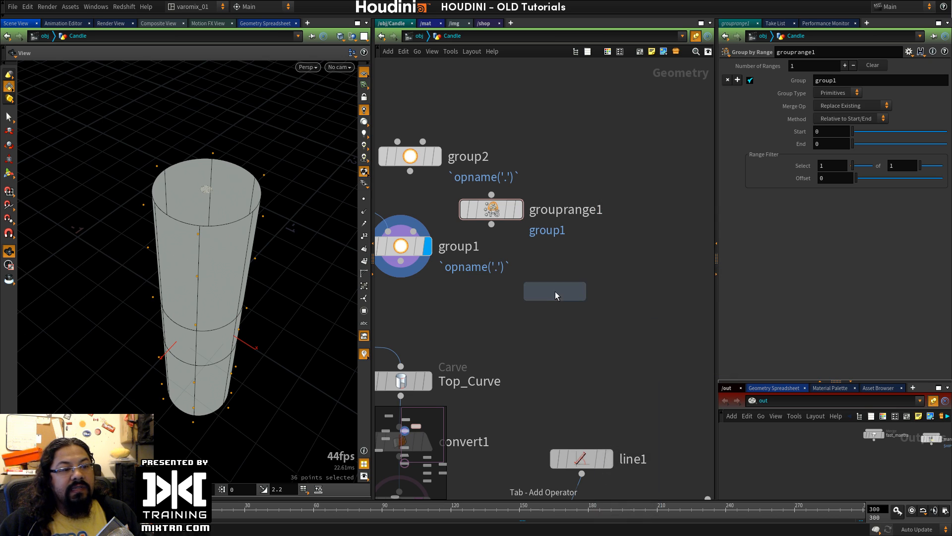
pyautogui.click(555, 291)
pyautogui.moveTo(556, 289); pyautogui.dragTo(568, 268)
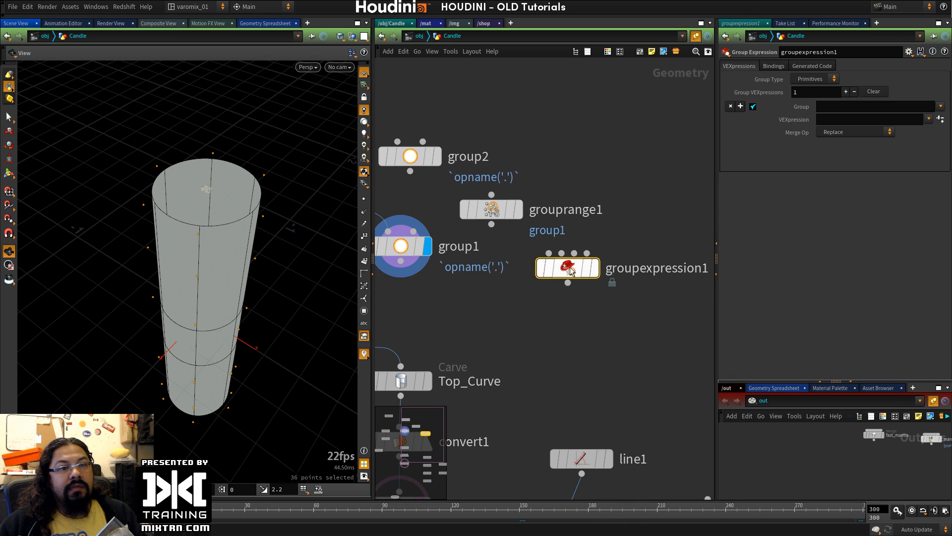
# Step: Look through groupexpression1's merge operations, bindings, generated code and preset VEXpressions
pyautogui.click(856, 133)
pyautogui.click(855, 133)
pyautogui.click(772, 65)
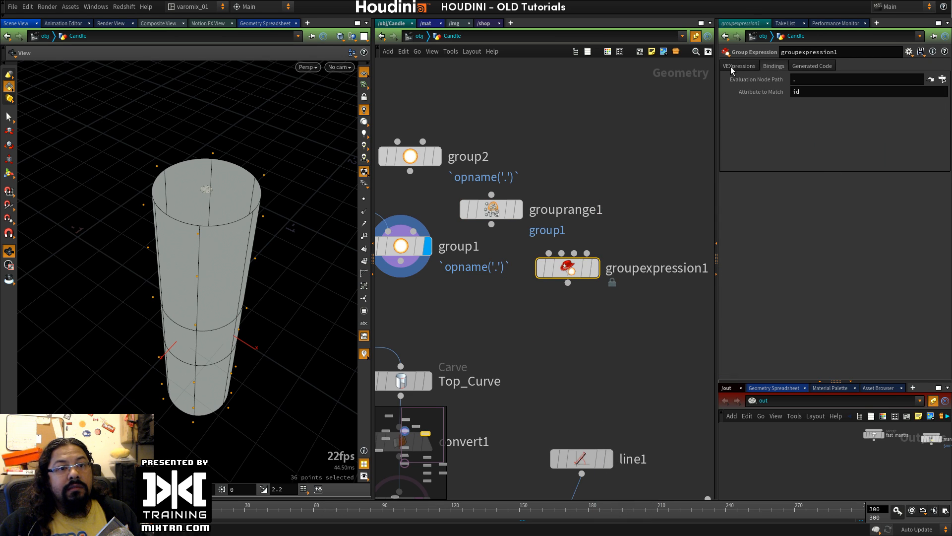
pyautogui.click(734, 66)
pyautogui.click(810, 64)
pyautogui.click(739, 66)
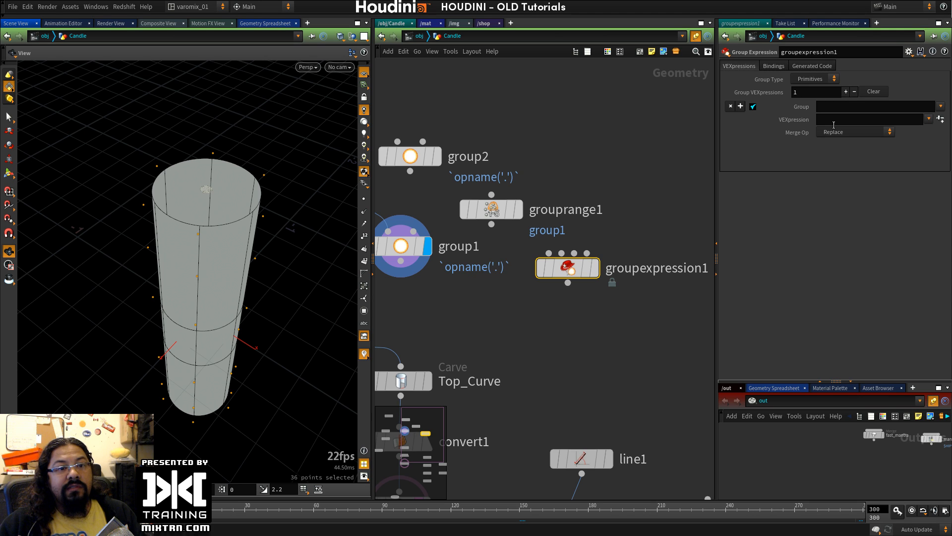
pyautogui.click(928, 119)
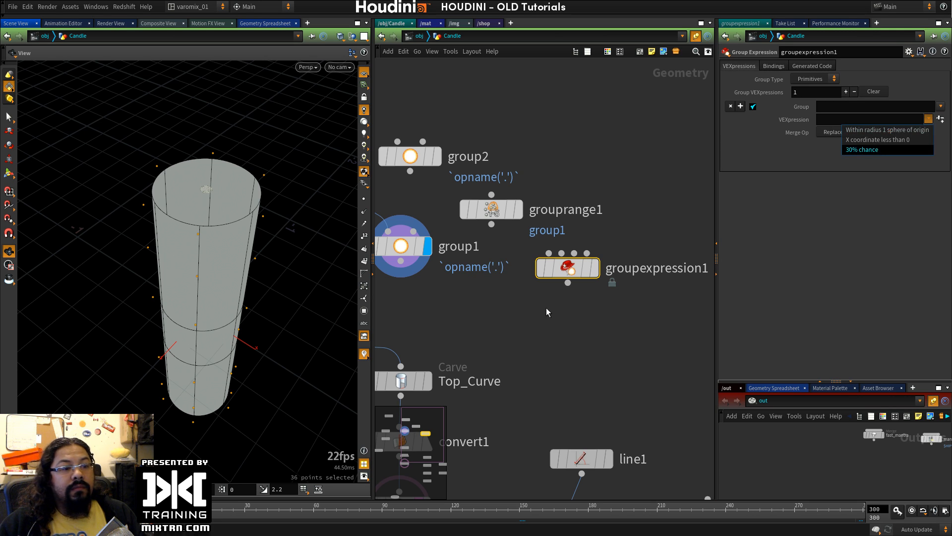
# Step: Add a Group Create node above groupexpression1, leaving it unconnected
pyautogui.click(547, 290)
pyautogui.press('Tab')
pyautogui.write('groud')
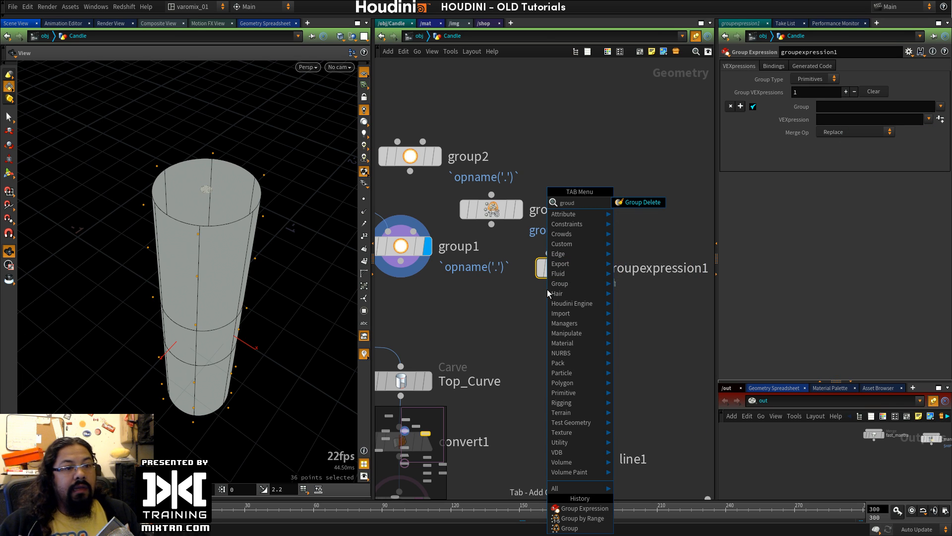
pyautogui.press('BackSpace')
pyautogui.write('p')
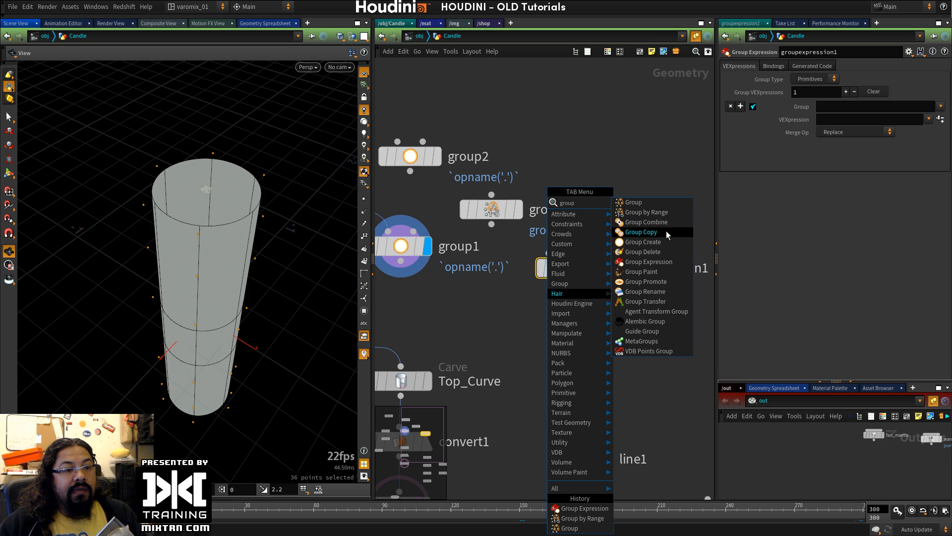
pyautogui.click(643, 241)
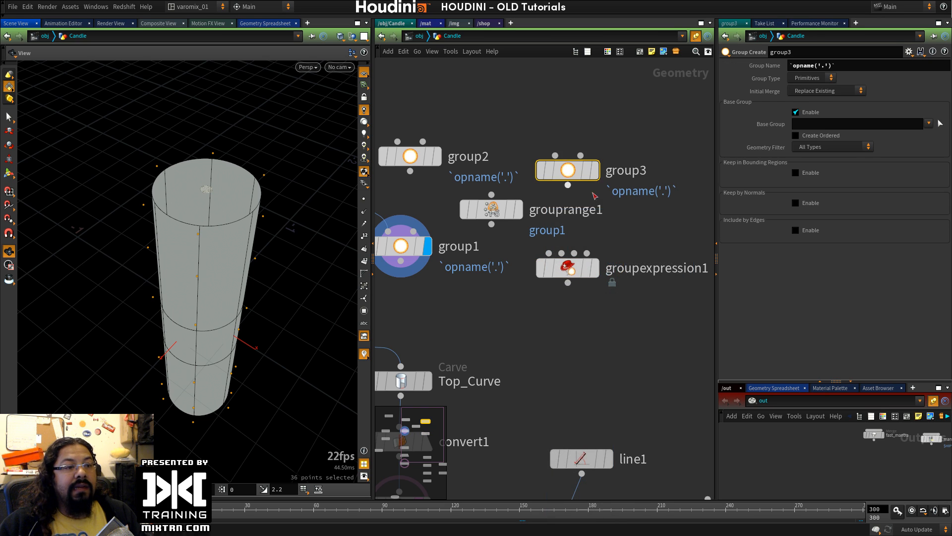
# Step: Examine the Combine and Edit parameters of the old top_points Group node
pyautogui.moveTo(425, 189); pyautogui.dragTo(591, 206, button='middle')
pyautogui.click(420, 278)
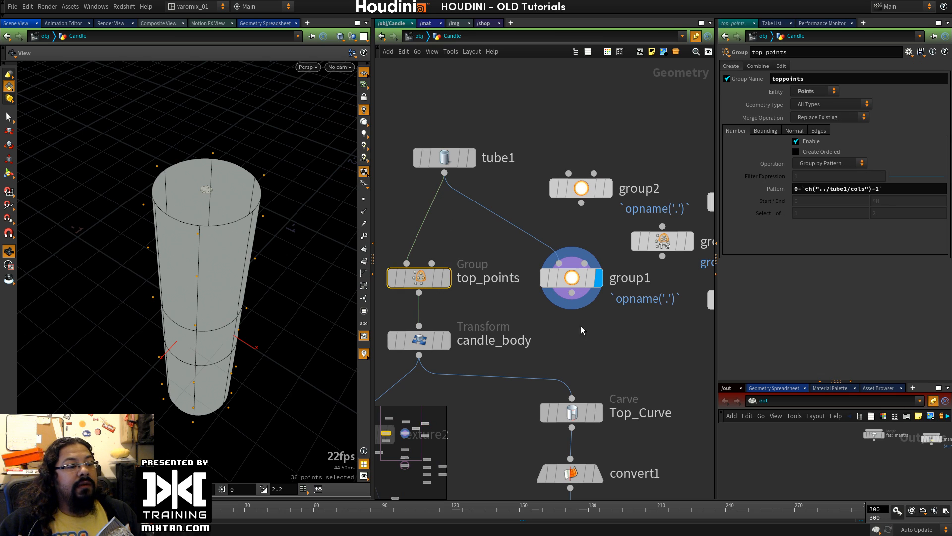
pyautogui.click(758, 67)
pyautogui.click(781, 66)
pyautogui.click(758, 66)
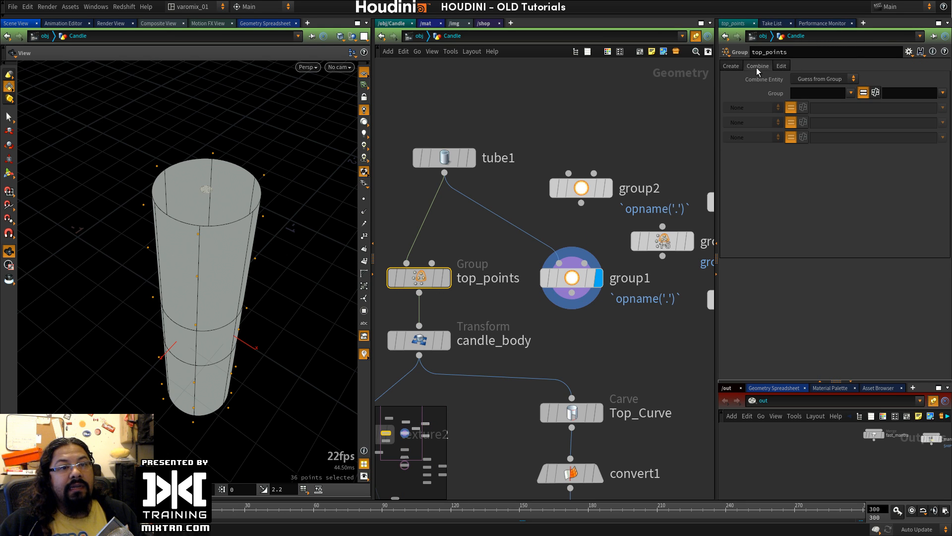
# Step: Review group3's parameters against the old Group node's, then select groupexpression1
pyautogui.moveTo(646, 324); pyautogui.dragTo(452, 295, button='middle')
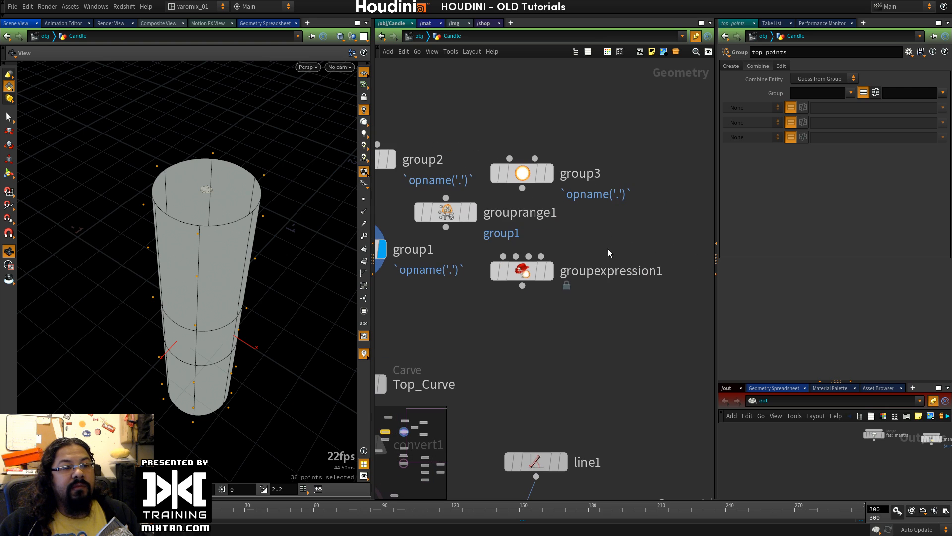
pyautogui.click(522, 173)
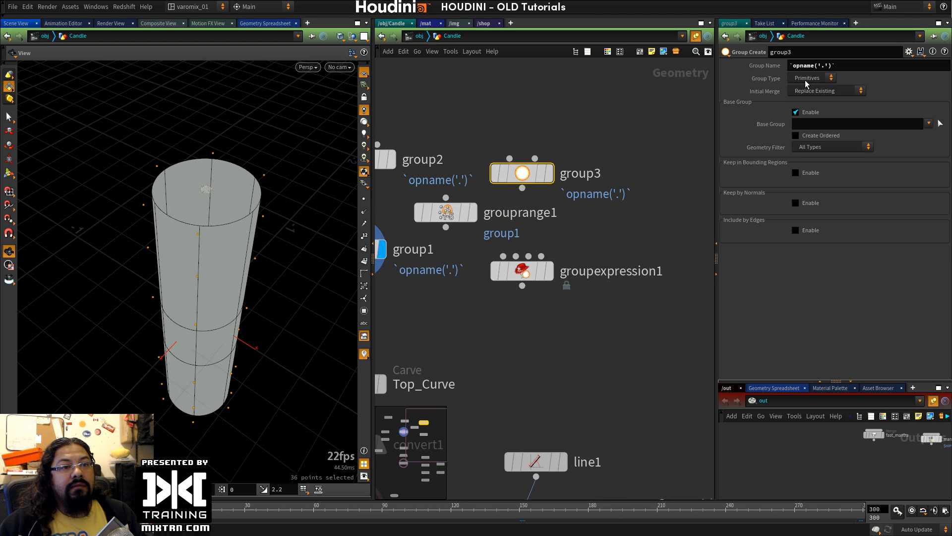
pyautogui.moveTo(539, 227); pyautogui.dragTo(606, 236, button='middle')
pyautogui.moveTo(514, 223)
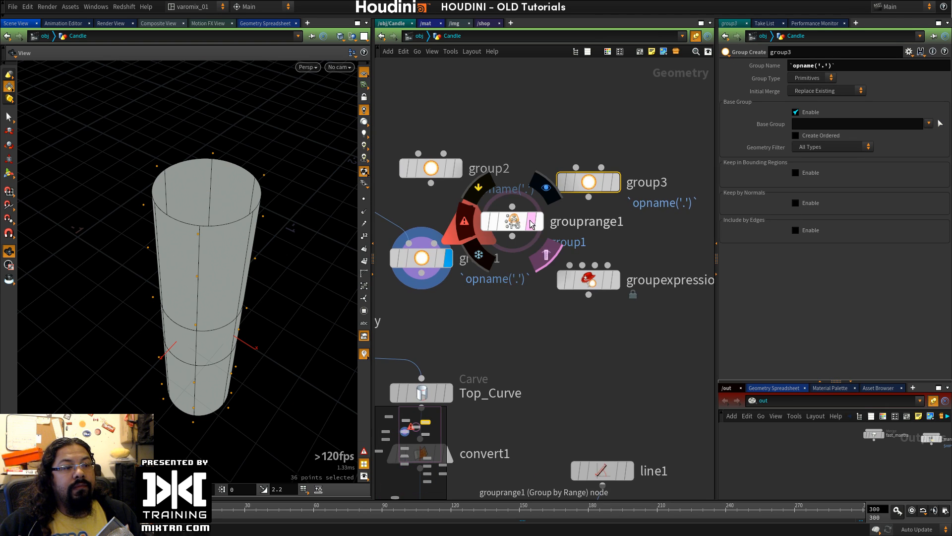
pyautogui.click(589, 279)
# Step: Look through the geometry filter and initial merge options of group1
pyautogui.moveTo(435, 266); pyautogui.dragTo(513, 285, button='middle')
pyautogui.click(513, 285)
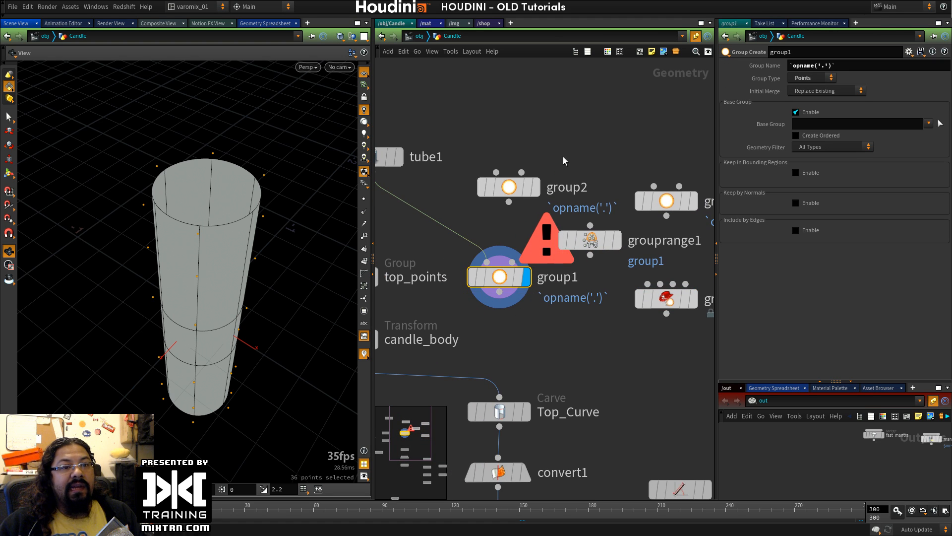
pyautogui.click(844, 145)
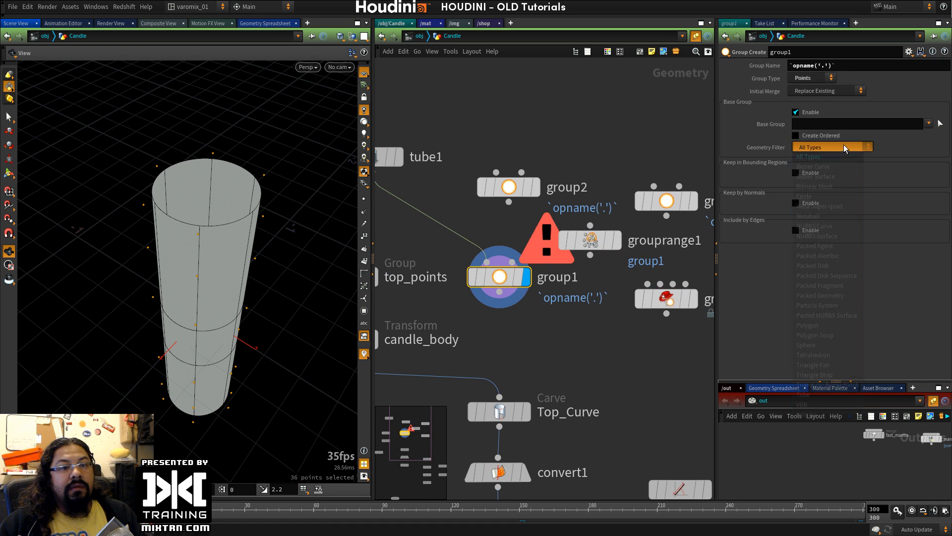
pyautogui.click(844, 144)
pyautogui.click(827, 92)
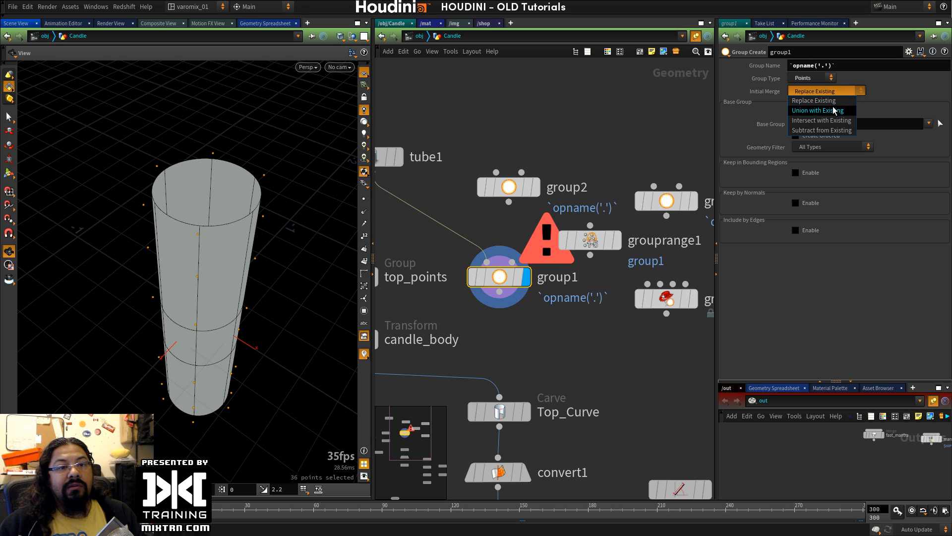
pyautogui.click(507, 217)
# Step: Rearrange group1 and top_points side by side below tube1 and display top_points
pyautogui.moveTo(472, 212); pyautogui.dragTo(604, 209, button='middle')
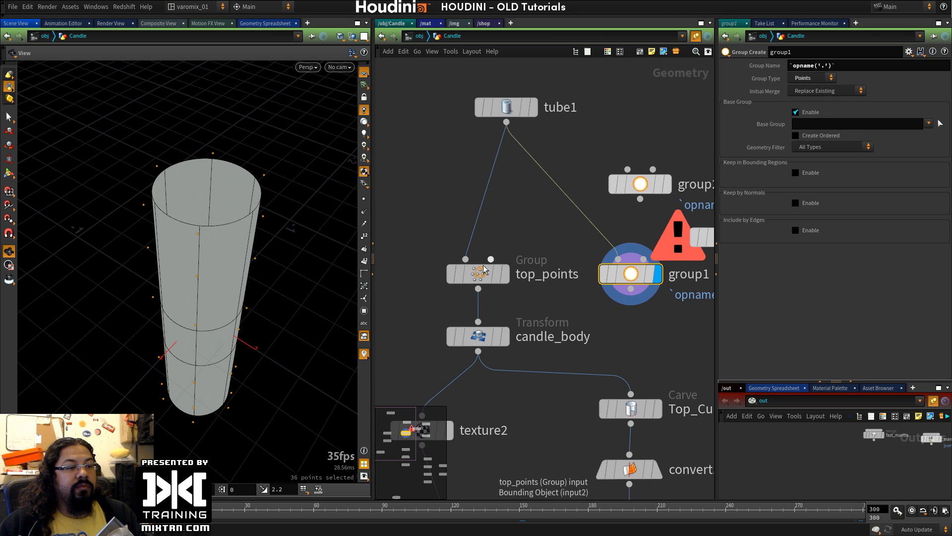
pyautogui.moveTo(633, 274); pyautogui.dragTo(547, 244)
pyautogui.moveTo(561, 261); pyautogui.dragTo(475, 241, button='middle')
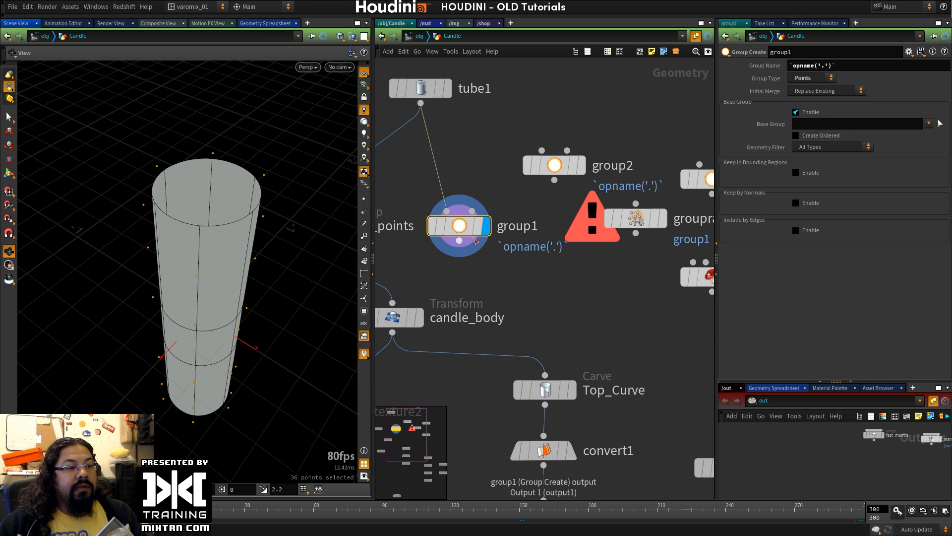
pyautogui.moveTo(475, 241); pyautogui.dragTo(484, 232)
pyautogui.moveTo(484, 231); pyautogui.dragTo(610, 258, button='middle')
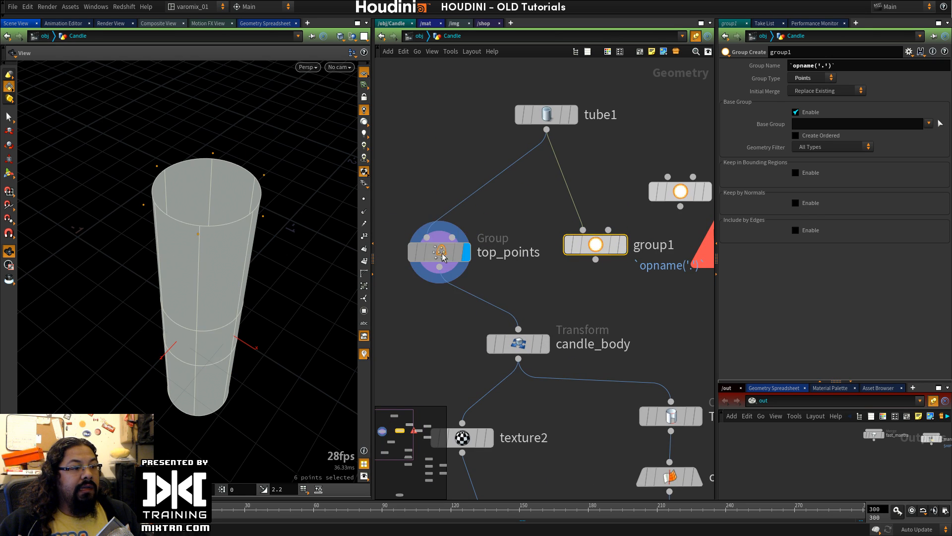
# Step: Examine the Create settings and the pattern expression of top_points
pyautogui.click(443, 256)
pyautogui.click(730, 66)
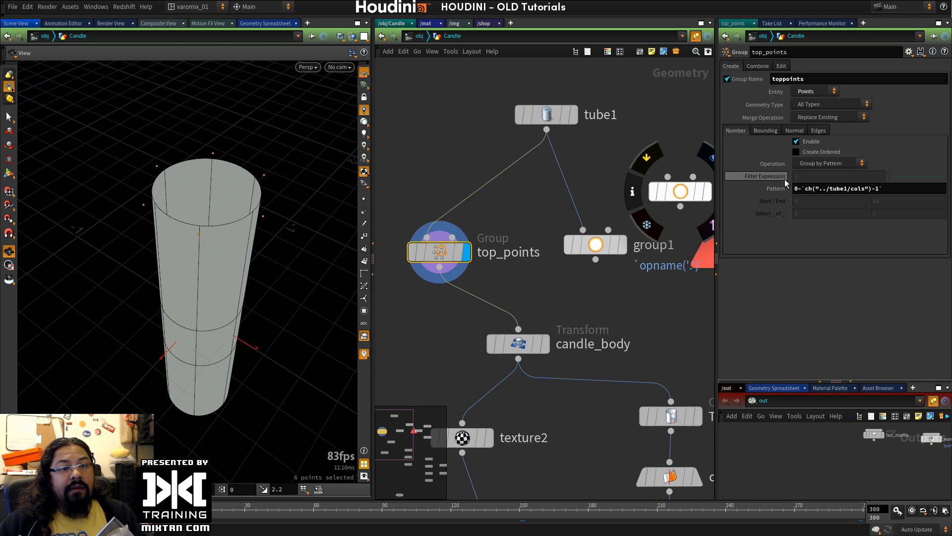
pyautogui.tripleClick(896, 188)
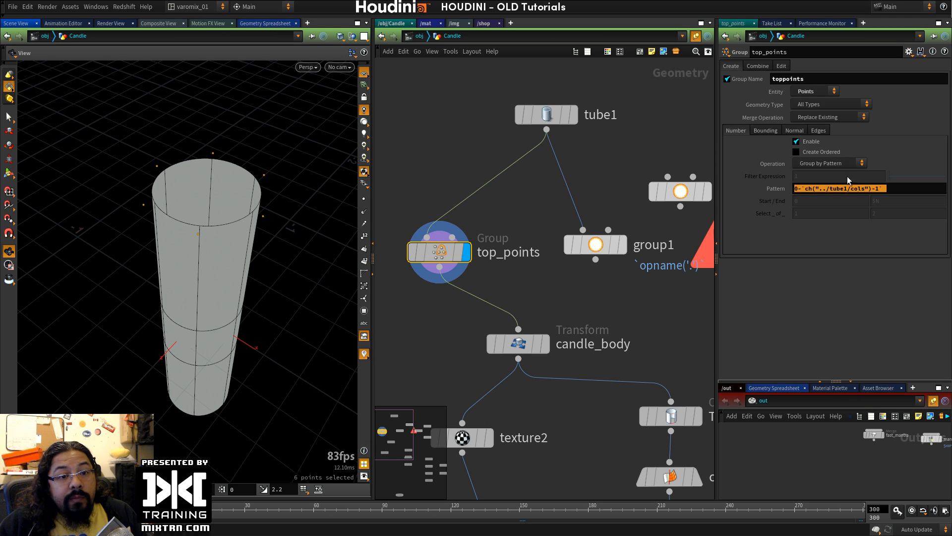
pyautogui.moveTo(710, 241); pyautogui.dragTo(581, 241, button='middle')
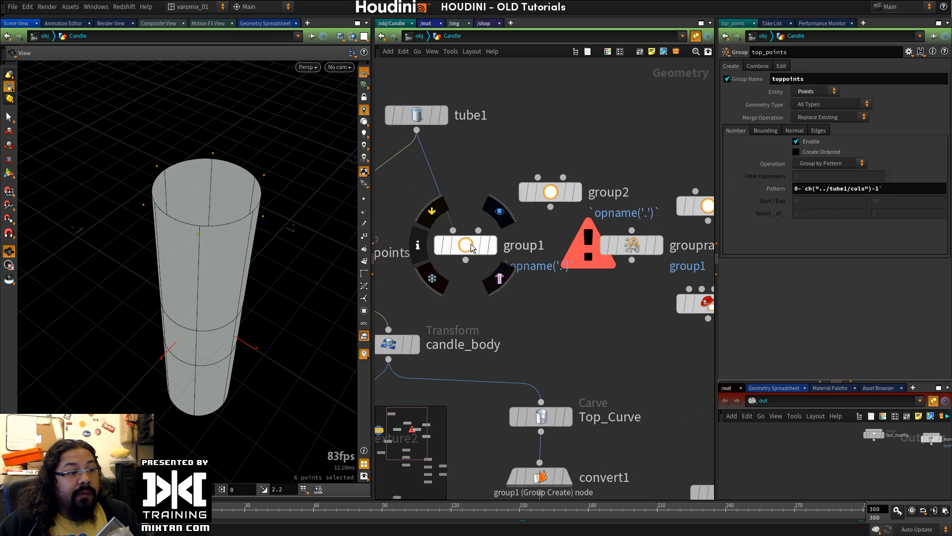
# Step: Nudge group1 slightly upward and add another Group node directly above group2
pyautogui.moveTo(465, 245); pyautogui.dragTo(459, 229)
pyautogui.press('Tab')
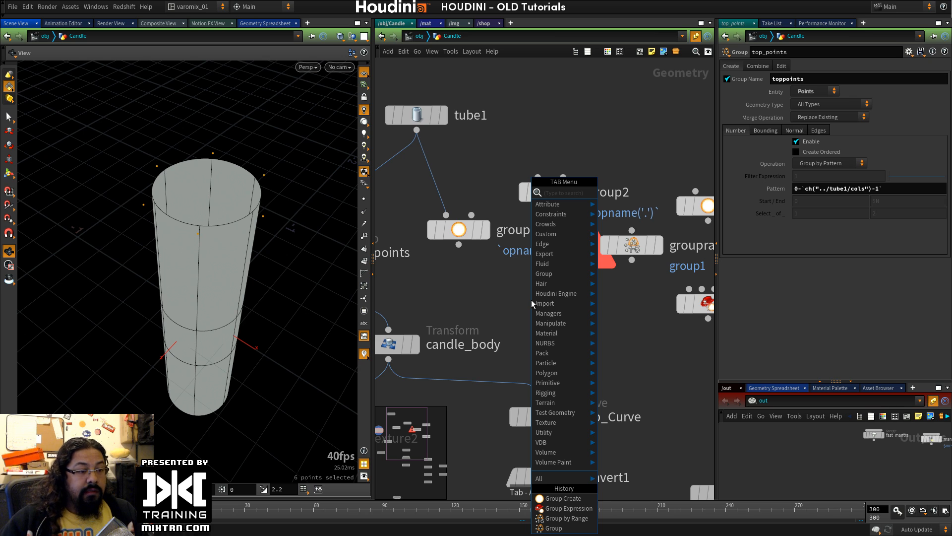
pyautogui.press('Escape')
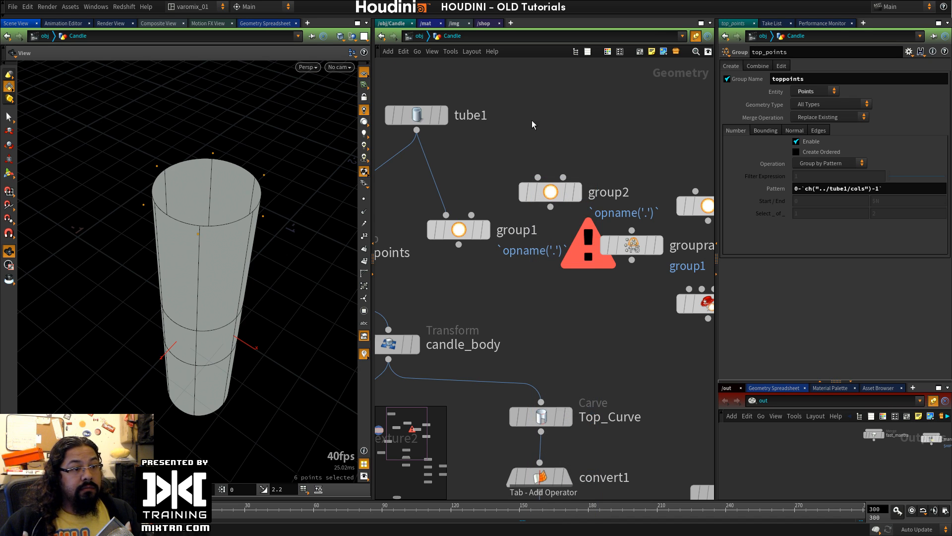
pyautogui.press('Tab')
pyautogui.write('gropup')
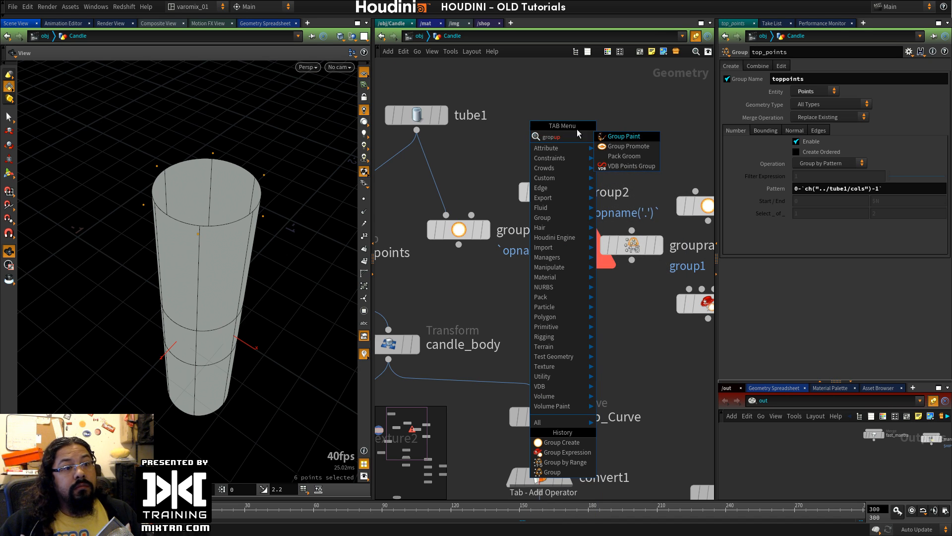
pyautogui.press('Escape')
pyautogui.press('Tab')
pyautogui.write('gro')
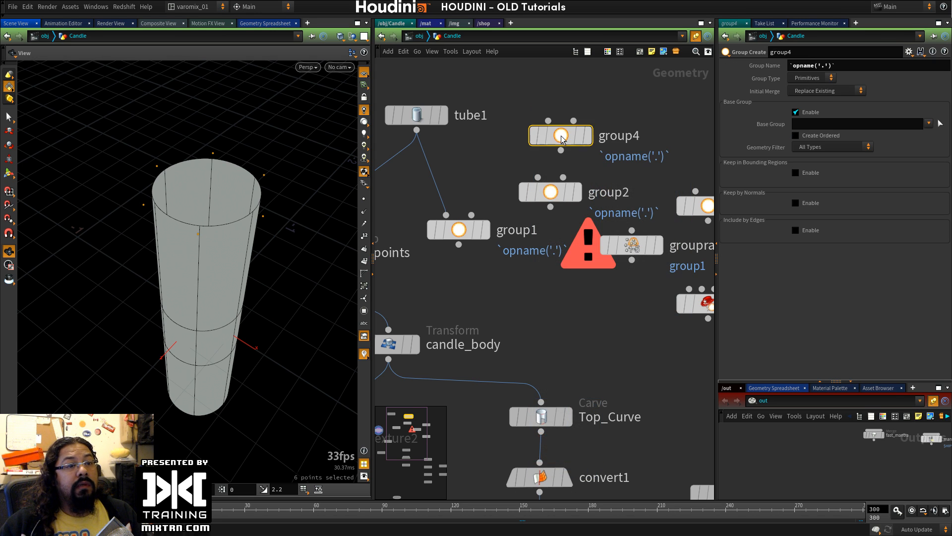
pyautogui.click(552, 124)
# Step: Set group4's group type to Points, feed and display it from tube1, and disable its base group
pyautogui.click(823, 79)
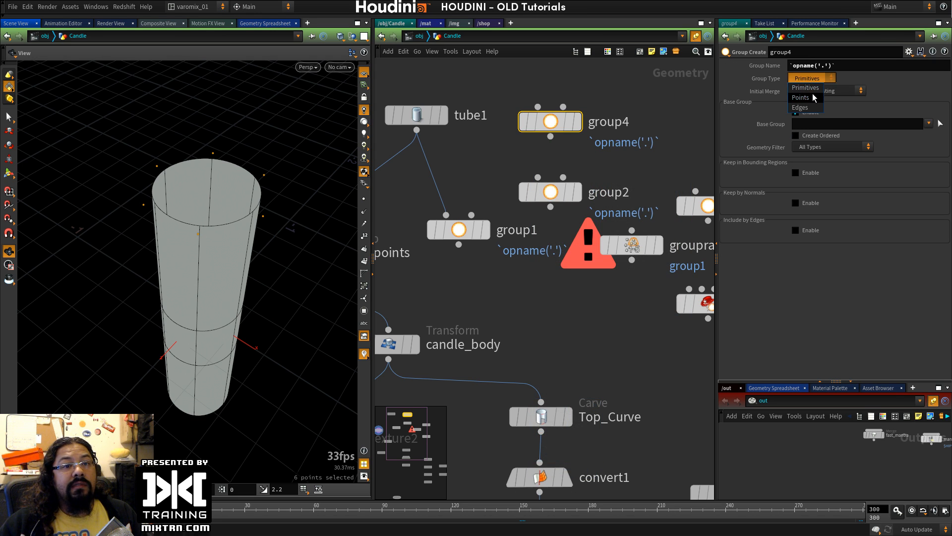
pyautogui.moveTo(417, 130); pyautogui.dragTo(559, 127)
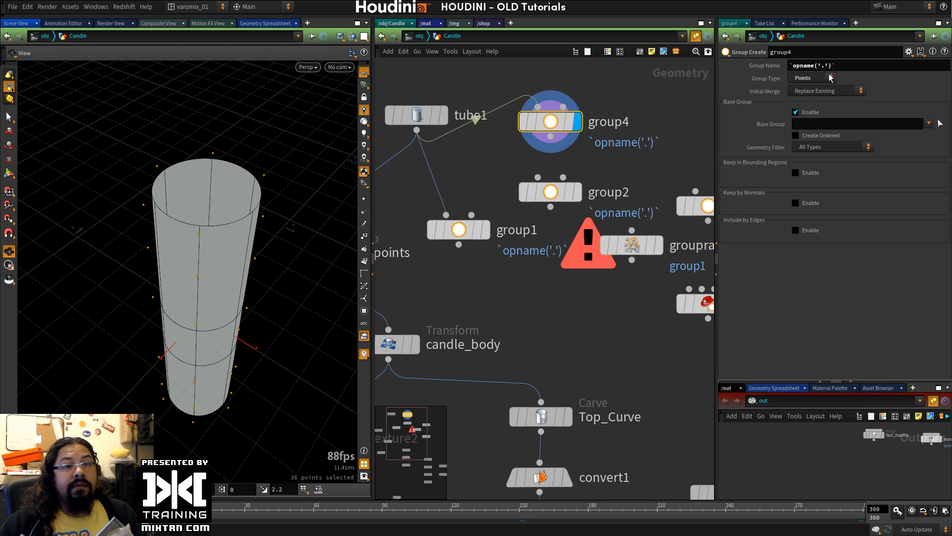
pyautogui.click(795, 113)
pyautogui.click(796, 112)
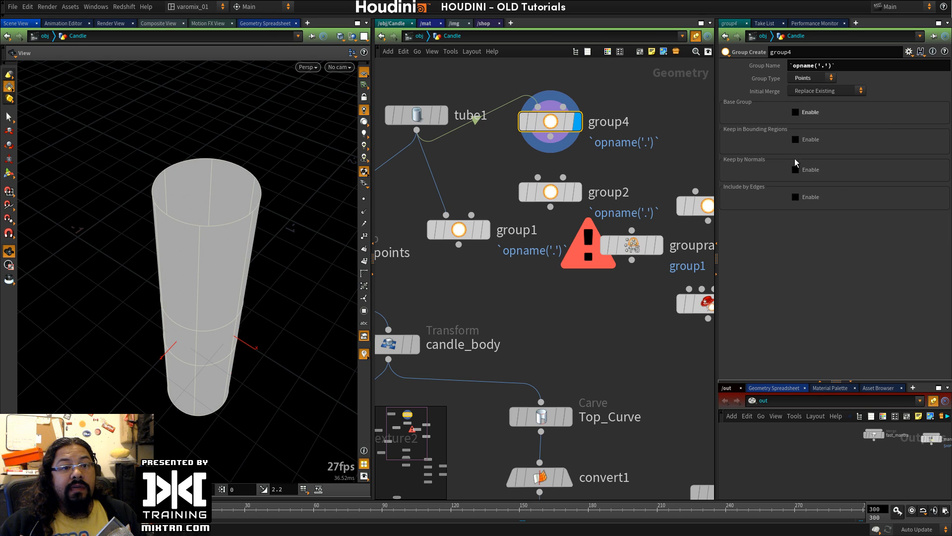
# Step: Enable group4's bounding region, normals, edges and base group options in turn to examine their parameters, leaving each one off
pyautogui.click(795, 140)
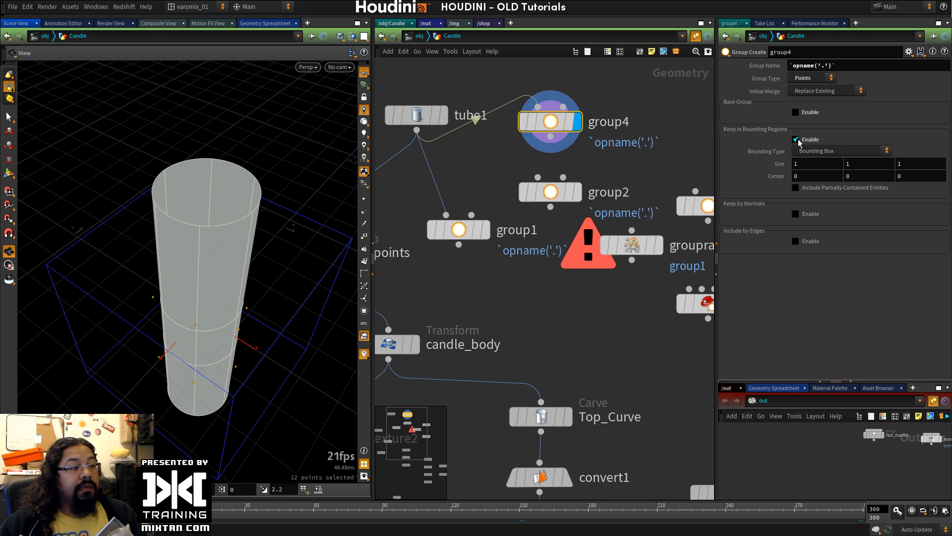
pyautogui.click(796, 141)
pyautogui.click(796, 169)
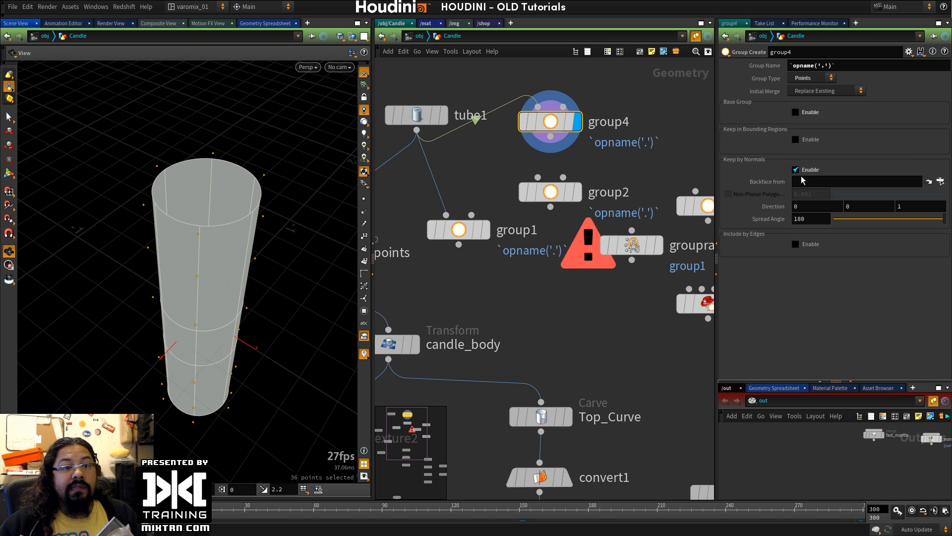
pyautogui.click(796, 169)
pyautogui.click(796, 197)
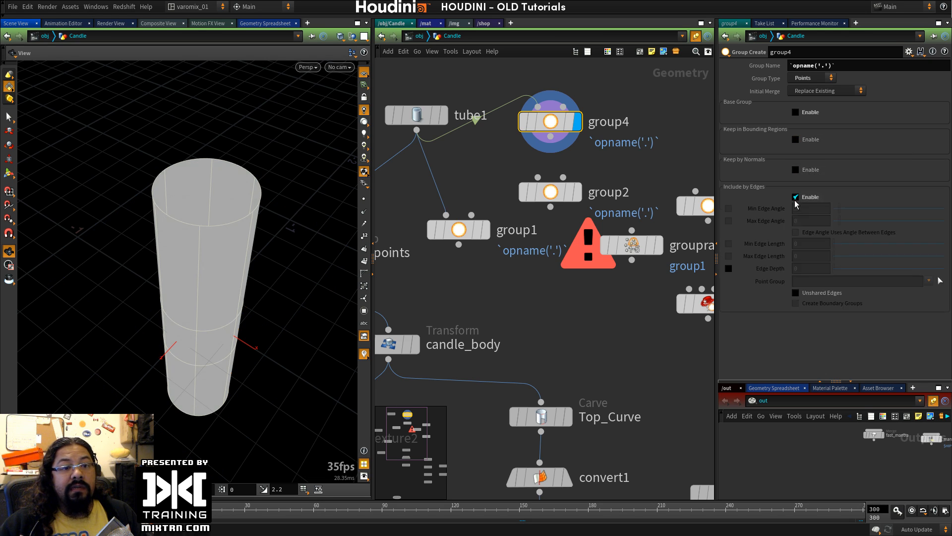
pyautogui.click(796, 197)
pyautogui.click(795, 113)
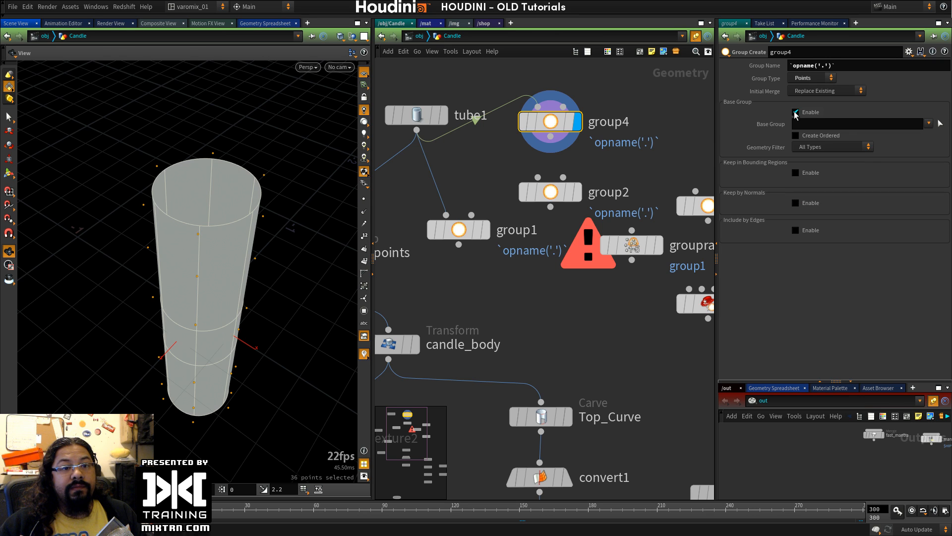
pyautogui.click(795, 112)
# Step: Look through the initial merge options of group4, keeping Replace Existing
pyautogui.moveTo(671, 161); pyautogui.dragTo(608, 180, button='middle')
pyautogui.click(860, 91)
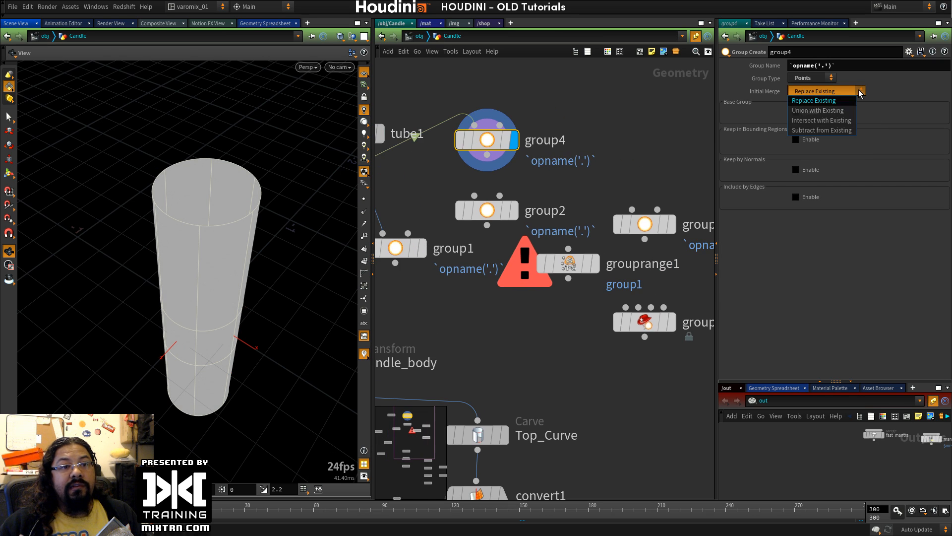
pyautogui.click(649, 147)
pyautogui.moveTo(648, 146); pyautogui.dragTo(588, 159, button='middle')
# Step: Search the geometry operators for "group" and "patt" to look for a replacement for the old pattern grouping
pyautogui.press('Tab')
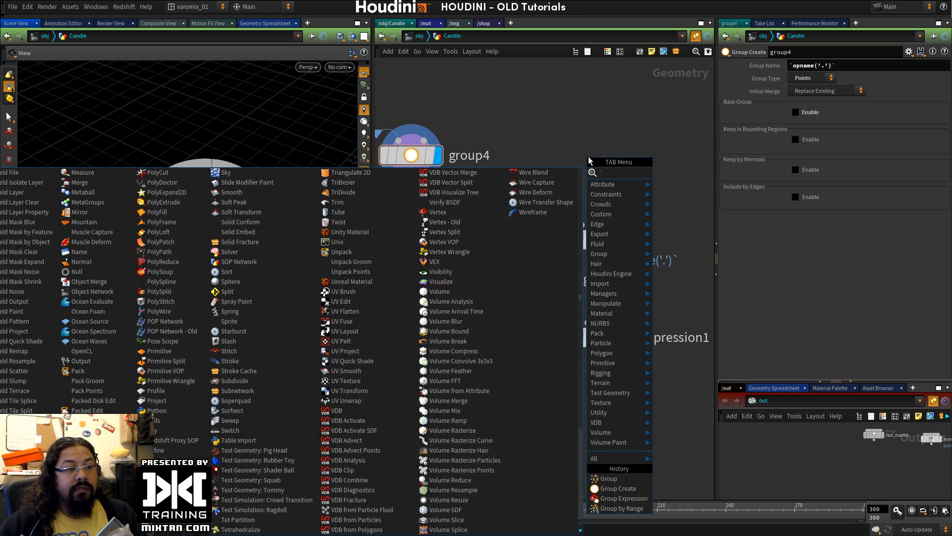
pyautogui.press('Escape')
pyautogui.press('Tab')
pyautogui.write('g')
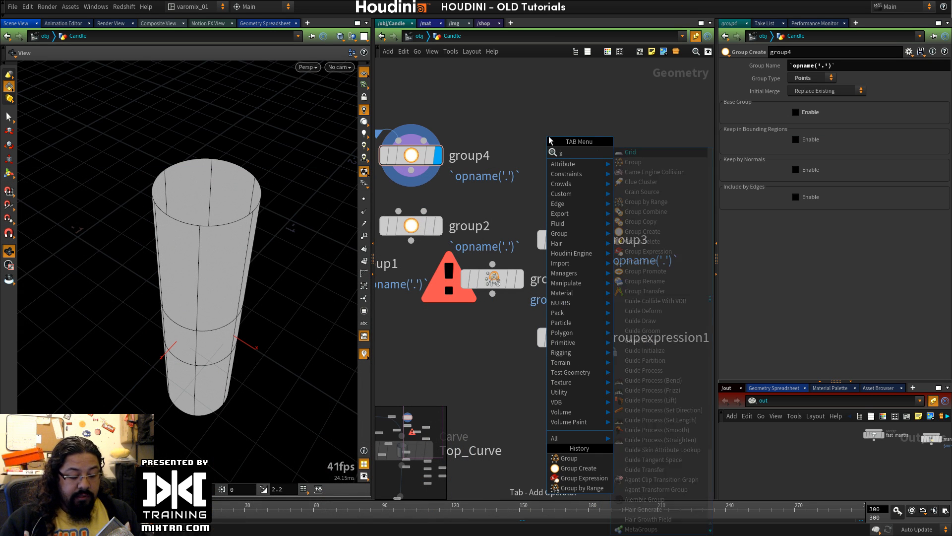
pyautogui.write('roup')
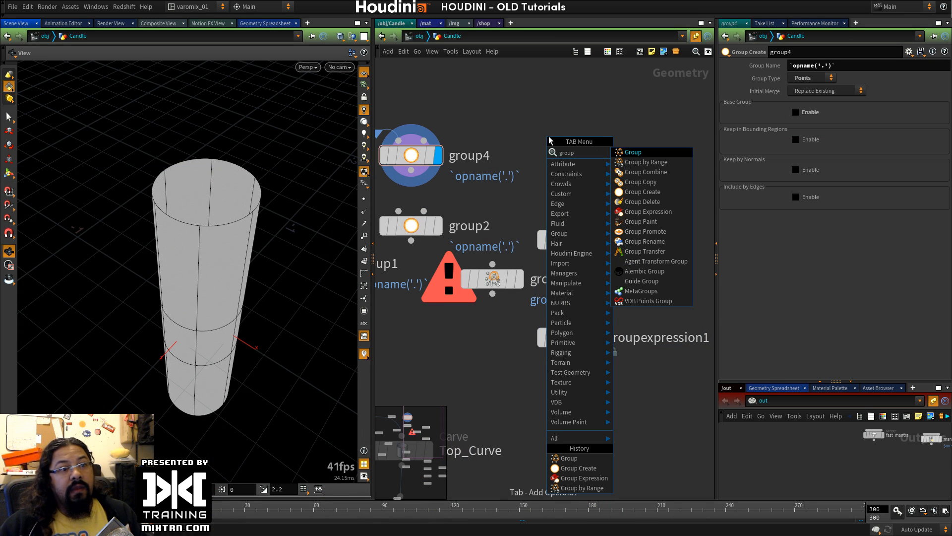
pyautogui.press('Escape')
pyautogui.press('Tab')
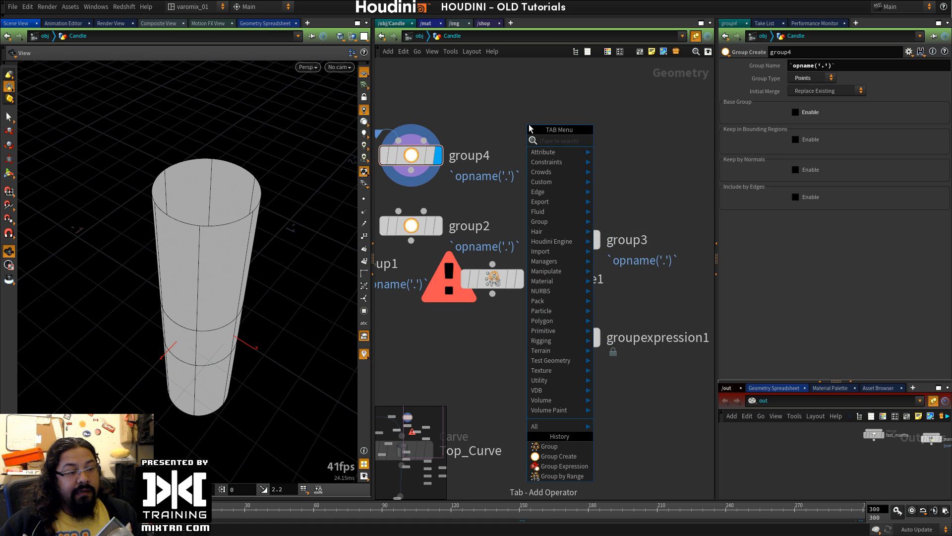
pyautogui.write('patt')
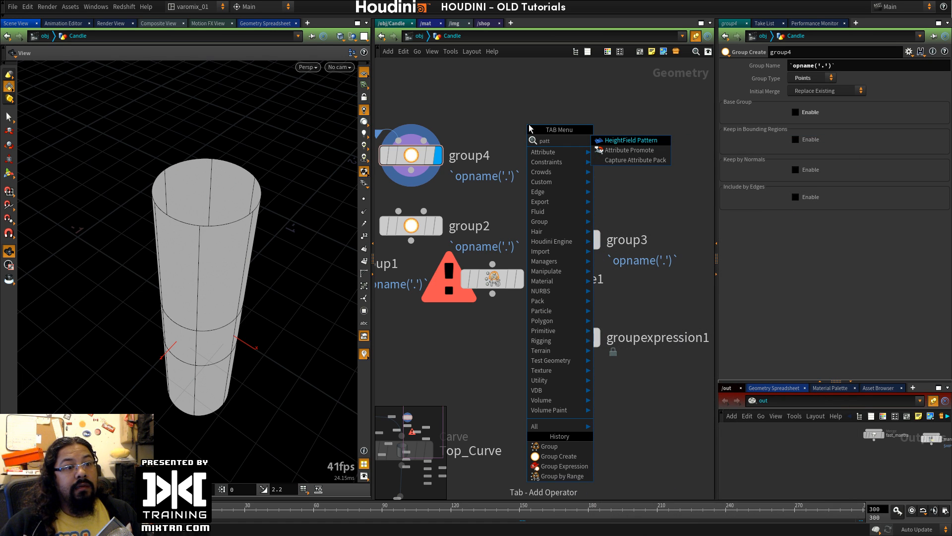
pyautogui.press('Escape')
pyautogui.press('Tab')
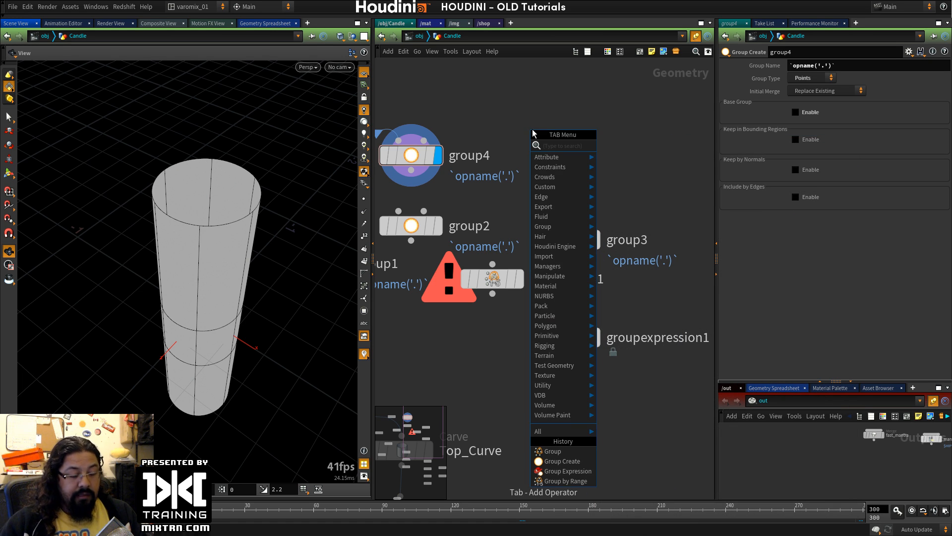
pyautogui.press('Escape')
# Step: Display tube1, select its top row of points in the viewport and create a Group node from that selection
pyautogui.moveTo(479, 123); pyautogui.dragTo(659, 189, button='middle')
pyautogui.moveTo(477, 216); pyautogui.dragTo(471, 141)
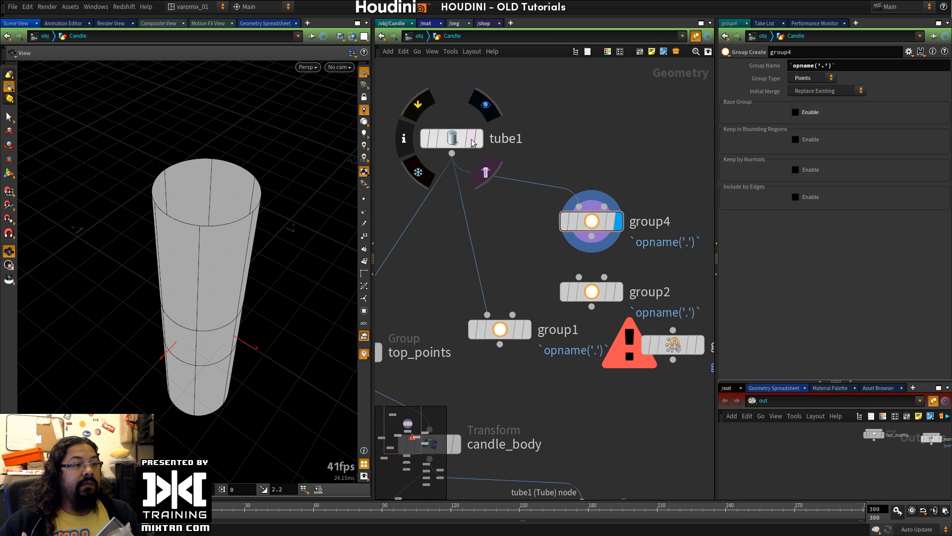
pyautogui.click(479, 139)
pyautogui.click(457, 140)
pyautogui.moveTo(208, 259); pyautogui.dragTo(211, 229)
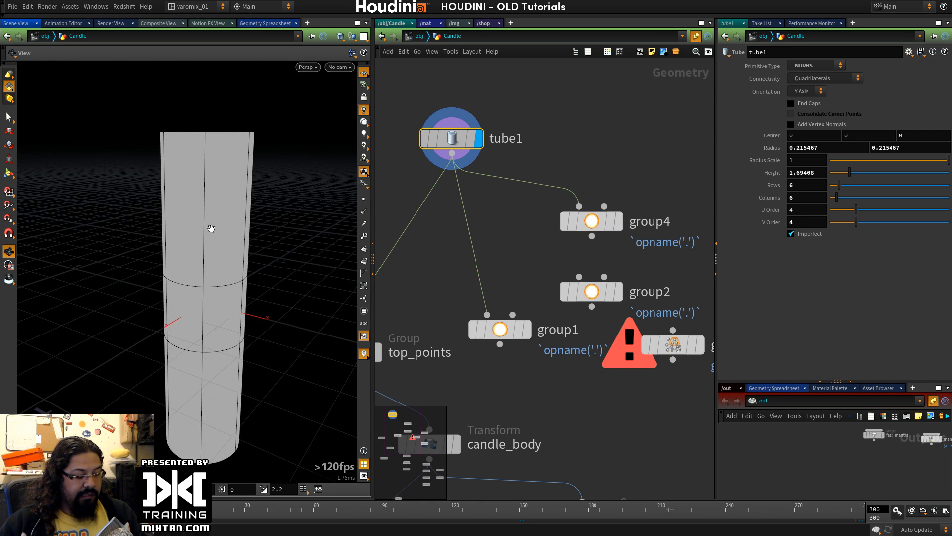
pyautogui.press('s')
pyautogui.moveTo(84, 89); pyautogui.dragTo(294, 158)
pyautogui.press('Tab')
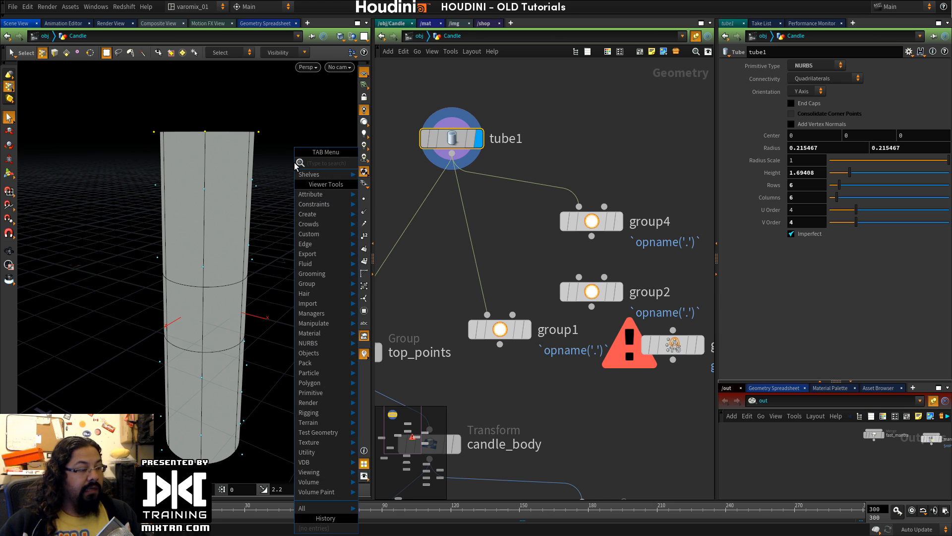
pyautogui.write('grou')
pyautogui.press('Return')
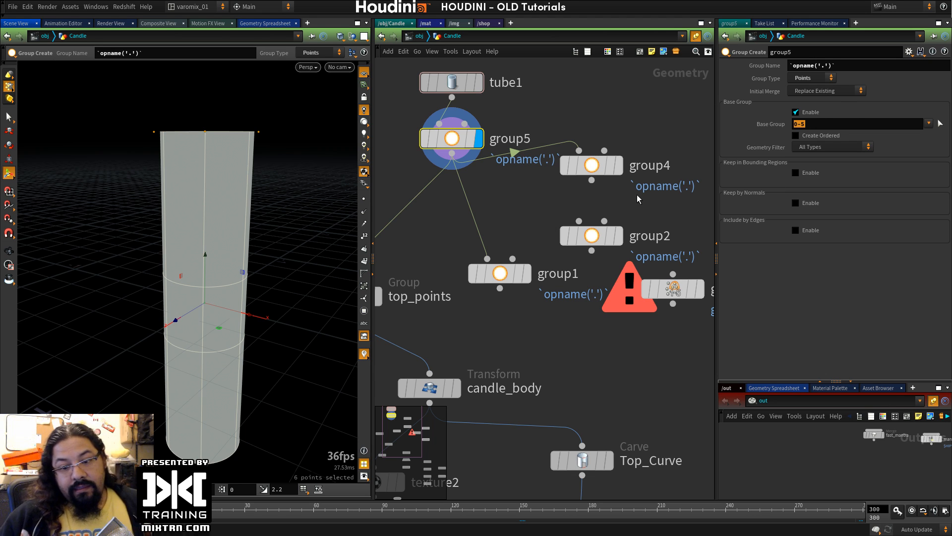
# Step: Examine the viewport's radial choices for tool categories, snapping and view options
pyautogui.click(530, 365)
pyautogui.moveTo(529, 361); pyautogui.dragTo(590, 341, button='middle')
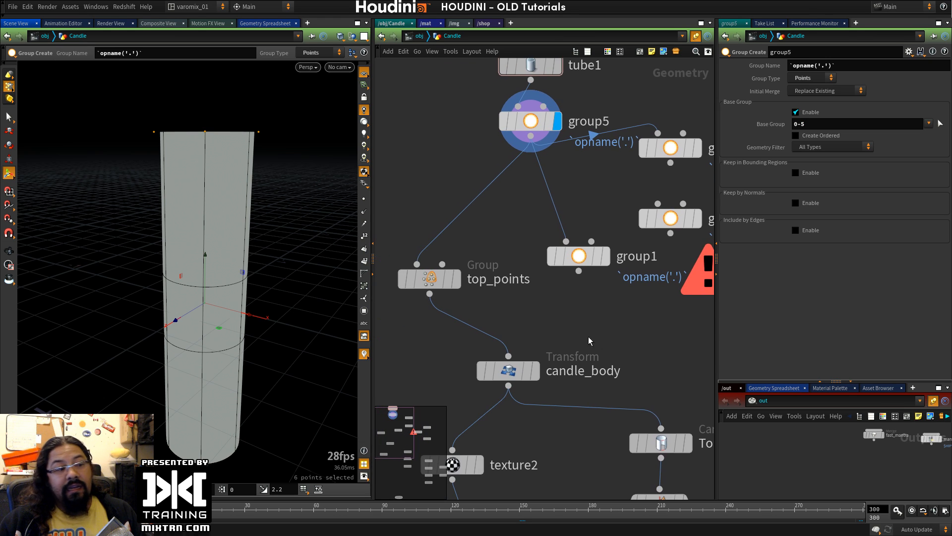
pyautogui.press('c')
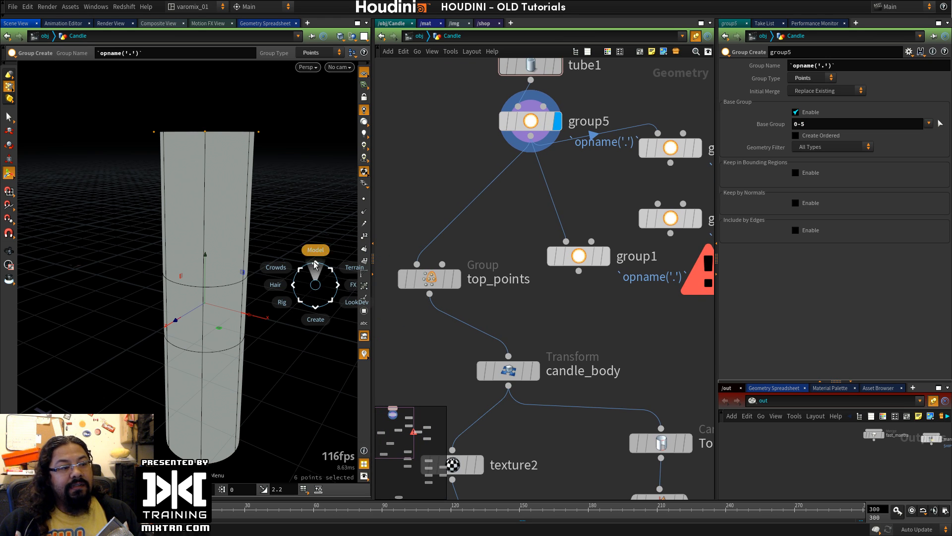
pyautogui.click(353, 279)
pyautogui.click(353, 246)
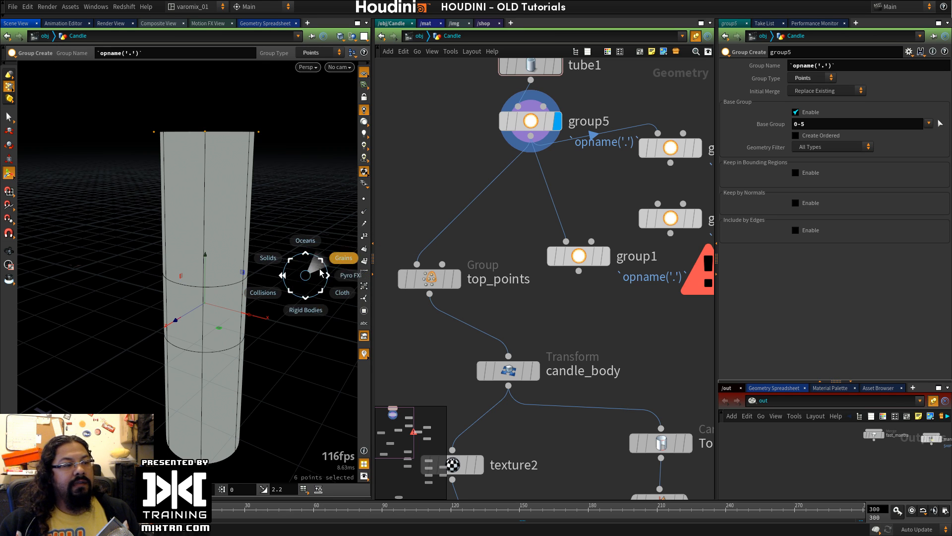
pyautogui.press('Escape')
pyautogui.press('c')
pyautogui.press('x')
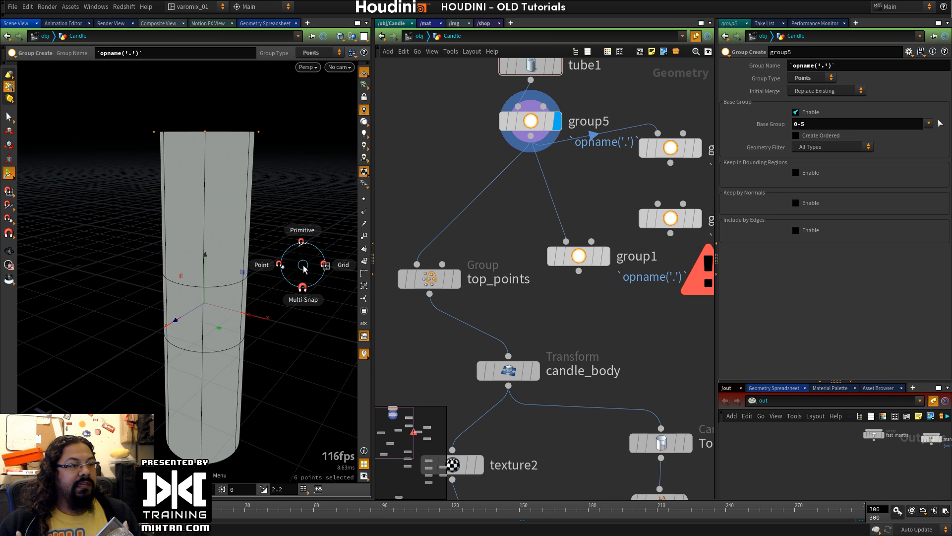
pyautogui.press('v')
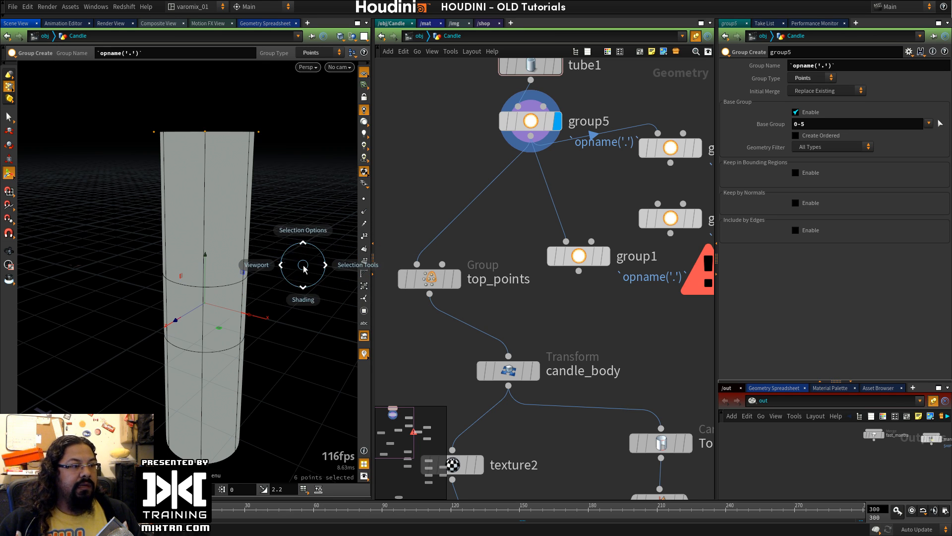
pyautogui.press('x')
pyautogui.press('v')
pyautogui.press('v')
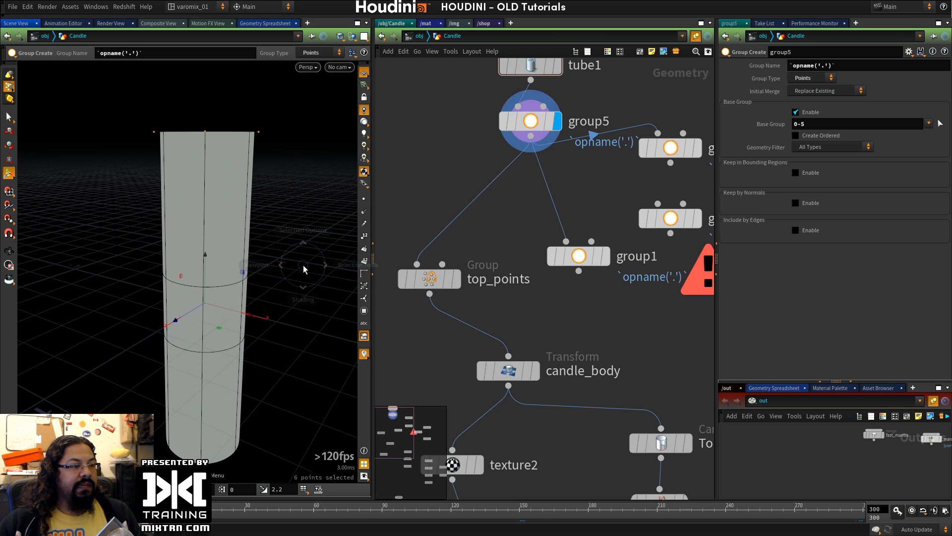
pyautogui.press('x')
pyautogui.press('v')
# Step: Move tube1 and top_points upward, connect top_points directly to tube1 and display it
pyautogui.moveTo(591, 187); pyautogui.dragTo(564, 240, button='middle')
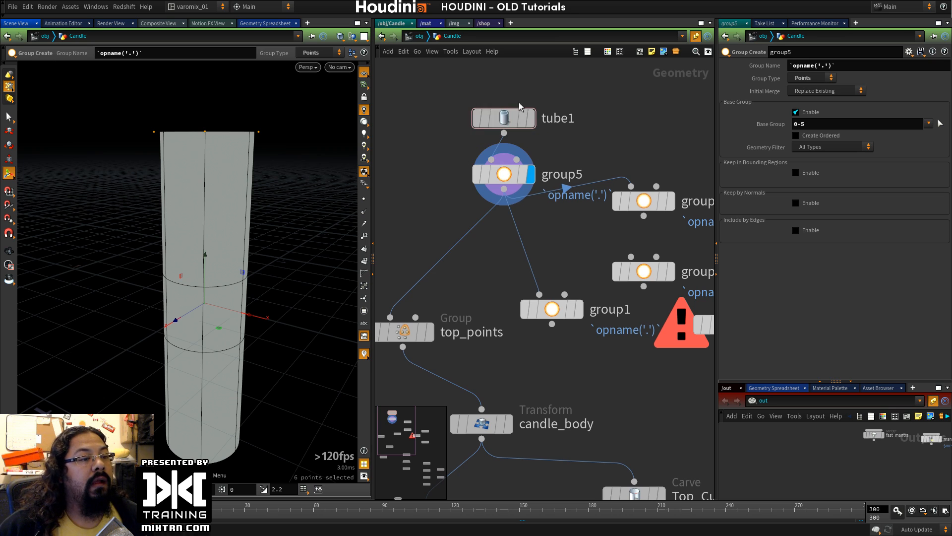
pyautogui.moveTo(517, 117); pyautogui.dragTo(524, 79)
pyautogui.moveTo(474, 204); pyautogui.dragTo(541, 210, button='middle')
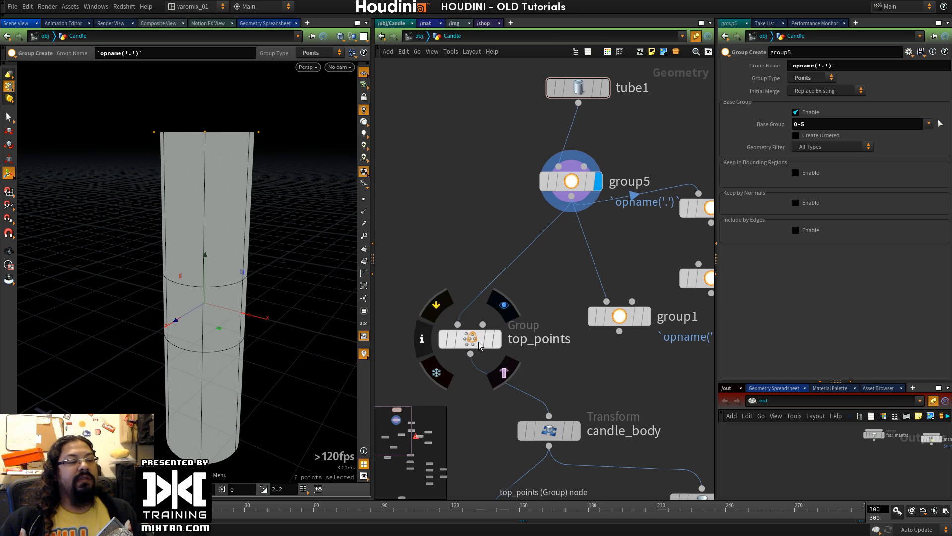
pyautogui.moveTo(470, 339); pyautogui.dragTo(437, 242)
pyautogui.moveTo(578, 103); pyautogui.dragTo(425, 228)
pyautogui.moveTo(460, 243); pyautogui.dragTo(452, 246)
pyautogui.click(462, 213)
# Step: Reuse the top_points pattern 0-`ch("../tube1/cols")-1` as the base group of group5 and display group5
pyautogui.click(423, 248)
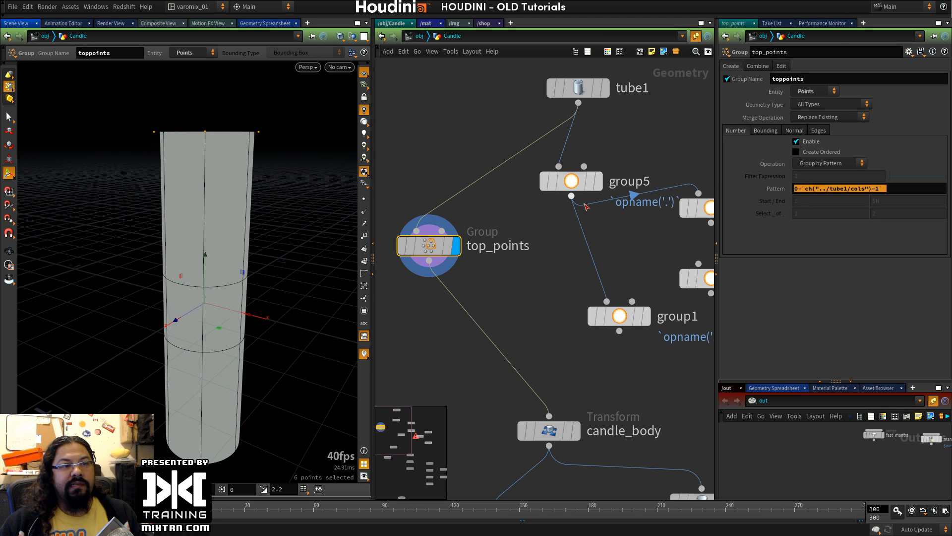
pyautogui.click(571, 181)
pyautogui.click(597, 181)
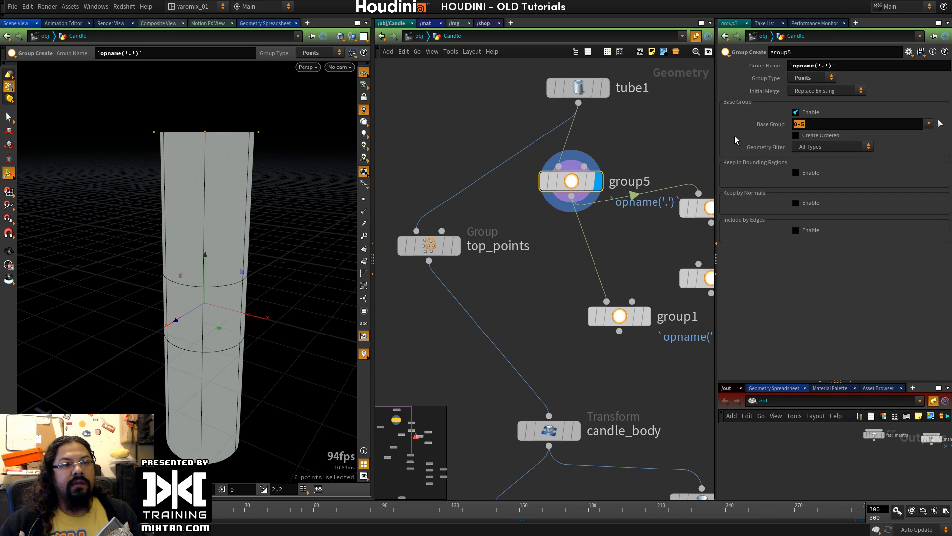
pyautogui.write('0-`ch("../tube1/cols")-1`')
pyautogui.press('Return')
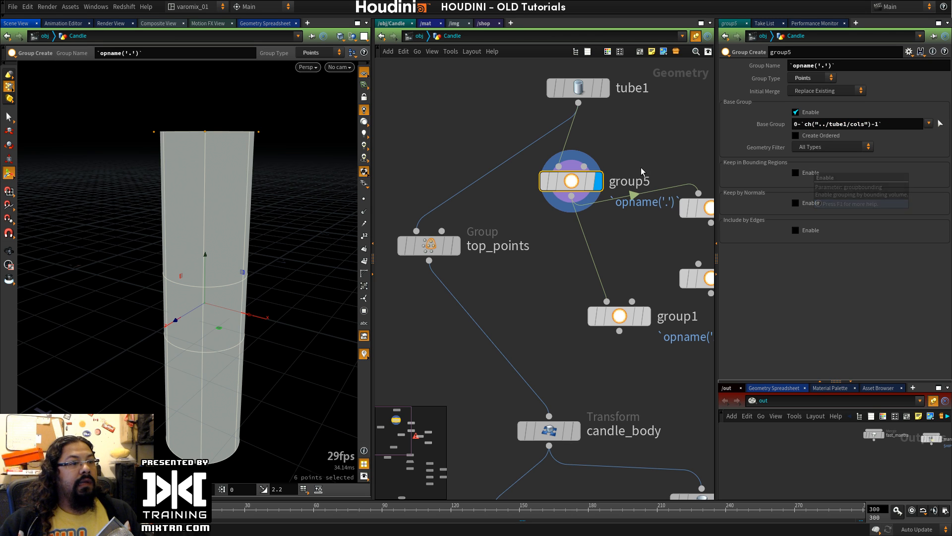
pyautogui.press('Escape')
# Step: Compare the resulting point groups of top_points and group5 in the viewport and their node information
pyautogui.moveTo(255, 197); pyautogui.dragTo(318, 216)
pyautogui.keyDown('alt'); pyautogui.moveTo(260, 312); pyautogui.dragTo(332, 283); pyautogui.keyUp('alt')
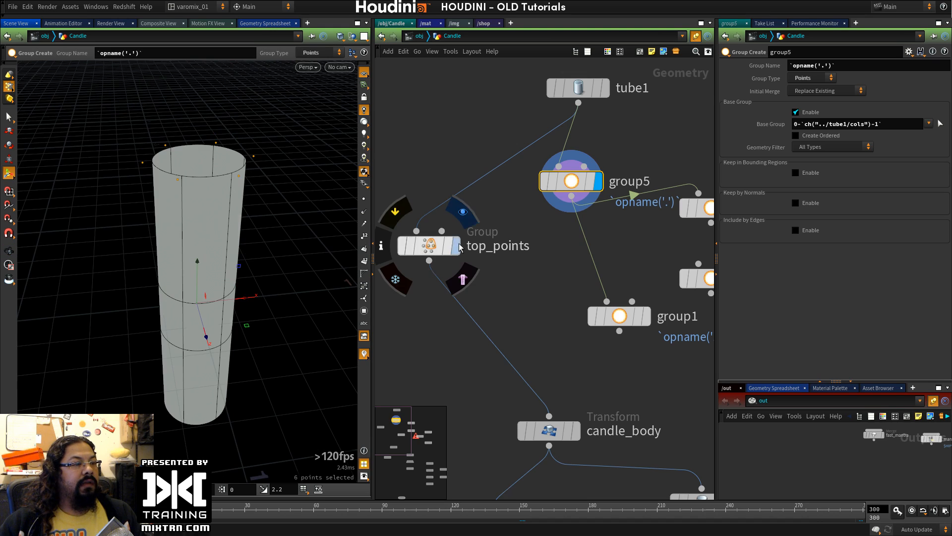
pyautogui.click(459, 246)
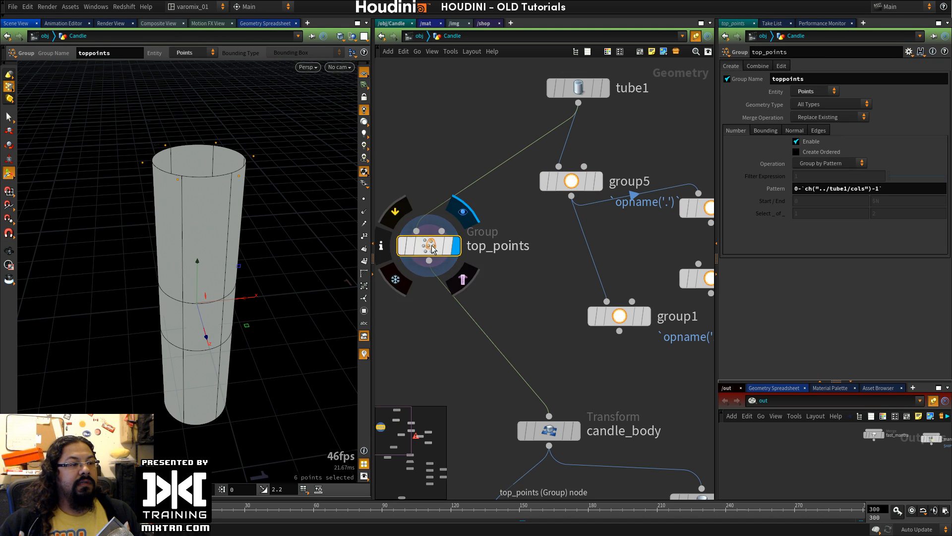
pyautogui.middleClick(433, 251)
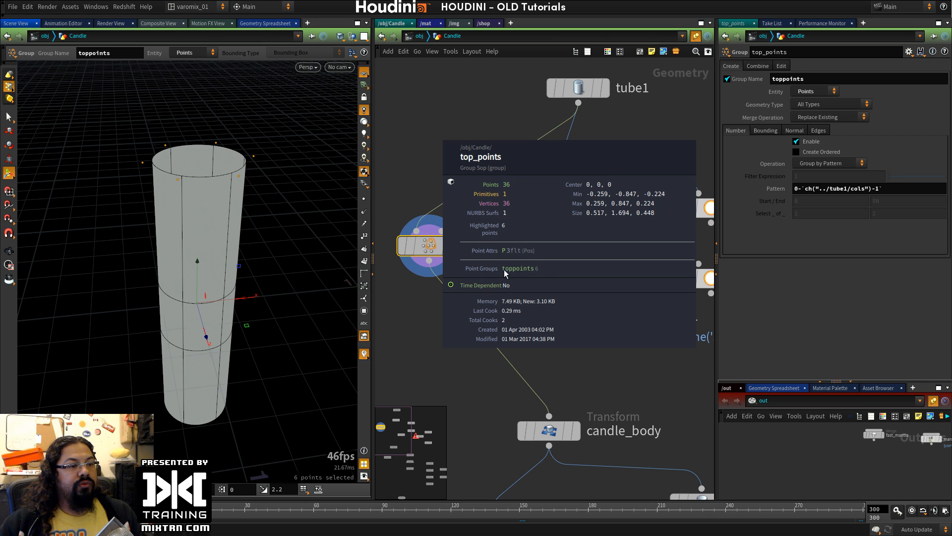
pyautogui.middleClick(579, 185)
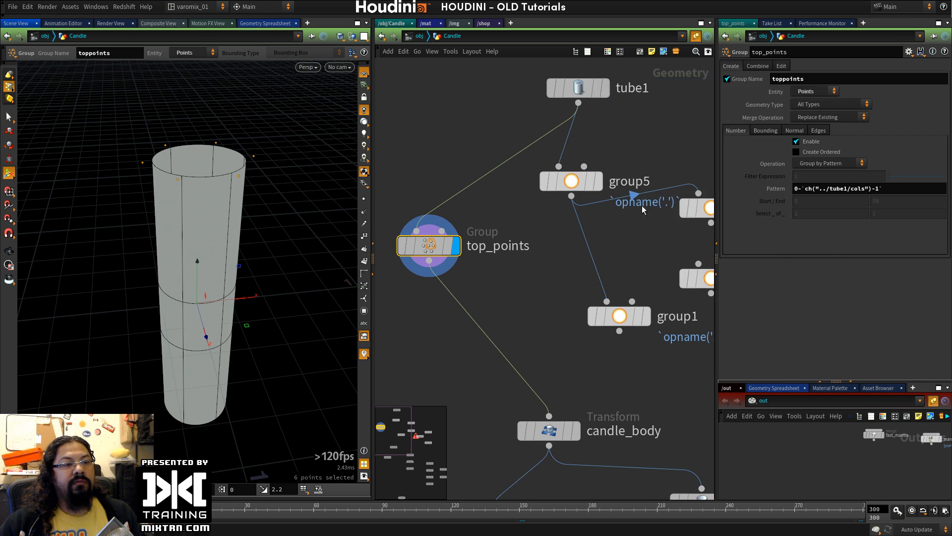
# Step: Delete all the test group nodes beside top_points, including group5
pyautogui.moveTo(546, 285); pyautogui.dragTo(451, 260, button='middle')
pyautogui.moveTo(486, 338); pyautogui.dragTo(639, 214)
pyautogui.press('Delete')
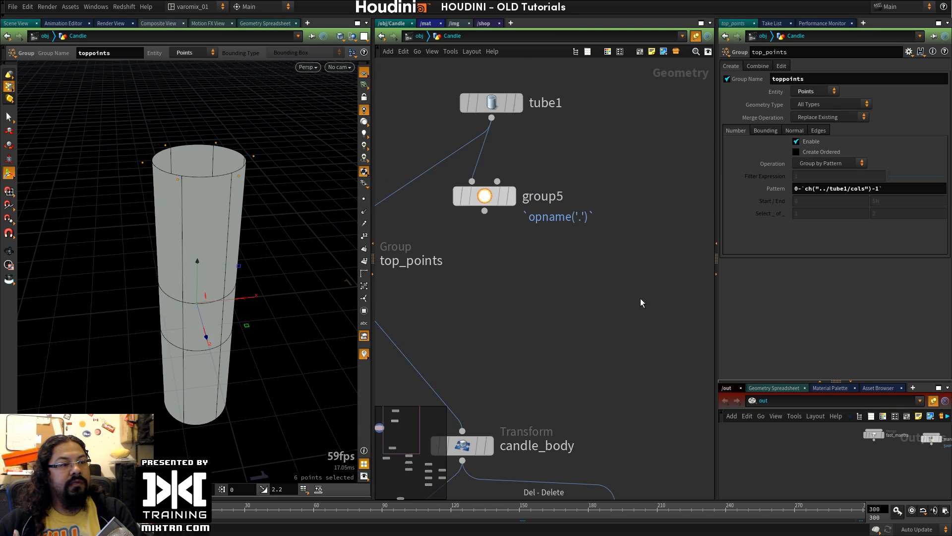
pyautogui.moveTo(597, 255); pyautogui.dragTo(487, 179)
pyautogui.press('Delete')
pyautogui.moveTo(475, 267); pyautogui.dragTo(597, 274, button='middle')
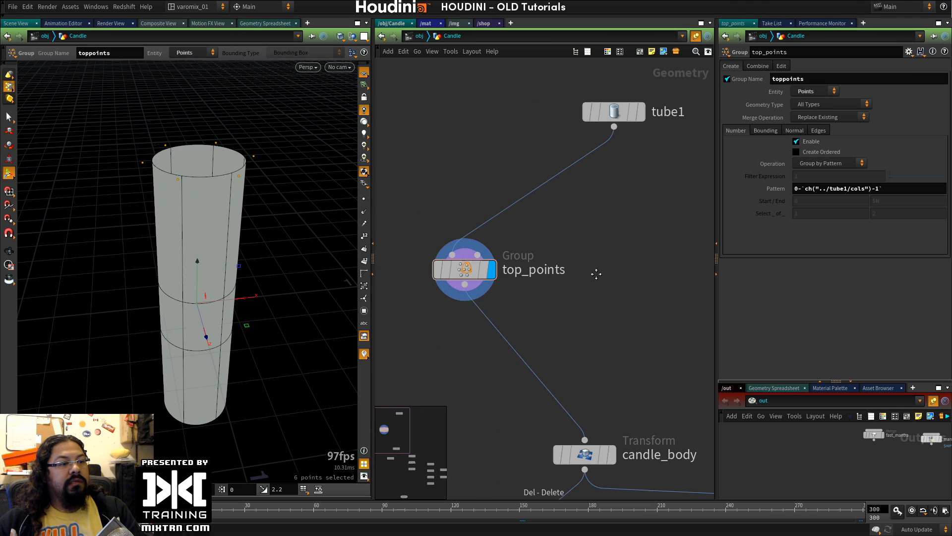
# Step: Move top_points farther from tube1 and add a displayed Group node fed by tube1
pyautogui.moveTo(471, 274); pyautogui.dragTo(424, 226)
pyautogui.moveTo(597, 253); pyautogui.dragTo(528, 284, button='middle')
pyautogui.press('Tab')
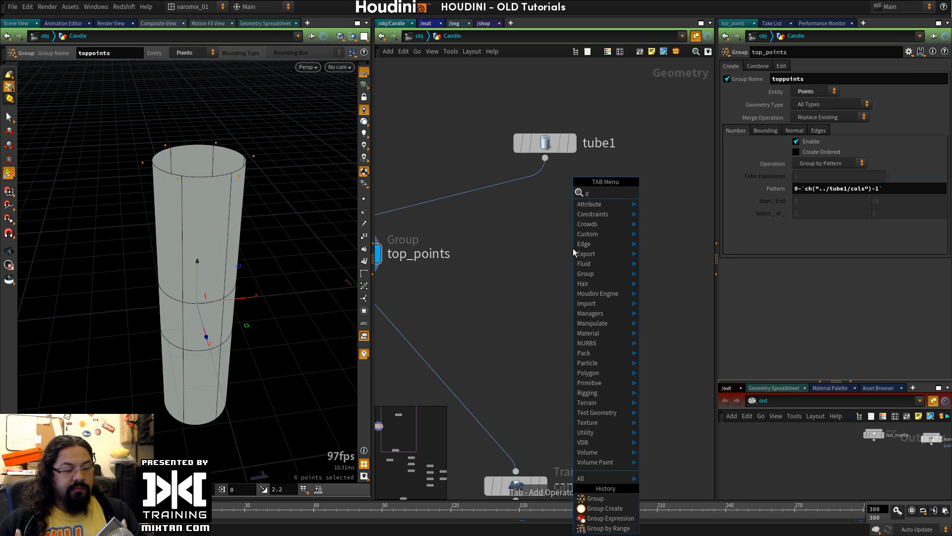
pyautogui.moveTo(615, 198)
pyautogui.click(672, 201)
pyautogui.click(600, 235)
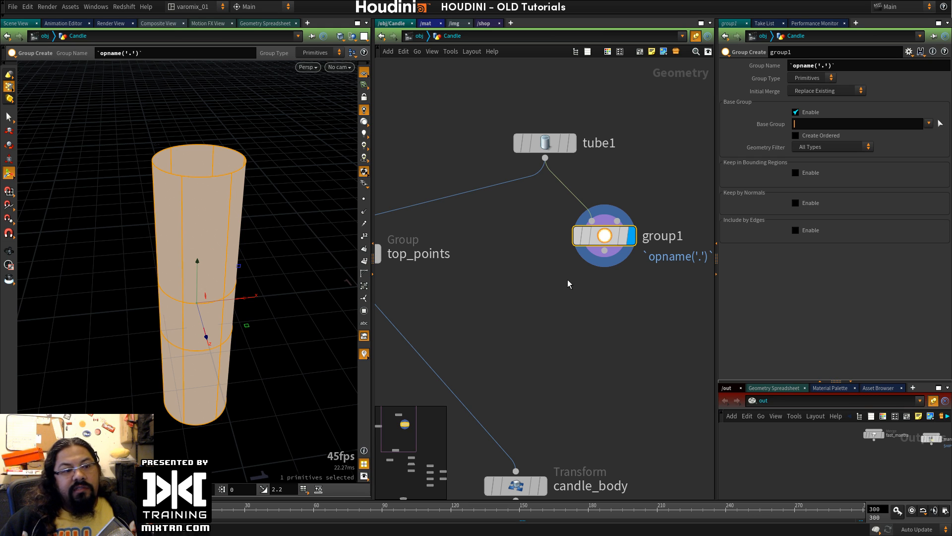
# Step: Open the shop network and look through its operator categories, including Material and Redshift
pyautogui.click(532, 231)
pyautogui.click(495, 19)
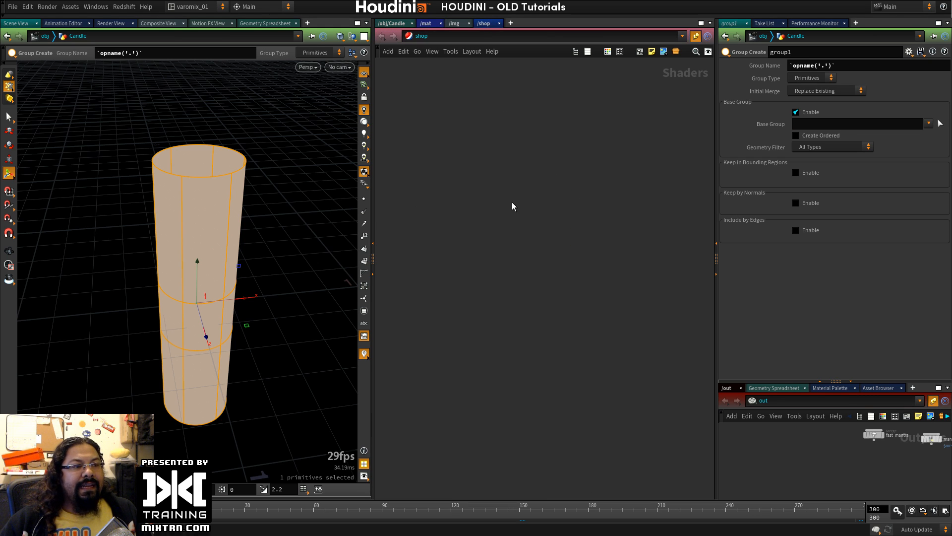
pyautogui.press('Tab')
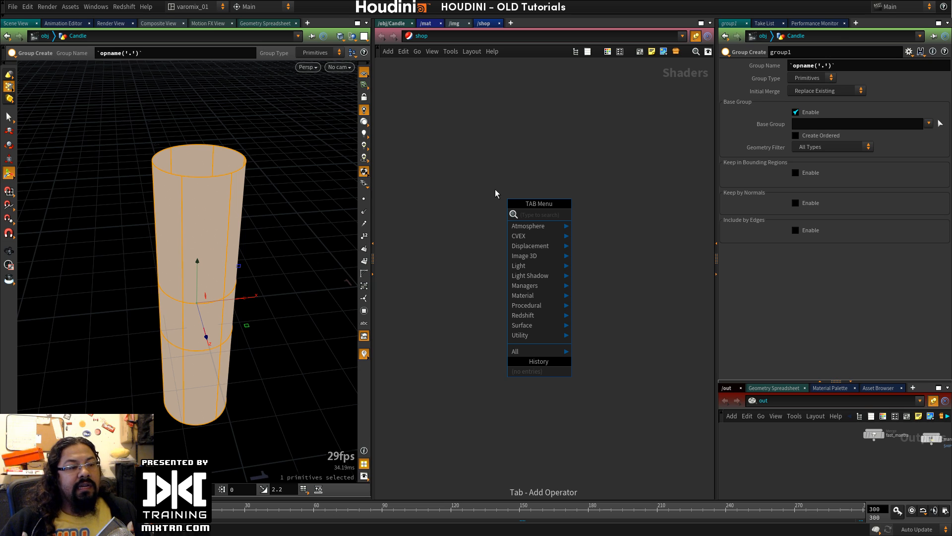
pyautogui.moveTo(545, 295)
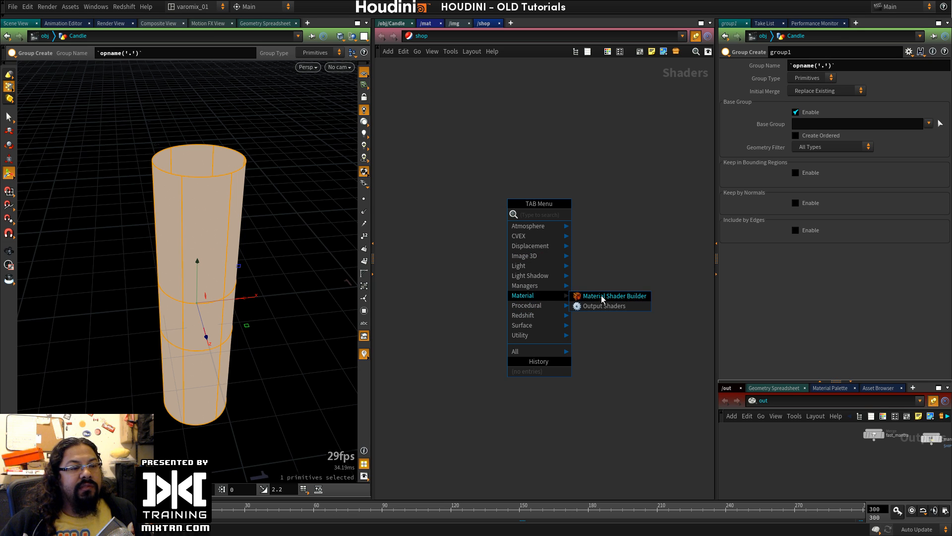
pyautogui.moveTo(555, 315)
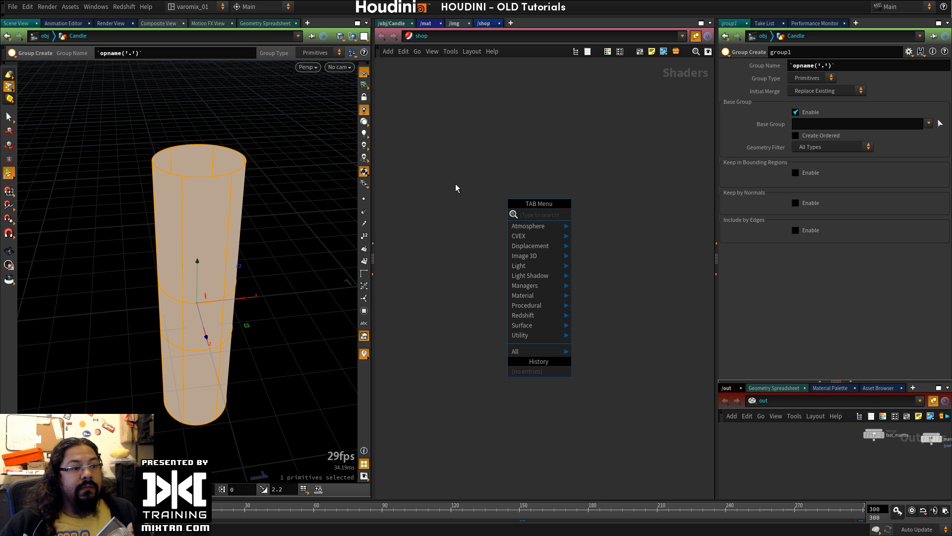
pyautogui.click(433, 16)
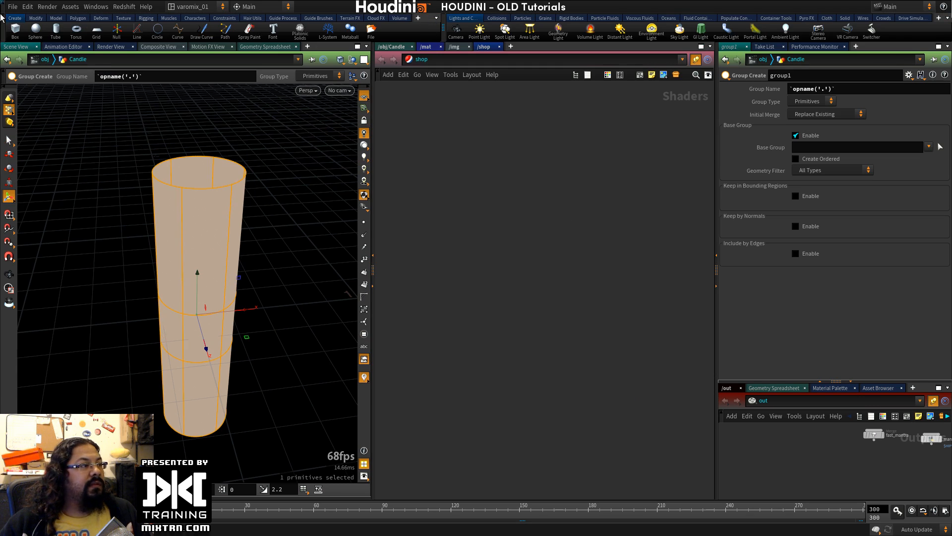
pyautogui.click(442, 15)
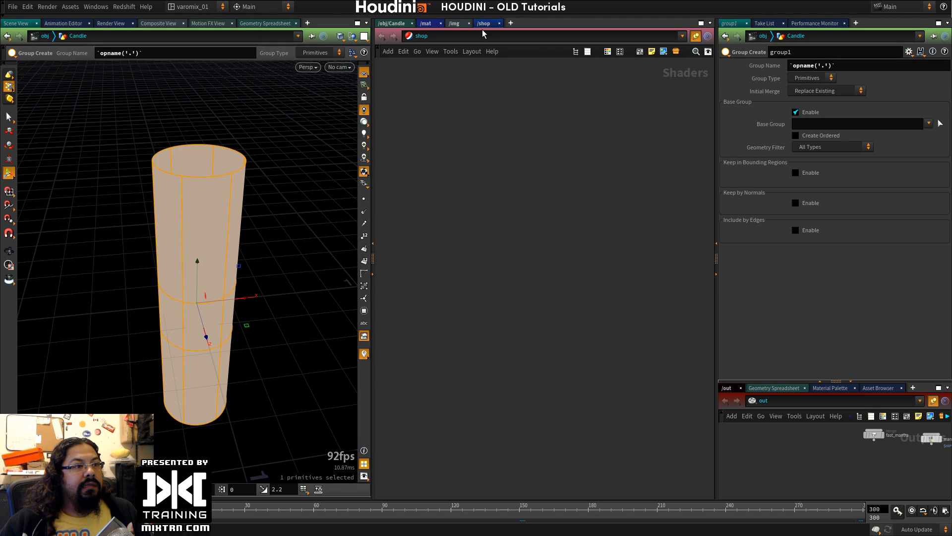
# Step: Close the candle scene's window and bring up a separate empty Houdini session, enlarged to fill the screen
pyautogui.press('Tab')
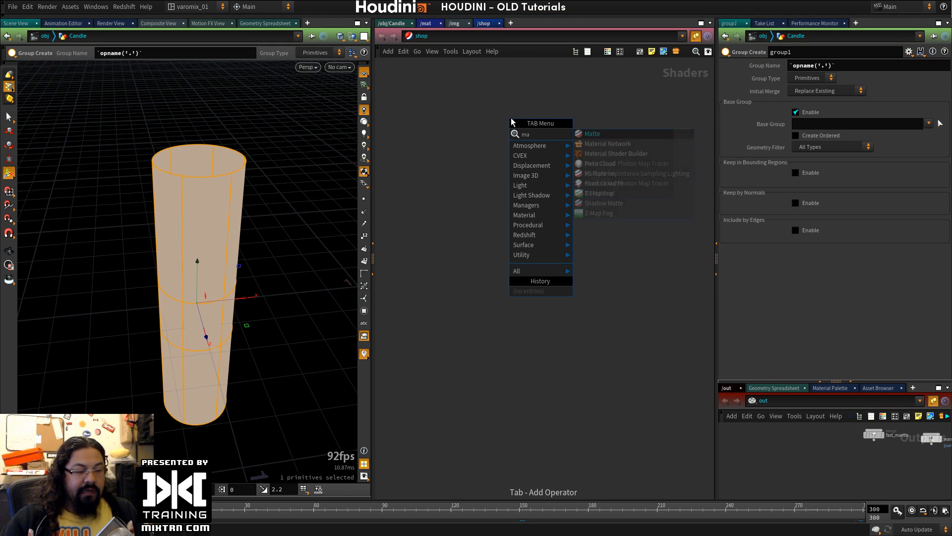
pyautogui.press('Escape')
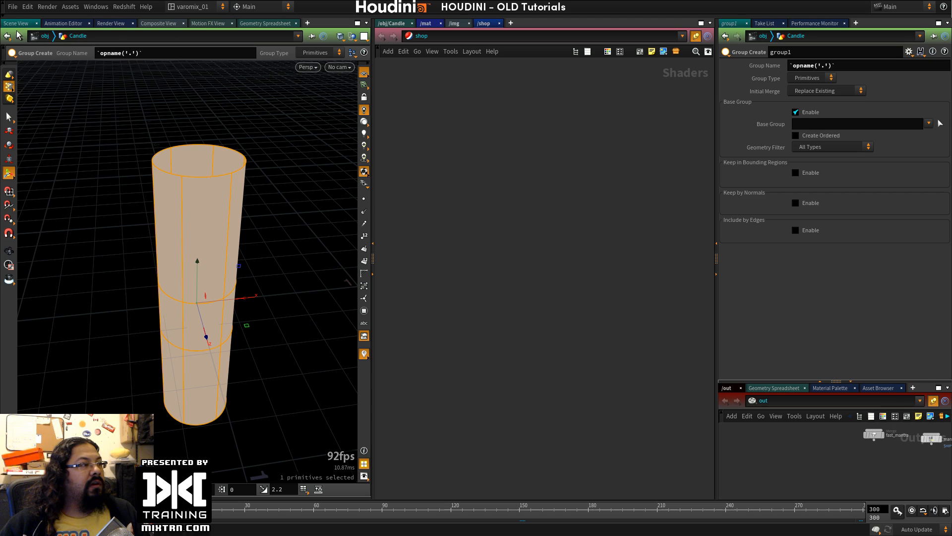
pyautogui.click(11, 7)
pyautogui.click(562, 245)
pyautogui.keyDown('alt'); pyautogui.moveTo(628, 143); pyautogui.dragTo(496, 270); pyautogui.keyUp('alt')
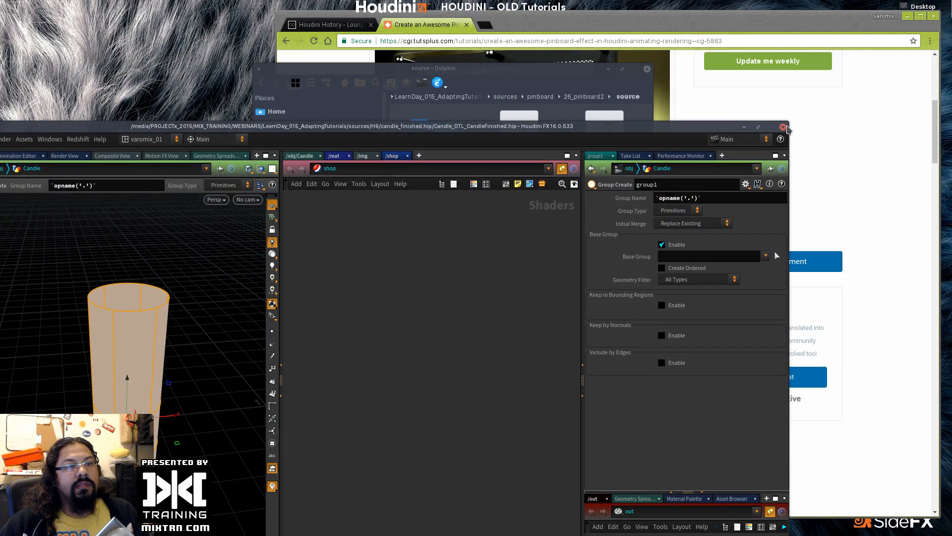
pyautogui.click(782, 127)
pyautogui.click(762, 156)
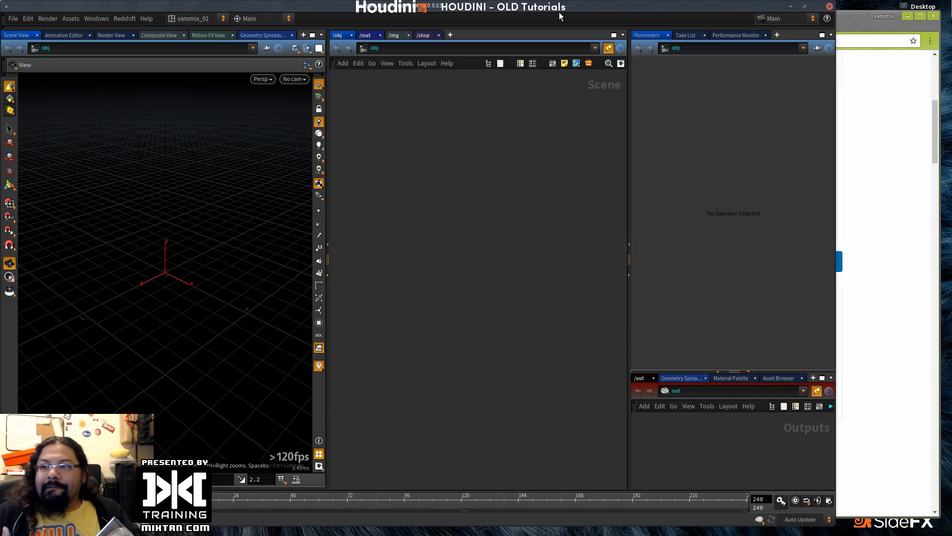
pyautogui.doubleClick(455, 8)
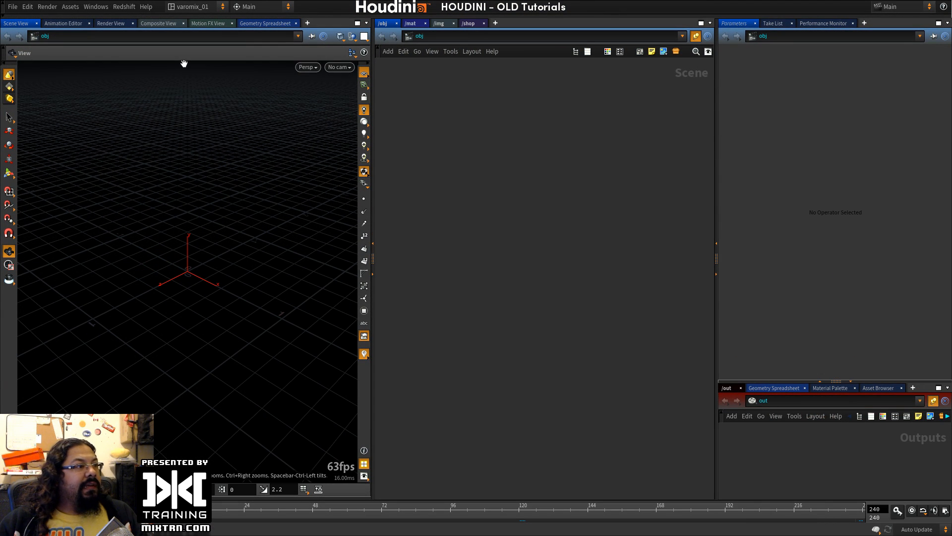
# Step: Add a Roberto test geometry object to the empty scene's object network
pyautogui.press('Tab')
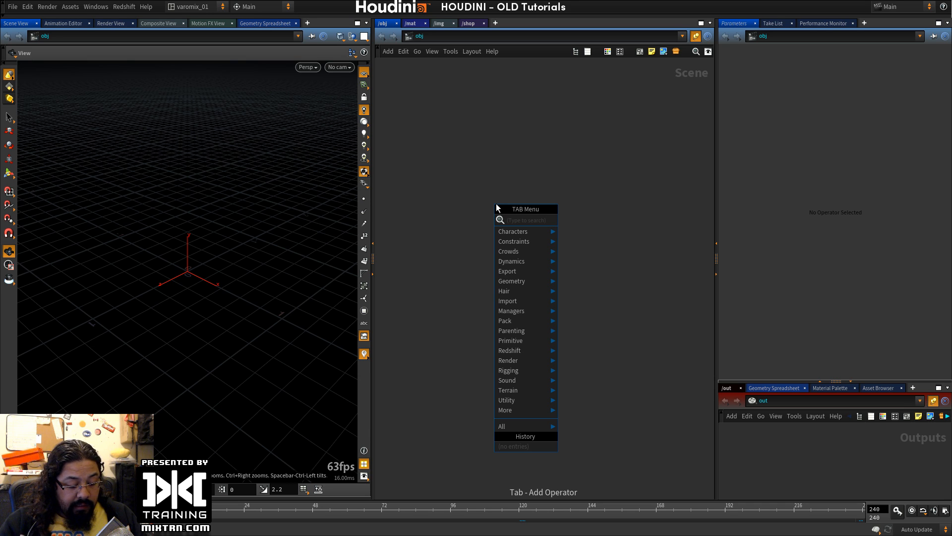
pyautogui.write('spehre')
pyautogui.press('Escape')
pyautogui.press('Tab')
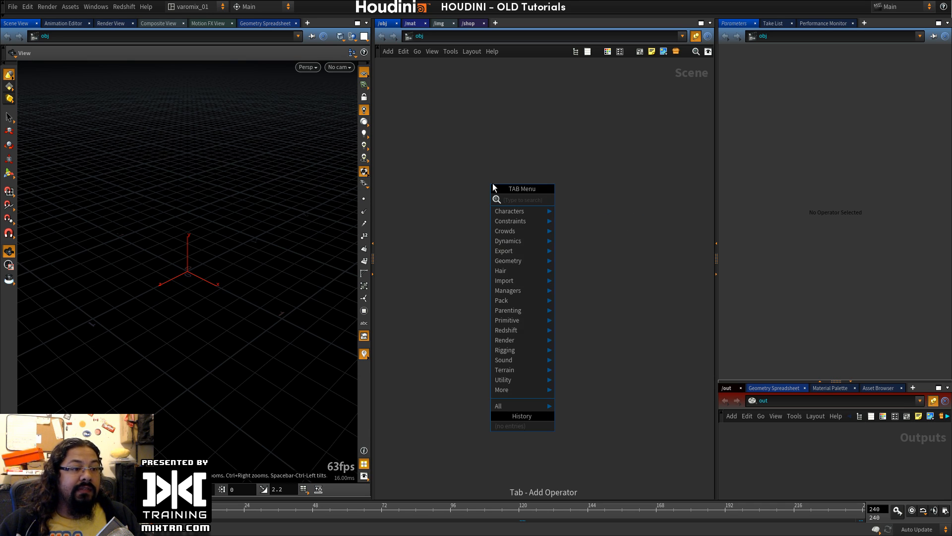
pyautogui.write('geo')
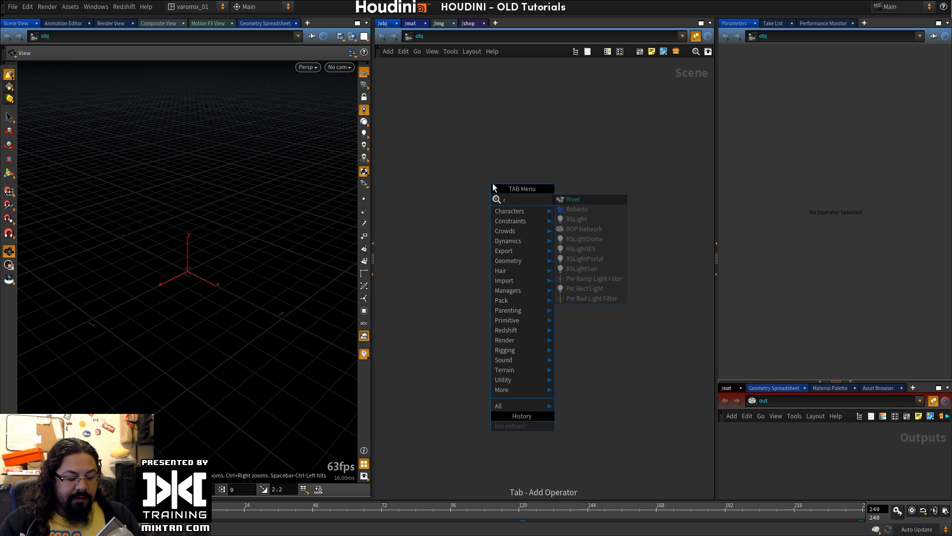
pyautogui.press('Return')
pyautogui.press('Escape')
pyautogui.hotkey('ctrl', 'v')
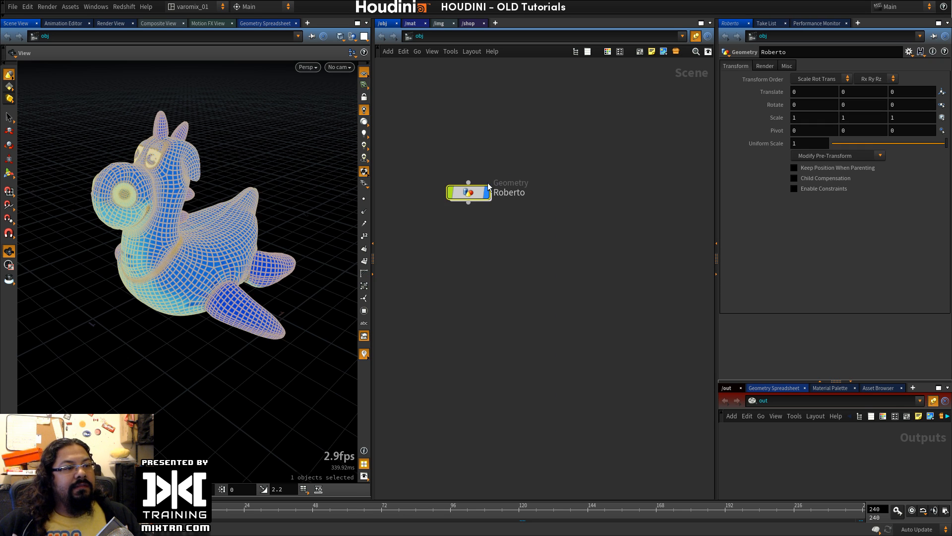
pyautogui.moveTo(471, 193); pyautogui.dragTo(505, 206)
pyautogui.moveTo(191, 241); pyautogui.dragTo(211, 268, button='middle')
pyautogui.moveTo(211, 268)
pyautogui.keyDown('alt'); pyautogui.mouseDown()
pyautogui.moveTo(251, 270)
pyautogui.moveTo(226, 265)
pyautogui.mouseUp(); pyautogui.keyUp('alt')
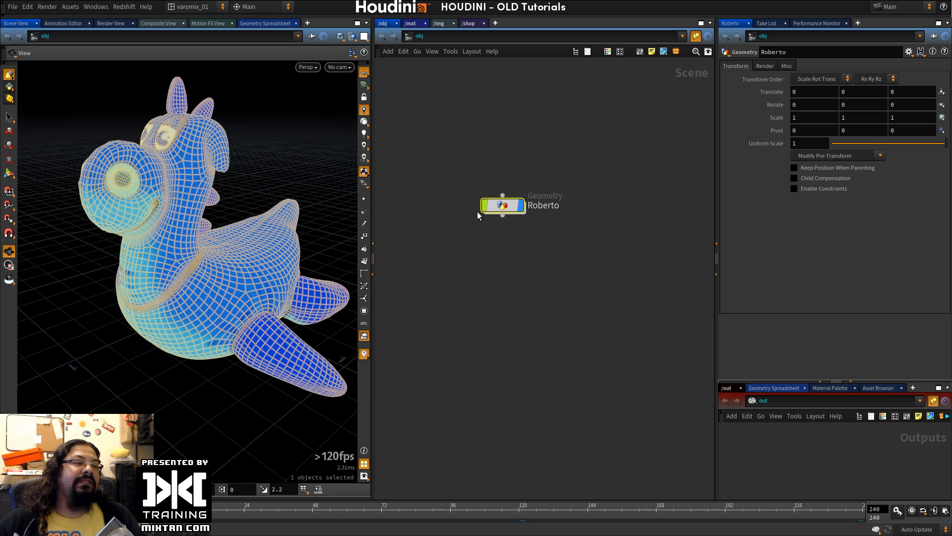
pyautogui.moveTo(496, 206); pyautogui.dragTo(513, 216)
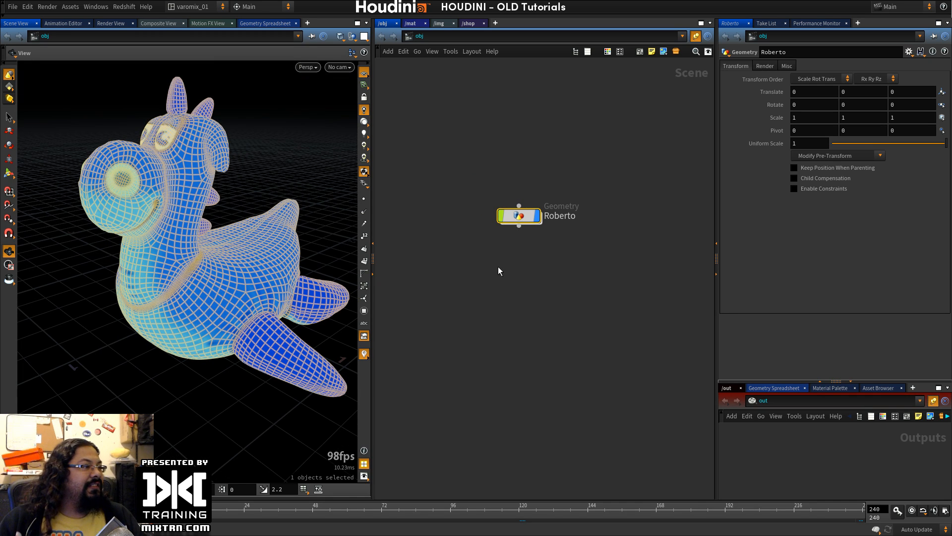
pyautogui.moveTo(520, 220); pyautogui.dragTo(521, 204)
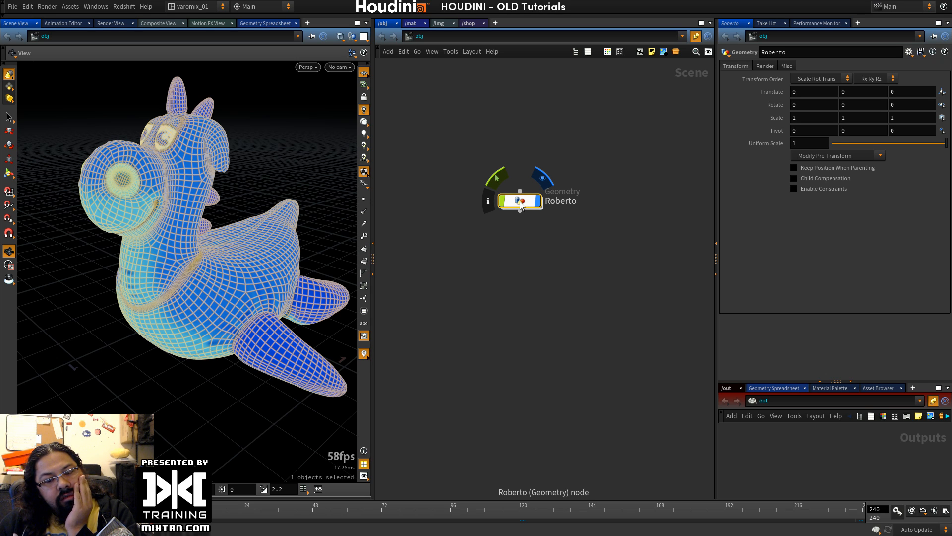
pyautogui.moveTo(520, 203); pyautogui.dragTo(524, 227)
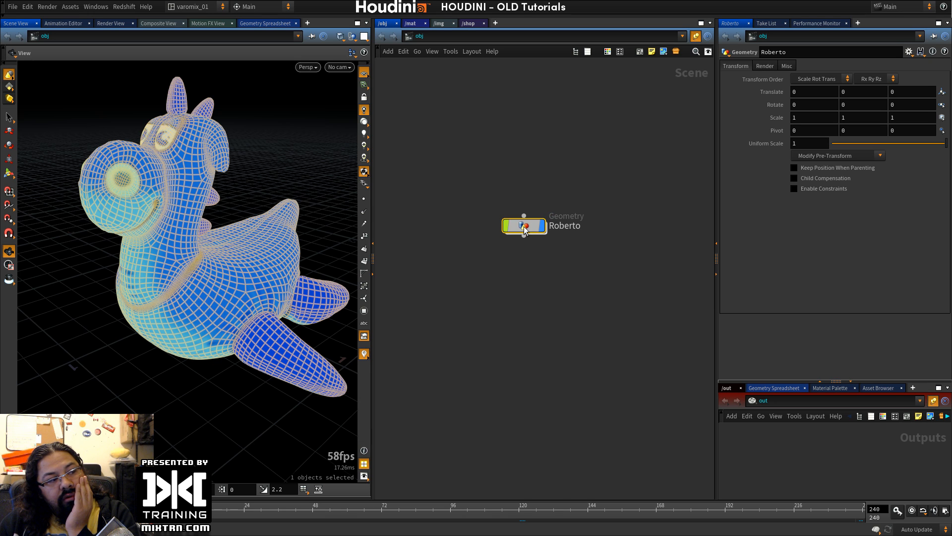
pyautogui.click(520, 290)
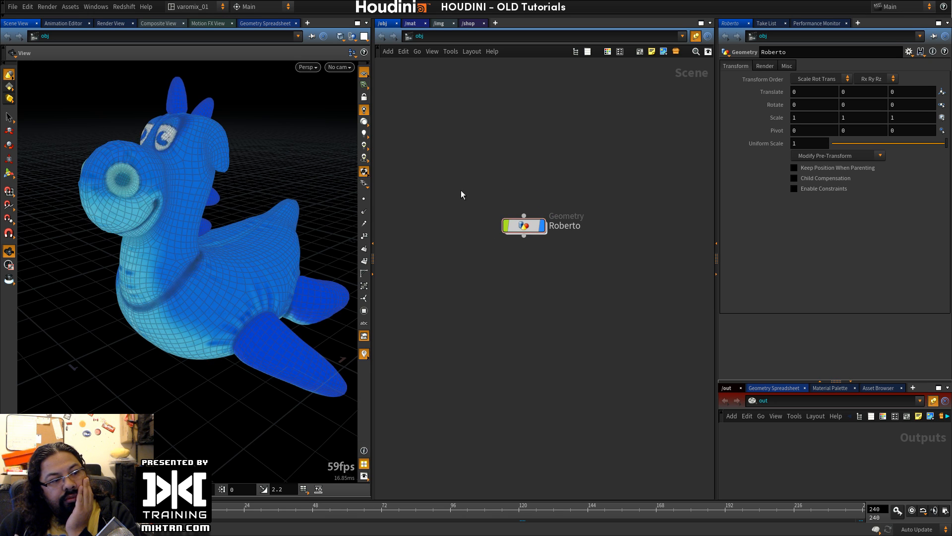
pyautogui.moveTo(488, 189); pyautogui.dragTo(562, 284)
pyautogui.click(562, 284)
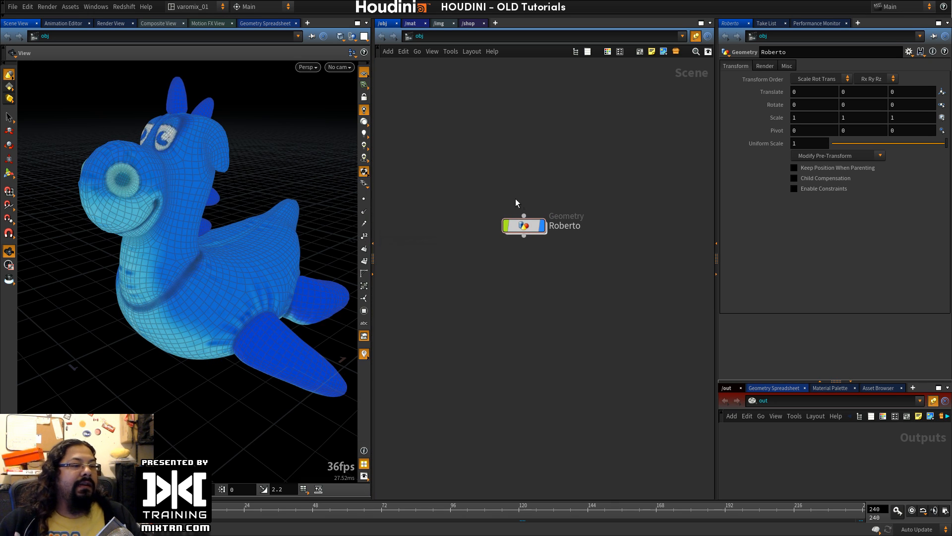
pyautogui.moveTo(533, 227); pyautogui.dragTo(518, 205)
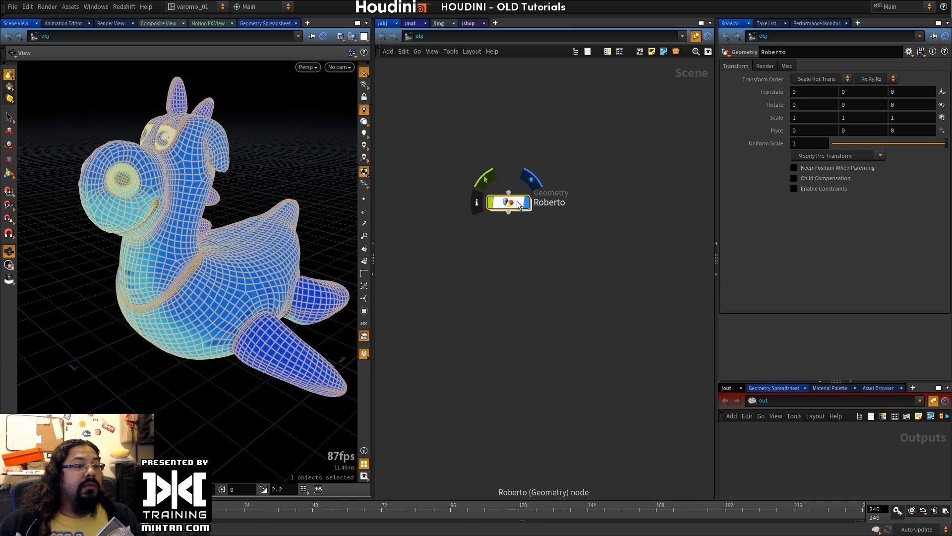
# Step: Create a Material Shader Builder in the shop network and go inside it
pyautogui.click(473, 24)
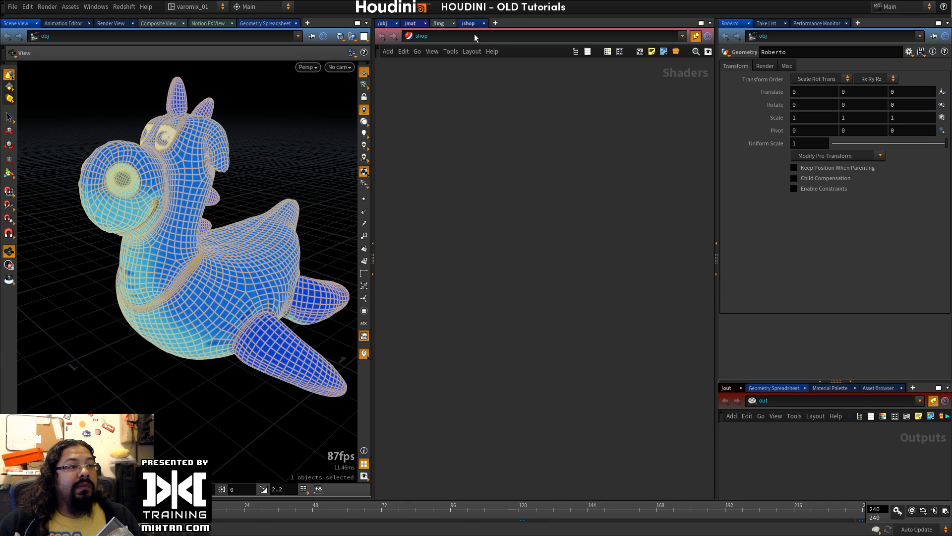
pyautogui.press('Tab')
pyautogui.write('mate')
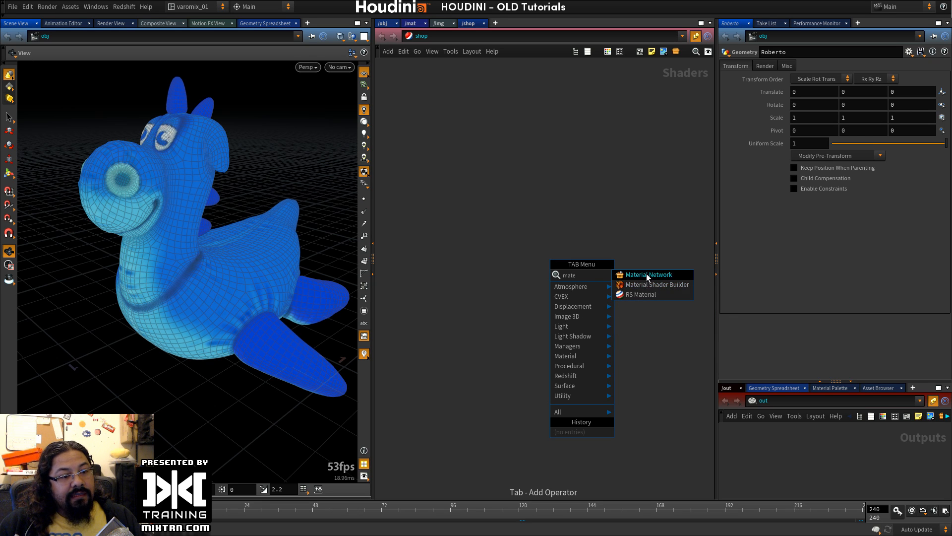
pyautogui.click(653, 284)
pyautogui.click(524, 243)
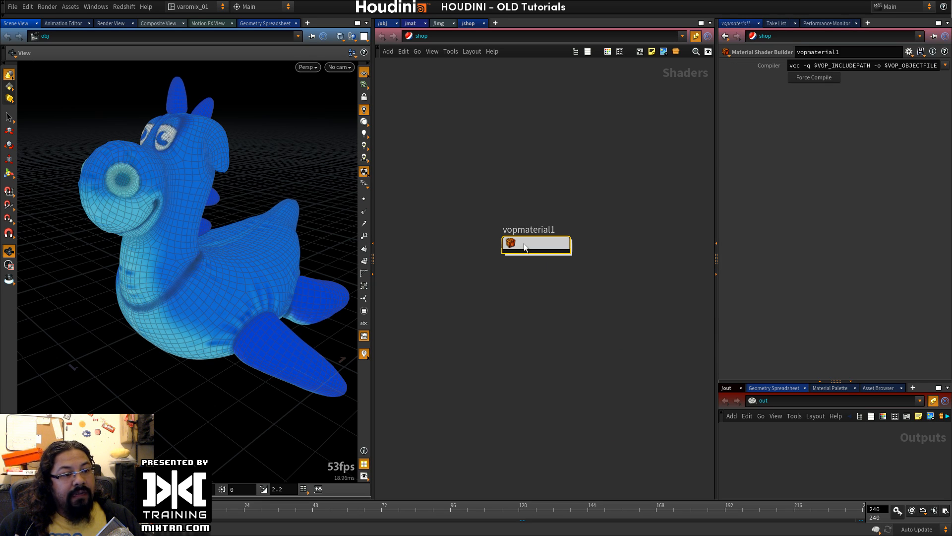
pyautogui.doubleClick(524, 243)
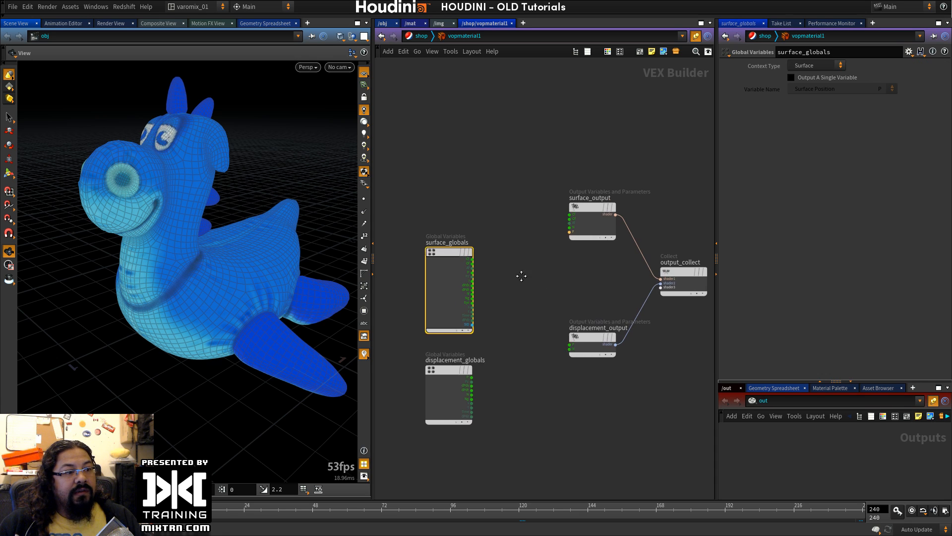
# Step: Examine the shader builder's default global and output nodes and glance at the mat network
pyautogui.press('Tab')
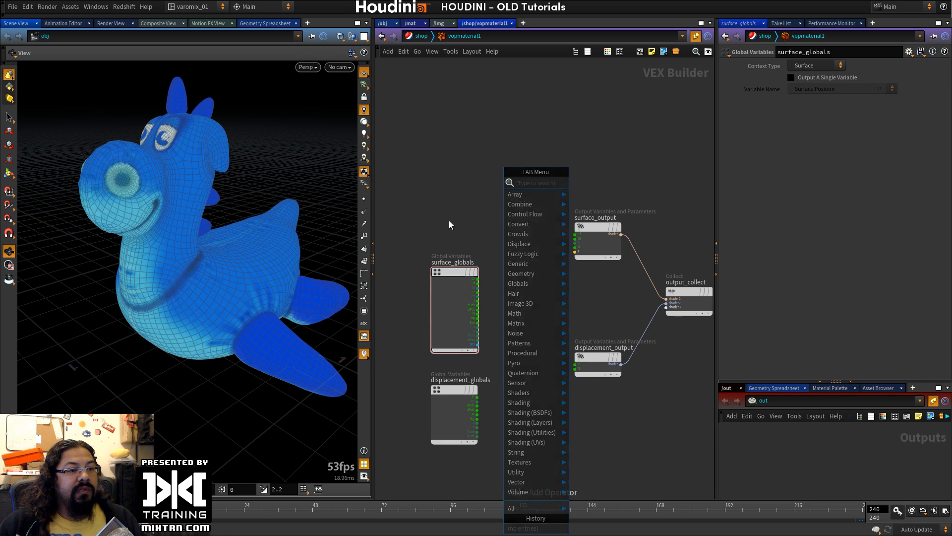
pyautogui.press('Escape')
pyautogui.moveTo(410, 133); pyautogui.dragTo(605, 421)
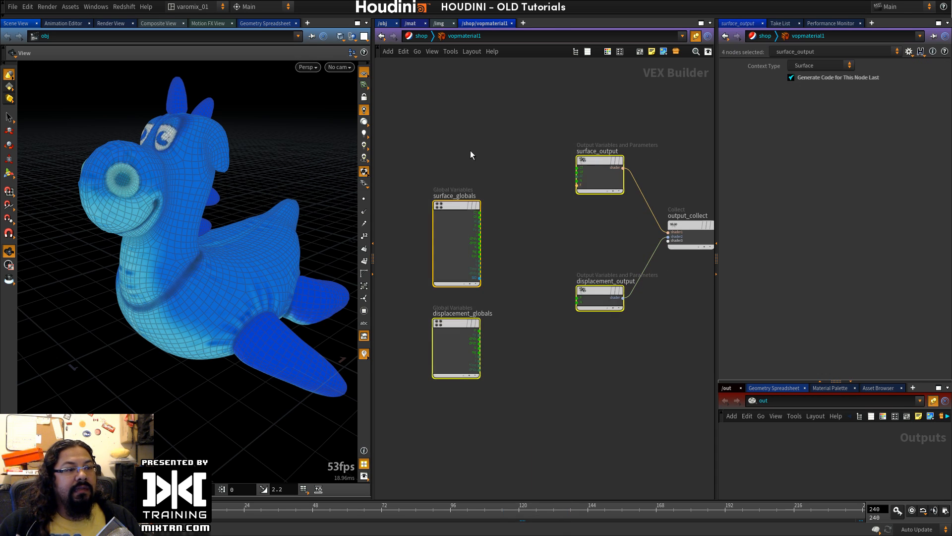
pyautogui.click(410, 23)
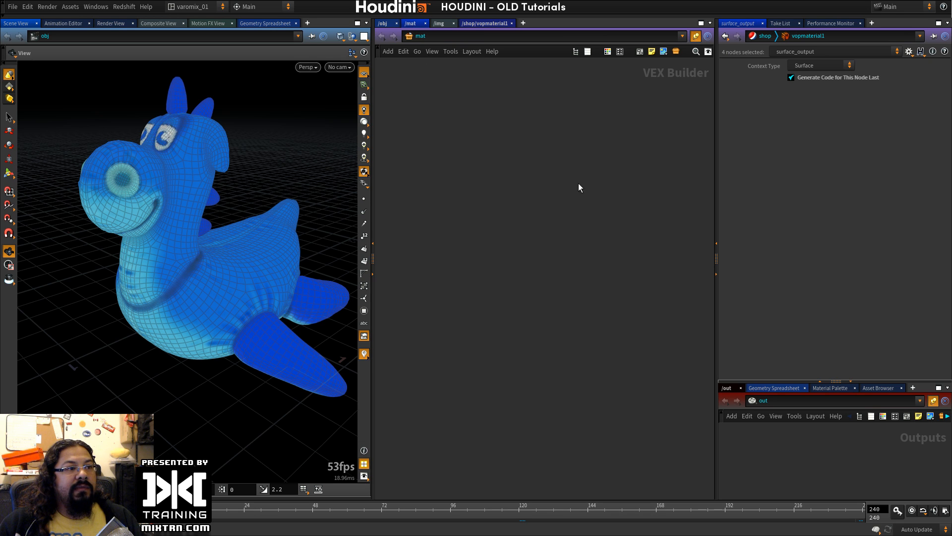
pyautogui.click(487, 15)
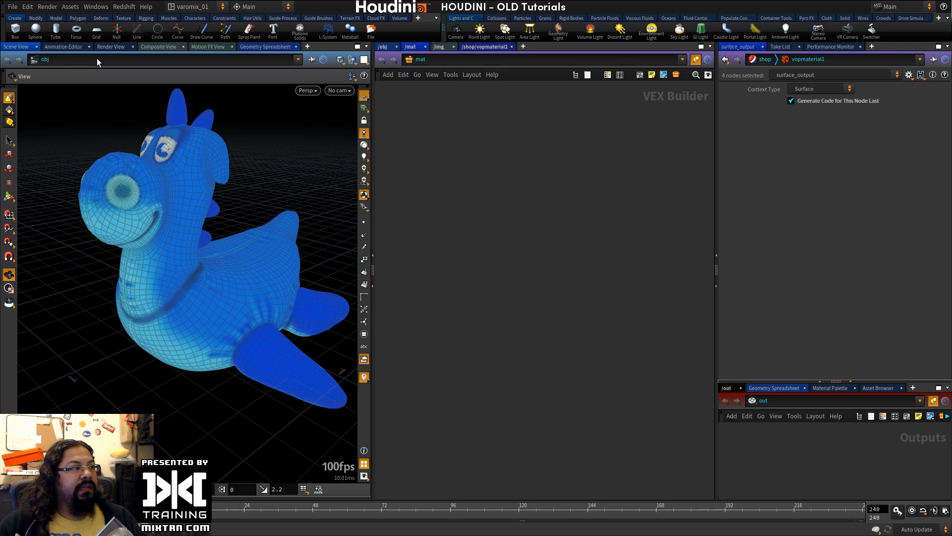
pyautogui.click(2, 40)
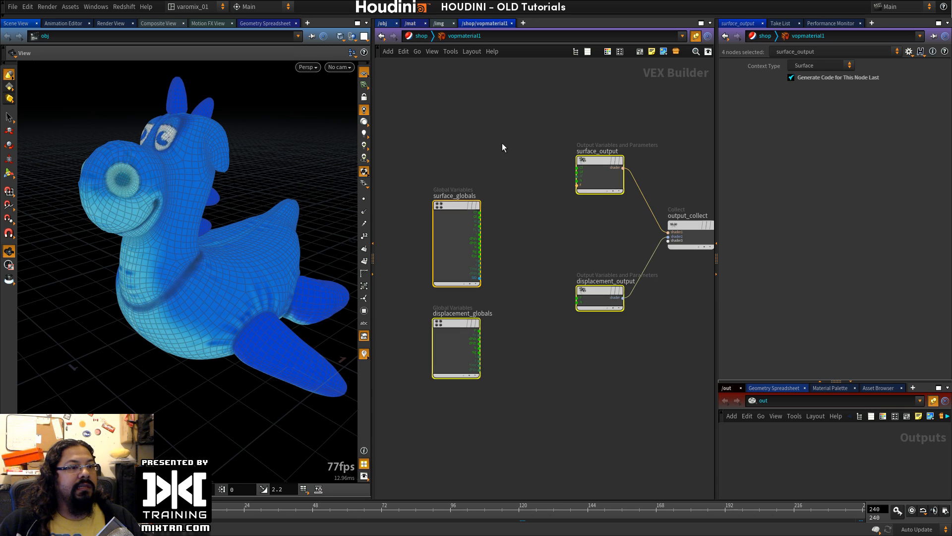
# Step: Add a Lighting Model node inside the shader builder, connect its output to surface_output, and place it beside that node
pyautogui.press('Tab')
pyautogui.write('lig')
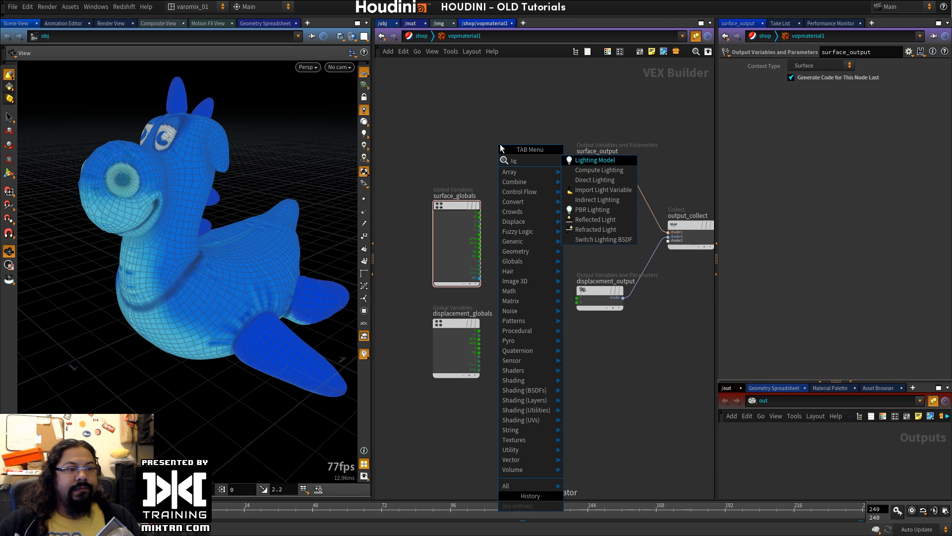
pyautogui.click(595, 159)
pyautogui.click(450, 149)
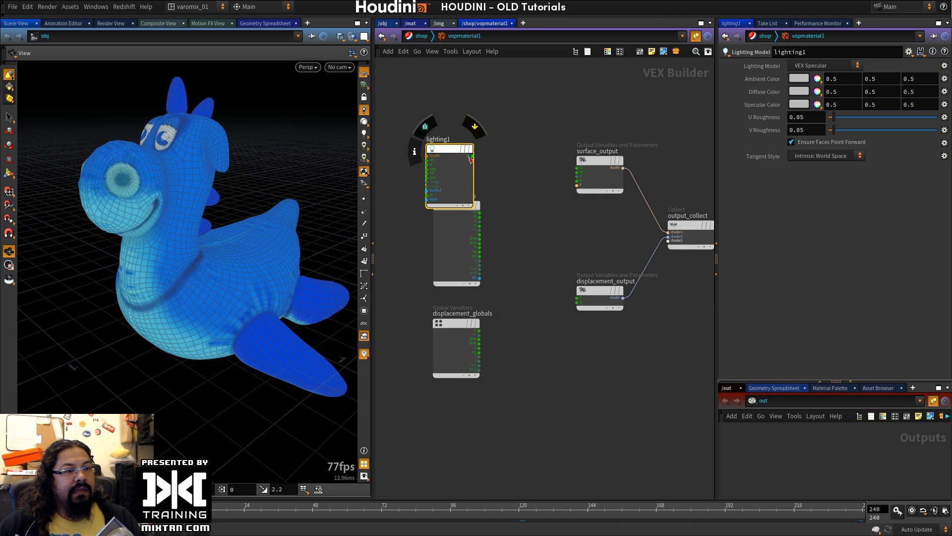
pyautogui.click(472, 157)
pyautogui.click(578, 167)
pyautogui.moveTo(449, 148); pyautogui.dragTo(530, 148)
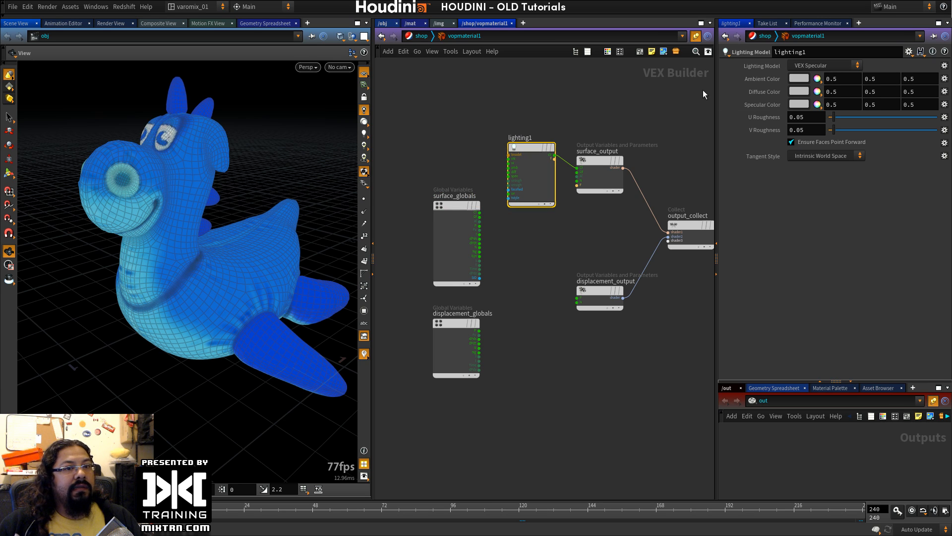
# Step: Set the Lighting Model's diffuse color to orange, 0.9, 0.45, 0
pyautogui.click(603, 159)
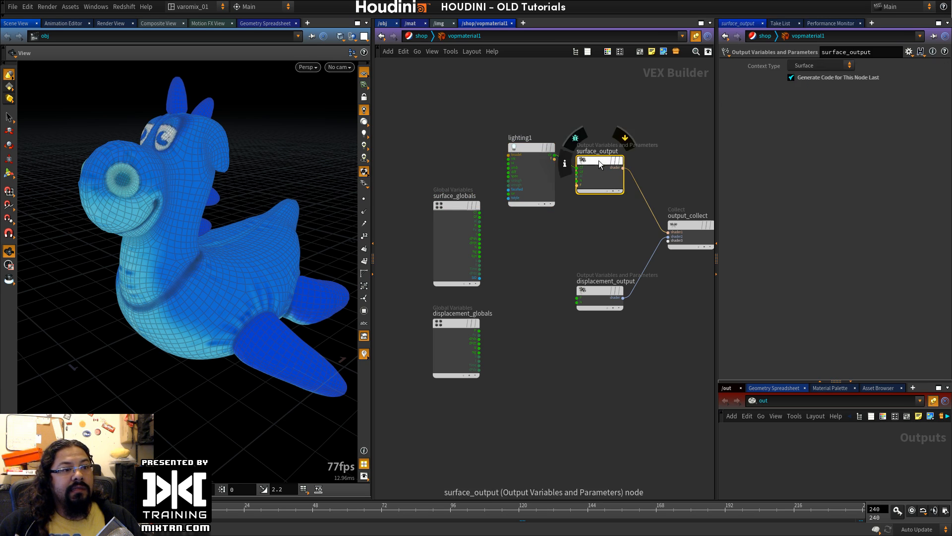
pyautogui.click(531, 149)
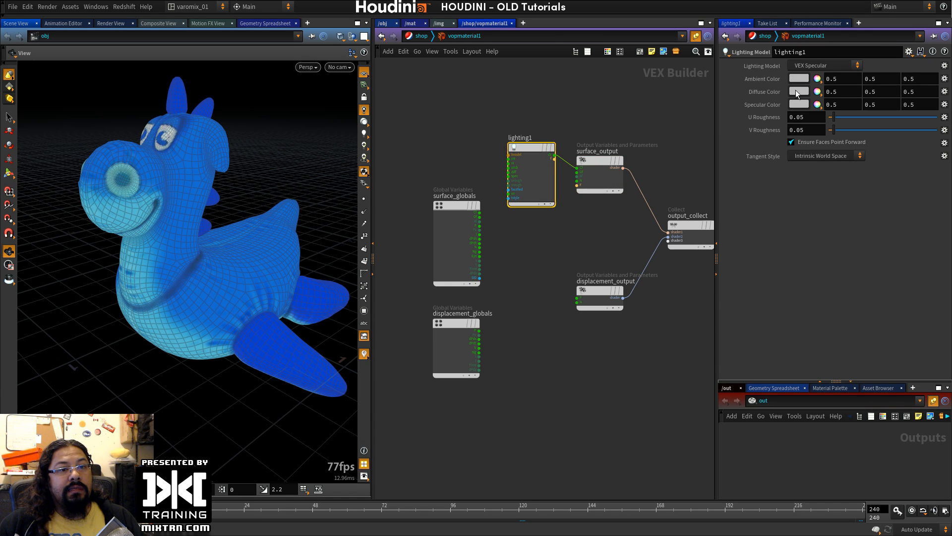
pyautogui.click(795, 92)
pyautogui.click(775, 59)
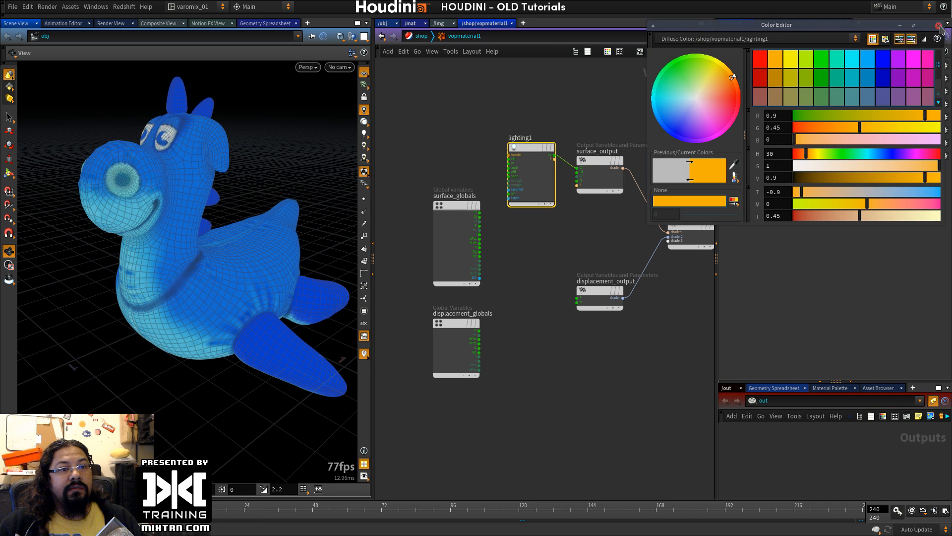
pyautogui.click(939, 25)
# Step: Reload the current varomix_01 desktop layout and go inside the Roberto object
pyautogui.click(398, 23)
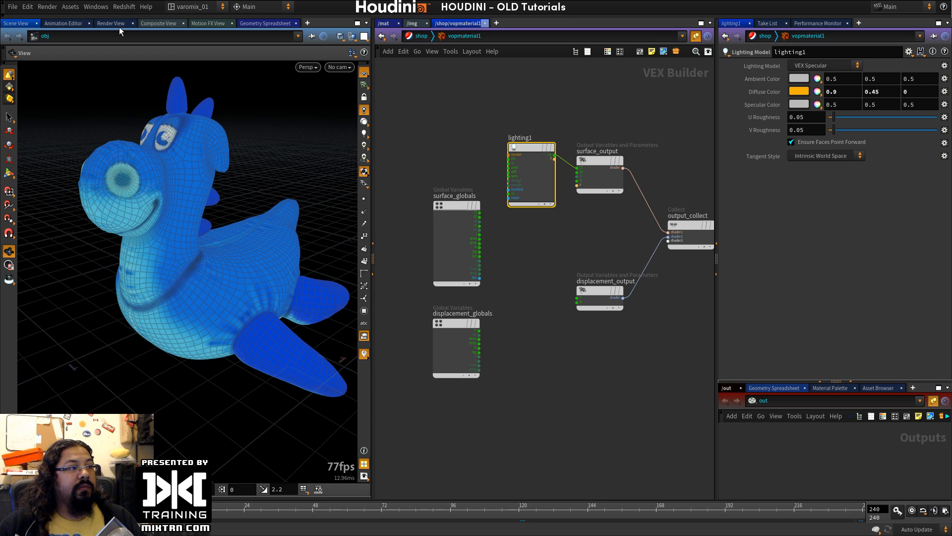
pyautogui.click(186, 6)
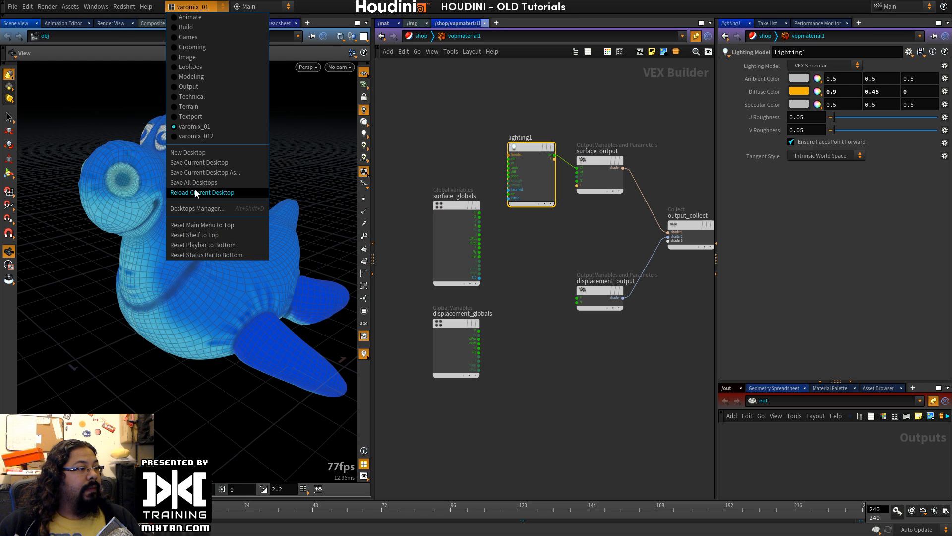
pyautogui.click(197, 192)
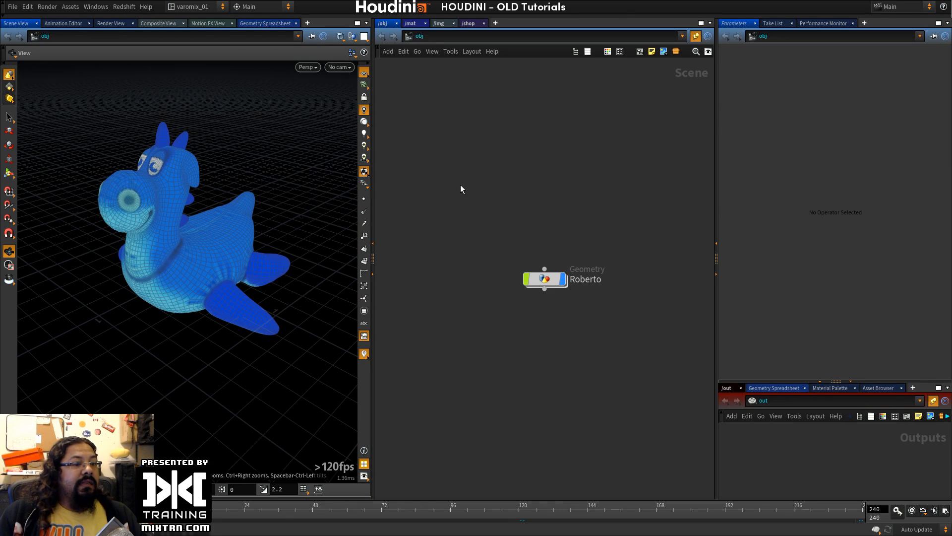
pyautogui.doubleClick(546, 281)
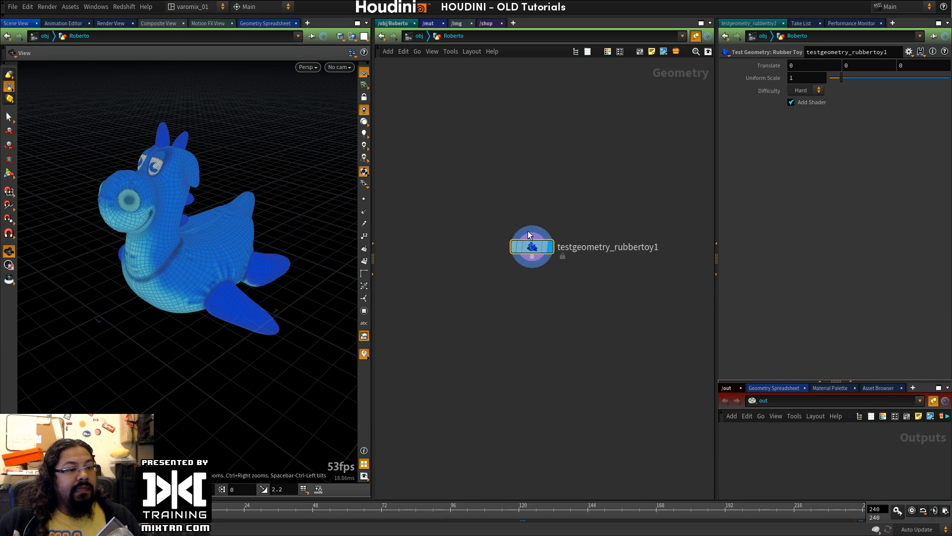
# Step: Append an Attribute Delete node to the rubber toy, display it, and remove the shop_materialpath primitive attribute
pyautogui.press('Tab')
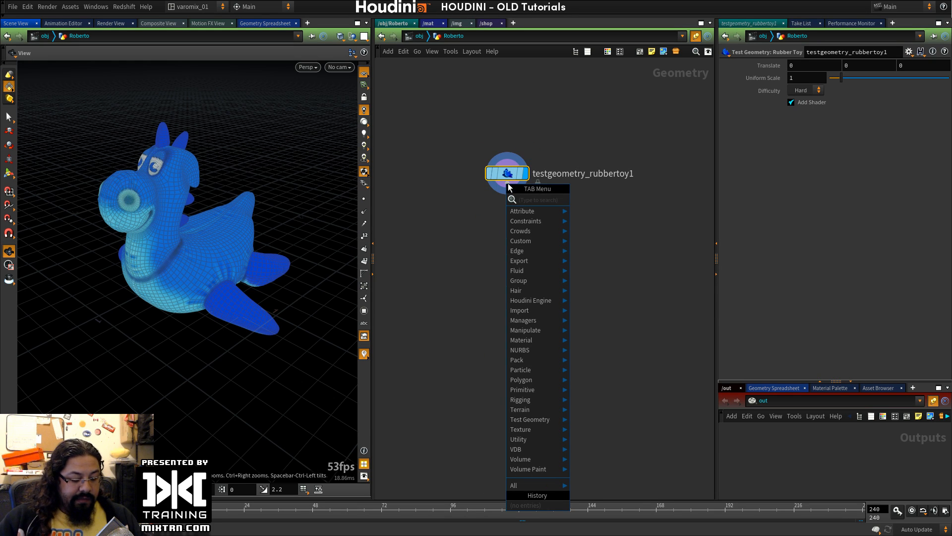
pyautogui.write('dele')
pyautogui.press('Down')
pyautogui.press('Return')
pyautogui.press('Return')
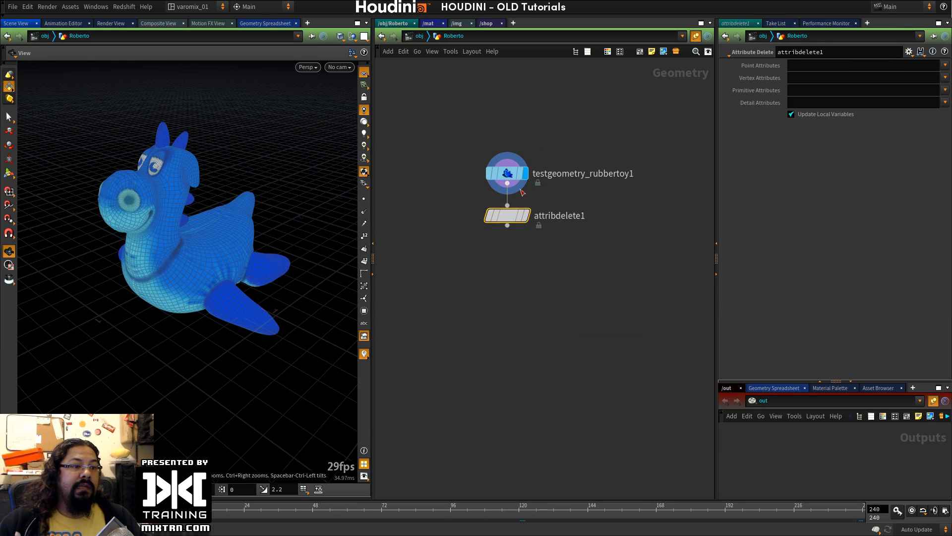
pyautogui.click(526, 216)
pyautogui.click(945, 90)
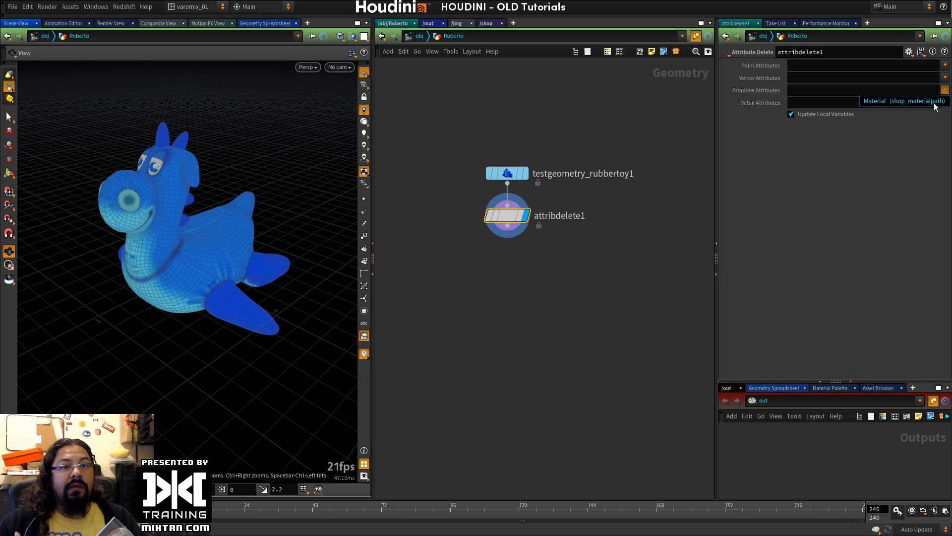
pyautogui.click(908, 101)
# Step: Return to the object level and assign /shop/vopmaterial1 as Roberto's render material
pyautogui.click(419, 36)
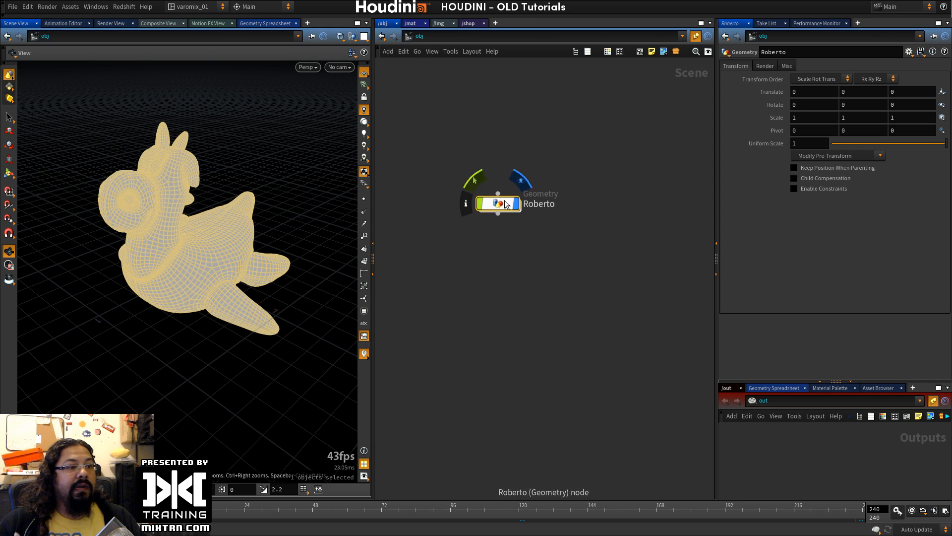
pyautogui.click(765, 66)
pyautogui.click(942, 79)
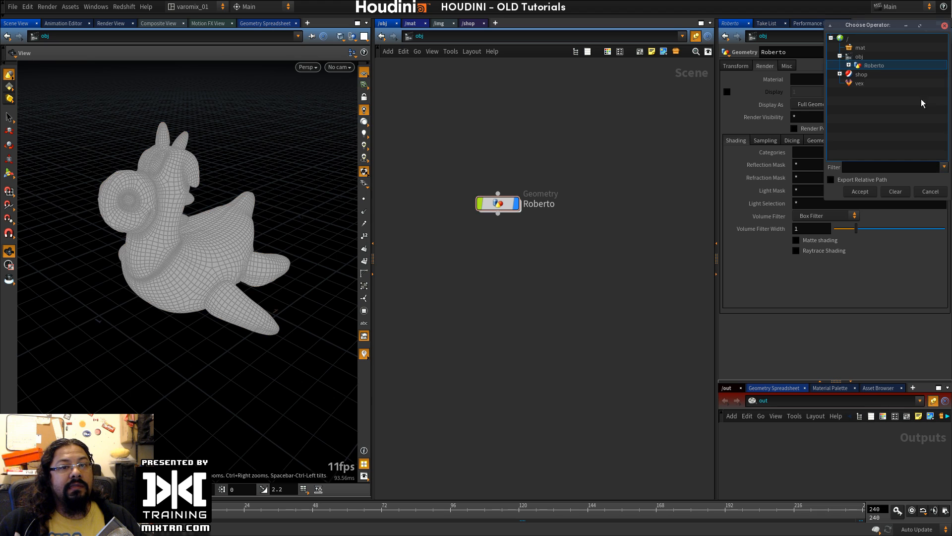
pyautogui.click(839, 74)
pyautogui.click(880, 82)
pyautogui.click(872, 191)
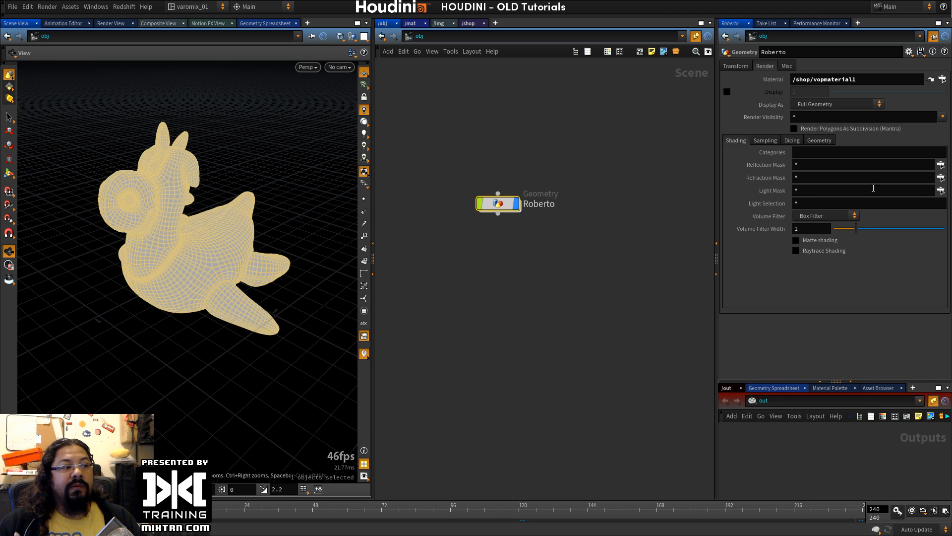
# Step: Create a new camera from the current viewport and start a render of Roberto in the Render View
pyautogui.click(330, 67)
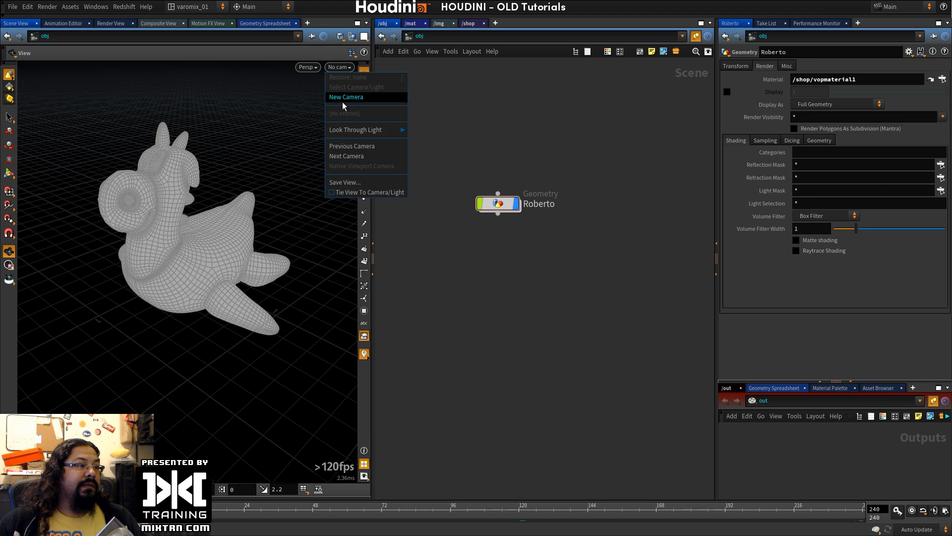
pyautogui.click(347, 98)
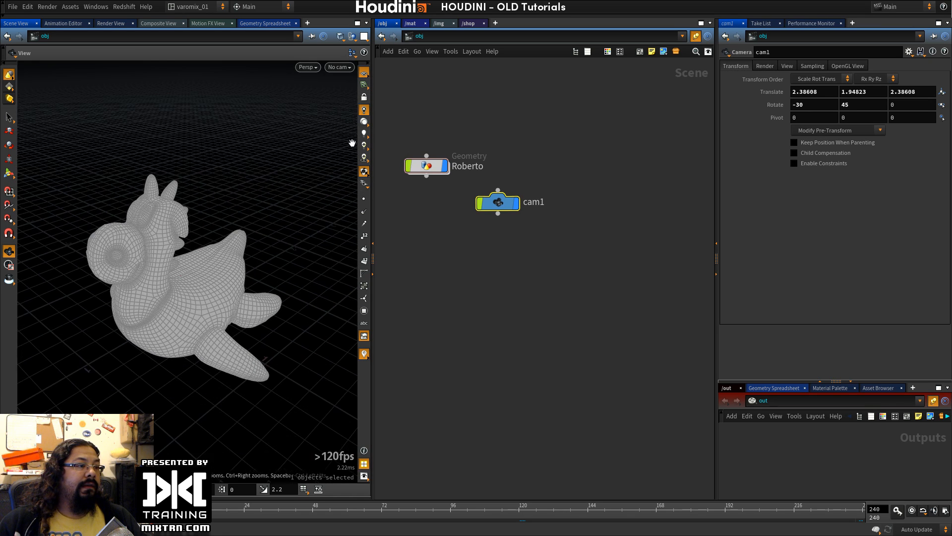
pyautogui.click(112, 22)
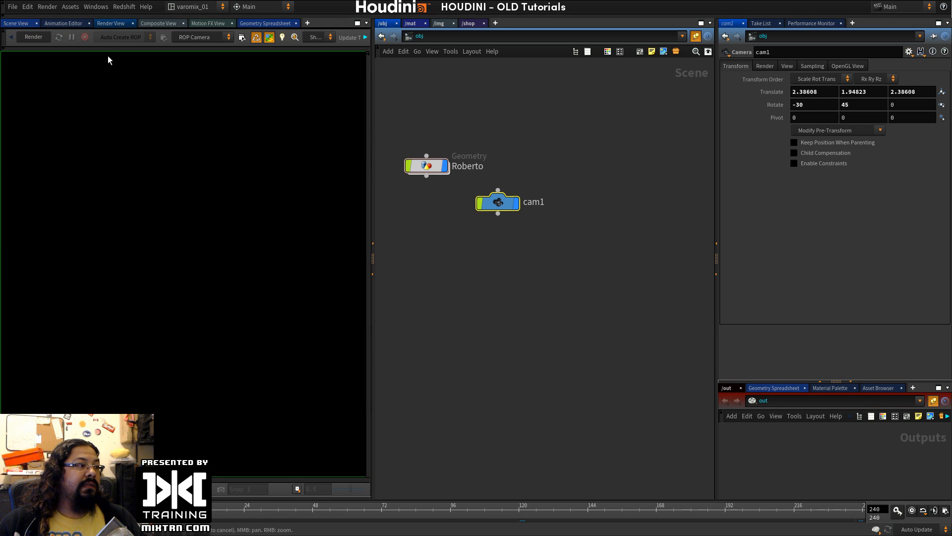
pyautogui.click(33, 37)
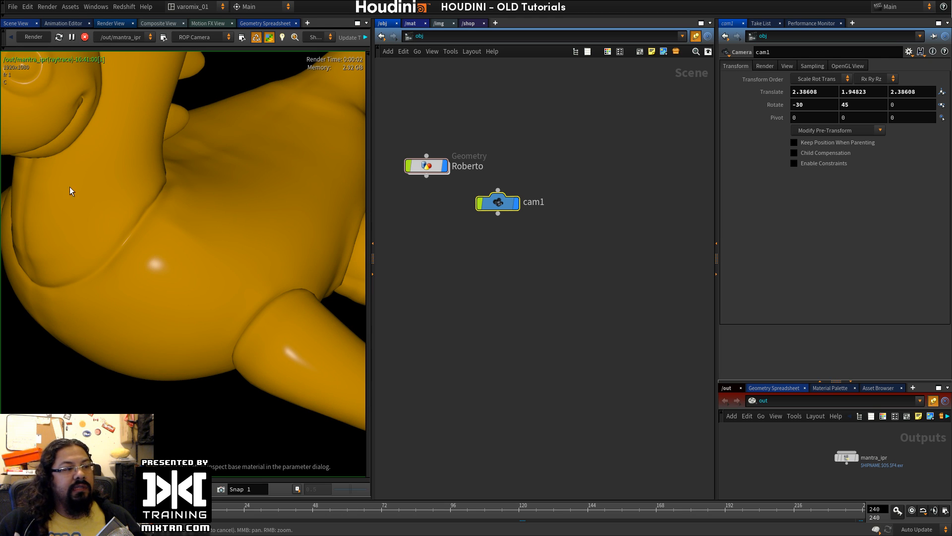
# Step: Inside vopmaterial1, change the Lighting Model's diffuse color to pink, 1, 0.063, 0.557
pyautogui.click(469, 24)
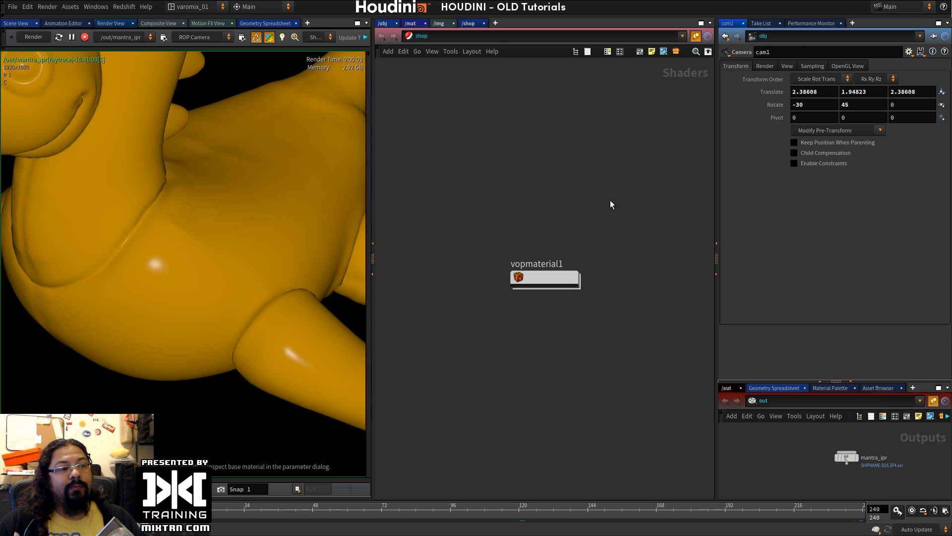
pyautogui.doubleClick(546, 280)
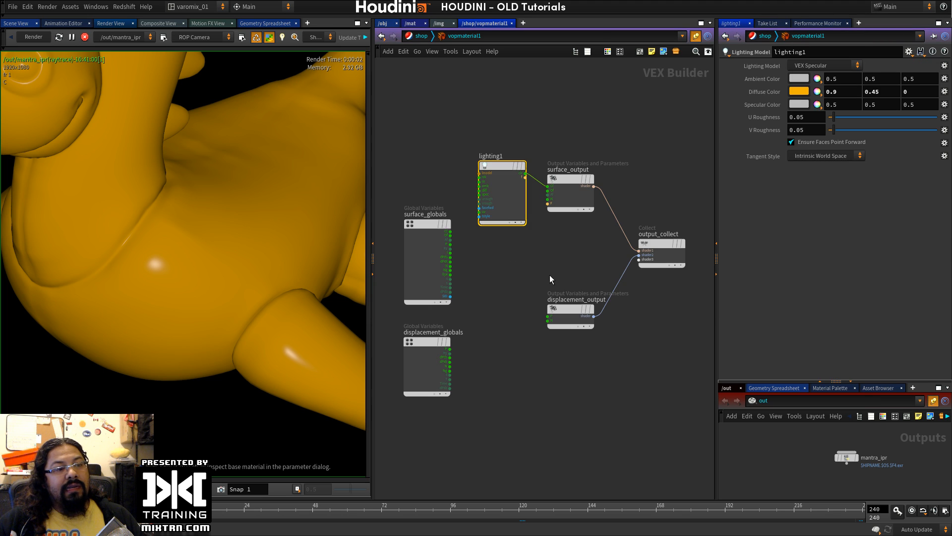
pyautogui.click(821, 94)
pyautogui.moveTo(889, 100); pyautogui.dragTo(938, 94)
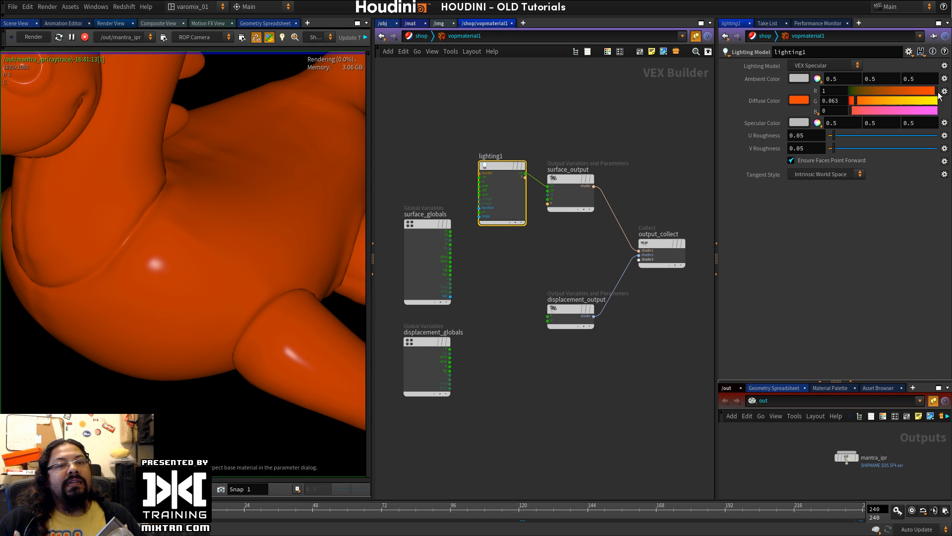
pyautogui.moveTo(851, 111); pyautogui.dragTo(898, 111)
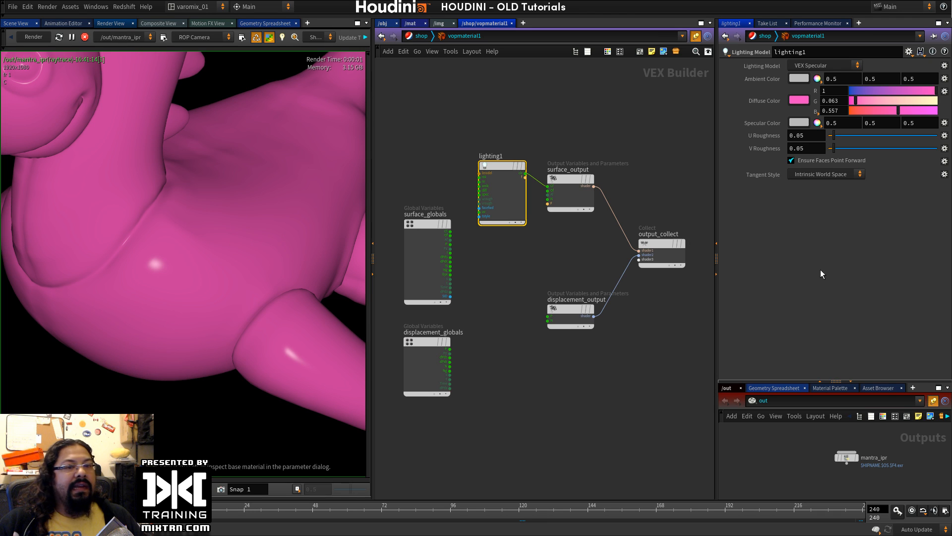
# Step: Override the camera resolution on the mantra_ipr output node with a half-resolution scale
pyautogui.scroll(3, 809, 457)
pyautogui.click(821, 467)
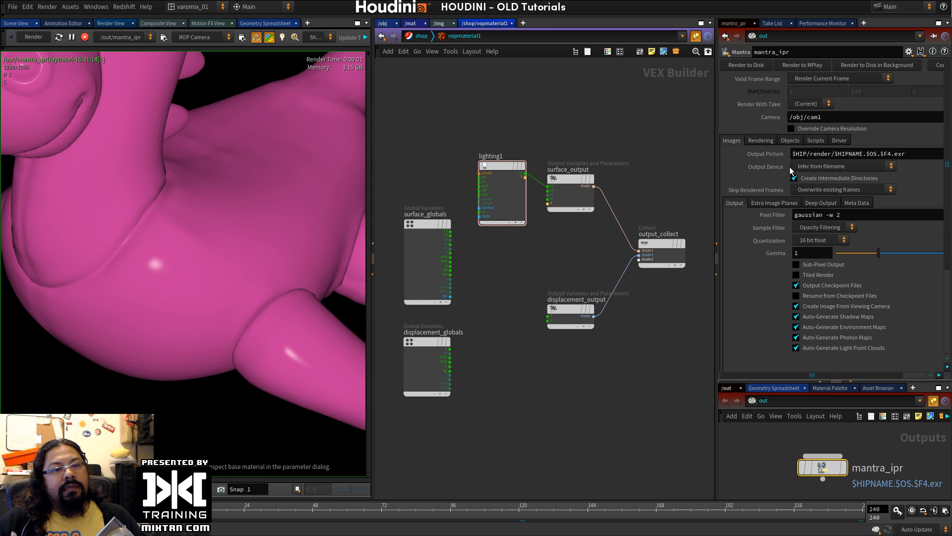
pyautogui.click(808, 129)
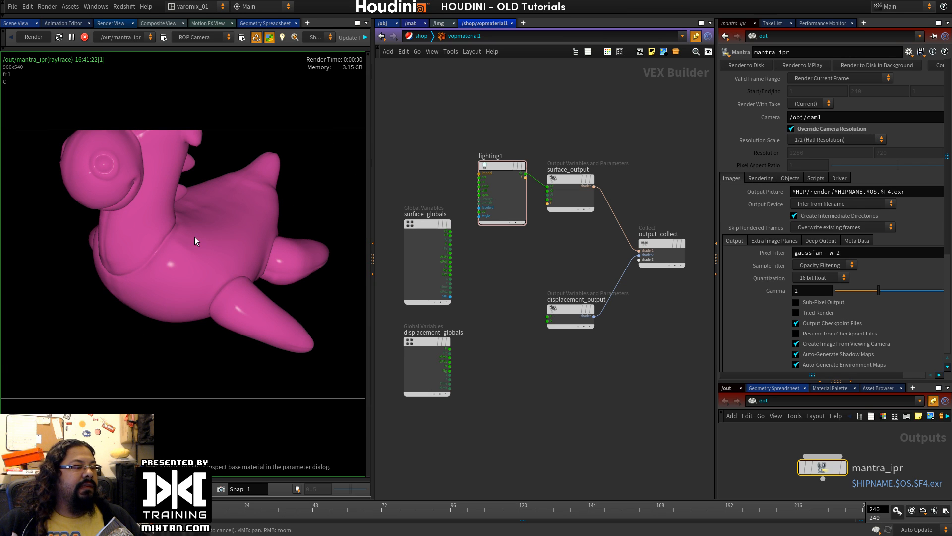
# Step: Align the Lighting Model node with surface_output, glance at the mat network, and bring up the Lighting Model's parameters
pyautogui.moveTo(496, 166); pyautogui.dragTo(500, 179)
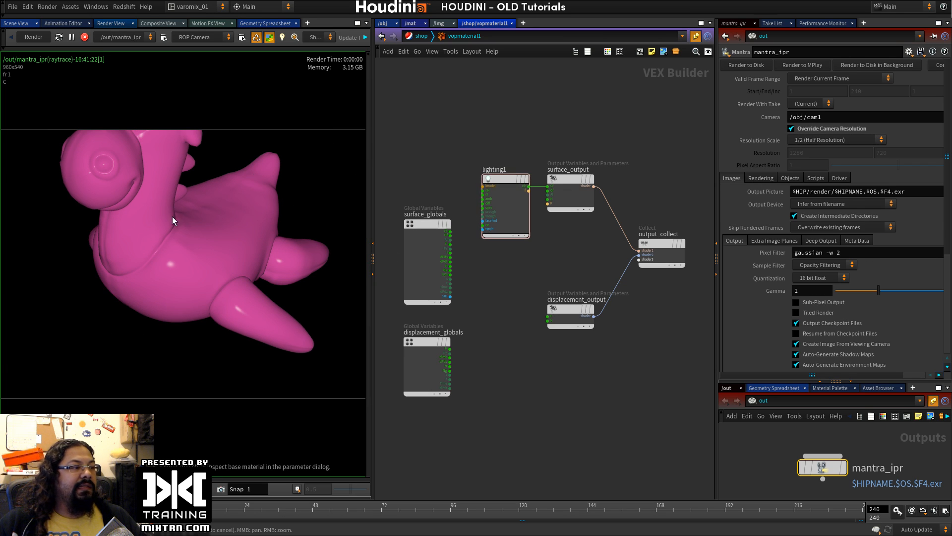
pyautogui.click(411, 23)
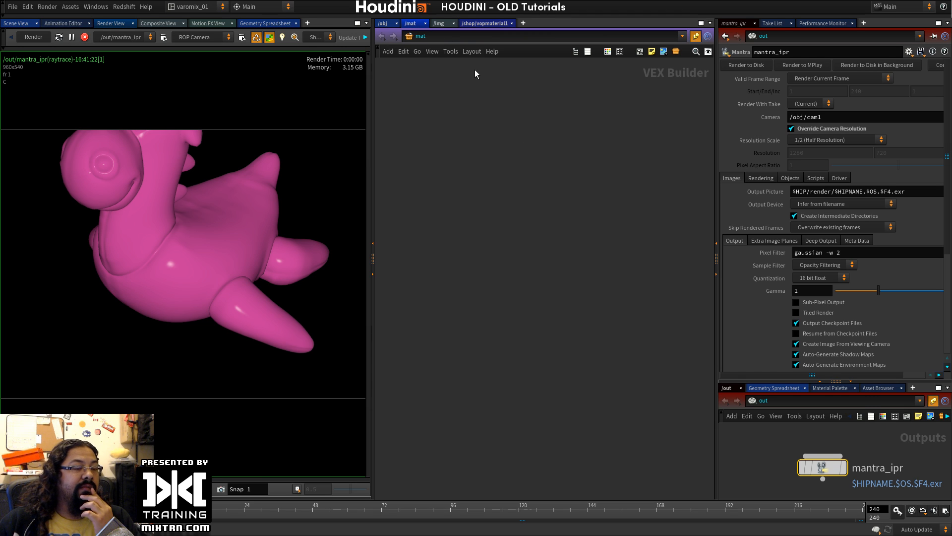
pyautogui.click(484, 24)
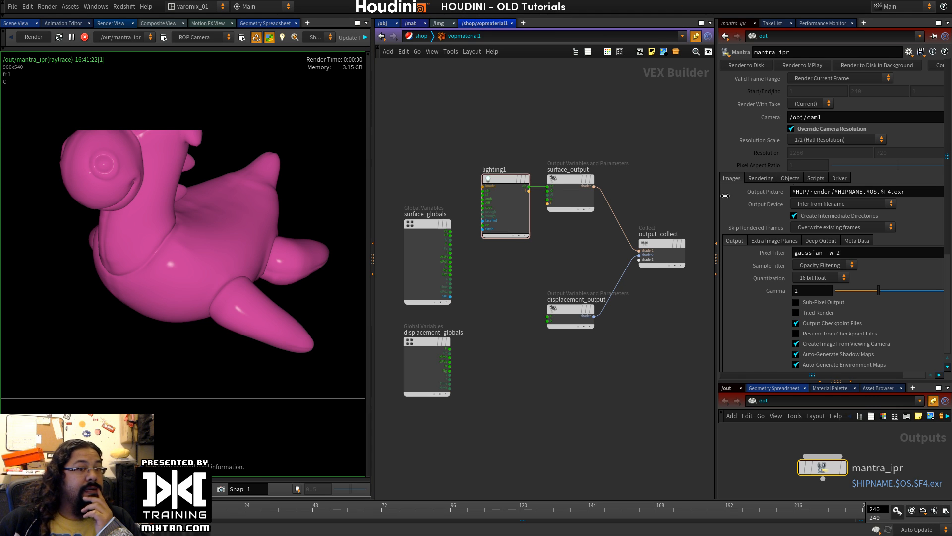
pyautogui.click(511, 179)
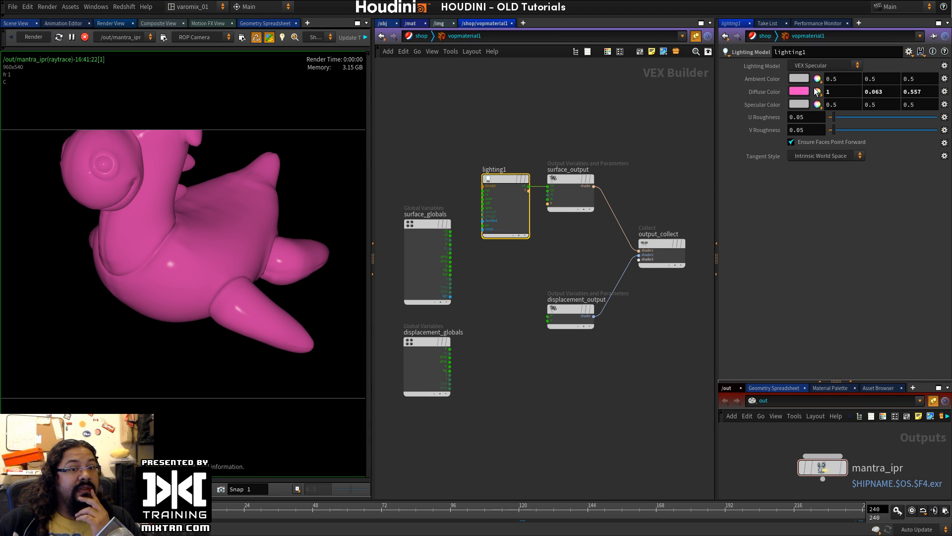
pyautogui.click(455, 162)
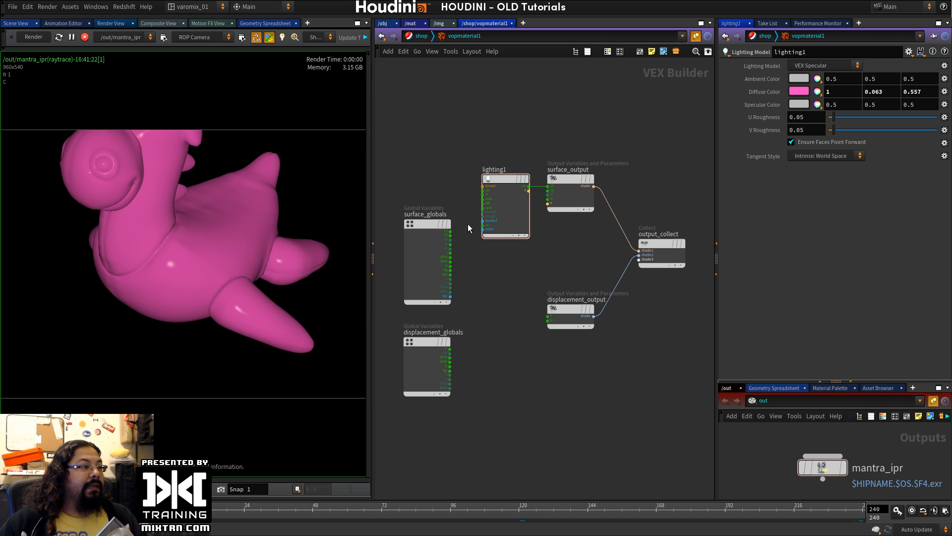
# Step: Return to the Scene View and add a Textport to the pane below the viewport
pyautogui.click(17, 24)
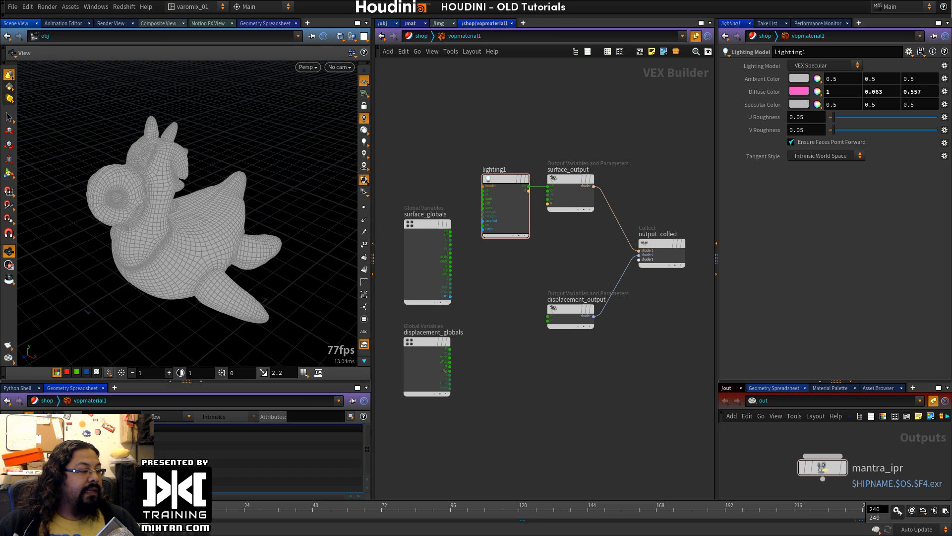
pyautogui.click(114, 388)
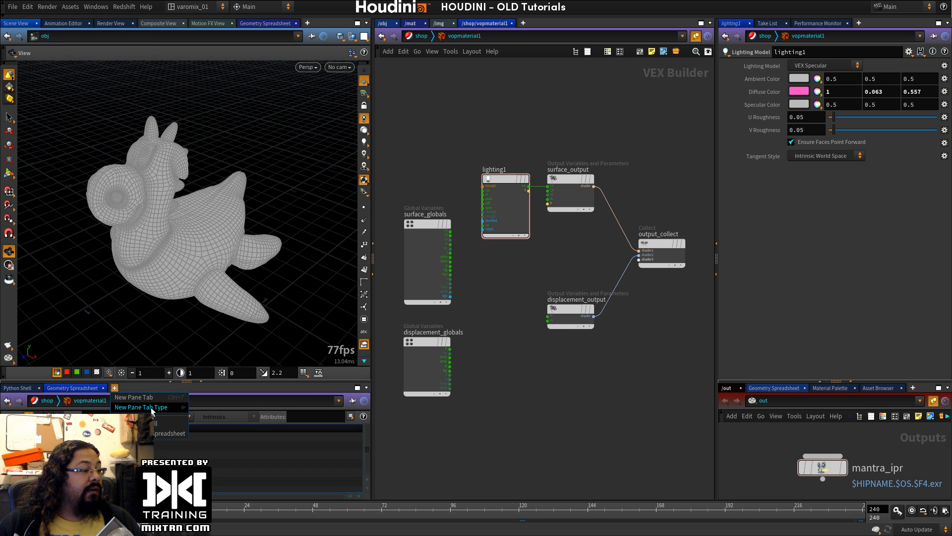
pyautogui.moveTo(144, 406)
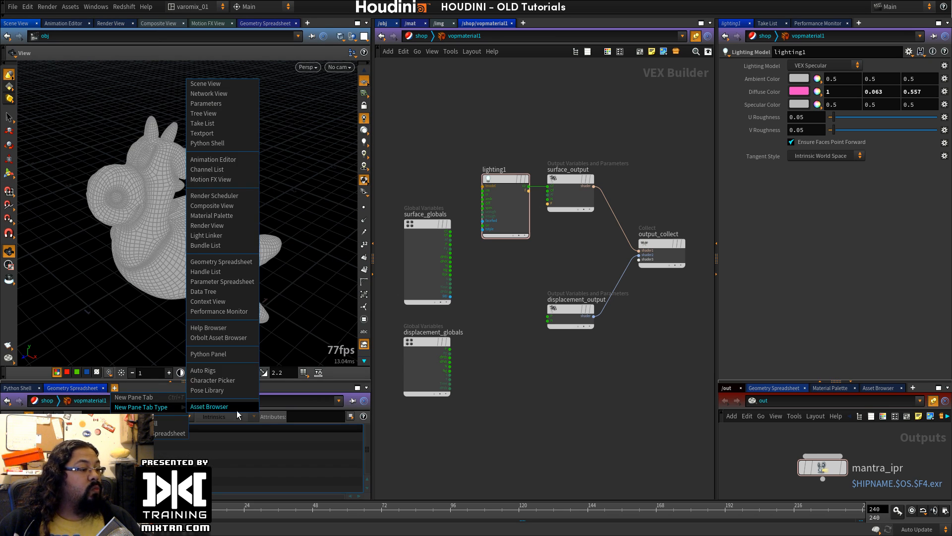
pyautogui.click(222, 130)
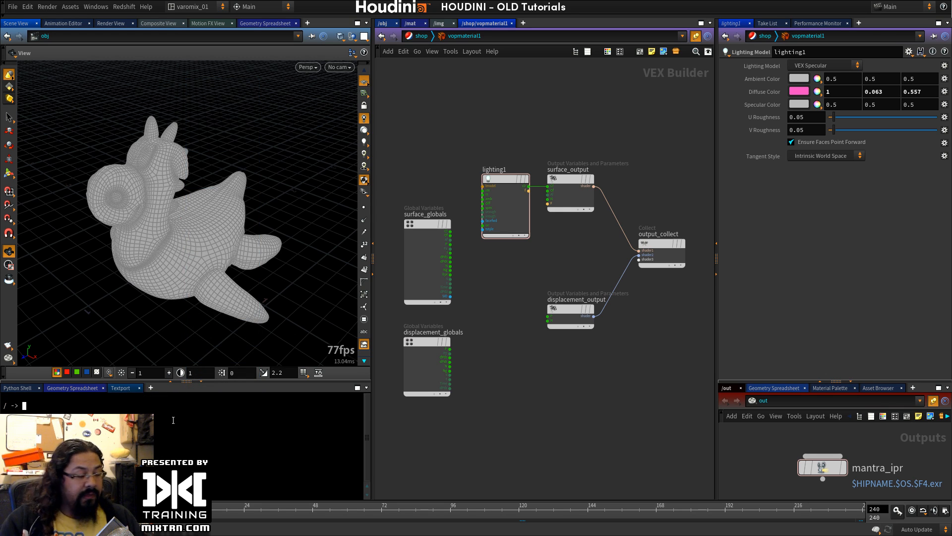
# Step: Begin entering a command starting with "ophi" at the Textport prompt
pyautogui.write('op')
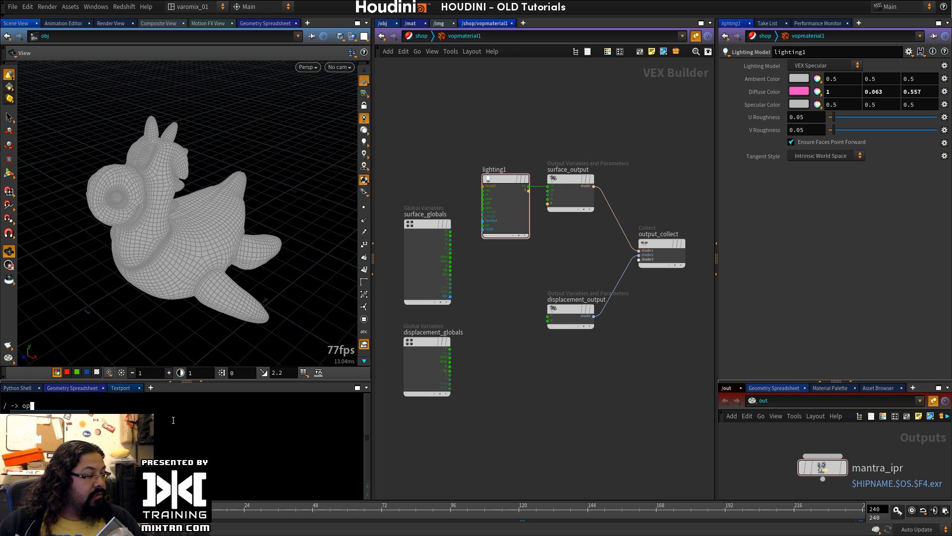
pyautogui.write('sh')
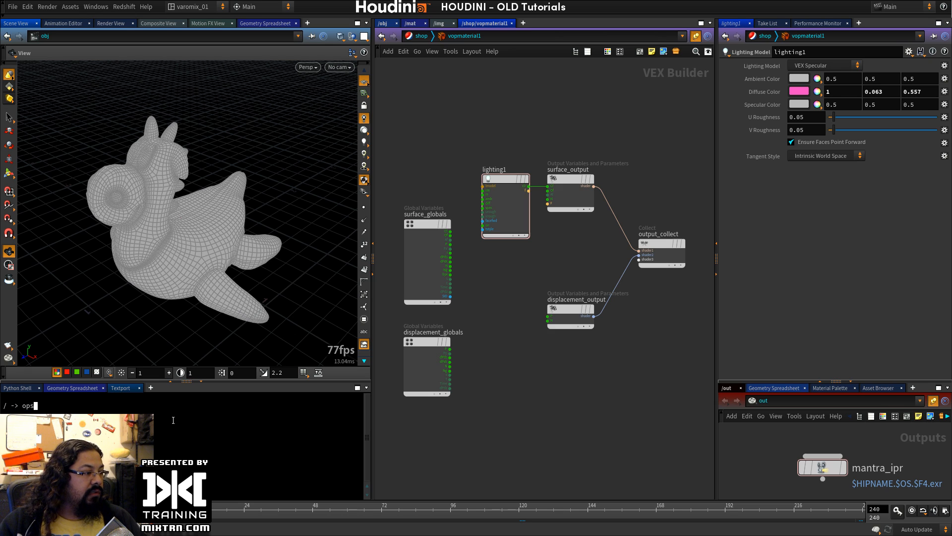
pyautogui.press('BackSpace')
pyautogui.write('hi')
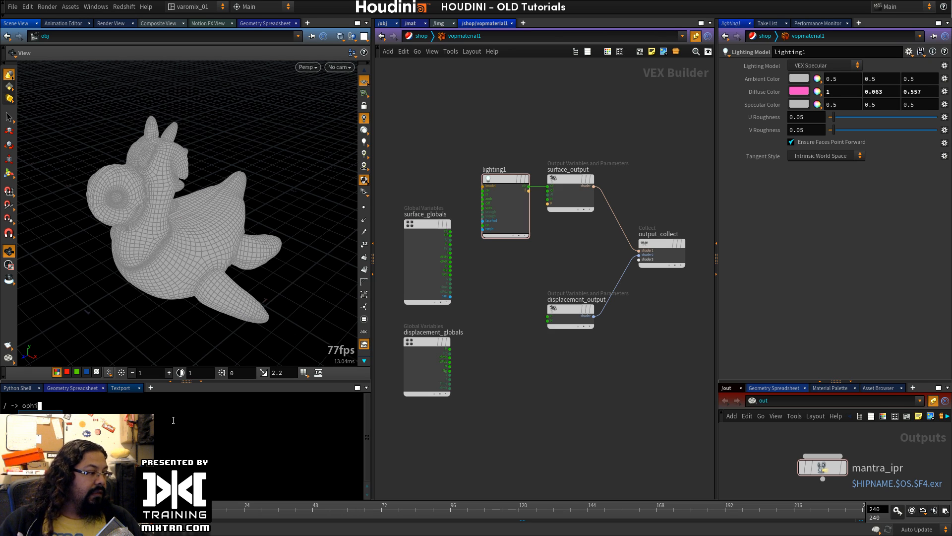
# Step: Bring up the usage help for the ophide command in the Textport and run it without arguments
pyautogui.write('de')
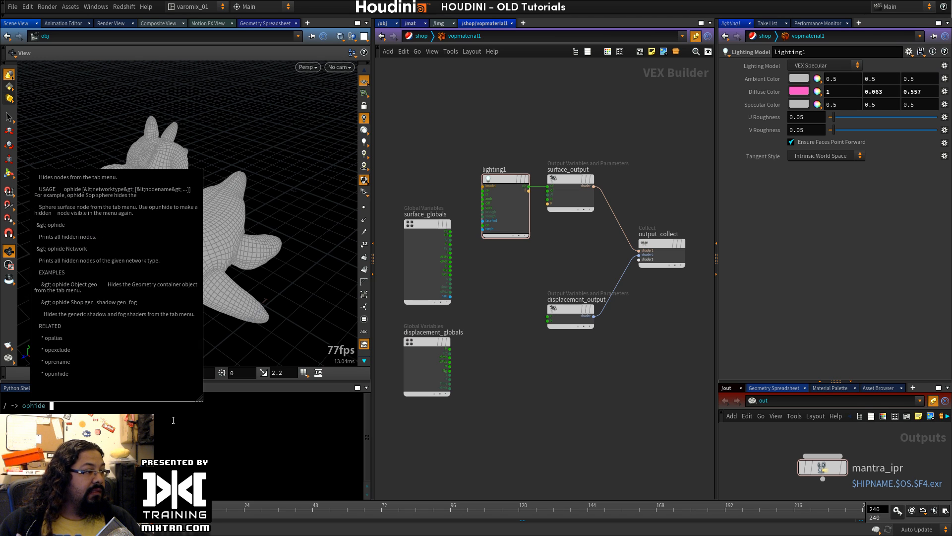
pyautogui.press('BackSpace')
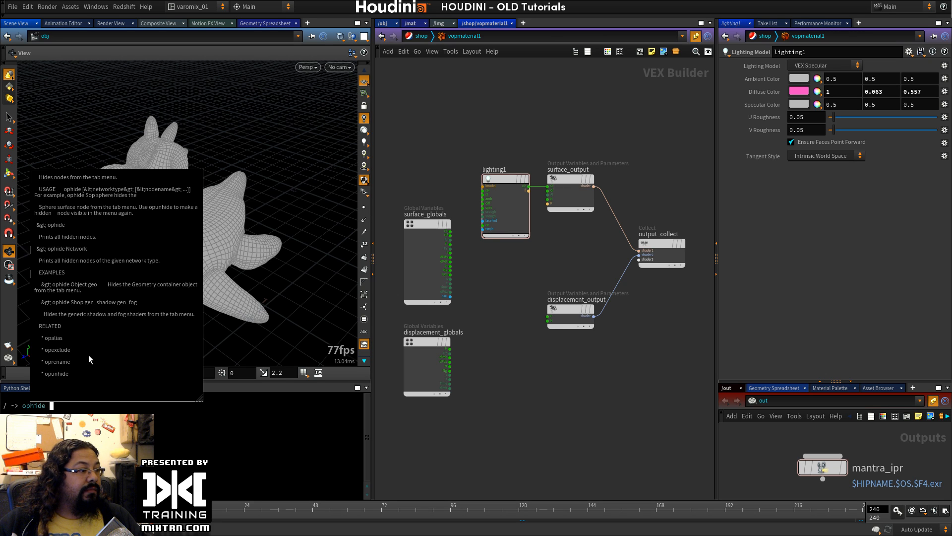
pyautogui.press('Return')
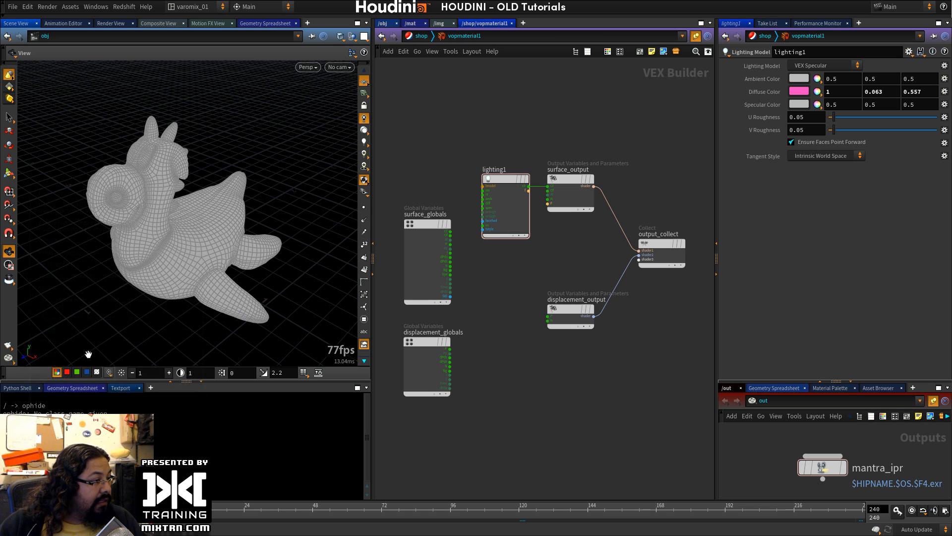
pyautogui.press('Up')
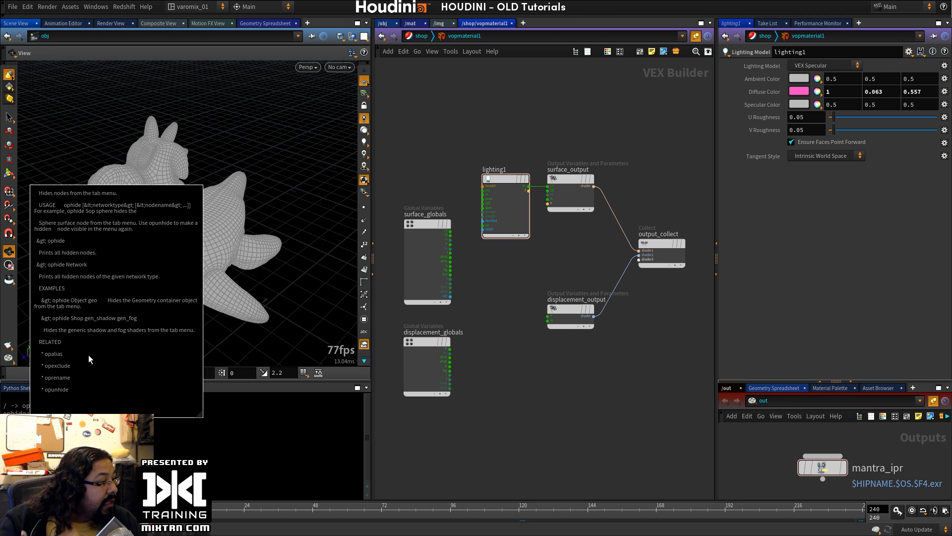
pyautogui.press('Escape')
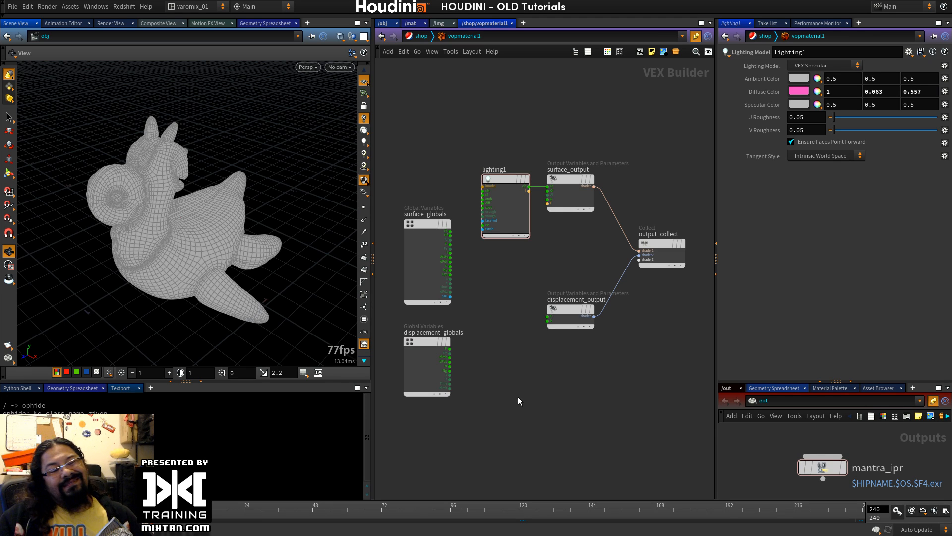
# Step: Go inside the rubber toy's geometry object and delete the Attribute Delete node
pyautogui.click(385, 23)
pyautogui.moveTo(426, 163); pyautogui.dragTo(579, 247)
pyautogui.doubleClick(475, 155)
pyautogui.click(509, 218)
pyautogui.moveTo(511, 219)
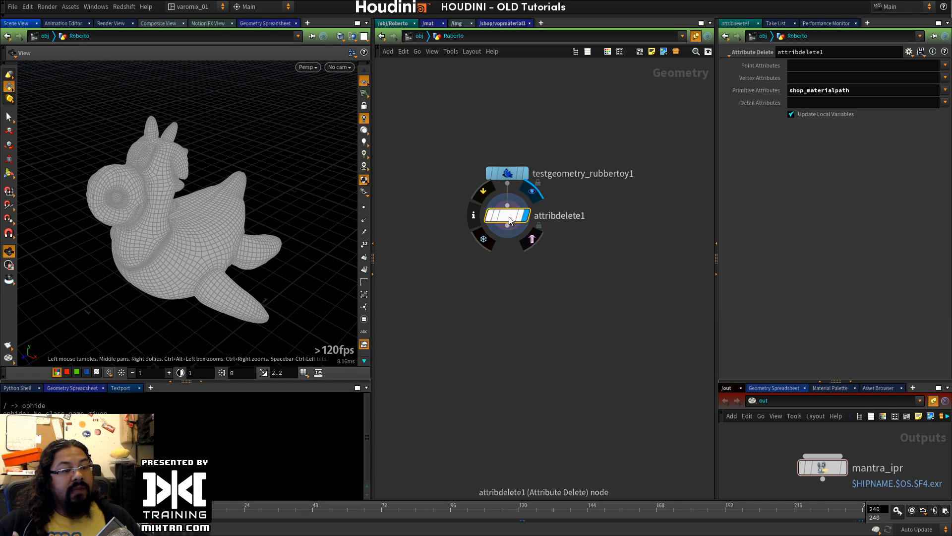
pyautogui.press('Delete')
pyautogui.click(145, 6)
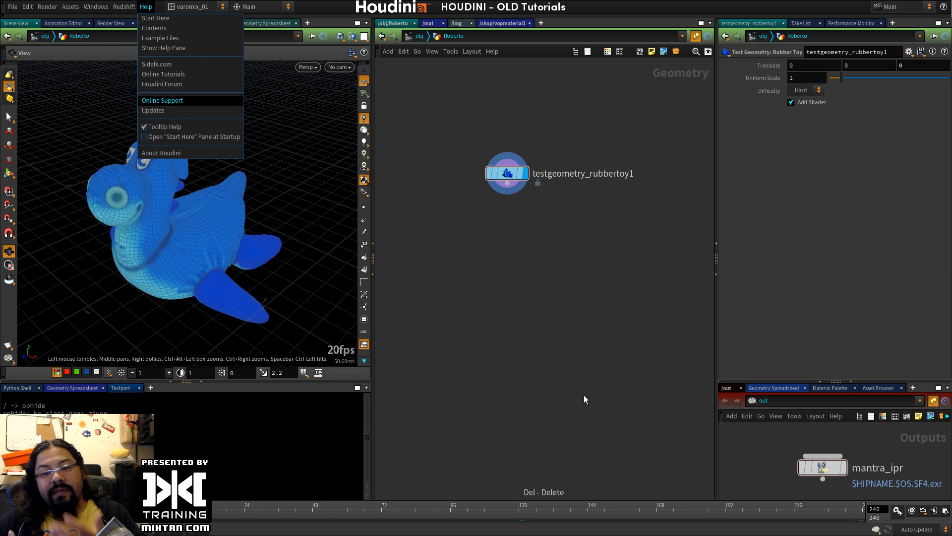
pyautogui.click(575, 383)
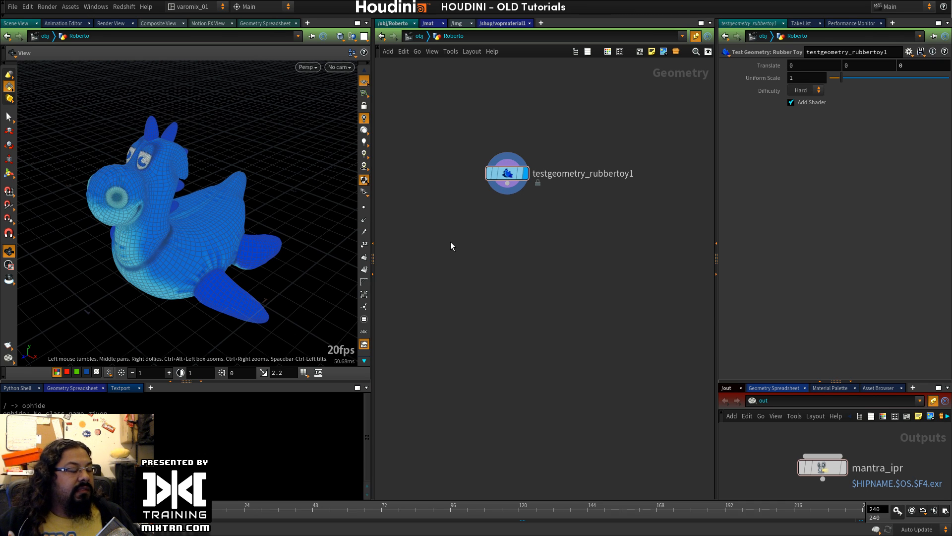
# Step: Add a Point node below the rubber toy node
pyautogui.click(507, 173)
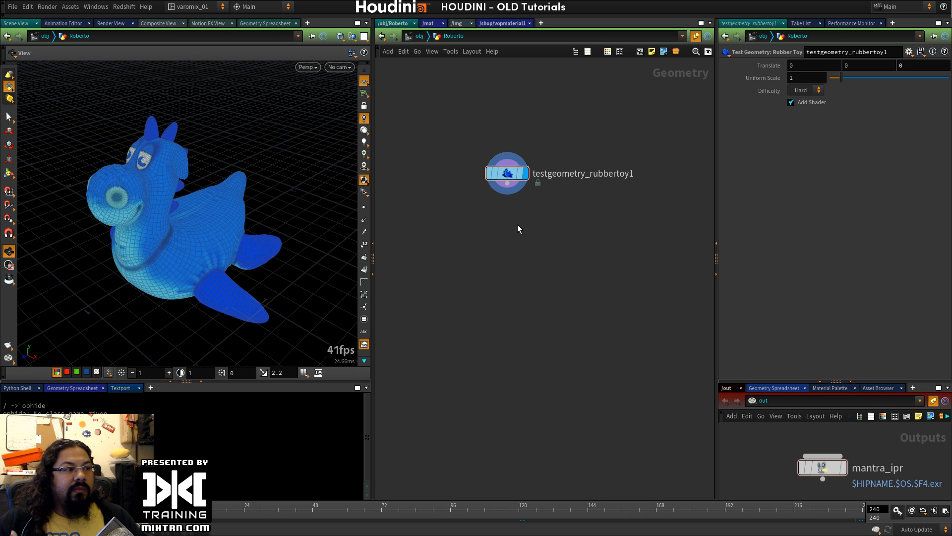
pyautogui.press('Tab')
pyautogui.write('point')
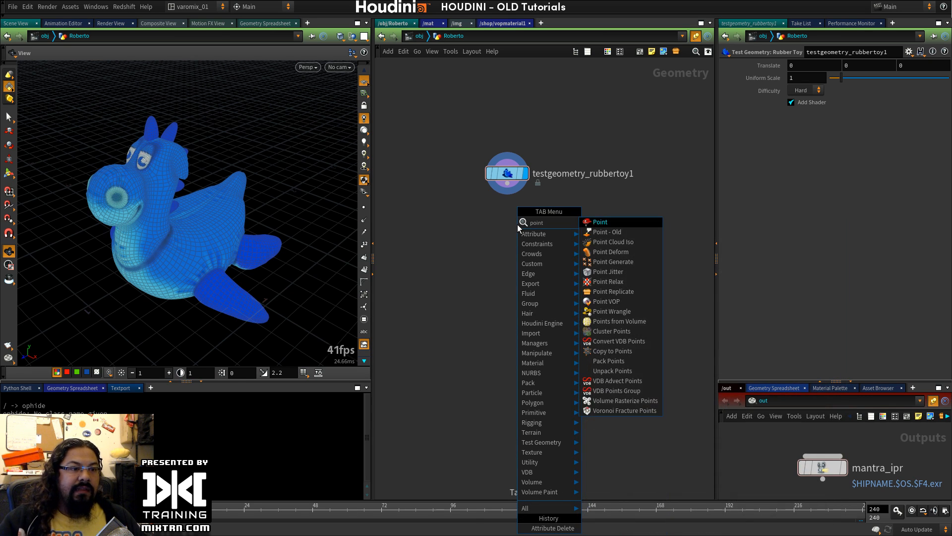
pyautogui.press('Return')
pyautogui.click(518, 227)
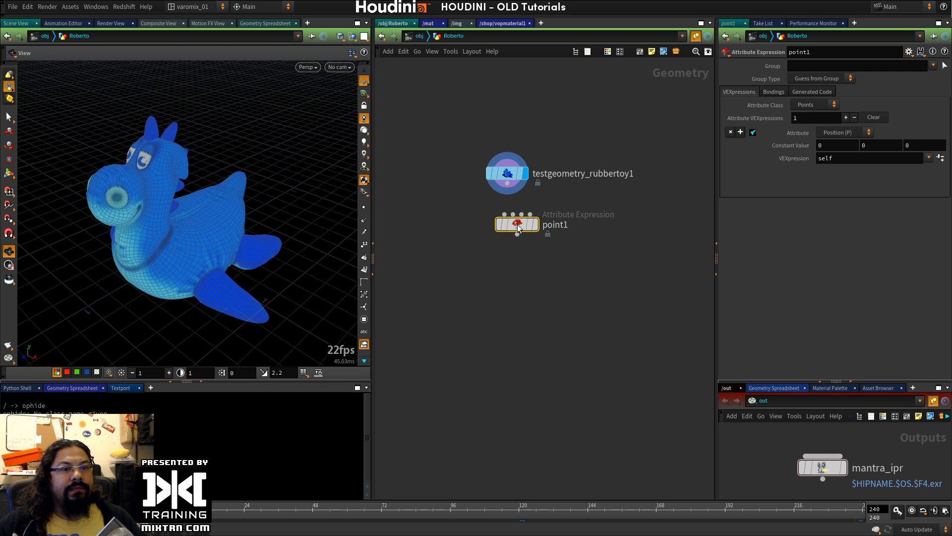
pyautogui.scroll(5, 511, 243)
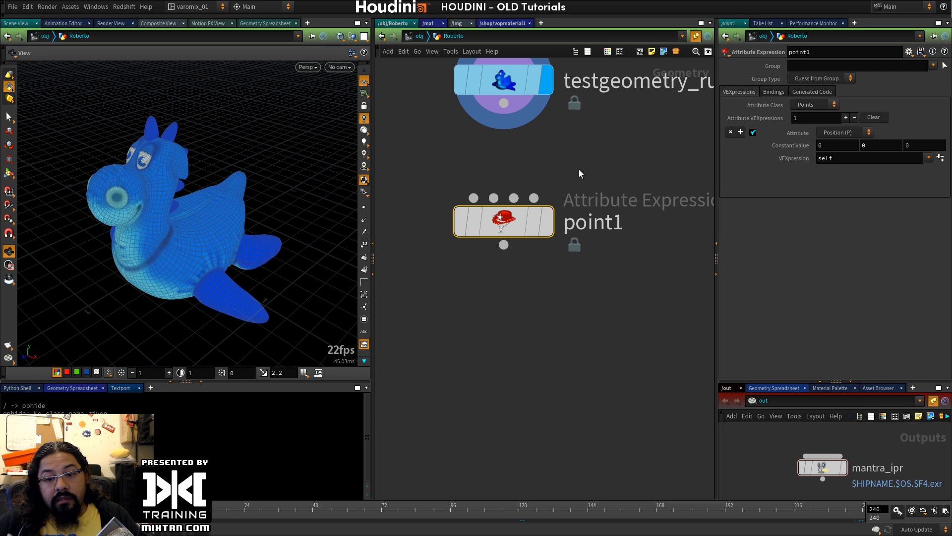
# Step: Add a Point - Old node below the Point node to compare their parameters
pyautogui.click(523, 282)
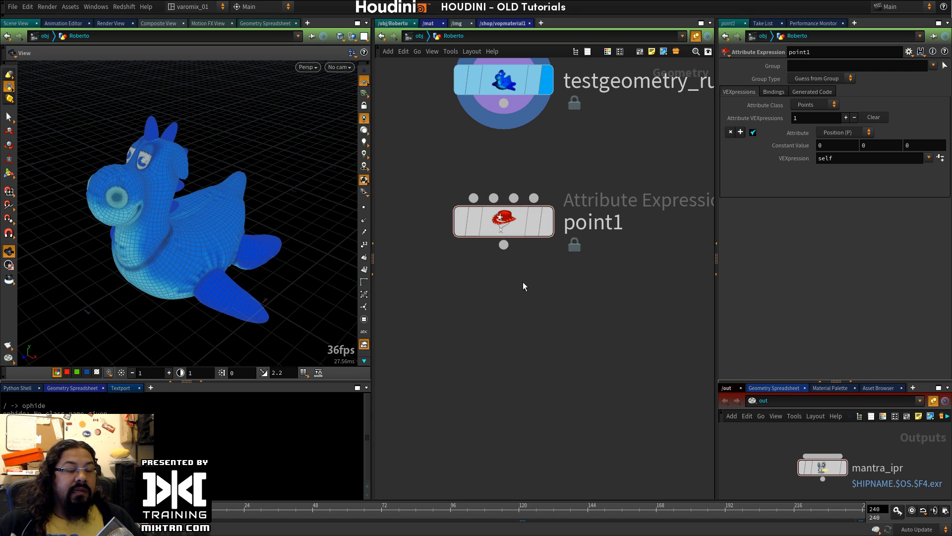
pyautogui.press('p')
pyautogui.press('i')
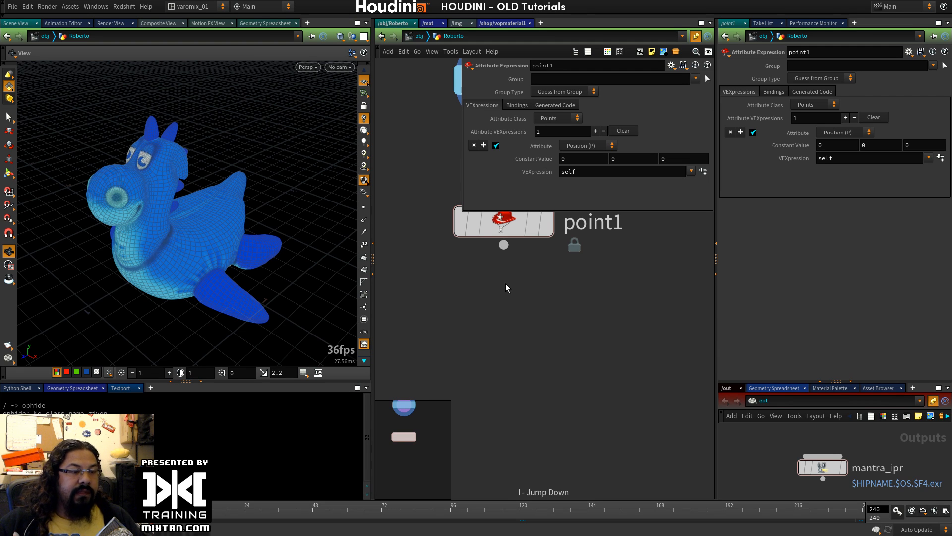
pyautogui.press('p')
pyautogui.press('Tab')
pyautogui.write('poiun')
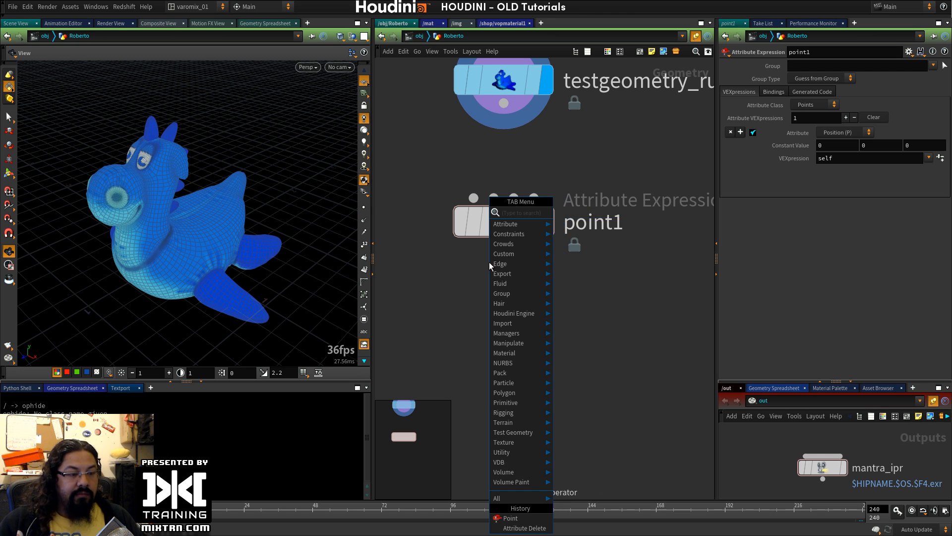
pyautogui.press('BackSpace')
pyautogui.write('nt')
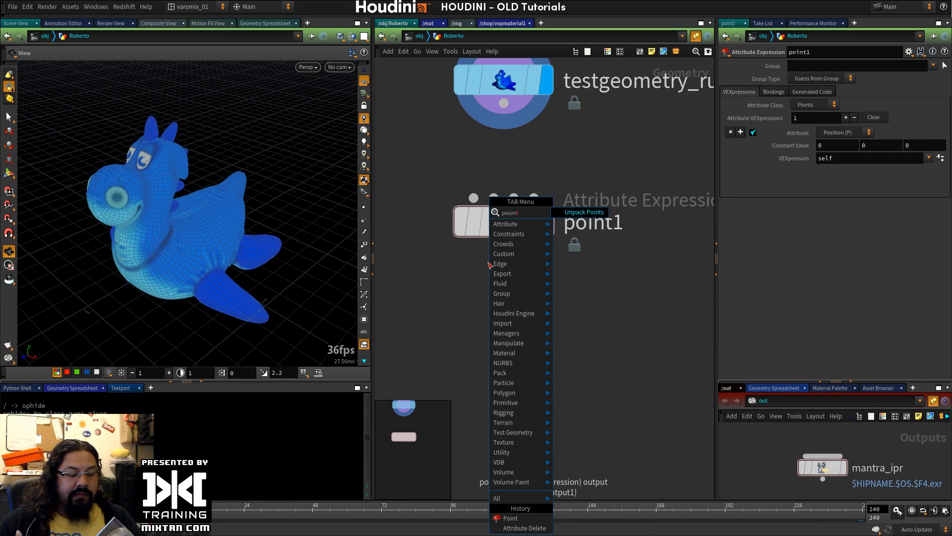
pyautogui.press('BackSpace')
pyautogui.press('BackSpace')
pyautogui.press('BackSpace')
pyautogui.write('n')
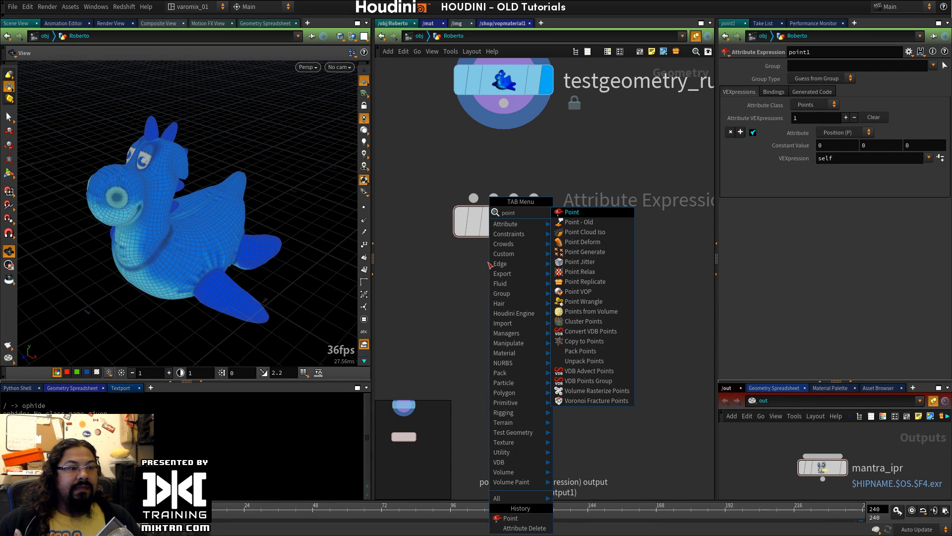
pyautogui.click(577, 213)
pyautogui.click(530, 294)
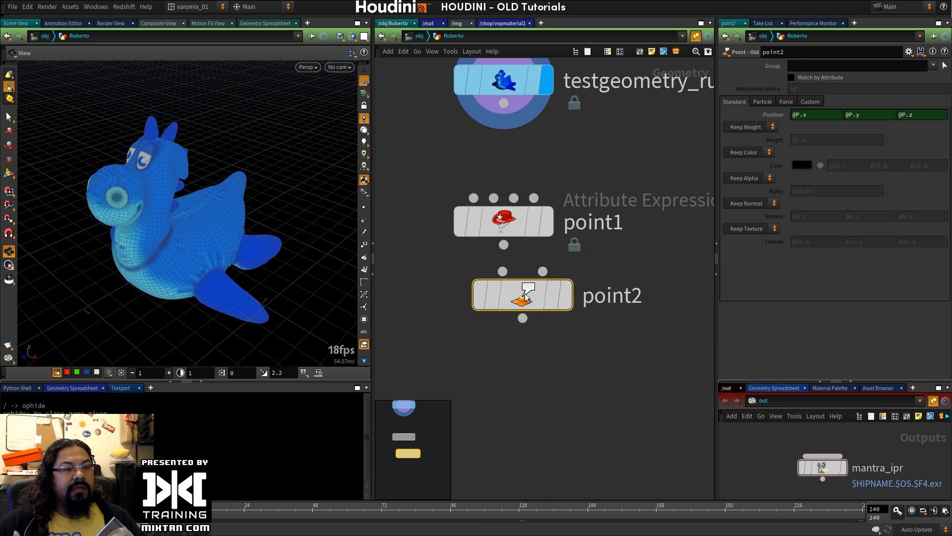
pyautogui.moveTo(514, 308)
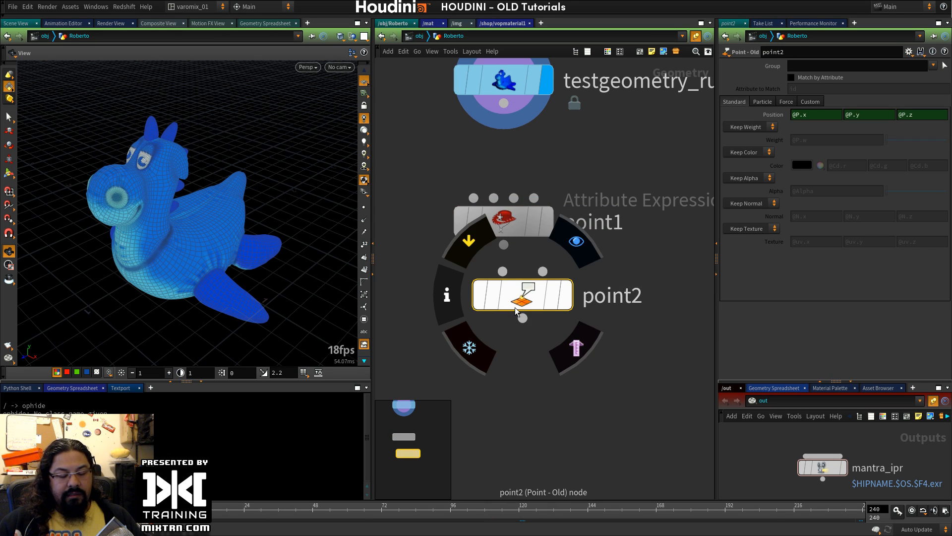
# Step: Delete the Point - Old node and the Point node from the network
pyautogui.press('Delete')
pyautogui.click(504, 244)
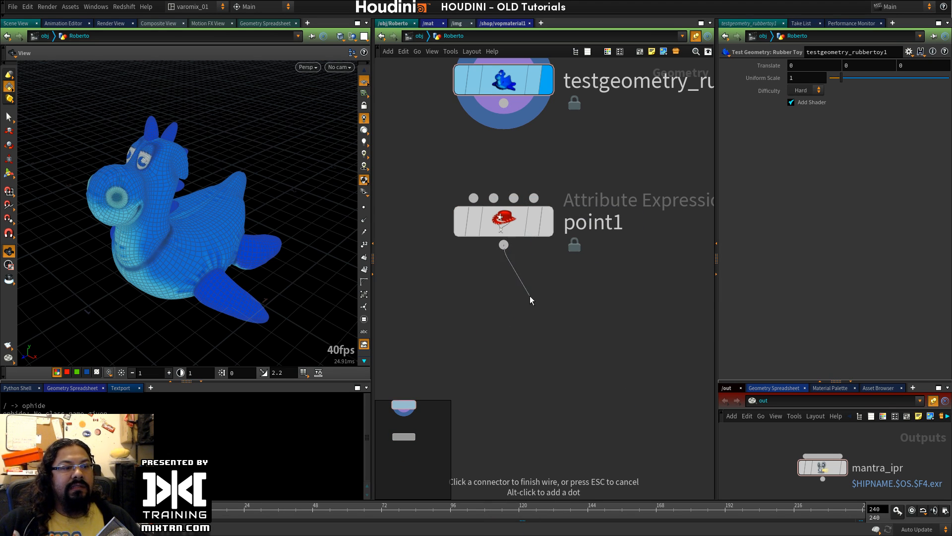
pyautogui.click(528, 221)
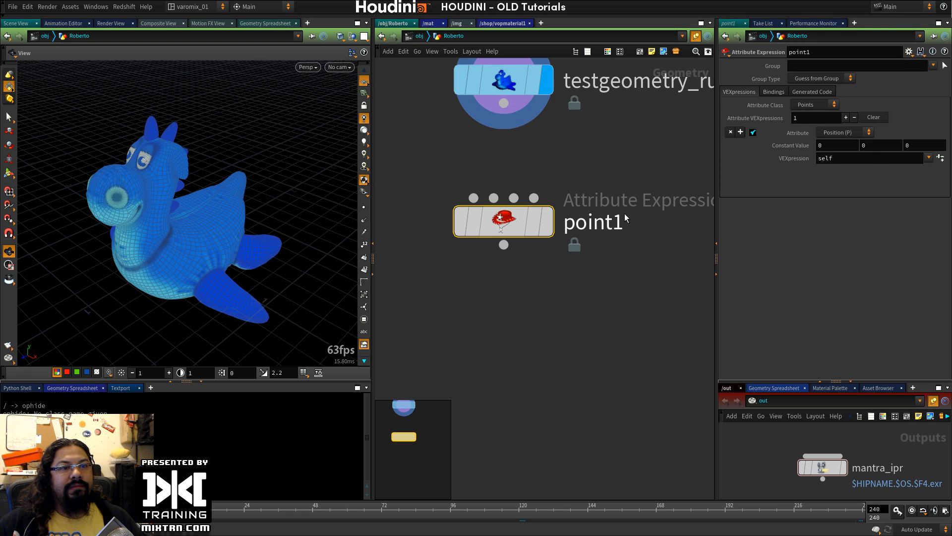
pyautogui.moveTo(505, 222)
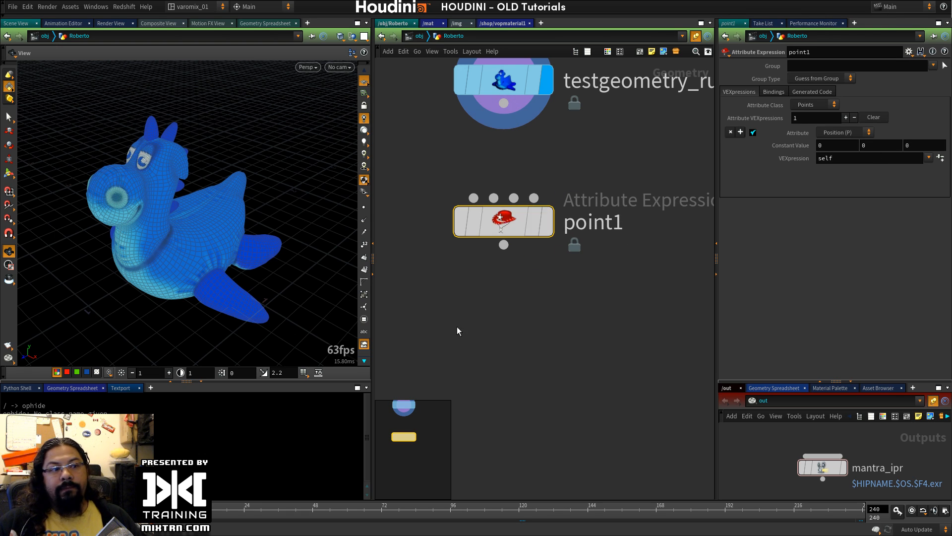
pyautogui.press('Delete')
# Step: Reposition the rubber toy node higher in the network, leaving room below it
pyautogui.moveTo(504, 205); pyautogui.dragTo(520, 302, button='middle')
pyautogui.click(516, 174)
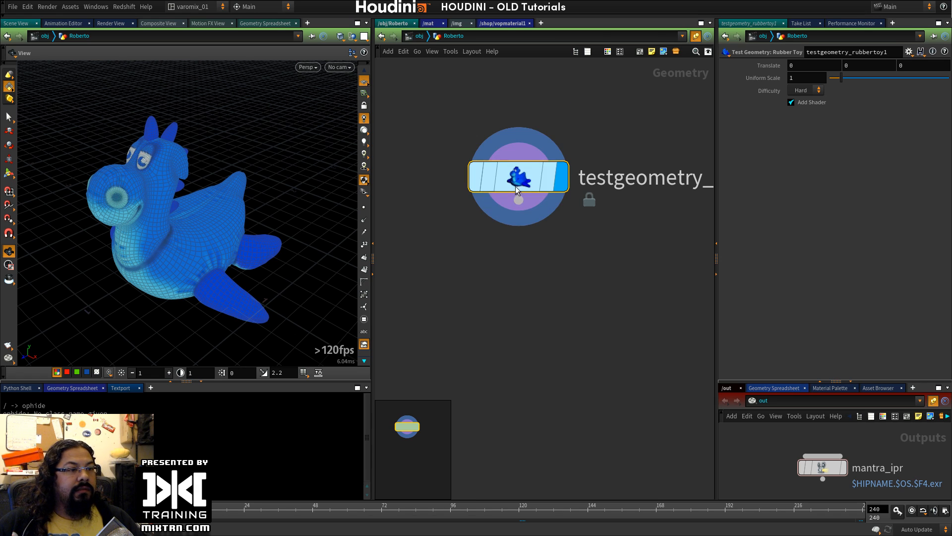
pyautogui.moveTo(517, 176); pyautogui.dragTo(535, 154)
pyautogui.scroll(-5, 533, 274)
pyautogui.scroll(4, 533, 273)
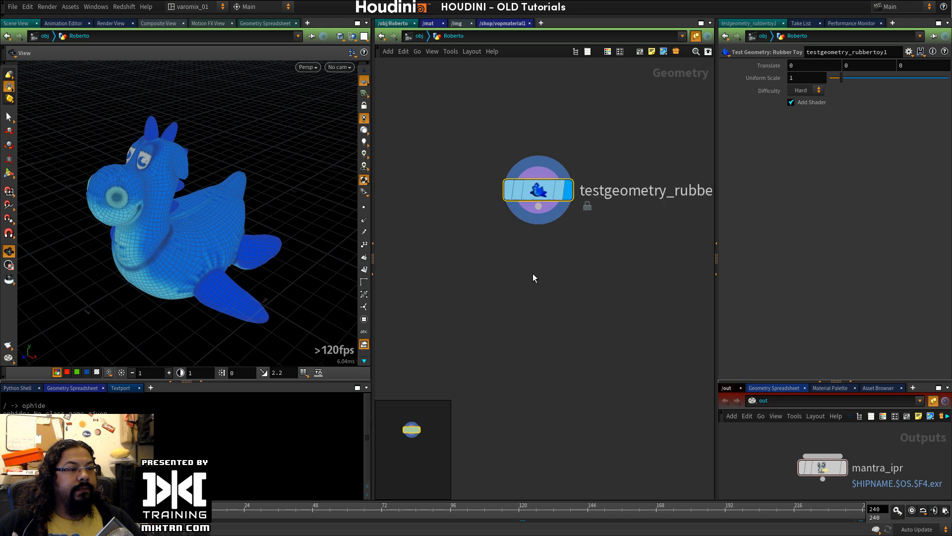
pyautogui.moveTo(552, 235); pyautogui.dragTo(544, 262, button='middle')
pyautogui.click(544, 313)
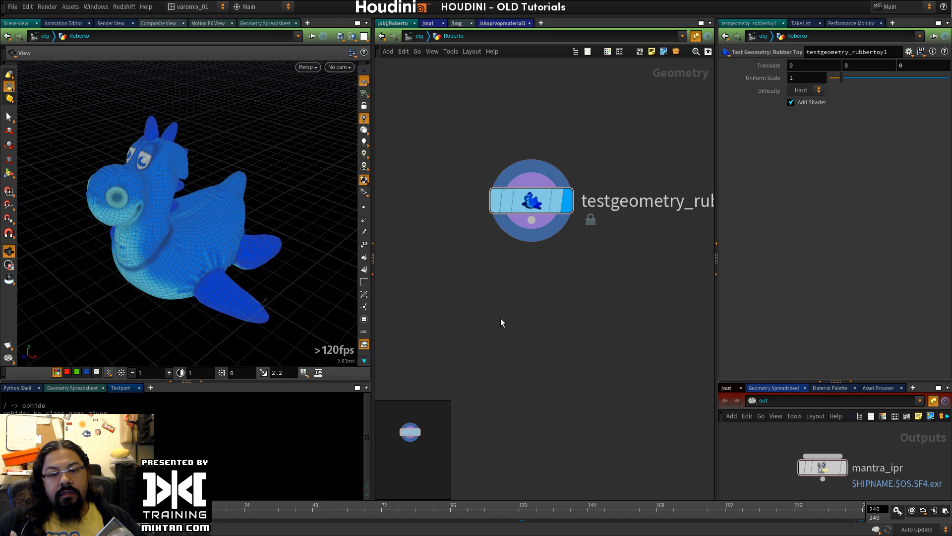
pyautogui.moveTo(530, 202); pyautogui.dragTo(516, 162)
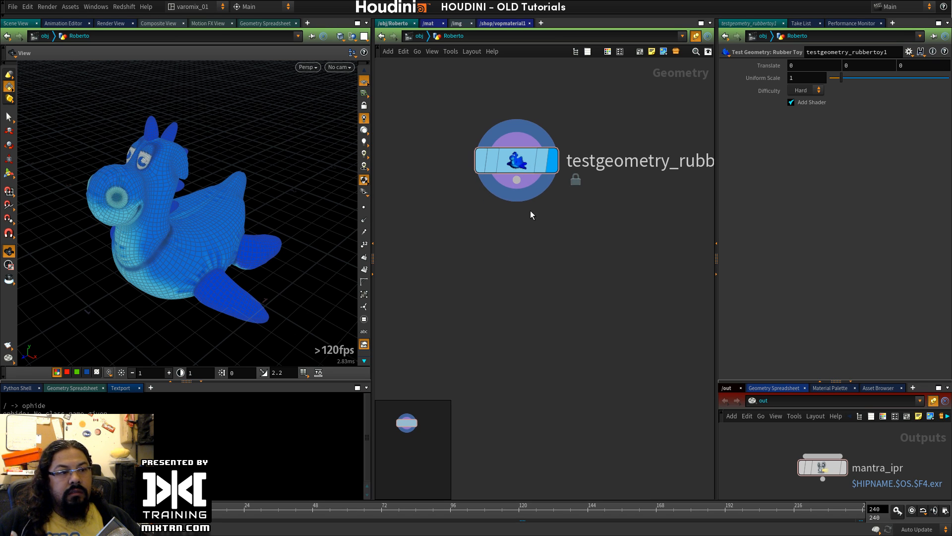
# Step: Add a Point node wired to the rubber toy node's output and make it the displayed node
pyautogui.press('Tab')
pyautogui.write('point')
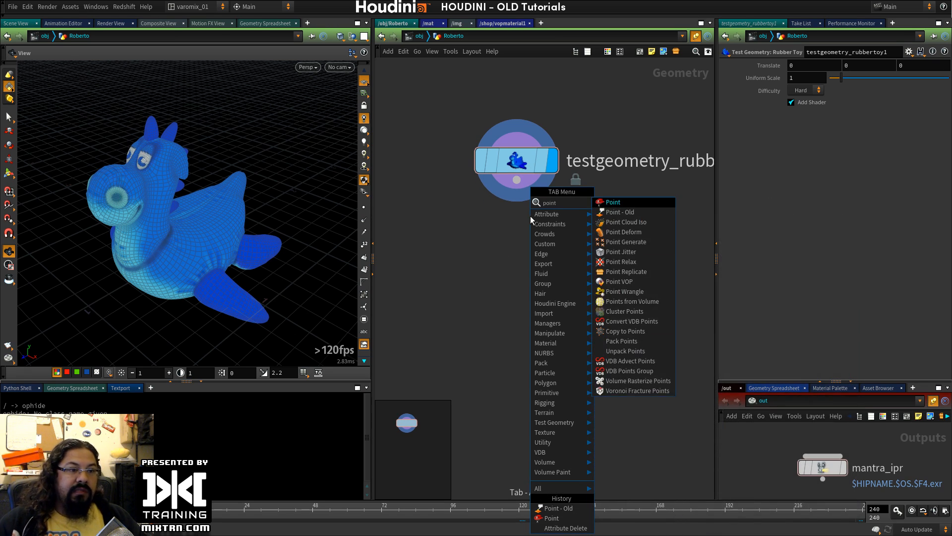
pyautogui.press('Return')
pyautogui.click(507, 252)
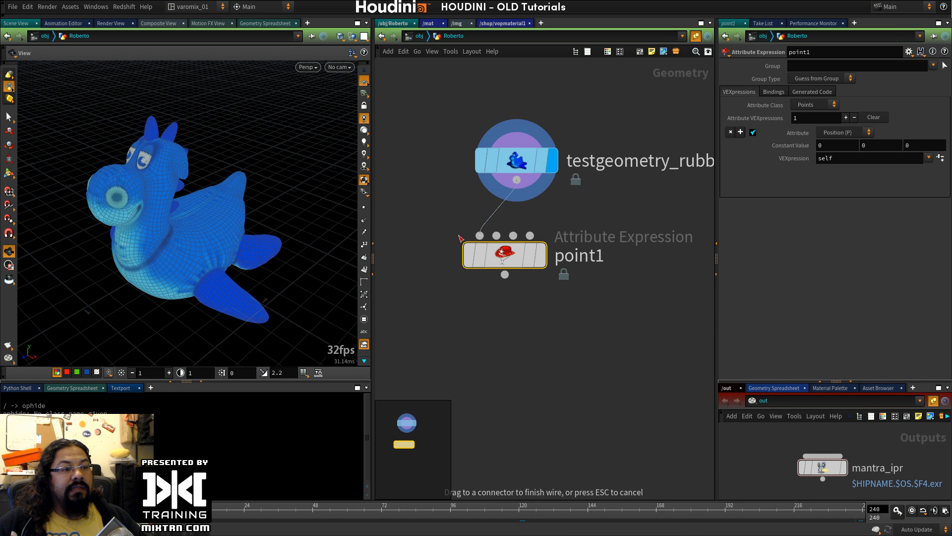
pyautogui.moveTo(507, 264); pyautogui.dragTo(526, 267)
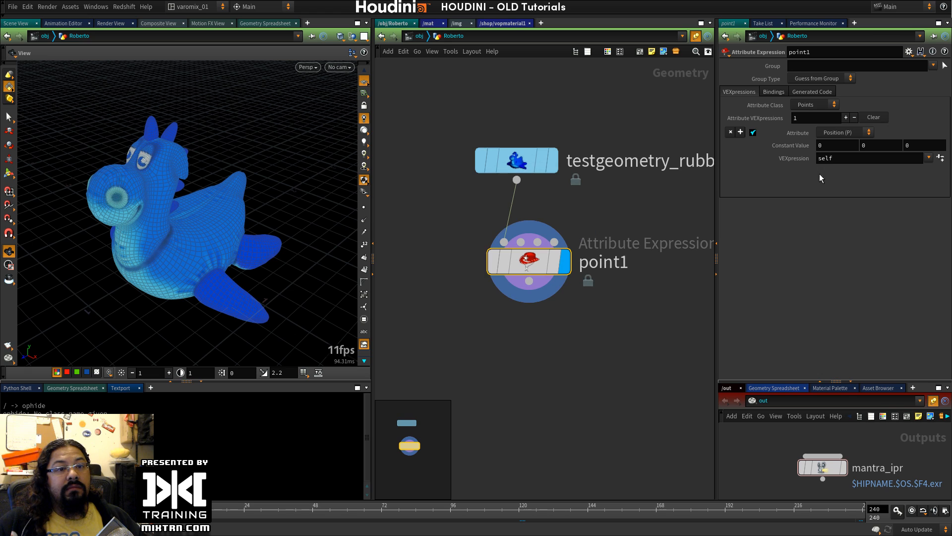
# Step: Apply the Constant Value preset to the Point node's Position (P) VEXpression
pyautogui.click(927, 158)
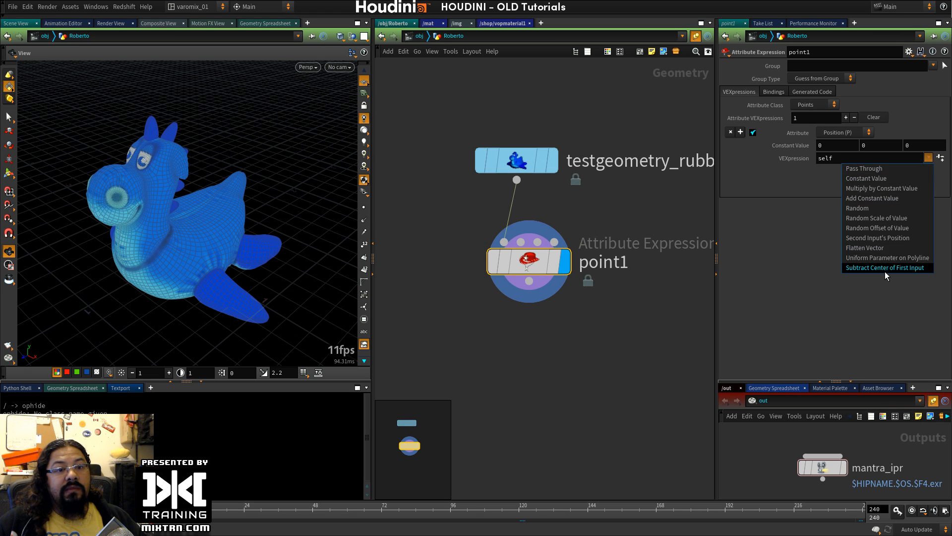
pyautogui.click(889, 178)
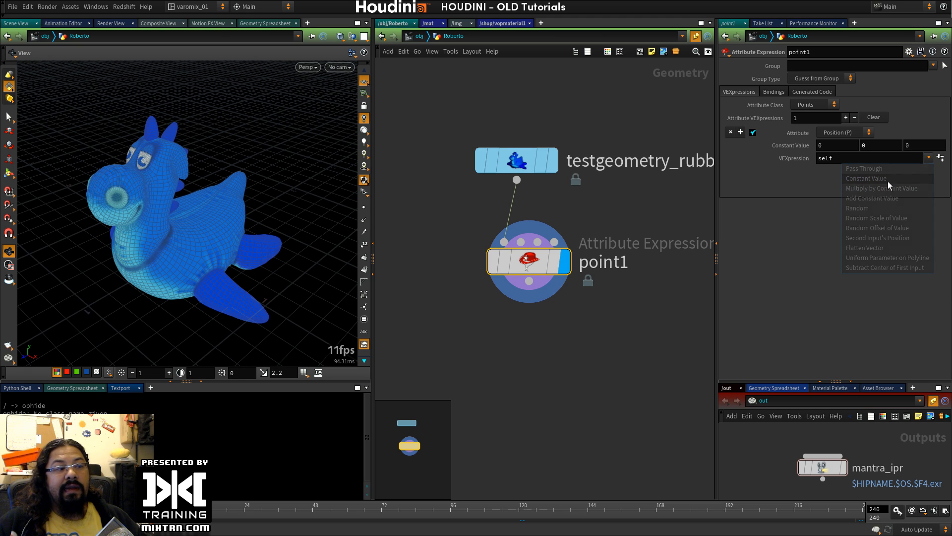
pyautogui.click(928, 158)
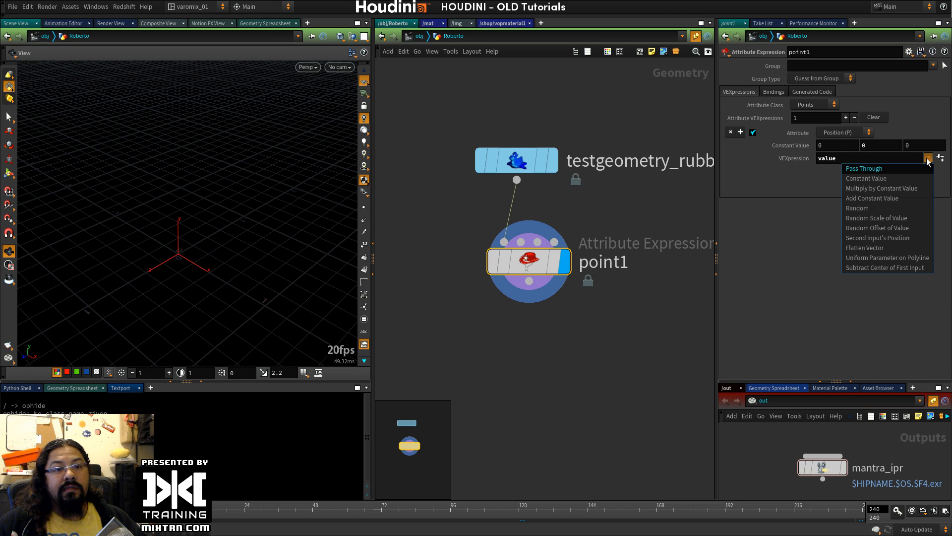
pyautogui.click(940, 156)
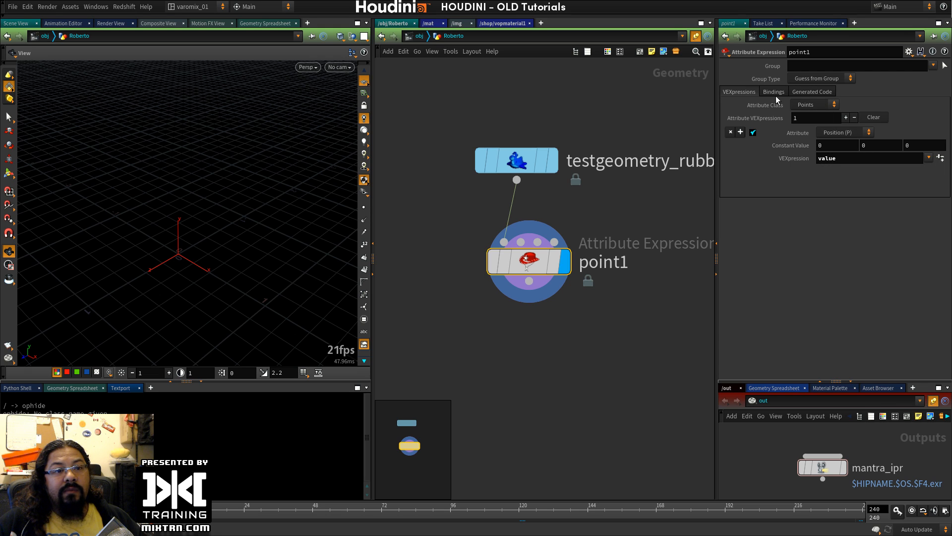
pyautogui.click(929, 158)
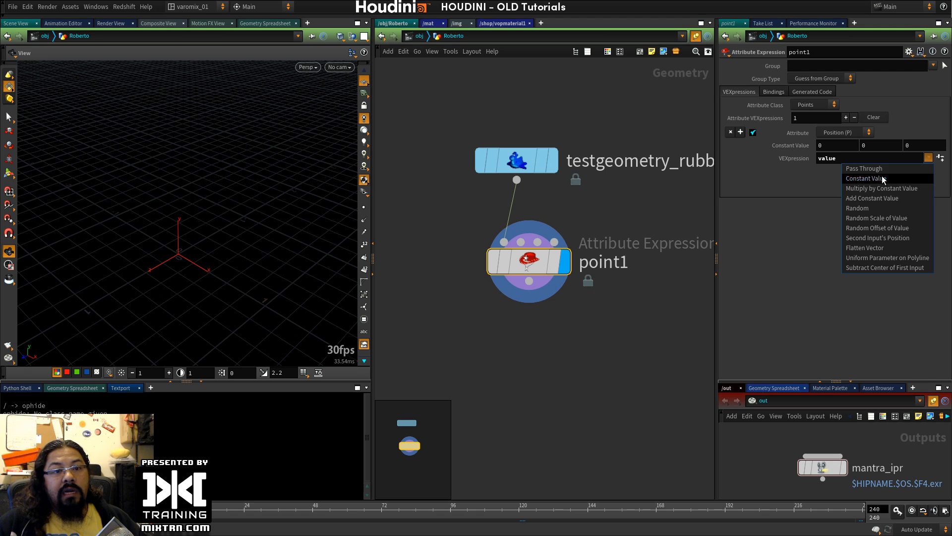
pyautogui.click(883, 179)
# Step: Apply the Multiply by Constant Value preset to the Point node's VEXpression and switch its attribute to Color (Cd)
pyautogui.click(926, 158)
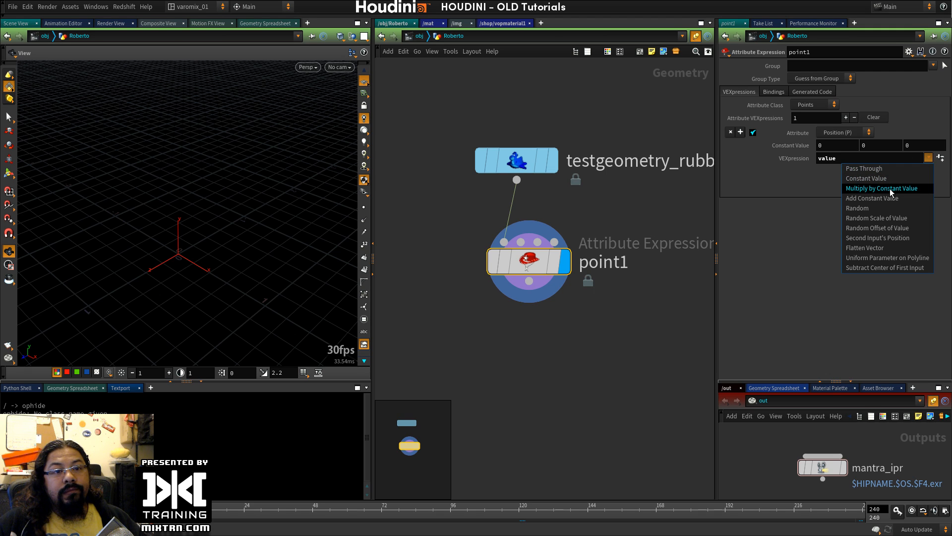
pyautogui.click(889, 188)
pyautogui.click(868, 133)
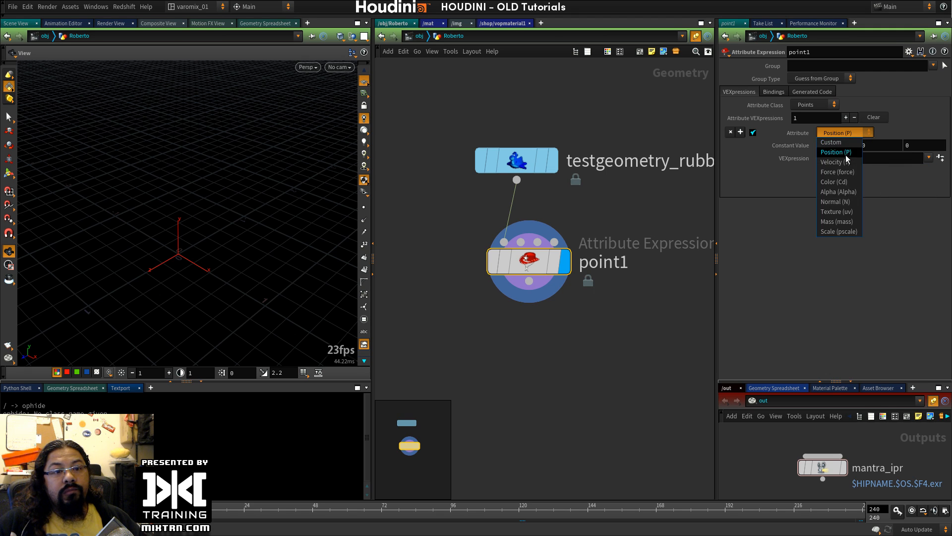
pyautogui.click(835, 192)
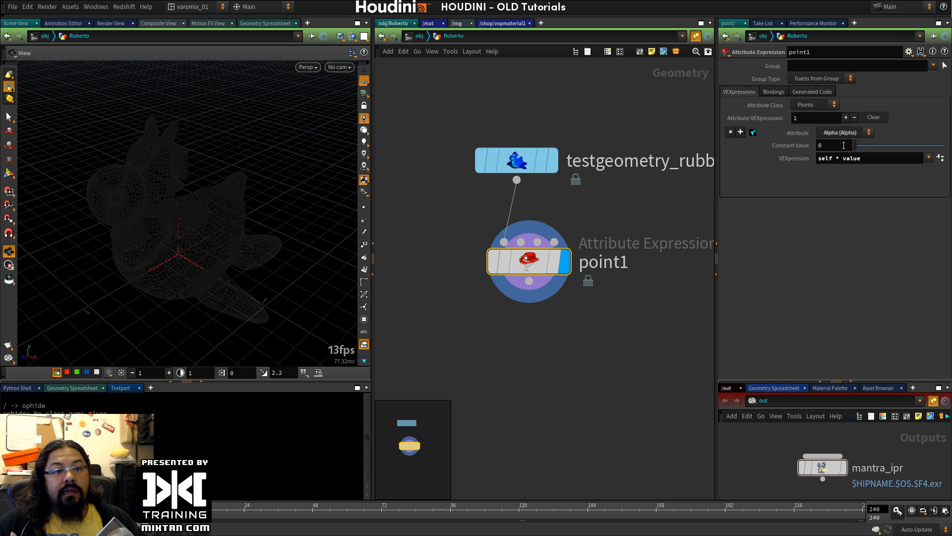
pyautogui.click(849, 133)
pyautogui.click(834, 182)
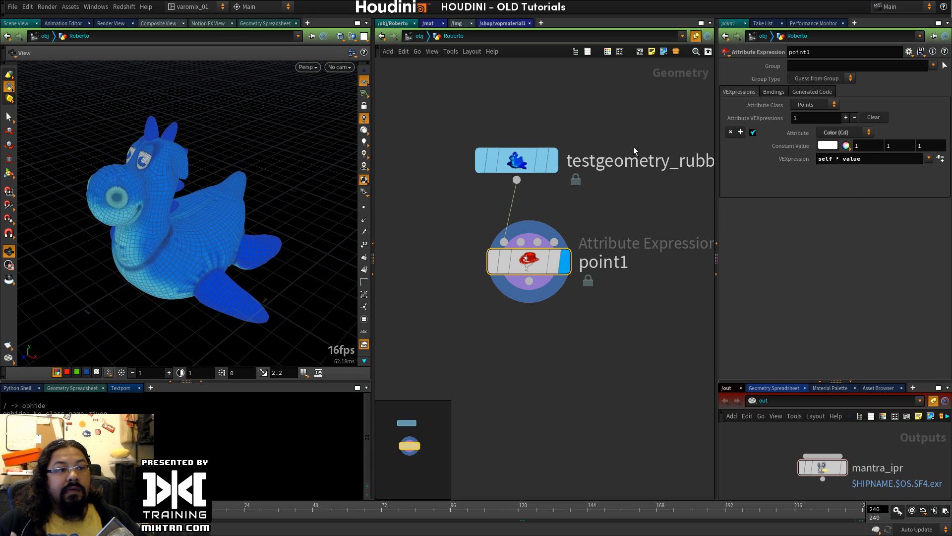
# Step: Insert an Attribute Delete node between the rubber toy and the Point node, removing the shop_materialpath primitive attribute
pyautogui.click(517, 179)
pyautogui.write('dele')
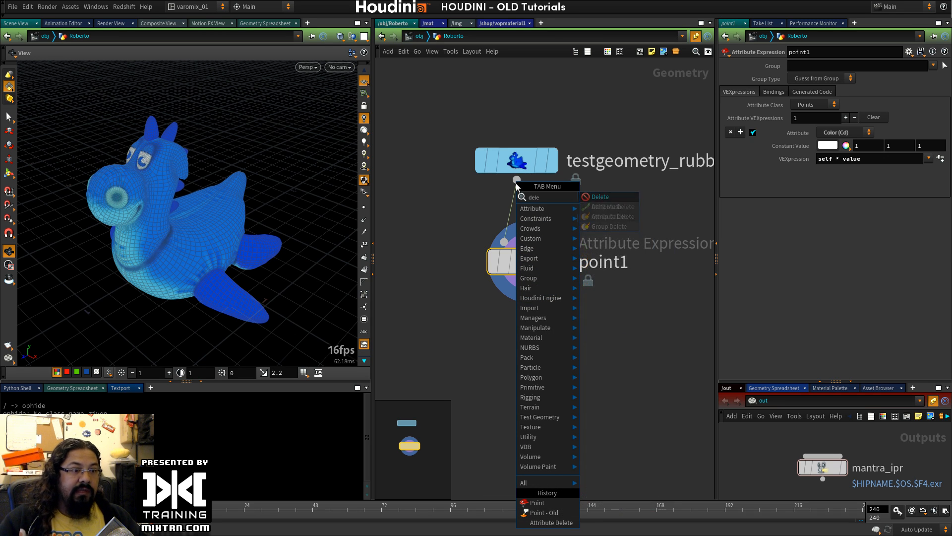
pyautogui.click(595, 206)
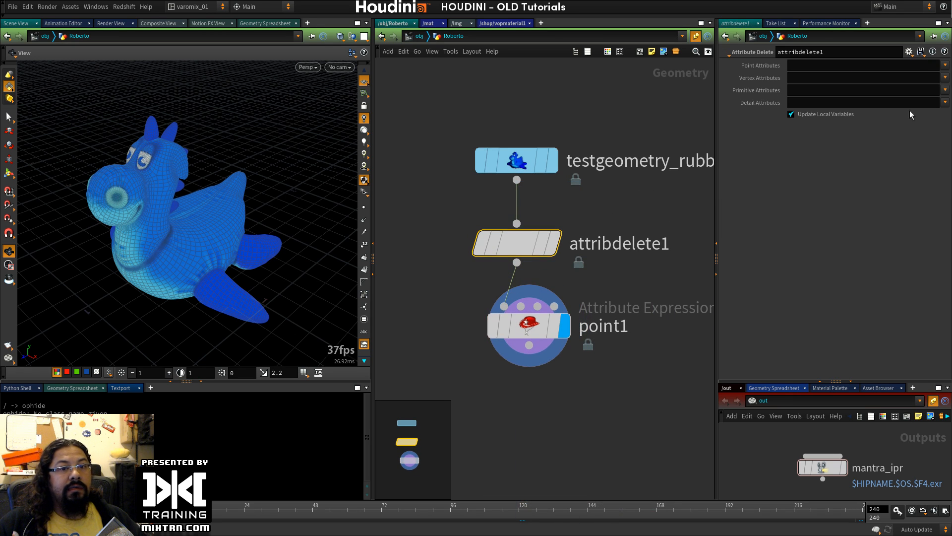
pyautogui.click(945, 90)
pyautogui.click(902, 101)
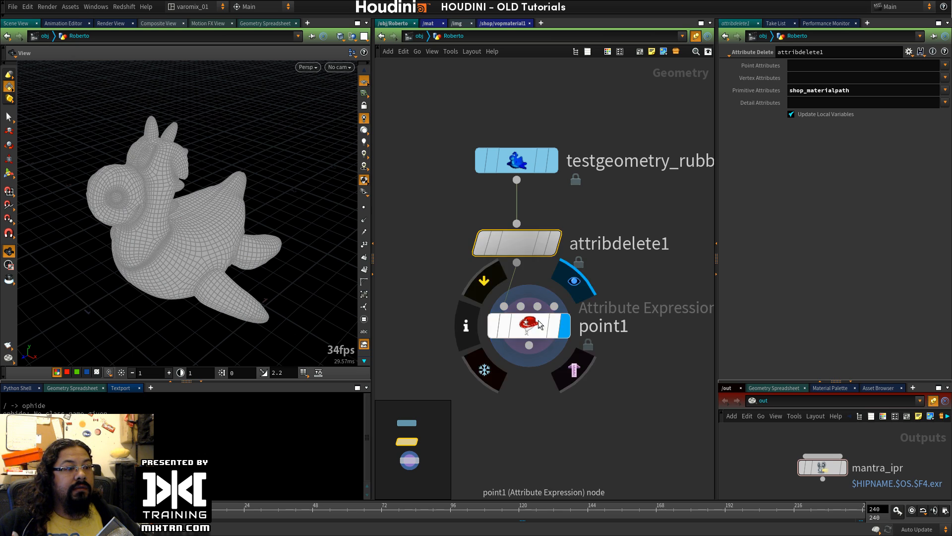
# Step: Set the Point node's constant color to magenta by lowering green to 0
pyautogui.click(511, 326)
pyautogui.click(846, 145)
pyautogui.moveTo(895, 155); pyautogui.dragTo(875, 158)
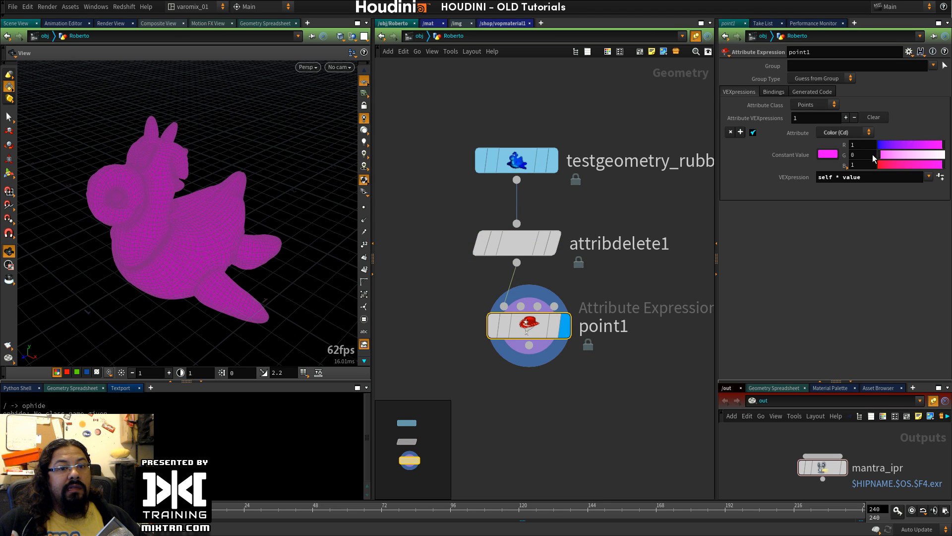
# Step: Switch the Point node's attribute to Velocity (v) and set the Y constant value to 10
pyautogui.click(853, 133)
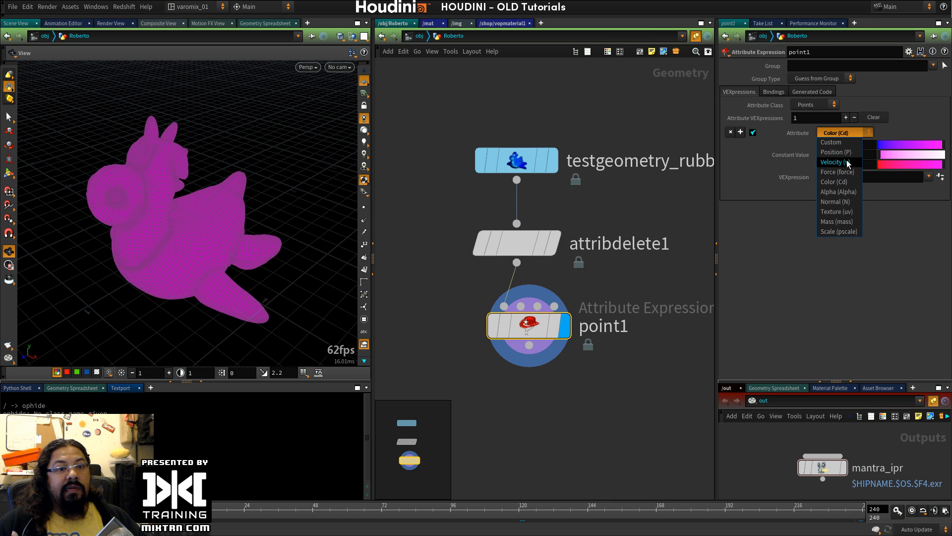
pyautogui.click(848, 163)
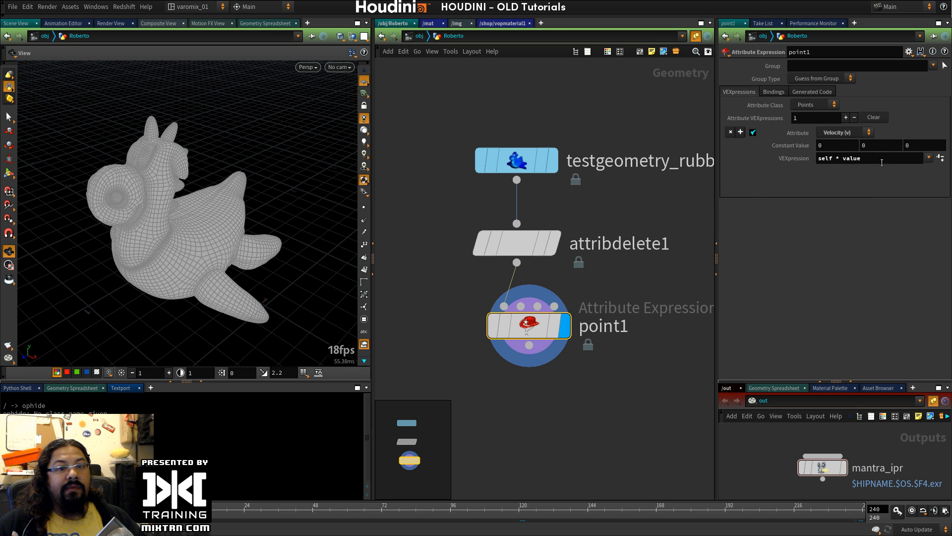
pyautogui.click(866, 146)
pyautogui.write('10')
pyautogui.press('Return')
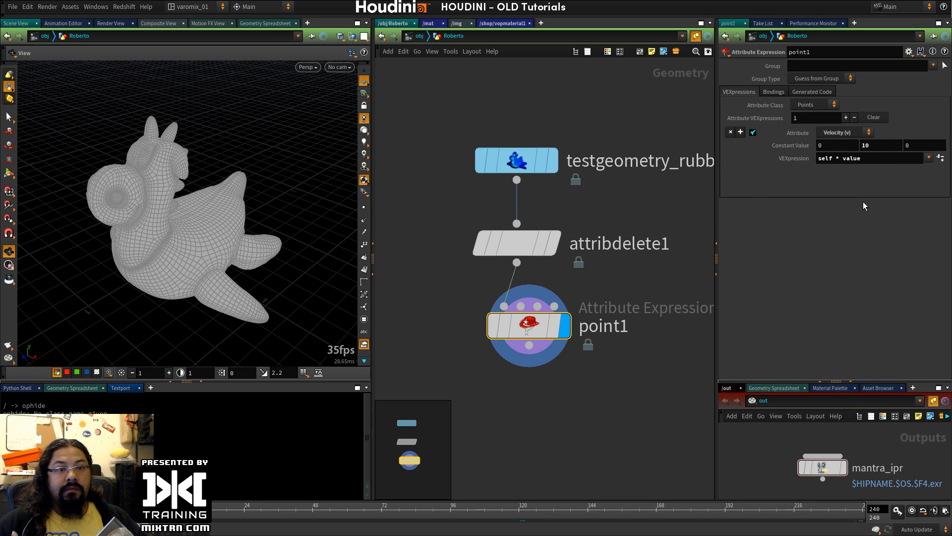
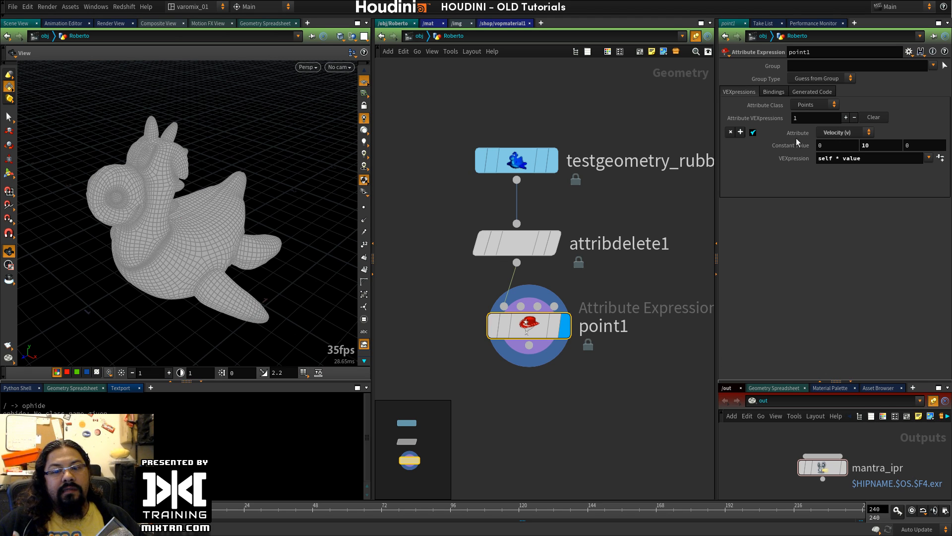
# Step: Switch the Point node's attribute to Normal (N) and set the Y constant value to 1
pyautogui.click(863, 134)
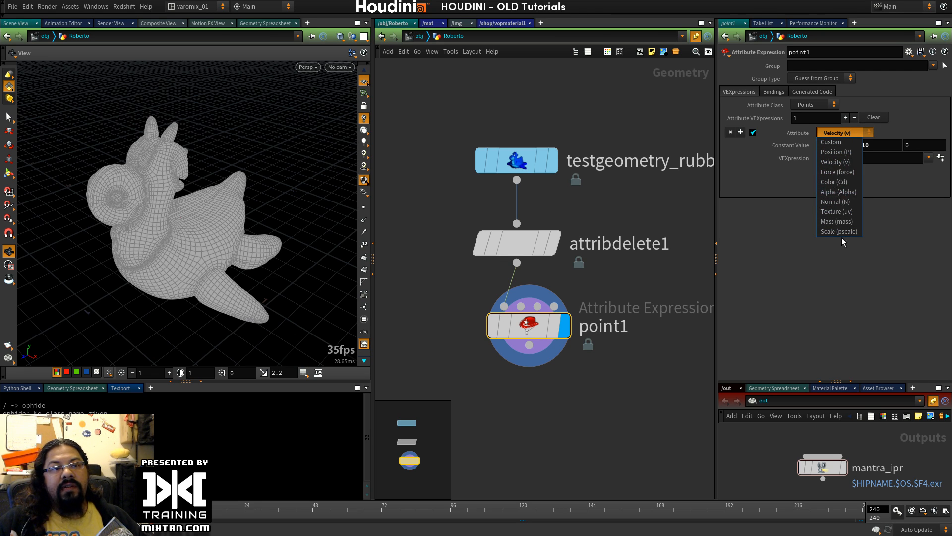
pyautogui.click(836, 203)
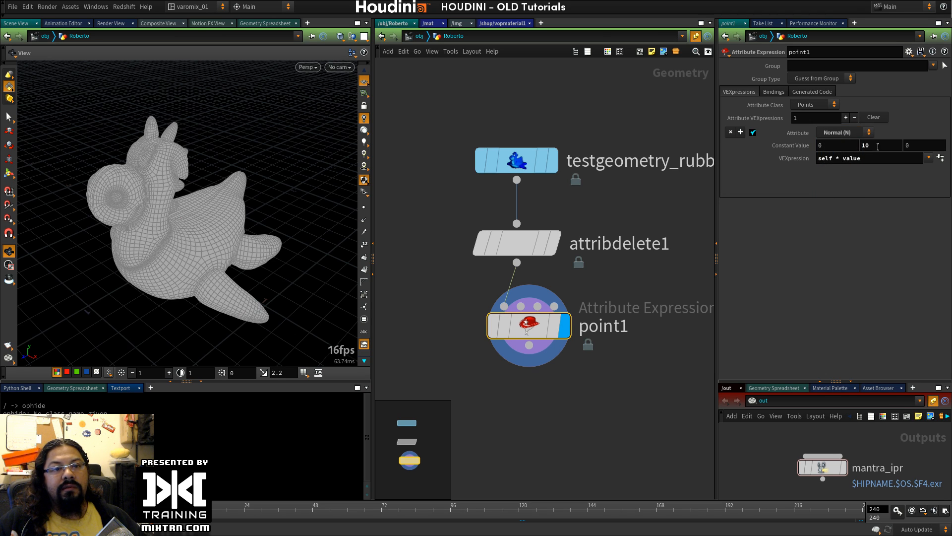
pyautogui.press('Return')
pyautogui.write('1')
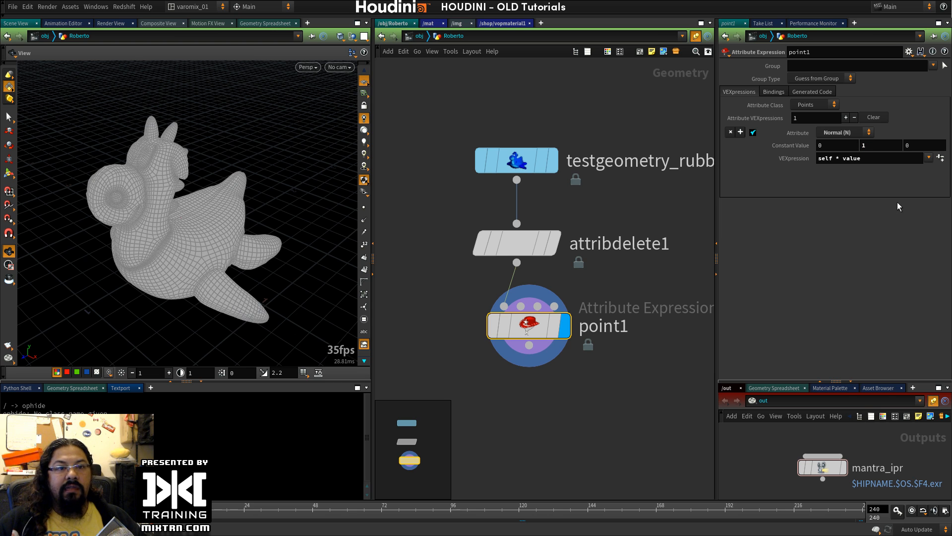
# Step: Display the point normals in the viewport and set the Normal's constant value to 1, 0, 0
pyautogui.click(364, 219)
pyautogui.moveTo(179, 337); pyautogui.dragTo(213, 327)
pyautogui.write('1')
pyautogui.press('Return')
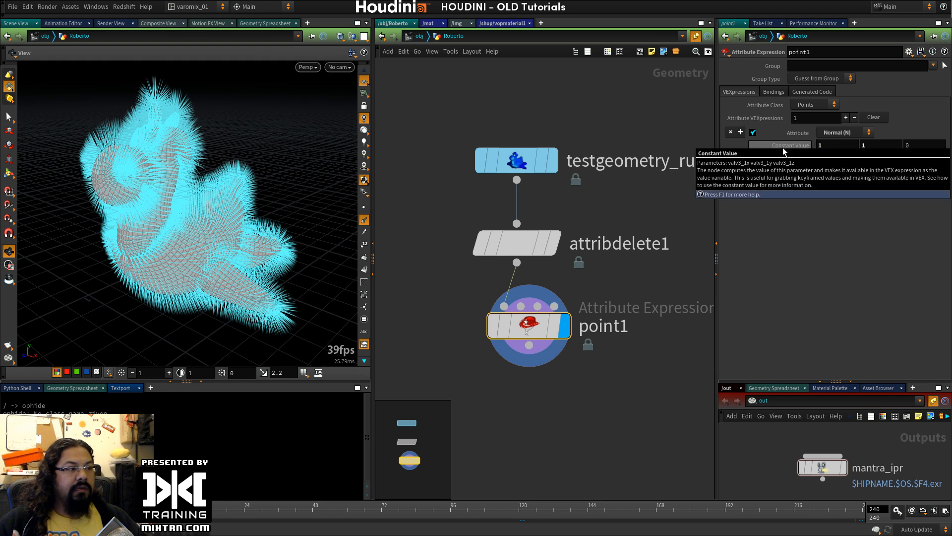
pyautogui.press('Tab')
pyautogui.write('0')
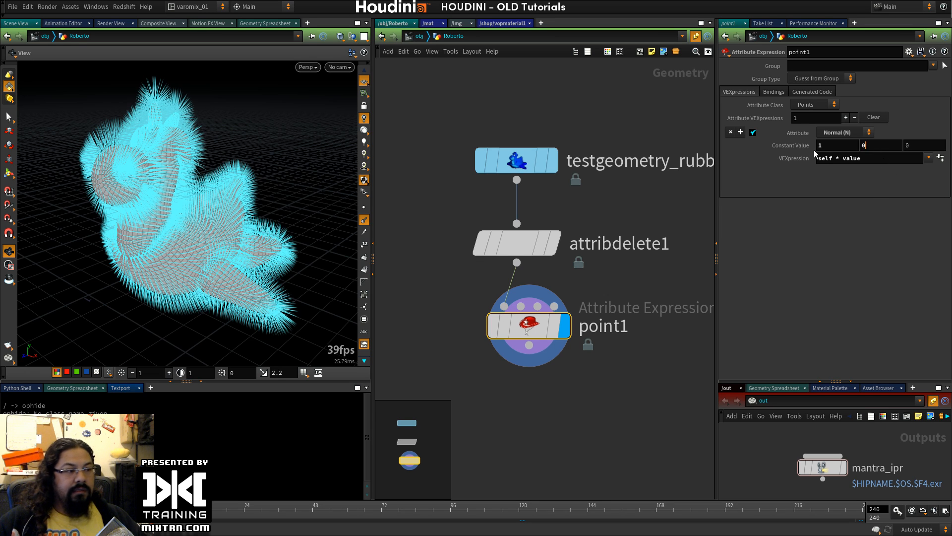
pyautogui.moveTo(244, 229); pyautogui.dragTo(199, 233)
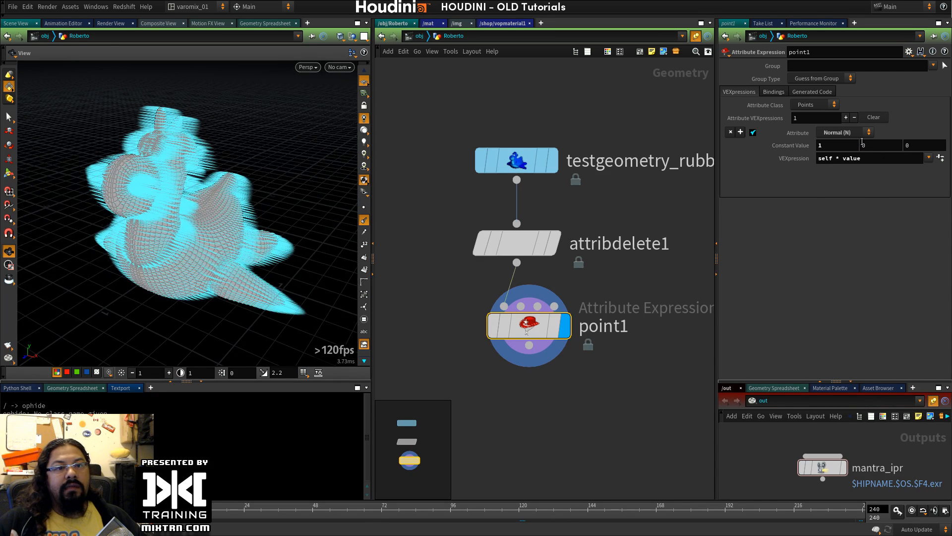
# Step: Switch the Point node's attribute to Scale (pscale) and select its VEXpression text
pyautogui.click(843, 133)
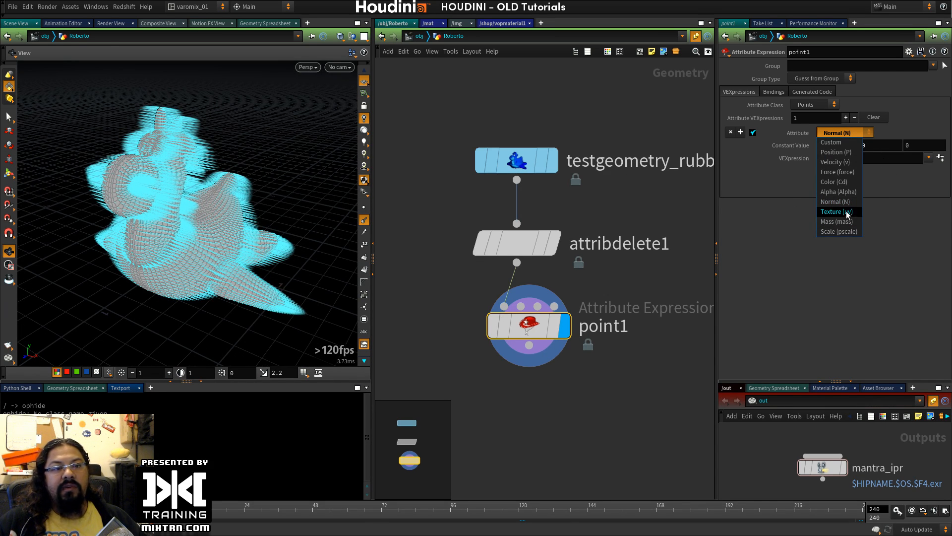
pyautogui.click(847, 231)
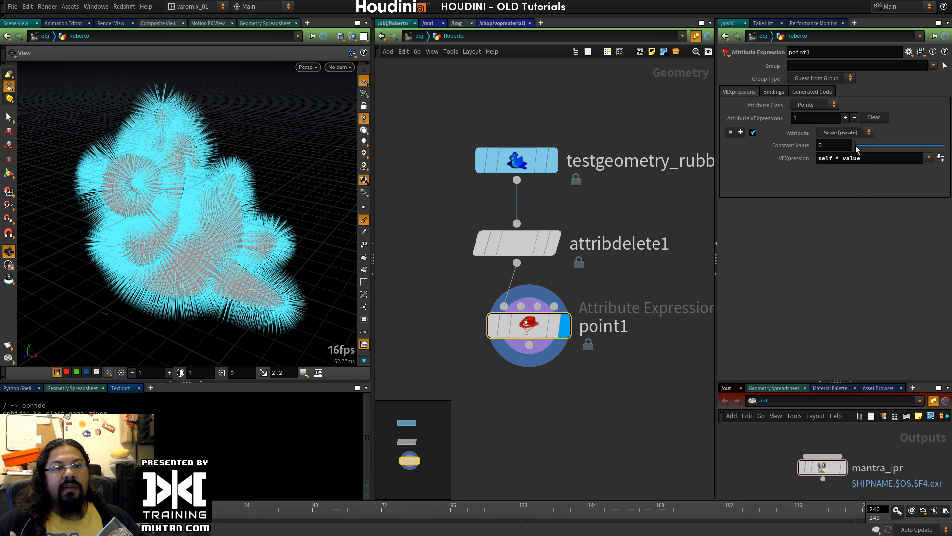
pyautogui.click(868, 133)
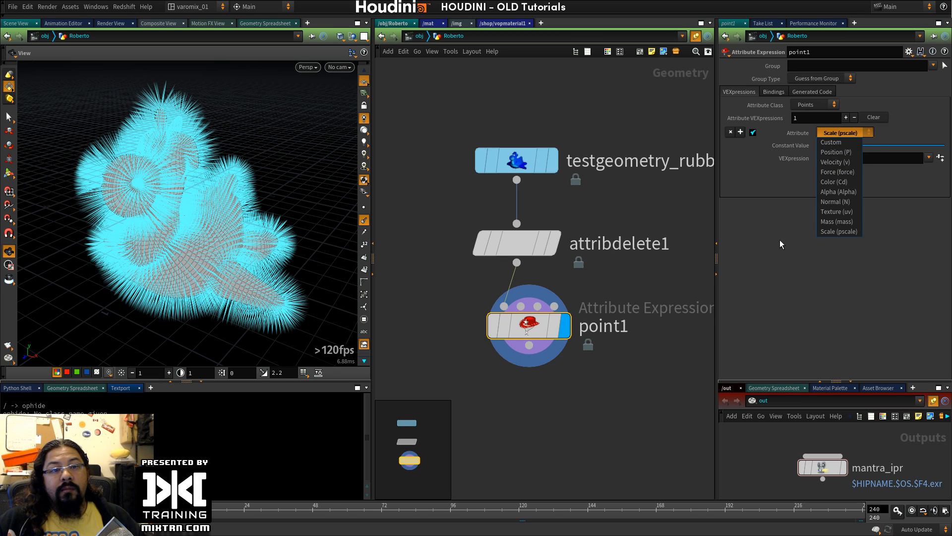
pyautogui.click(838, 231)
pyautogui.moveTo(863, 157); pyautogui.dragTo(745, 172)
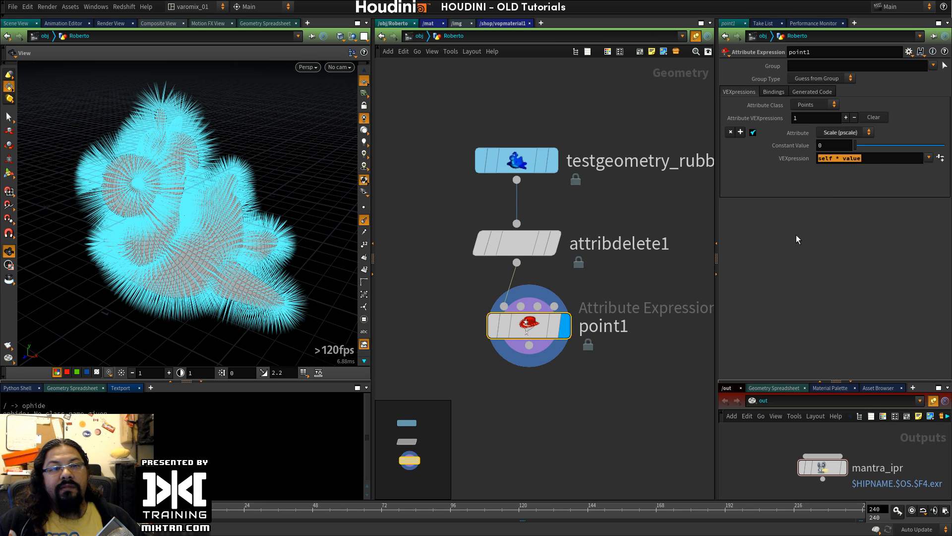
# Step: Widen the parameter pane, switch the attribute to Color (Cd), and extend the VEXpression to self * value * @N
pyautogui.moveTo(717, 201); pyautogui.dragTo(653, 198)
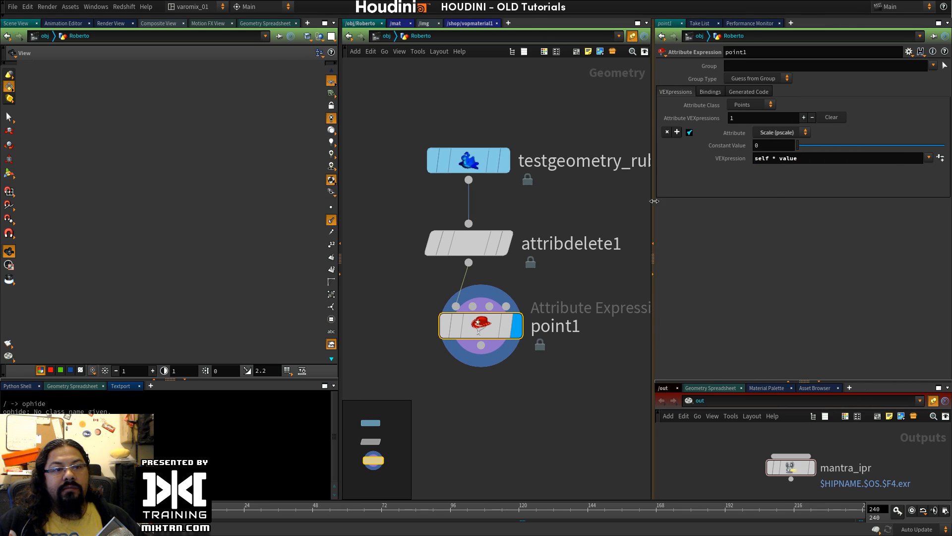
pyautogui.click(778, 133)
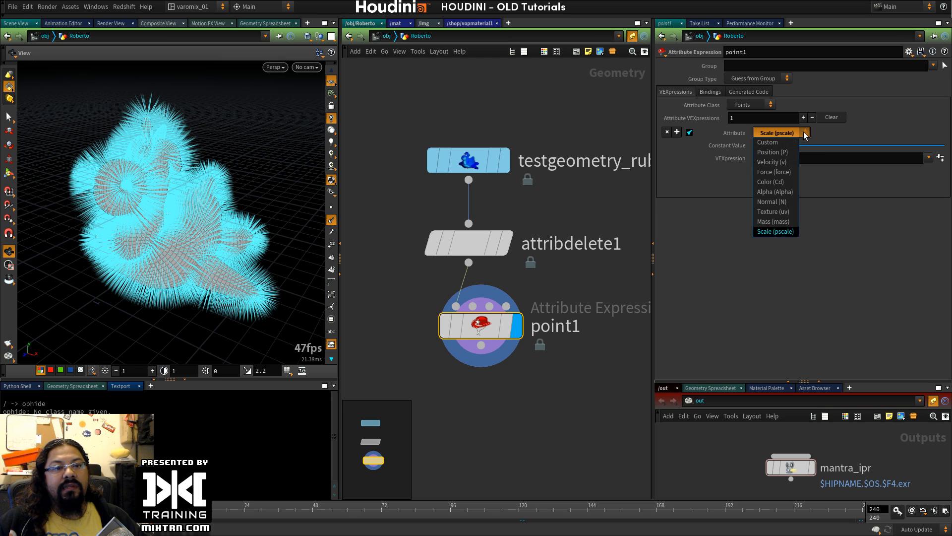
pyautogui.click(779, 182)
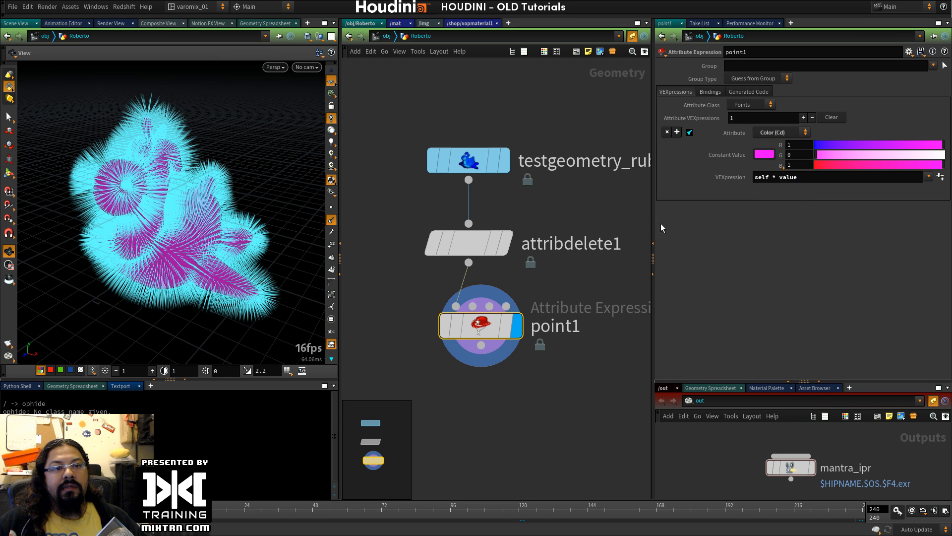
pyautogui.click(787, 131)
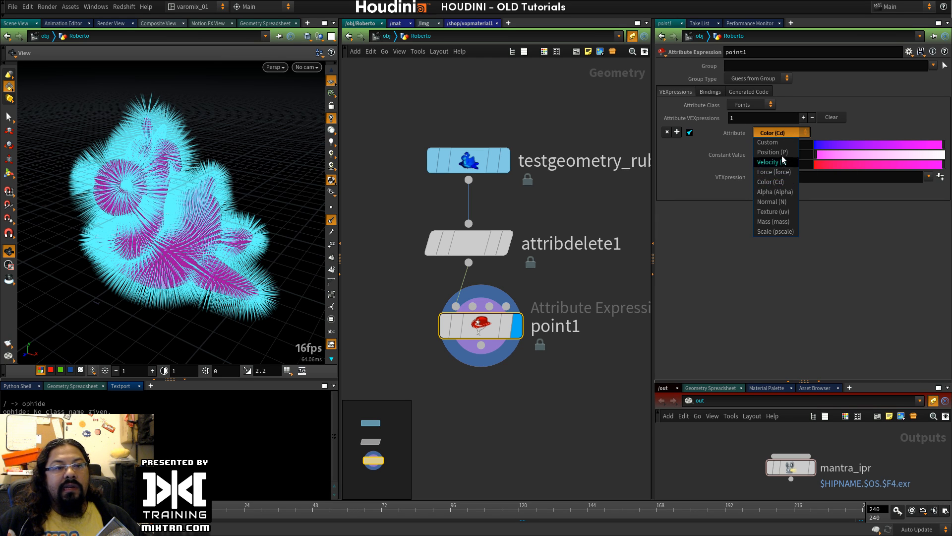
pyautogui.click(781, 181)
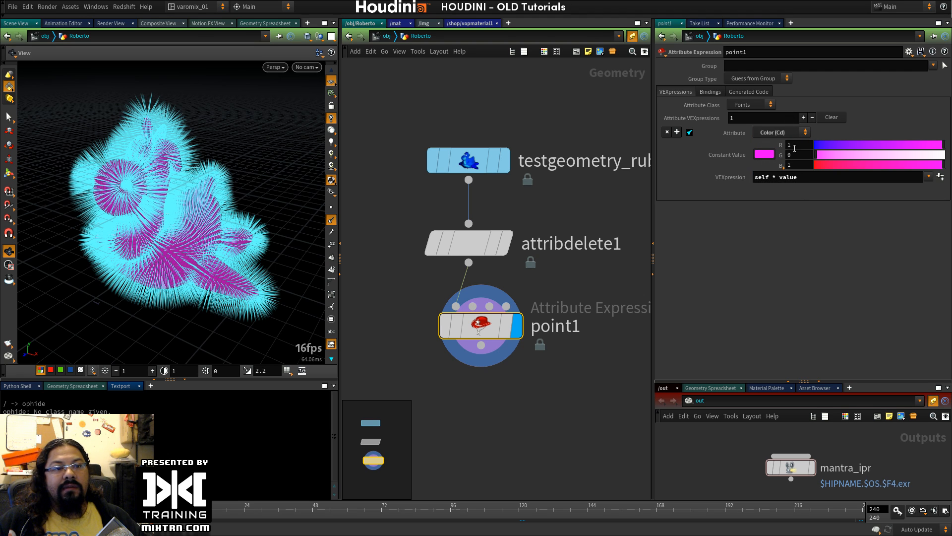
pyautogui.click(815, 176)
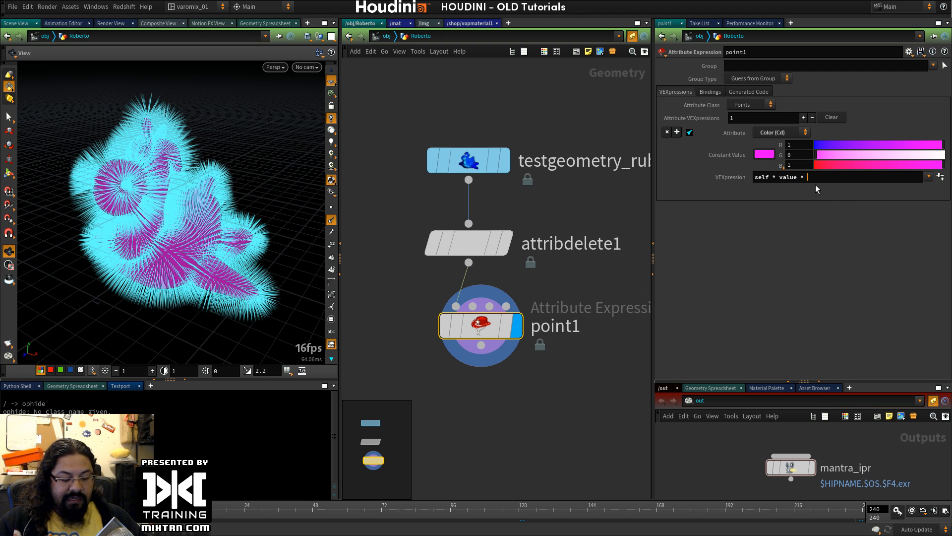
pyautogui.press('Return')
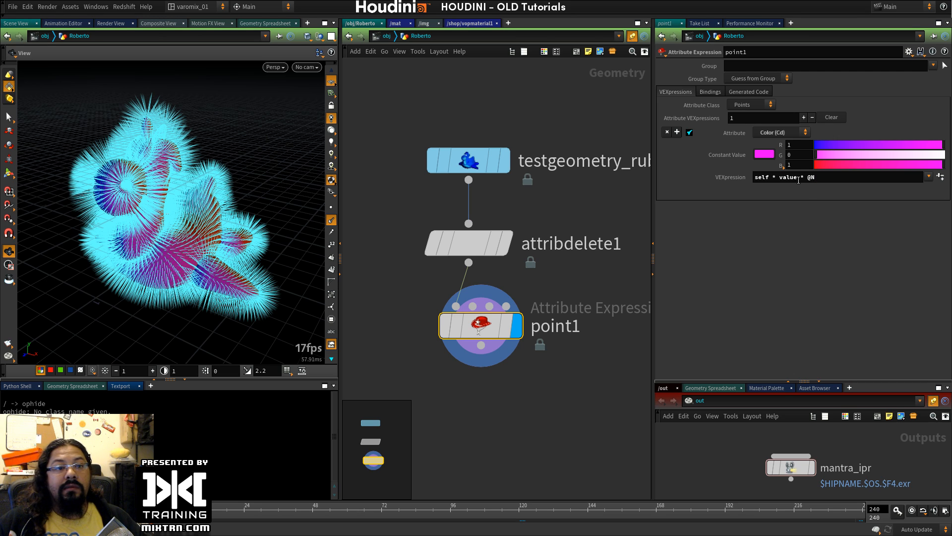
# Step: Replace the entire Color VEXpression with @N
pyautogui.moveTo(799, 177); pyautogui.dragTo(817, 177)
pyautogui.press('Return')
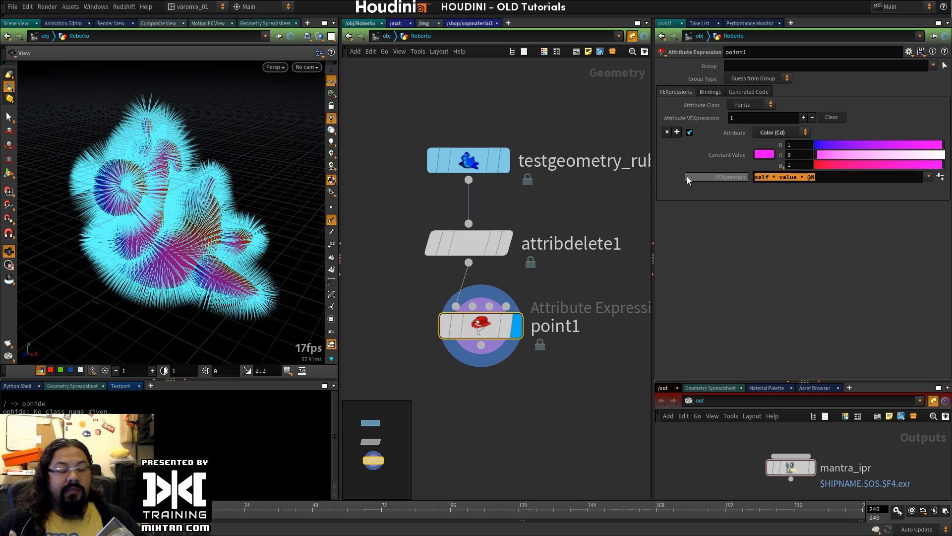
pyautogui.write('@N')
pyautogui.press('Return')
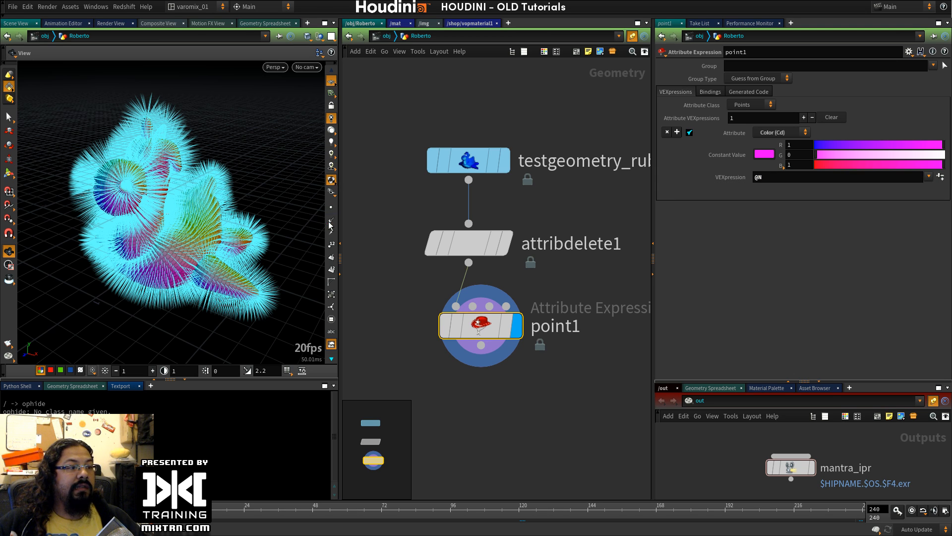
# Step: Hide the point normals in the viewport and set the constant color to red (1, 0, 0)
pyautogui.click(331, 181)
pyautogui.moveTo(865, 145); pyautogui.dragTo(751, 142)
pyautogui.moveTo(863, 164); pyautogui.dragTo(951, 145)
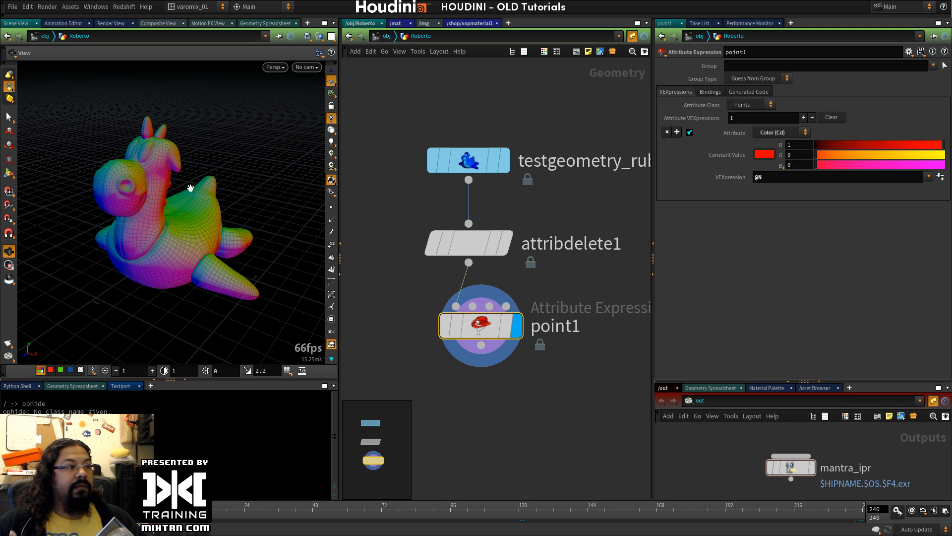
pyautogui.moveTo(170, 223); pyautogui.dragTo(86, 213)
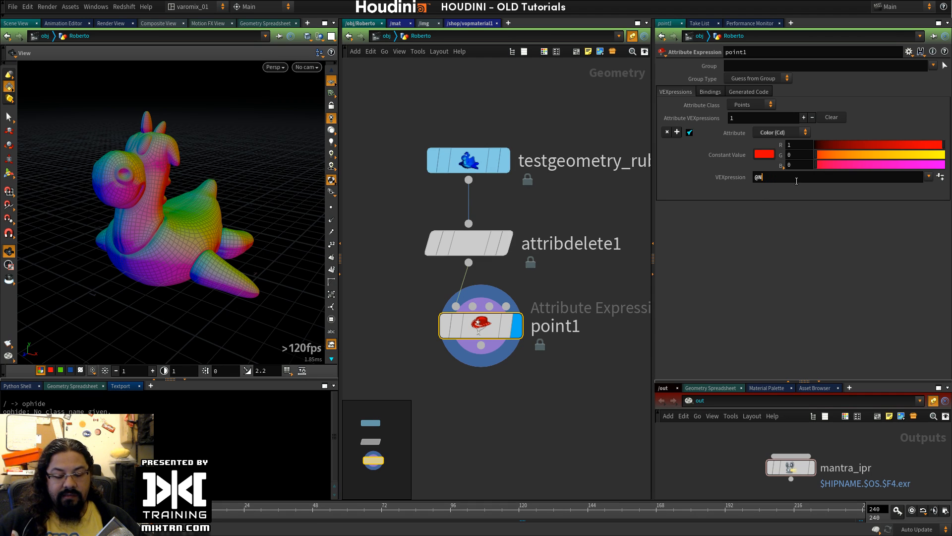
# Step: Try the Color VEXpression @N * self and raise the constant color's green value to 0.525
pyautogui.write('self')
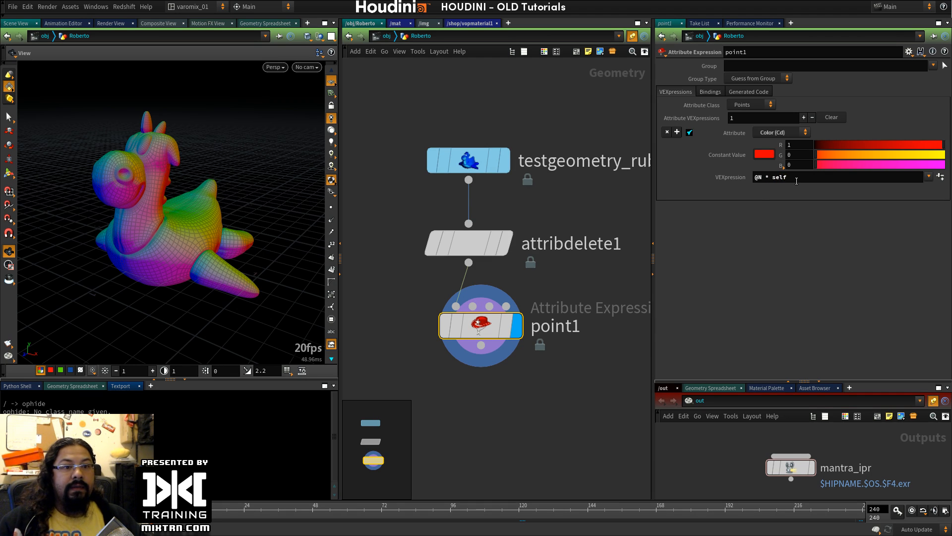
pyautogui.moveTo(838, 156); pyautogui.dragTo(883, 155)
# Step: Apply the Constant Value preset to the Color VEXpression and extend it to value * @N
pyautogui.click(928, 177)
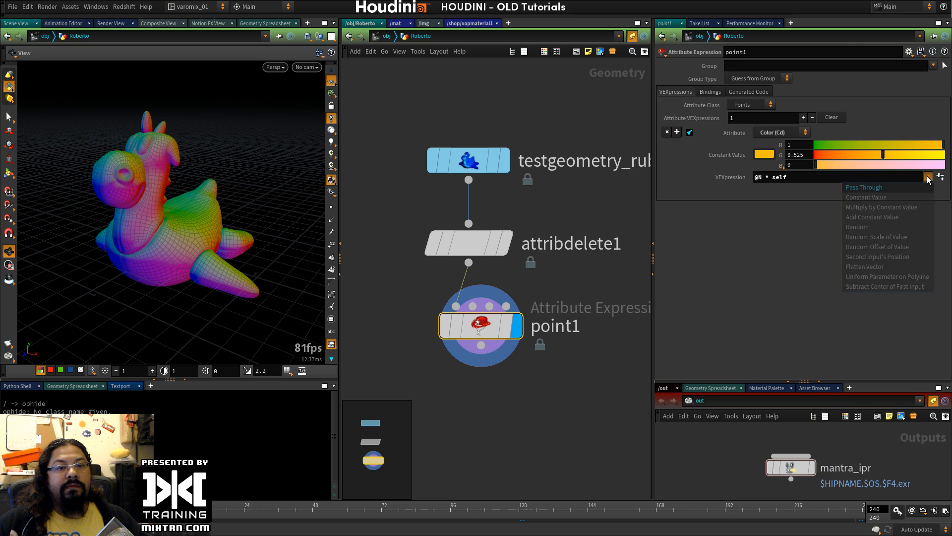
pyautogui.click(888, 196)
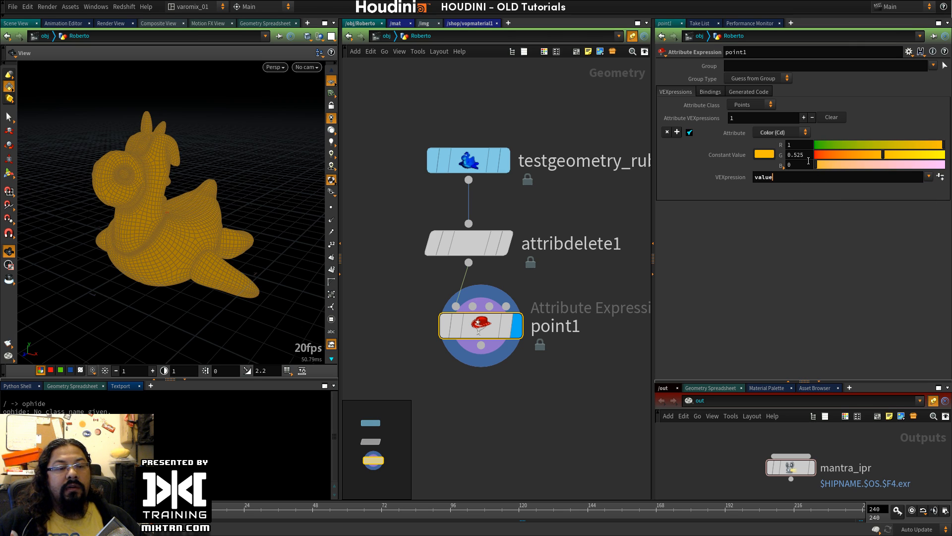
pyautogui.write('*')
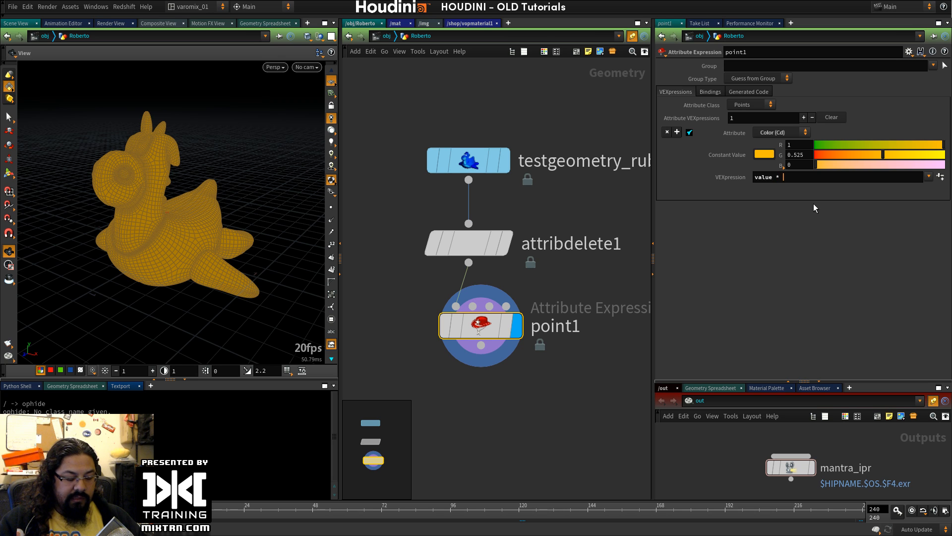
pyautogui.press('Return')
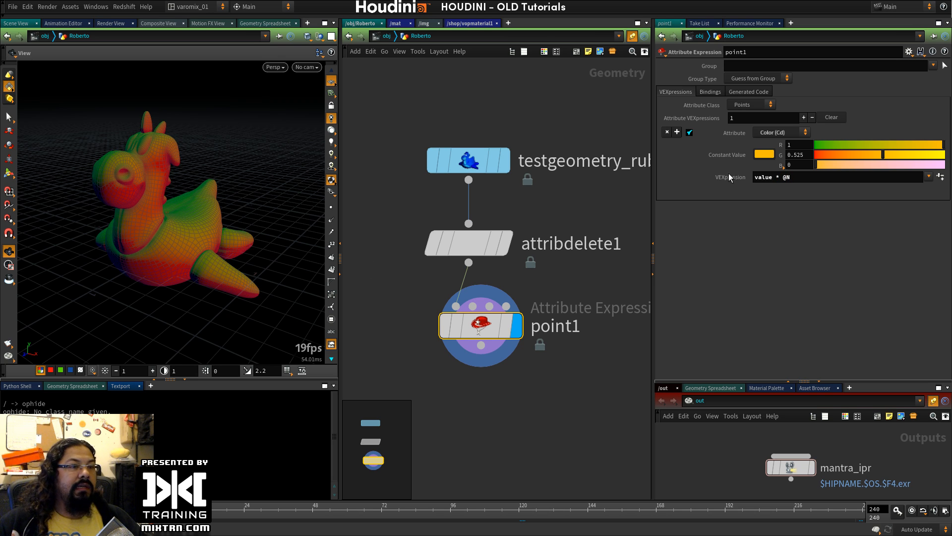
# Step: Set the constant color to a pink of about 0.842, 0.158, 0.56
pyautogui.moveTo(861, 154); pyautogui.dragTo(923, 144)
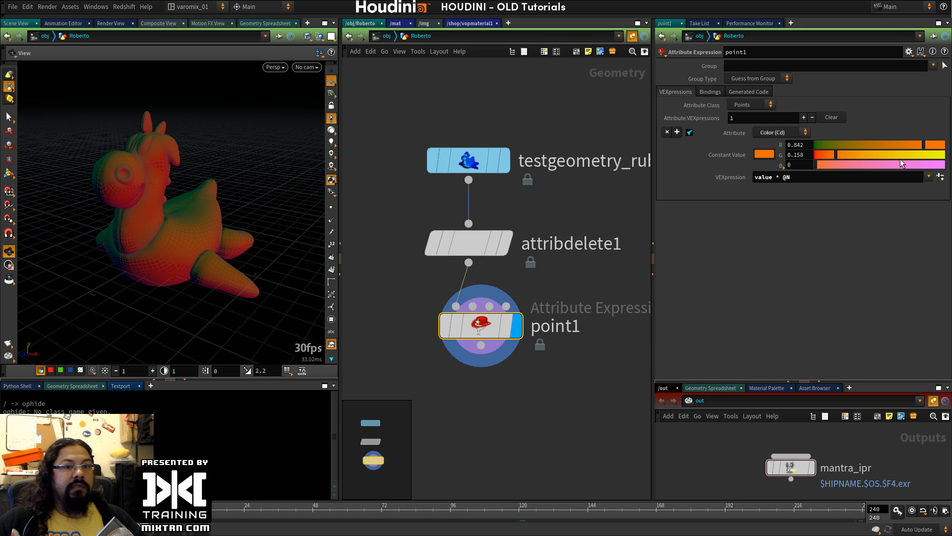
pyautogui.click(886, 165)
pyautogui.click(887, 166)
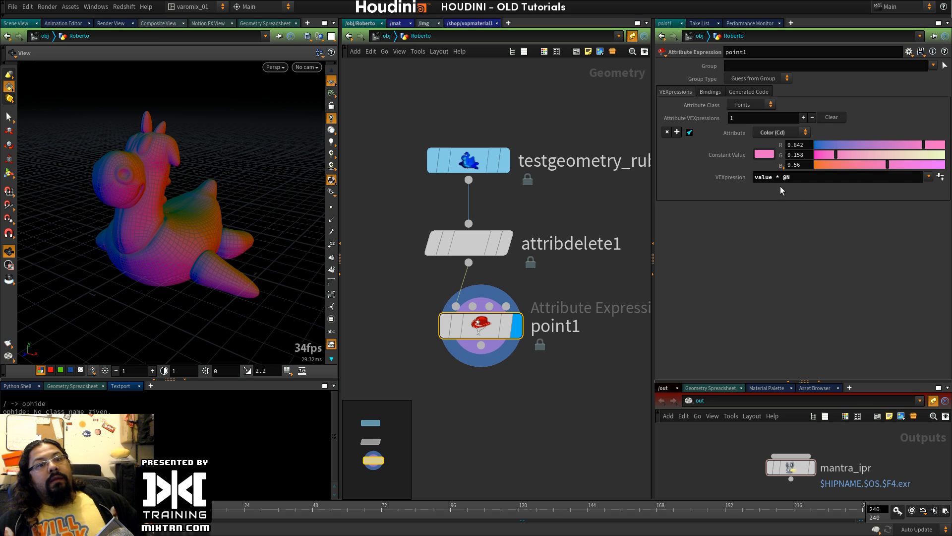
# Step: Look through the Point node's bindings and generated code, and return to its VEXpressions
pyautogui.click(710, 92)
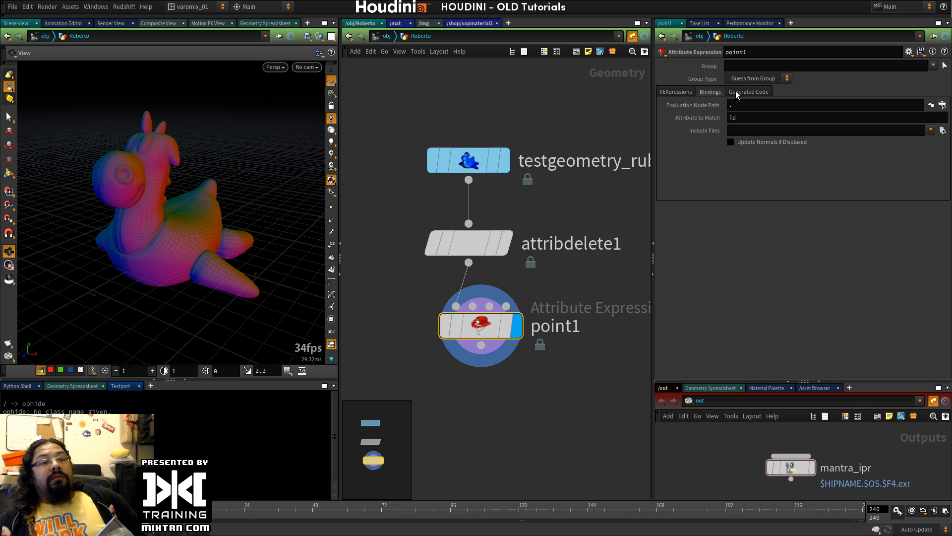
pyautogui.click(736, 91)
pyautogui.click(710, 92)
pyautogui.click(680, 90)
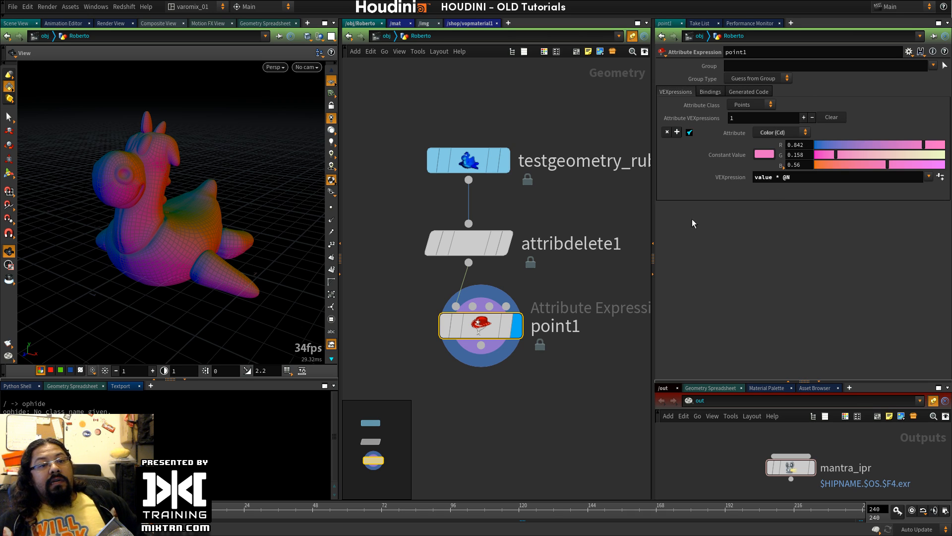
# Step: Add a second attribute VEXpression for Normal (N) with the constant value 0, 1, 0
pyautogui.click(803, 117)
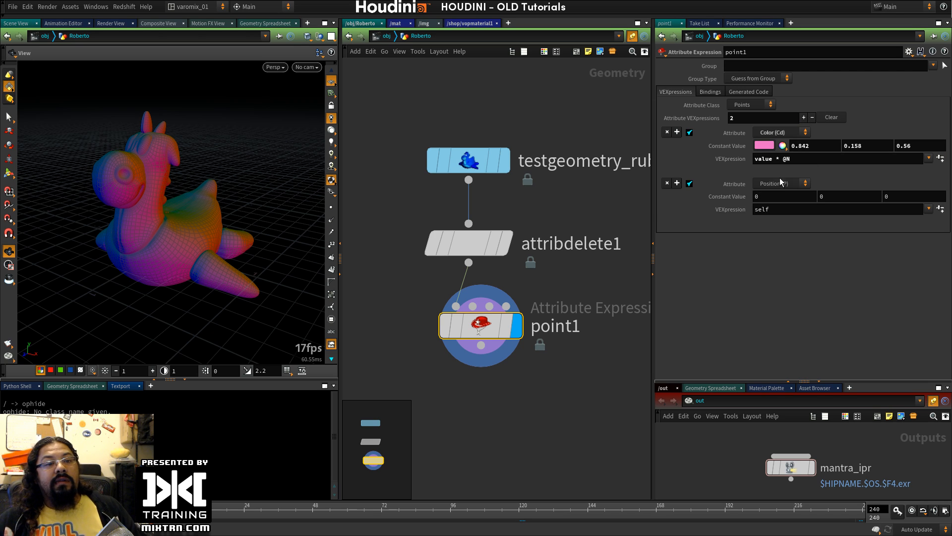
pyautogui.click(802, 184)
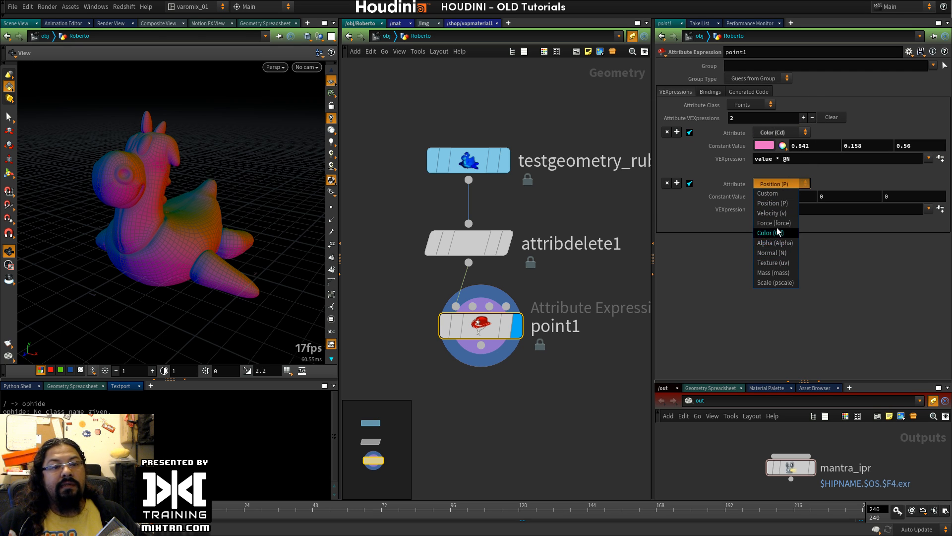
pyautogui.click(770, 213)
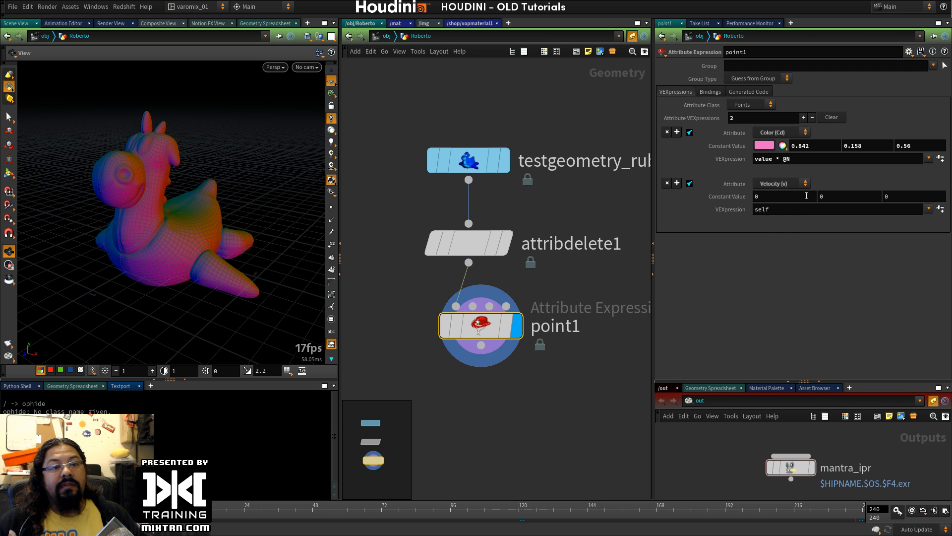
pyautogui.click(786, 184)
pyautogui.click(774, 252)
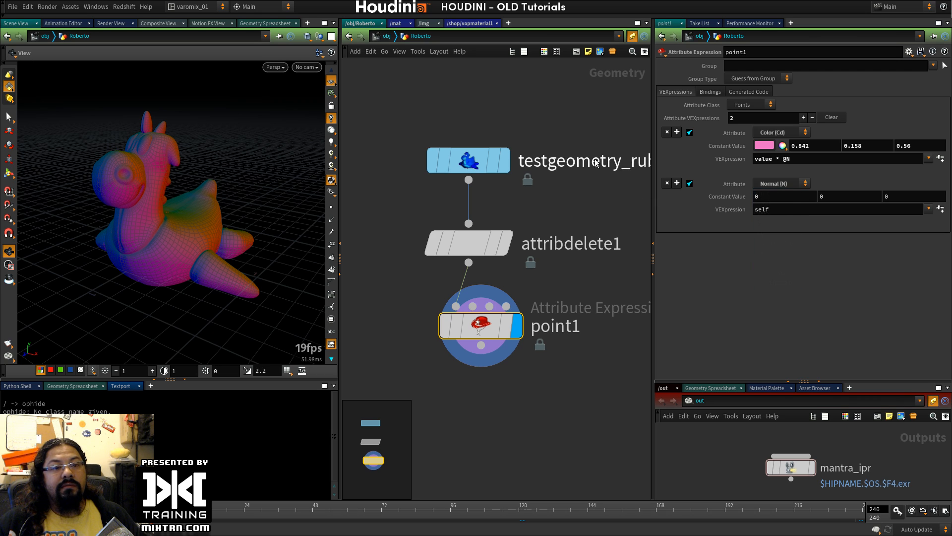
pyautogui.write('1')
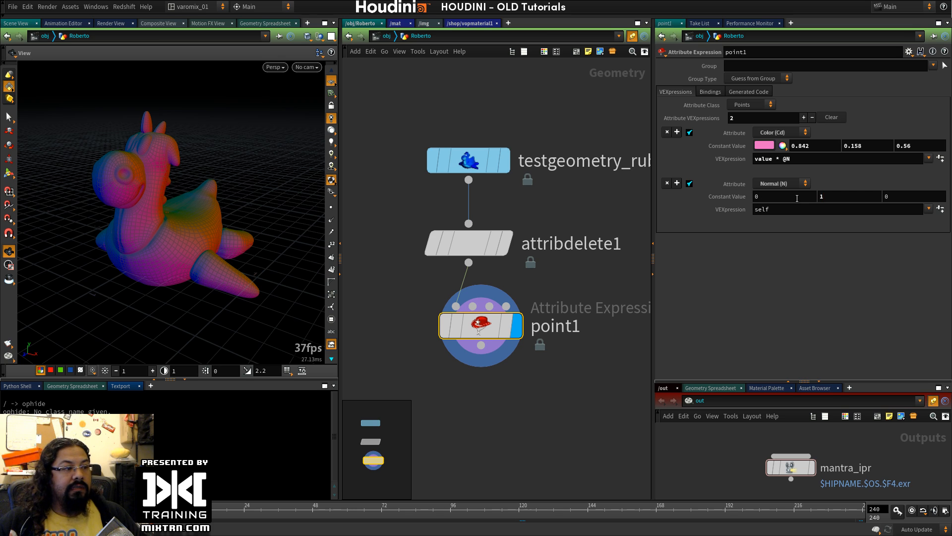
# Step: Show the point normals in the viewport and extend the Normal VEXpression to self * value
pyautogui.click(331, 219)
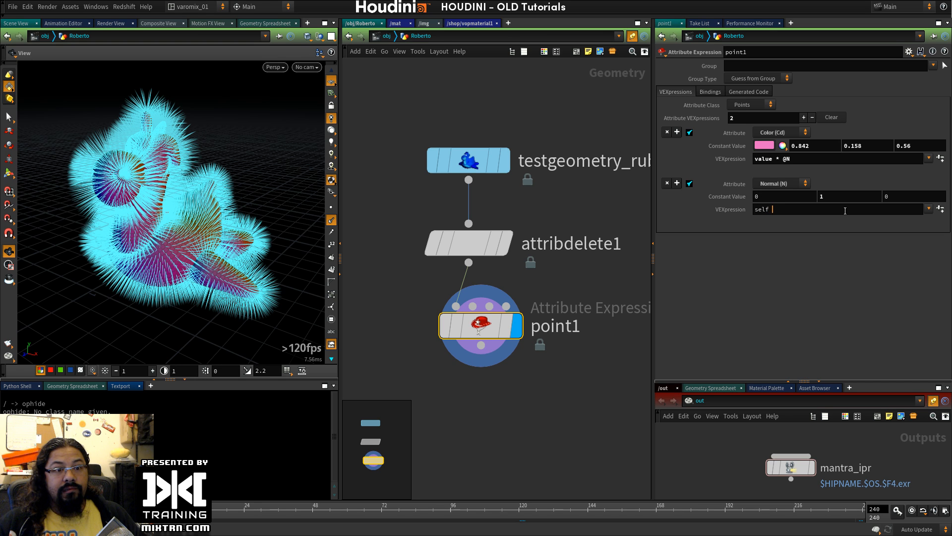
pyautogui.write('value')
pyautogui.press('Return')
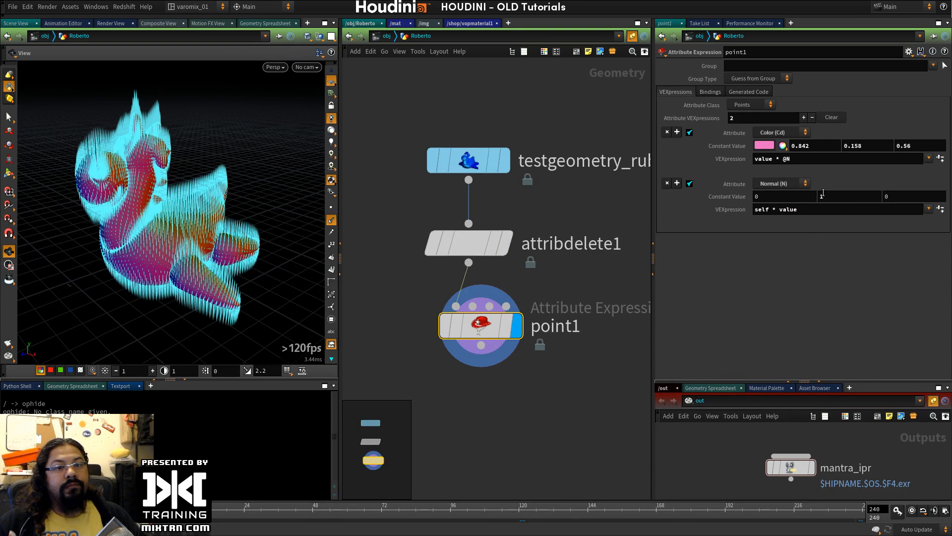
# Step: Try the Random preset on the Normal VEXpression, reset the constant Y value to 0, and inspect the normals around the toy
pyautogui.click(928, 209)
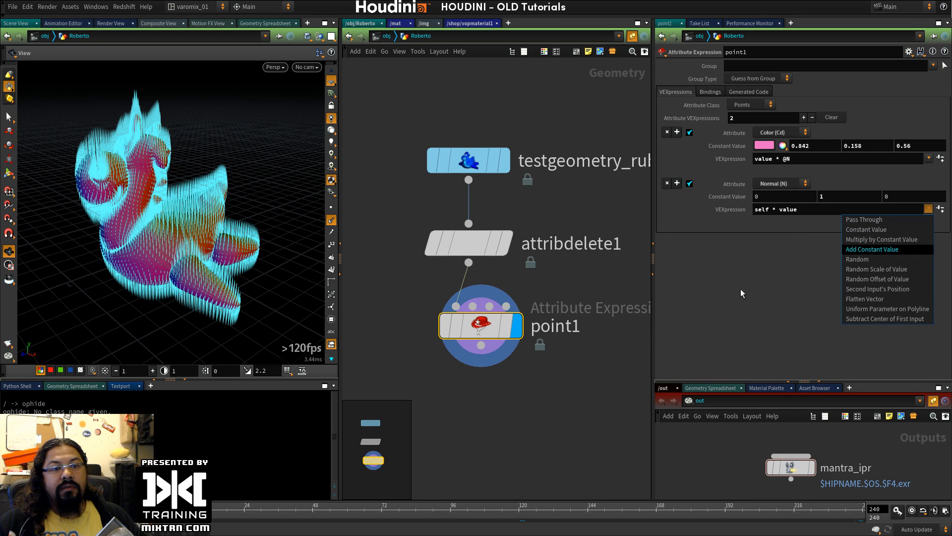
pyautogui.click(865, 259)
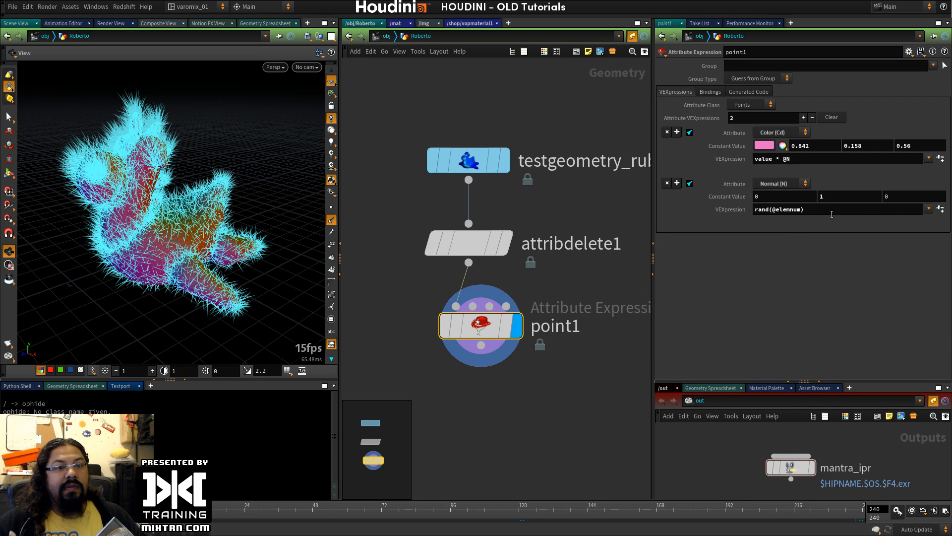
pyautogui.click(928, 209)
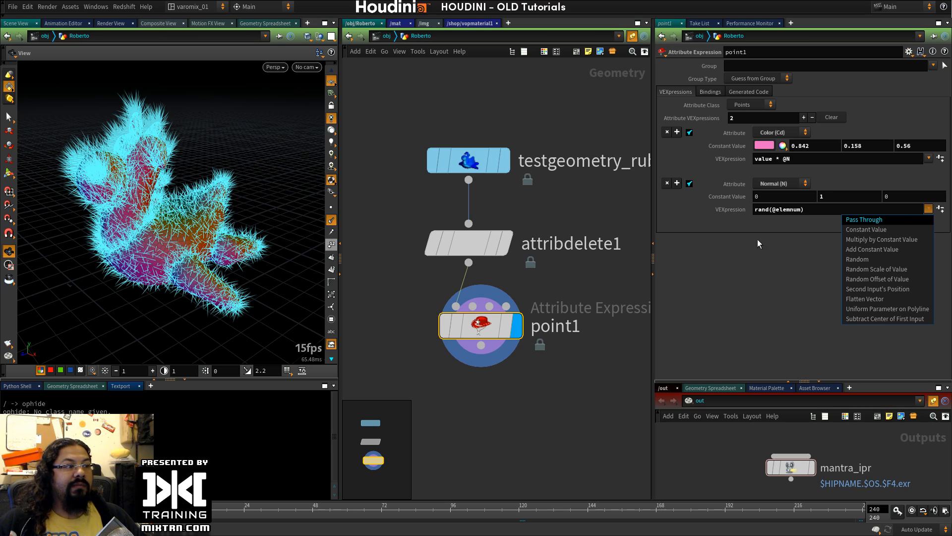
pyautogui.click(838, 192)
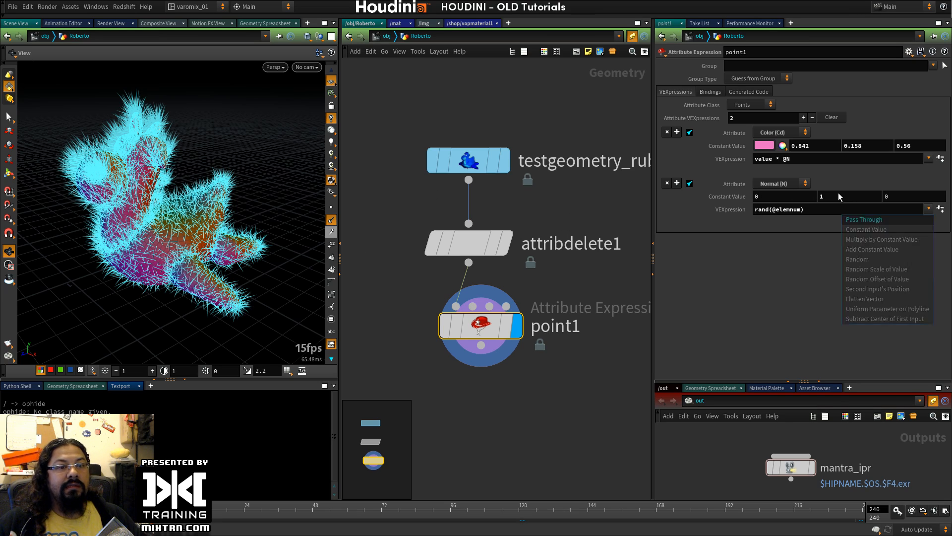
pyautogui.write('0')
pyautogui.press('Return')
pyautogui.moveTo(312, 256); pyautogui.dragTo(213, 225)
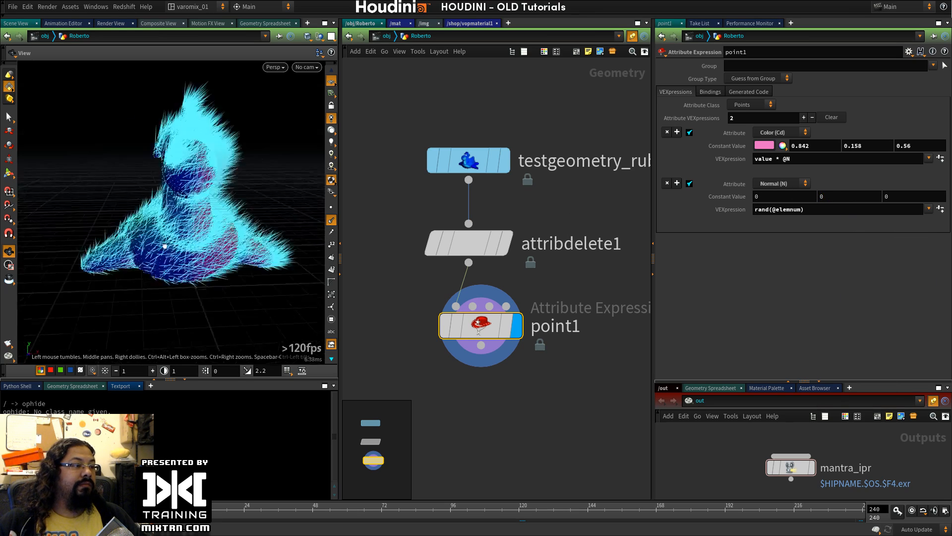
pyautogui.moveTo(213, 226); pyautogui.dragTo(136, 267, button='right')
pyautogui.moveTo(135, 268); pyautogui.dragTo(285, 184)
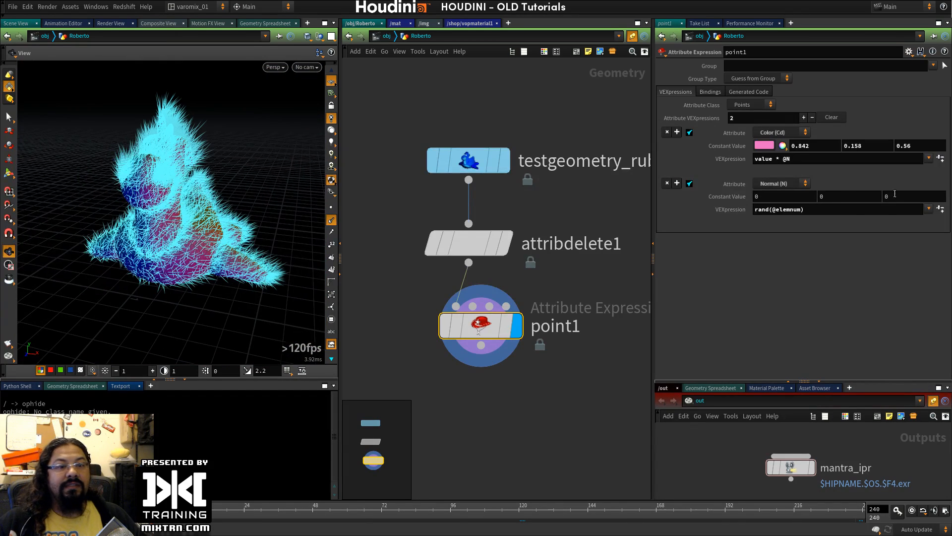
# Step: Try the Flatten Vector and Second Input's Position presets on the Normal VEXpression
pyautogui.click(929, 209)
pyautogui.click(866, 300)
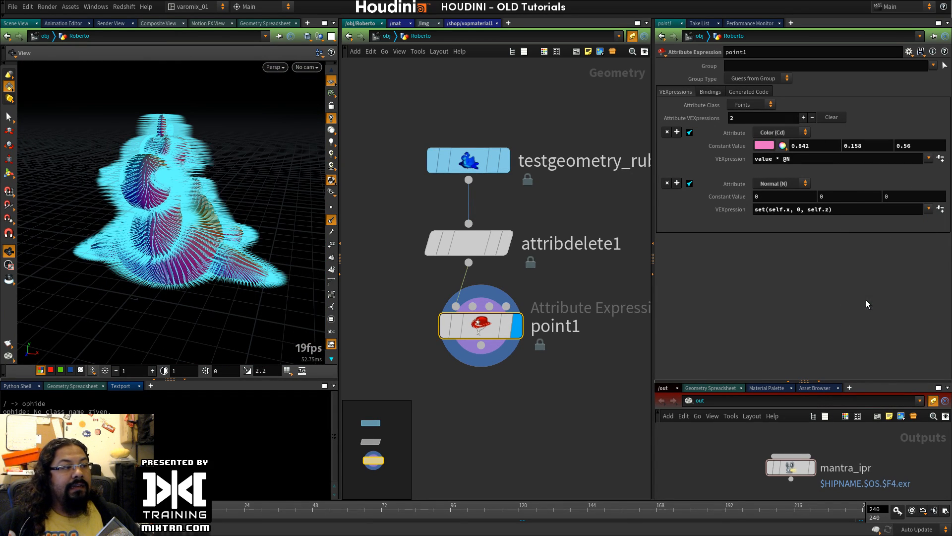
pyautogui.click(929, 209)
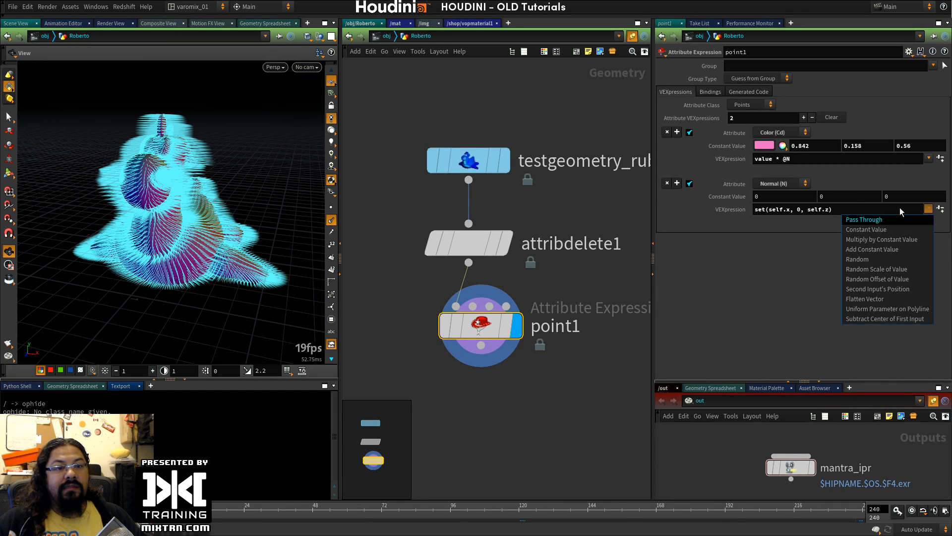
pyautogui.click(871, 288)
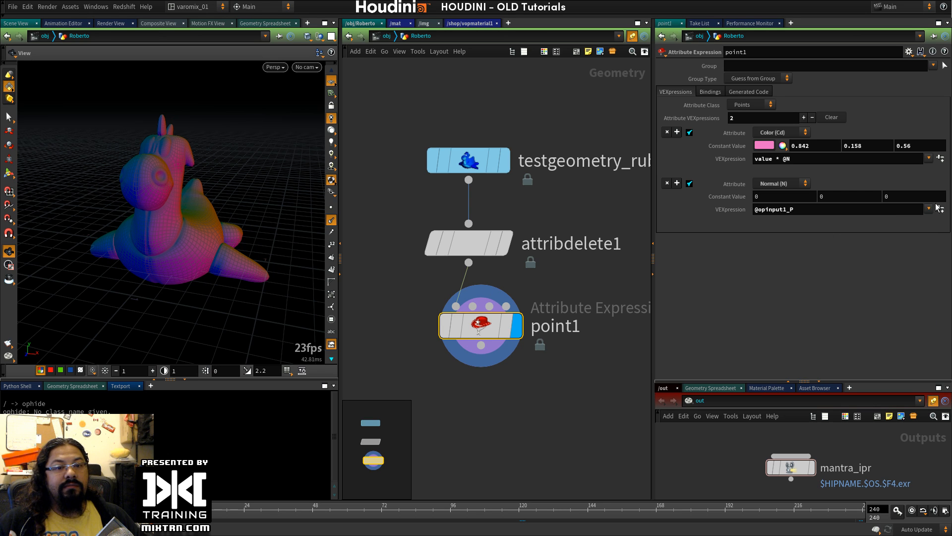
# Step: Apply the Add Constant Value preset to the Normal VEXpression and set the constant Y value to 1
pyautogui.click(929, 209)
pyautogui.click(871, 256)
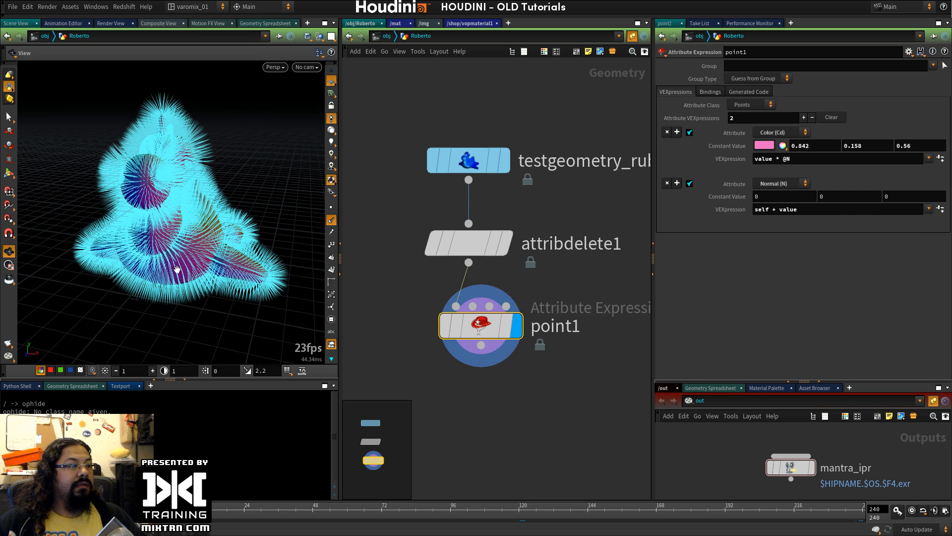
pyautogui.press('Return')
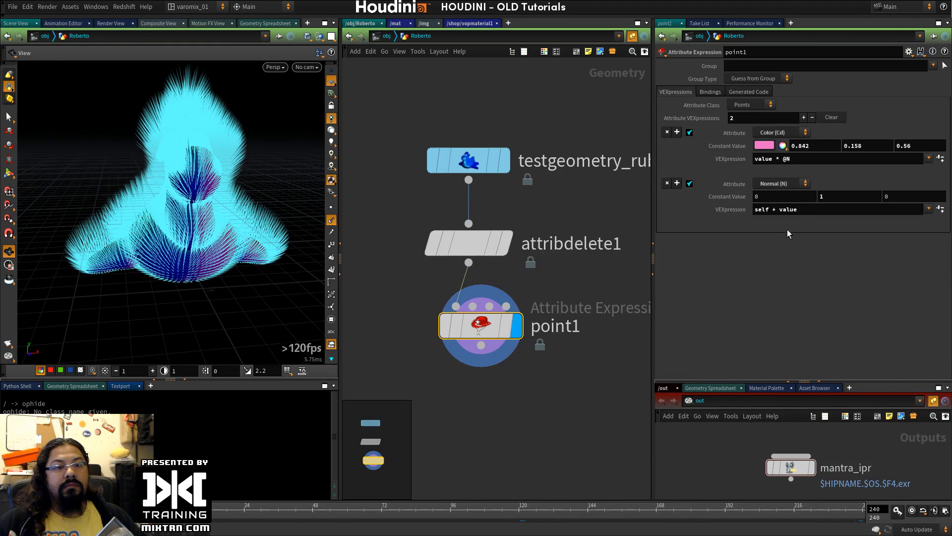
# Step: Replace the plus operator in the Normal VEXpression with a multiplication so it reads self *value
pyautogui.moveTo(778, 209); pyautogui.dragTo(772, 209)
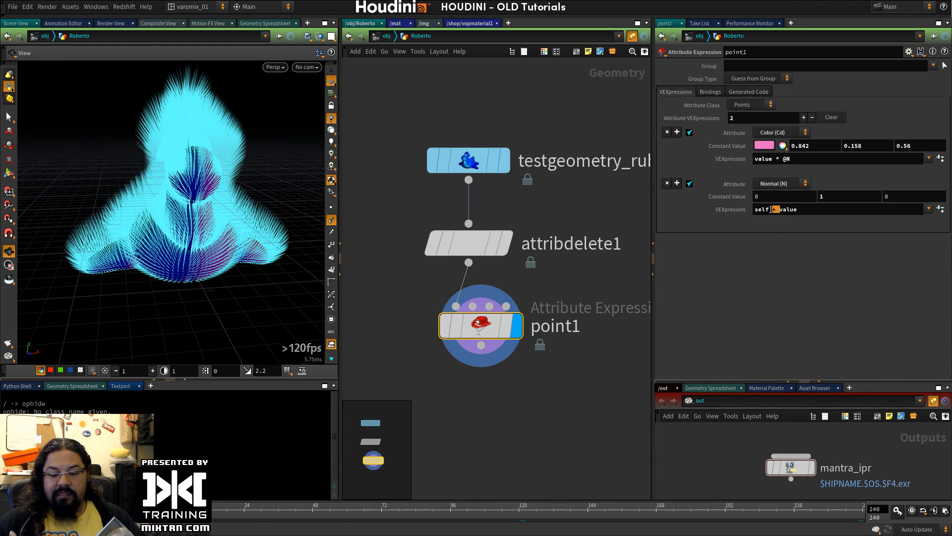
pyautogui.write('*')
pyautogui.press('Return')
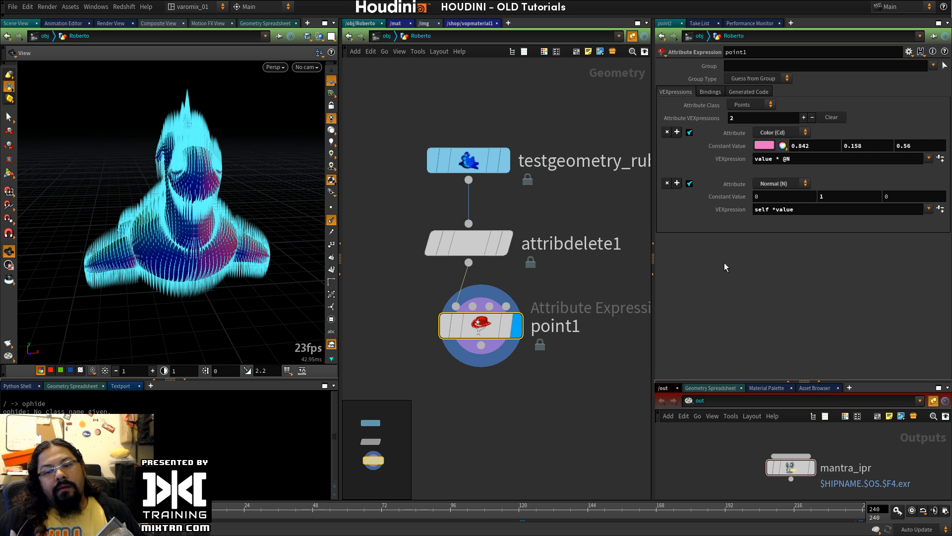
# Step: Delete the attribdelete1 and point1 nodes, keeping only the rubber toy test geometry
pyautogui.click(388, 200)
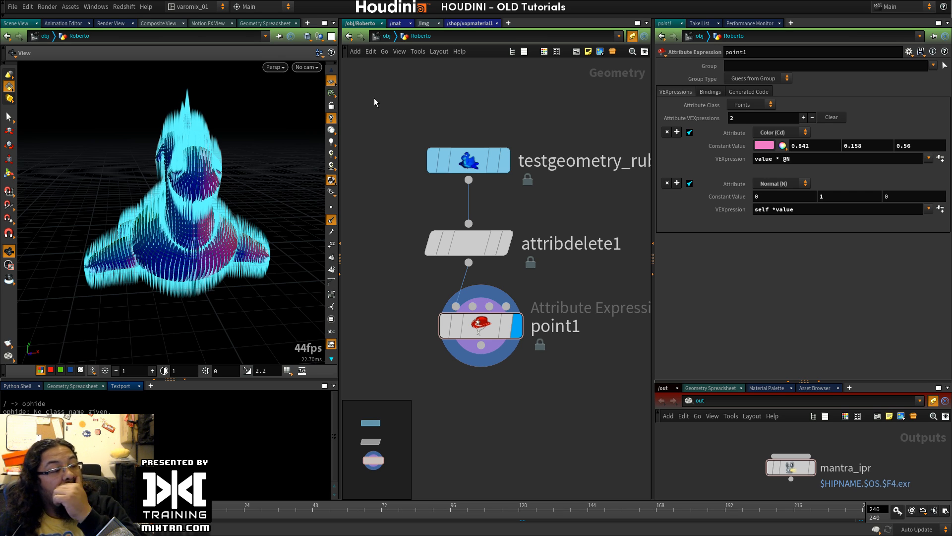
pyautogui.moveTo(374, 96); pyautogui.dragTo(521, 337)
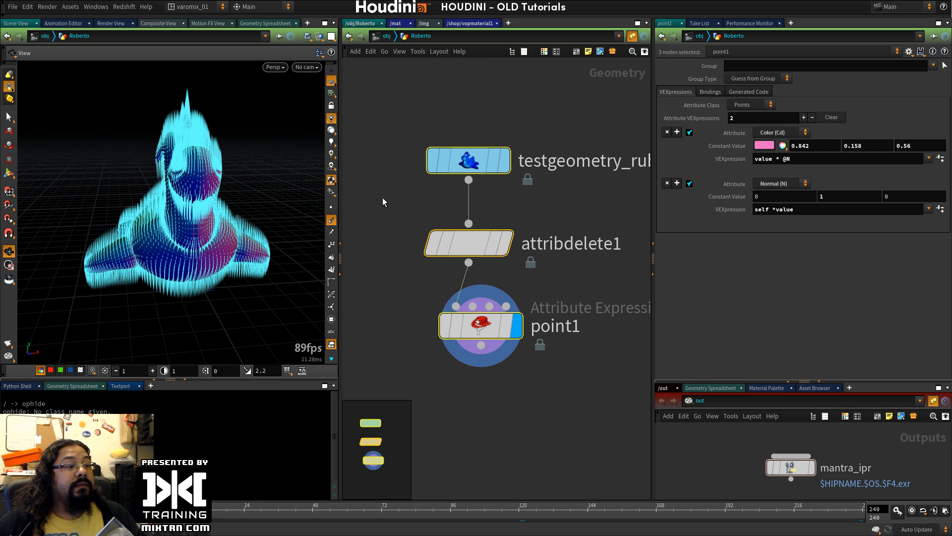
pyautogui.moveTo(378, 203); pyautogui.dragTo(514, 331)
pyautogui.press('Delete')
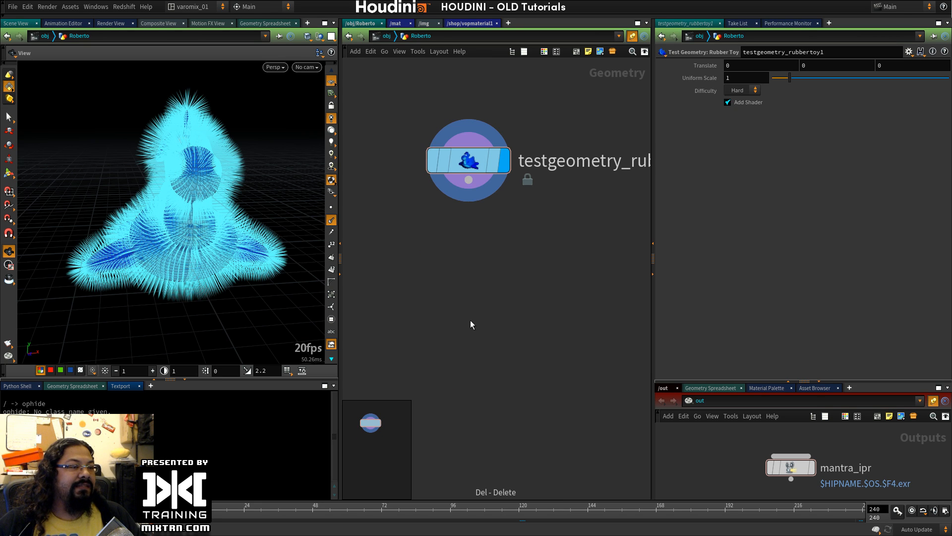
# Step: Hide the point normals in the viewport and move the rubber toy node slightly lower in the network
pyautogui.click(331, 220)
pyautogui.moveTo(265, 234); pyautogui.dragTo(192, 243)
pyautogui.scroll(3, 191, 243)
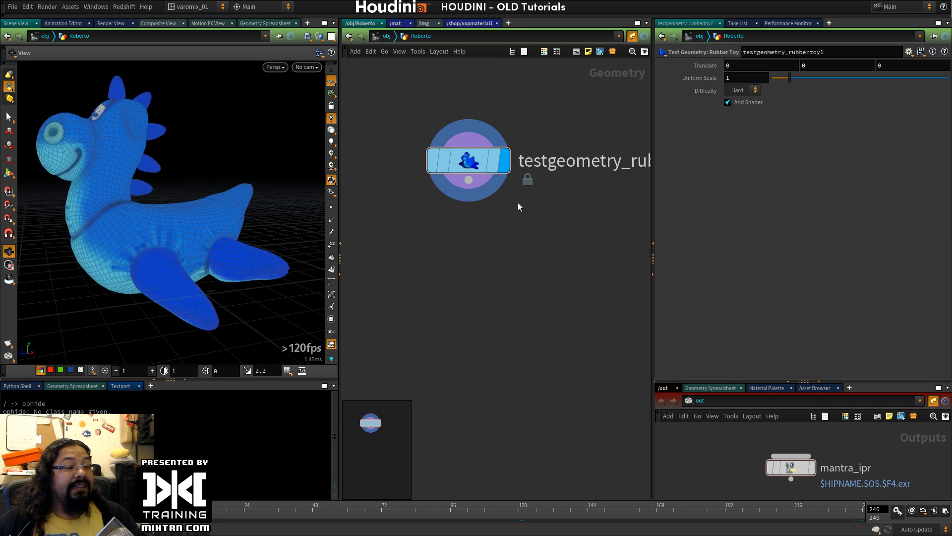
pyautogui.moveTo(487, 151); pyautogui.dragTo(495, 169)
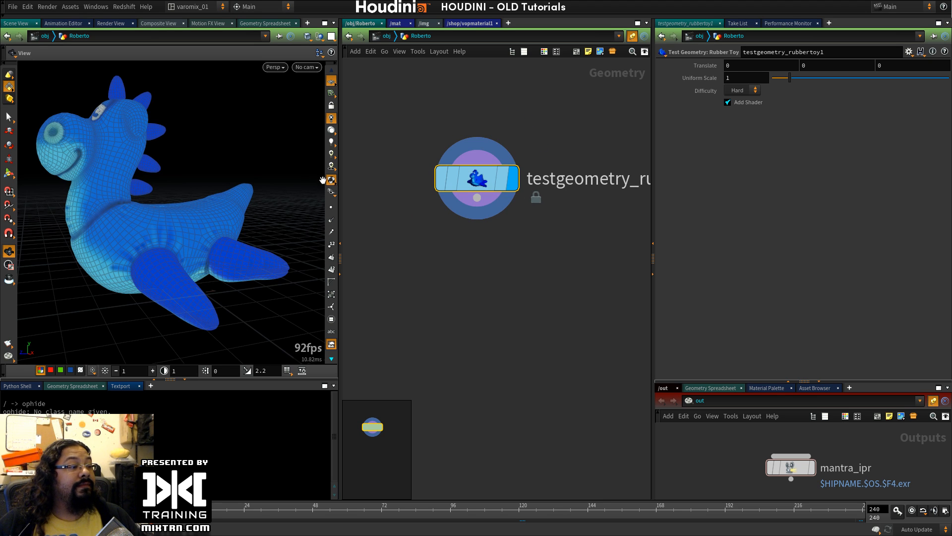
pyautogui.moveTo(323, 179); pyautogui.dragTo(209, 233)
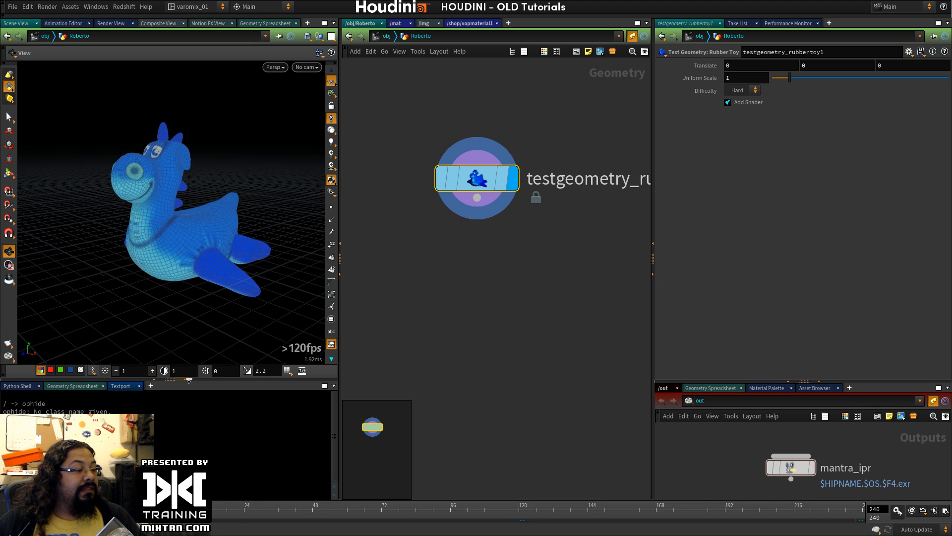
# Step: Add an Attribute Delete node below the rubber toy and set its primitive attributes to shop_materialpath
pyautogui.click(188, 381)
pyautogui.moveTo(466, 171)
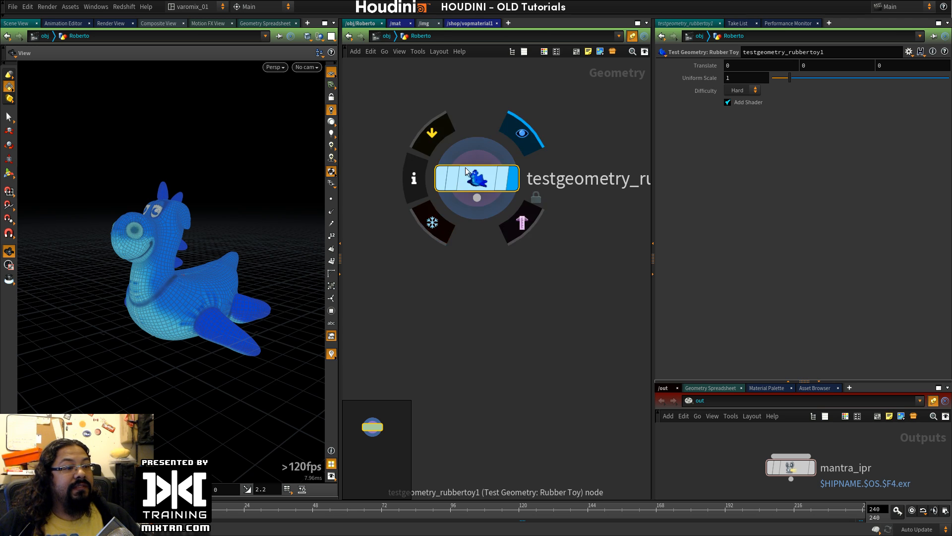
pyautogui.press('Tab')
pyautogui.write('de')
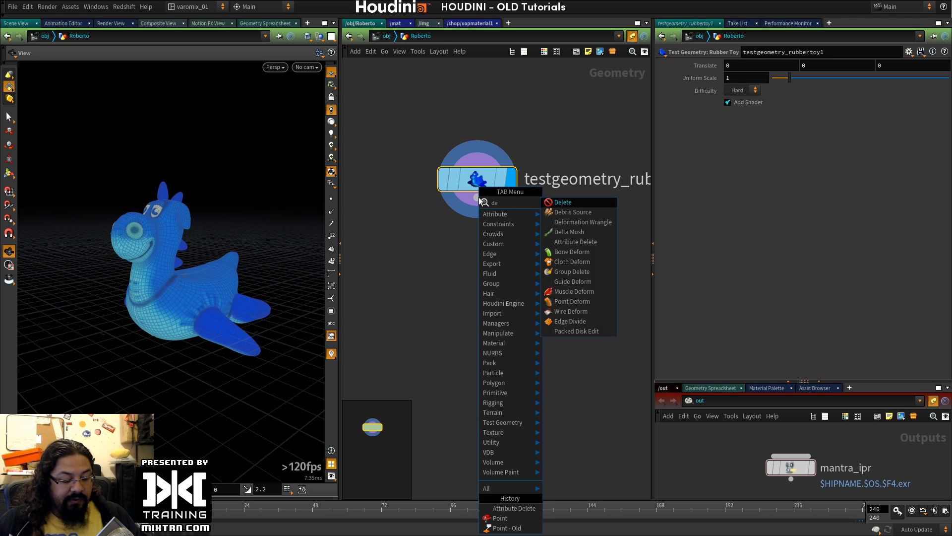
pyautogui.write('l')
pyautogui.click(572, 216)
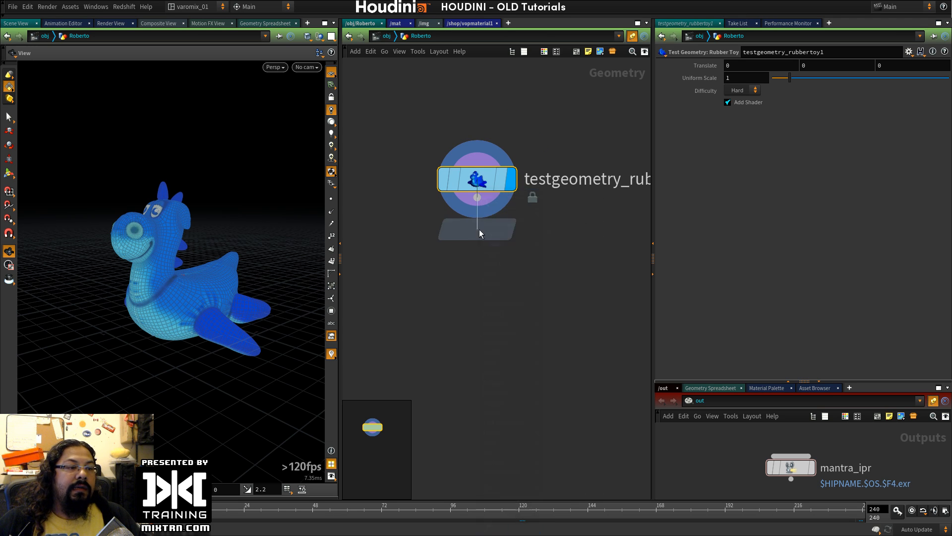
pyautogui.click(470, 257)
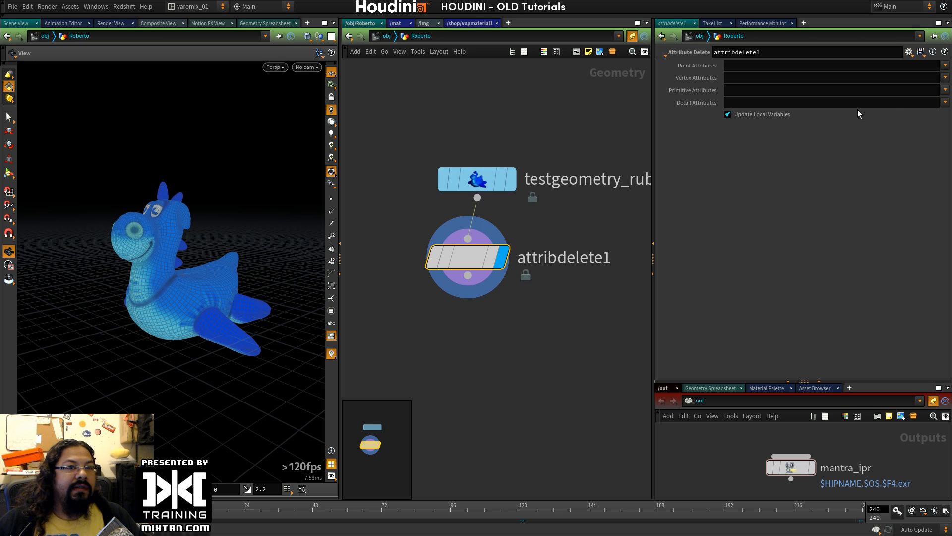
pyautogui.click(946, 90)
pyautogui.click(937, 102)
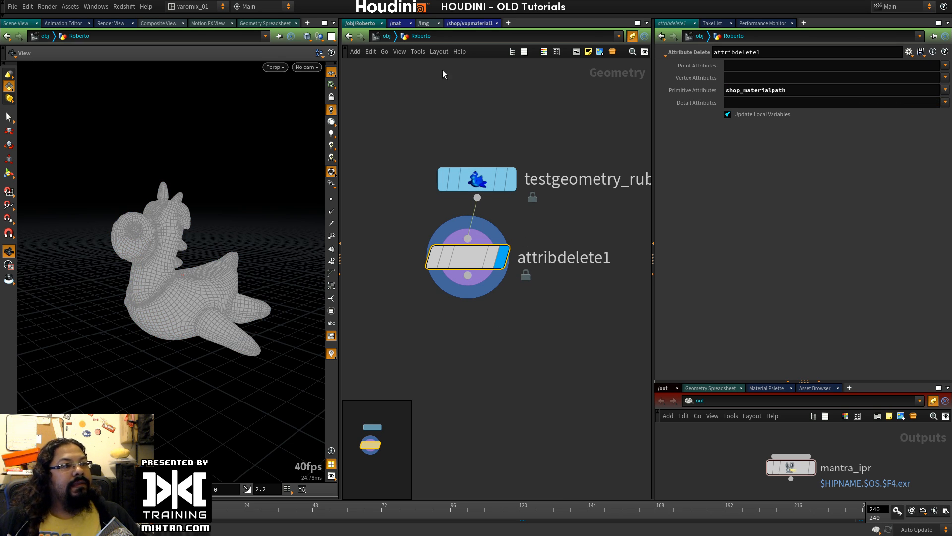
# Step: Create a Principled Shader in the mat network and assign it to the rubber toy in the viewport
pyautogui.click(396, 23)
pyautogui.press('Tab')
pyautogui.write('p')
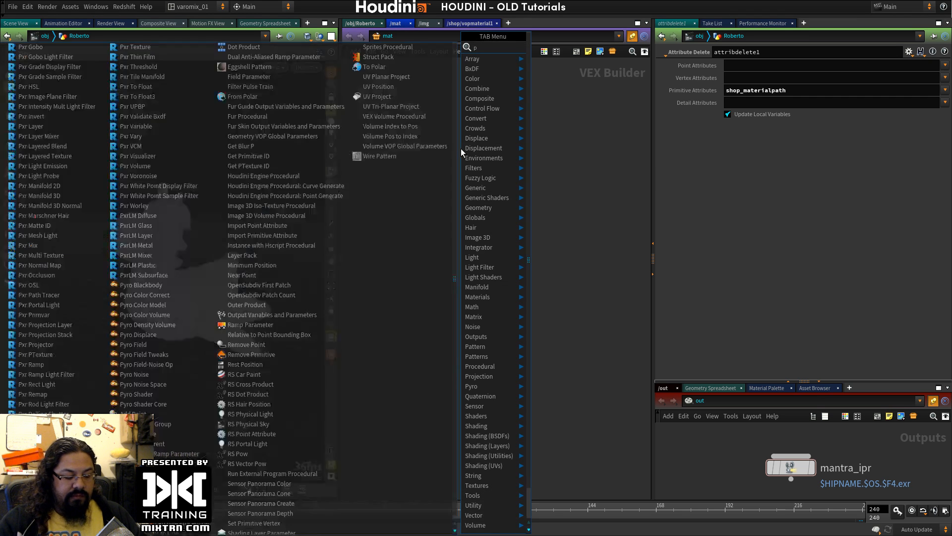
pyautogui.write('rin')
pyautogui.click(587, 58)
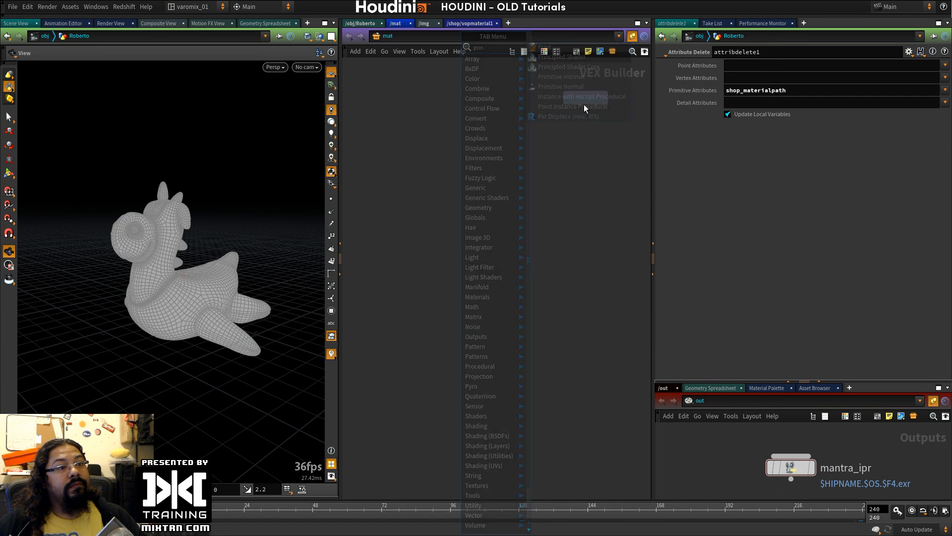
pyautogui.click(514, 148)
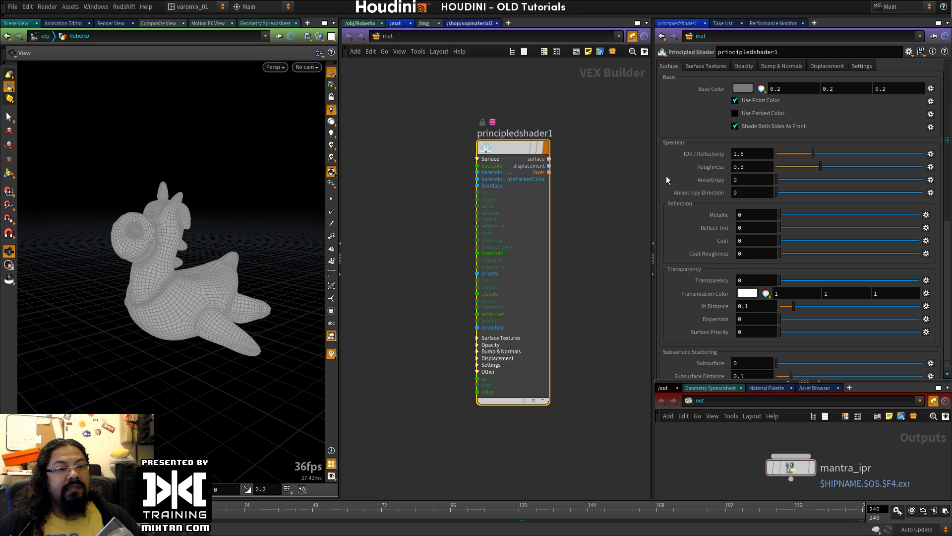
pyautogui.moveTo(513, 147); pyautogui.dragTo(154, 301)
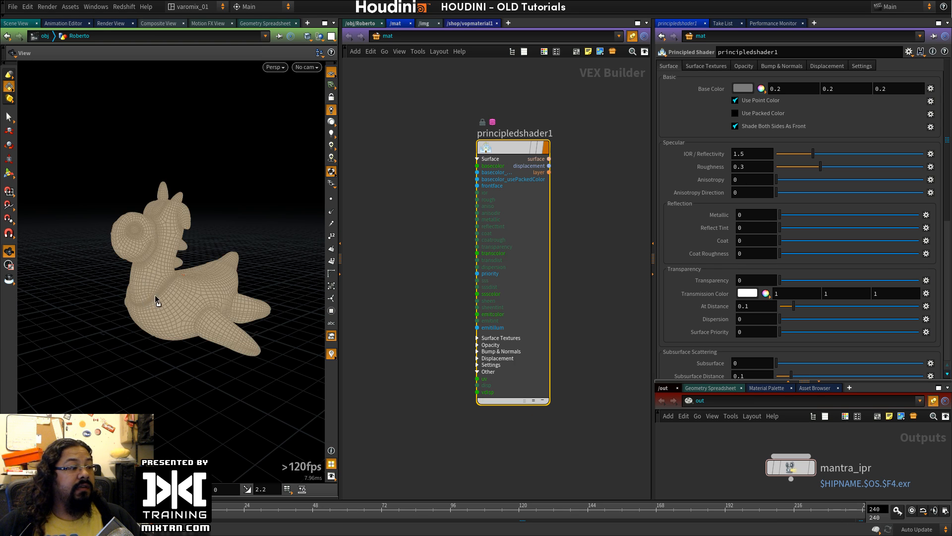
# Step: Set the principled shader's base color to red (0.5, 0, 0) and its roughness to about 0.429
pyautogui.click(743, 88)
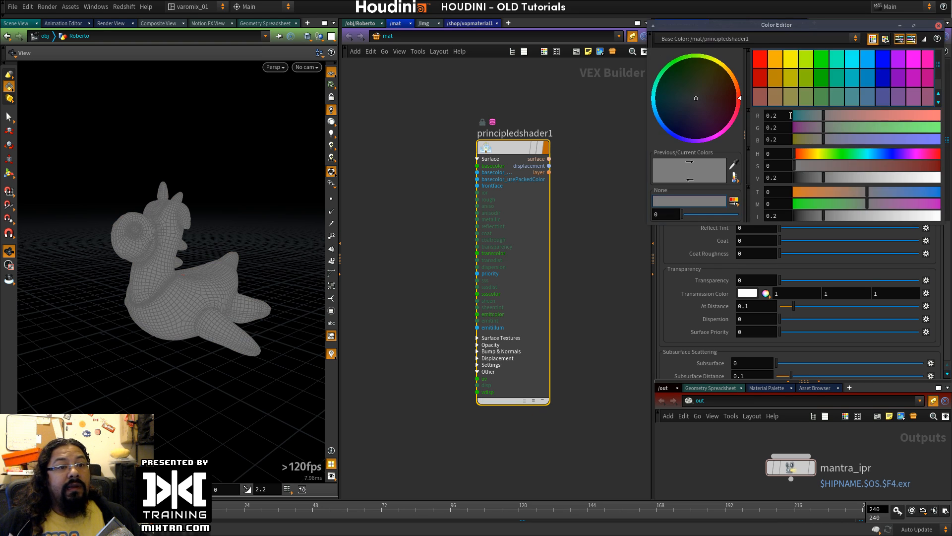
pyautogui.click(759, 79)
pyautogui.click(938, 25)
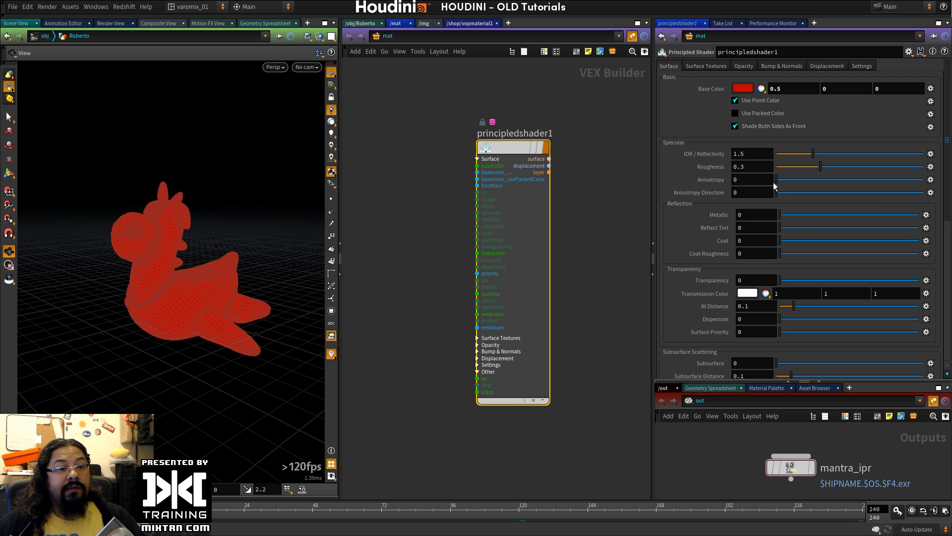
pyautogui.moveTo(820, 167); pyautogui.dragTo(839, 168)
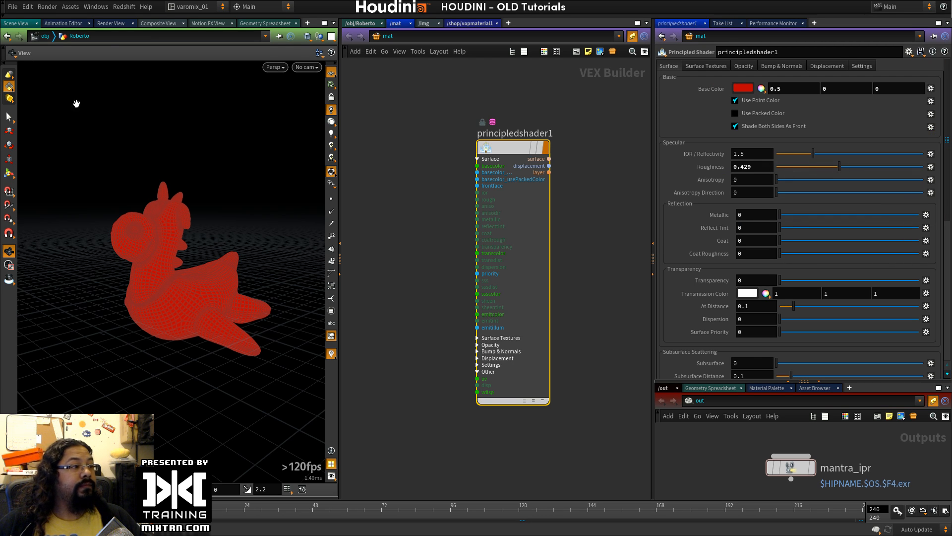
# Step: Render the red rubber toy in the Render View with mantra_ipr
pyautogui.click(106, 23)
pyautogui.click(32, 37)
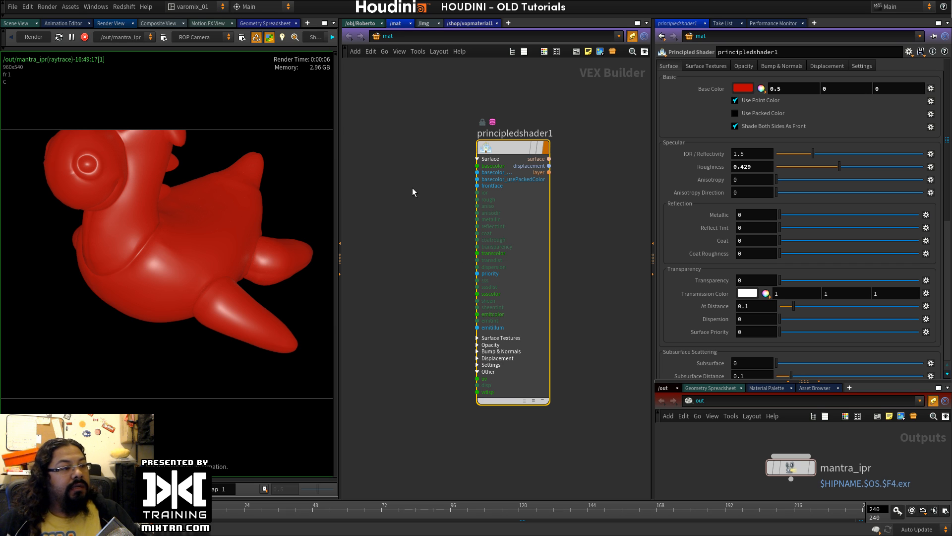
pyautogui.moveTo(373, 182); pyautogui.dragTo(410, 165, button='middle')
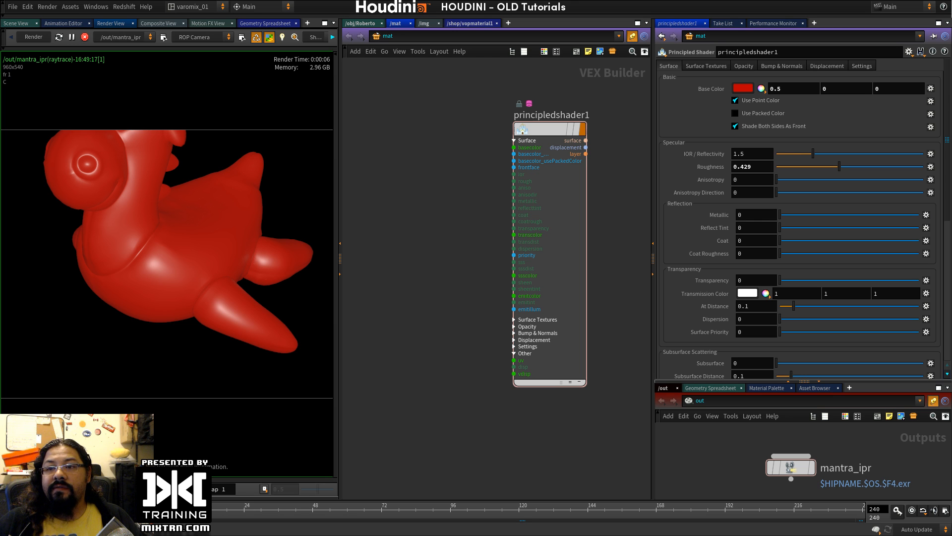
# Step: Switch to the web browser and search the cmiVFX site for "houdini"
pyautogui.hotkey('alt', 'Tab')
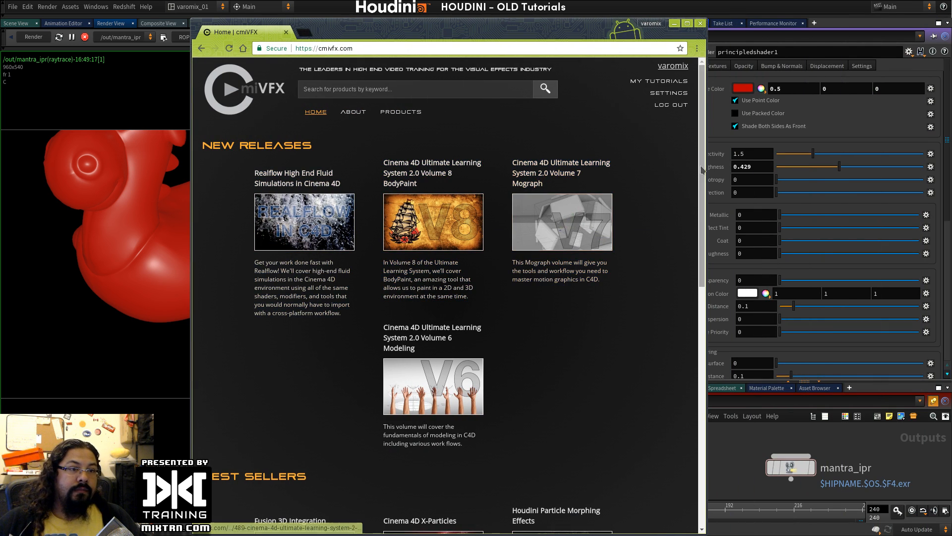
pyautogui.scroll(-4, 313, 260)
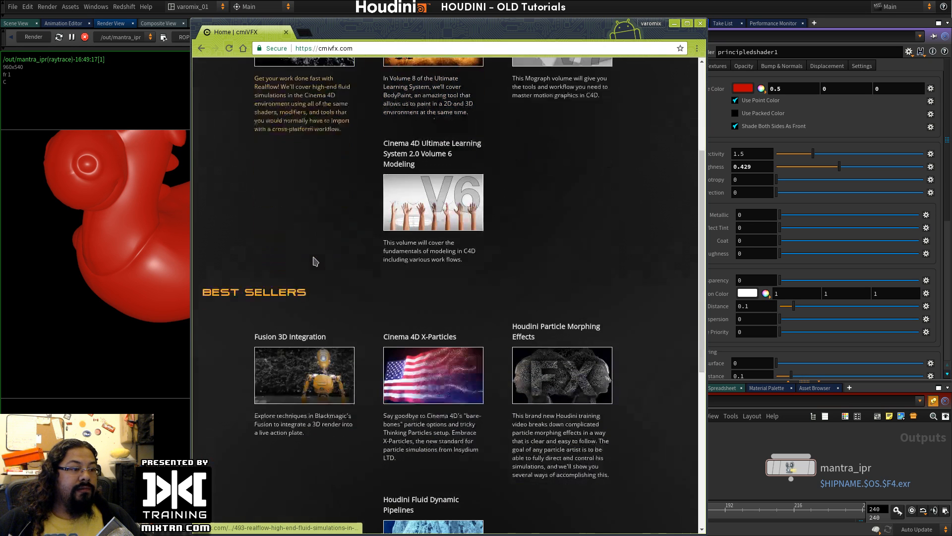
pyautogui.scroll(-4, 315, 261)
pyautogui.scroll(8, 315, 262)
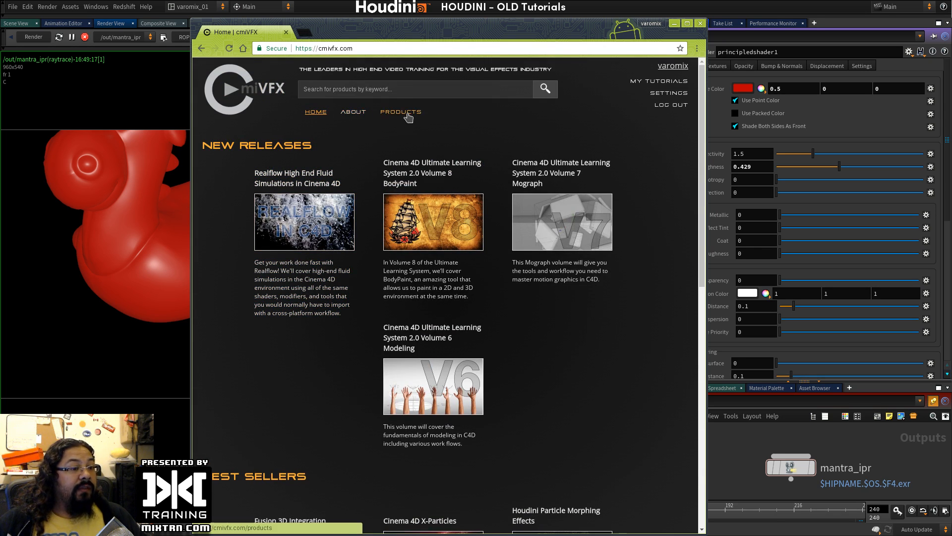
pyautogui.click(407, 91)
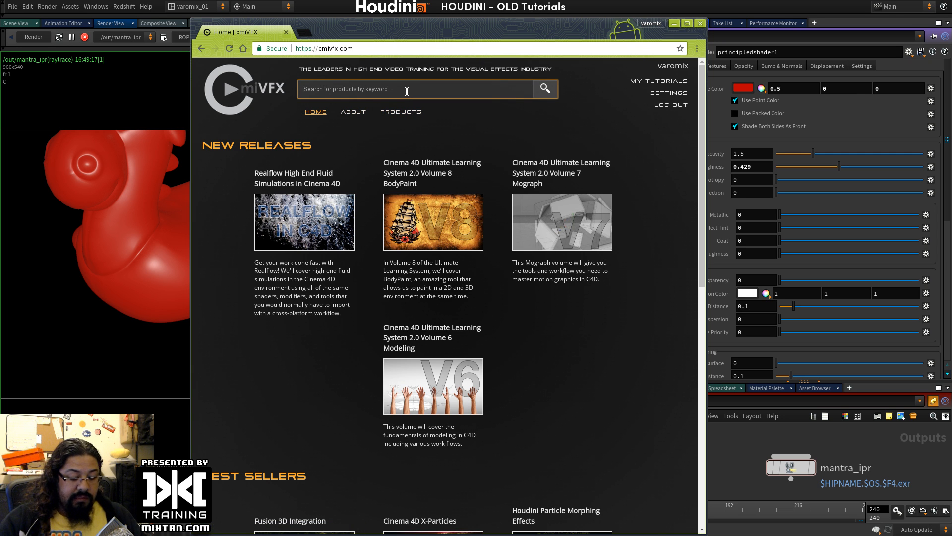
pyautogui.write('houdini')
pyautogui.press('Return')
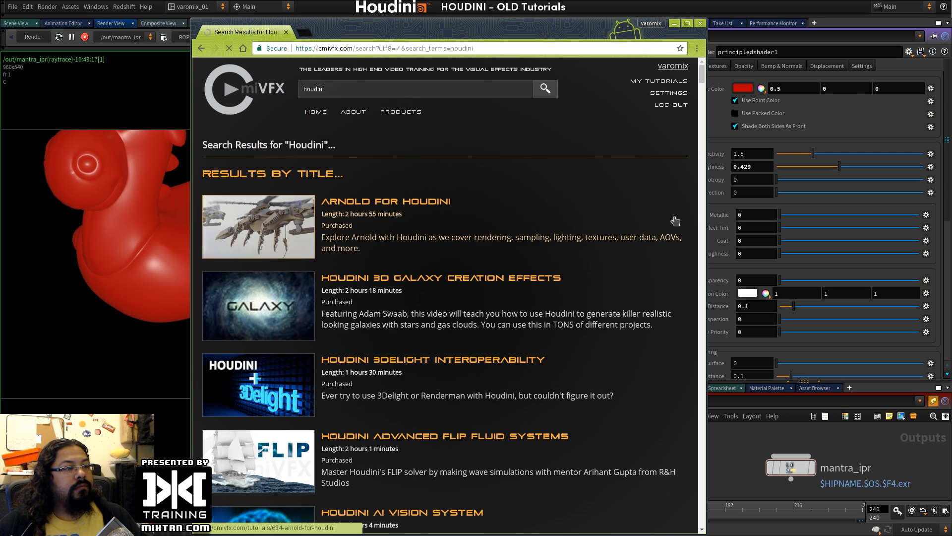
# Step: Widen the browser window and look through the Houdini tutorial results as far as Houdini Embers And Ash
pyautogui.moveTo(708, 205); pyautogui.dragTo(868, 203)
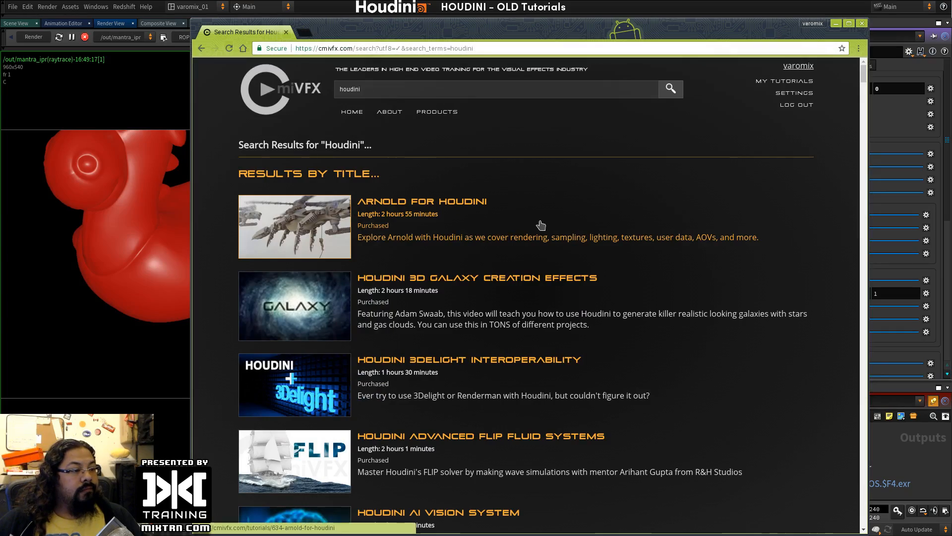
pyautogui.scroll(-5, 540, 225)
pyautogui.scroll(-2, 566, 219)
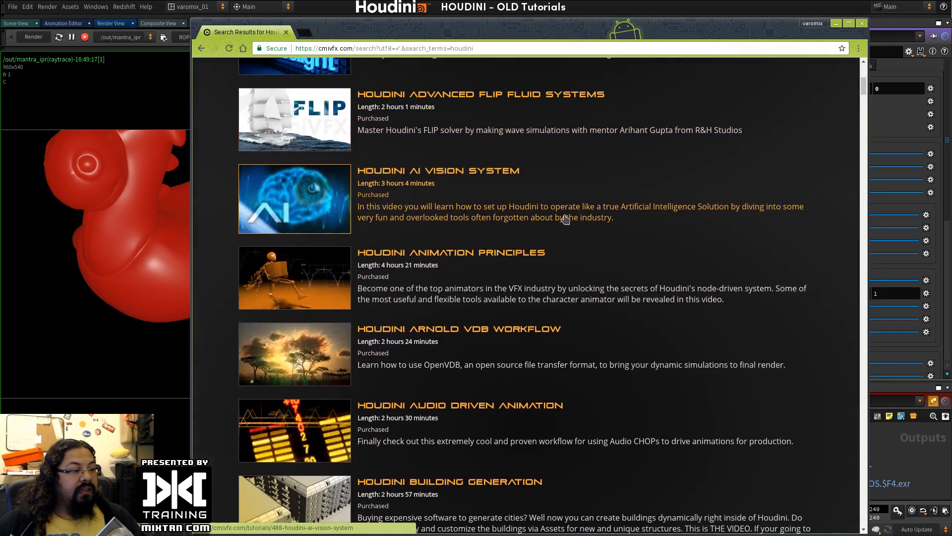
pyautogui.scroll(-5, 565, 219)
pyautogui.scroll(-3, 566, 219)
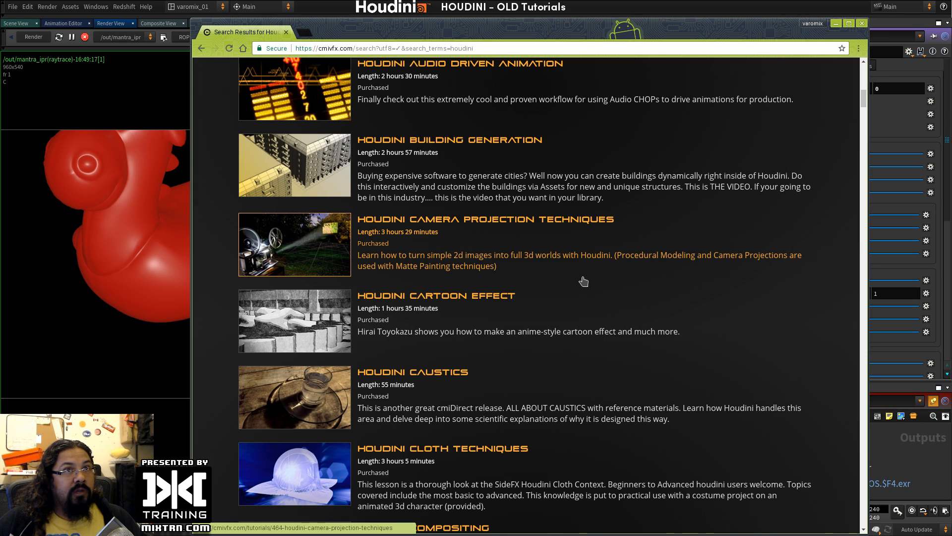
pyautogui.scroll(-3, 583, 281)
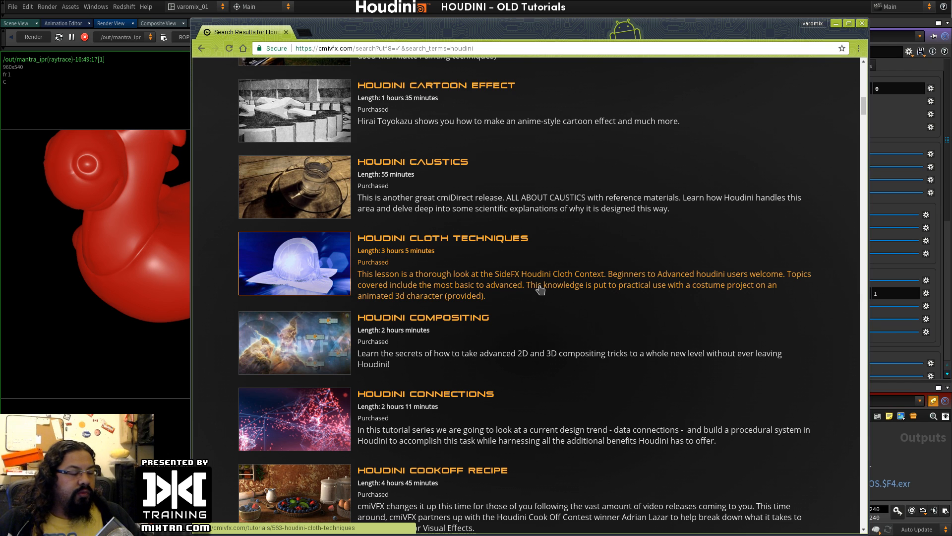
pyautogui.scroll(-2, 538, 287)
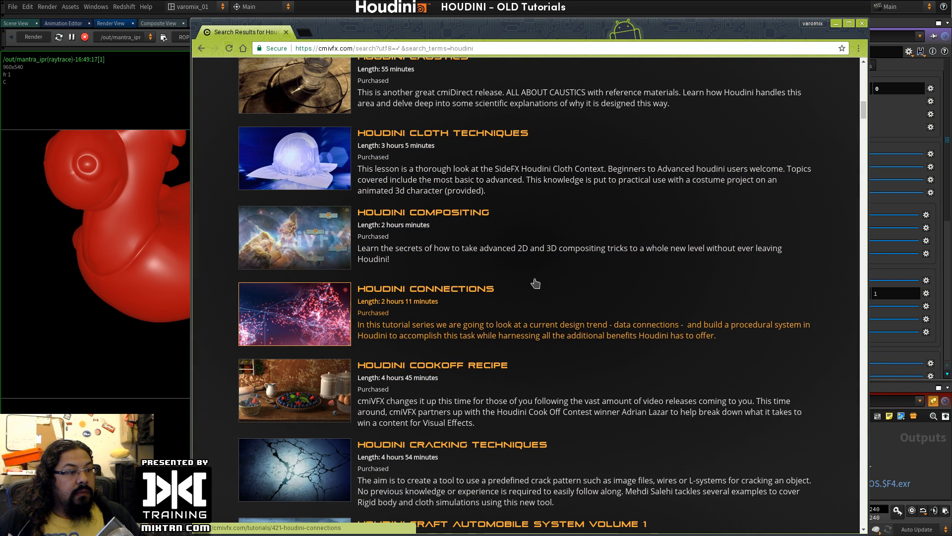
pyautogui.scroll(-2, 535, 284)
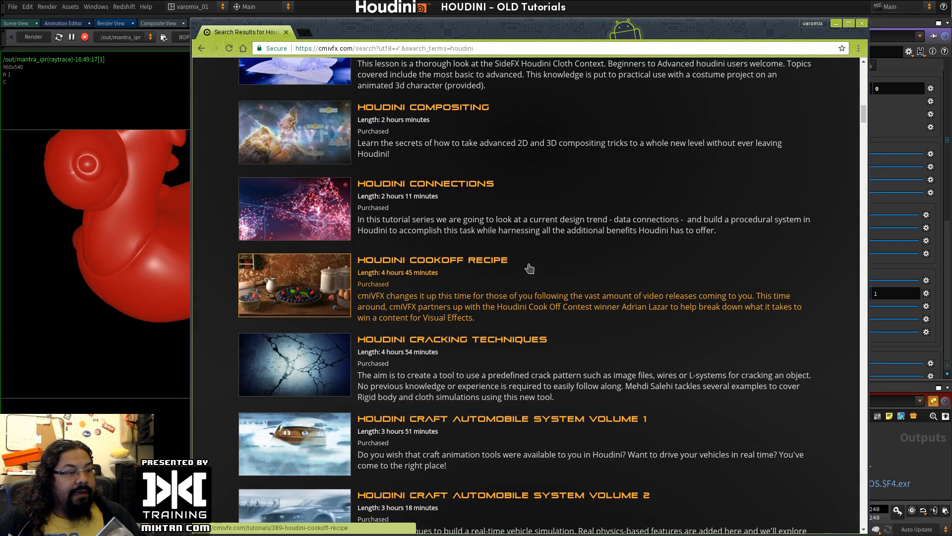
pyautogui.scroll(-3, 541, 254)
pyautogui.scroll(-3, 542, 250)
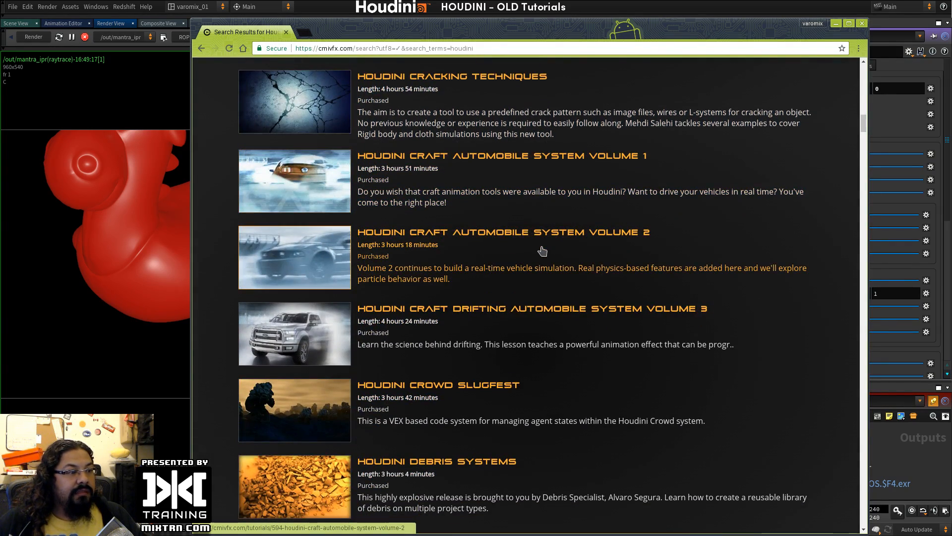
pyautogui.scroll(-5, 542, 251)
pyautogui.scroll(-6, 543, 253)
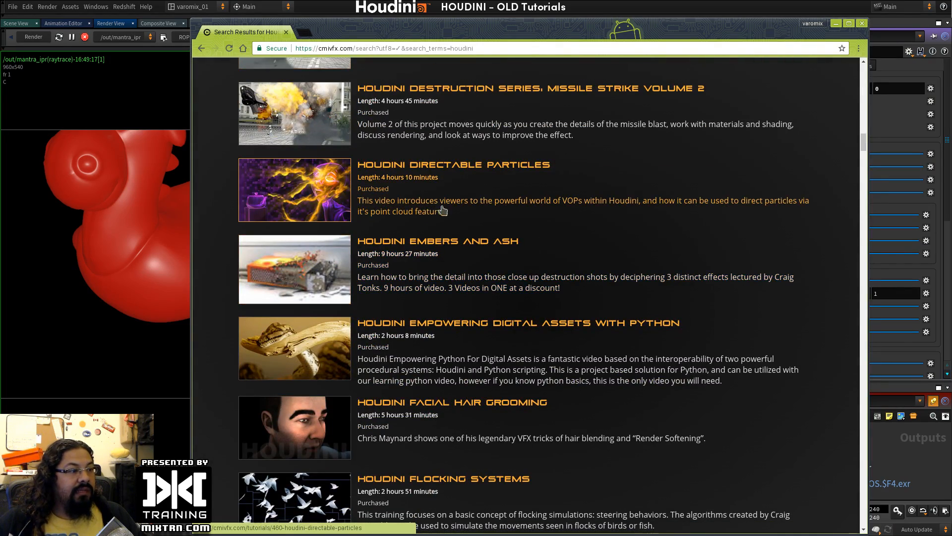
pyautogui.scroll(-2, 496, 222)
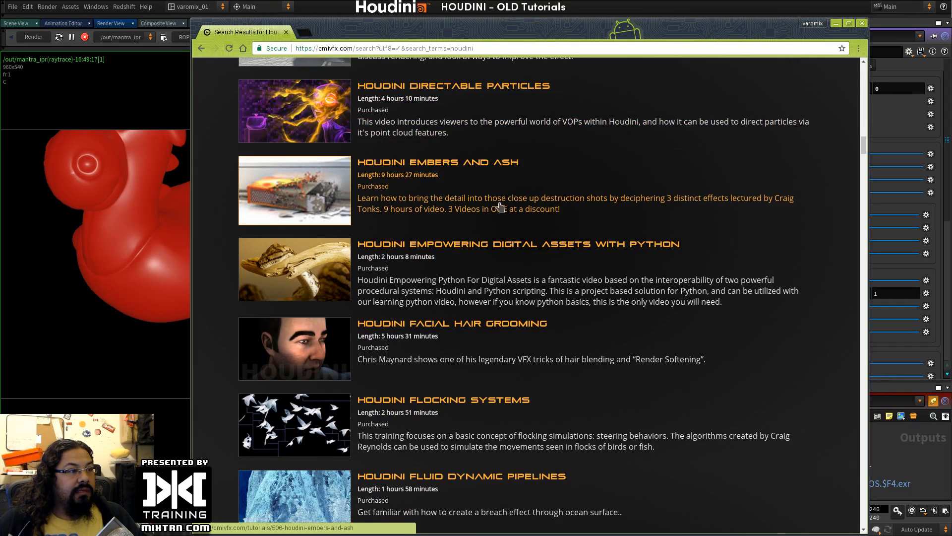
# Step: Open the Houdini Embers And Ash tutorial and save its project files zip in the OLD_HOUDINI TUTS folder
pyautogui.click(481, 163)
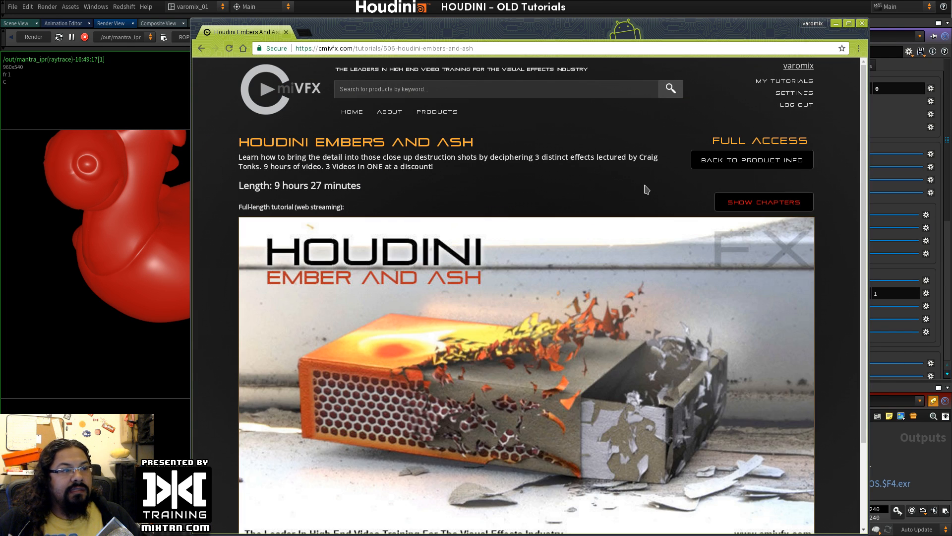
pyautogui.scroll(-3, 645, 194)
pyautogui.click(734, 477)
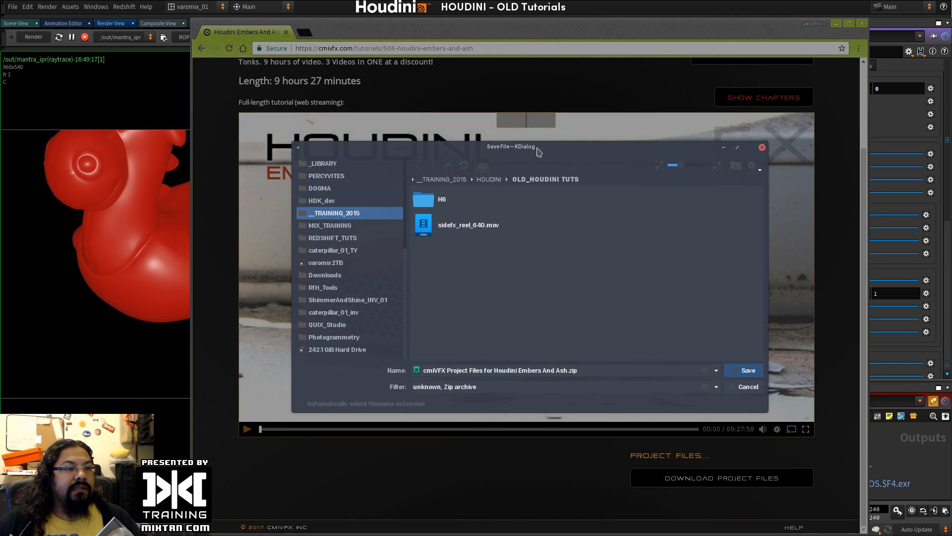
pyautogui.click(796, 348)
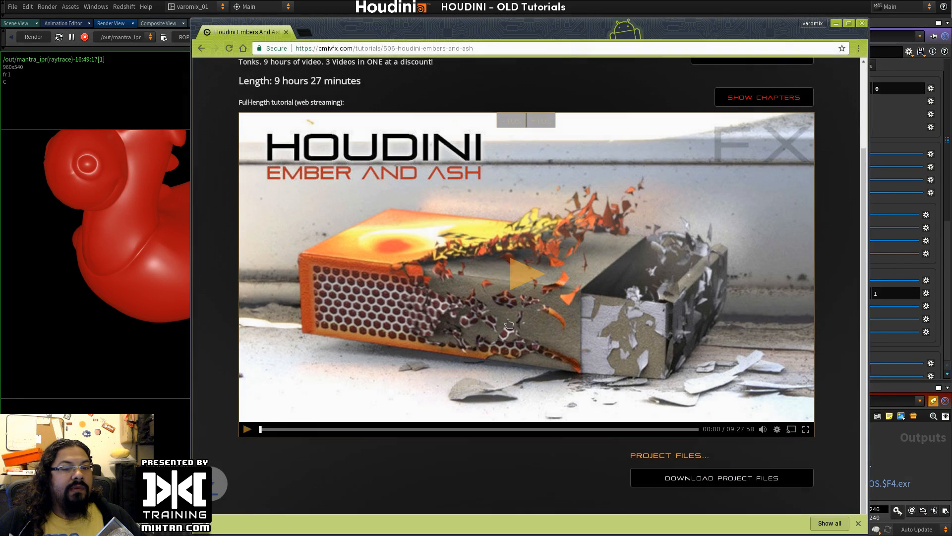
# Step: Show the downloaded Embers And Ash project files zip in its folder once the download completes
pyautogui.scroll(3, 399, 292)
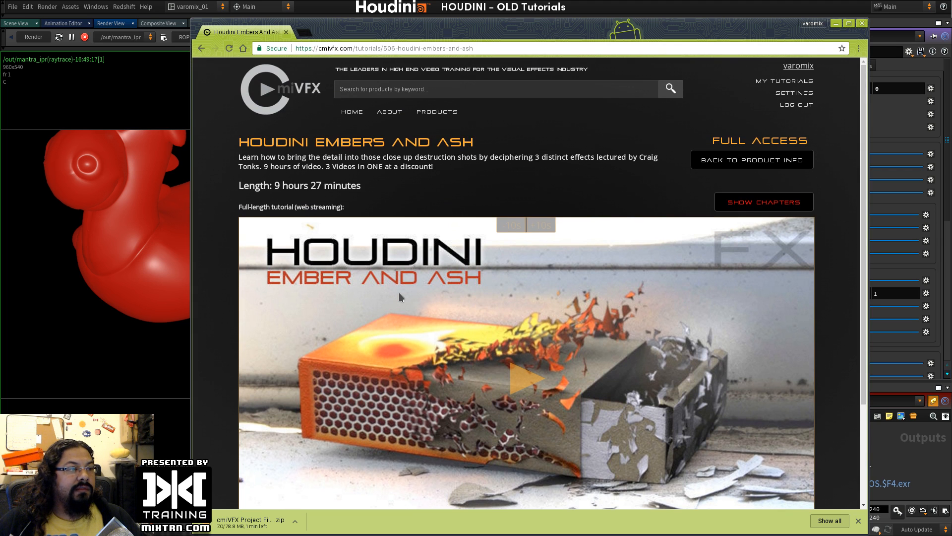
pyautogui.scroll(-3, 398, 292)
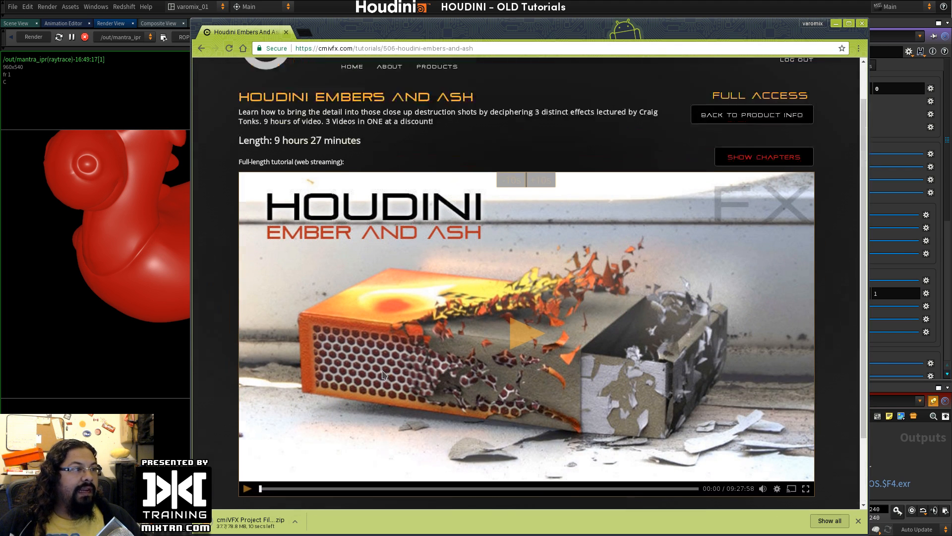
pyautogui.scroll(-3, 383, 377)
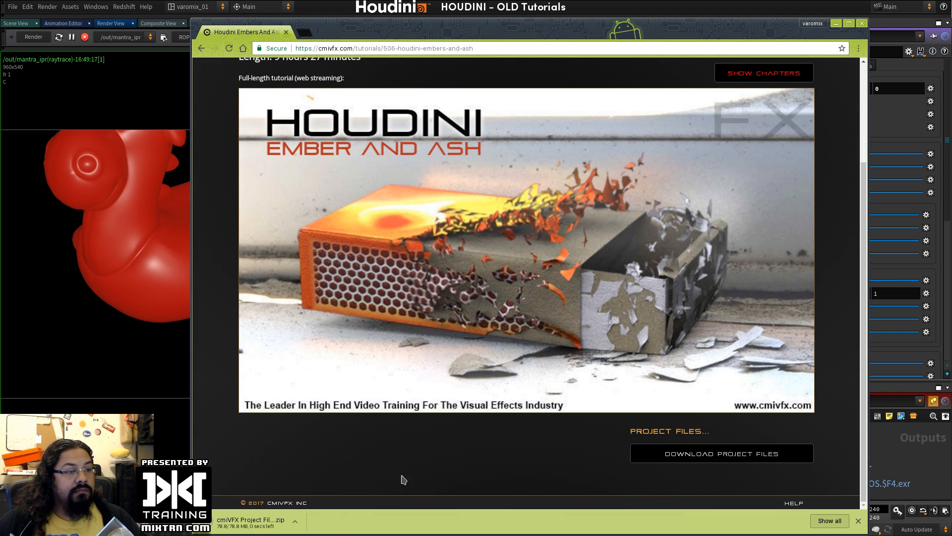
pyautogui.click(293, 522)
pyautogui.click(327, 486)
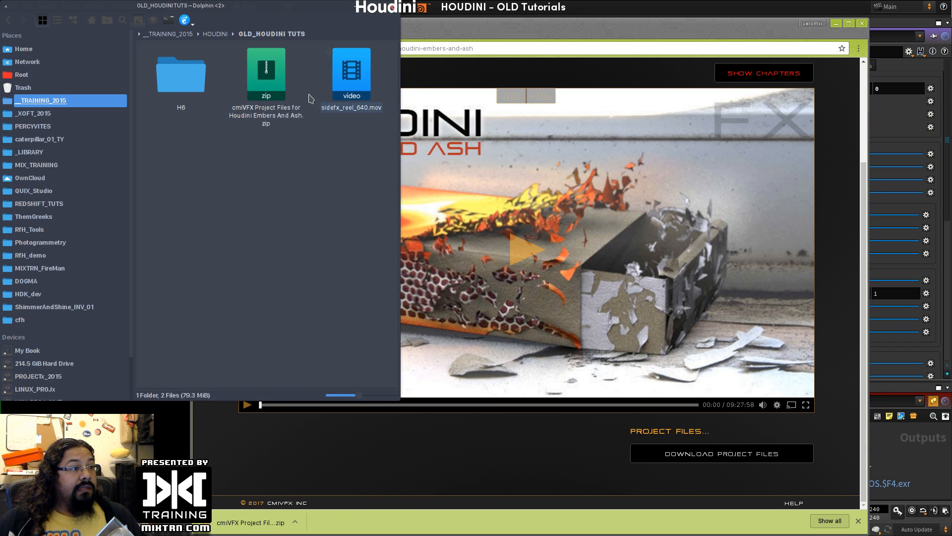
# Step: Extract the Embers And Ash project files zip in place with an autodetected subfolder
pyautogui.rightClick(277, 83)
pyautogui.moveTo(317, 194)
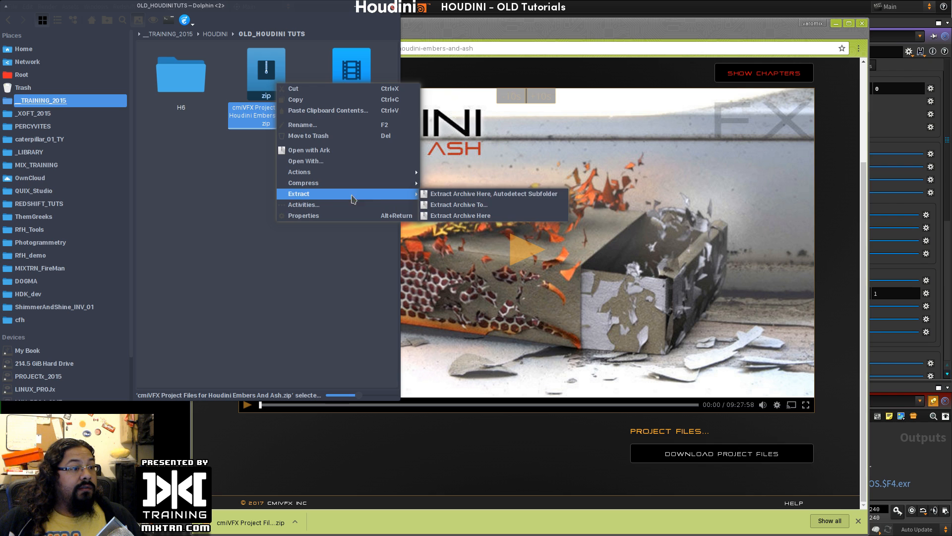
pyautogui.click(441, 193)
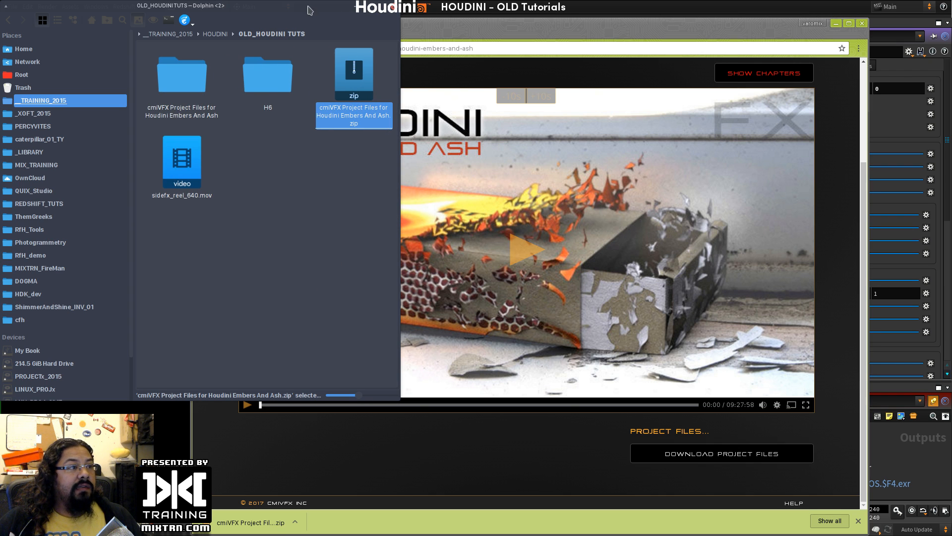
# Step: Browse the extracted cmiVFX project files to PROJECT_FILES/03_CRUMBLE/DEV and widen the file manager window to view its scene files
pyautogui.moveTo(307, 10); pyautogui.dragTo(740, 63)
pyautogui.click(615, 126)
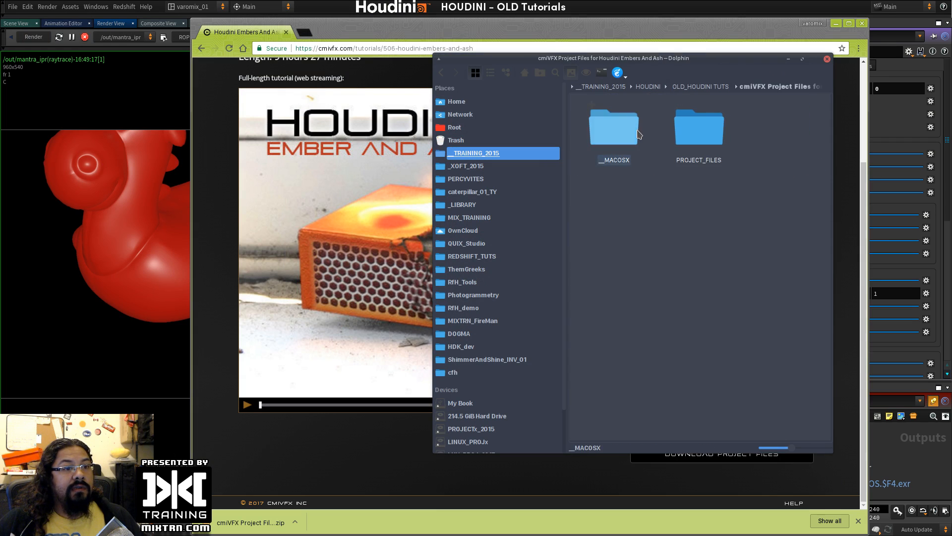
pyautogui.click(682, 137)
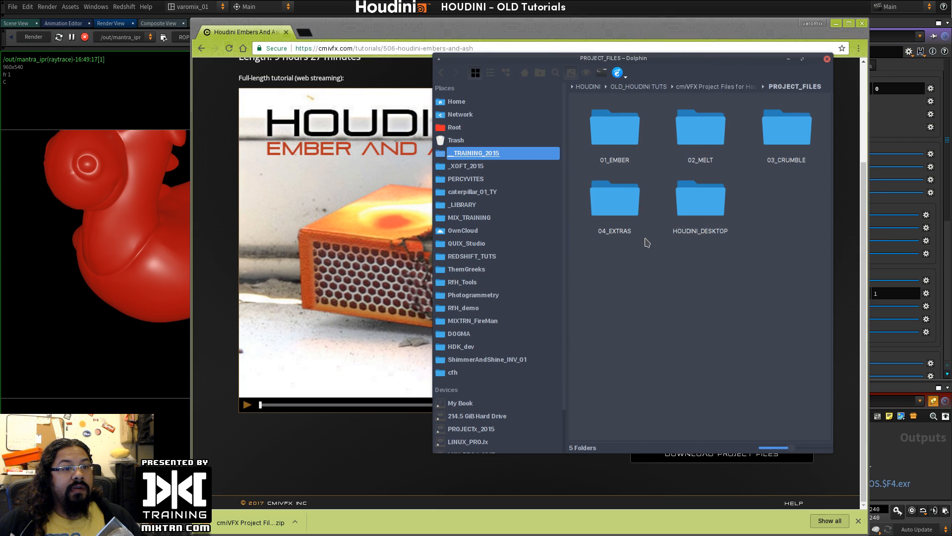
pyautogui.click(769, 138)
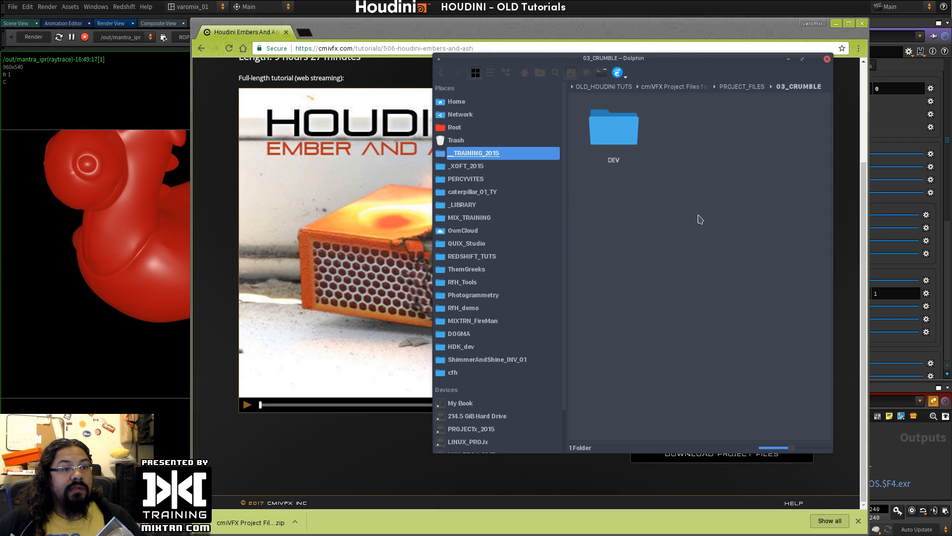
pyautogui.click(615, 126)
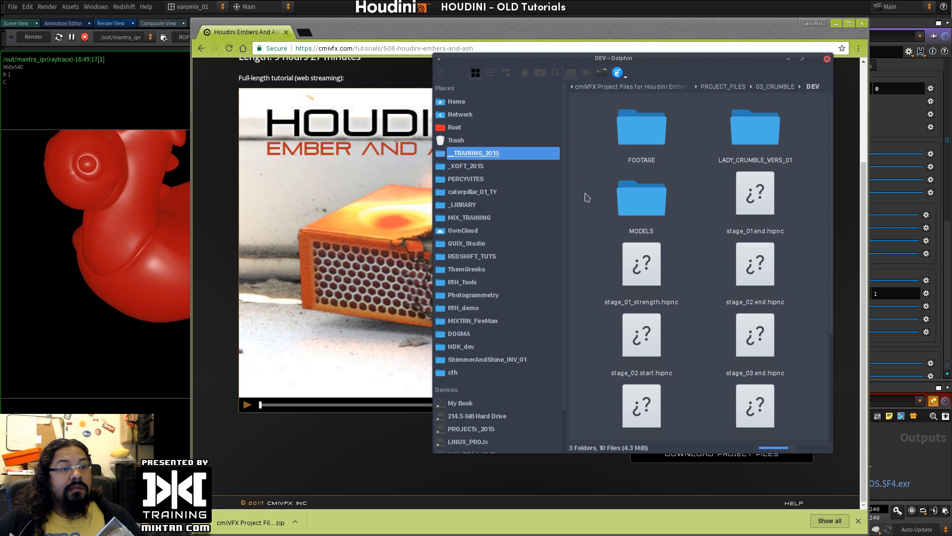
pyautogui.keyDown('alt'); pyautogui.moveTo(586, 197); pyautogui.dragTo(467, 197, button='right'); pyautogui.keyUp('alt')
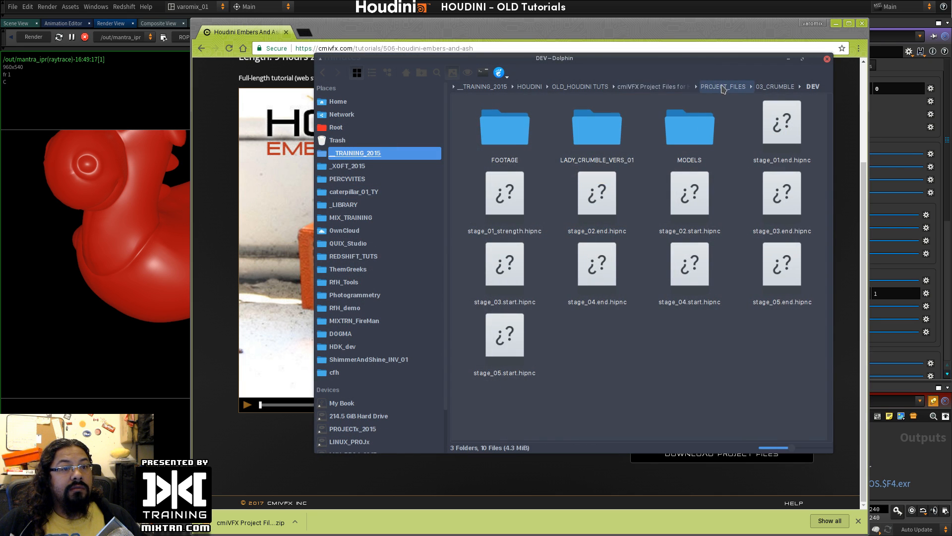
# Step: Go back to PROJECT_FILES and look inside the DUST_DEBRIS folder of 04_EXTRAS
pyautogui.click(722, 87)
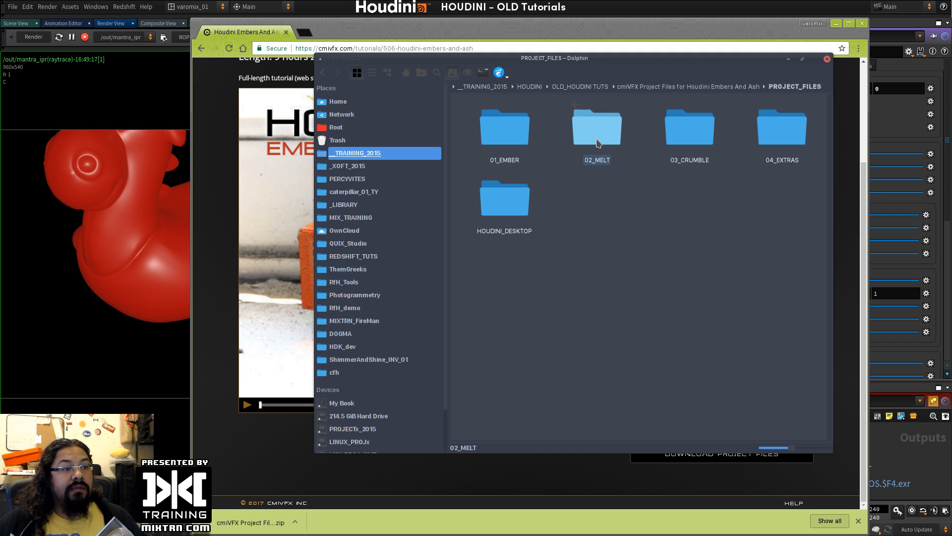
pyautogui.click(783, 146)
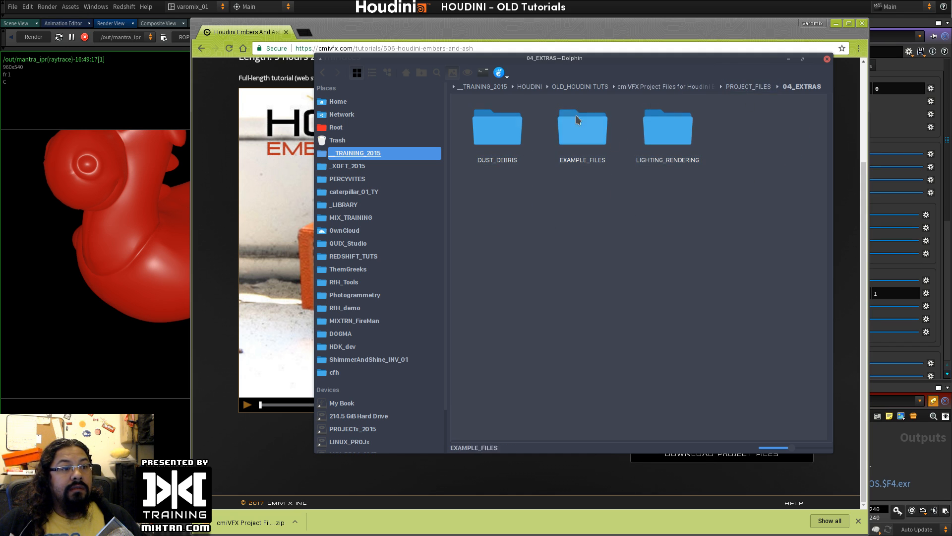
pyautogui.click(497, 128)
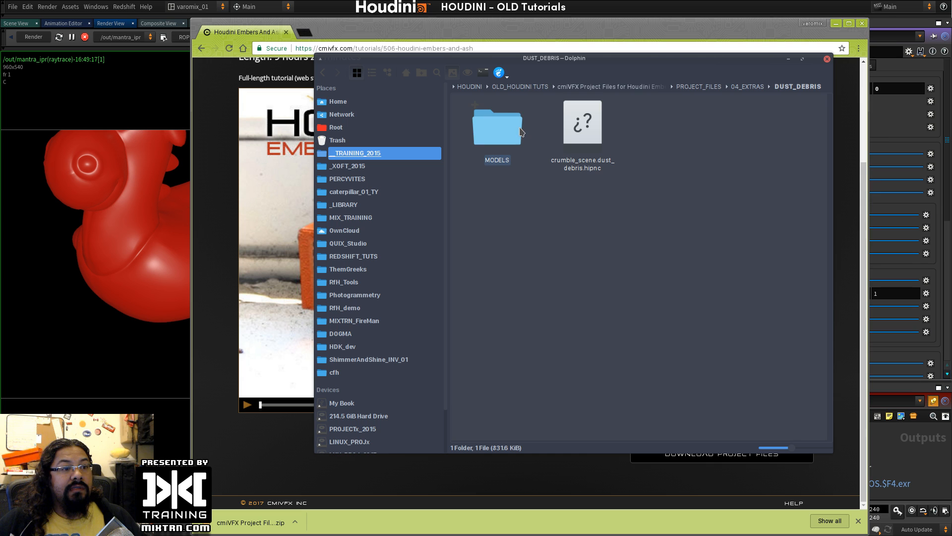
# Step: Switch to the browser, play the Embers And Ash tutorial video and show its chapter list
pyautogui.click(272, 430)
pyautogui.click(478, 406)
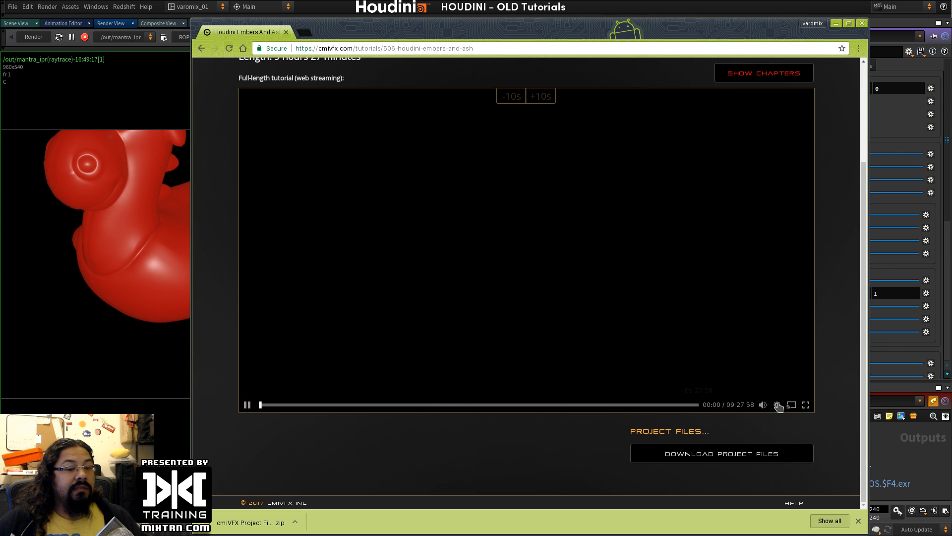
pyautogui.click(777, 405)
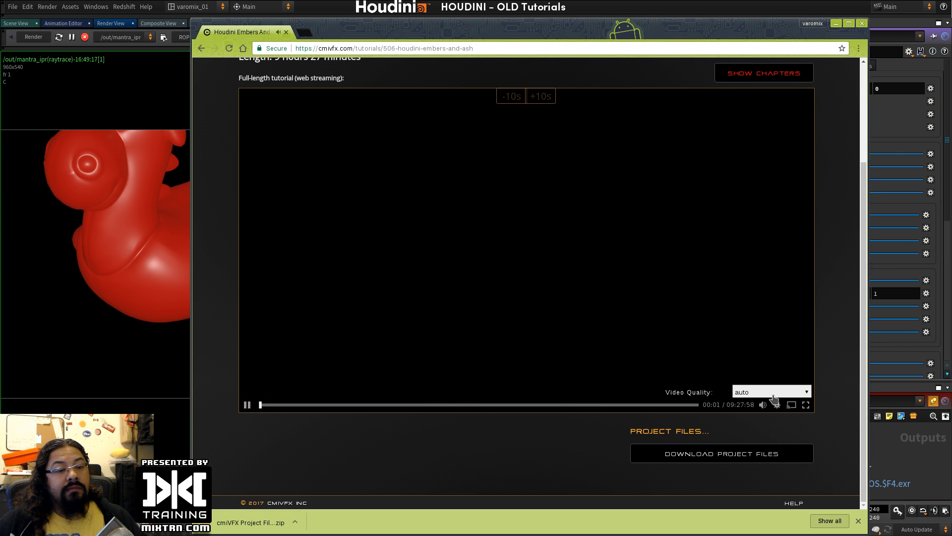
pyautogui.click(763, 74)
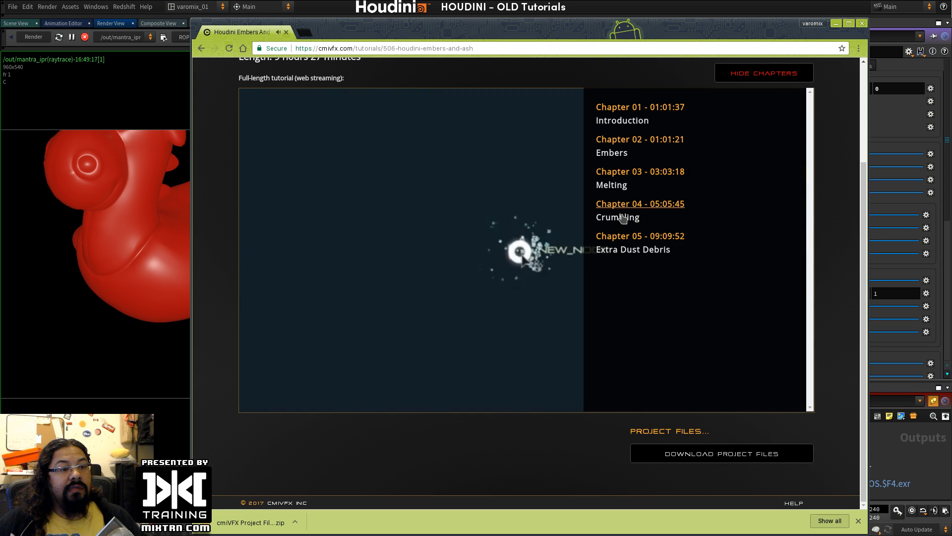
# Step: Preview the Crumbling, Extra Dust Debris, Melting and Embers chapters of the tutorial video and pause playback
pyautogui.click(622, 218)
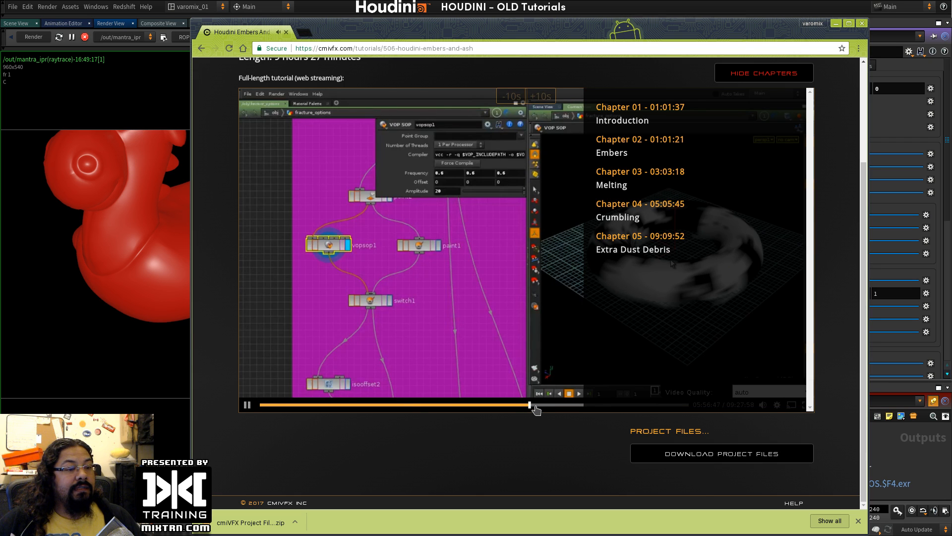
pyautogui.moveTo(536, 409); pyautogui.dragTo(558, 409)
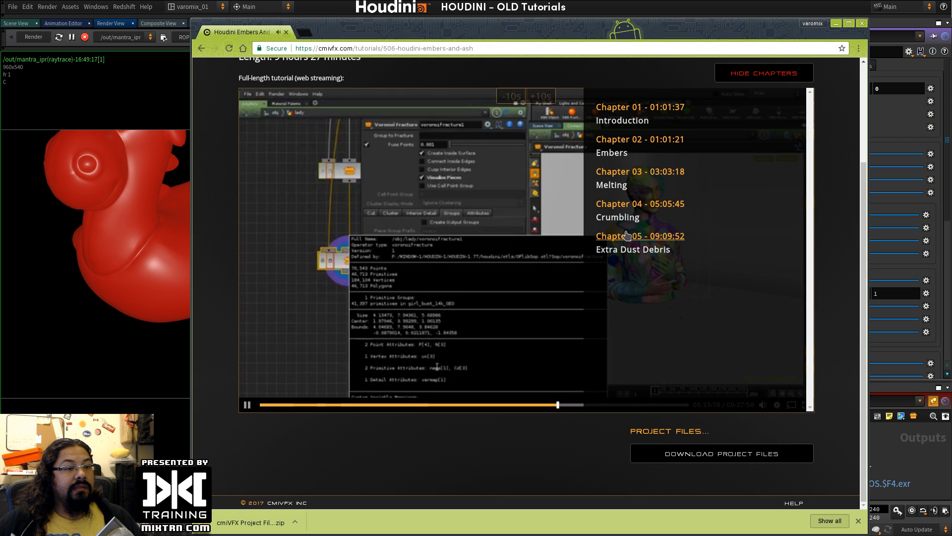
pyautogui.click(628, 236)
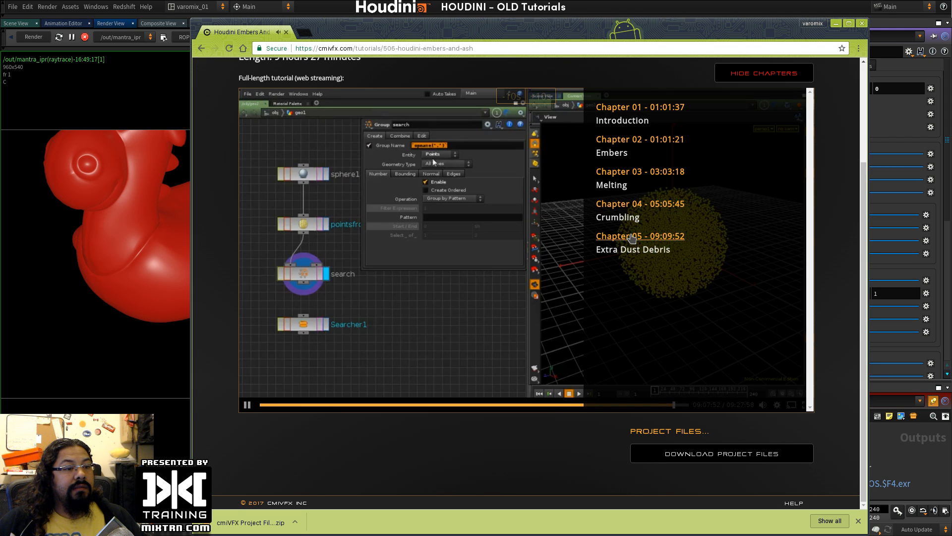
pyautogui.click(625, 172)
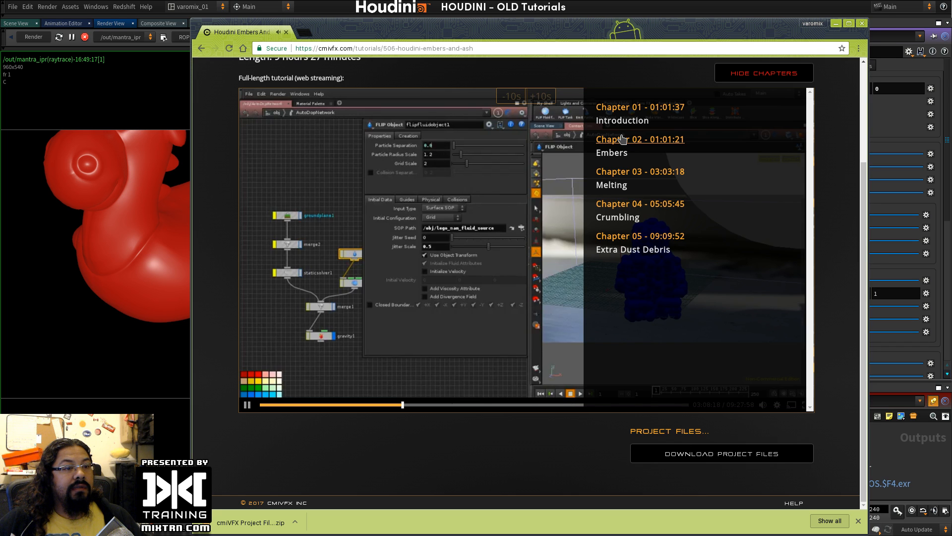
pyautogui.click(623, 139)
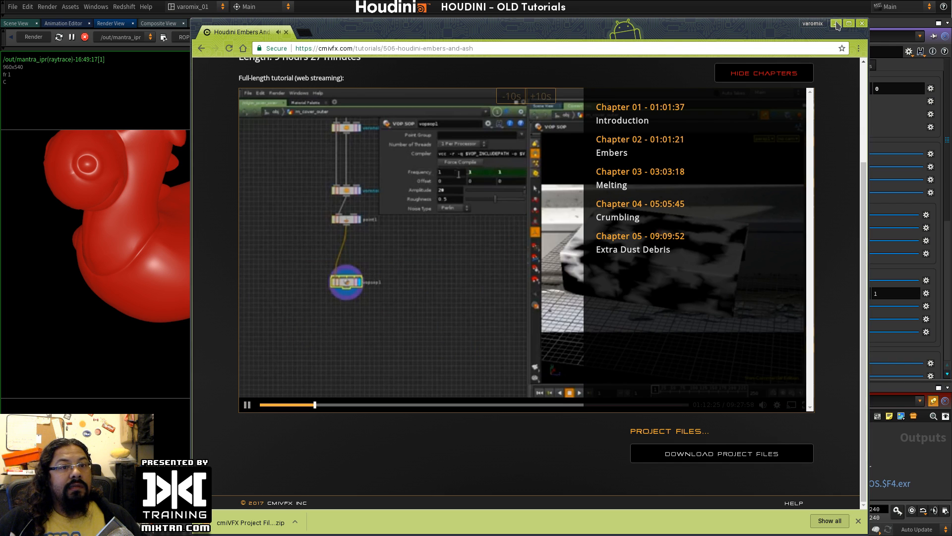
pyautogui.click(248, 405)
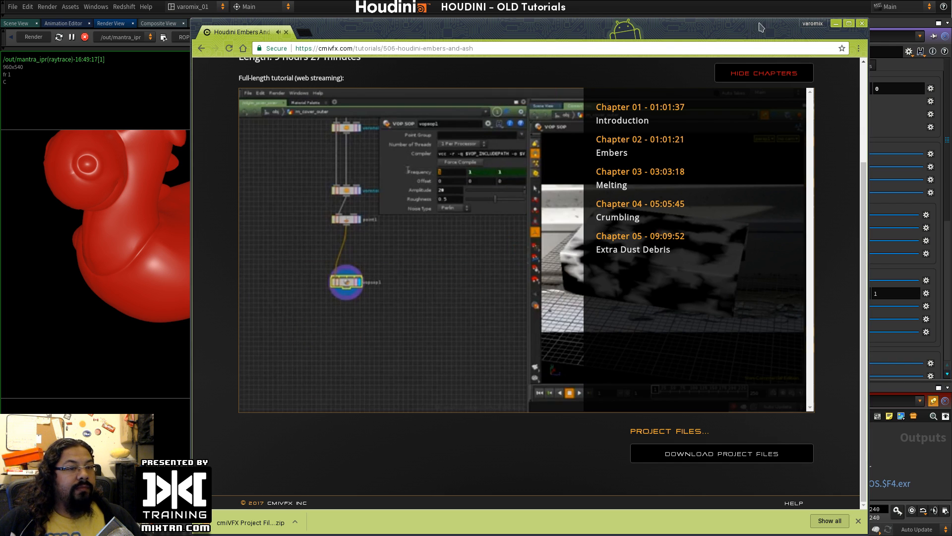
# Step: Return the file manager to the PROJECT_FILES folder and switch to Houdini's Scene View
pyautogui.click(837, 24)
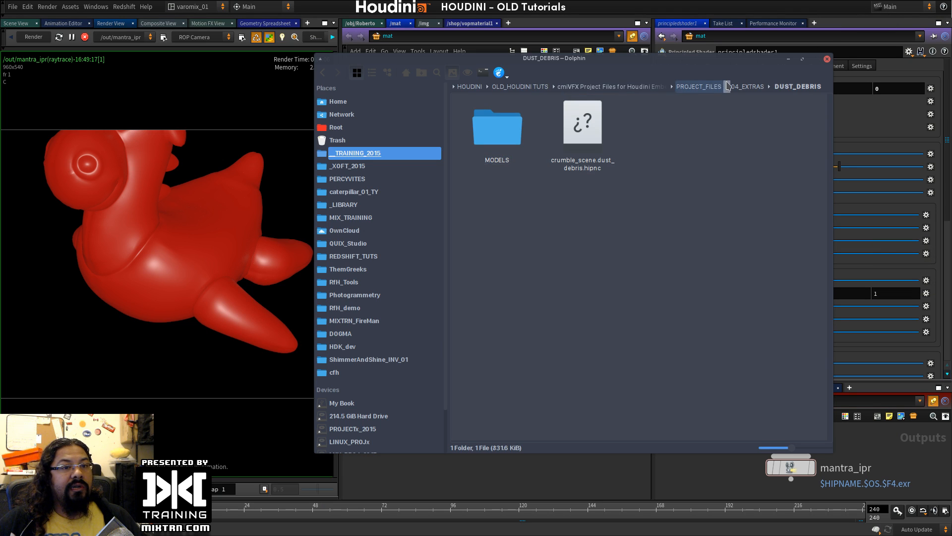
pyautogui.click(711, 87)
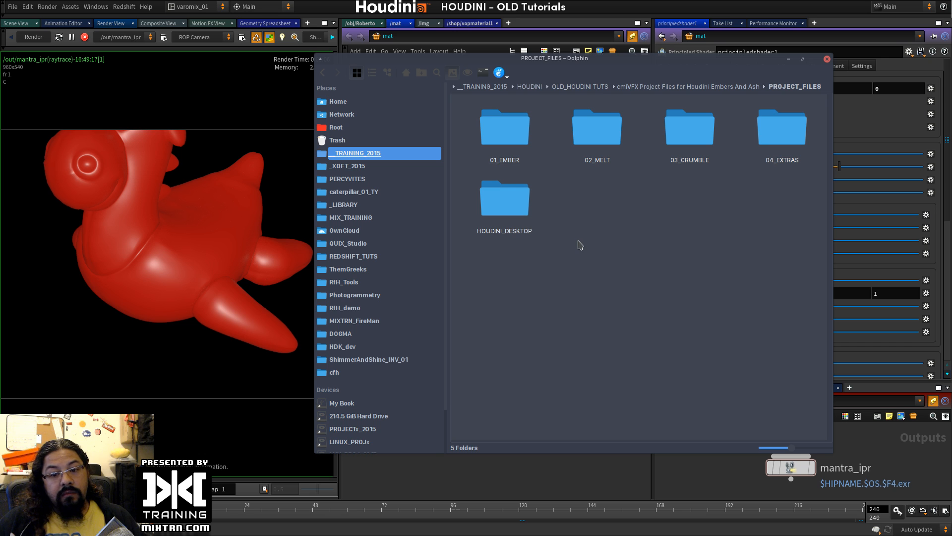
pyautogui.click(597, 468)
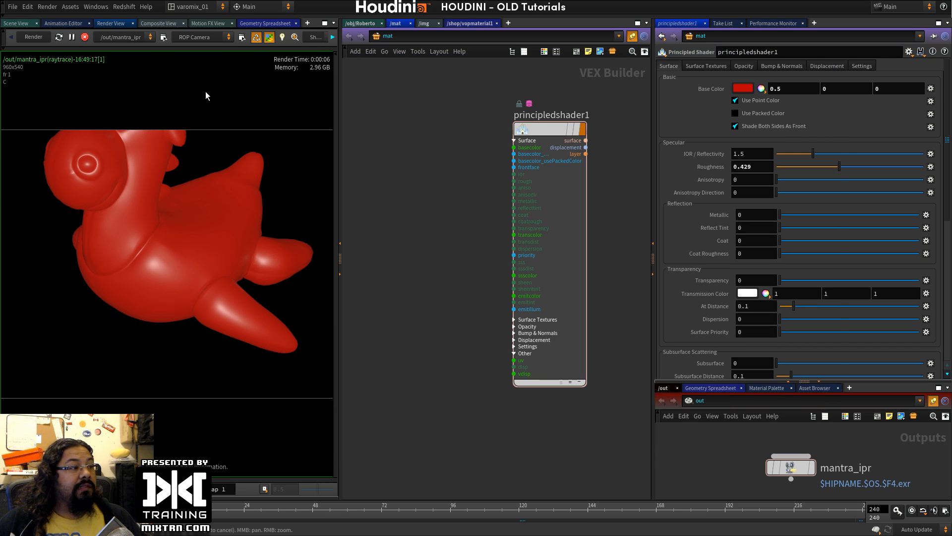
pyautogui.click(16, 23)
pyautogui.click(12, 7)
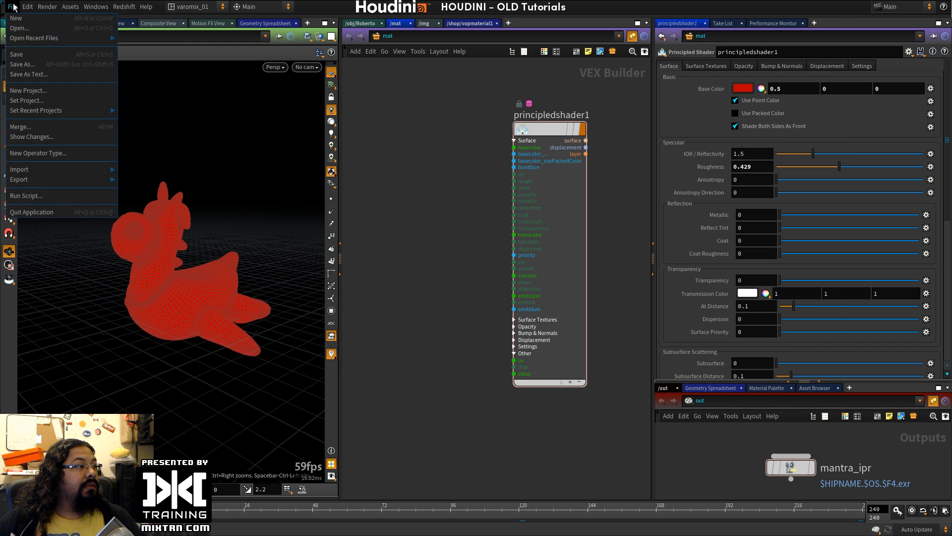
pyautogui.click(26, 30)
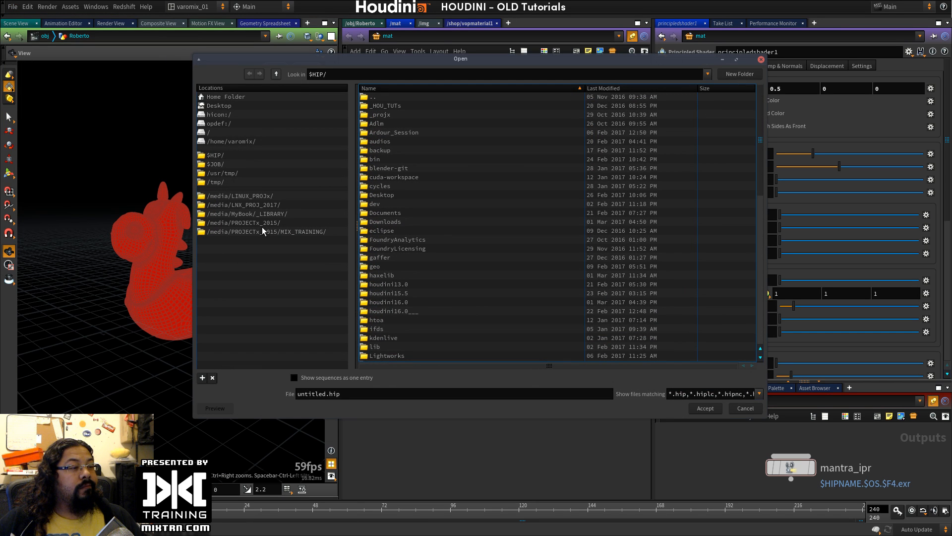
pyautogui.click(220, 163)
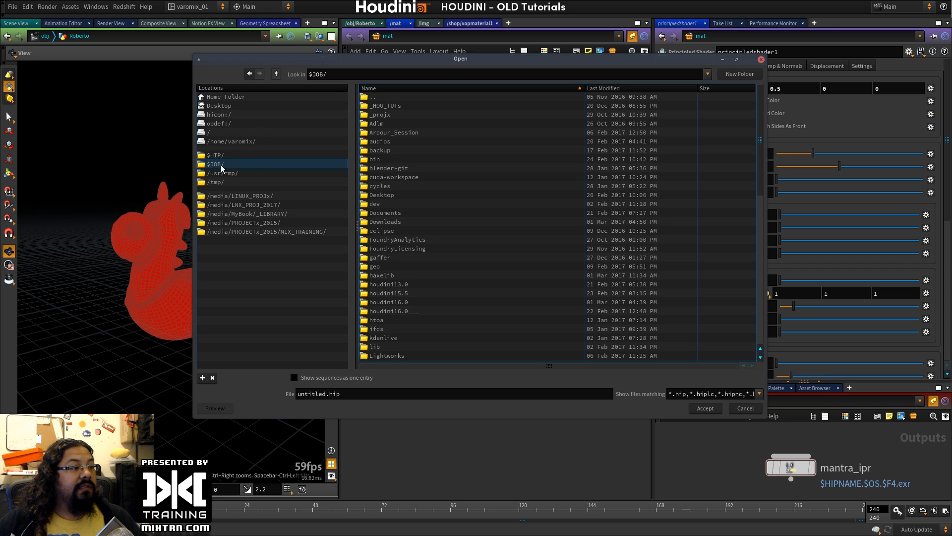
pyautogui.click(762, 61)
# Step: Set the Houdini project to the first entry among the recent projects
pyautogui.click(13, 6)
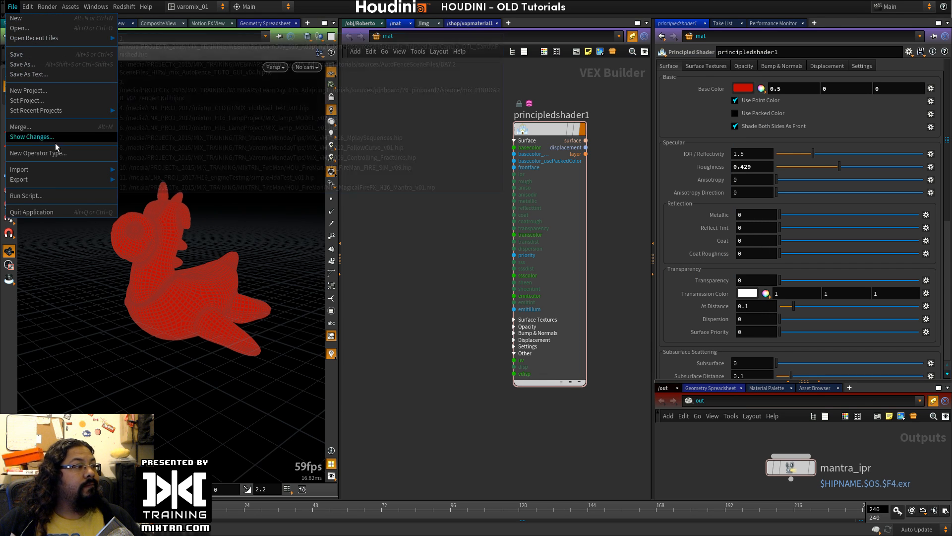
pyautogui.moveTo(49, 112)
pyautogui.click(206, 112)
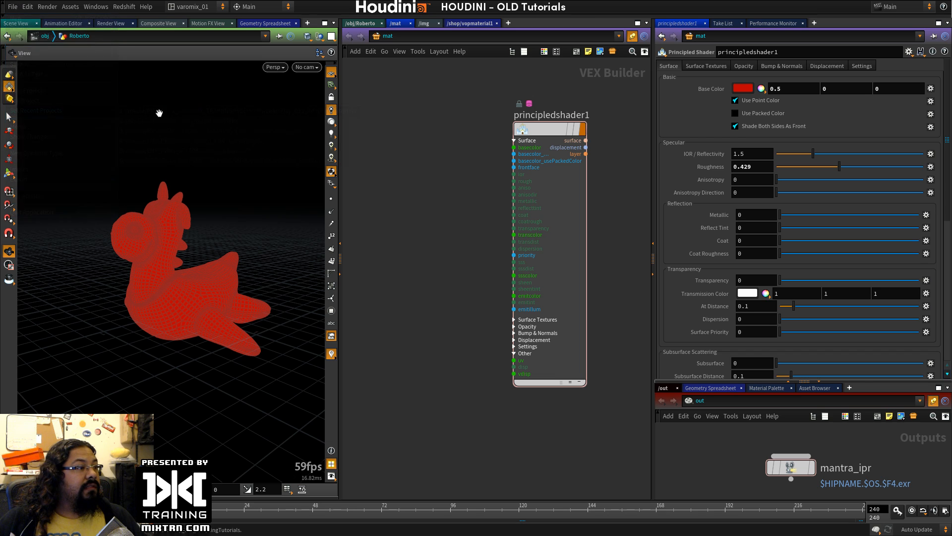
# Step: Start opening a scene file and browse $JOB/sources and its H6 subfolder for the tutorial scenes
pyautogui.click(12, 7)
pyautogui.click(22, 24)
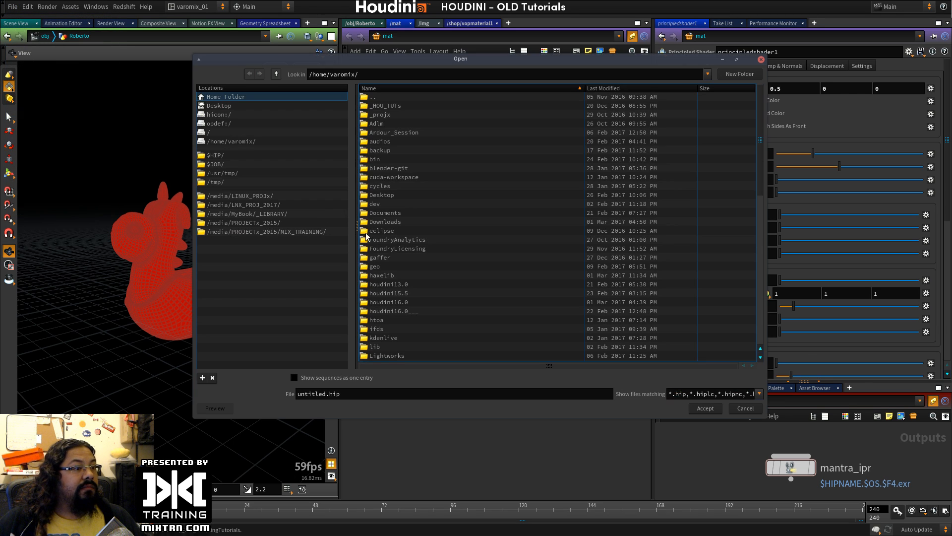
pyautogui.click(281, 232)
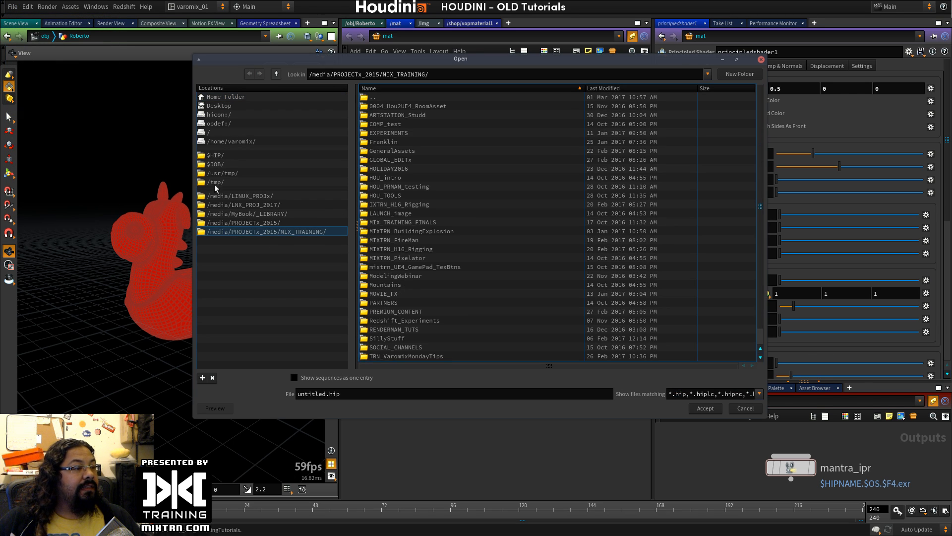
pyautogui.click(221, 164)
pyautogui.click(389, 106)
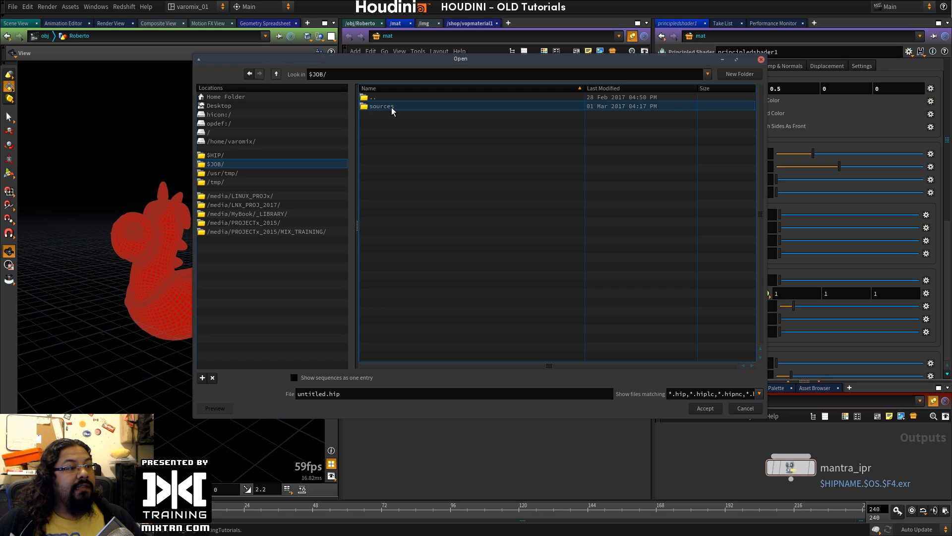
pyautogui.doubleClick(392, 107)
pyautogui.doubleClick(377, 115)
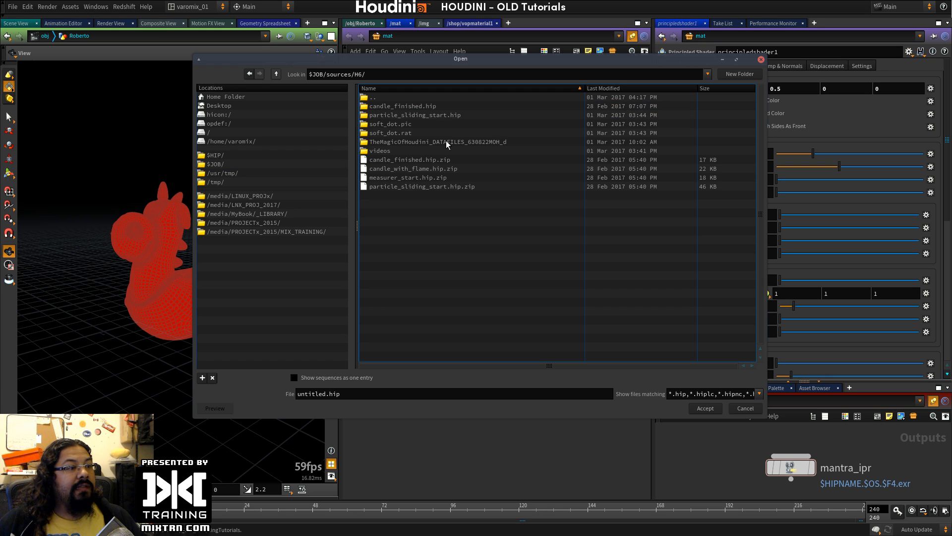
pyautogui.doubleClick(369, 99)
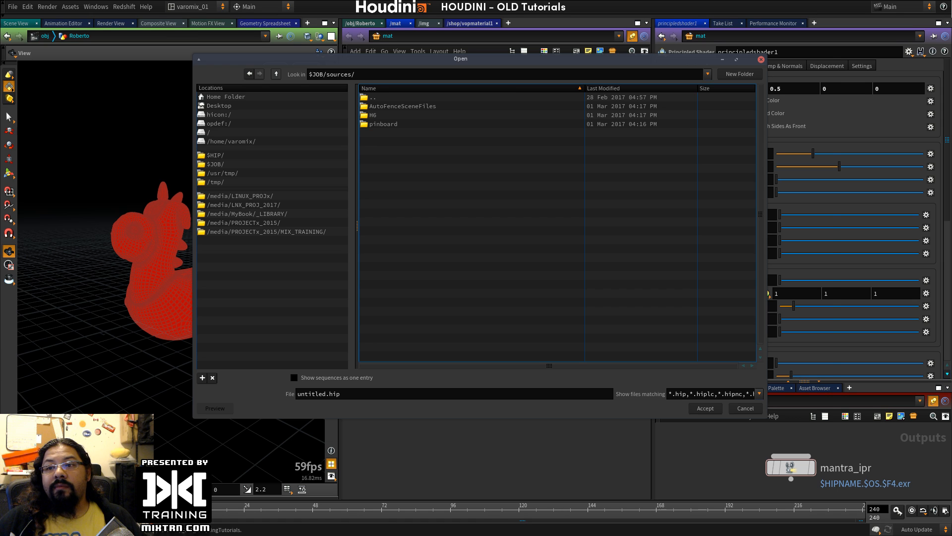
# Step: Copy the "cmiVFX Project Files for Houdini Embers And Ash" folder from OLD_HOUDINI TUTS into the LearnDay_015_AdaptingTutorials sources folder
pyautogui.hotkey('alt', 'Tab')
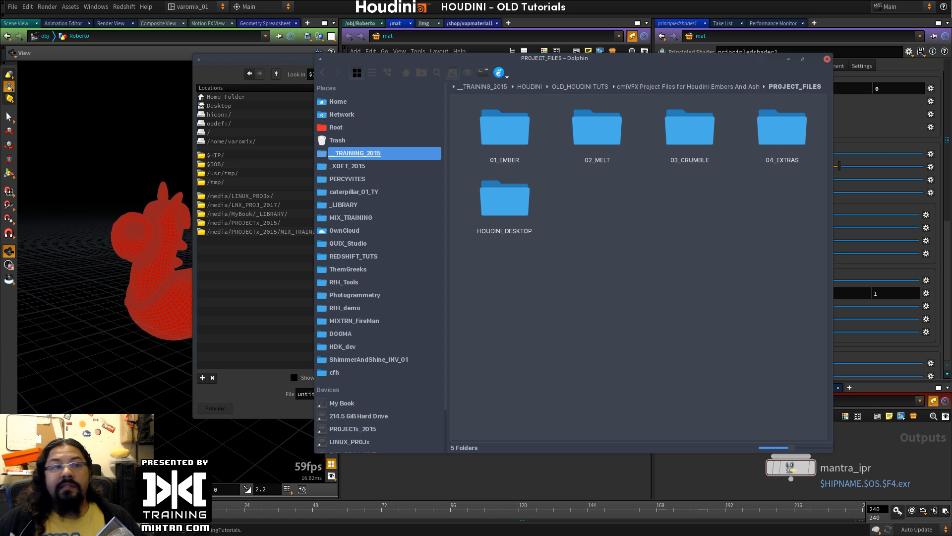
pyautogui.click(574, 87)
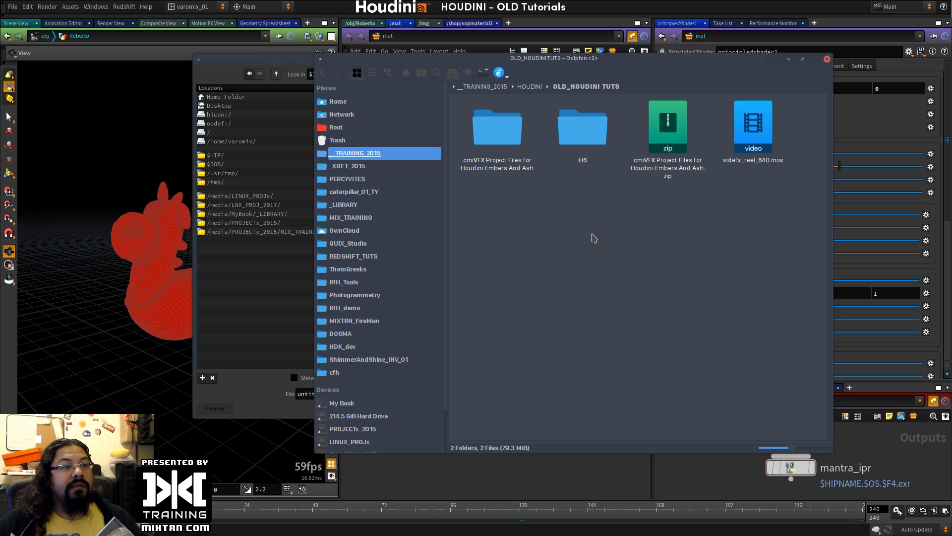
pyautogui.click(498, 137)
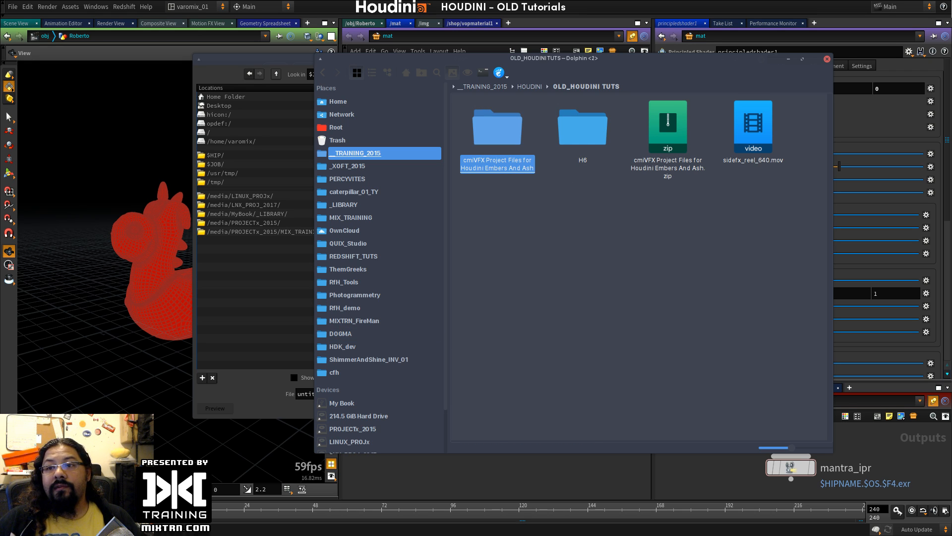
pyautogui.hotkey('alt', 'Tab')
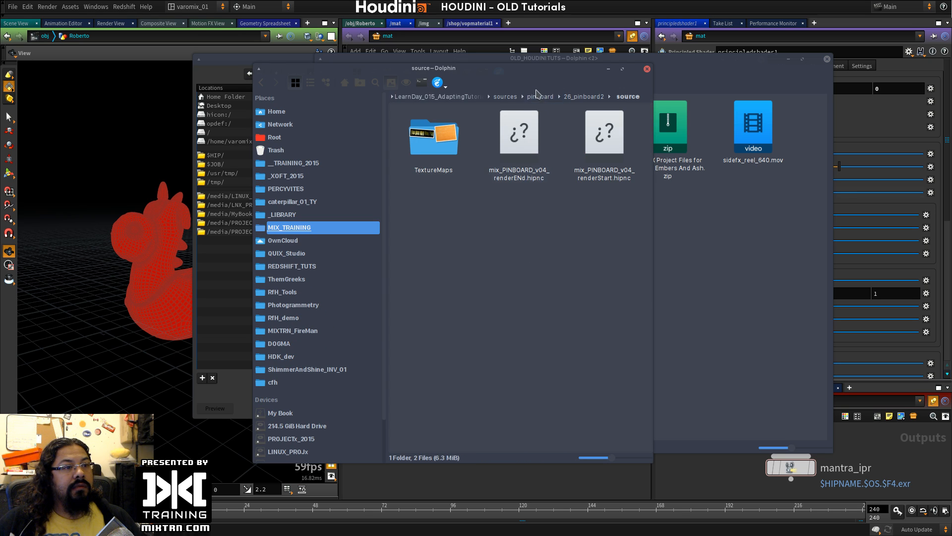
pyautogui.click(505, 97)
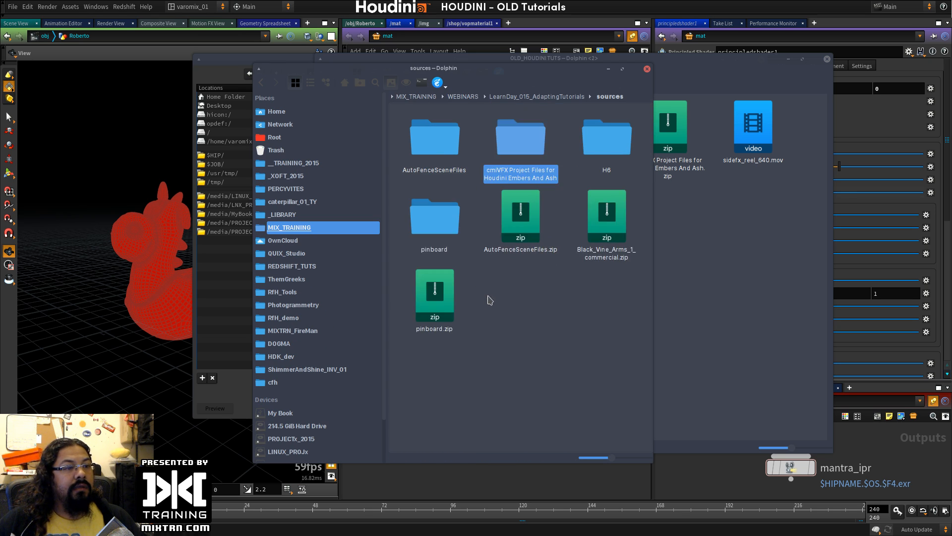
# Step: Switch to Houdini's Open dialog and browse from $JOB/sources into the copied cmiVFX folder's PROJECT_FILES/01_EMBER/DEV
pyautogui.click(224, 68)
pyautogui.doubleClick(371, 99)
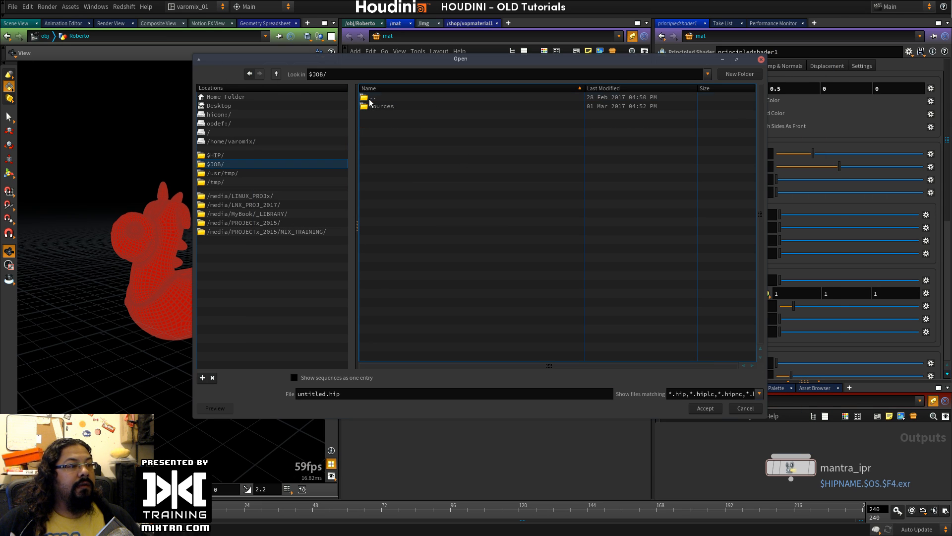
pyautogui.doubleClick(380, 106)
pyautogui.doubleClick(414, 114)
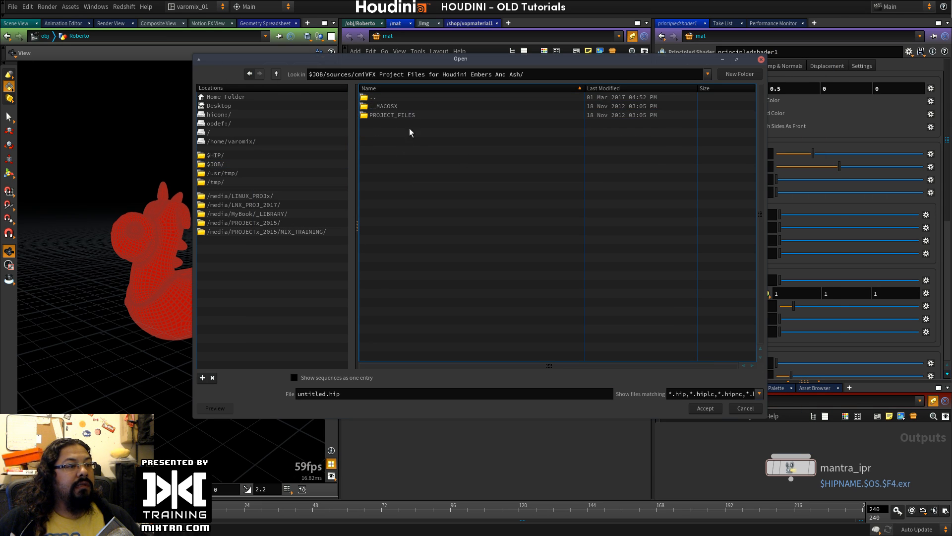
pyautogui.click(387, 115)
pyautogui.doubleClick(386, 114)
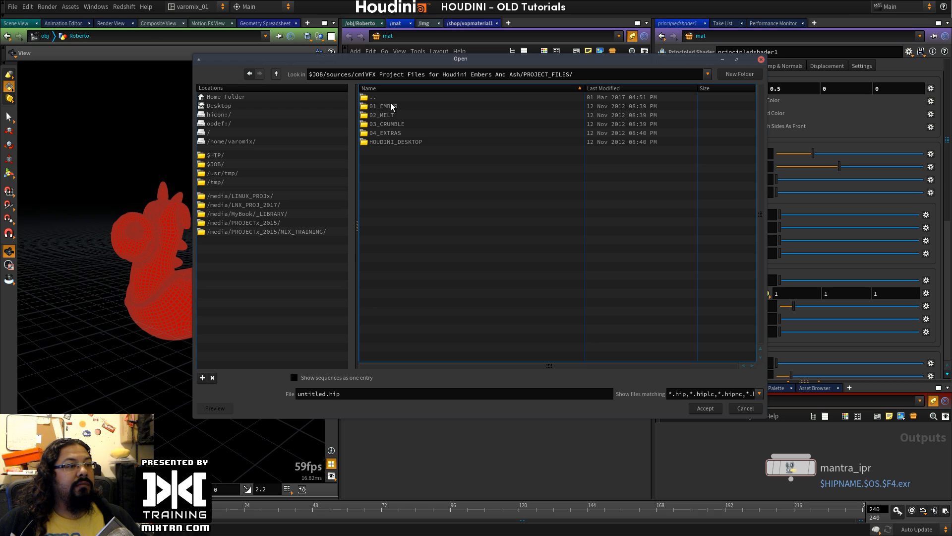
pyautogui.doubleClick(391, 106)
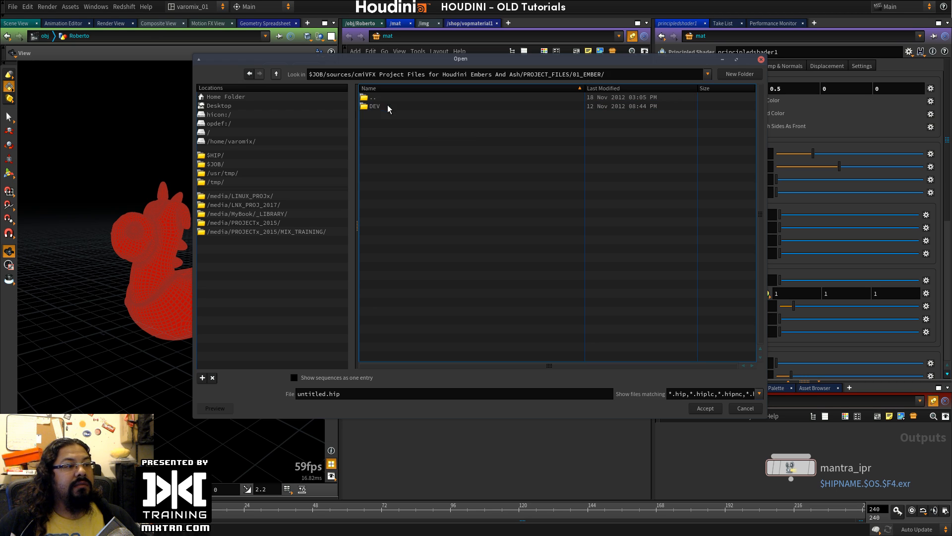
pyautogui.doubleClick(392, 106)
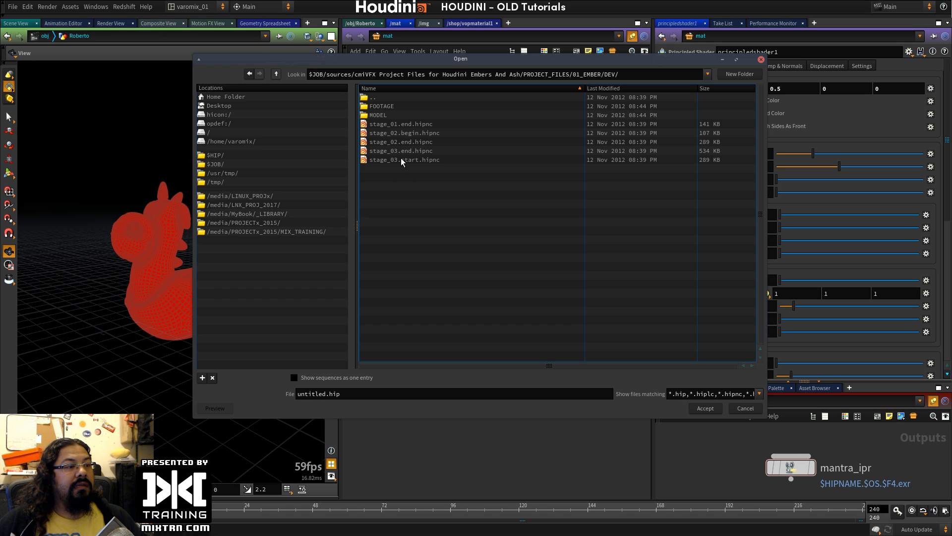
# Step: Open stage_03.end.hipnc, discarding the changes to untitled.hip, and dismiss the load warnings
pyautogui.click(412, 151)
pyautogui.click(705, 408)
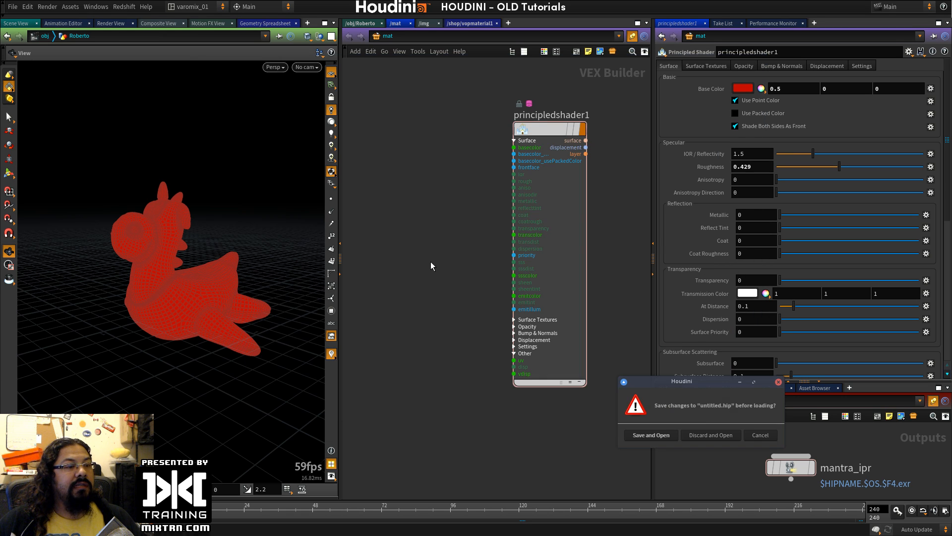
pyautogui.click(710, 435)
pyautogui.click(738, 464)
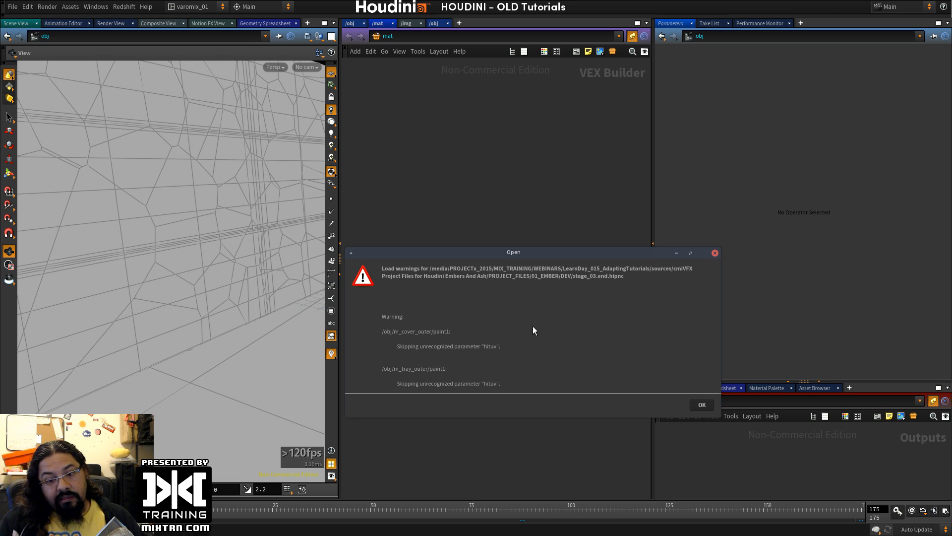
pyautogui.click(715, 253)
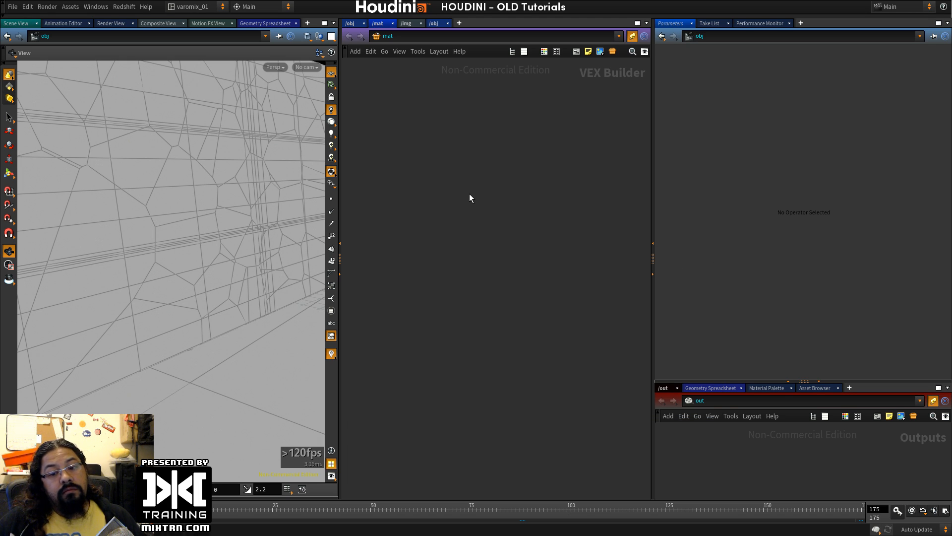
# Step: Uncover the Houdini window's title to check the loaded scene's path and version, and maximize the window again
pyautogui.keyDown('alt'); pyautogui.moveTo(864, 5); pyautogui.dragTo(724, 143); pyautogui.keyUp('alt')
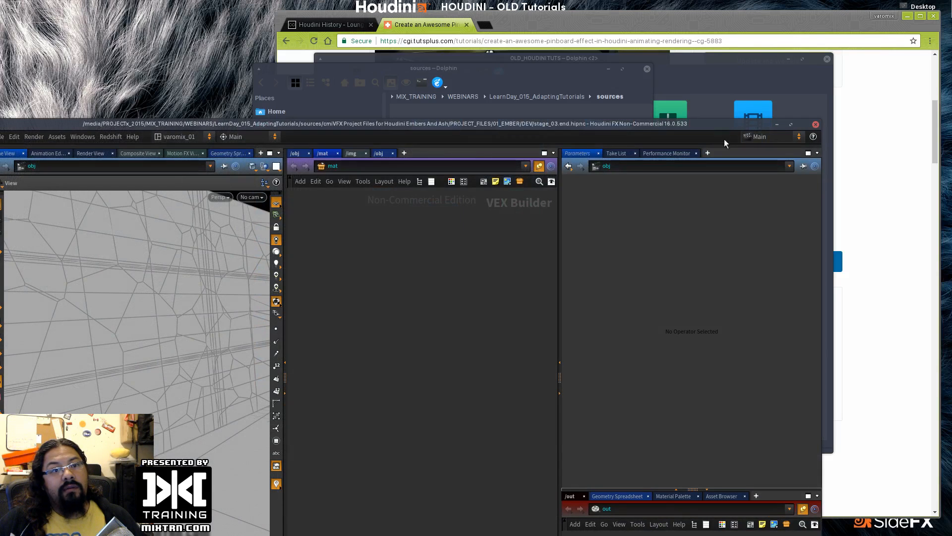
pyautogui.doubleClick(718, 124)
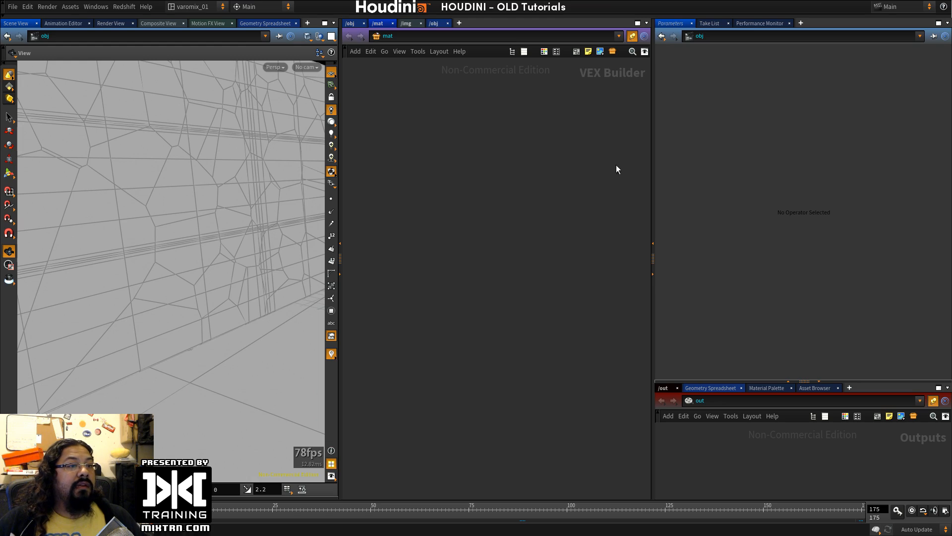
pyautogui.press('super+Page_Up')
pyautogui.moveTo(558, 127); pyautogui.dragTo(551, 67)
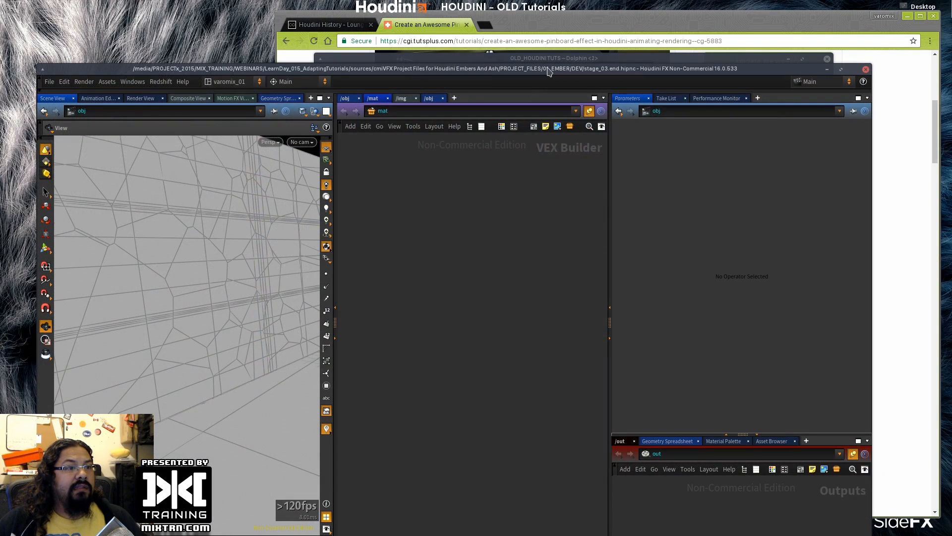
pyautogui.doubleClick(551, 69)
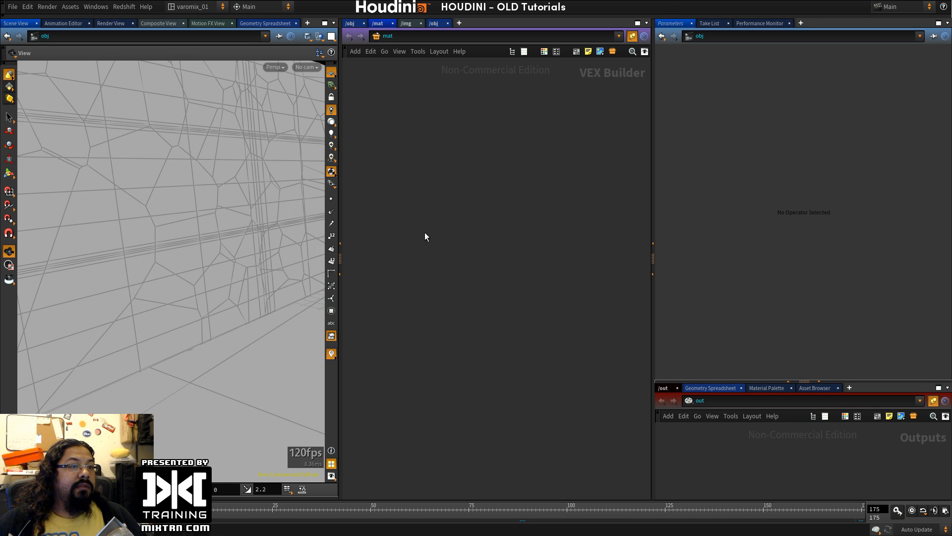
# Step: Show the object-level network and inspect the matchbox geometry in the scene view
pyautogui.click(354, 24)
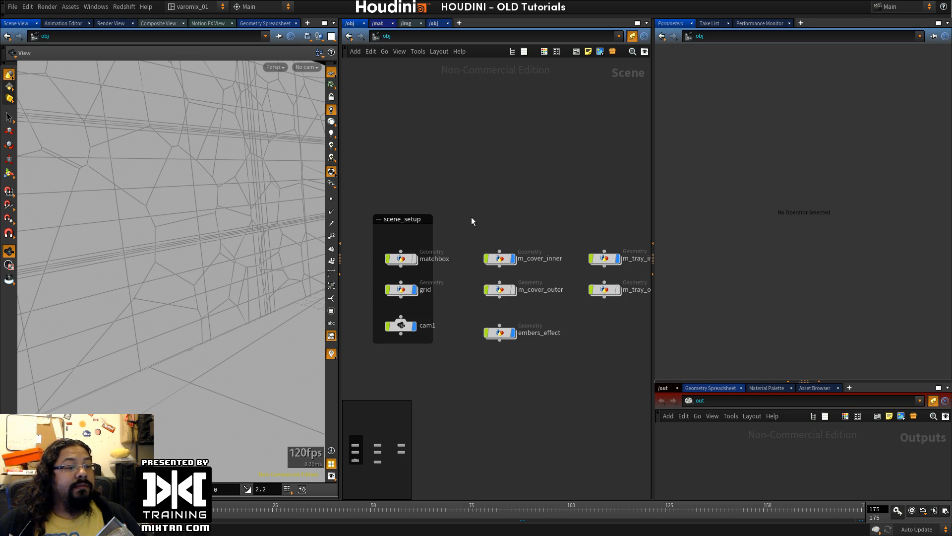
pyautogui.moveTo(471, 216); pyautogui.dragTo(551, 147, button='middle')
pyautogui.moveTo(260, 288); pyautogui.dragTo(132, 295, button='right')
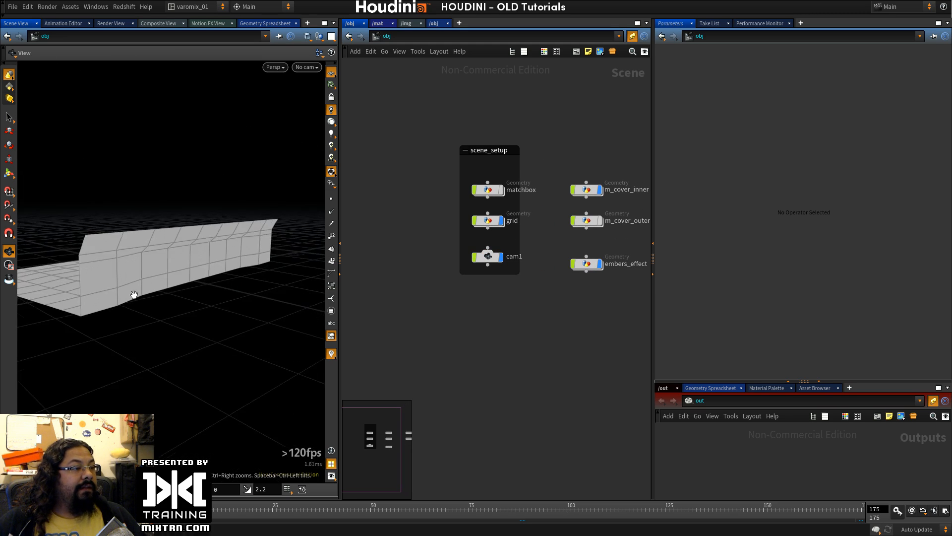
pyautogui.moveTo(132, 296); pyautogui.dragTo(218, 301)
pyautogui.moveTo(219, 301); pyautogui.dragTo(215, 312, button='right')
pyautogui.moveTo(215, 312); pyautogui.dragTo(183, 272)
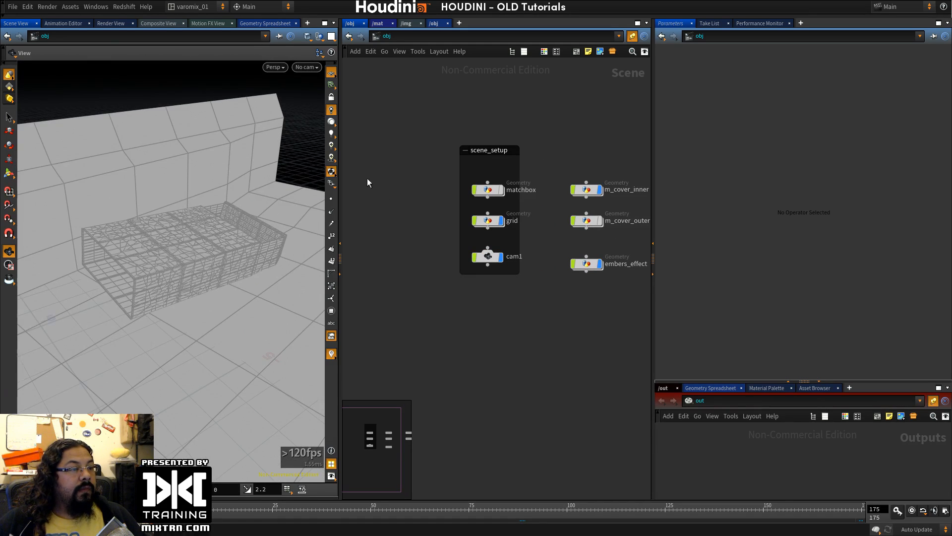
# Step: Widen the scene view and scrub the animation to frame 47 to check the matchbox effect
pyautogui.moveTo(340, 170); pyautogui.dragTo(428, 170)
pyautogui.moveTo(324, 260); pyautogui.dragTo(227, 448)
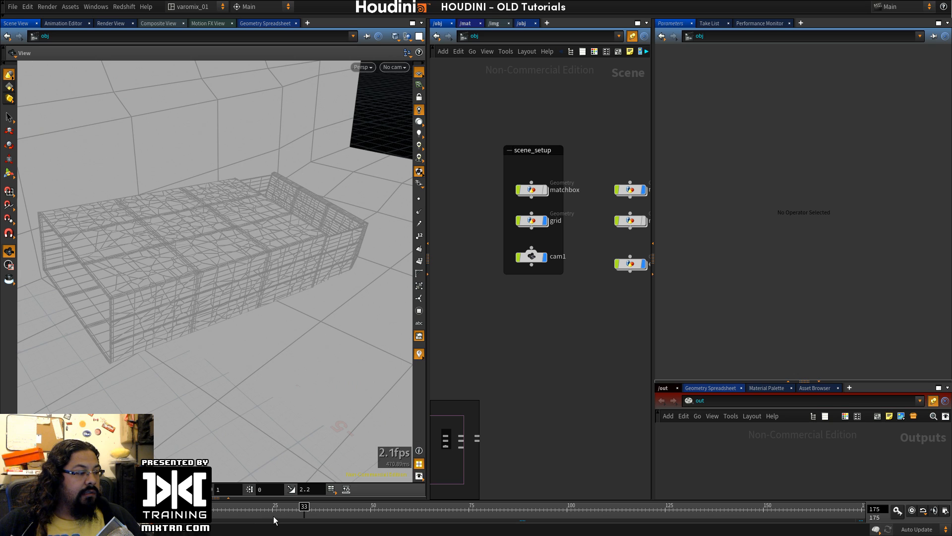
pyautogui.moveTo(360, 512); pyautogui.dragTo(474, 509)
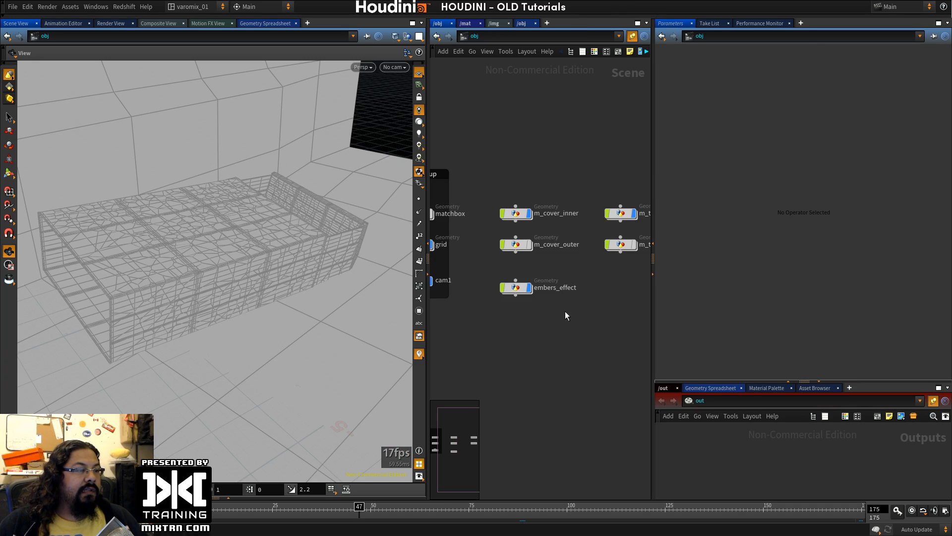
# Step: Reveal the window title once more to read the scene file name, and restore the full-size window
pyautogui.keyDown('alt'); pyautogui.moveTo(575, 166); pyautogui.dragTo(540, 312); pyautogui.keyUp('alt')
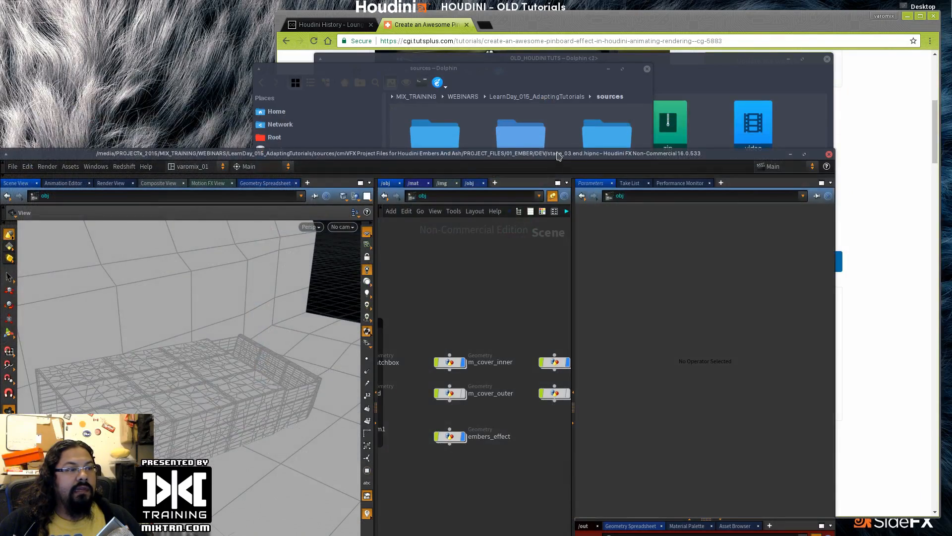
pyautogui.moveTo(558, 156); pyautogui.dragTo(574, 84)
pyautogui.doubleClick(573, 82)
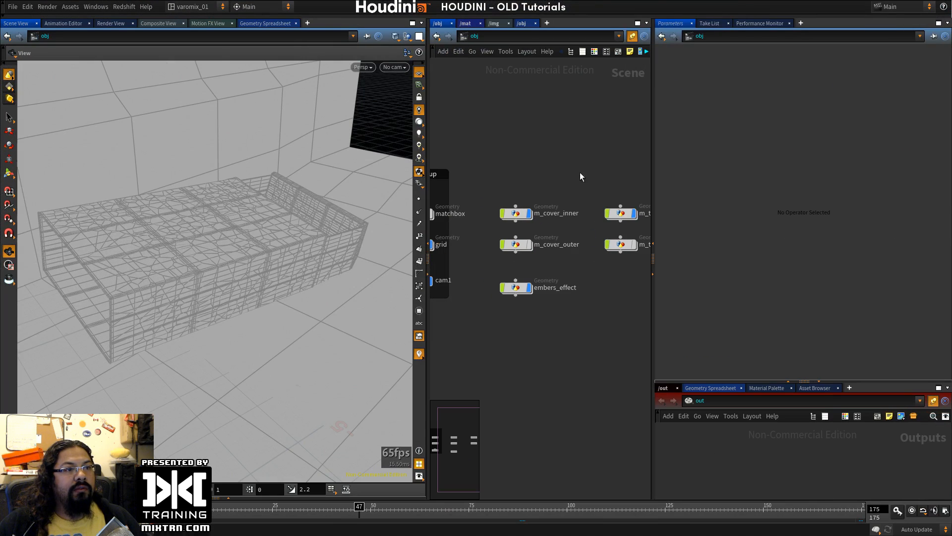
# Step: Widen the network editor and go inside the embers_effect object
pyautogui.moveTo(653, 324); pyautogui.dragTo(743, 303)
pyautogui.moveTo(494, 353); pyautogui.dragTo(402, 351)
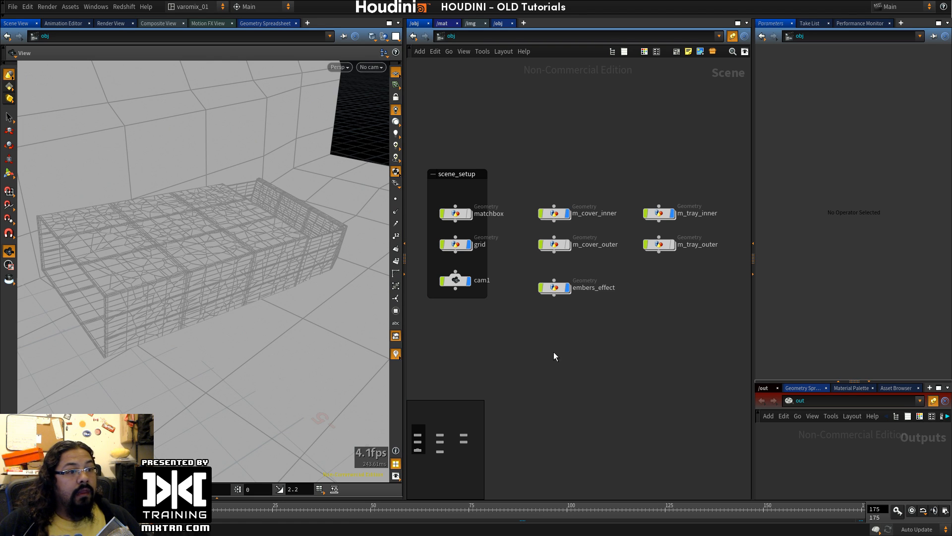
pyautogui.click(483, 222)
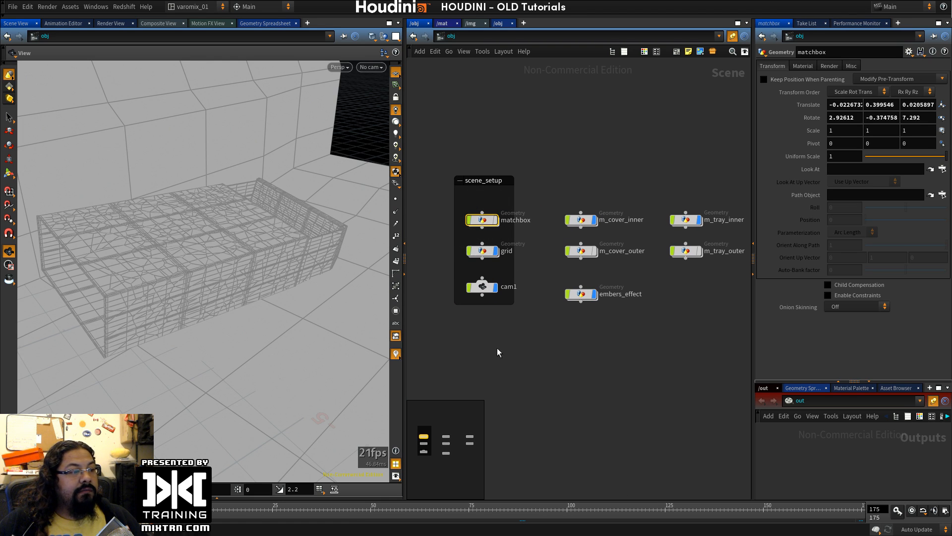
pyautogui.moveTo(652, 286); pyautogui.dragTo(604, 292, button='middle')
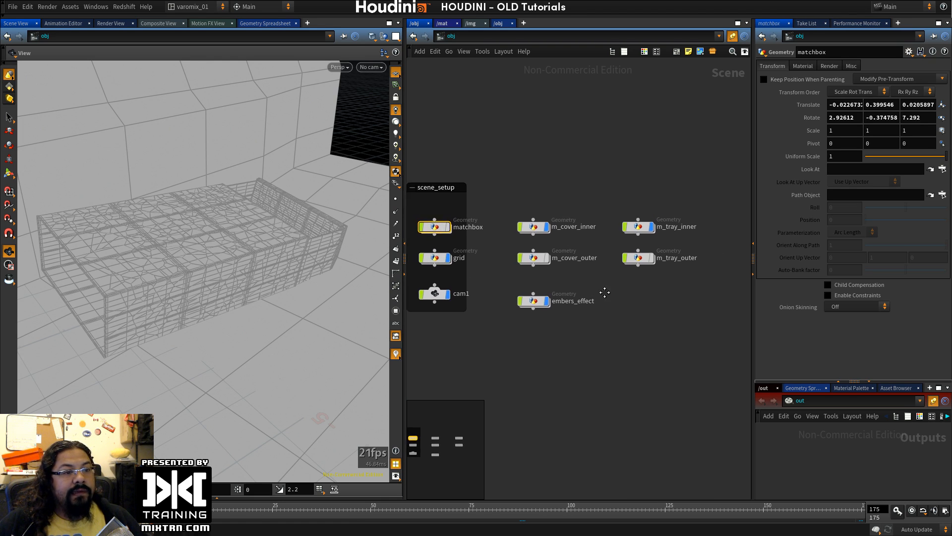
pyautogui.doubleClick(536, 303)
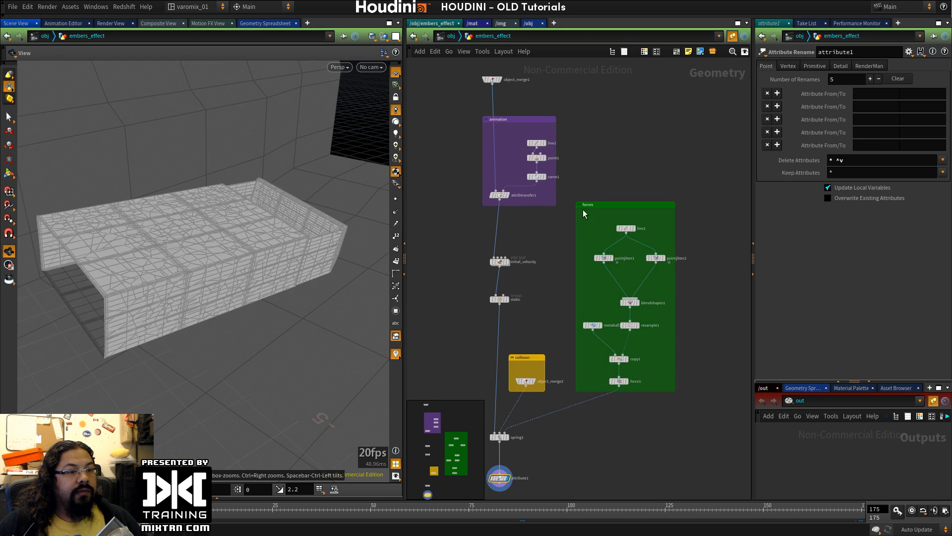
# Step: Display the attribtransfer1 node in the animation group and show its geometry alone in the scene view
pyautogui.moveTo(591, 172); pyautogui.dragTo(728, 241, button='middle')
pyautogui.scroll(4, 600, 236)
pyautogui.click(538, 316)
pyautogui.click(519, 316)
pyautogui.moveTo(560, 391); pyautogui.dragTo(573, 265, button='middle')
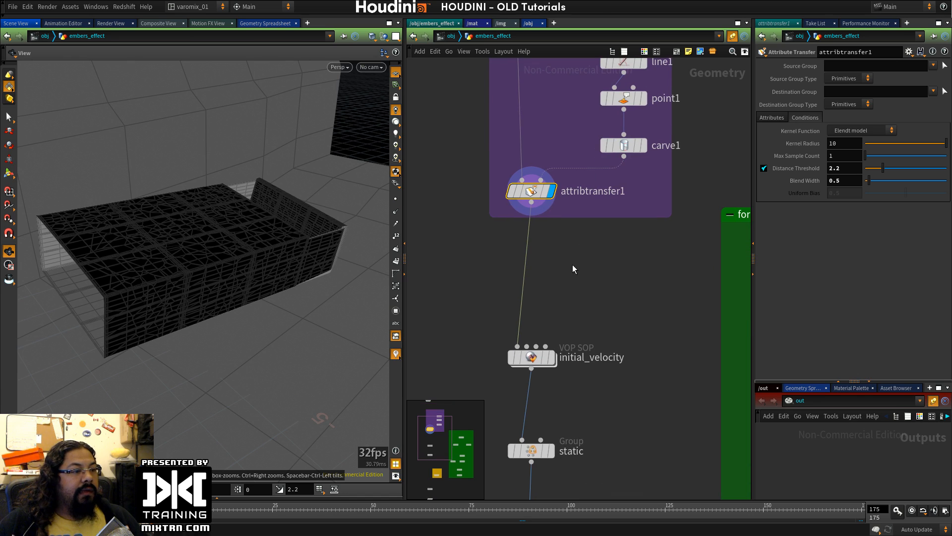
pyautogui.press('y')
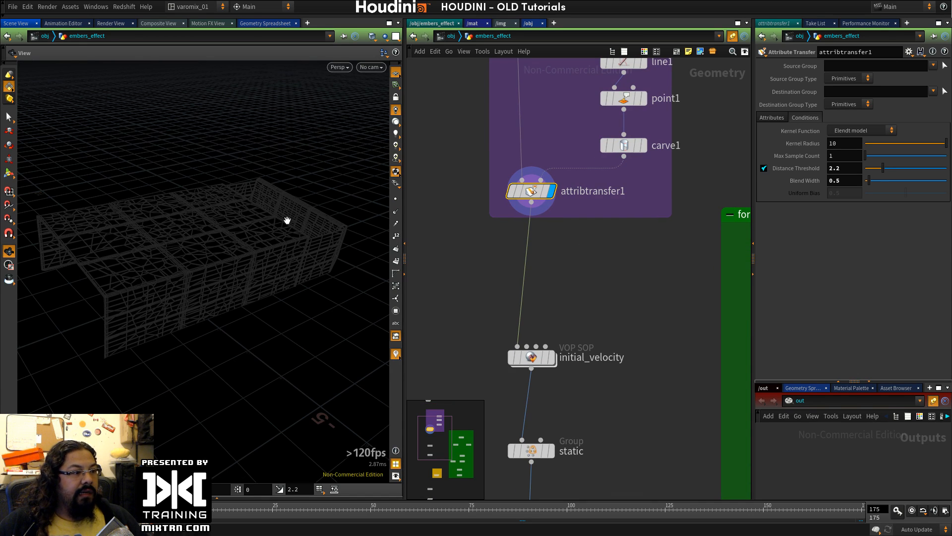
# Step: Display the initial_velocity, static and spring1 nodes one after another to inspect each stage of the embers setup
pyautogui.click(552, 357)
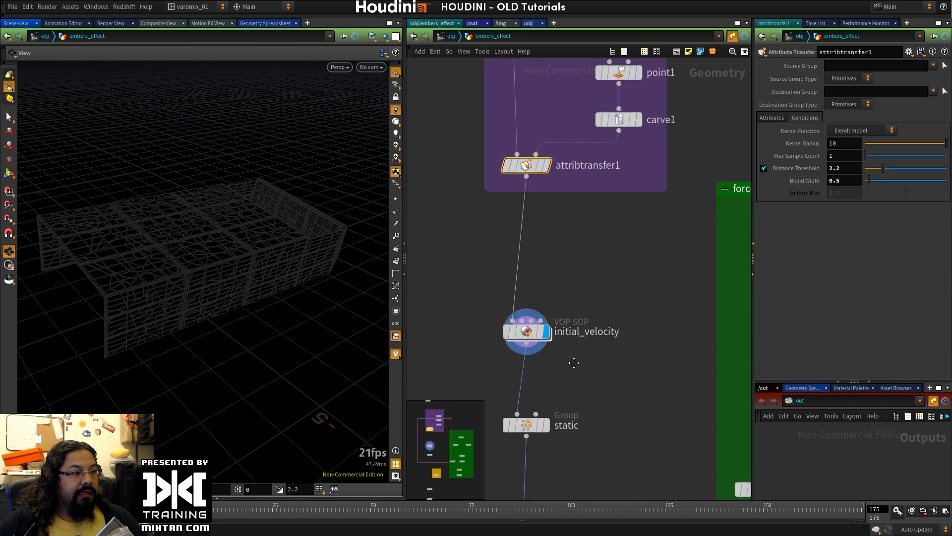
pyautogui.moveTo(551, 464); pyautogui.dragTo(548, 294, button='middle')
pyautogui.click(540, 280)
pyautogui.moveTo(546, 370); pyautogui.dragTo(546, 233, button='middle')
pyautogui.scroll(-3, 542, 384)
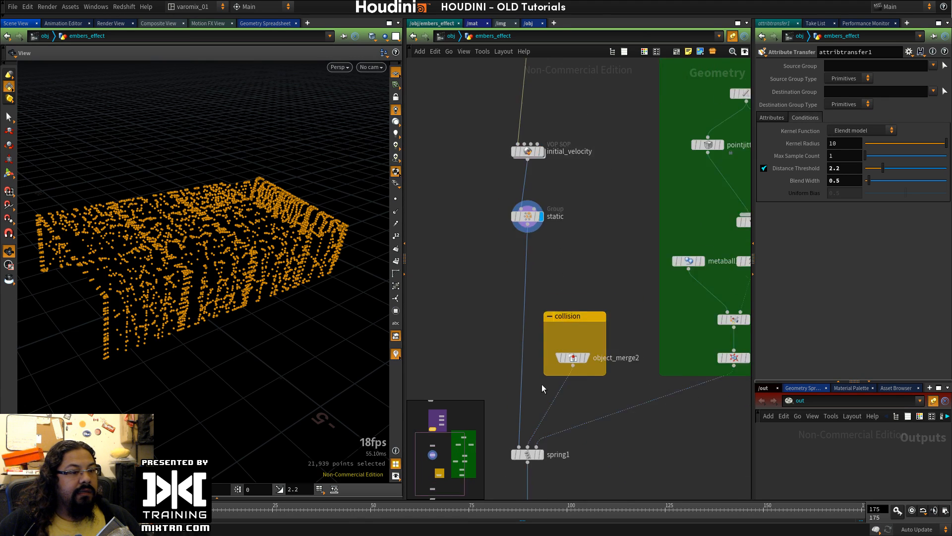
pyautogui.moveTo(599, 423); pyautogui.dragTo(605, 262, button='middle')
pyautogui.click(549, 265)
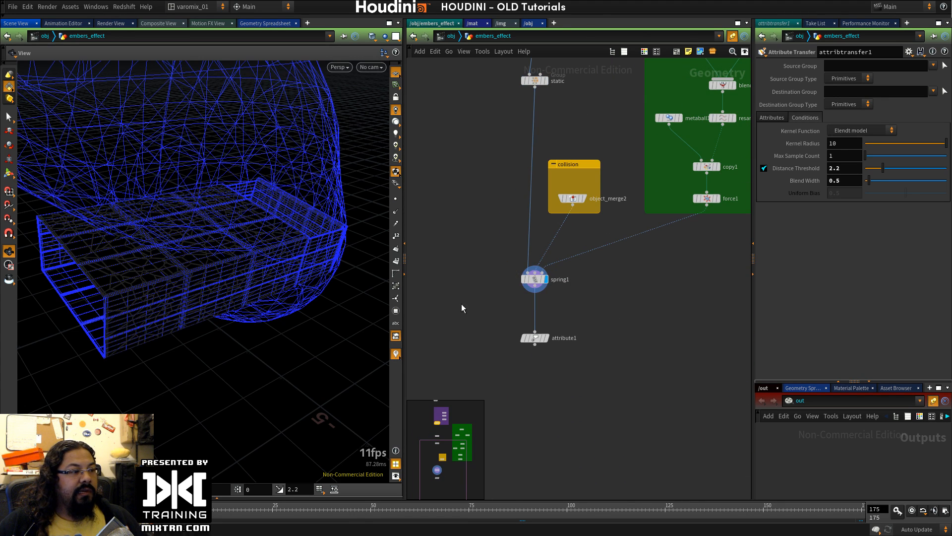
# Step: Test the spring1 result at frame 10, return to the start of the timeline, and examine the forces group
pyautogui.click(216, 507)
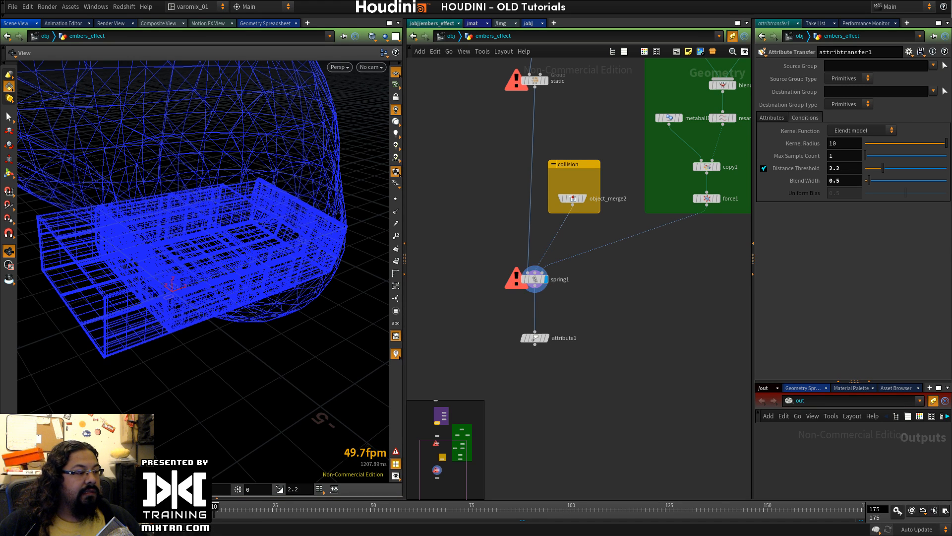
pyautogui.click(10, 509)
pyautogui.moveTo(598, 328); pyautogui.dragTo(558, 381, button='middle')
pyautogui.moveTo(690, 221); pyautogui.dragTo(617, 312, button='middle')
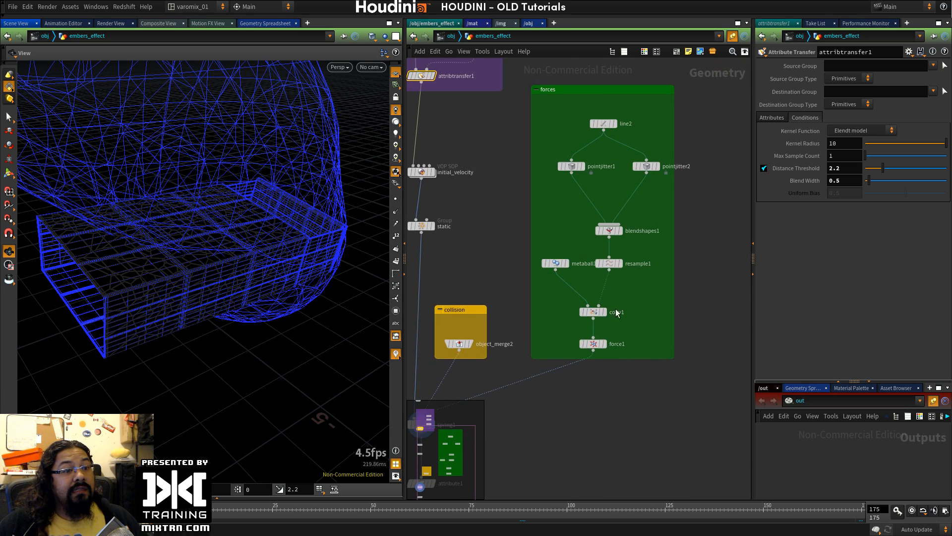
# Step: Display the line2, blendshapes1, resample1, copy1 and force1 nodes of the forces group one after another
pyautogui.scroll(3, 677, 246)
pyautogui.moveTo(692, 208); pyautogui.dragTo(712, 294, button='middle')
pyautogui.click(591, 122)
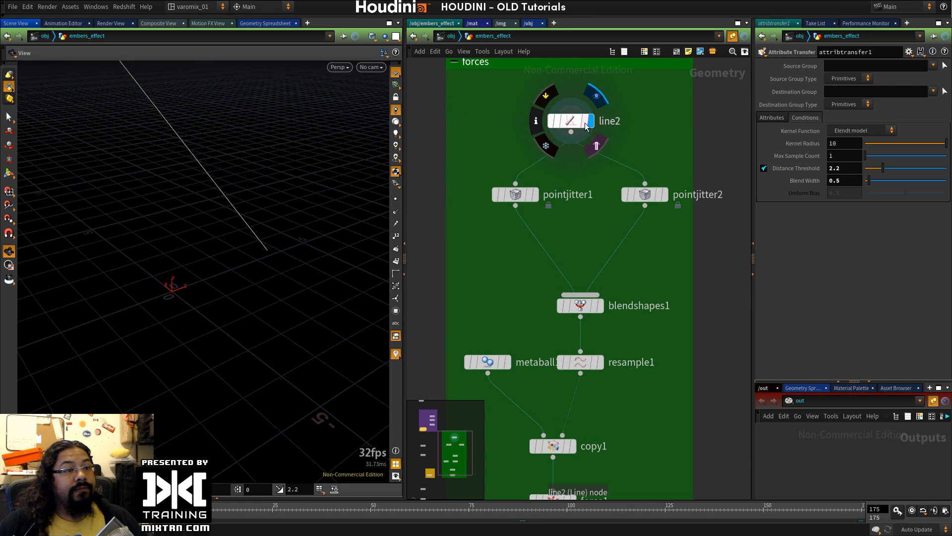
pyautogui.click(601, 308)
pyautogui.moveTo(671, 383); pyautogui.dragTo(680, 273, button='middle')
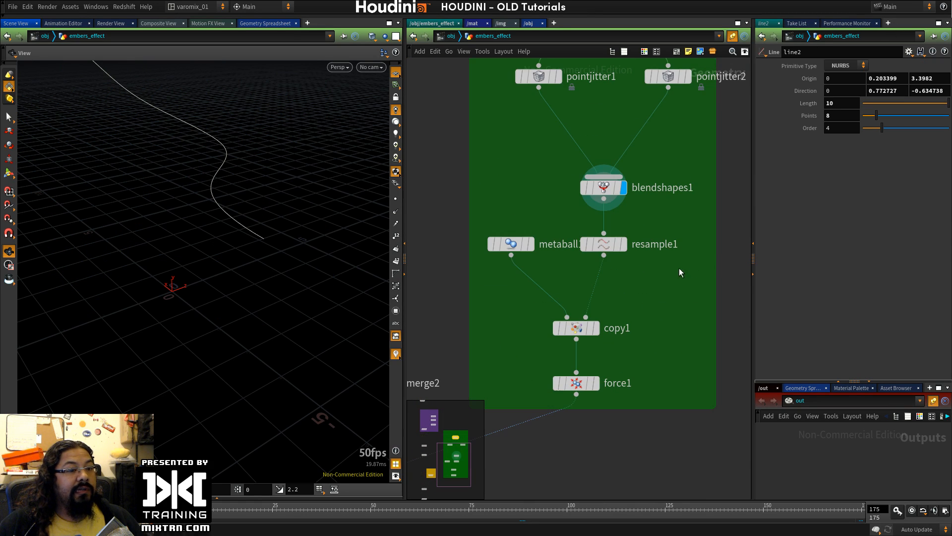
pyautogui.click(623, 243)
pyautogui.click(596, 328)
pyautogui.moveTo(571, 445); pyautogui.dragTo(598, 329, button='middle')
pyautogui.click(623, 268)
pyautogui.moveTo(534, 365); pyautogui.dragTo(692, 289, button='middle')
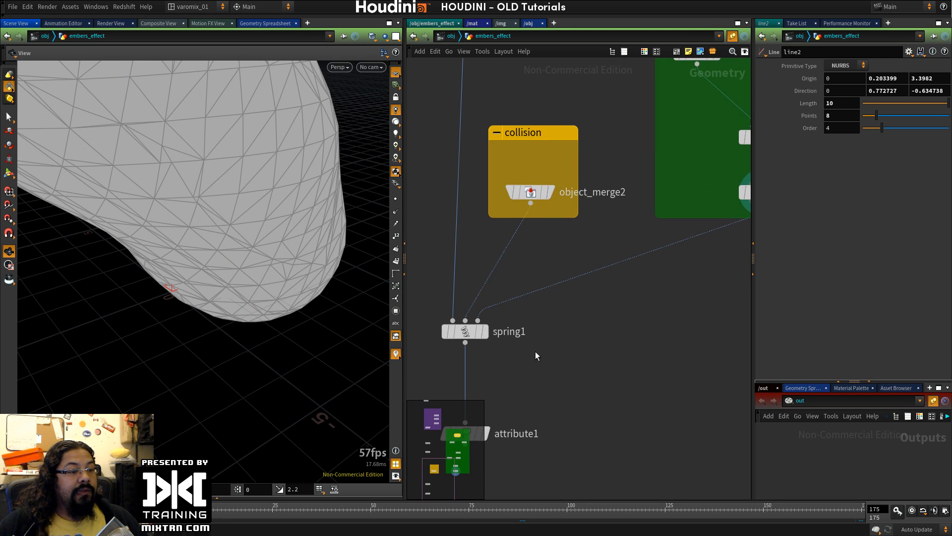
# Step: Display the object_merge2 node in the collision group and show its parameters
pyautogui.moveTo(535, 353); pyautogui.dragTo(610, 465, button='middle')
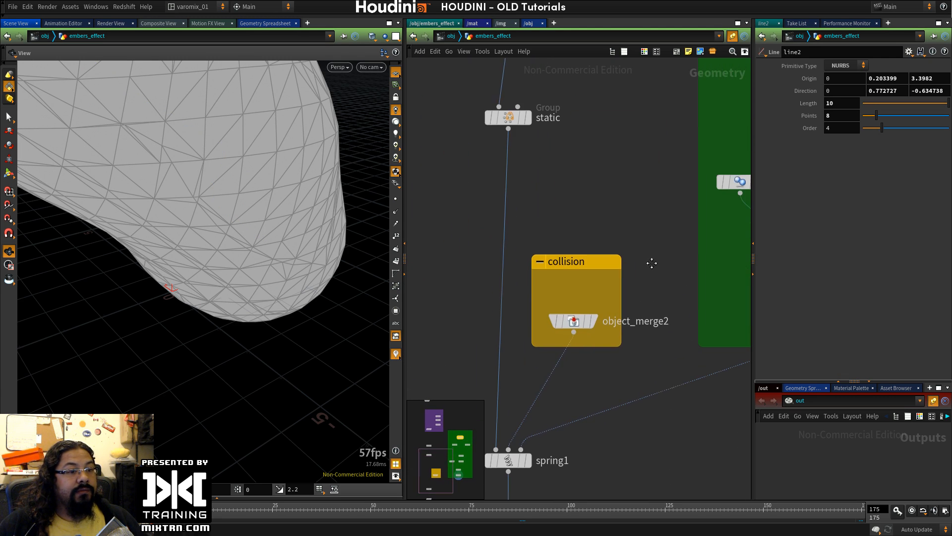
pyautogui.moveTo(653, 224); pyautogui.dragTo(623, 207, button='middle')
pyautogui.click(562, 304)
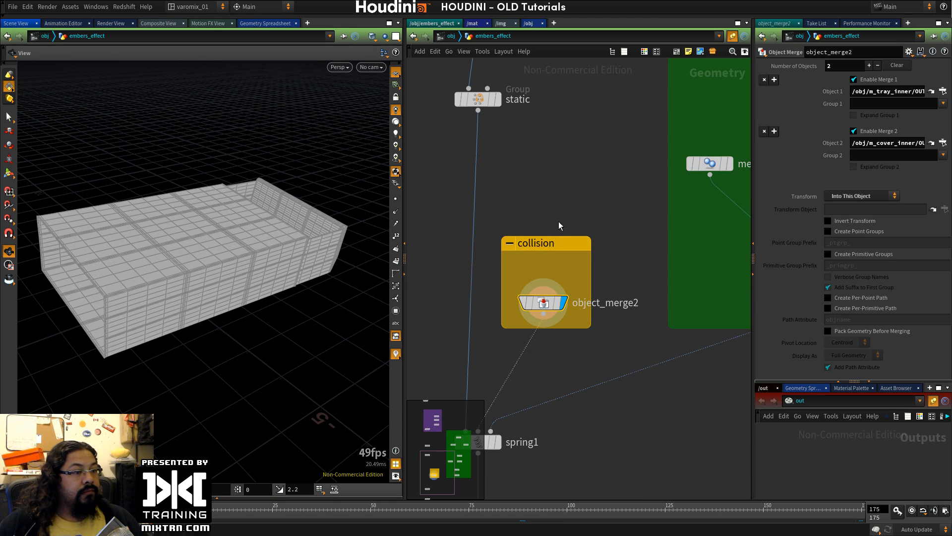
# Step: Display the static group node and play the animation to check its points
pyautogui.moveTo(511, 141); pyautogui.dragTo(540, 326, button='middle')
pyautogui.click(526, 284)
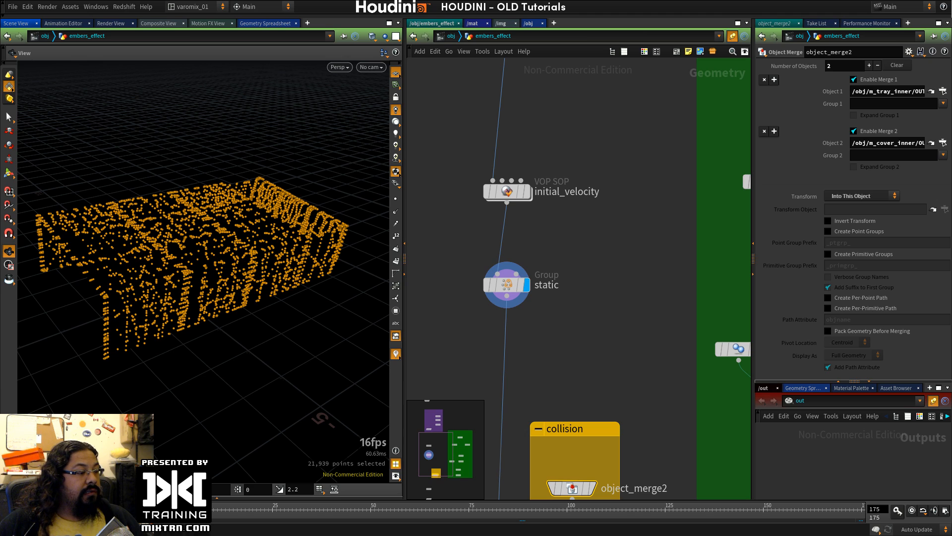
pyautogui.press('Up')
pyautogui.press('Up')
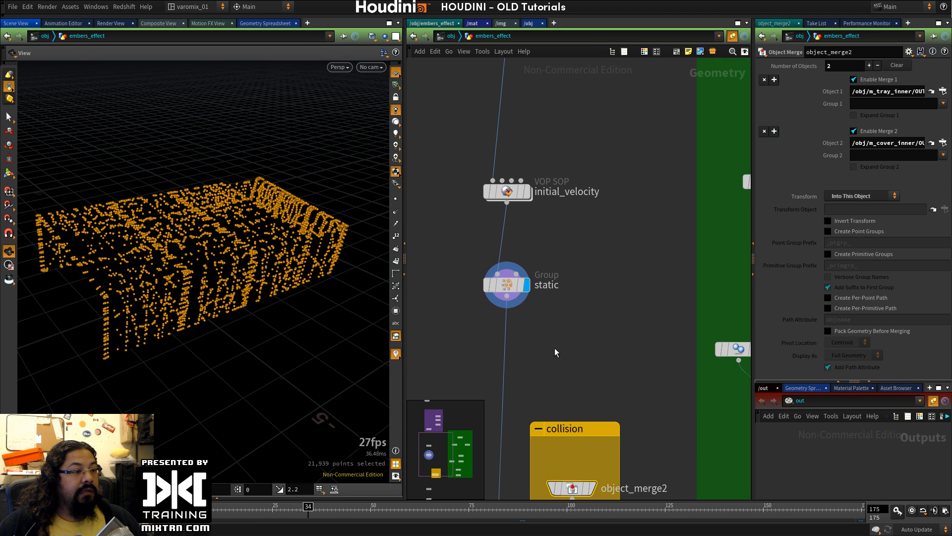
pyautogui.moveTo(556, 352)
pyautogui.mouseDown(button='middle')
pyautogui.moveTo(565, 200)
pyautogui.moveTo(552, 346)
pyautogui.mouseUp(button='middle')
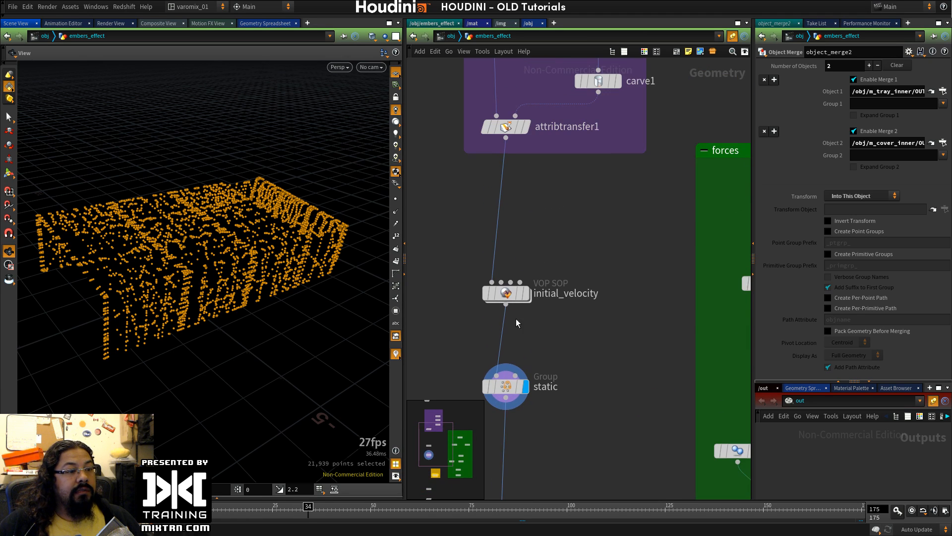
# Step: Show the parameters of initial_velocity, then select and display the carve1 node in the animation group
pyautogui.click(506, 294)
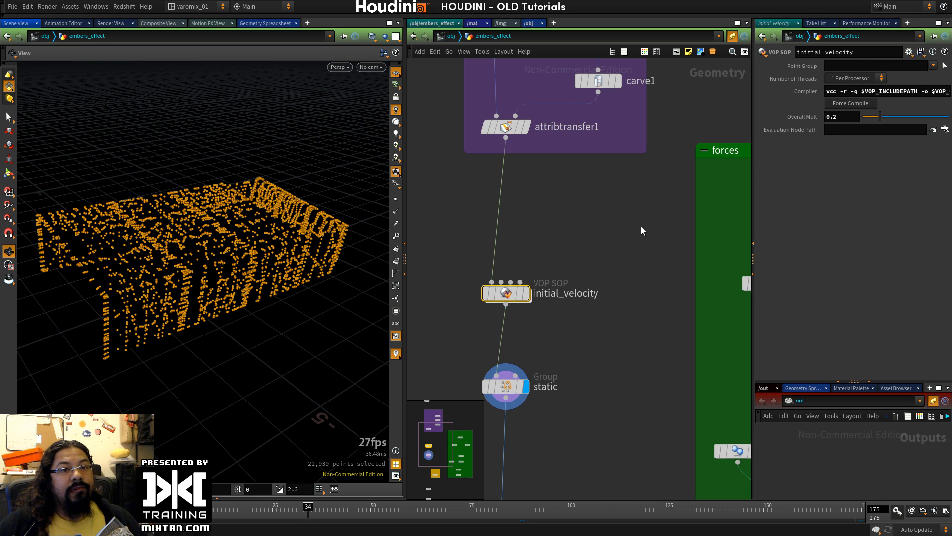
pyautogui.moveTo(641, 226); pyautogui.dragTo(659, 161, button='middle')
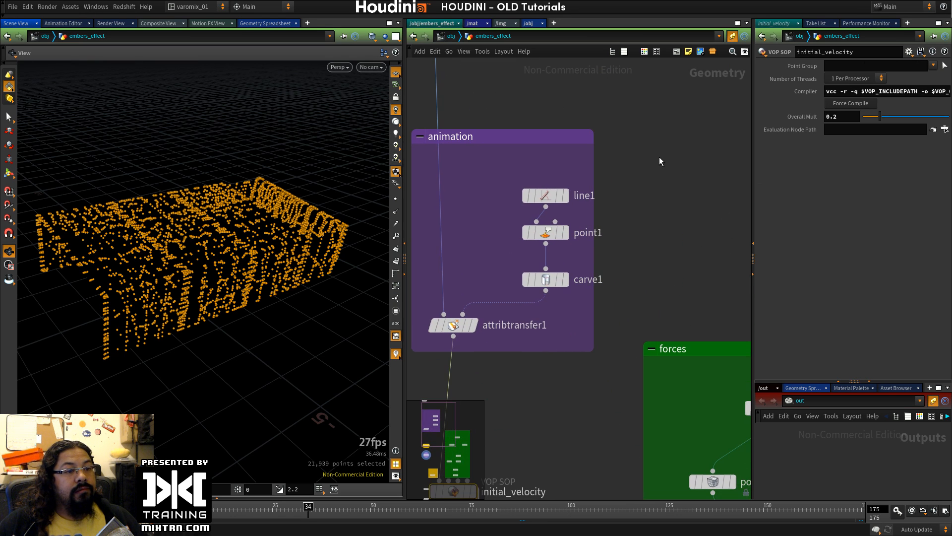
pyautogui.click(573, 271)
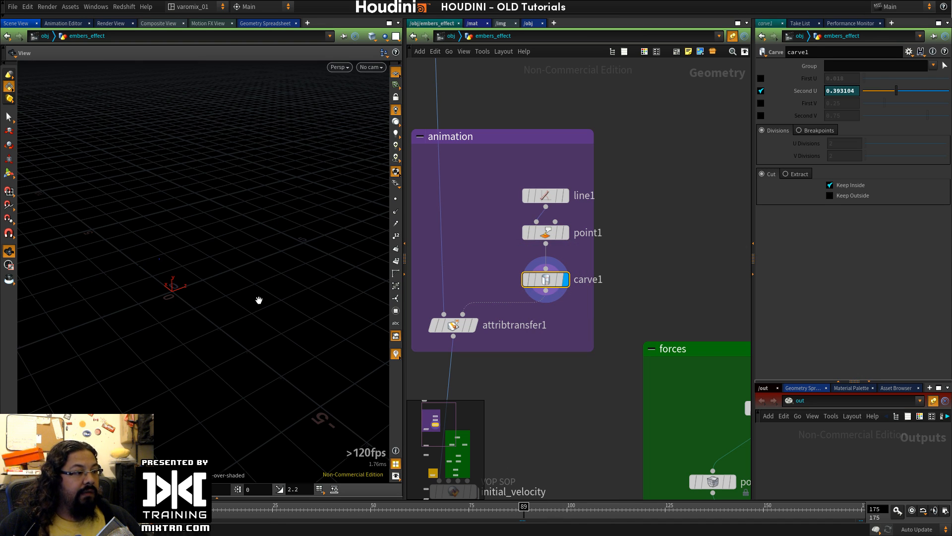
# Step: Display attribtransfer1, then scrub and play the timeline to watch the attribute spread over the geometry
pyautogui.moveTo(527, 396); pyautogui.dragTo(599, 324, button='middle')
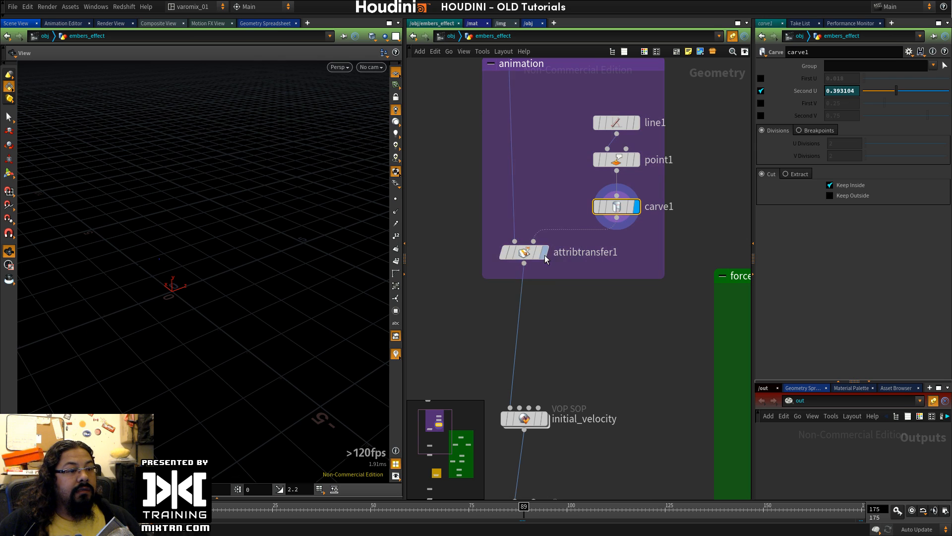
pyautogui.click(524, 254)
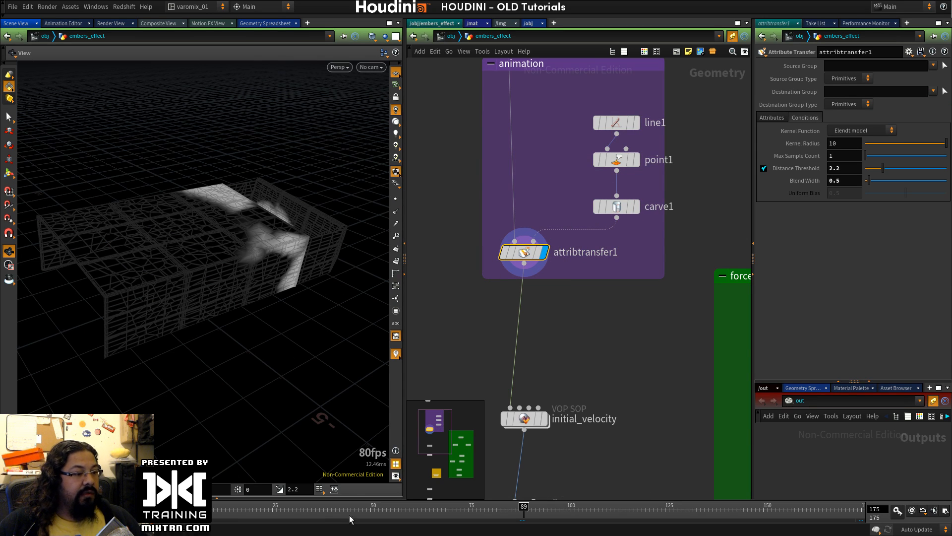
pyautogui.moveTo(221, 515); pyautogui.dragTo(513, 524)
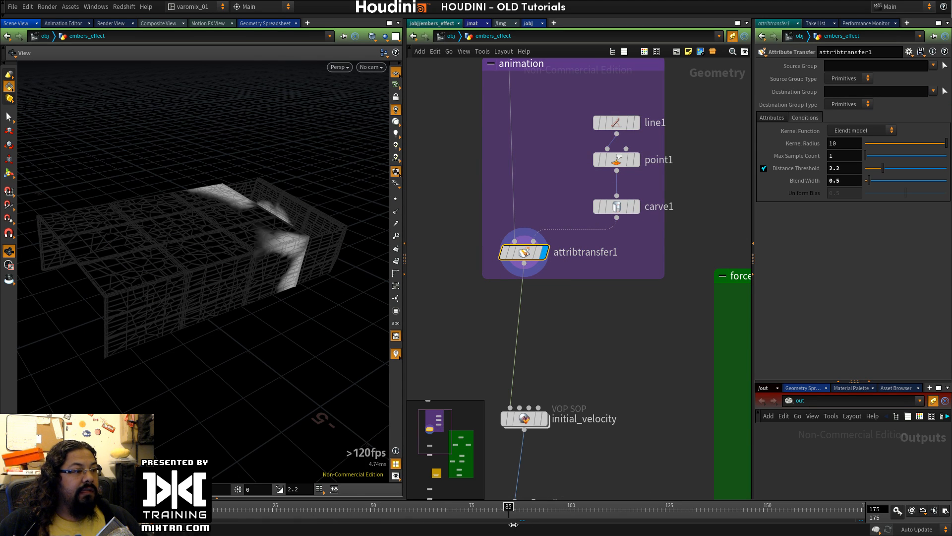
pyautogui.press('Up')
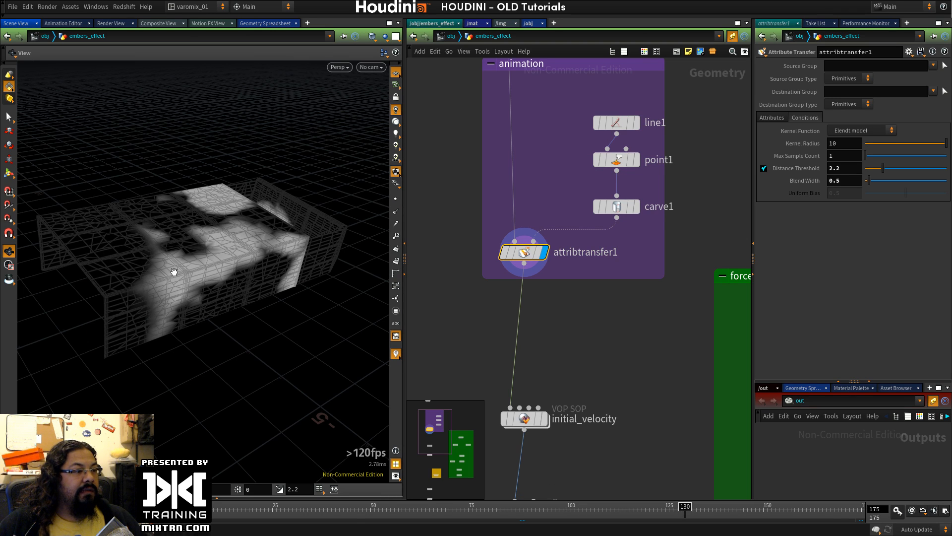
# Step: Display initial_velocity, inspect the VOP network inside it, and return to the embers_effect level
pyautogui.moveTo(587, 386); pyautogui.dragTo(589, 315, button='middle')
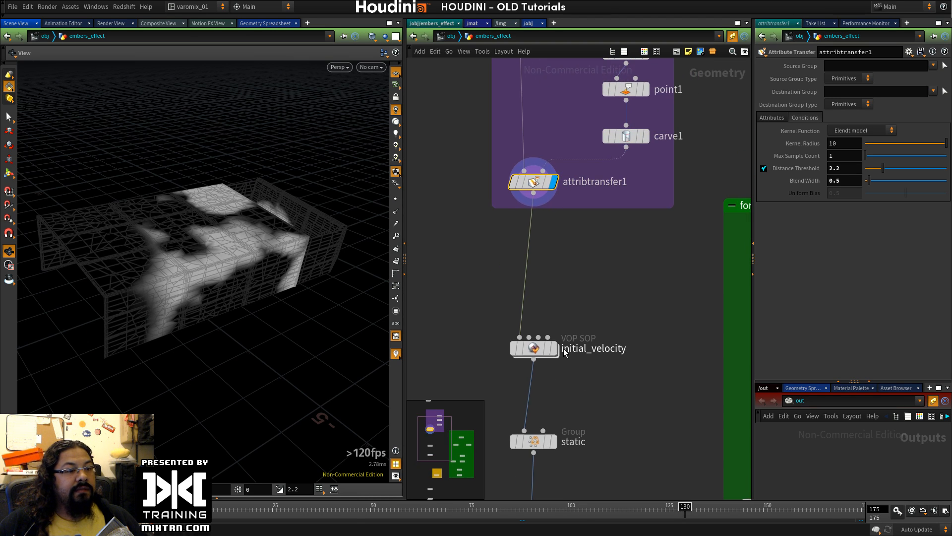
pyautogui.click(554, 350)
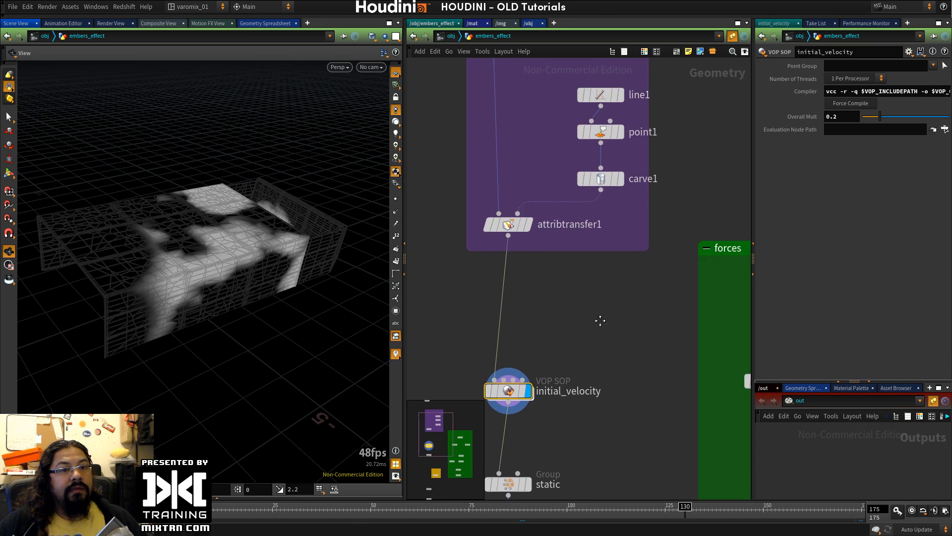
pyautogui.moveTo(557, 353); pyautogui.dragTo(531, 396, button='middle')
pyautogui.doubleClick(517, 394)
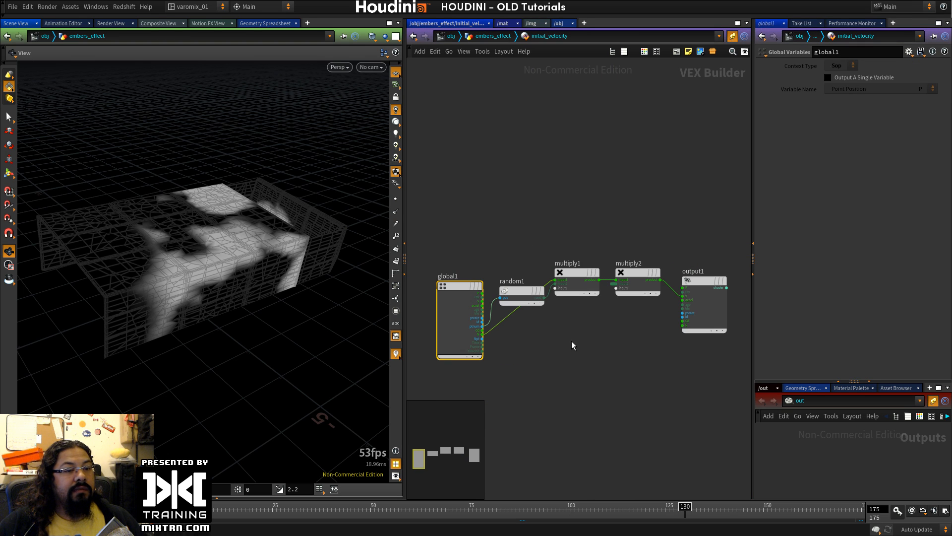
pyautogui.press('u')
# Step: Show the parameters of object_merge1 and enlarge the parameter pane so its full object paths can be read
pyautogui.moveTo(581, 386); pyautogui.dragTo(575, 483, button='middle')
pyautogui.click(434, 143)
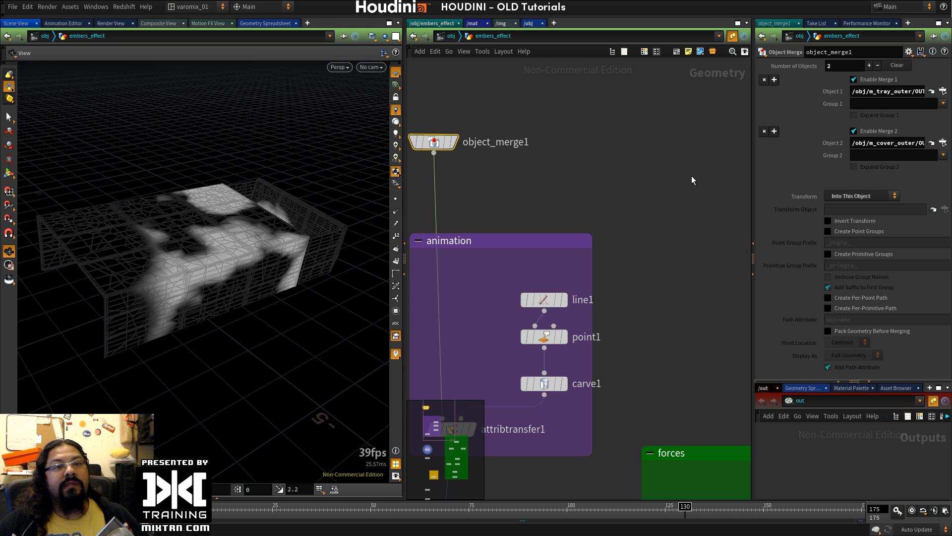
pyautogui.moveTo(753, 152); pyautogui.dragTo(677, 154)
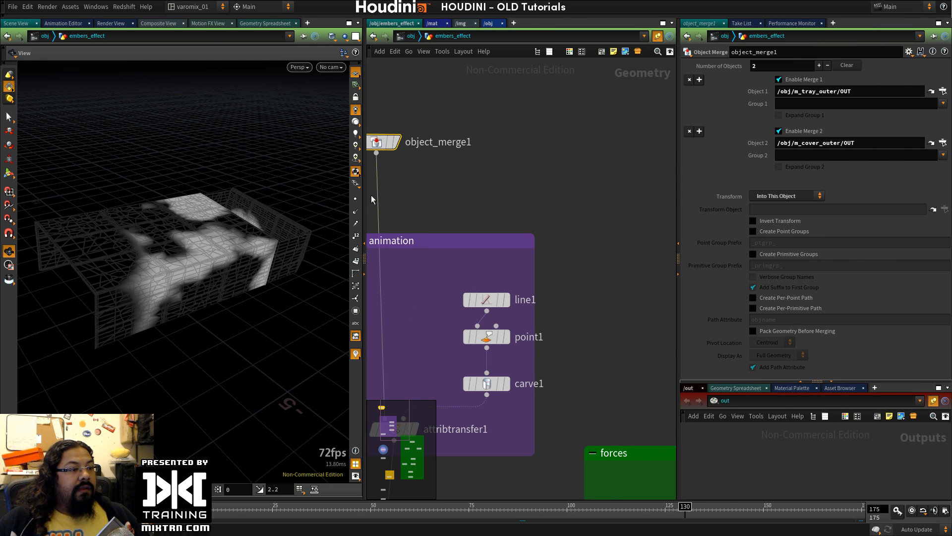
pyautogui.moveTo(367, 199); pyautogui.dragTo(295, 193)
# Step: Add a new Object Merge node beside object_merge1
pyautogui.press('Tab')
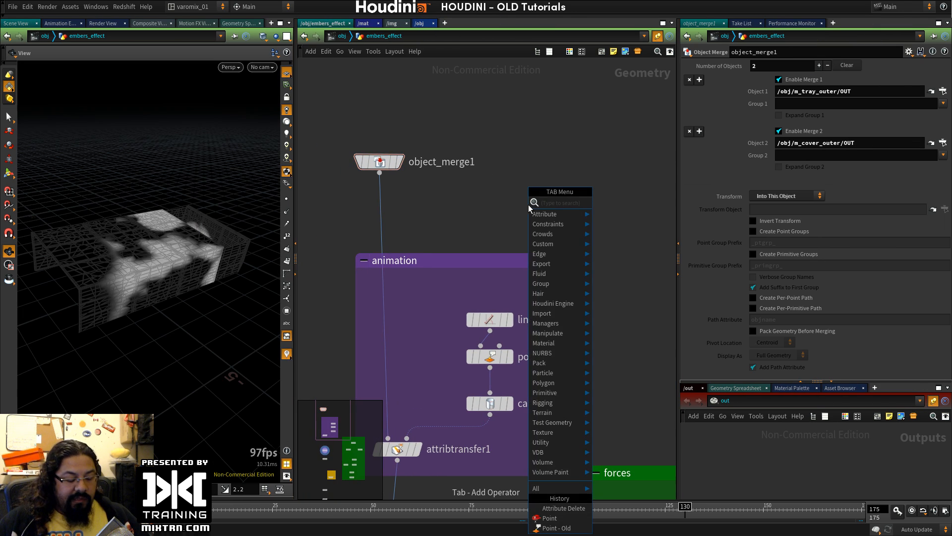
pyautogui.write('obj')
pyautogui.press('Return')
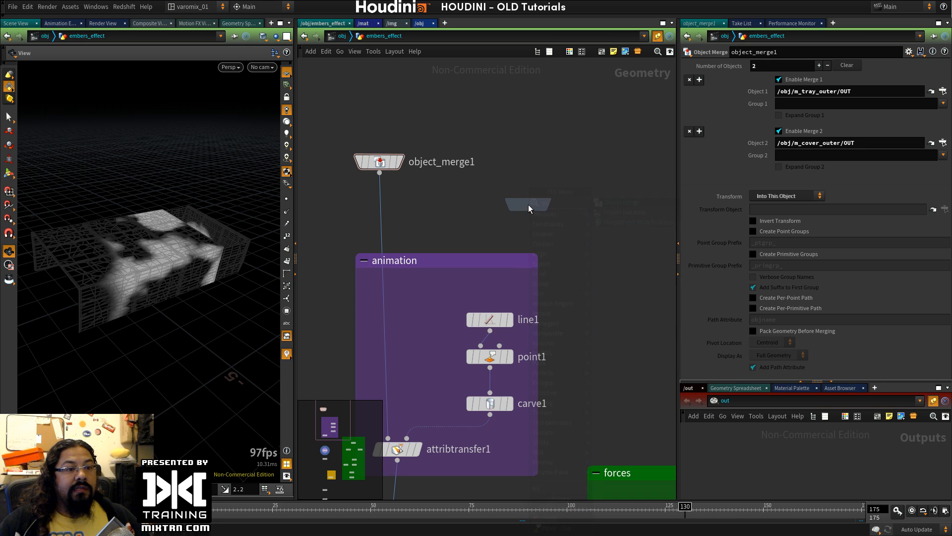
pyautogui.click(558, 186)
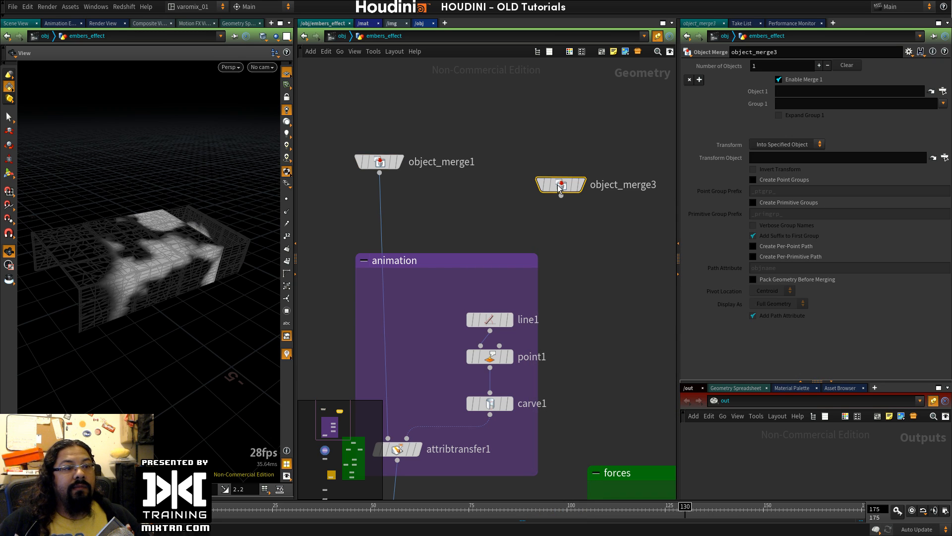
# Step: Copy the path /obj/m_tray_outer/OUT from object_merge1 into Object 1 of the new Object Merge node
pyautogui.click(380, 161)
pyautogui.click(814, 91)
pyautogui.hotkey('ctrl', 'c')
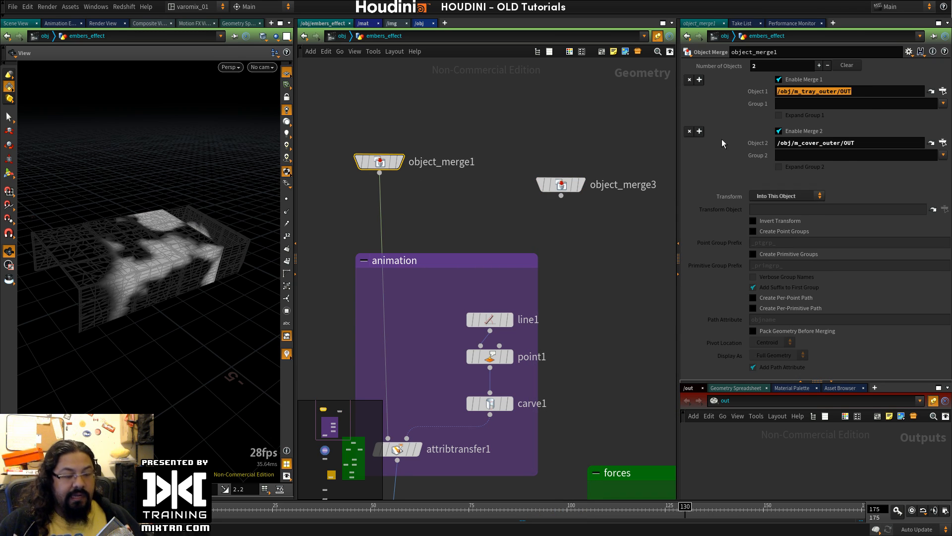
pyautogui.click(567, 189)
pyautogui.hotkey('ctrl', 'v')
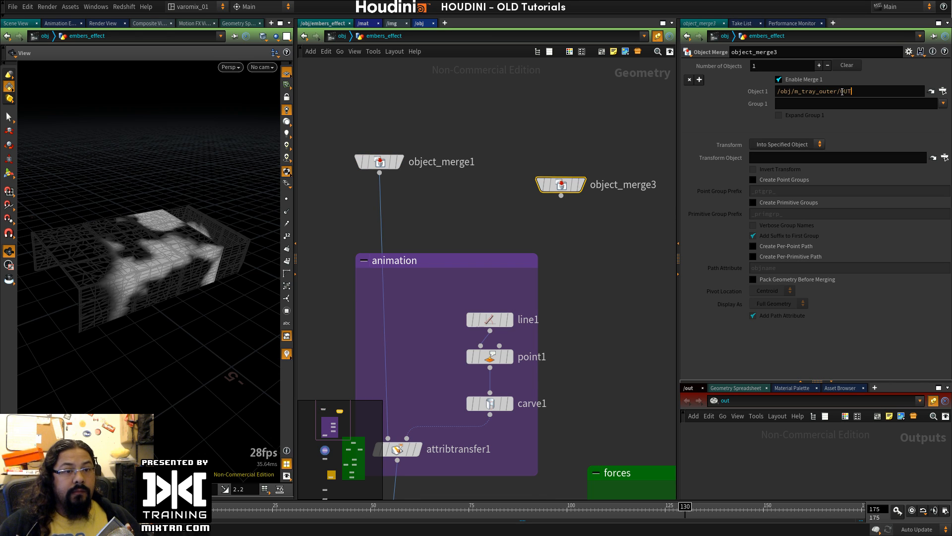
# Step: Add a second merge entry to object_merge3 and set its empty object path to /obj/m_cover_outer/OUT
pyautogui.click(700, 80)
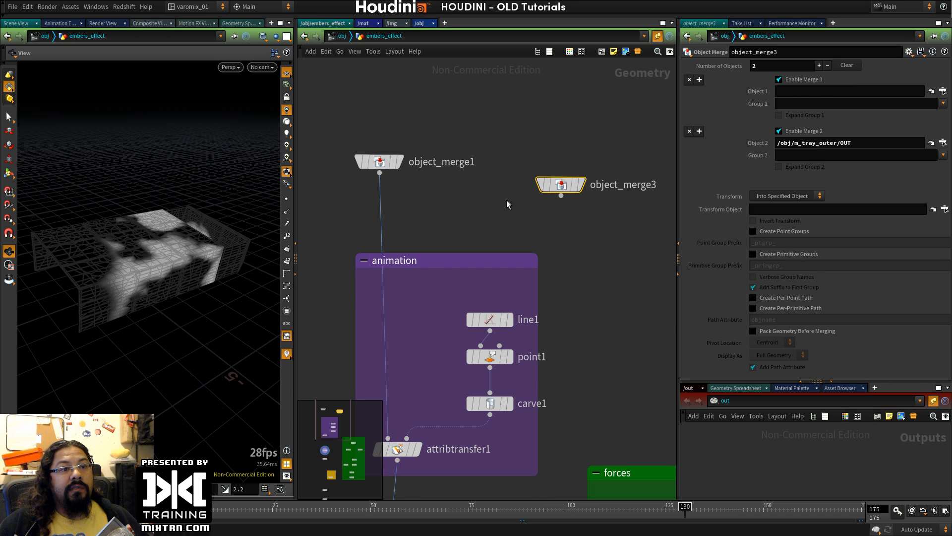
pyautogui.click(383, 163)
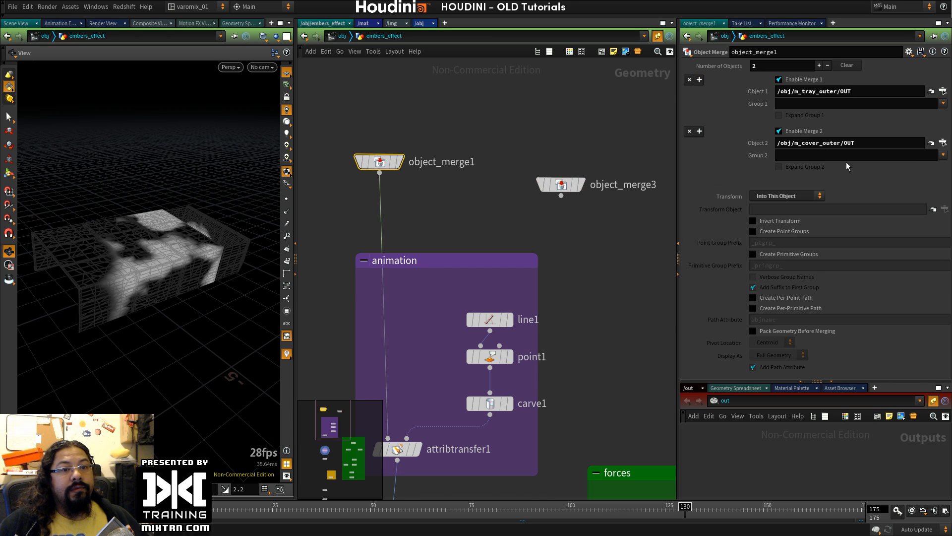
pyautogui.click(561, 184)
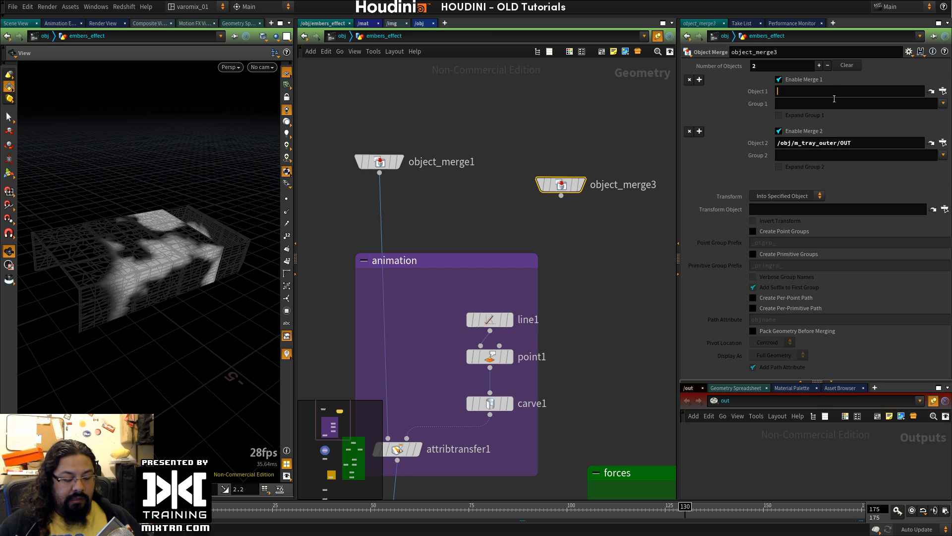
pyautogui.write('/obj/m_cover_outer/OUT')
# Step: Set the Transform of object_merge3 to Into This Object, matching object_merge1, and display the node
pyautogui.click(383, 173)
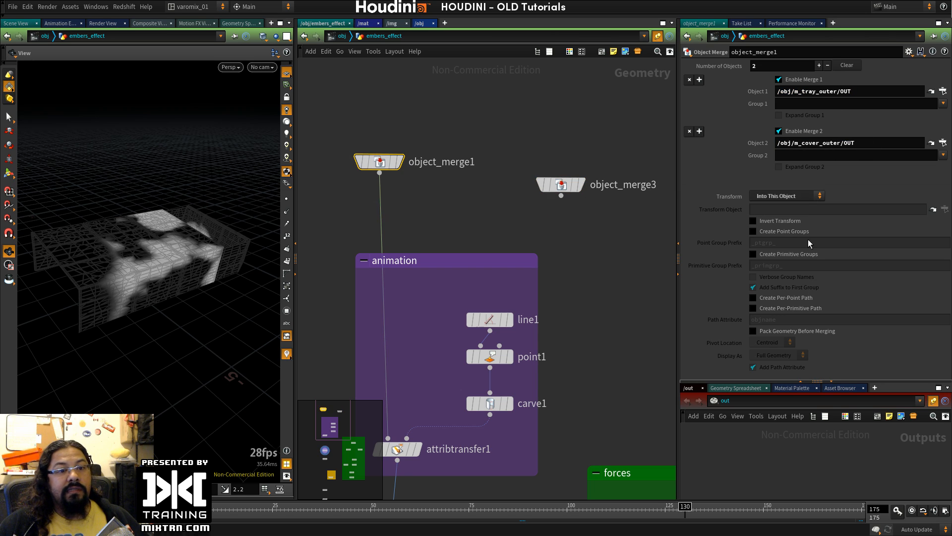
pyautogui.click(561, 185)
pyautogui.click(778, 195)
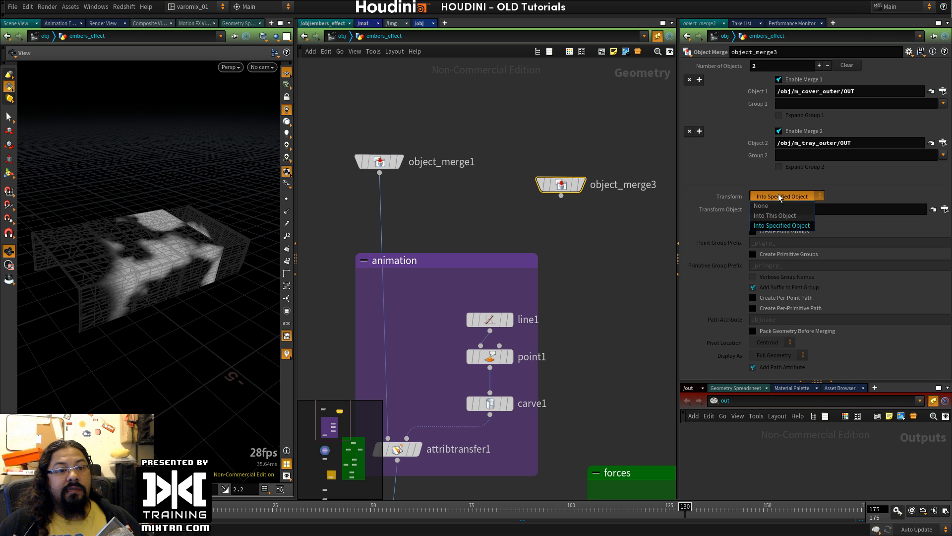
pyautogui.click(771, 218)
pyautogui.click(582, 184)
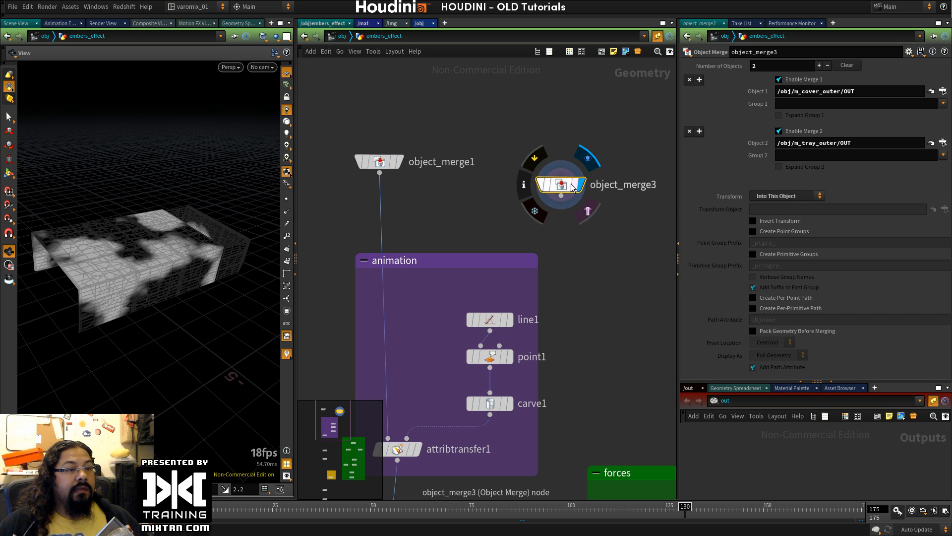
# Step: Compare the displayed geometry of object_merge1 and object_merge3, and move object_merge3 closer to the forces group
pyautogui.click(400, 160)
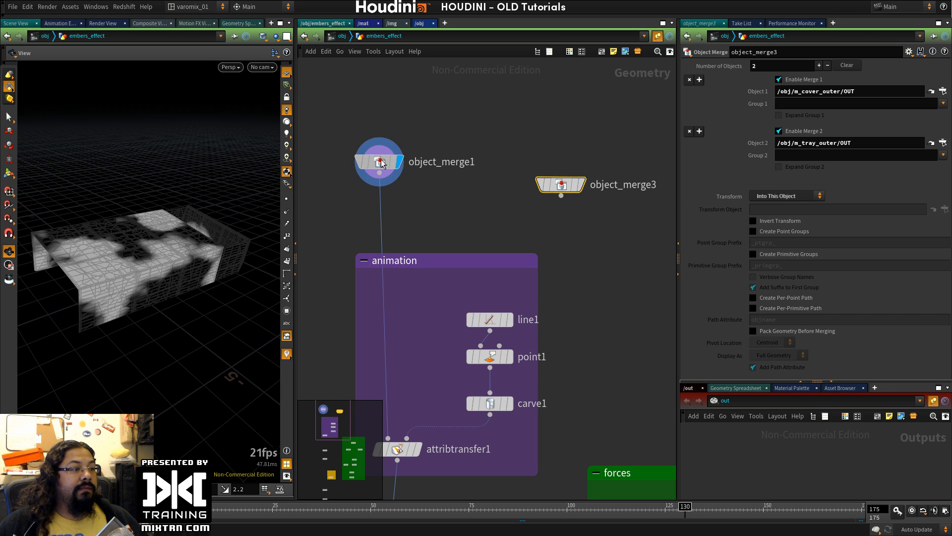
pyautogui.click(576, 185)
pyautogui.click(575, 185)
pyautogui.moveTo(565, 188); pyautogui.dragTo(610, 250)
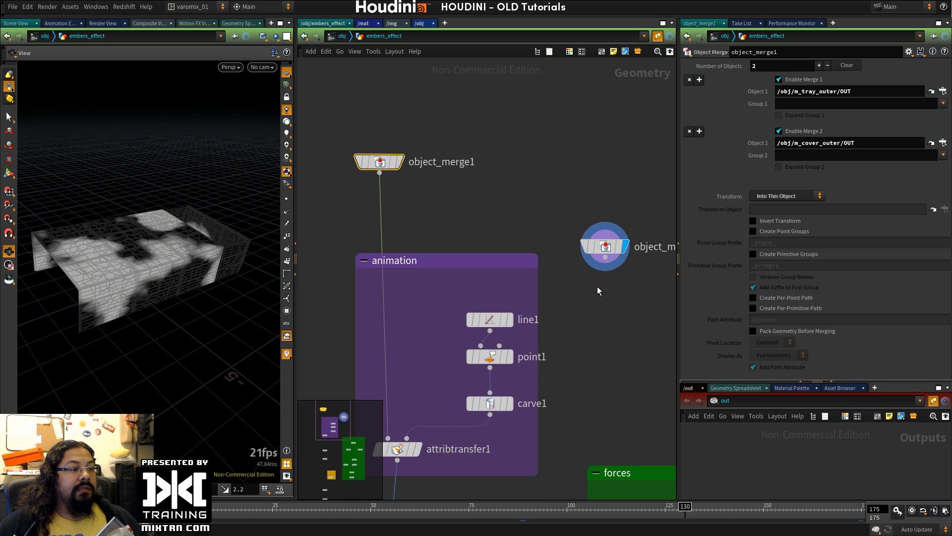
# Step: Select and display the attribtransfer1 node in the animation group again
pyautogui.scroll(-5, 597, 287)
pyautogui.click(399, 241)
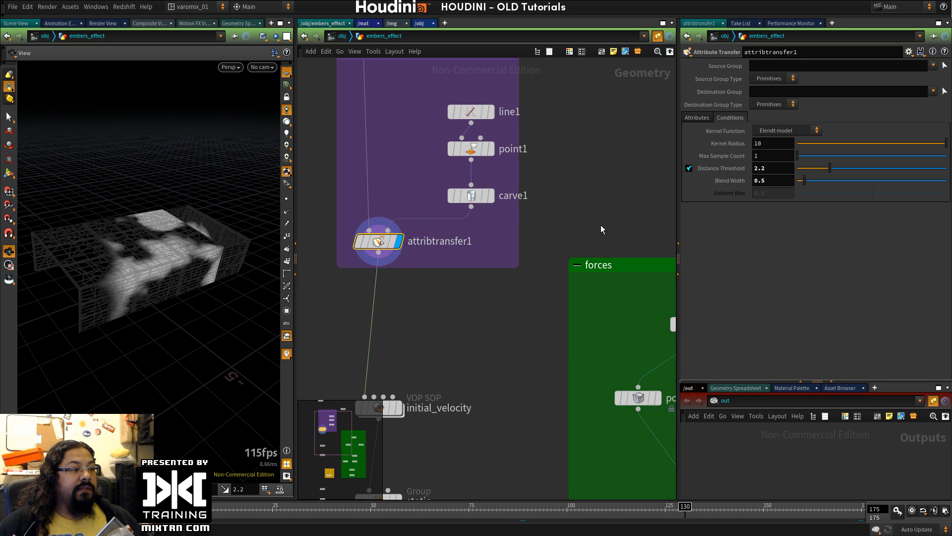
pyautogui.scroll(5, 533, 299)
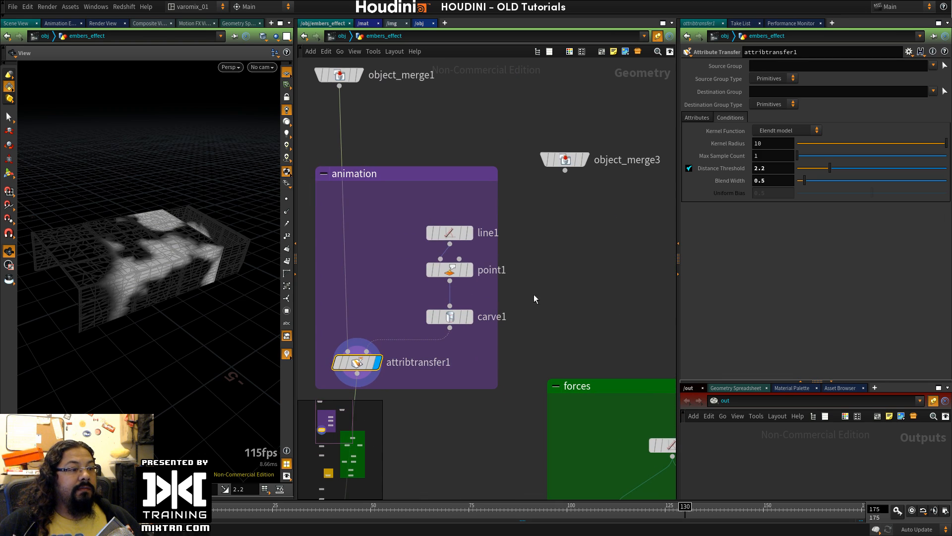
pyautogui.click(465, 236)
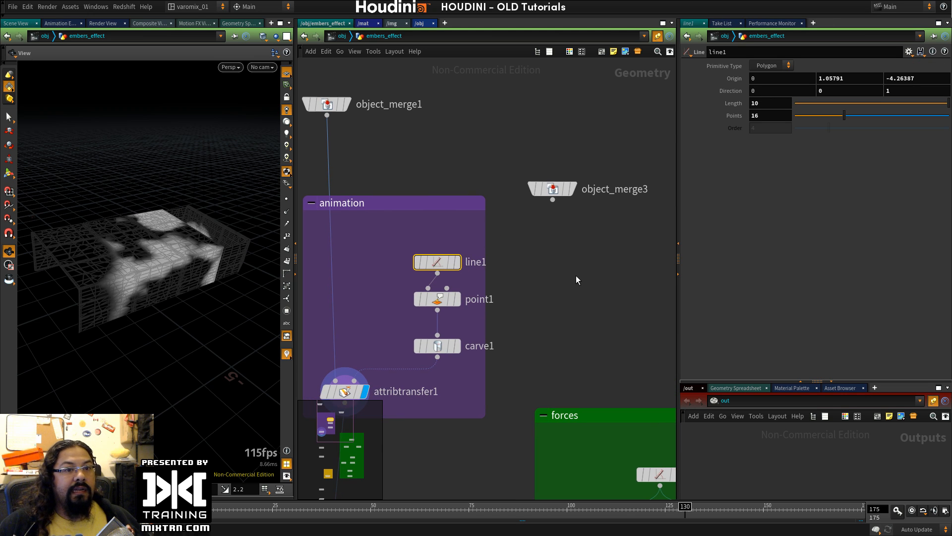
pyautogui.press('Tab')
pyautogui.write('lin')
pyautogui.press('Return')
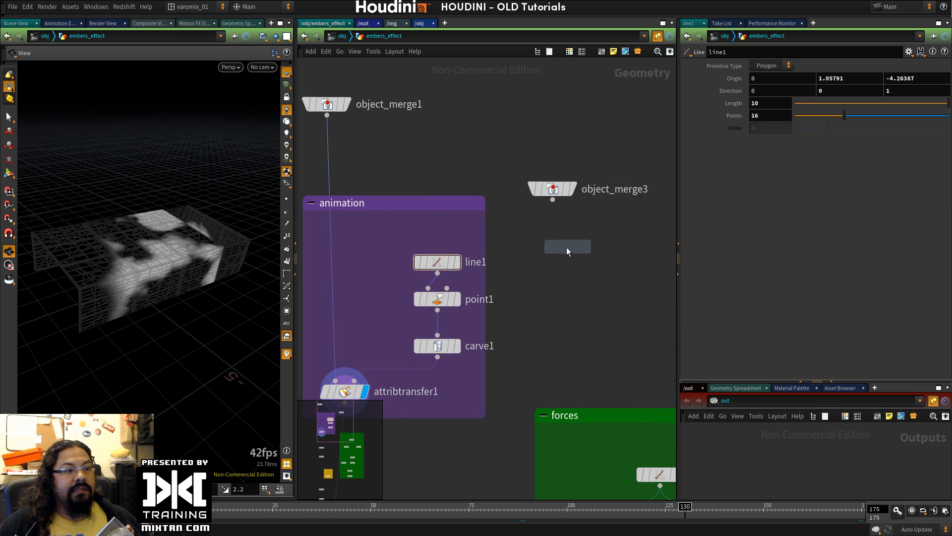
pyautogui.click(566, 247)
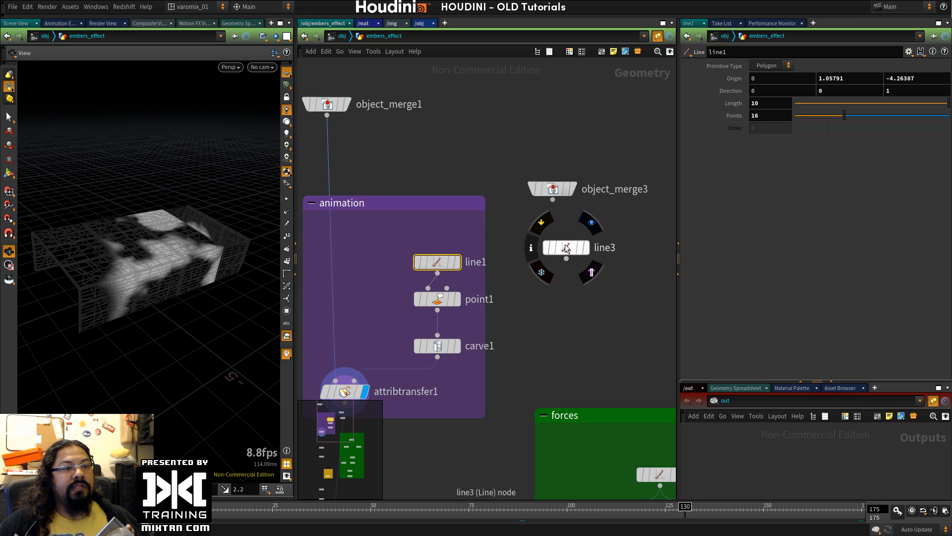
pyautogui.moveTo(566, 248); pyautogui.dragTo(558, 263)
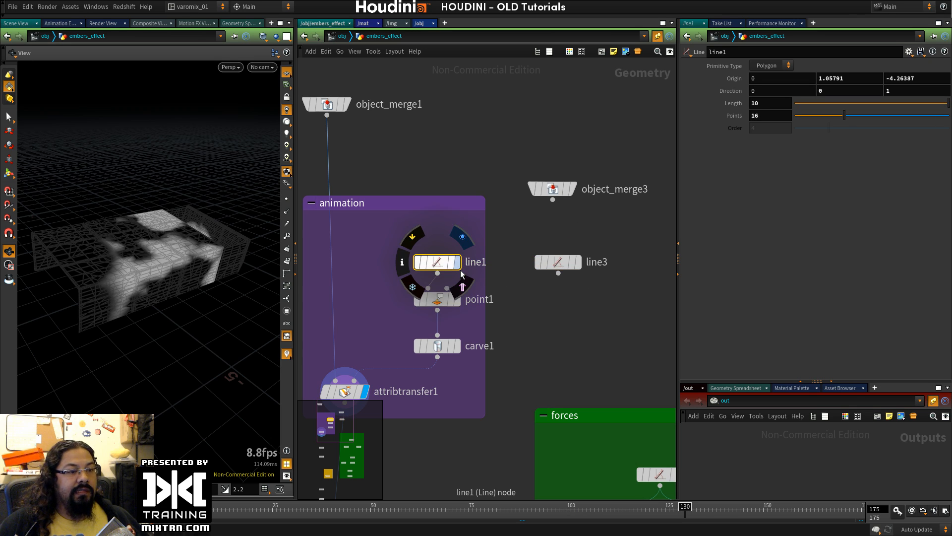
pyautogui.click(436, 302)
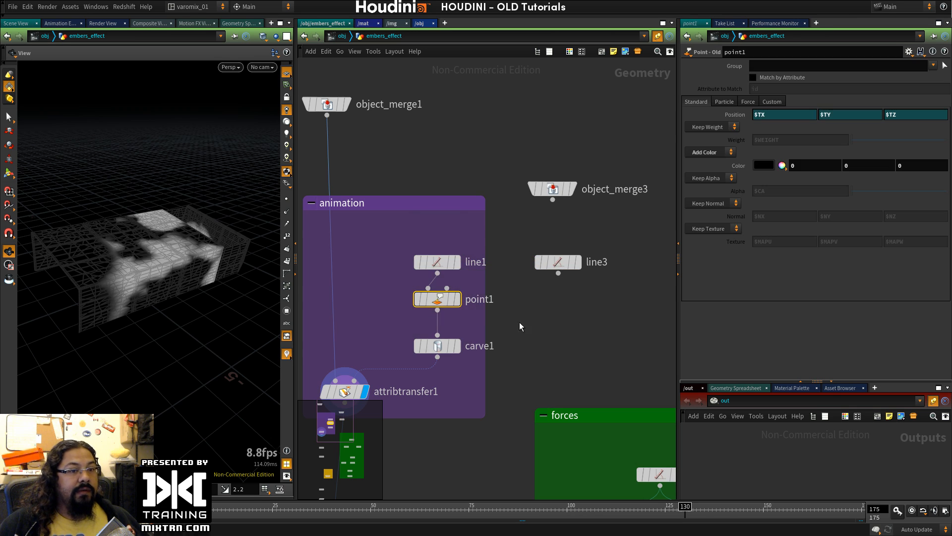
pyautogui.click(558, 262)
pyautogui.press('Delete')
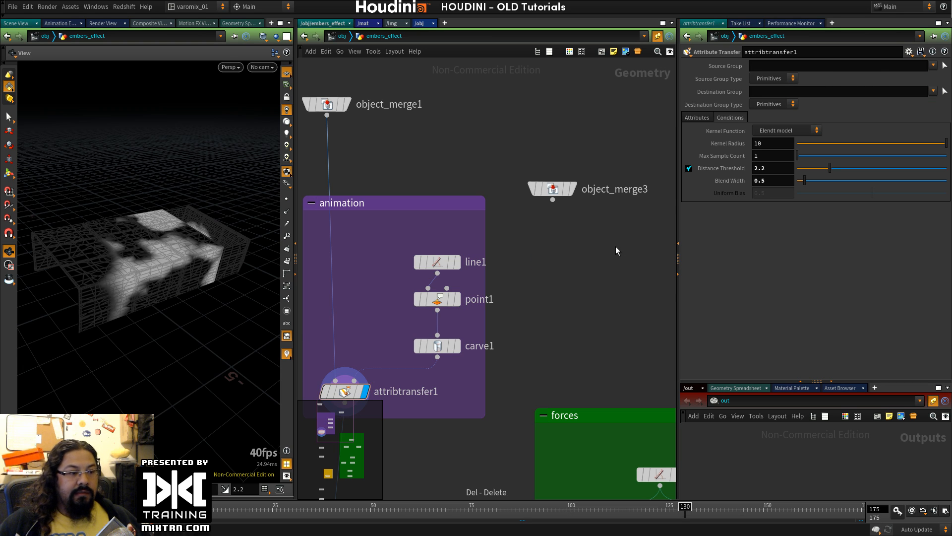
# Step: Duplicate the line1 node and place the copy, line3, outside the animation group near object_merge3
pyautogui.hotkey('ctrl', 'z')
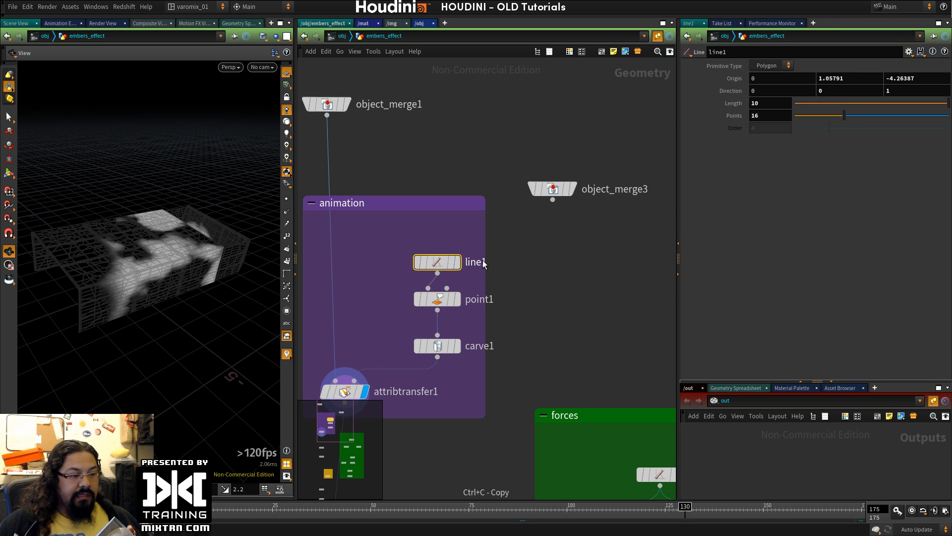
pyautogui.hotkey('ctrl', 'z')
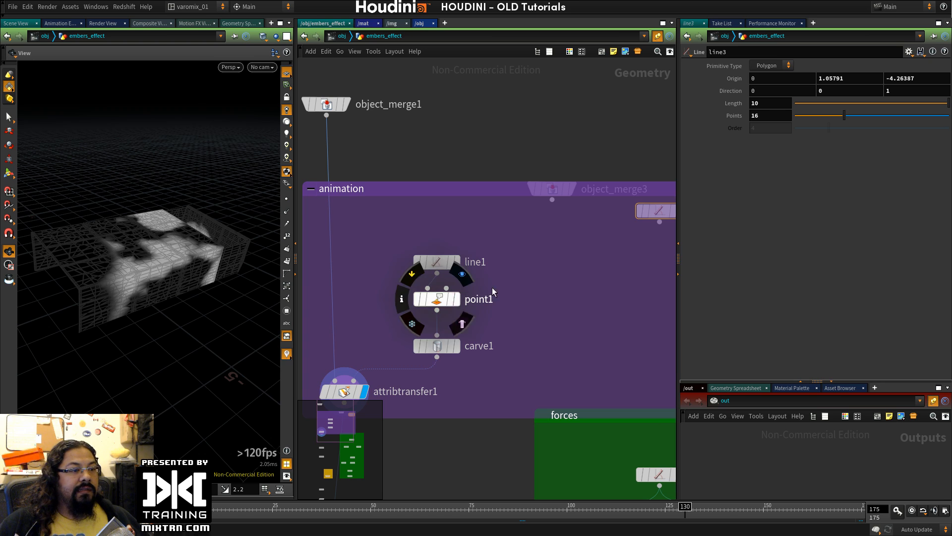
pyautogui.moveTo(651, 210); pyautogui.dragTo(599, 139)
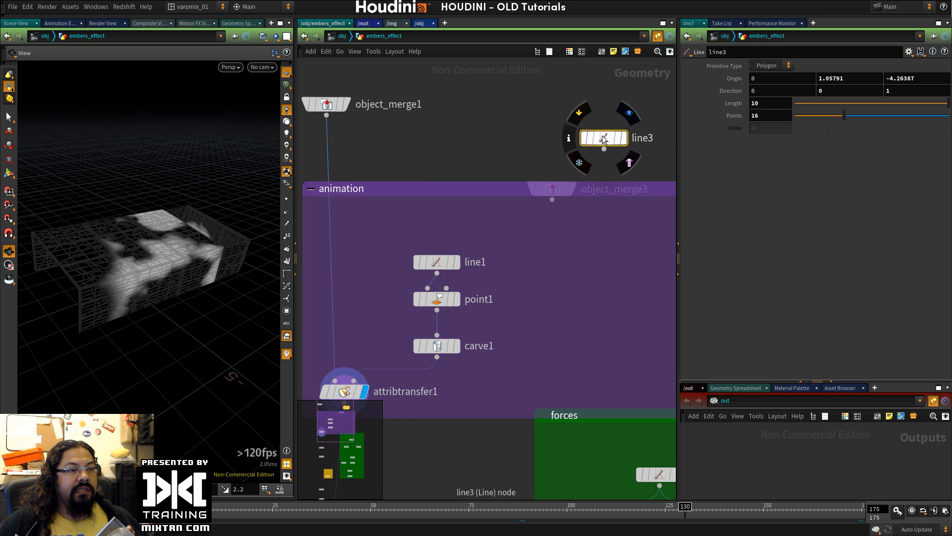
pyautogui.moveTo(576, 330); pyautogui.dragTo(442, 293, button='middle')
pyautogui.doubleClick(563, 270)
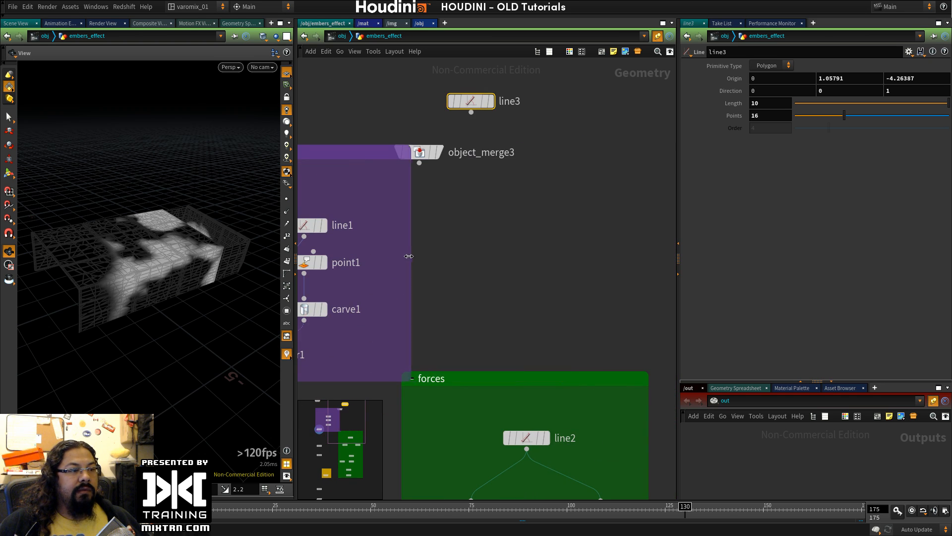
pyautogui.moveTo(459, 241); pyautogui.dragTo(523, 293, button='middle')
pyautogui.moveTo(540, 156); pyautogui.dragTo(640, 213)
pyautogui.moveTo(491, 206); pyautogui.dragTo(514, 179)
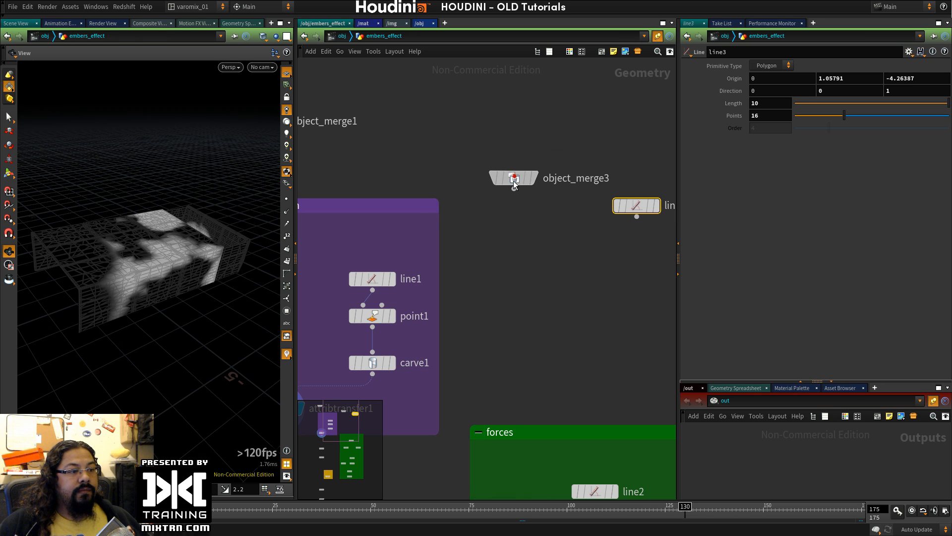
# Step: Add a new-style Point node below line3, connect line3 to its first input and display it
pyautogui.moveTo(431, 303); pyautogui.dragTo(477, 270, button='middle')
pyautogui.click(421, 282)
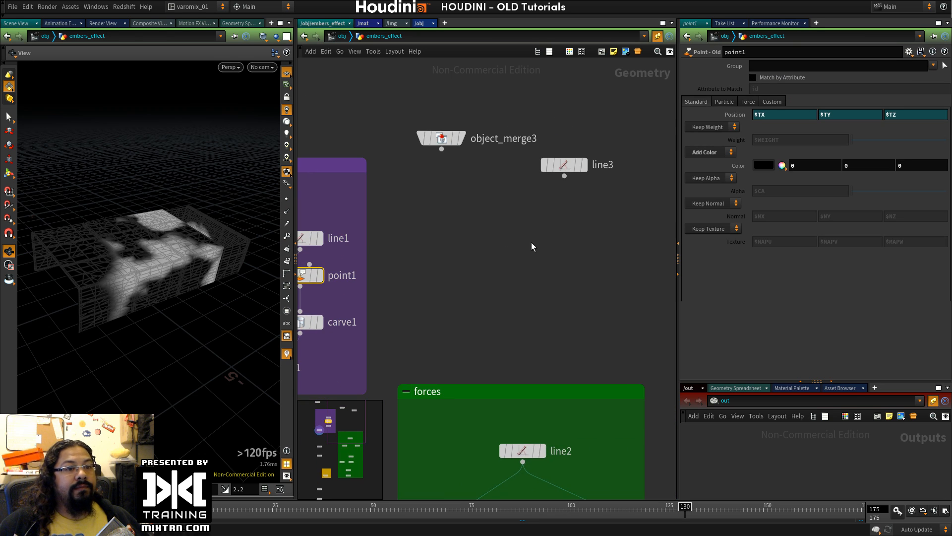
pyautogui.press('Tab')
pyautogui.write('po')
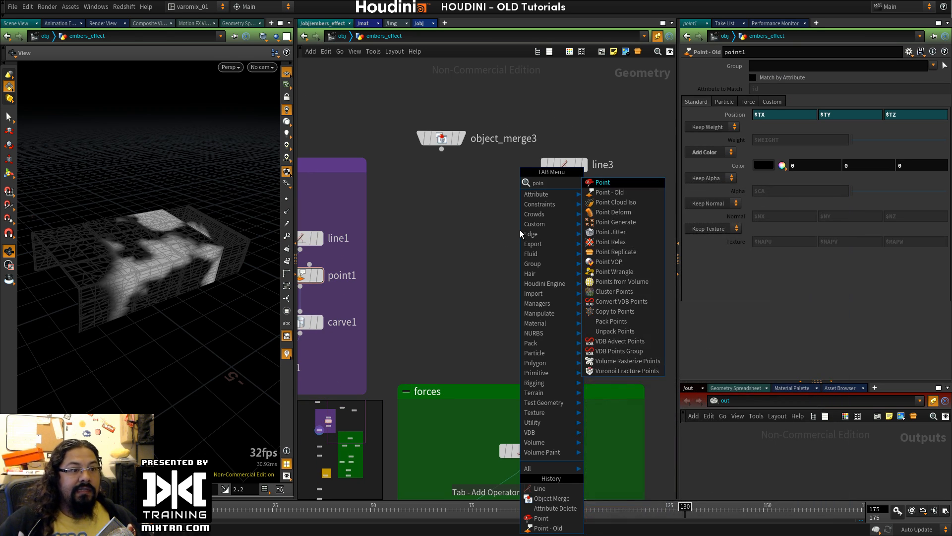
pyautogui.click(598, 183)
pyautogui.click(543, 240)
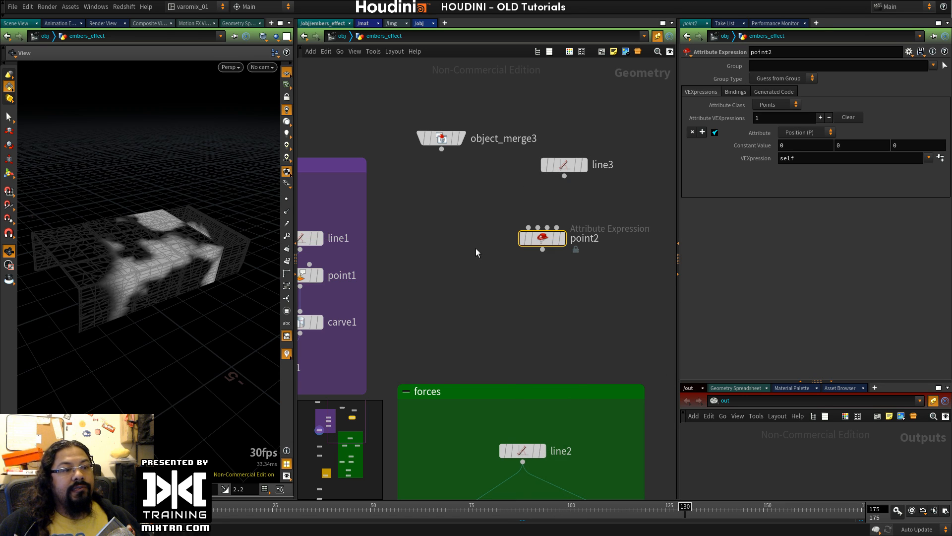
pyautogui.moveTo(354, 271); pyautogui.dragTo(472, 272, button='middle')
pyautogui.click(436, 276)
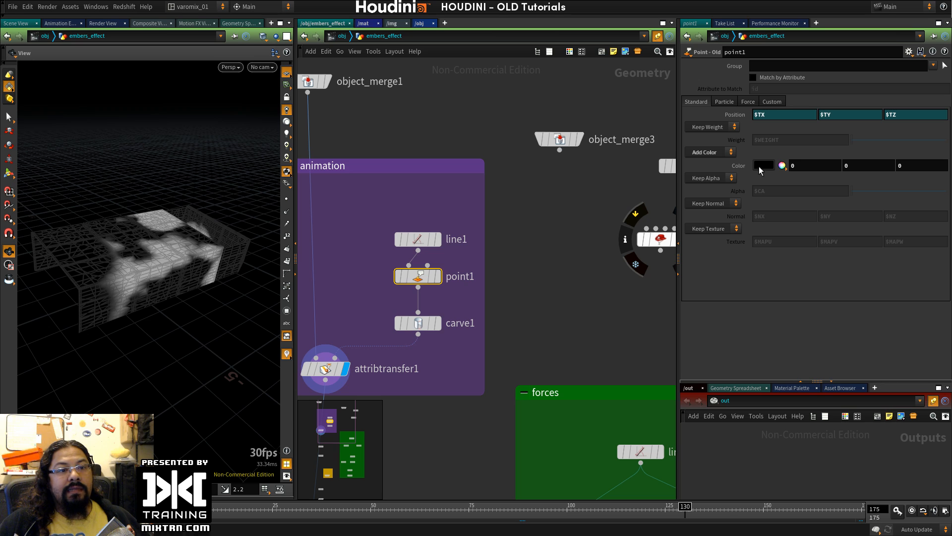
pyautogui.moveTo(587, 266); pyautogui.dragTo(503, 259, button='middle')
pyautogui.moveTo(599, 170); pyautogui.dragTo(599, 218)
pyautogui.click(599, 232)
pyautogui.click(599, 218)
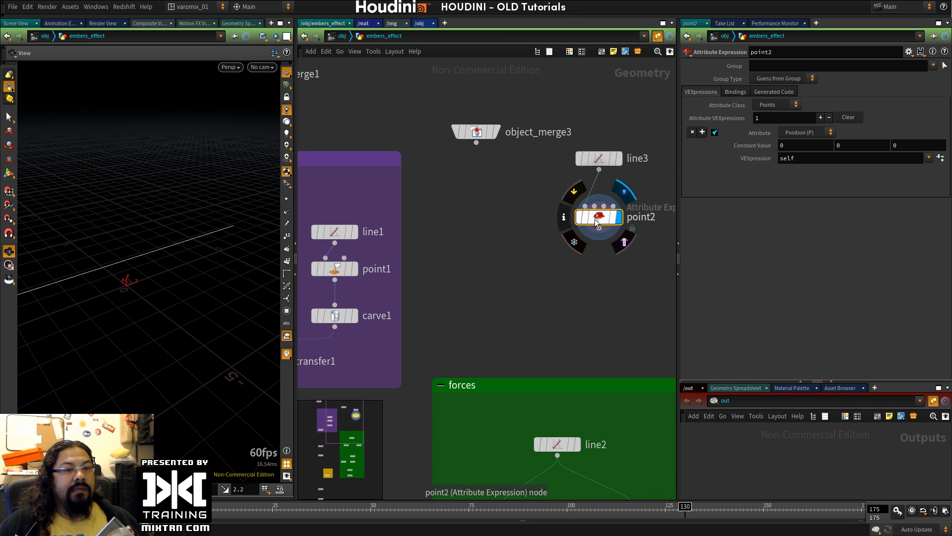
# Step: Set point2's attribute to Color (Cd) with a black constant value of 0, 0, 0
pyautogui.click(817, 132)
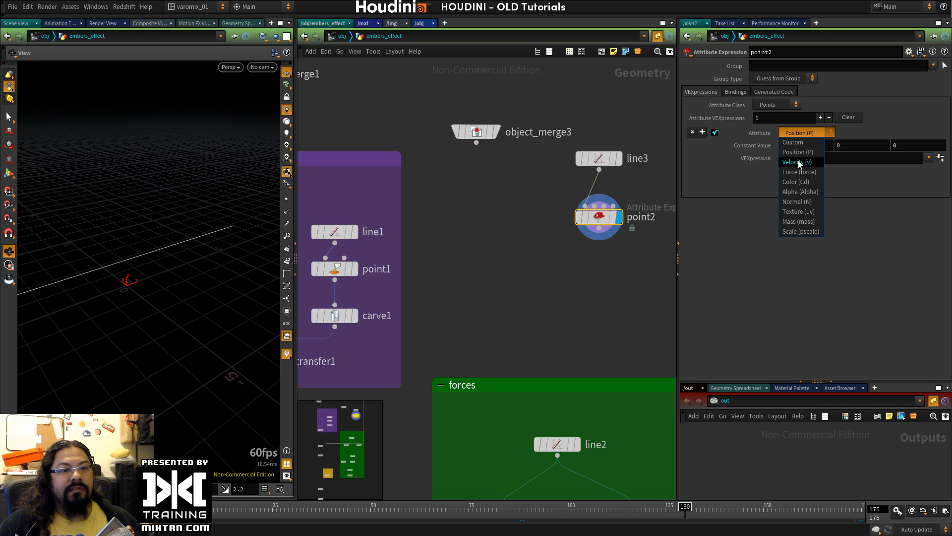
pyautogui.click(804, 182)
pyautogui.click(812, 149)
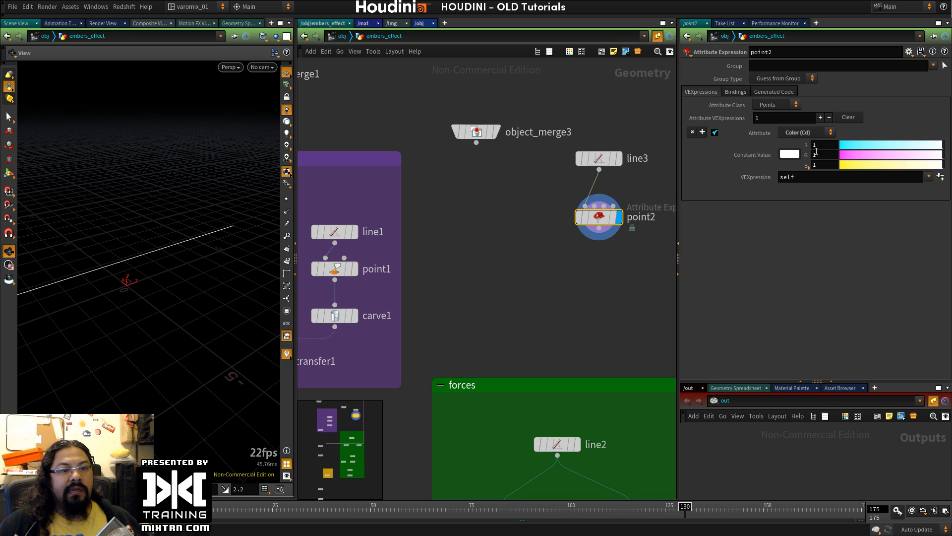
pyautogui.keyDown('ctrl'); pyautogui.middleClick(879, 164); pyautogui.keyUp('ctrl')
pyautogui.keyDown('ctrl'); pyautogui.middleClick(879, 155); pyautogui.keyUp('ctrl')
pyautogui.keyDown('ctrl'); pyautogui.middleClick(878, 145); pyautogui.keyUp('ctrl')
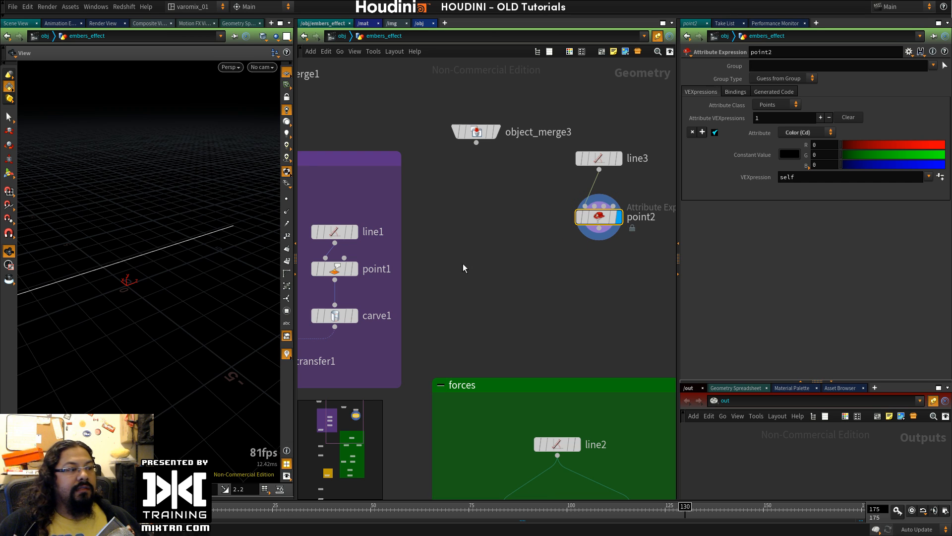
# Step: Compare point2 with the old point1 node and set point2's VEXpression to self * value
pyautogui.click(342, 269)
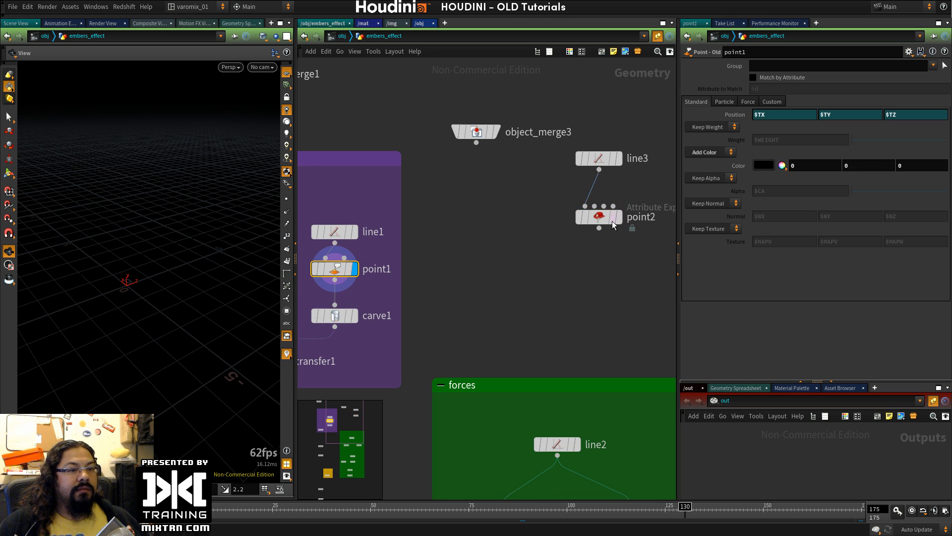
pyautogui.click(599, 217)
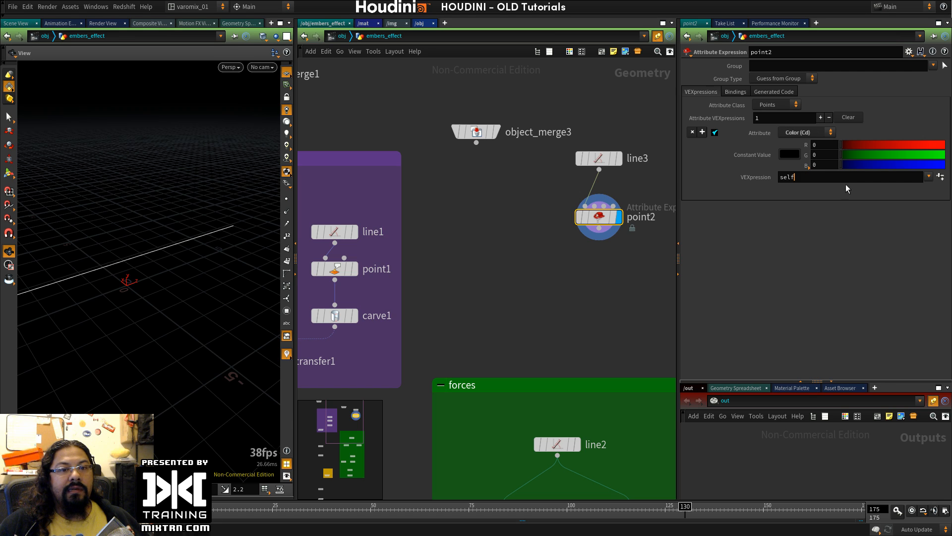
pyautogui.write('* valu')
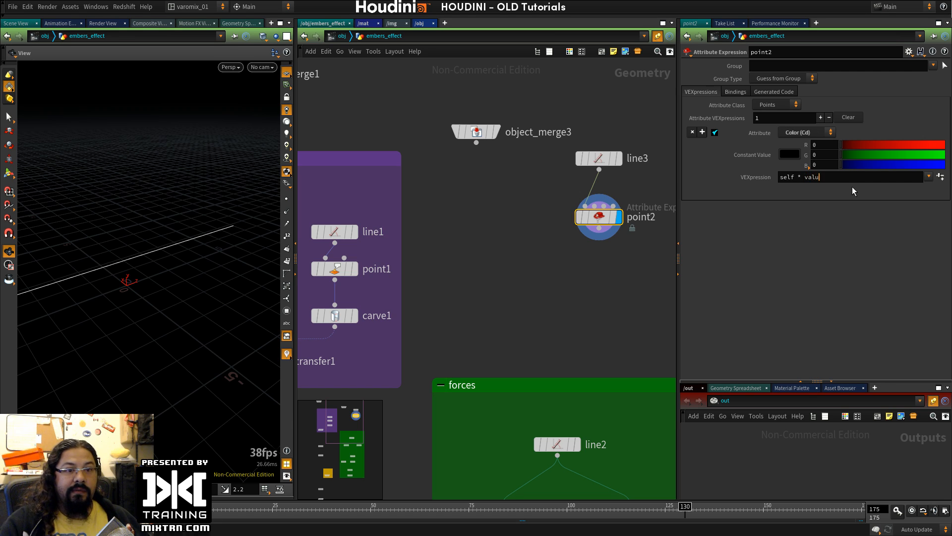
pyautogui.write('e')
pyautogui.press('Return')
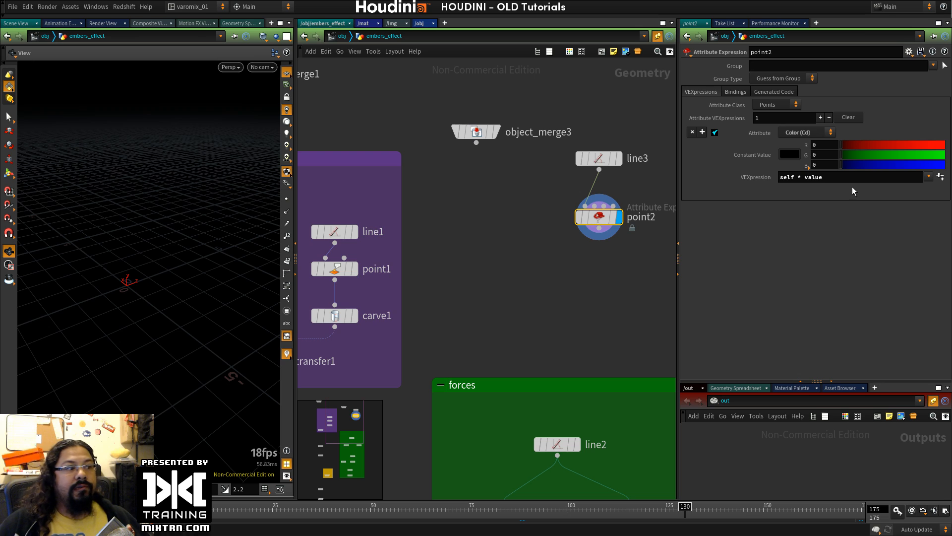
# Step: Replace point2's VEXpression with the Constant Value preset
pyautogui.click(928, 177)
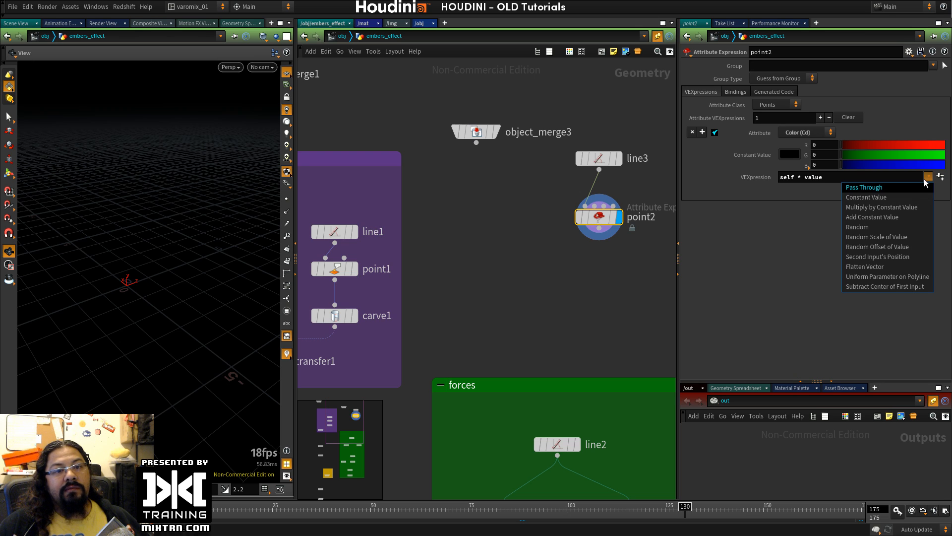
pyautogui.click(866, 197)
pyautogui.click(928, 177)
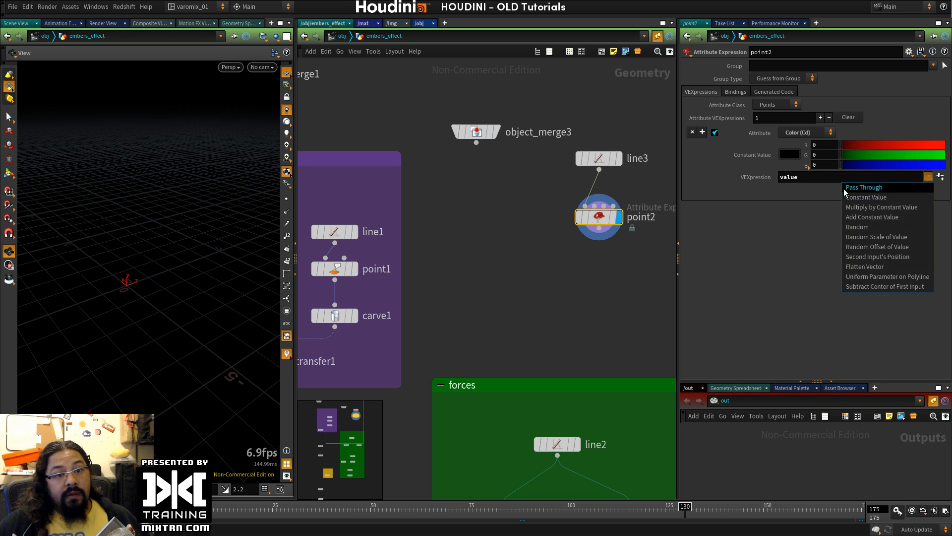
pyautogui.click(756, 250)
# Step: Display line3 and compare the parameters of point2 with those of the old point1 node
pyautogui.moveTo(579, 286); pyautogui.dragTo(482, 293, button='middle')
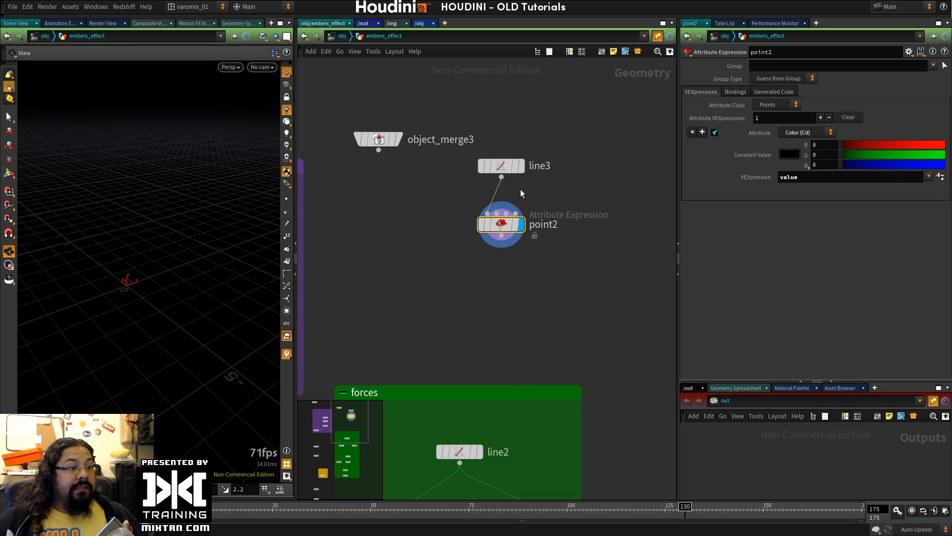
pyautogui.click(521, 167)
pyautogui.click(507, 228)
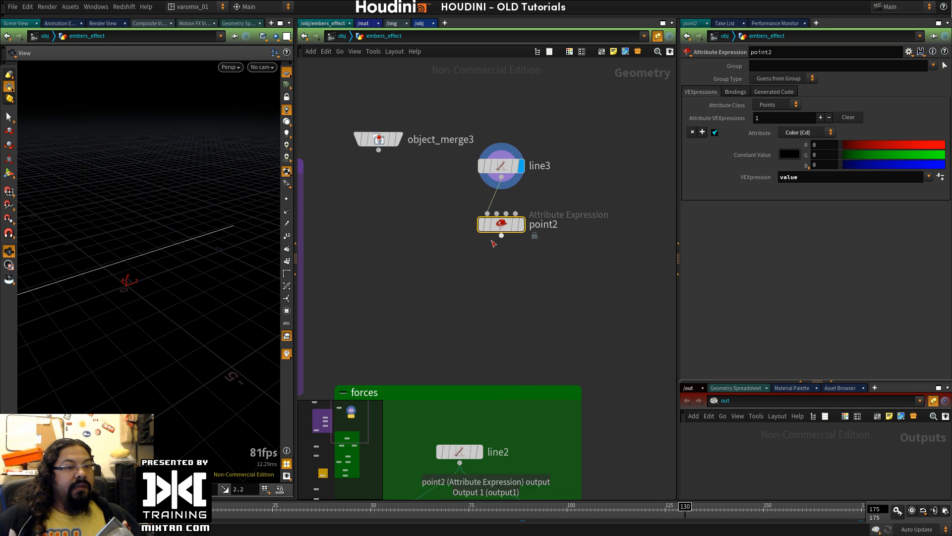
pyautogui.moveTo(362, 322); pyautogui.dragTo(483, 321, button='middle')
pyautogui.click(367, 283)
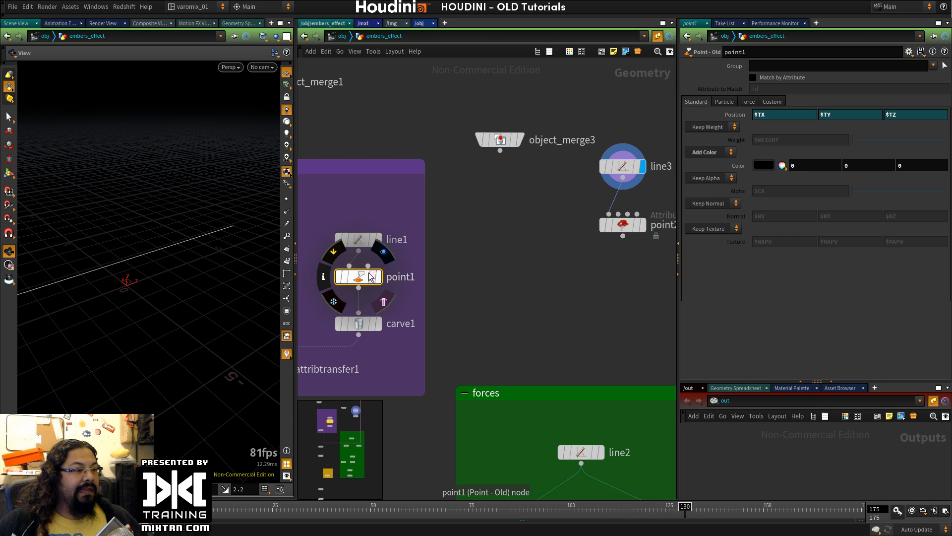
pyautogui.moveTo(609, 261); pyautogui.dragTo(511, 266, button='middle')
pyautogui.click(528, 235)
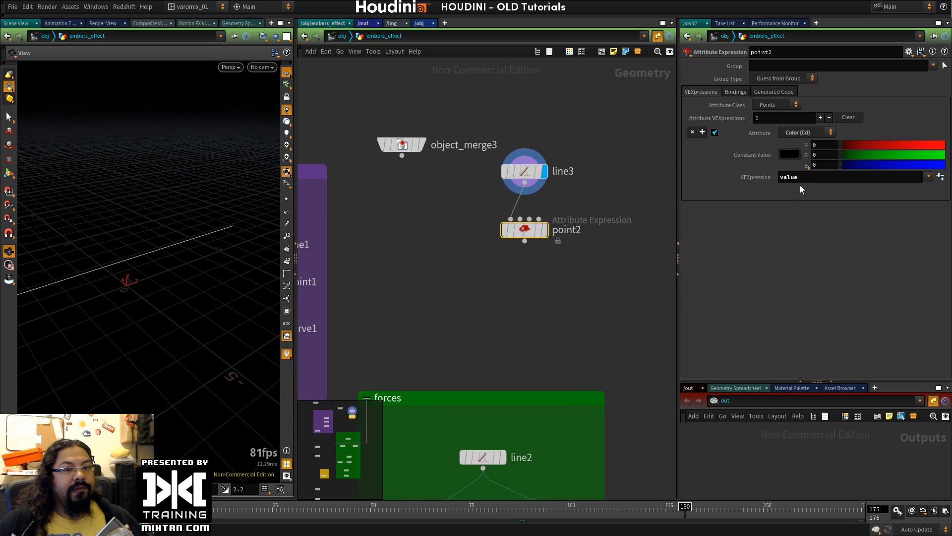
# Step: Delete point2 and place a fresh new-style Point node connected below line3
pyautogui.press('Delete')
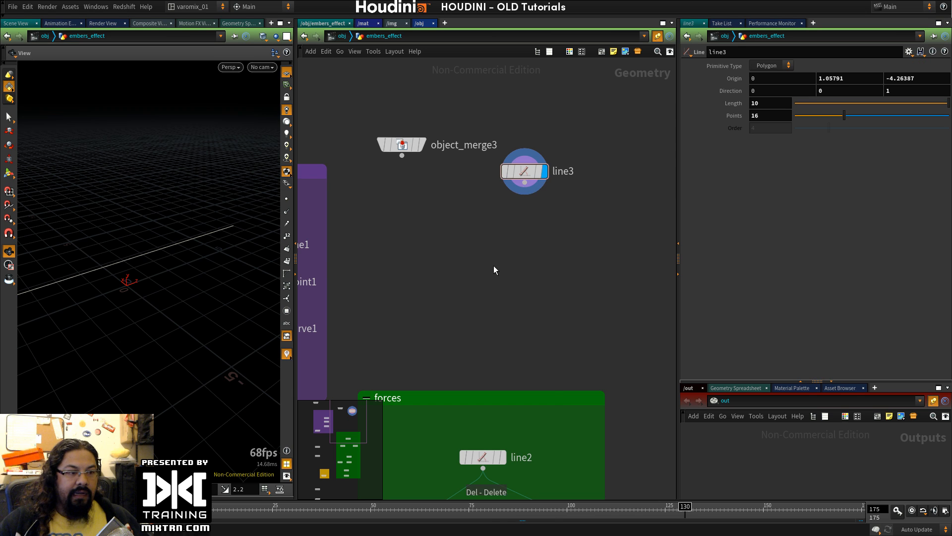
pyautogui.press('Tab')
pyautogui.press('Escape')
pyautogui.press('Tab')
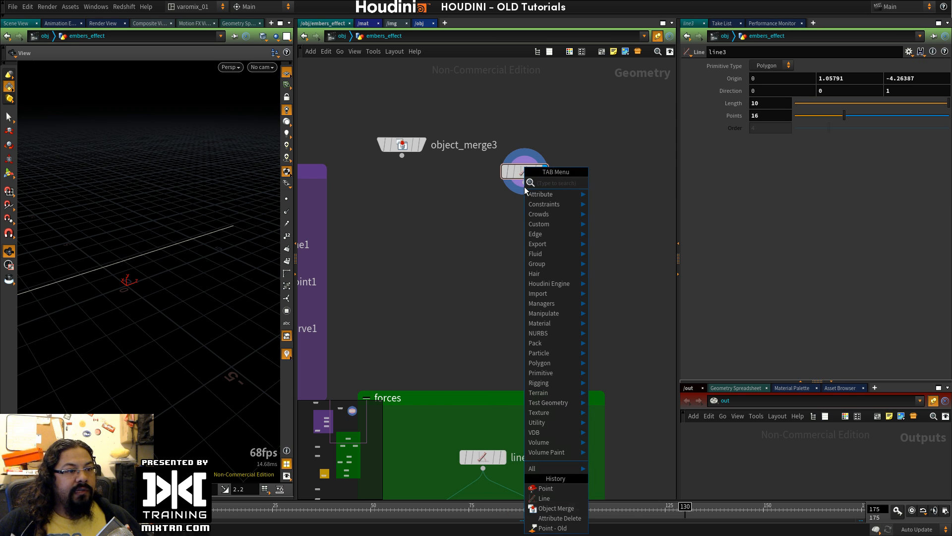
pyautogui.write('pooin')
pyautogui.press('BackSpace')
pyautogui.press('BackSpace')
pyautogui.press('BackSpace')
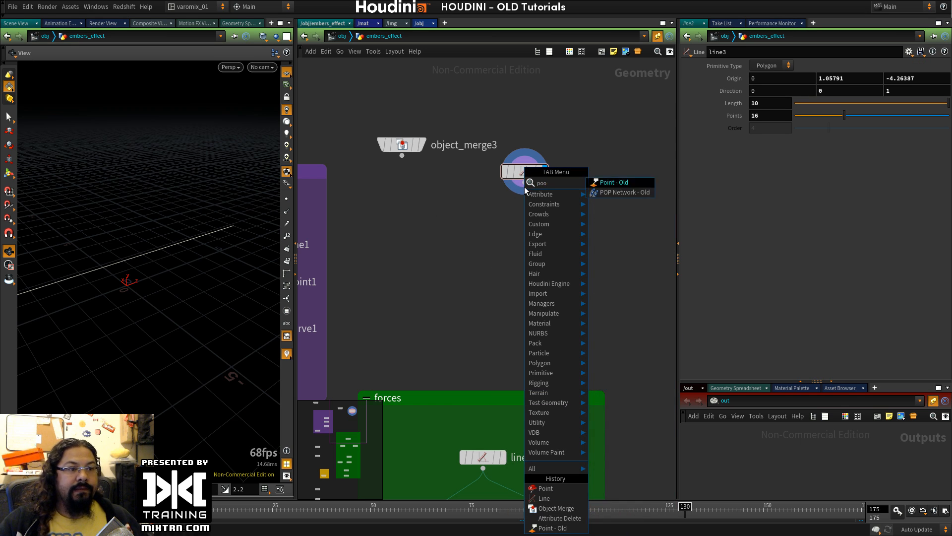
pyautogui.write('int')
pyautogui.press('Escape')
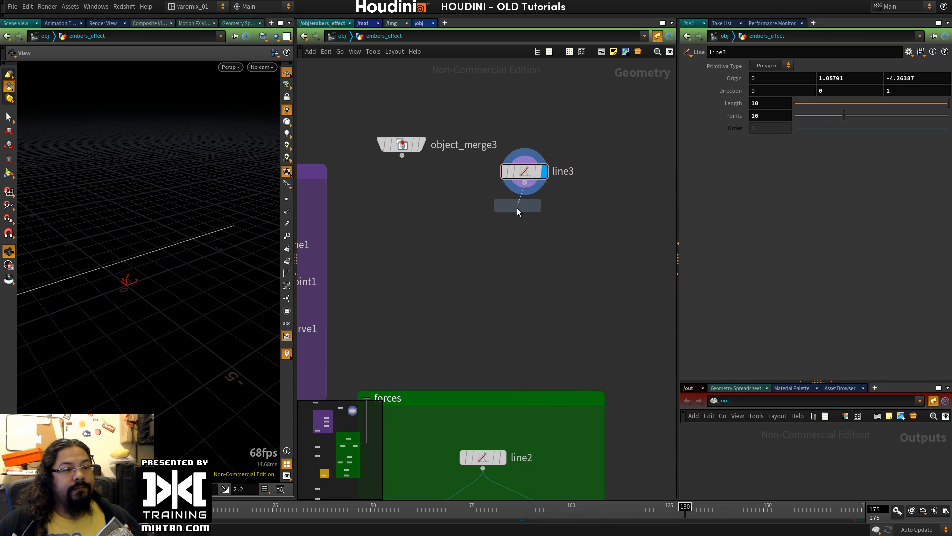
pyautogui.click(516, 221)
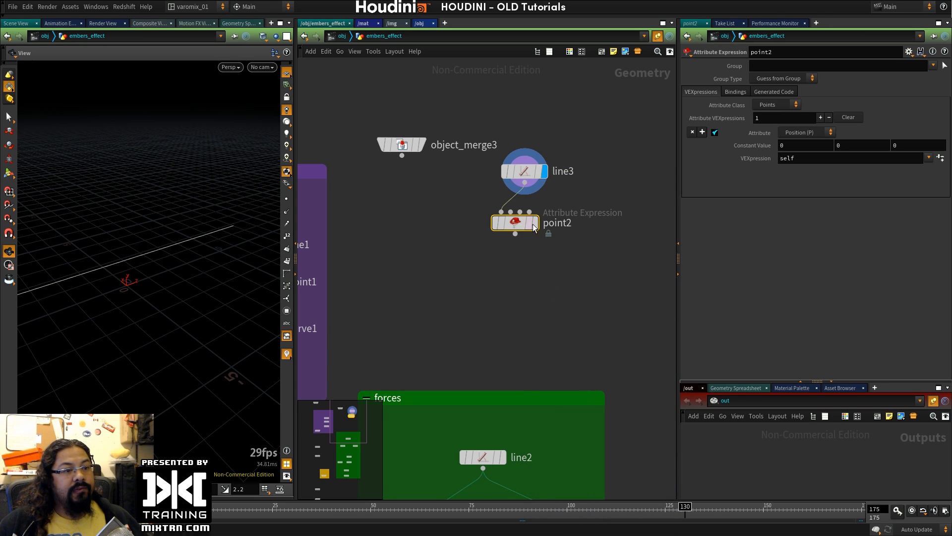
# Step: Display the new point2 node and set its VEXpression to the Constant Value preset
pyautogui.click(928, 158)
pyautogui.click(885, 178)
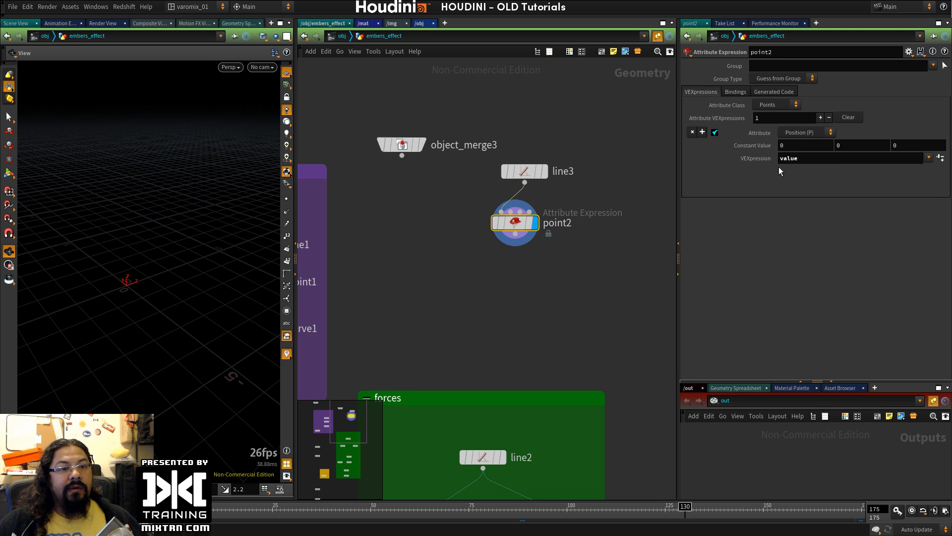
# Step: Set point2's attribute to Color (Cd) with a black constant value of 0, 0, 0
pyautogui.click(802, 133)
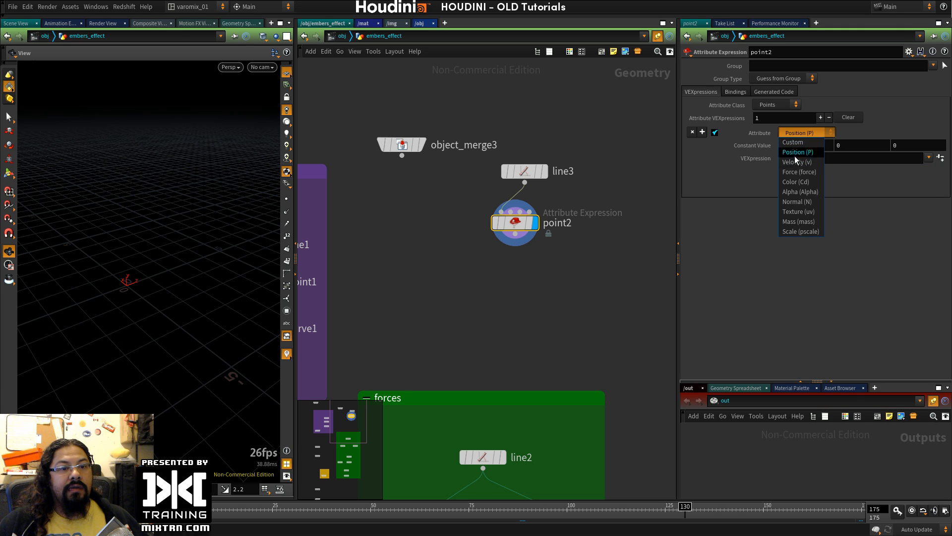
pyautogui.click(796, 182)
pyautogui.moveTo(850, 154); pyautogui.dragTo(881, 158)
pyautogui.moveTo(181, 272); pyautogui.dragTo(211, 246, button='middle')
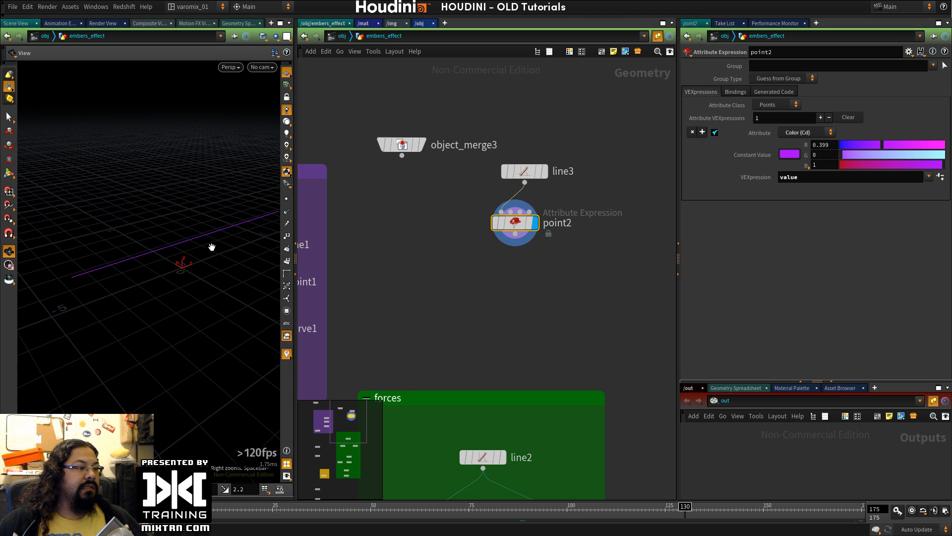
pyautogui.click(842, 144)
pyautogui.moveTo(863, 163); pyautogui.dragTo(839, 165)
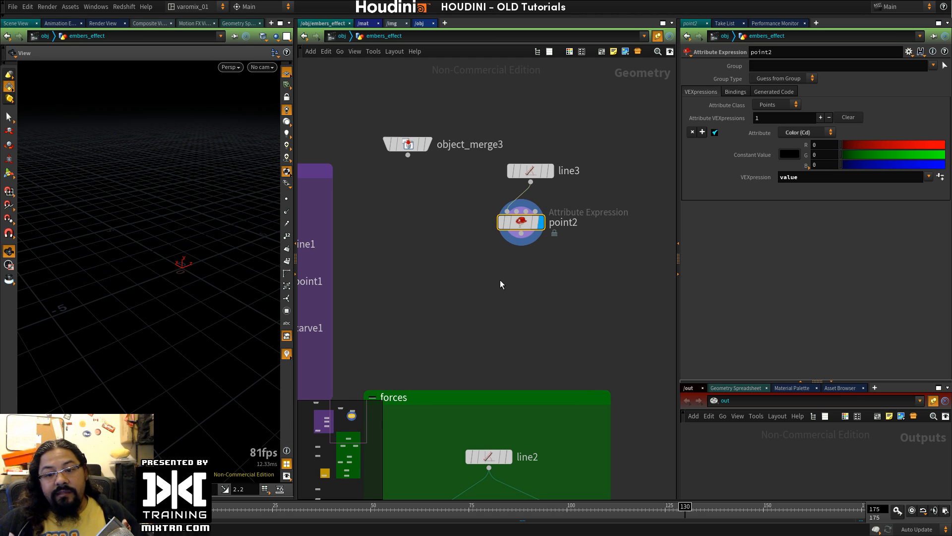
# Step: Add a Color node, connect it to line3's output and display it
pyautogui.press('Tab')
pyautogui.write('col')
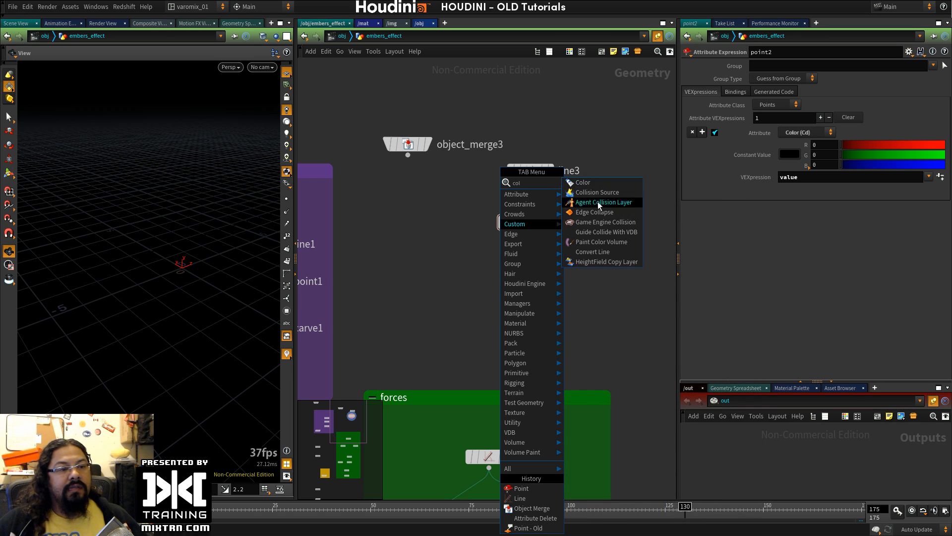
pyautogui.click(581, 183)
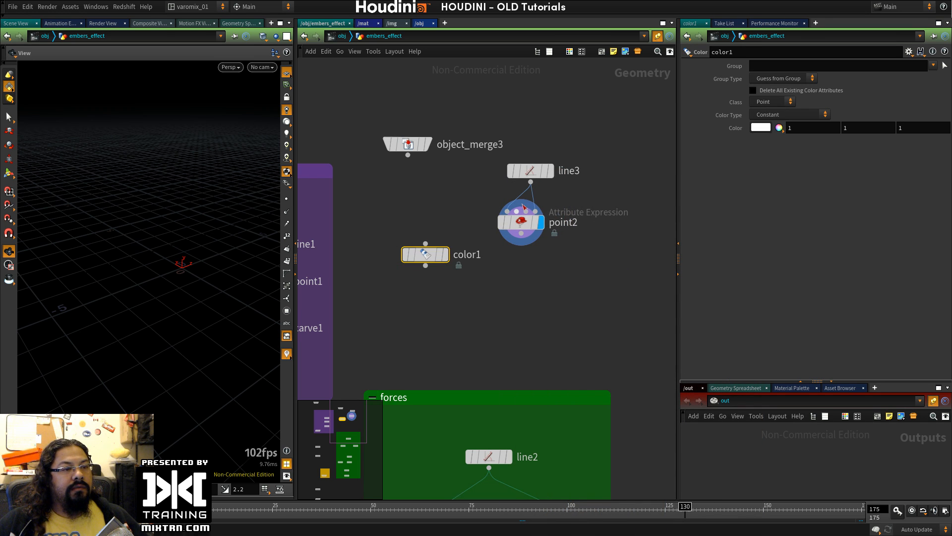
pyautogui.moveTo(525, 187); pyautogui.dragTo(426, 244)
pyautogui.click(445, 254)
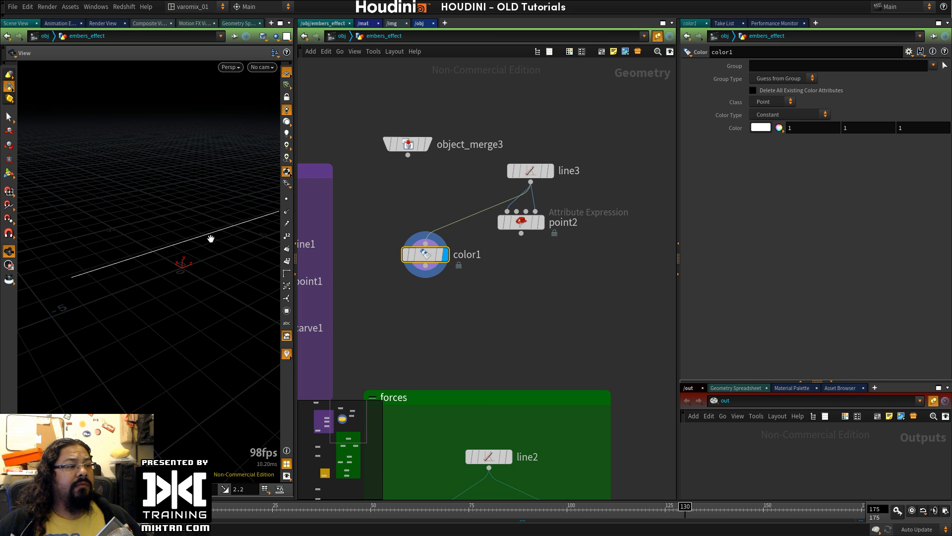
# Step: Set color1's color to black and arrange color1 and point2 side by side below line3
pyautogui.rightClick(763, 128)
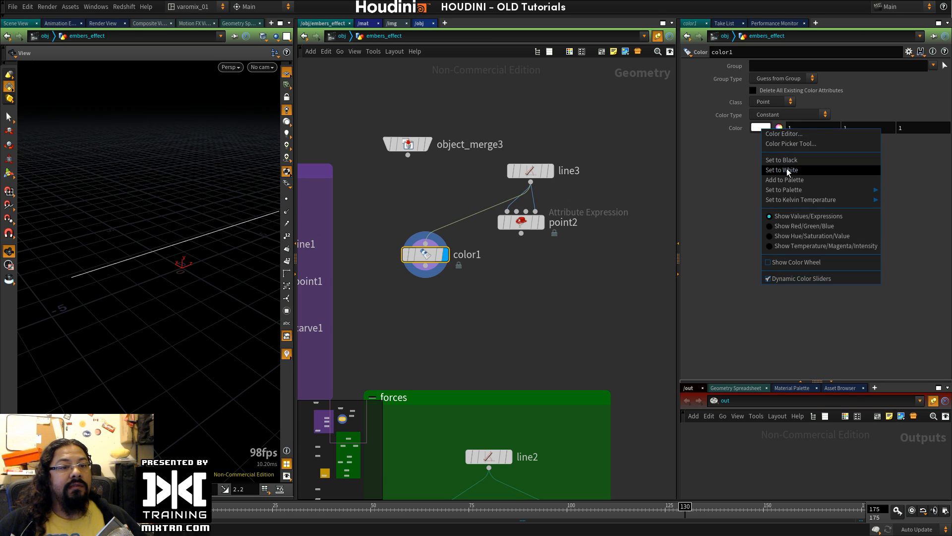
pyautogui.click(781, 160)
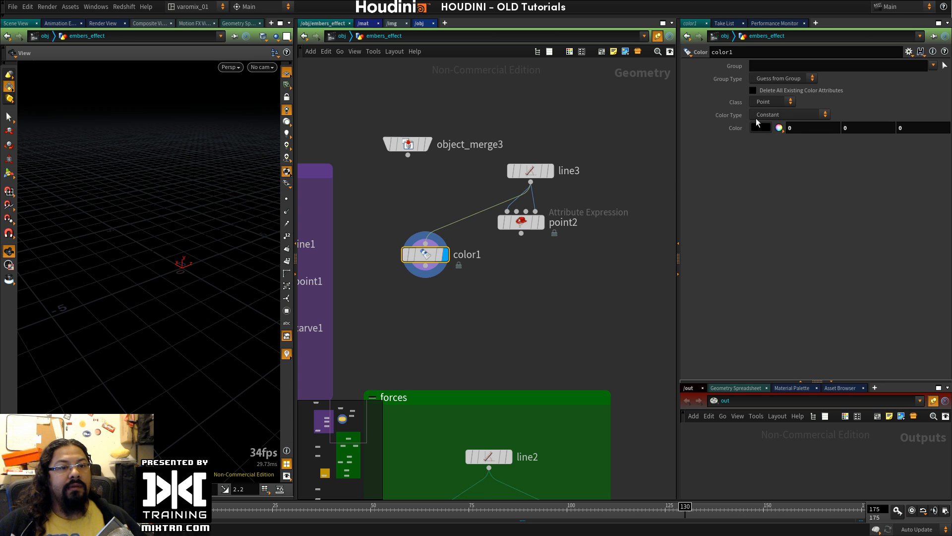
pyautogui.moveTo(524, 226); pyautogui.dragTo(614, 235)
pyautogui.moveTo(431, 256); pyautogui.dragTo(505, 233)
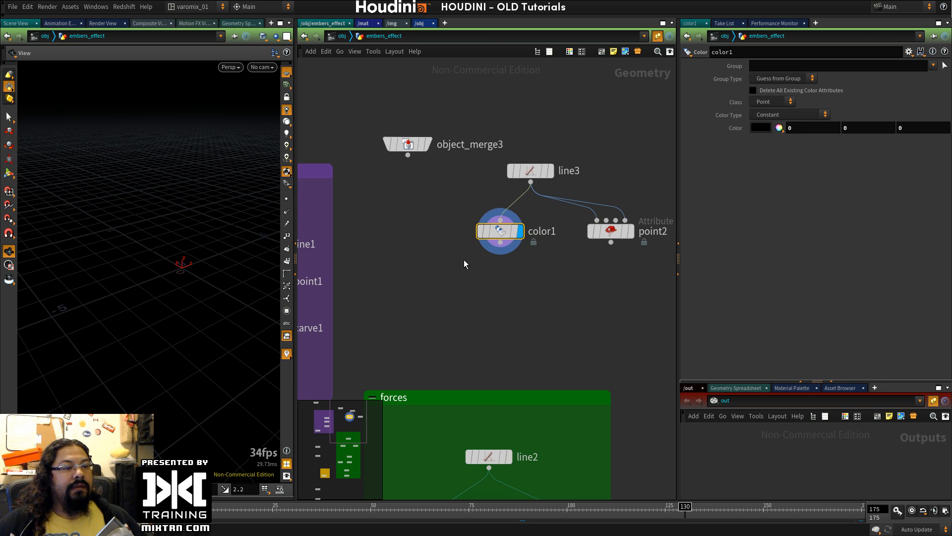
# Step: Compare the color parameters of point2 and color1 with those of the old point1 node
pyautogui.click(613, 232)
pyautogui.click(500, 231)
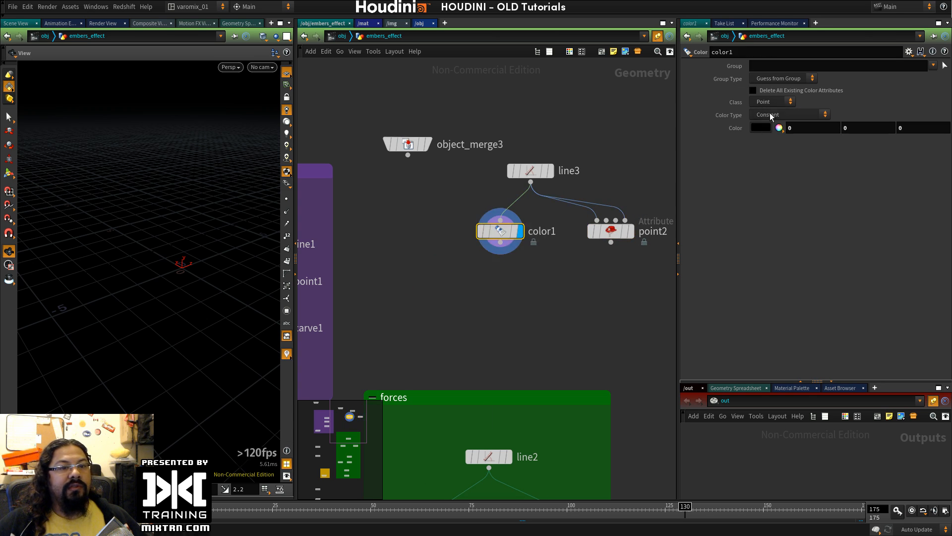
pyautogui.click(786, 101)
pyautogui.click(777, 130)
pyautogui.moveTo(484, 295); pyautogui.dragTo(560, 284, button='middle')
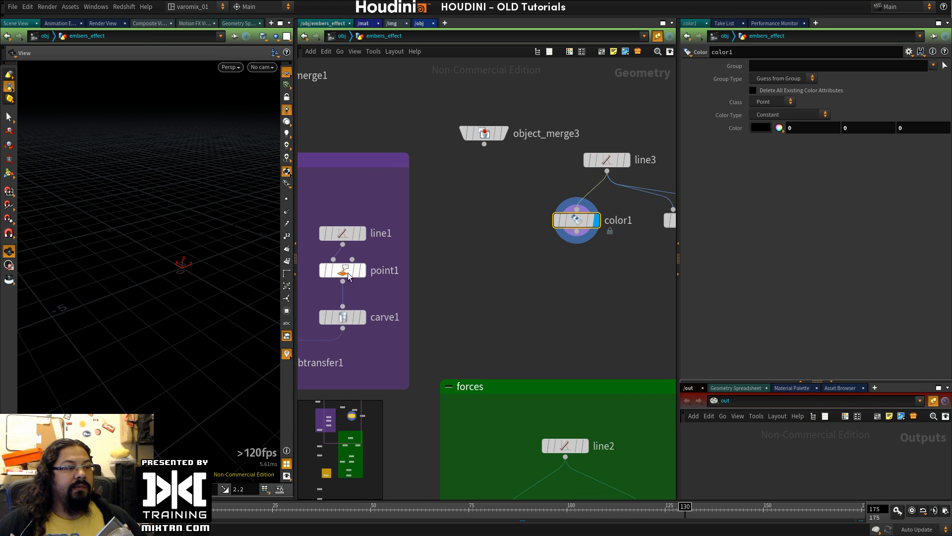
pyautogui.click(343, 271)
pyautogui.moveTo(483, 298); pyautogui.dragTo(552, 183, button='middle')
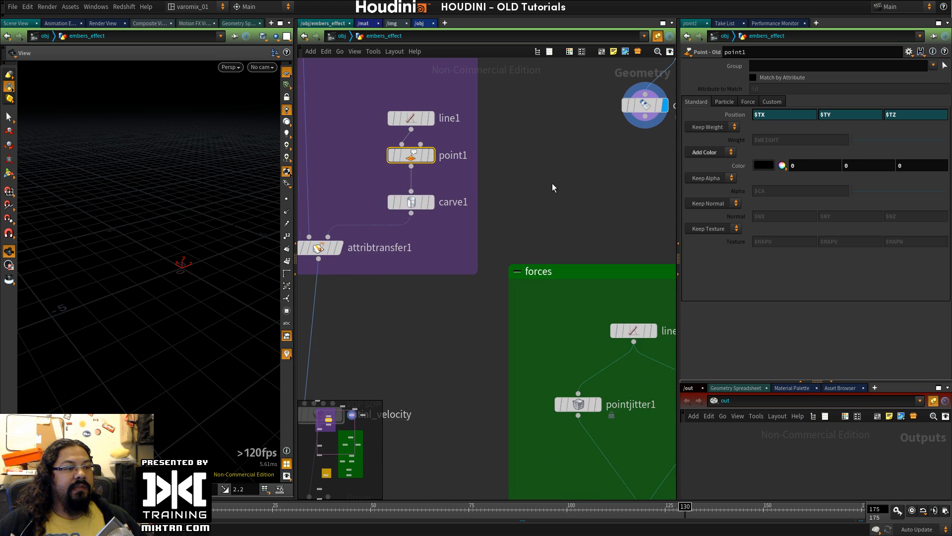
# Step: Check the old carve1 node's parameters and place a fresh Carve node below color1
pyautogui.click(409, 199)
pyautogui.moveTo(621, 209); pyautogui.dragTo(526, 259, button='middle')
pyautogui.press('Tab')
pyautogui.press('Escape')
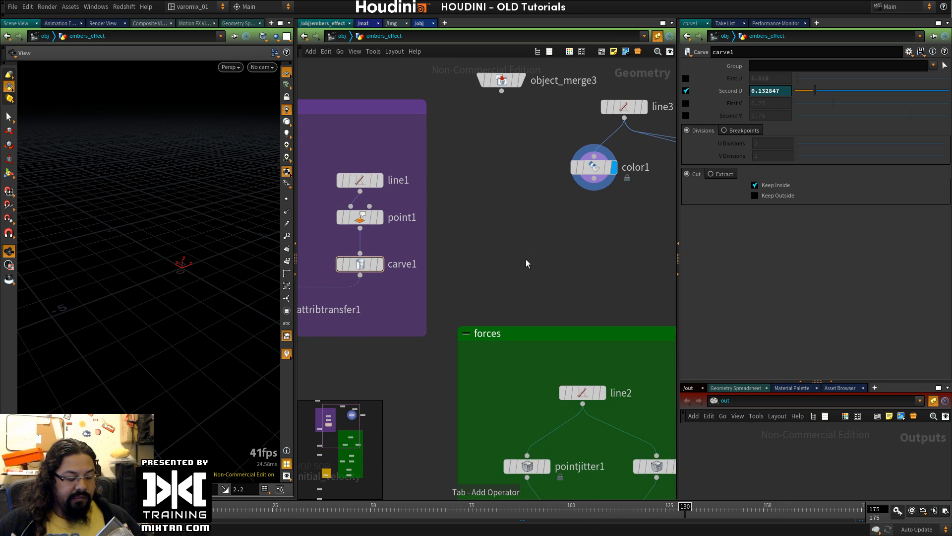
pyautogui.press('Tab')
pyautogui.write('cr')
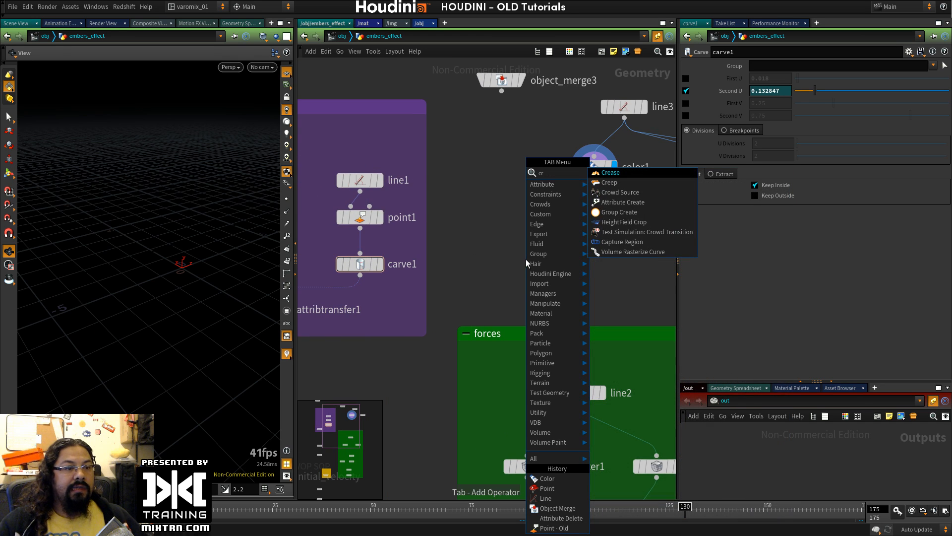
pyautogui.press('BackSpace')
pyautogui.write('ar')
pyautogui.press('Return')
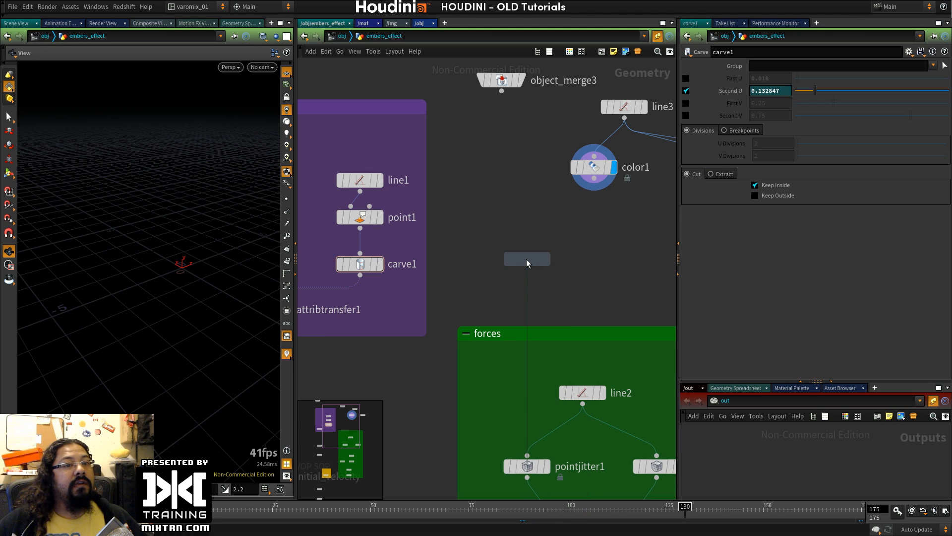
pyautogui.click(611, 232)
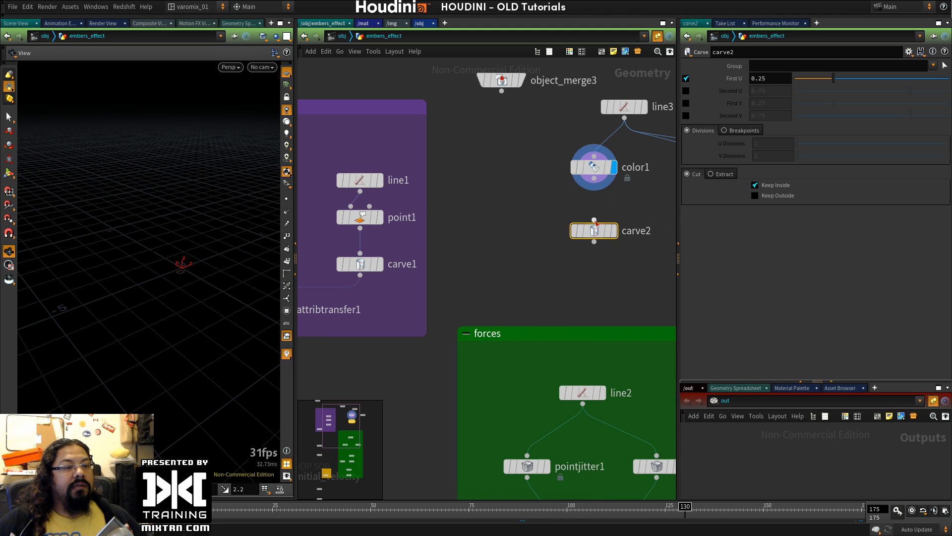
pyautogui.moveTo(598, 233)
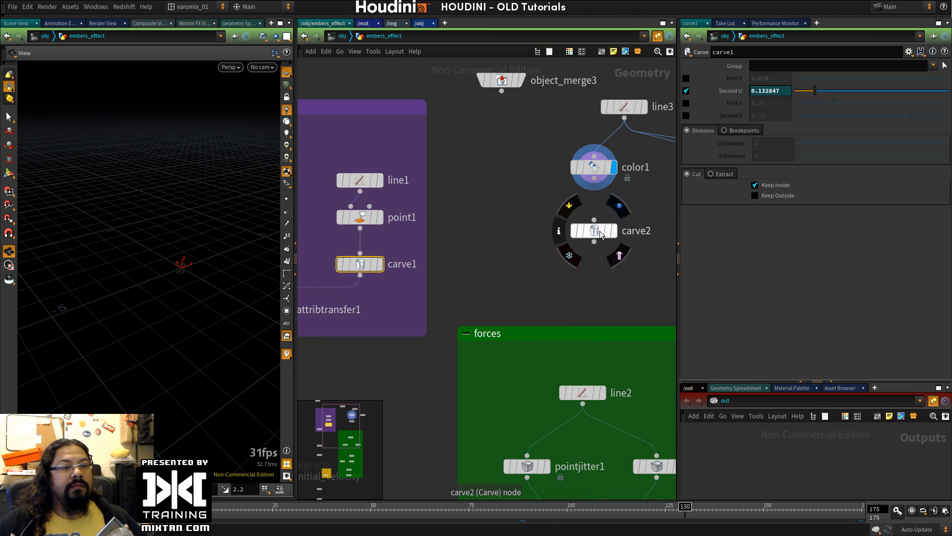
# Step: Duplicate carve1, connect the copy below color1 and display it, replacing the unused carve2 node, which is deleted
pyautogui.click(360, 264)
pyautogui.hotkey('ctrl', 'c')
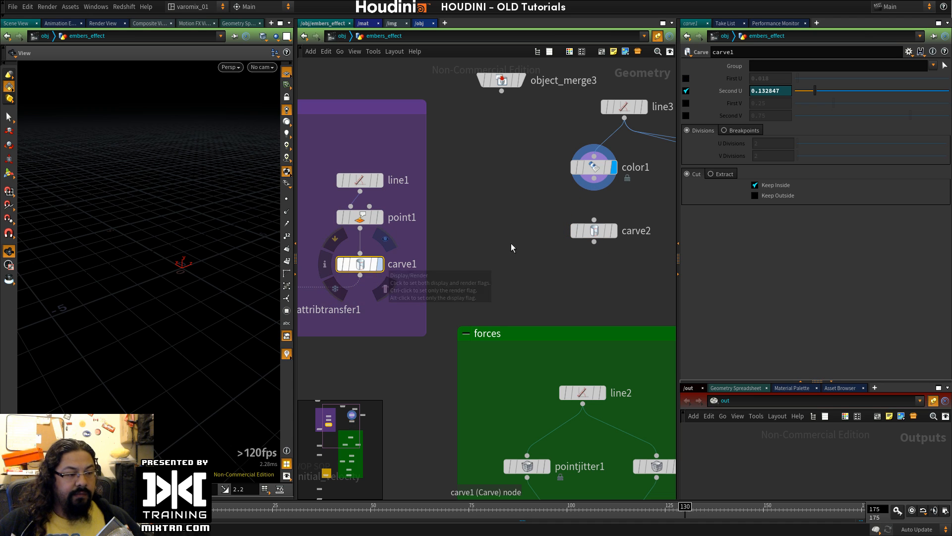
pyautogui.hotkey('ctrl', 'v')
pyautogui.moveTo(594, 179); pyautogui.dragTo(539, 220)
pyautogui.press('r')
pyautogui.click(588, 237)
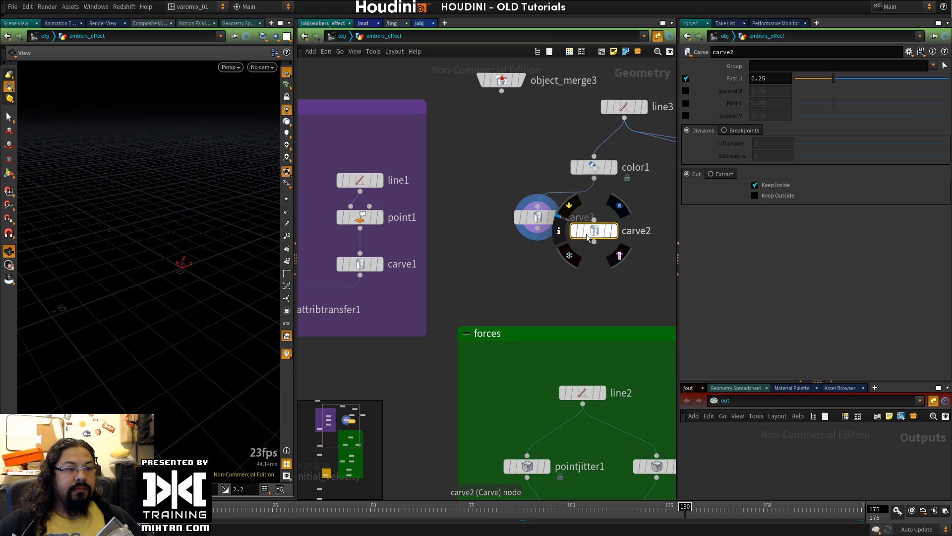
pyautogui.press('Delete')
# Step: Place a new Attribute Transfer node below carve3 and compare its parameters with those of attribtransfer1
pyautogui.moveTo(535, 266); pyautogui.dragTo(561, 287, button='middle')
pyautogui.click(356, 310)
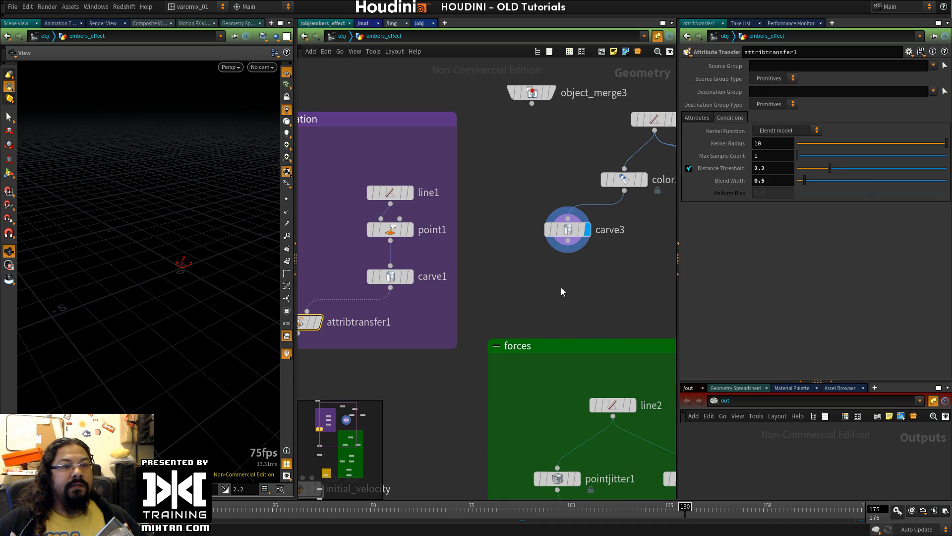
pyautogui.press('Tab')
pyautogui.write('aTTR')
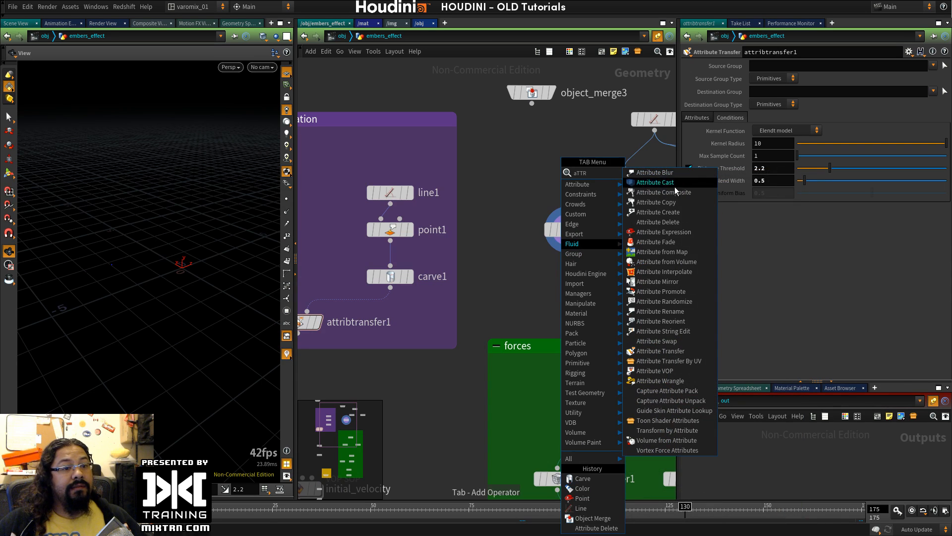
pyautogui.click(668, 350)
pyautogui.click(552, 290)
pyautogui.moveTo(312, 342); pyautogui.dragTo(377, 307, button='middle')
pyautogui.click(365, 287)
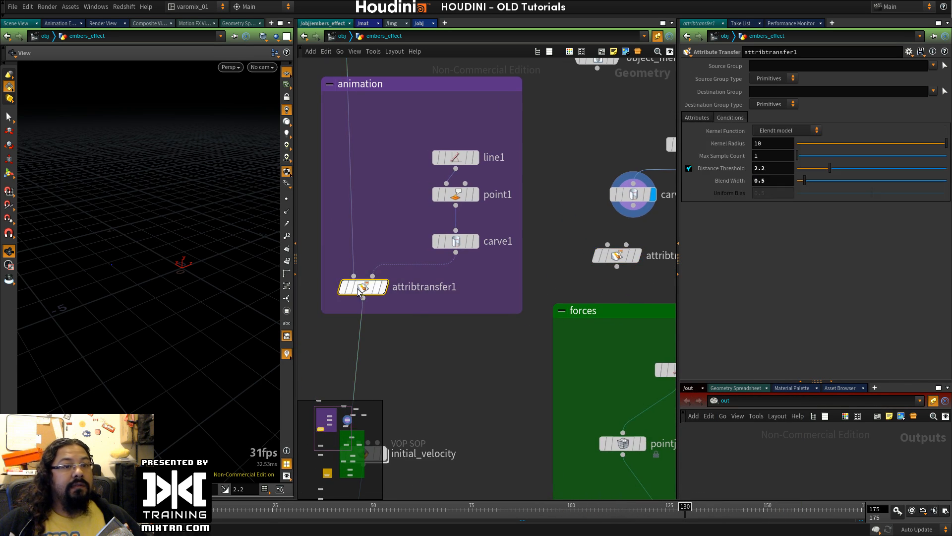
pyautogui.click(617, 256)
pyautogui.moveTo(536, 278); pyautogui.dragTo(473, 320, button='middle')
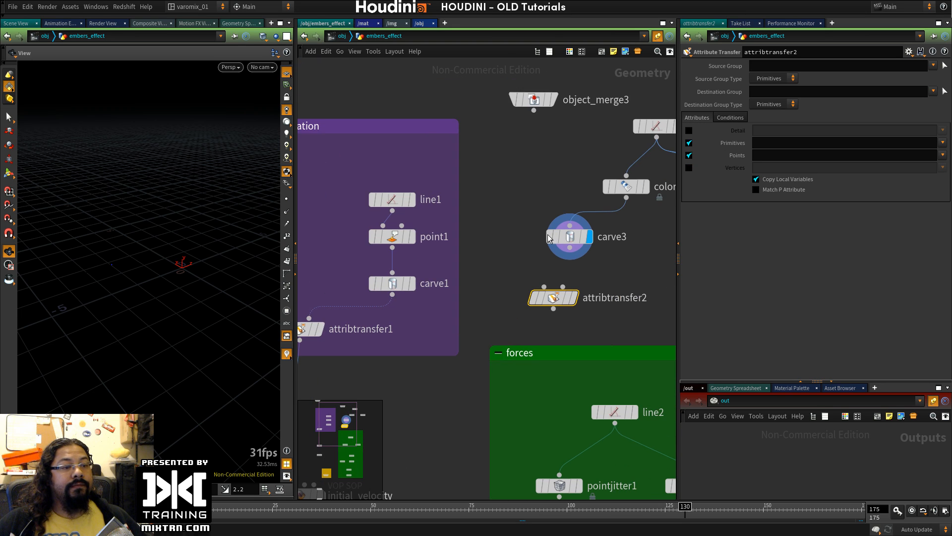
# Step: Wire object_merge3 and carve3 into the first and second inputs of the displayed attribtransfer2 and go to frame 43
pyautogui.moveTo(534, 110)
pyautogui.moveTo(534, 111); pyautogui.dragTo(544, 287)
pyautogui.moveTo(569, 247); pyautogui.dragTo(563, 287)
pyautogui.click(575, 297)
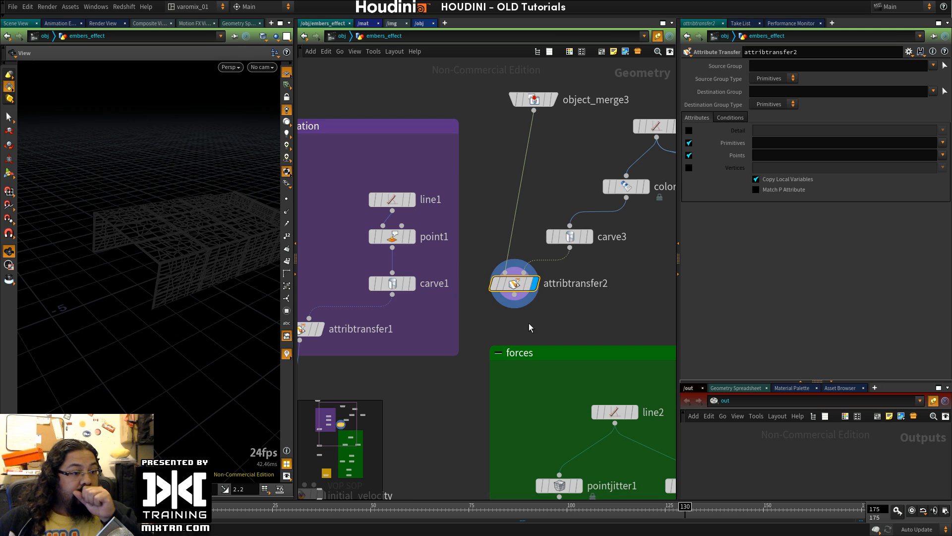
pyautogui.moveTo(532, 321); pyautogui.dragTo(569, 301, button='middle')
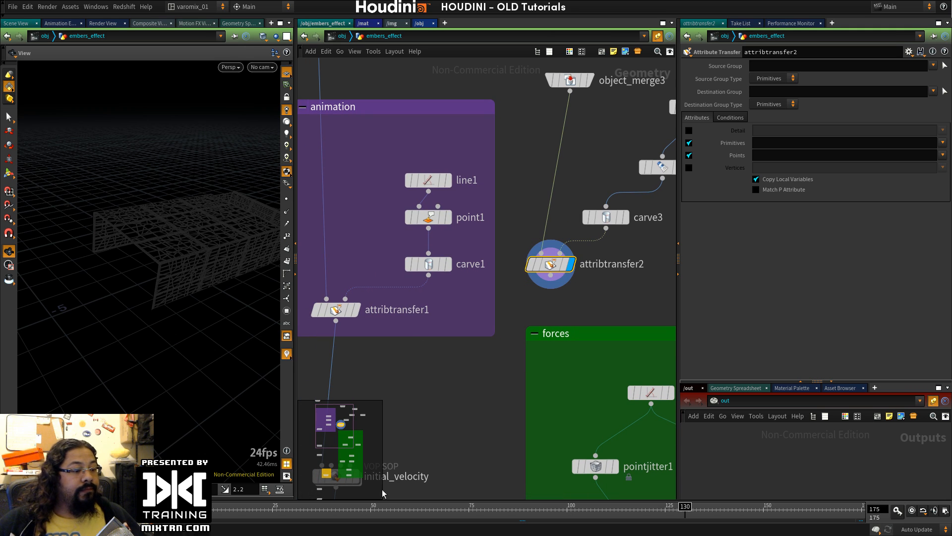
pyautogui.click(401, 512)
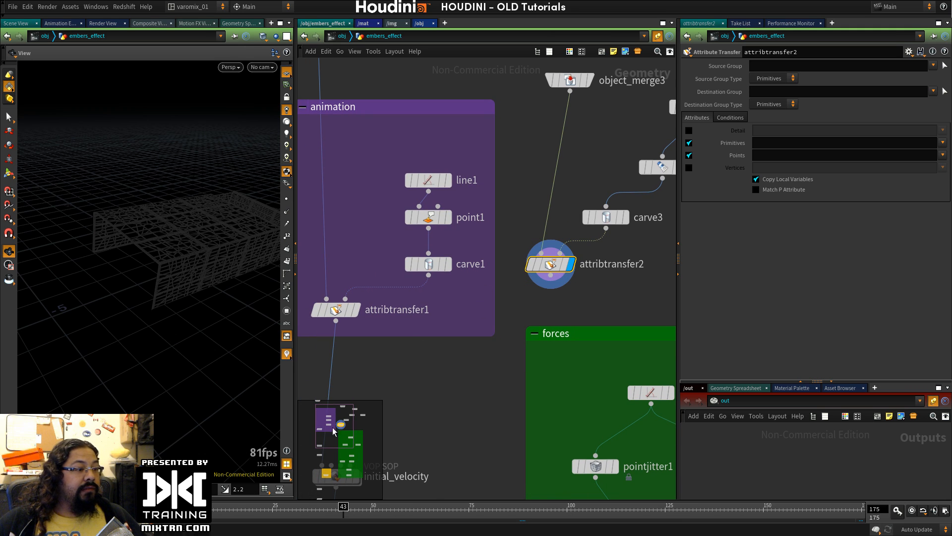
# Step: Open attribtransfer1's parameters in a floating window above the network and select attribtransfer2 for comparison
pyautogui.click(341, 307)
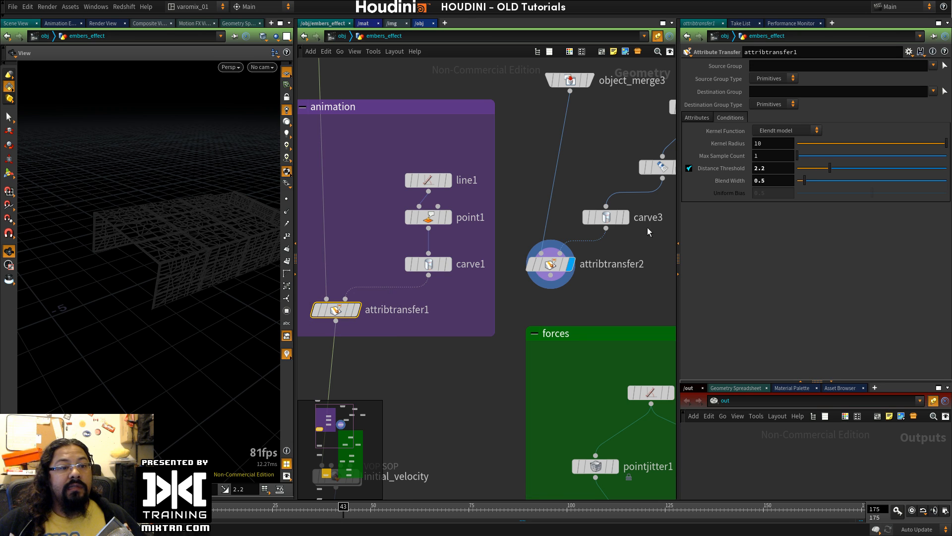
pyautogui.moveTo(558, 271)
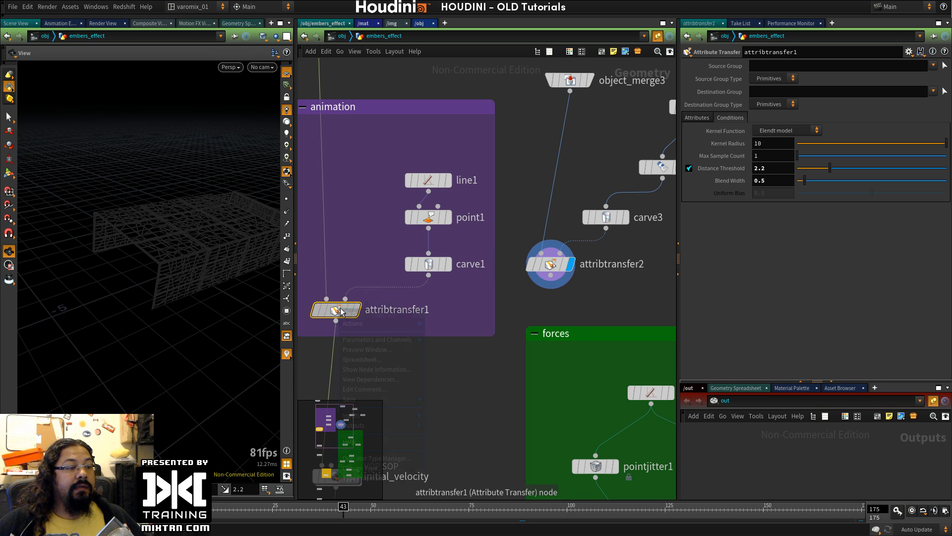
pyautogui.rightClick(338, 309)
pyautogui.moveTo(382, 339)
pyautogui.click(441, 340)
pyautogui.moveTo(397, 268); pyautogui.dragTo(404, 94)
pyautogui.click(552, 266)
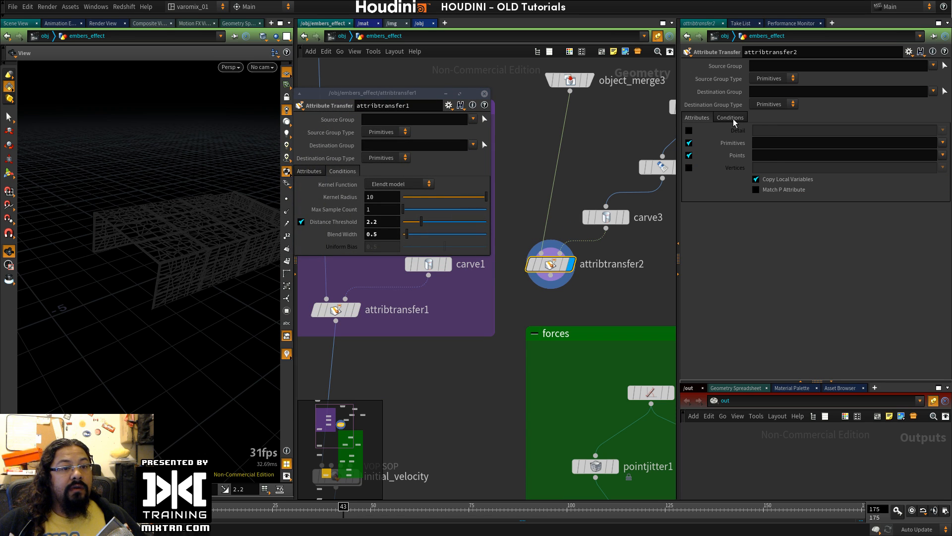
# Step: Match attribtransfer1's attribute settings by setting attribtransfer2's Points attribute to Cd
pyautogui.click(309, 171)
pyautogui.click(942, 154)
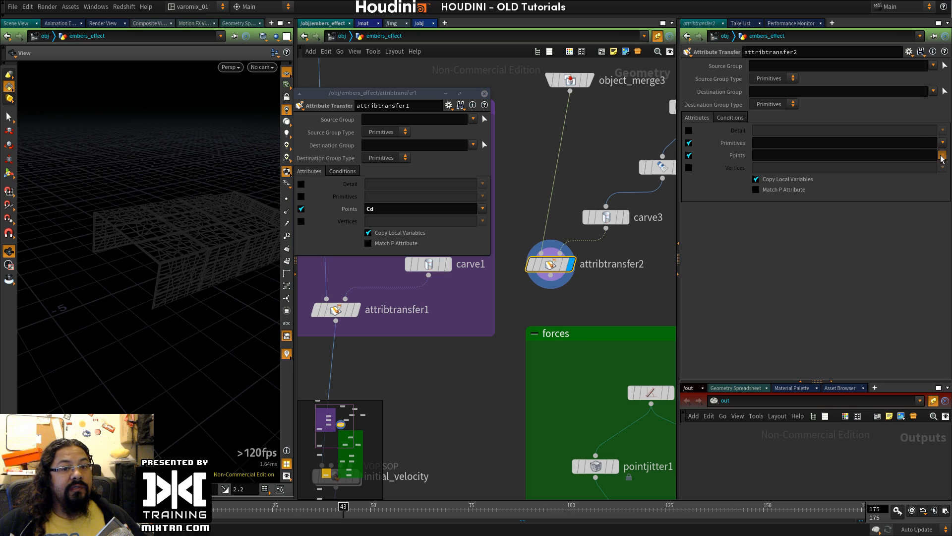
pyautogui.click(922, 167)
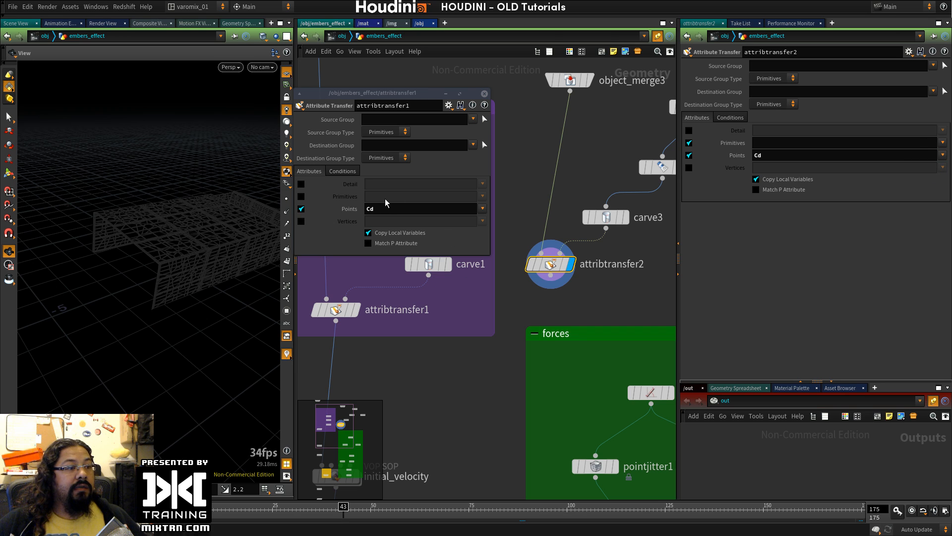
# Step: Set attribtransfer2's Distance Threshold to 2.2, following the conditions of attribtransfer1
pyautogui.click(342, 170)
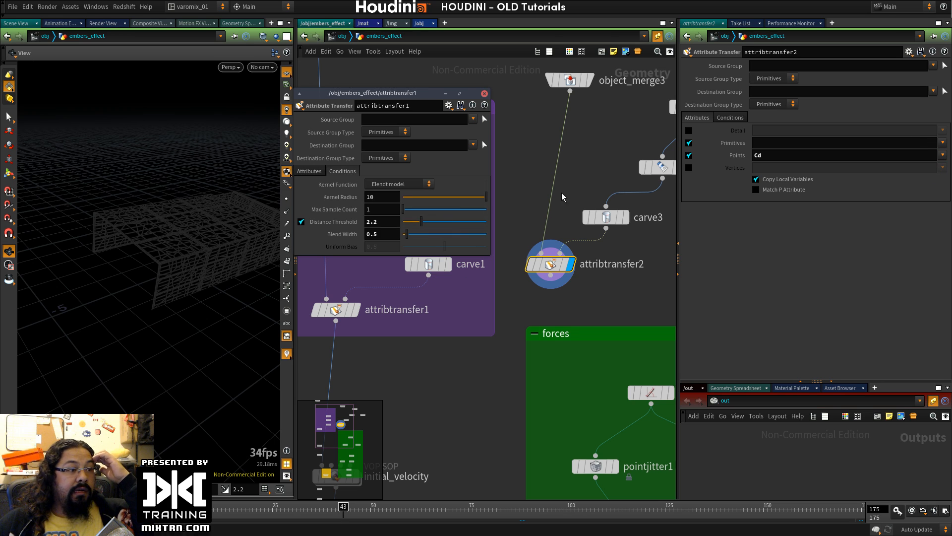
pyautogui.click(729, 118)
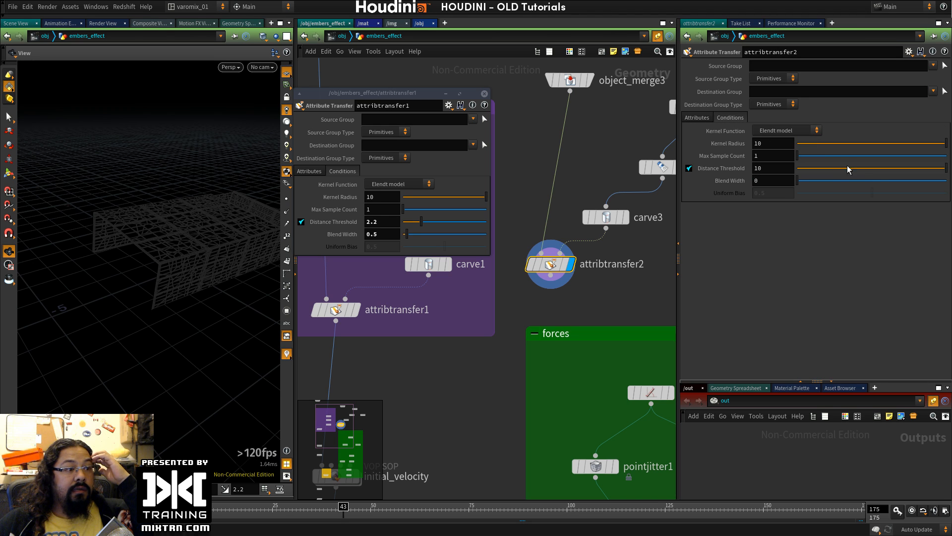
pyautogui.moveTo(873, 171); pyautogui.dragTo(712, 173)
pyautogui.write('20.2')
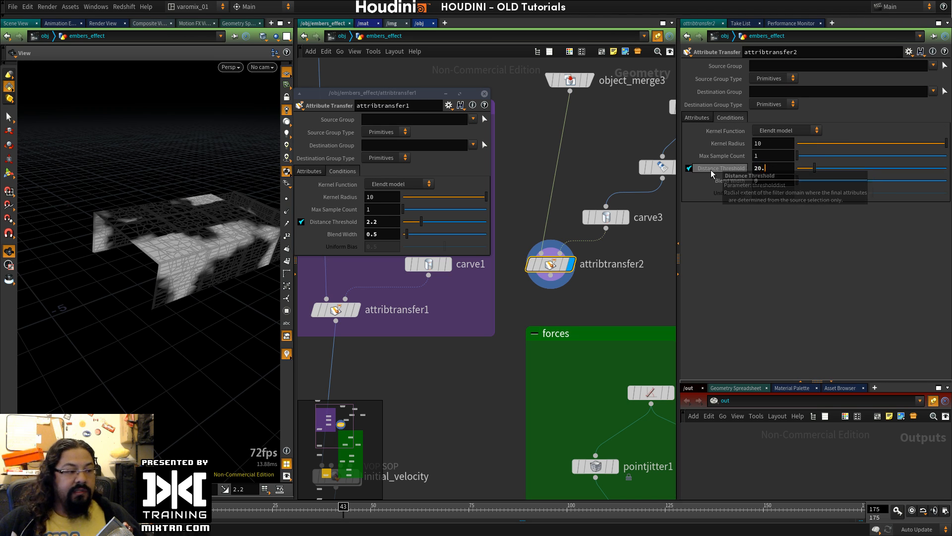
pyautogui.press('Return')
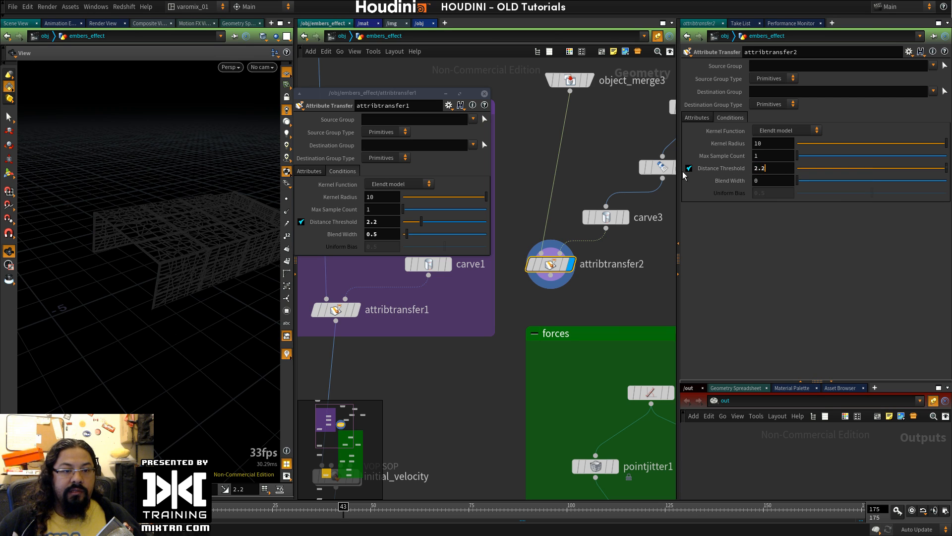
# Step: Set attribtransfer2's Blend Width to 0.5, the same value attribtransfer1 uses
pyautogui.press('Return')
pyautogui.click(759, 181)
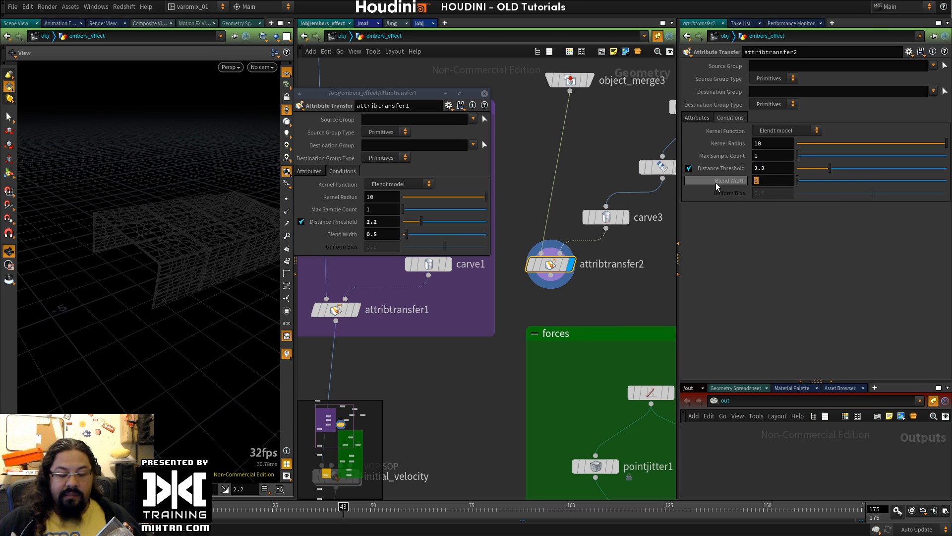
pyautogui.press('Return')
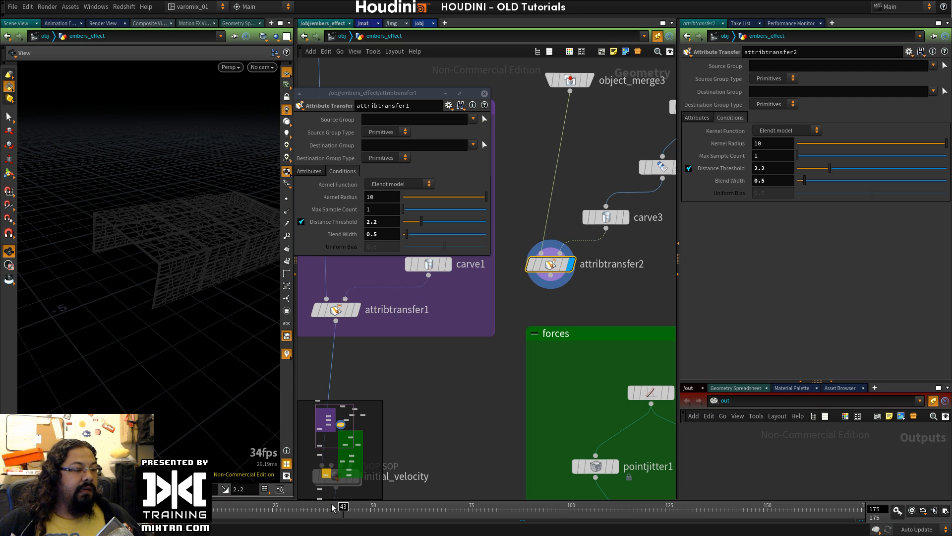
# Step: Play the animation and scrub to frame 175, then close attribtransfer1's floating parameter window
pyautogui.press('Up')
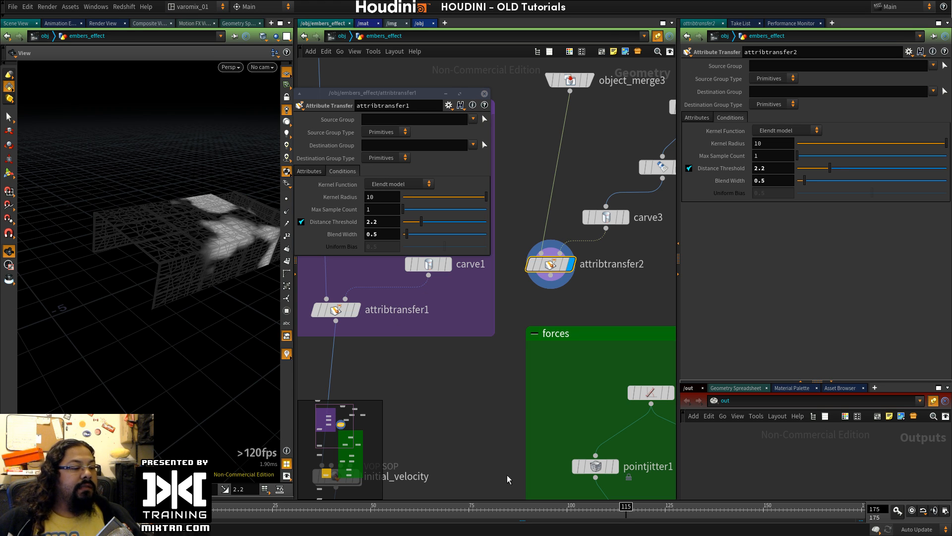
pyautogui.moveTo(628, 506); pyautogui.dragTo(860, 505)
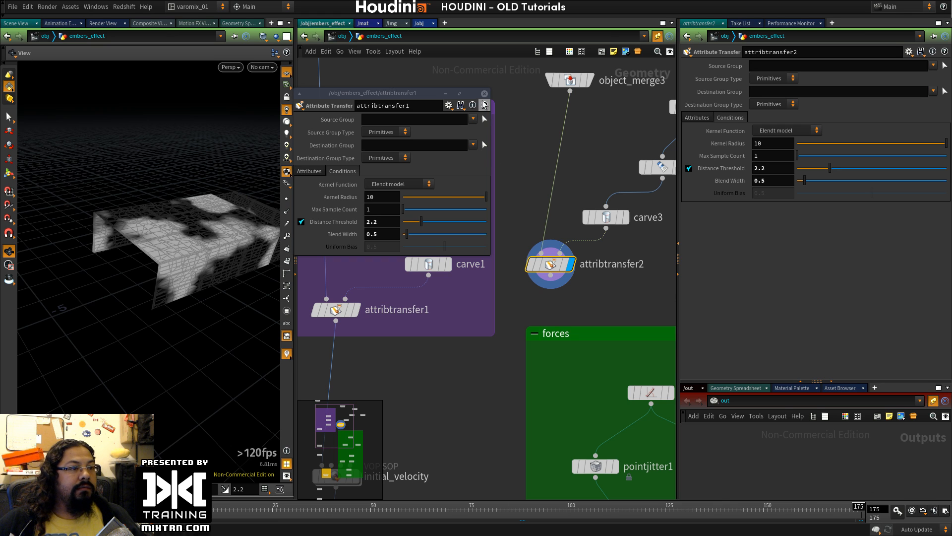
pyautogui.click(484, 93)
# Step: Reposition attribtransfer2 and carve3 so the new nodes sit closer together above the forces box
pyautogui.moveTo(563, 268); pyautogui.dragTo(607, 277)
pyautogui.moveTo(644, 300); pyautogui.dragTo(579, 290, button='middle')
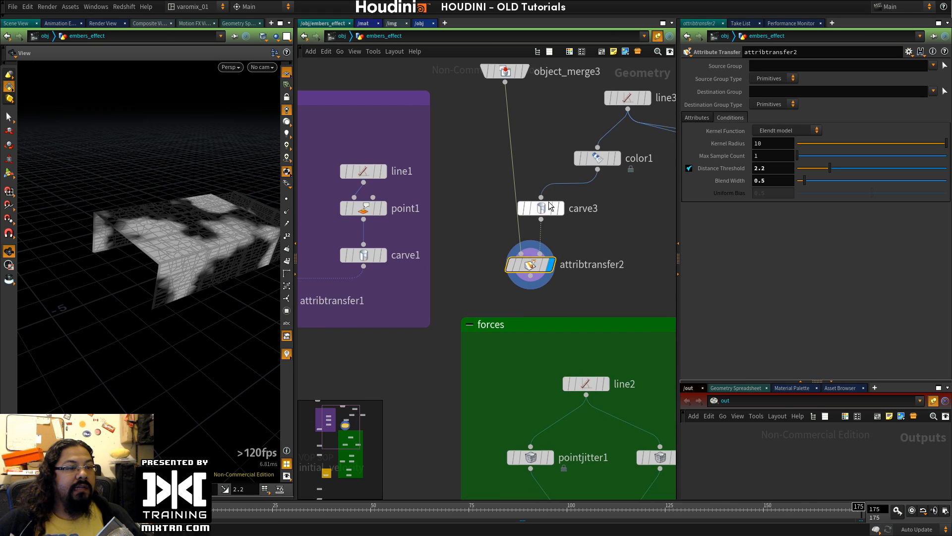
pyautogui.moveTo(546, 207); pyautogui.dragTo(575, 206)
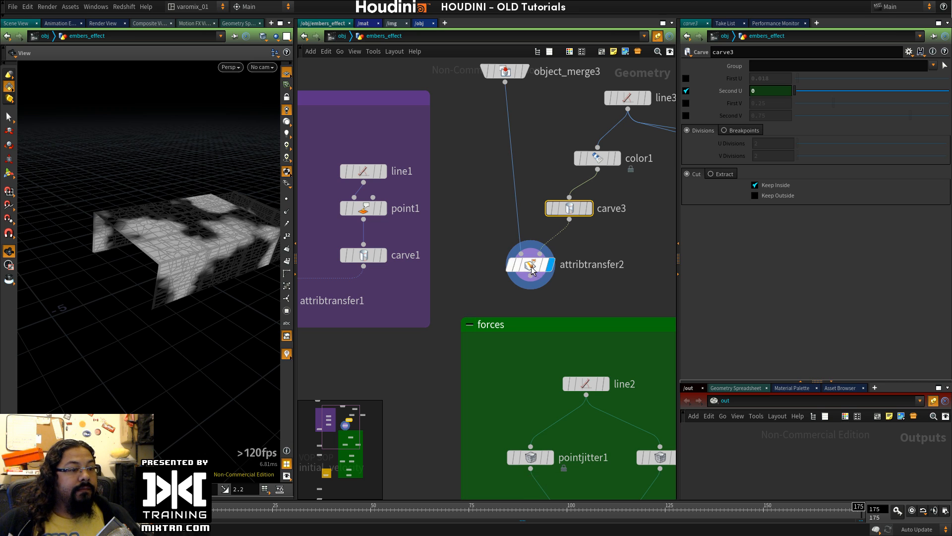
pyautogui.moveTo(533, 270); pyautogui.dragTo(511, 248)
# Step: Select the six new nodes and move them together into the empty area beside the old animation network box
pyautogui.moveTo(478, 330); pyautogui.dragTo(562, 248, button='middle')
pyautogui.moveTo(444, 365); pyautogui.dragTo(377, 481, button='middle')
pyautogui.moveTo(579, 317); pyautogui.dragTo(475, 401, button='middle')
pyautogui.press('u')
pyautogui.moveTo(529, 155); pyautogui.dragTo(578, 115, button='middle')
pyautogui.scroll(-5, 475, 380)
pyautogui.moveTo(477, 367); pyautogui.dragTo(525, 361, button='middle')
pyautogui.scroll(5, 516, 225)
pyautogui.moveTo(548, 159); pyautogui.dragTo(567, 367, button='middle')
pyautogui.moveTo(489, 165); pyautogui.dragTo(561, 248)
pyautogui.moveTo(514, 223); pyautogui.dragTo(352, 225)
pyautogui.press('f')
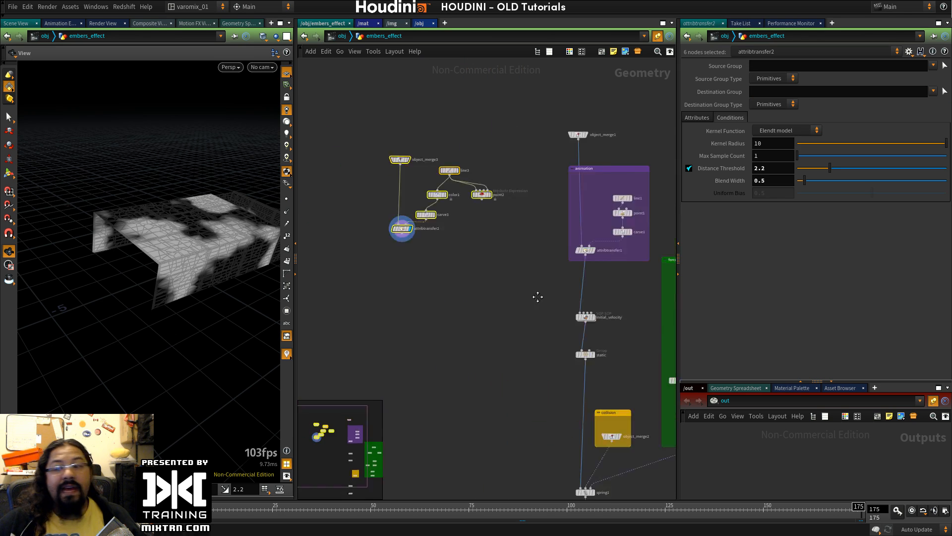
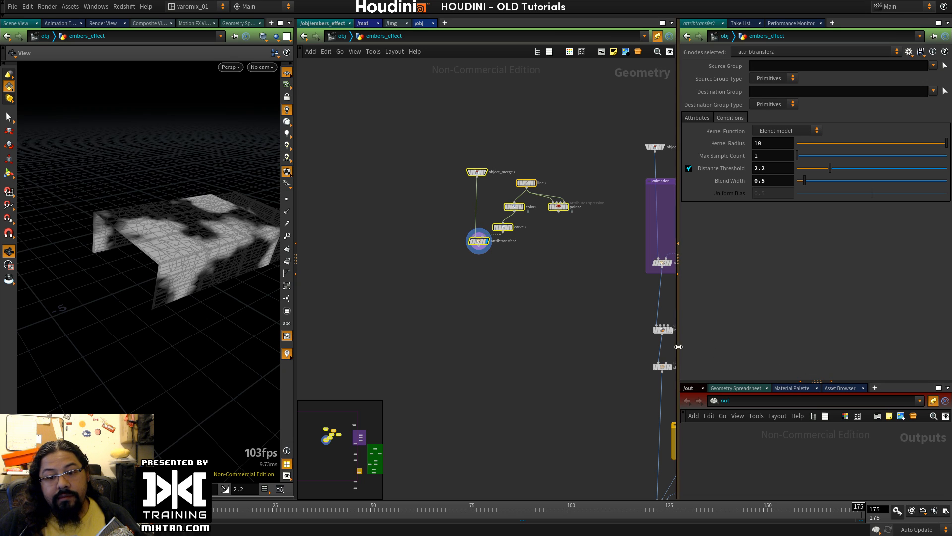
# Step: Delete the unused point2 node branching off line3
pyautogui.scroll(3, 640, 341)
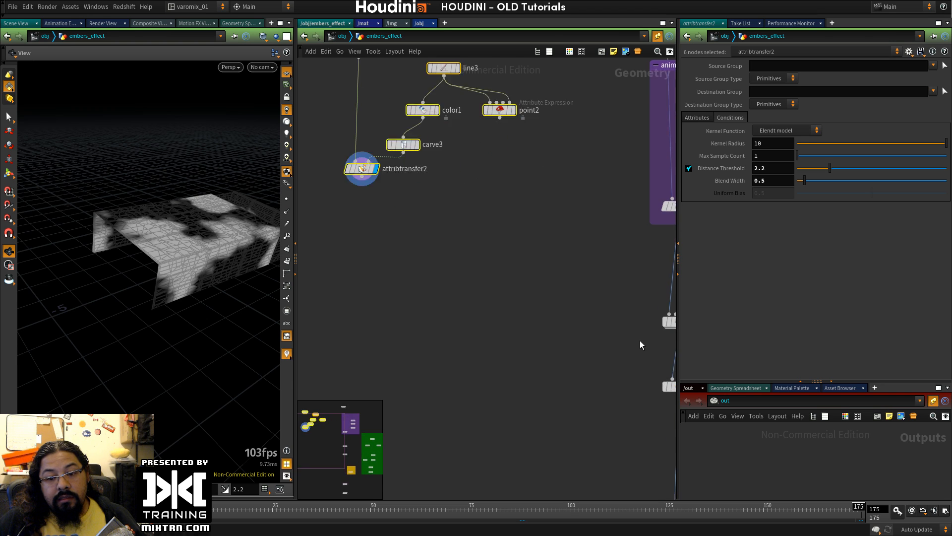
pyautogui.scroll(-2, 640, 340)
pyautogui.moveTo(630, 339); pyautogui.dragTo(757, 362, button='middle')
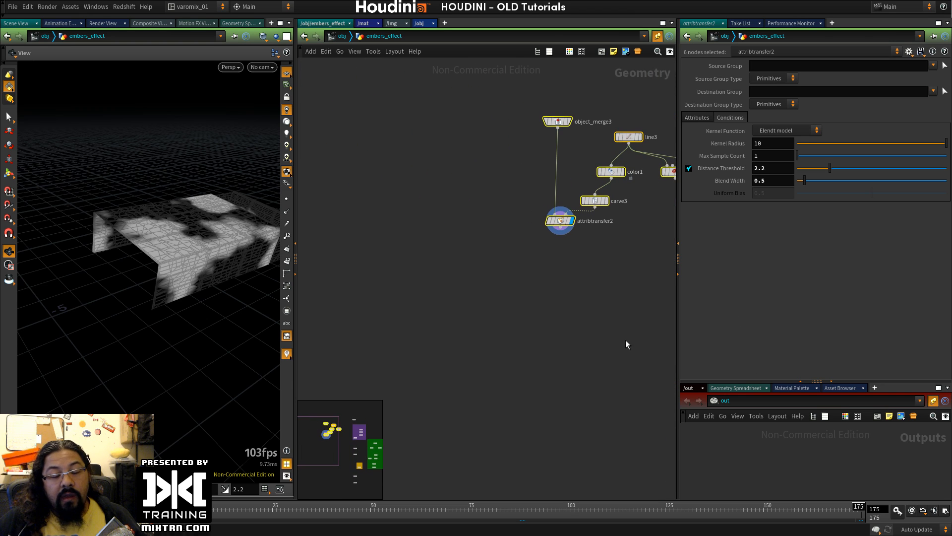
pyautogui.scroll(-1, 555, 344)
pyautogui.scroll(3, 549, 351)
pyautogui.moveTo(596, 270); pyautogui.dragTo(486, 347, button='middle')
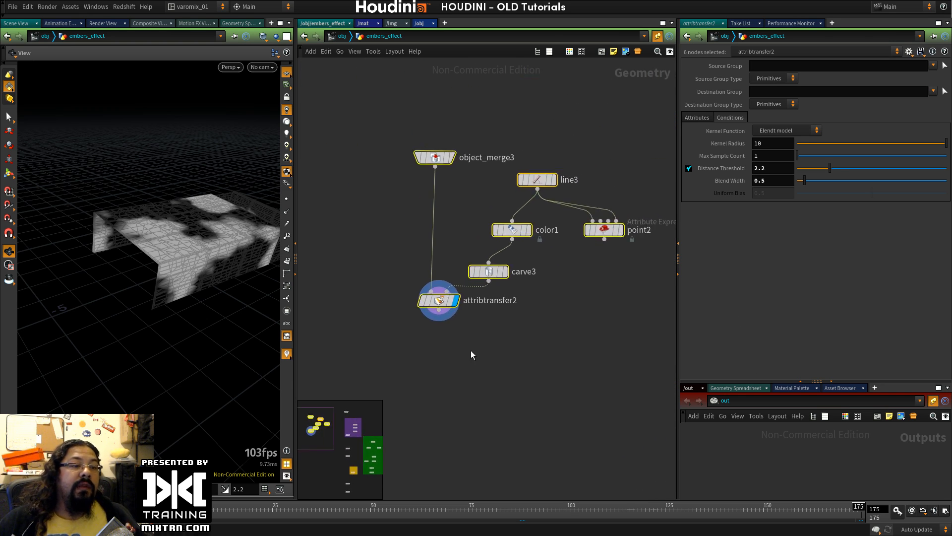
pyautogui.scroll(1, 486, 347)
pyautogui.click(634, 209)
pyautogui.press('Delete')
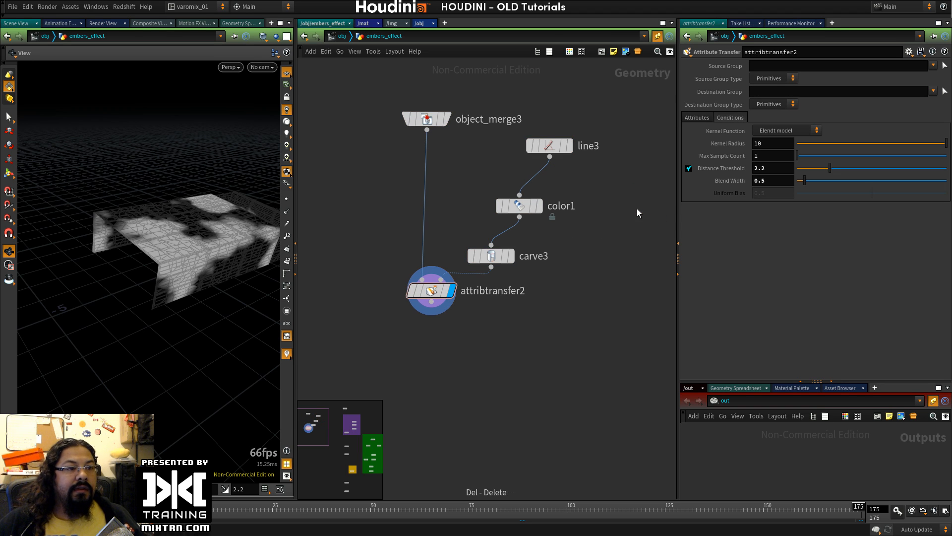
# Step: Align line3, color1 and carve3 into one straight vertical column and offset it from attribtransfer2
pyautogui.moveTo(549, 146); pyautogui.dragTo(532, 150)
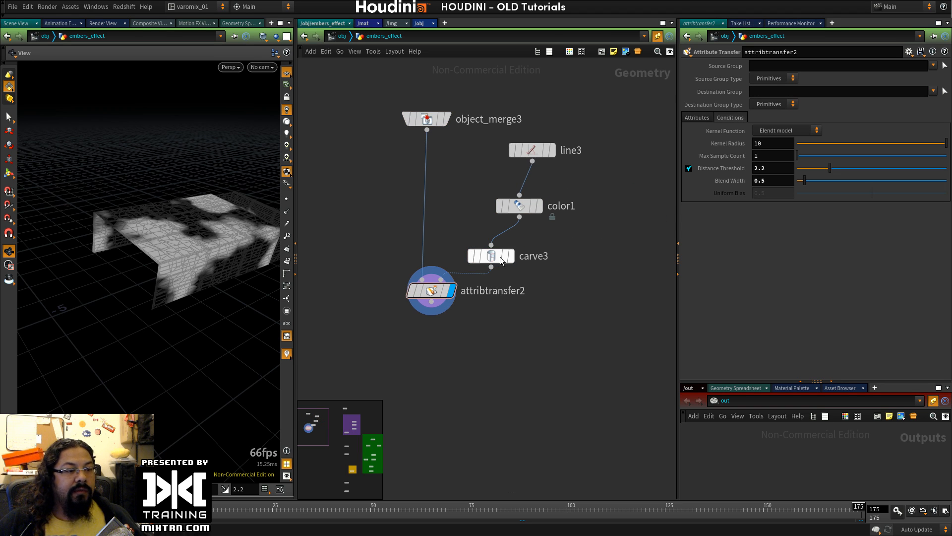
pyautogui.moveTo(503, 261)
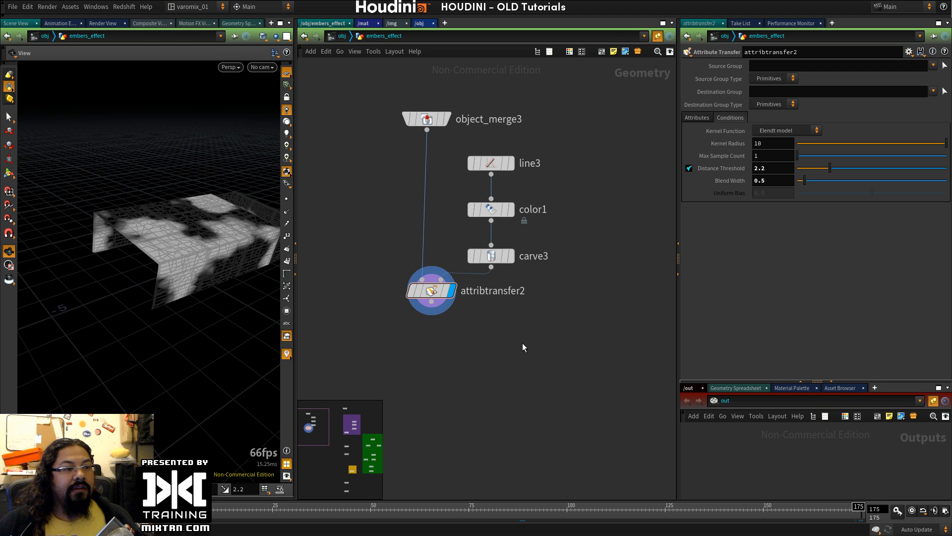
pyautogui.moveTo(501, 233)
pyautogui.mouseDown()
pyautogui.moveTo(566, 133)
pyautogui.moveTo(479, 258)
pyautogui.moveTo(541, 208)
pyautogui.moveTo(519, 234)
pyautogui.mouseUp()
pyautogui.click(579, 181)
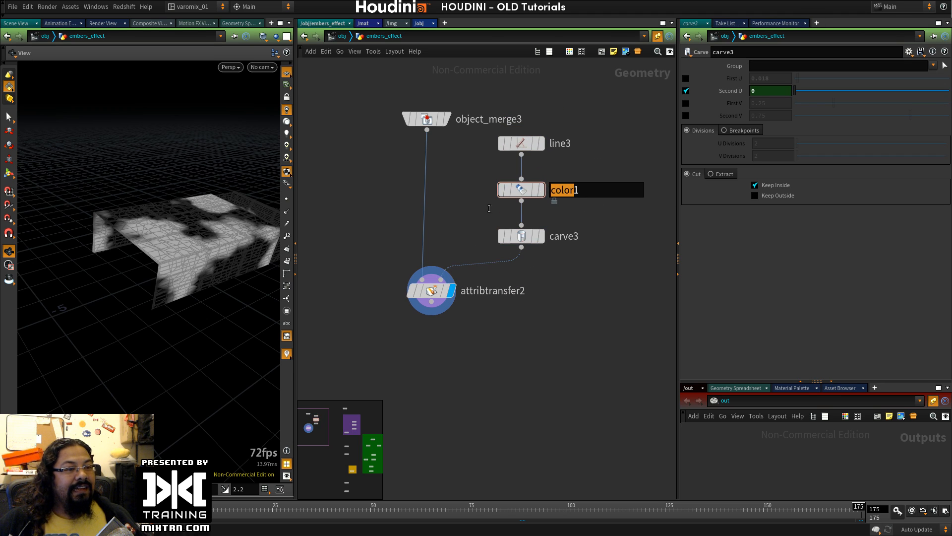
pyautogui.moveTo(521, 190); pyautogui.dragTo(593, 202)
pyautogui.moveTo(521, 144); pyautogui.dragTo(634, 153)
pyautogui.hotkey('ctrl', 'z')
pyautogui.hotkey('ctrl', 'z')
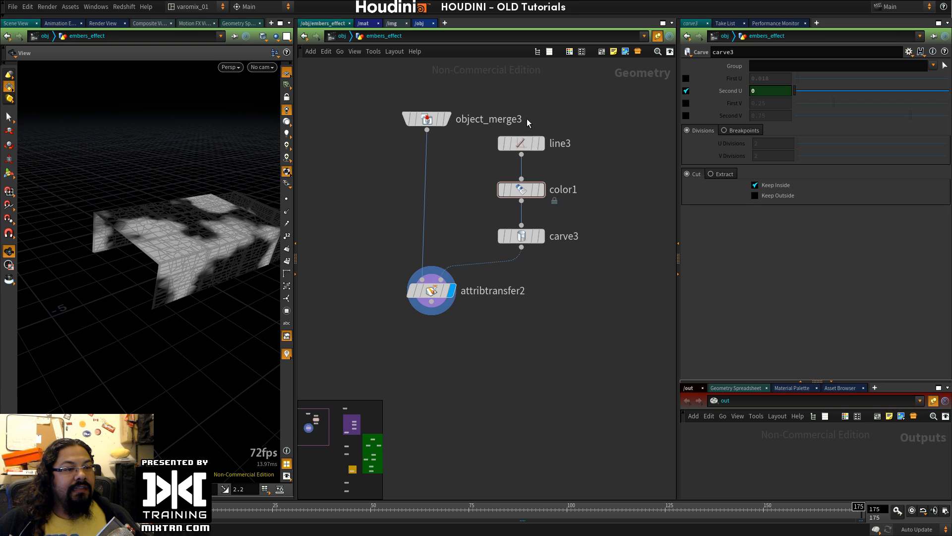
# Step: Move object_merge3 lower beside the line3 column and select the old initial_velocity node to view its parameters
pyautogui.moveTo(427, 119); pyautogui.dragTo(382, 160)
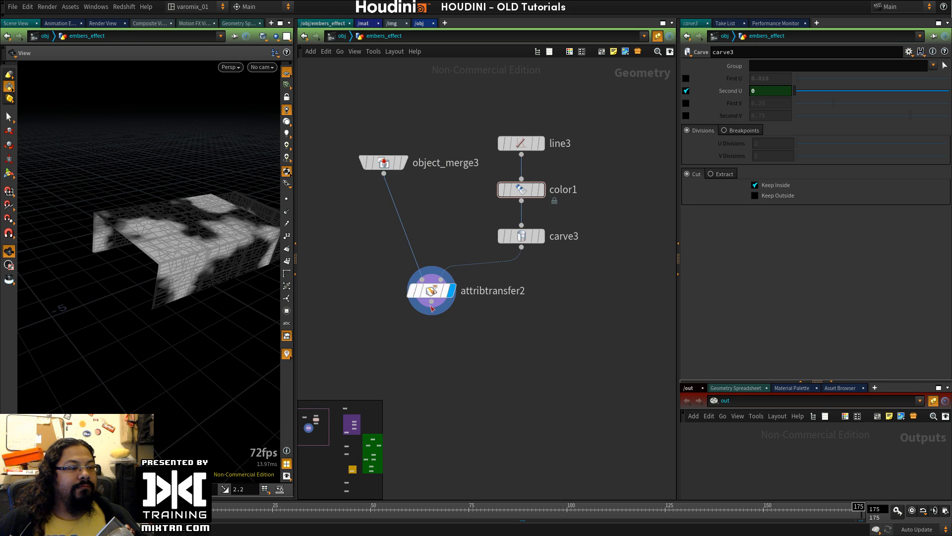
pyautogui.moveTo(418, 365); pyautogui.dragTo(513, 258, button='middle')
pyautogui.scroll(-3, 453, 347)
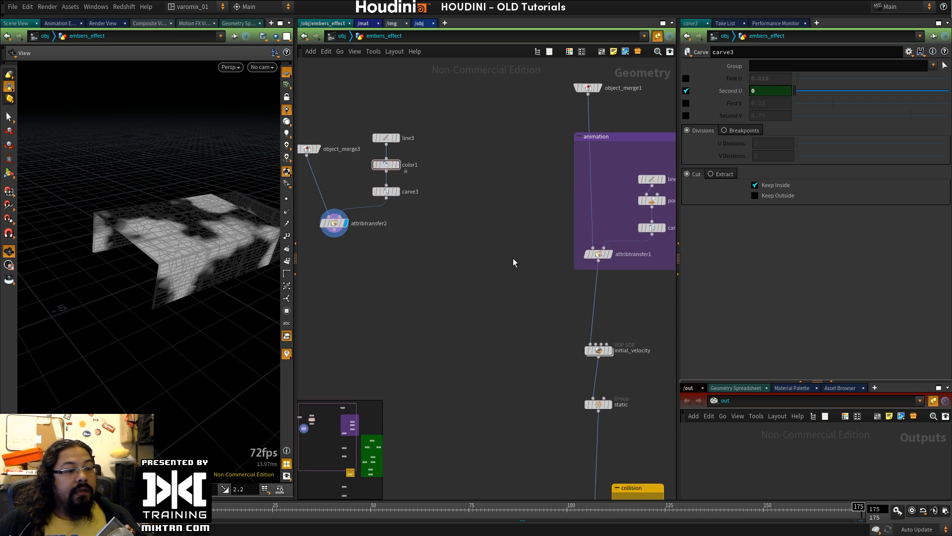
pyautogui.scroll(1, 530, 293)
pyautogui.moveTo(530, 290); pyautogui.dragTo(473, 249, button='middle')
pyautogui.click(558, 326)
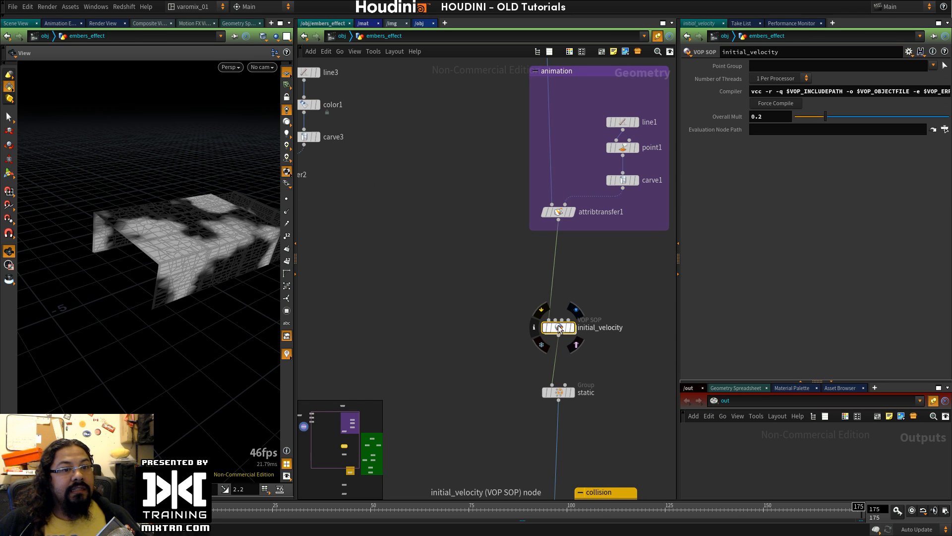
# Step: Add an Attribute VOP node below attribtransfer2 and wire attribtransfer2's output into its first input
pyautogui.moveTo(317, 271); pyautogui.dragTo(498, 289, button='middle')
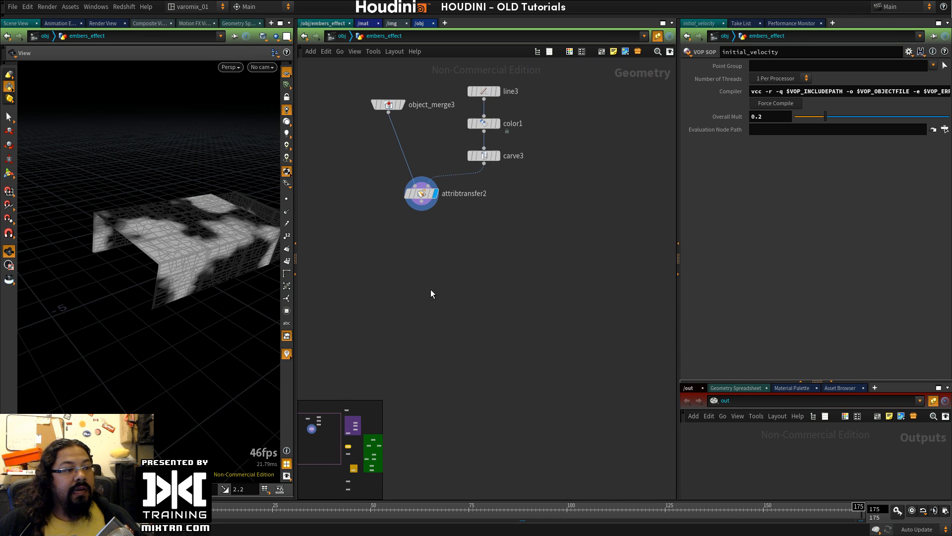
pyautogui.click(430, 289)
pyautogui.press('Tab')
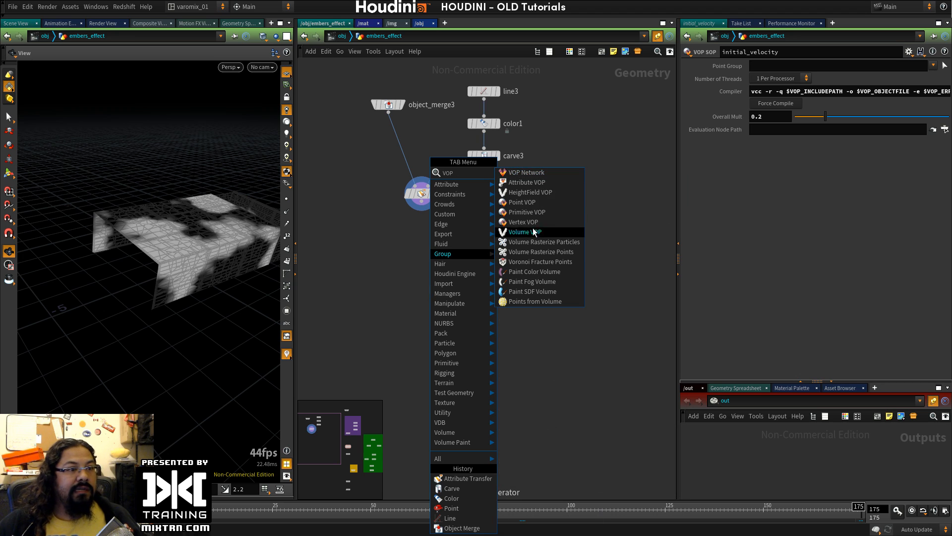
pyautogui.press('Escape')
pyautogui.click(419, 243)
pyautogui.moveTo(421, 202); pyautogui.dragTo(409, 235)
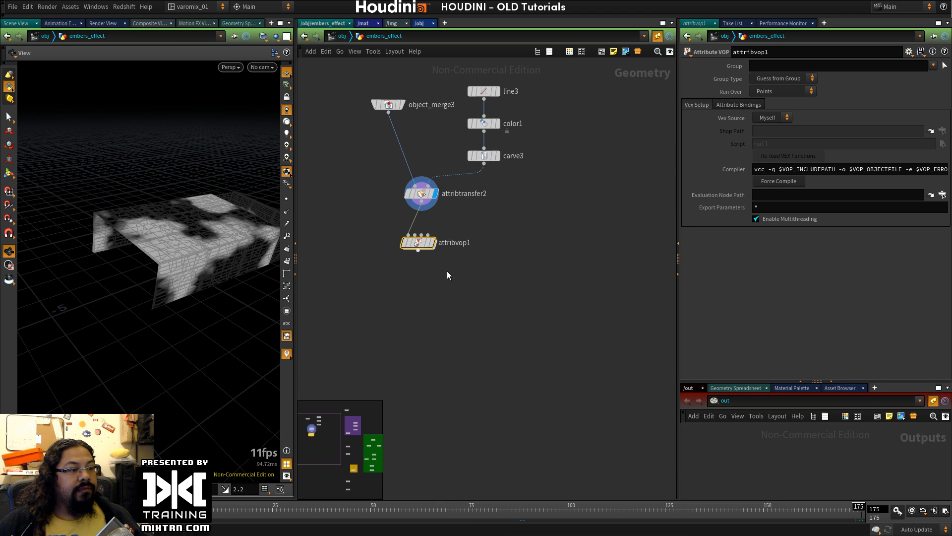
# Step: Select the old initial_velocity VOP SOP node for comparison and move it up just below attribtransfer1
pyautogui.moveTo(571, 303); pyautogui.dragTo(415, 262, button='middle')
pyautogui.click(589, 308)
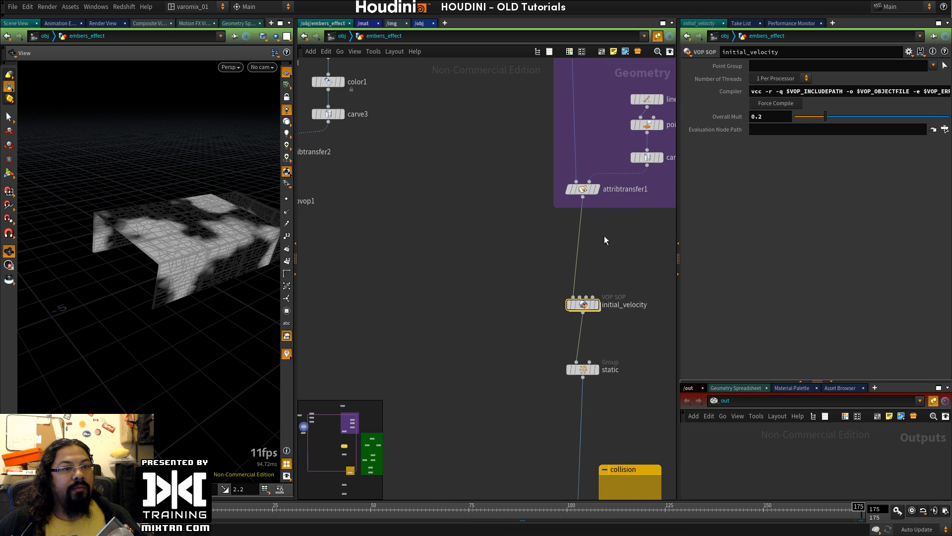
pyautogui.moveTo(493, 297); pyautogui.dragTo(516, 296, button='middle')
pyautogui.scroll(3, 573, 307)
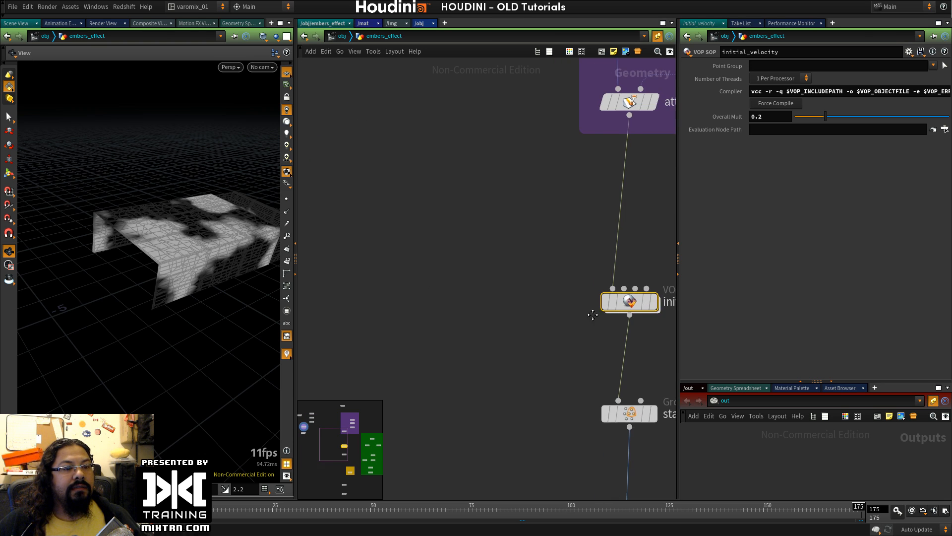
pyautogui.moveTo(593, 314); pyautogui.dragTo(493, 293, button='middle')
pyautogui.moveTo(527, 279); pyautogui.dragTo(527, 157)
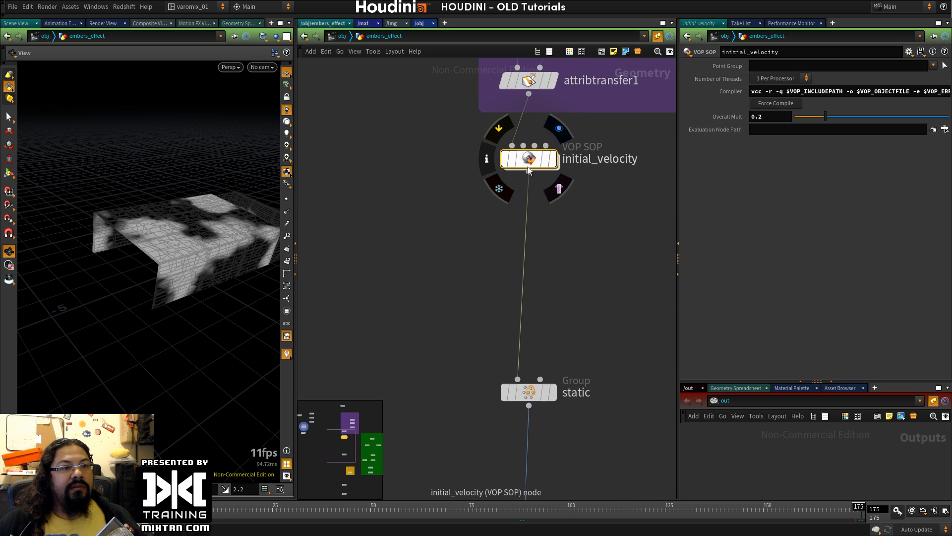
# Step: Shift attribvop1 slightly and add a Point VOP node beside it for comparison
pyautogui.moveTo(528, 166); pyautogui.dragTo(484, 315, button='middle')
pyautogui.moveTo(468, 270); pyautogui.dragTo(480, 263)
pyautogui.press('Tab')
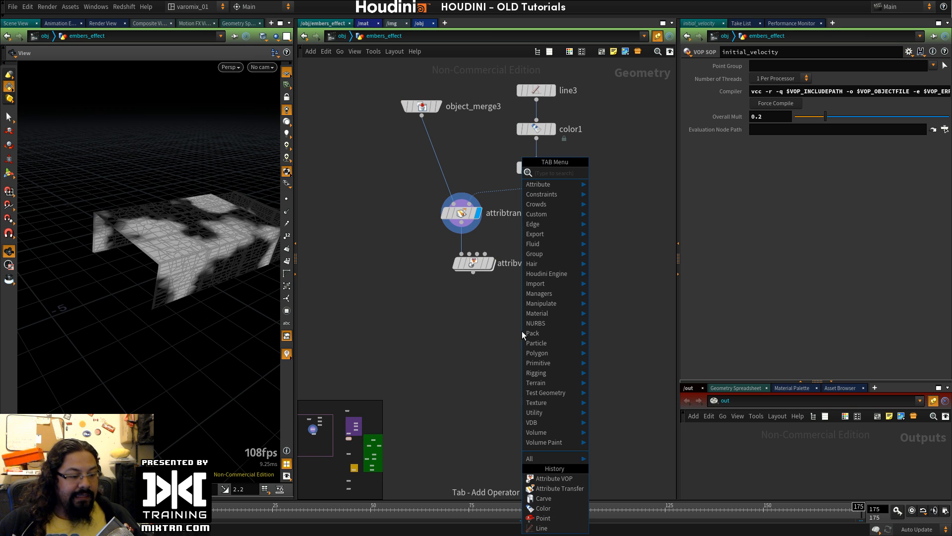
pyautogui.write('VOP')
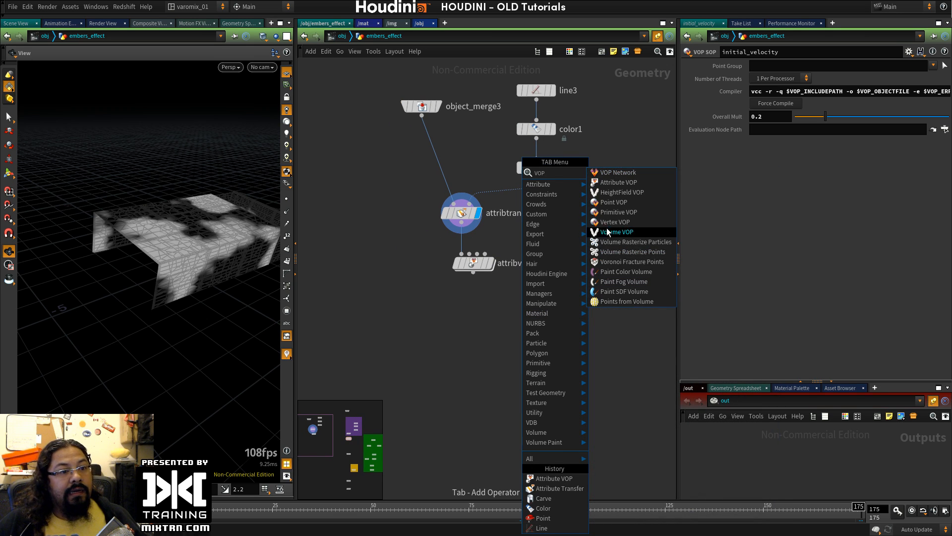
pyautogui.click(611, 201)
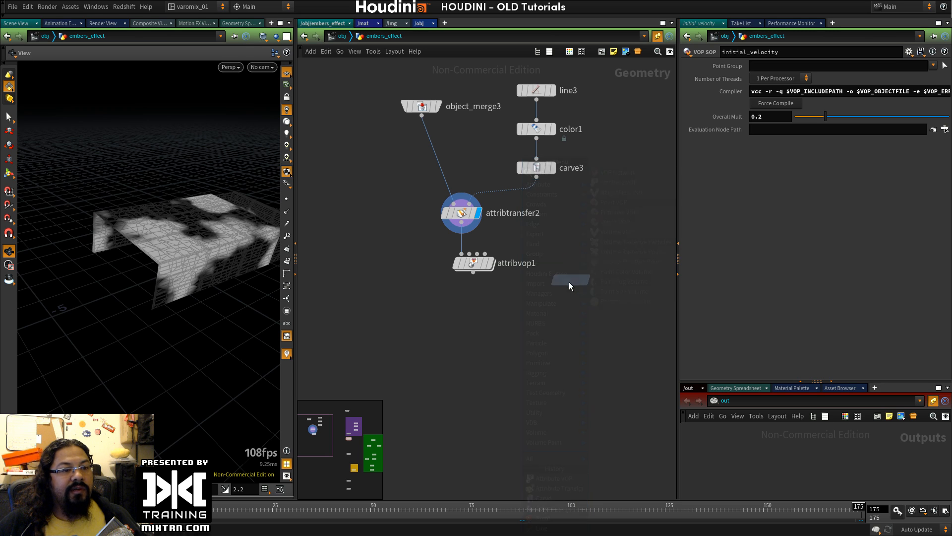
pyautogui.click(570, 281)
pyautogui.scroll(5, 555, 313)
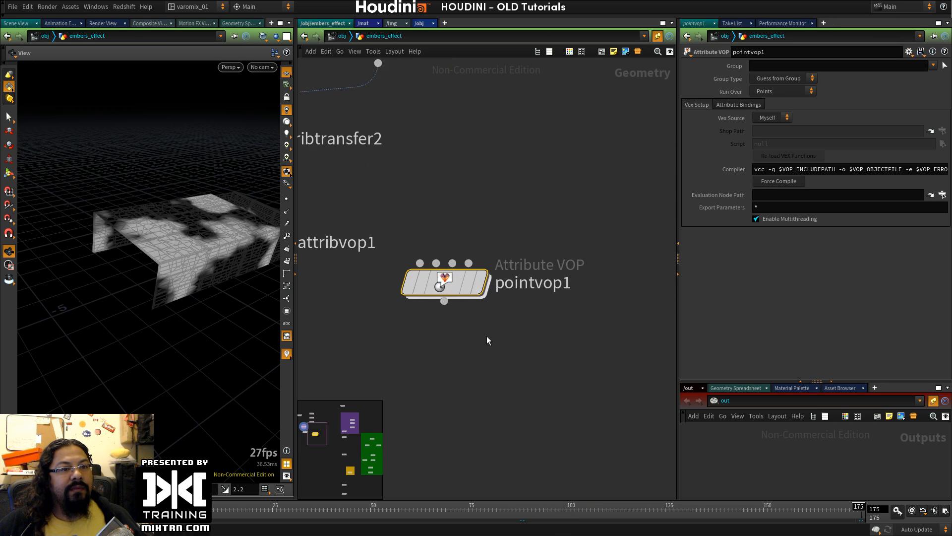
# Step: Compare the Run Over options of pointvop1 and attribvop1, and delete the pointvop1 node
pyautogui.scroll(-4, 506, 328)
pyautogui.click(780, 91)
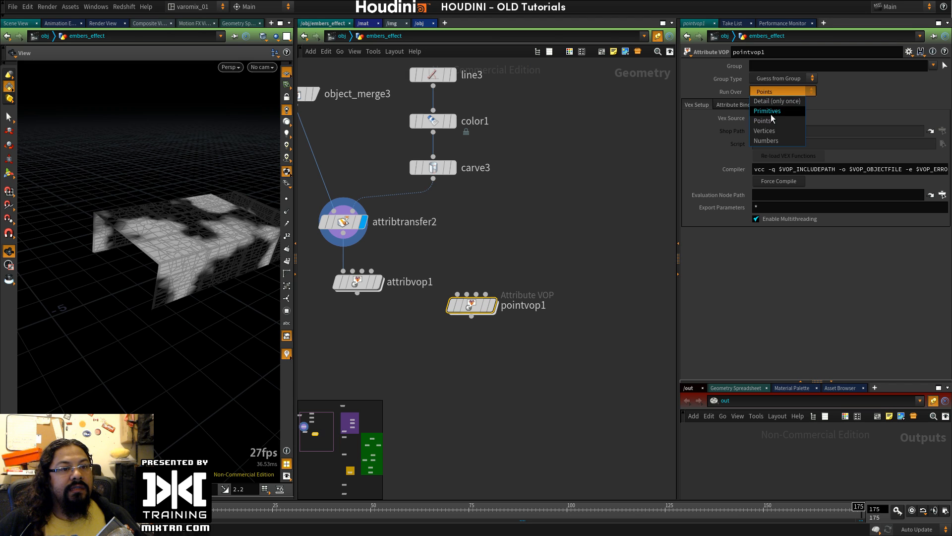
pyautogui.click(372, 282)
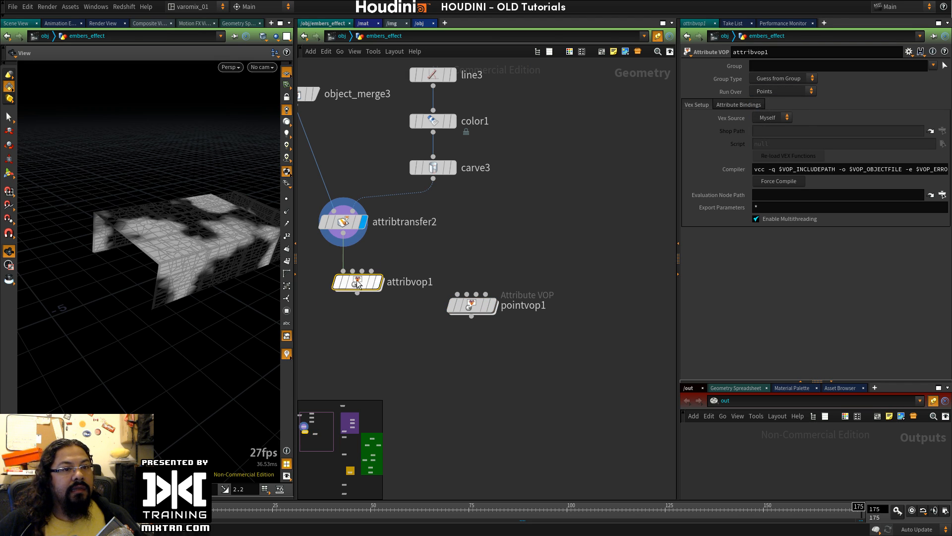
pyautogui.click(789, 91)
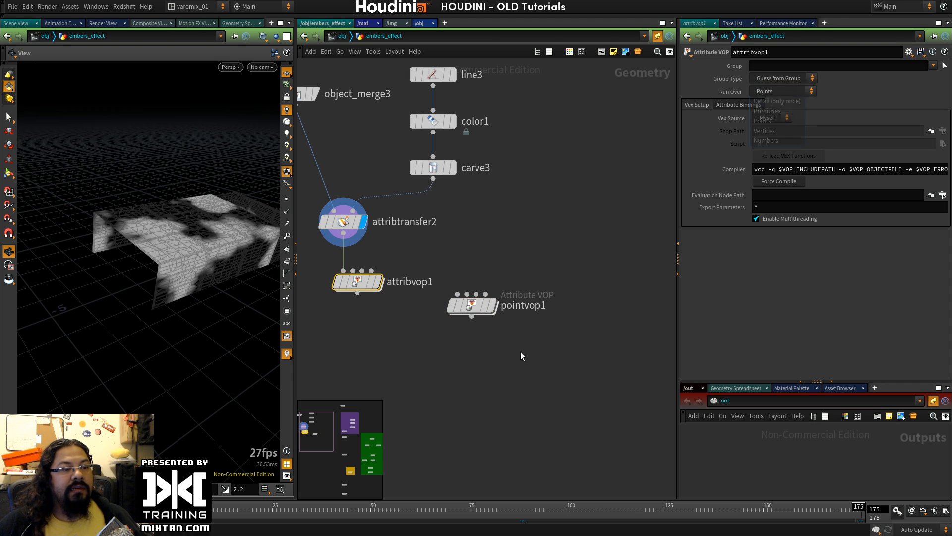
pyautogui.click(453, 299)
pyautogui.press('Delete')
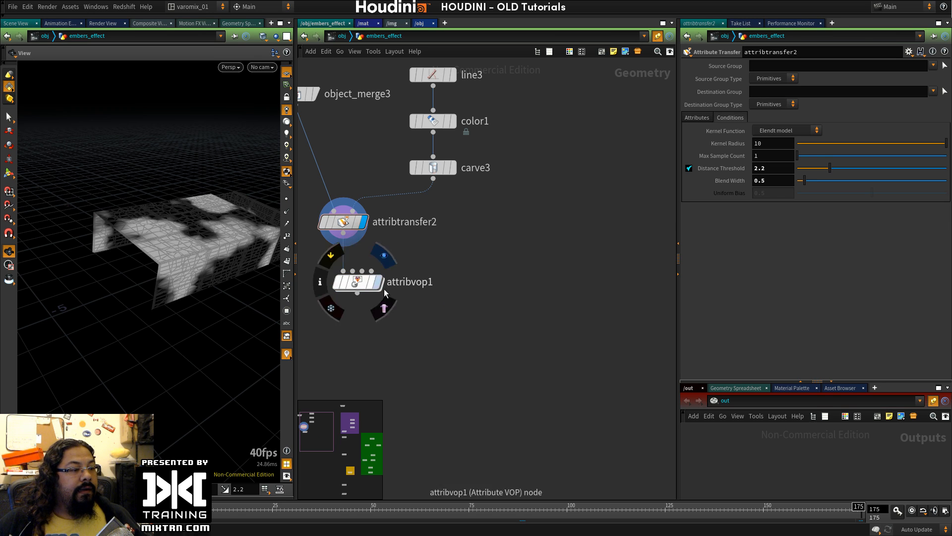
# Step: Open the initial_velocity VOP network and spread out its global1, random1 and multiply1 nodes
pyautogui.doubleClick(608, 317)
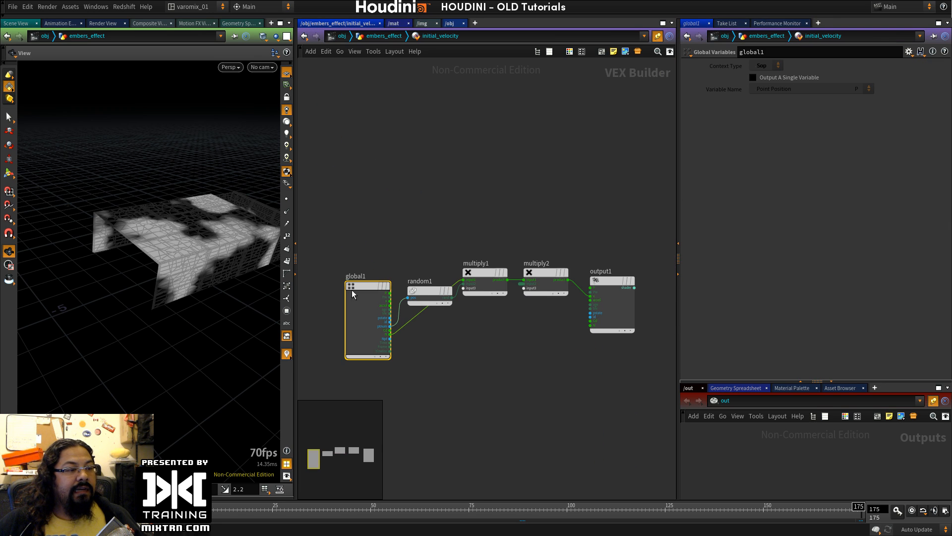
pyautogui.moveTo(371, 286); pyautogui.dragTo(333, 241)
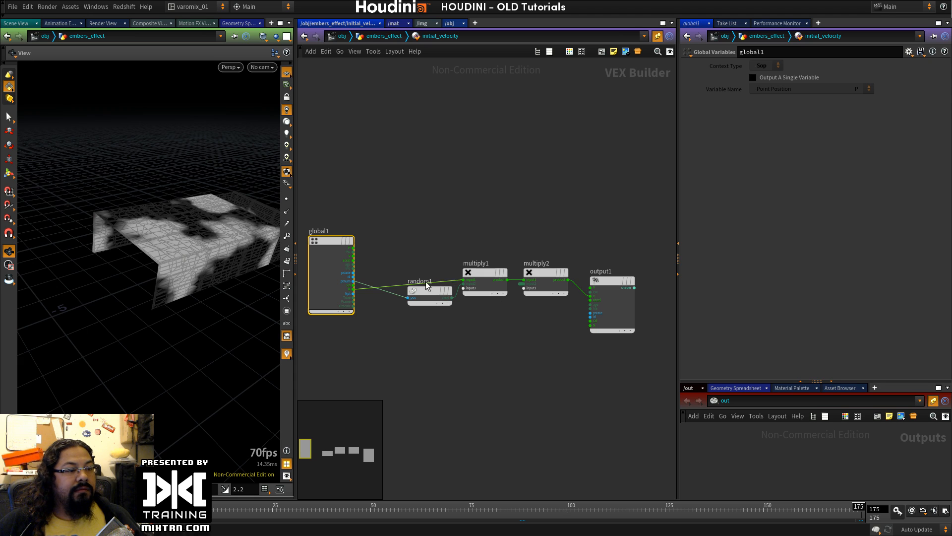
pyautogui.moveTo(421, 290); pyautogui.dragTo(406, 221)
pyautogui.moveTo(481, 273); pyautogui.dragTo(471, 305)
# Step: Capture a rectangular-region snapshot in KSnapshot covering the whole initial_velocity node network
pyautogui.press('Print')
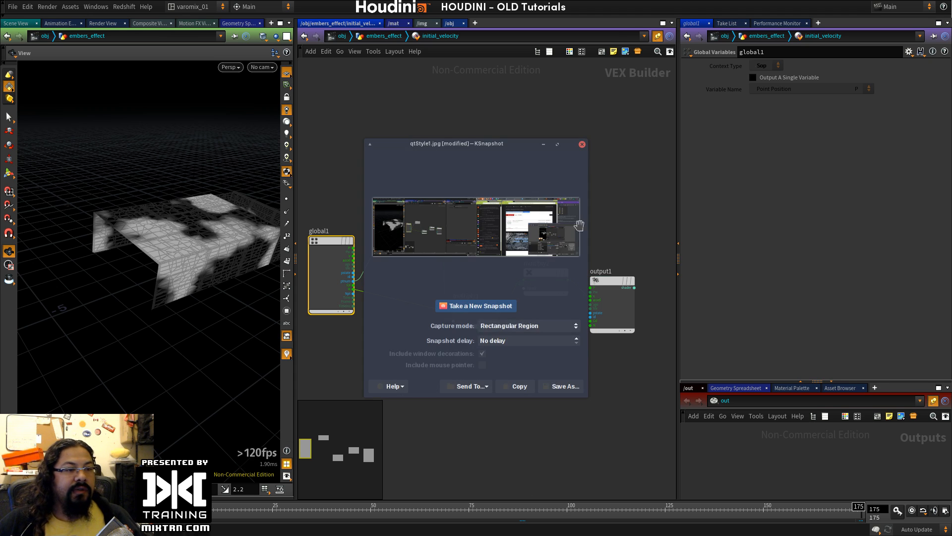
pyautogui.click(488, 306)
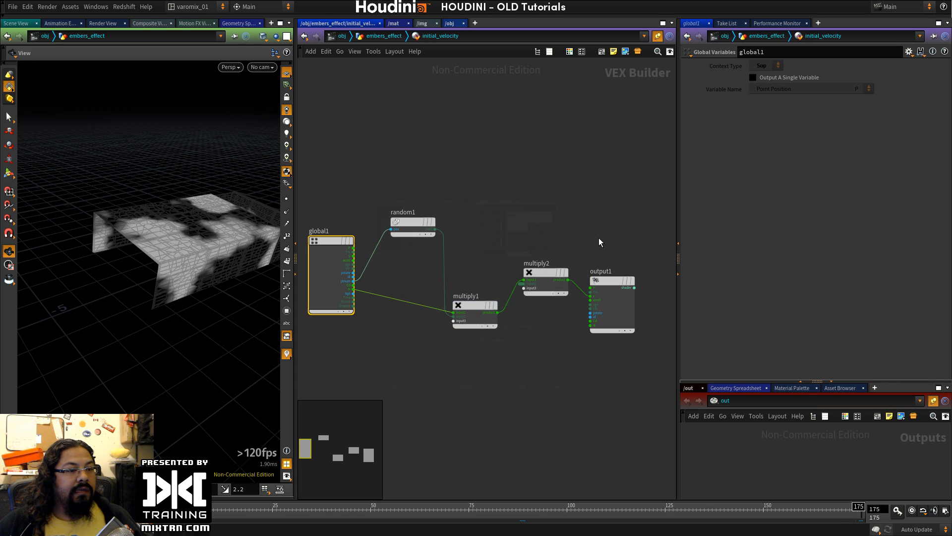
pyautogui.moveTo(655, 158); pyautogui.dragTo(298, 367)
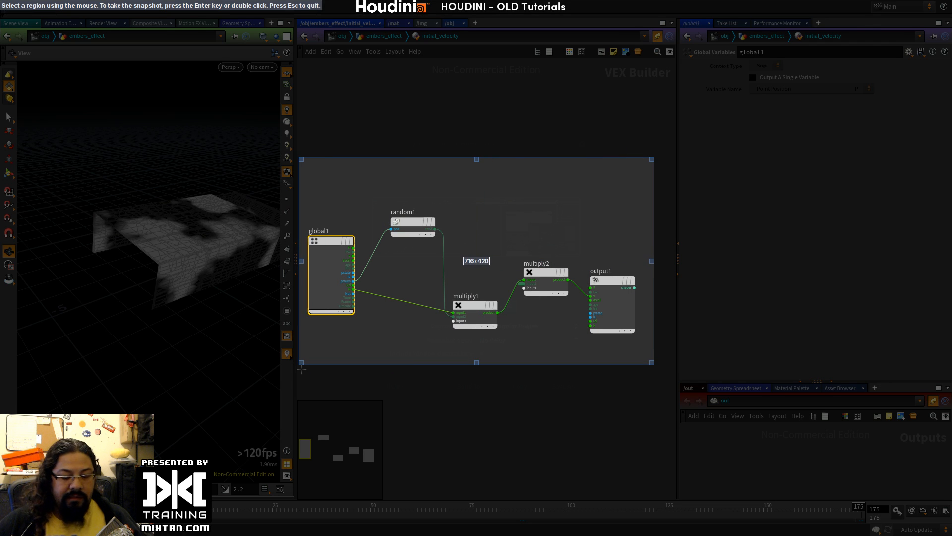
pyautogui.press('Return')
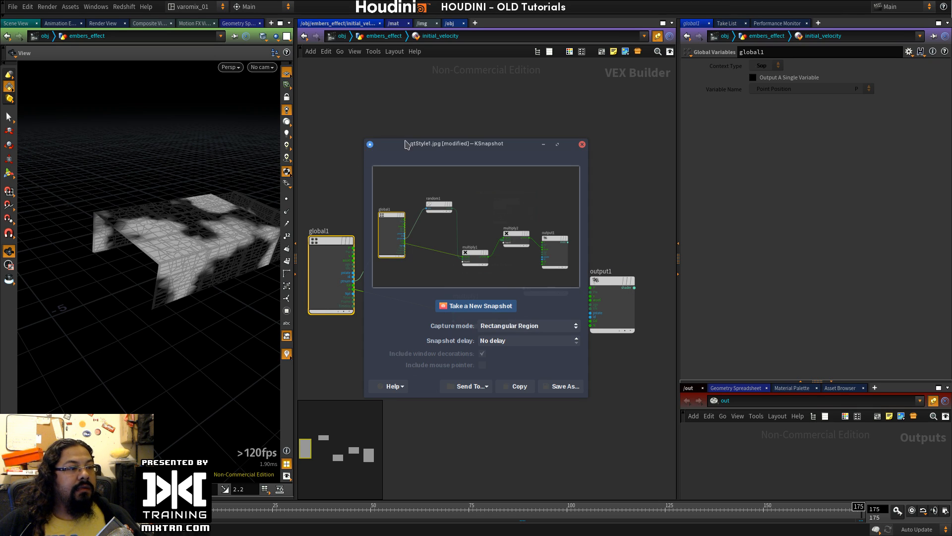
# Step: Move the snapshot window clear of the node graph and enter the attribvop1 network in embers_effect
pyautogui.moveTo(405, 144); pyautogui.dragTo(762, 149)
pyautogui.press('u')
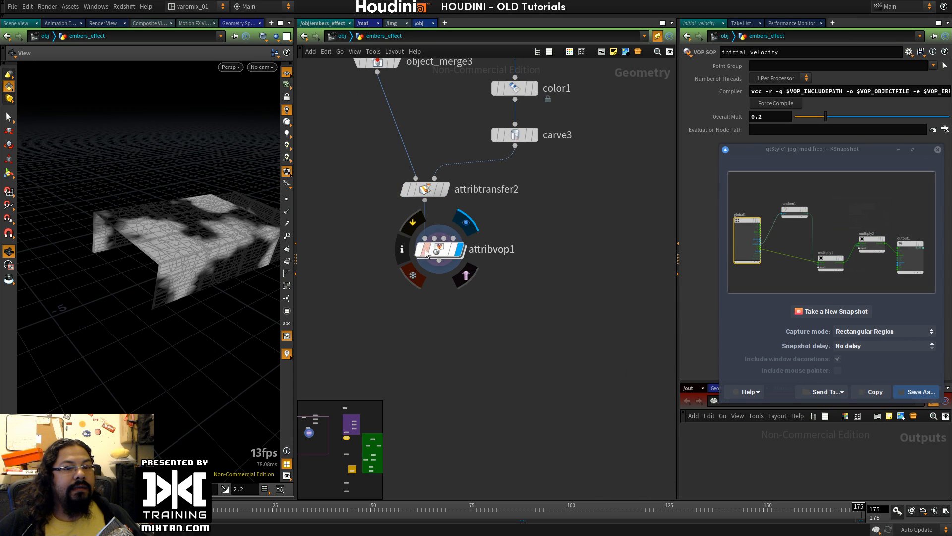
pyautogui.doubleClick(439, 243)
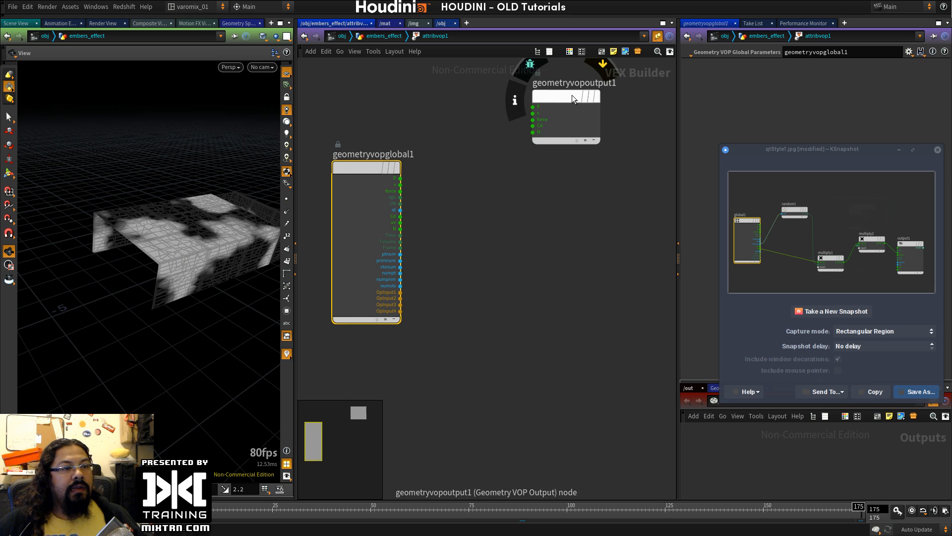
pyautogui.press('Tab')
pyautogui.write('RANO')
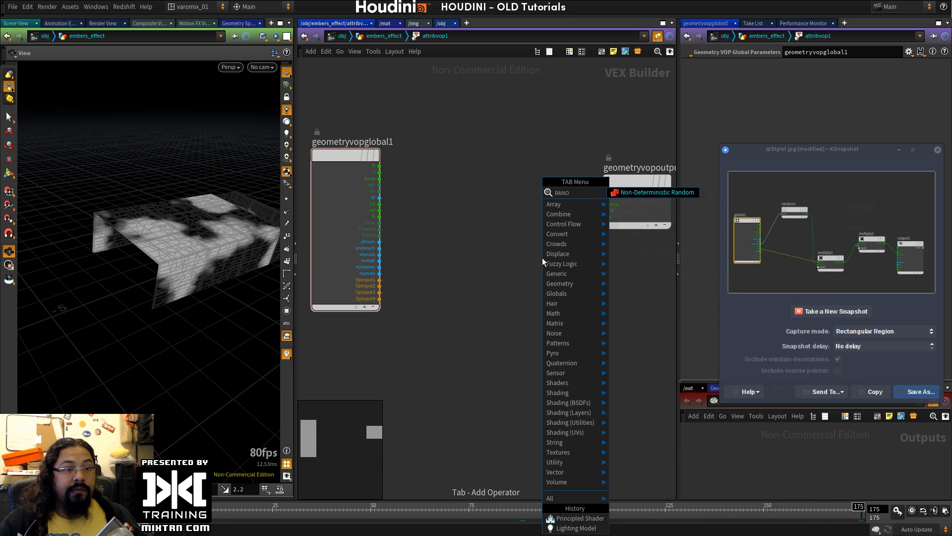
pyautogui.press('BackSpace')
pyautogui.press('BackSpace')
pyautogui.write('D')
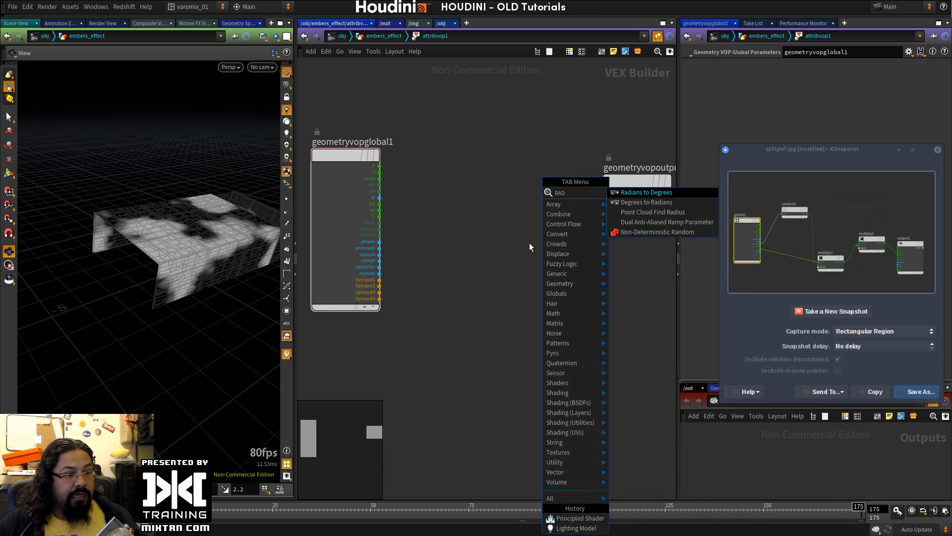
pyautogui.press('Escape')
# Step: Add a Random node between the geometry global parameters node and the output node
pyautogui.press('Tab')
pyautogui.write('ran')
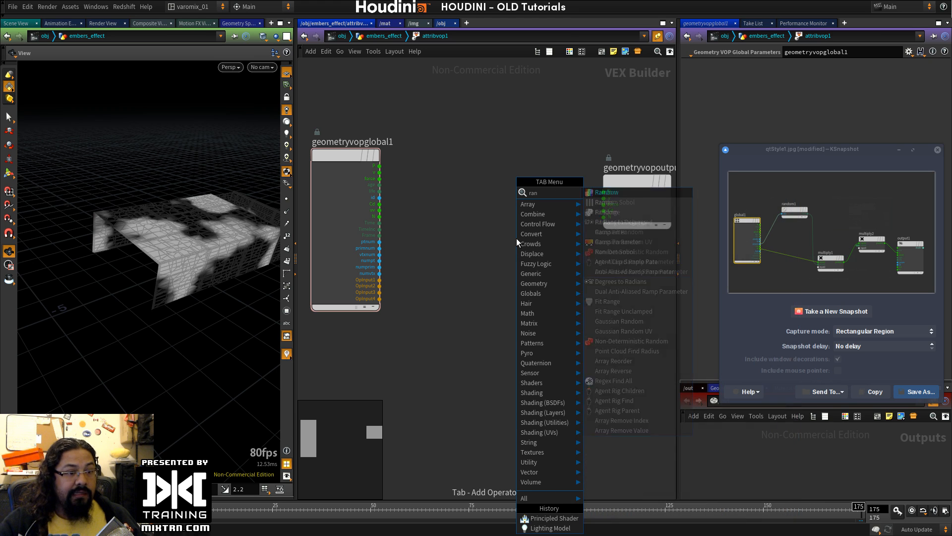
pyautogui.click(610, 192)
pyautogui.click(516, 224)
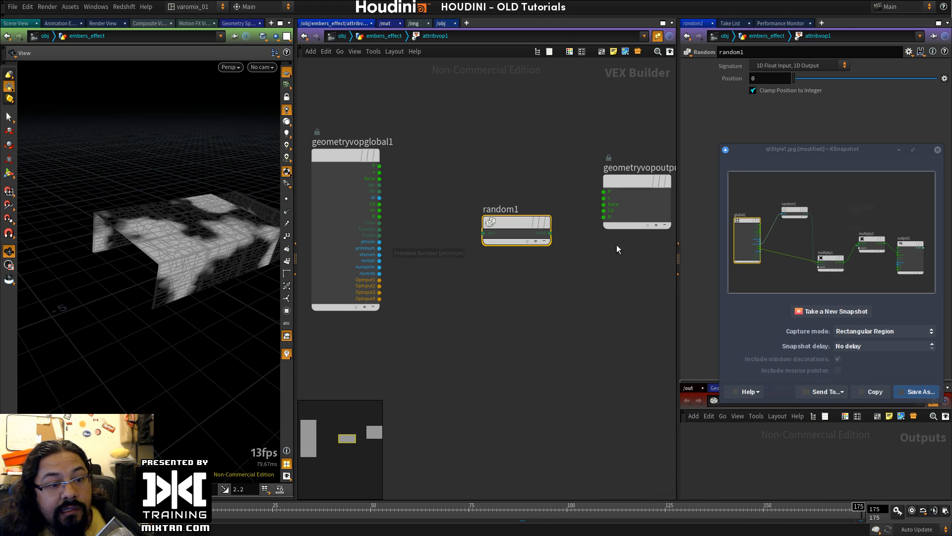
# Step: Open the captured snapshot in Gwenview and place its window beside the node graph as a wiring reference
pyautogui.click(842, 392)
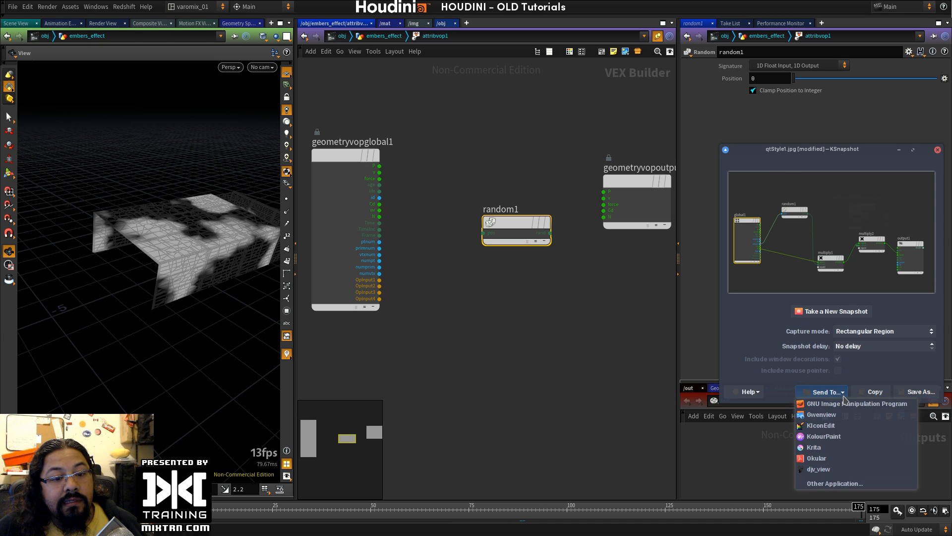
pyautogui.click(838, 415)
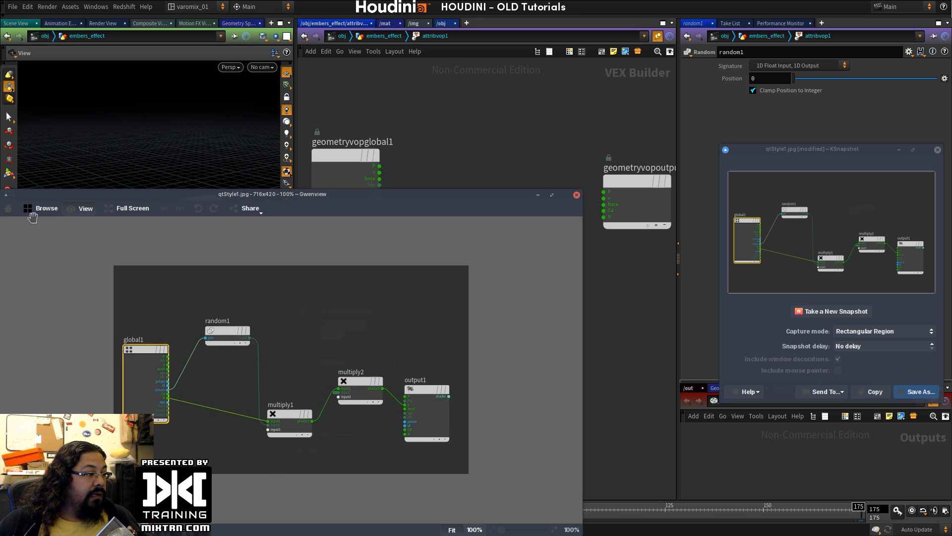
pyautogui.moveTo(32, 216); pyautogui.dragTo(505, 162)
pyautogui.click(598, 187)
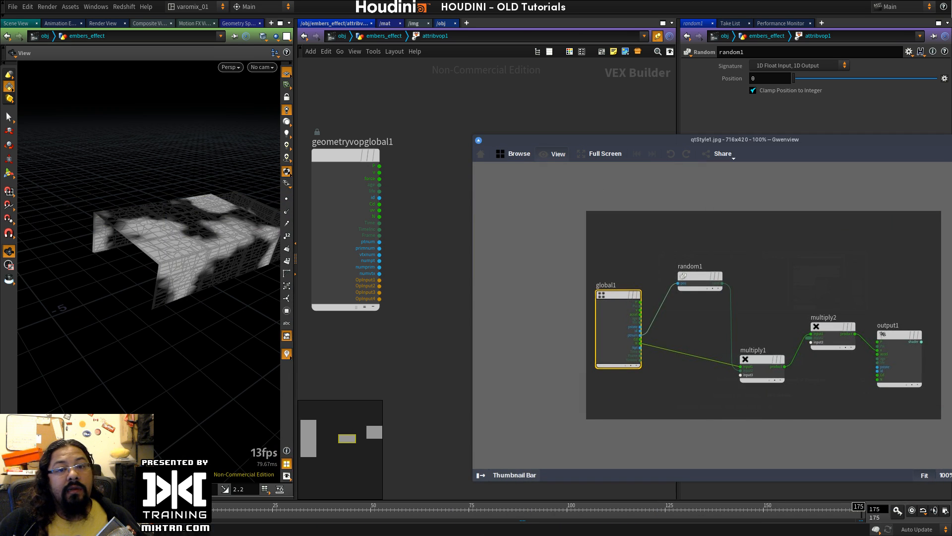
pyautogui.keyDown('alt'); pyautogui.moveTo(951, 230); pyautogui.dragTo(701, 234); pyautogui.keyUp('alt')
pyautogui.click(940, 151)
pyautogui.keyDown('alt'); pyautogui.moveTo(348, 217); pyautogui.dragTo(522, 264, button='right'); pyautogui.keyUp('alt')
pyautogui.keyDown('alt'); pyautogui.moveTo(488, 325); pyautogui.dragTo(662, 328); pyautogui.keyUp('alt')
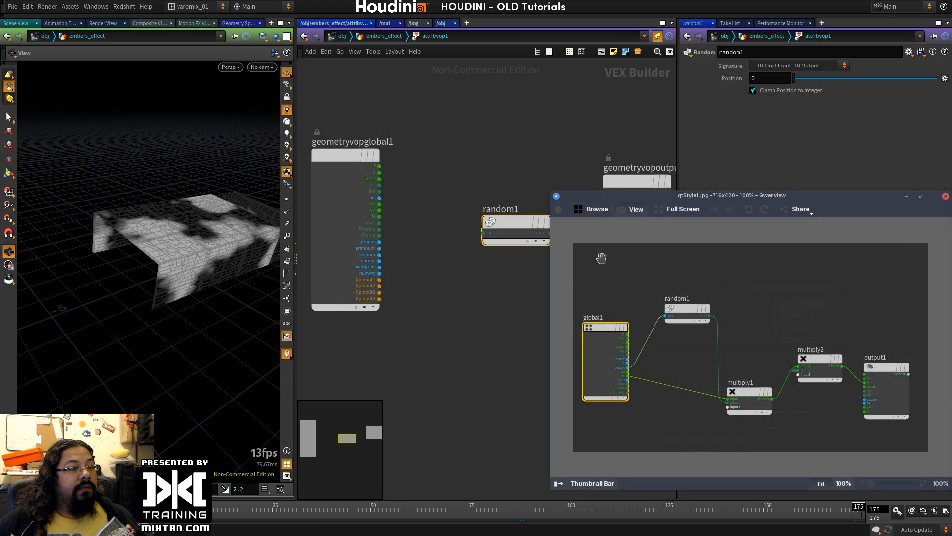
pyautogui.moveTo(631, 194); pyautogui.dragTo(741, 220)
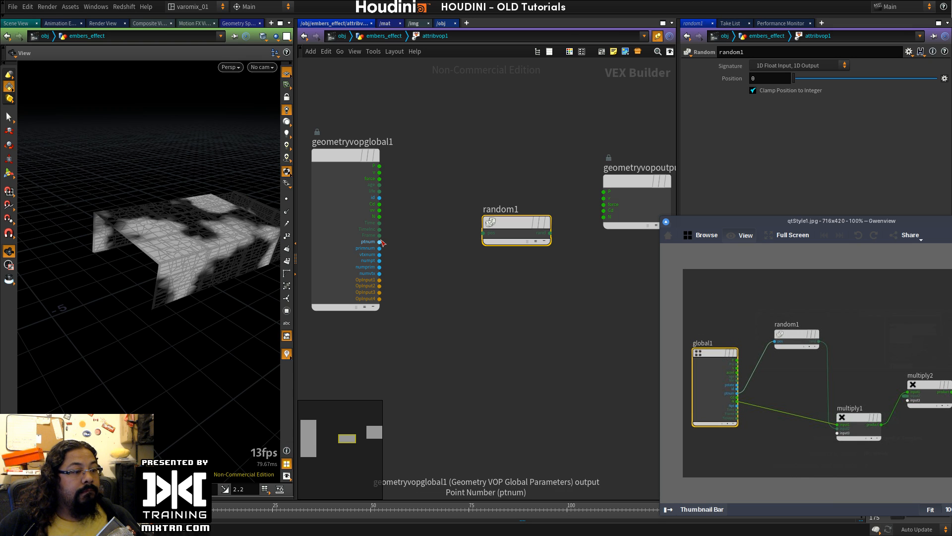
# Step: Feed the ptnum output of the global parameters into random1 and add a Multiply node below random1
pyautogui.moveTo(379, 242)
pyautogui.mouseDown()
pyautogui.moveTo(483, 233)
pyautogui.moveTo(478, 143)
pyautogui.mouseUp()
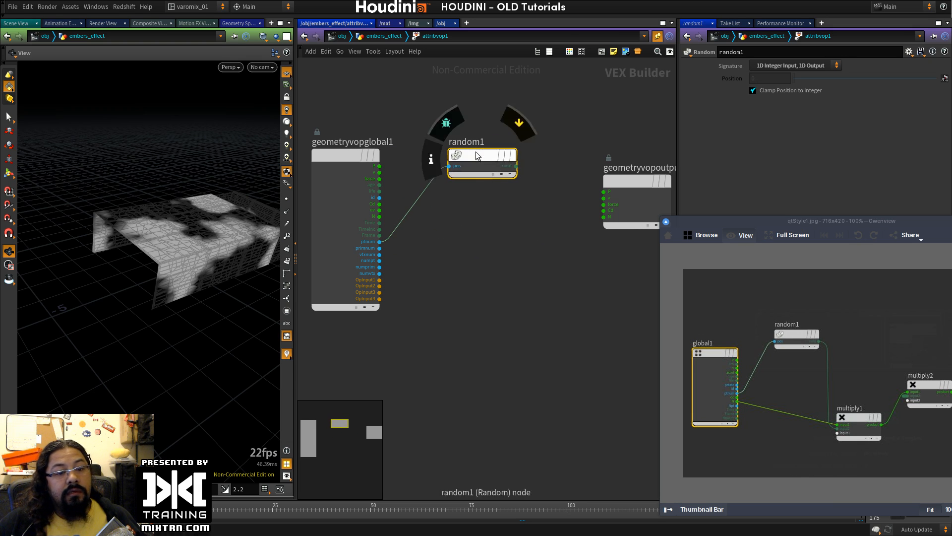
pyautogui.moveTo(570, 306); pyautogui.dragTo(516, 282, button='middle')
pyautogui.press('Tab')
pyautogui.write('mult')
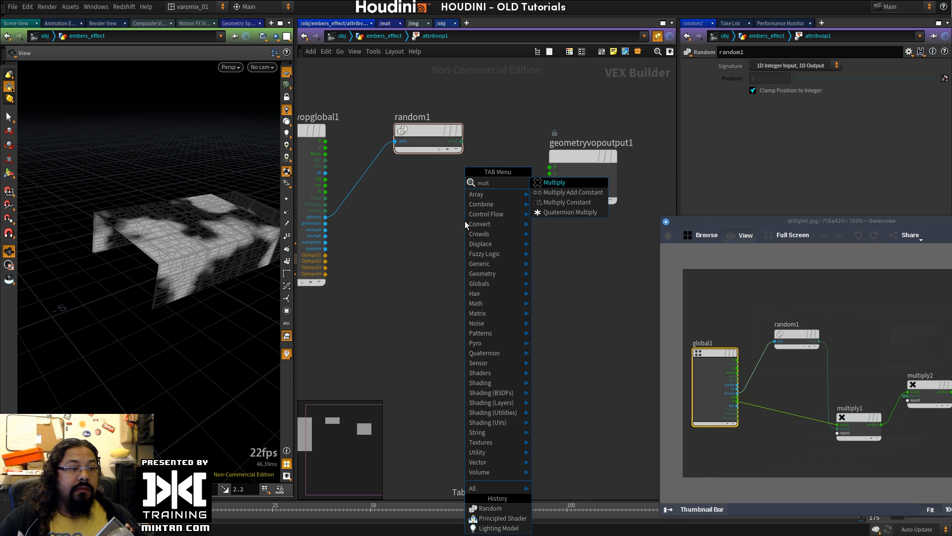
pyautogui.press('Return')
pyautogui.click(465, 222)
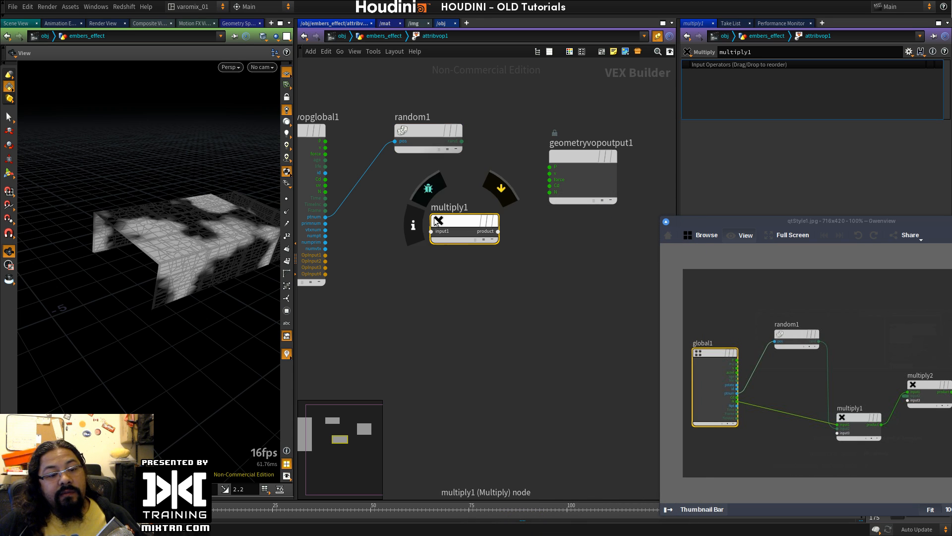
# Step: Connect the global N output and the random1 output to the first two inputs of multiply1
pyautogui.moveTo(393, 238); pyautogui.dragTo(443, 251, button='middle')
pyautogui.moveTo(375, 204); pyautogui.dragTo(482, 245)
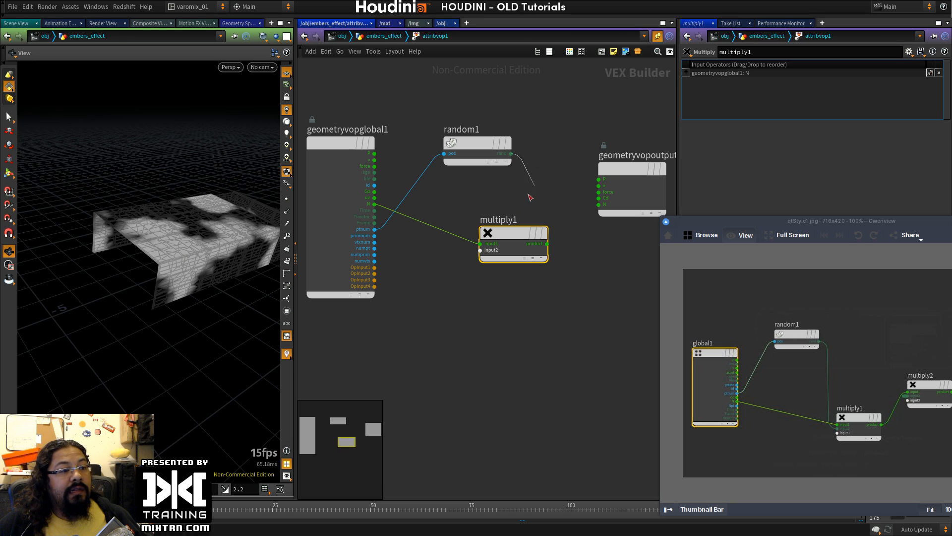
pyautogui.moveTo(510, 153); pyautogui.dragTo(480, 250)
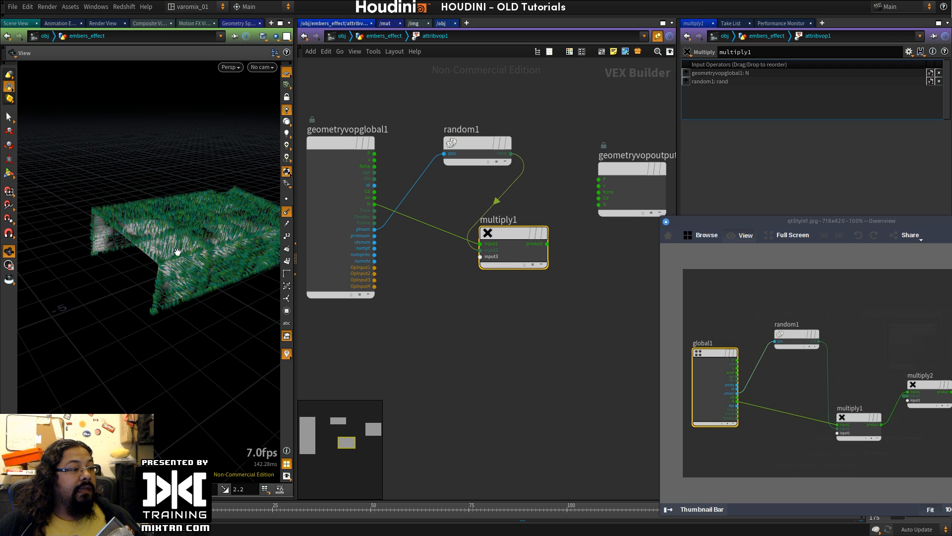
# Step: Move the geometry output node farther from multiply1 and add a second Multiply node between them
pyautogui.moveTo(252, 289); pyautogui.dragTo(172, 292)
pyautogui.moveTo(582, 266); pyautogui.dragTo(473, 281, button='middle')
pyautogui.moveTo(876, 221); pyautogui.dragTo(725, 201)
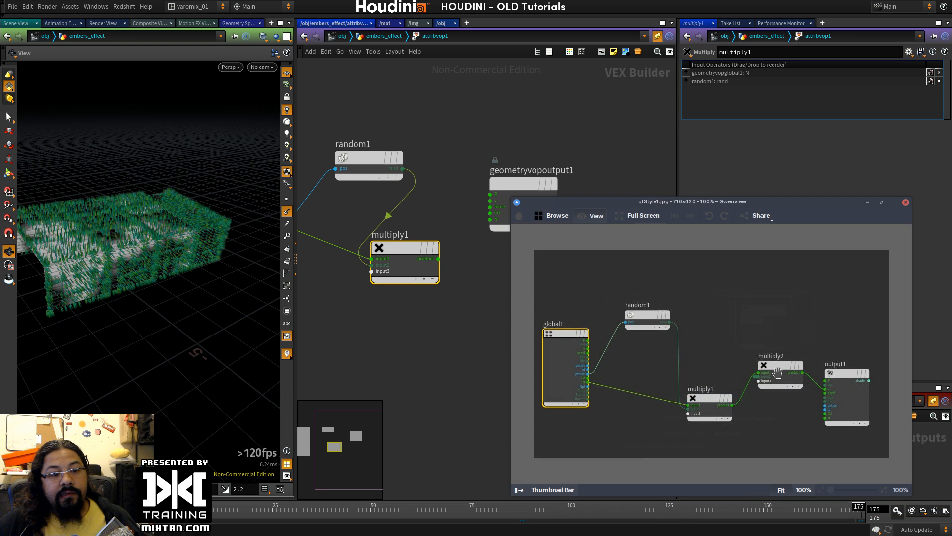
pyautogui.moveTo(647, 204); pyautogui.dragTo(763, 240)
pyautogui.moveTo(513, 184); pyautogui.dragTo(645, 187)
pyautogui.press('Tab')
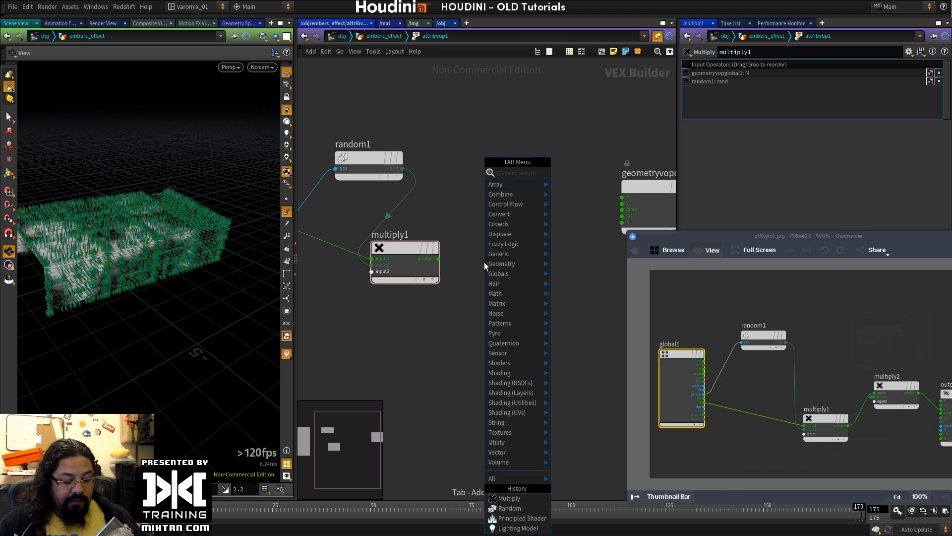
pyautogui.write('mul')
pyautogui.click(573, 172)
pyautogui.click(471, 242)
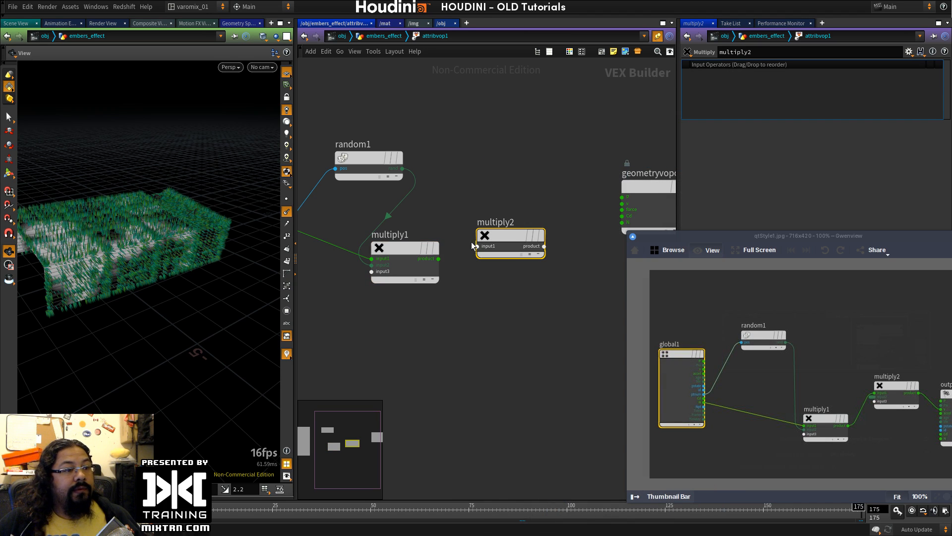
# Step: Wire multiply2 between multiply1's product and the output node's v input, and promote multiply2's second input as a parameter
pyautogui.moveTo(438, 259); pyautogui.dragTo(477, 246)
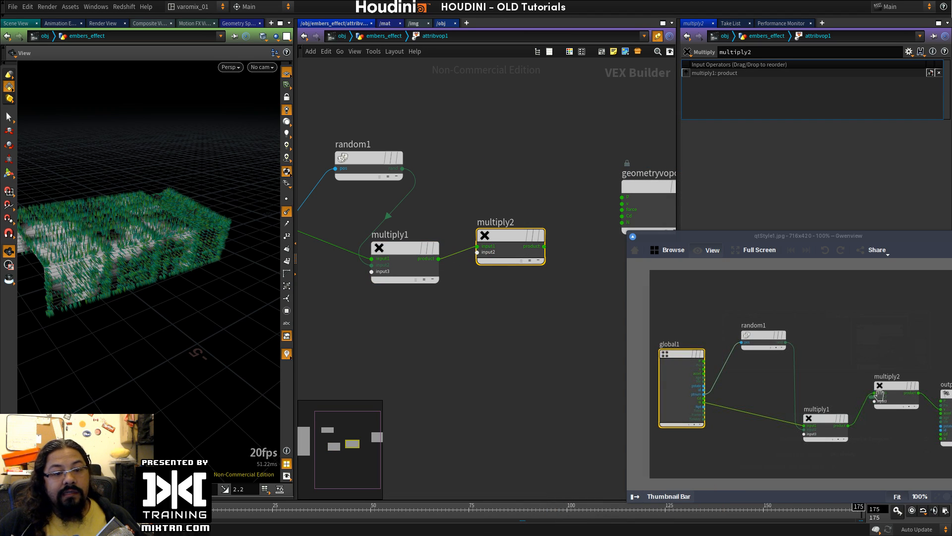
pyautogui.rightClick(489, 255)
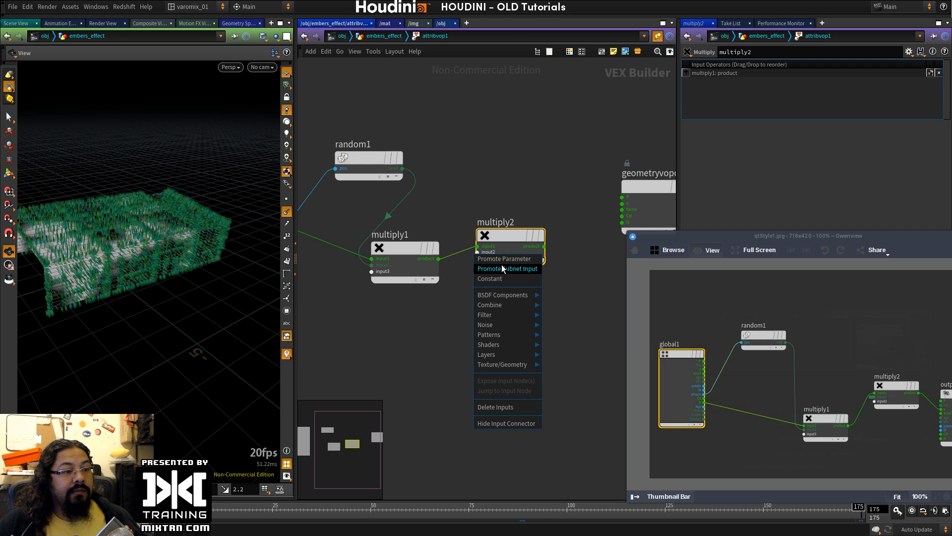
pyautogui.click(494, 266)
pyautogui.moveTo(587, 316); pyautogui.dragTo(554, 311, button='middle')
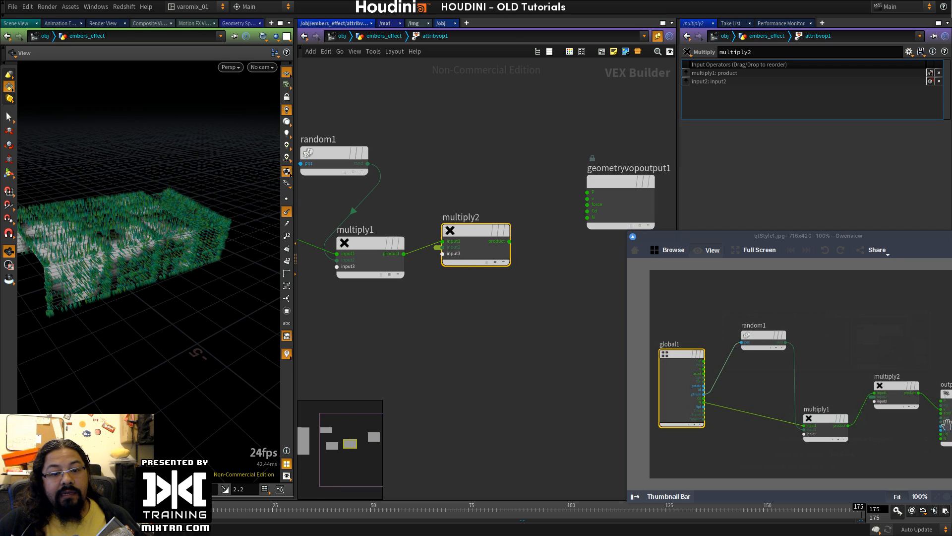
pyautogui.moveTo(512, 247); pyautogui.dragTo(588, 198)
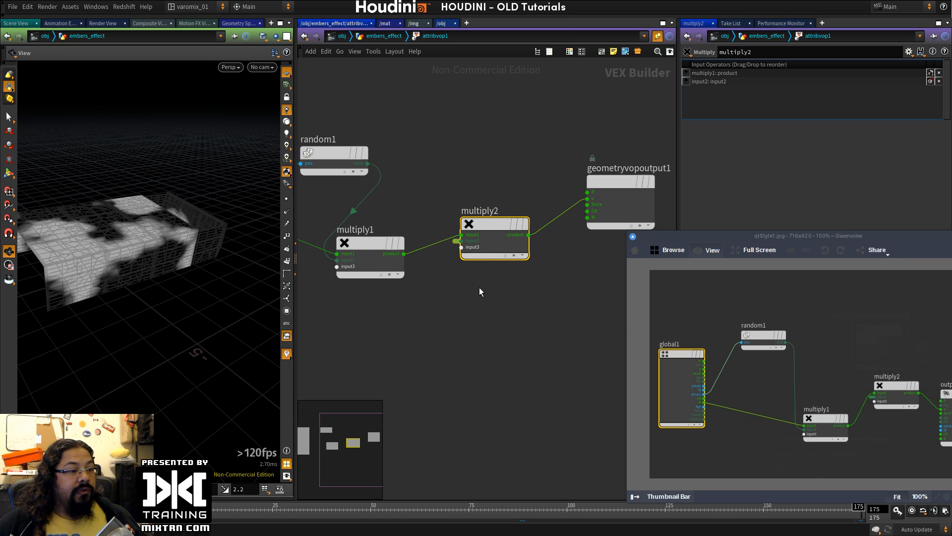
# Step: Set the name of multiply2's promoted second-input parameter to velmult and its label to vel mult
pyautogui.click(455, 241)
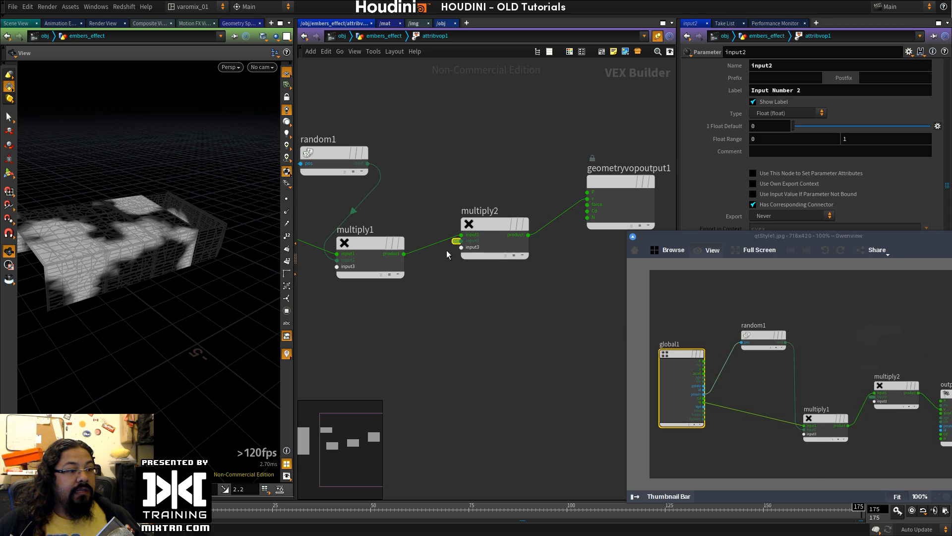
pyautogui.doubleClick(779, 63)
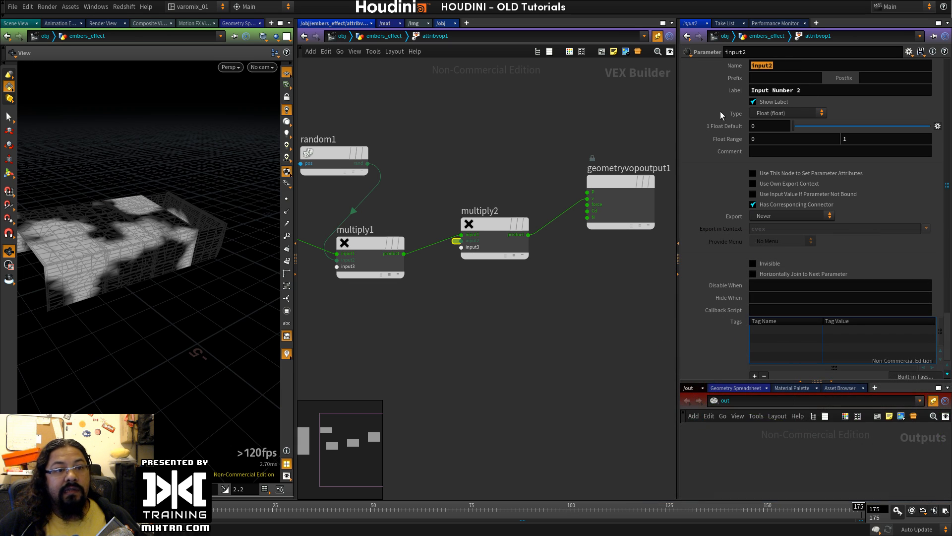
pyautogui.write('vel mult')
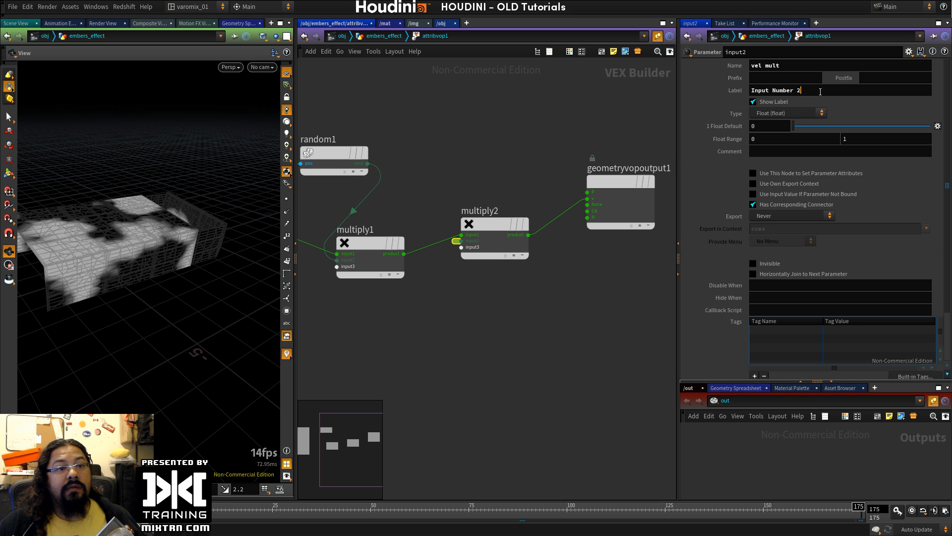
pyautogui.tripleClick(766, 90)
pyautogui.write('vel mult')
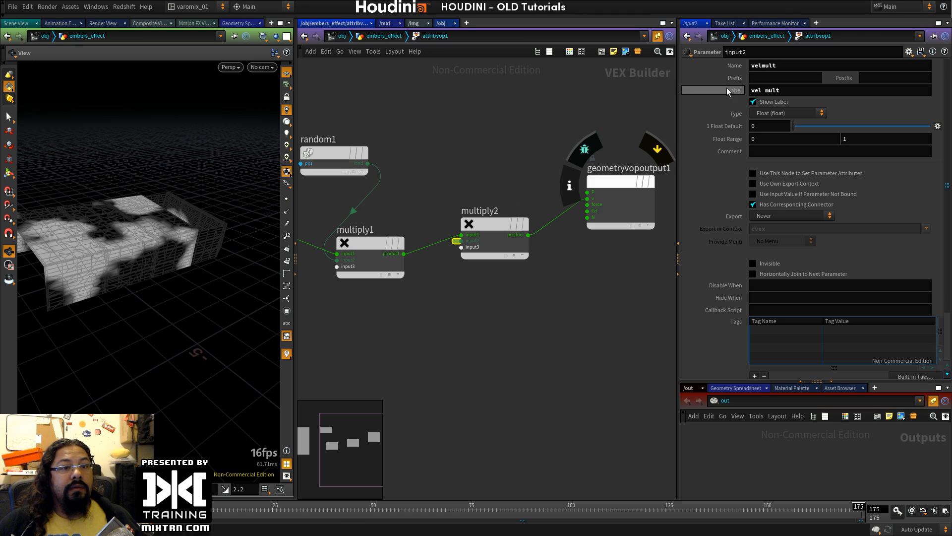
# Step: Rename the promoted parameter's node as velmult and set its float default to 1
pyautogui.moveTo(796, 66); pyautogui.dragTo(700, 69)
pyautogui.hotkey('ctrl', 'c')
pyautogui.doubleClick(769, 50)
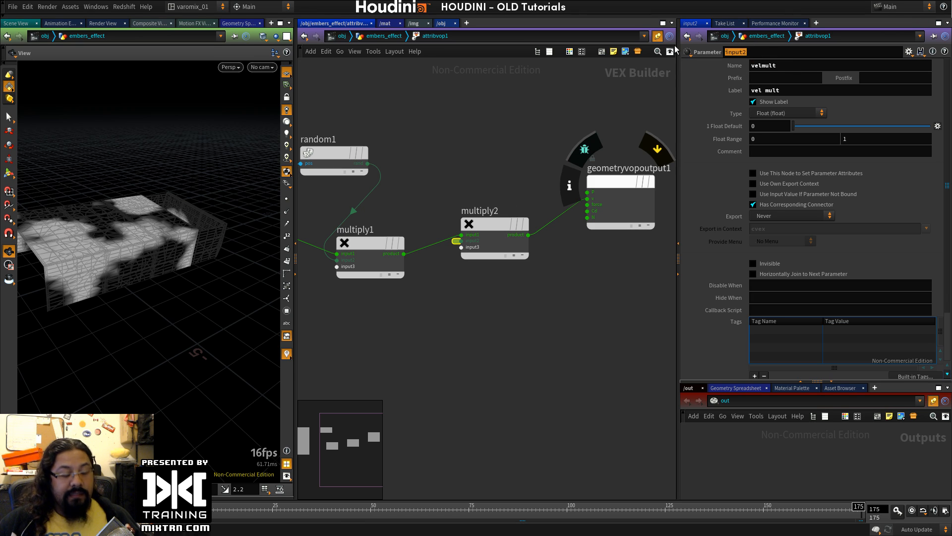
pyautogui.hotkey('ctrl', 'v')
pyautogui.click(750, 127)
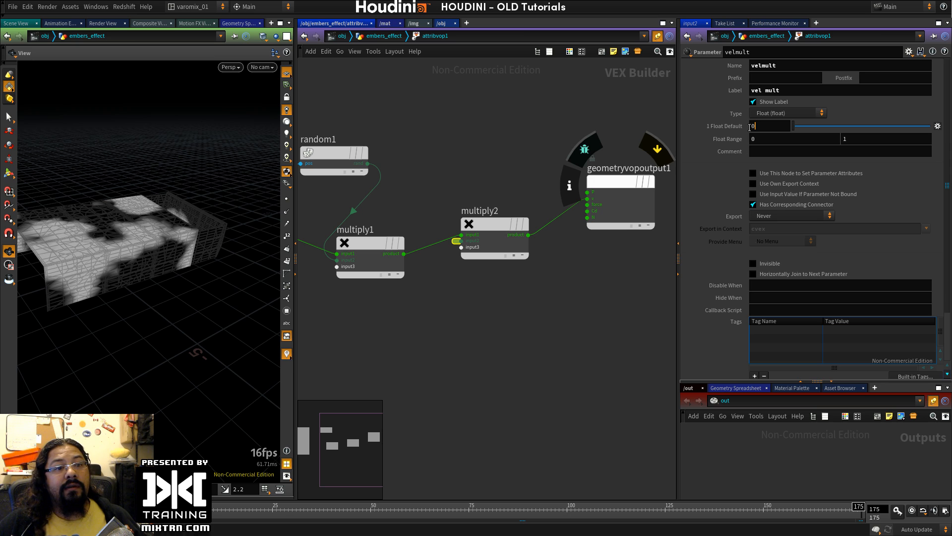
pyautogui.press('Return')
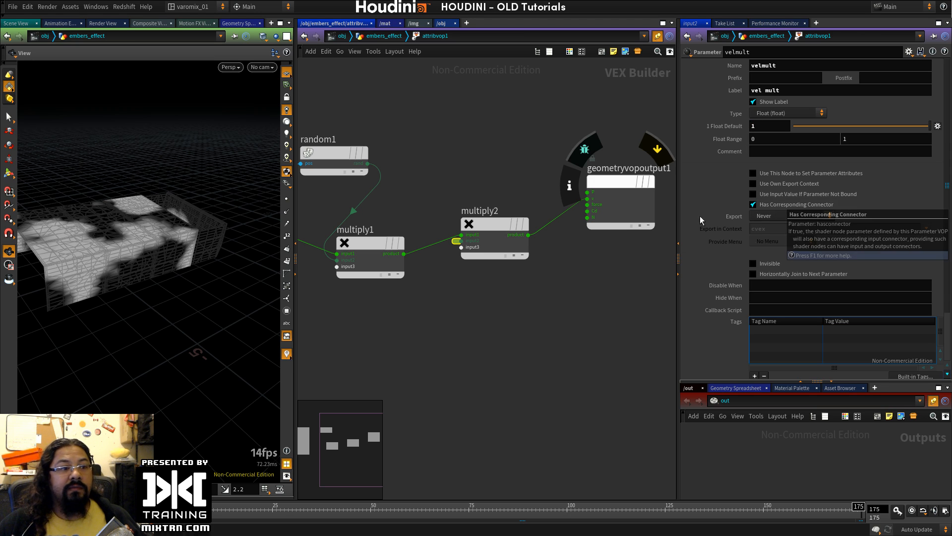
# Step: Back in the embers_effect network, add a Visualize node fed by attribvop1's output and place it diagonally below attribvop1
pyautogui.press('u')
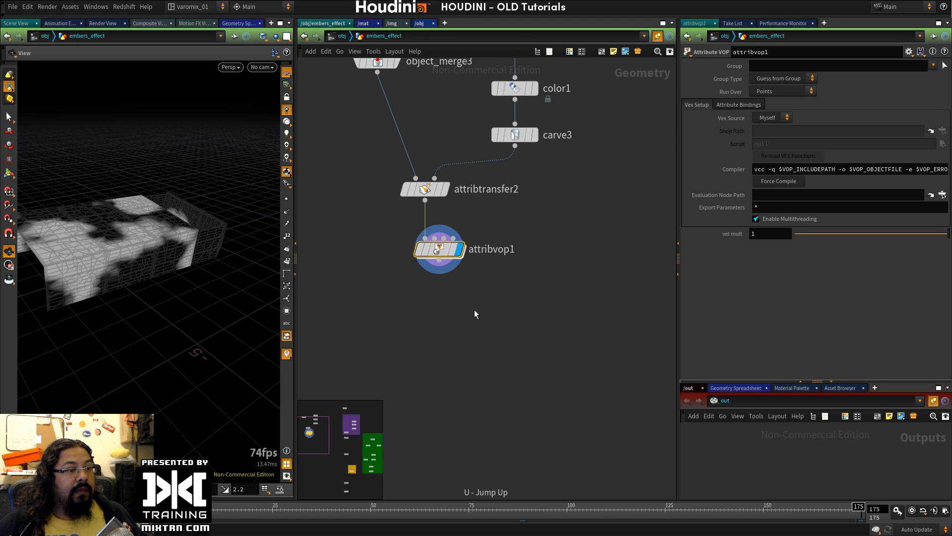
pyautogui.click(439, 262)
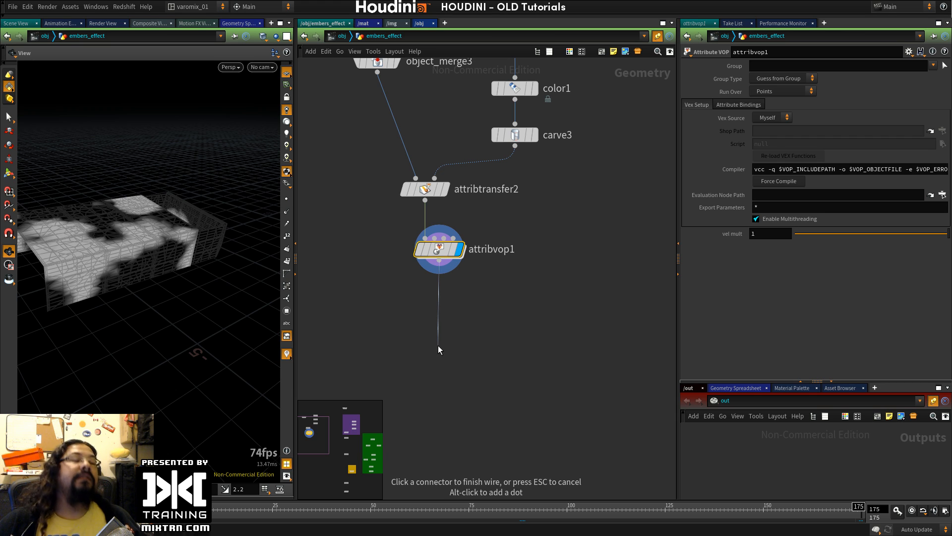
pyautogui.press('Escape')
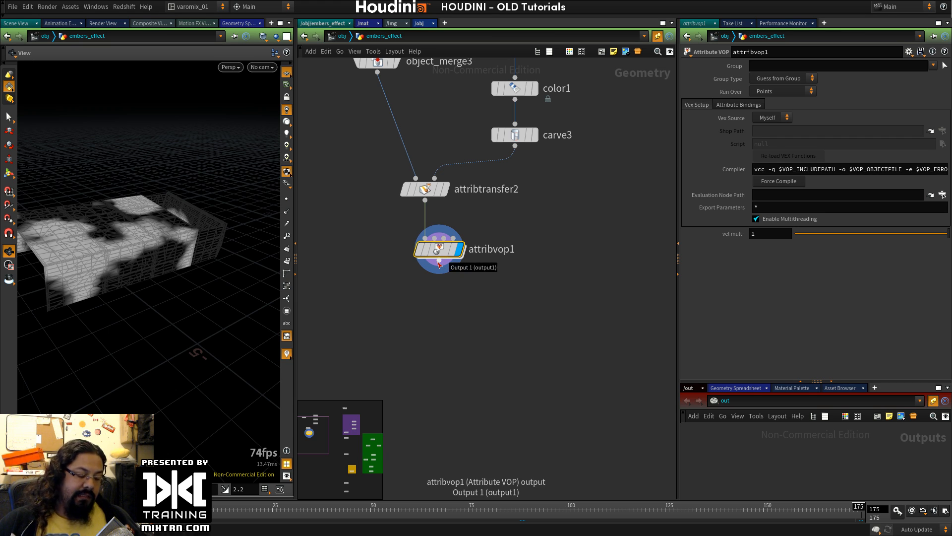
pyautogui.click(441, 263)
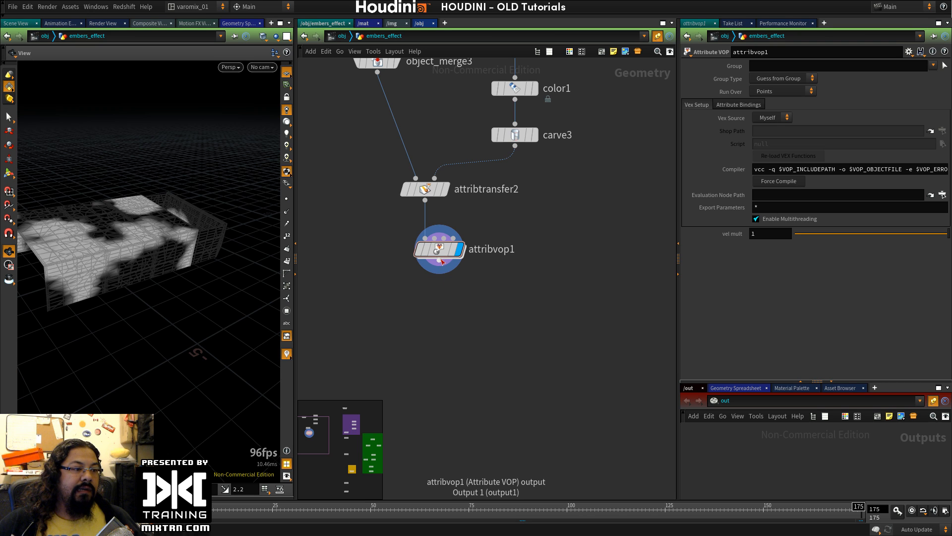
pyautogui.press('Tab')
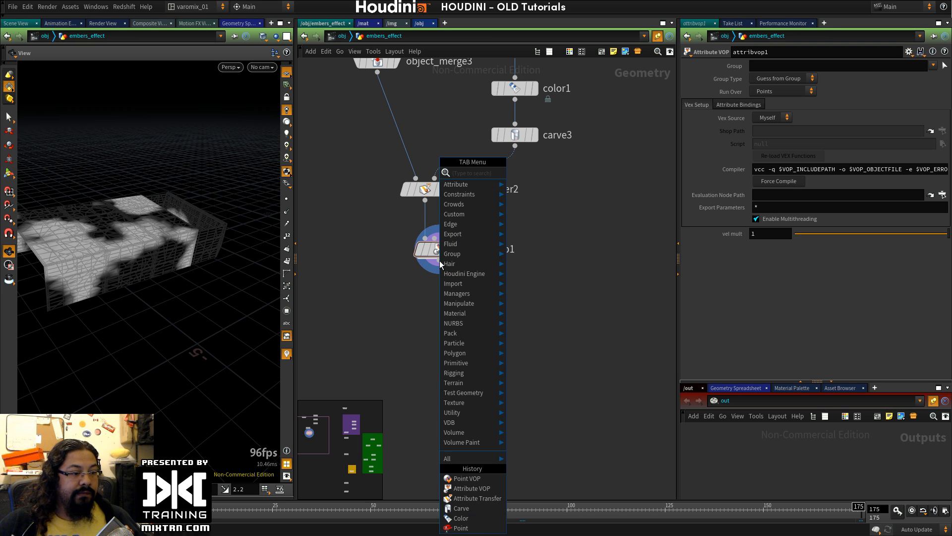
pyautogui.write('visu')
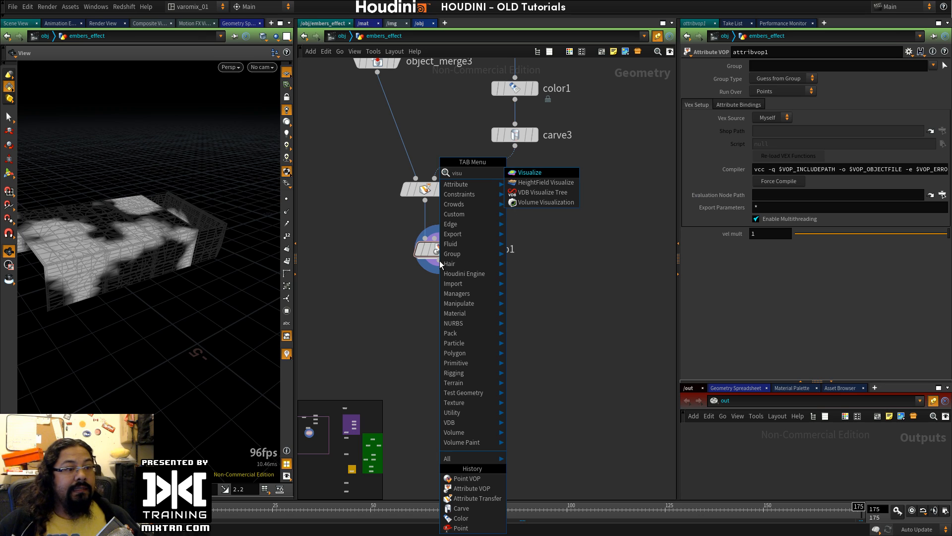
pyautogui.press('Return')
pyautogui.click(489, 292)
pyautogui.moveTo(489, 291); pyautogui.dragTo(518, 302)
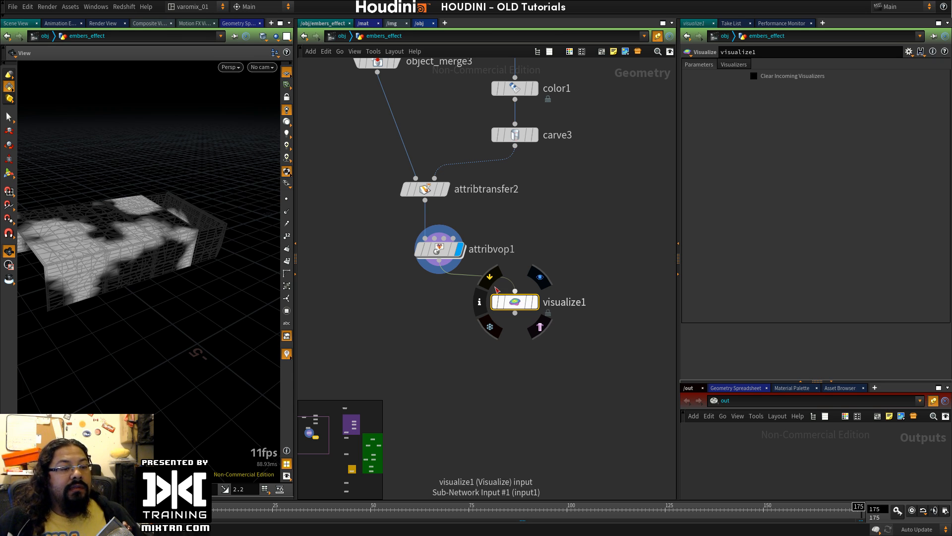
pyautogui.moveTo(519, 301); pyautogui.dragTo(538, 295)
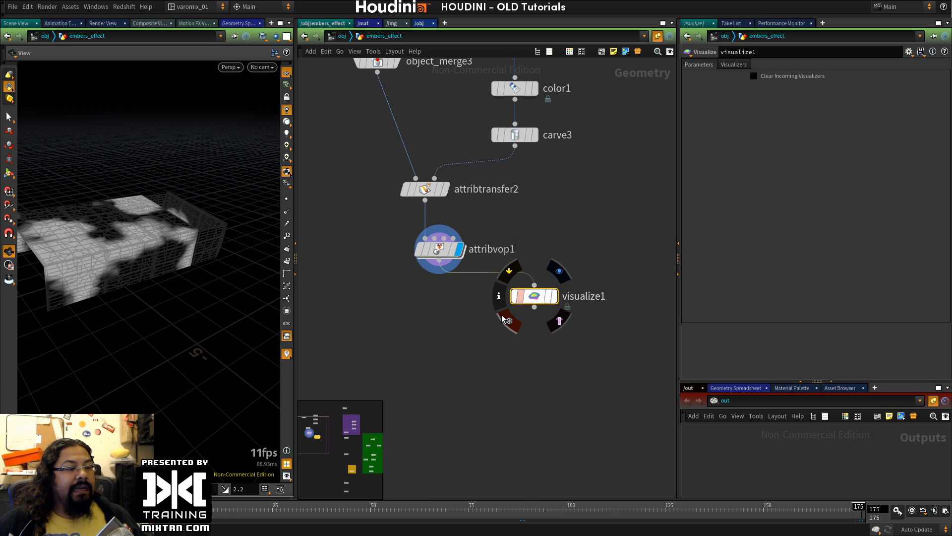
pyautogui.click(440, 263)
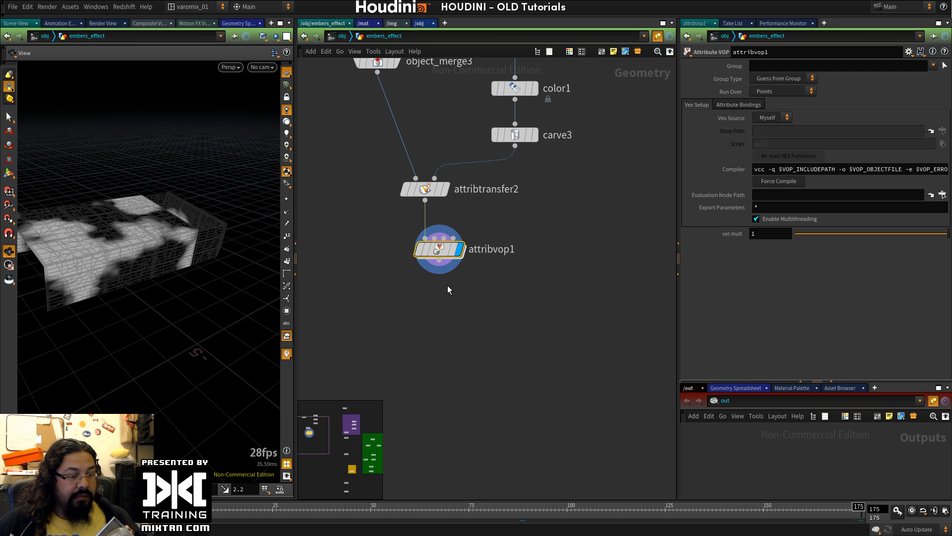
pyautogui.hotkey('alt', 'x')
pyautogui.hotkey('ctrl', 'z')
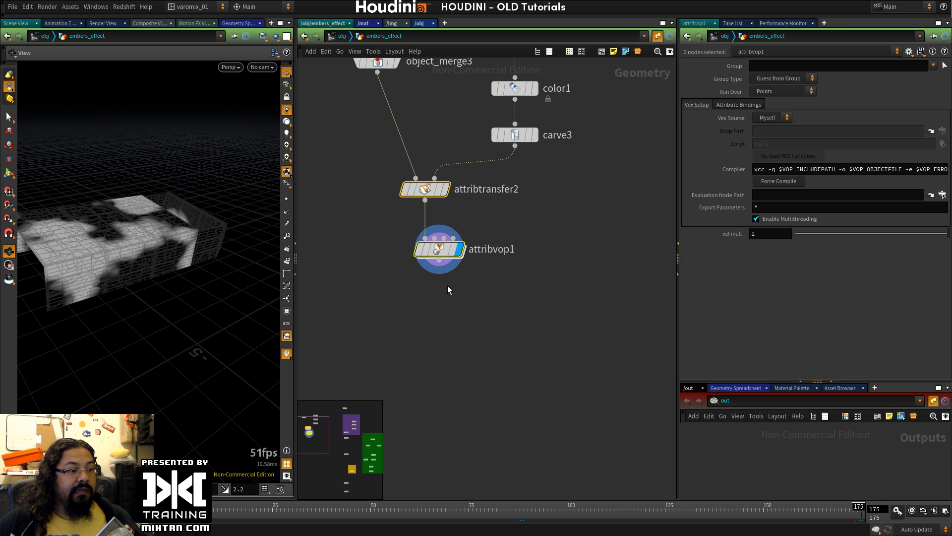
pyautogui.hotkey('ctrl', 'z')
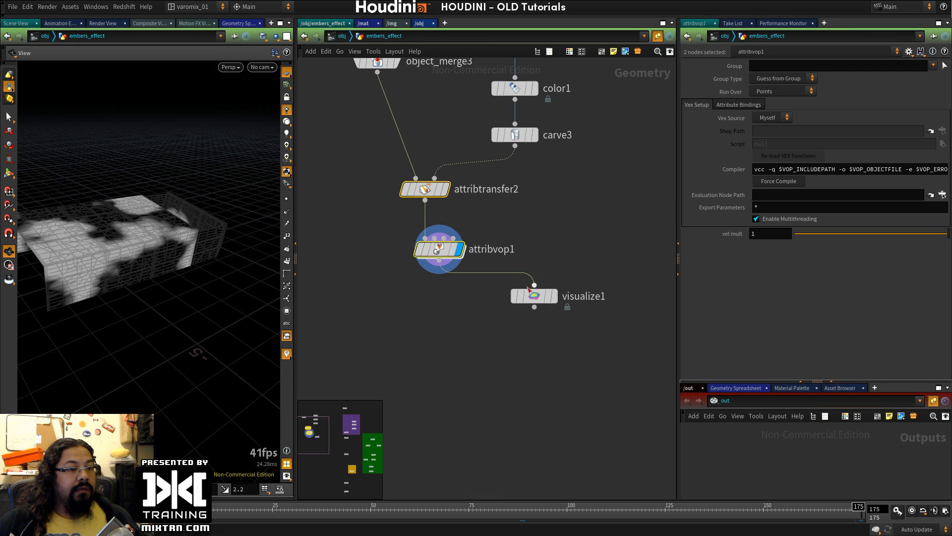
# Step: Display visualize1 and configure its visualizer as a Marker with Vector style for the point attribute v
pyautogui.click(558, 297)
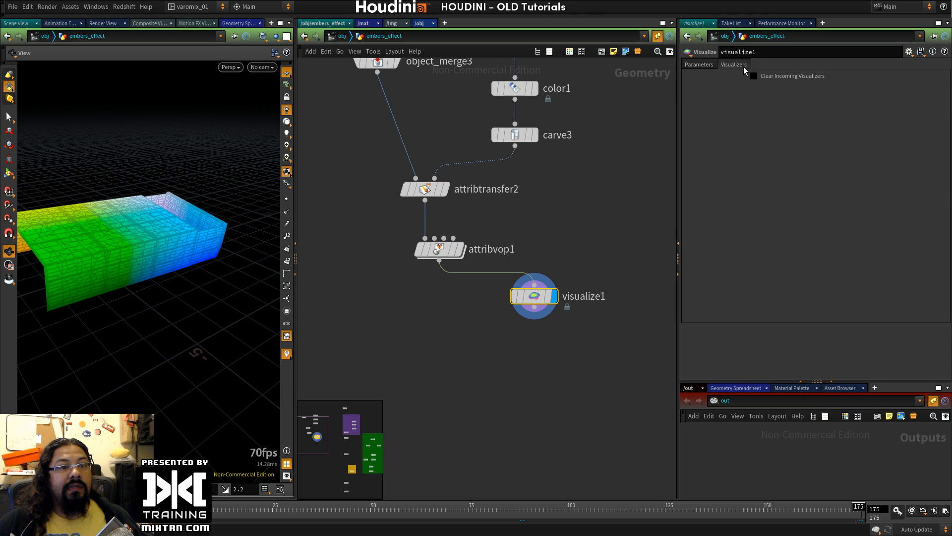
pyautogui.click(799, 128)
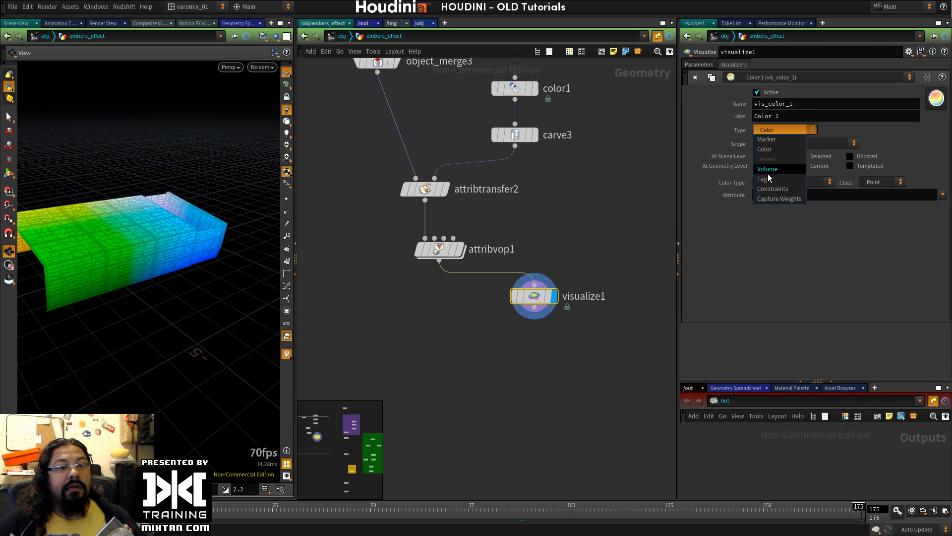
pyautogui.click(773, 139)
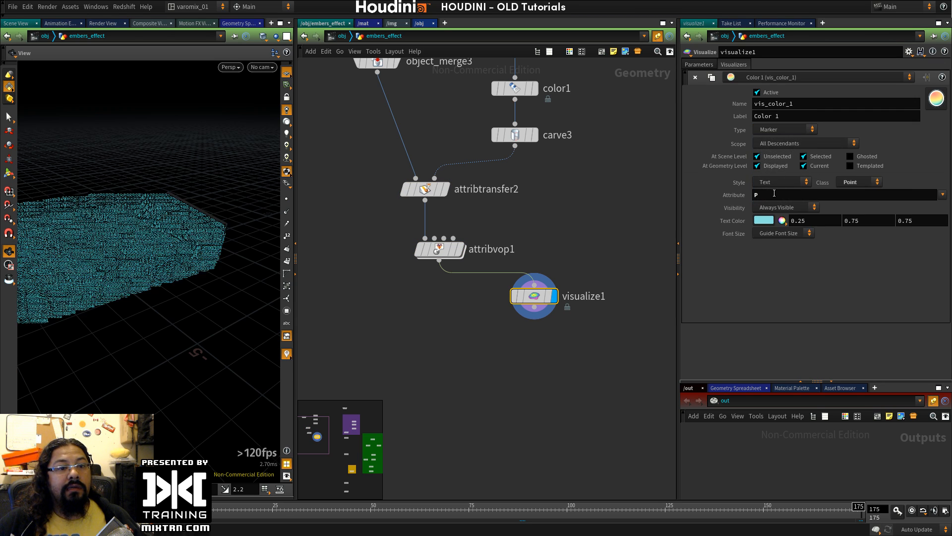
pyautogui.click(773, 182)
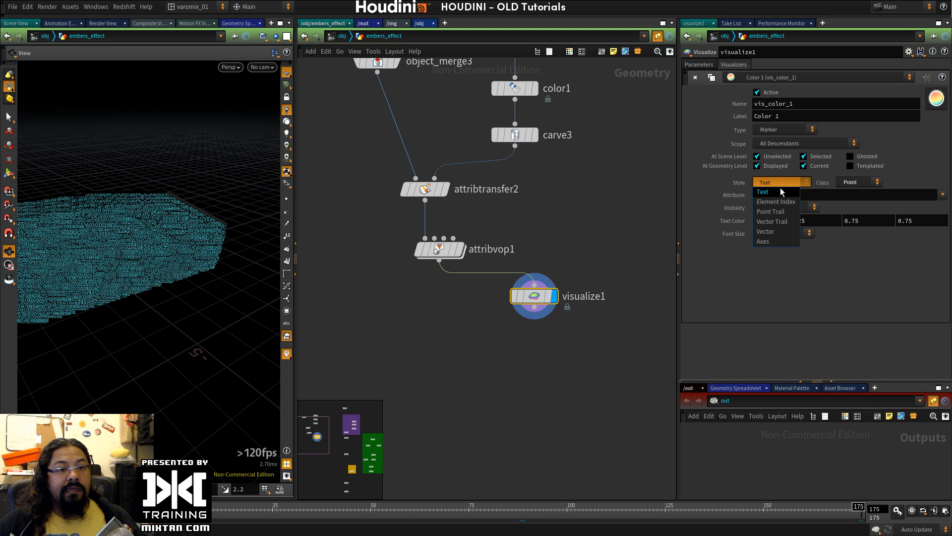
pyautogui.click(774, 231)
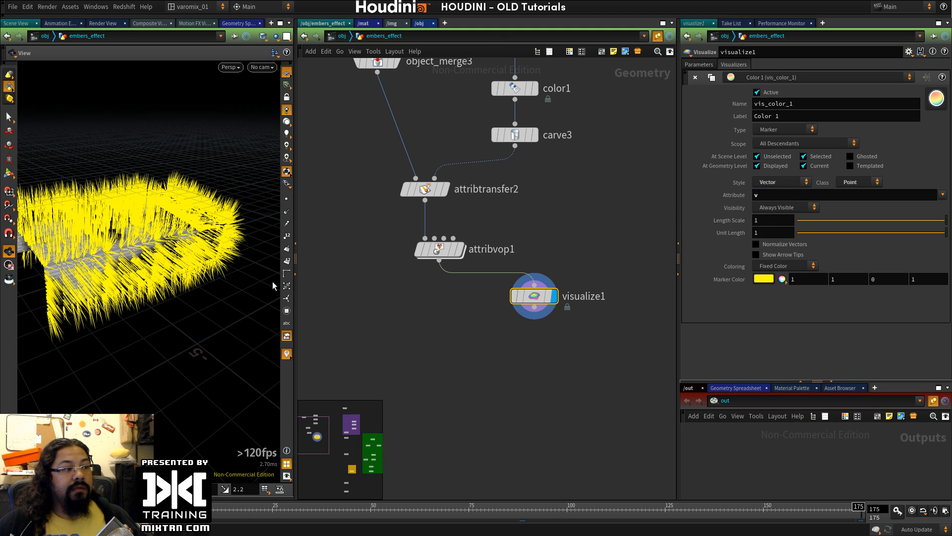
# Step: Lower the vel mult value on attribvop1 to about 0.357
pyautogui.moveTo(274, 286); pyautogui.dragTo(320, 329)
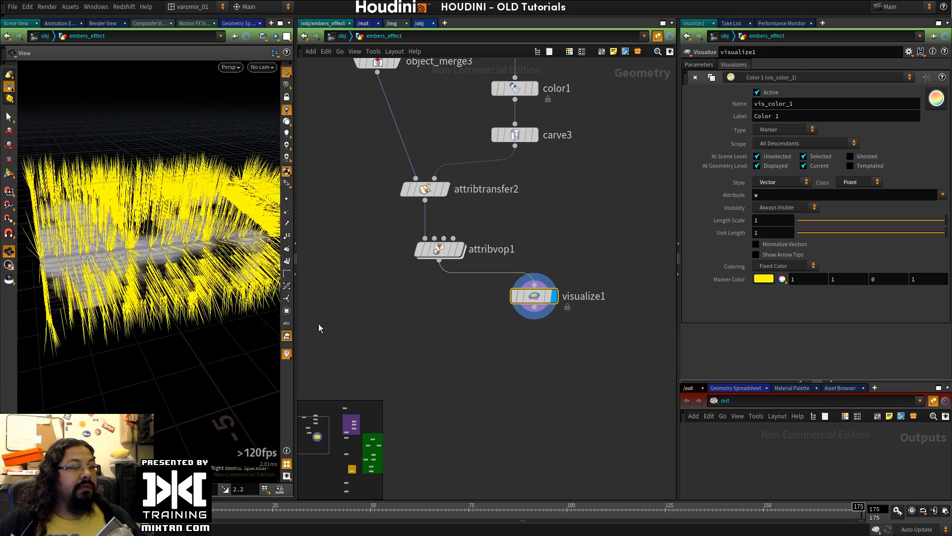
pyautogui.click(415, 249)
pyautogui.click(415, 250)
pyautogui.click(416, 250)
pyautogui.click(416, 250)
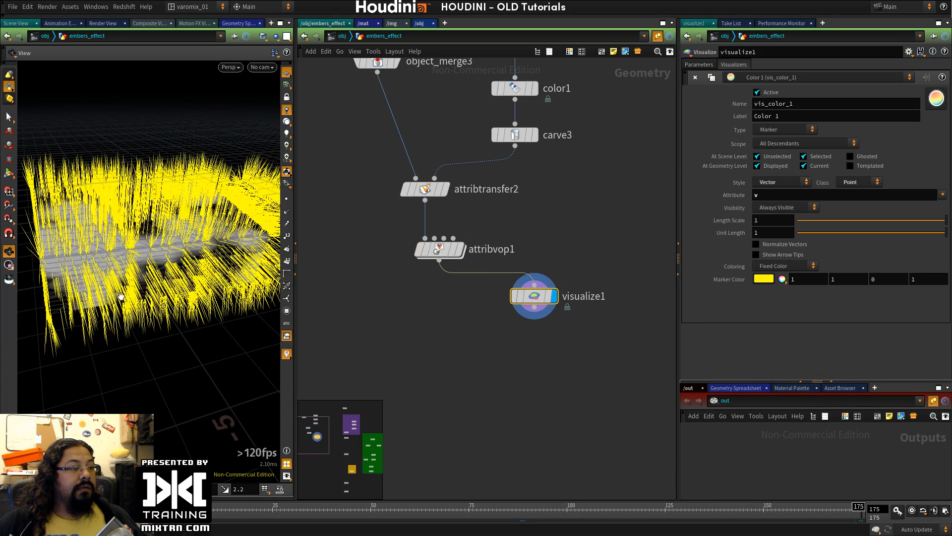
pyautogui.moveTo(120, 297); pyautogui.dragTo(159, 277)
pyautogui.click(440, 248)
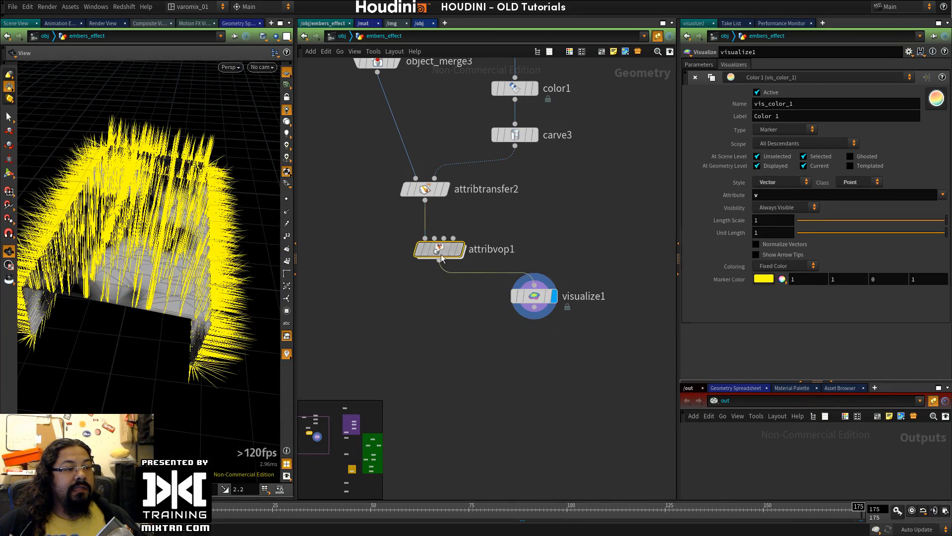
pyautogui.moveTo(942, 233); pyautogui.dragTo(850, 233)
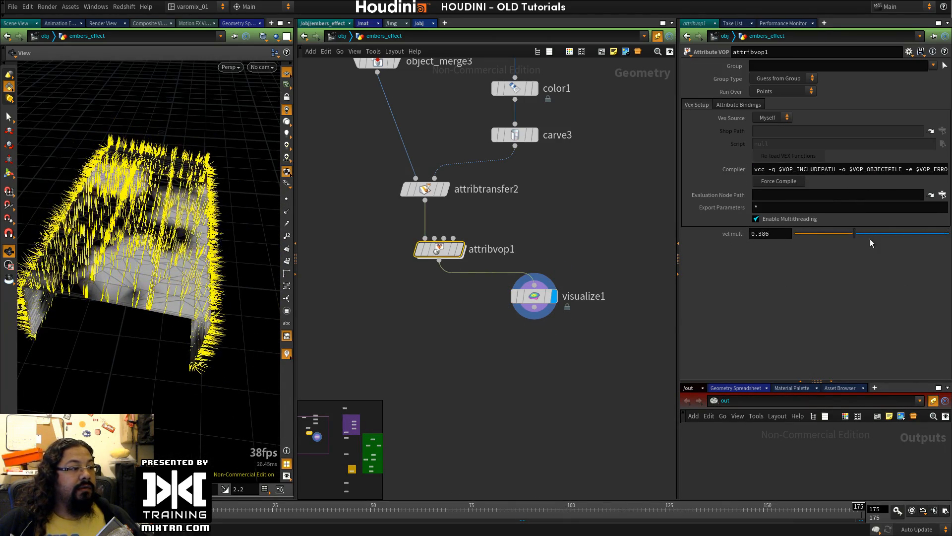
pyautogui.moveTo(230, 282); pyautogui.dragTo(208, 333)
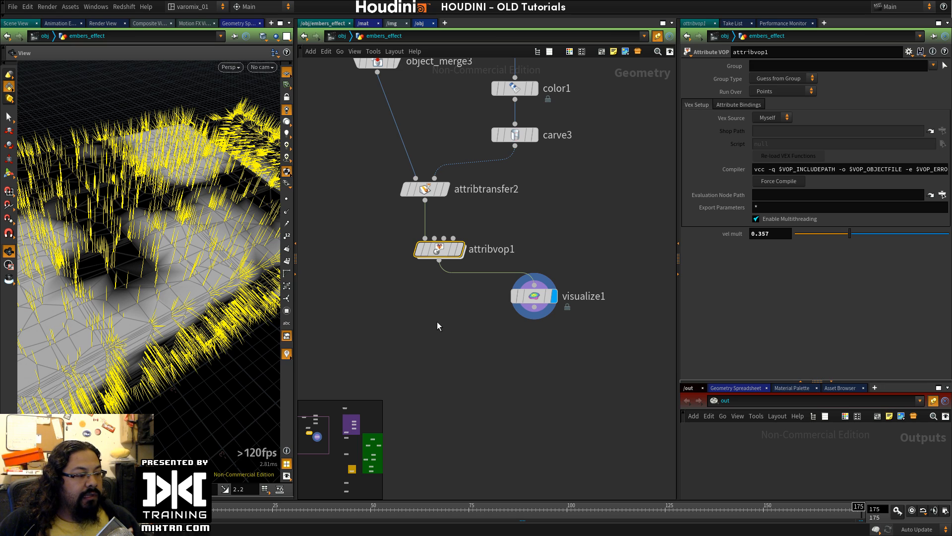
pyautogui.click(390, 328)
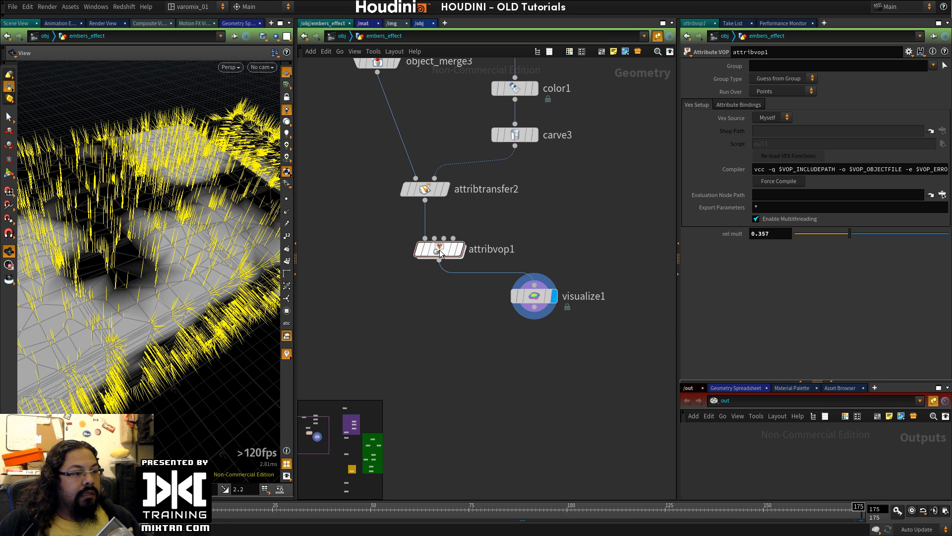
# Step: Shorten the velocity markers of visualize1 by setting the Length Scale to about 0.525
pyautogui.click(533, 296)
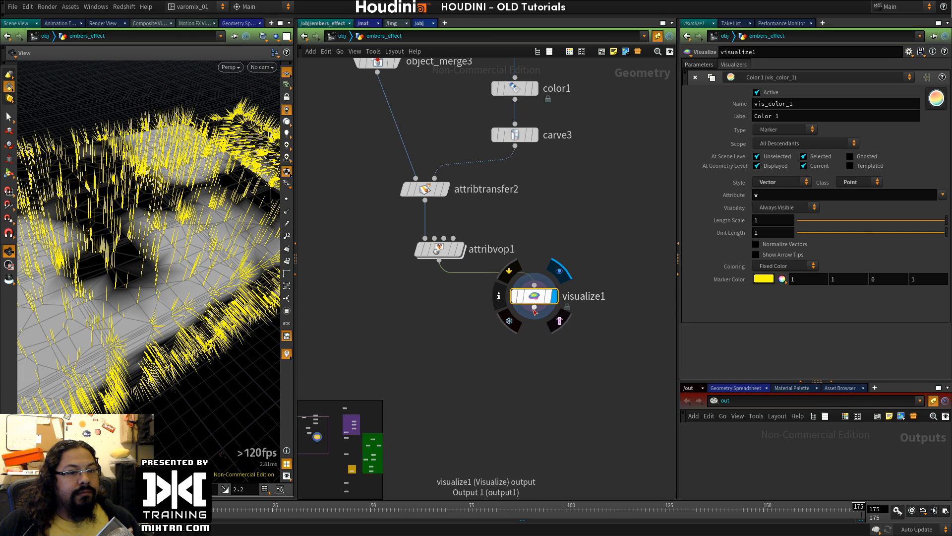
pyautogui.moveTo(883, 222); pyautogui.dragTo(819, 232)
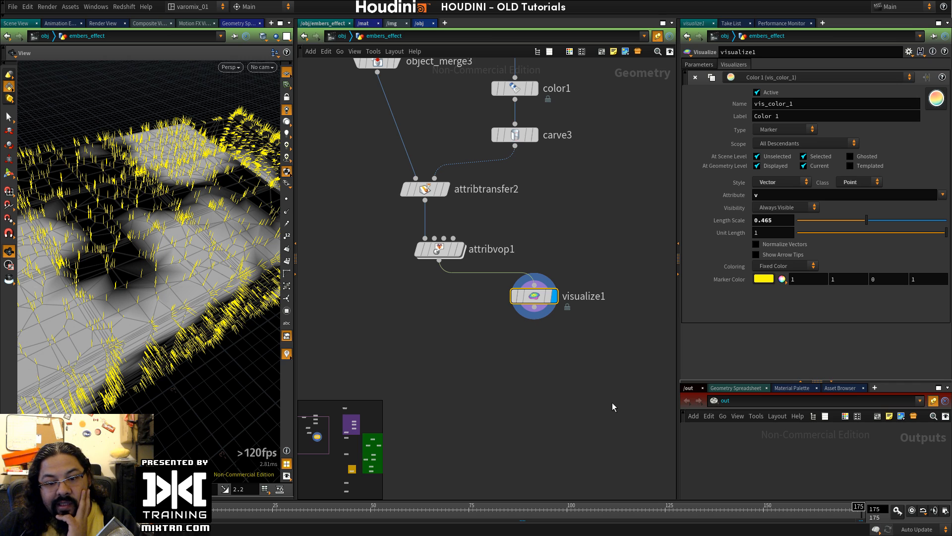
pyautogui.click(773, 220)
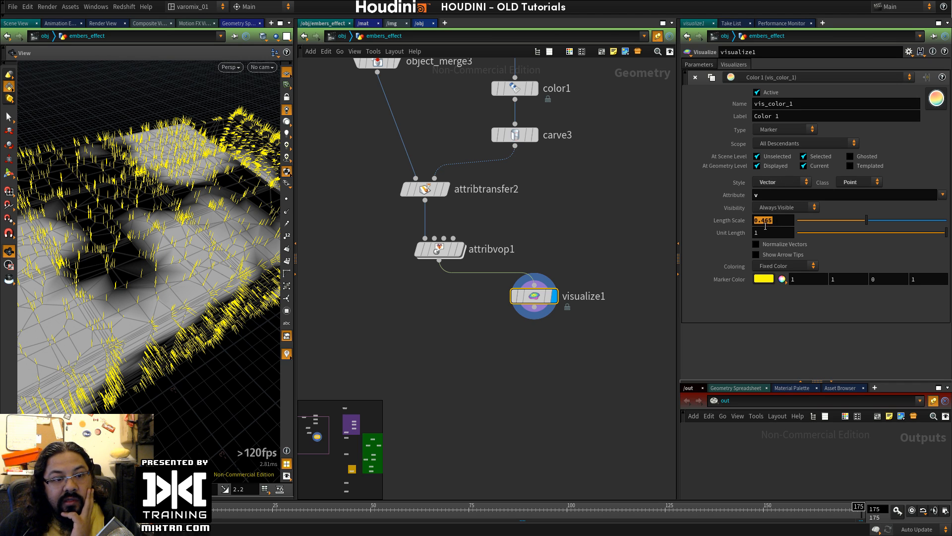
pyautogui.click(786, 220)
pyautogui.moveTo(865, 220); pyautogui.dragTo(946, 233)
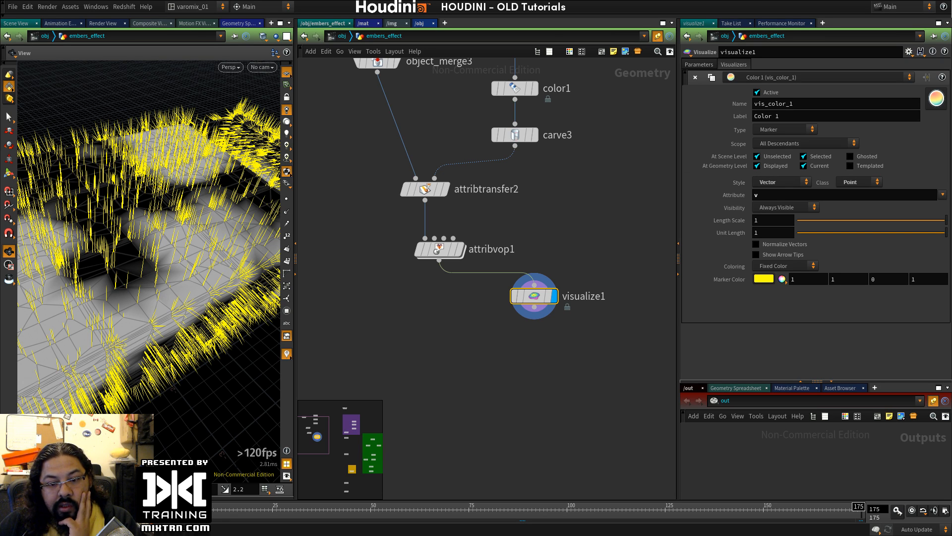
pyautogui.moveTo(938, 220); pyautogui.dragTo(856, 222)
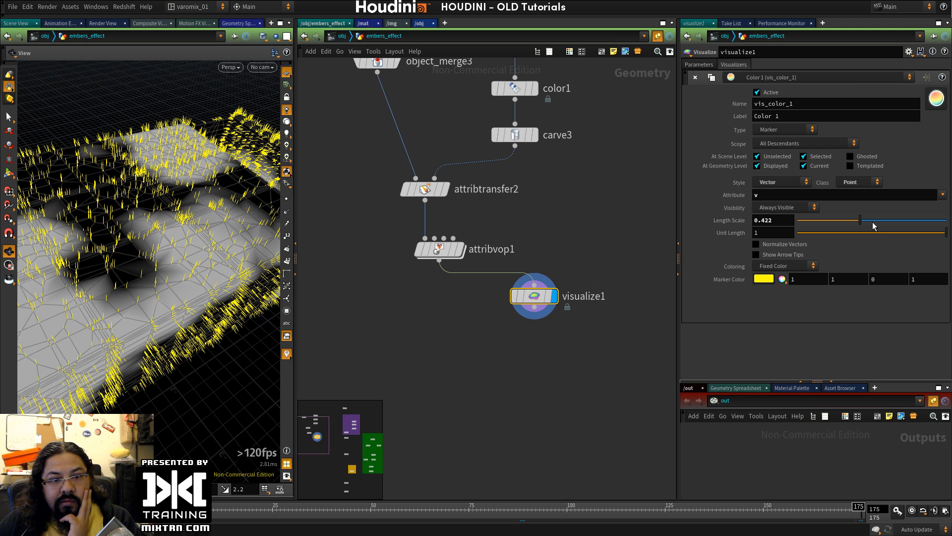
pyautogui.moveTo(863, 222); pyautogui.dragTo(876, 221)
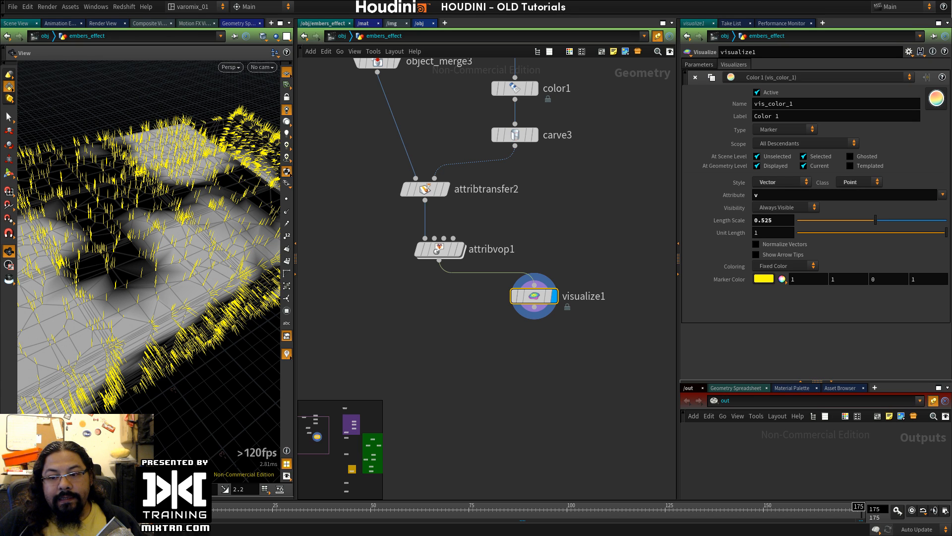
# Step: Spread the attribvop1 and visualize1 nodes further apart in the network
pyautogui.moveTo(534, 296); pyautogui.dragTo(556, 294)
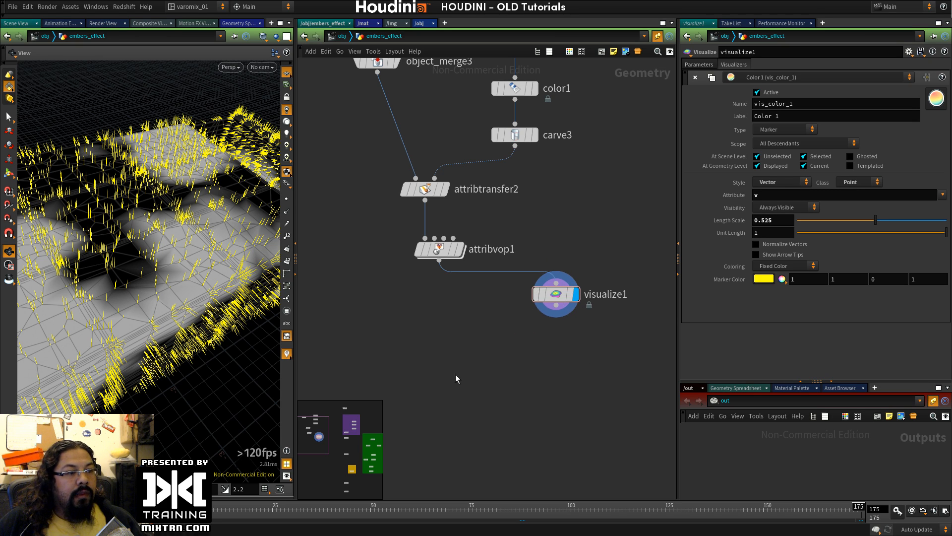
pyautogui.moveTo(440, 249); pyautogui.dragTo(414, 244)
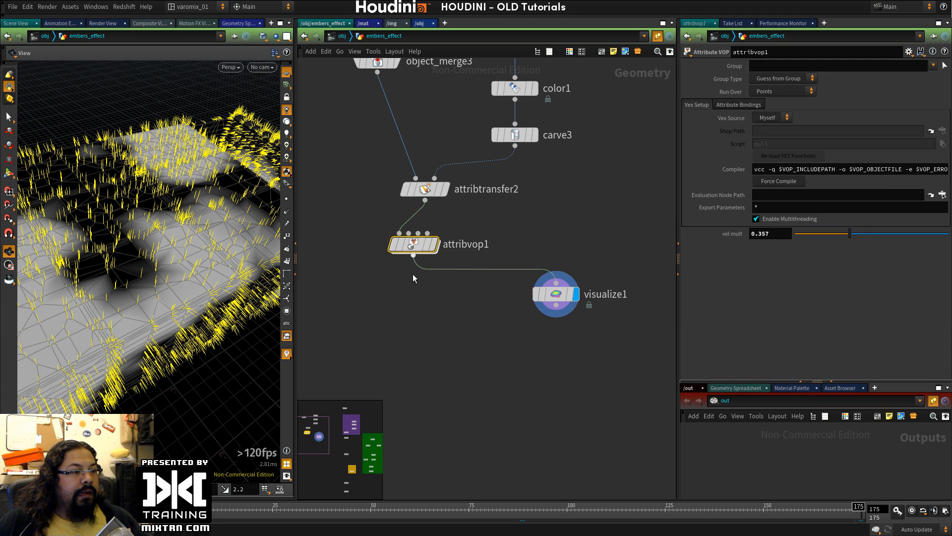
# Step: Display the existing static Group node below initial_velocity and examine its number filter settings
pyautogui.scroll(-4, 418, 311)
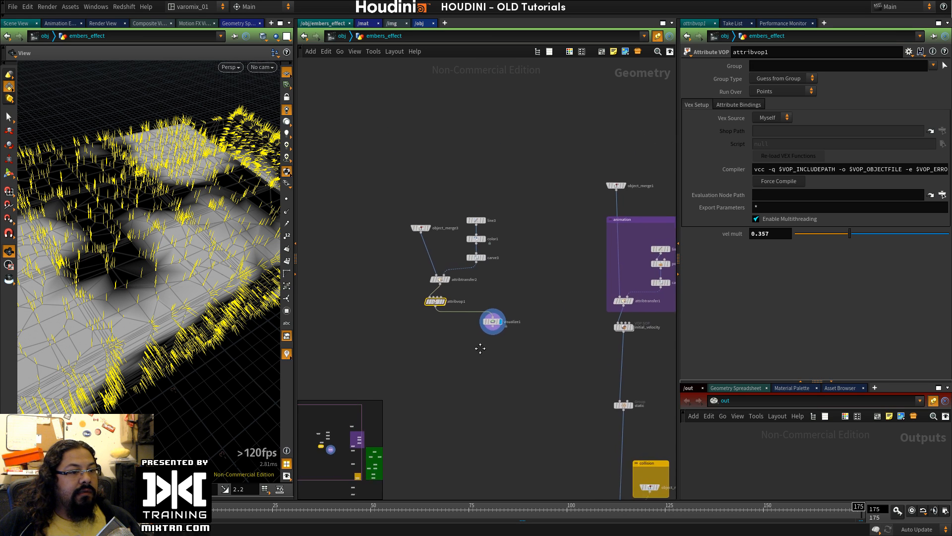
pyautogui.moveTo(571, 407); pyautogui.dragTo(475, 229, button='middle')
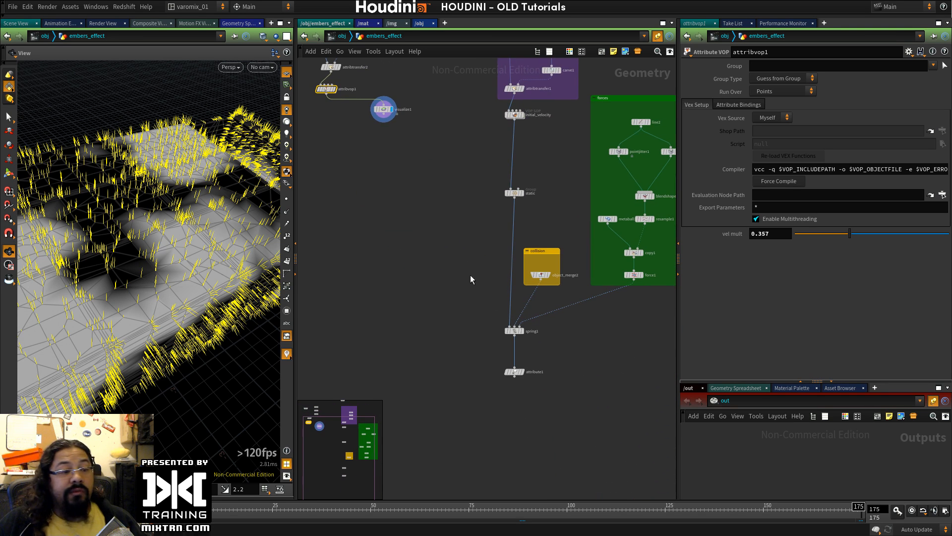
pyautogui.scroll(3, 434, 264)
pyautogui.moveTo(434, 264); pyautogui.dragTo(425, 376, button='middle')
pyautogui.scroll(-2, 412, 285)
pyautogui.moveTo(562, 281); pyautogui.dragTo(579, 234, button='middle')
pyautogui.click(539, 229)
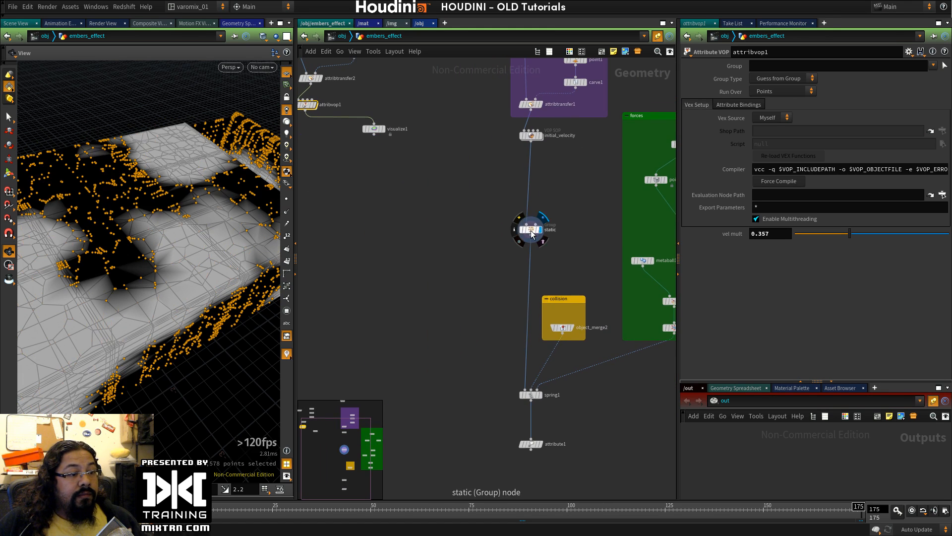
pyautogui.click(531, 231)
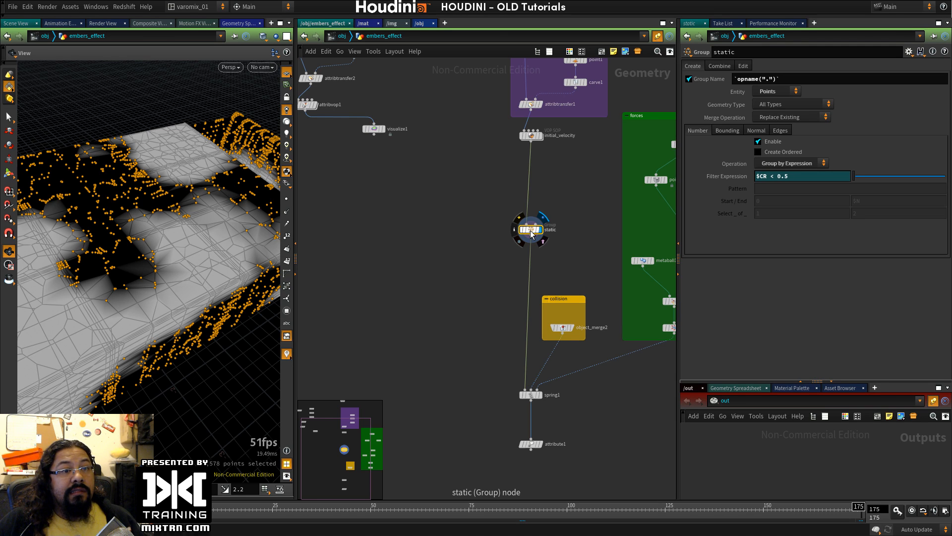
# Step: Scrub the timeline from its start to frame 124 and examine how the static group's points change
pyautogui.click(254, 511)
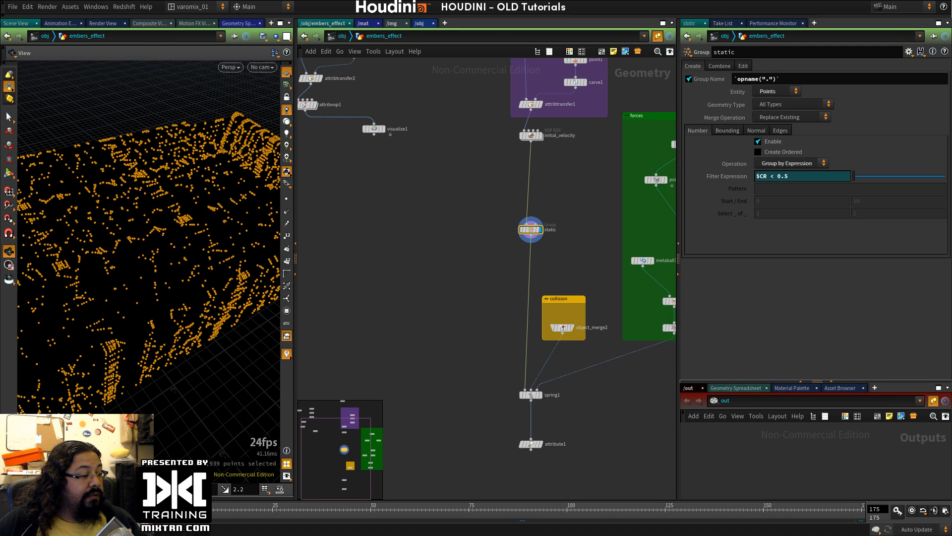
pyautogui.moveTo(264, 514); pyautogui.dragTo(661, 519)
pyautogui.moveTo(435, 245); pyautogui.dragTo(492, 236, button='middle')
pyautogui.scroll(3, 528, 302)
pyautogui.moveTo(582, 262)
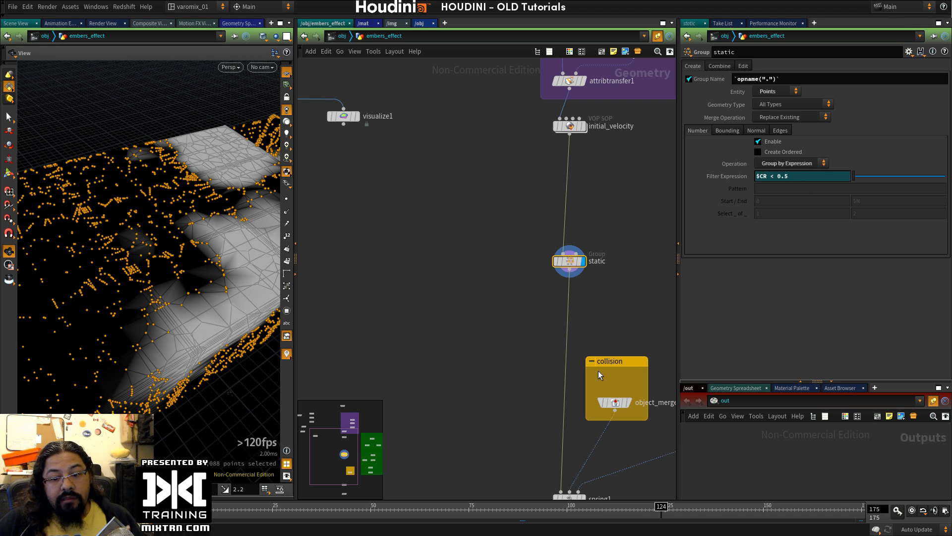
# Step: Add a Group Create node below attribvop1, fed by its output, and display it
pyautogui.moveTo(417, 230); pyautogui.dragTo(543, 331, button='middle')
pyautogui.moveTo(479, 332); pyautogui.dragTo(534, 243, button='middle')
pyautogui.moveTo(435, 225); pyautogui.dragTo(436, 288, button='middle')
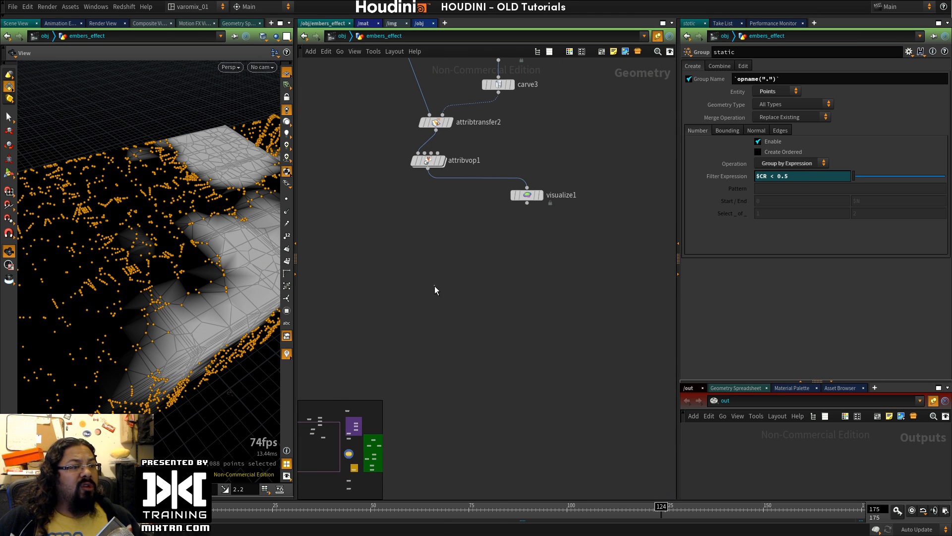
pyautogui.press('Tab')
pyautogui.write('GR')
pyautogui.click(522, 182)
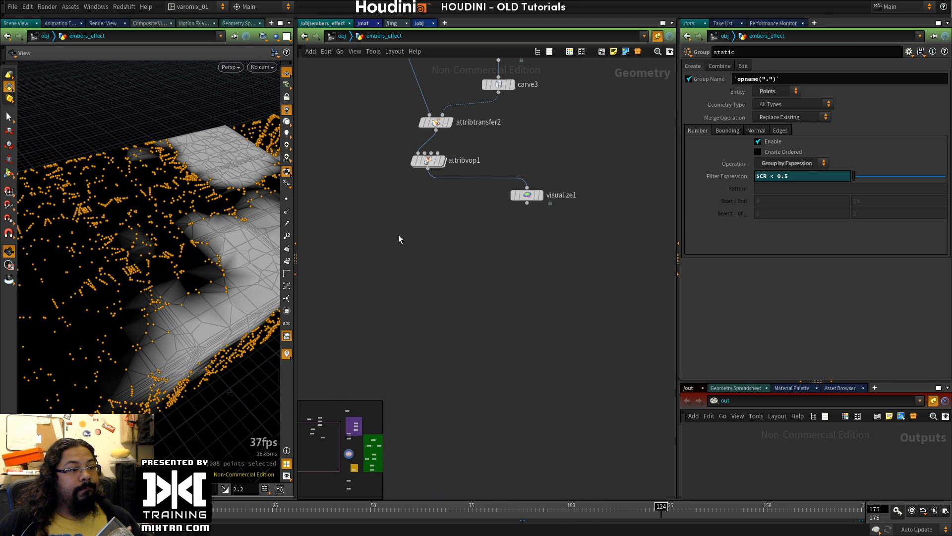
pyautogui.click(396, 252)
pyautogui.moveTo(389, 246); pyautogui.dragTo(426, 248)
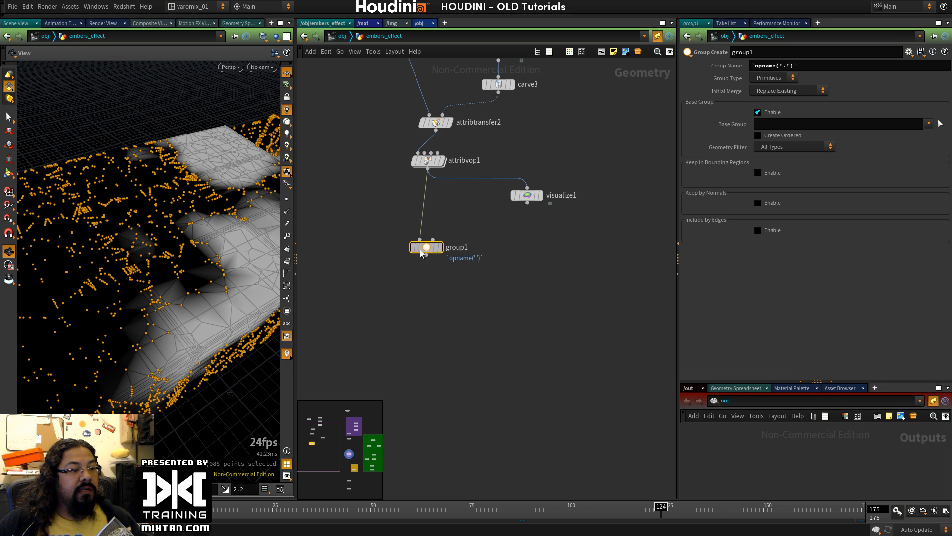
pyautogui.click(441, 247)
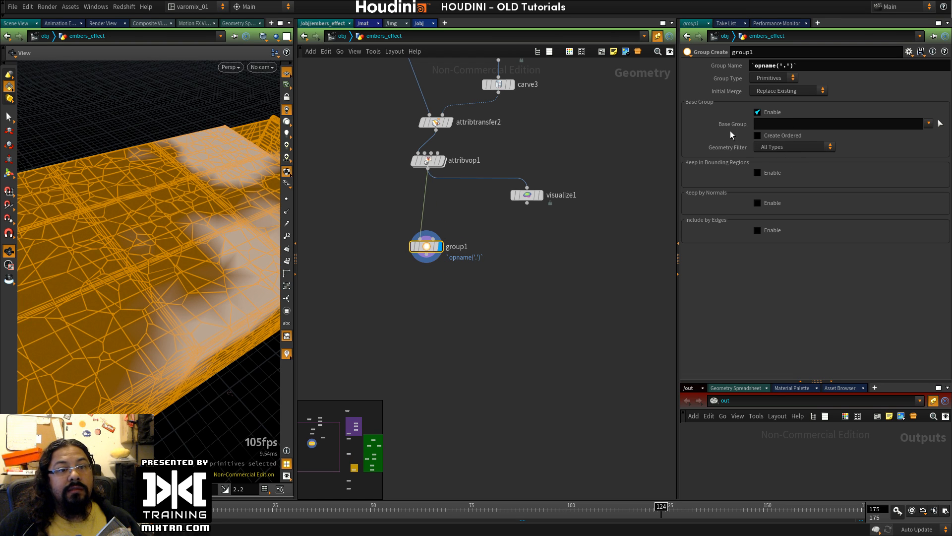
# Step: Set the new group node's type to Points and compare its parameters with the existing static Group node
pyautogui.click(775, 78)
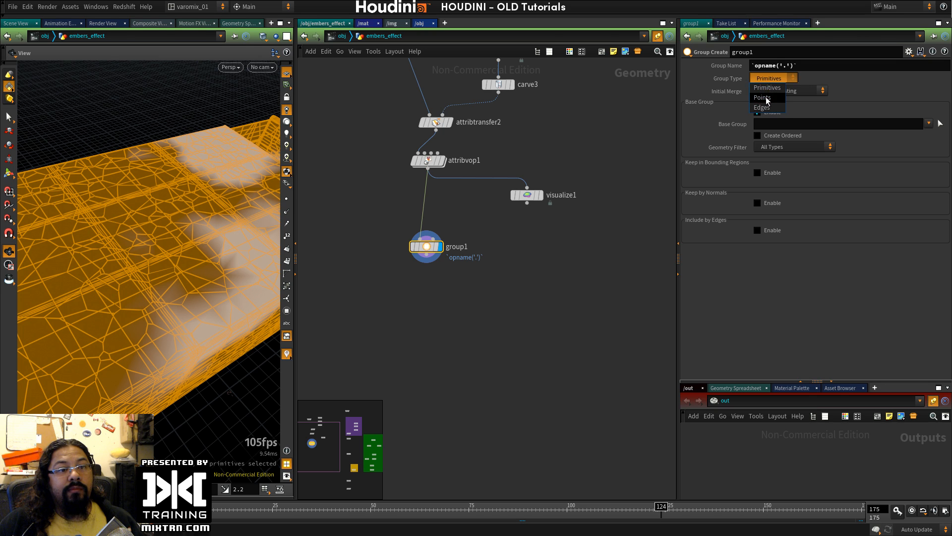
pyautogui.click(773, 90)
pyautogui.moveTo(578, 342); pyautogui.dragTo(456, 271, button='middle')
pyautogui.moveTo(618, 271); pyautogui.dragTo(610, 221)
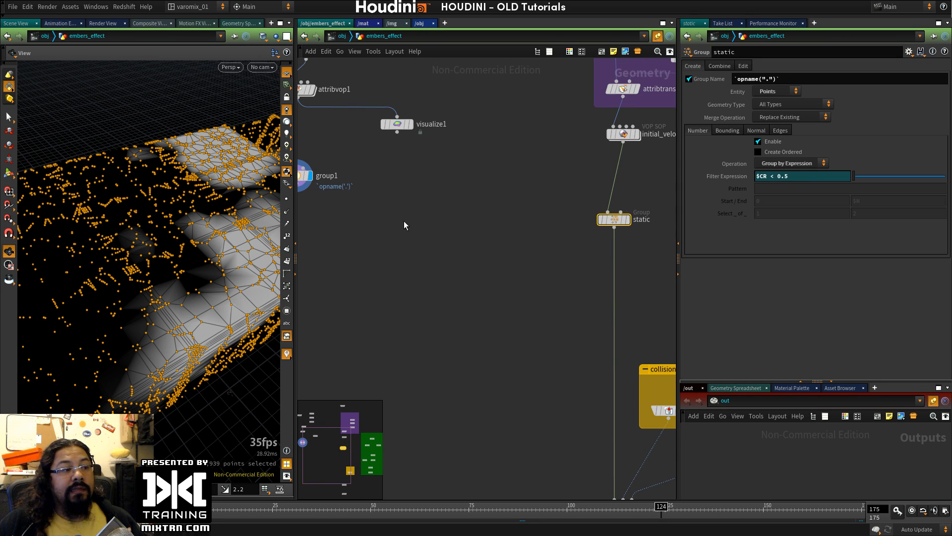
pyautogui.moveTo(317, 173); pyautogui.dragTo(424, 214, button='middle')
pyautogui.click(424, 216)
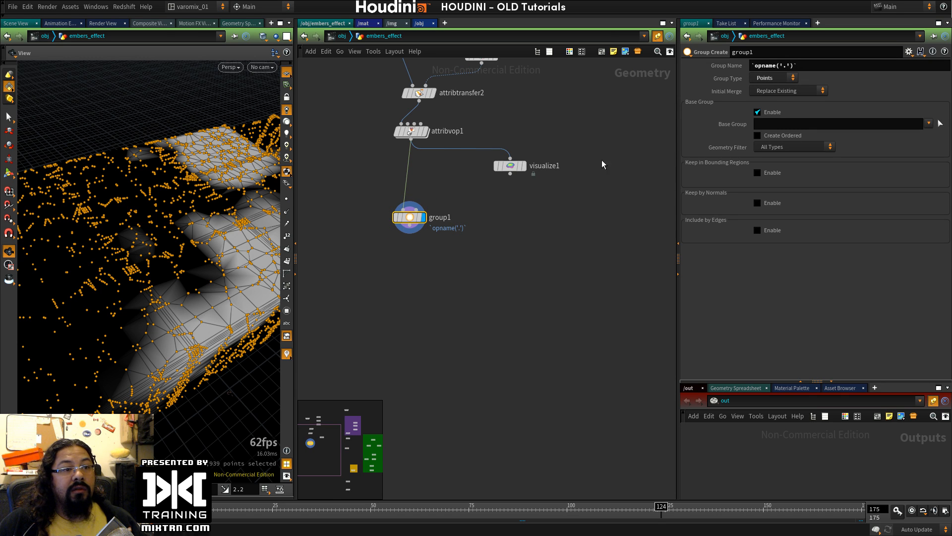
# Step: Rename the new group node as STATIC after checking the existing static node
pyautogui.doubleClick(448, 222)
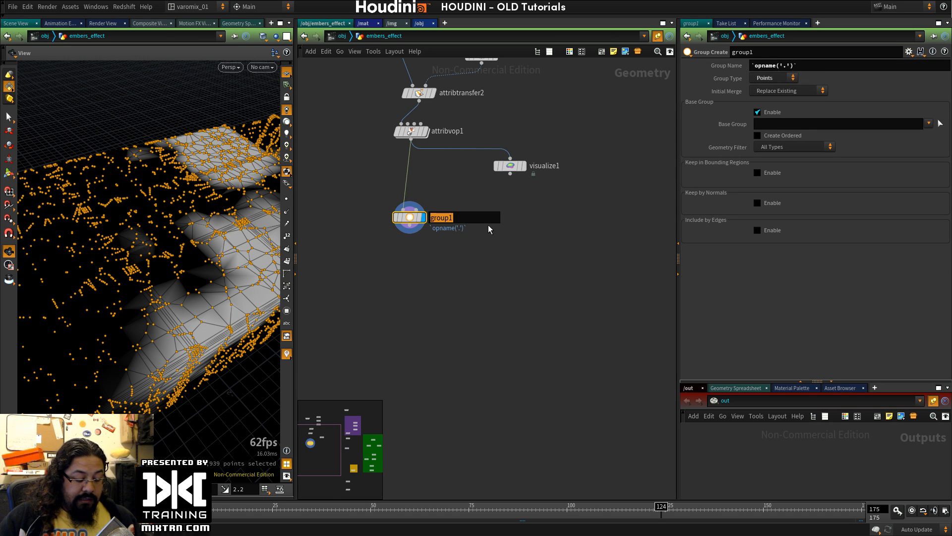
pyautogui.moveTo(674, 276); pyautogui.dragTo(568, 207, button='middle')
pyautogui.moveTo(575, 184); pyautogui.dragTo(630, 213)
pyautogui.moveTo(366, 218); pyautogui.dragTo(507, 287, button='middle')
pyautogui.click(463, 217)
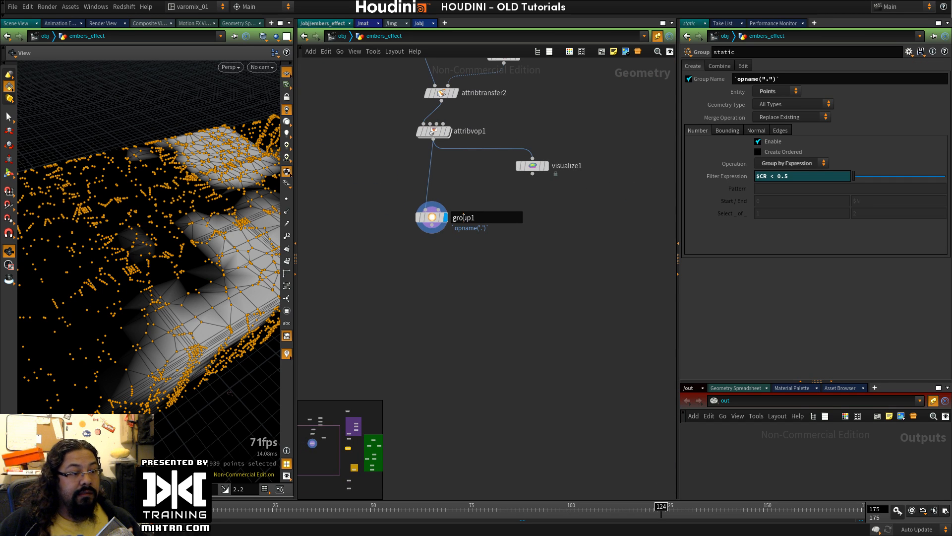
pyautogui.doubleClick(464, 217)
pyautogui.write('STATIC')
pyautogui.press('Return')
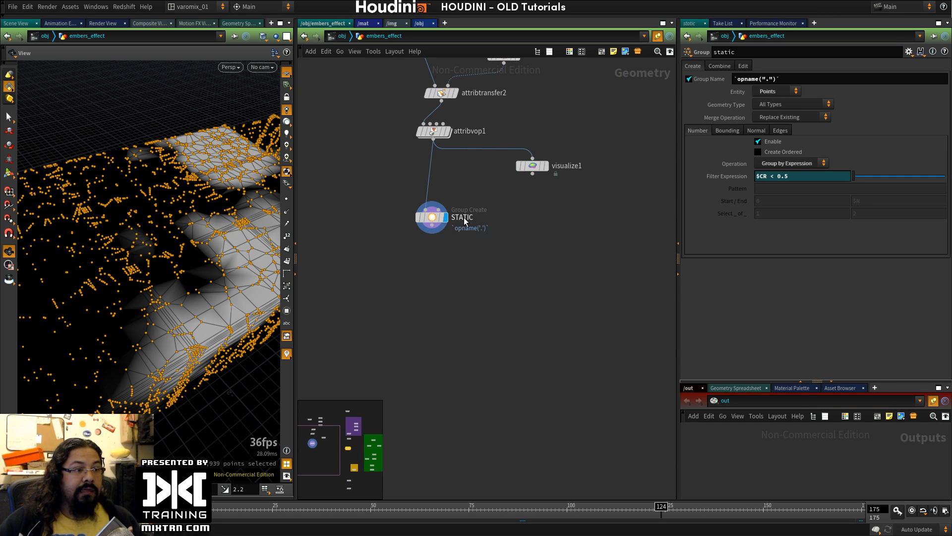
# Step: Rename the new group node as static_grp
pyautogui.click(470, 218)
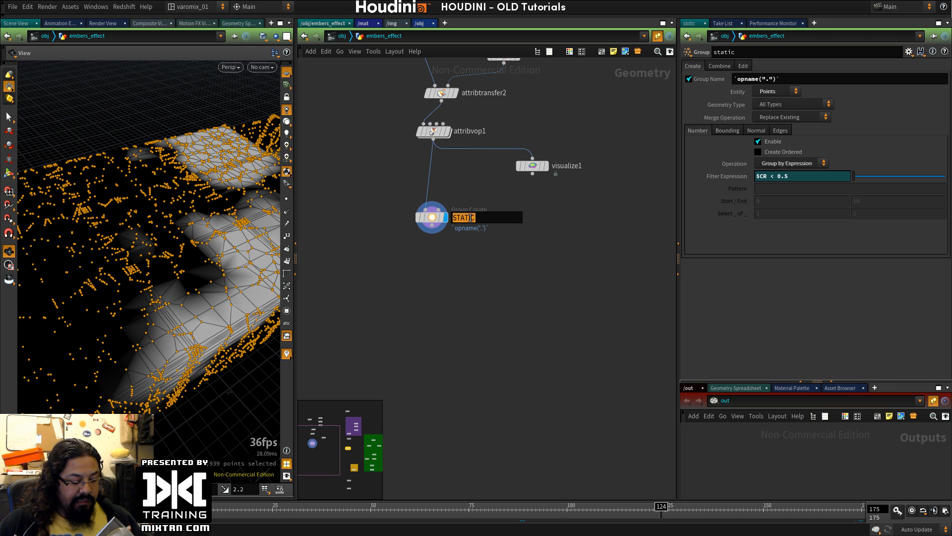
pyautogui.write('static1')
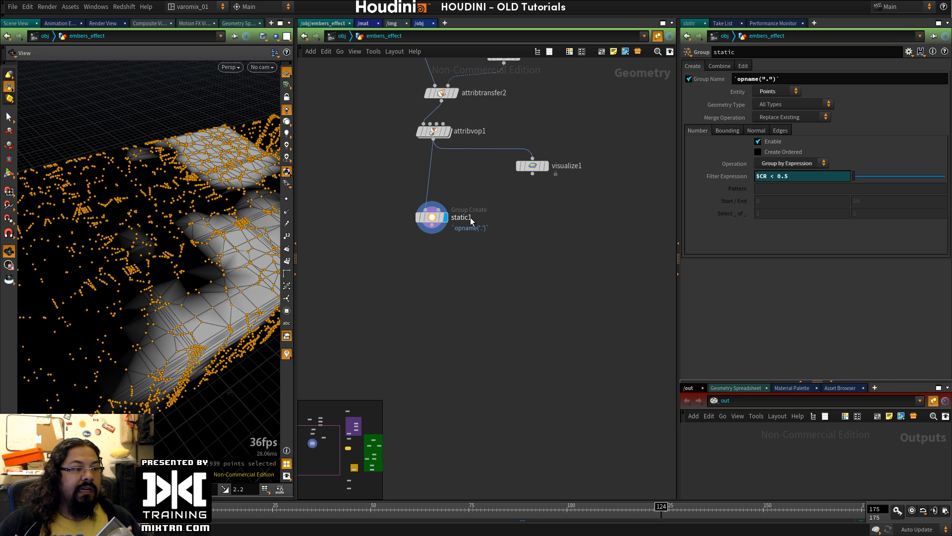
pyautogui.press('Return')
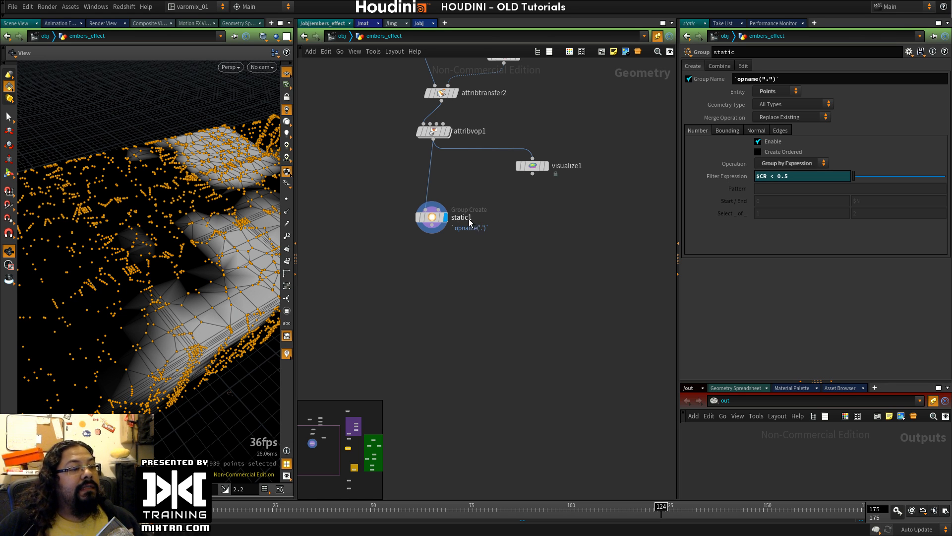
pyautogui.click(469, 218)
pyautogui.moveTo(470, 219); pyautogui.dragTo(484, 220)
pyautogui.write('_grp')
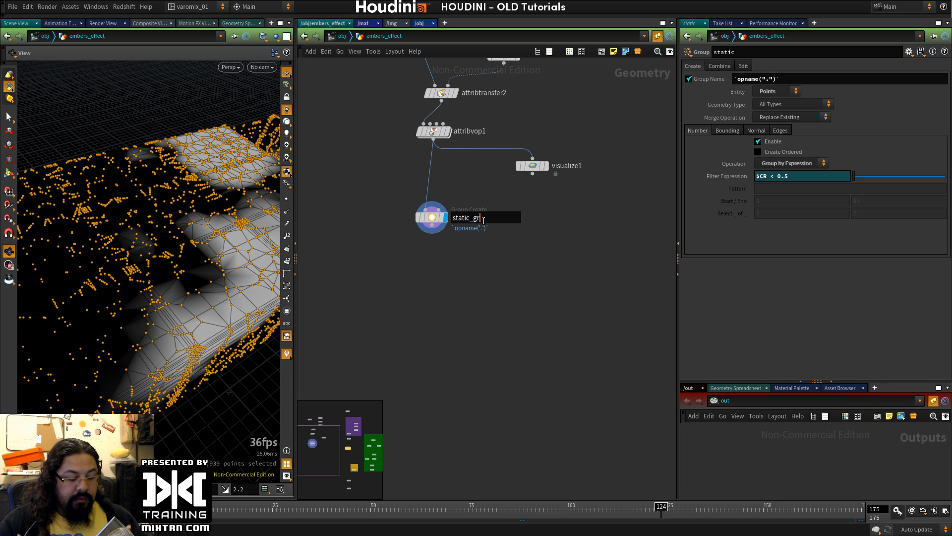
pyautogui.press('Return')
# Step: Set the Base Group of static_grp to the expression $CR > 0.5
pyautogui.click(430, 218)
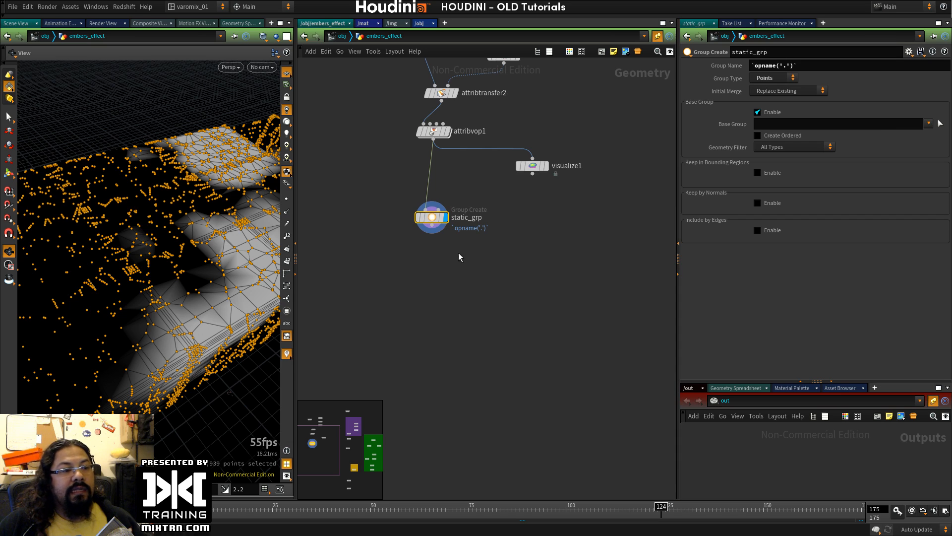
pyautogui.click(780, 126)
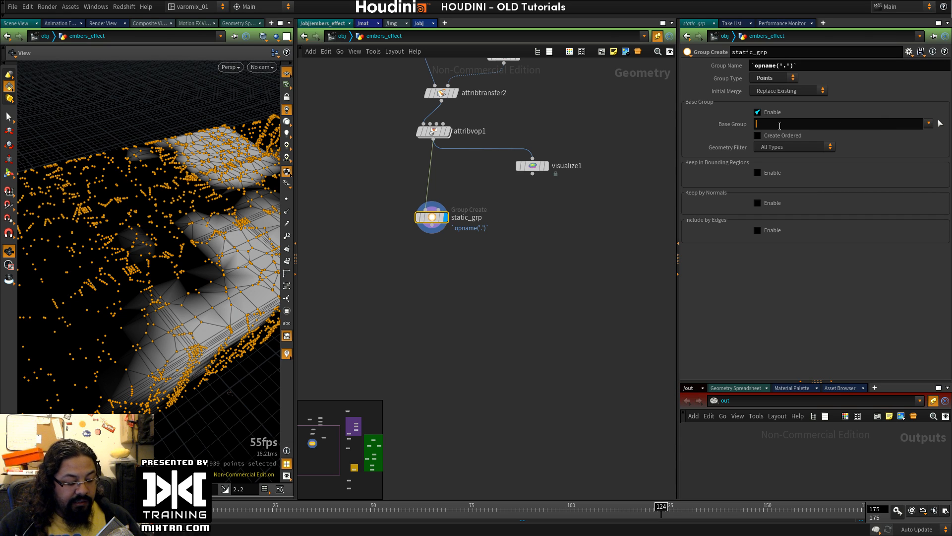
pyautogui.write('$CR')
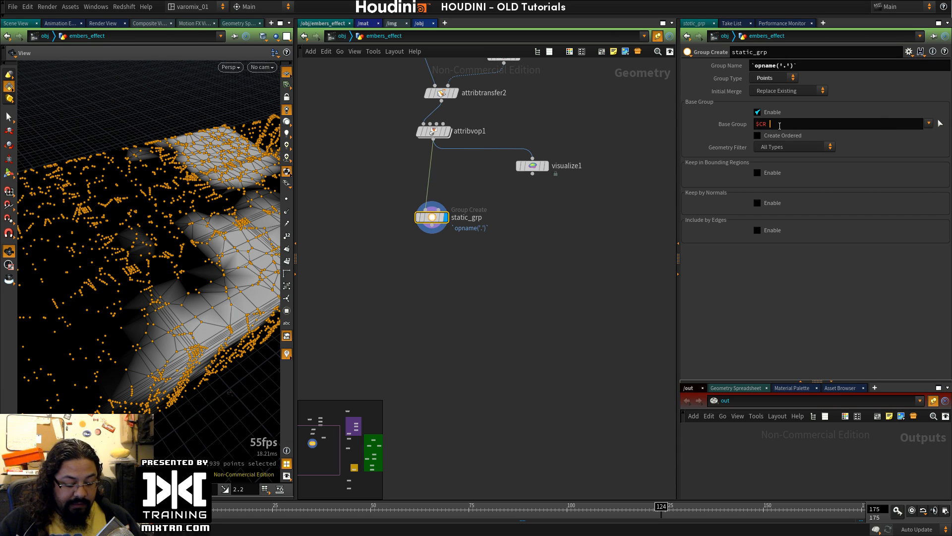
pyautogui.write(' > 0.5')
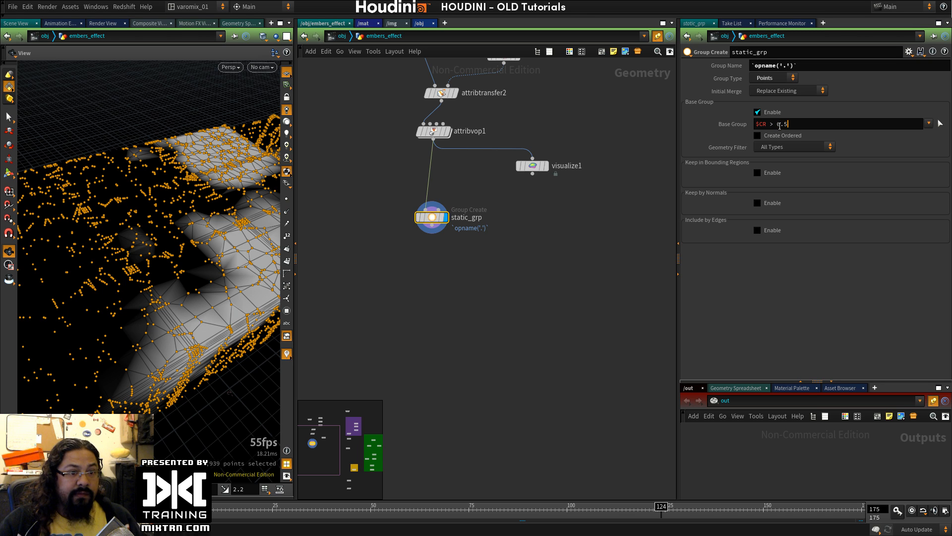
pyautogui.press('Return')
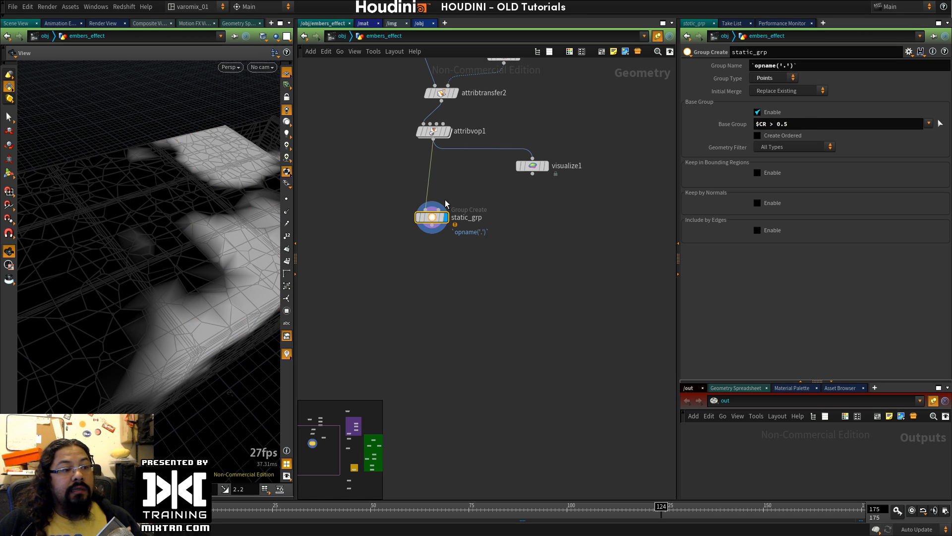
# Step: Check the node info of static_grp and enclose its Base Group expression in backticks as `$CR > 0.5`
pyautogui.moveTo(430, 217); pyautogui.dragTo(469, 280, button='middle')
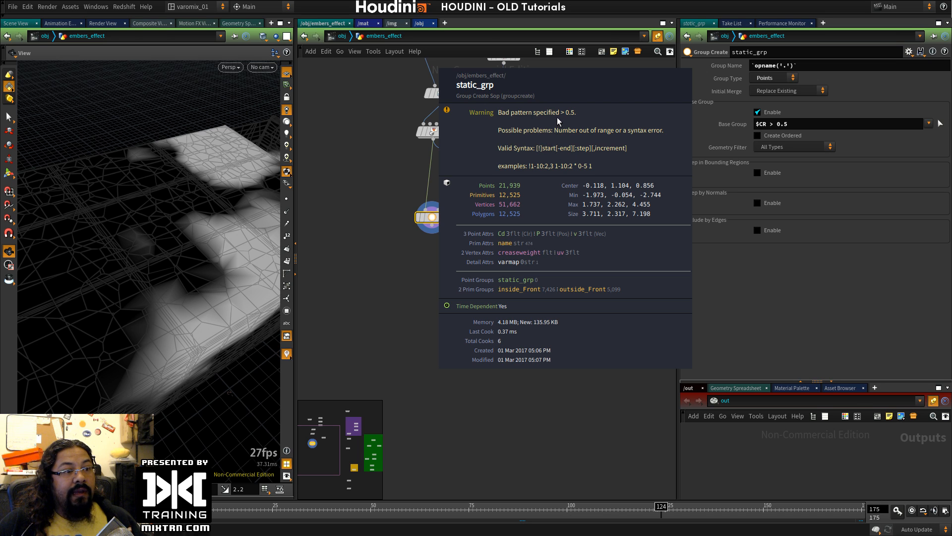
pyautogui.click(756, 124)
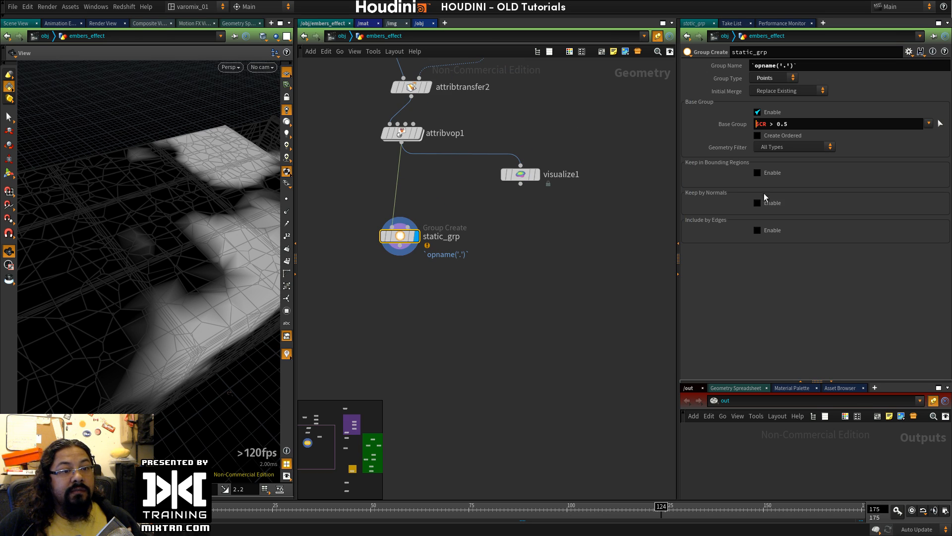
pyautogui.write('`')
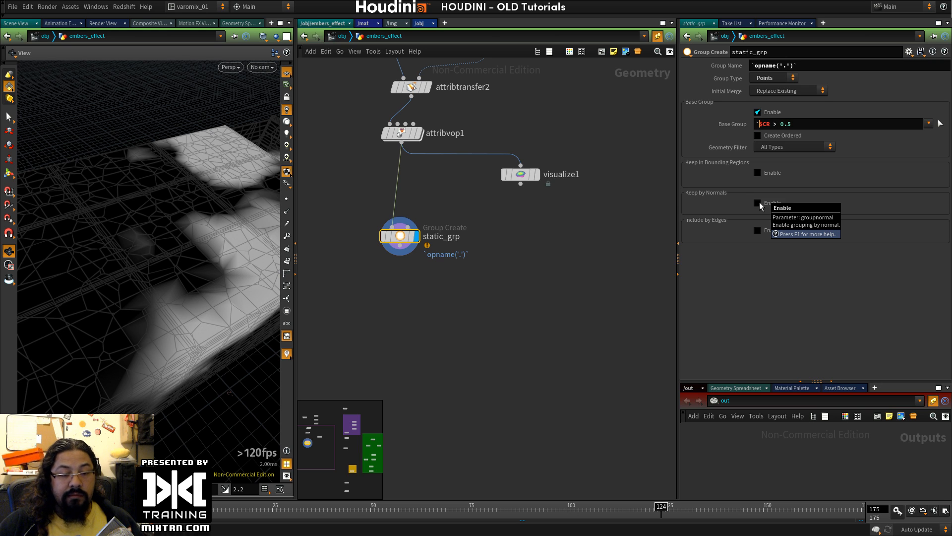
pyautogui.write('`')
pyautogui.press('Return')
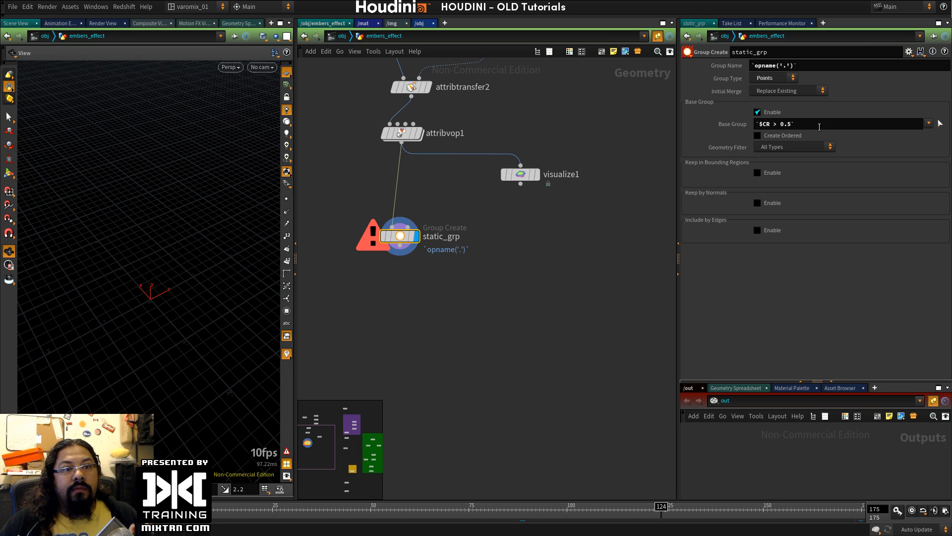
pyautogui.moveTo(820, 126); pyautogui.dragTo(684, 107)
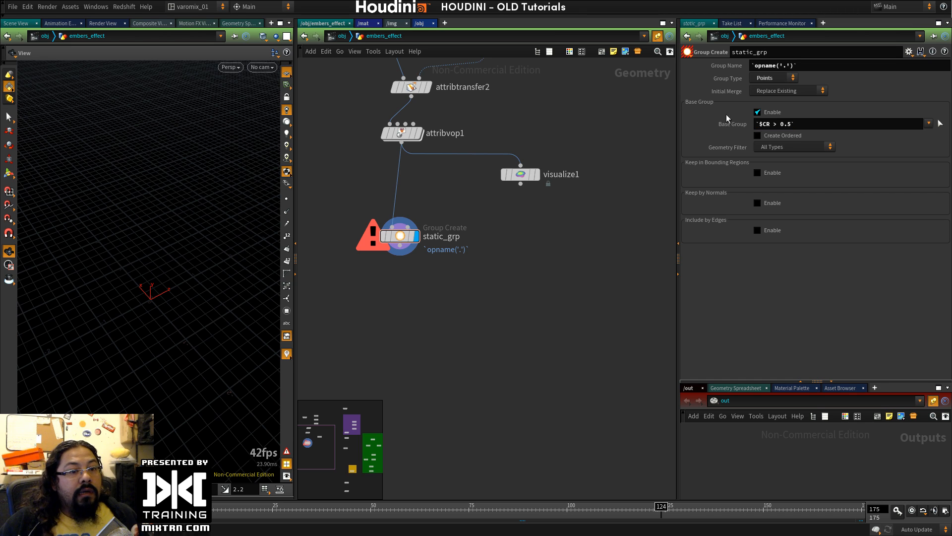
pyautogui.click(812, 147)
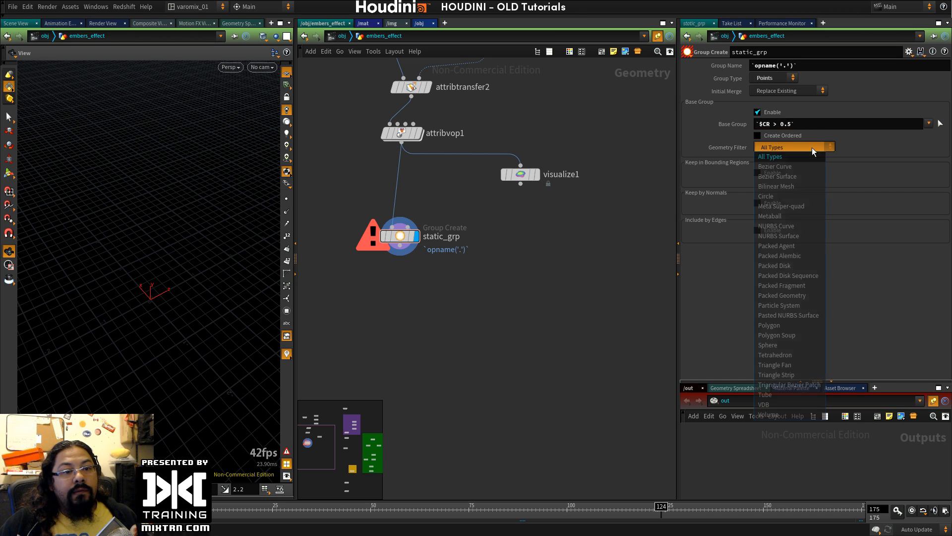
pyautogui.click(811, 147)
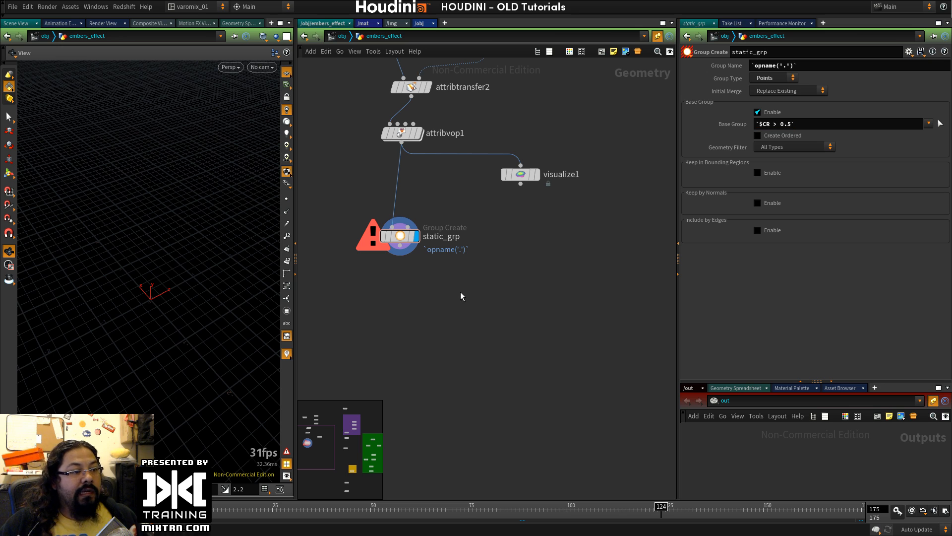
pyautogui.press('Tab')
pyautogui.write('gr')
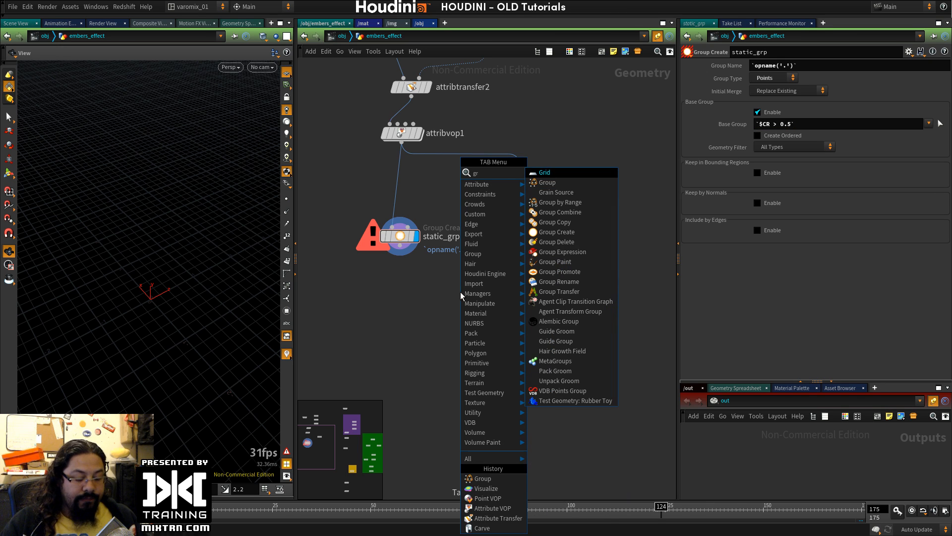
pyautogui.press('Down')
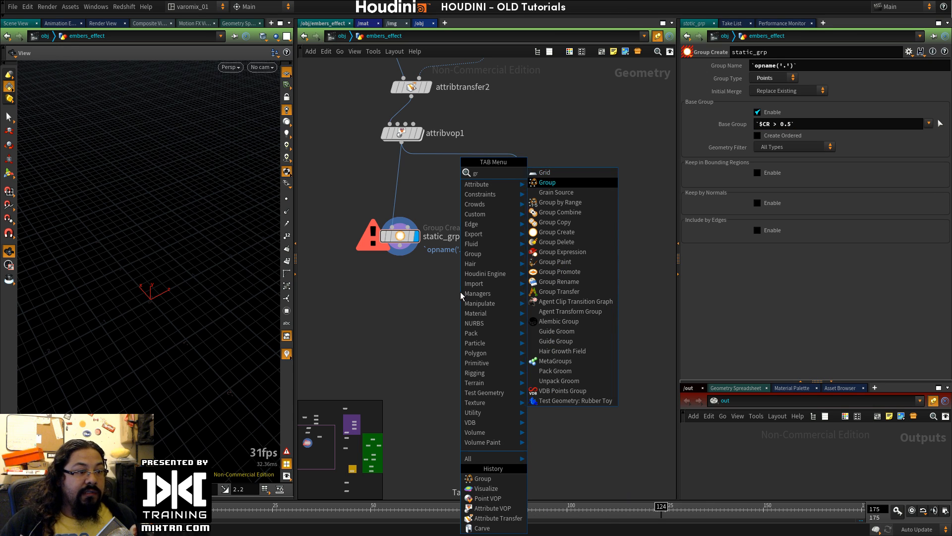
pyautogui.press('Return')
pyautogui.click(464, 290)
pyautogui.moveTo(528, 273); pyautogui.dragTo(431, 325)
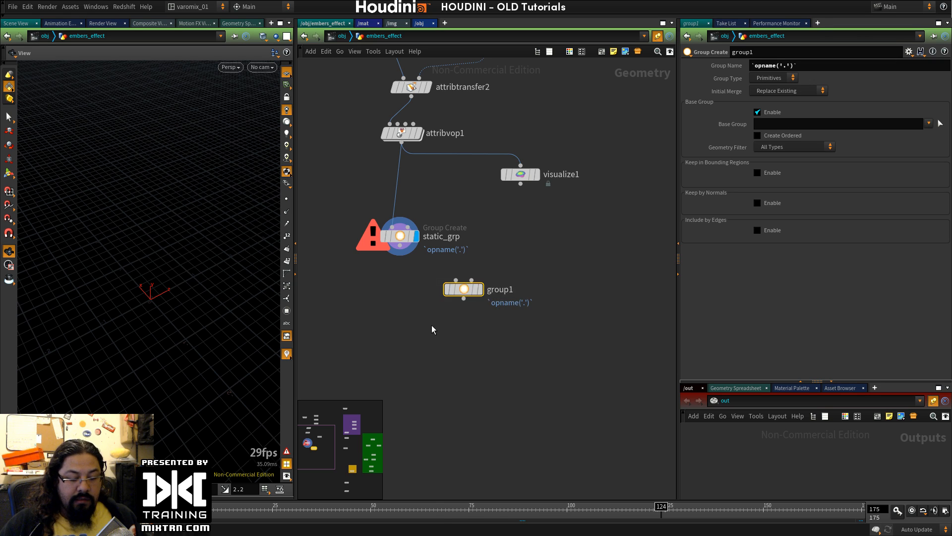
pyautogui.press('Delete')
# Step: Try a Group by Range node beside static_grp, inspect its Method and Merge Op options, and delete it
pyautogui.press('Tab')
pyautogui.write('group')
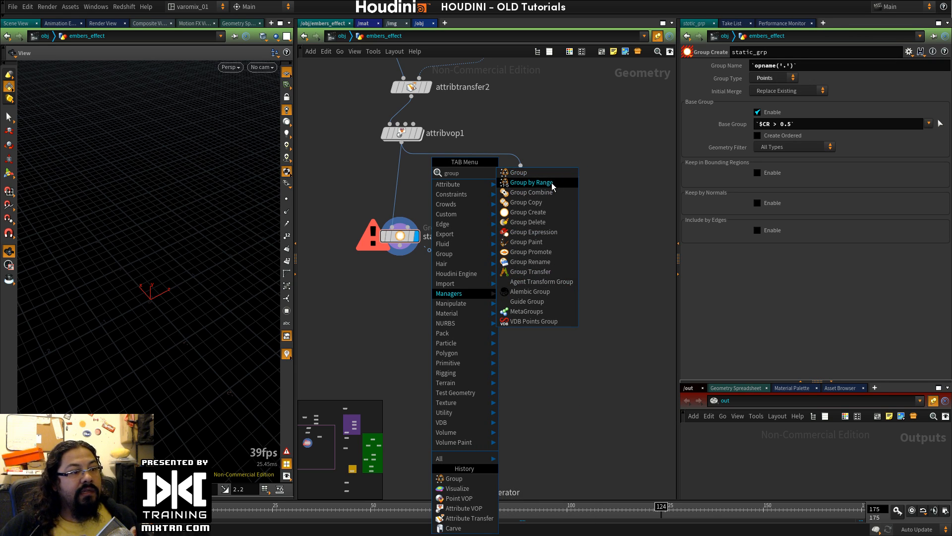
pyautogui.click(530, 183)
pyautogui.click(551, 252)
pyautogui.moveTo(549, 252); pyautogui.dragTo(527, 268)
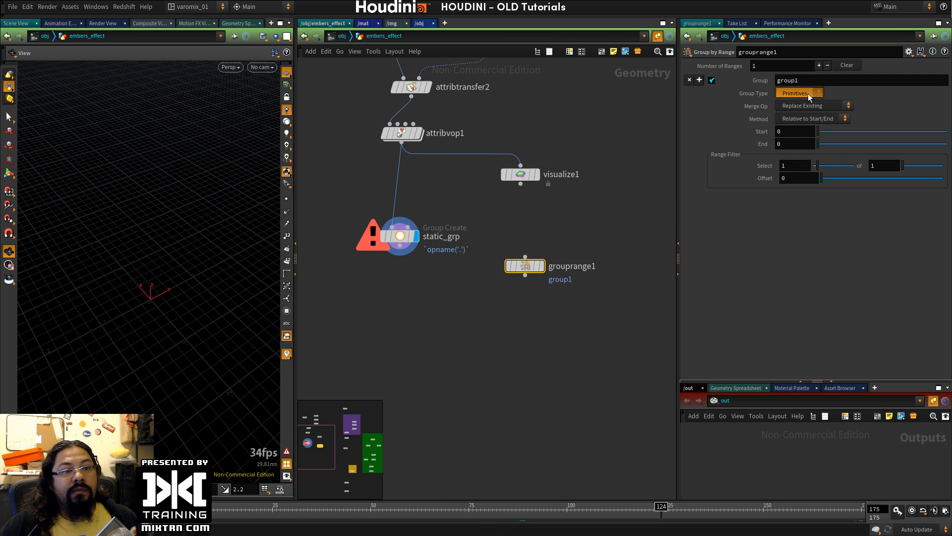
pyautogui.click(822, 119)
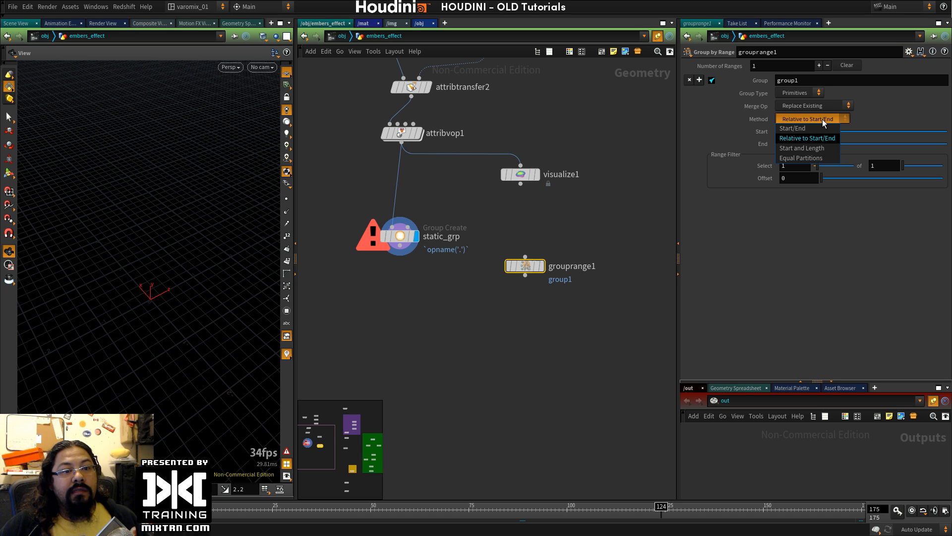
pyautogui.click(823, 119)
pyautogui.click(820, 106)
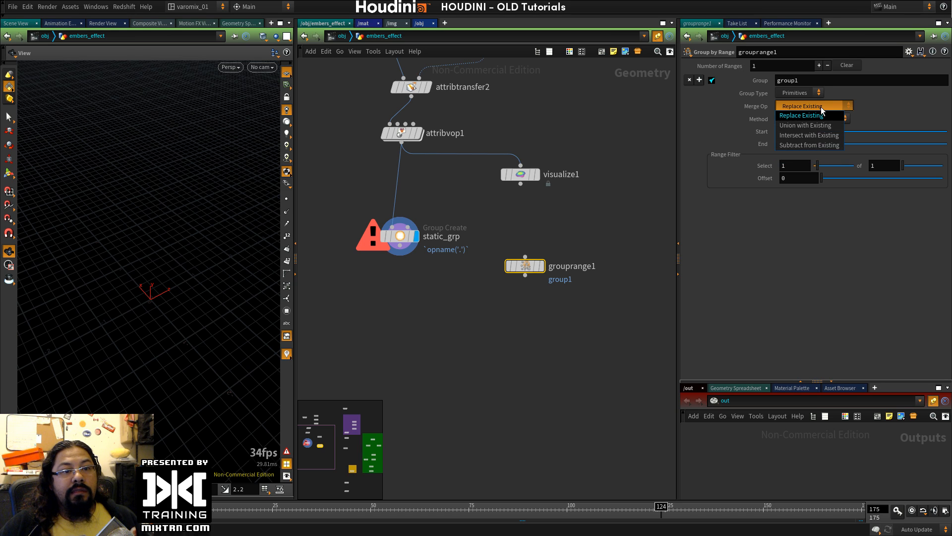
pyautogui.click(820, 110)
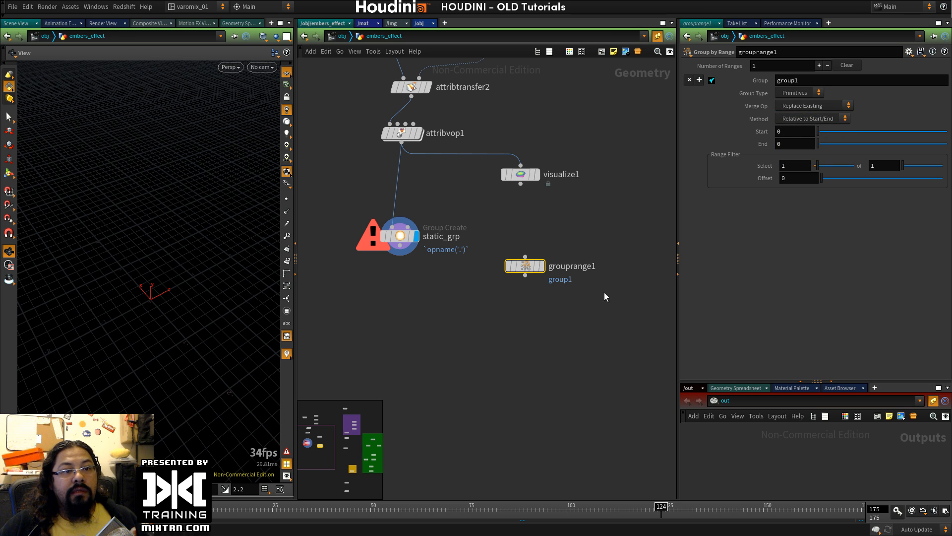
pyautogui.moveTo(546, 306); pyautogui.dragTo(506, 266)
pyautogui.press('Delete')
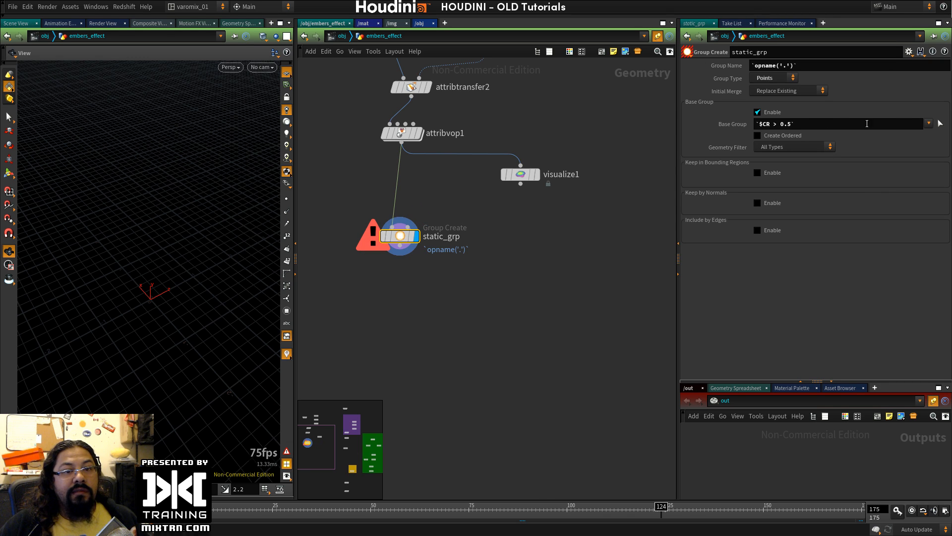
pyautogui.click(930, 124)
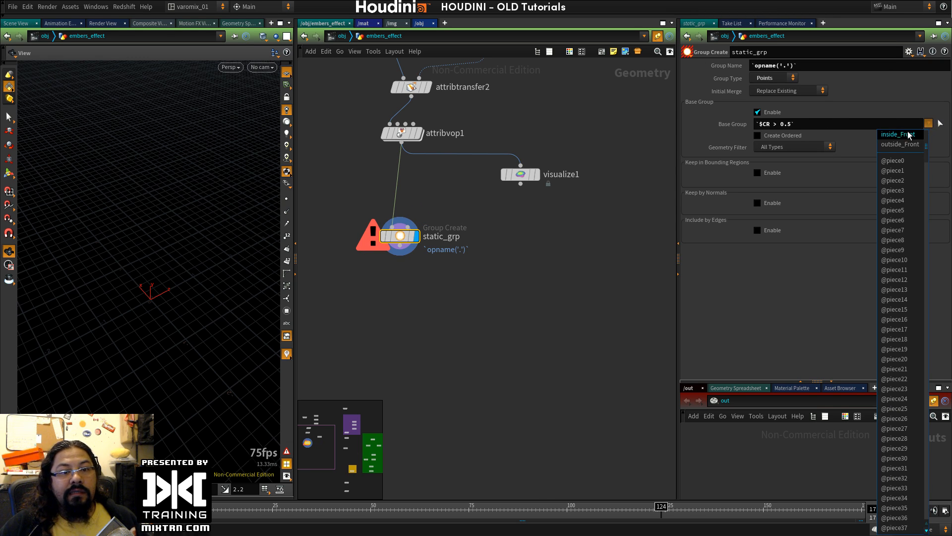
pyautogui.click(805, 124)
pyautogui.moveTo(805, 123); pyautogui.dragTo(698, 125)
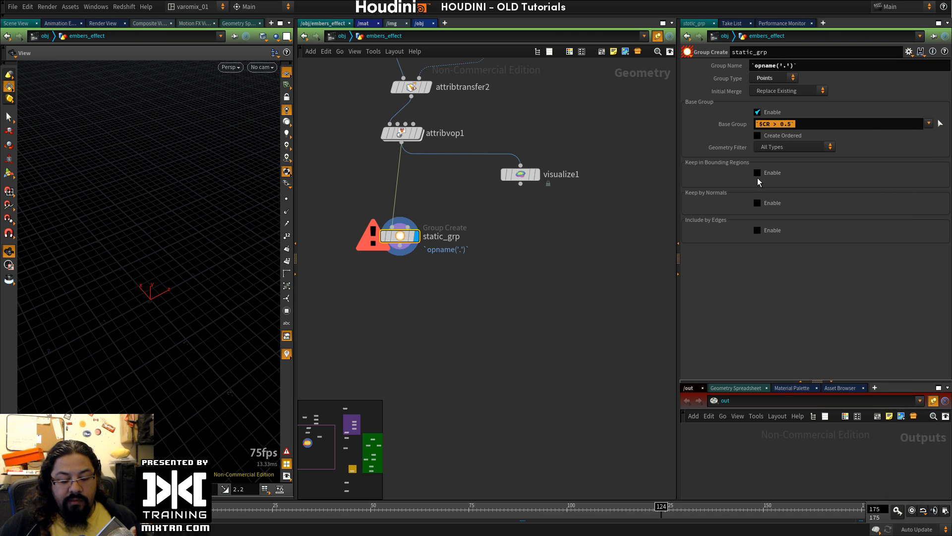
pyautogui.press('BackSpace')
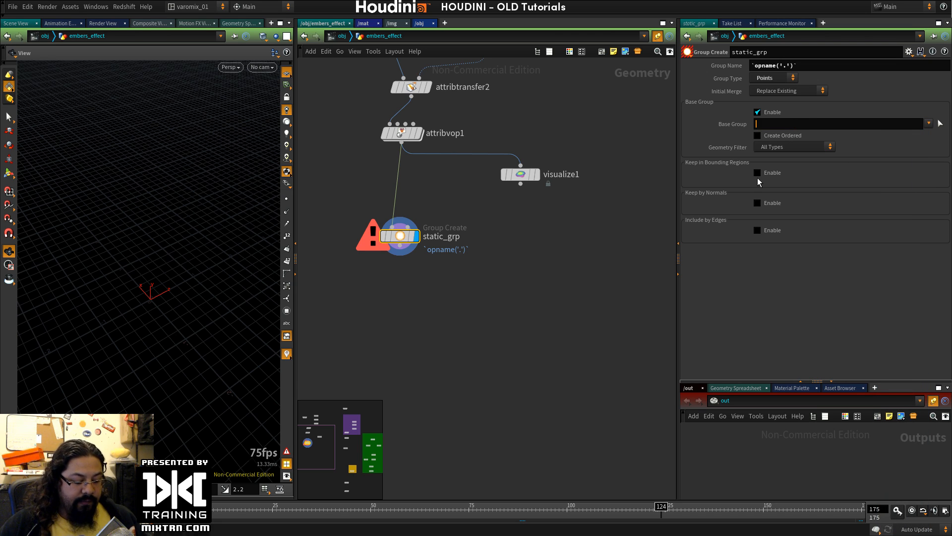
pyautogui.write('@Cd')
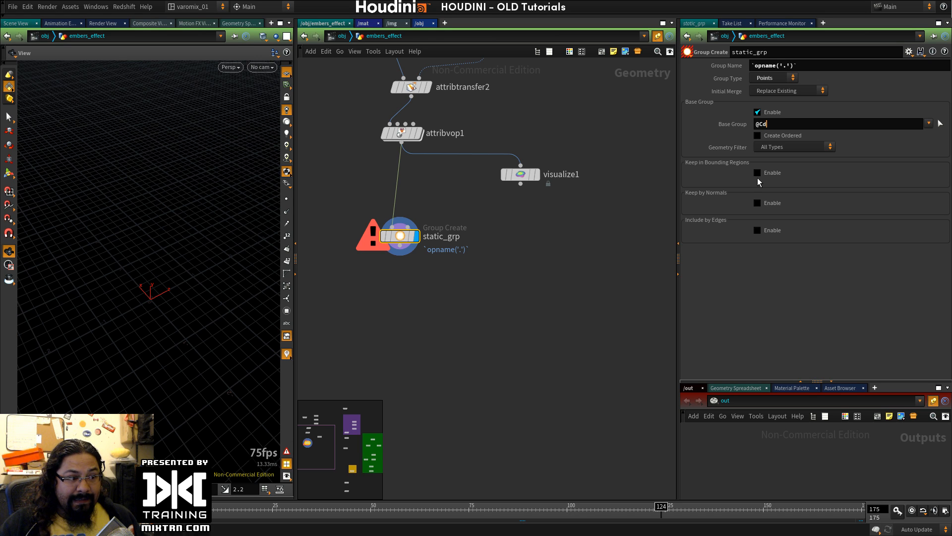
pyautogui.write(' >')
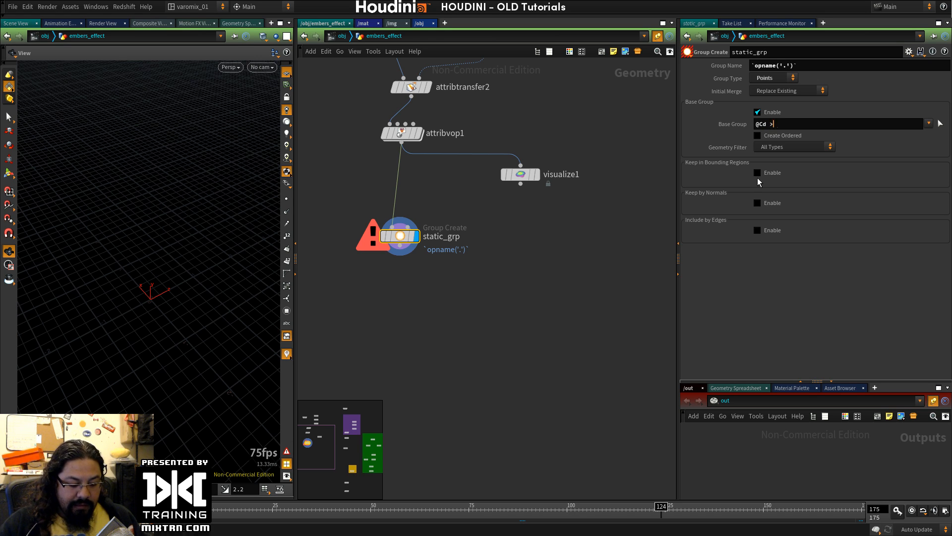
pyautogui.write(' 0.5')
pyautogui.press('Return')
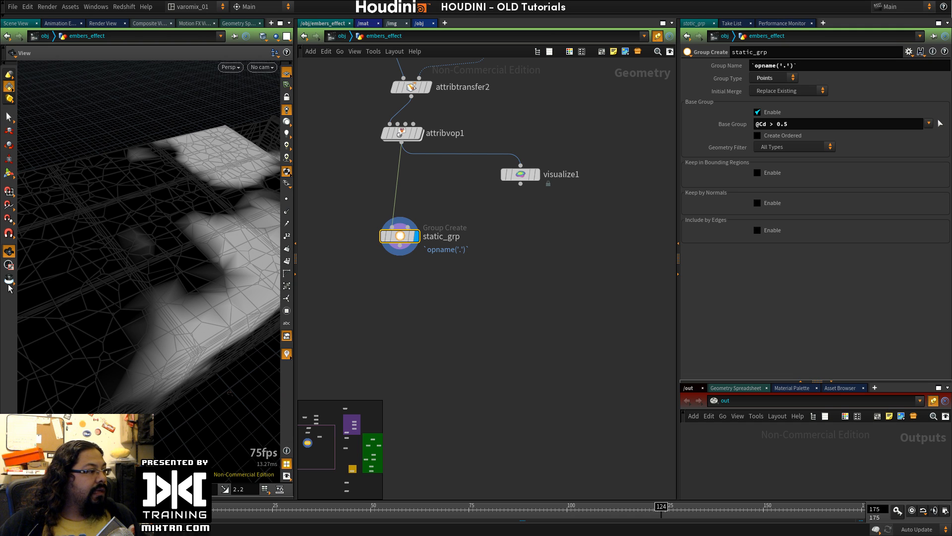
# Step: Show static_grp's handles in the viewport and check its point group in the node info at frames 124, 20 and 100
pyautogui.click(9, 172)
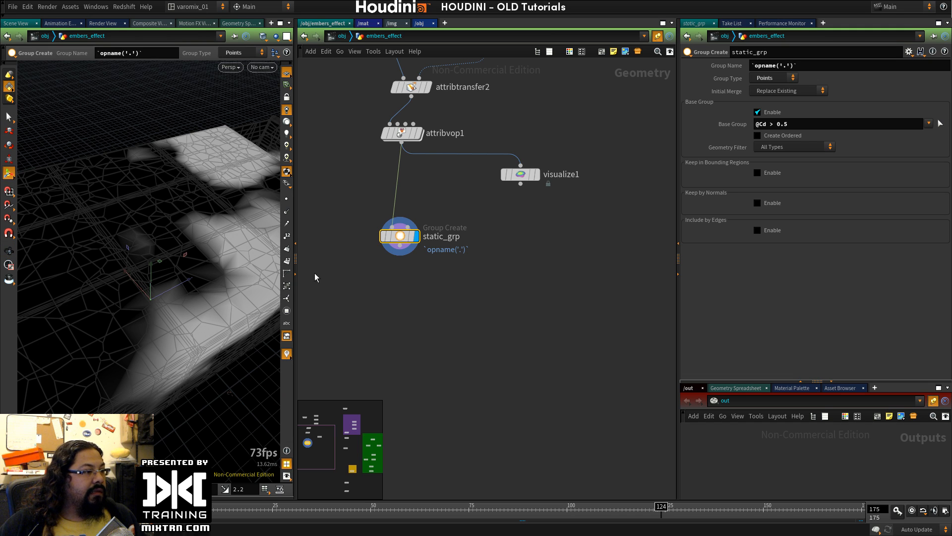
pyautogui.keyDown('alt'); pyautogui.moveTo(215, 329); pyautogui.dragTo(152, 322, button='right'); pyautogui.keyUp('alt')
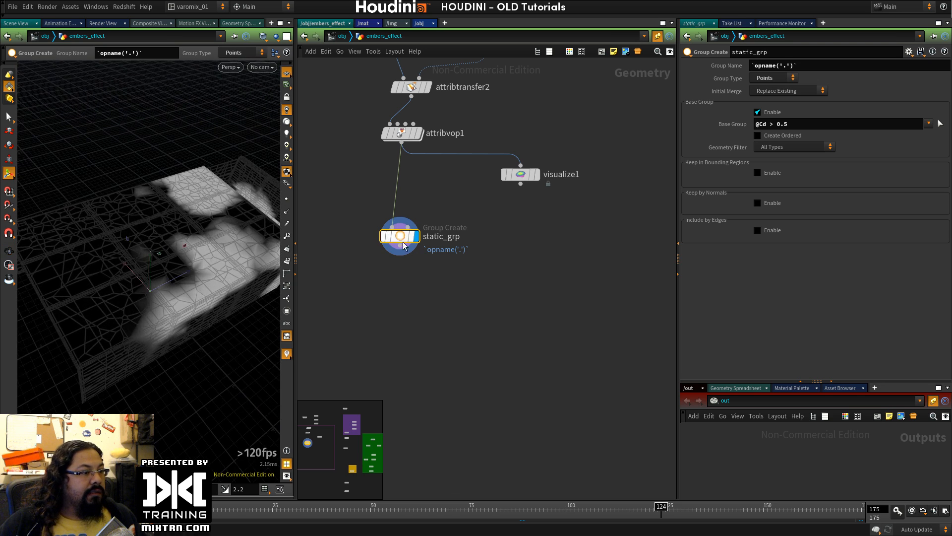
pyautogui.moveTo(404, 246); pyautogui.dragTo(452, 263, button='middle')
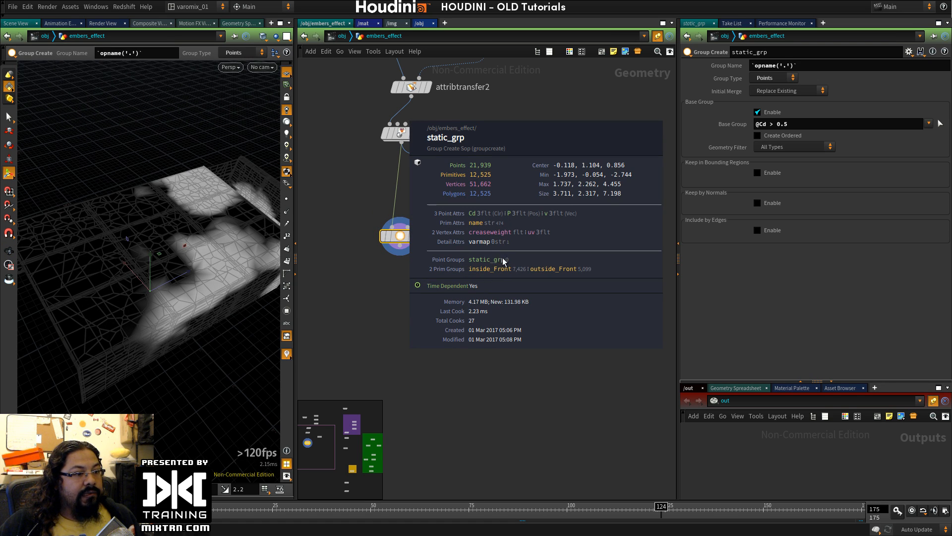
pyautogui.moveTo(495, 260); pyautogui.dragTo(505, 261, button='middle')
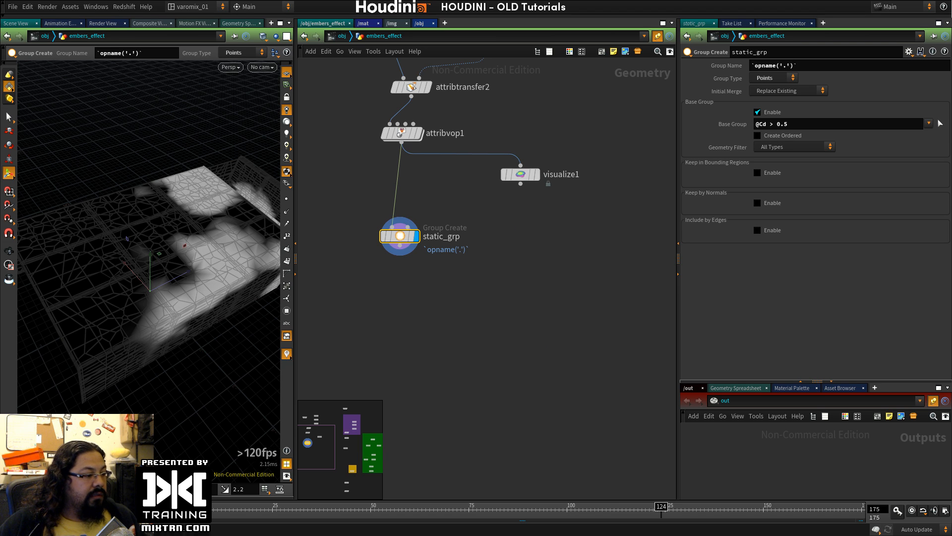
pyautogui.click(229, 506)
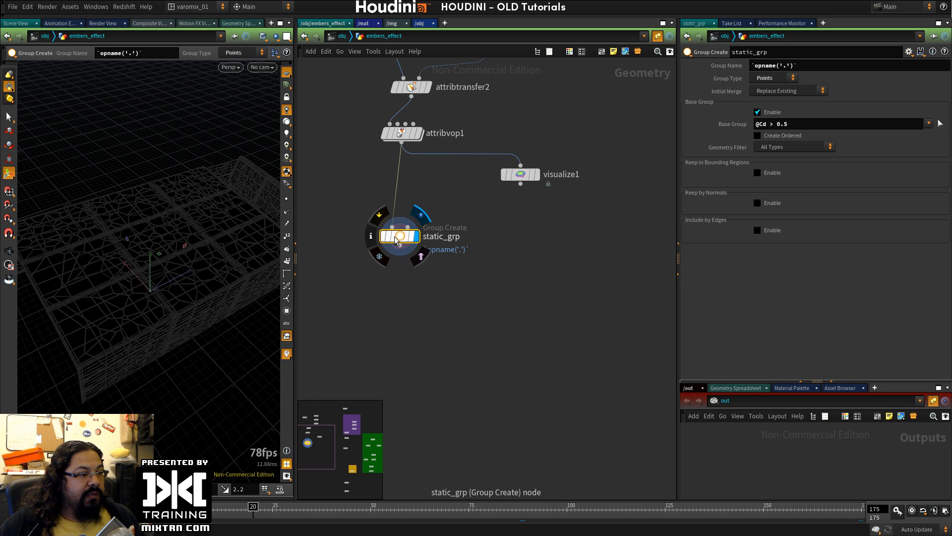
pyautogui.moveTo(415, 248); pyautogui.dragTo(501, 261, button='middle')
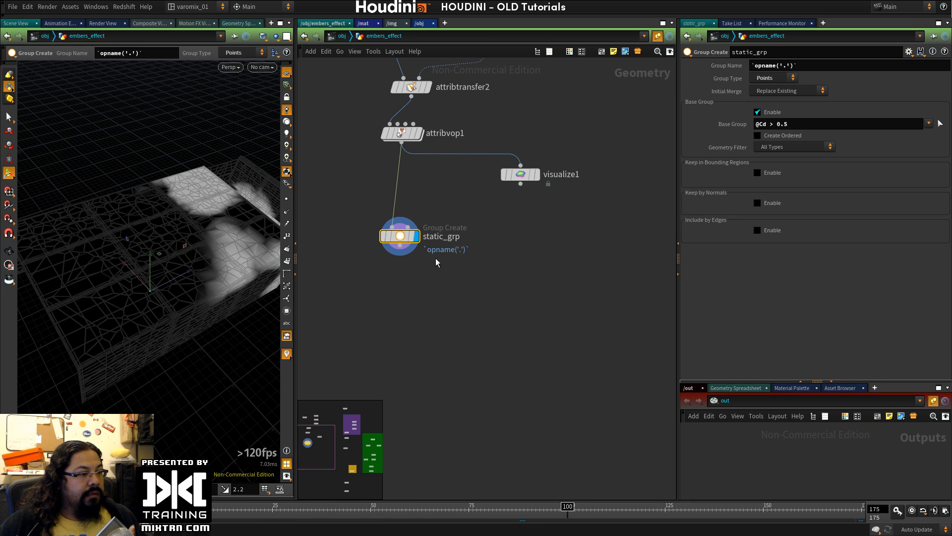
pyautogui.moveTo(417, 246); pyautogui.dragTo(511, 262, button='middle')
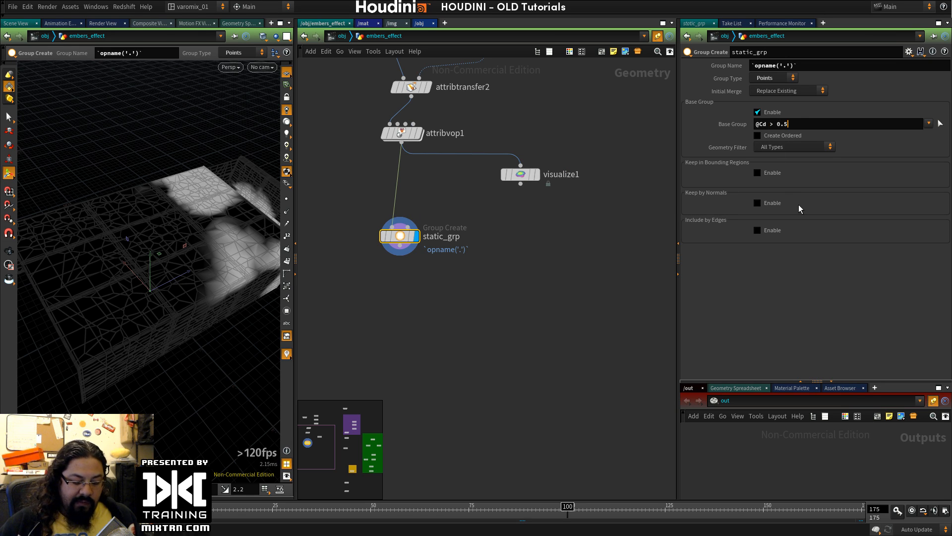
pyautogui.write('.')
pyautogui.press('BackSpace')
pyautogui.press('Left')
pyautogui.press('Left')
pyautogui.press('Left')
pyautogui.press('Left')
pyautogui.press('Left')
pyautogui.press('Left')
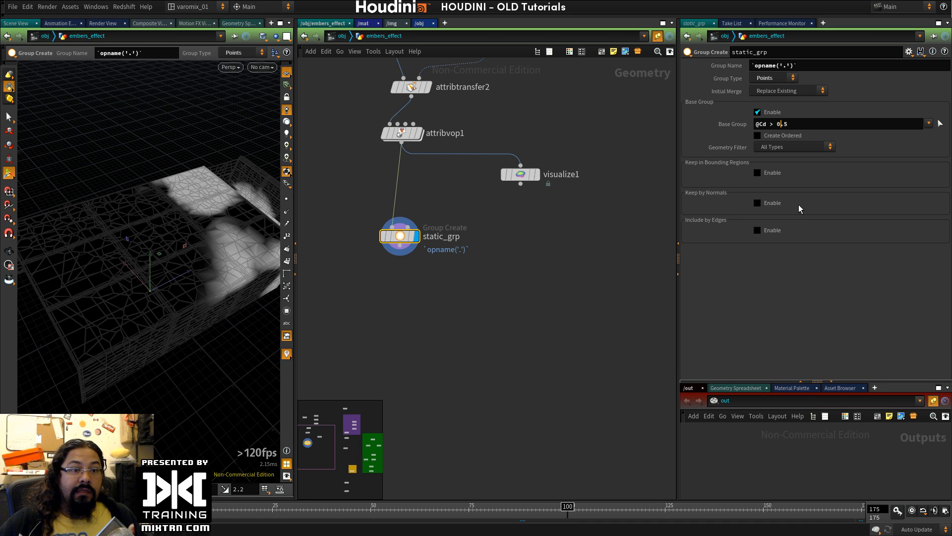
pyautogui.write('.r')
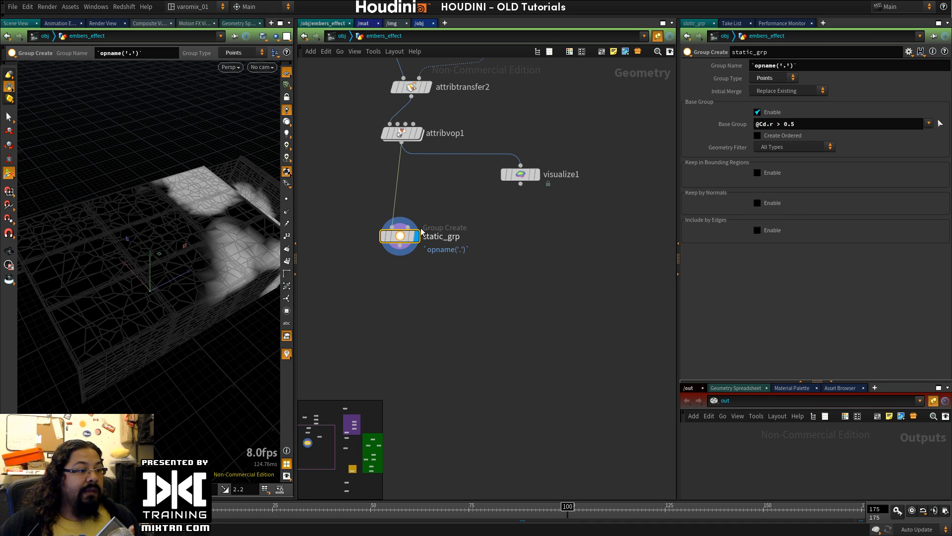
pyautogui.moveTo(399, 236); pyautogui.dragTo(463, 290, button='middle')
pyautogui.moveTo(513, 256); pyautogui.dragTo(510, 257, button='middle')
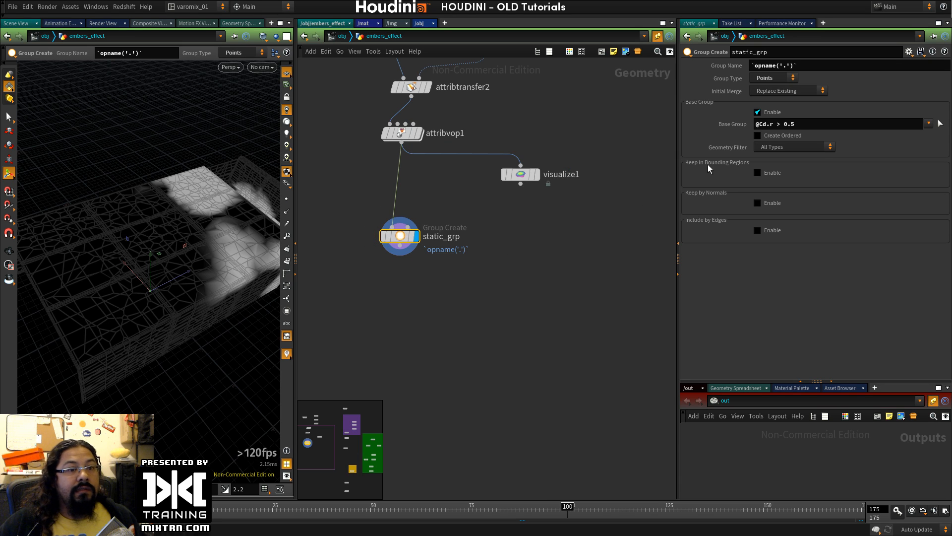
# Step: Review the Initial Merge options and the available Base Group entries of static_grp without changing them
pyautogui.click(795, 90)
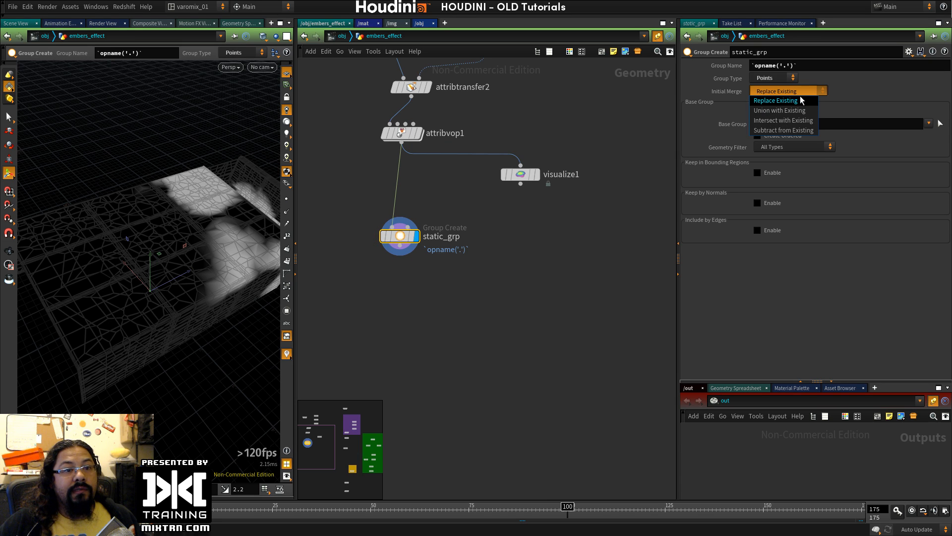
pyautogui.click(797, 97)
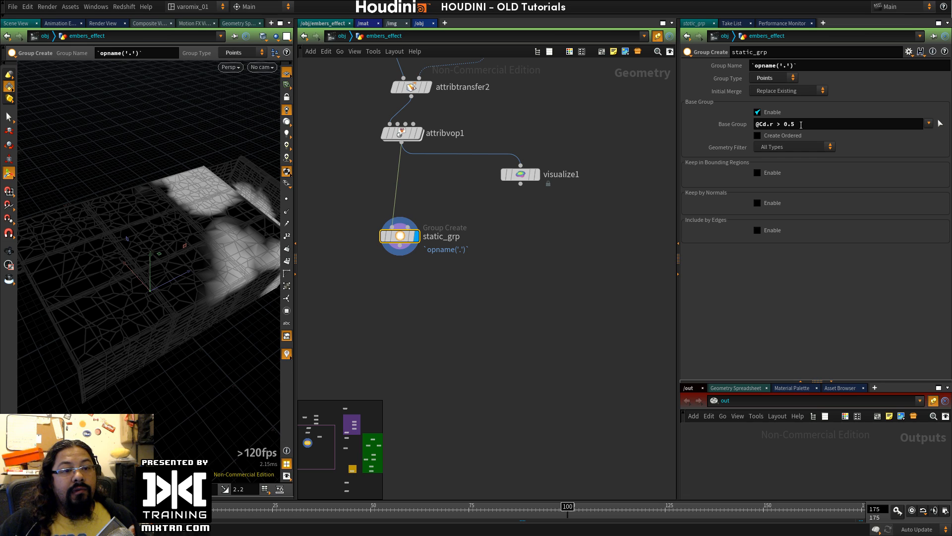
pyautogui.click(928, 124)
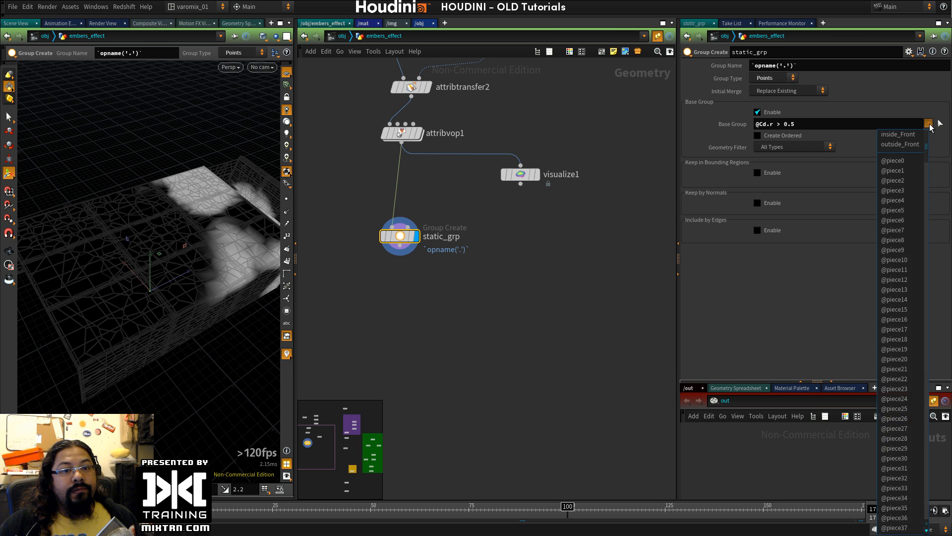
pyautogui.click(635, 243)
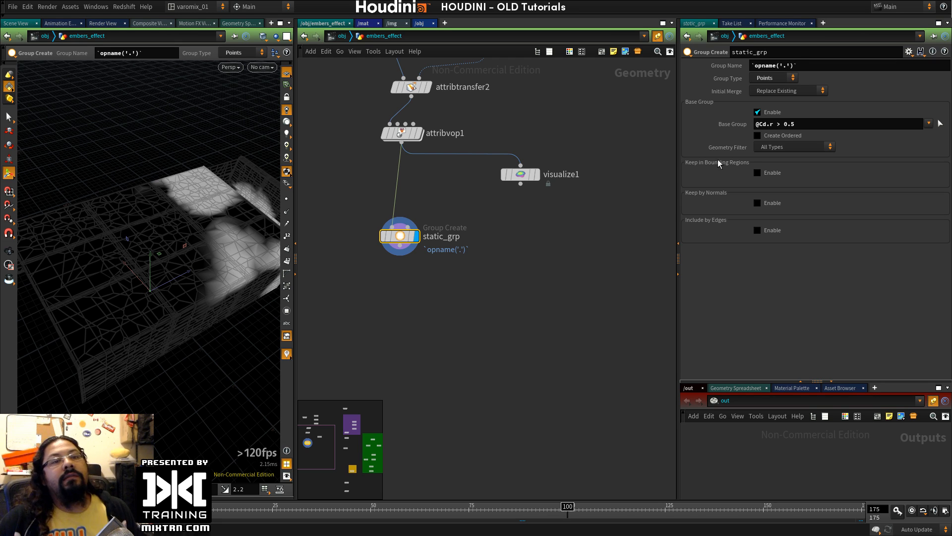
pyautogui.moveTo(571, 230); pyautogui.dragTo(426, 229, button='middle')
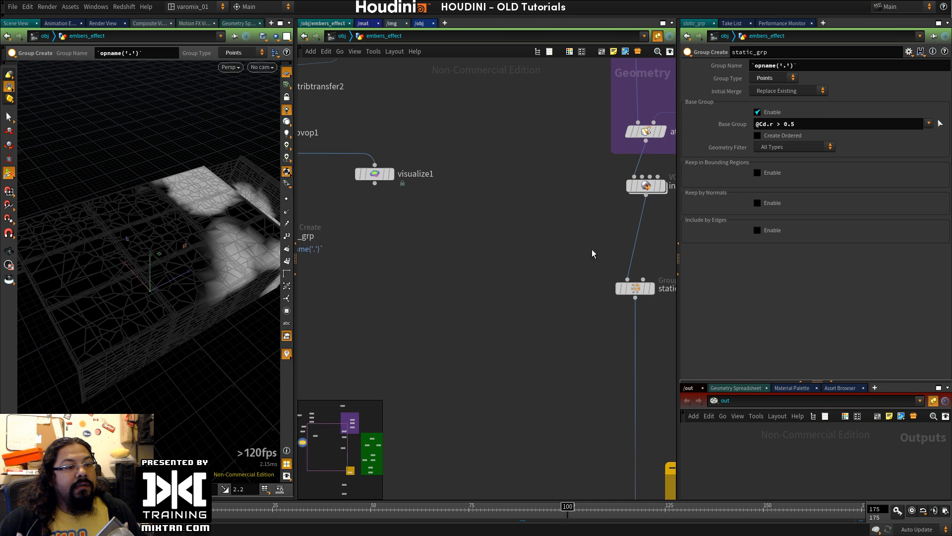
pyautogui.moveTo(593, 253); pyautogui.dragTo(527, 215, button='middle')
pyautogui.click(570, 249)
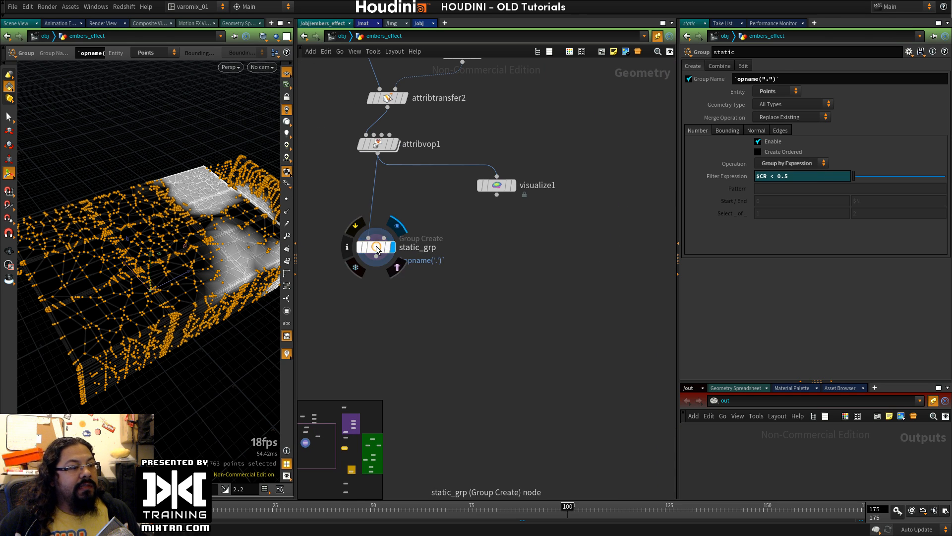
pyautogui.click(376, 248)
pyautogui.doubleClick(778, 124)
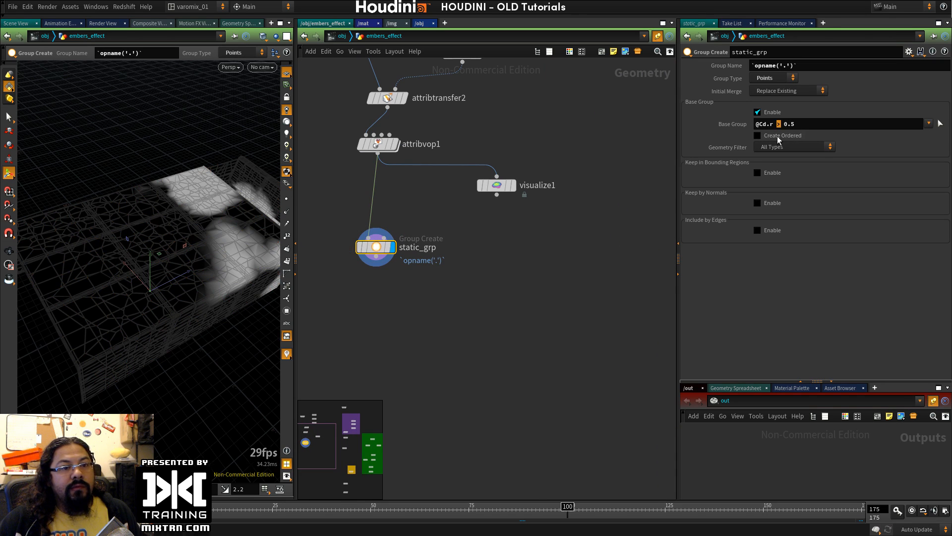
pyautogui.write('<')
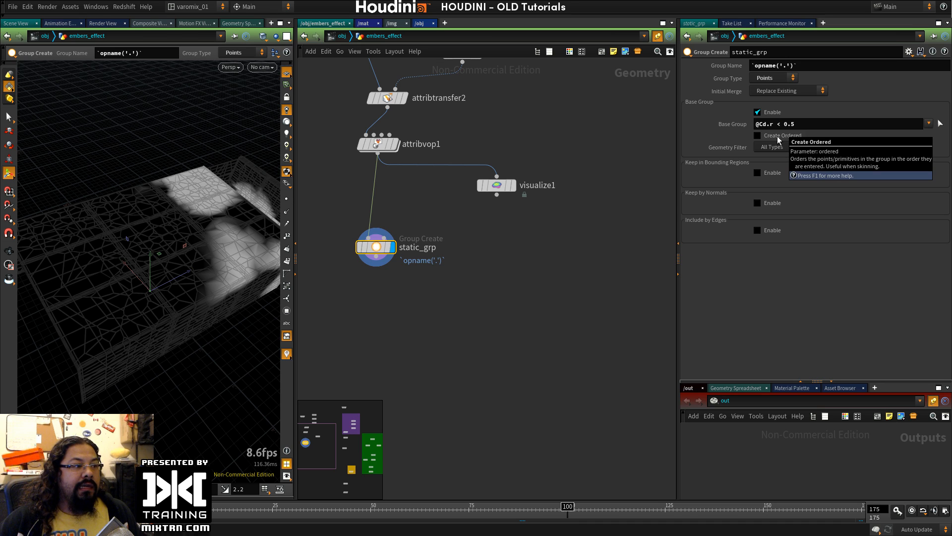
pyautogui.press('Return')
# Step: Examine the Cd values of static_grp in the Geometry Spreadsheet, sorted by Cd[g] both ways, and check its point group in the node info
pyautogui.click(239, 23)
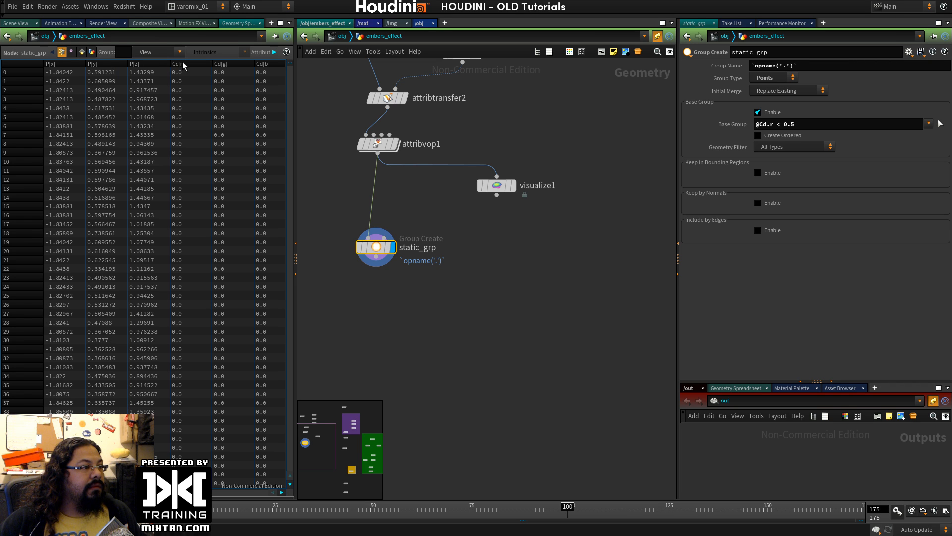
pyautogui.scroll(-7, 230, 295)
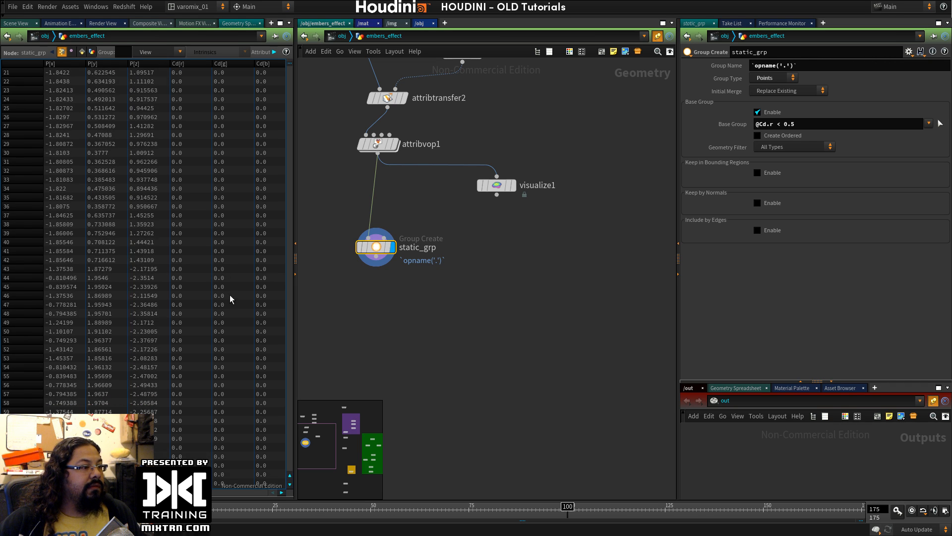
pyautogui.click(226, 63)
pyautogui.scroll(4, 228, 117)
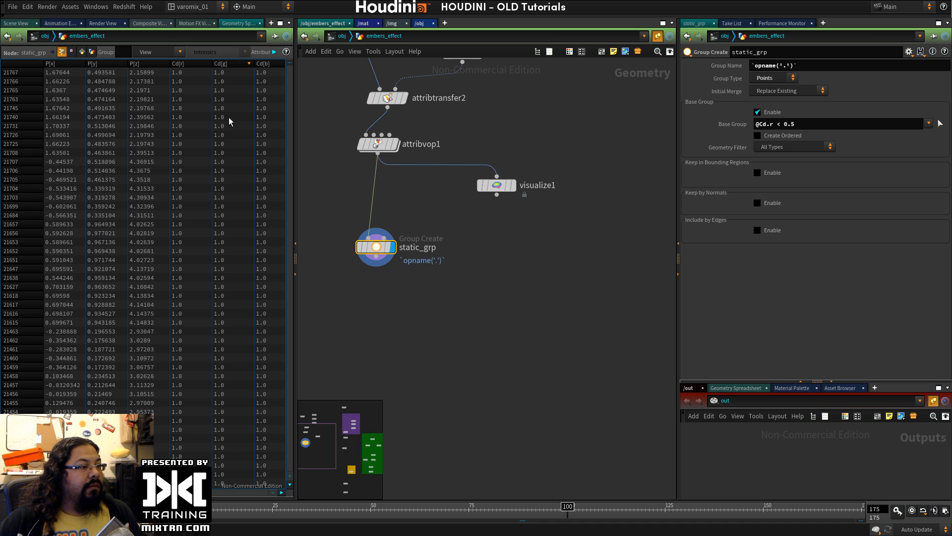
pyautogui.click(232, 63)
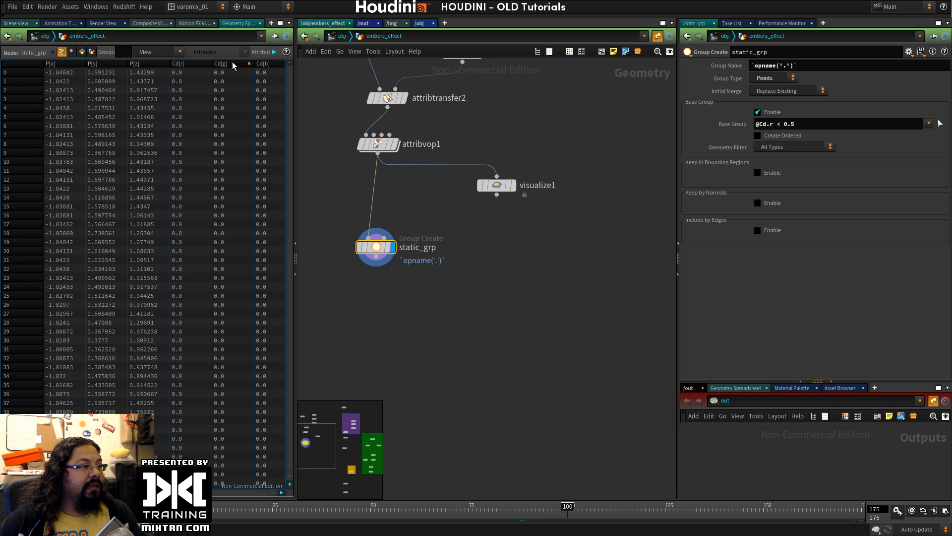
pyautogui.click(15, 24)
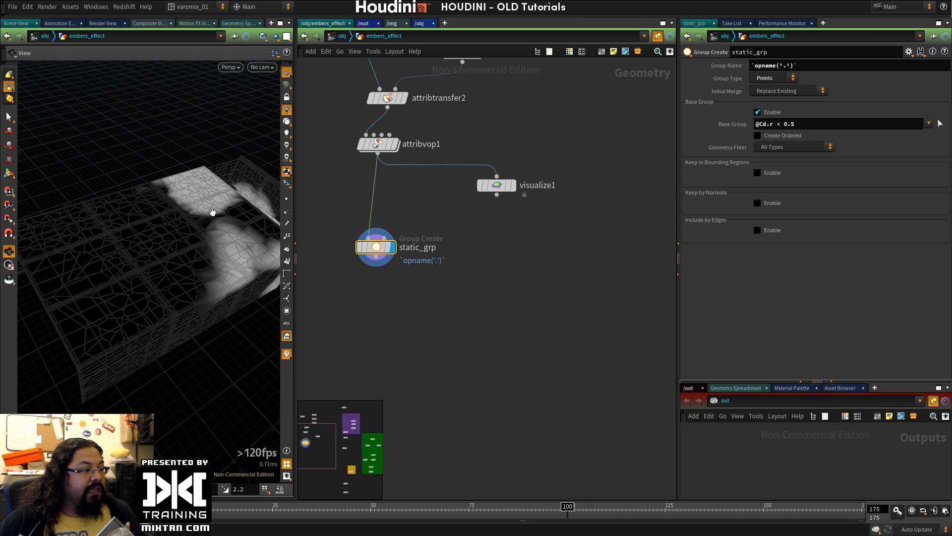
pyautogui.middleClick(375, 248)
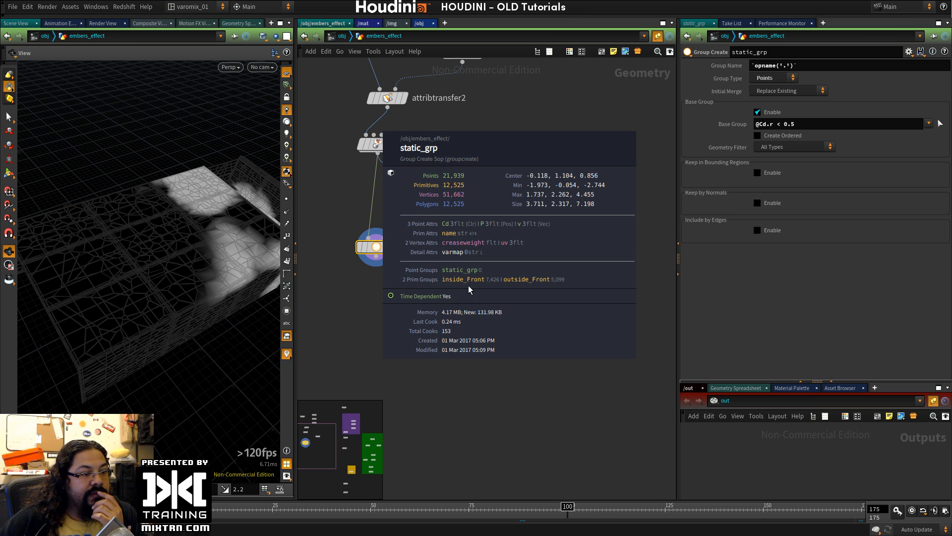
# Step: Open the original static node's parameters in a floating window and place it clear of the attribvop1 branch for comparison
pyautogui.moveTo(407, 233); pyautogui.dragTo(445, 262, button='middle')
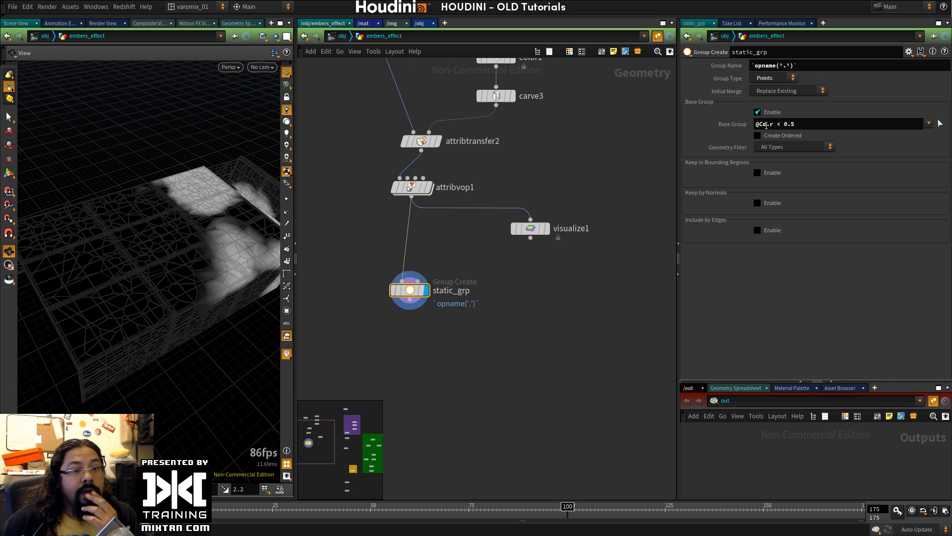
pyautogui.moveTo(551, 295); pyautogui.dragTo(423, 259, button='middle')
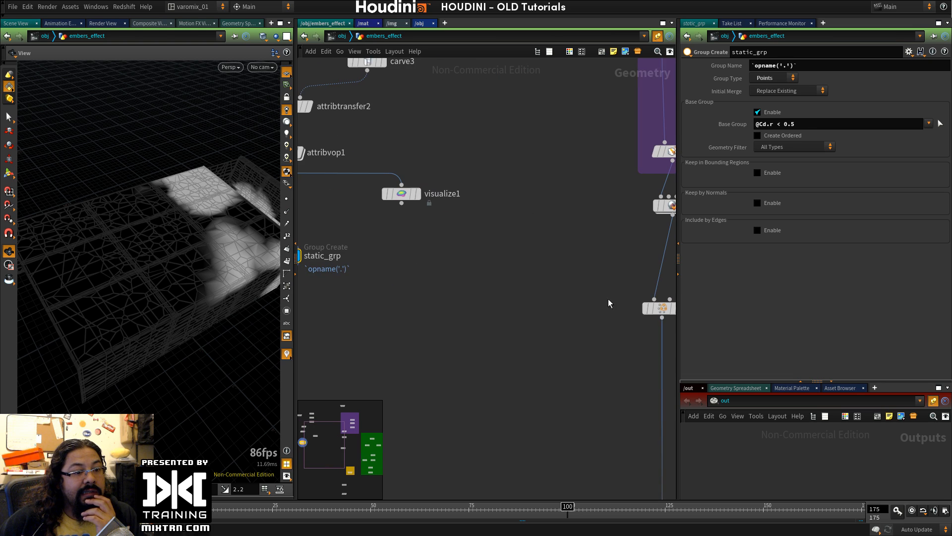
pyautogui.moveTo(590, 304); pyautogui.dragTo(524, 284, button='middle')
pyautogui.moveTo(595, 279); pyautogui.dragTo(590, 255)
pyautogui.rightClick(591, 256)
pyautogui.moveTo(619, 290)
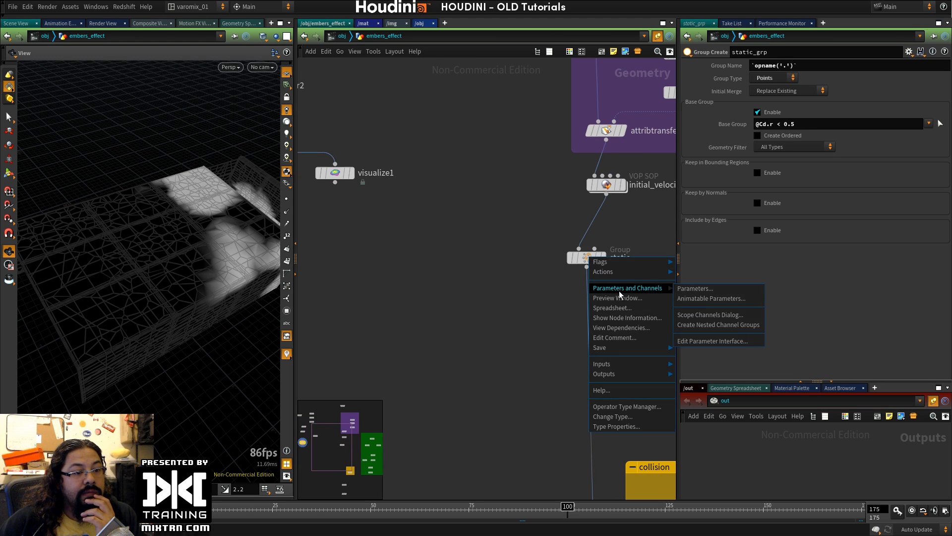
pyautogui.click(712, 290)
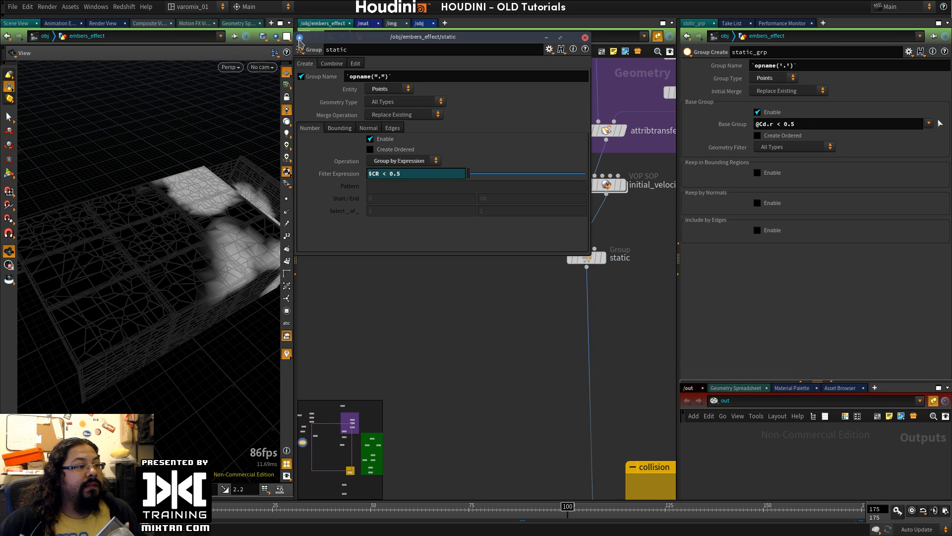
pyautogui.moveTo(427, 37); pyautogui.dragTo(654, 316)
pyautogui.moveTo(292, 230); pyautogui.dragTo(518, 278, button='middle')
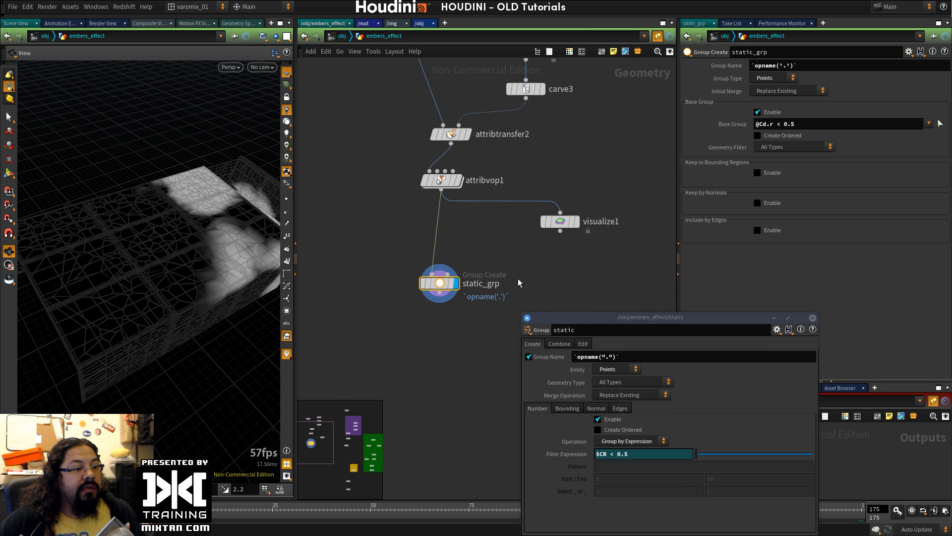
pyautogui.moveTo(583, 316); pyautogui.dragTo(601, 389)
# Step: Add a Group Expression node fed by attribvop1, set it as the displayed node, and arrange it beside static_grp
pyautogui.moveTo(440, 283); pyautogui.dragTo(423, 266)
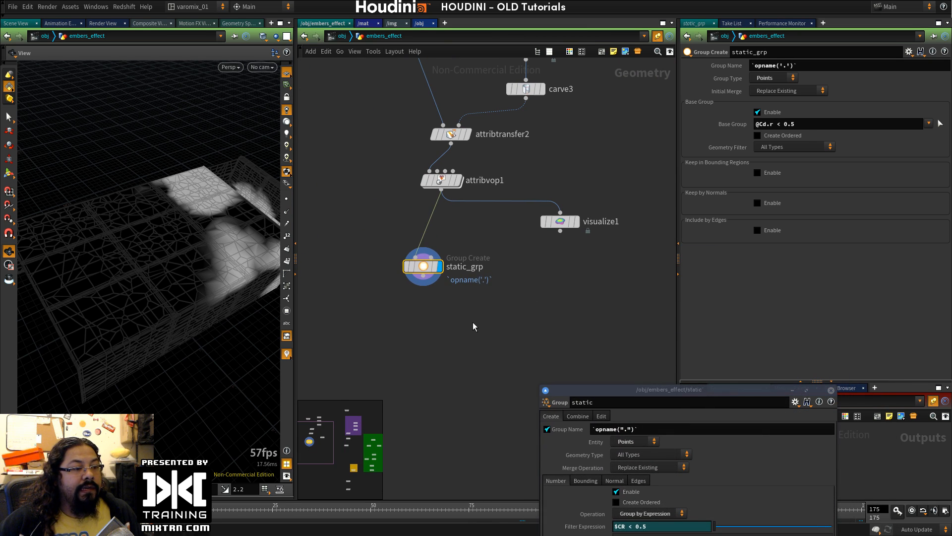
pyautogui.press('Tab')
pyautogui.write('ge')
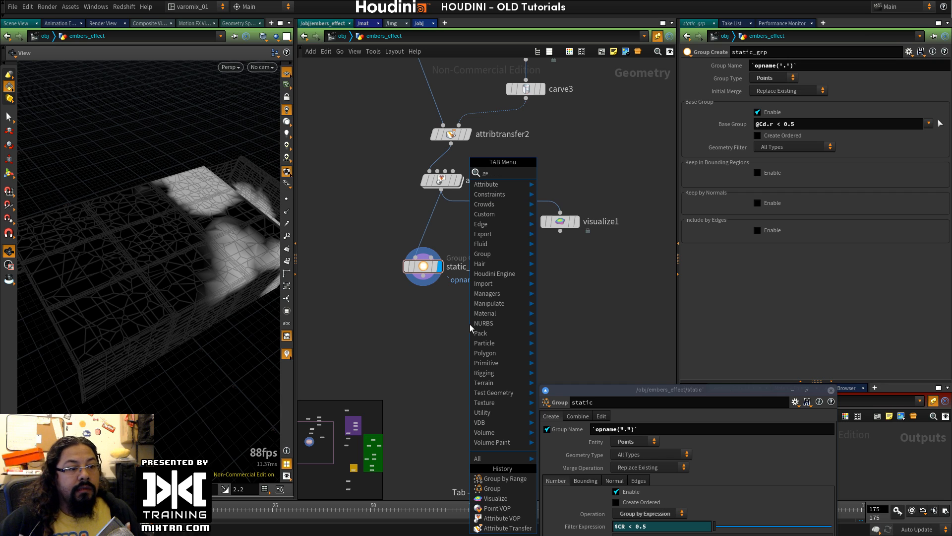
pyautogui.press('BackSpace')
pyautogui.write('rou')
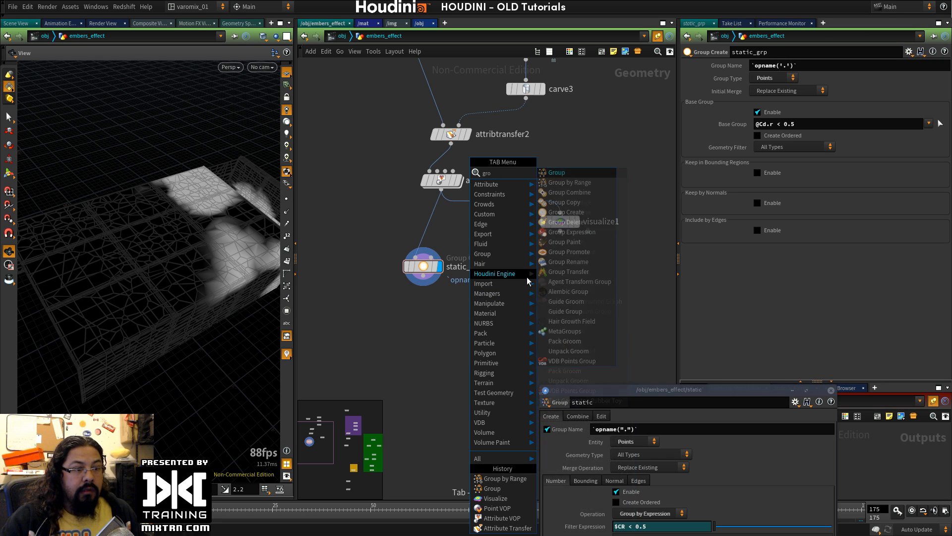
pyautogui.click(595, 232)
pyautogui.click(534, 286)
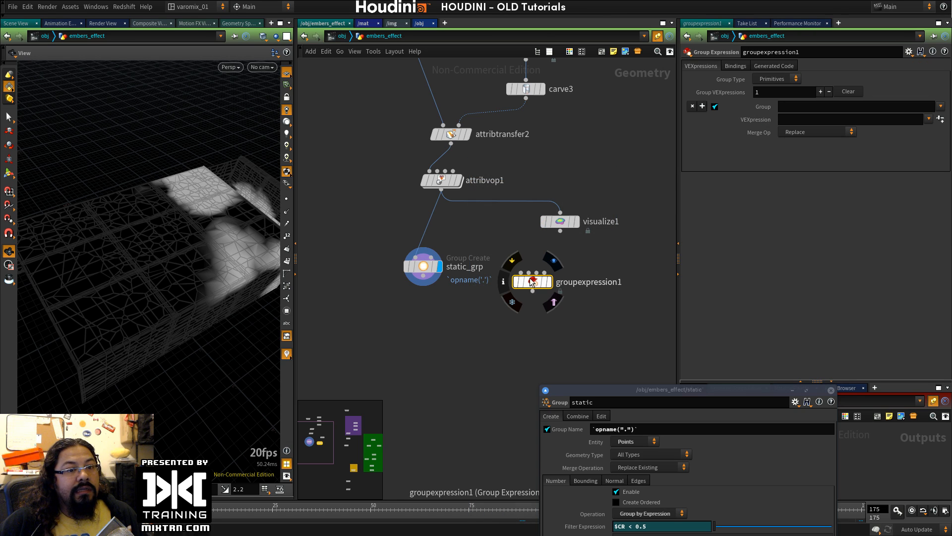
pyautogui.moveTo(441, 192); pyautogui.dragTo(459, 241)
pyautogui.click(519, 284)
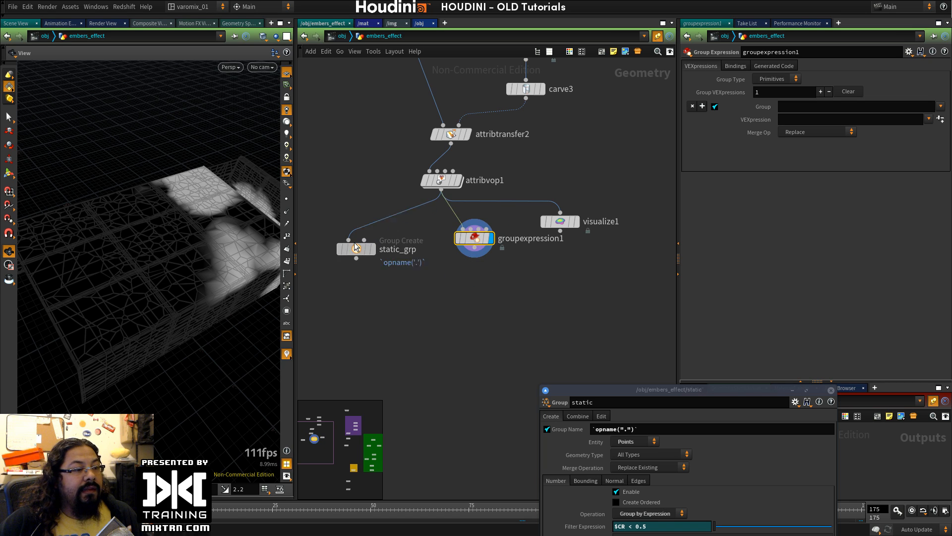
pyautogui.moveTo(476, 243); pyautogui.dragTo(454, 266)
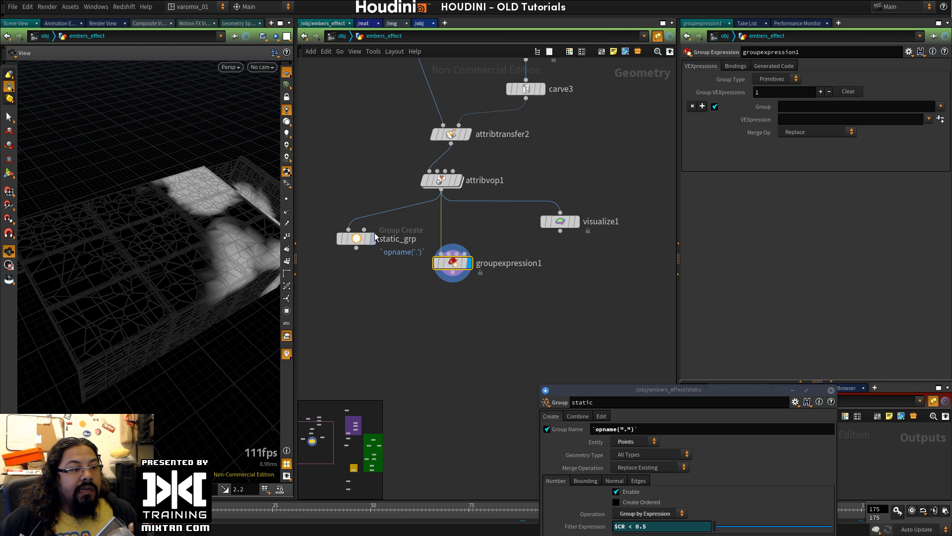
pyautogui.click(361, 241)
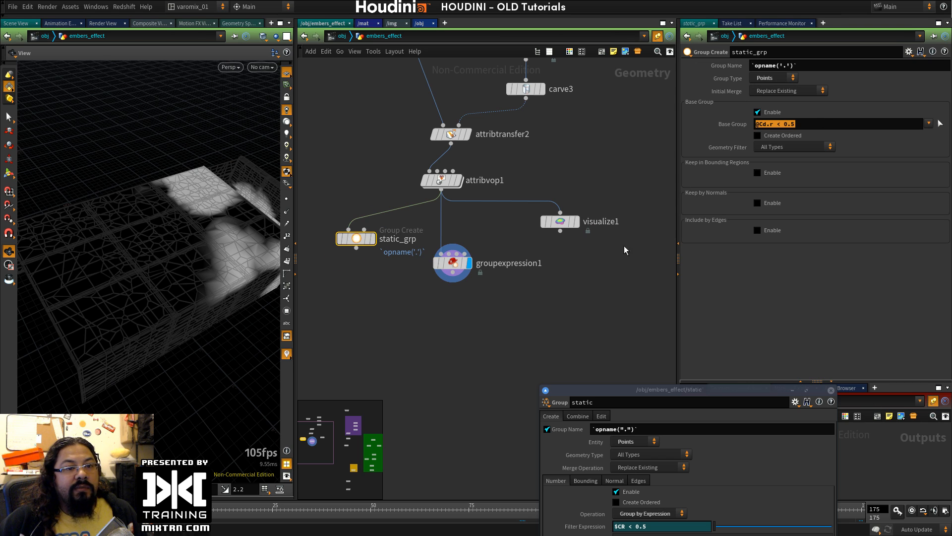
pyautogui.click(453, 262)
pyautogui.click(928, 119)
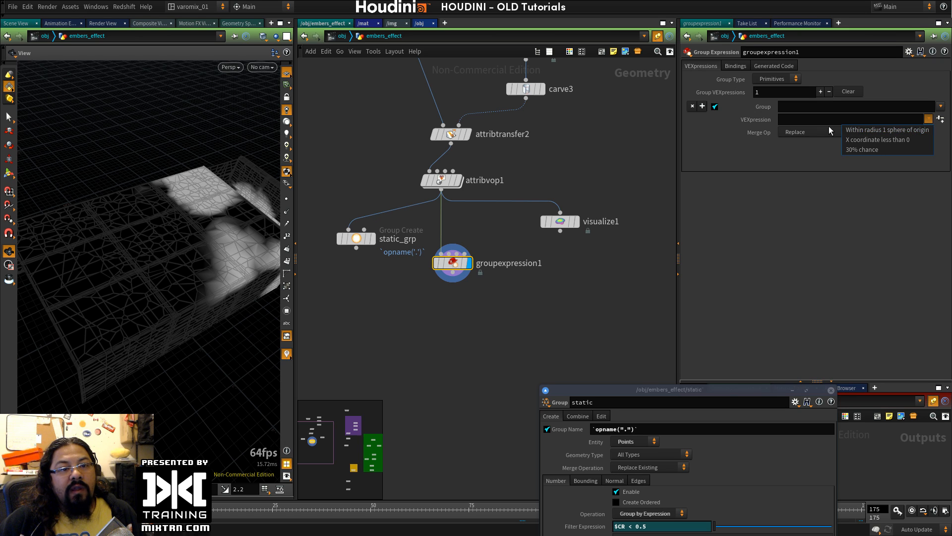
pyautogui.click(814, 121)
pyautogui.write('@')
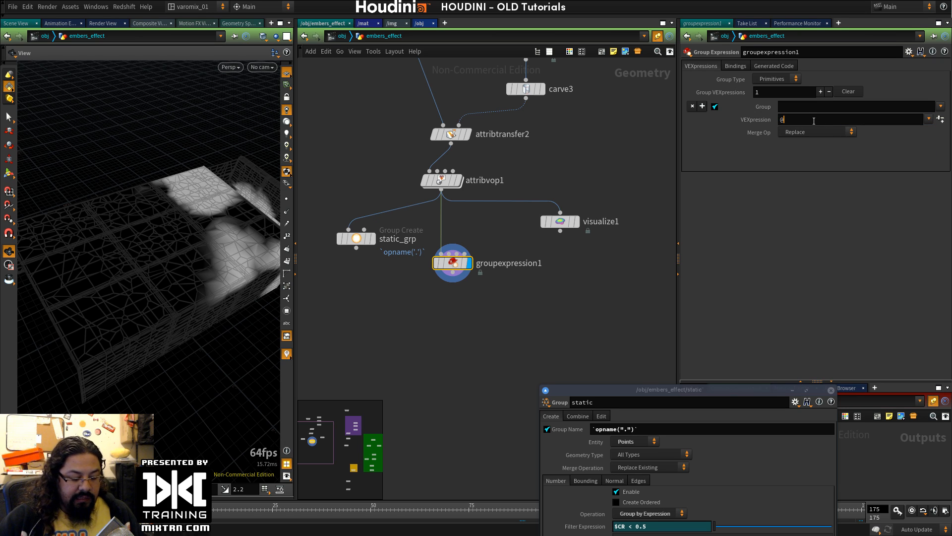
pyautogui.write('Cd. ')
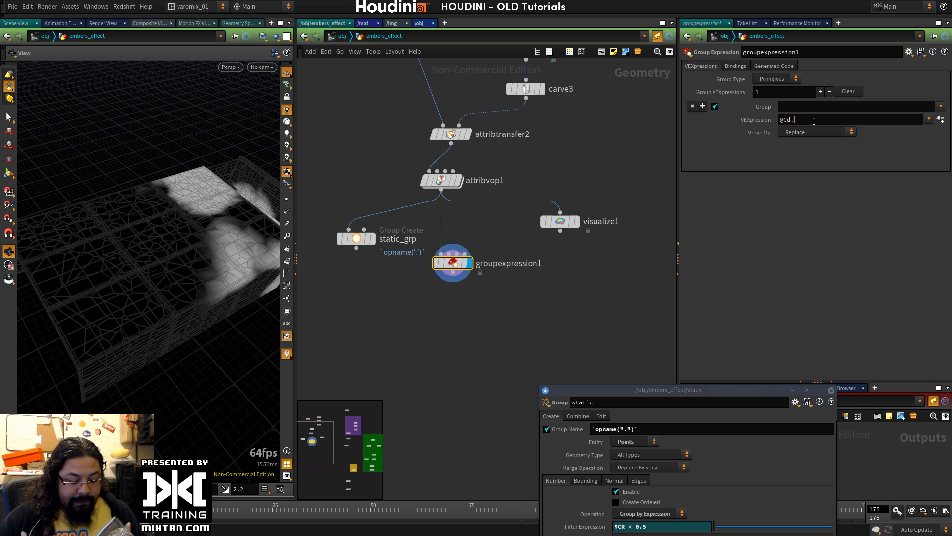
pyautogui.write('< 0.1')
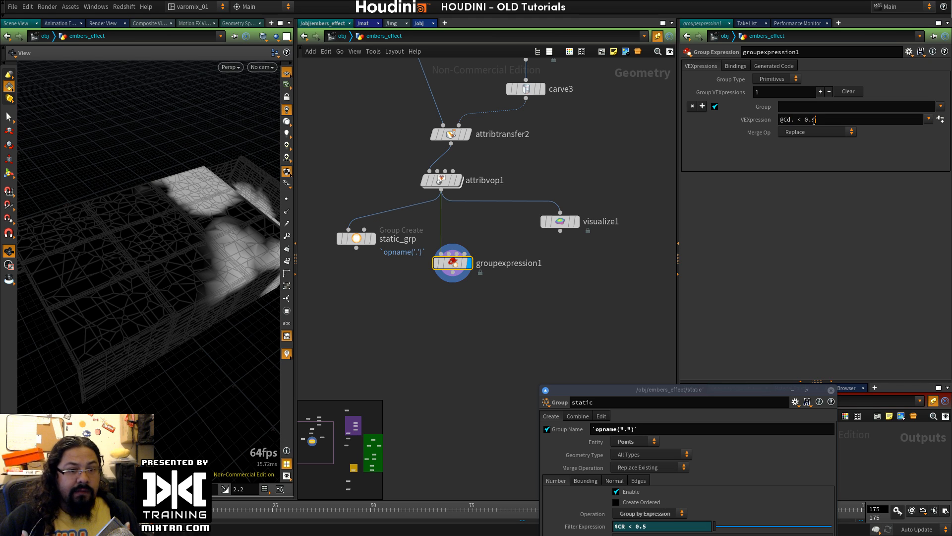
pyautogui.write('.5')
pyautogui.press('Return')
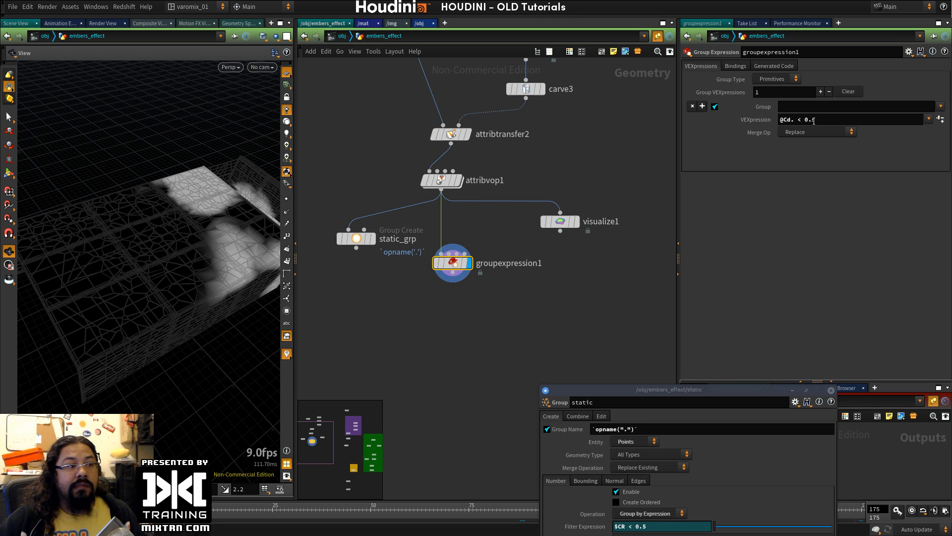
# Step: Set the Group Type of groupexpression1 to Points and check its groups in the node info
pyautogui.middleClick(452, 268)
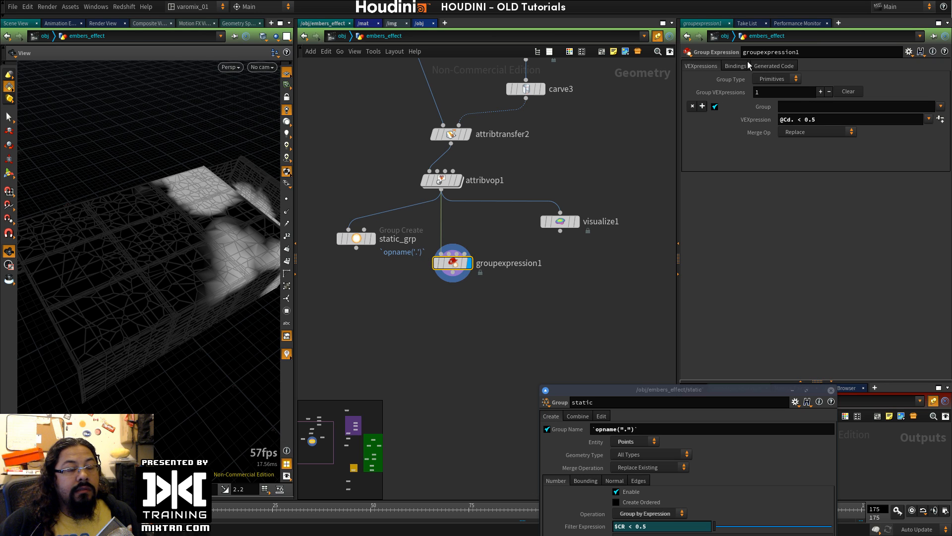
pyautogui.middleClick(453, 263)
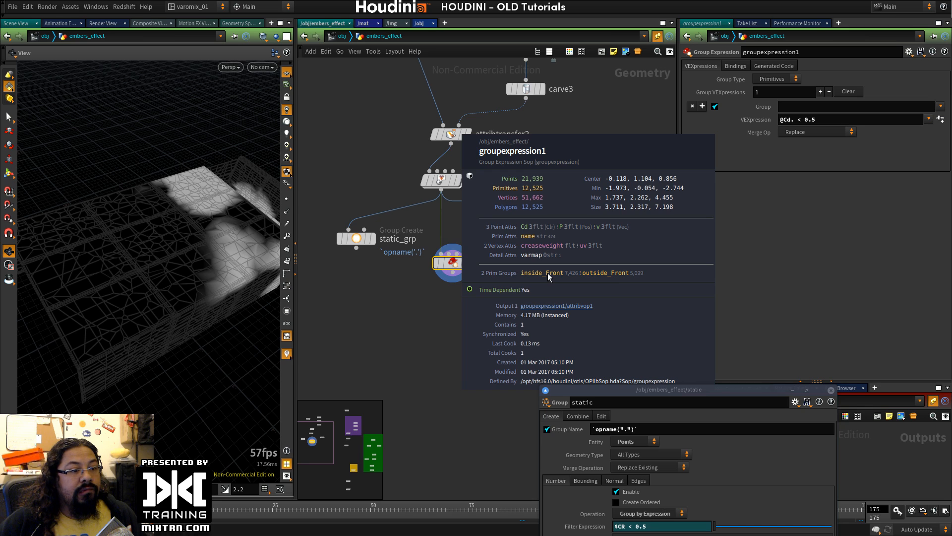
pyautogui.click(940, 107)
pyautogui.click(890, 107)
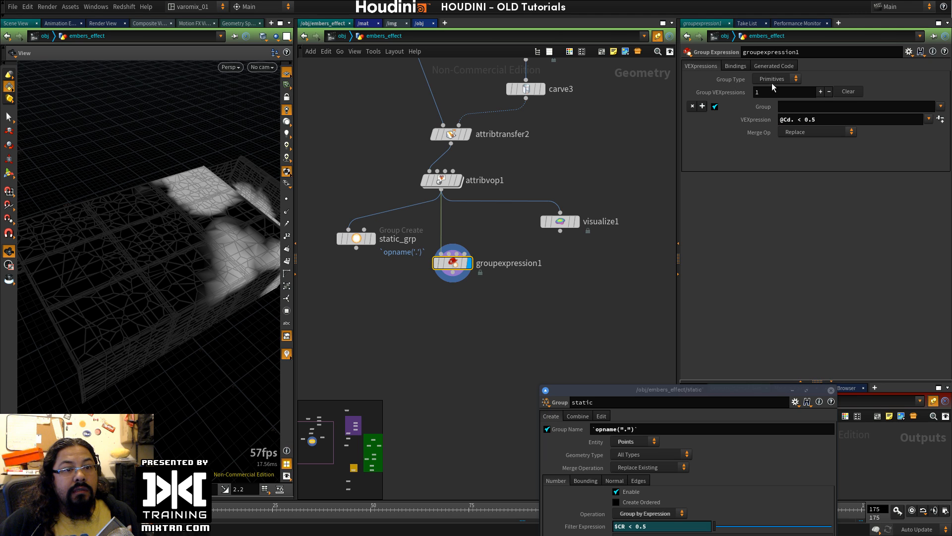
pyautogui.click(765, 98)
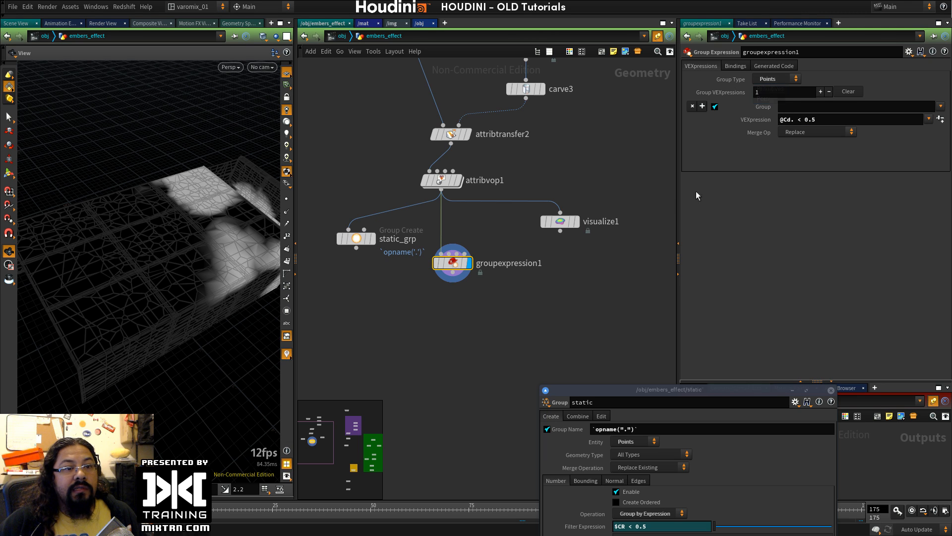
pyautogui.middleClick(455, 272)
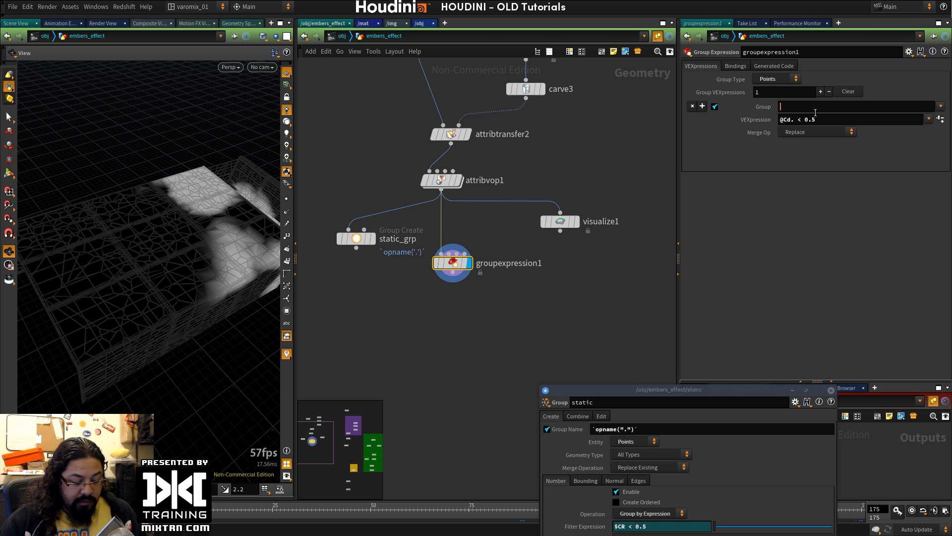
# Step: Try the group name pointsgrp on groupexpression1 and reset the Group field to its default
pyautogui.write('points')
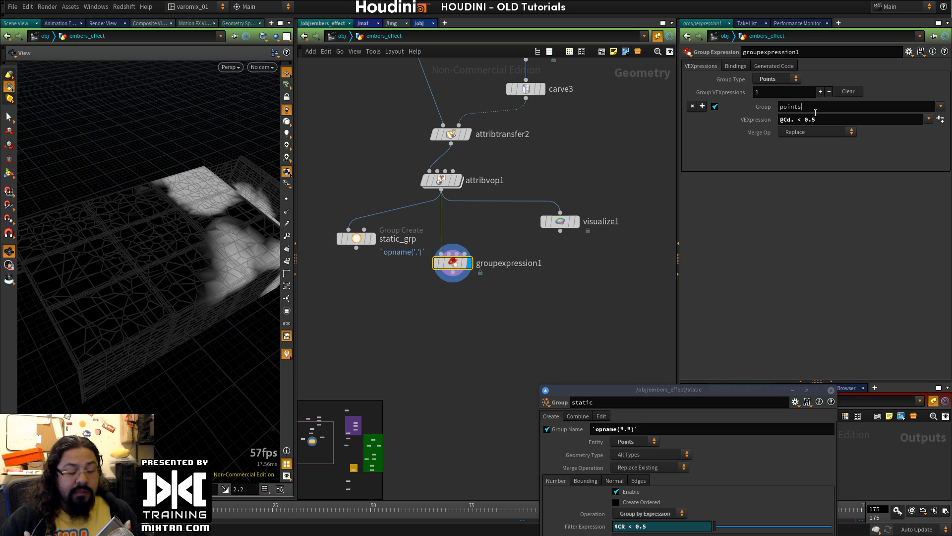
pyautogui.write('grp')
pyautogui.press('Return')
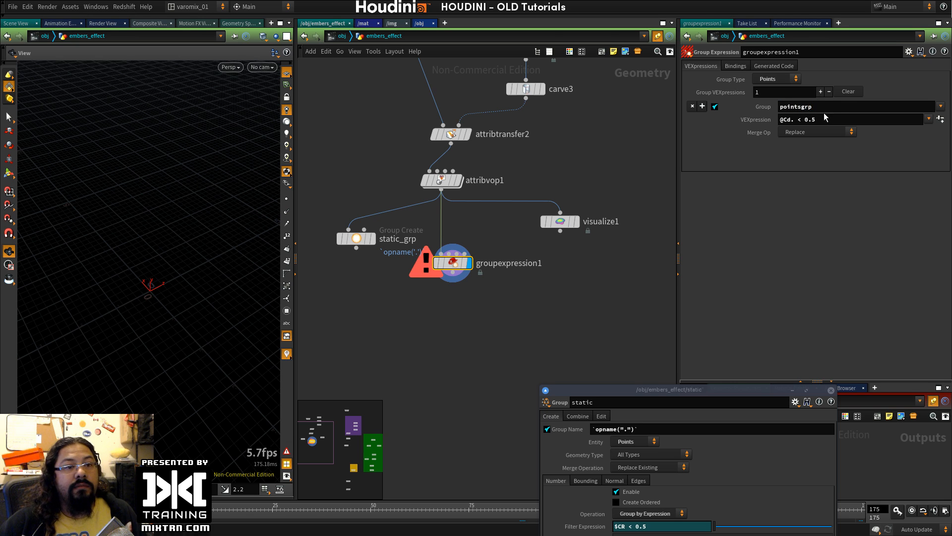
pyautogui.keyDown('ctrl'); pyautogui.middleClick(727, 109); pyautogui.keyUp('ctrl')
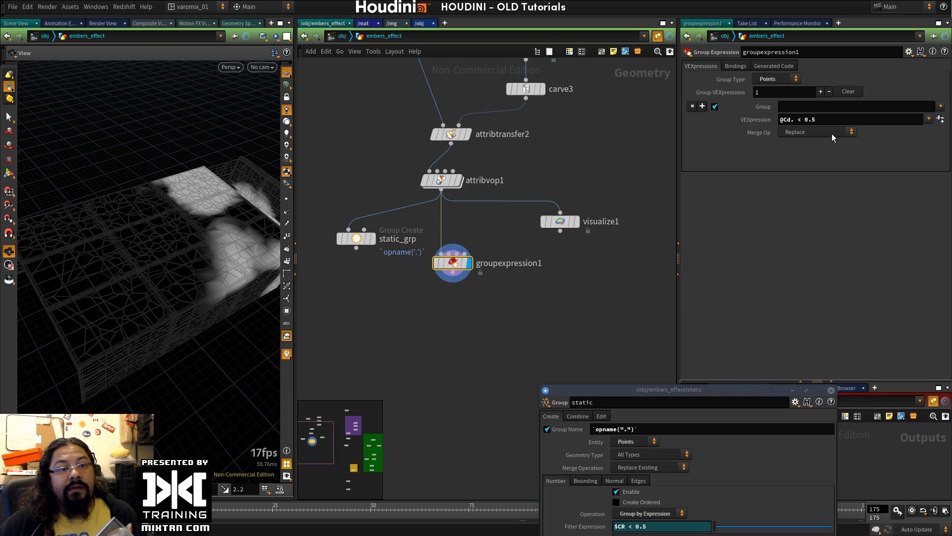
pyautogui.click(845, 132)
pyautogui.click(845, 131)
pyautogui.click(736, 67)
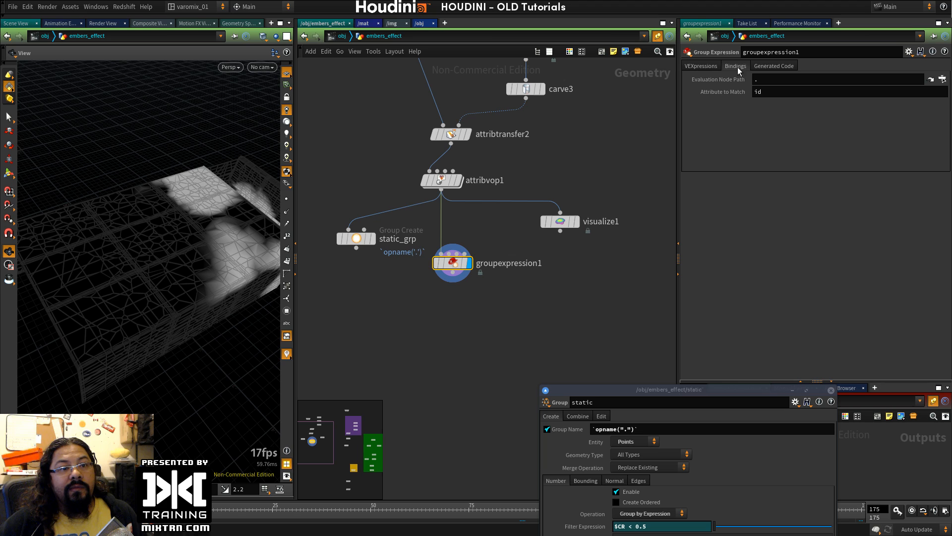
pyautogui.click(766, 66)
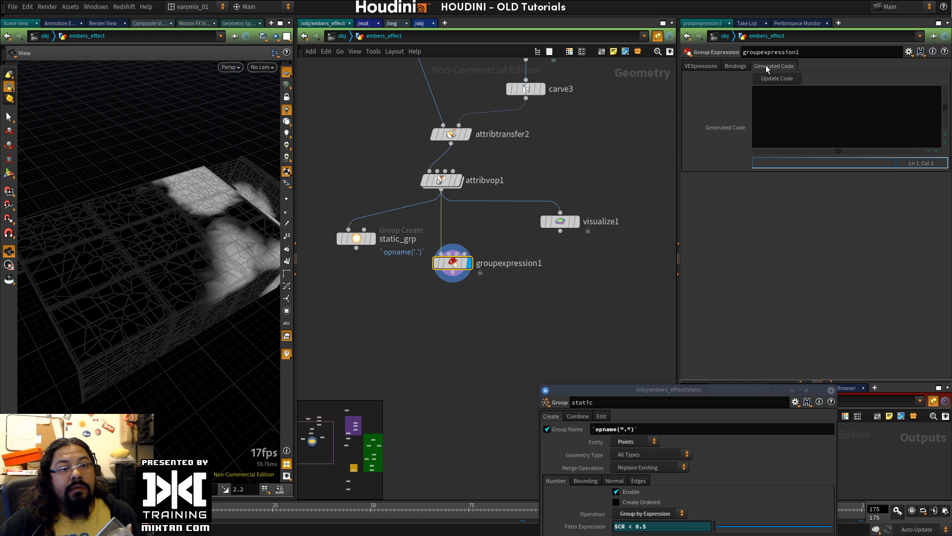
pyautogui.click(699, 66)
pyautogui.click(792, 123)
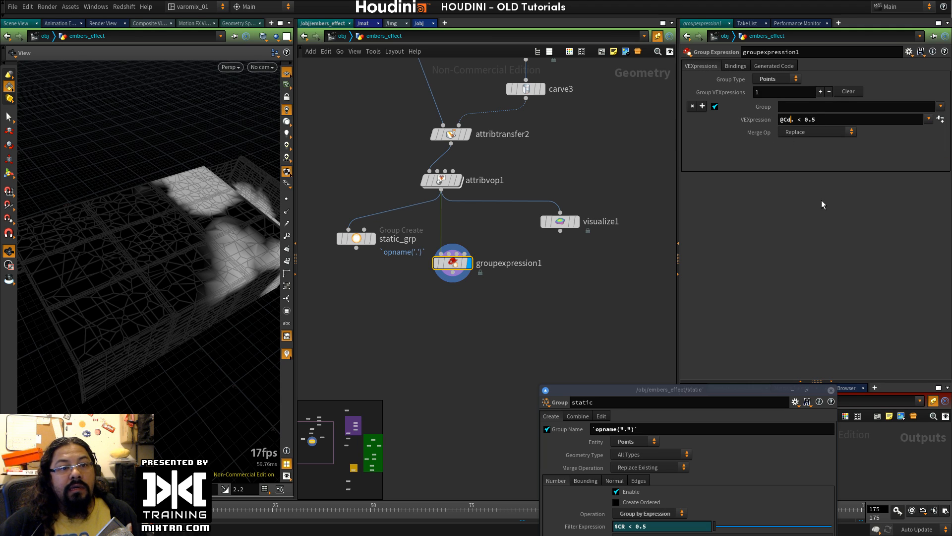
pyautogui.press('BackSpace')
pyautogui.press('Return')
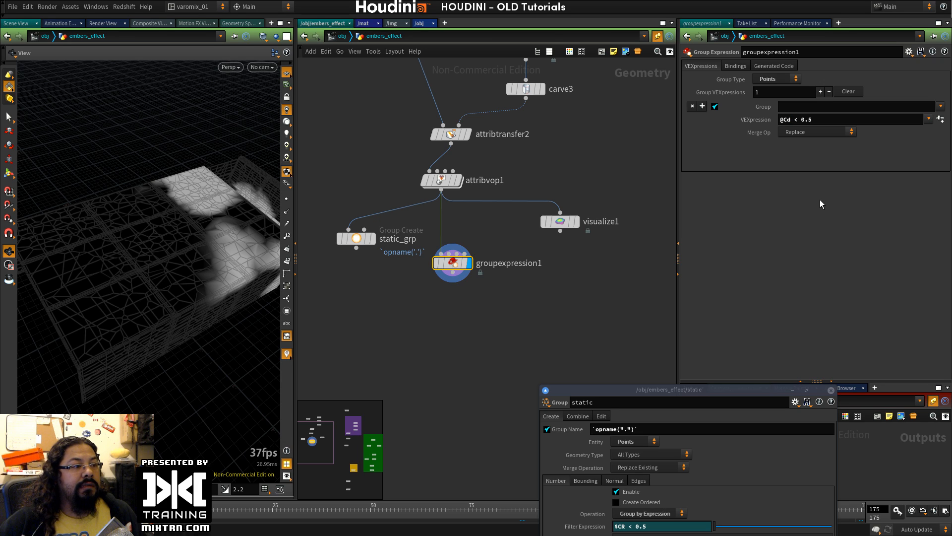
# Step: Check the groups in groupexpression1's node info and compare its settings with those of static_grp
pyautogui.moveTo(453, 263); pyautogui.dragTo(528, 268, button='middle')
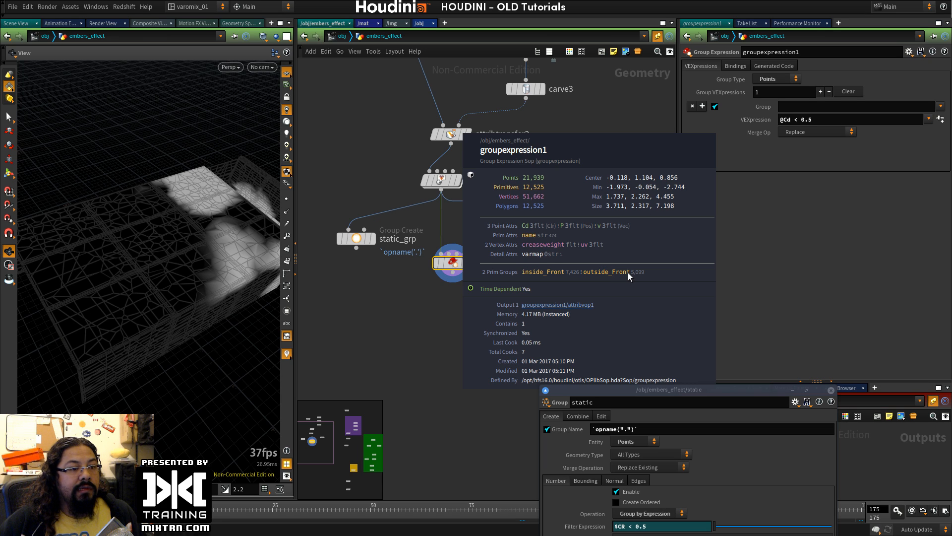
pyautogui.moveTo(628, 272); pyautogui.dragTo(628, 272, button='middle')
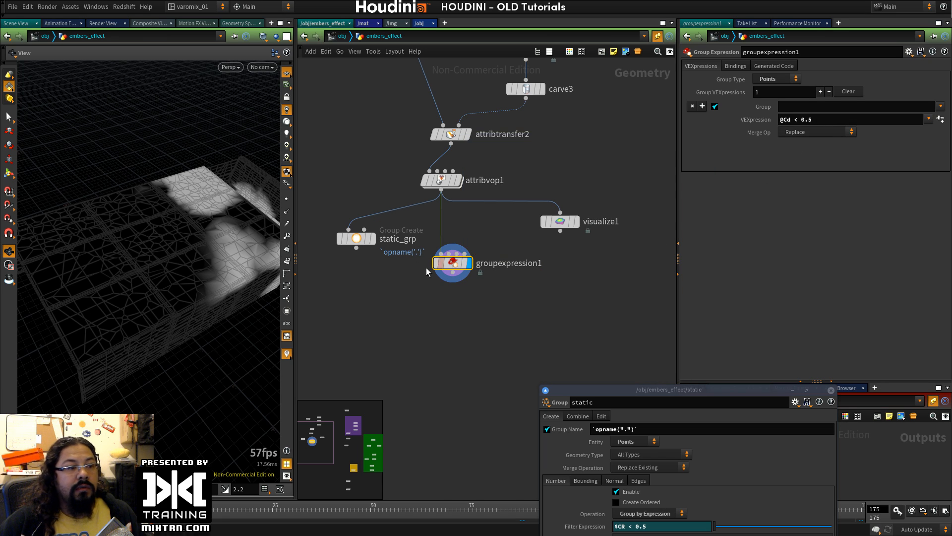
pyautogui.moveTo(363, 243); pyautogui.dragTo(384, 221)
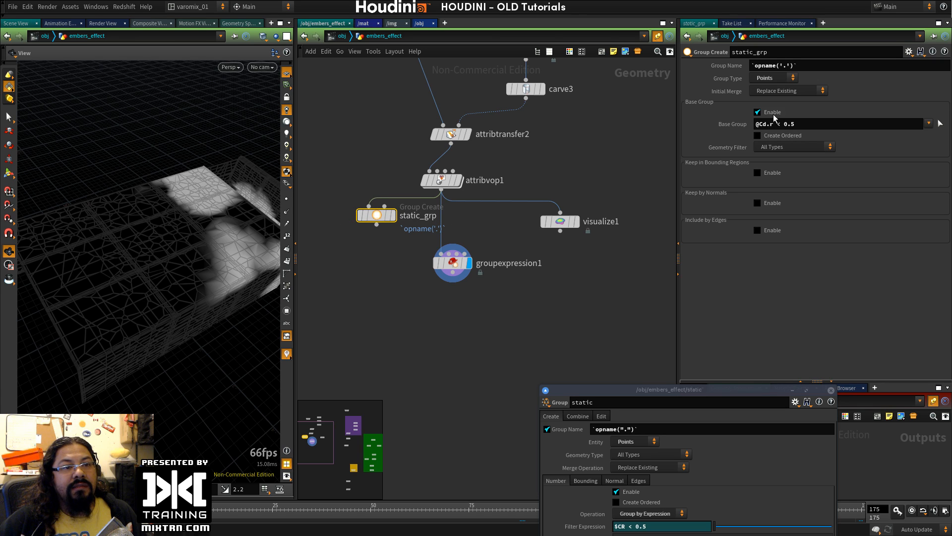
pyautogui.moveTo(453, 263); pyautogui.dragTo(434, 298)
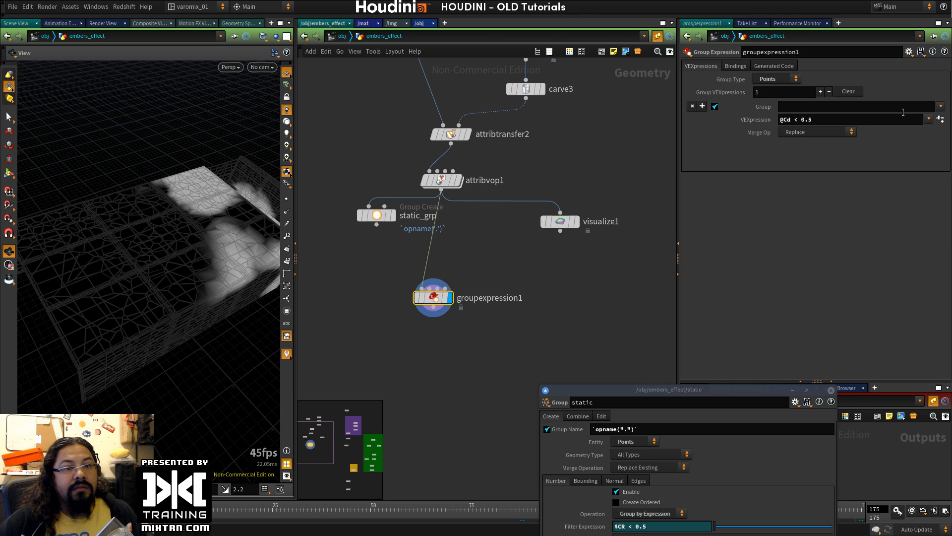
# Step: Try * and then inside_Front as the Group of groupexpression1 and check its node info
pyautogui.click(902, 110)
pyautogui.write('*')
pyautogui.press('Return')
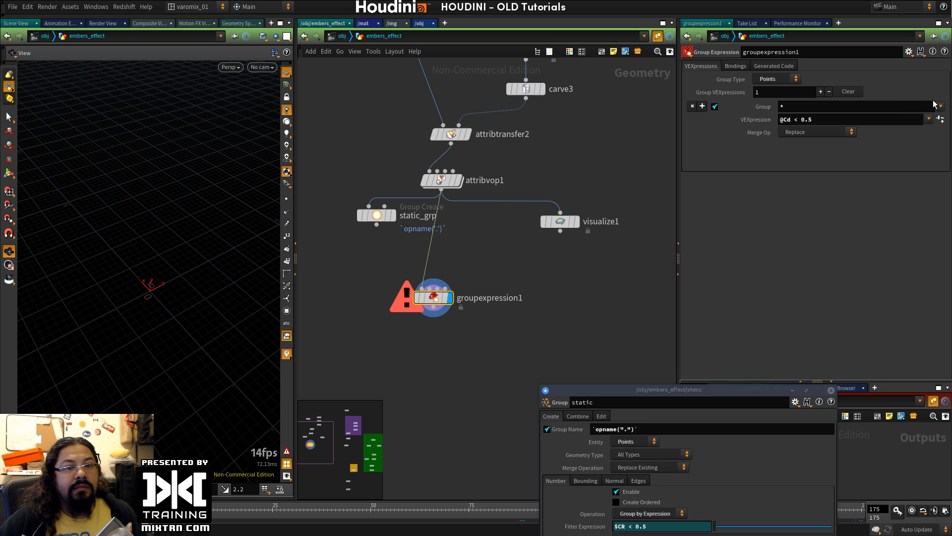
pyautogui.click(941, 106)
pyautogui.click(921, 118)
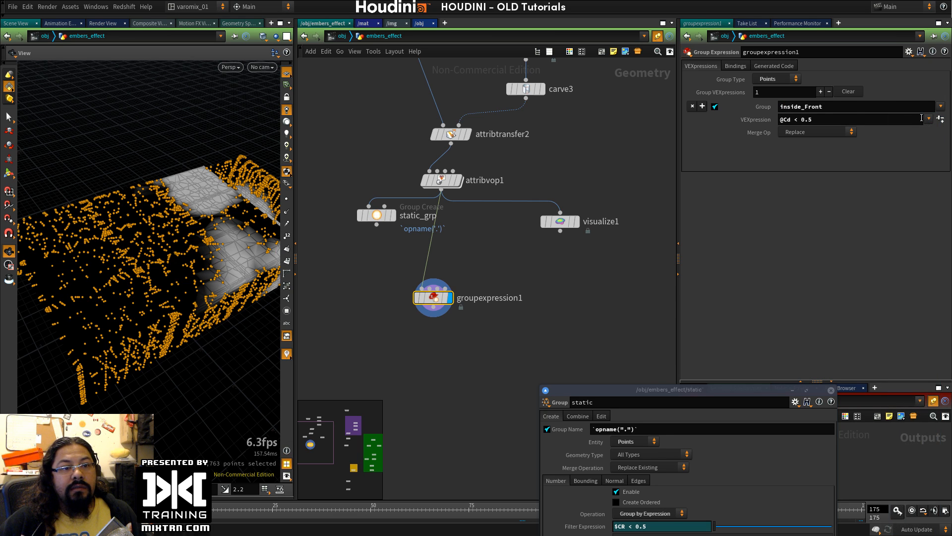
pyautogui.moveTo(437, 305); pyautogui.dragTo(427, 278)
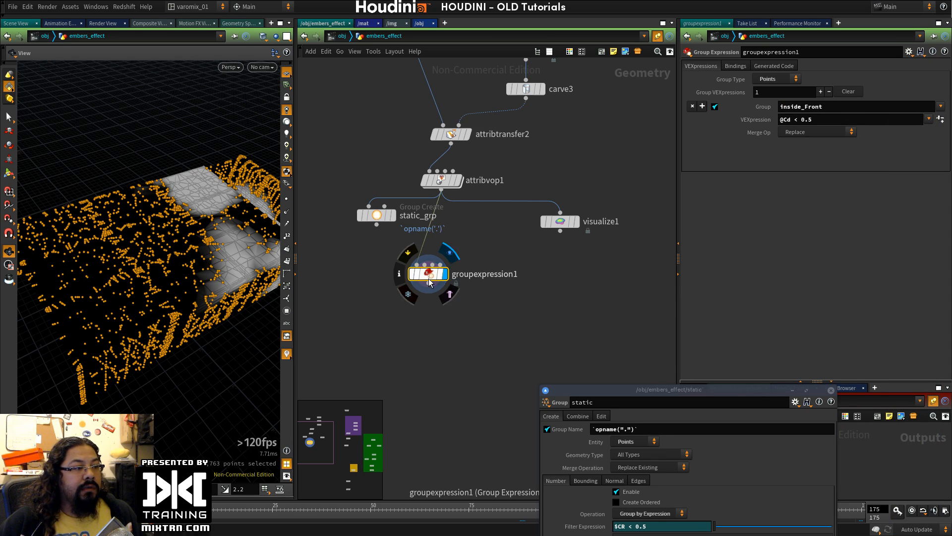
pyautogui.middleClick(428, 279)
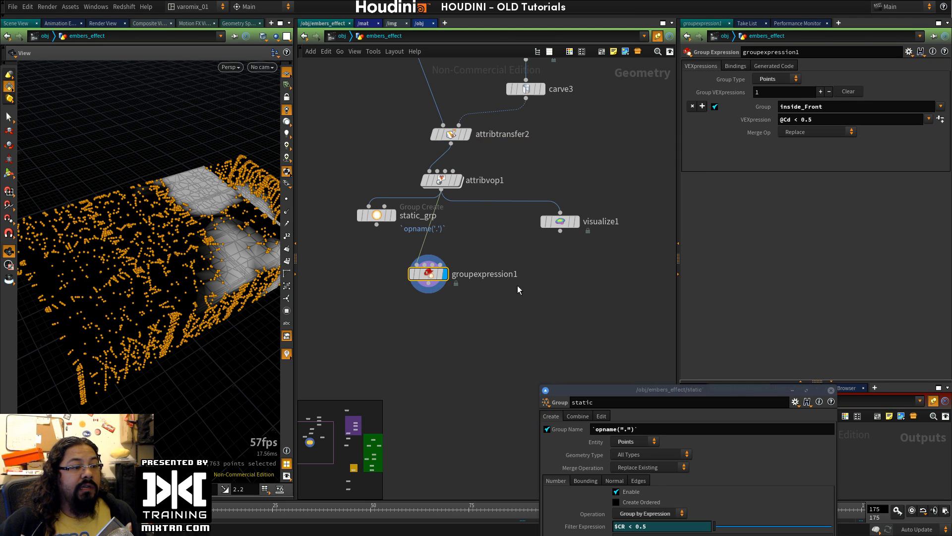
pyautogui.moveTo(433, 277); pyautogui.dragTo(457, 289)
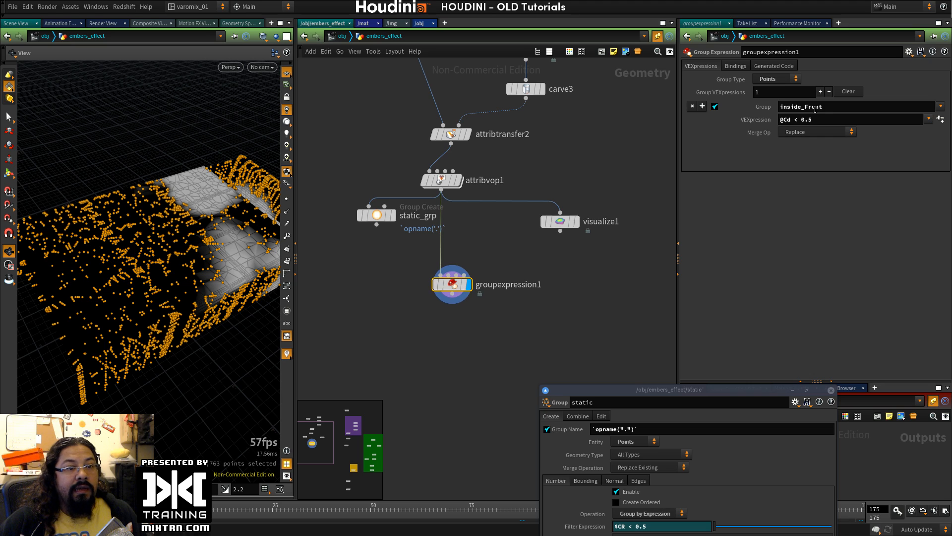
# Step: Review the Merge Op options of groupexpression1, keeping Replace, and clear its Group field
pyautogui.click(831, 130)
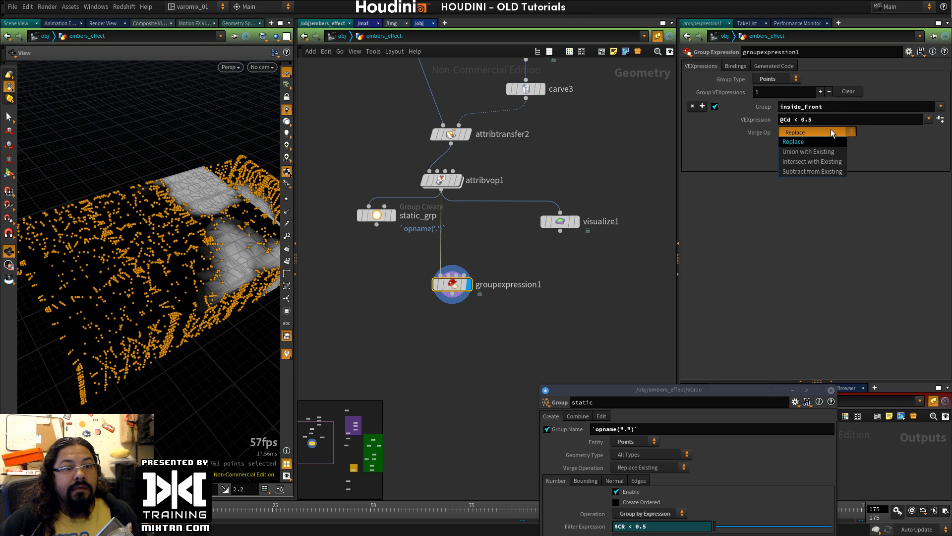
pyautogui.click(799, 150)
pyautogui.click(795, 134)
pyautogui.click(796, 130)
pyautogui.doubleClick(815, 107)
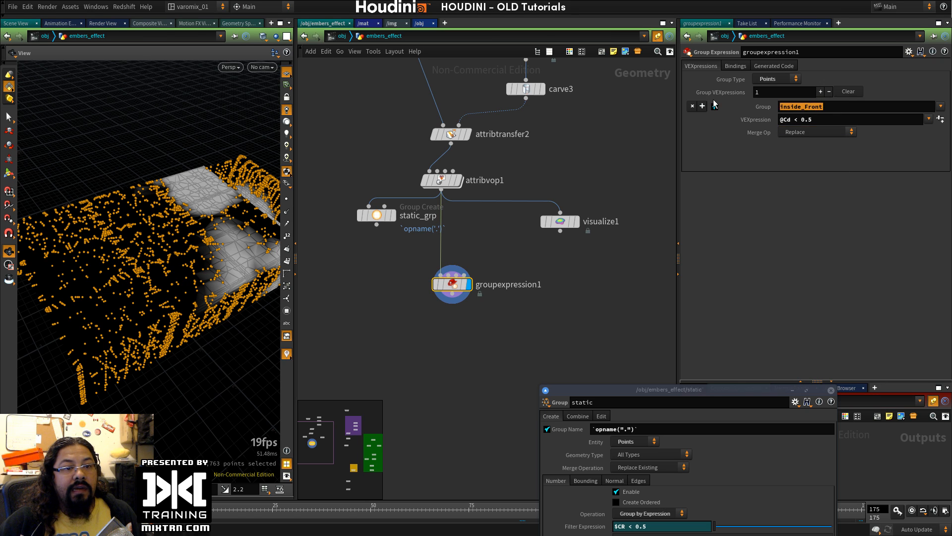
pyautogui.press('BackSpace')
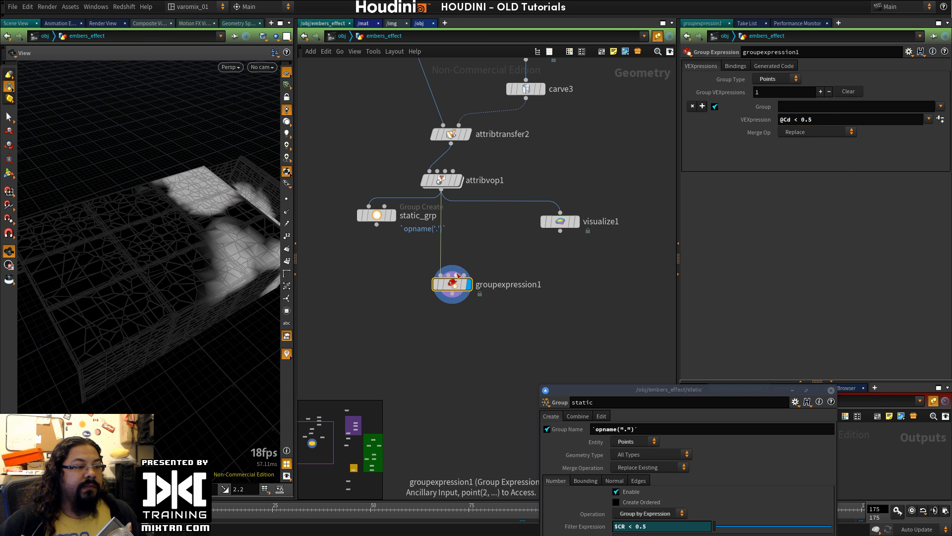
# Step: Insert static_grp between attribvop1 and groupexpression1, clear its Base Group expression and check its groups in the node info
pyautogui.moveTo(447, 285); pyautogui.dragTo(445, 298)
pyautogui.moveTo(382, 215); pyautogui.dragTo(446, 239)
pyautogui.moveTo(798, 125); pyautogui.dragTo(638, 137)
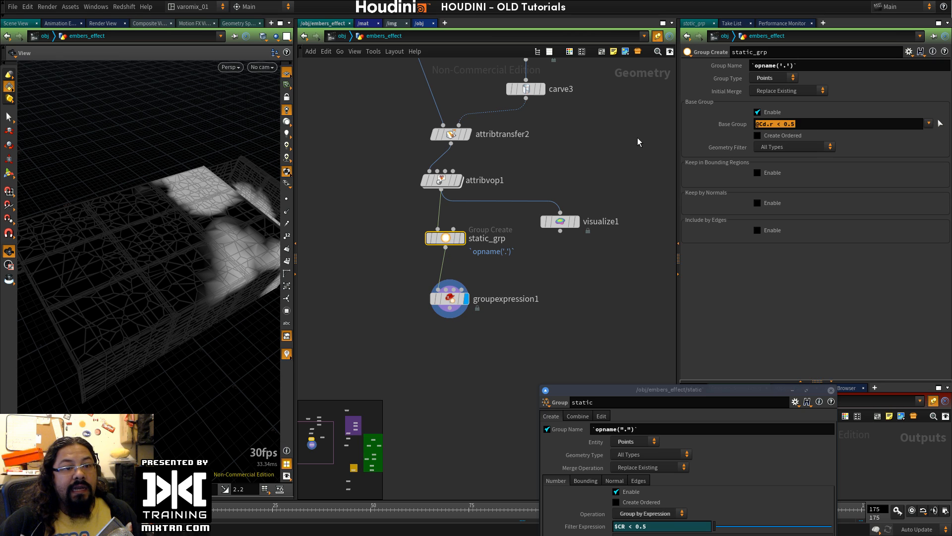
pyautogui.press('BackSpace')
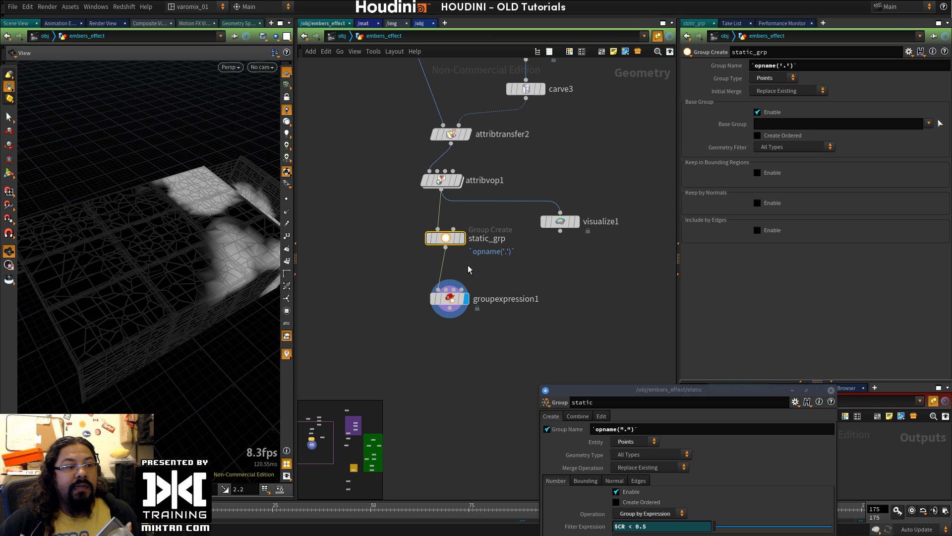
pyautogui.middleClick(446, 238)
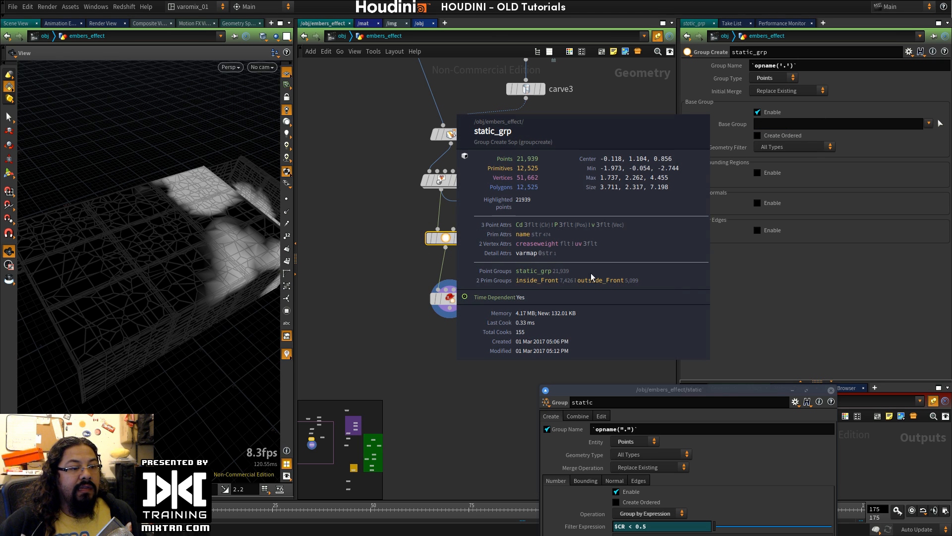
pyautogui.moveTo(590, 273); pyautogui.dragTo(532, 276, button='middle')
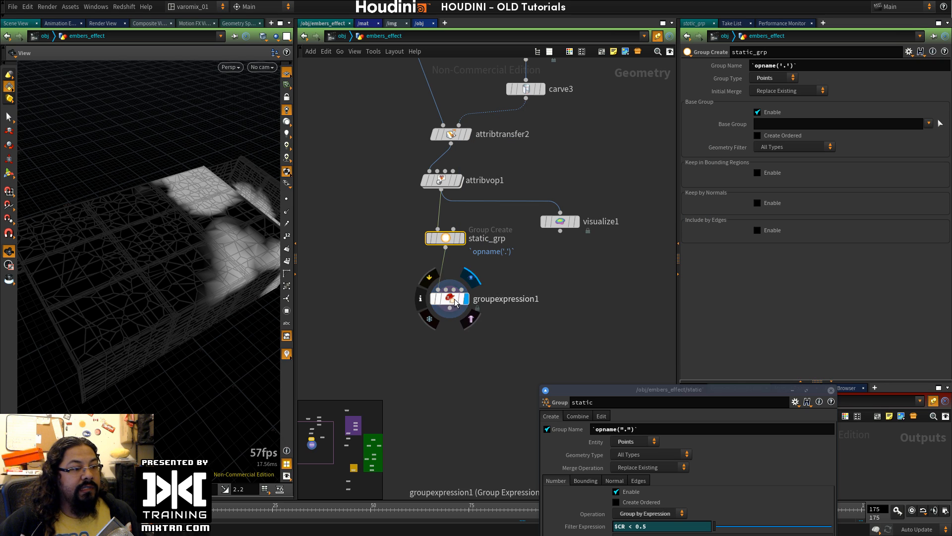
# Step: Look through the groups groupexpression1 offers and compare them with the point groups in static_grp's node info
pyautogui.moveTo(456, 302); pyautogui.dragTo(450, 280)
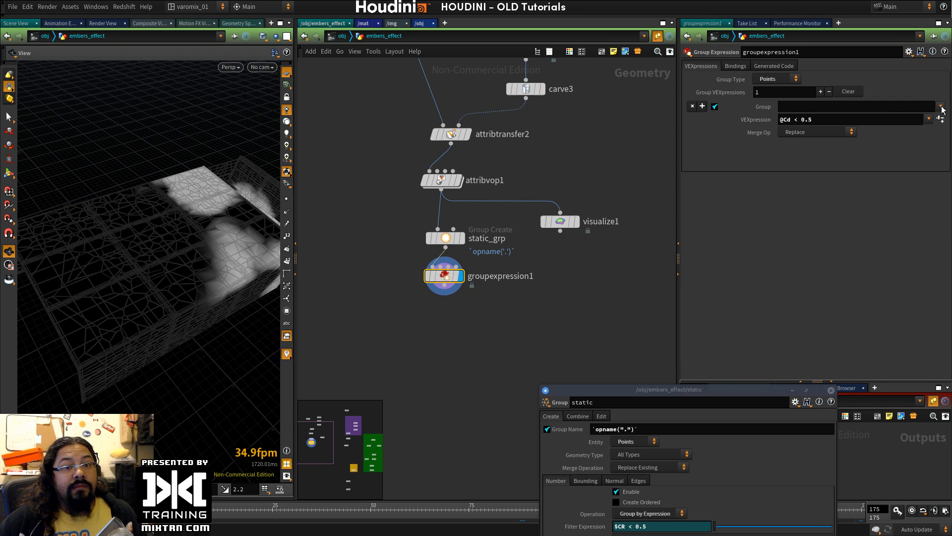
pyautogui.click(940, 106)
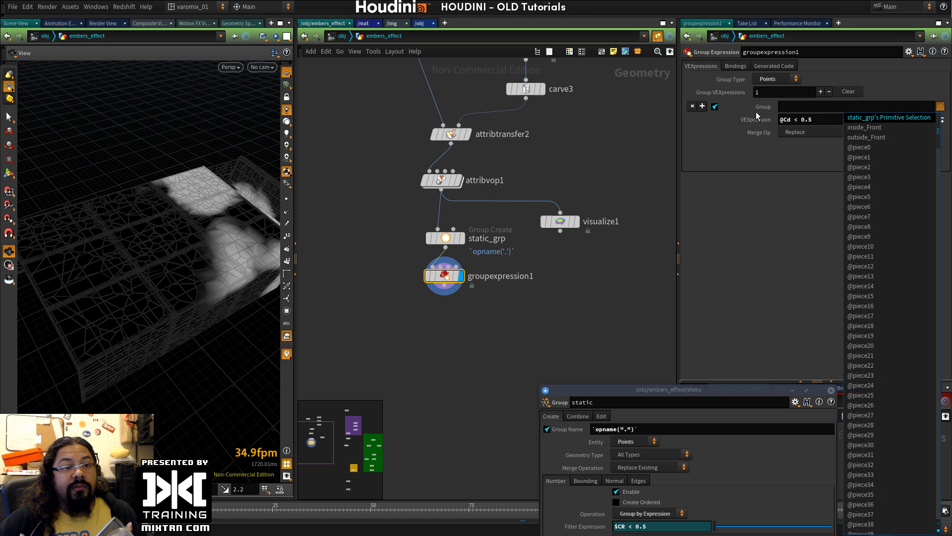
pyautogui.press('Escape')
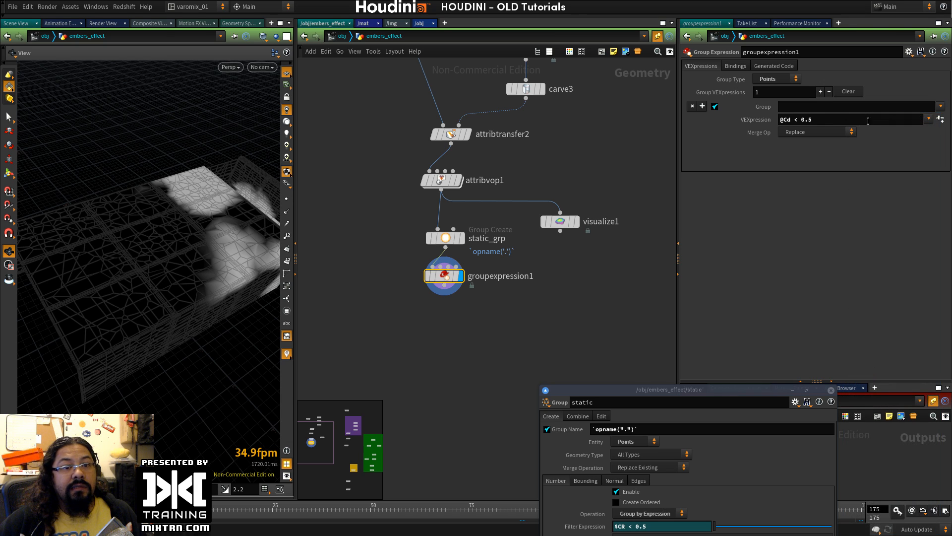
pyautogui.click(940, 106)
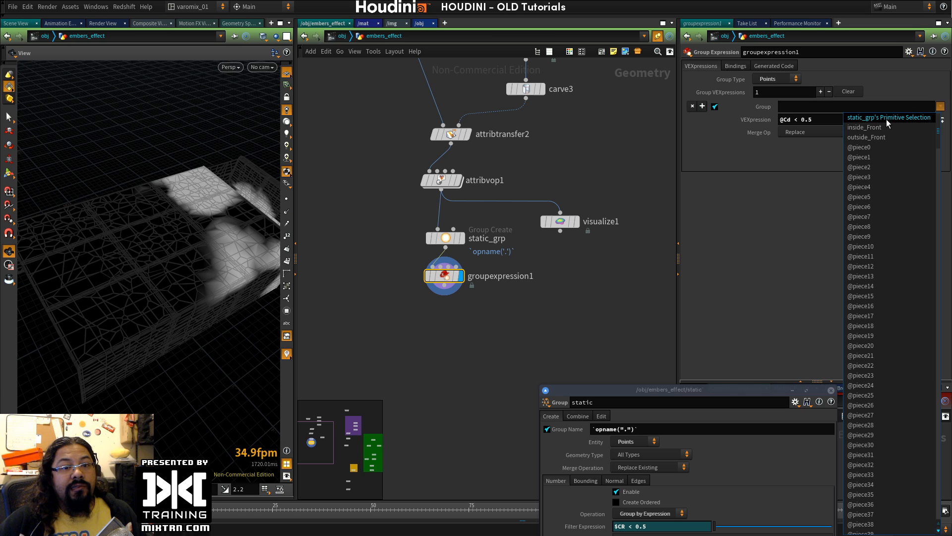
pyautogui.press('Escape')
pyautogui.click(444, 240)
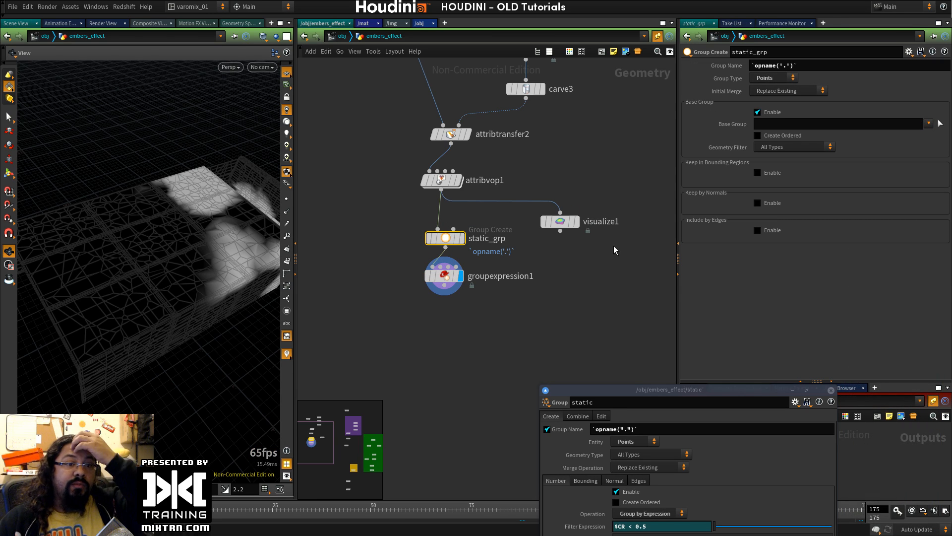
pyautogui.middleClick(453, 242)
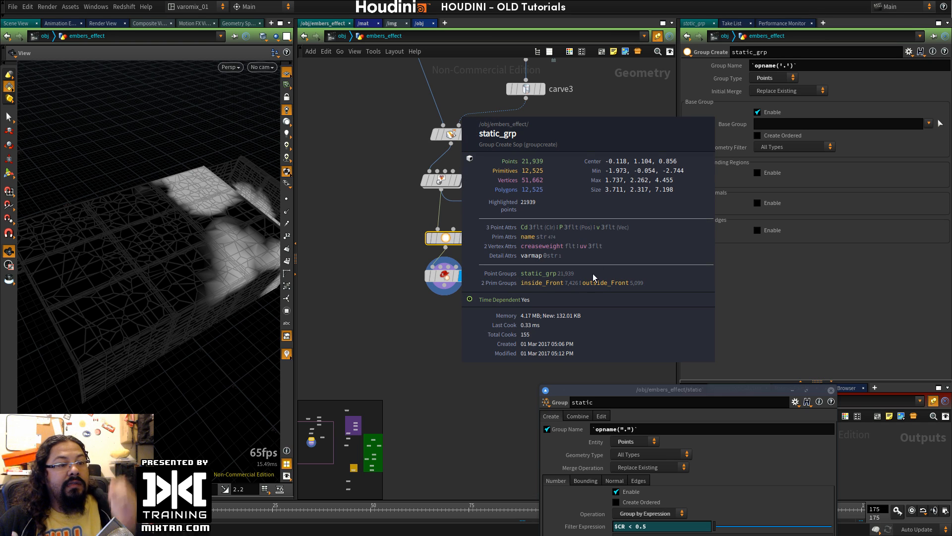
# Step: Keep groupexpression1's Group Type on Points, try static_grp's Primitive Selection as its Group, and clear the field again
pyautogui.click(444, 275)
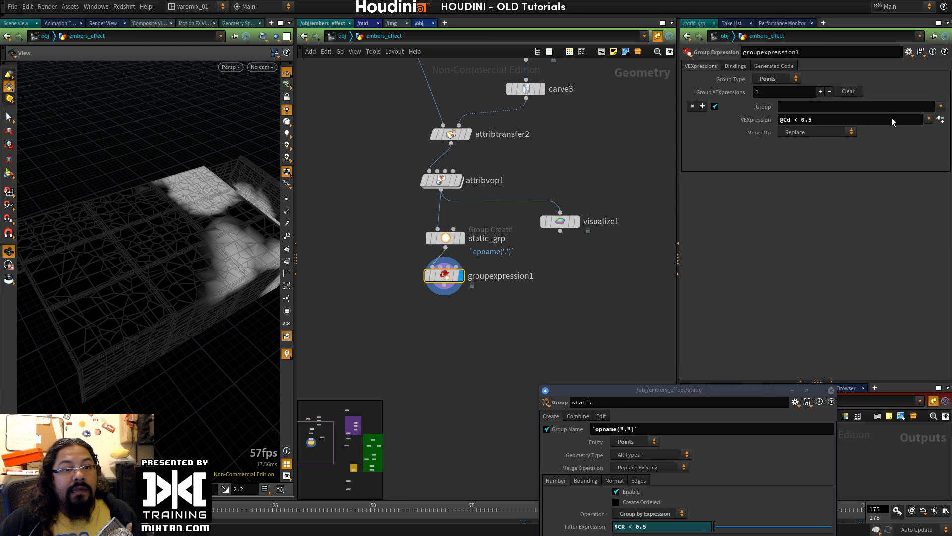
pyautogui.click(941, 106)
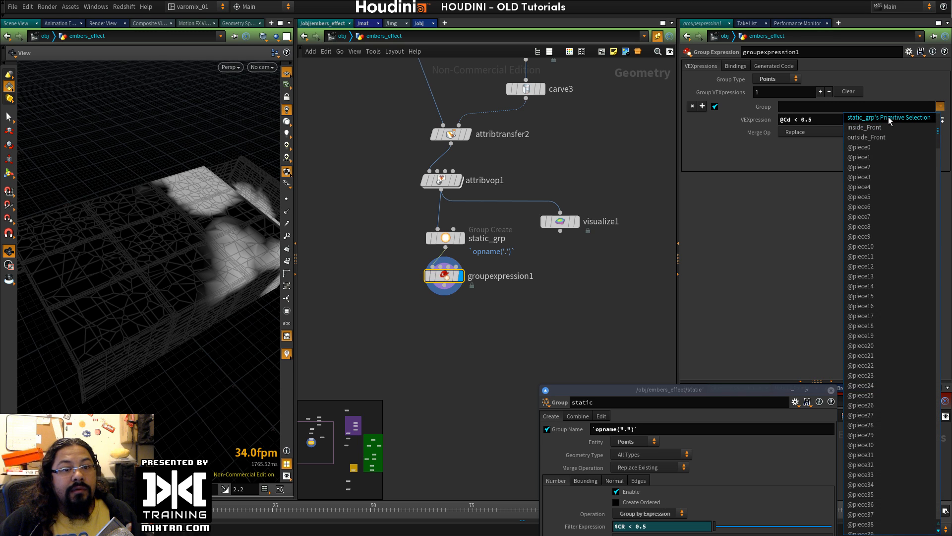
pyautogui.click(779, 78)
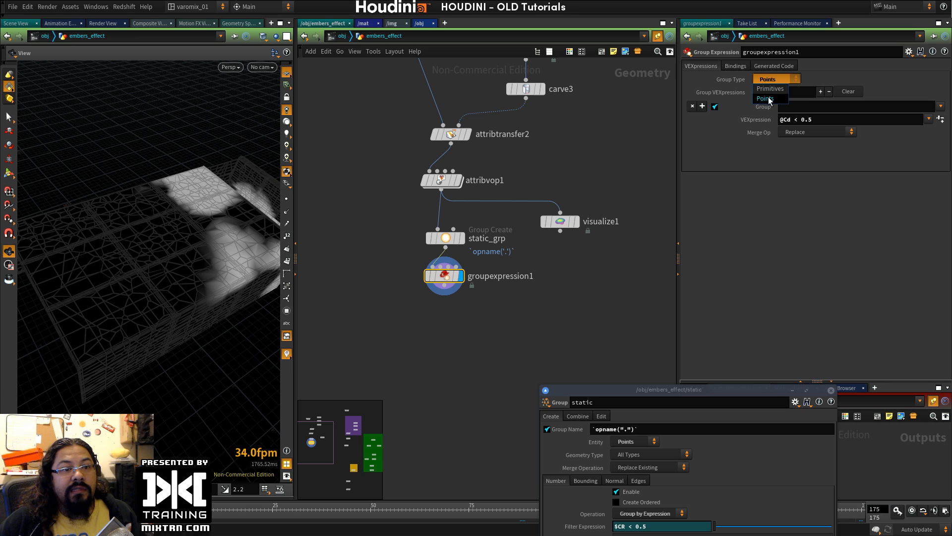
pyautogui.click(766, 99)
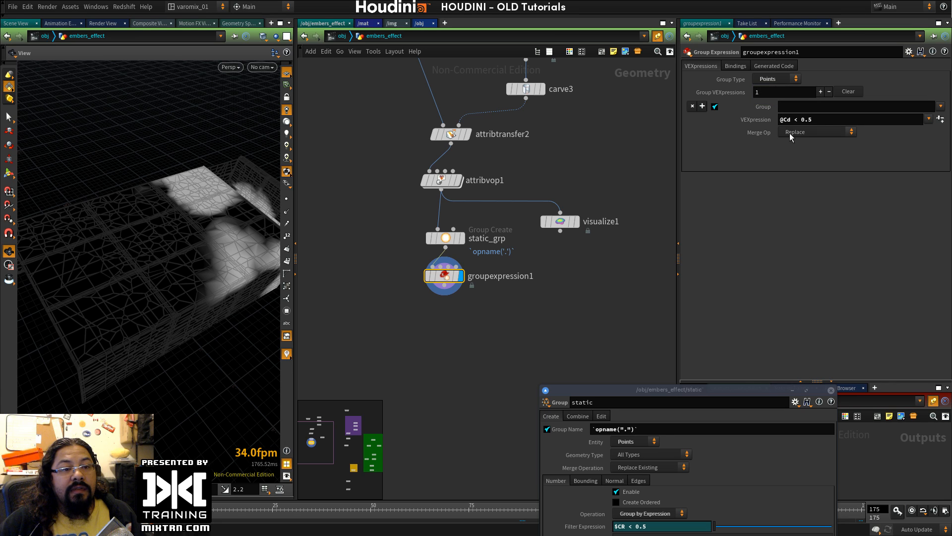
pyautogui.click(940, 107)
pyautogui.click(940, 106)
pyautogui.click(940, 107)
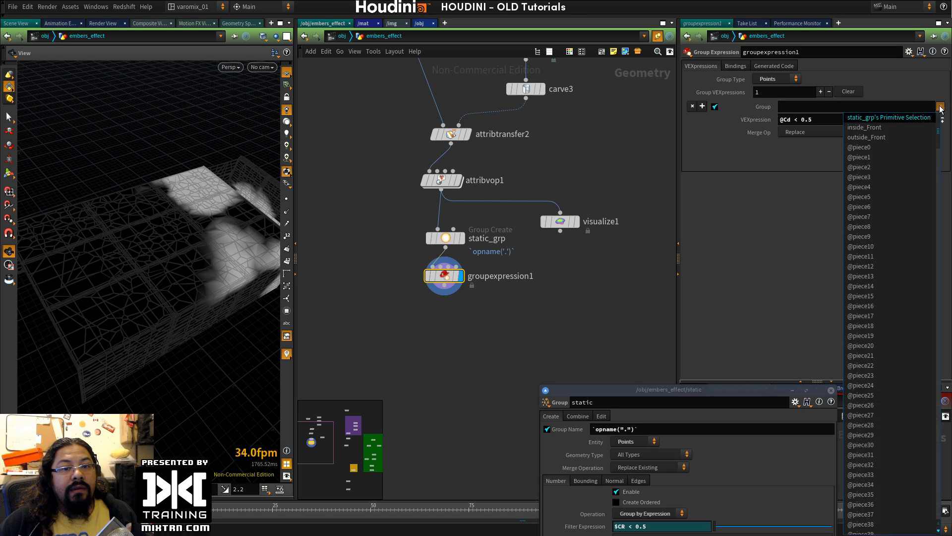
pyautogui.click(913, 117)
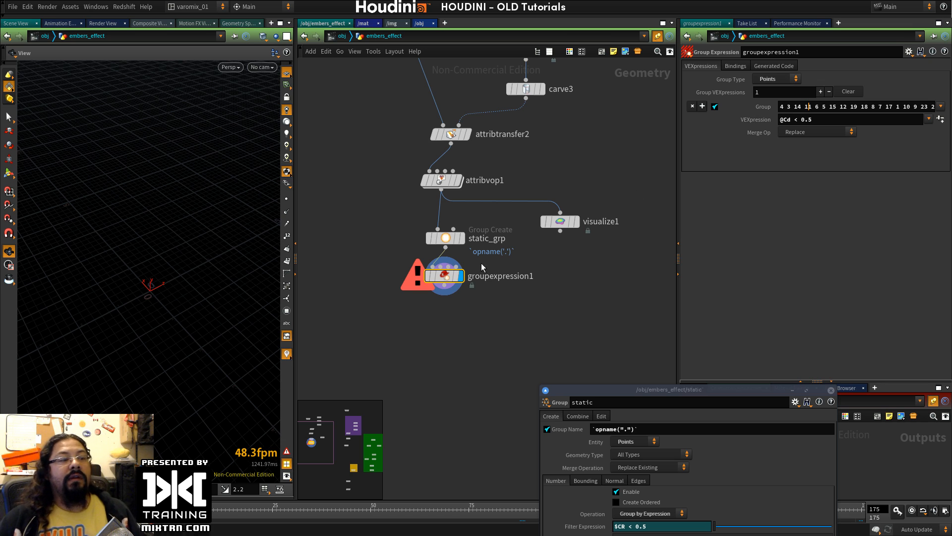
pyautogui.tripleClick(867, 106)
pyautogui.press('BackSpace')
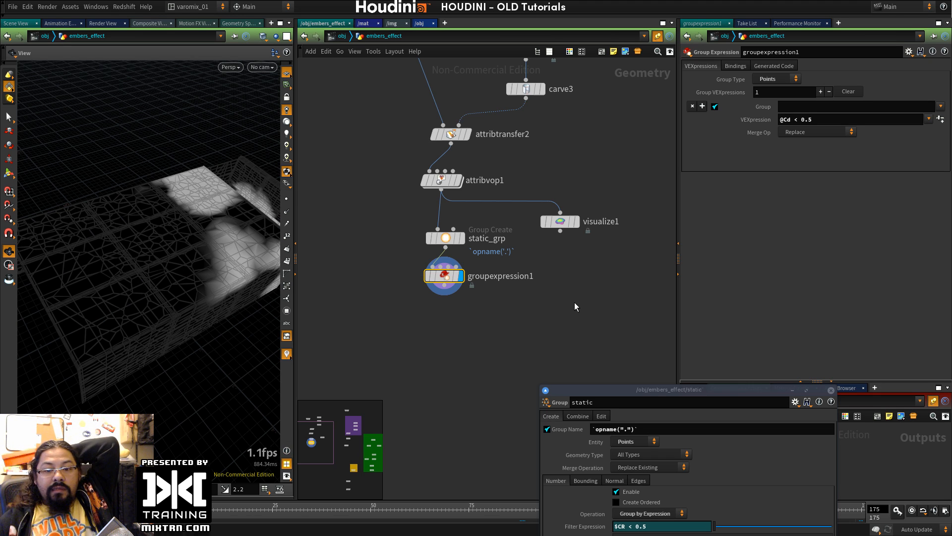
# Step: Move the floating static parameter window out of the way and space static_grp further above groupexpression1
pyautogui.moveTo(451, 282)
pyautogui.mouseDown()
pyautogui.moveTo(446, 267)
pyautogui.moveTo(452, 280)
pyautogui.mouseUp()
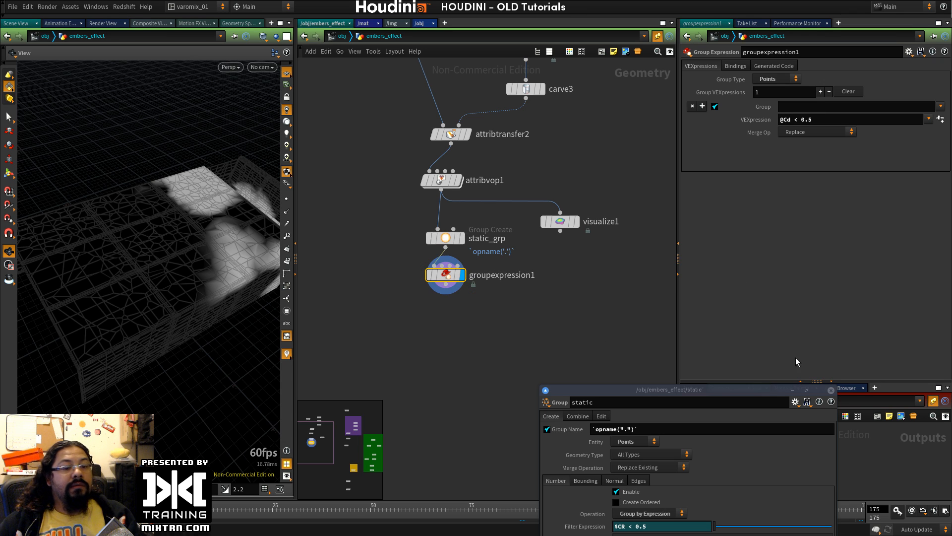
pyautogui.moveTo(716, 390); pyautogui.dragTo(820, 344)
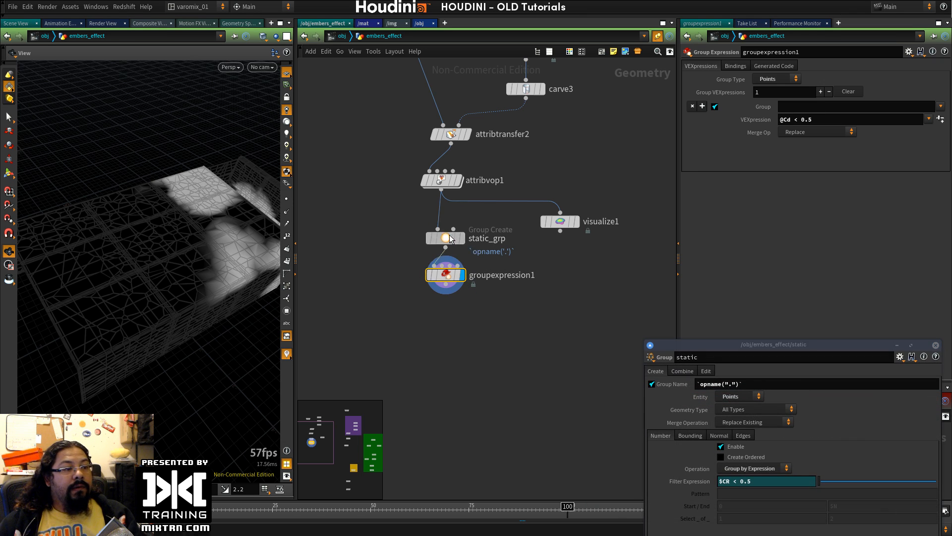
pyautogui.moveTo(444, 238); pyautogui.dragTo(442, 223)
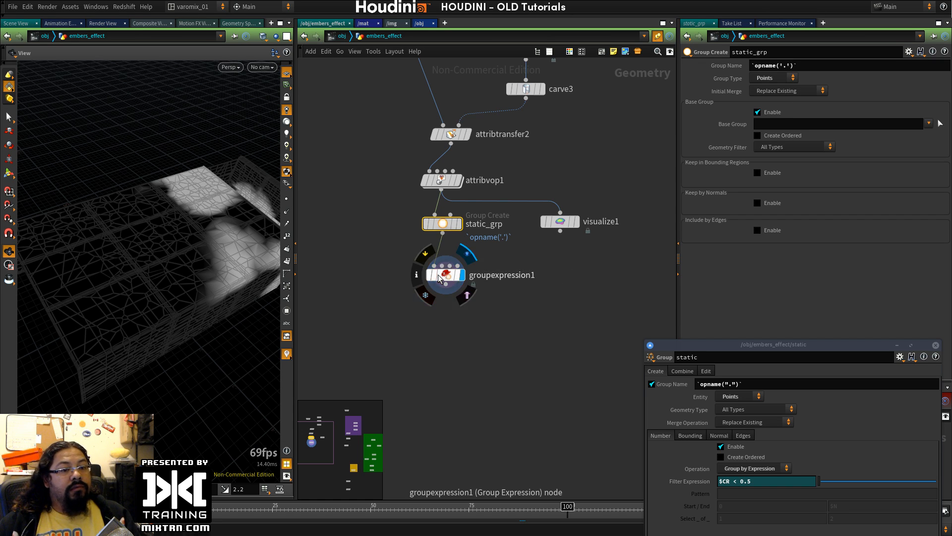
# Step: Add a Group Create node to the network beside groupexpression1
pyautogui.press('Tab')
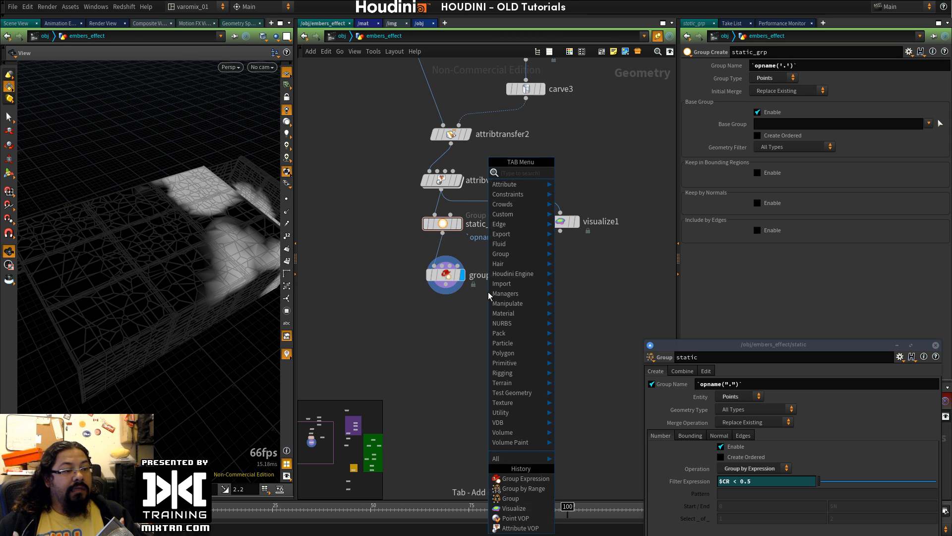
pyautogui.write('gr')
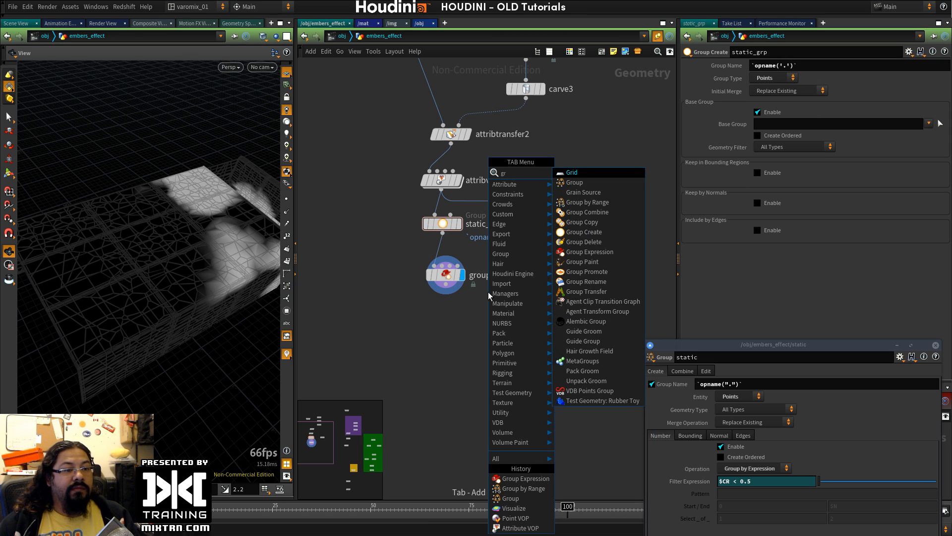
pyautogui.click(598, 236)
pyautogui.click(525, 304)
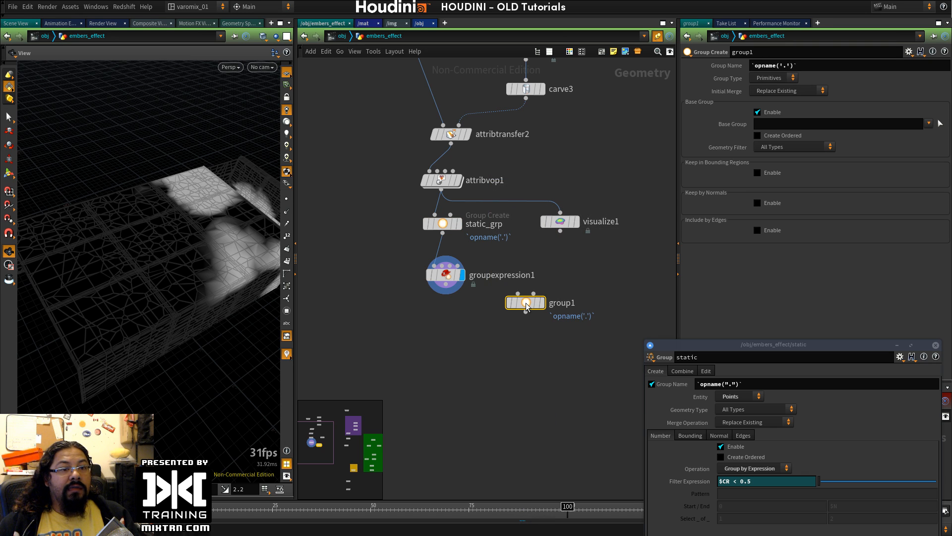
# Step: Delete the extra group1 node and look through the group nodes available to add
pyautogui.moveTo(533, 306)
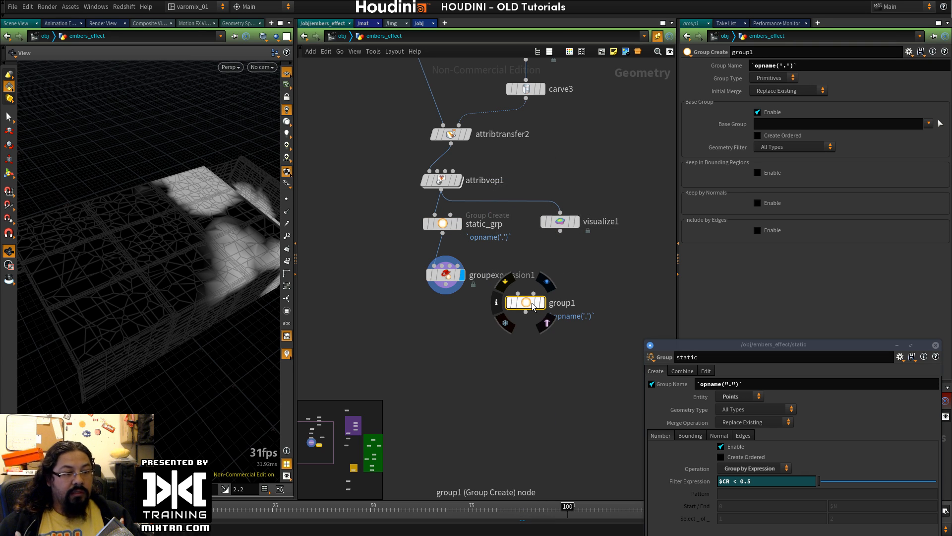
pyautogui.press('Delete')
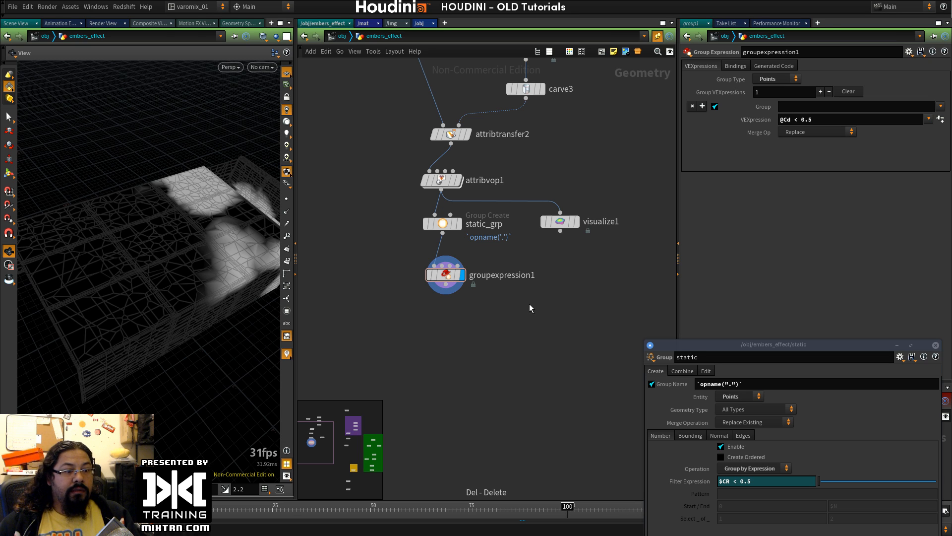
pyautogui.press('Tab')
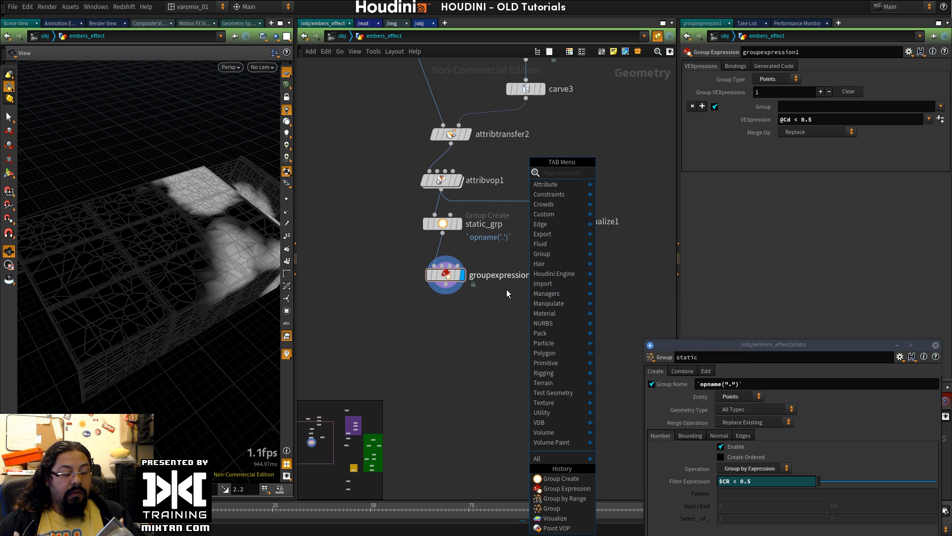
pyautogui.press('Escape')
pyautogui.press('Tab')
pyautogui.moveTo(501, 260)
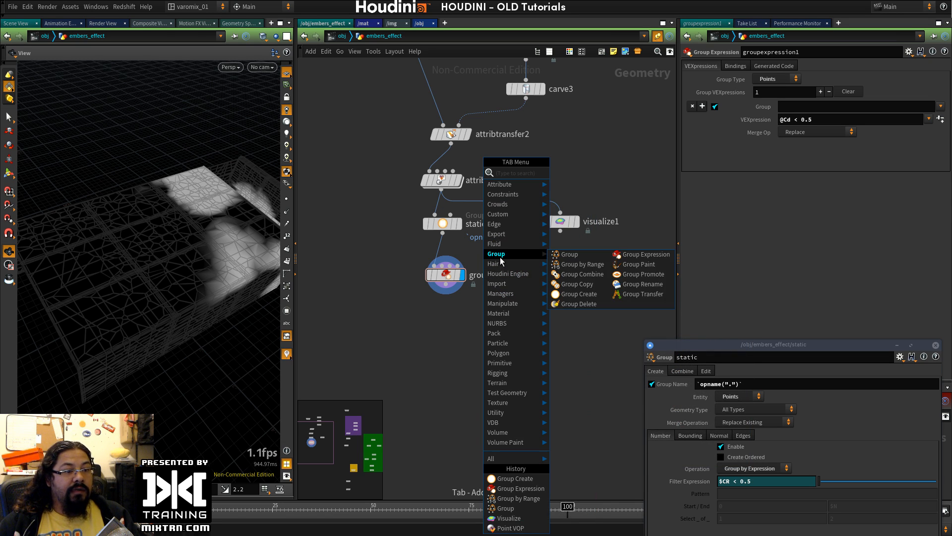
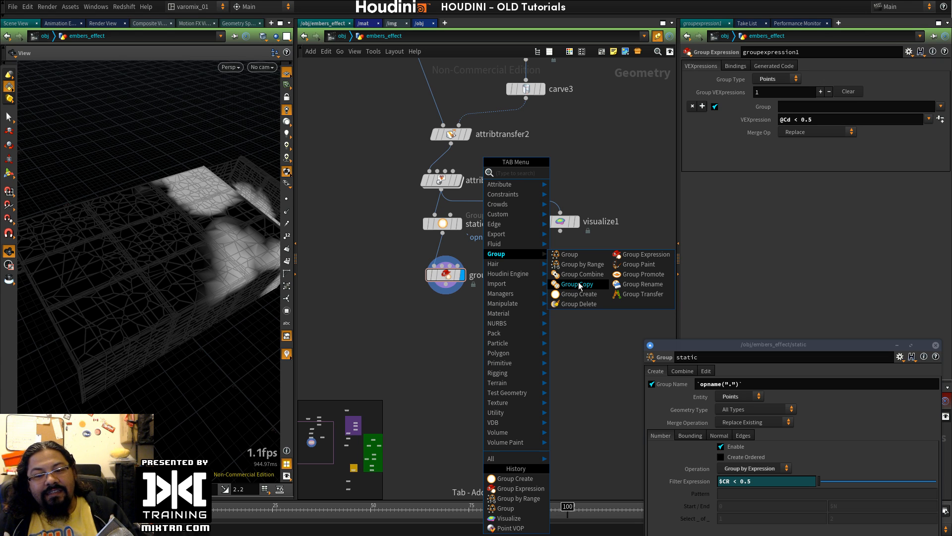
pyautogui.click(589, 159)
pyautogui.click(835, 119)
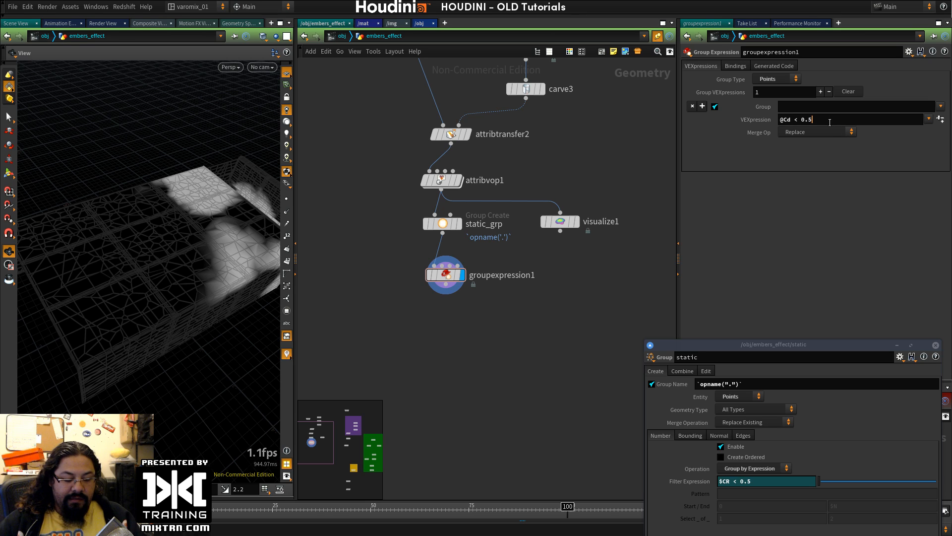
pyautogui.write(';')
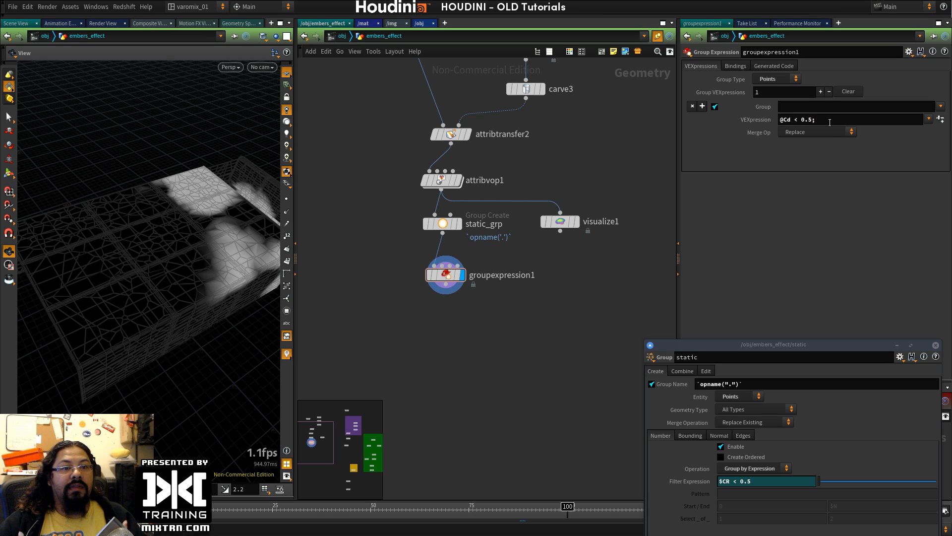
pyautogui.click(426, 223)
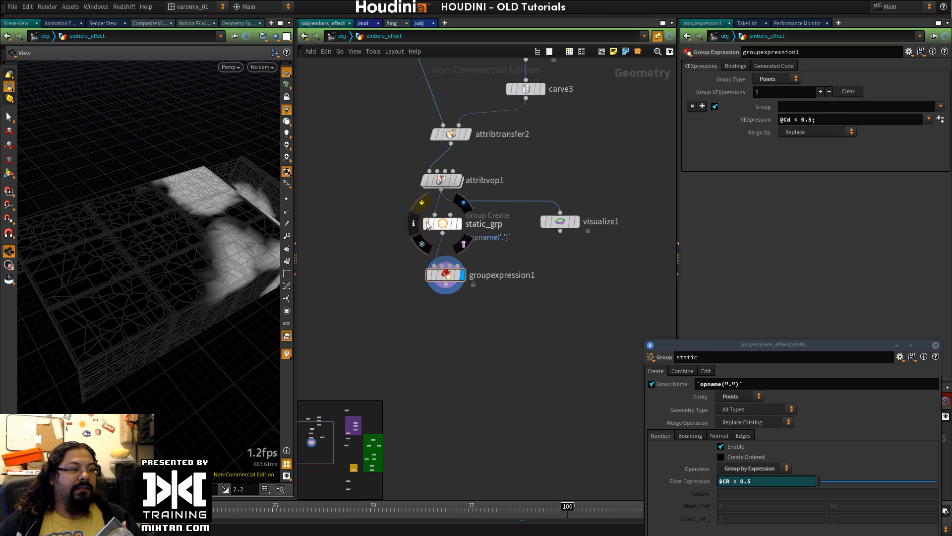
pyautogui.click(445, 282)
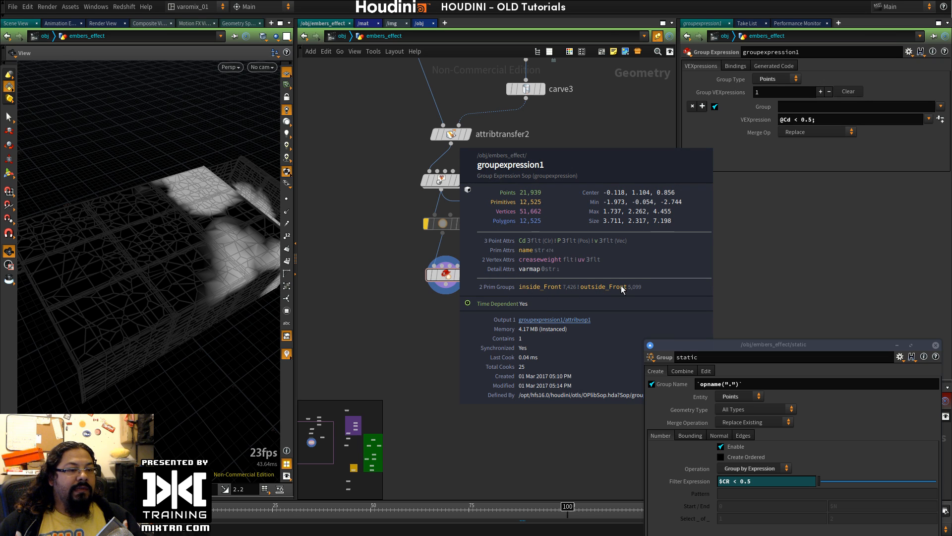
pyautogui.tripleClick(819, 120)
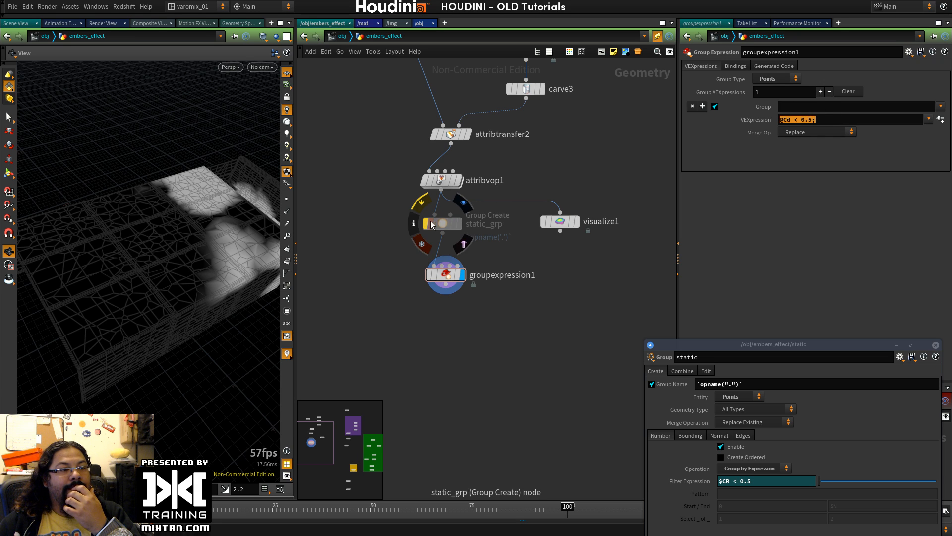
pyautogui.moveTo(441, 230)
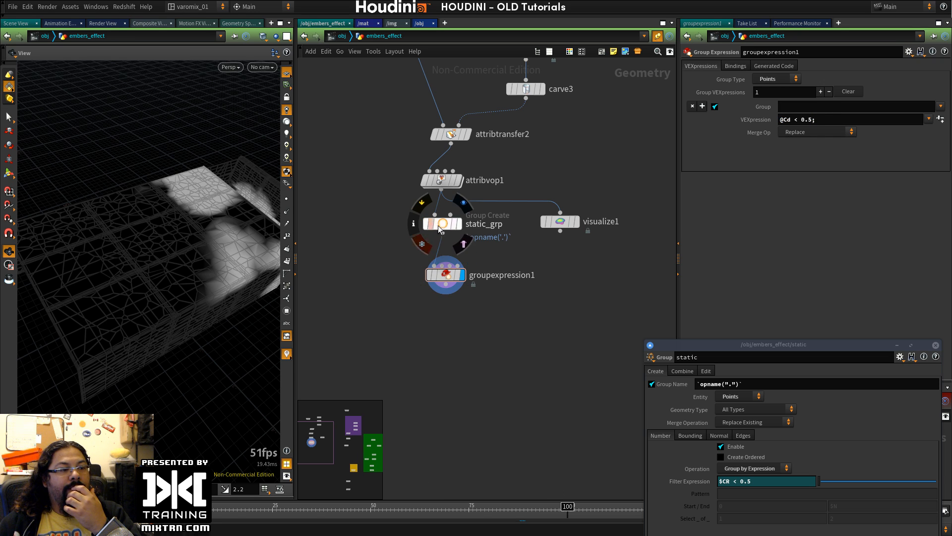
pyautogui.click(457, 224)
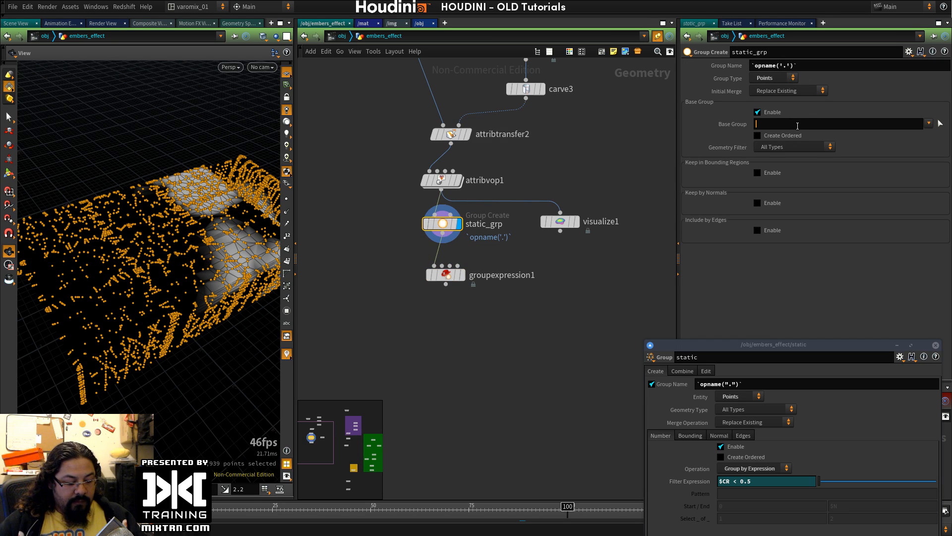
pyautogui.write('@Cd')
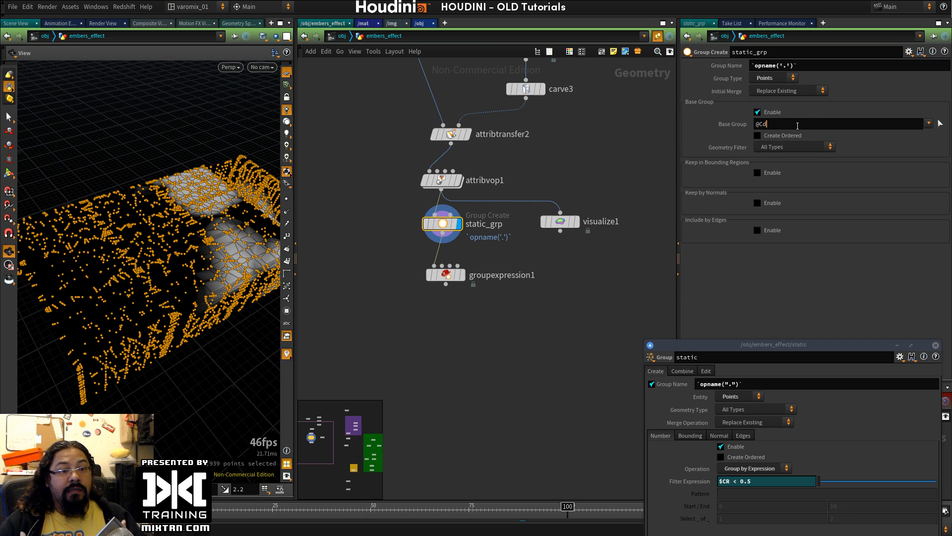
pyautogui.write(' < ')
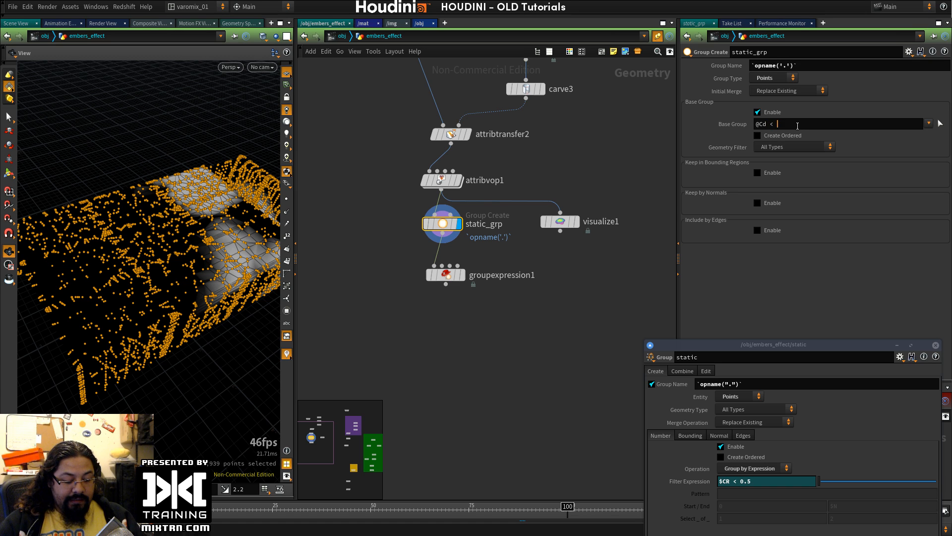
pyautogui.write('0.5;')
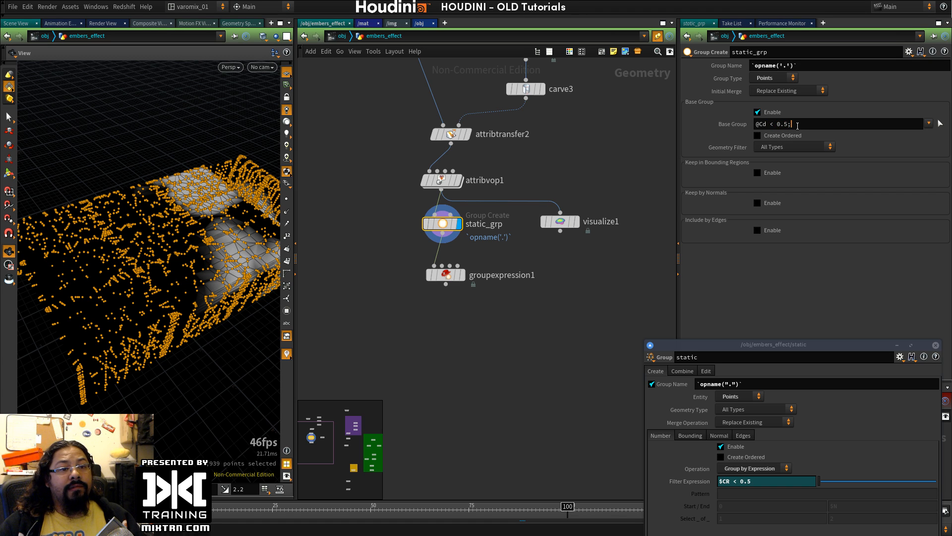
pyautogui.press('Return')
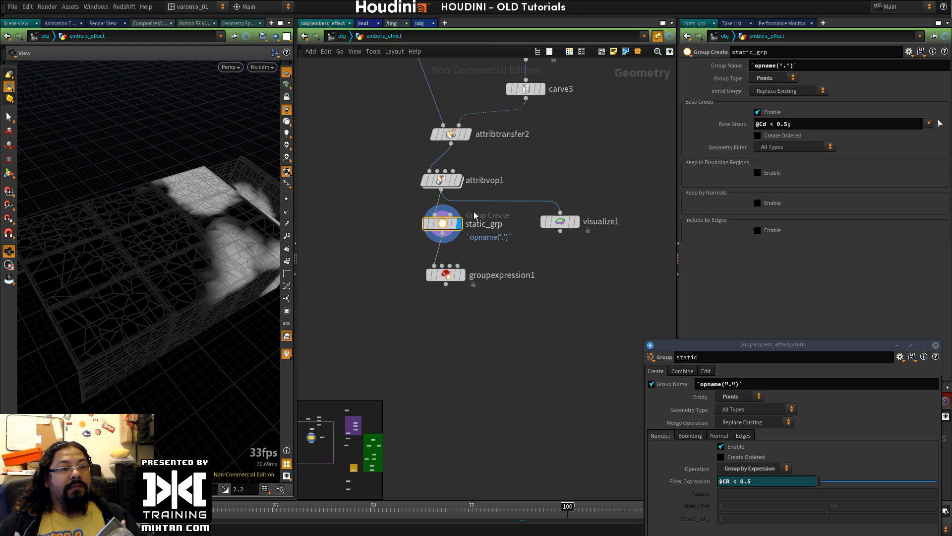
pyautogui.middleClick(440, 225)
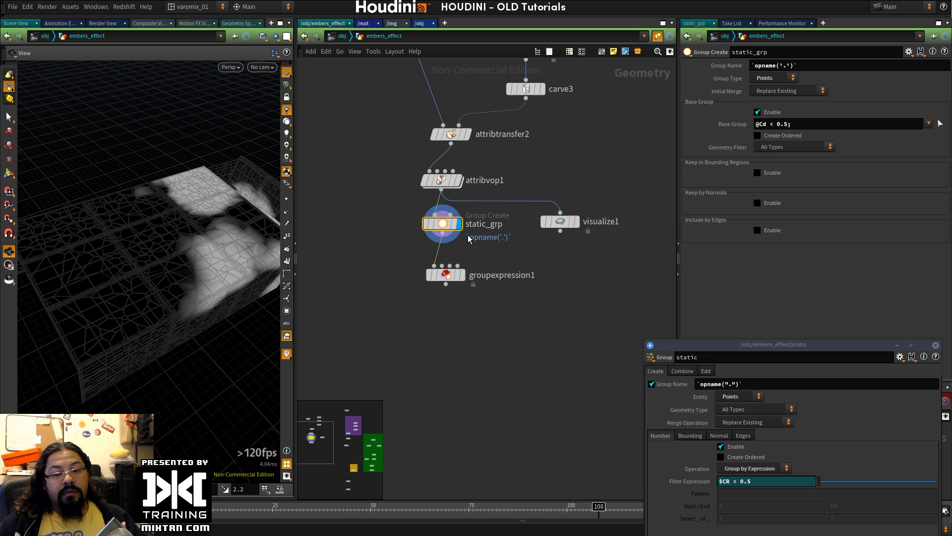
# Step: Remove the @ from static_grp's Base Group so it reads "Cd < 0.5;" and check the node info
pyautogui.click(756, 124)
pyautogui.press('Delete')
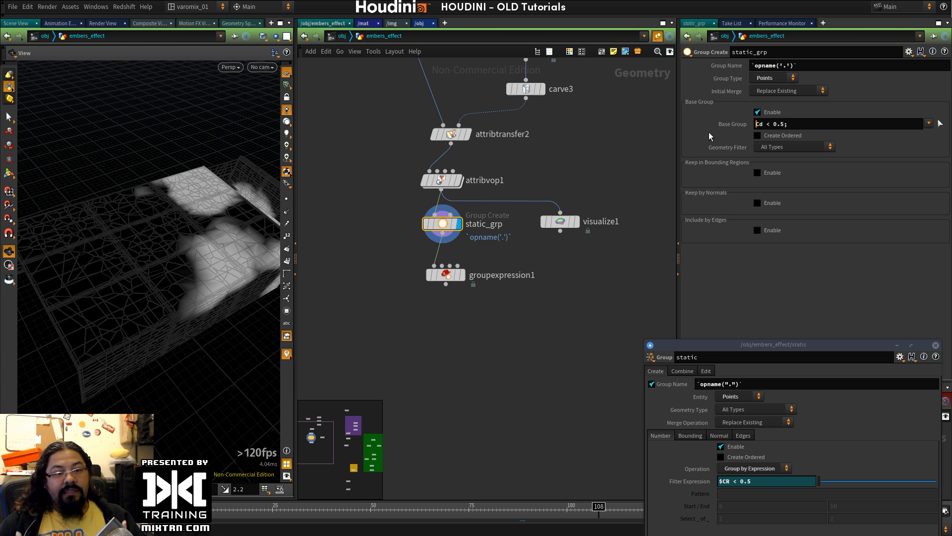
pyautogui.press('Return')
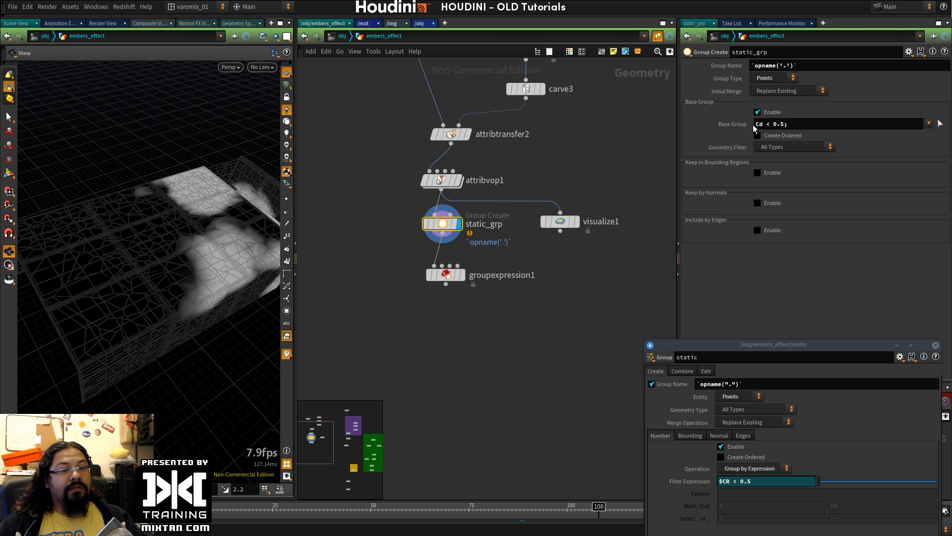
pyautogui.middleClick(449, 226)
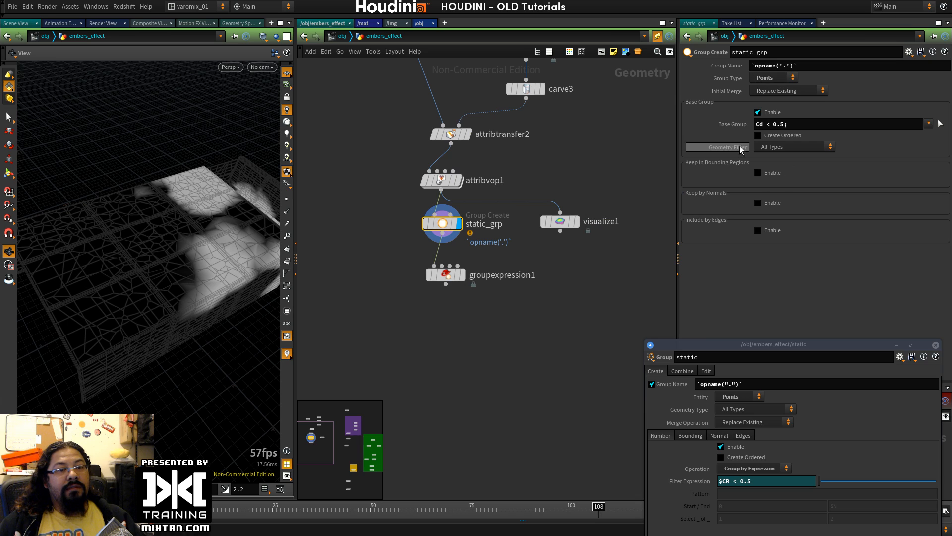
# Step: Bypass static_grp, display groupexpression1 and move it up close beneath static_grp
pyautogui.click(426, 223)
pyautogui.click(462, 275)
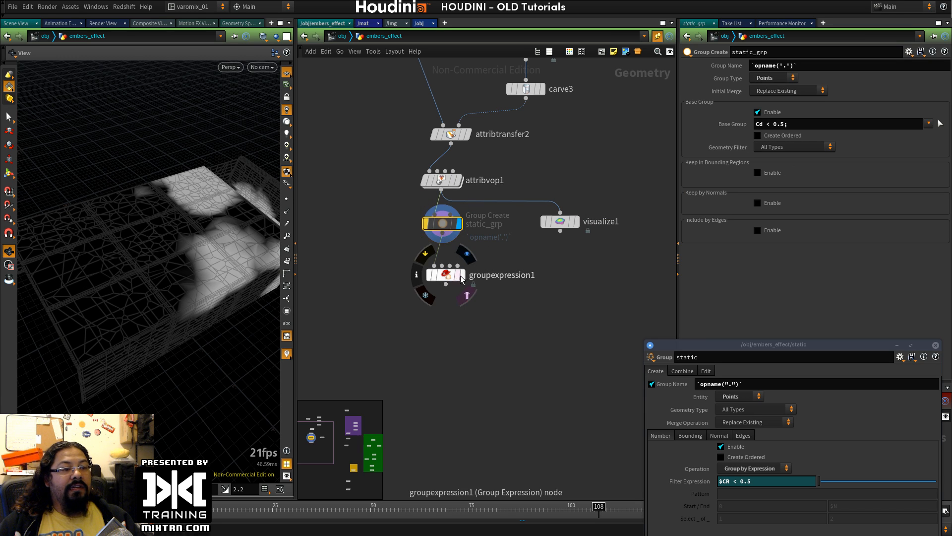
pyautogui.moveTo(446, 276); pyautogui.dragTo(433, 256)
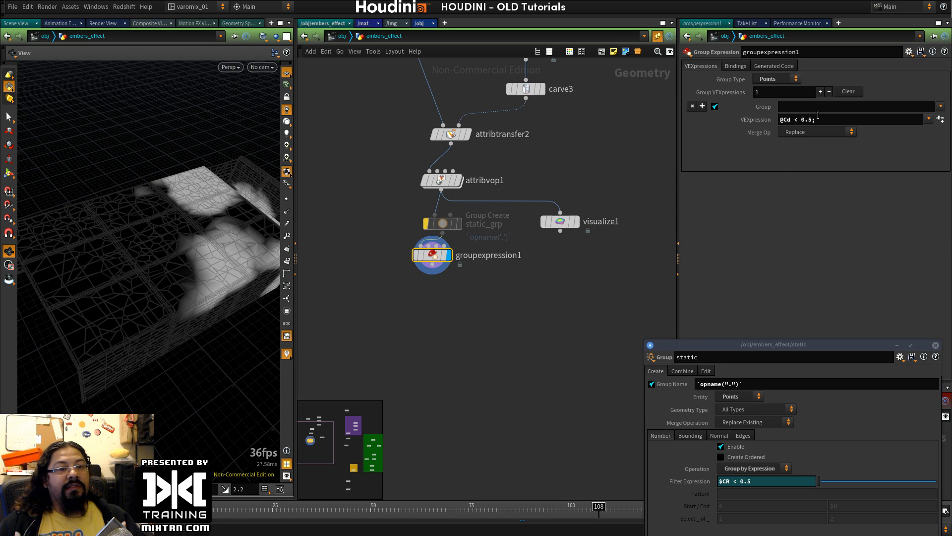
# Step: Change groupexpression1's VEXpression to "Cd < 0.5;" and check its groups in the node info
pyautogui.click(786, 120)
pyautogui.press('BackSpace')
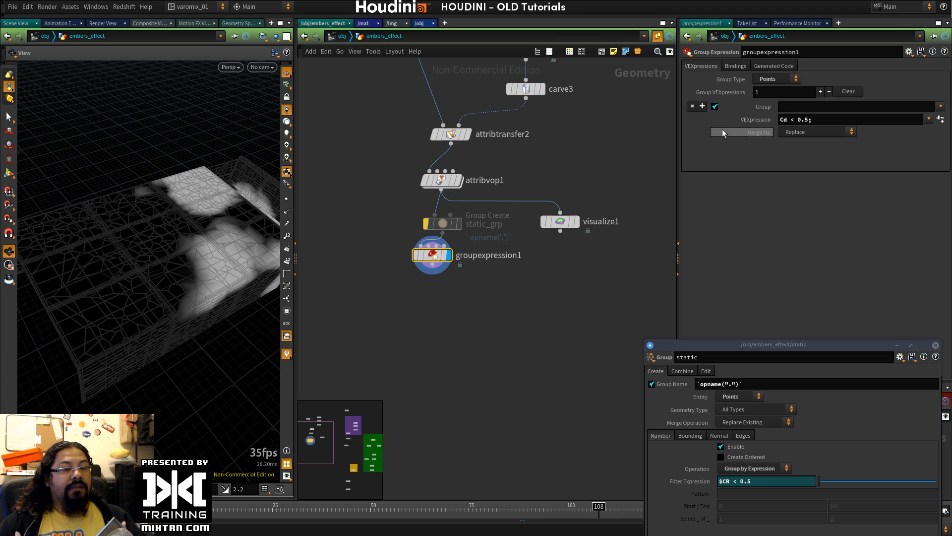
pyautogui.middleClick(434, 254)
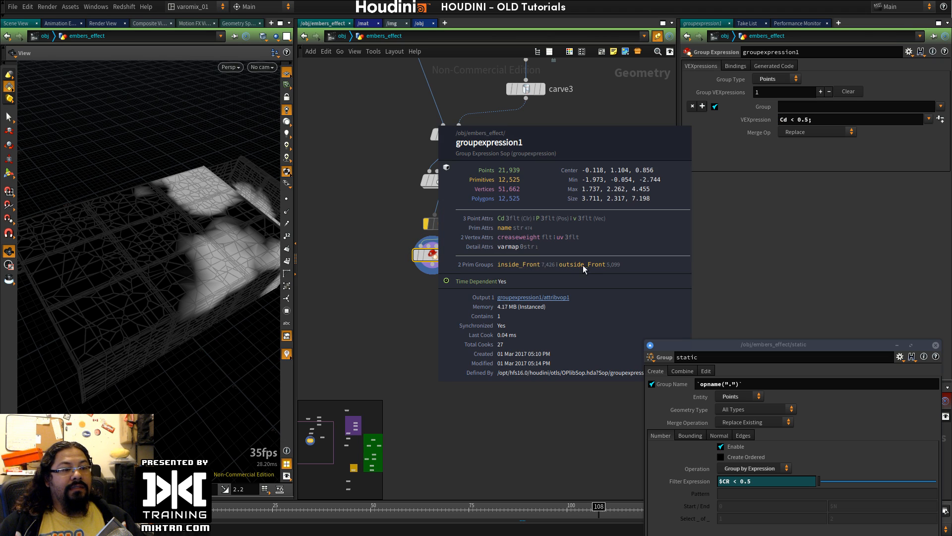
# Step: Set groupexpression1's Attribute to Match binding to Cd and check the node info for a point group
pyautogui.click(738, 67)
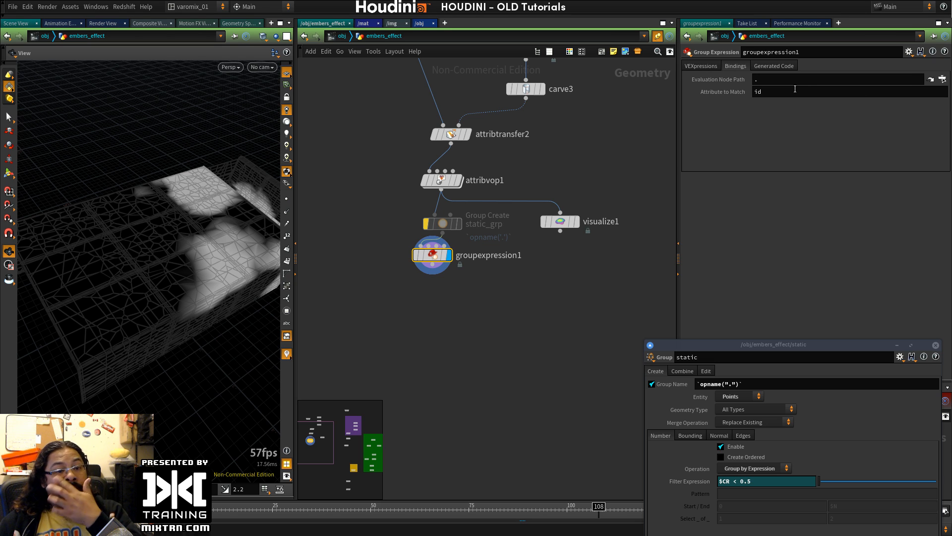
pyautogui.moveTo(795, 89); pyautogui.dragTo(713, 92)
pyautogui.write('Cd')
pyautogui.press('Return')
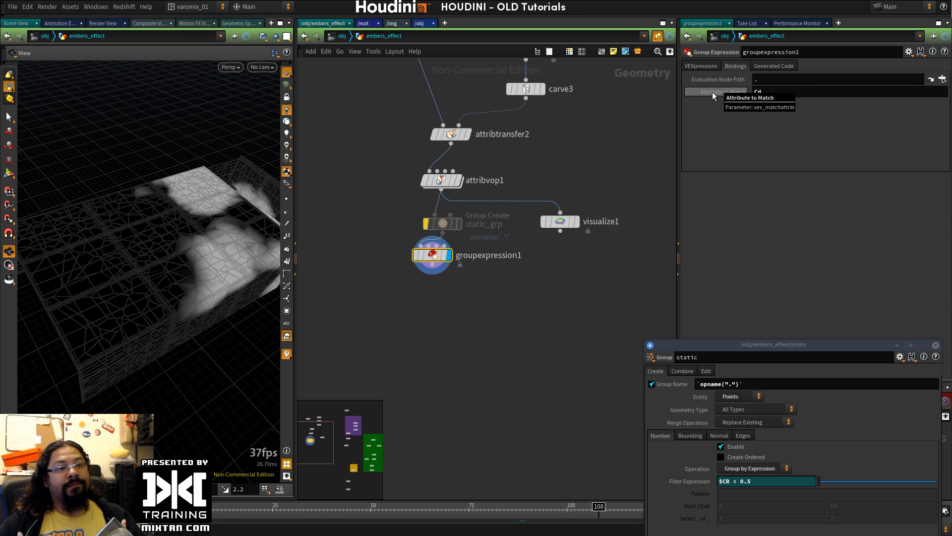
pyautogui.middleClick(432, 256)
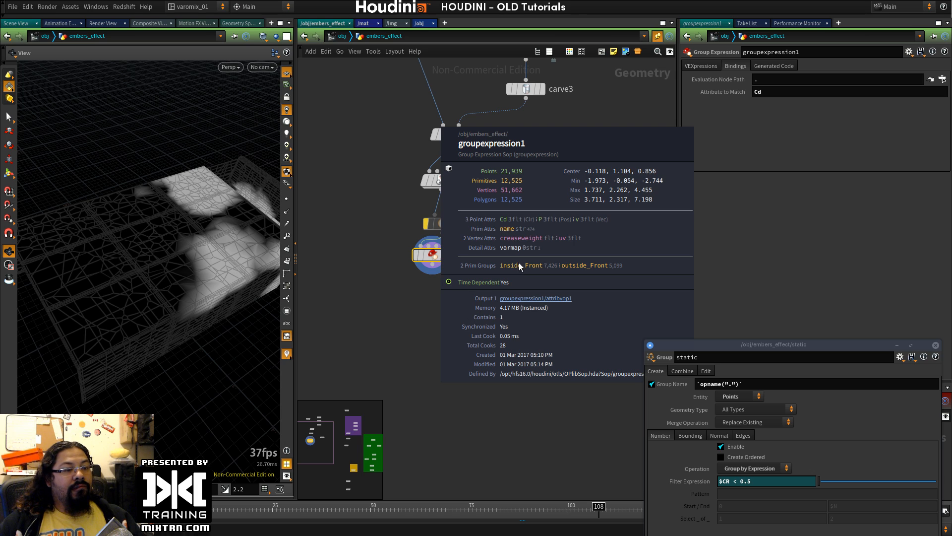
# Step: Examine groupexpression1's generated code and compare it with its VEXpression settings
pyautogui.click(770, 67)
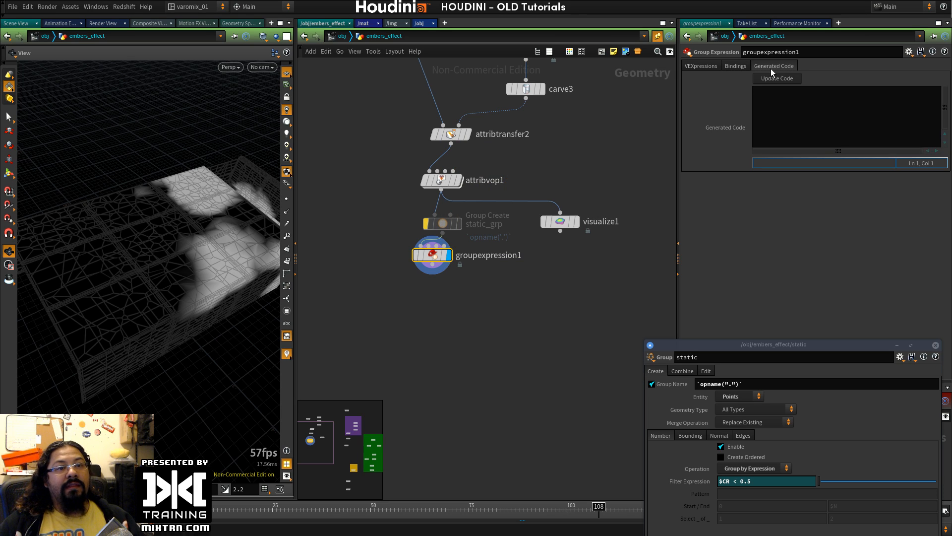
pyautogui.click(713, 66)
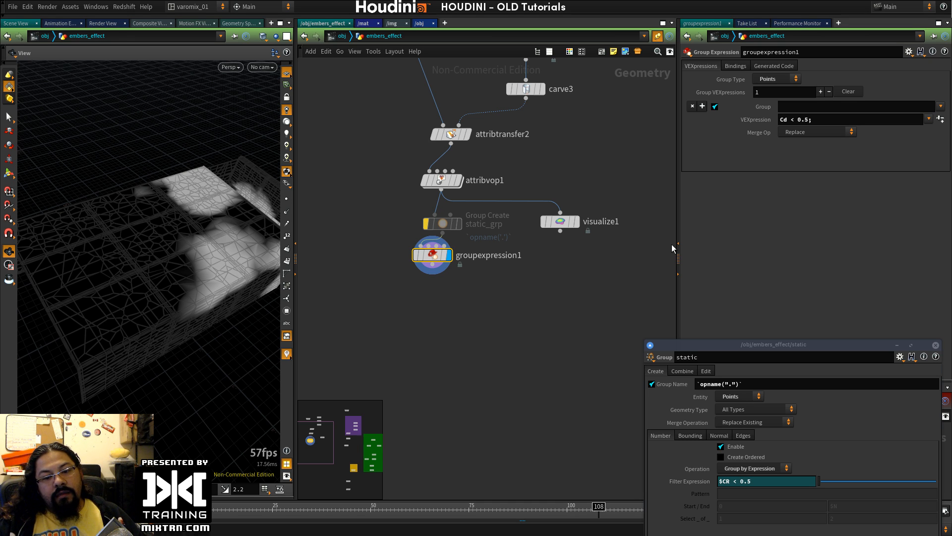
pyautogui.click(775, 68)
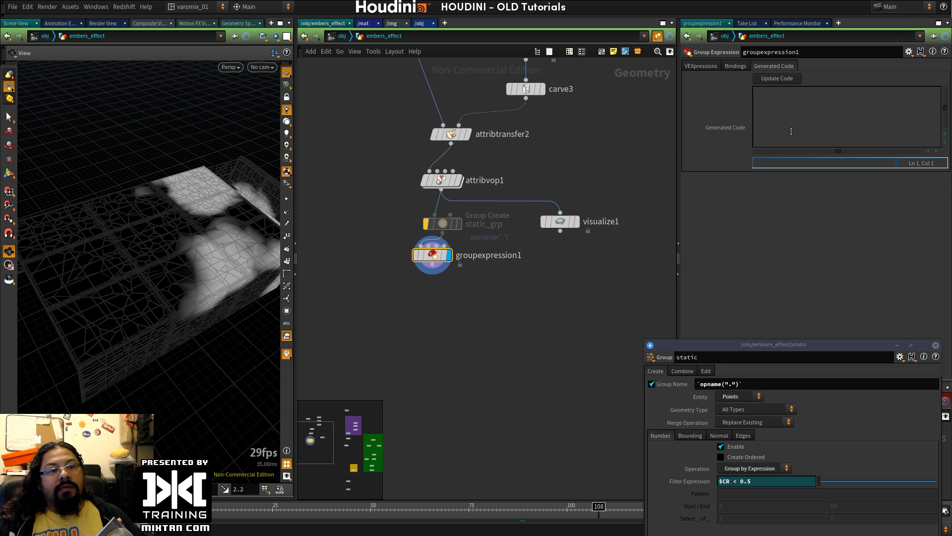
pyautogui.moveTo(421, 258); pyautogui.dragTo(431, 255, button='middle')
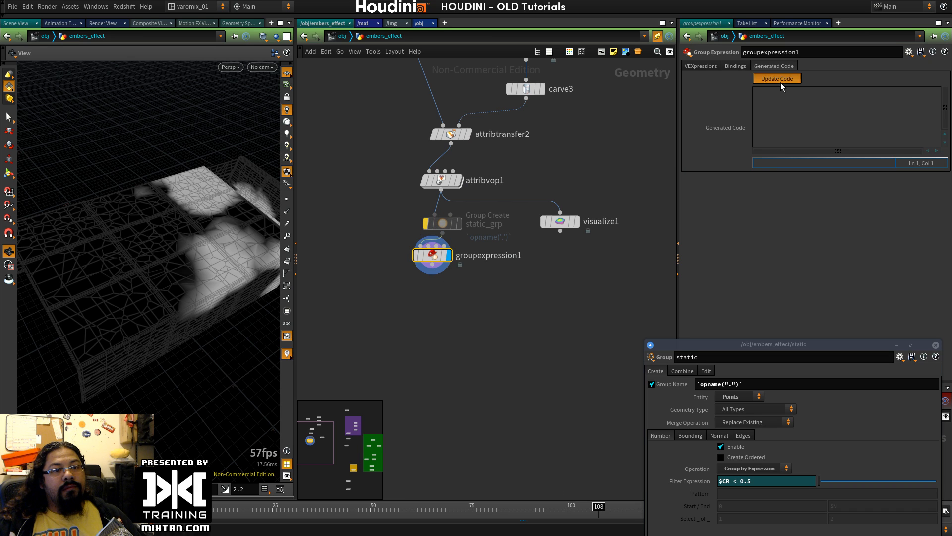
pyautogui.click(703, 66)
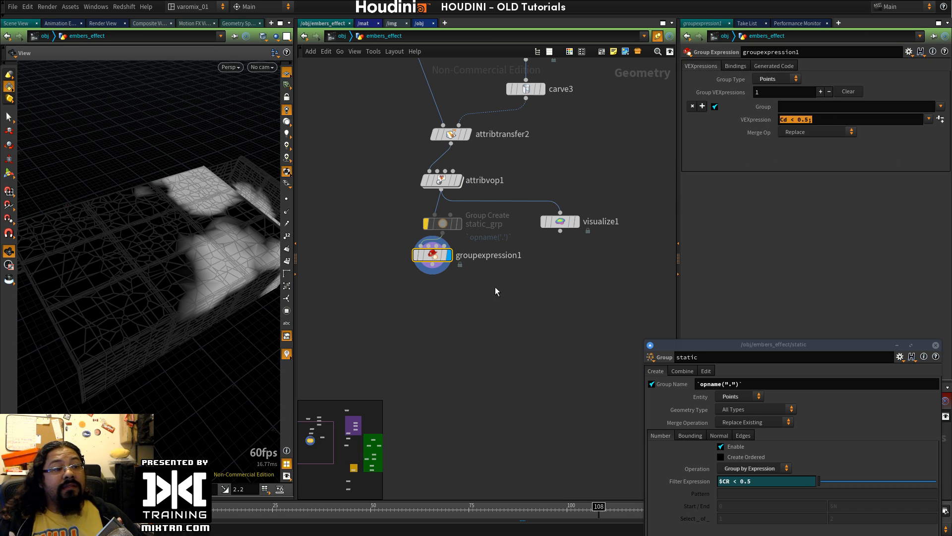
# Step: Reposition groupexpression1 slightly lower and to the left beneath the bypassed static_grp
pyautogui.moveTo(489, 287); pyautogui.dragTo(457, 285, button='middle')
pyautogui.moveTo(400, 254); pyautogui.dragTo(390, 258)
pyautogui.moveTo(462, 278); pyautogui.dragTo(450, 282, button='middle')
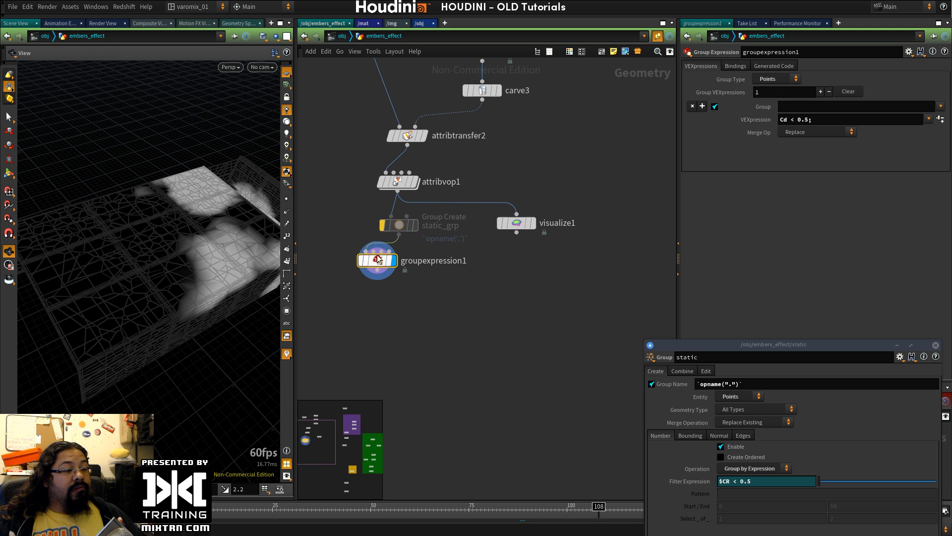
pyautogui.moveTo(378, 257); pyautogui.dragTo(388, 260)
pyautogui.moveTo(380, 311); pyautogui.dragTo(517, 308, button='middle')
pyautogui.press('Tab')
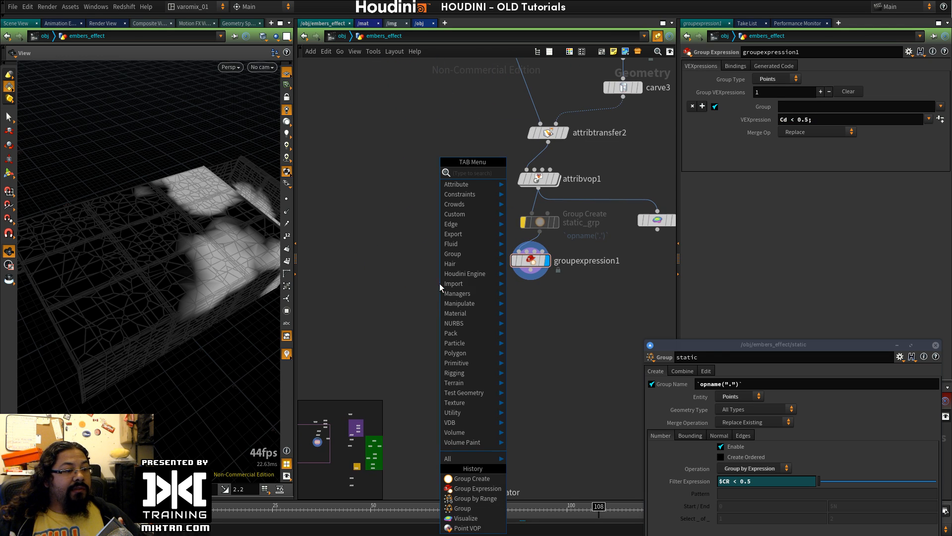
pyautogui.write('poin')
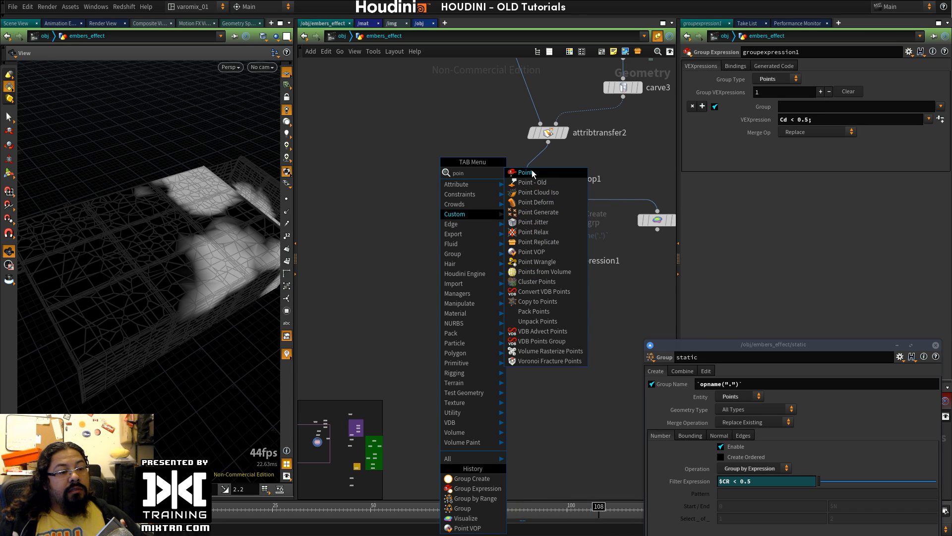
pyautogui.press('Escape')
# Step: Add a Group by Range node to the left of groupexpression1
pyautogui.press('Tab')
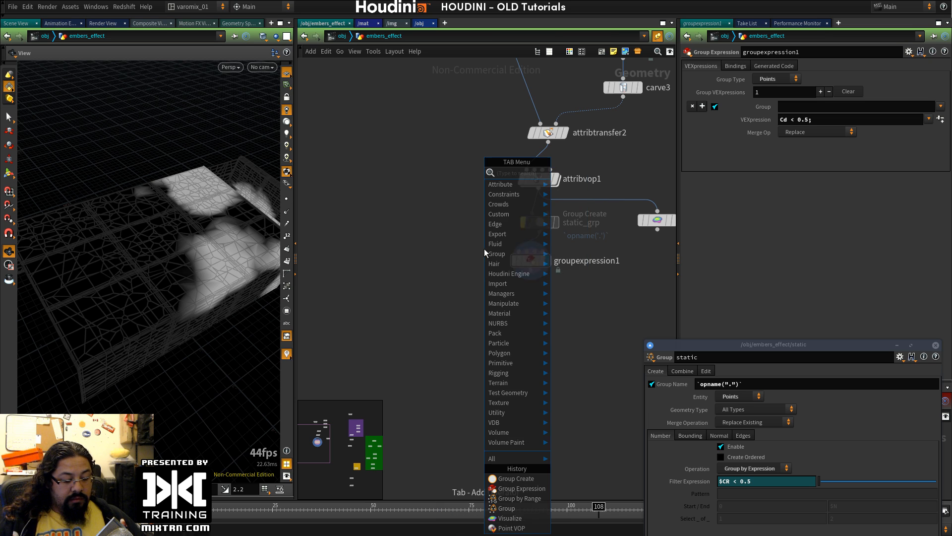
pyautogui.write('grou')
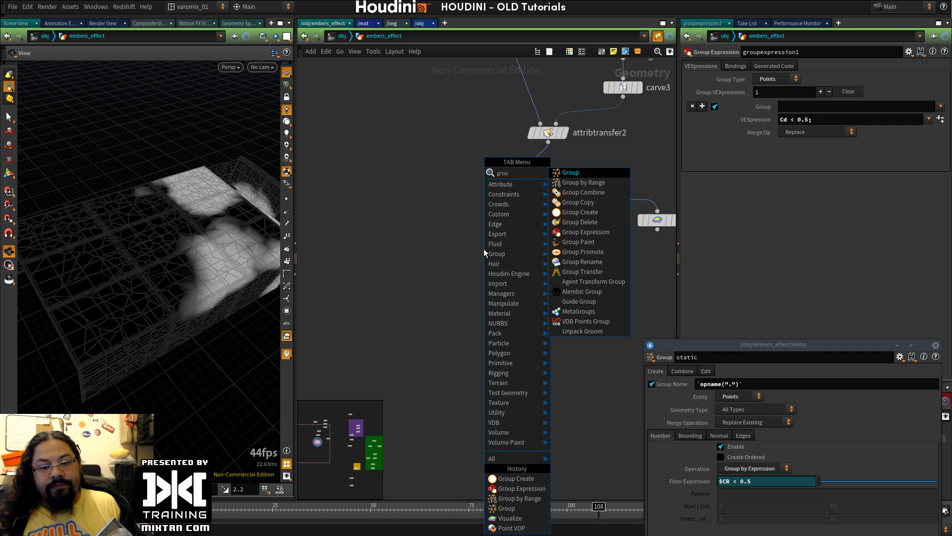
pyautogui.click(596, 182)
pyautogui.click(449, 242)
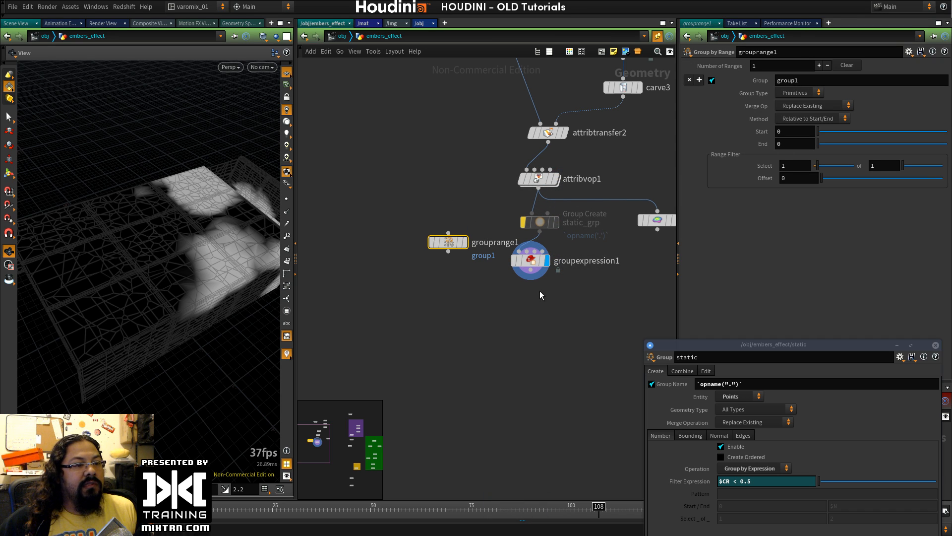
pyautogui.moveTo(539, 291); pyautogui.dragTo(468, 293, button='middle')
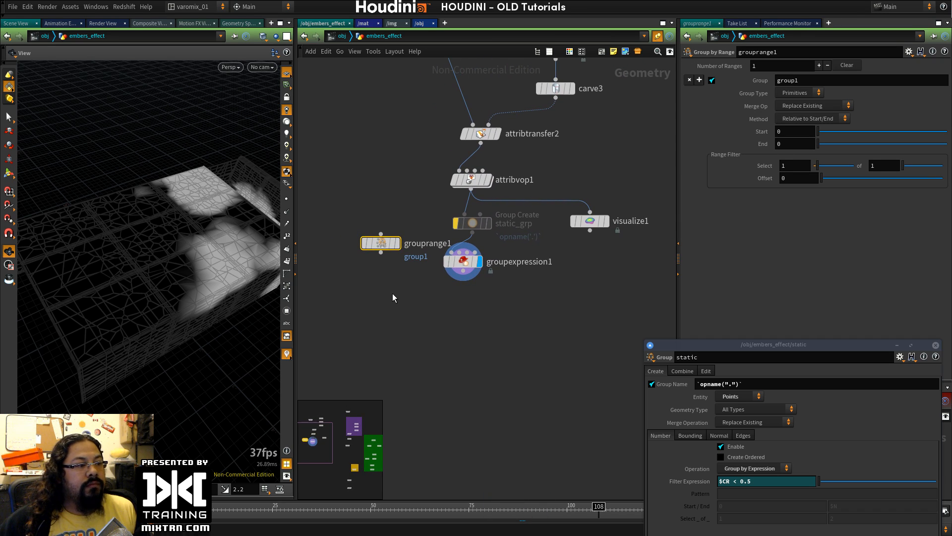
pyautogui.click(439, 311)
pyautogui.press('Tab')
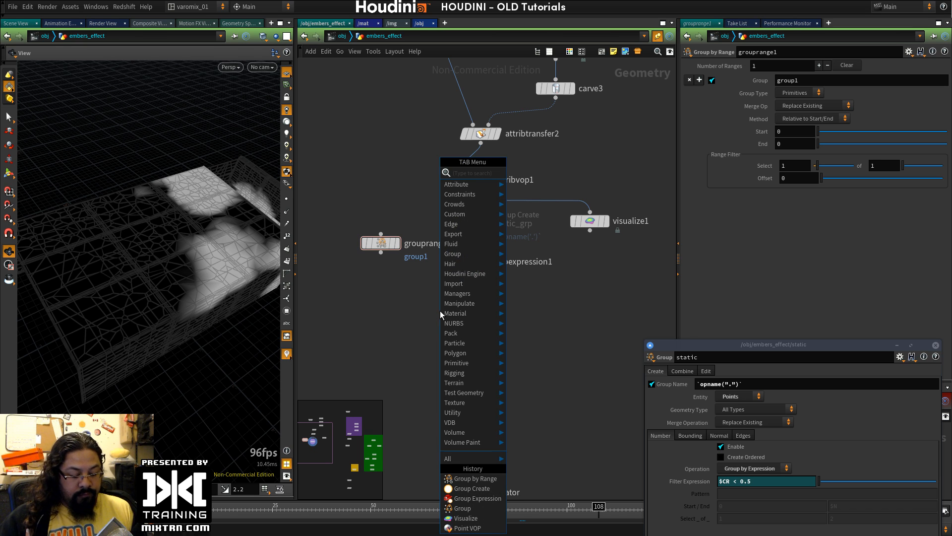
pyautogui.write('group')
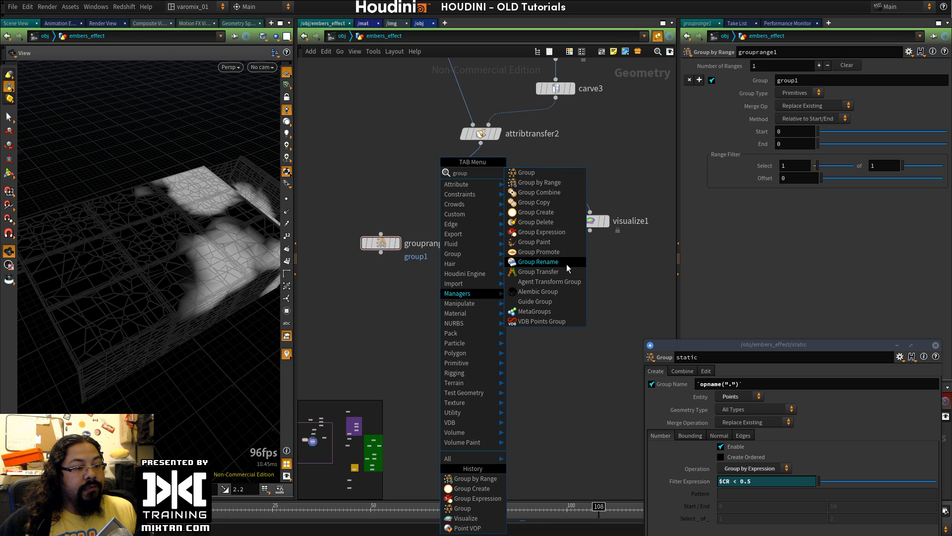
pyautogui.press('Return')
pyautogui.click(486, 310)
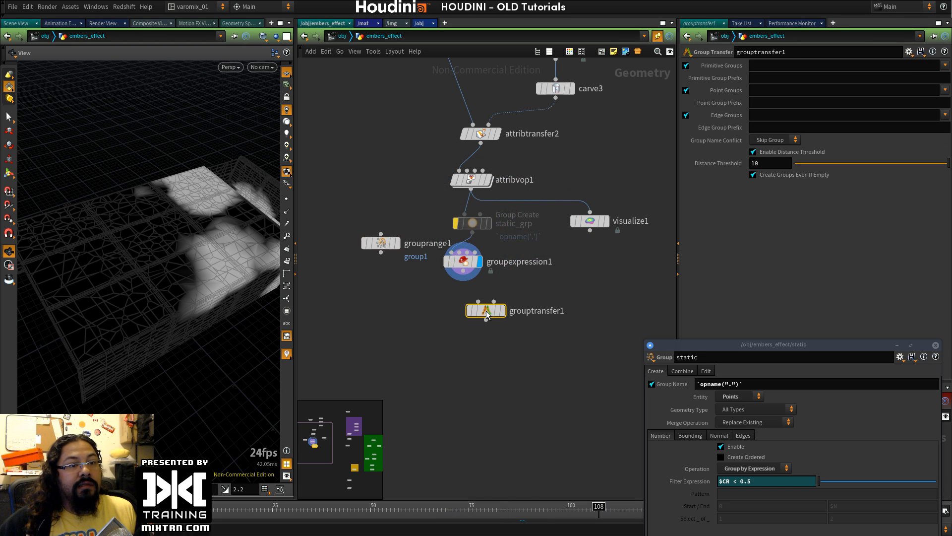
pyautogui.moveTo(486, 314)
pyautogui.press('Delete')
# Step: Add a Group Create node below groupexpression1, wire attribvop1's output into its first input, and display it
pyautogui.press('Tab')
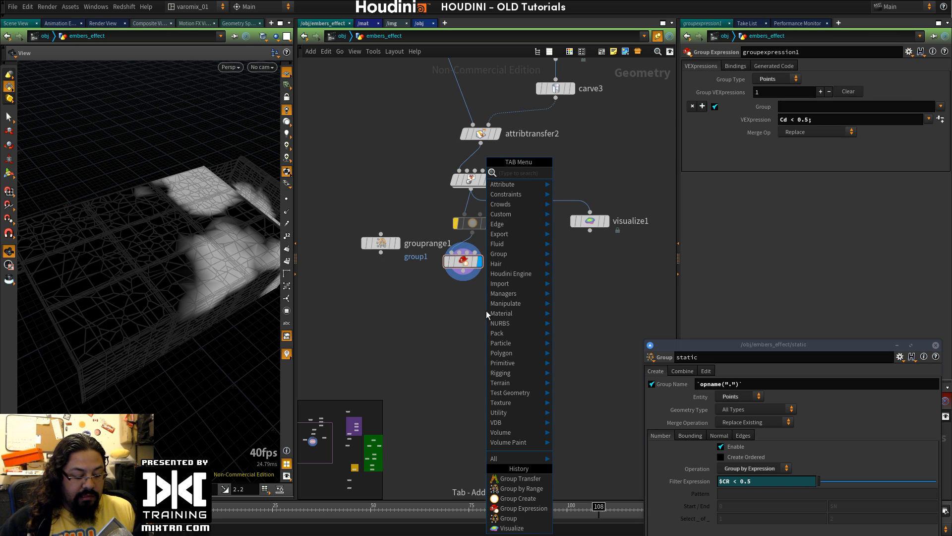
pyautogui.write('group')
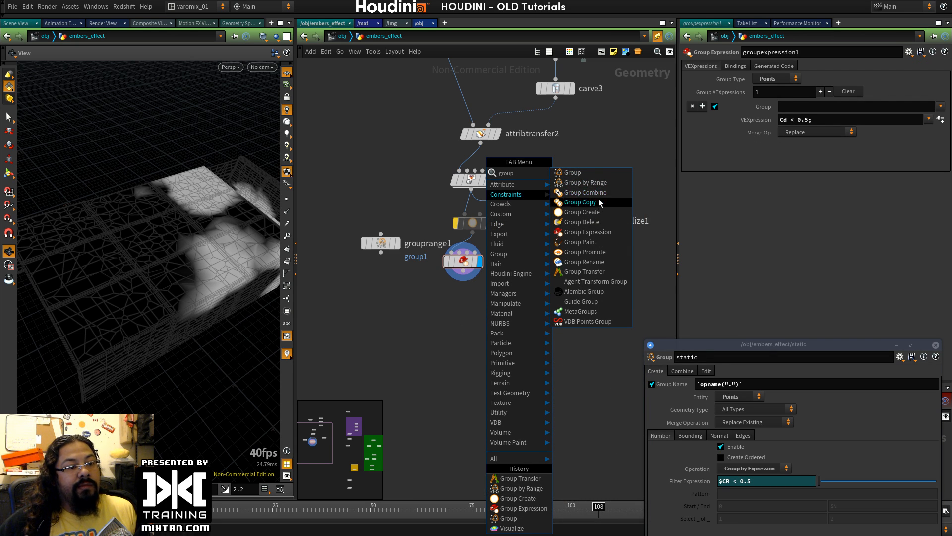
pyautogui.click(599, 209)
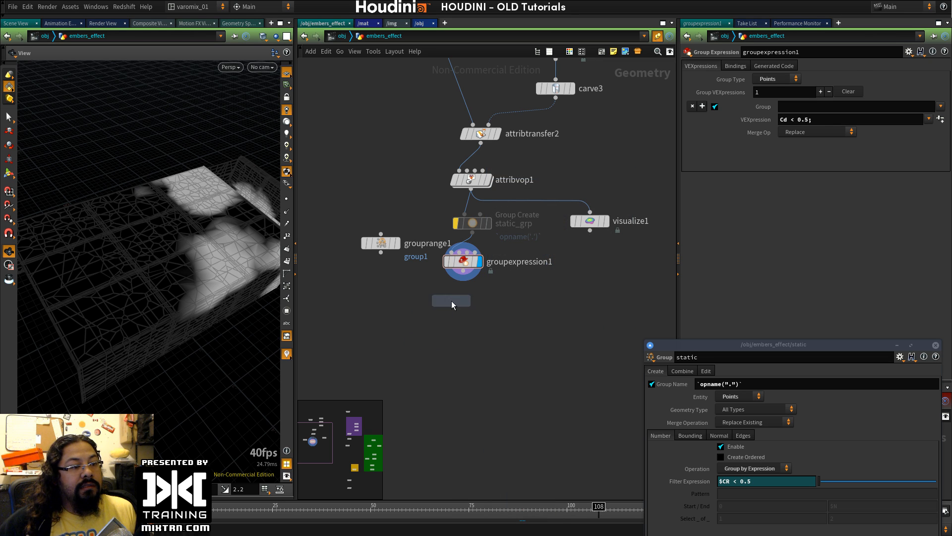
pyautogui.click(451, 301)
pyautogui.click(472, 190)
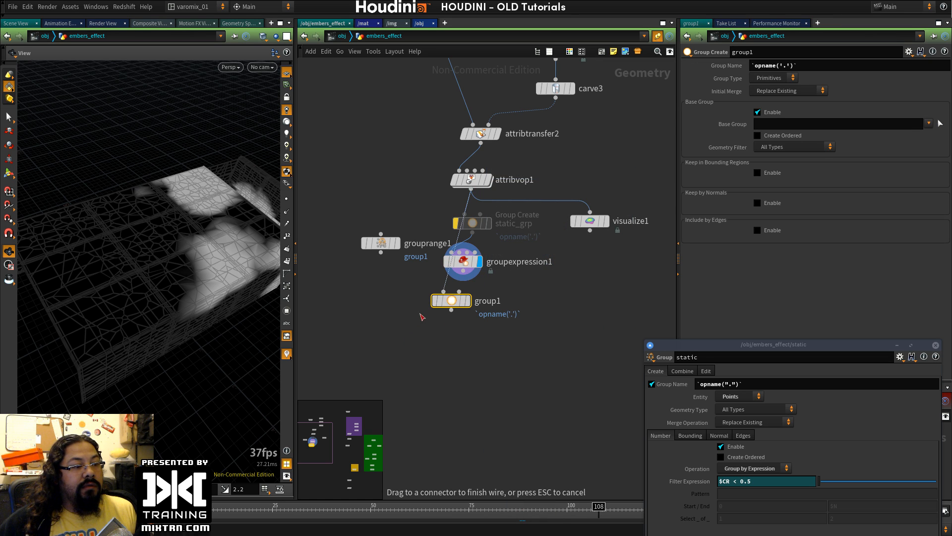
pyautogui.click(461, 300)
pyautogui.click(465, 301)
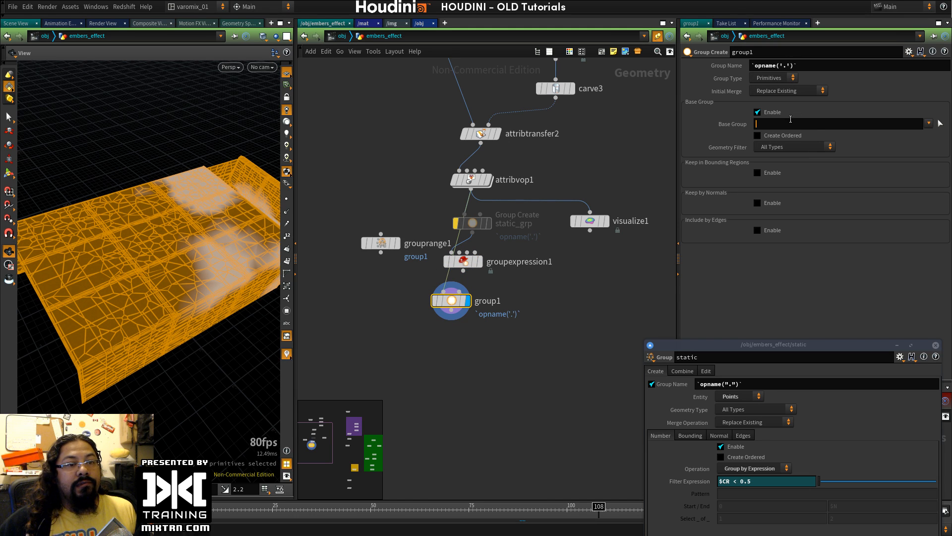
# Step: Move groupexpression1 beneath group1, feed group1's output into it, and display groupexpression1
pyautogui.moveTo(467, 268); pyautogui.dragTo(514, 339)
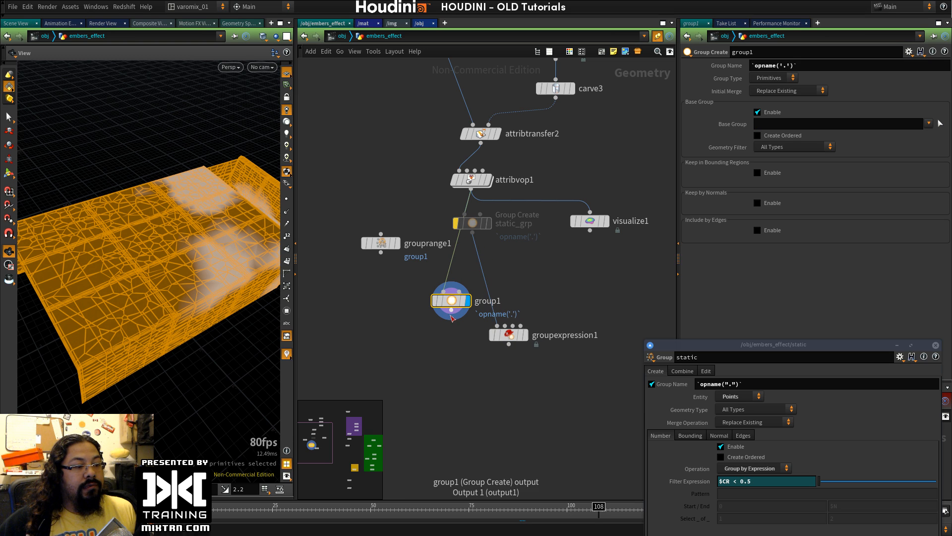
pyautogui.moveTo(451, 310); pyautogui.dragTo(451, 342)
pyautogui.click(528, 334)
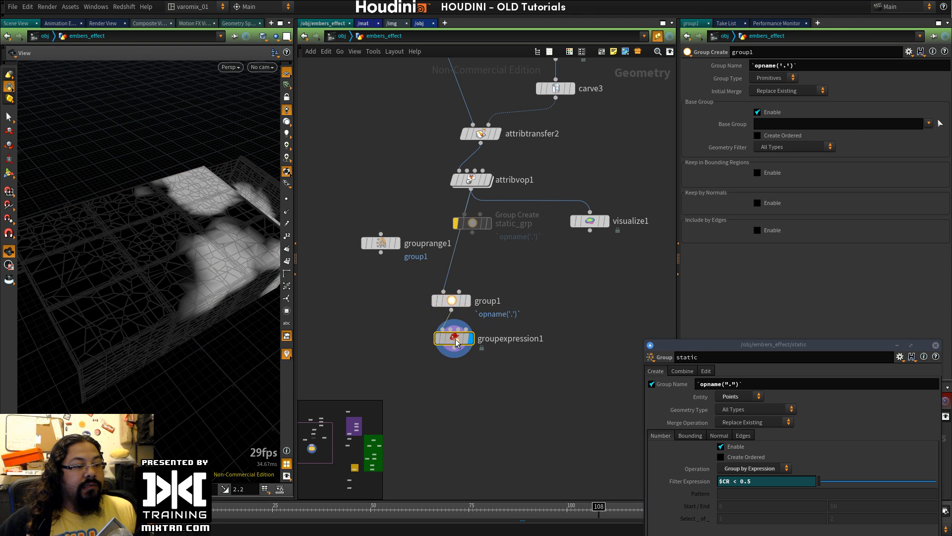
# Step: Set groupexpression1's Group to group1, inspect its node info, and update its generated code
pyautogui.click(940, 107)
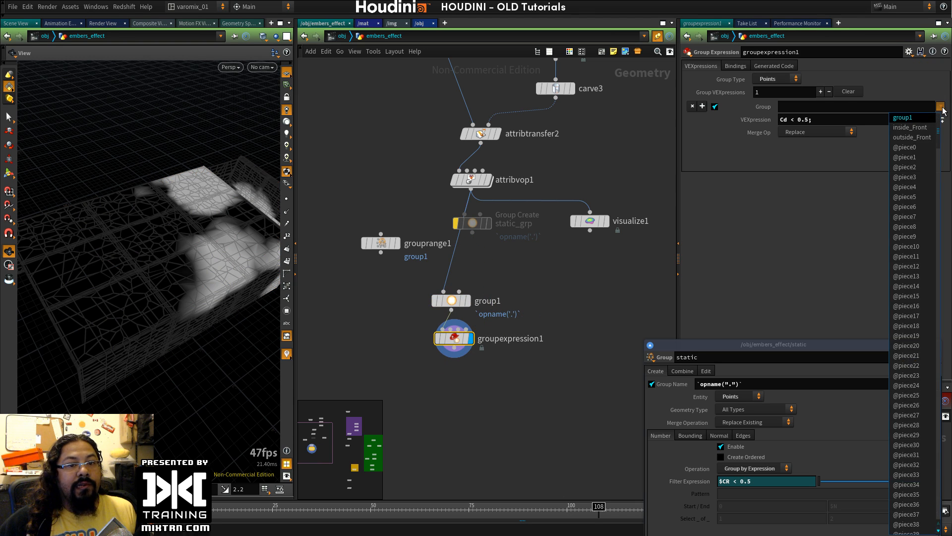
pyautogui.click(918, 118)
pyautogui.moveTo(455, 342)
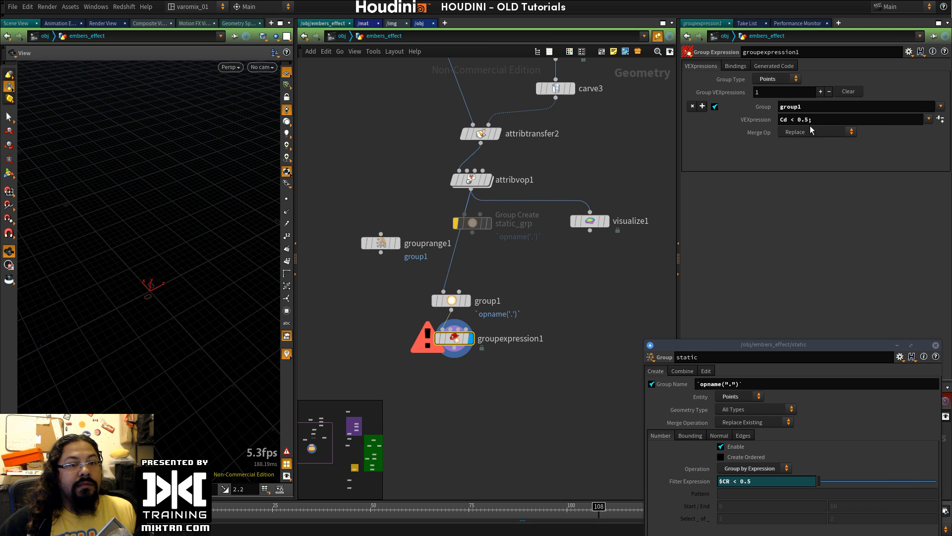
pyautogui.middleClick(455, 342)
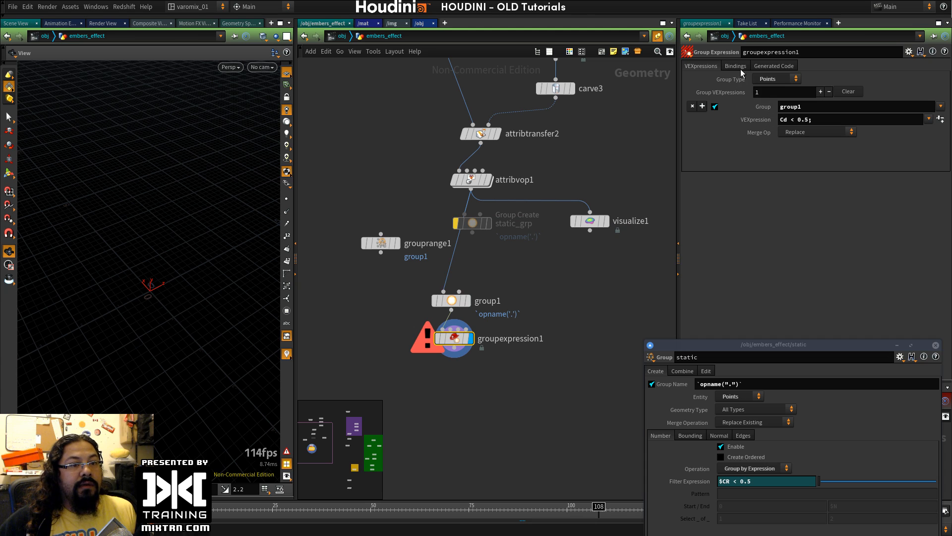
pyautogui.click(769, 66)
pyautogui.click(766, 78)
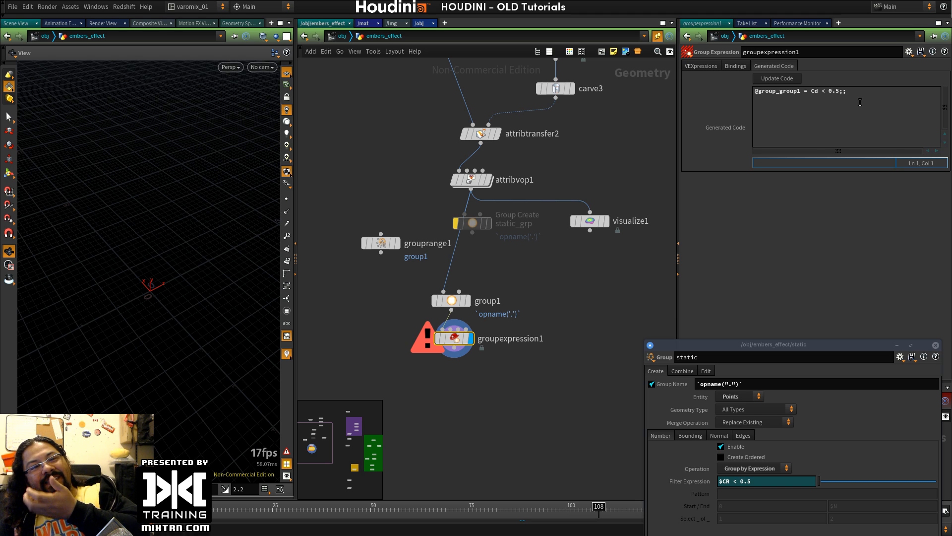
pyautogui.click(713, 66)
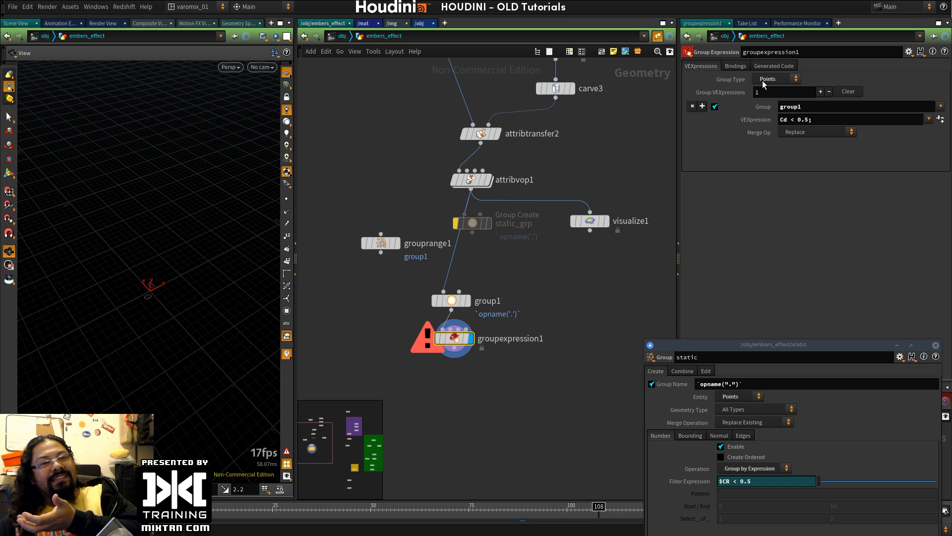
# Step: Remove the semicolon so groupexpression1's VEXpression reads "Cd < 0.5", and update the generated code
pyautogui.click(837, 119)
pyautogui.press('BackSpace')
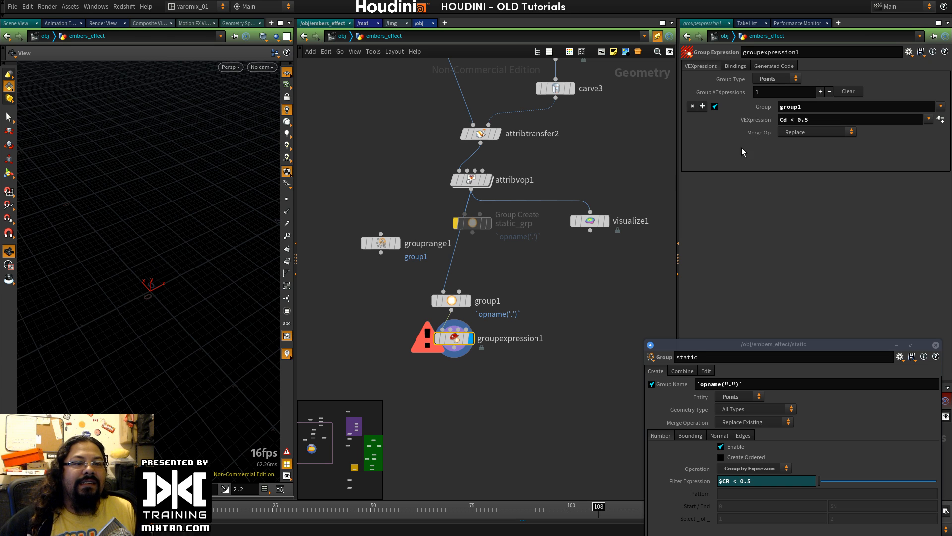
pyautogui.moveTo(445, 336)
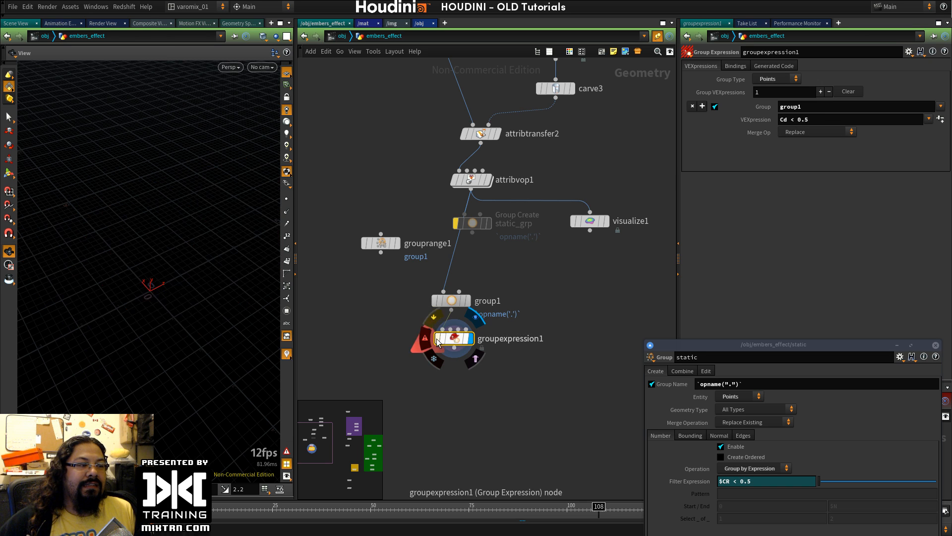
pyautogui.click(759, 67)
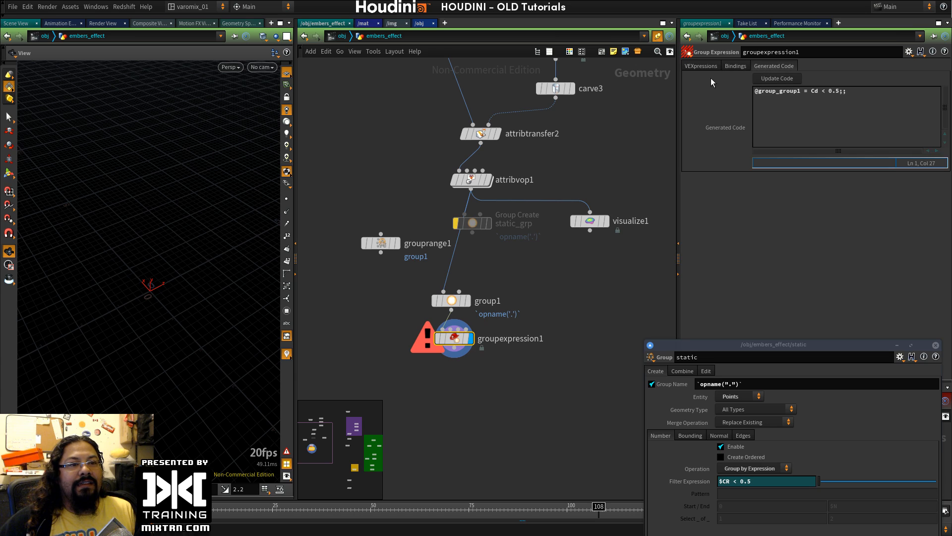
pyautogui.click(791, 78)
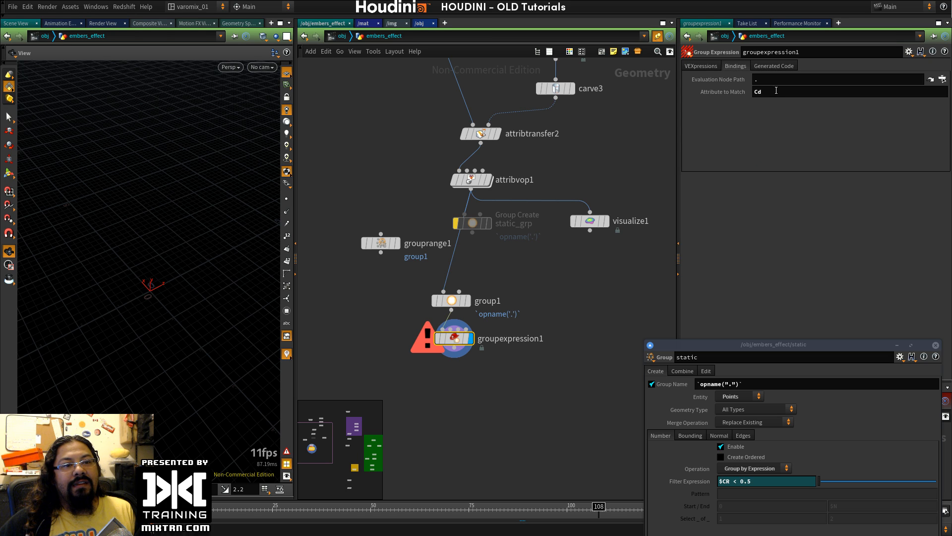
pyautogui.click(699, 66)
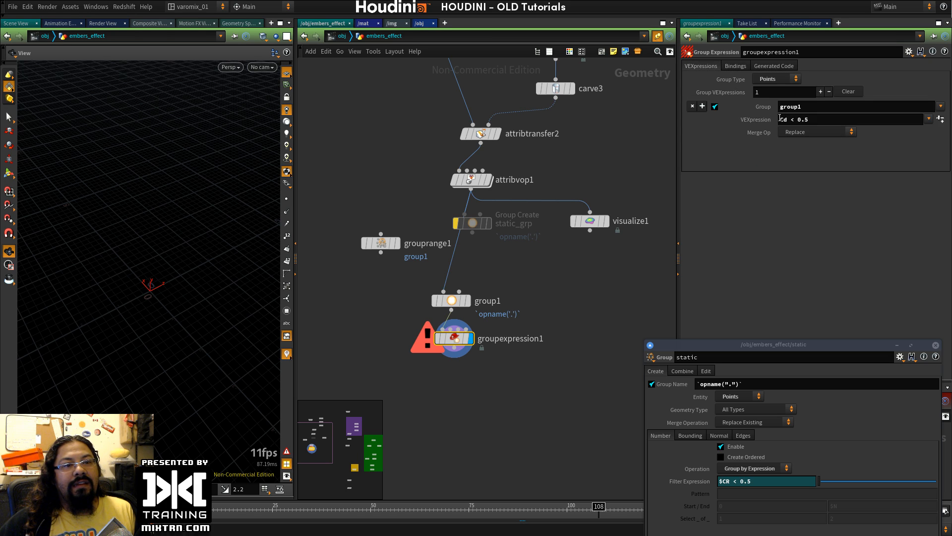
pyautogui.click(779, 119)
pyautogui.write('@')
pyautogui.press('Return')
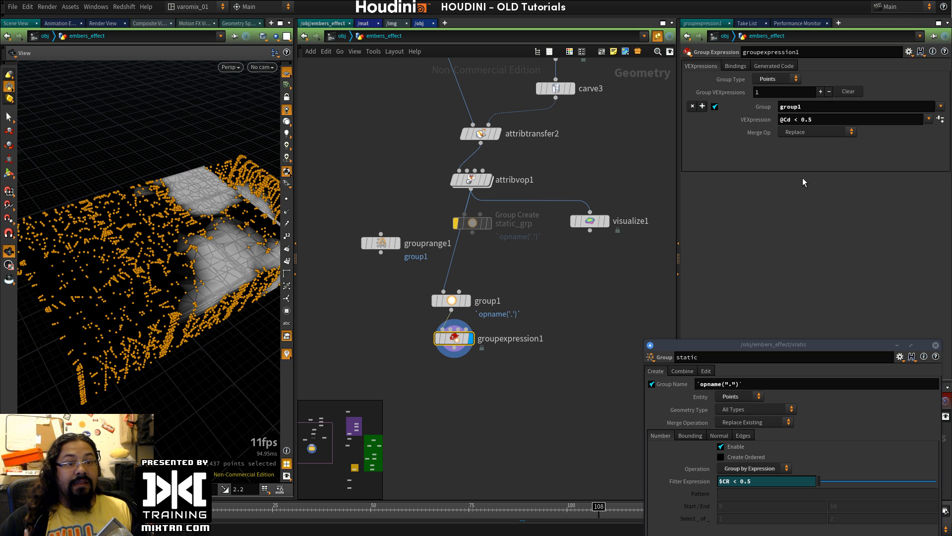
# Step: Check groupexpression1's node info at frame 104 and move the floating static Group window off the timeline
pyautogui.middleClick(456, 339)
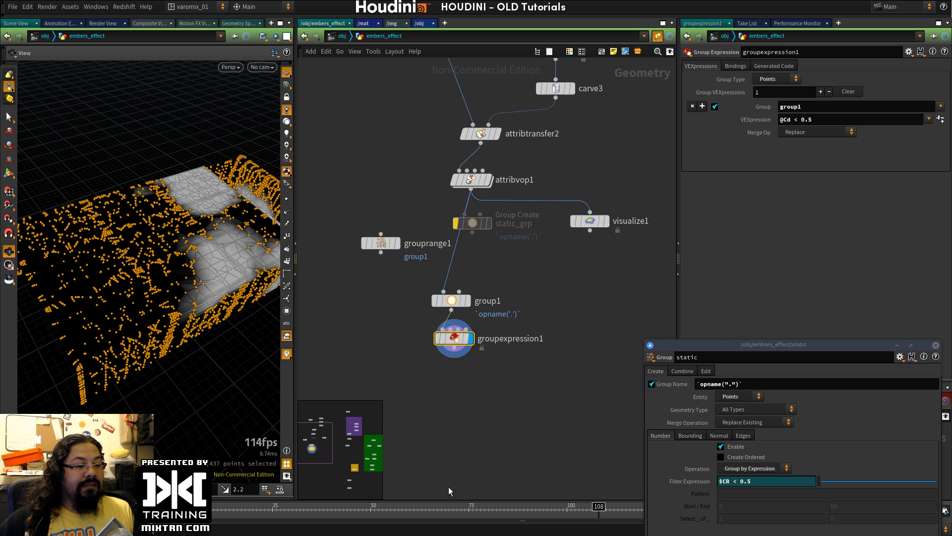
pyautogui.moveTo(504, 507)
pyautogui.mouseDown()
pyautogui.moveTo(237, 508)
pyautogui.moveTo(582, 507)
pyautogui.mouseUp()
pyautogui.middleClick(461, 341)
pyautogui.middleClick(479, 353)
pyautogui.moveTo(824, 344); pyautogui.dragTo(810, 193)
# Step: Reset groupexpression1's Attribute to Match binding to its default, id, and check the node info
pyautogui.click(744, 68)
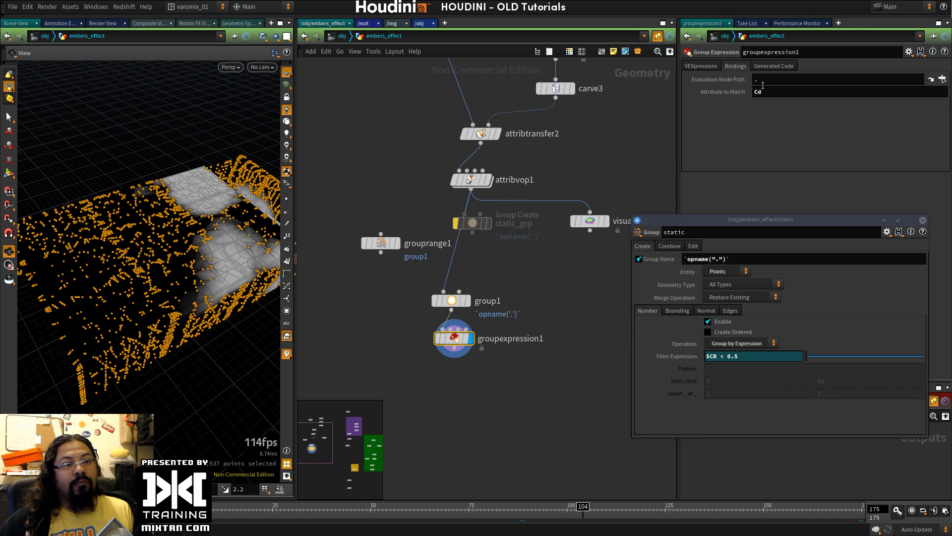
pyautogui.keyDown('ctrl'); pyautogui.middleClick(731, 91); pyautogui.keyUp('ctrl')
pyautogui.middleClick(454, 342)
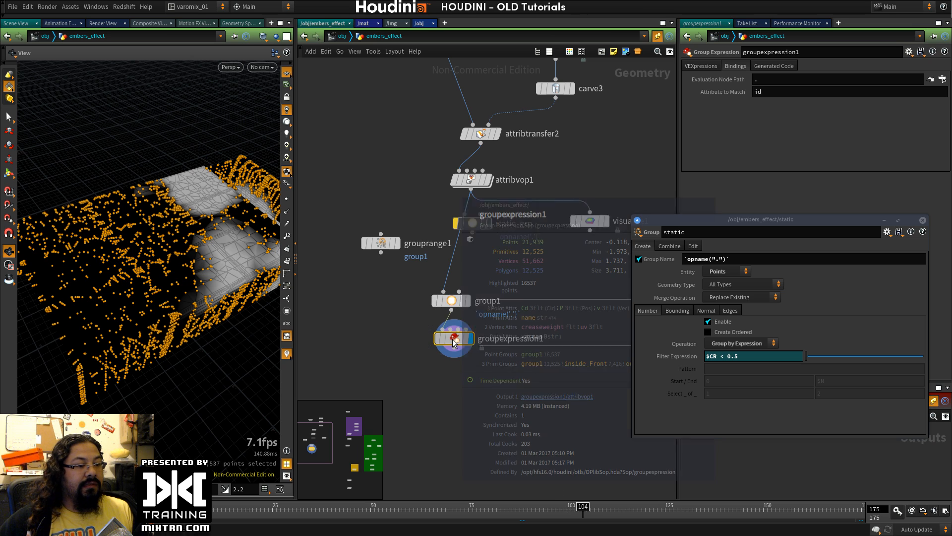
# Step: Compare groupexpression1's selected points at frames 146, 133 and 53, keeping its node info window open
pyautogui.moveTo(584, 511); pyautogui.dragTo(748, 512)
pyautogui.middleClick(455, 343)
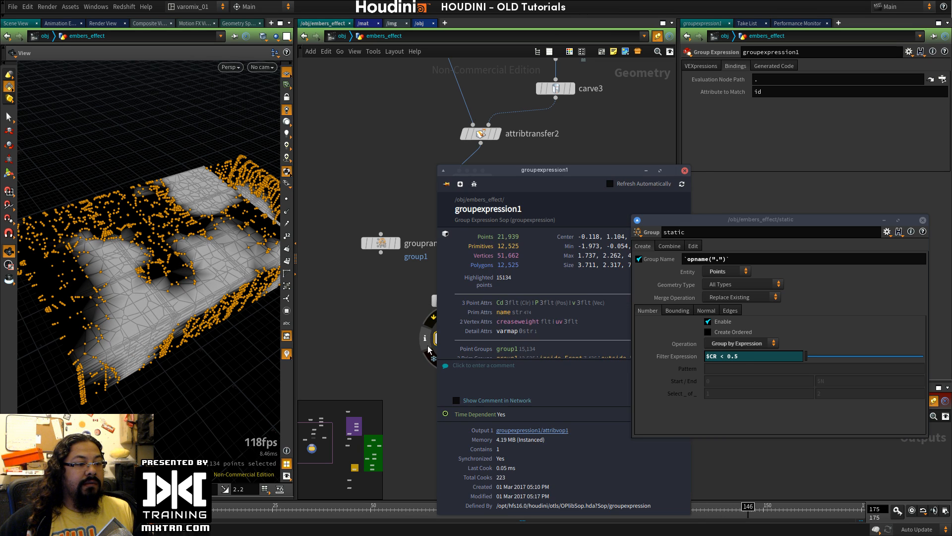
pyautogui.moveTo(746, 510)
pyautogui.mouseDown()
pyautogui.moveTo(540, 515)
pyautogui.moveTo(696, 522)
pyautogui.mouseUp()
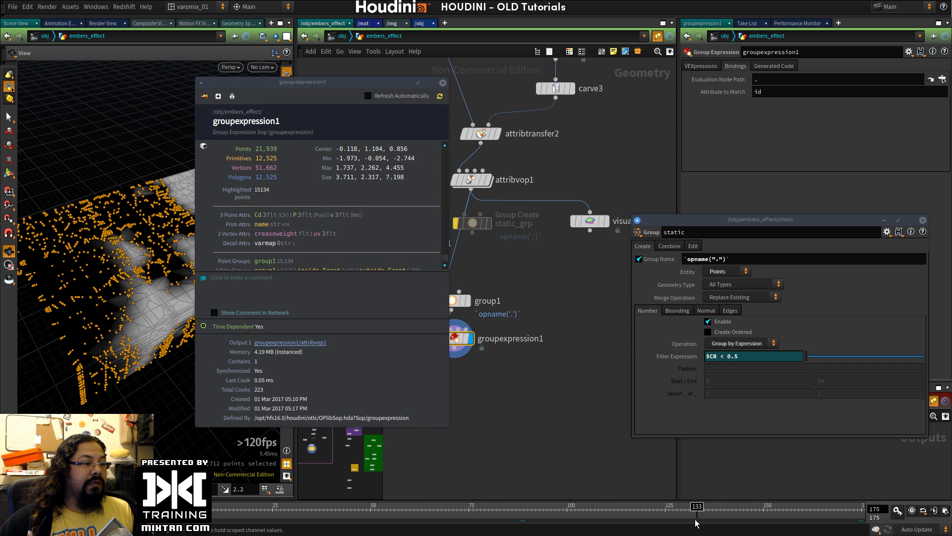
pyautogui.moveTo(498, 516); pyautogui.dragTo(383, 516)
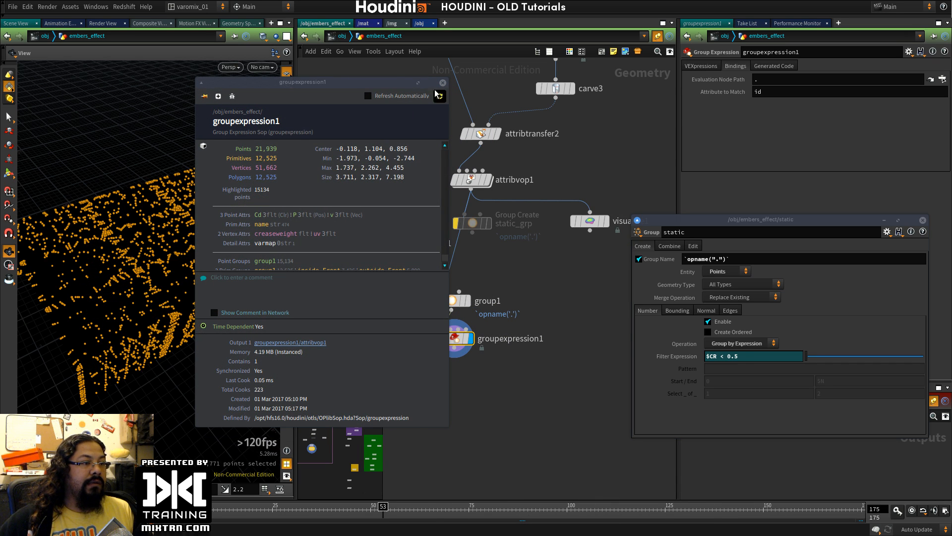
# Step: Turn on automatic refresh in groupexpression1's repositioned info window and view the node's generated code
pyautogui.click(405, 96)
pyautogui.moveTo(366, 82); pyautogui.dragTo(455, 50)
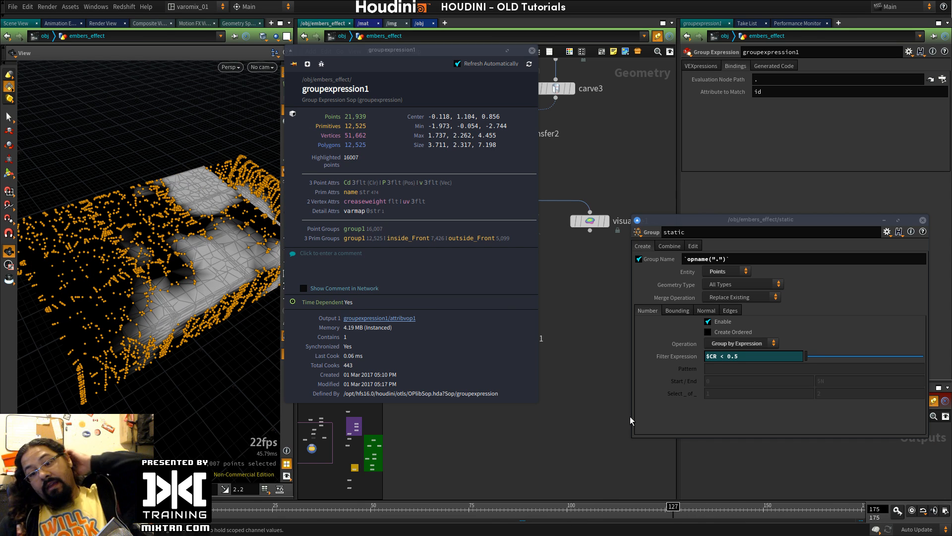
pyautogui.click(776, 64)
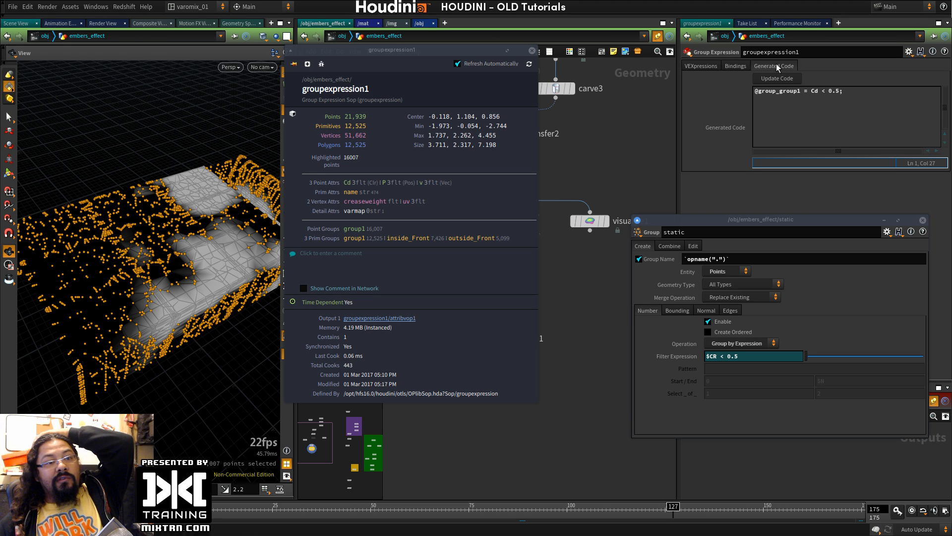
# Step: Return to groupexpression1's VEXpressions, close static's floating window and reopen the static Group node's parameters in a floating window
pyautogui.click(707, 64)
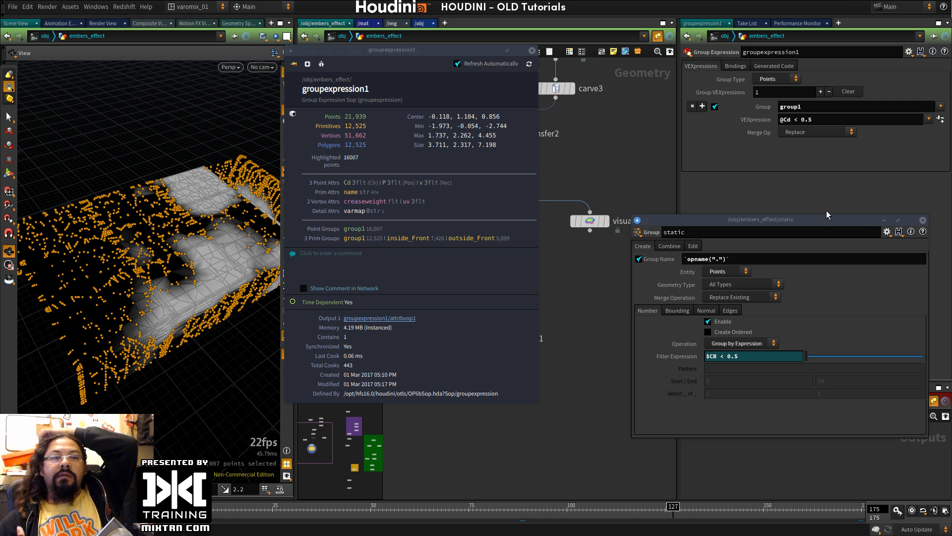
pyautogui.moveTo(838, 222); pyautogui.dragTo(861, 167)
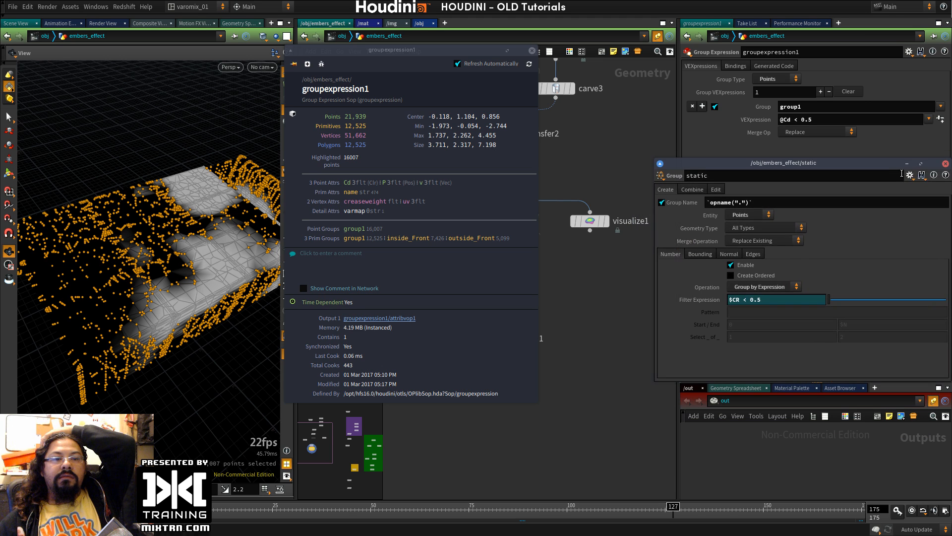
pyautogui.click(946, 164)
pyautogui.moveTo(461, 52); pyautogui.dragTo(312, 63)
pyautogui.moveTo(526, 259); pyautogui.dragTo(431, 298, button='middle')
pyautogui.click(556, 256)
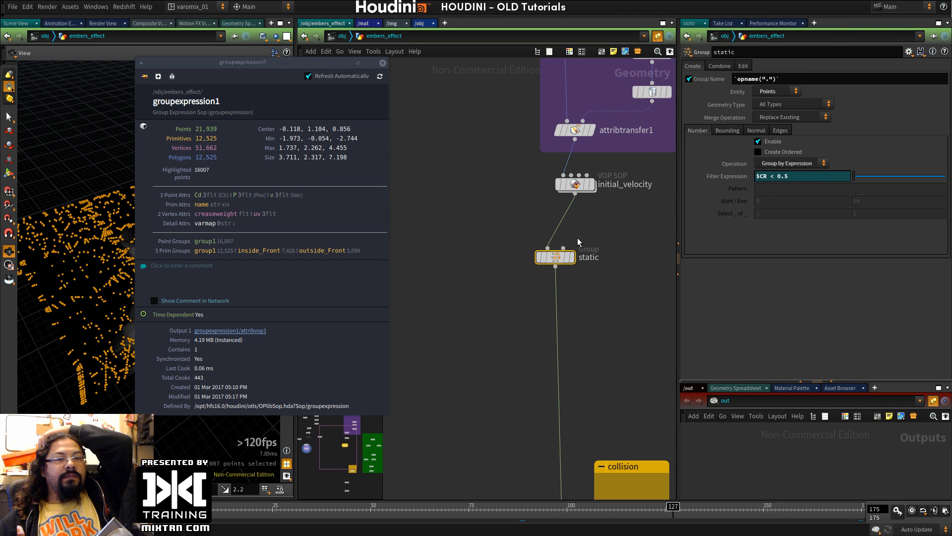
pyautogui.rightClick(560, 259)
pyautogui.moveTo(595, 291)
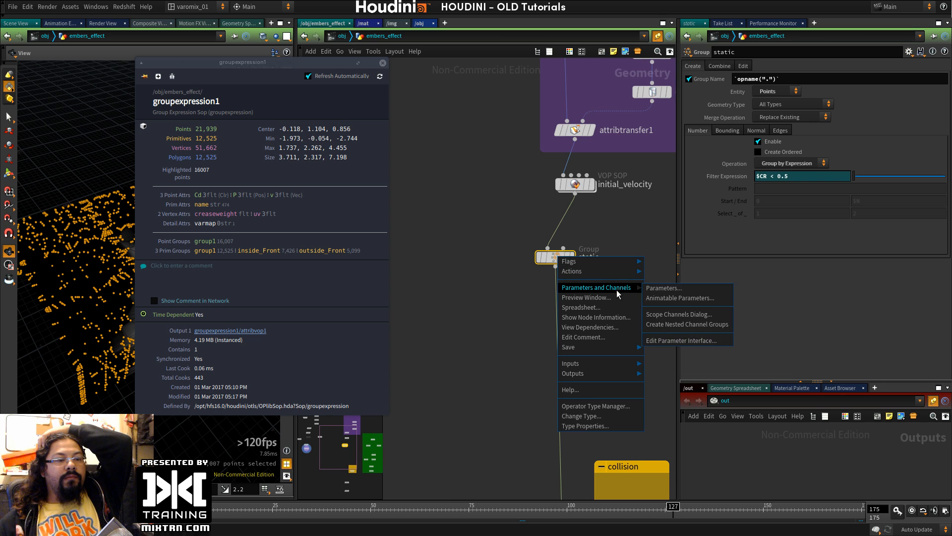
pyautogui.click(654, 291)
pyautogui.click(660, 164)
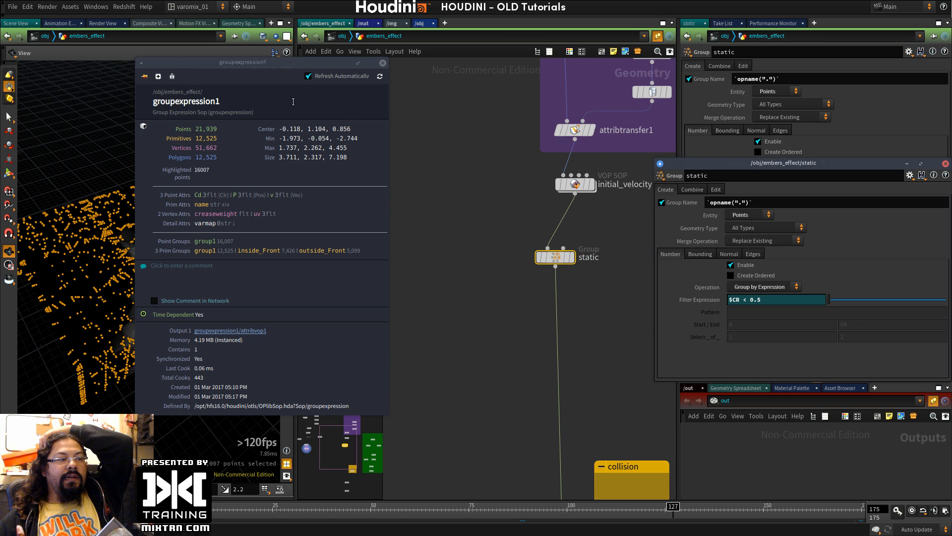
# Step: Turn on attribvop1's template flag, display group1 and move it up beneath static_grp, keeping groupexpression1's info window clear of the nodes
pyautogui.click(298, 66)
pyautogui.moveTo(298, 66); pyautogui.dragTo(208, 72)
pyautogui.moveTo(402, 210); pyautogui.dragTo(630, 244, button='middle')
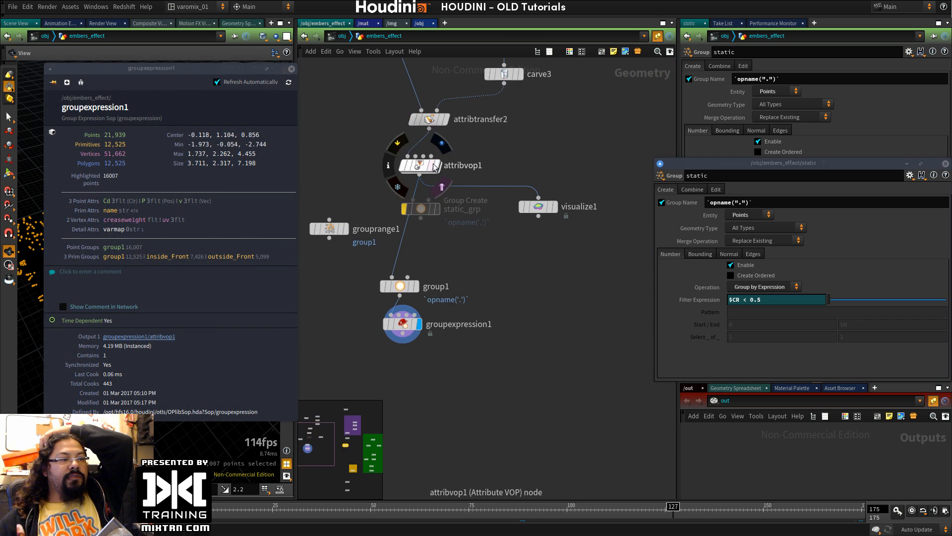
pyautogui.click(441, 186)
pyautogui.moveTo(397, 287); pyautogui.dragTo(401, 249)
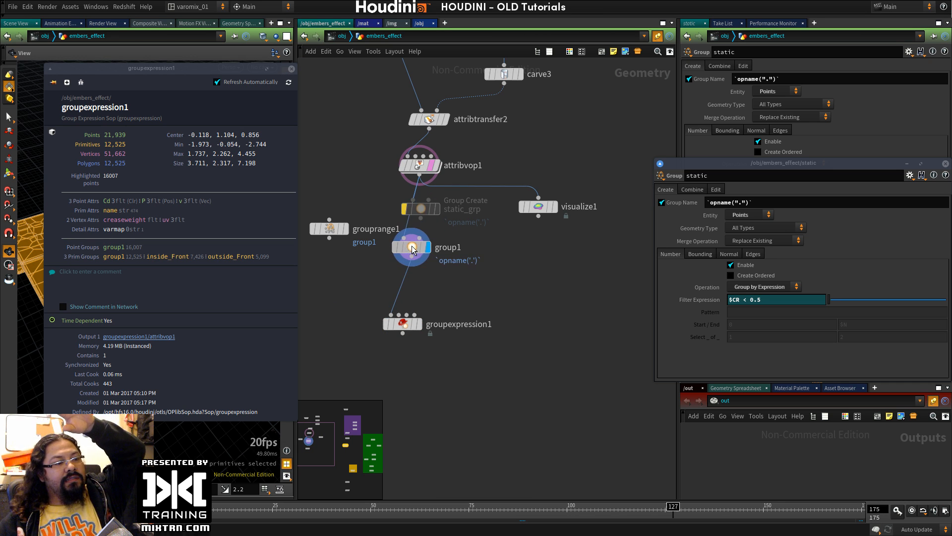
pyautogui.click(266, 71)
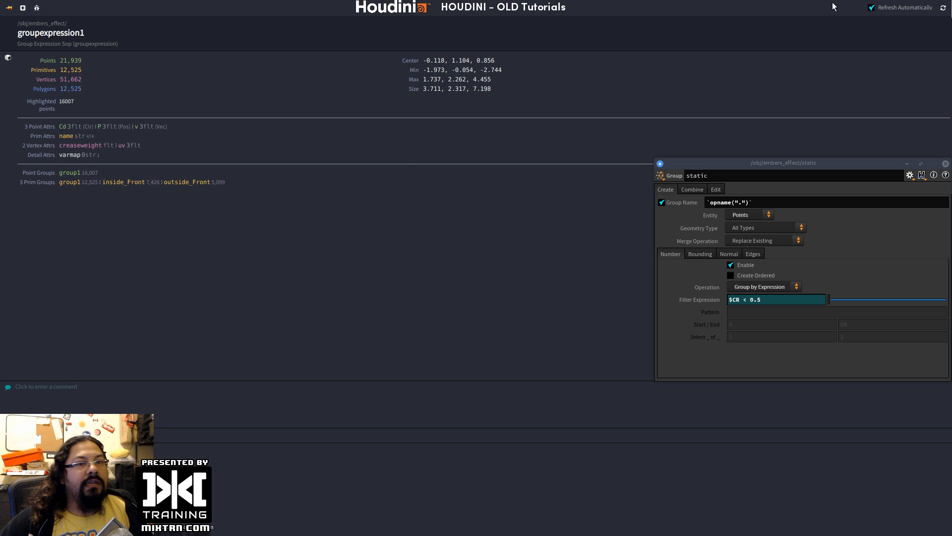
pyautogui.moveTo(834, 14); pyautogui.dragTo(639, 316)
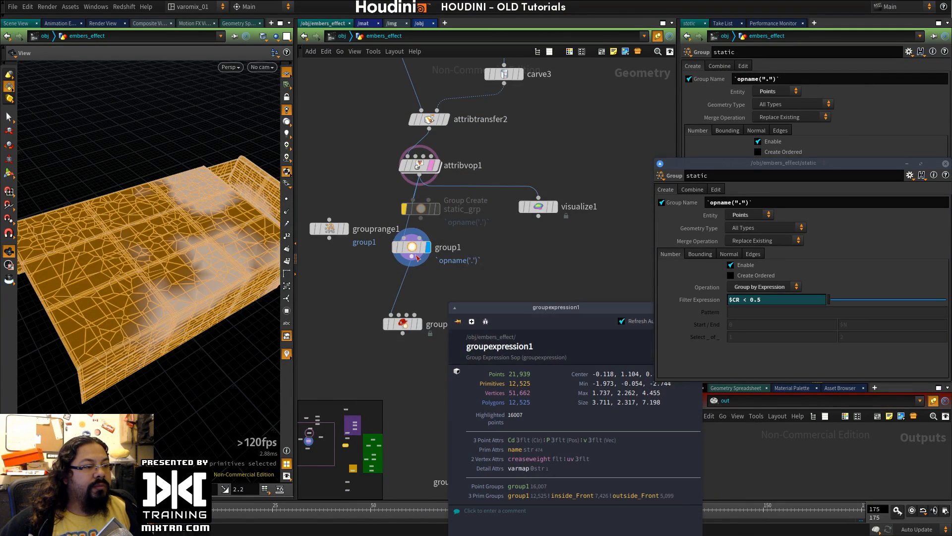
pyautogui.moveTo(414, 253); pyautogui.dragTo(424, 253)
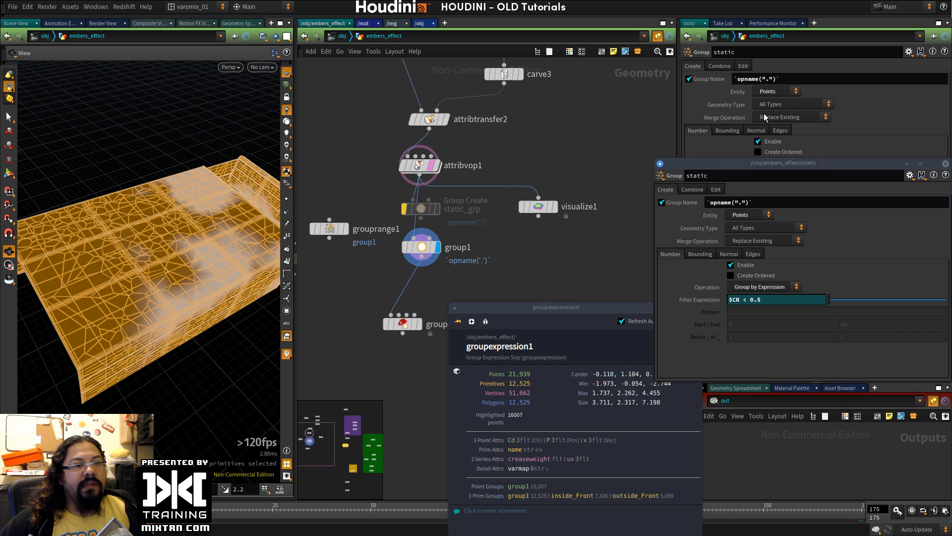
# Step: Move the floating windows out of the way, place groupexpression1 directly under group1 and set it as the displayed node
pyautogui.click(422, 247)
pyautogui.moveTo(801, 158); pyautogui.dragTo(791, 369)
pyautogui.moveTo(559, 323); pyautogui.dragTo(690, 330)
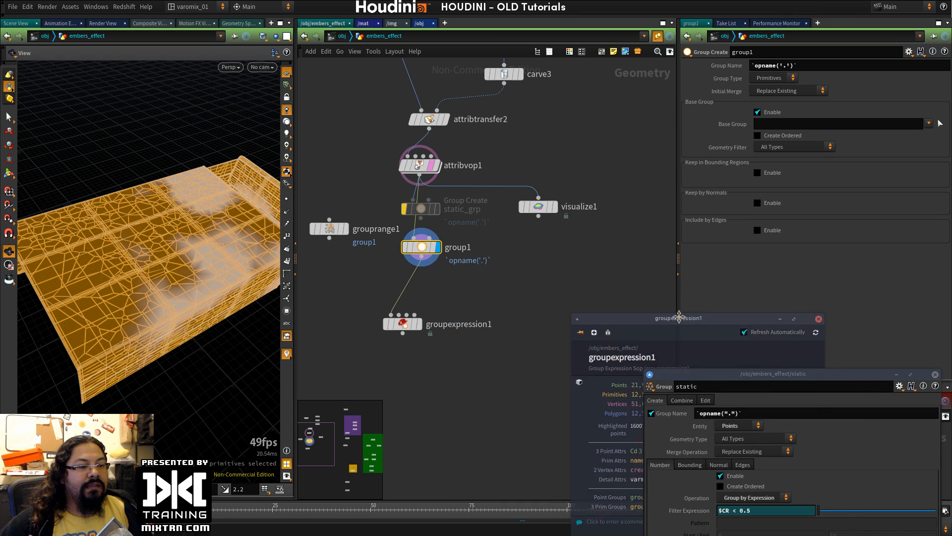
pyautogui.moveTo(420, 329); pyautogui.dragTo(434, 290)
pyautogui.click(435, 286)
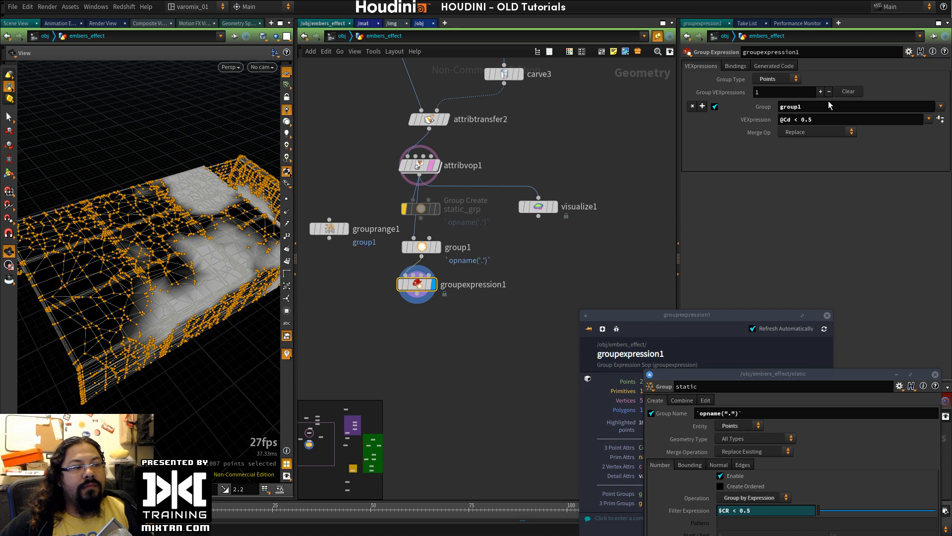
# Step: Review groupexpression1's group name, VEXpression and Merge Op options, and inspect group1's parameters
pyautogui.moveTo(817, 107); pyautogui.dragTo(702, 199)
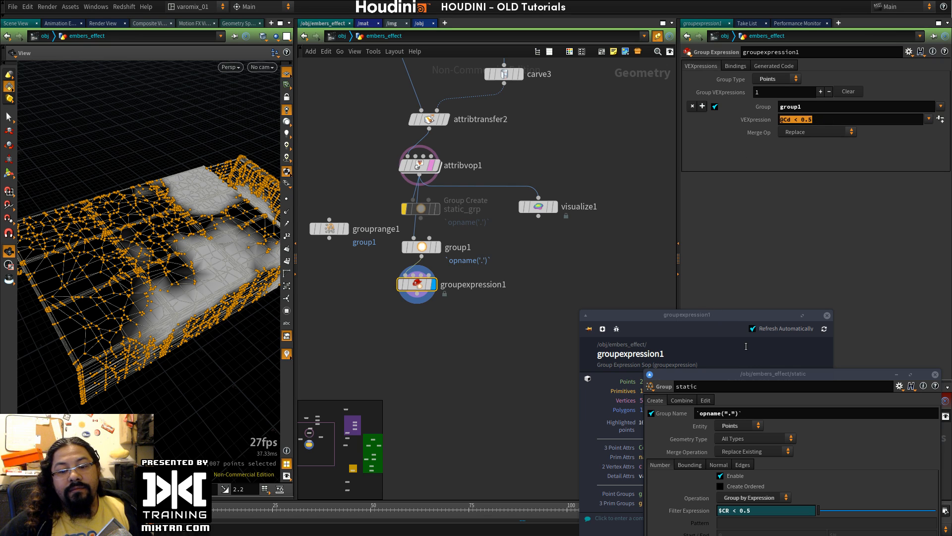
pyautogui.moveTo(732, 327); pyautogui.dragTo(535, 336)
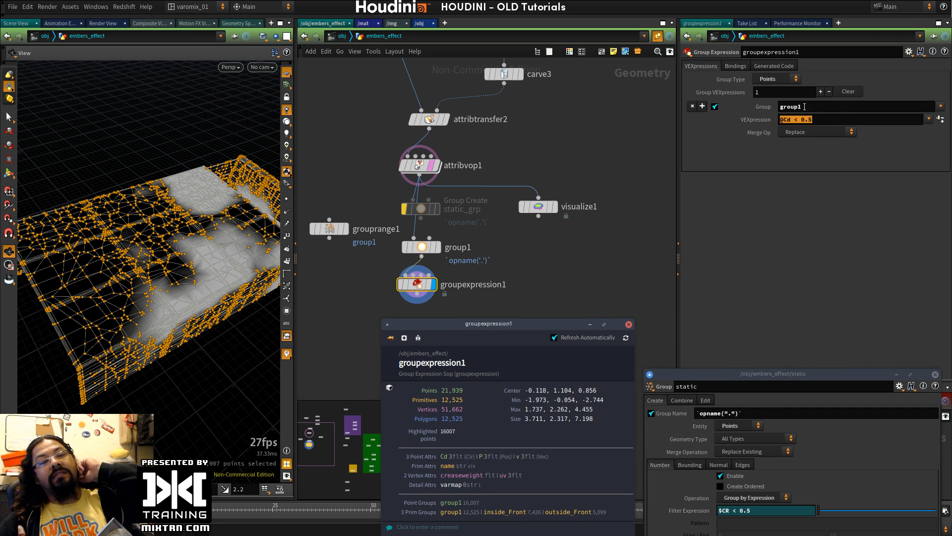
pyautogui.click(848, 119)
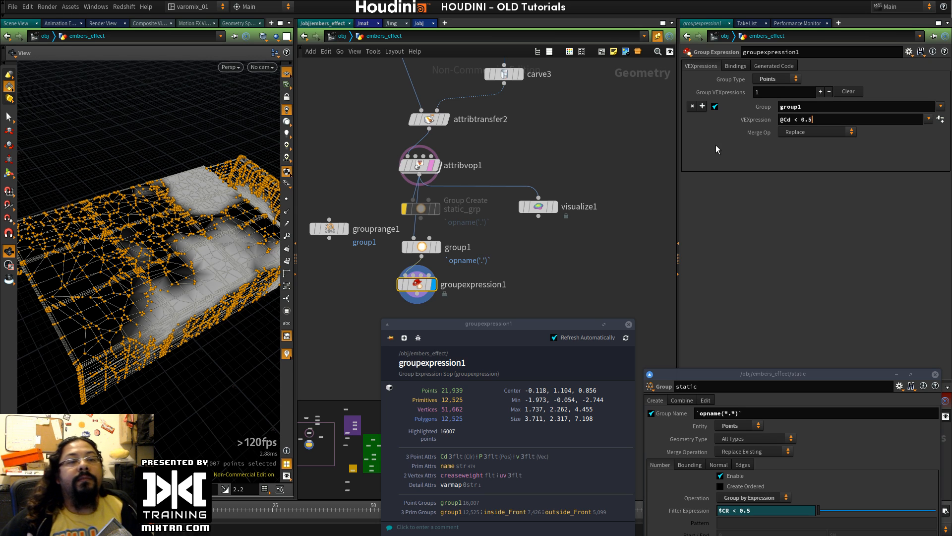
pyautogui.click(823, 131)
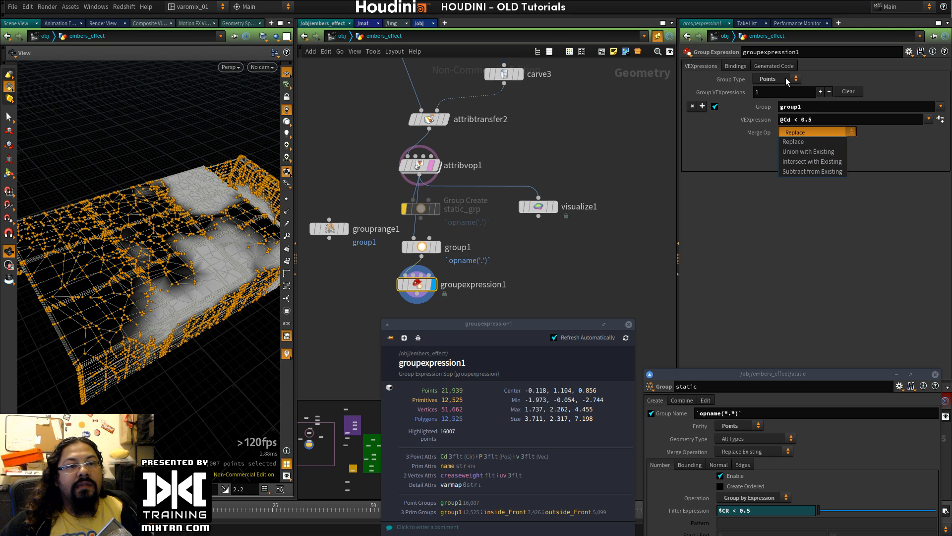
pyautogui.click(421, 247)
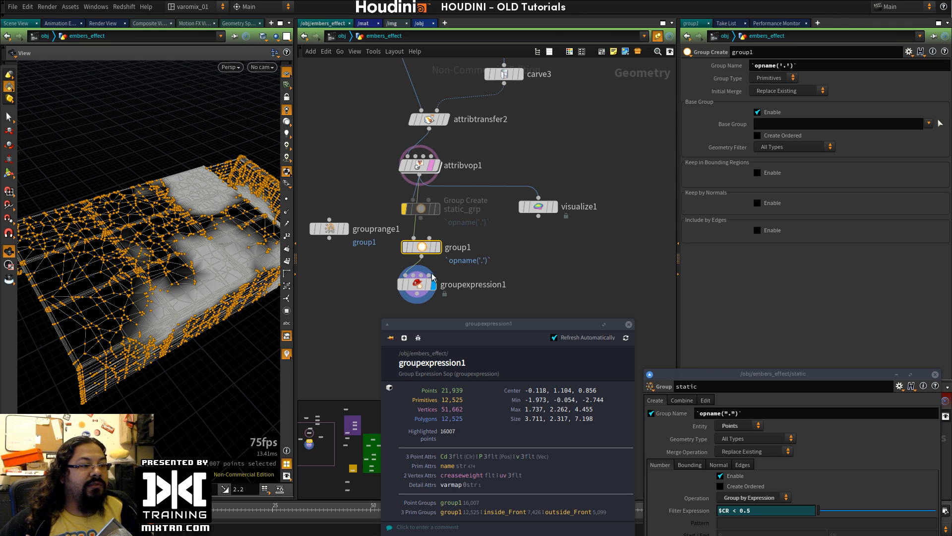
# Step: Compare the static Group window with group1's parameters and reposition both floating windows to free space in the network
pyautogui.moveTo(766, 377); pyautogui.dragTo(752, 290)
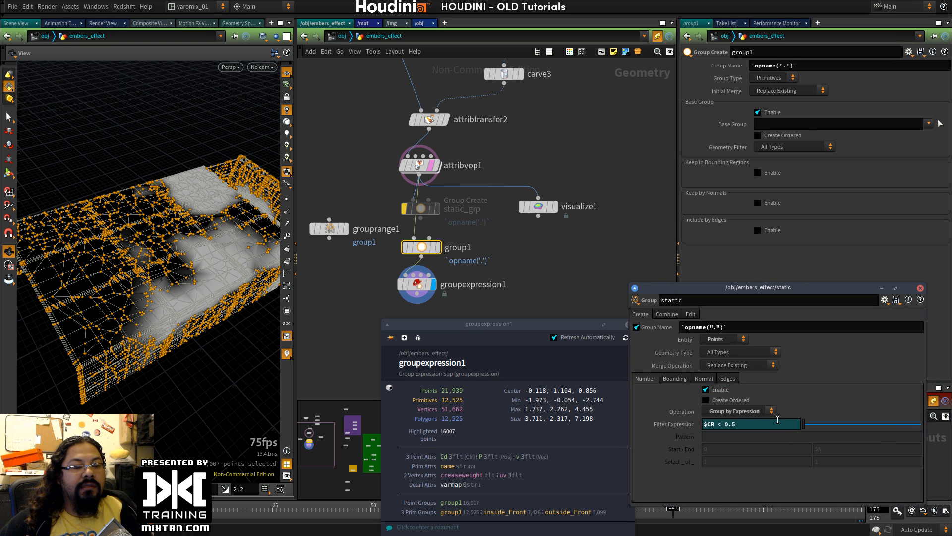
pyautogui.moveTo(559, 321); pyautogui.dragTo(494, 340)
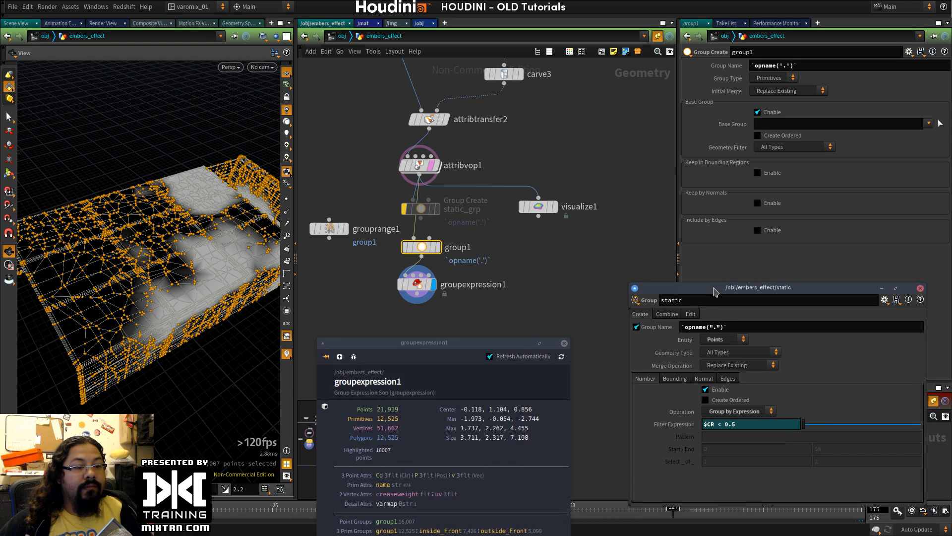
pyautogui.moveTo(716, 290); pyautogui.dragTo(768, 358)
pyautogui.moveTo(487, 309); pyautogui.dragTo(510, 268, button='middle')
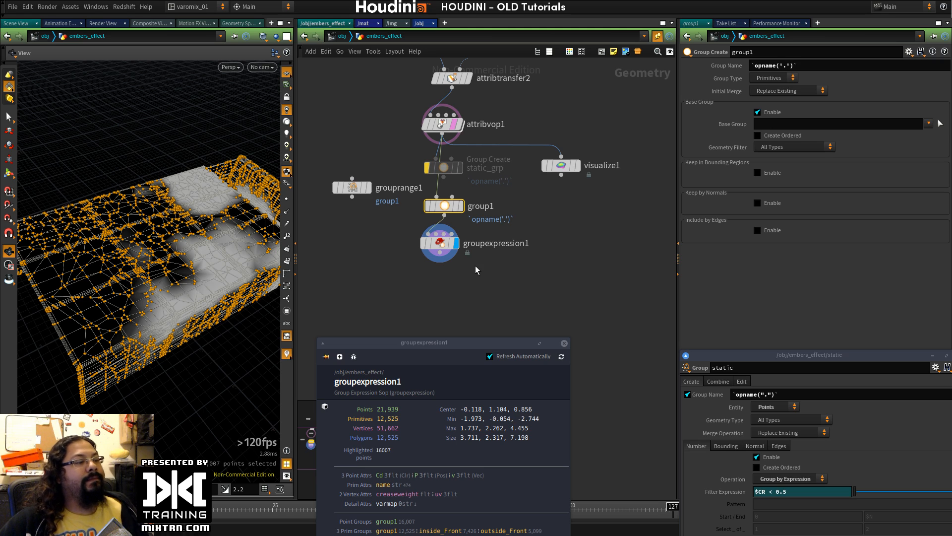
pyautogui.moveTo(475, 266); pyautogui.dragTo(466, 258, button='middle')
pyautogui.press('Tab')
pyautogui.write('ve')
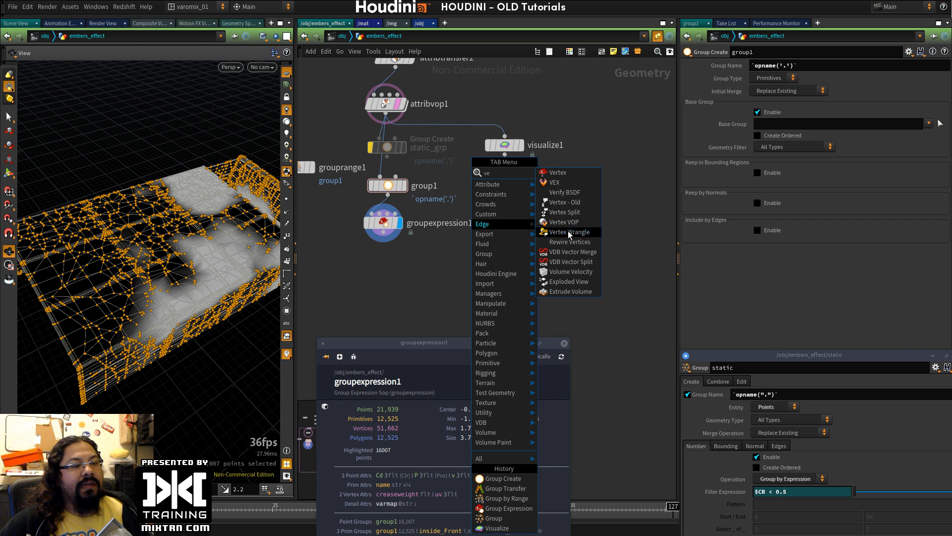
pyautogui.click(568, 230)
pyautogui.click(468, 263)
pyautogui.hotkey('ctrl', 'z')
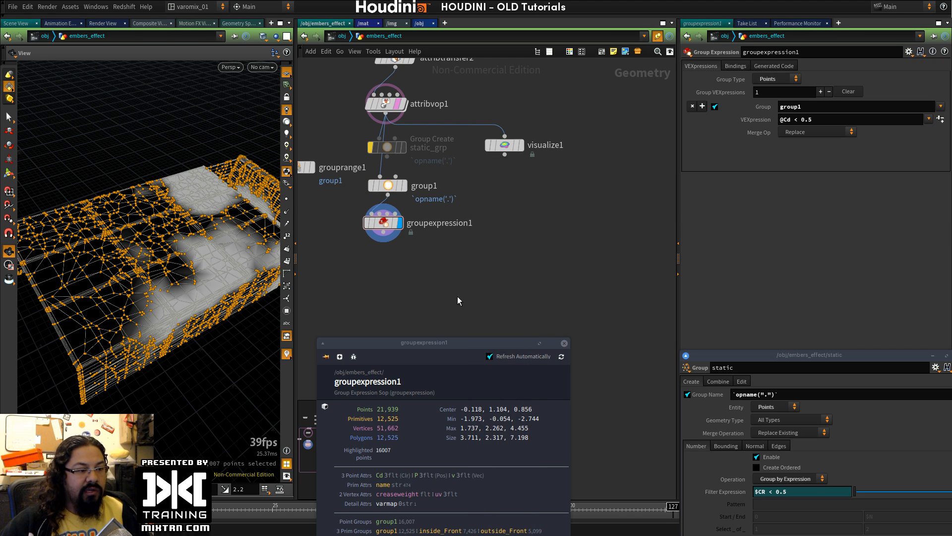
# Step: Add an Attribute Wrangle, feed attribvop1's output into its first input, display it and start editing its VEXpression
pyautogui.press('Tab')
pyautogui.write('wra')
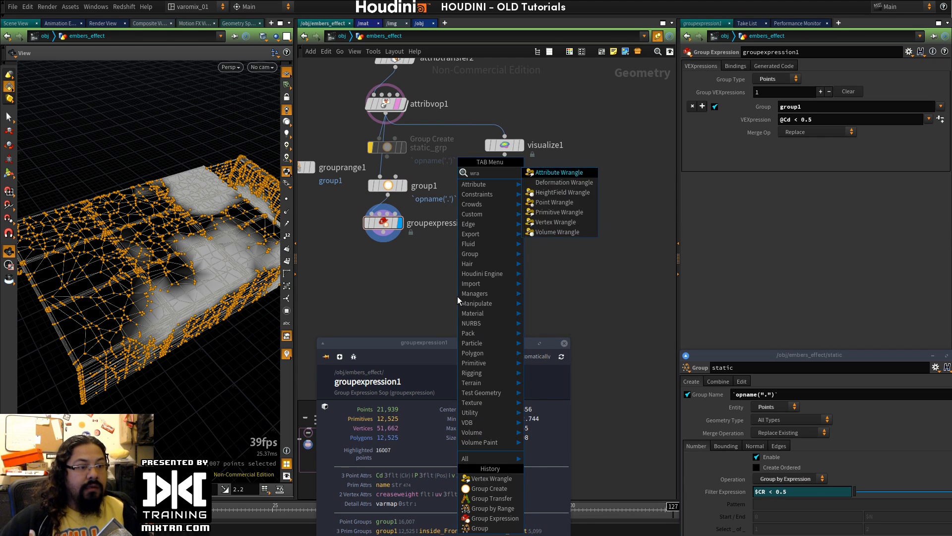
pyautogui.press('Return')
pyautogui.click(500, 241)
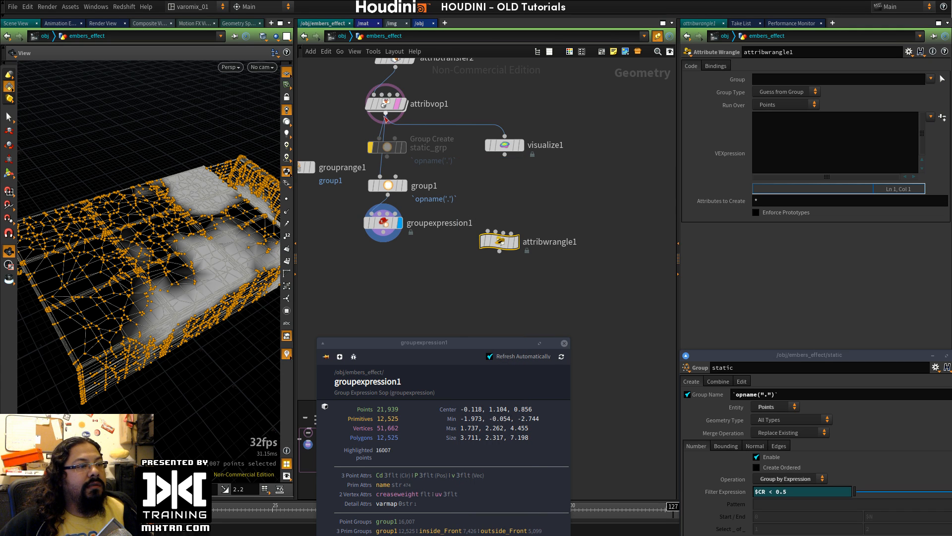
pyautogui.moveTo(386, 118); pyautogui.dragTo(515, 246)
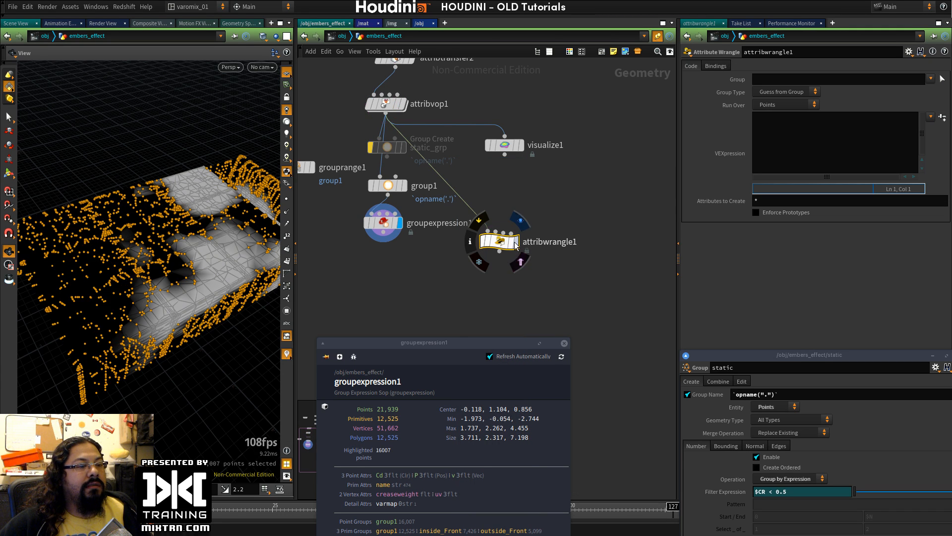
pyautogui.click(515, 244)
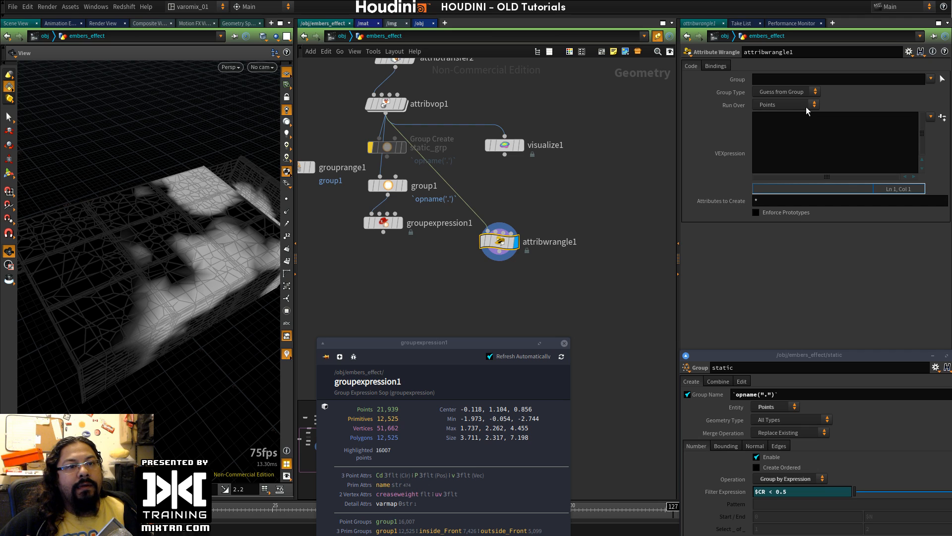
pyautogui.click(801, 131)
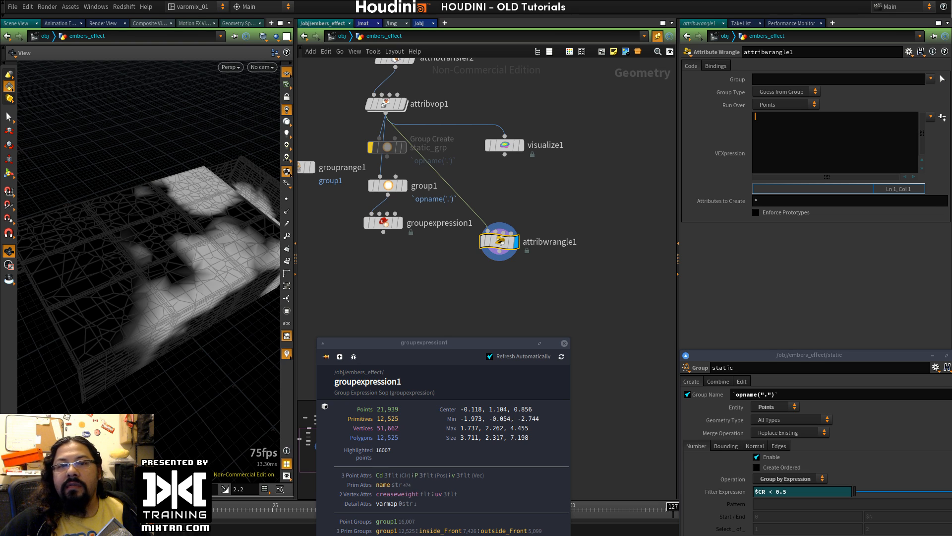
# Step: Open the Houdini help start page and close groupexpression1's info window
pyautogui.click(145, 6)
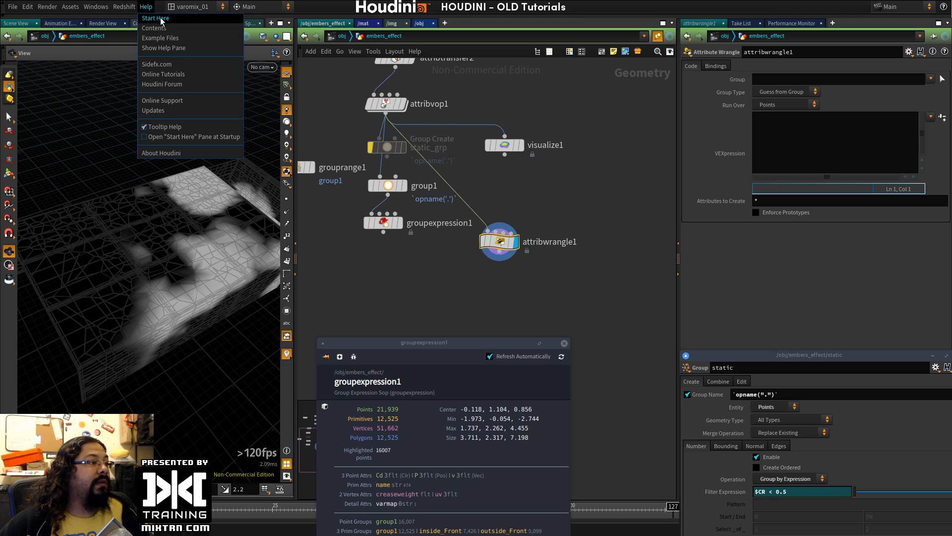
pyautogui.click(576, 226)
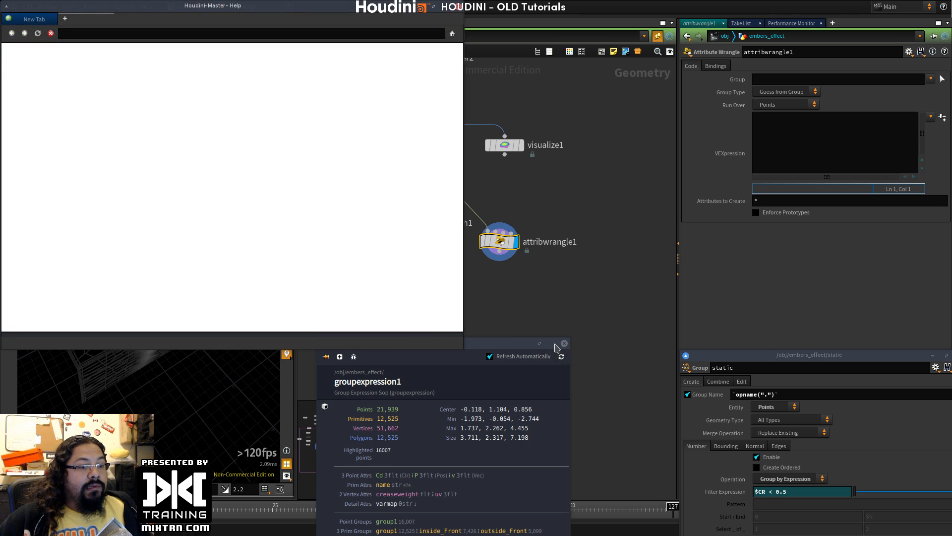
pyautogui.click(564, 344)
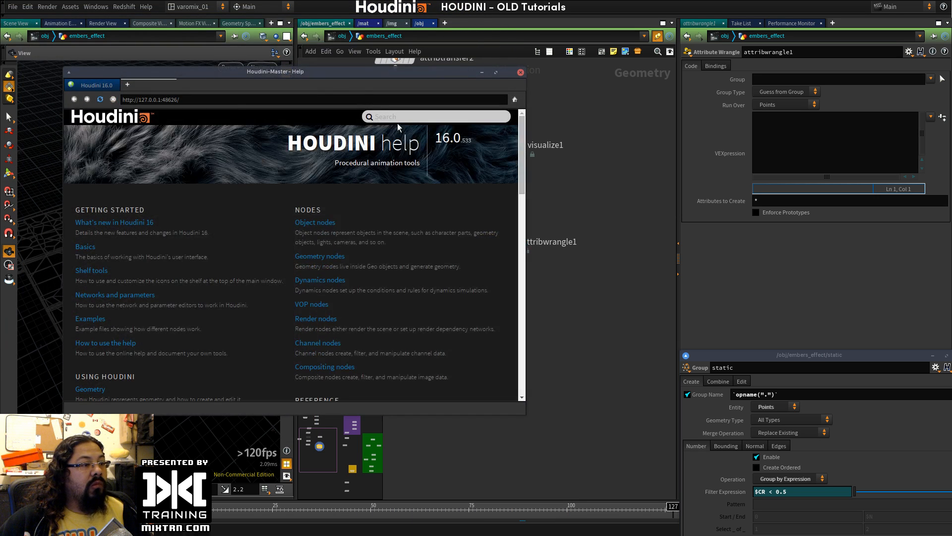
# Step: Search the help for "vex group", limit the results to VEX functions and open the setpointgroup page
pyautogui.click(403, 118)
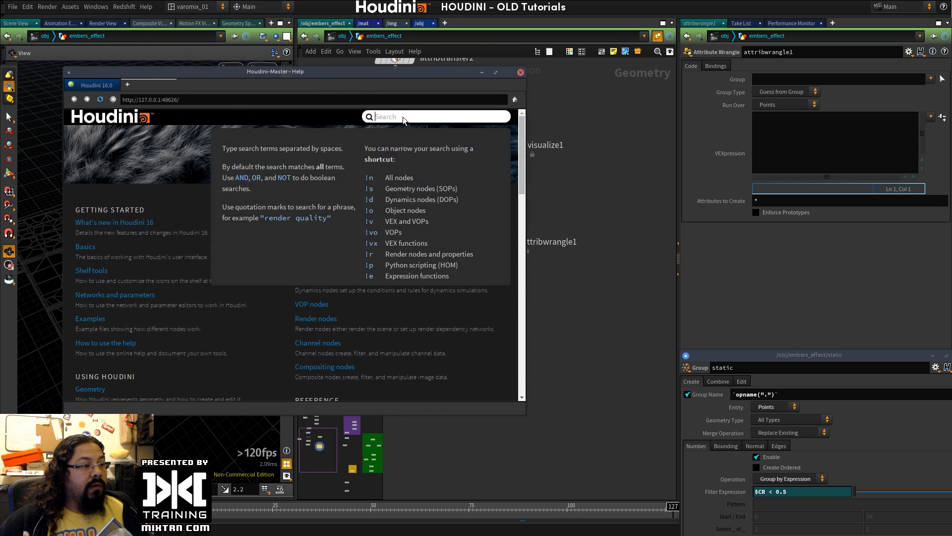
pyautogui.write('vex group')
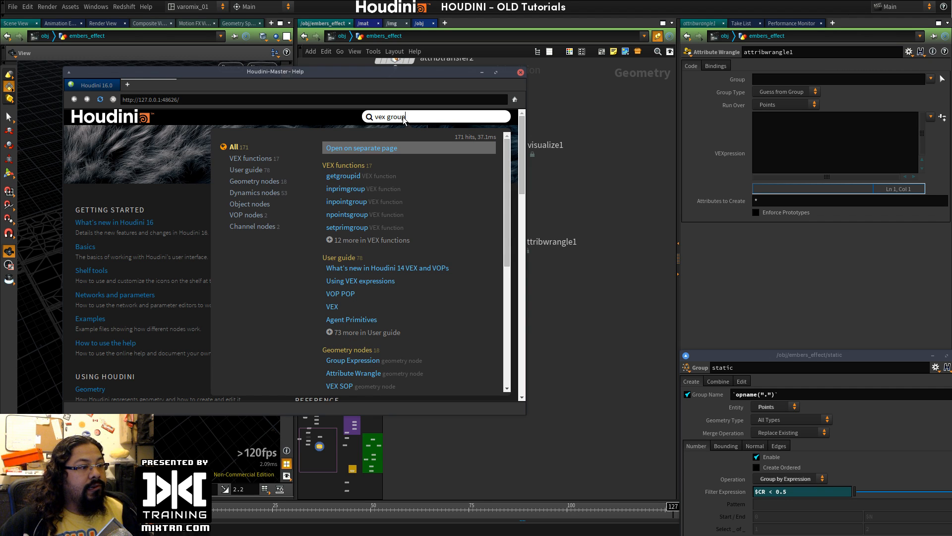
pyautogui.click(355, 241)
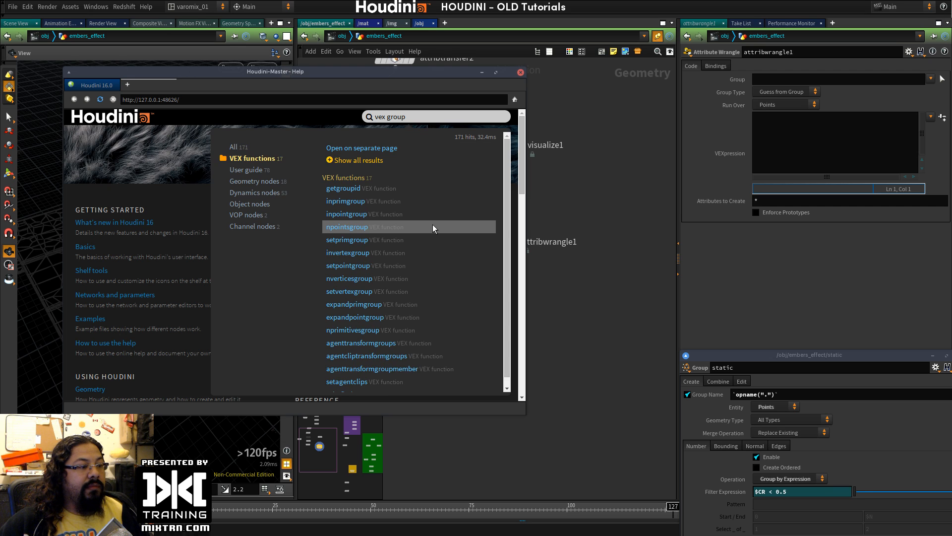
pyautogui.scroll(-3, 432, 224)
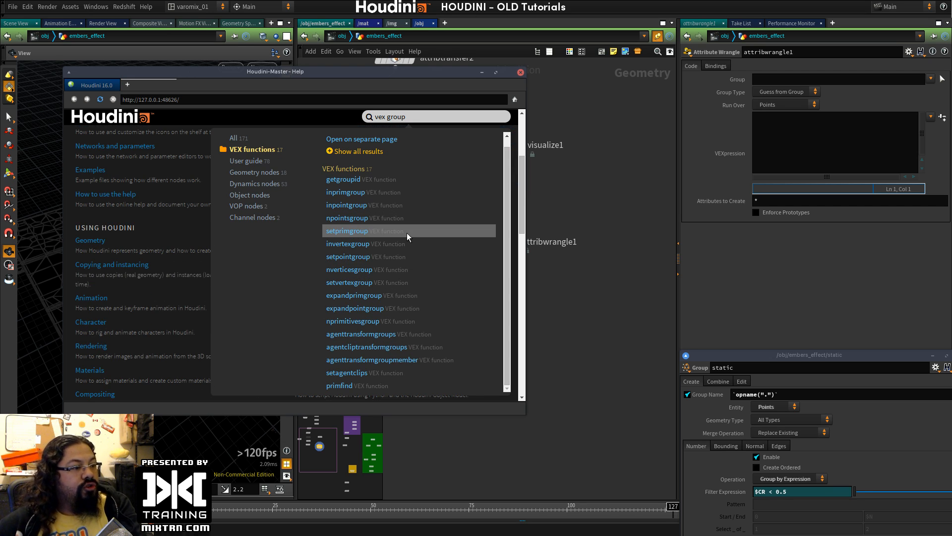
pyautogui.click(356, 256)
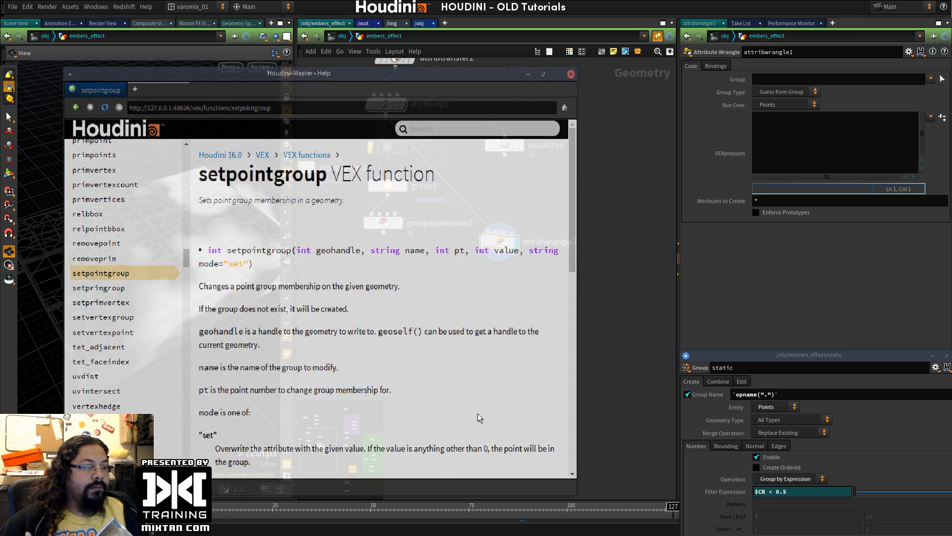
# Step: Read through the setpointgroup help page, check the wrangle's available VEX presets and close the help window
pyautogui.scroll(-1, 361, 316)
pyautogui.scroll(-5, 361, 316)
pyautogui.scroll(6, 361, 315)
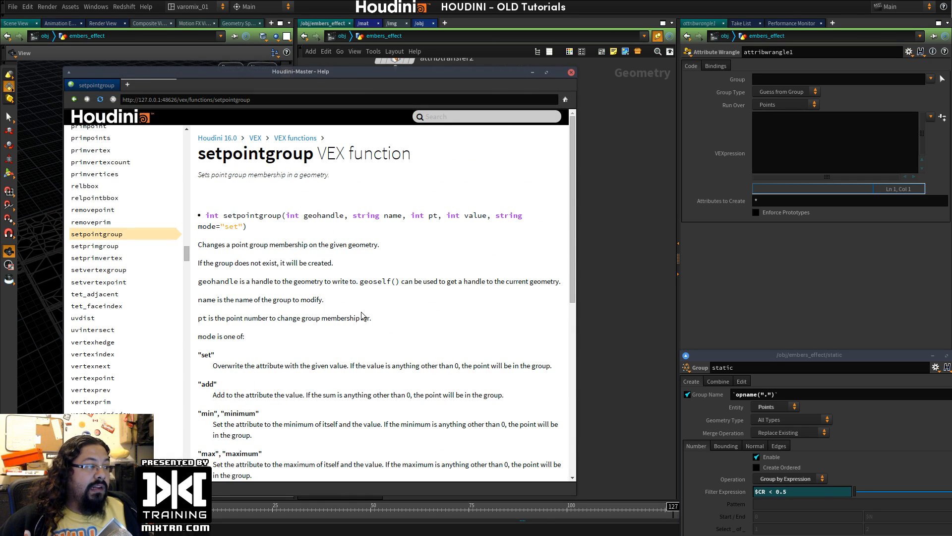
pyautogui.click(931, 117)
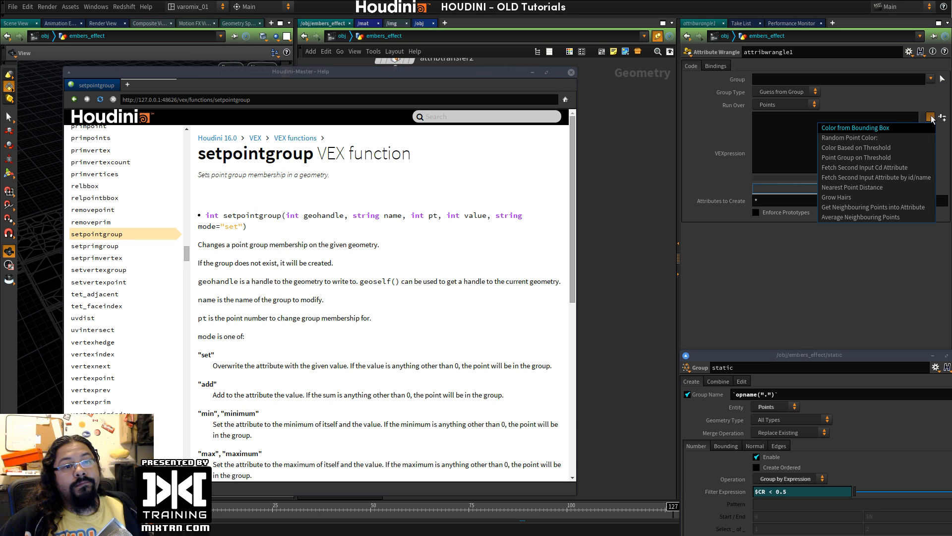
pyautogui.click(581, 138)
pyautogui.click(571, 72)
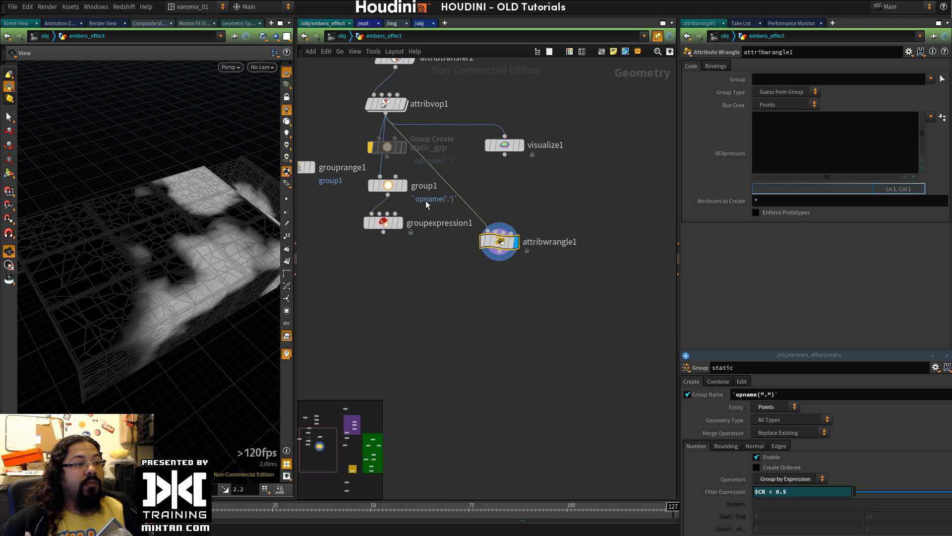
# Step: Load the Color Based on Threshold preset in attribwrangle1, widen the parameter pane and replace the code with the Point Group on Threshold preset
pyautogui.moveTo(502, 248); pyautogui.dragTo(517, 254)
pyautogui.click(930, 117)
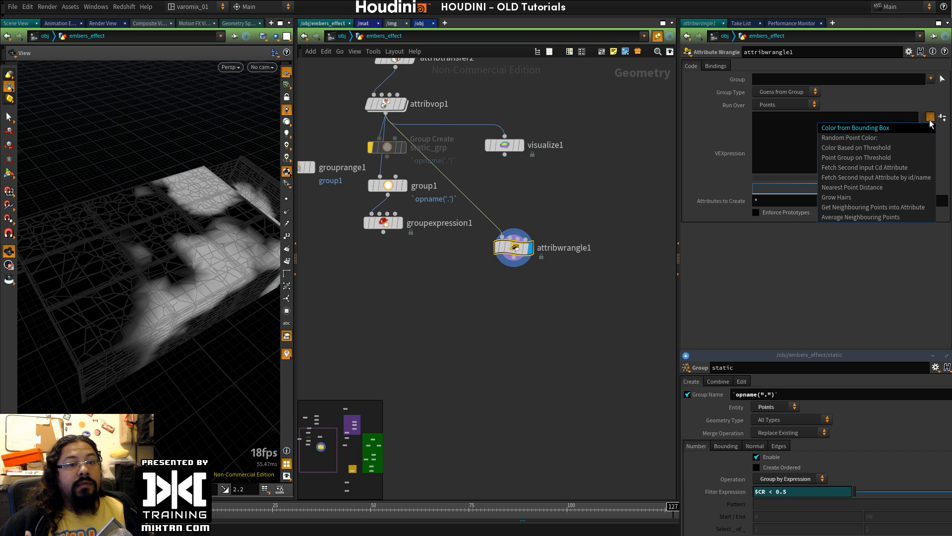
pyautogui.click(864, 148)
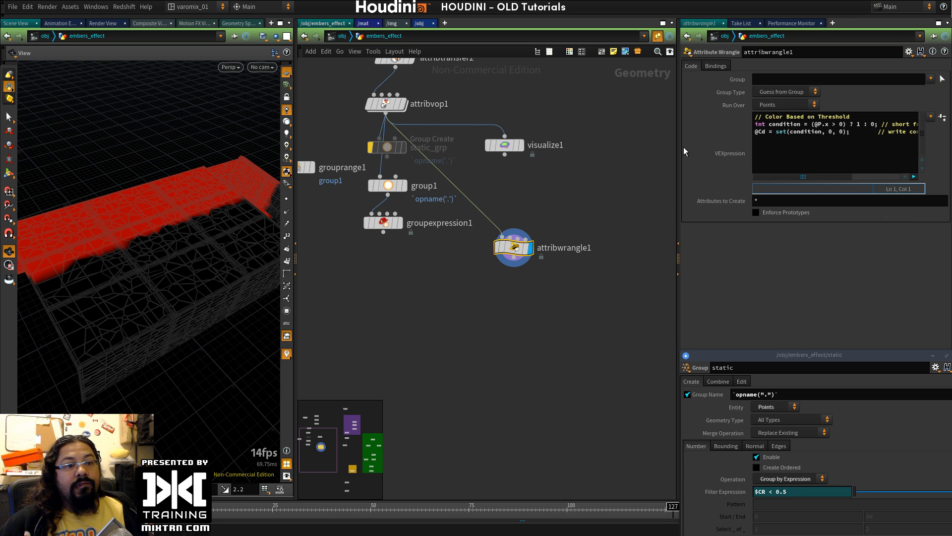
pyautogui.moveTo(678, 151); pyautogui.dragTo(537, 146)
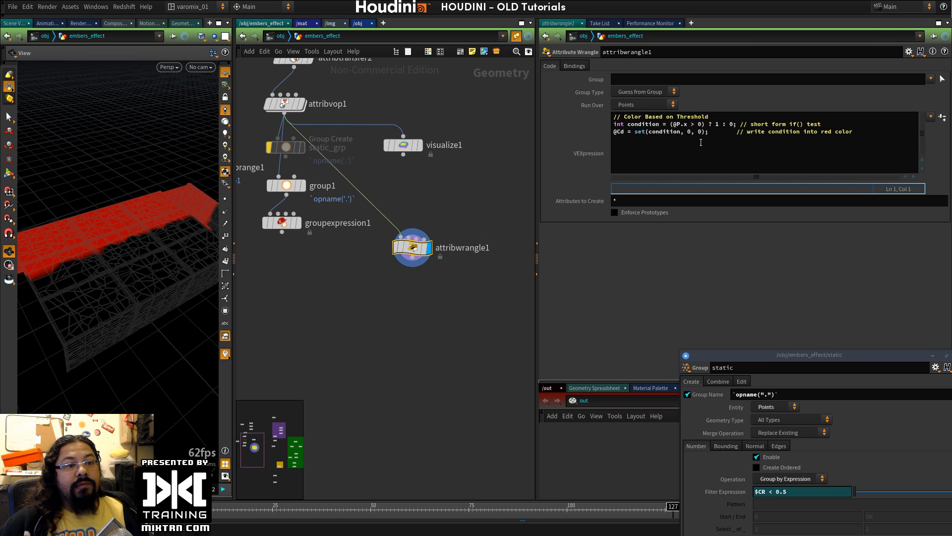
pyautogui.click(931, 117)
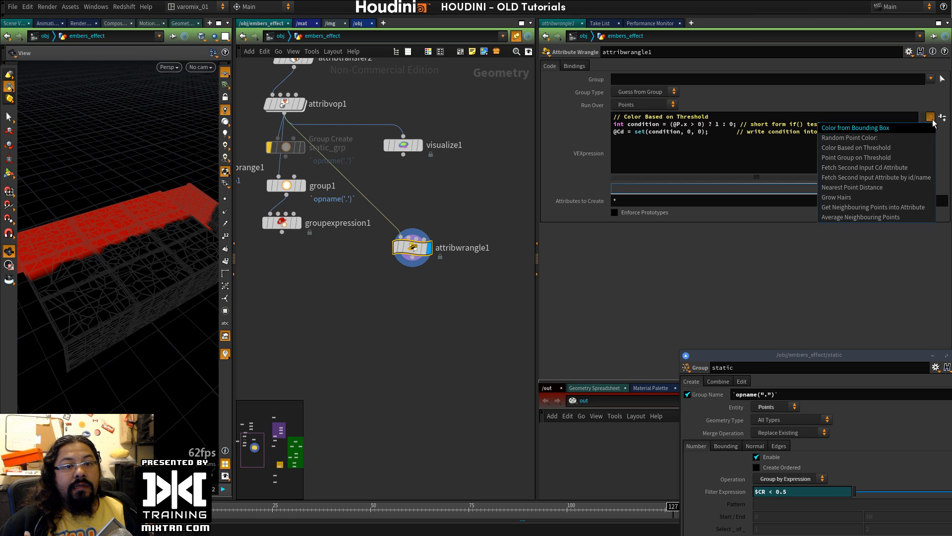
pyautogui.click(865, 157)
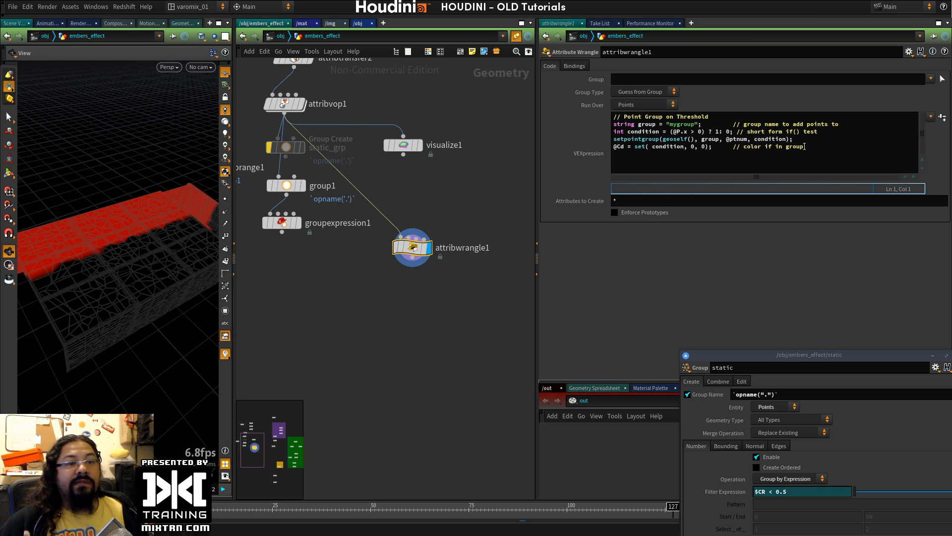
pyautogui.doubleClick(678, 124)
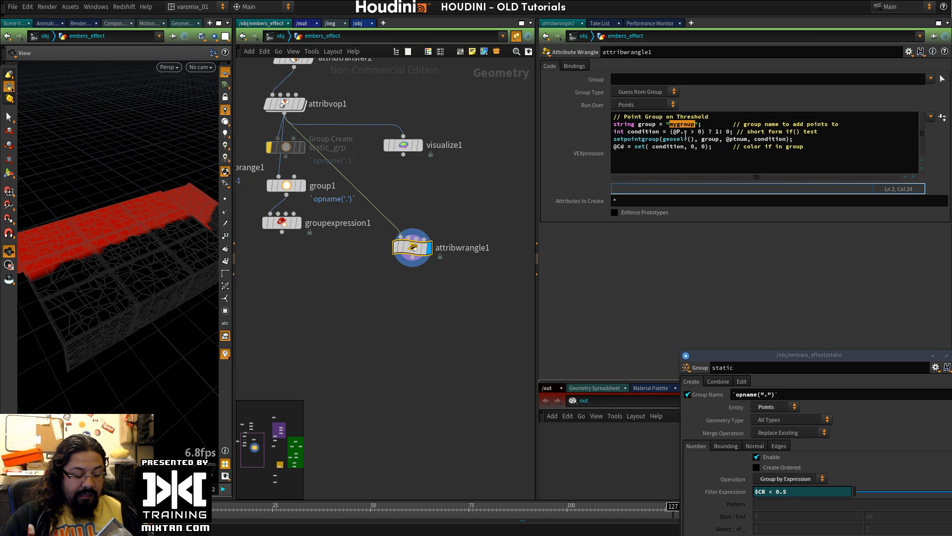
pyautogui.press('Escape')
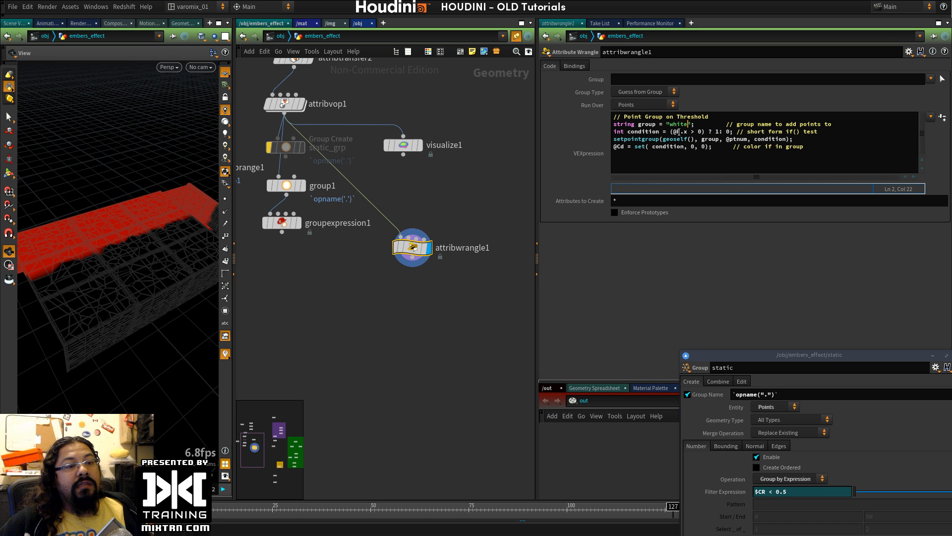
pyautogui.write('Cd.')
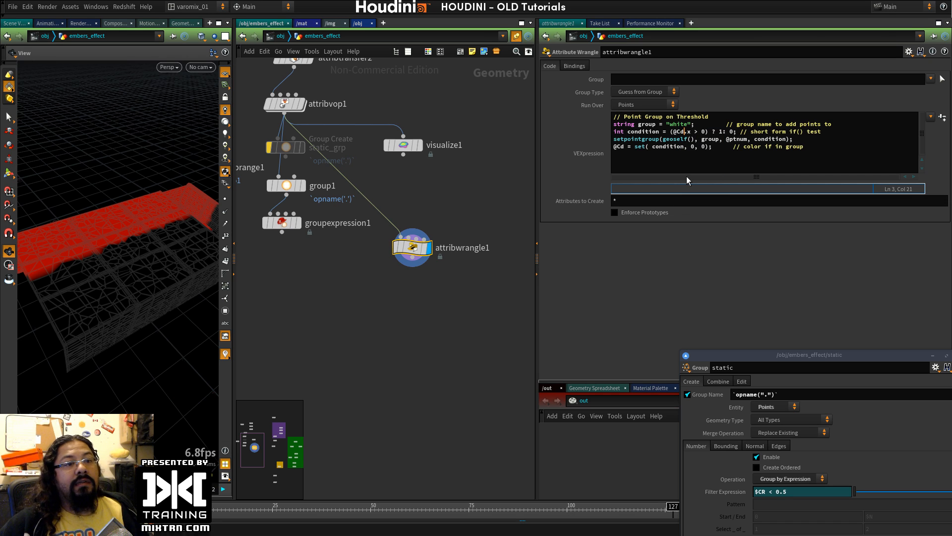
pyautogui.press('Delete')
pyautogui.press('Delete')
pyautogui.press('BackSpace')
pyautogui.hotkey('shift', 'Right')
pyautogui.hotkey('shift', 'Right')
pyautogui.hotkey('shift', 'Right')
pyautogui.hotkey('shift', 'Right')
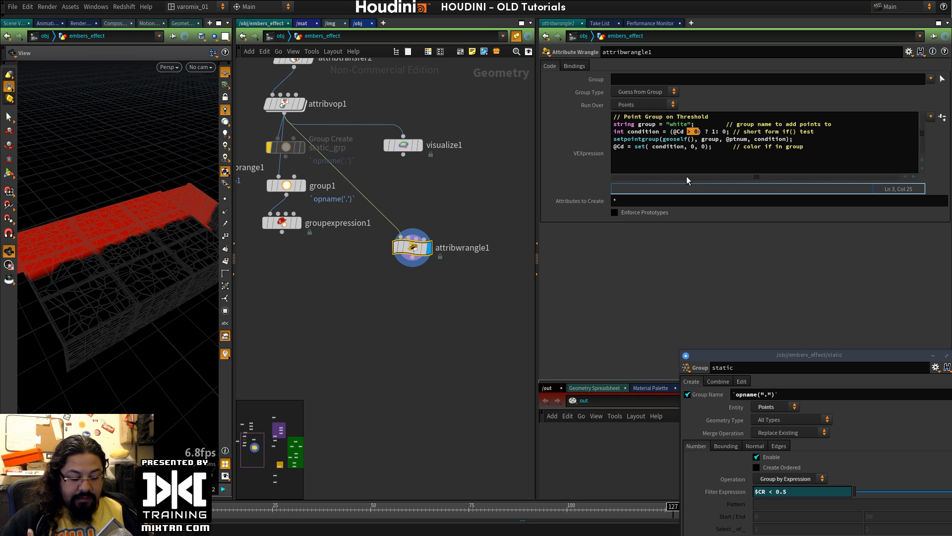
pyautogui.write('< 0.5')
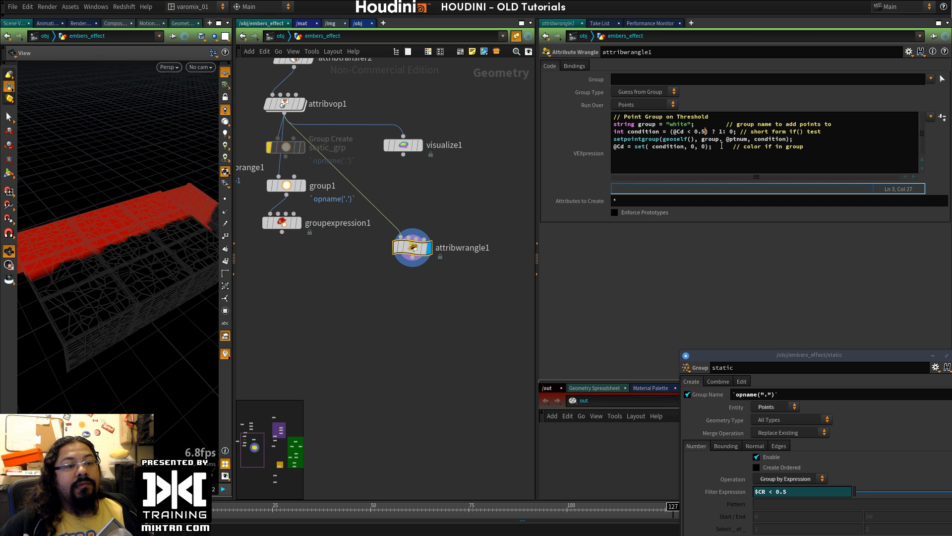
pyautogui.hotkey('ctrl', 'Return')
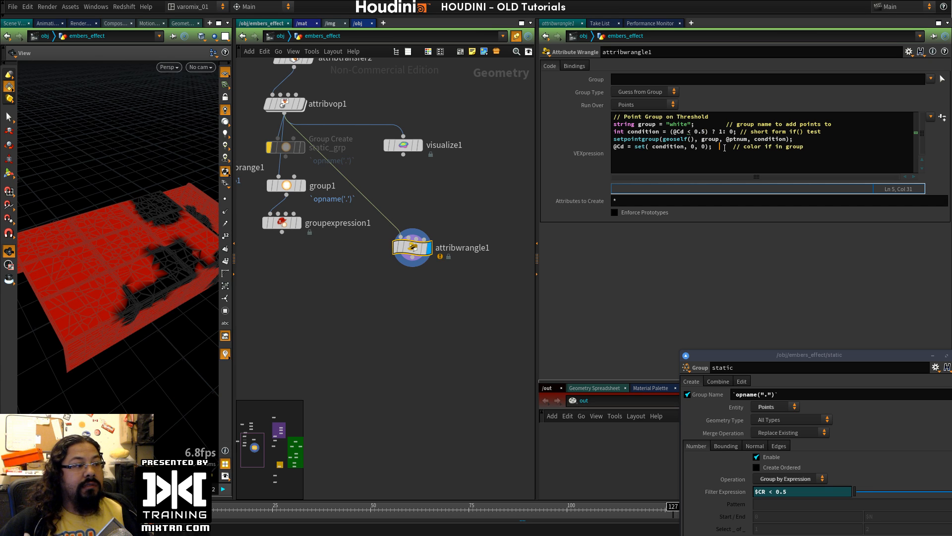
# Step: Open attribwrangle1's node info, scrub the timeline back to frame 27 and make the info refresh automatically
pyautogui.moveTo(398, 255); pyautogui.dragTo(409, 253)
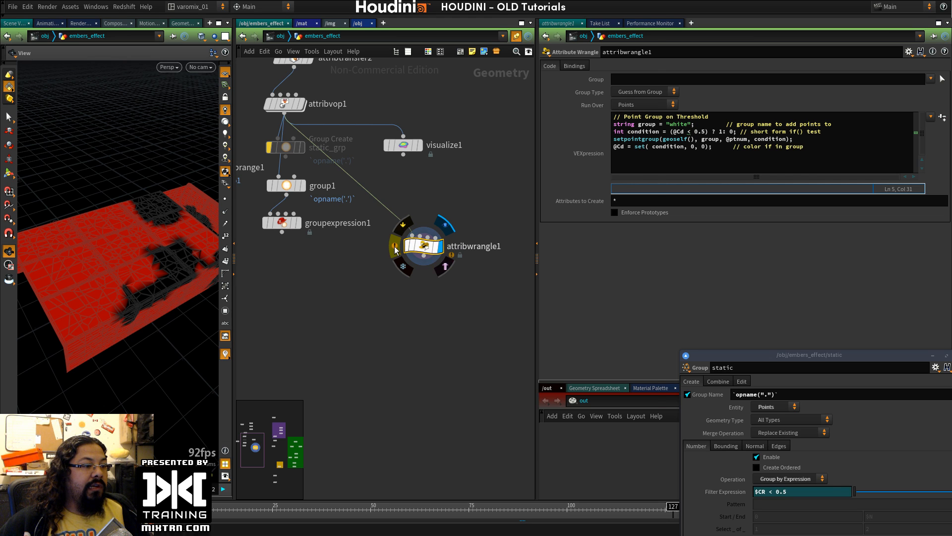
pyautogui.click(395, 249)
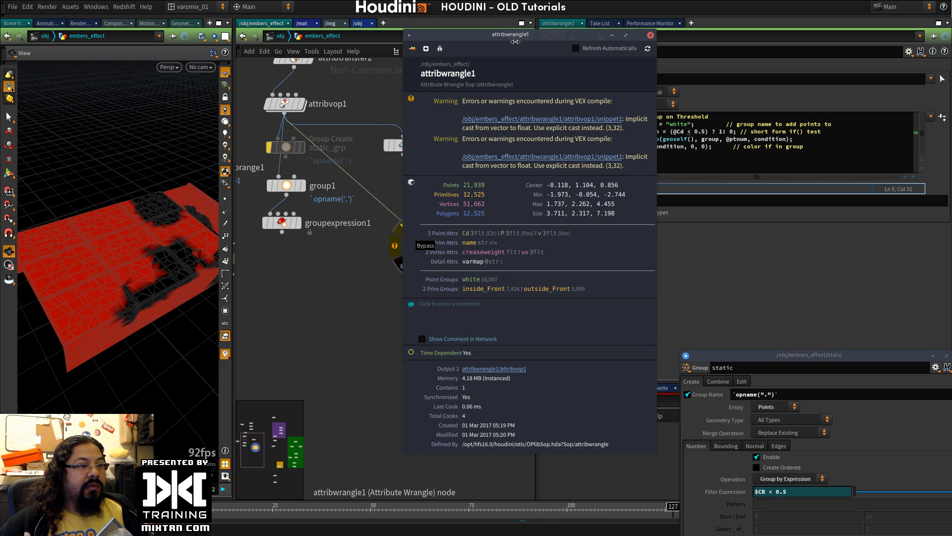
pyautogui.moveTo(519, 40); pyautogui.dragTo(581, 214)
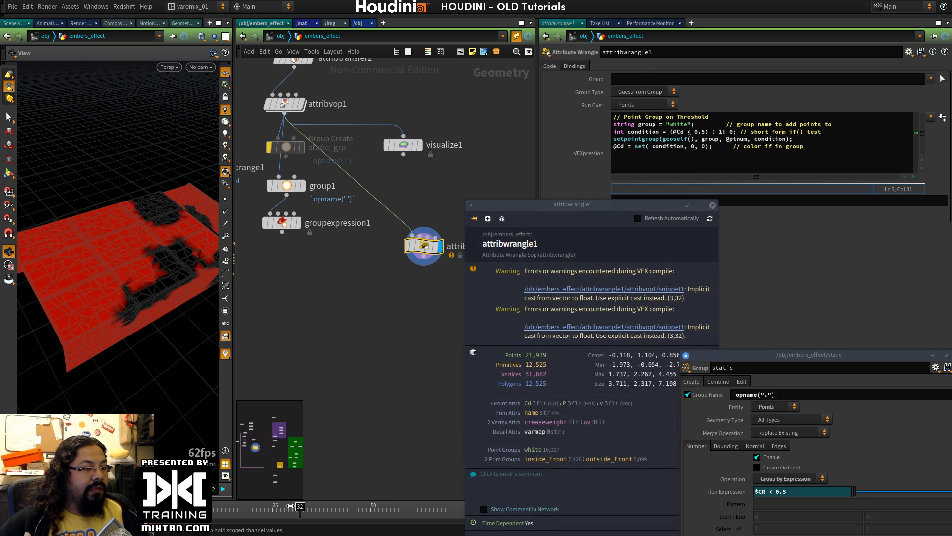
pyautogui.moveTo(296, 507)
pyautogui.mouseDown()
pyautogui.moveTo(266, 506)
pyautogui.moveTo(280, 506)
pyautogui.mouseUp()
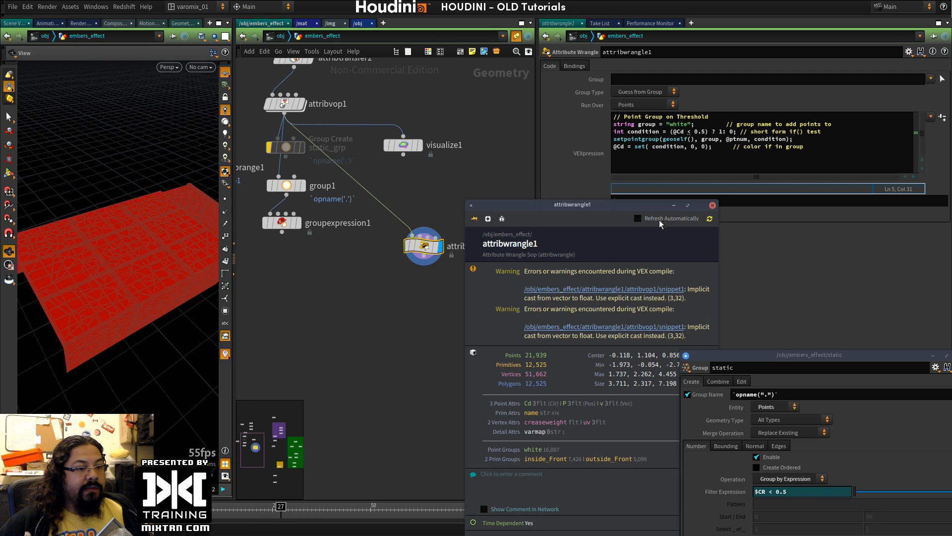
pyautogui.click(659, 219)
# Step: Scrub the timeline up to frame 170 to check the white group's point count over time, rearranging the floating windows for visibility
pyautogui.click(226, 507)
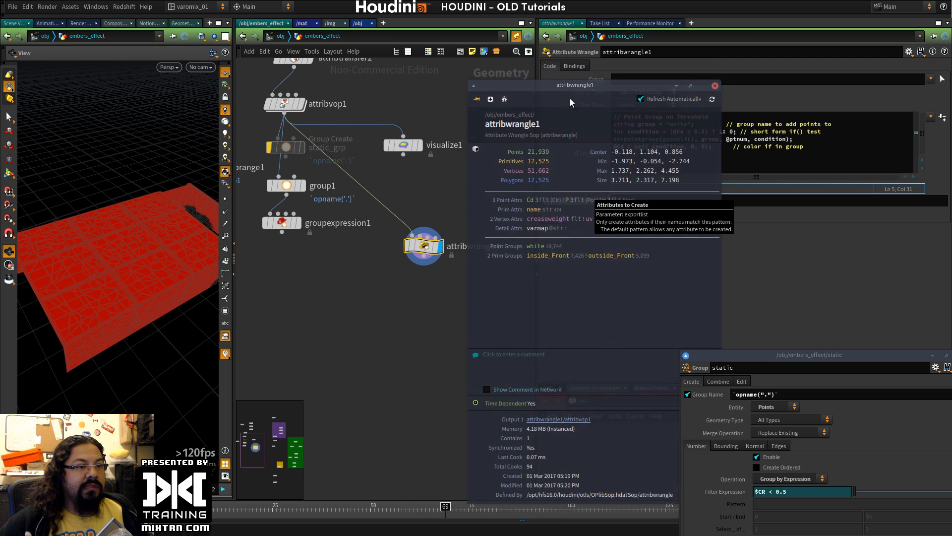
pyautogui.click(463, 506)
pyautogui.moveTo(464, 506); pyautogui.dragTo(614, 507)
pyautogui.moveTo(791, 354); pyautogui.dragTo(780, 243)
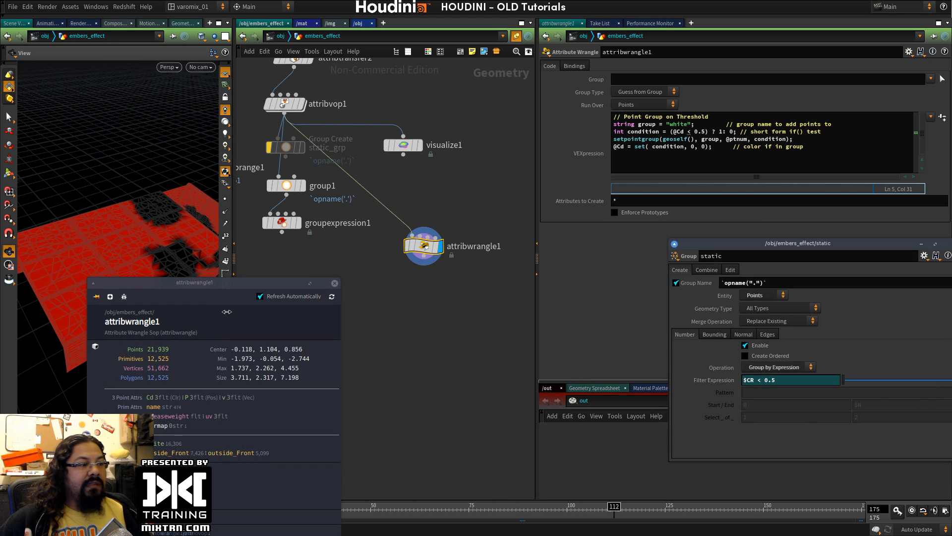
pyautogui.moveTo(664, 507); pyautogui.dragTo(814, 507)
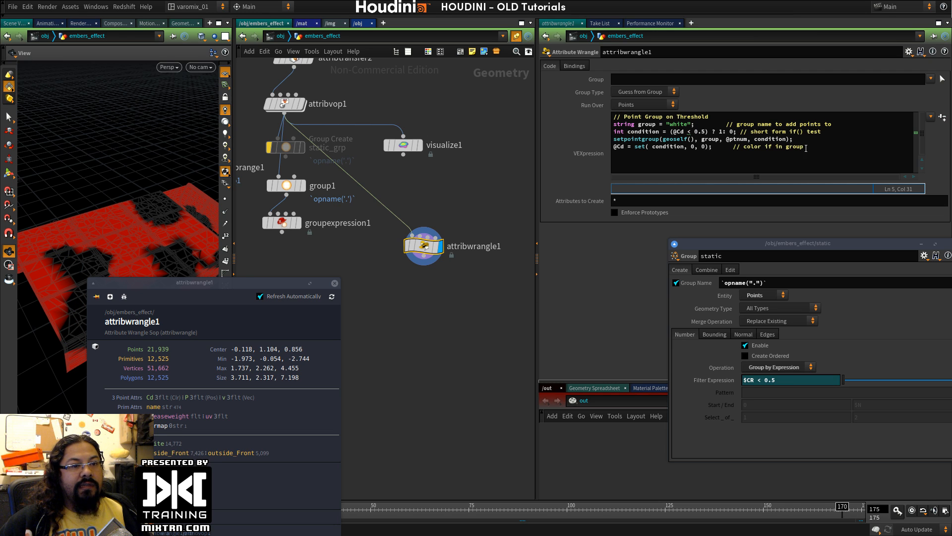
pyautogui.click(614, 147)
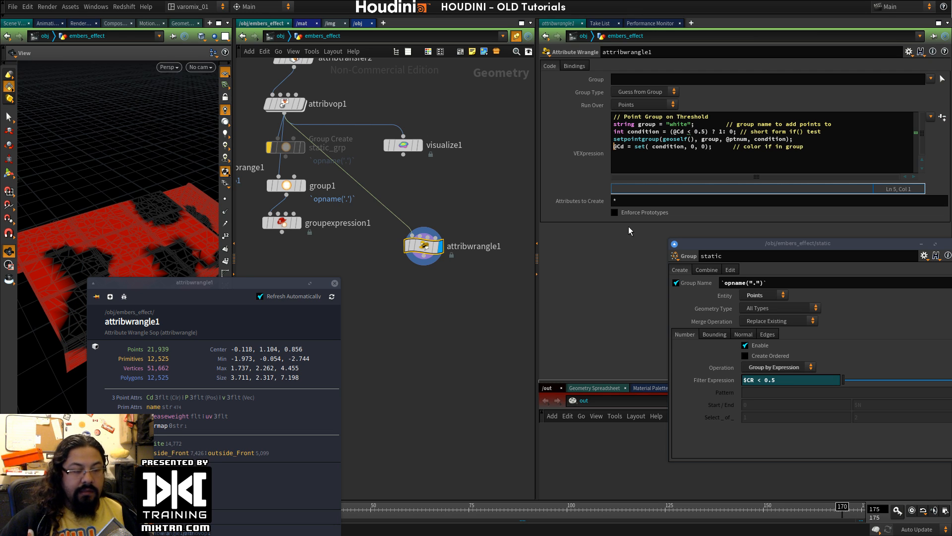
pyautogui.write('//')
pyautogui.press('Return')
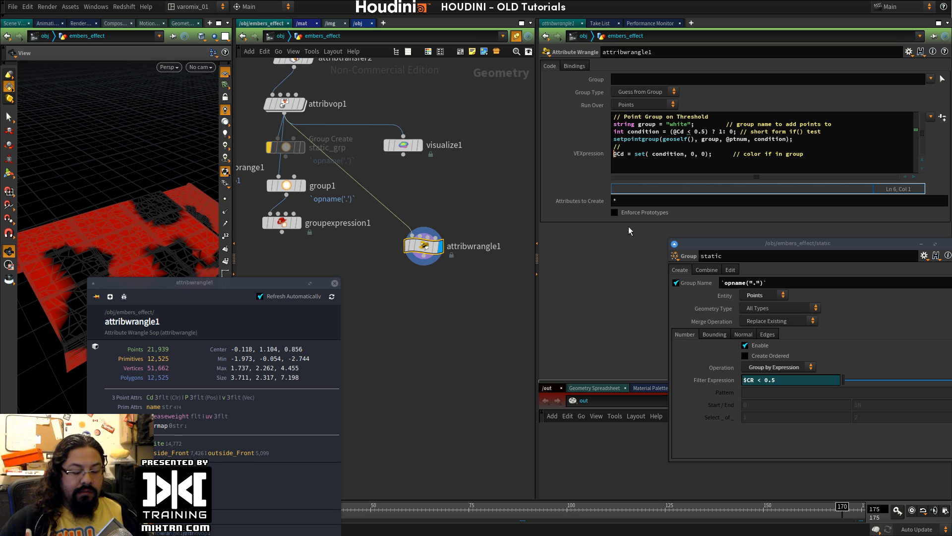
pyautogui.press('BackSpace')
pyautogui.hotkey('ctrl', 'Return')
# Step: Close attribwrangle1's info window and move the static Group window clear of the VEX code
pyautogui.moveTo(229, 282); pyautogui.dragTo(786, 137)
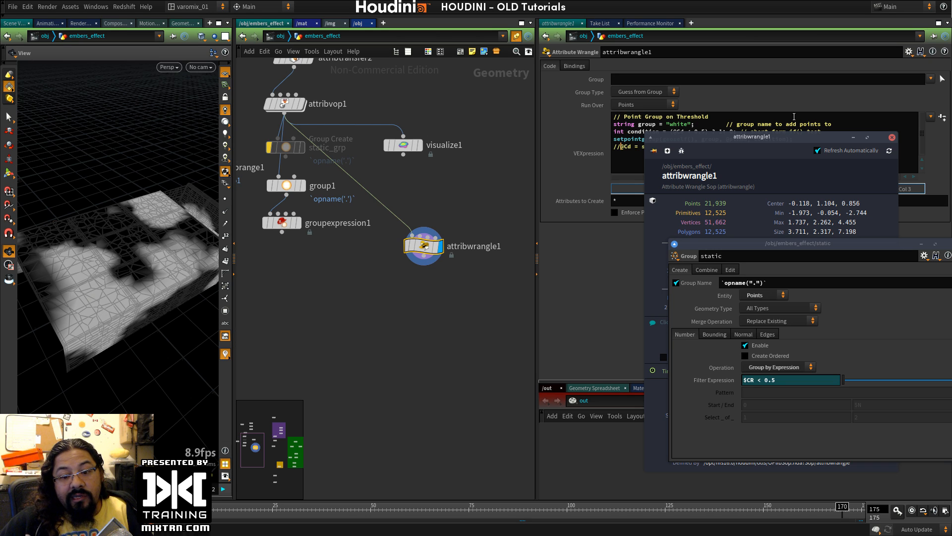
pyautogui.moveTo(891, 138); pyautogui.dragTo(887, 139)
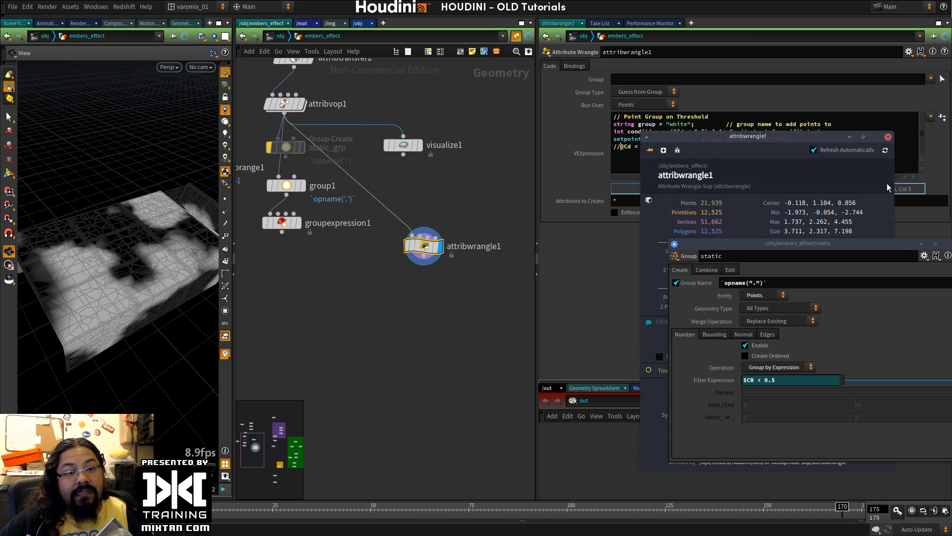
pyautogui.click(888, 137)
pyautogui.moveTo(875, 244); pyautogui.dragTo(846, 227)
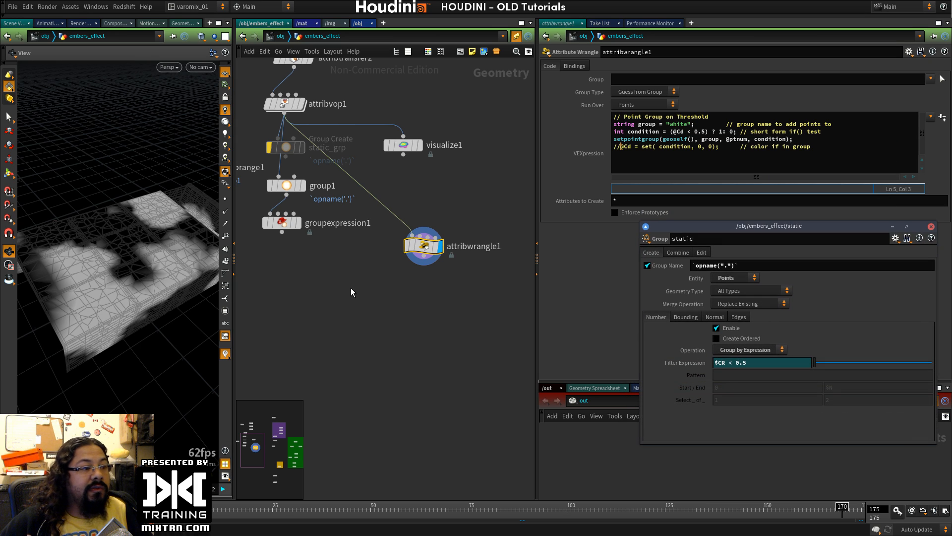
# Step: Spread out the group nodes below attribvop1, moving static_grp, grouprange1 and the group1 and groupexpression1 pair apart
pyautogui.moveTo(288, 147); pyautogui.dragTo(425, 111)
pyautogui.moveTo(359, 262); pyautogui.dragTo(481, 289, button='middle')
pyautogui.moveTo(326, 198); pyautogui.dragTo(293, 190)
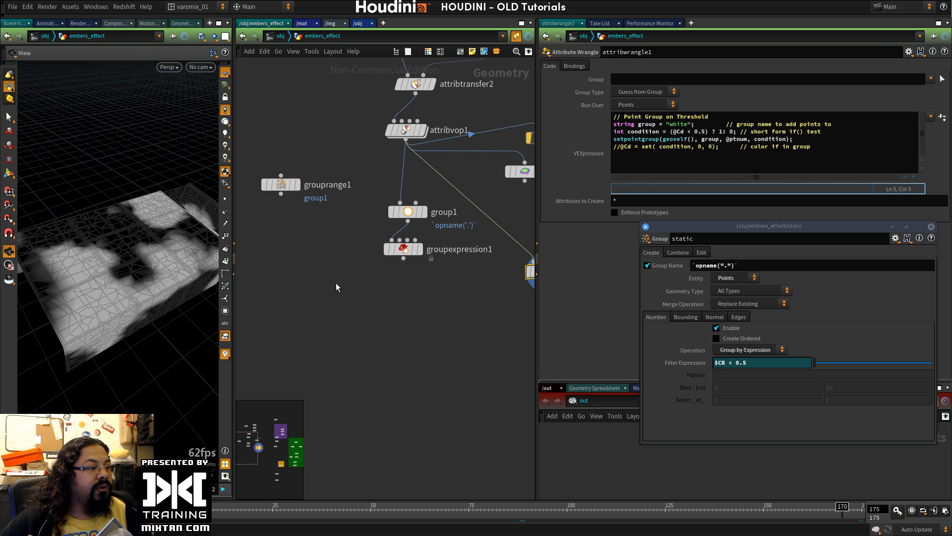
pyautogui.moveTo(336, 282)
pyautogui.mouseDown()
pyautogui.moveTo(407, 207)
pyautogui.moveTo(362, 219)
pyautogui.mouseUp()
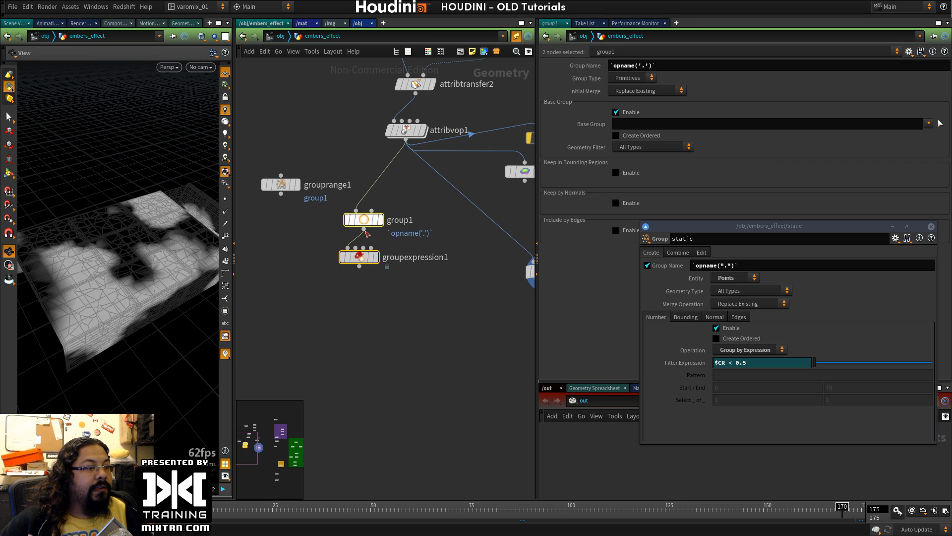
# Step: Review groupexpression1's group name and VEXpression, and compare them with group1's parameters
pyautogui.click(359, 256)
pyautogui.doubleClick(692, 106)
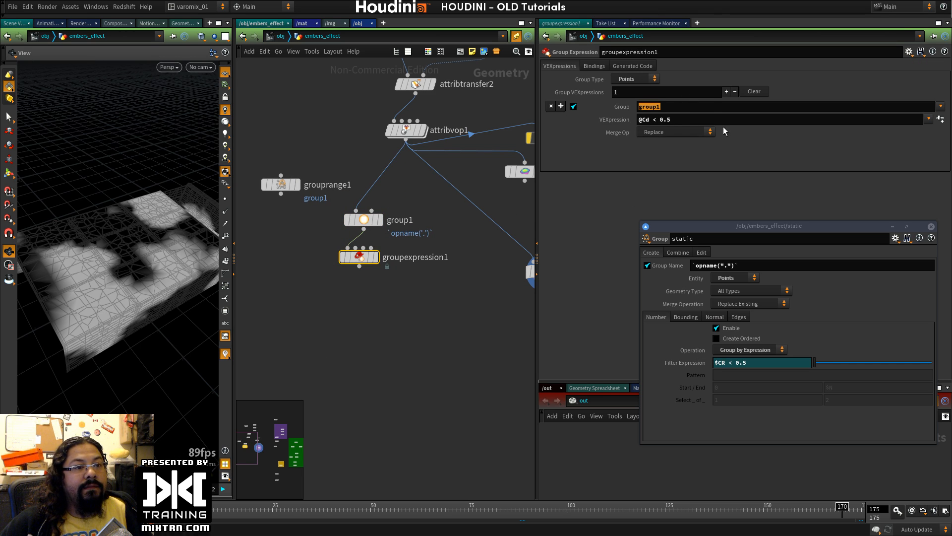
pyautogui.click(671, 105)
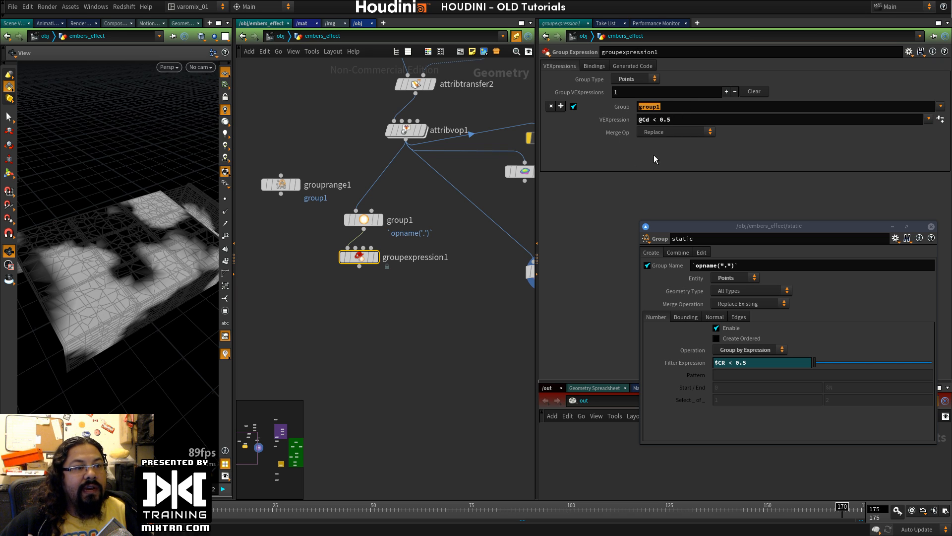
pyautogui.click(364, 220)
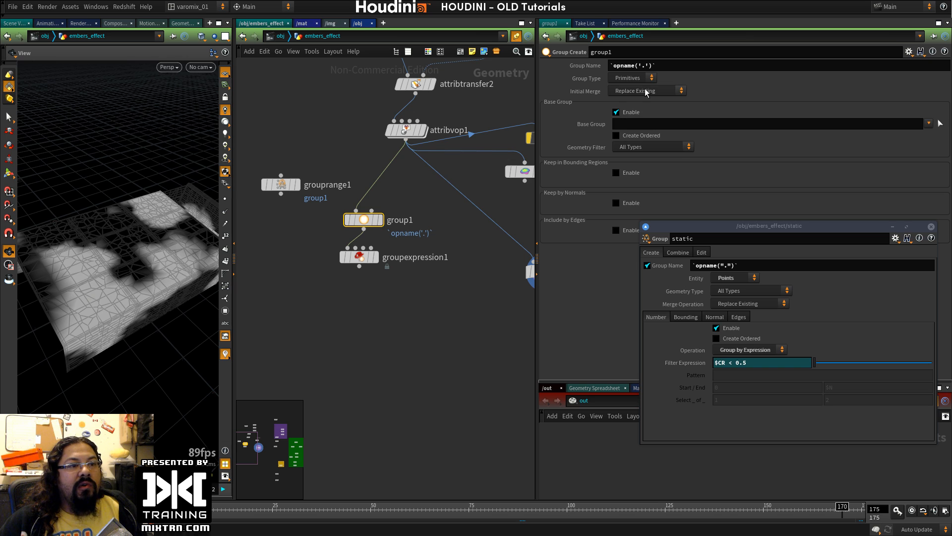
# Step: Align the groupexpression1 node under group1 and review its bindings and generated code
pyautogui.moveTo(356, 261); pyautogui.dragTo(368, 263)
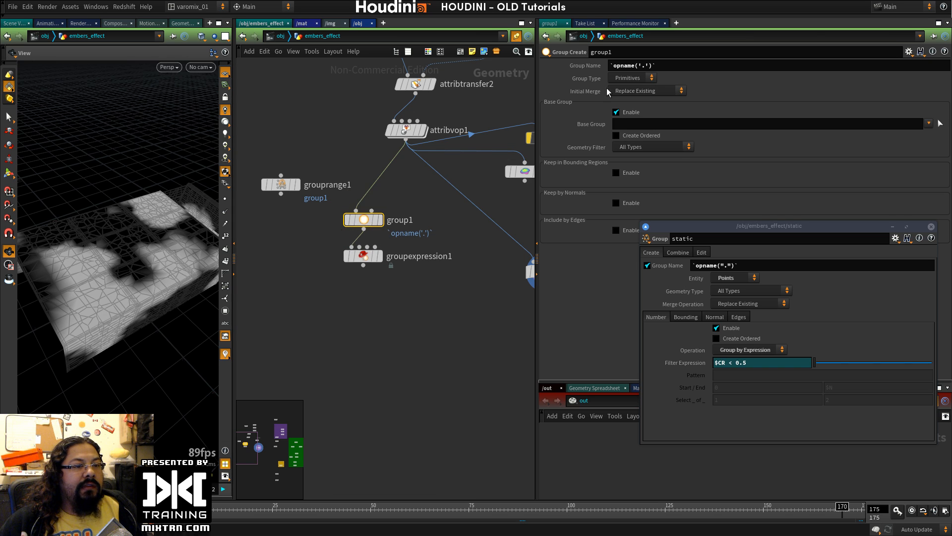
pyautogui.click(363, 259)
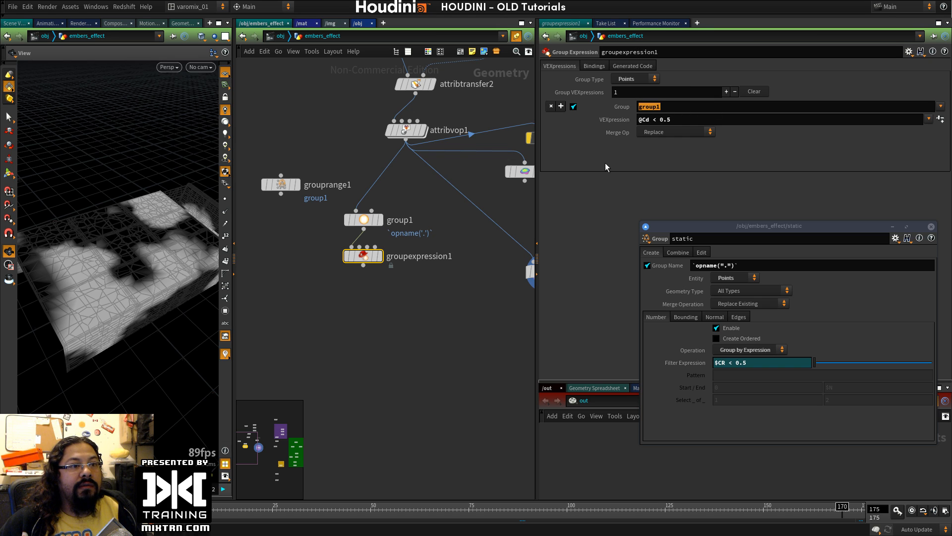
pyautogui.click(593, 66)
pyautogui.click(623, 67)
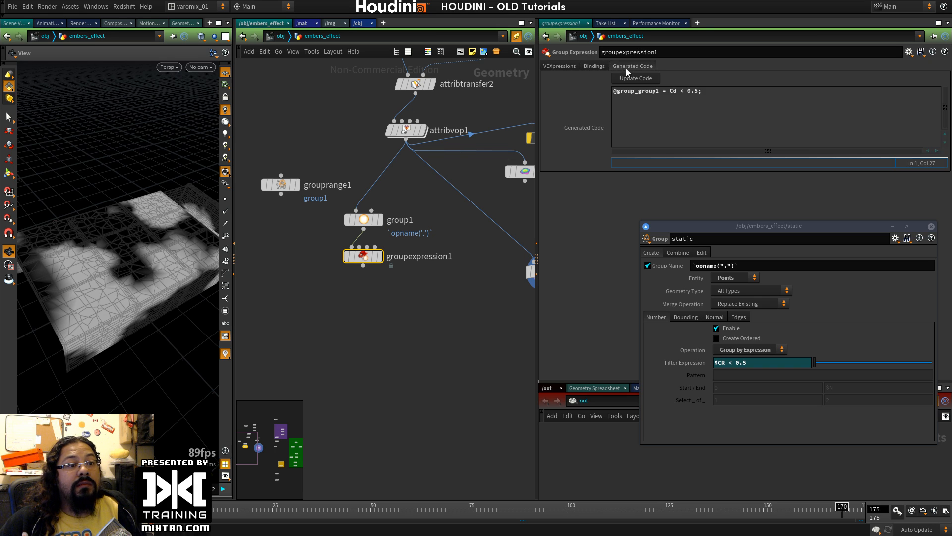
pyautogui.click(596, 67)
pyautogui.click(566, 64)
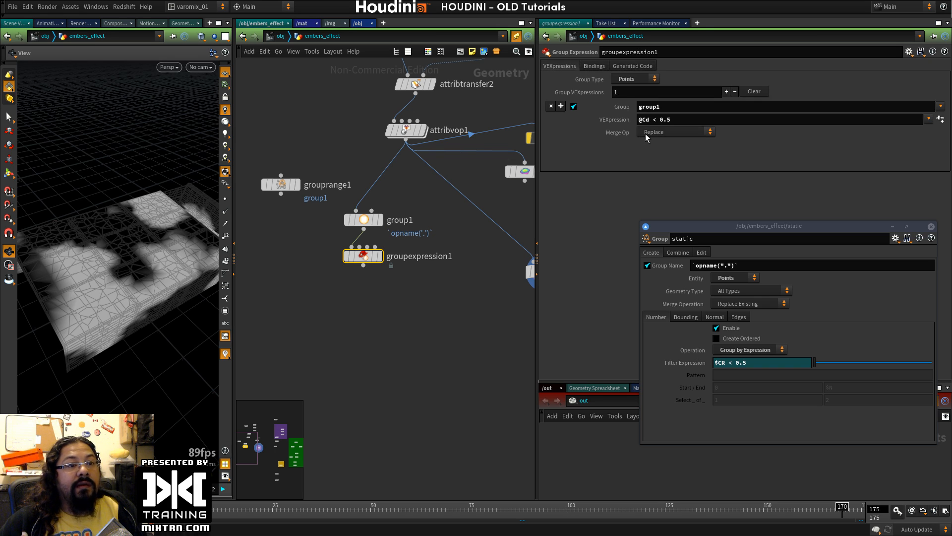
# Step: Look inside the groupexpression1 node at its internal network and return to the embers_effect network
pyautogui.doubleClick(363, 257)
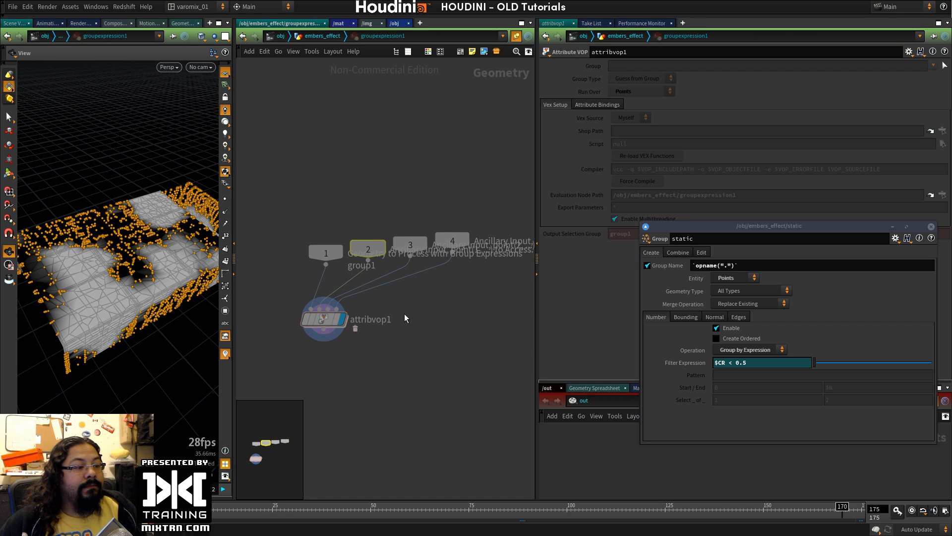
pyautogui.press('u')
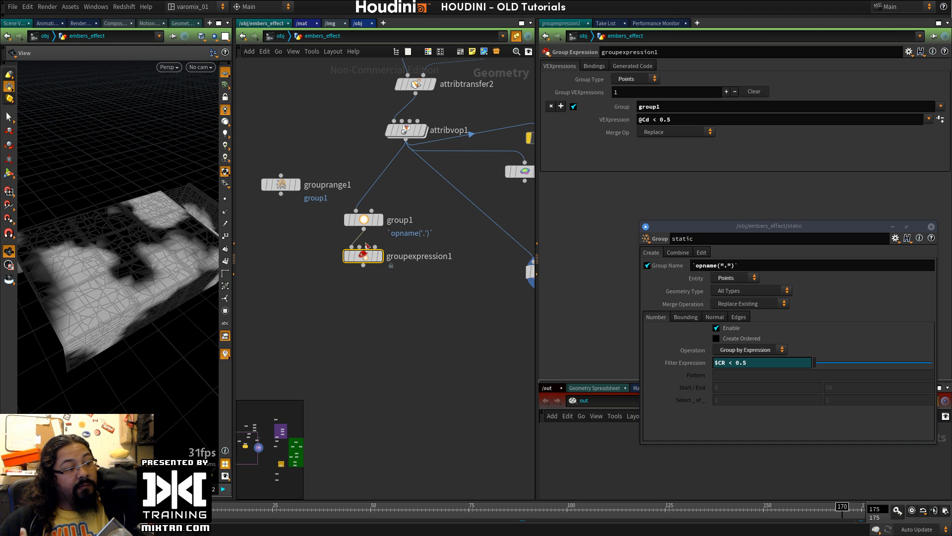
pyautogui.moveTo(337, 299); pyautogui.dragTo(395, 202)
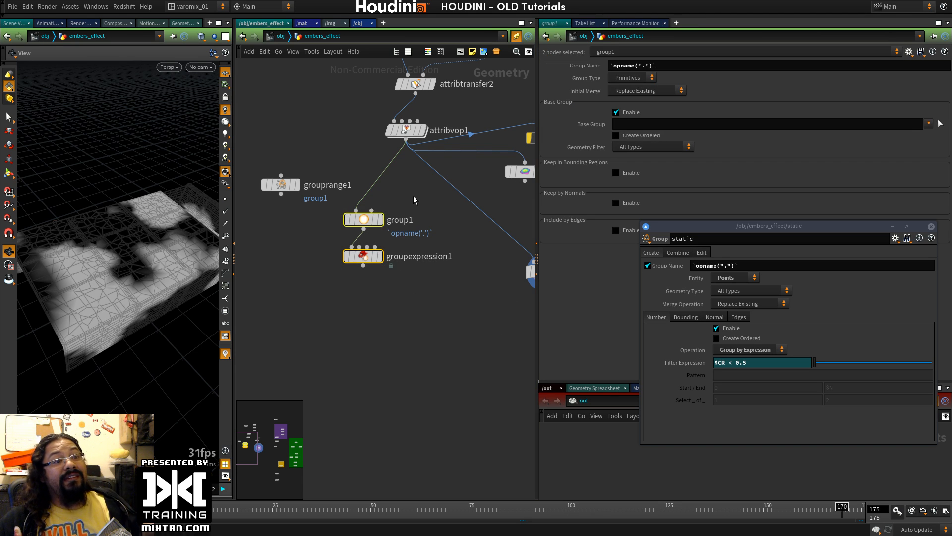
pyautogui.click(366, 256)
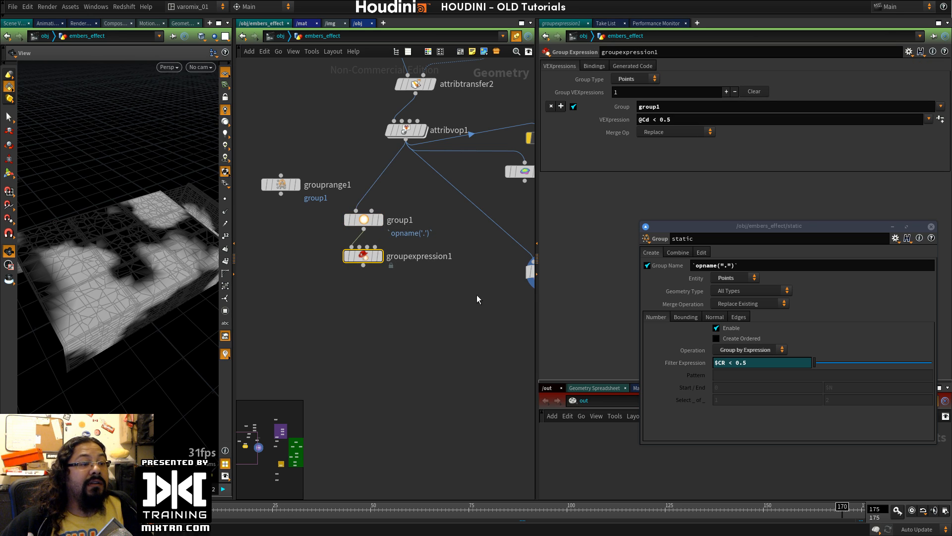
pyautogui.moveTo(478, 298); pyautogui.dragTo(344, 269, button='middle')
pyautogui.moveTo(412, 242); pyautogui.dragTo(357, 225)
pyautogui.click(357, 224)
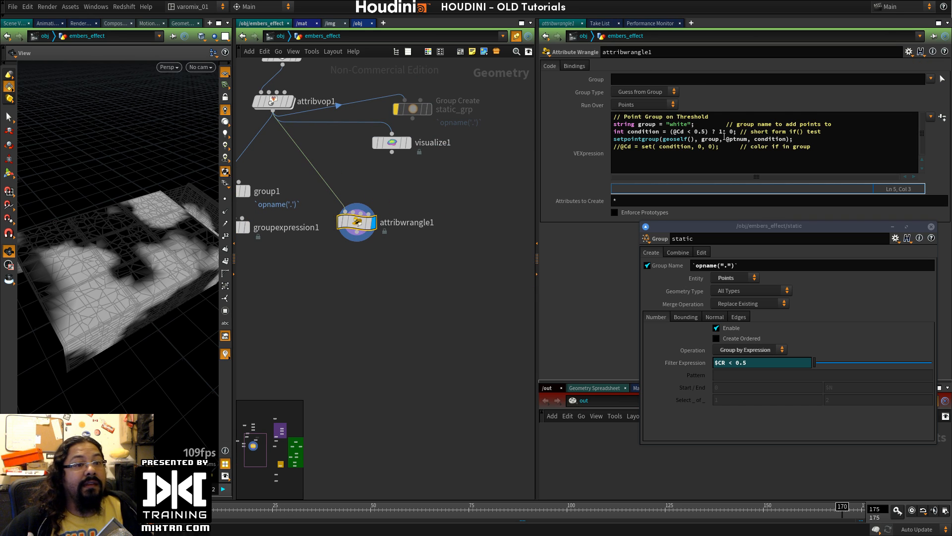
pyautogui.moveTo(719, 124); pyautogui.dragTo(862, 124)
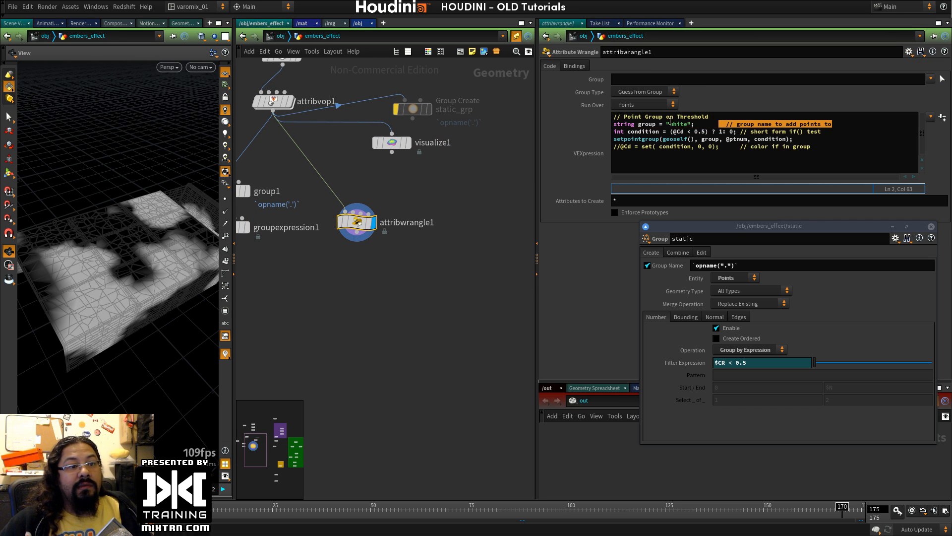
pyautogui.moveTo(813, 147); pyautogui.dragTo(573, 144)
pyautogui.press('BackSpace')
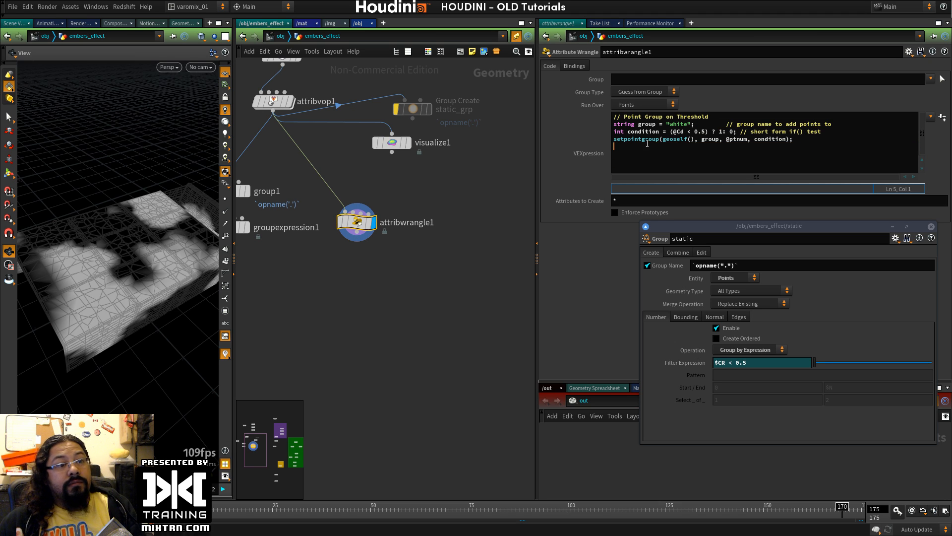
pyautogui.press('BackSpace')
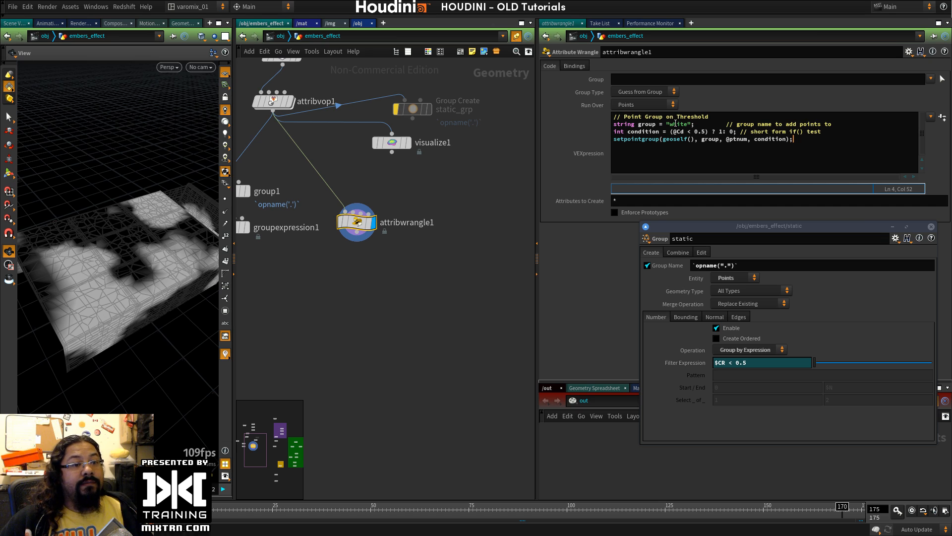
pyautogui.hotkey('ctrl', 'a')
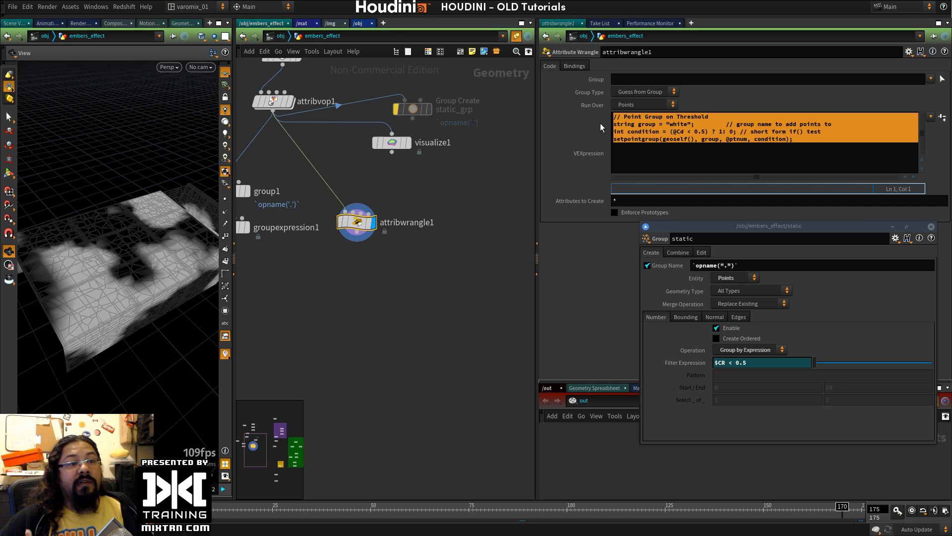
pyautogui.click(777, 140)
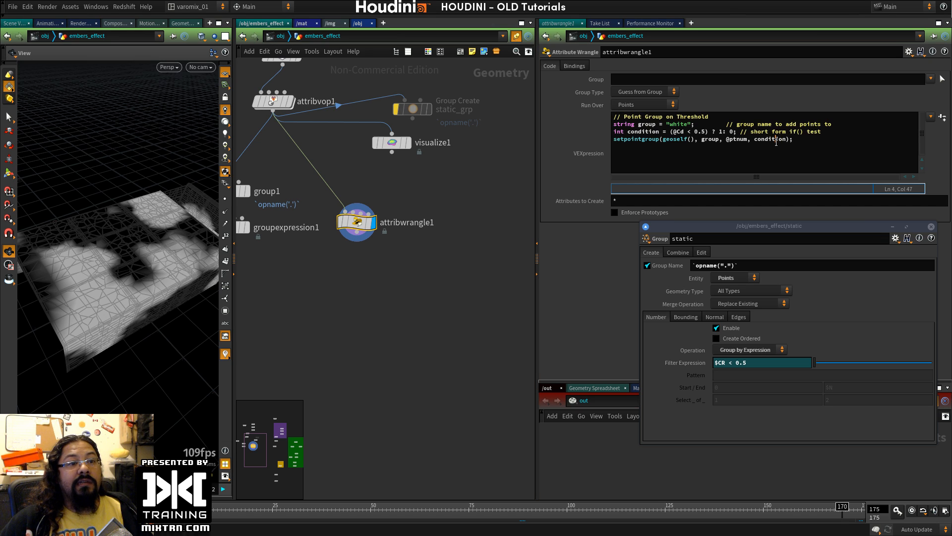
# Step: Close the floating parameter window of the static node and widen the network editor and viewport
pyautogui.click(664, 103)
pyautogui.click(668, 88)
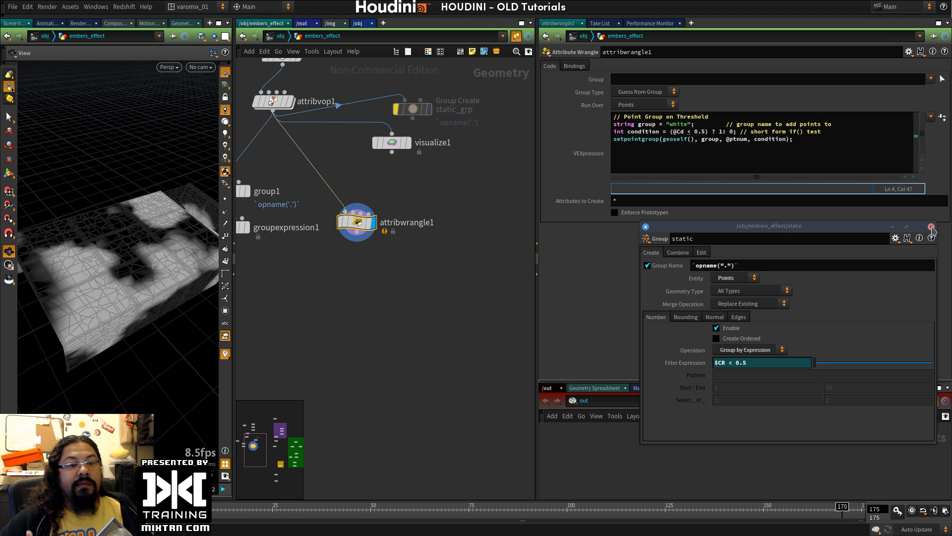
pyautogui.click(931, 226)
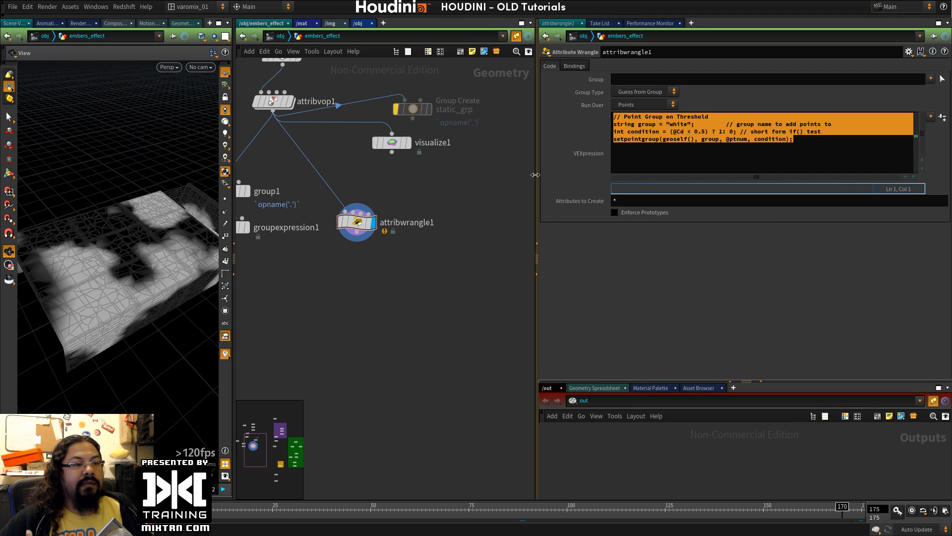
pyautogui.moveTo(537, 193); pyautogui.dragTo(689, 193)
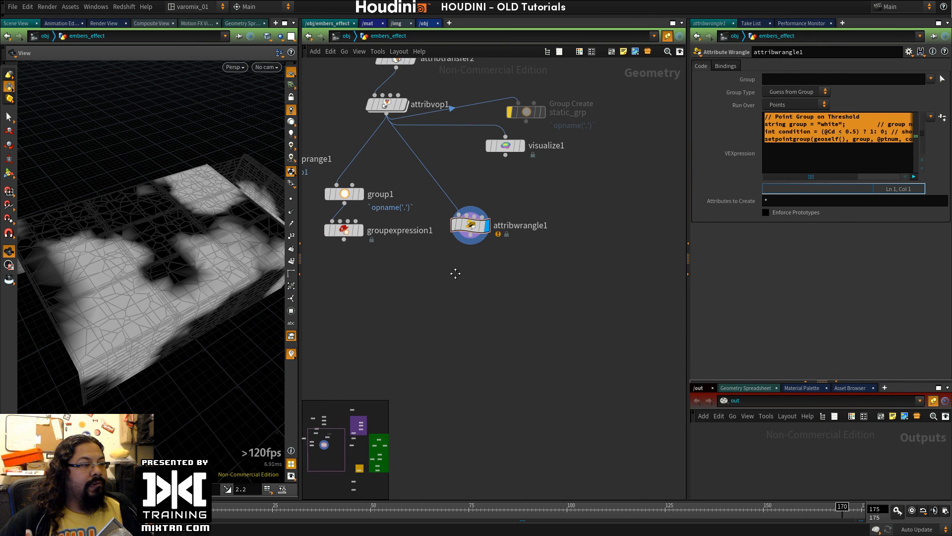
# Step: Compare the groups of group1 and groupexpression1 in the viewport, leaving groupexpression1 displayed
pyautogui.click(396, 218)
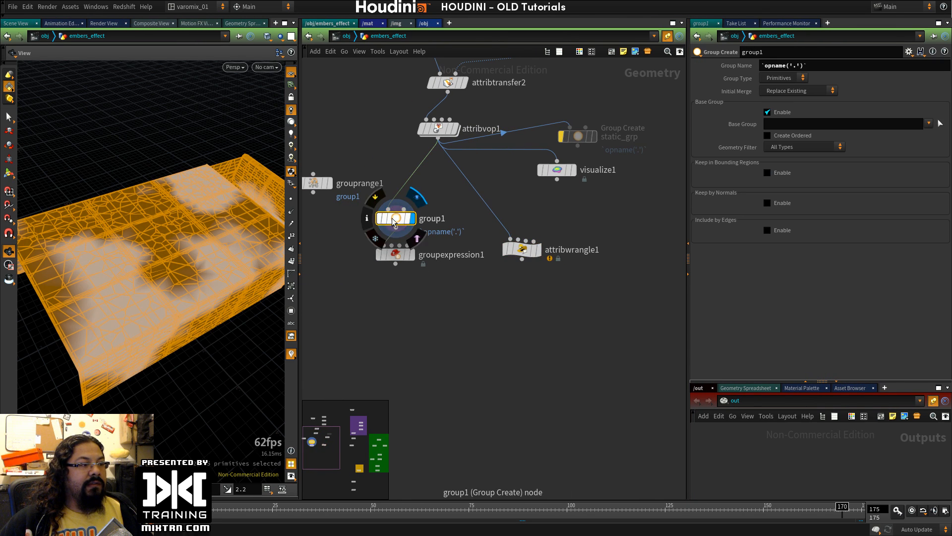
pyautogui.click(395, 254)
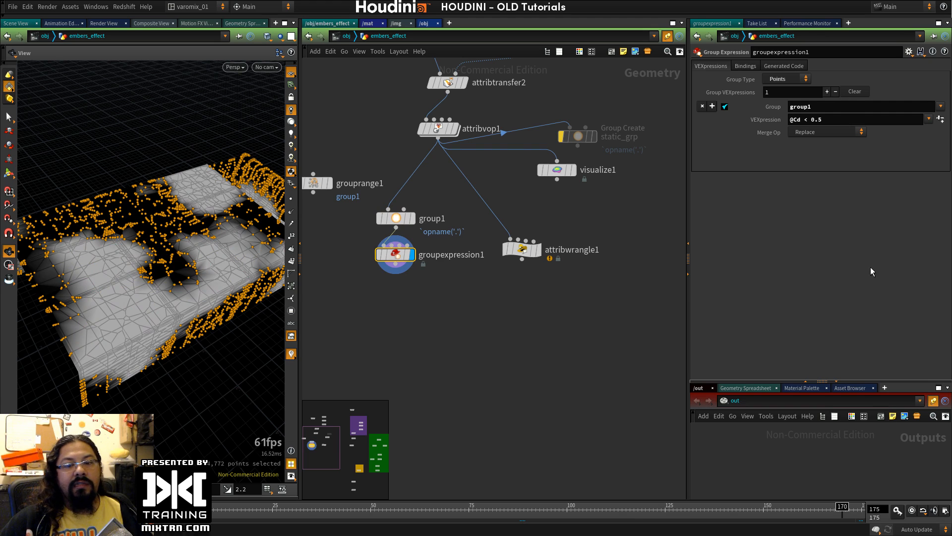
pyautogui.click(404, 223)
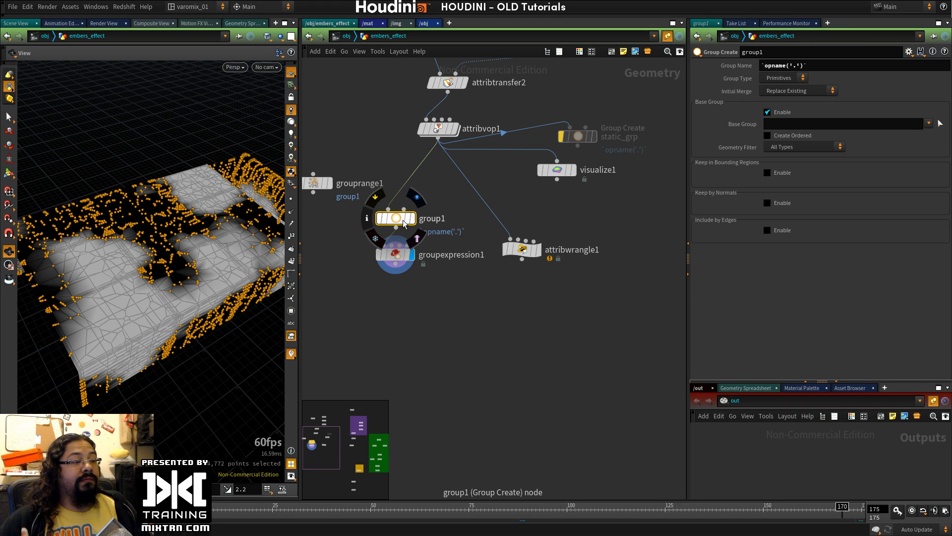
pyautogui.click(396, 256)
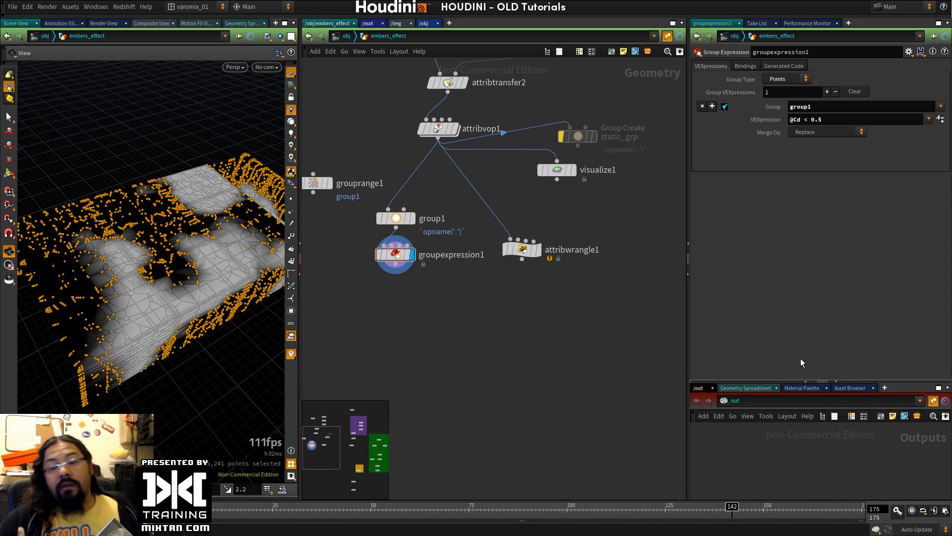
# Step: Inspect the state parameters of the spring1 node further down the network
pyautogui.scroll(-5, 570, 342)
pyautogui.moveTo(570, 342); pyautogui.dragTo(448, 251, button='middle')
pyautogui.scroll(4, 465, 271)
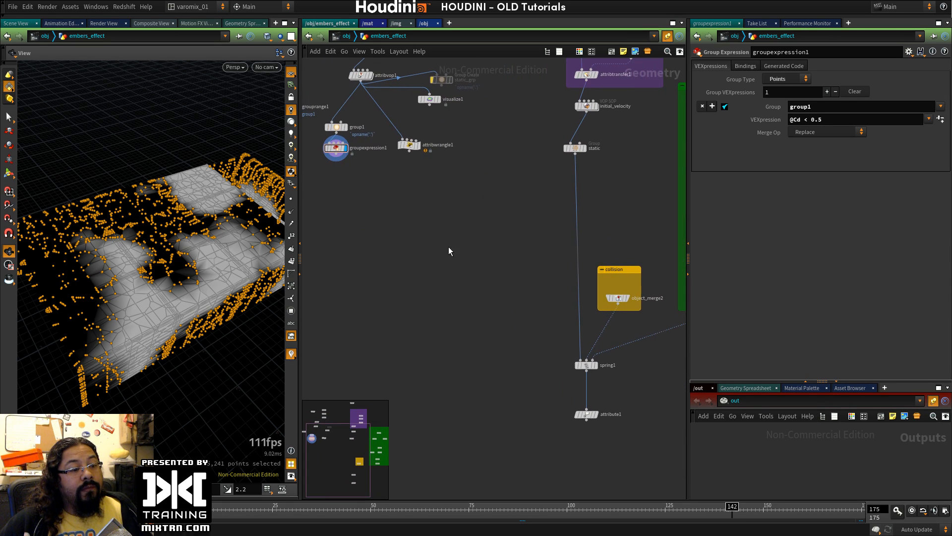
pyautogui.click(589, 365)
pyautogui.moveTo(588, 366); pyautogui.dragTo(524, 299, button='middle')
pyautogui.scroll(-3, 437, 344)
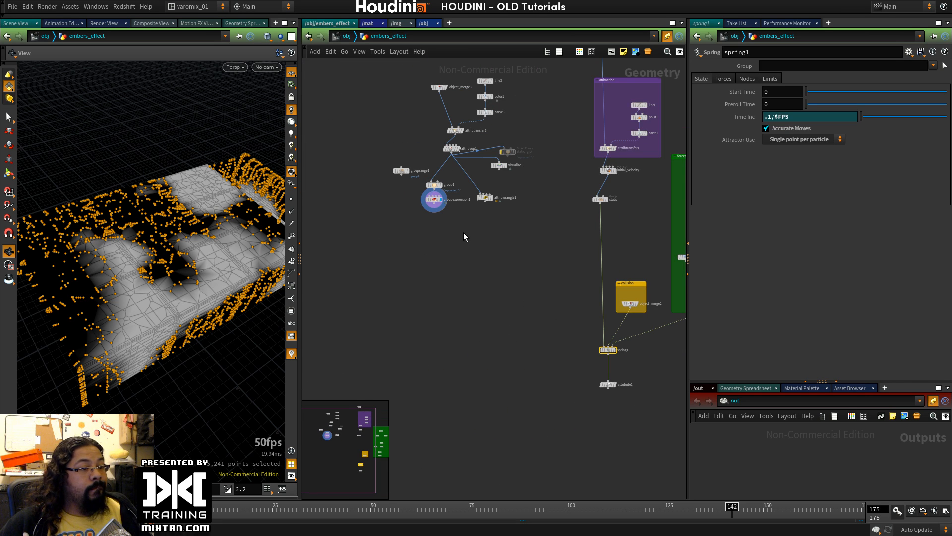
pyautogui.scroll(4, 443, 193)
pyautogui.moveTo(443, 193); pyautogui.dragTo(465, 228, button='middle')
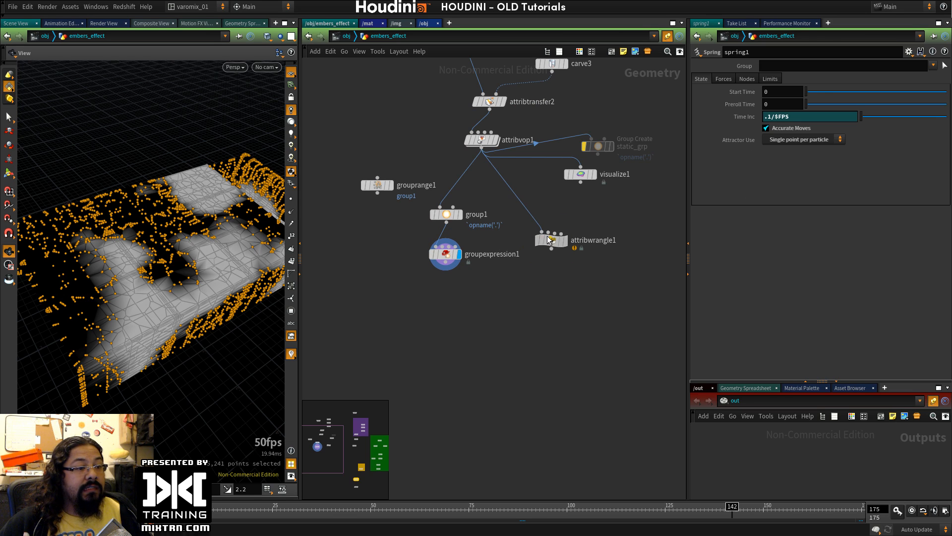
# Step: Delete the unconnected grouprange1 node
pyautogui.click(550, 240)
pyautogui.click(377, 185)
pyautogui.press('Delete')
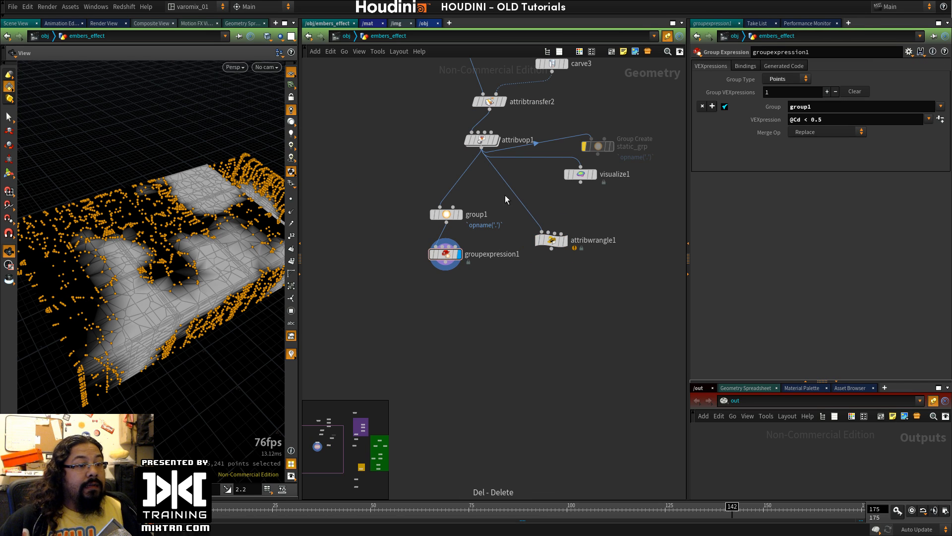
# Step: Delete the visualize1 node and move attribwrangle1 farther away from groupexpression1
pyautogui.moveTo(581, 174); pyautogui.dragTo(489, 308)
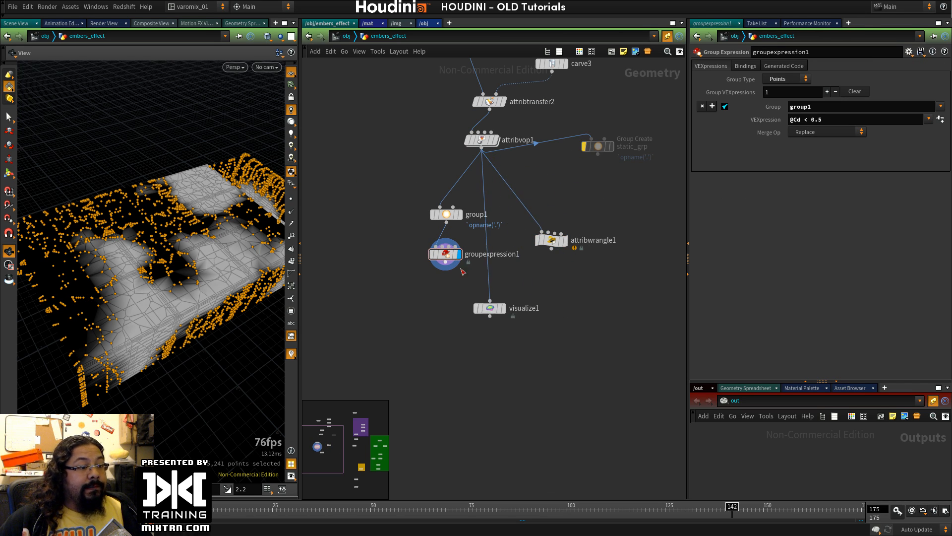
pyautogui.moveTo(445, 269); pyautogui.dragTo(507, 308)
pyautogui.click(508, 307)
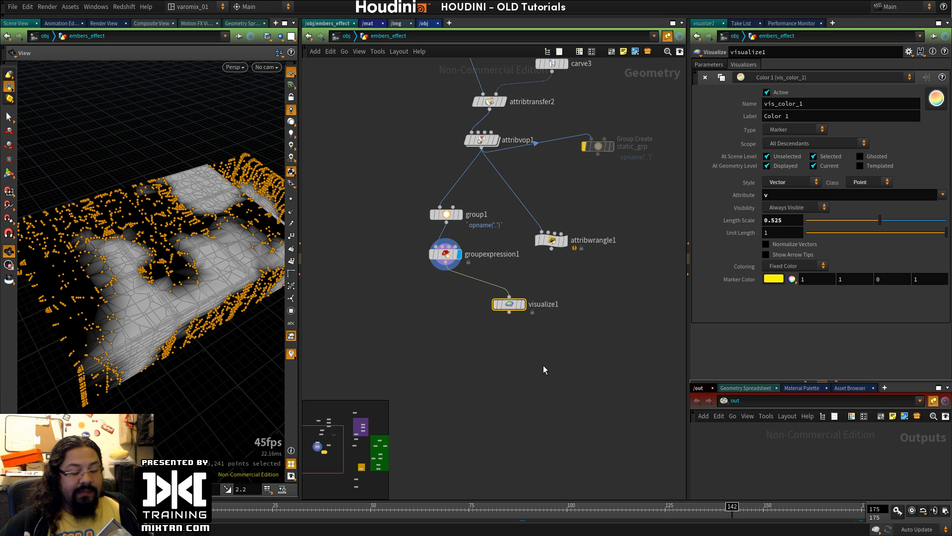
pyautogui.press('Delete')
pyautogui.moveTo(555, 241); pyautogui.dragTo(581, 252)
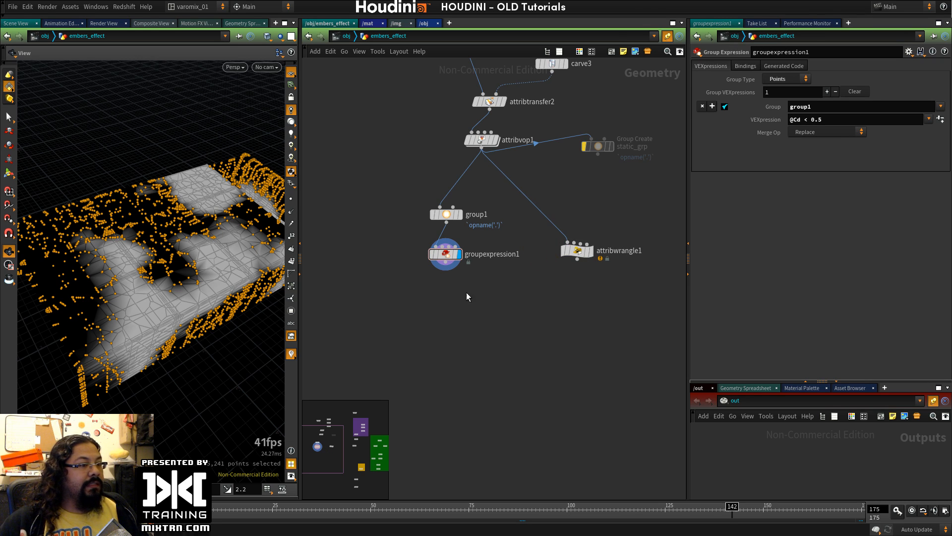
pyautogui.moveTo(467, 292); pyautogui.dragTo(506, 315, button='middle')
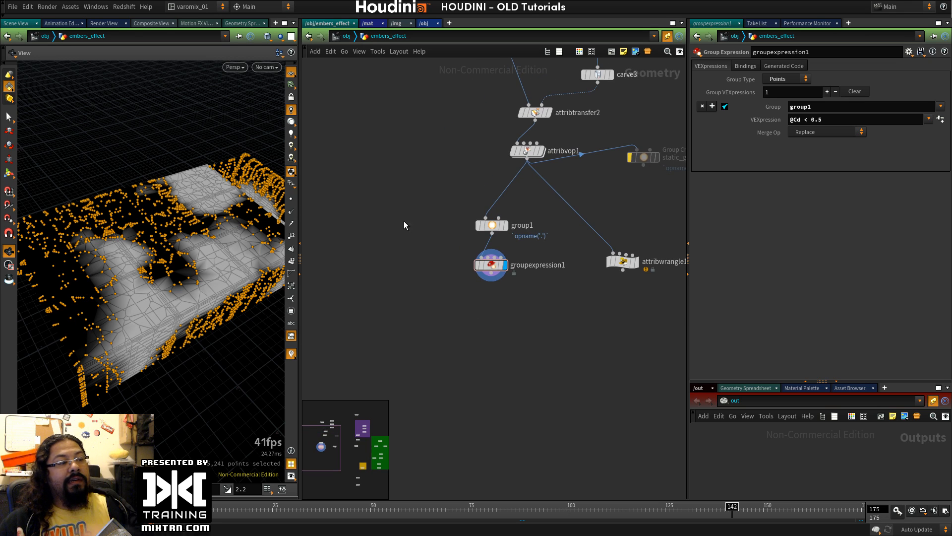
pyautogui.moveTo(404, 221); pyautogui.dragTo(481, 235, button='middle')
pyautogui.press('Tab')
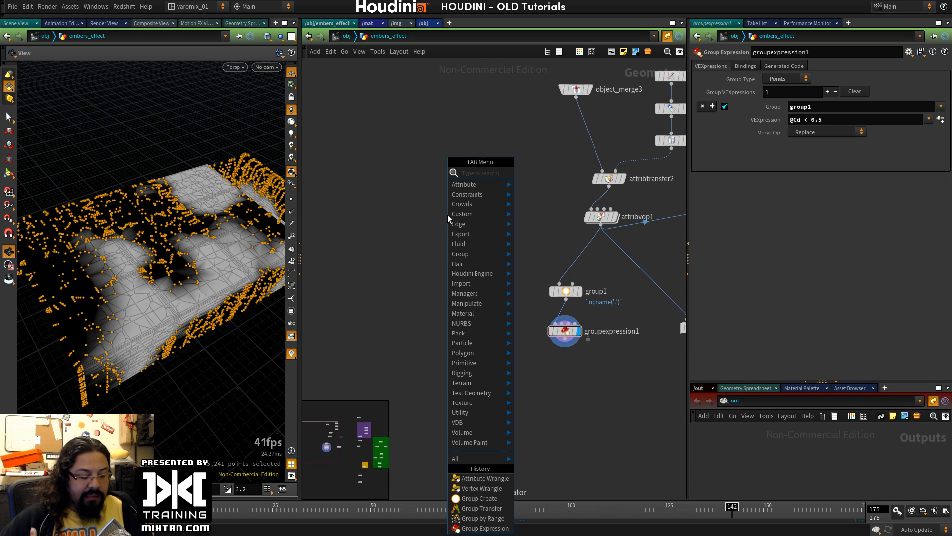
pyautogui.write('cop')
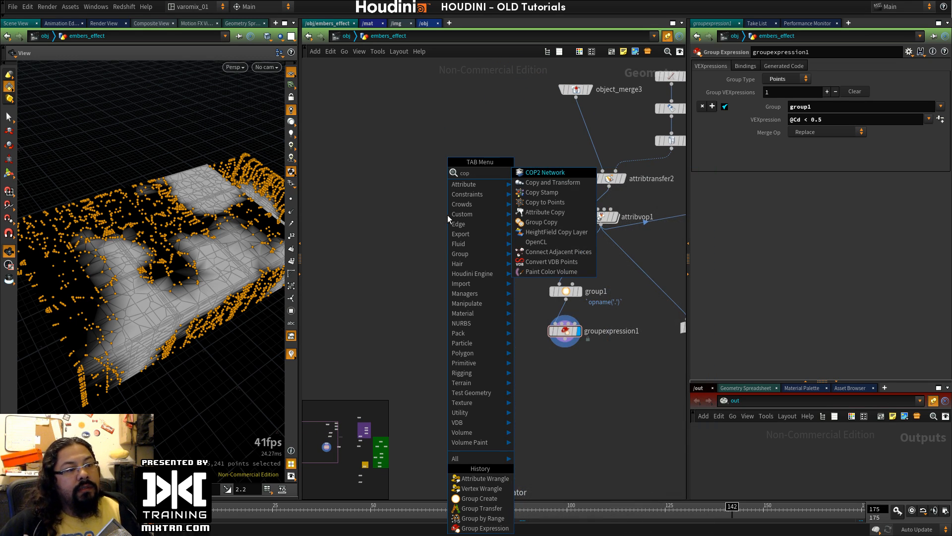
pyautogui.press('Escape')
pyautogui.press('Tab')
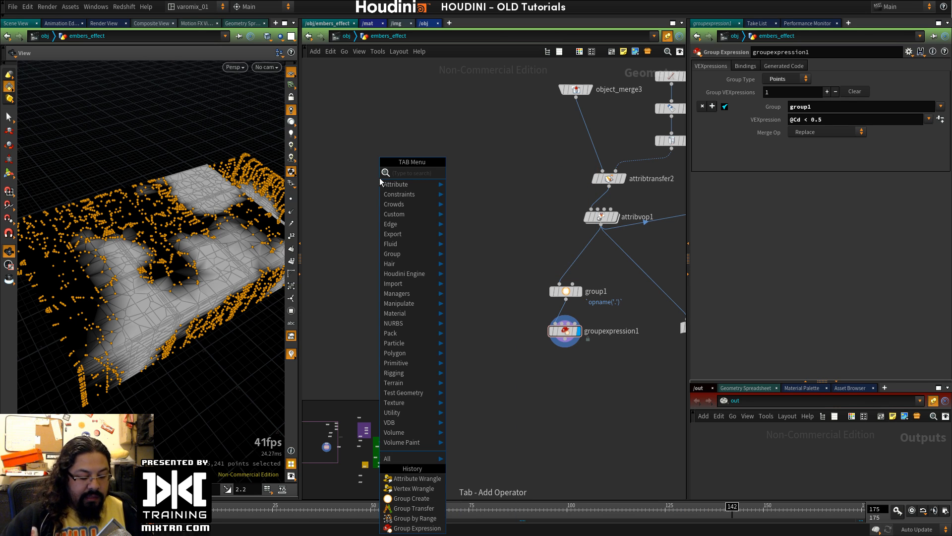
# Step: Try to start a new scene and take the Houdini window out of full screen
pyautogui.click(13, 7)
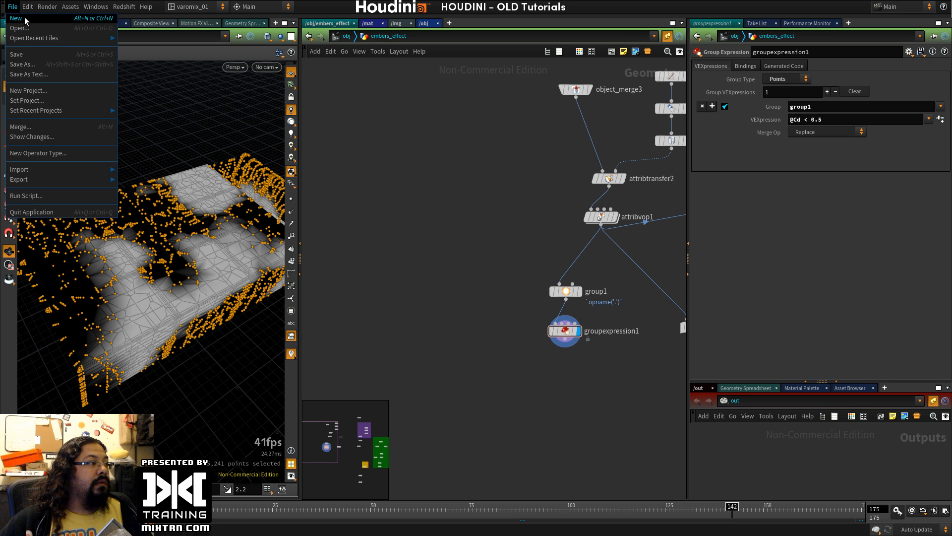
pyautogui.click(24, 21)
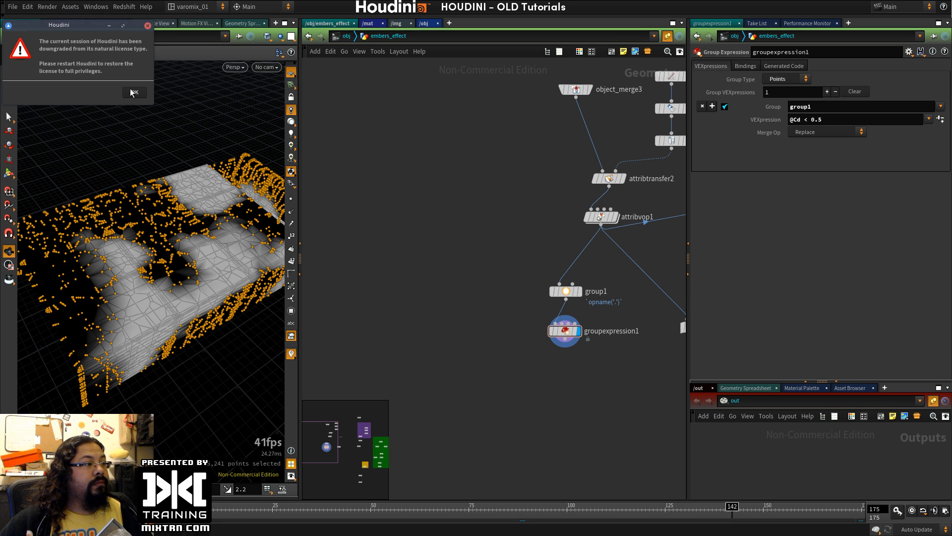
pyautogui.click(132, 93)
pyautogui.hotkey('alt', 'shift', 'F11')
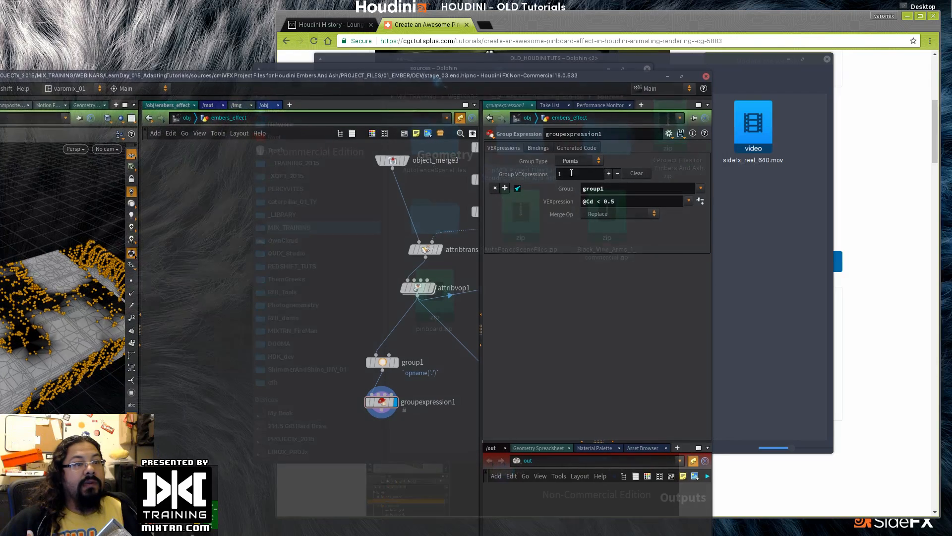
# Step: Close the embers project's Houdini window and maximize the window with the empty scene
pyautogui.click(706, 77)
pyautogui.click(736, 103)
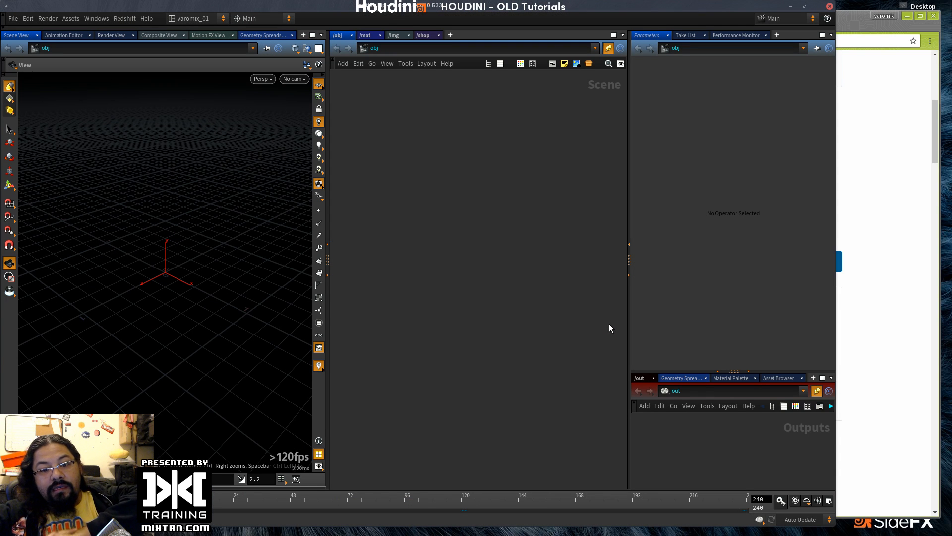
pyautogui.doubleClick(466, 7)
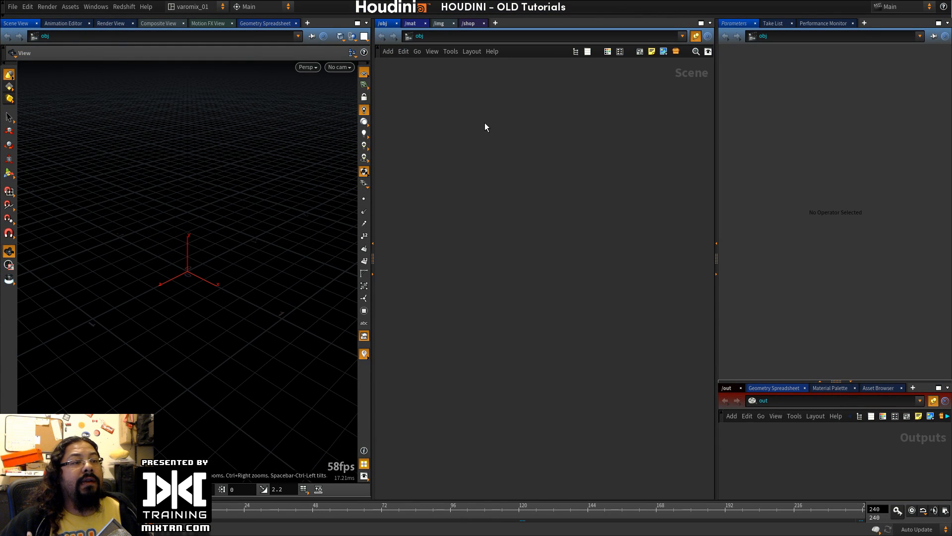
# Step: Add a Geometry object containing the rubber toy test geometry and enter its network
pyautogui.press('Tab')
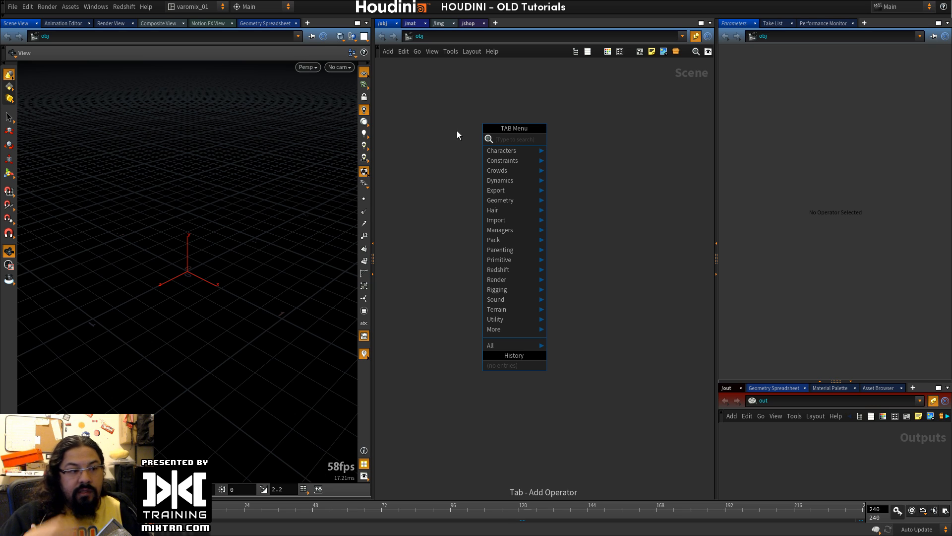
pyautogui.press('Escape')
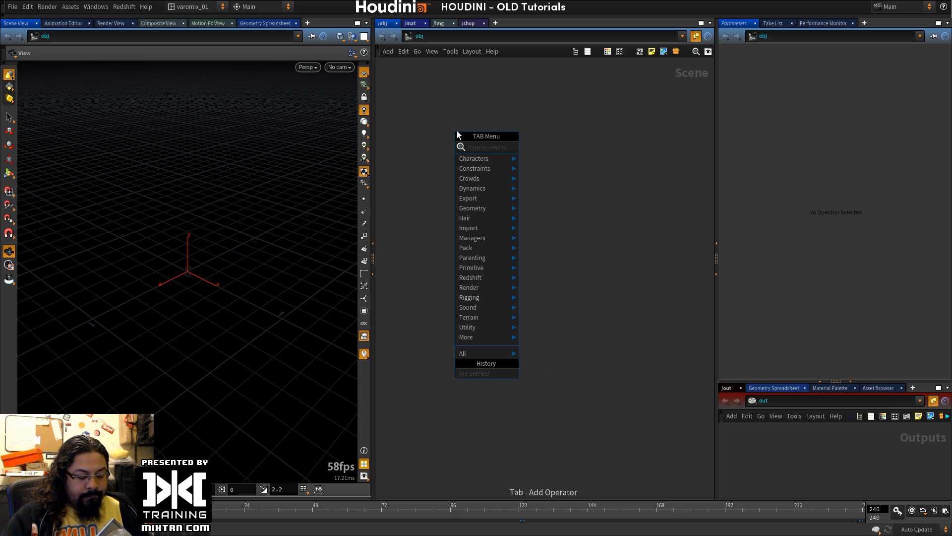
pyautogui.write('geo')
pyautogui.press('Return')
pyautogui.press('Return')
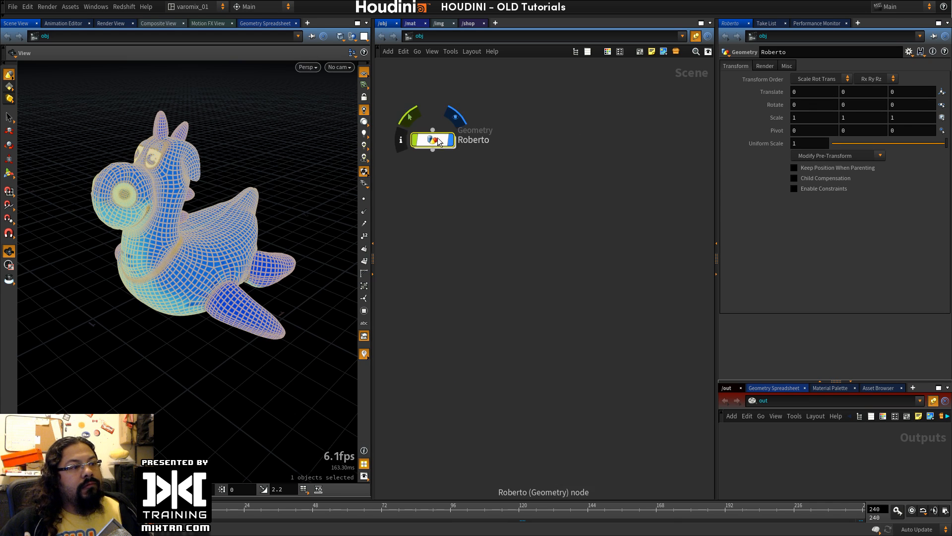
pyautogui.moveTo(438, 138); pyautogui.dragTo(484, 146)
pyautogui.doubleClick(473, 146)
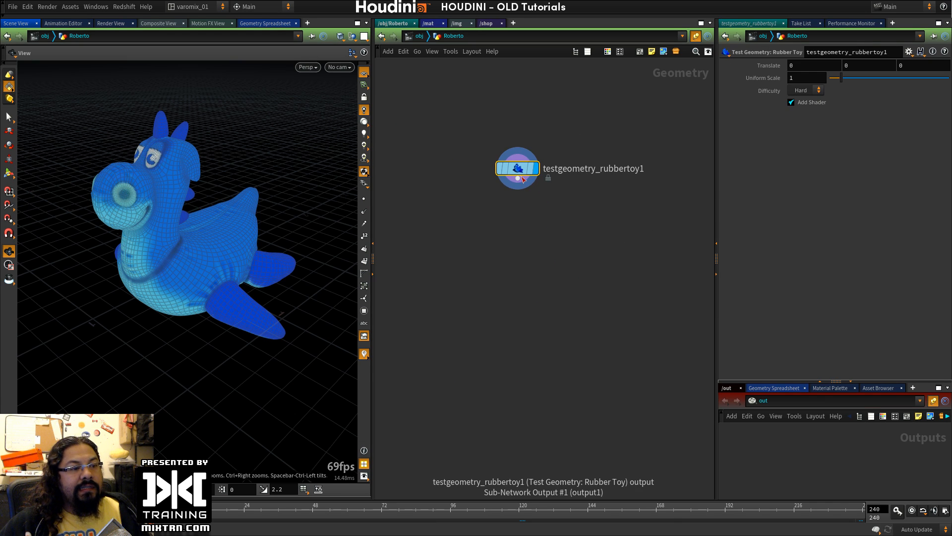
# Step: Append an Attribute Delete node below the rubber toy and have it remove the primitive attribute shop_materialpath
pyautogui.moveTo(519, 181)
pyautogui.press('Tab')
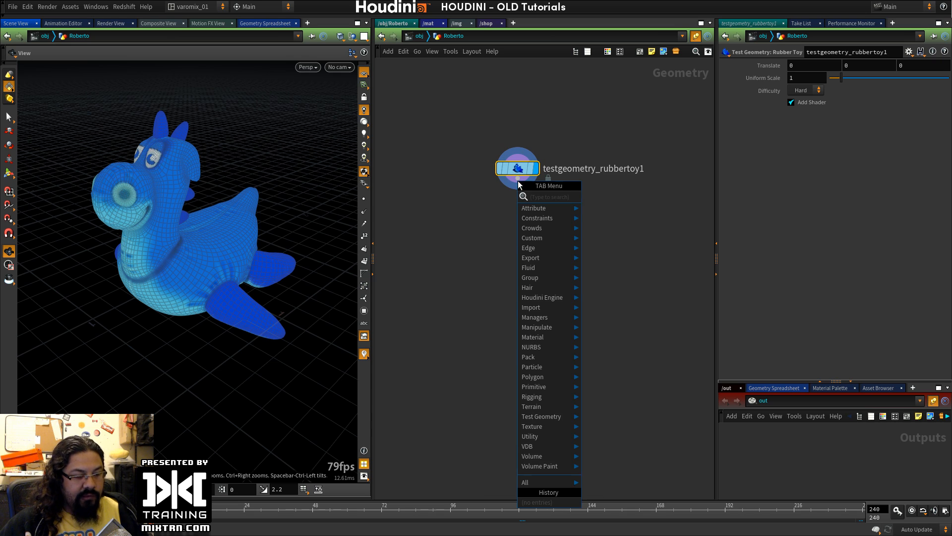
pyautogui.write('de')
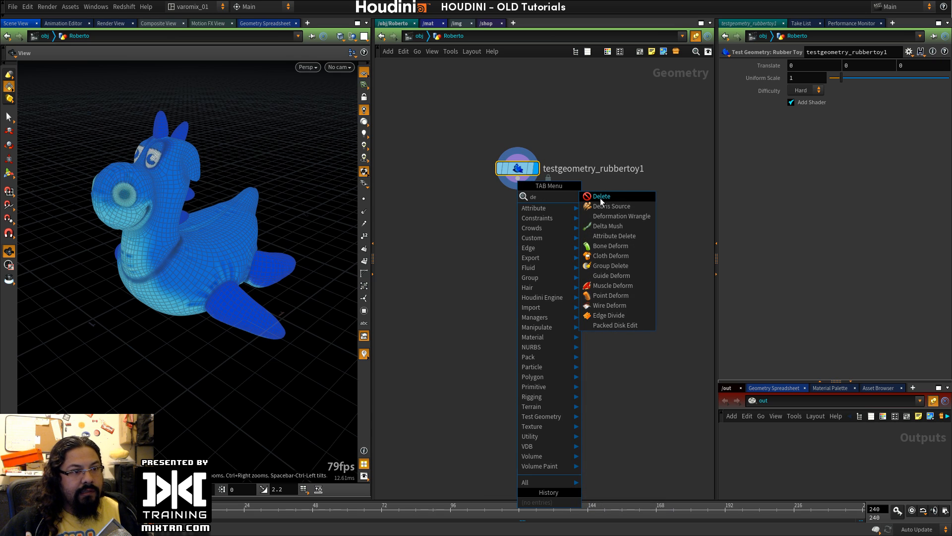
pyautogui.click(609, 236)
pyautogui.click(525, 207)
pyautogui.click(946, 90)
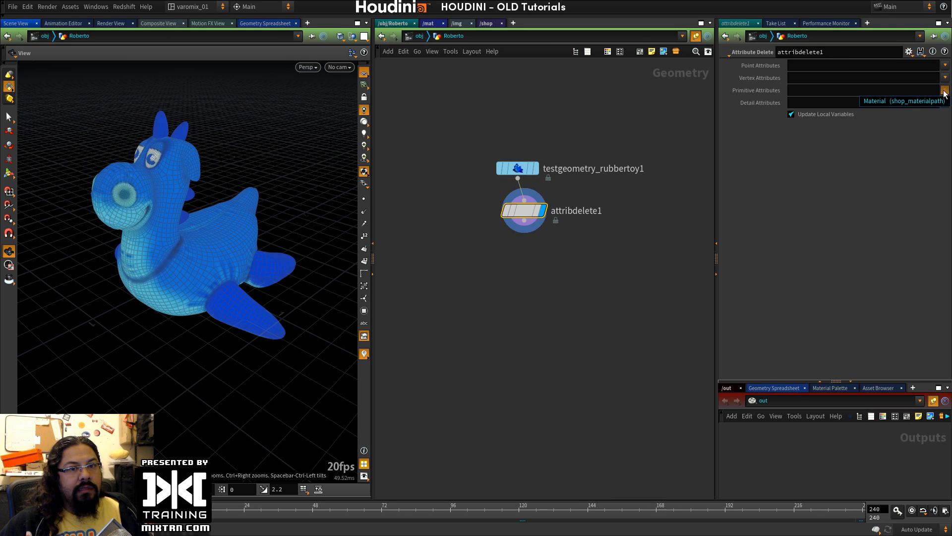
pyautogui.click(927, 101)
pyautogui.moveTo(533, 211); pyautogui.dragTo(528, 205)
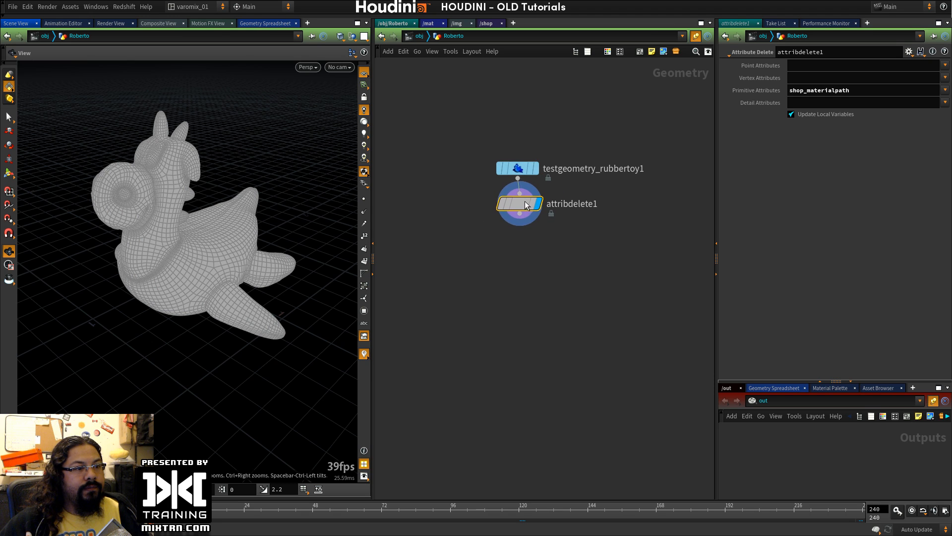
# Step: Append a Color node below attribdelete1 and set its color type to Bounding Box
pyautogui.press('Tab')
pyautogui.write('co')
pyautogui.press('Return')
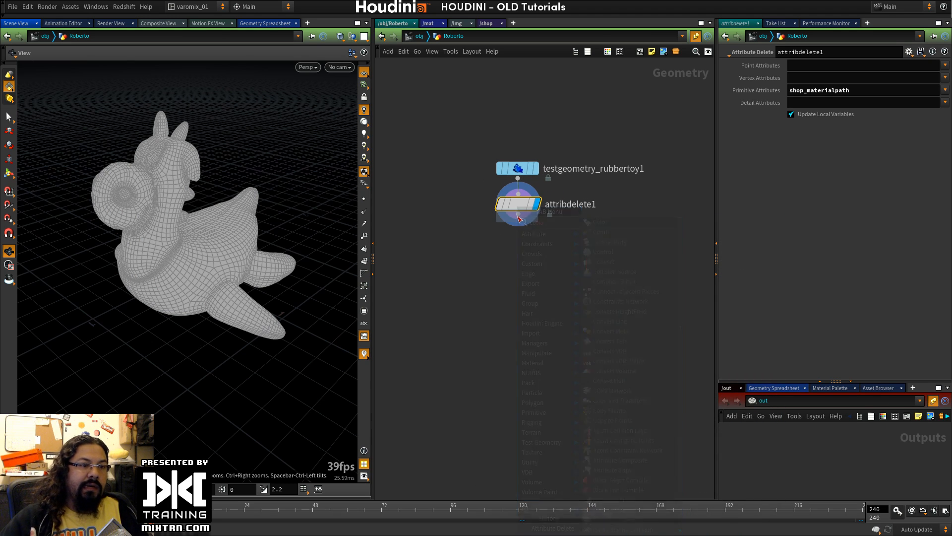
pyautogui.click(517, 250)
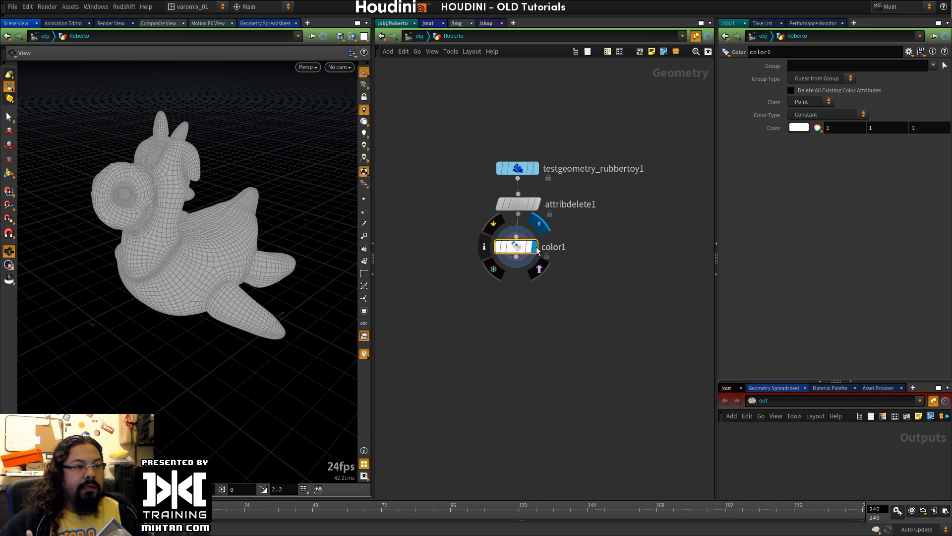
pyautogui.click(827, 115)
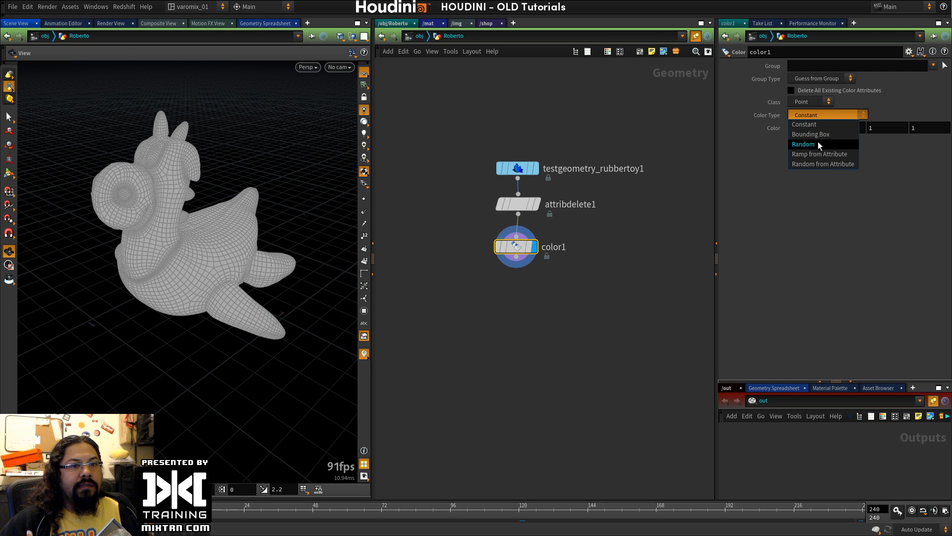
pyautogui.click(816, 134)
pyautogui.moveTo(511, 324); pyautogui.dragTo(507, 271, button='middle')
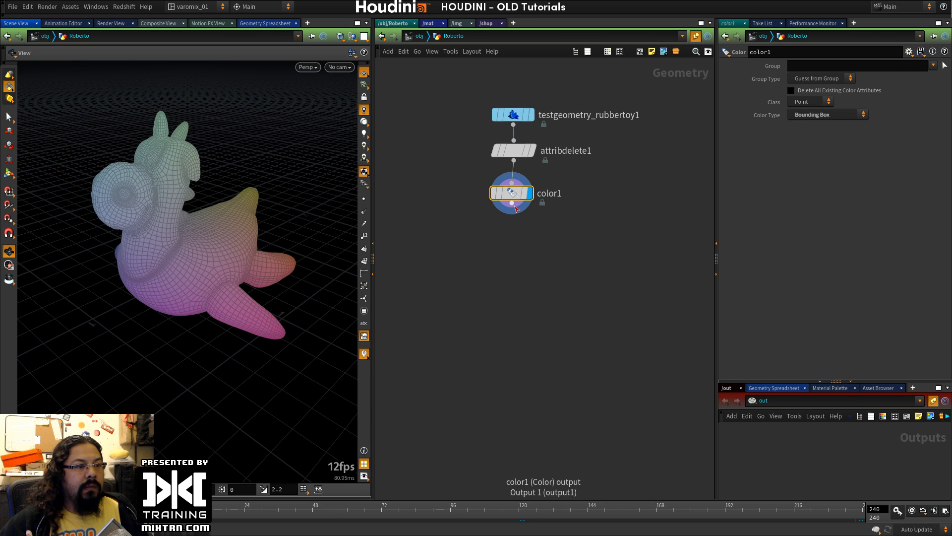
# Step: Append an Attribute Create node below color1
pyautogui.click(516, 208)
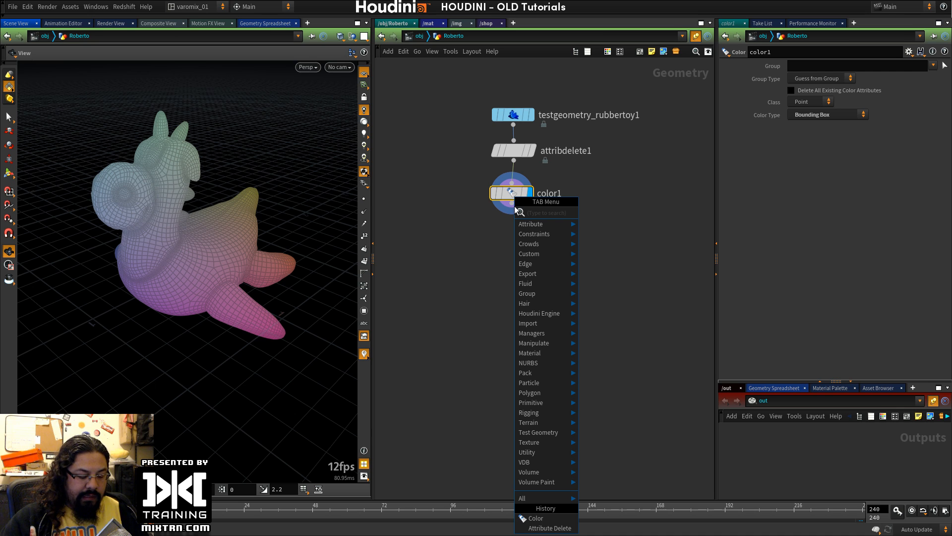
pyautogui.write('att')
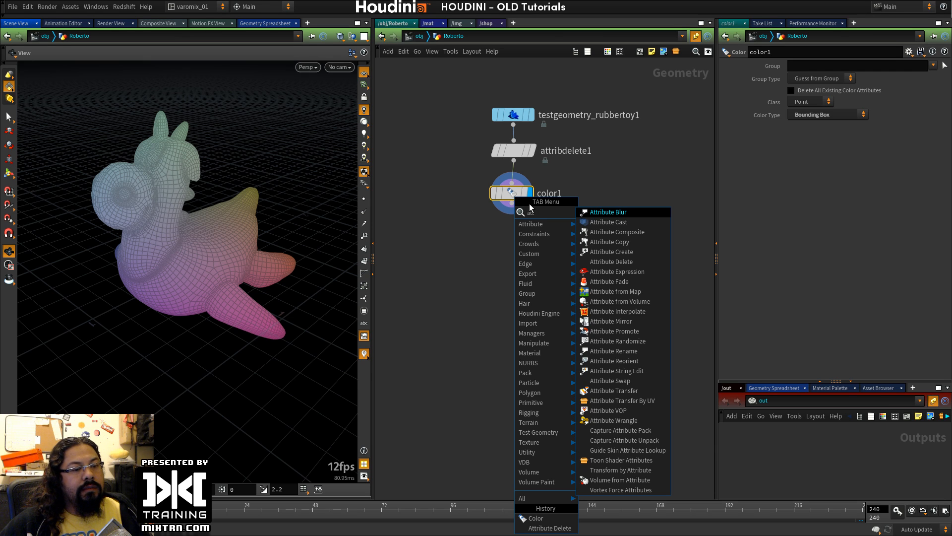
pyautogui.press('Escape')
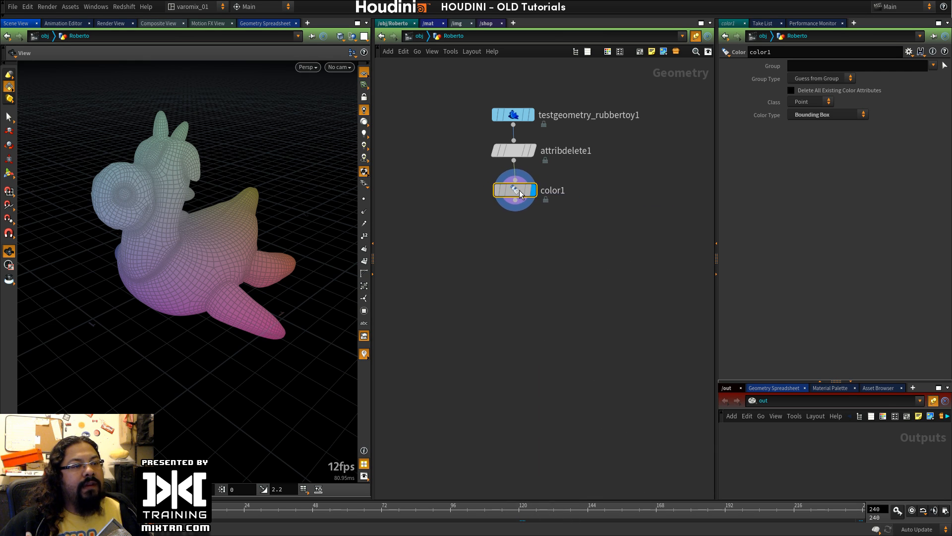
pyautogui.press('Tab')
pyautogui.write('attr')
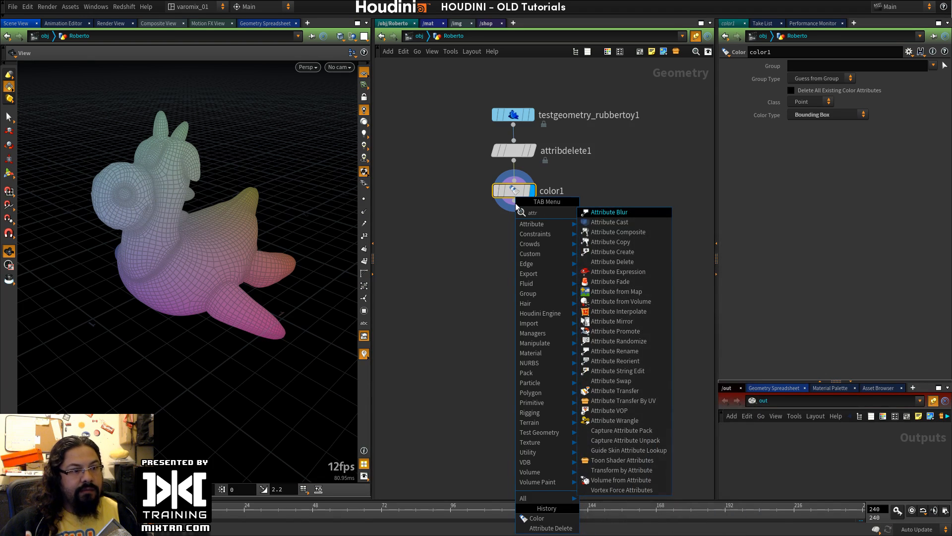
pyautogui.click(638, 255)
pyautogui.click(522, 241)
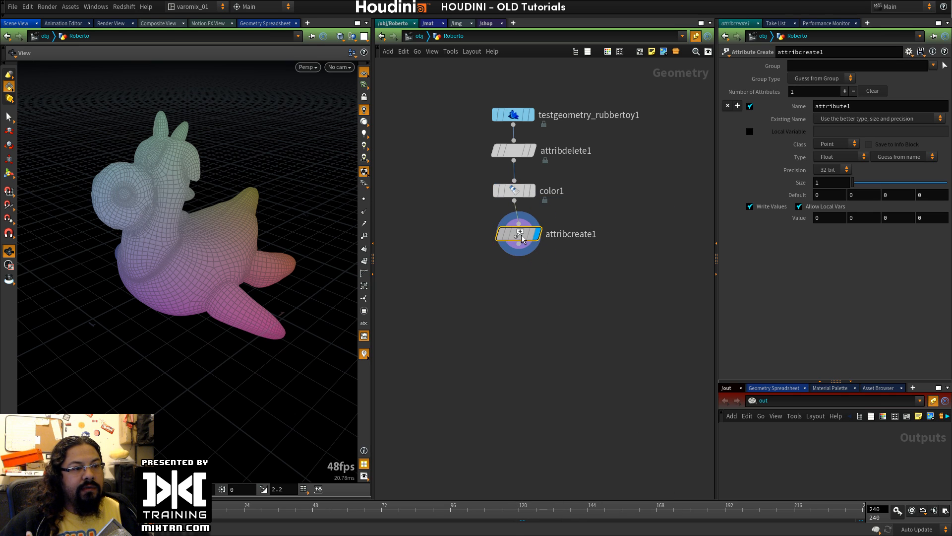
pyautogui.doubleClick(872, 106)
pyautogui.write('color')
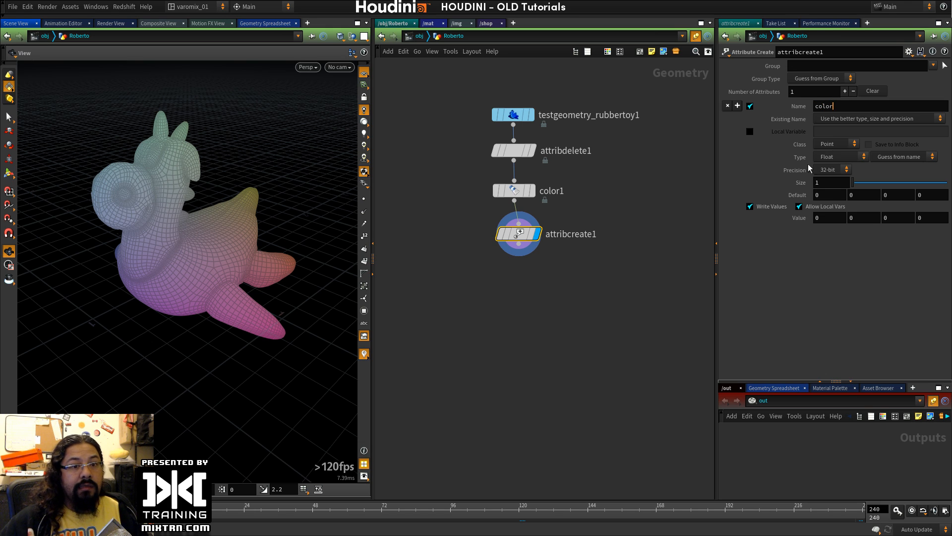
pyautogui.click(818, 220)
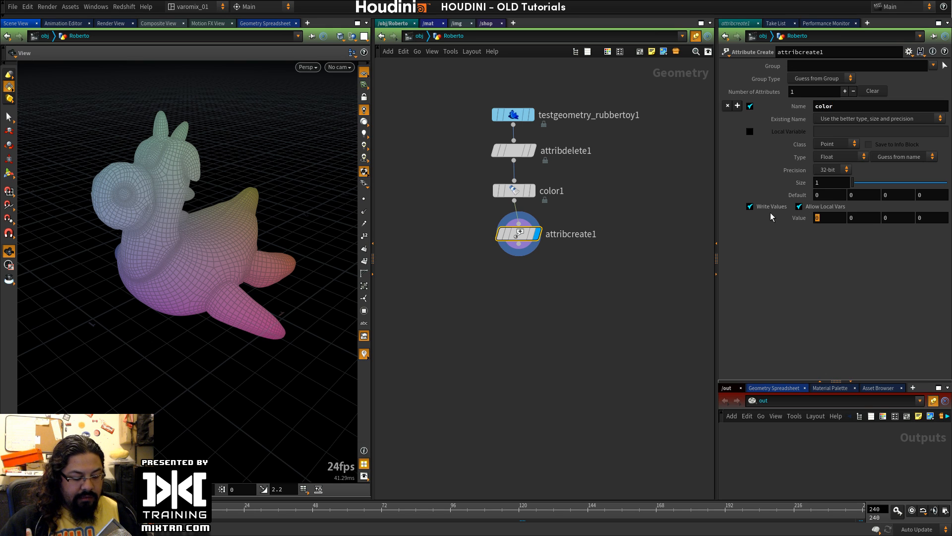
pyautogui.write('@Cd')
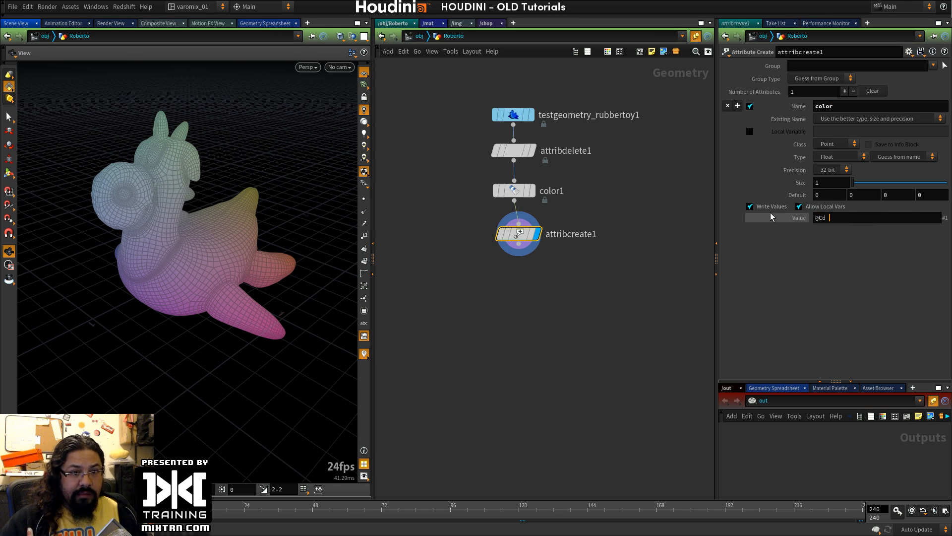
pyautogui.write(' < 0.5')
pyautogui.press('Return')
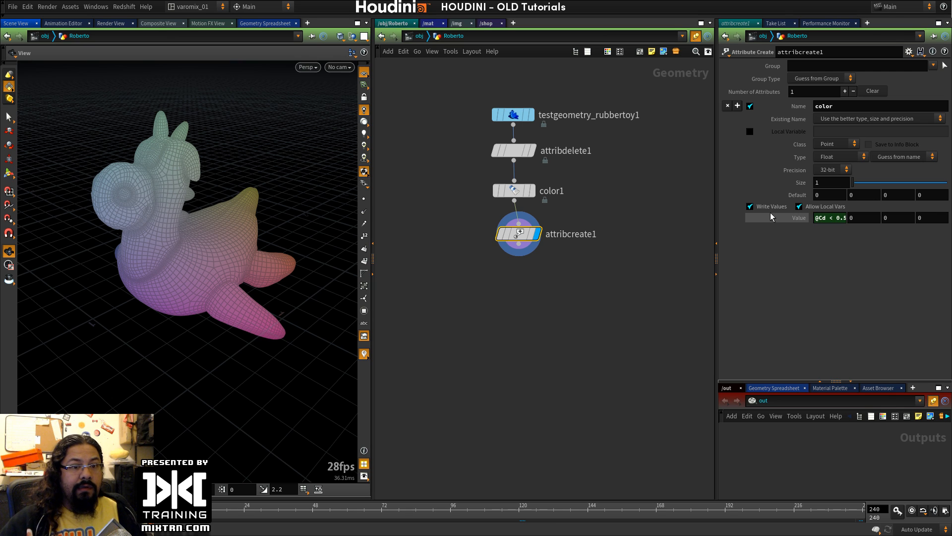
# Step: Append a Delete node below attribcreate1, display it and set its entity to Points
pyautogui.press('Tab')
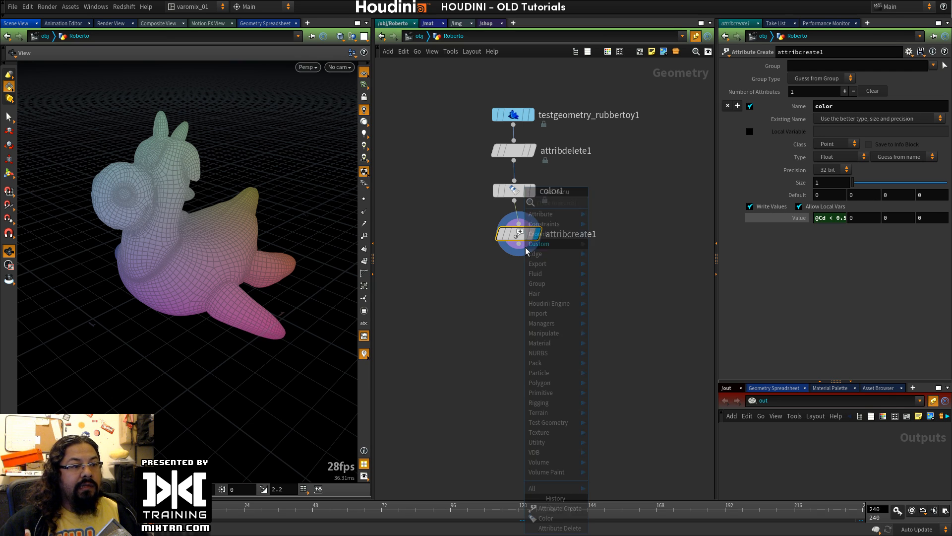
pyautogui.write('de')
pyautogui.click(606, 202)
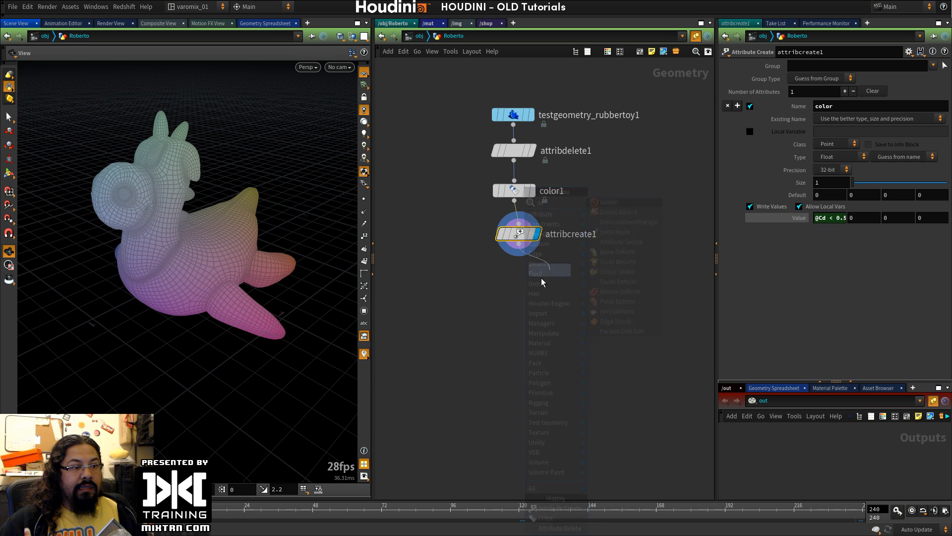
pyautogui.click(515, 274)
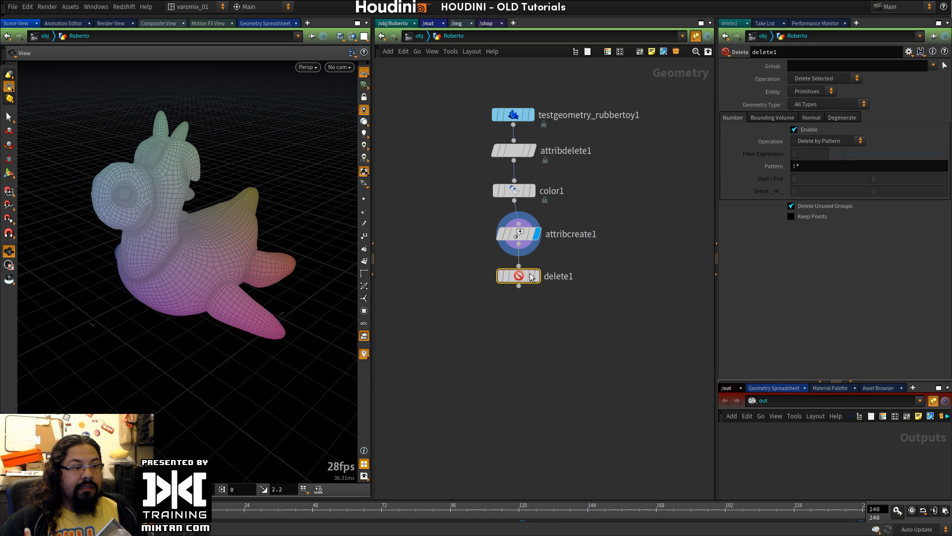
pyautogui.click(822, 92)
pyautogui.click(807, 104)
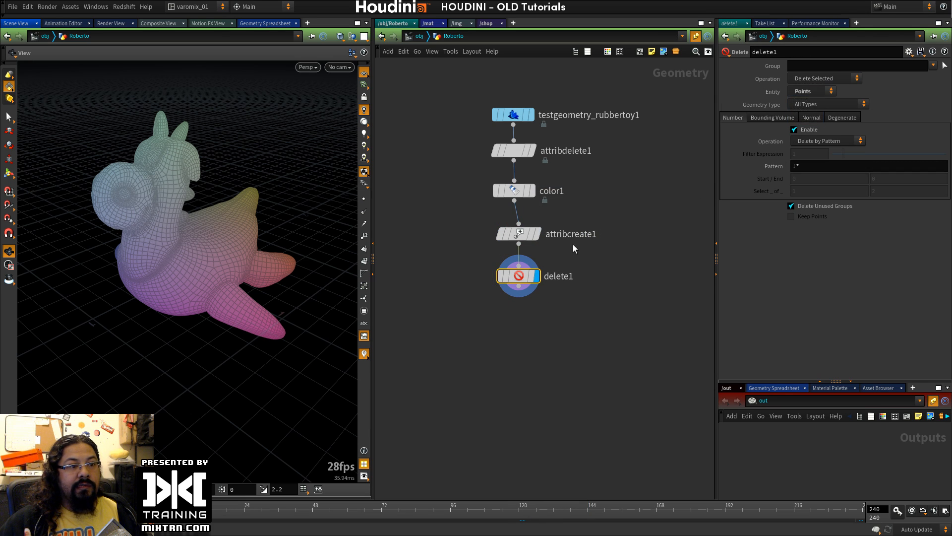
# Step: Try the Delete by Expression operation on delete1, and switch it back to Delete by Pattern
pyautogui.click(520, 236)
pyautogui.click(518, 275)
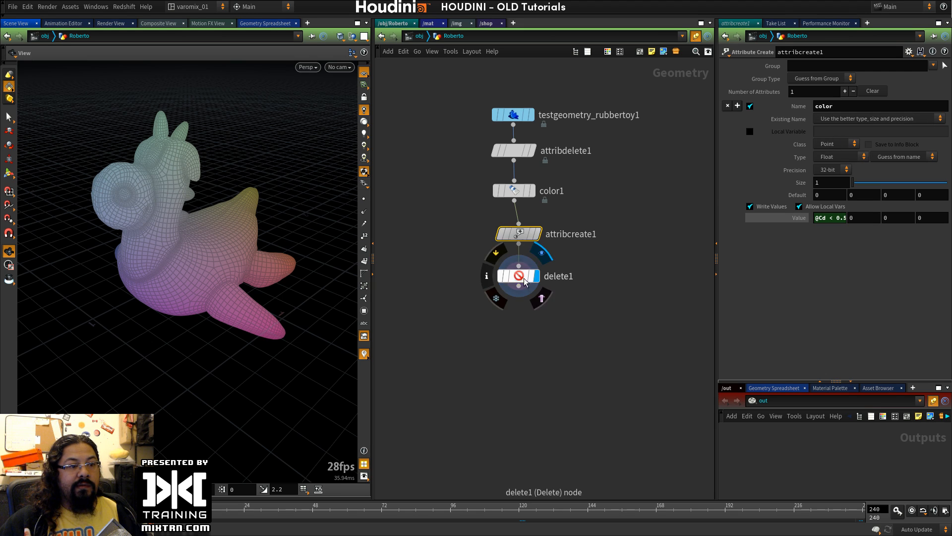
pyautogui.click(833, 141)
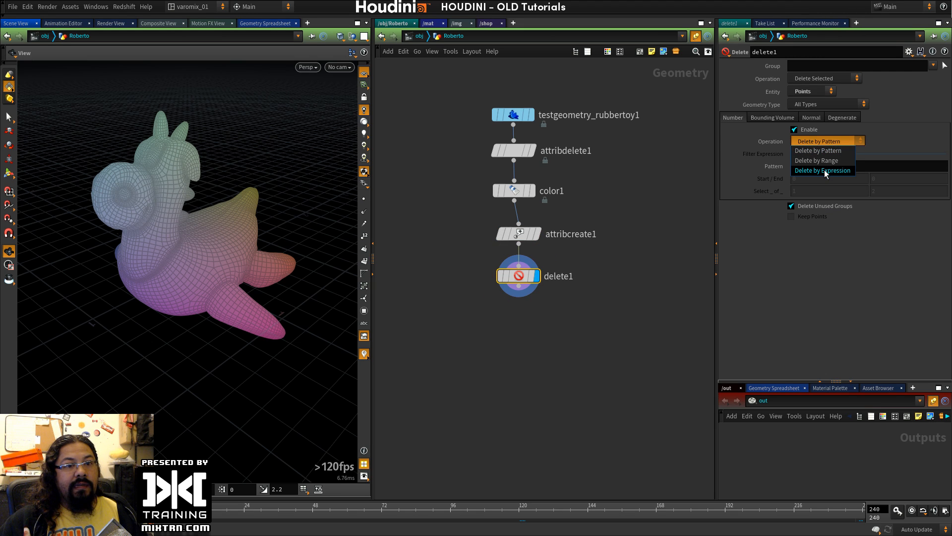
pyautogui.click(823, 170)
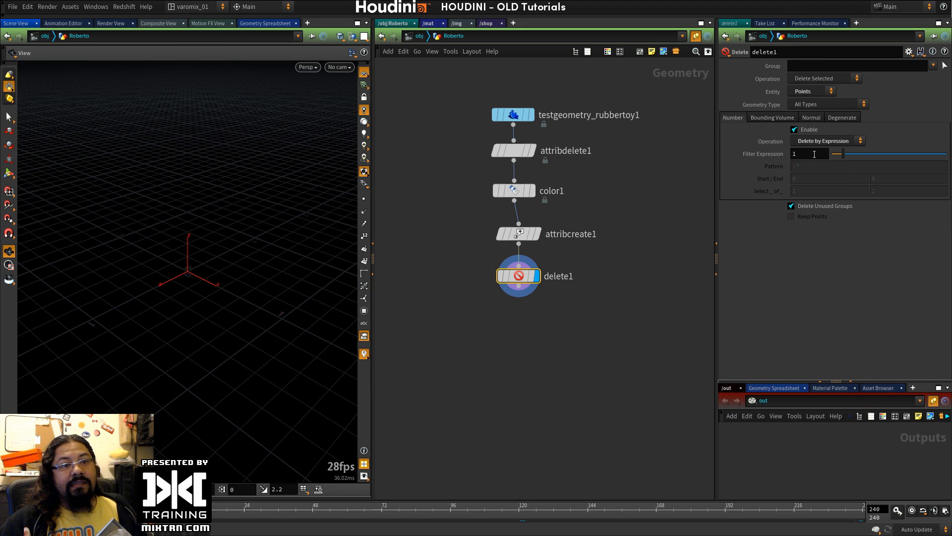
pyautogui.click(811, 141)
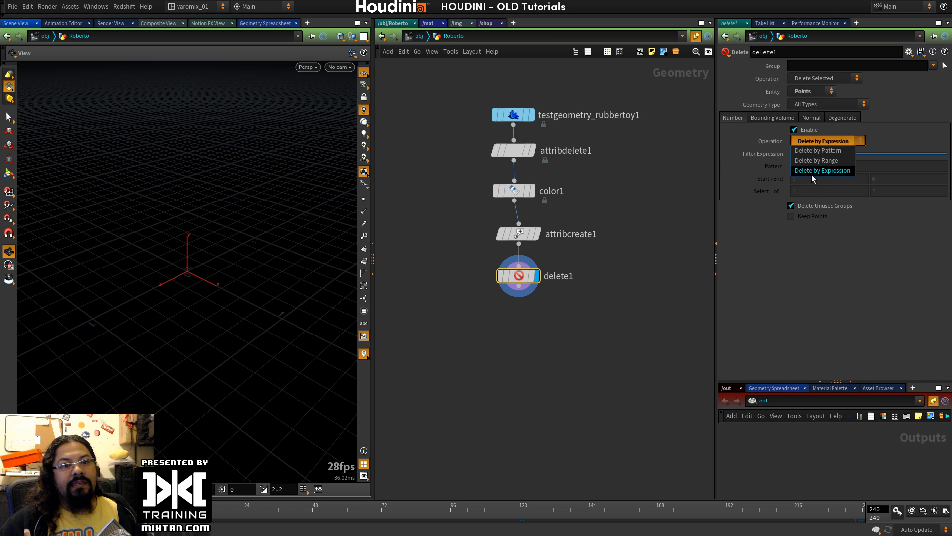
pyautogui.click(817, 151)
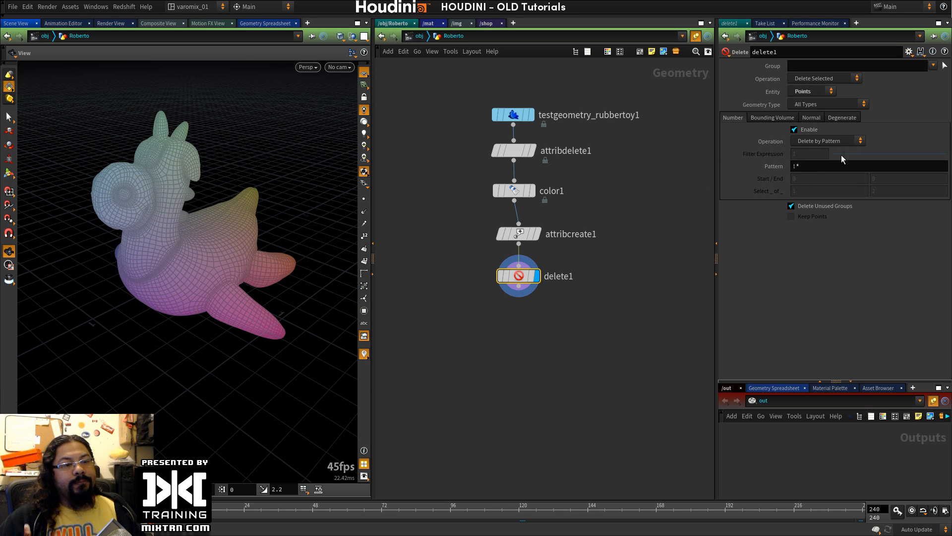
# Step: Open the recent embers project stage_03.end.hipnc in the other Houdini session, accepting the non-commercial load
pyautogui.click(639, 279)
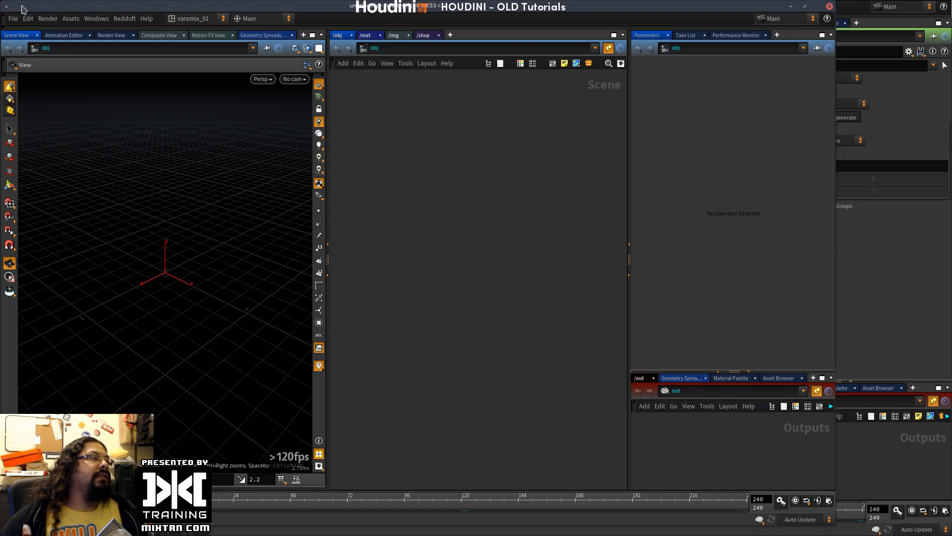
pyautogui.click(13, 18)
pyautogui.moveTo(94, 50)
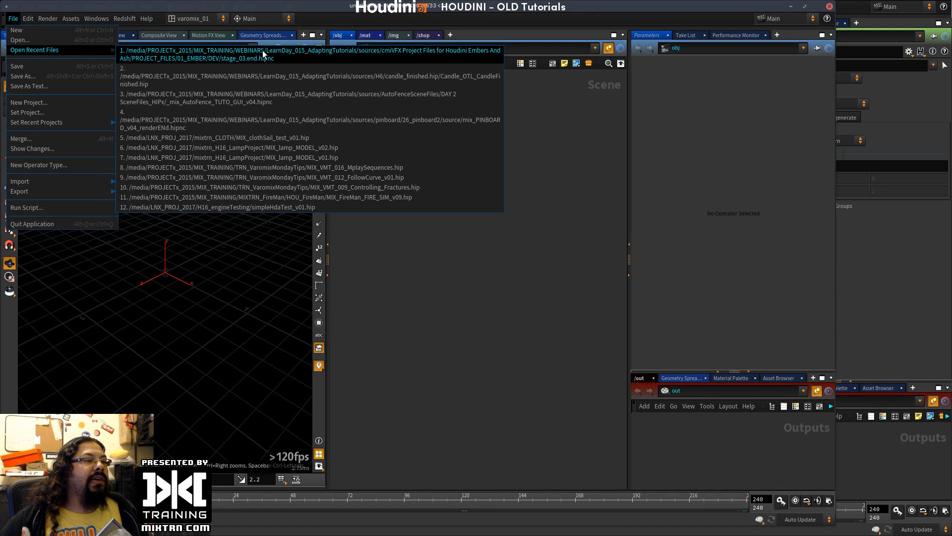
pyautogui.click(262, 54)
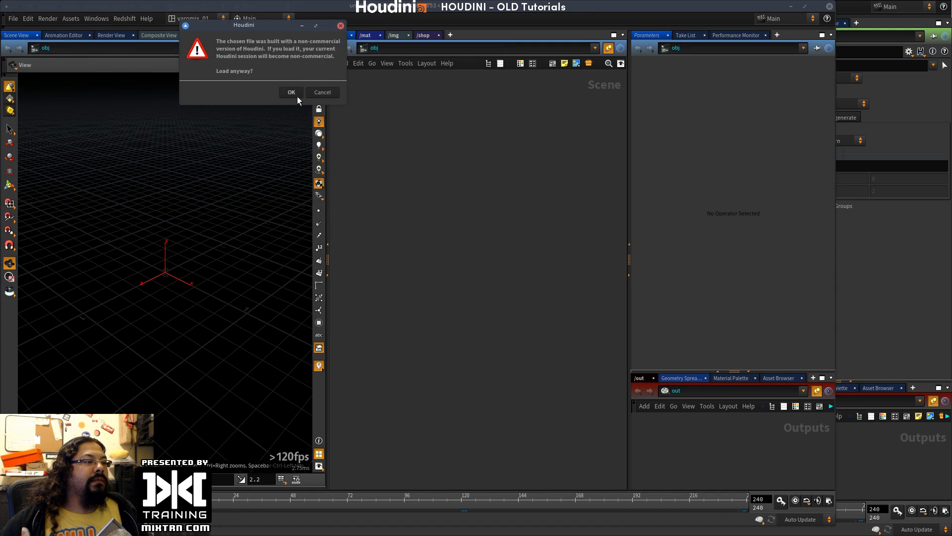
pyautogui.click(296, 95)
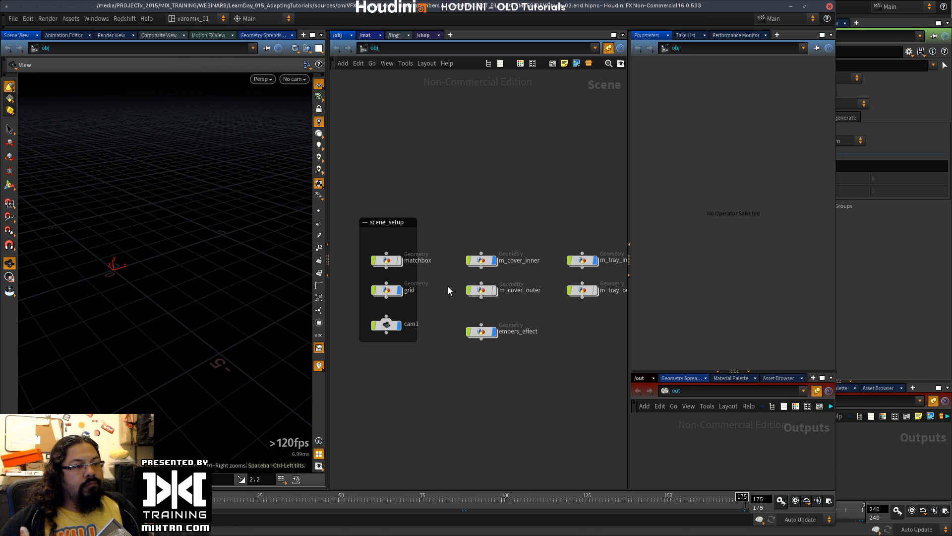
# Step: Check the contents of the matchbox object, and enter the embers_effect network
pyautogui.doubleClick(386, 260)
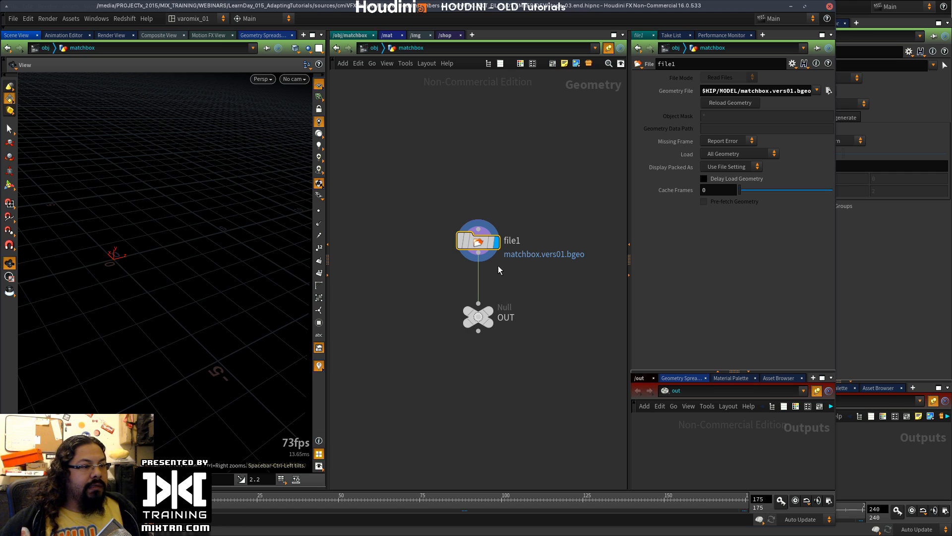
pyautogui.press('u')
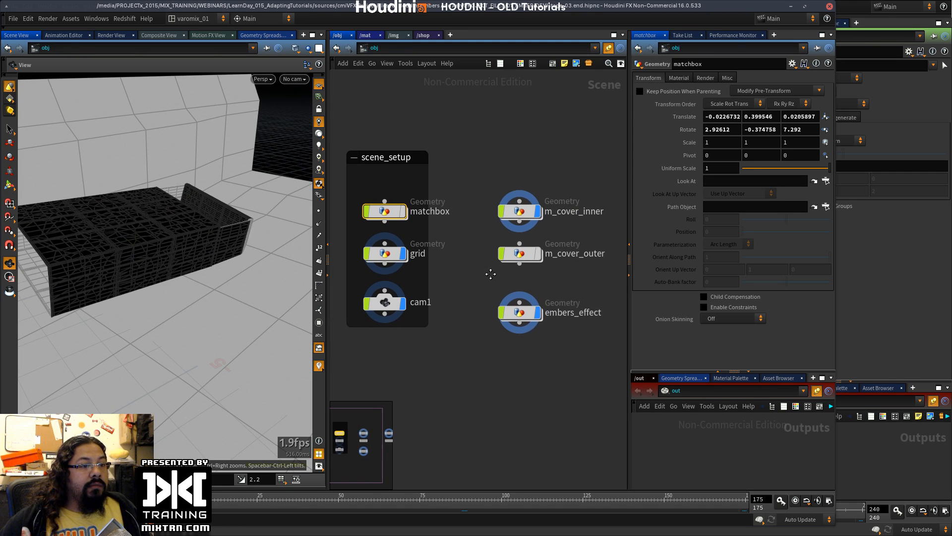
pyautogui.moveTo(529, 293); pyautogui.dragTo(450, 230, button='middle')
pyautogui.doubleClick(422, 290)
pyautogui.scroll(4, 451, 263)
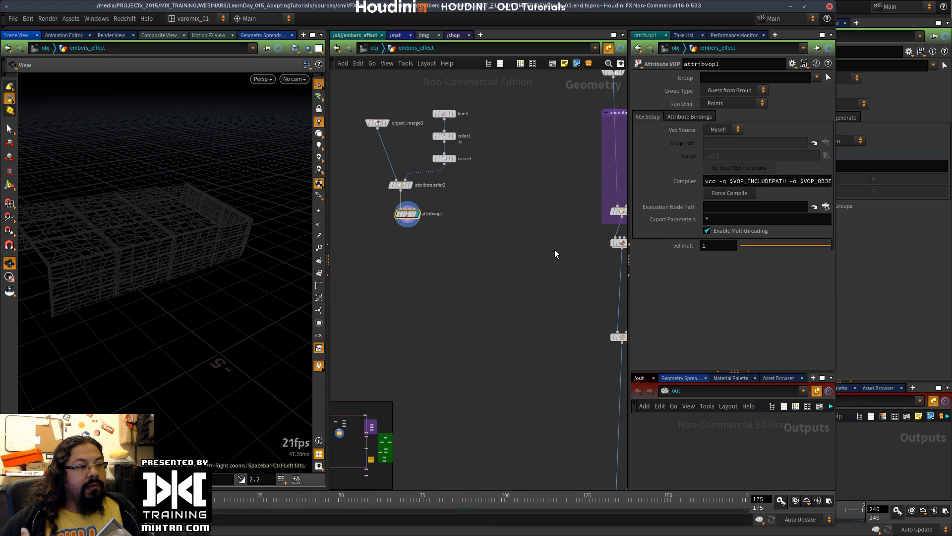
# Step: Examine the filter expression of the static group node and the state settings of the spring1 node it feeds
pyautogui.moveTo(554, 254); pyautogui.dragTo(489, 241, button='middle')
pyautogui.moveTo(472, 294); pyautogui.dragTo(488, 262, button='middle')
pyautogui.moveTo(512, 333); pyautogui.dragTo(435, 210, button='middle')
pyautogui.click(494, 173)
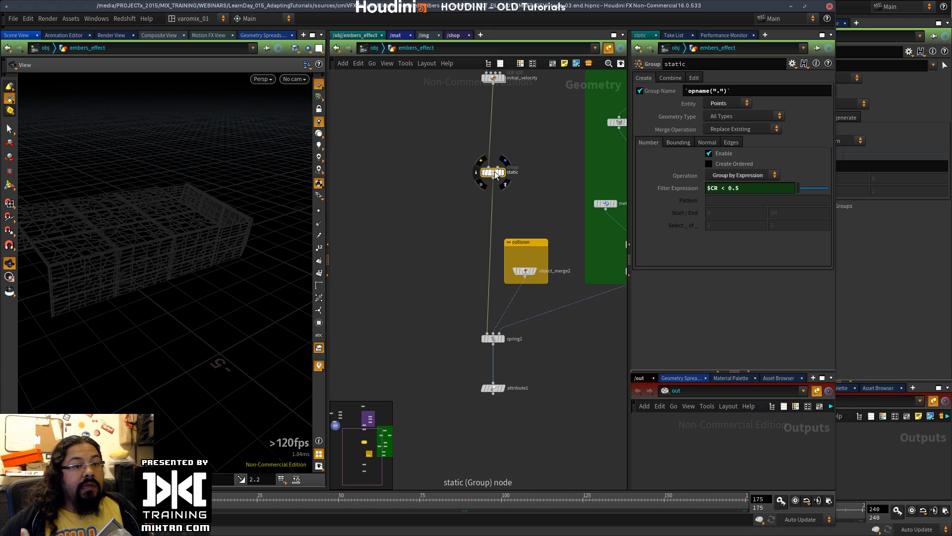
pyautogui.click(493, 339)
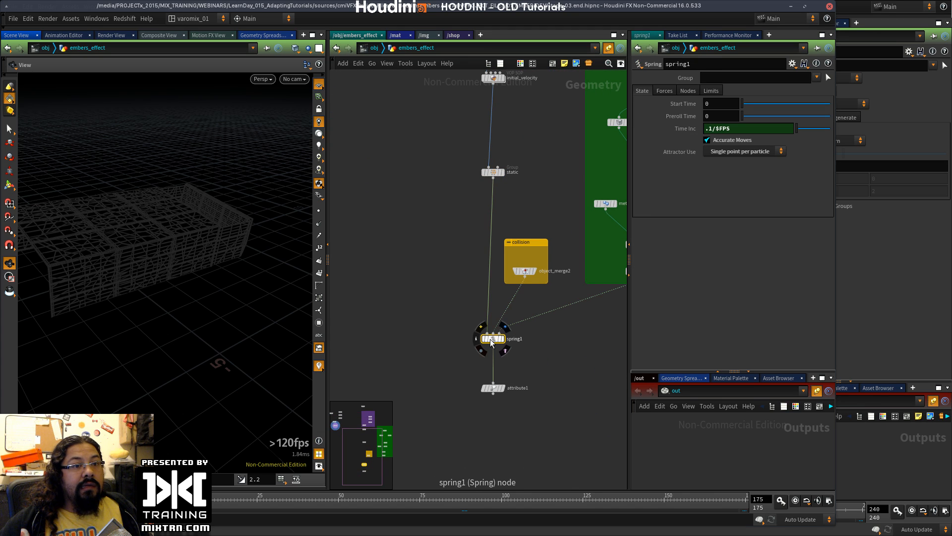
pyautogui.click(498, 173)
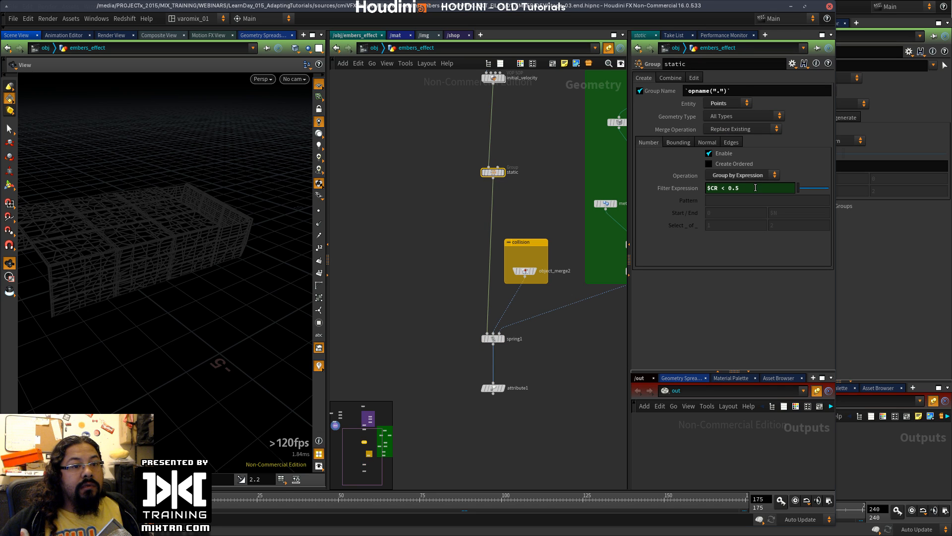
# Step: Inspect the point attribute settings of the attribute1 node below spring1
pyautogui.moveTo(529, 337); pyautogui.dragTo(530, 271, button='middle')
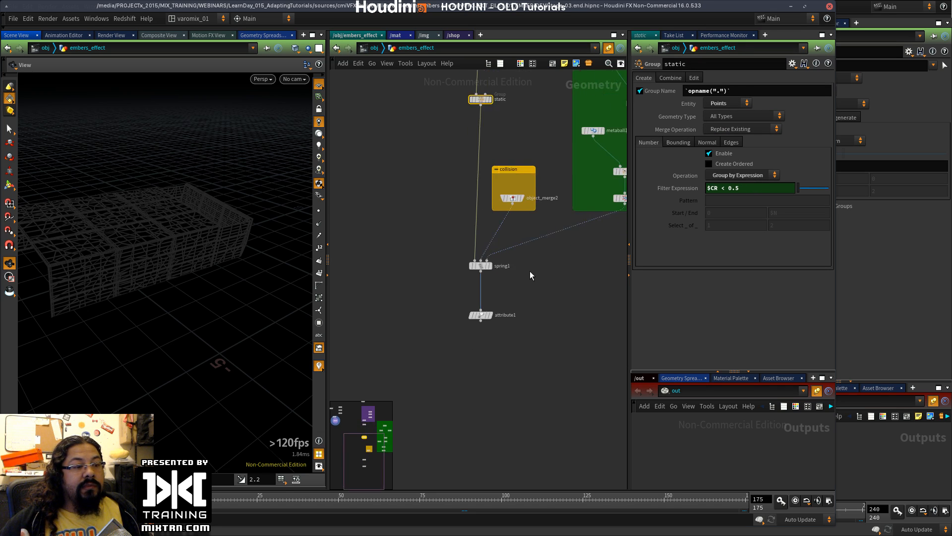
pyautogui.scroll(3, 530, 271)
pyautogui.click(428, 362)
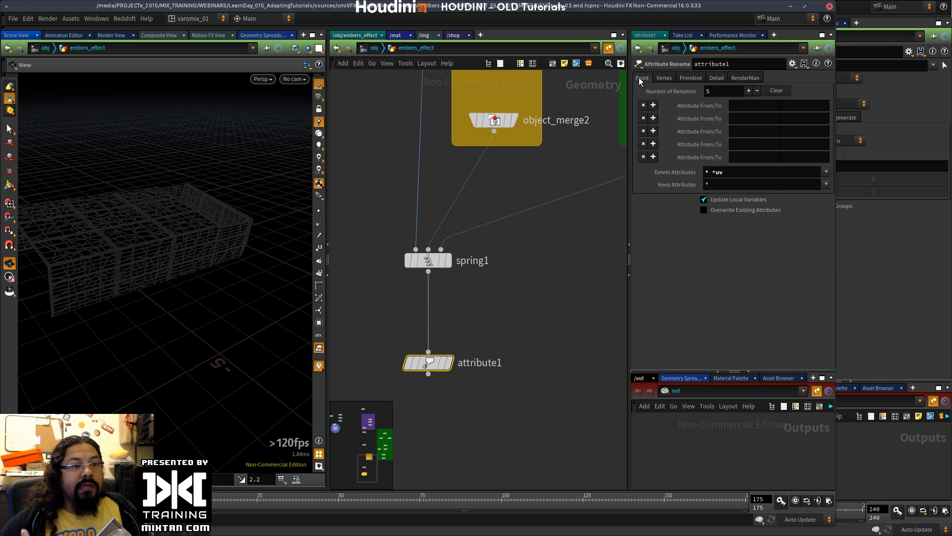
pyautogui.moveTo(534, 292); pyautogui.dragTo(396, 363, button='middle')
pyautogui.moveTo(563, 257); pyautogui.dragTo(685, 258, button='middle')
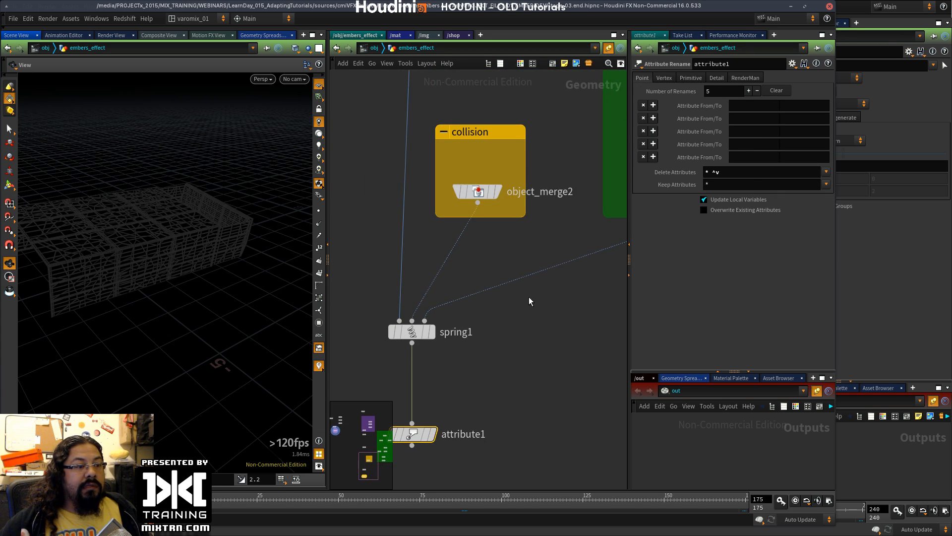
# Step: Examine the nodes in the forces box, from line2 and blendshapes1 through resample1, metaball1 and copy1 to force1
pyautogui.moveTo(559, 317); pyautogui.dragTo(488, 441, button='middle')
pyautogui.scroll(-2, 493, 403)
pyautogui.click(497, 122)
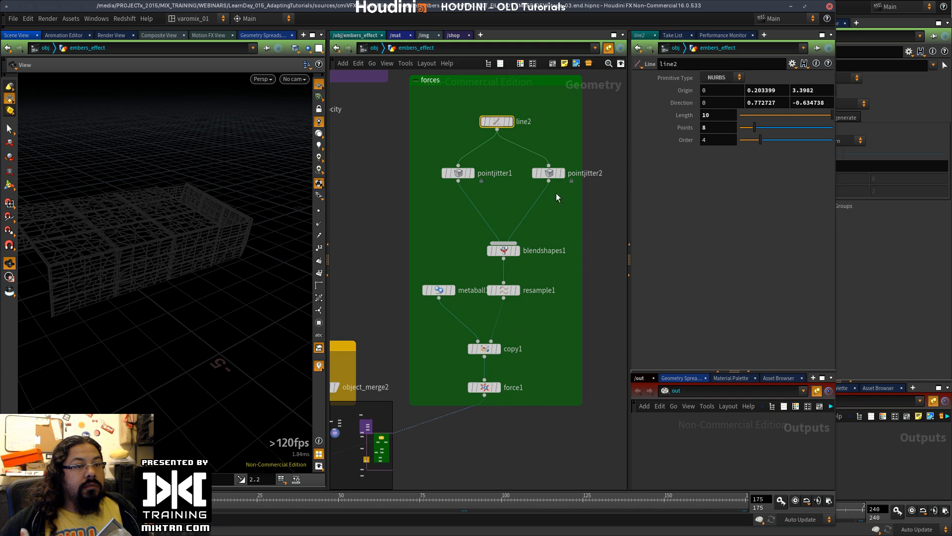
pyautogui.click(511, 251)
pyautogui.moveTo(510, 311); pyautogui.dragTo(533, 217, button='middle')
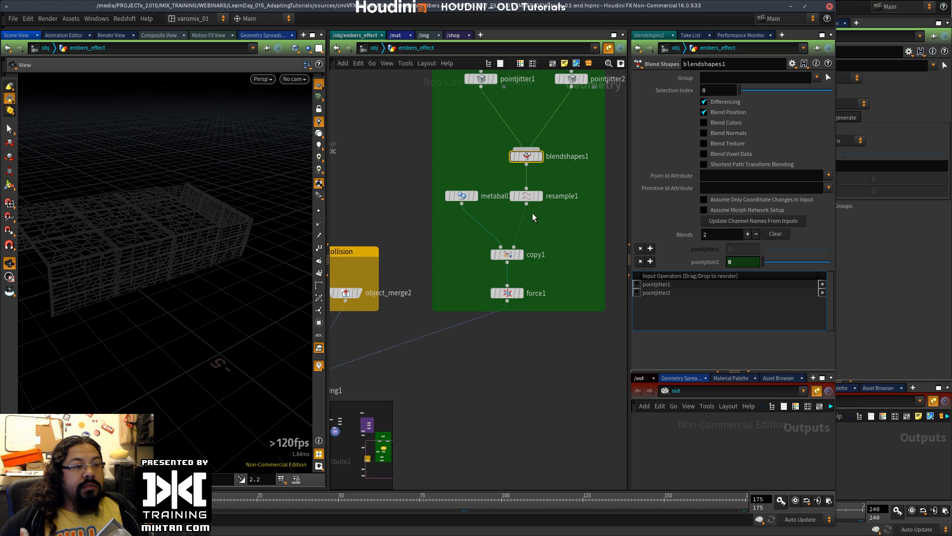
pyautogui.click(525, 198)
pyautogui.click(462, 195)
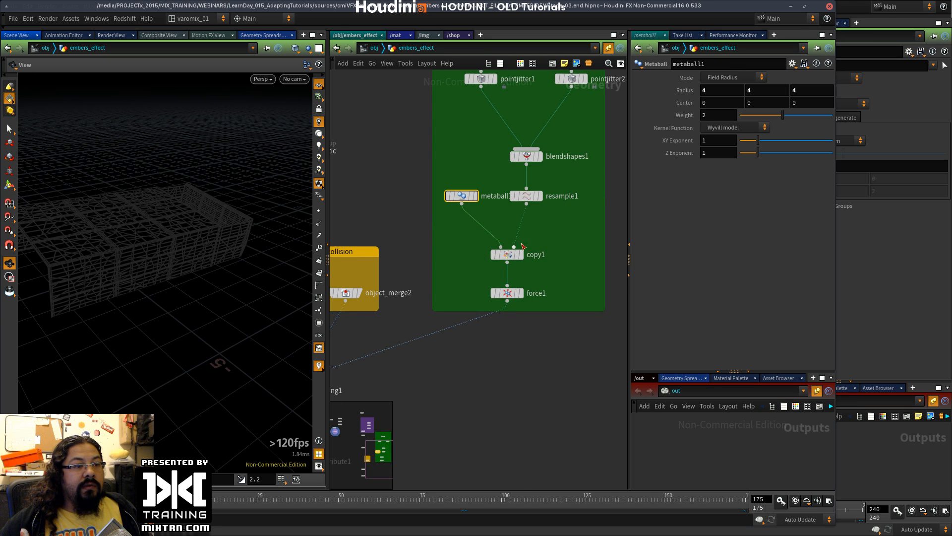
pyautogui.click(510, 255)
pyautogui.click(506, 293)
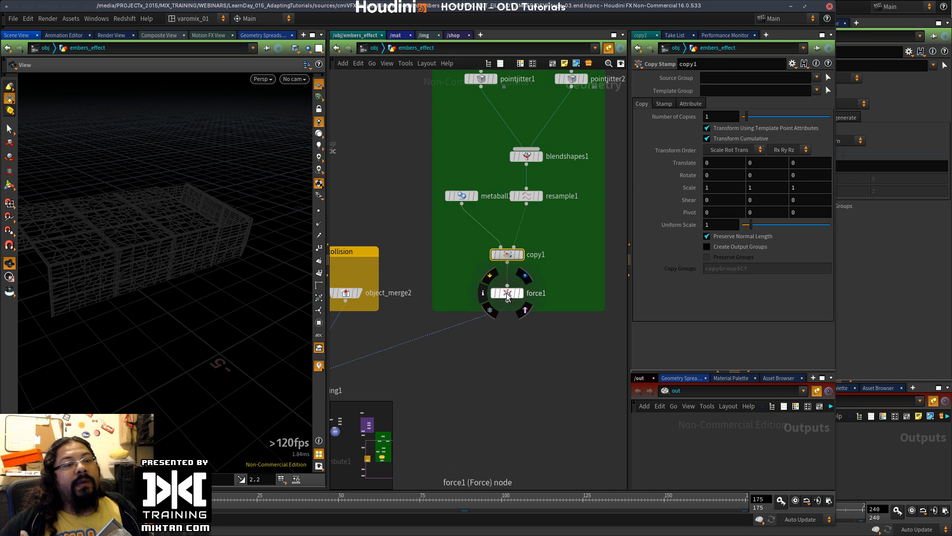
# Step: Review the node settings of spring1, checking the group used for its fixed points
pyautogui.moveTo(431, 365); pyautogui.dragTo(599, 293, button='middle')
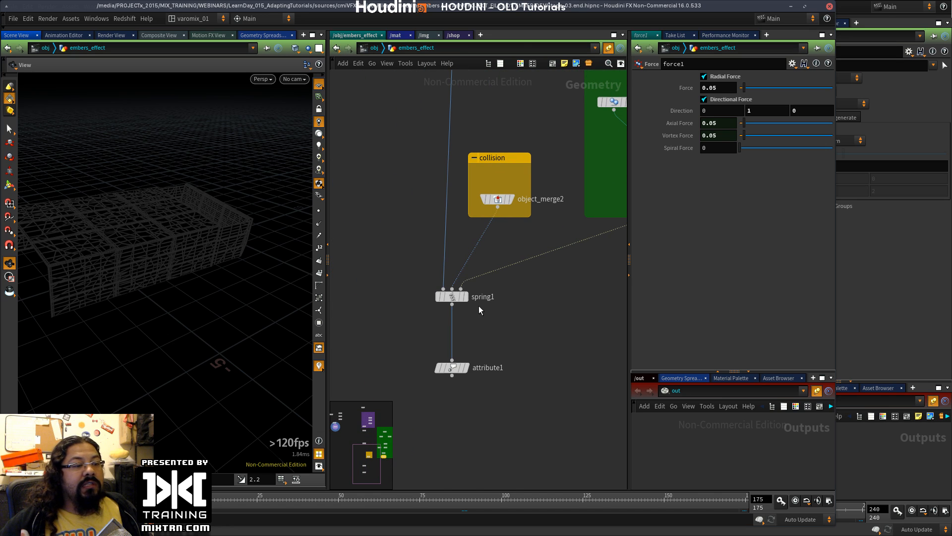
pyautogui.click(452, 296)
pyautogui.click(664, 91)
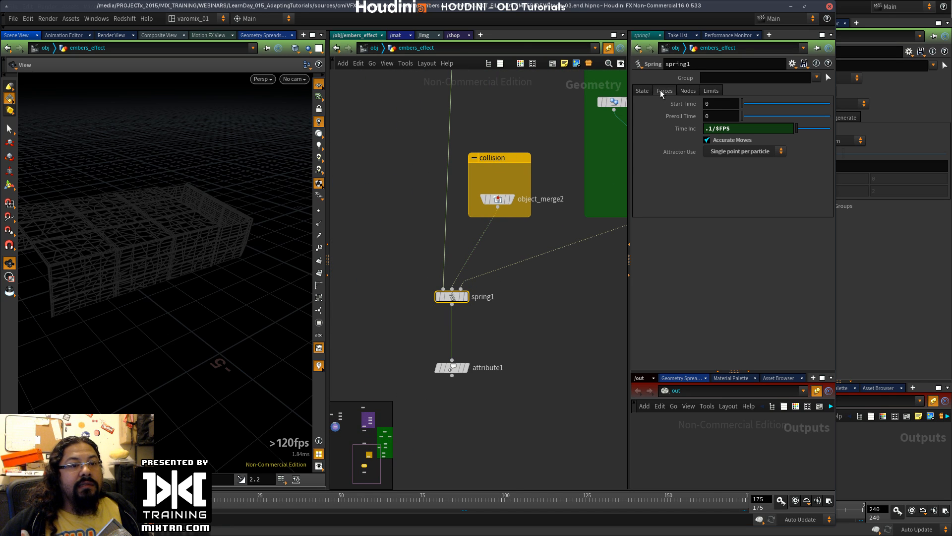
pyautogui.click(688, 93)
pyautogui.doubleClick(714, 104)
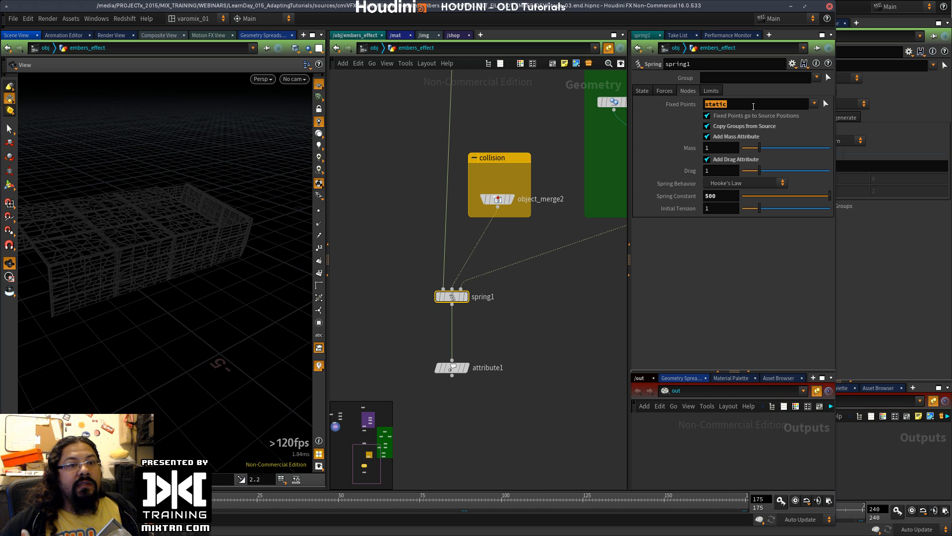
pyautogui.click(814, 104)
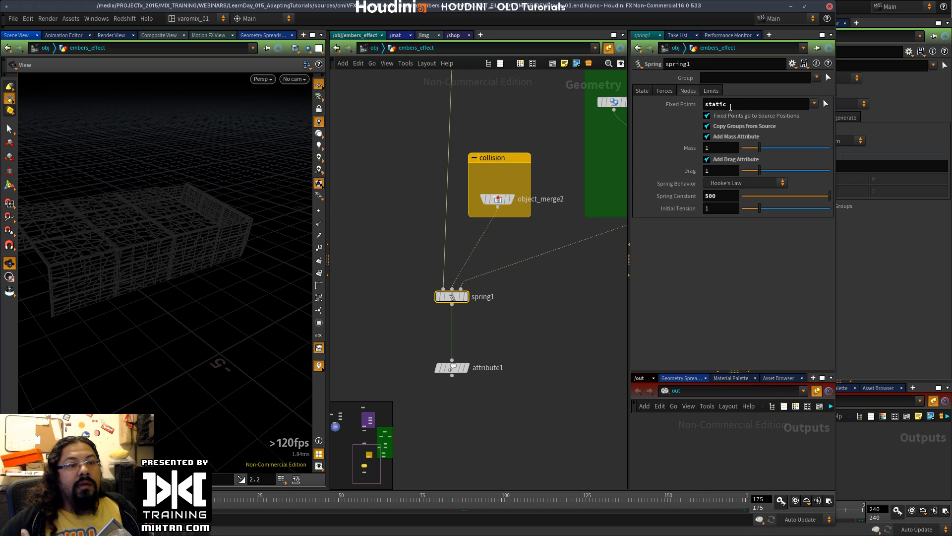
# Step: Append an Attribute Create node below attribvop1 and display it
pyautogui.scroll(15, 498, 393)
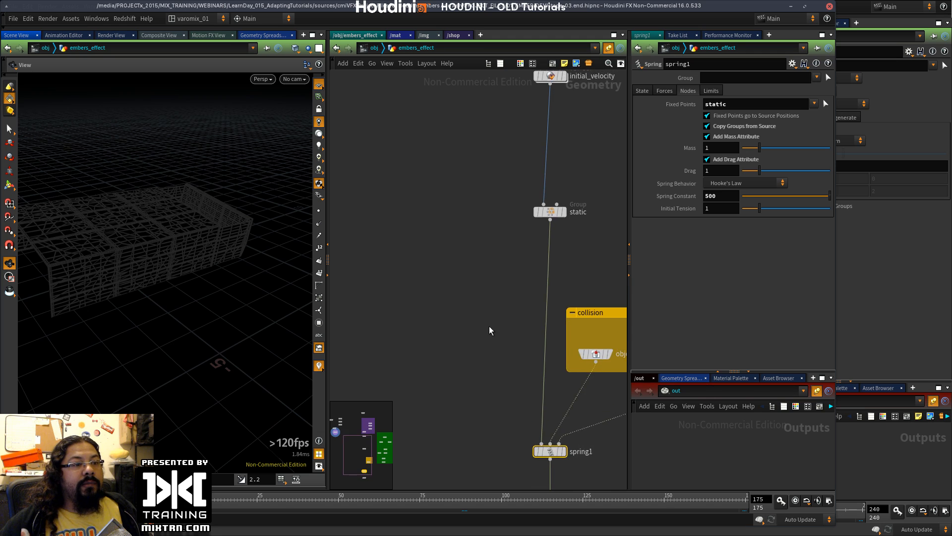
pyautogui.scroll(5, 430, 233)
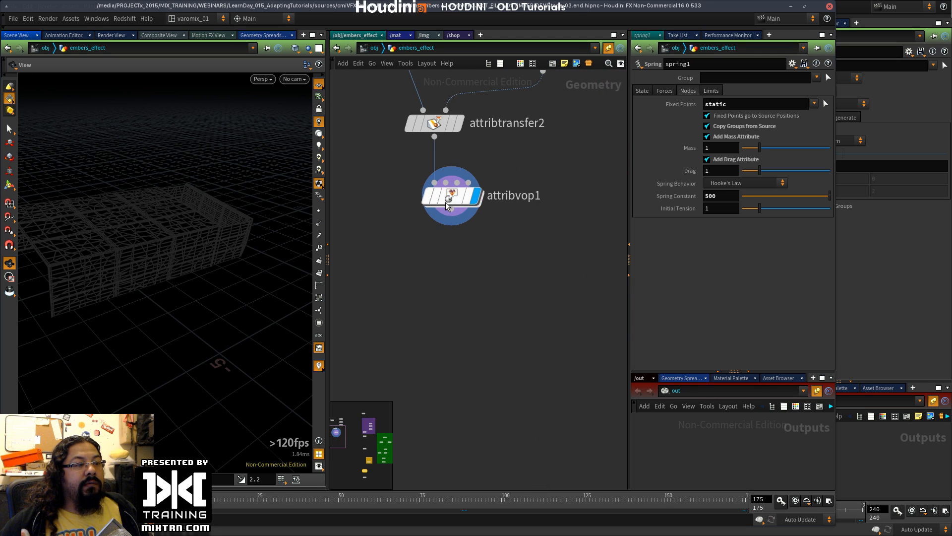
pyautogui.click(435, 209)
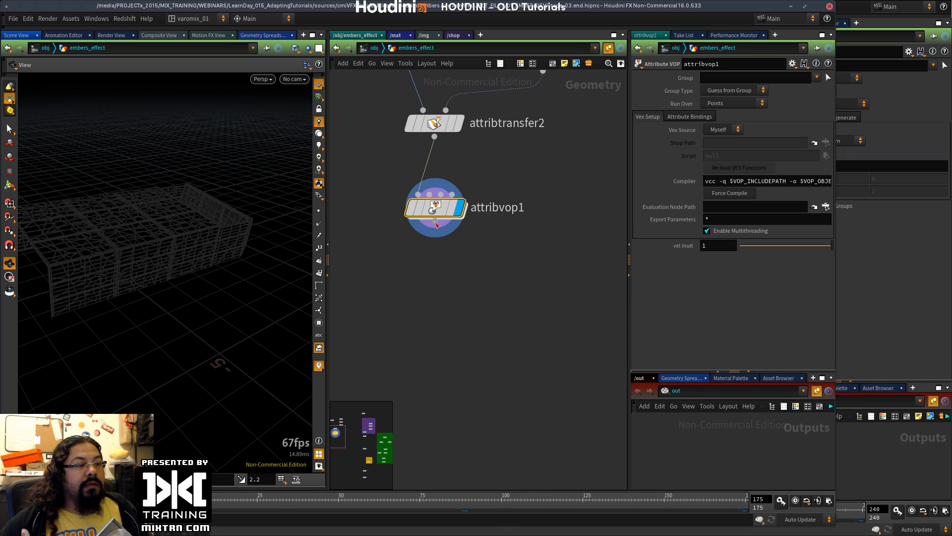
pyautogui.press('Tab')
pyautogui.write('atrt')
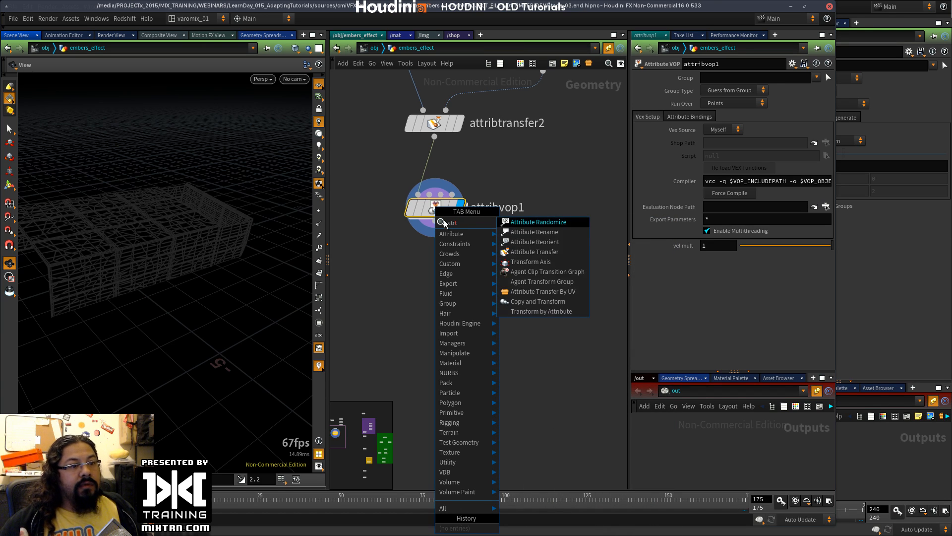
pyautogui.press('Down')
pyautogui.press('Down')
pyautogui.press('Down')
pyautogui.press('Up')
pyautogui.press('Up')
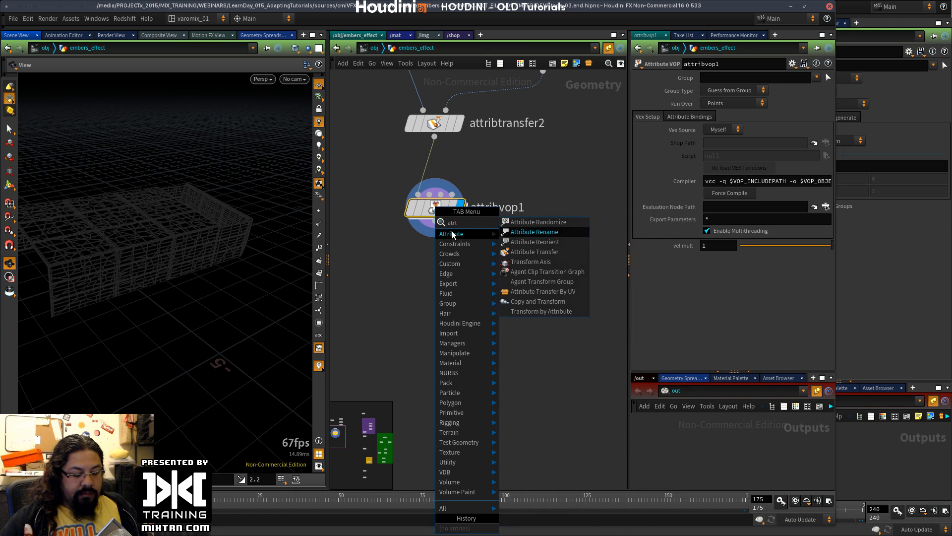
pyautogui.press('BackSpace')
pyautogui.press('BackSpace')
pyautogui.write('t')
pyautogui.click(540, 263)
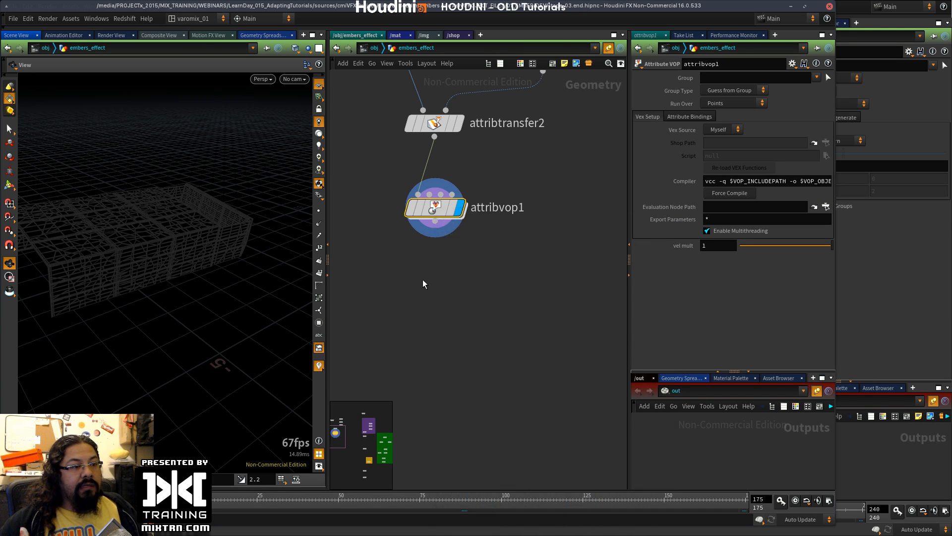
pyautogui.click(424, 279)
pyautogui.click(461, 272)
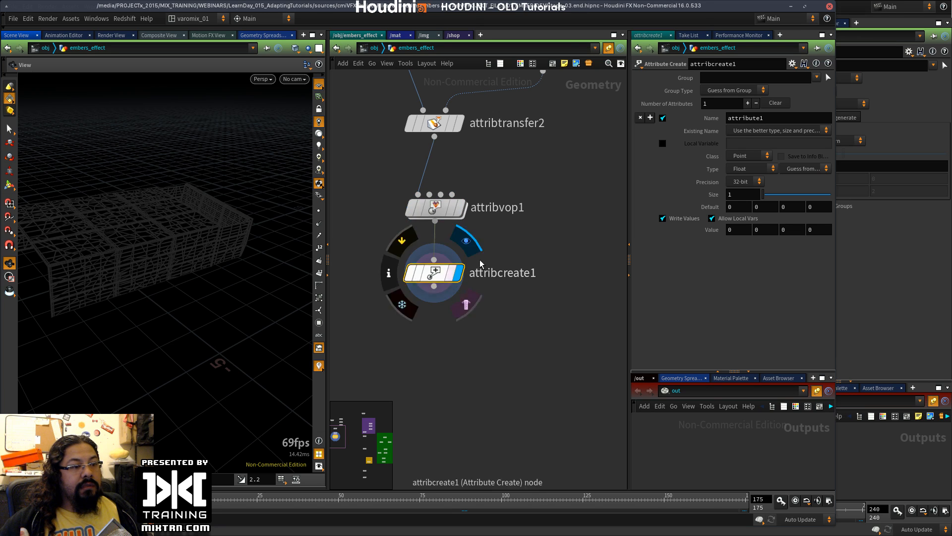
pyautogui.moveTo(767, 119); pyautogui.dragTo(671, 119)
pyautogui.write('static')
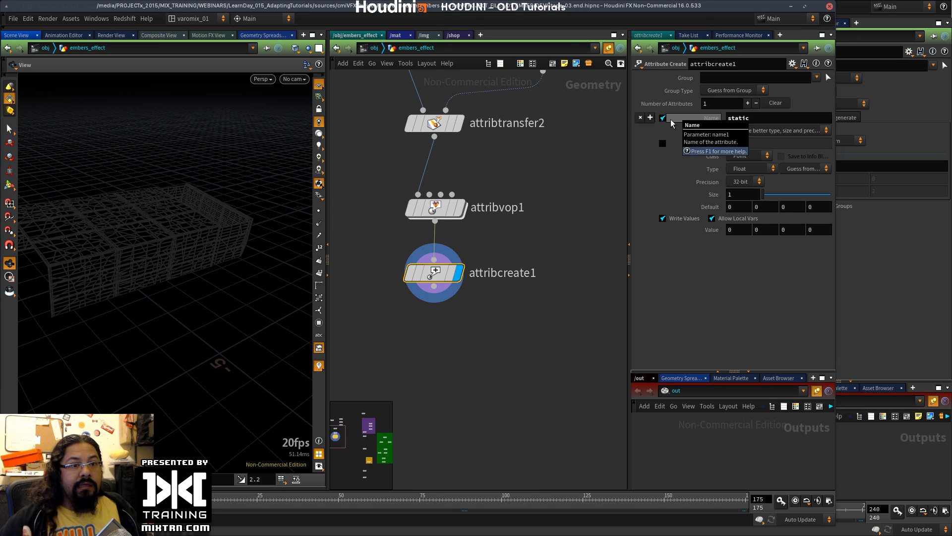
pyautogui.press('Return')
pyautogui.click(729, 230)
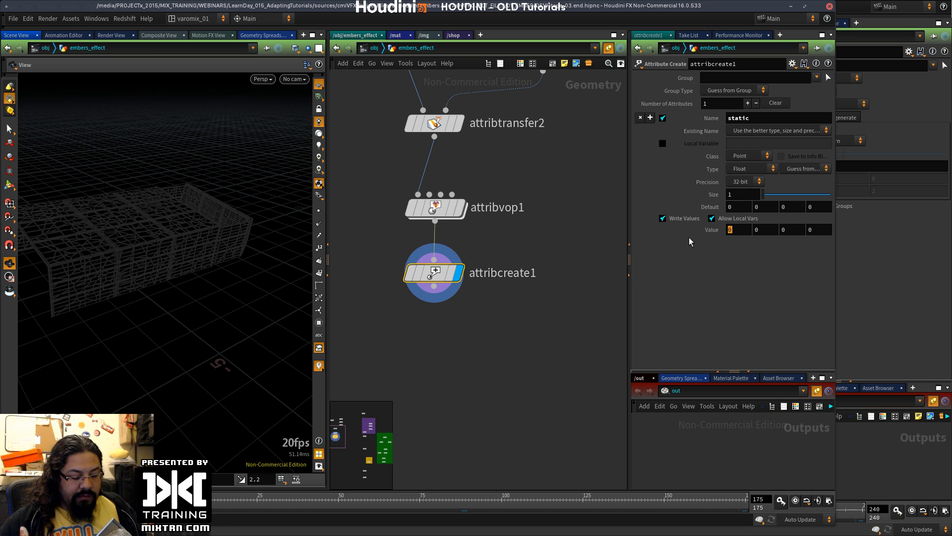
pyautogui.write('@Cd <')
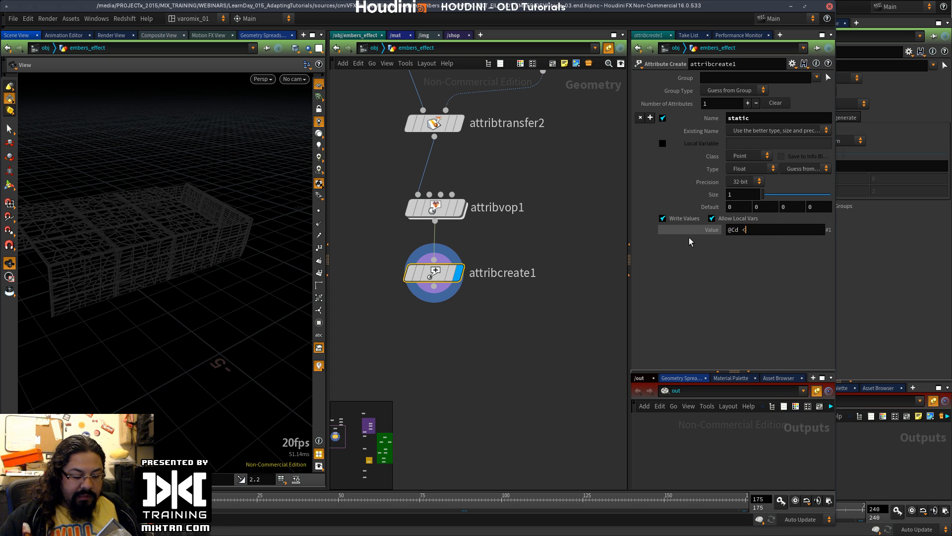
pyautogui.write(' 0')
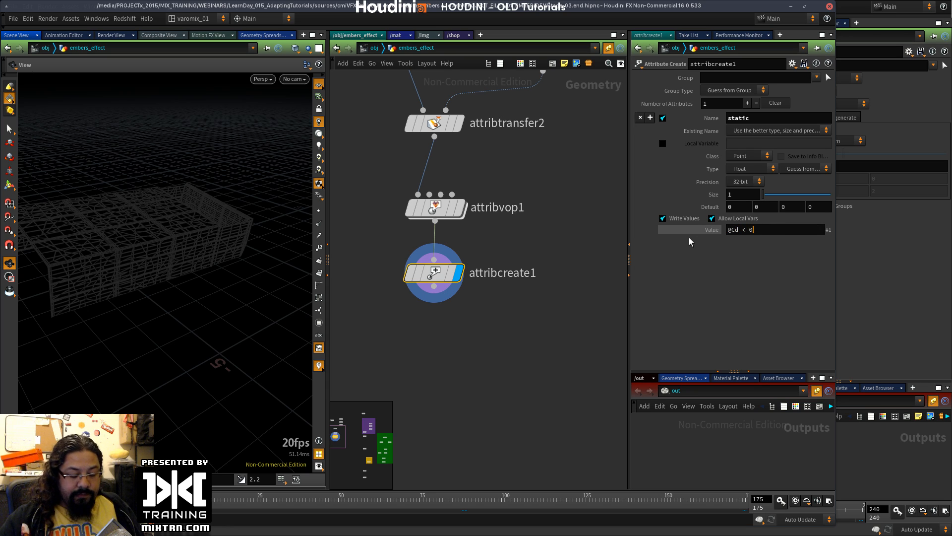
pyautogui.write('.5')
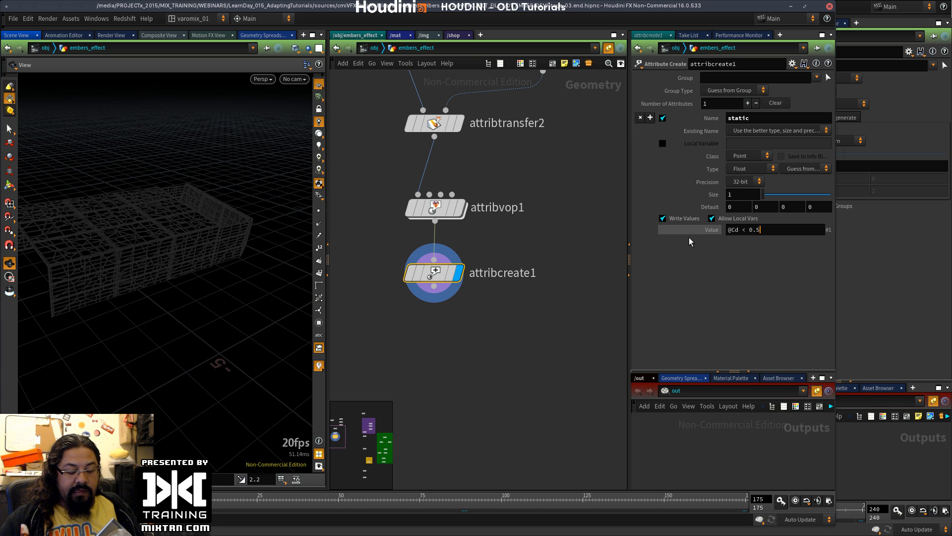
pyautogui.press('Return')
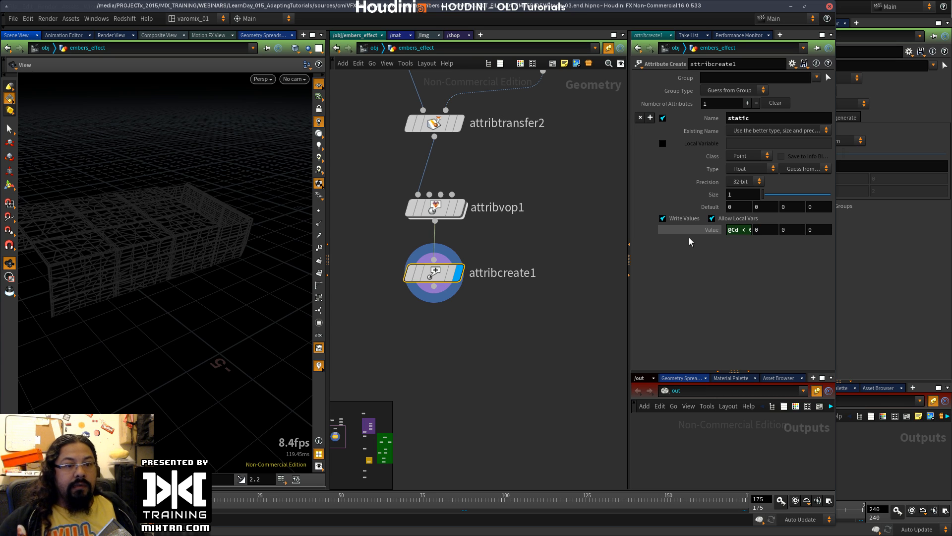
pyautogui.middleClick(435, 276)
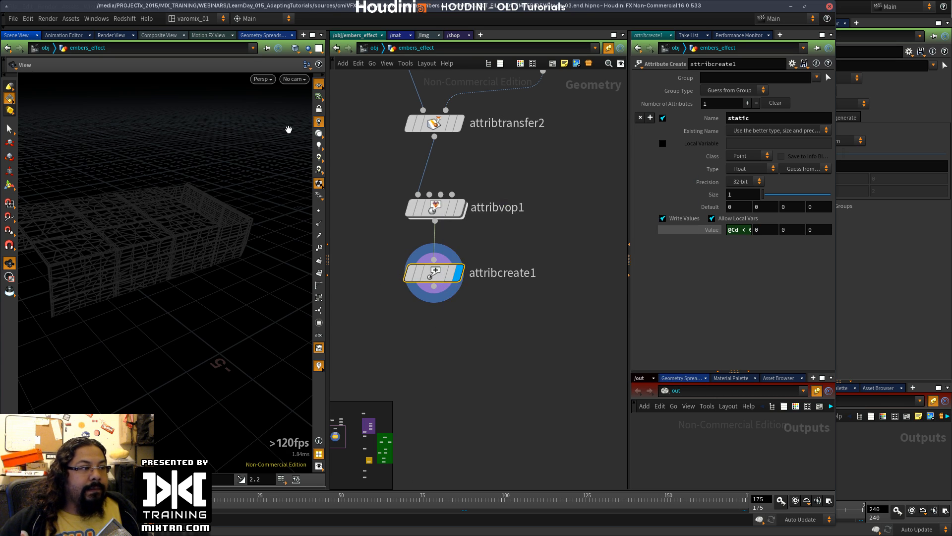
# Step: Show only the static attribute of attribcreate1's points in the geometry spreadsheet, with the timeline at frame 90
pyautogui.click(263, 36)
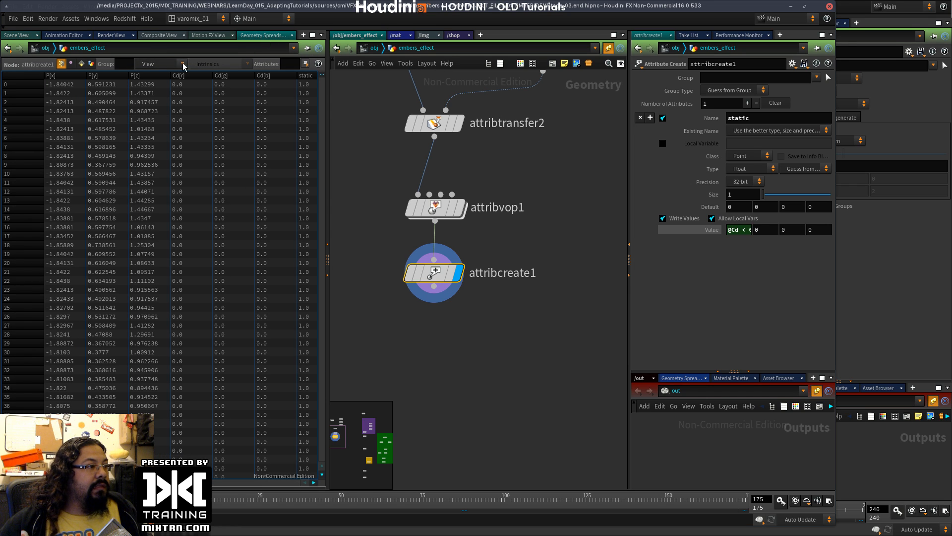
pyautogui.moveTo(215, 503); pyautogui.dragTo(469, 496)
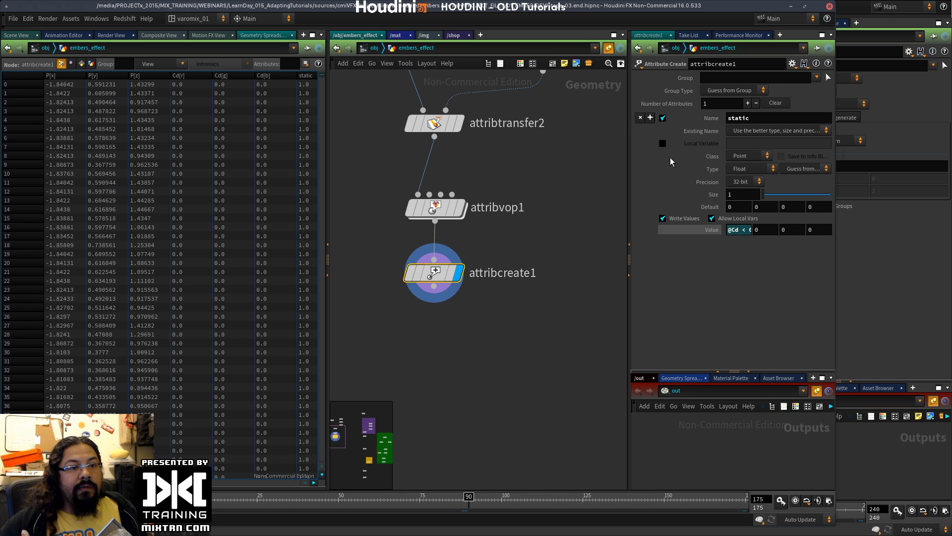
pyautogui.click(149, 64)
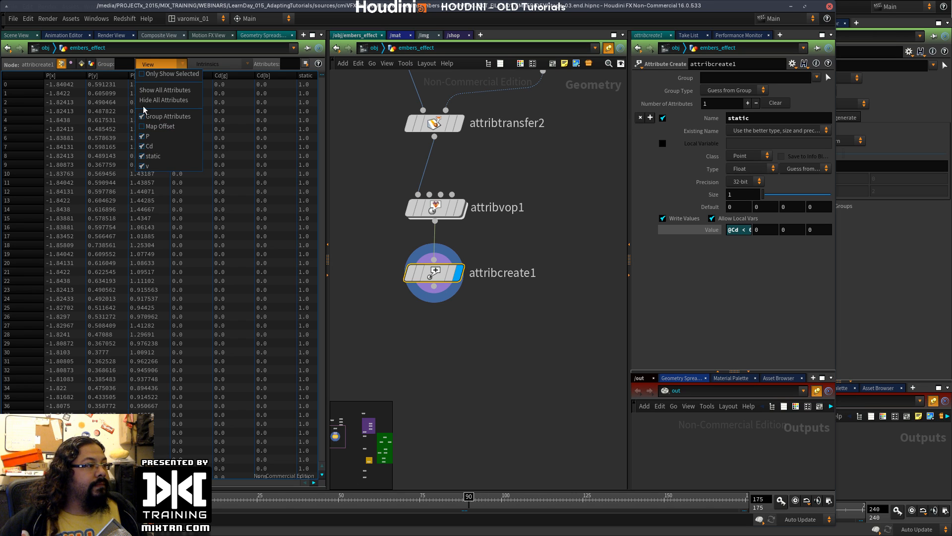
pyautogui.click(151, 100)
pyautogui.click(154, 64)
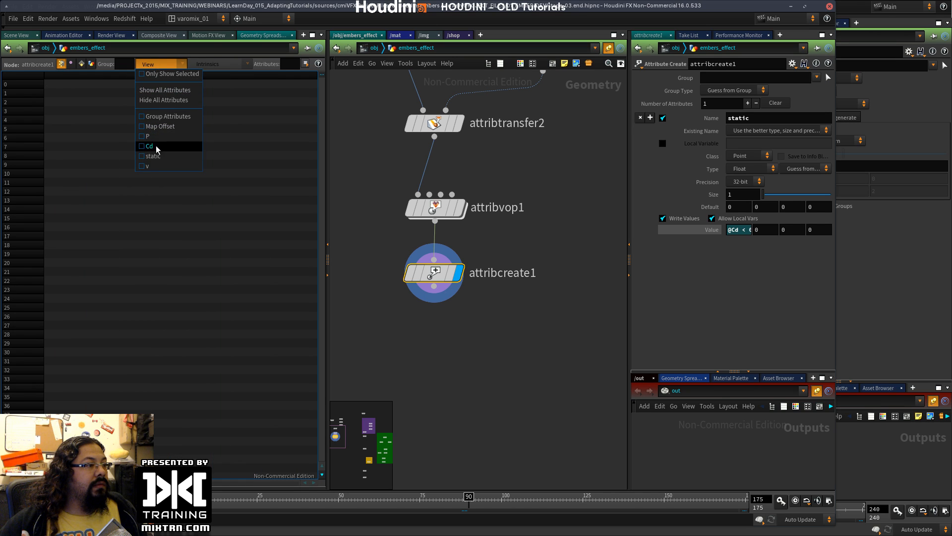
pyautogui.click(154, 156)
# Step: Sort the points by their static value and check the values again at frame 127
pyautogui.click(69, 75)
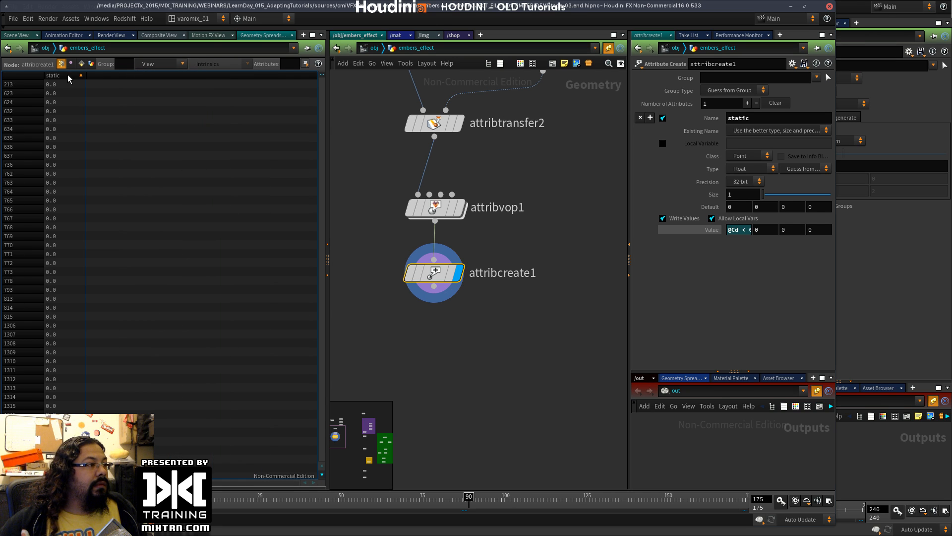
pyautogui.click(67, 74)
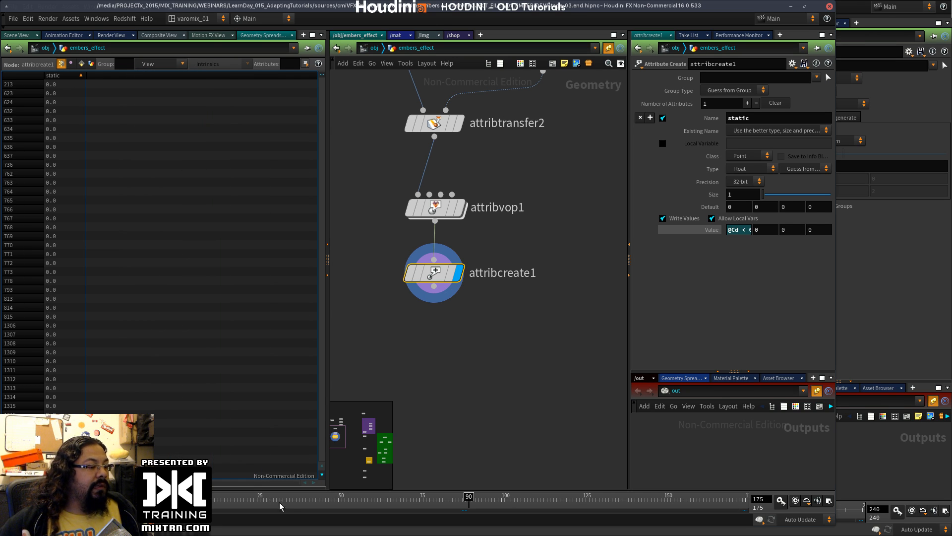
pyautogui.moveTo(269, 501); pyautogui.dragTo(589, 500)
pyautogui.click(68, 76)
pyautogui.click(65, 76)
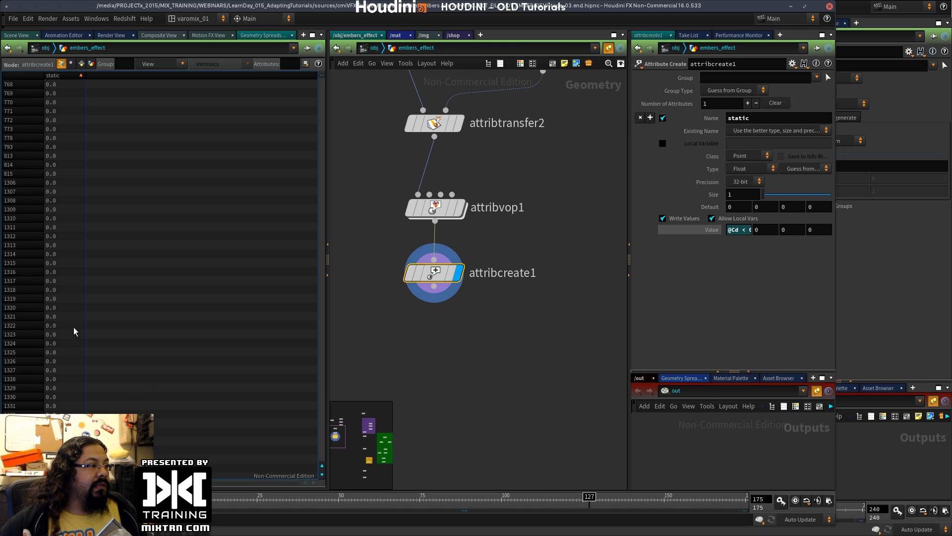
# Step: Append a Spring node below attribcreate1 in the embers network and display its result in the scene view
pyautogui.click(20, 35)
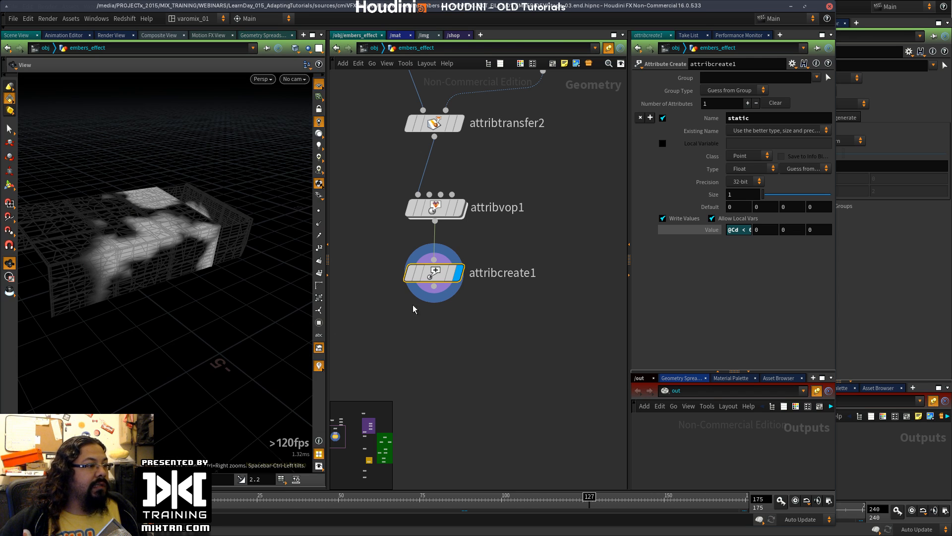
pyautogui.press('l')
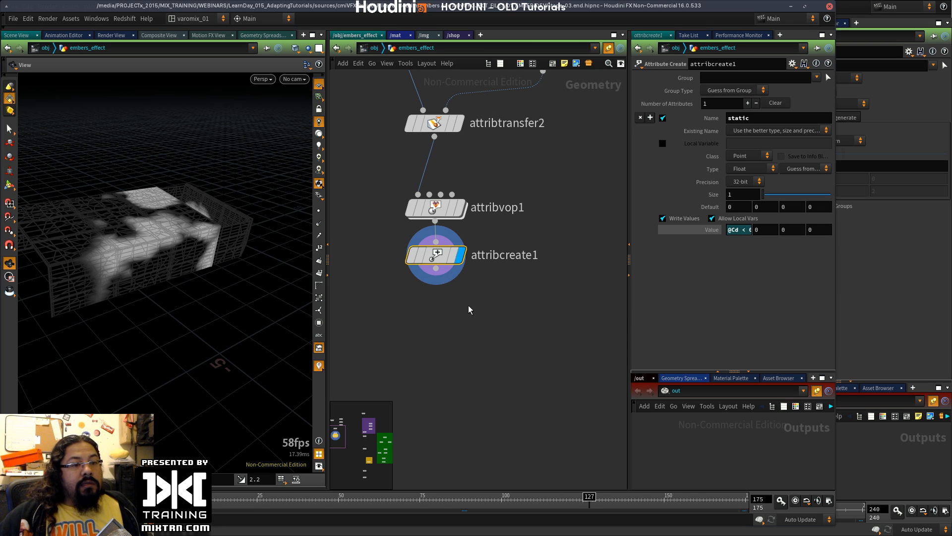
pyautogui.press('Tab')
pyautogui.write('sp')
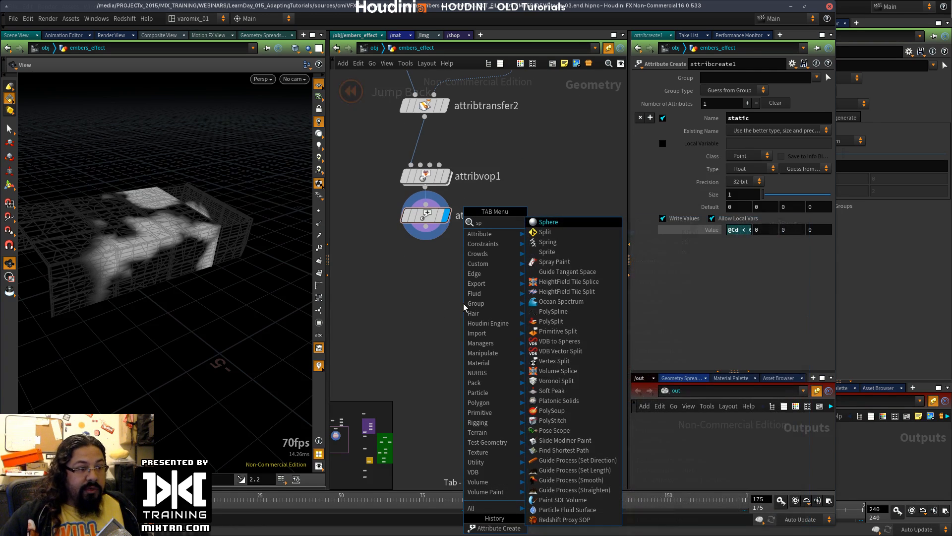
pyautogui.click(547, 242)
pyautogui.click(393, 329)
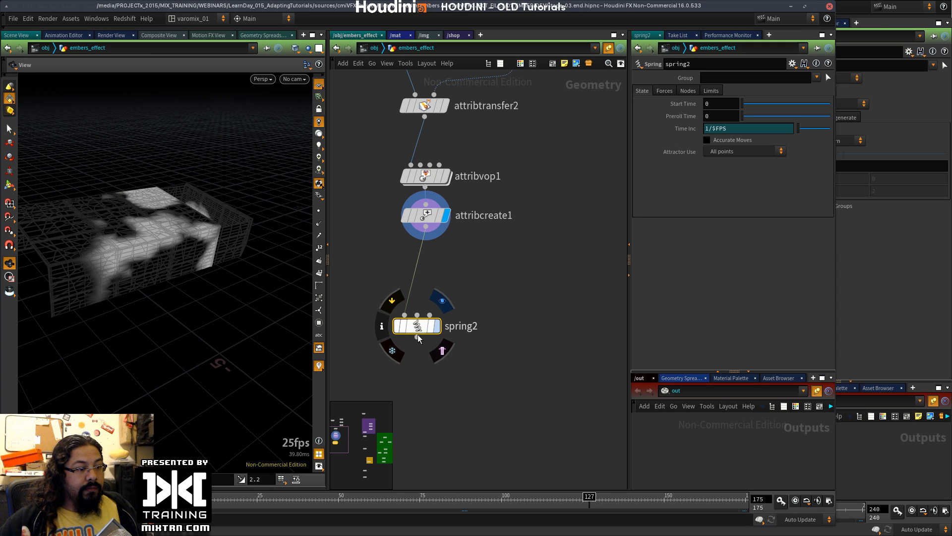
pyautogui.click(437, 326)
pyautogui.moveTo(418, 329); pyautogui.dragTo(427, 310)
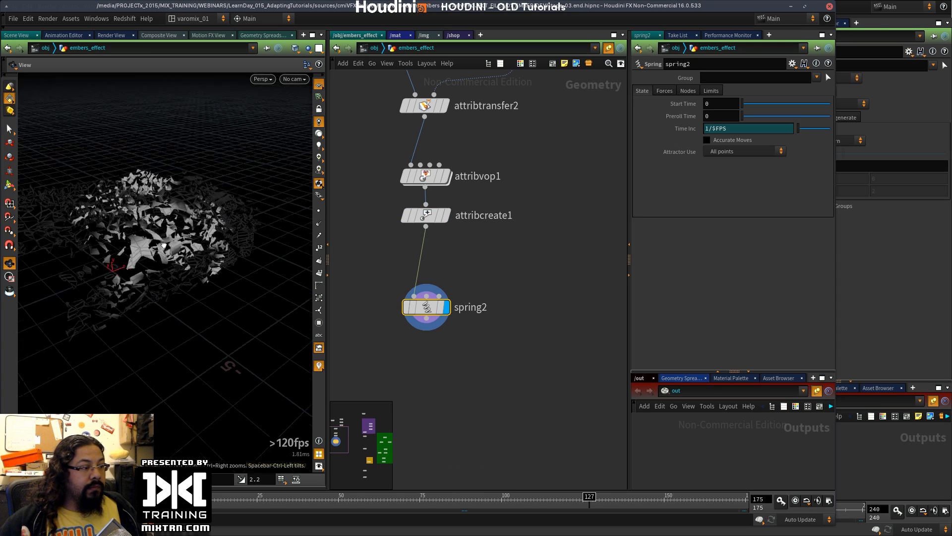
# Step: Inspect the spring simulation of the fragments up close at frame 75
pyautogui.moveTo(163, 245); pyautogui.dragTo(215, 268)
pyautogui.moveTo(163, 239); pyautogui.dragTo(170, 215)
pyautogui.moveTo(325, 497)
pyautogui.mouseDown()
pyautogui.moveTo(214, 492)
pyautogui.moveTo(420, 492)
pyautogui.mouseUp()
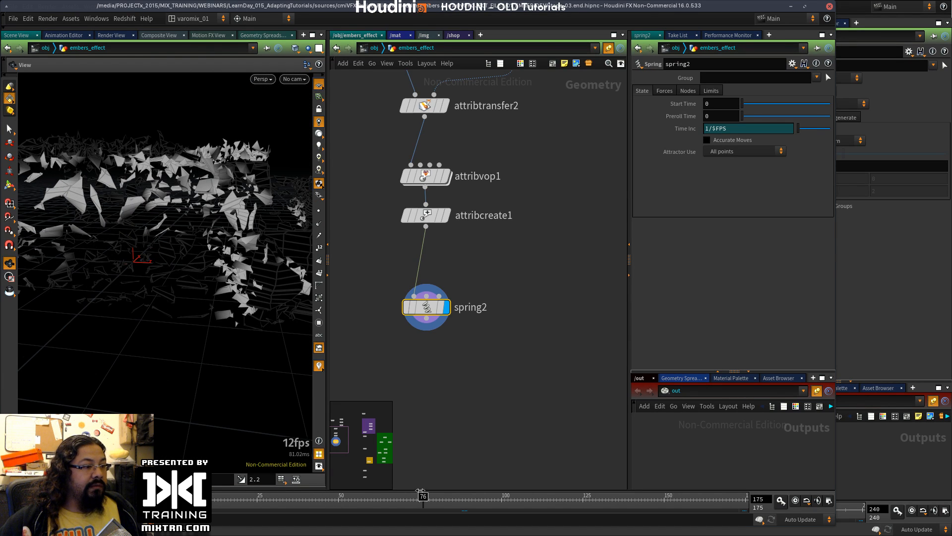
pyautogui.click(689, 91)
pyautogui.click(710, 91)
pyautogui.click(689, 91)
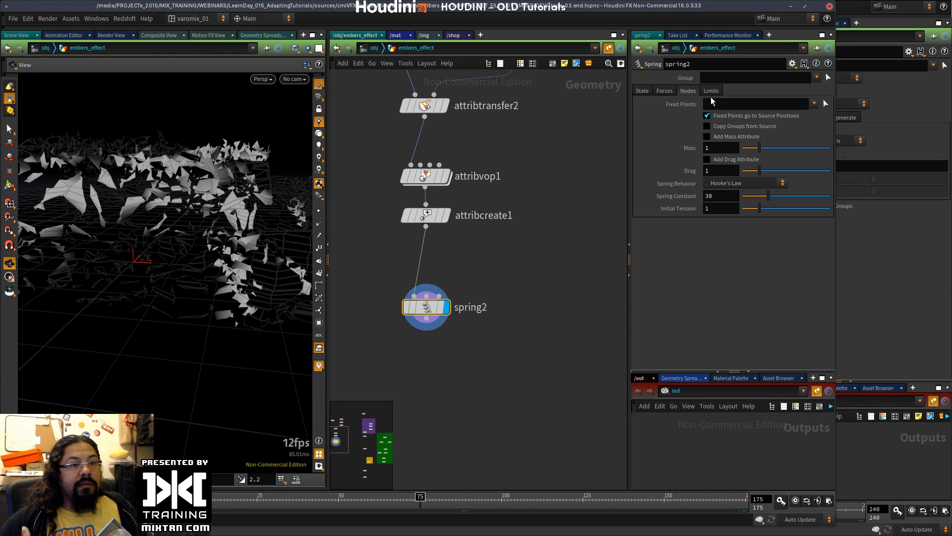
pyautogui.click(815, 103)
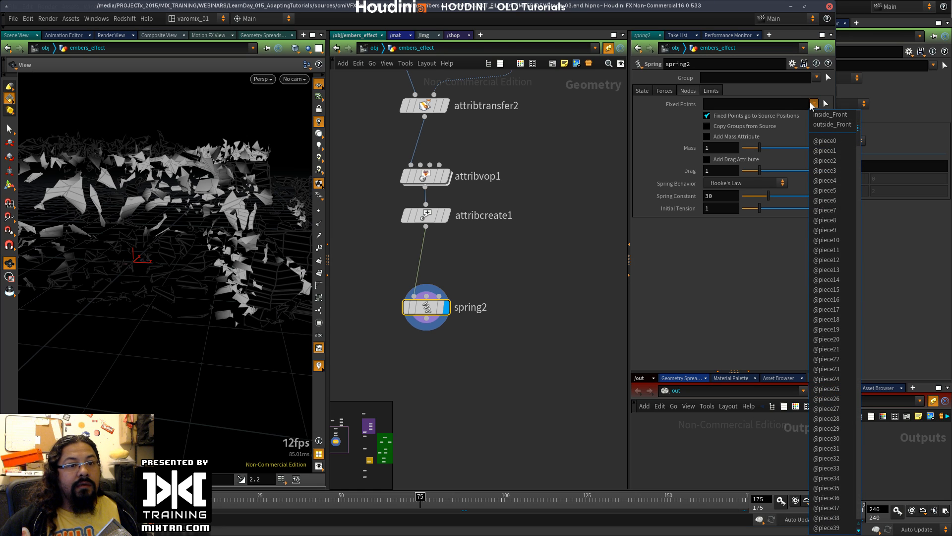
pyautogui.click(782, 102)
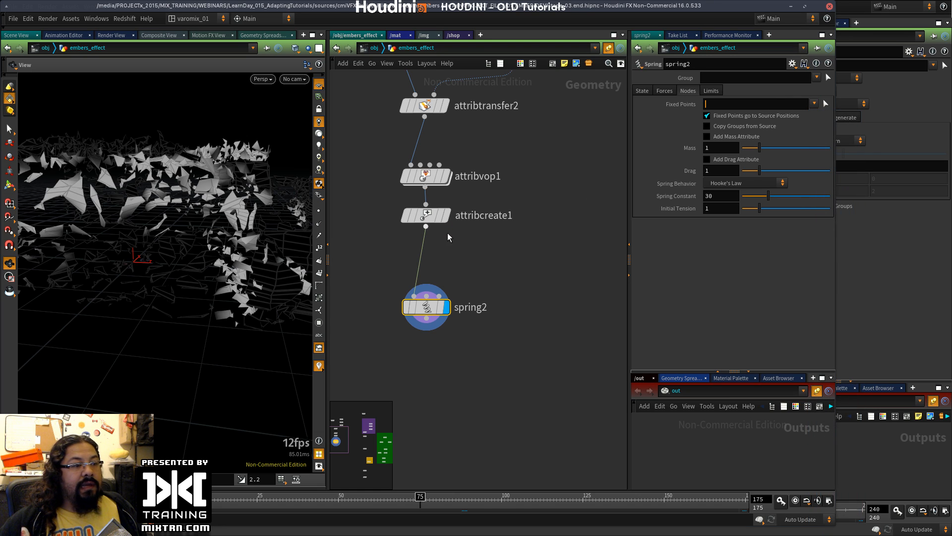
pyautogui.moveTo(452, 245); pyautogui.dragTo(474, 277, button='middle')
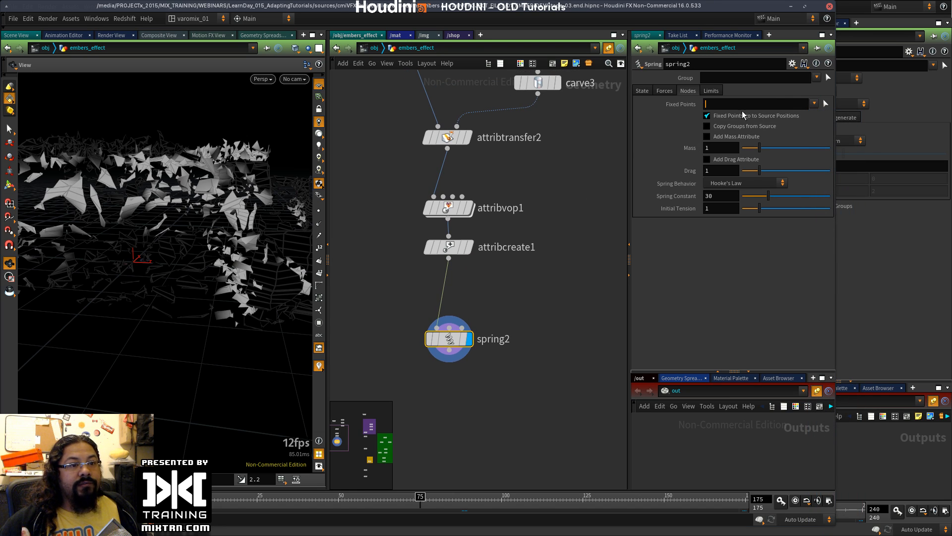
pyautogui.write('@name==static')
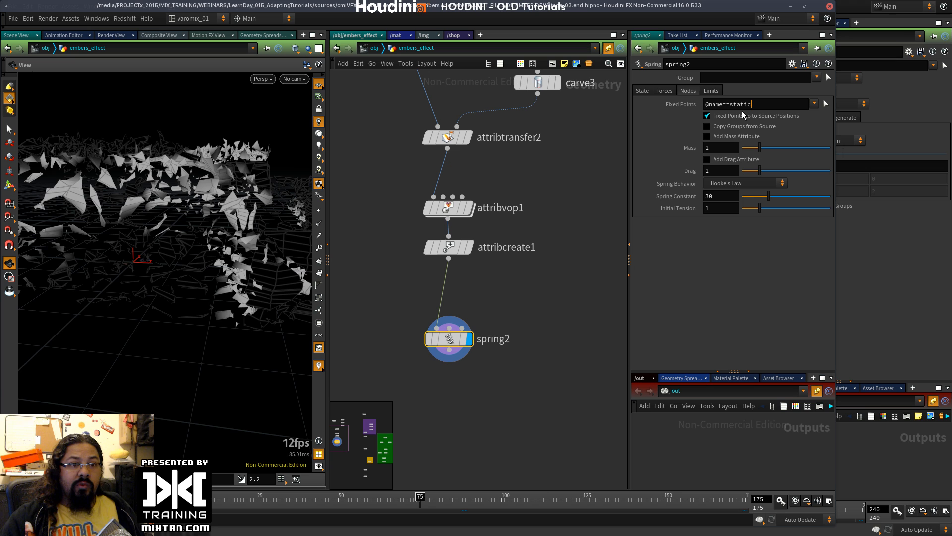
pyautogui.press('Return')
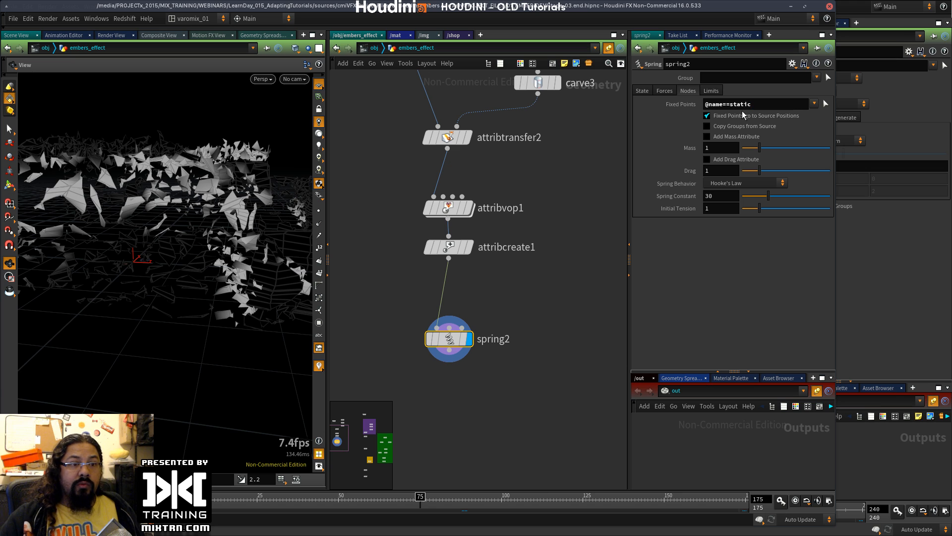
# Step: Review the spring motion up to frame 40 and examine the node information of spring2
pyautogui.moveTo(264, 499); pyautogui.dragTo(350, 394)
pyautogui.moveTo(222, 500); pyautogui.dragTo(322, 499)
pyautogui.keyDown('alt'); pyautogui.moveTo(262, 355); pyautogui.dragTo(198, 361); pyautogui.keyUp('alt')
pyautogui.moveTo(323, 496); pyautogui.dragTo(306, 497)
pyautogui.middleClick(451, 342)
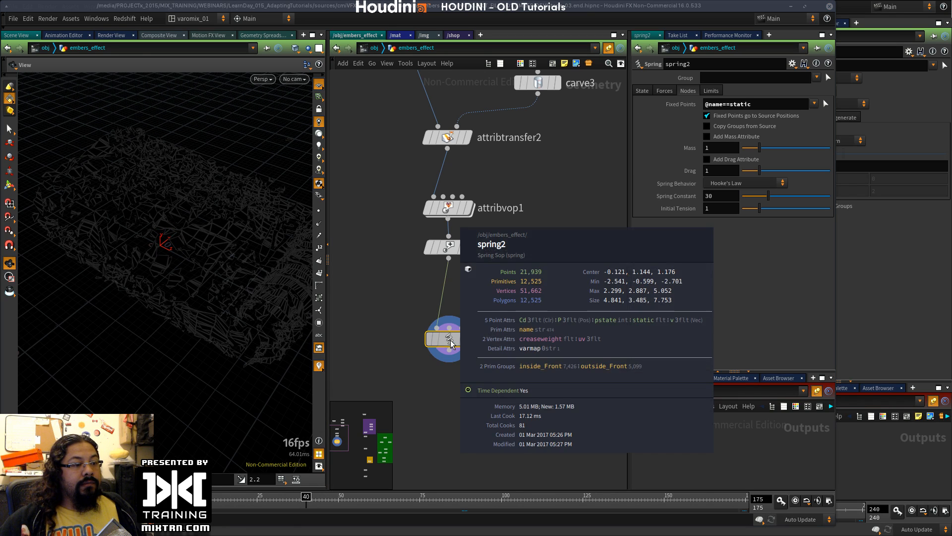
pyautogui.middleClick(447, 253)
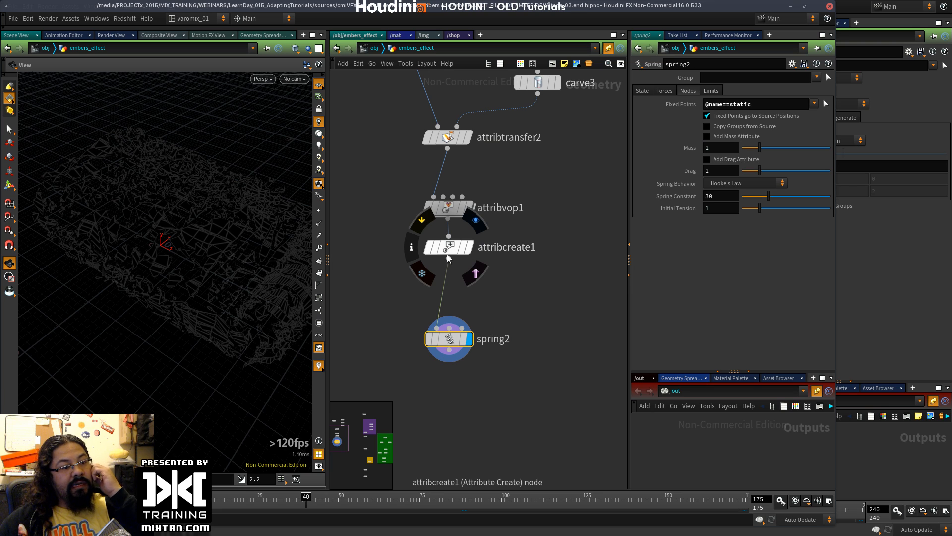
pyautogui.press('Tab')
pyautogui.write('gr')
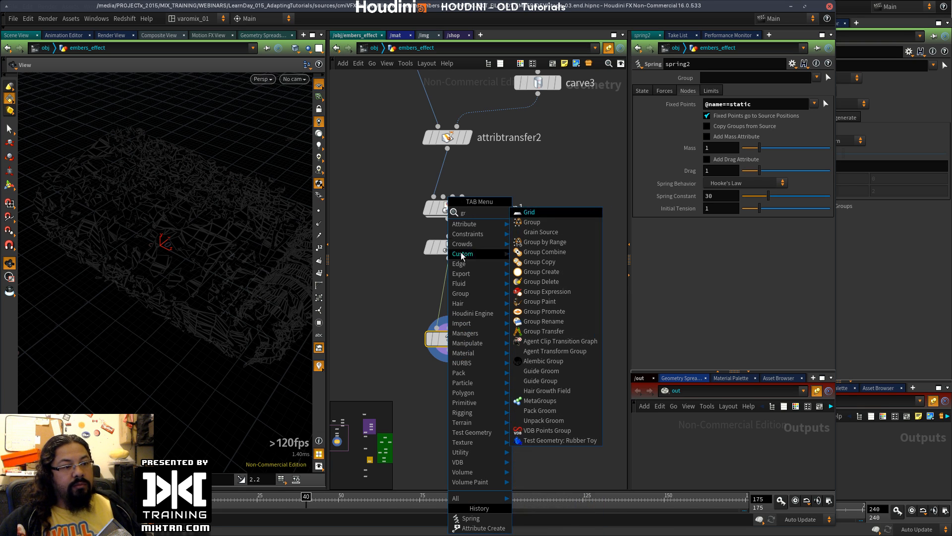
pyautogui.click(549, 224)
pyautogui.click(461, 295)
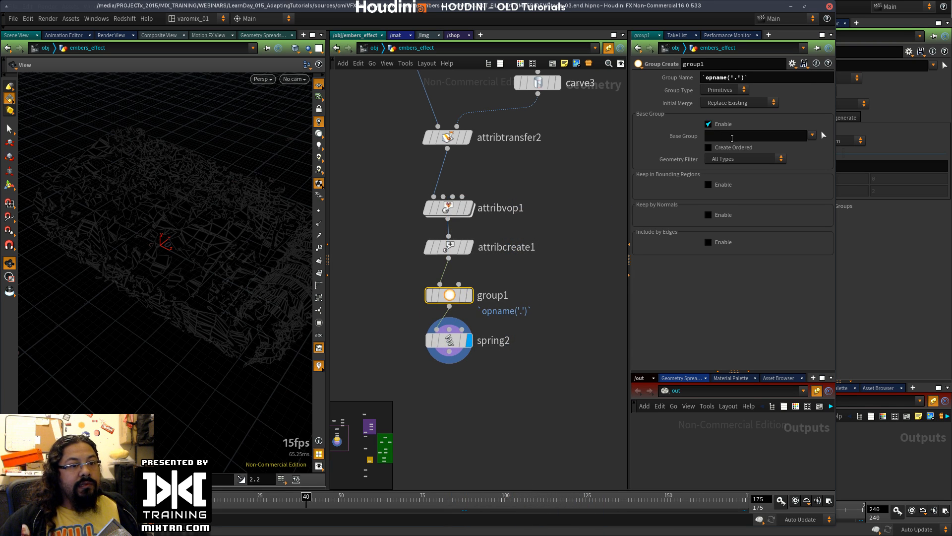
pyautogui.click(812, 135)
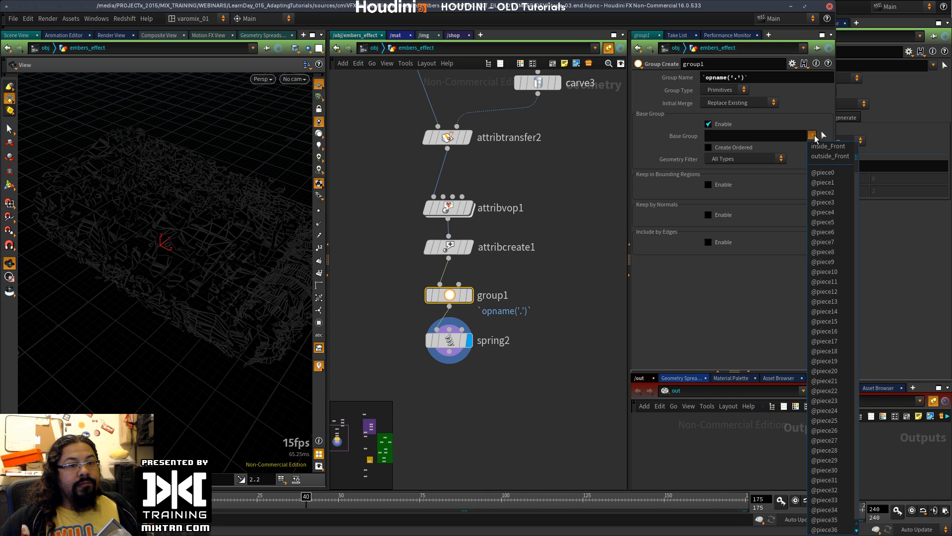
pyautogui.press('Escape')
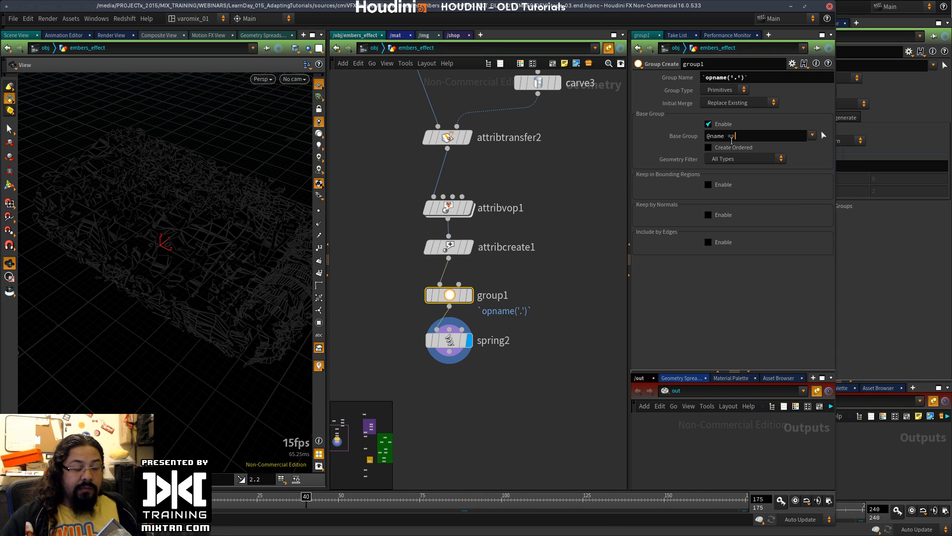
pyautogui.press('Return')
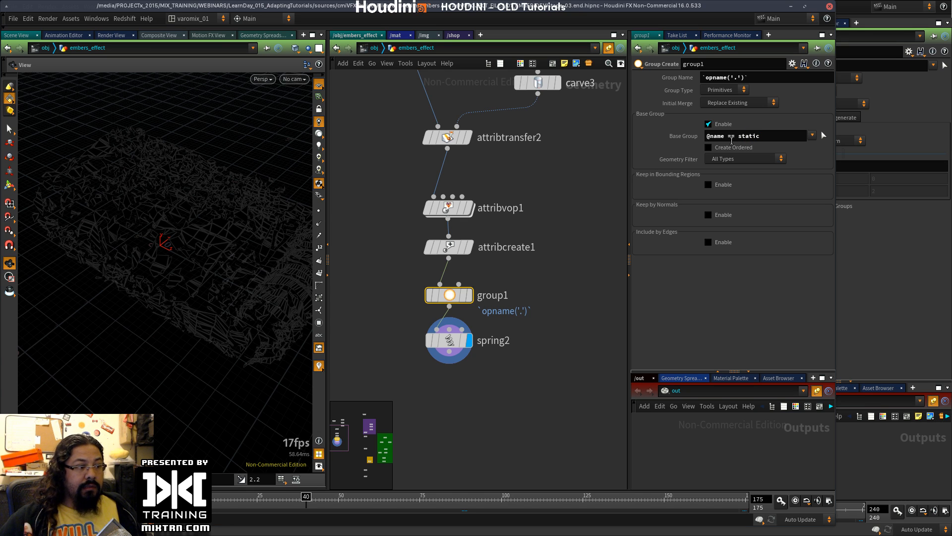
# Step: Check the node information of group1 for its primitive group membership
pyautogui.click(448, 340)
pyautogui.moveTo(449, 299); pyautogui.dragTo(533, 322, button='middle')
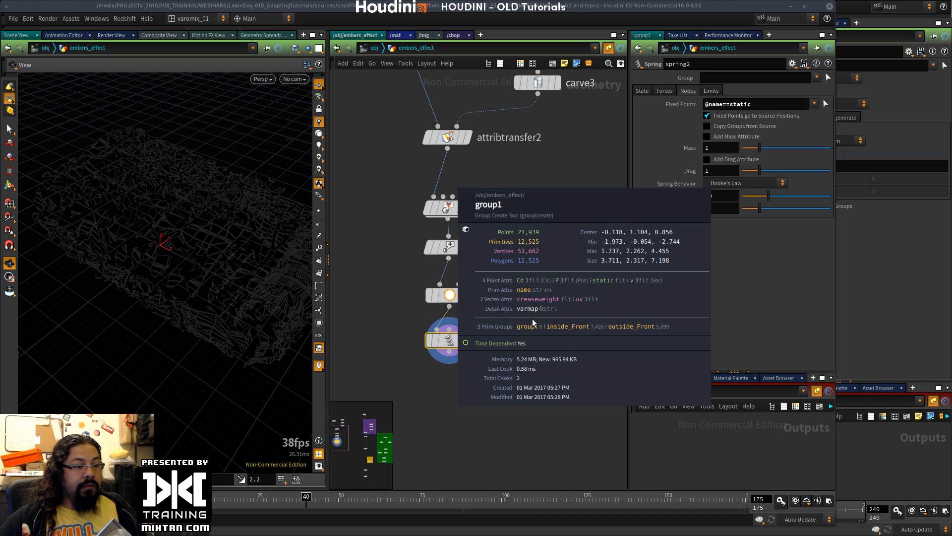
pyautogui.moveTo(604, 333); pyautogui.dragTo(635, 211, button='middle')
# Step: Change the group type of group1 to Points and check its point group membership, including at frame 103
pyautogui.click(449, 295)
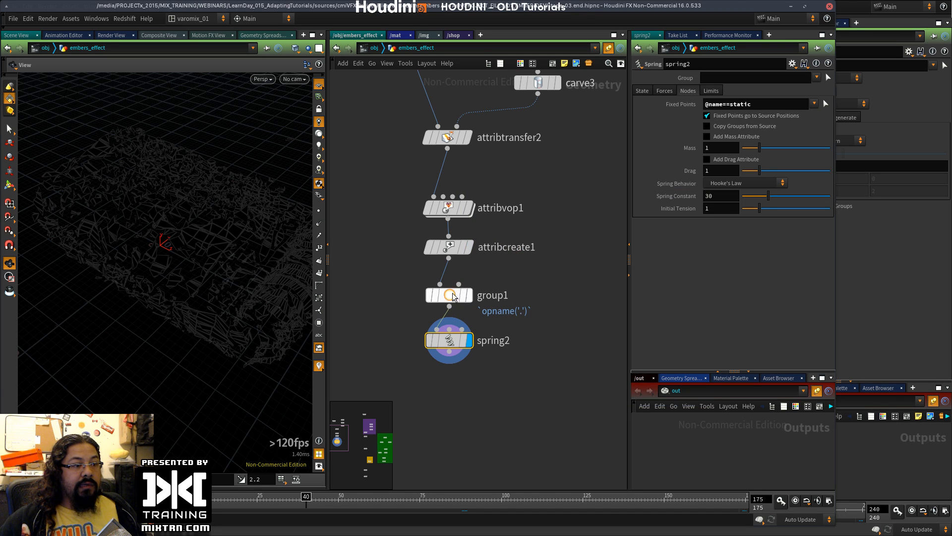
pyautogui.click(722, 109)
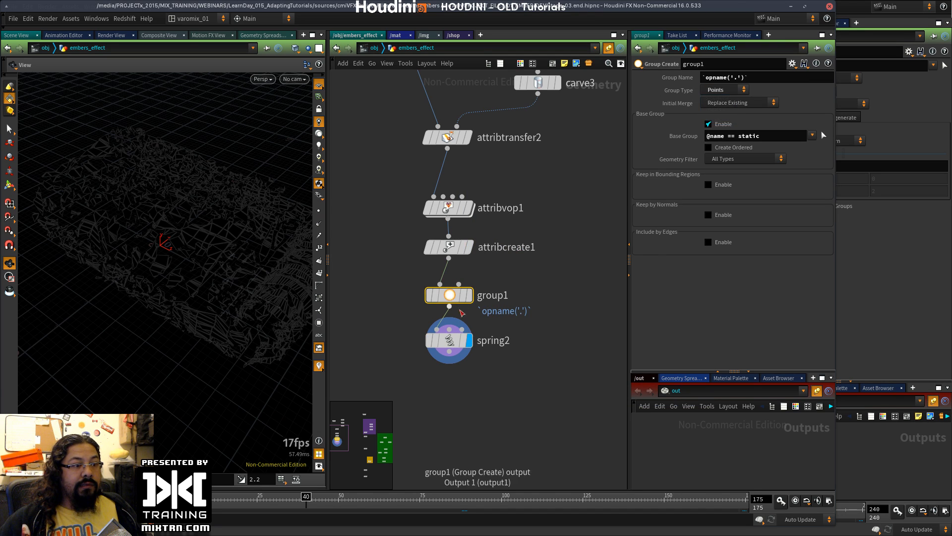
pyautogui.moveTo(449, 294); pyautogui.dragTo(537, 264, button='middle')
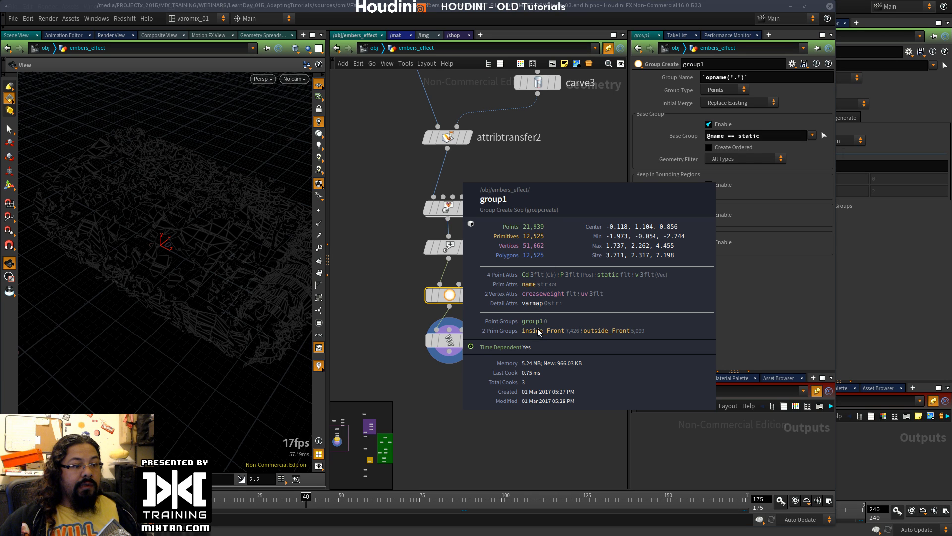
pyautogui.moveTo(538, 328); pyautogui.dragTo(546, 347, button='middle')
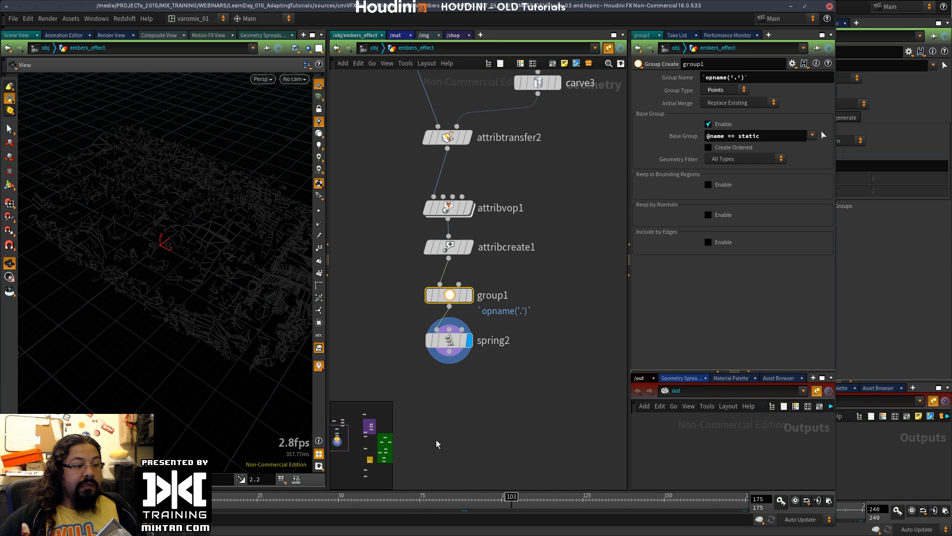
pyautogui.moveTo(449, 295); pyautogui.dragTo(537, 290, button='middle')
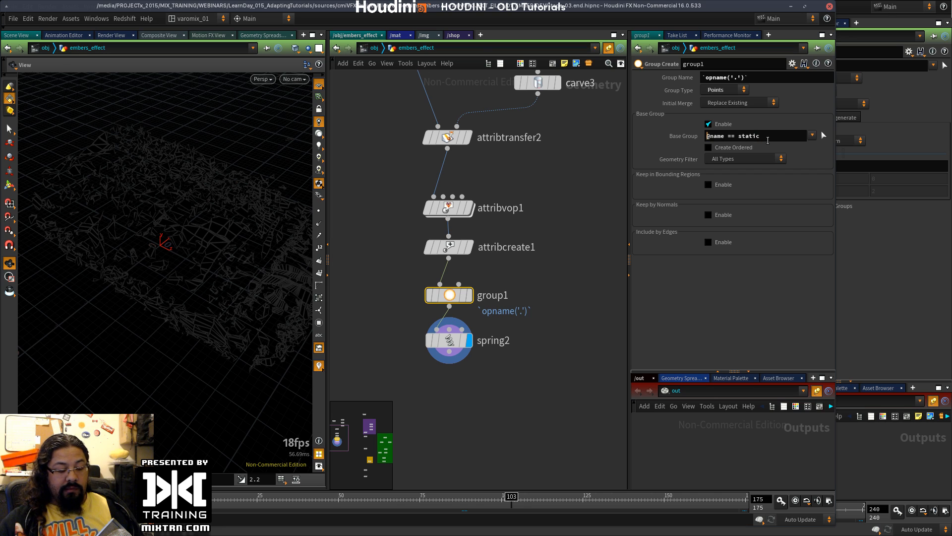
# Step: Try a backtick before group1's base group pattern, and close the embers project to return to the rubber toy scene
pyautogui.write('`')
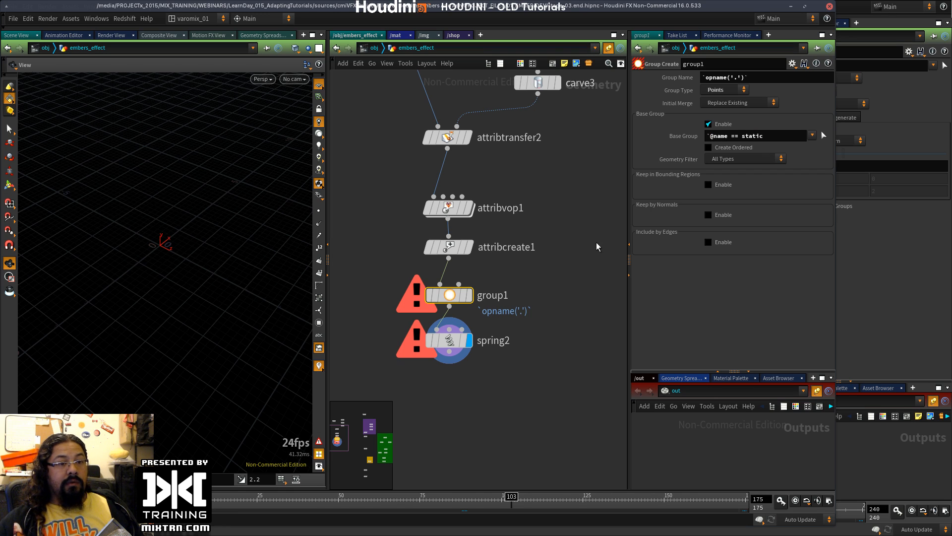
pyautogui.click(422, 197)
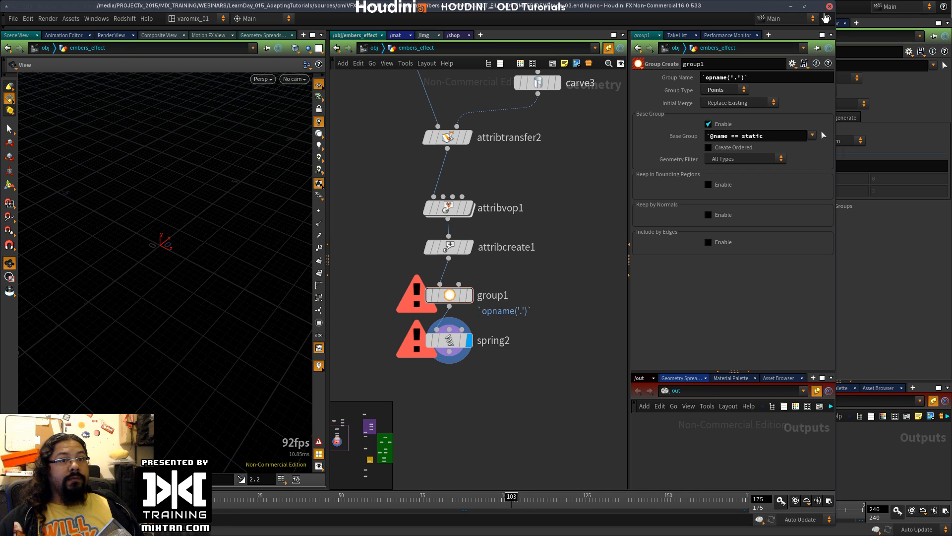
pyautogui.click(829, 6)
pyautogui.click(838, 79)
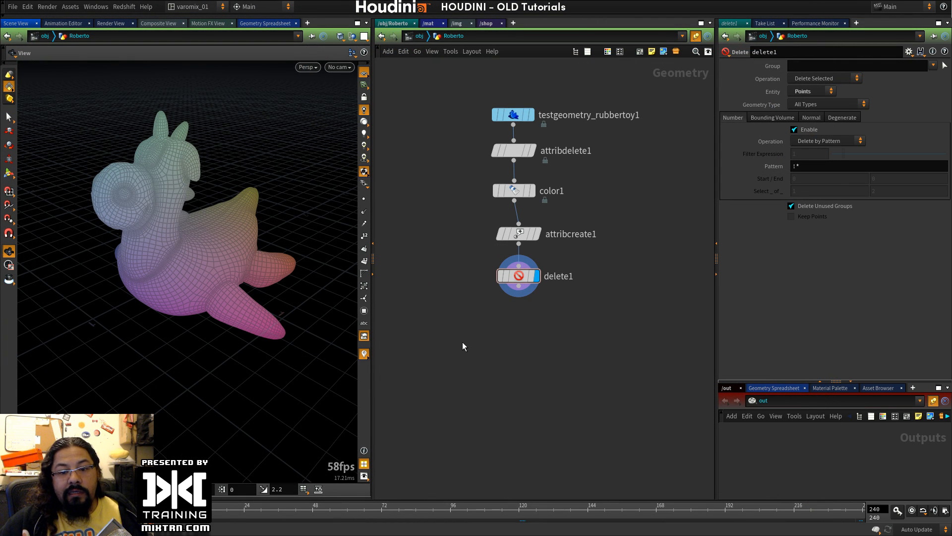
# Step: Add a Sphere node beside the rubber toy chain, set its primitive type to Polygon, and display it
pyautogui.moveTo(462, 346); pyautogui.dragTo(401, 330, button='middle')
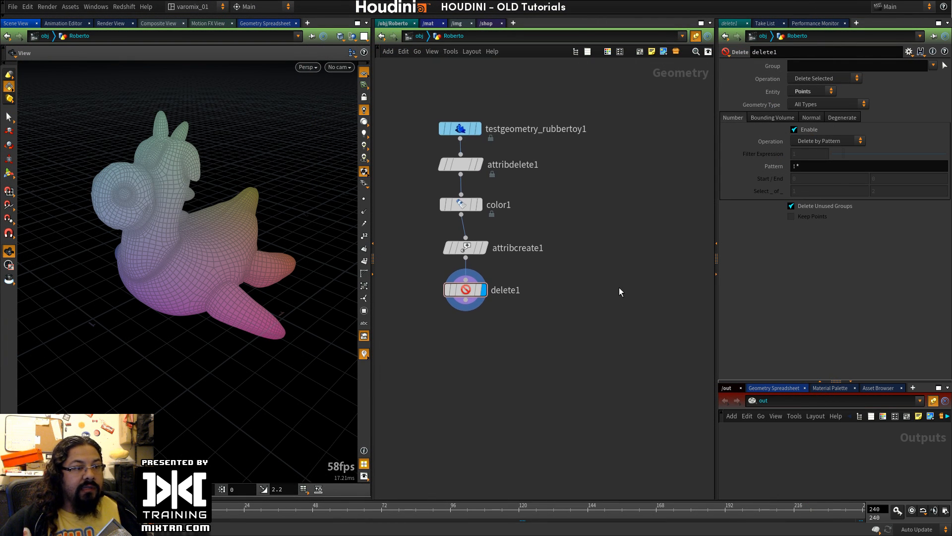
pyautogui.press('Tab')
pyautogui.write('sphe')
pyautogui.press('Return')
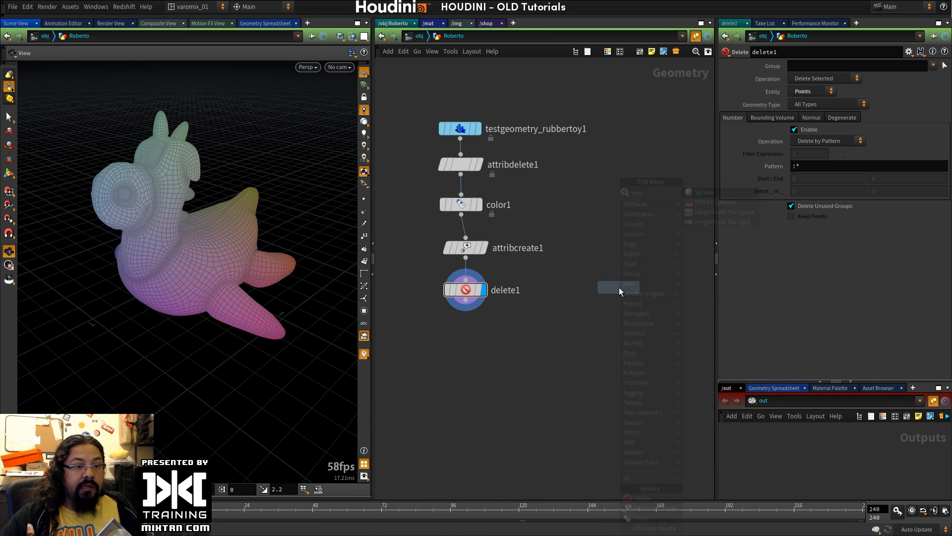
pyautogui.click(618, 288)
pyautogui.moveTo(618, 288); pyautogui.dragTo(608, 267)
pyautogui.click(816, 65)
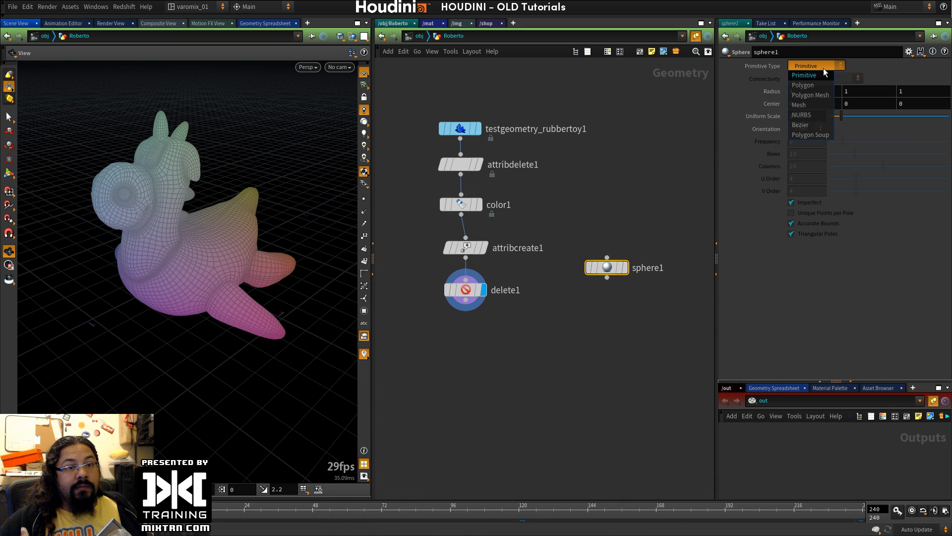
pyautogui.click(814, 75)
pyautogui.click(624, 269)
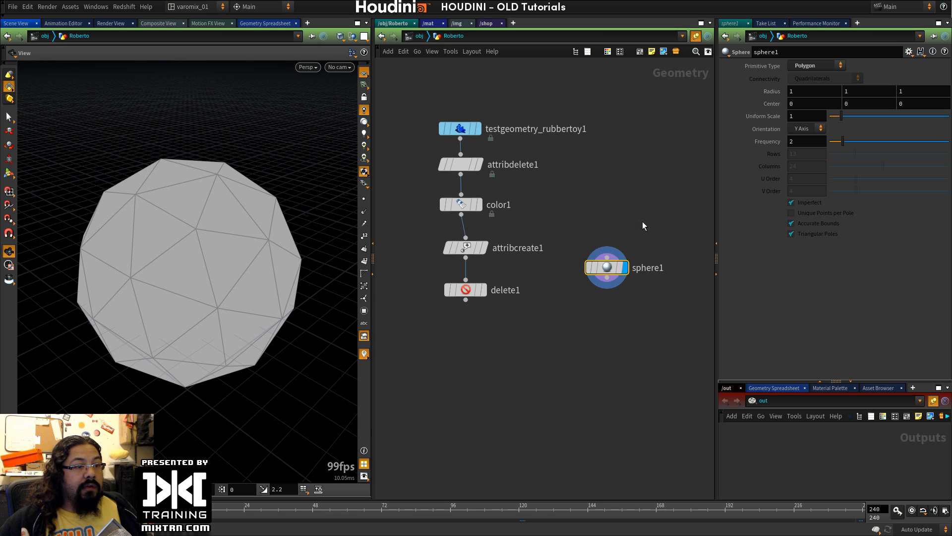
# Step: Enlarge sphere1 by raising its uniform scale to 49
pyautogui.moveTo(808, 115); pyautogui.dragTo(920, 91, button='middle')
pyautogui.moveTo(194, 313); pyautogui.dragTo(53, 331, button='right')
pyautogui.moveTo(312, 327); pyautogui.dragTo(197, 331, button='right')
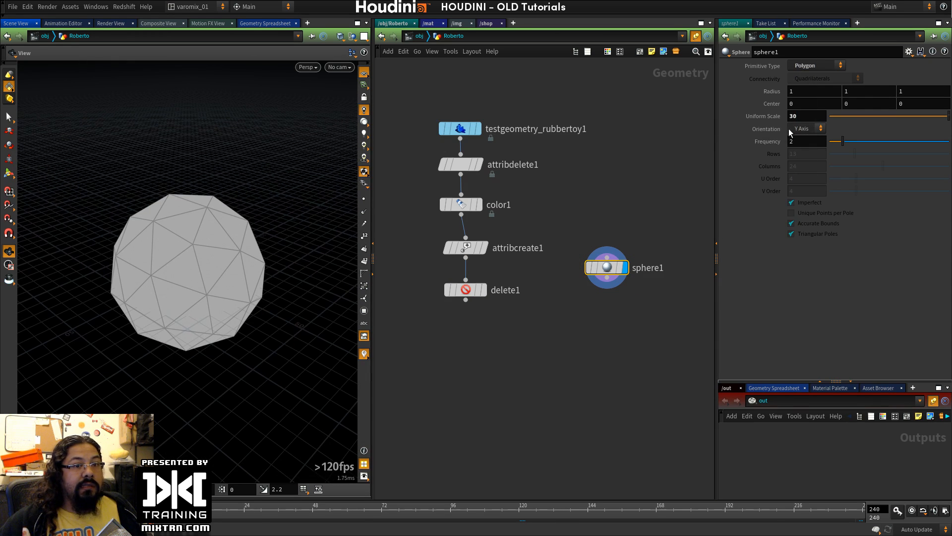
pyautogui.moveTo(797, 116); pyautogui.dragTo(863, 107, button='middle')
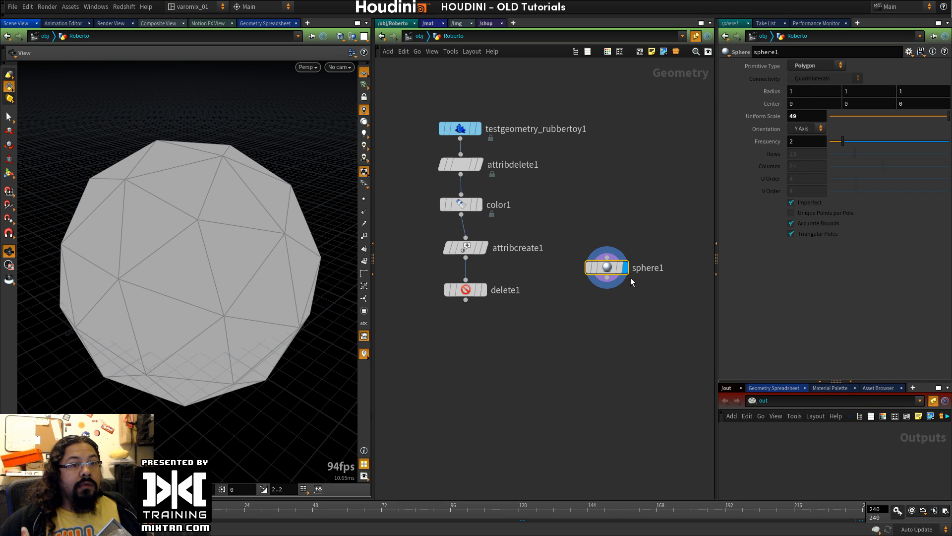
# Step: Move sphere1 lower in the network and place a Copy Stamp node below delete1
pyautogui.moveTo(609, 279); pyautogui.dragTo(594, 331)
pyautogui.press('Tab')
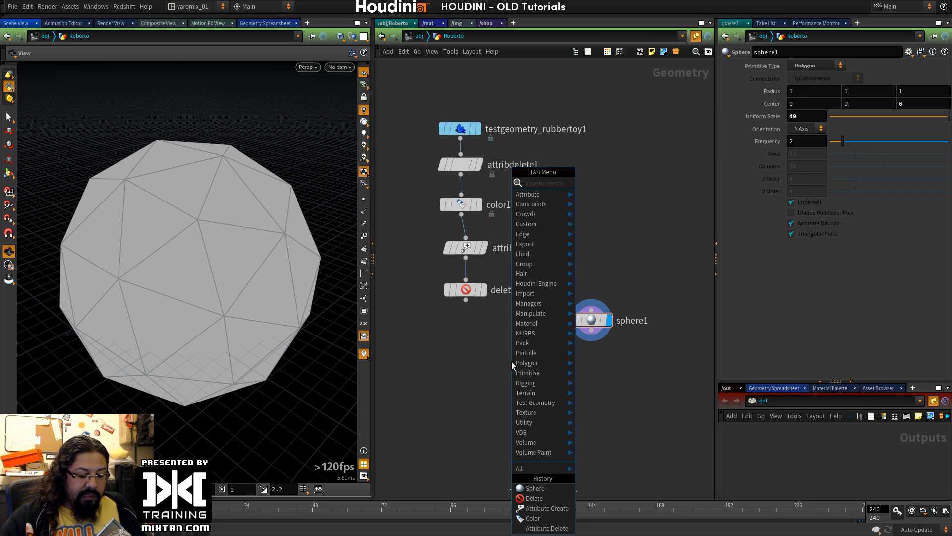
pyautogui.write('cop')
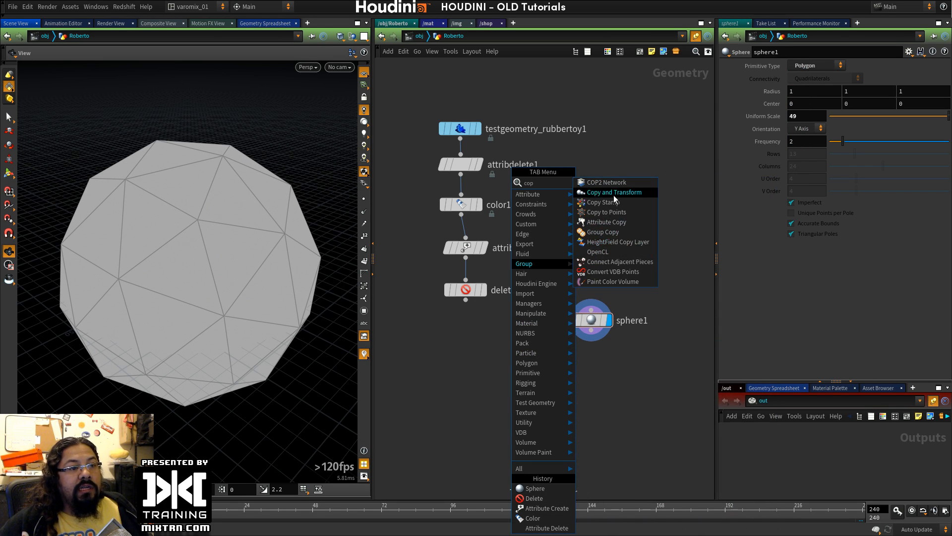
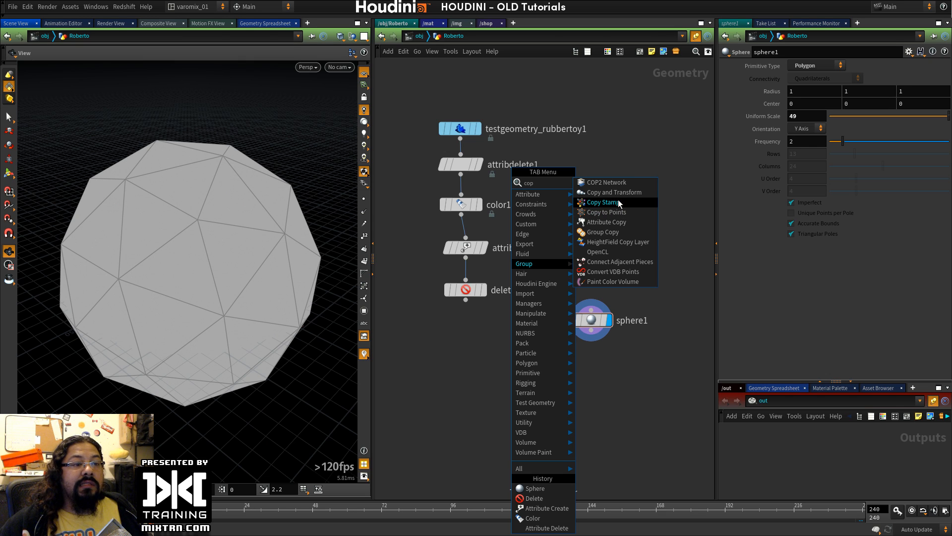
pyautogui.click(618, 200)
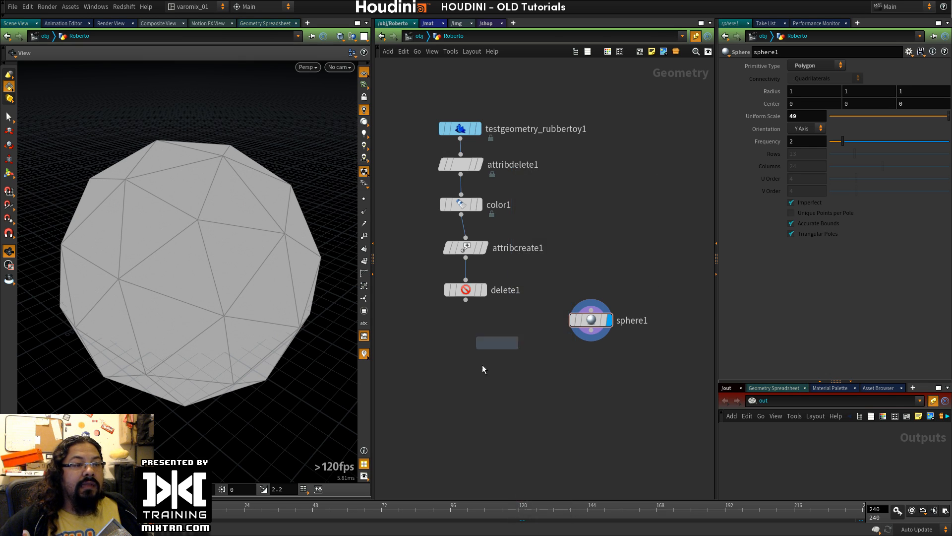
pyautogui.click(478, 388)
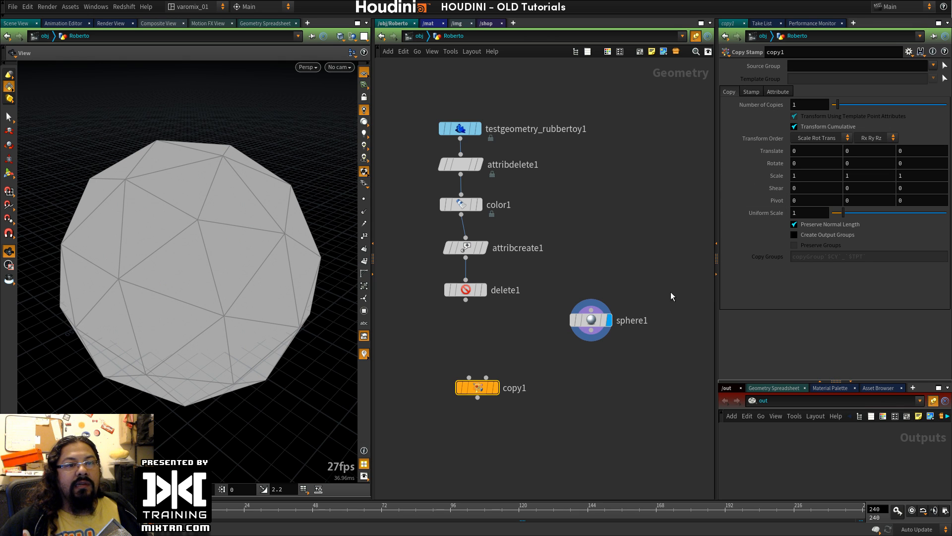
pyautogui.moveTo(465, 388); pyautogui.dragTo(506, 389)
# Step: Delete the attribcreate1 and delete1 nodes and the Copy Stamp node from the network
pyautogui.moveTo(435, 308); pyautogui.dragTo(480, 253)
pyautogui.press('Delete')
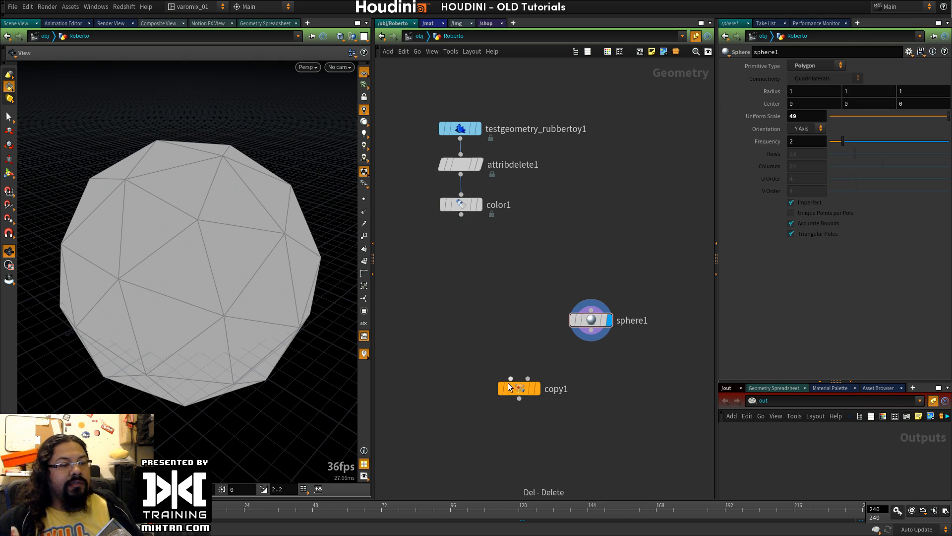
pyautogui.moveTo(507, 382); pyautogui.dragTo(488, 348)
pyautogui.moveTo(438, 291); pyautogui.dragTo(514, 380)
pyautogui.press('Delete')
# Step: Add a Copy to Points node below color1, near sphere1
pyautogui.press('Tab')
pyautogui.click(466, 320)
pyautogui.press('Tab')
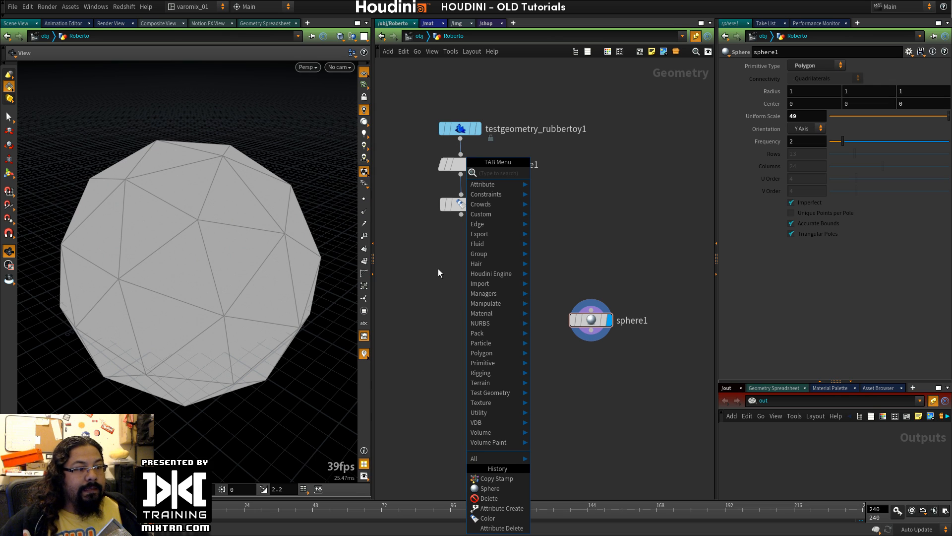
pyautogui.write('copy')
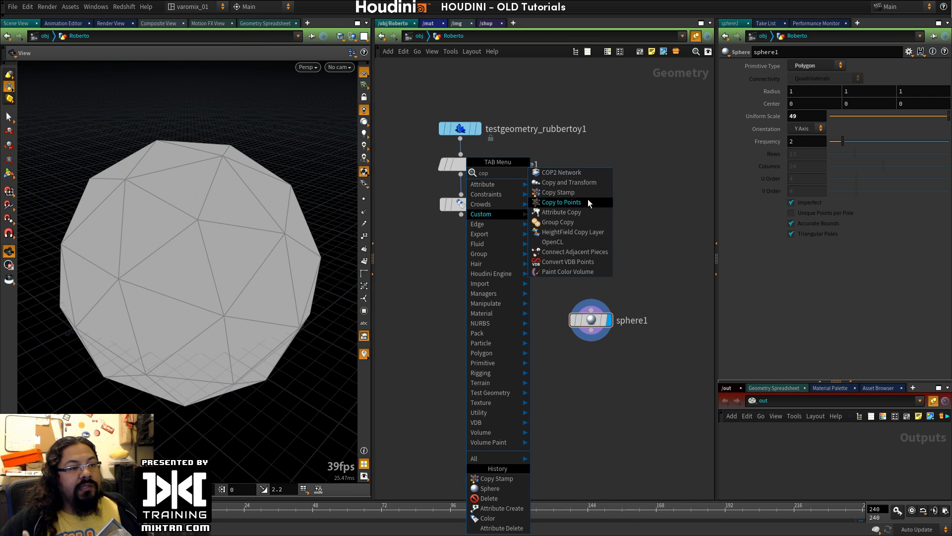
pyautogui.click(588, 202)
pyautogui.click(464, 358)
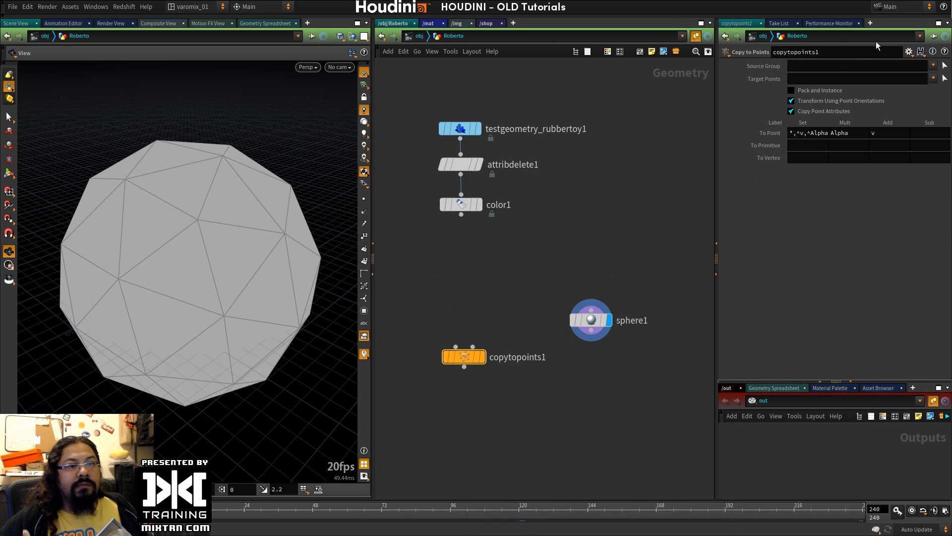
pyautogui.moveTo(470, 358); pyautogui.dragTo(490, 342)
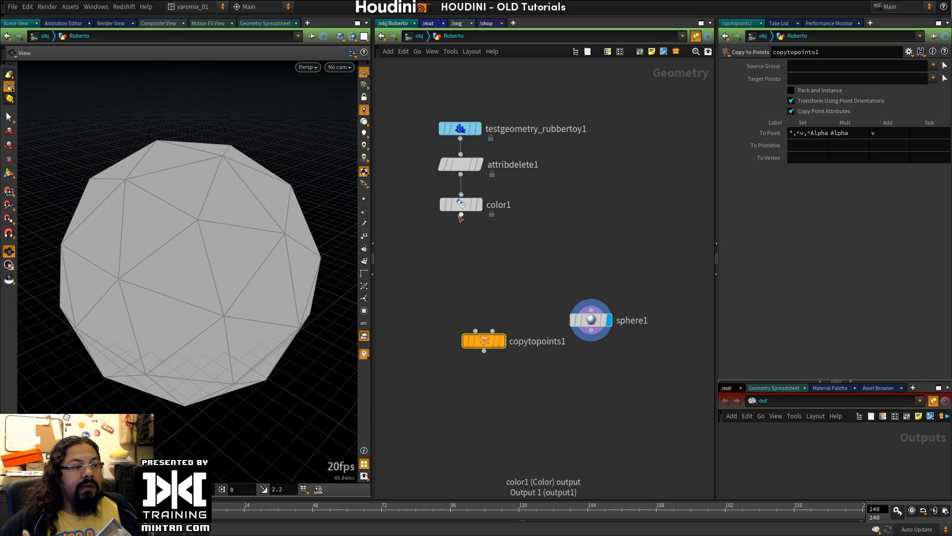
# Step: Connect color1 to the first input and sphere1 to the second input of copytopoints1, and display the result
pyautogui.moveTo(462, 214); pyautogui.dragTo(475, 330)
pyautogui.moveTo(589, 332); pyautogui.dragTo(537, 237)
pyautogui.press('r')
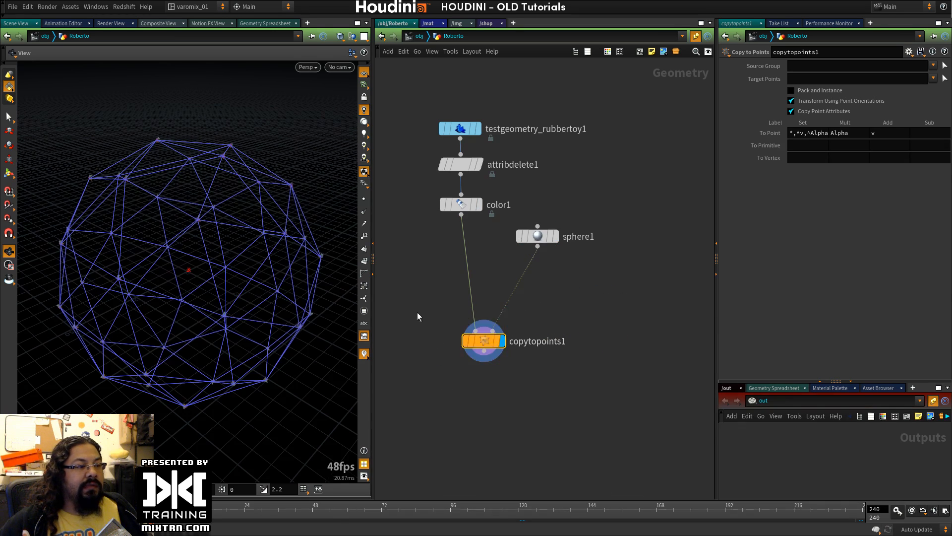
# Step: Reduce sphere1's uniform scale through 20 and 10 to 5, and inspect the toys copied onto its points
pyautogui.scroll(5, 306, 269)
pyautogui.scroll(-6, 278, 268)
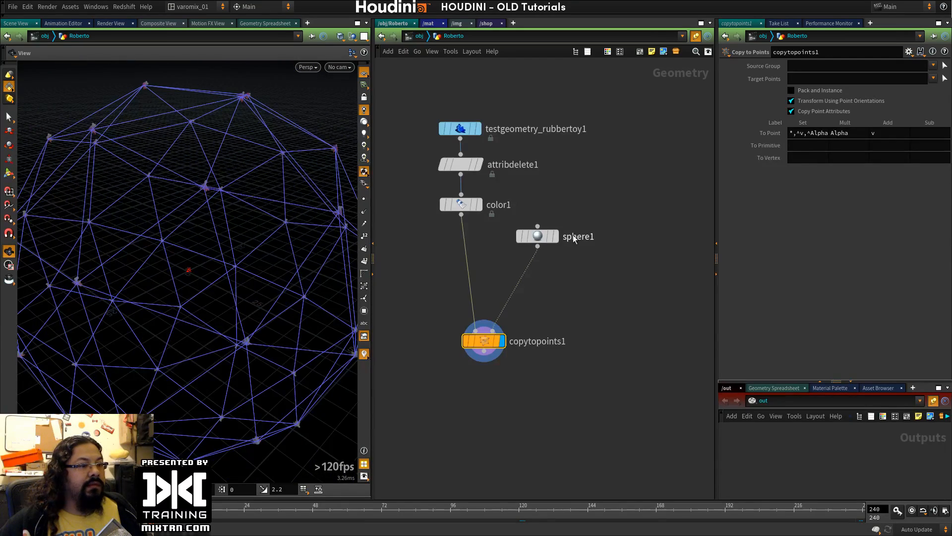
pyautogui.click(537, 236)
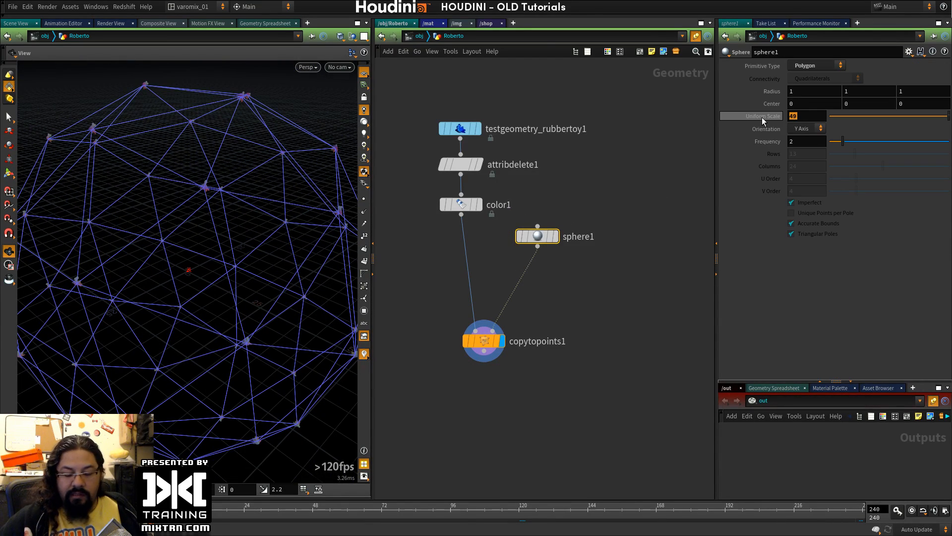
pyautogui.write('20')
pyautogui.press('Return')
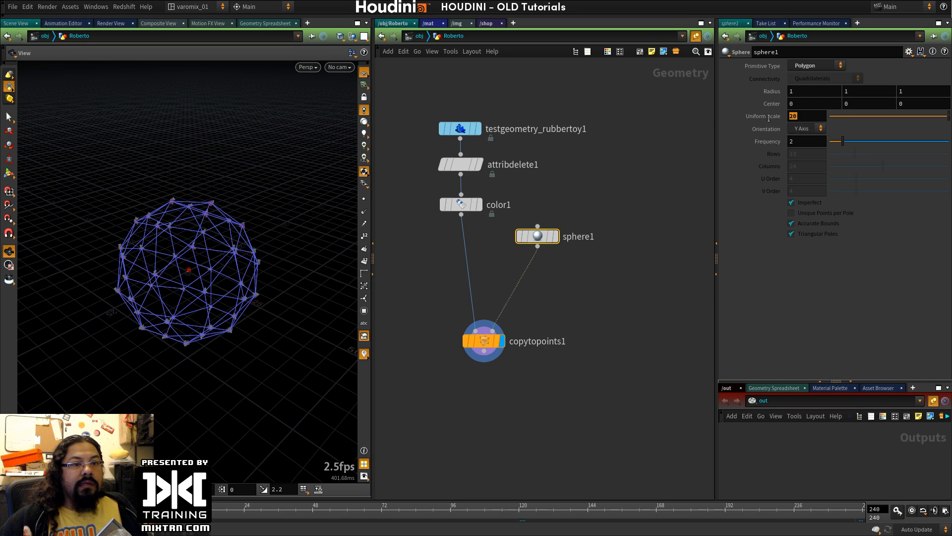
pyautogui.write('10')
pyautogui.press('Return')
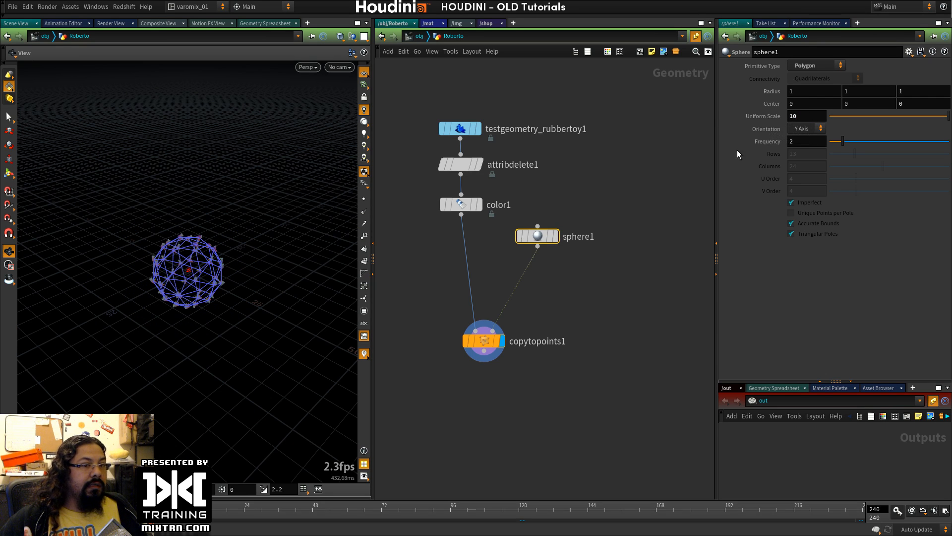
pyautogui.press('BackSpace')
pyautogui.press('BackSpace')
pyautogui.write('5')
pyautogui.press('Return')
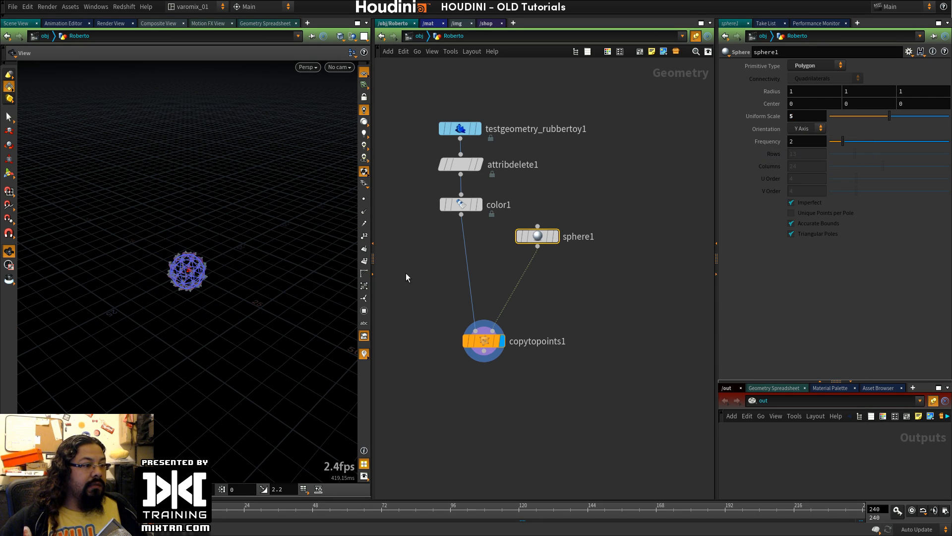
pyautogui.scroll(10, 214, 261)
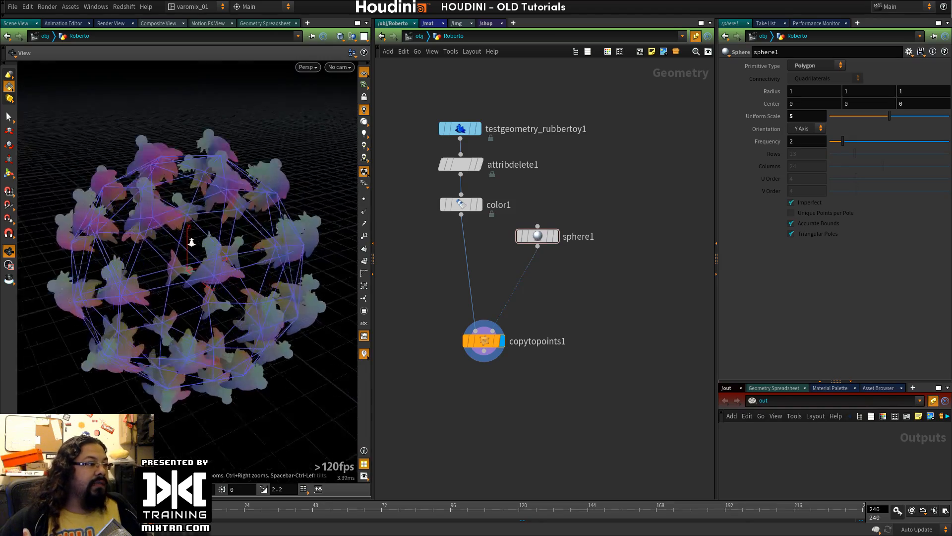
pyautogui.scroll(-10, 272, 238)
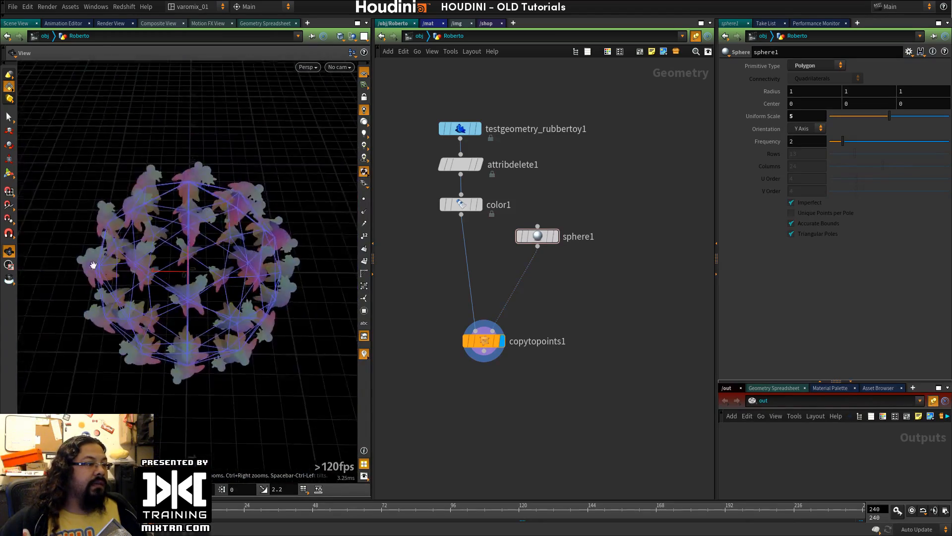
pyautogui.scroll(5, 126, 212)
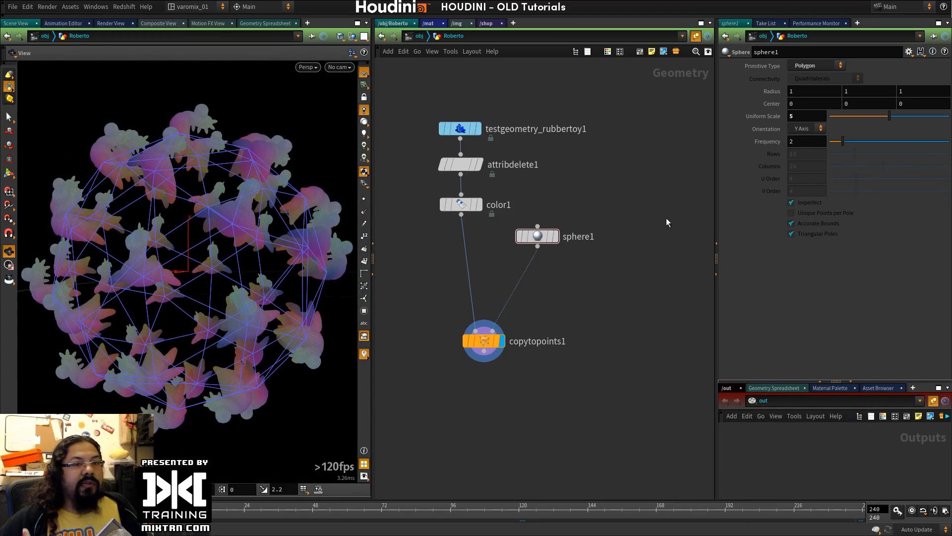
# Step: Move copytopoints1 closer to its inputs and turn on Pack and Instance for it
pyautogui.moveTo(491, 346)
pyautogui.moveTo(491, 345); pyautogui.dragTo(481, 302)
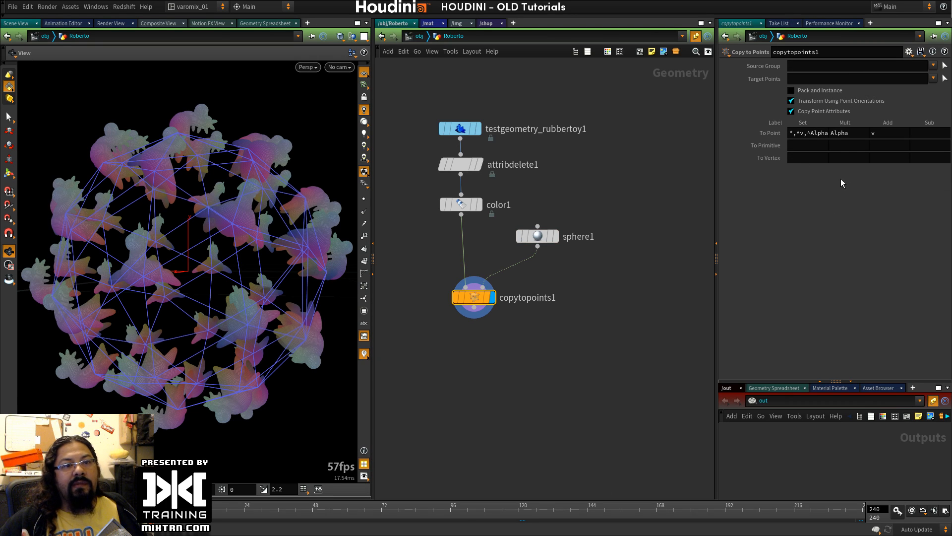
pyautogui.click(820, 91)
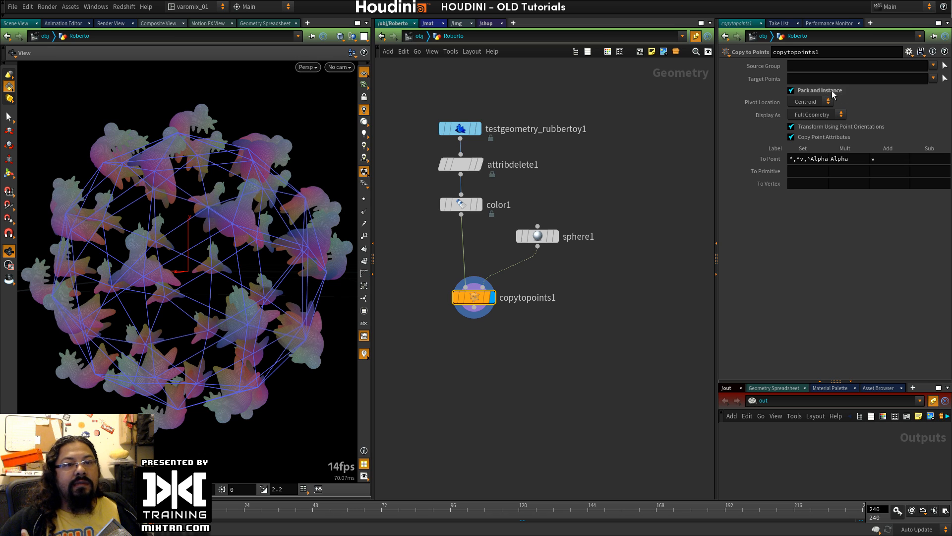
# Step: Add a Copy and Transform node, connect color1 to its input, and display it
pyautogui.press('Tab')
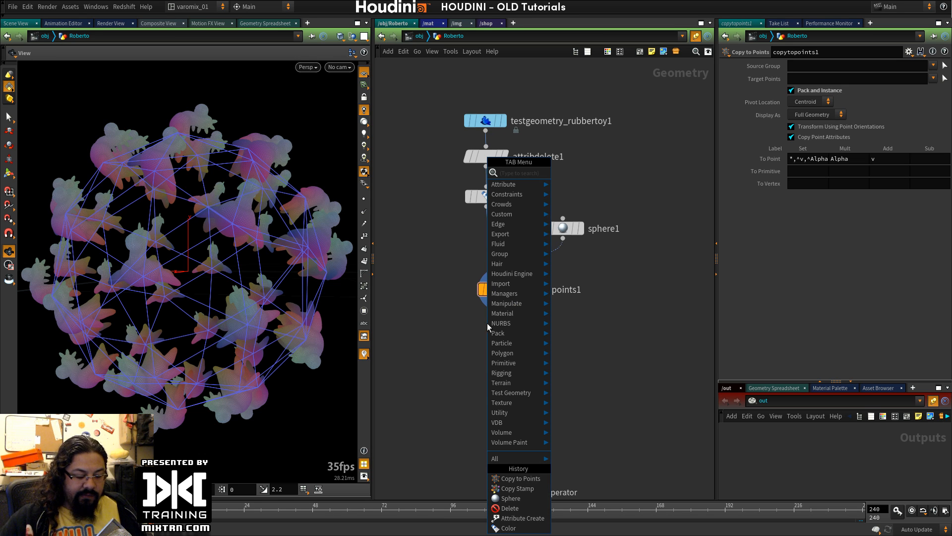
pyautogui.write('copy')
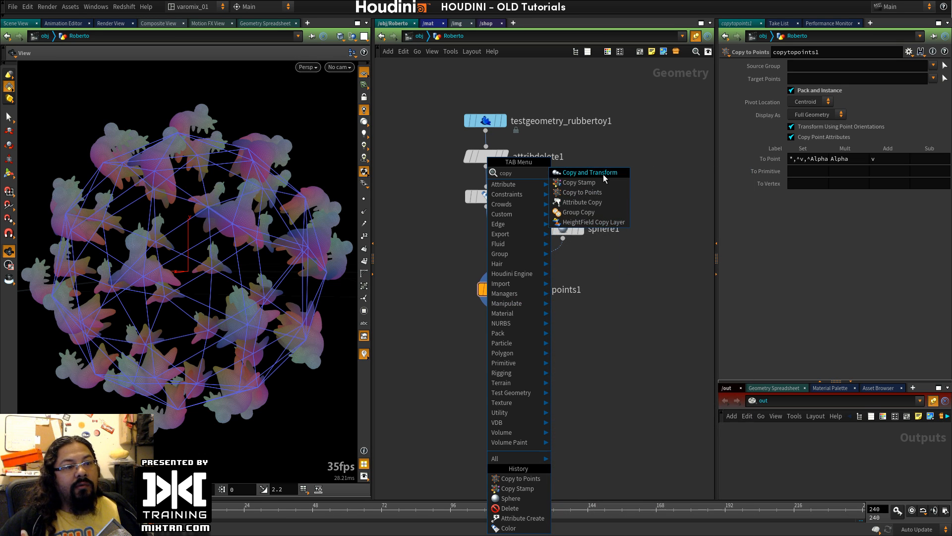
pyautogui.click(603, 174)
pyautogui.click(464, 329)
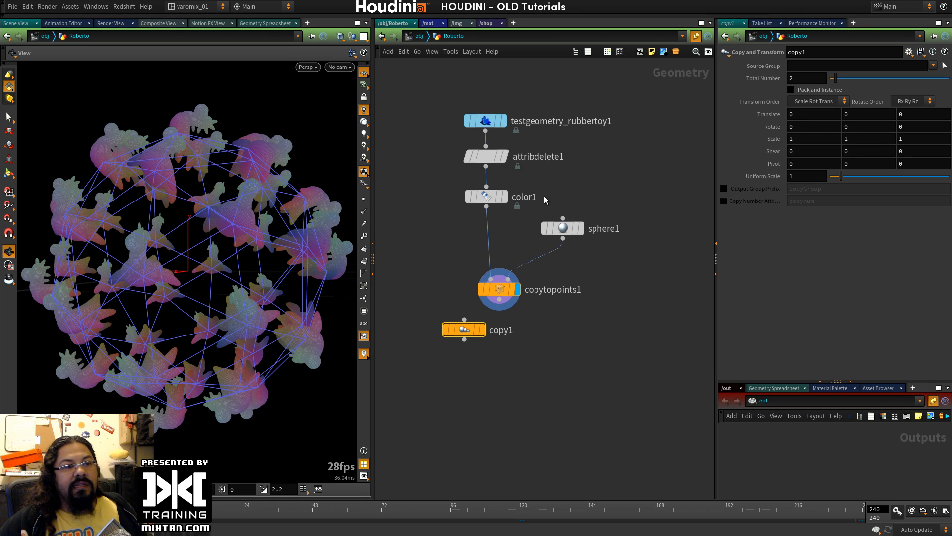
pyautogui.moveTo(486, 207); pyautogui.dragTo(464, 320)
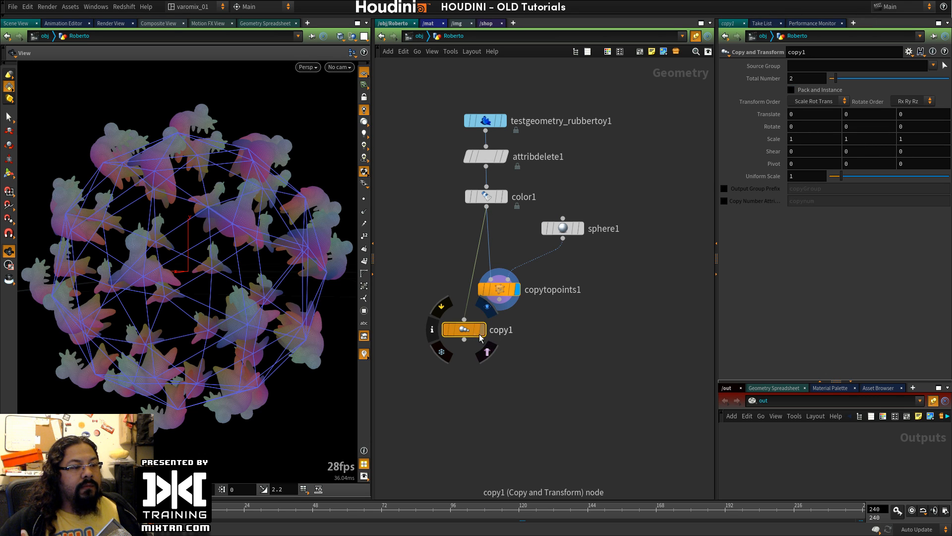
pyautogui.click(481, 334)
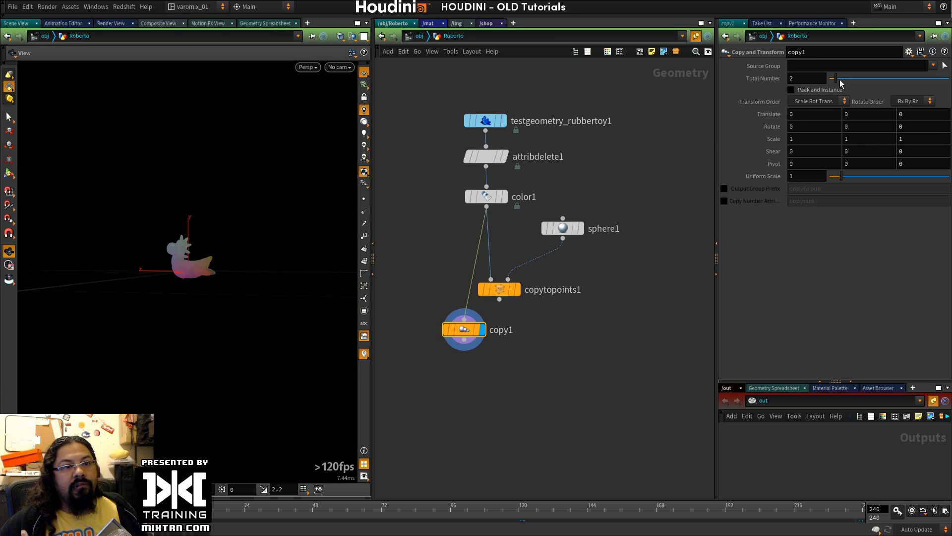
# Step: Separate the two copy nodes in the network, and set copy1's total number to 6 and its X translation to 3.9
pyautogui.moveTo(500, 289); pyautogui.dragTo(581, 285)
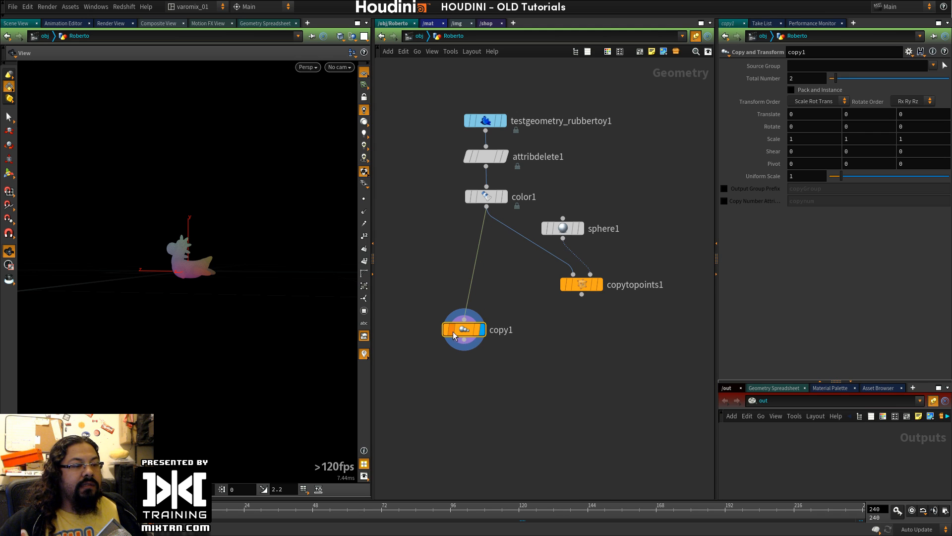
pyautogui.moveTo(453, 333); pyautogui.dragTo(442, 316)
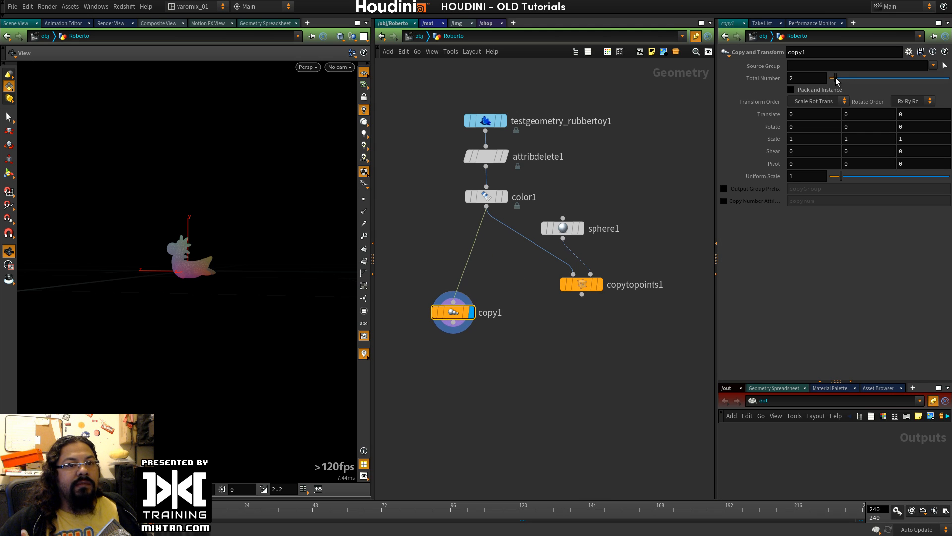
pyautogui.moveTo(837, 81); pyautogui.dragTo(868, 81)
pyautogui.moveTo(803, 114); pyautogui.dragTo(849, 114, button='middle')
pyautogui.moveTo(249, 314); pyautogui.dragTo(124, 297)
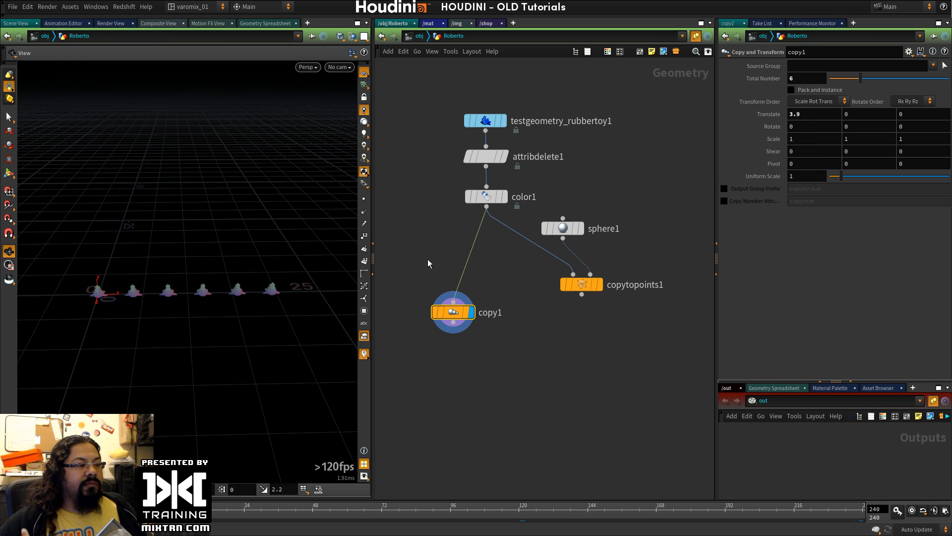
# Step: Move copy1 closer beneath color1 and set its X rotation to 55
pyautogui.moveTo(453, 312); pyautogui.dragTo(476, 269)
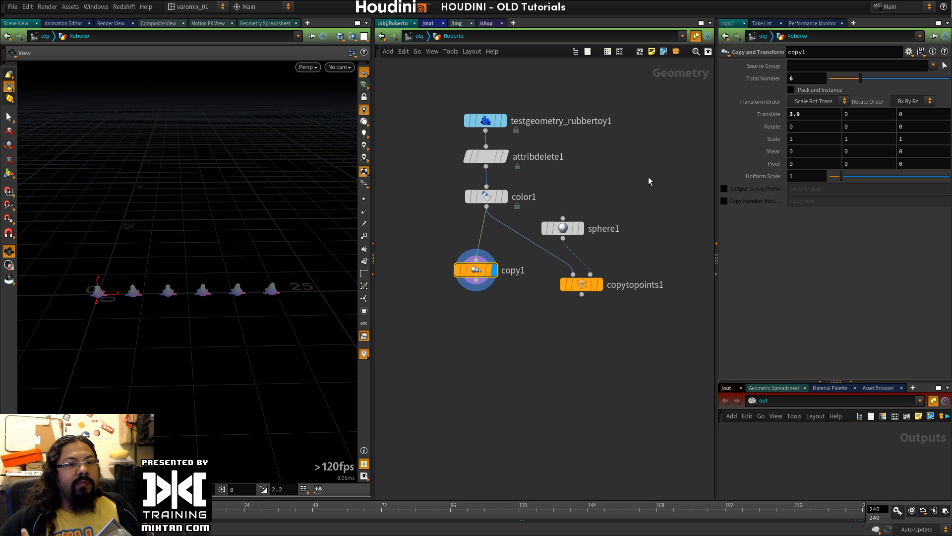
pyautogui.moveTo(799, 128); pyautogui.dragTo(862, 126, button='middle')
pyautogui.moveTo(317, 292); pyautogui.dragTo(289, 317, button='right')
pyautogui.moveTo(258, 304); pyautogui.dragTo(172, 236, button='middle')
pyautogui.moveTo(172, 236); pyautogui.dragTo(229, 240)
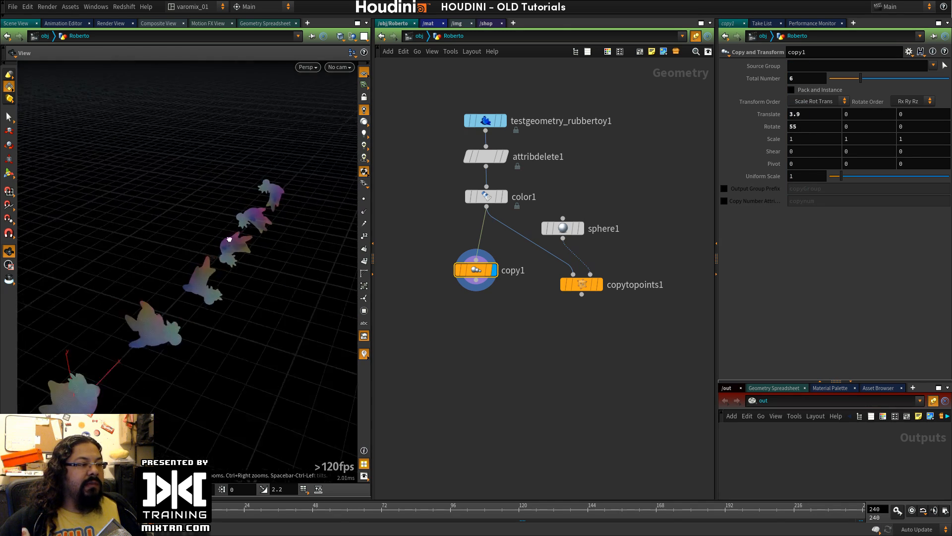
# Step: Set copy1's total number to 19 and its X translation to 2, and inspect the twisting chain of toys
pyautogui.moveTo(229, 240); pyautogui.dragTo(219, 292, button='middle')
pyautogui.moveTo(860, 80); pyautogui.dragTo(942, 80)
pyautogui.moveTo(163, 318); pyautogui.dragTo(270, 269)
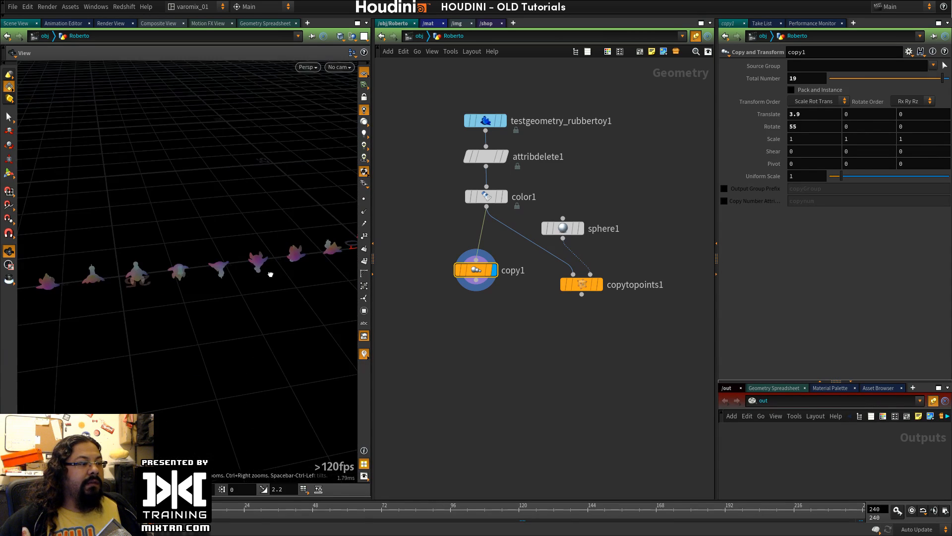
pyautogui.moveTo(799, 114); pyautogui.dragTo(724, 108, button='middle')
pyautogui.moveTo(197, 332); pyautogui.dragTo(289, 307)
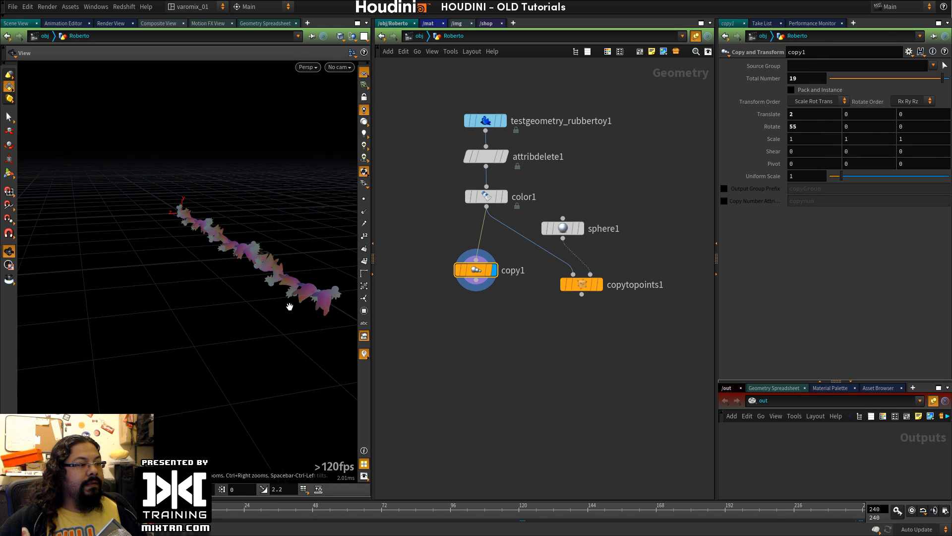
pyautogui.moveTo(276, 295); pyautogui.dragTo(129, 268, button='middle')
pyautogui.moveTo(130, 268); pyautogui.dragTo(270, 283, button='right')
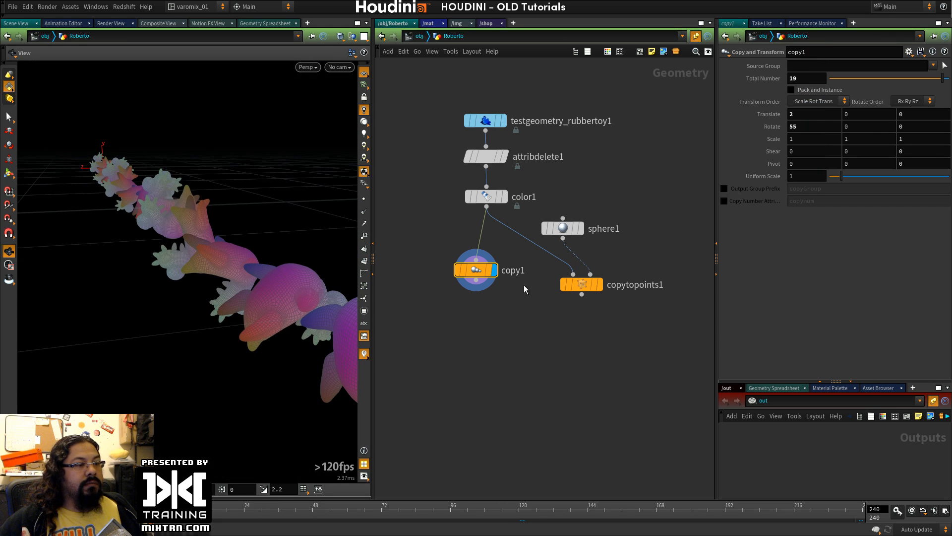
# Step: Add a Copy Stamp node, connect color1 and sphere1 to its two inputs, and display it framed in the viewport
pyautogui.press('Tab')
pyautogui.write('cop')
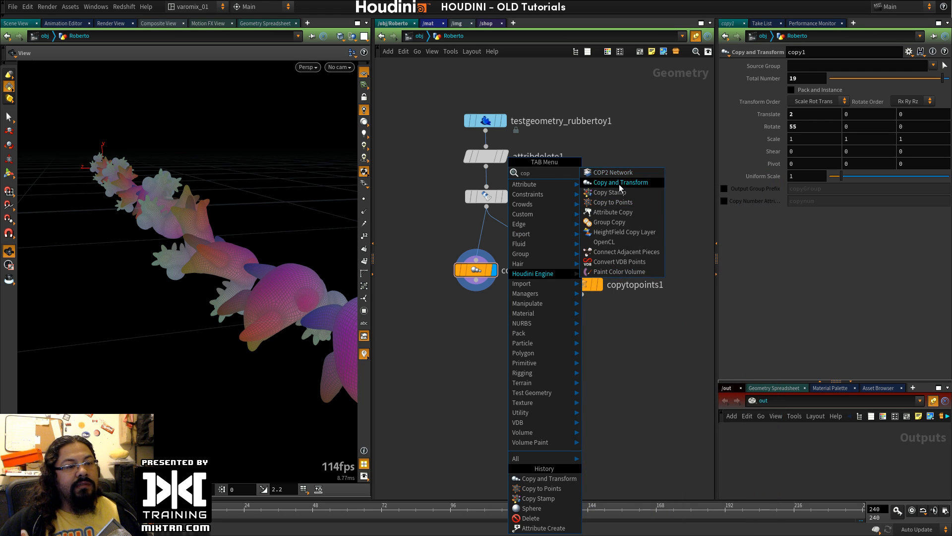
pyautogui.click(611, 193)
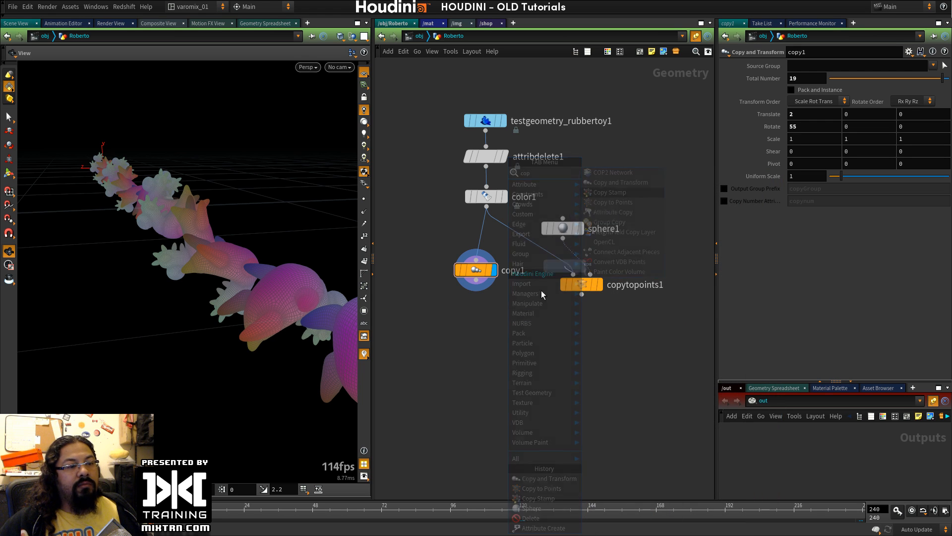
pyautogui.moveTo(486, 207); pyautogui.dragTo(453, 357)
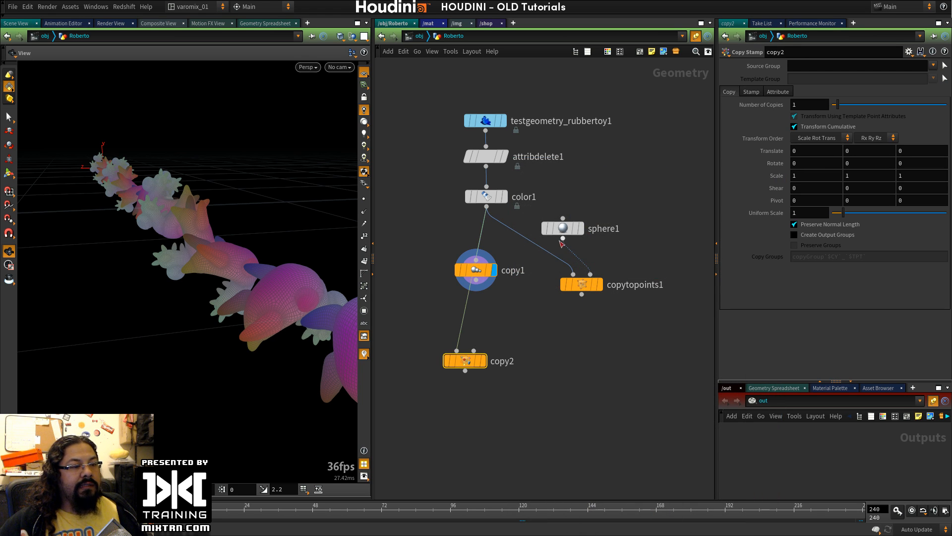
pyautogui.moveTo(563, 240); pyautogui.dragTo(503, 350)
pyautogui.click(489, 336)
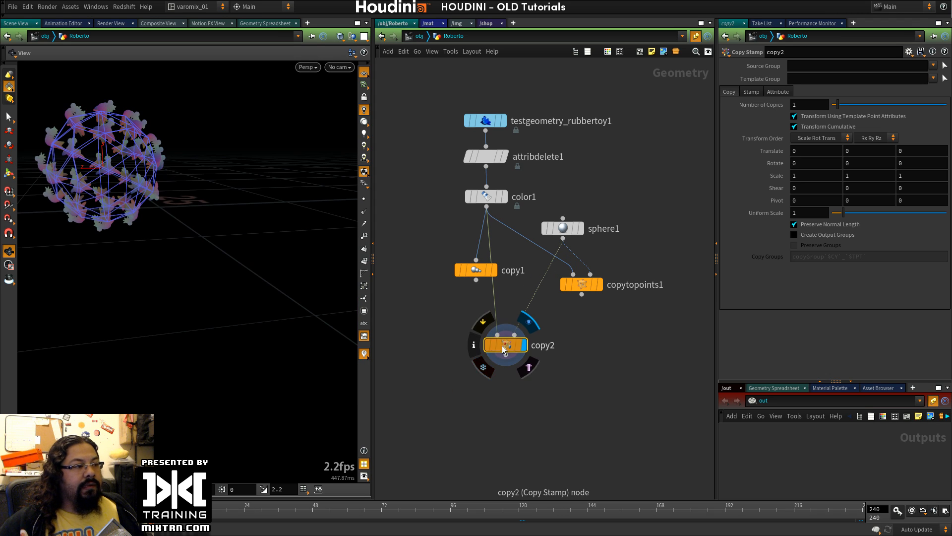
pyautogui.hotkey('space', 'h')
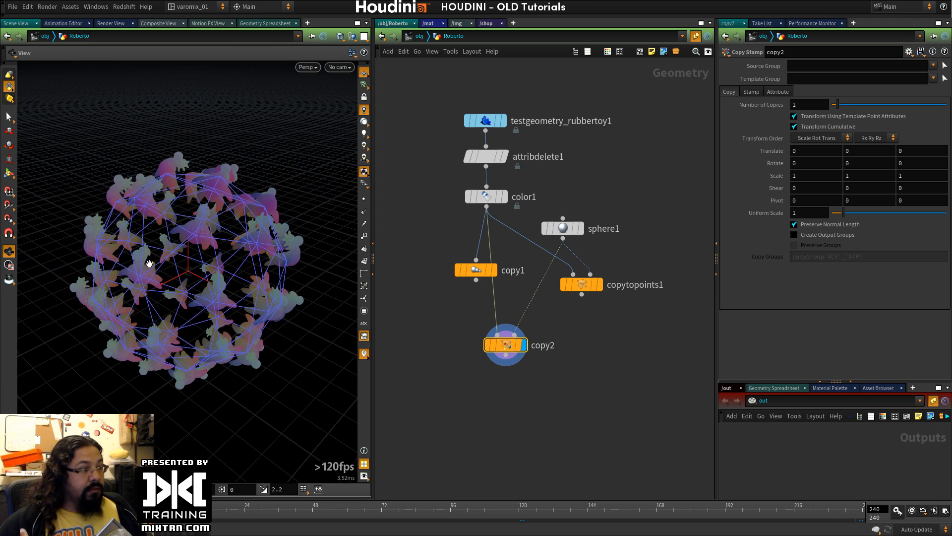
pyautogui.moveTo(149, 262); pyautogui.dragTo(191, 209, button='right')
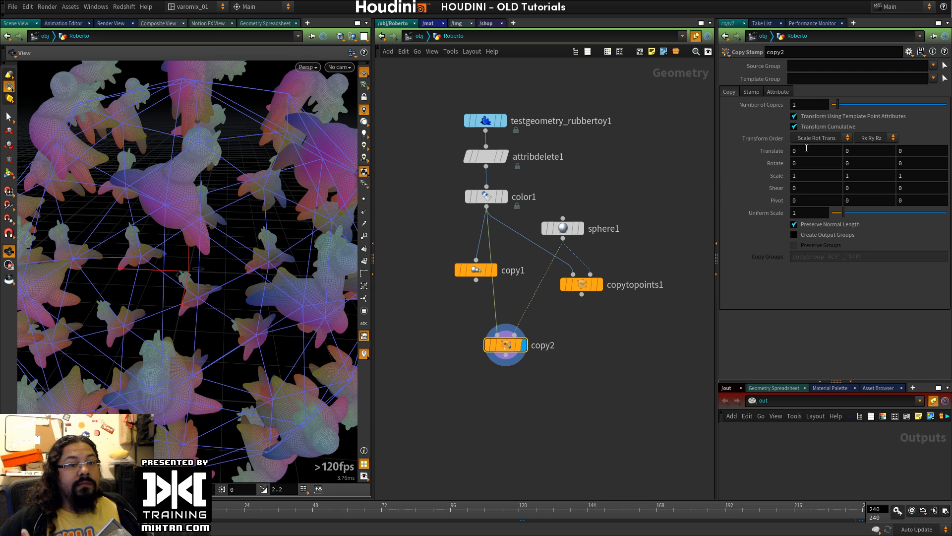
# Step: Turn off Transform Using Template Point Attributes for copy2 and try X rotations of 50 and -450
pyautogui.moveTo(806, 163); pyautogui.dragTo(922, 144, button='middle')
pyautogui.click(828, 118)
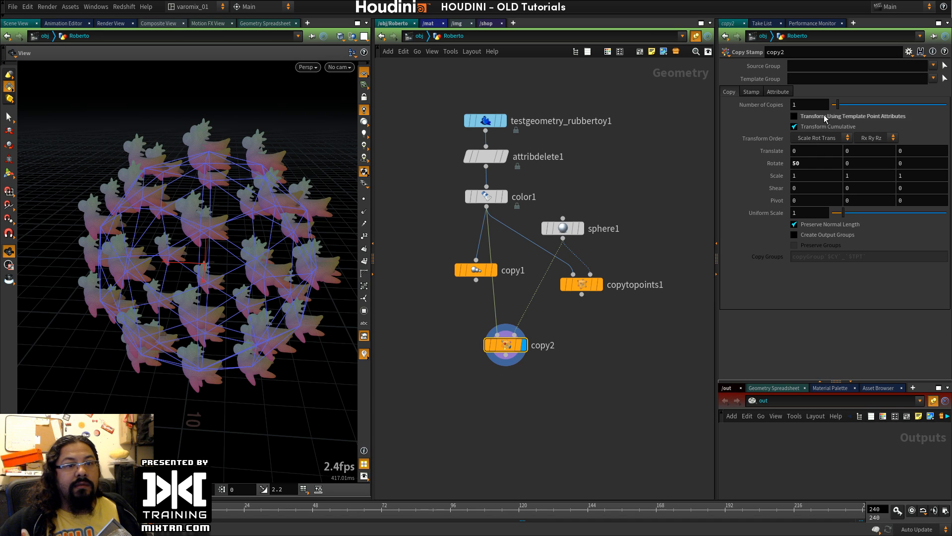
pyautogui.moveTo(803, 161); pyautogui.dragTo(801, 131, button='middle')
pyautogui.moveTo(676, 124); pyautogui.dragTo(829, 150, button='middle')
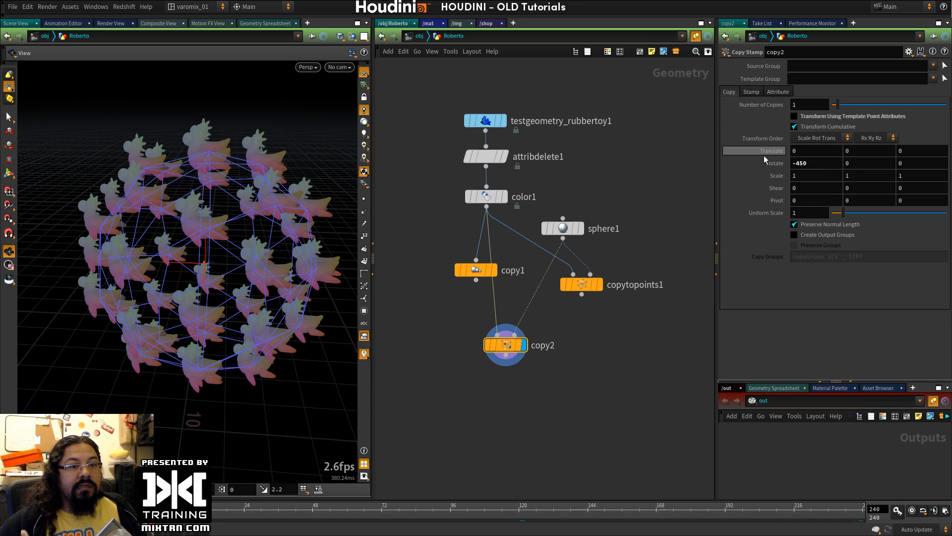
# Step: Reset copy2's rotation with Transform Cumulative turned off, and set its X rotation to 162
pyautogui.keyDown('ctrl'); pyautogui.middleClick(827, 166); pyautogui.keyUp('ctrl')
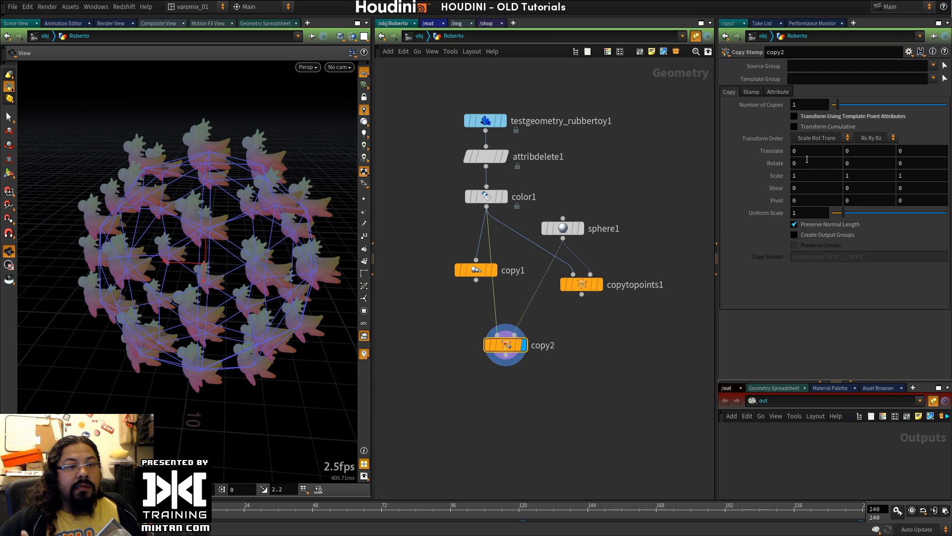
pyautogui.moveTo(803, 167); pyautogui.dragTo(951, 149, button='middle')
pyautogui.moveTo(255, 255); pyautogui.dragTo(208, 223)
pyautogui.moveTo(208, 223); pyautogui.dragTo(260, 240, button='right')
pyautogui.moveTo(260, 240); pyautogui.dragTo(226, 256)
# Step: Toggle copy2's Transform Using Template Point Attributes option to compare the results, leaving it on
pyautogui.click(829, 117)
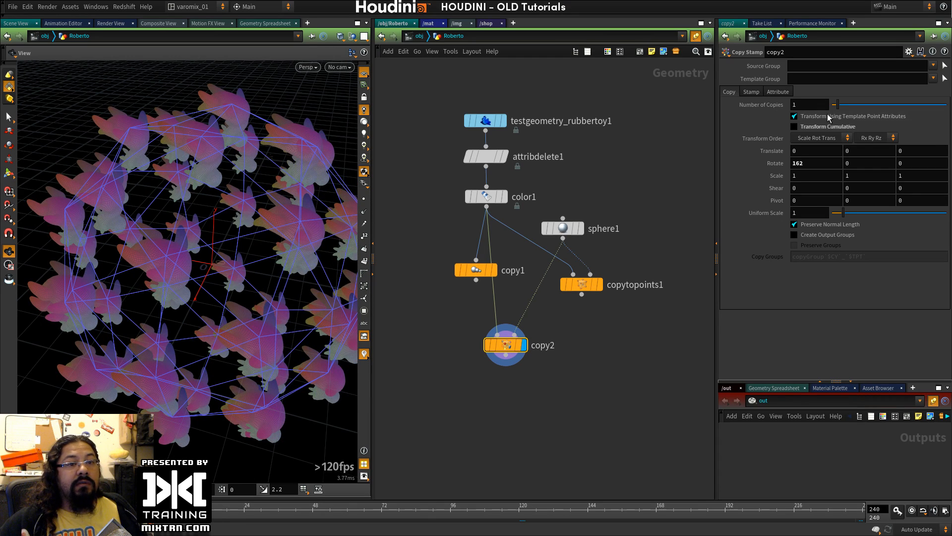
pyautogui.click(830, 118)
pyautogui.click(819, 118)
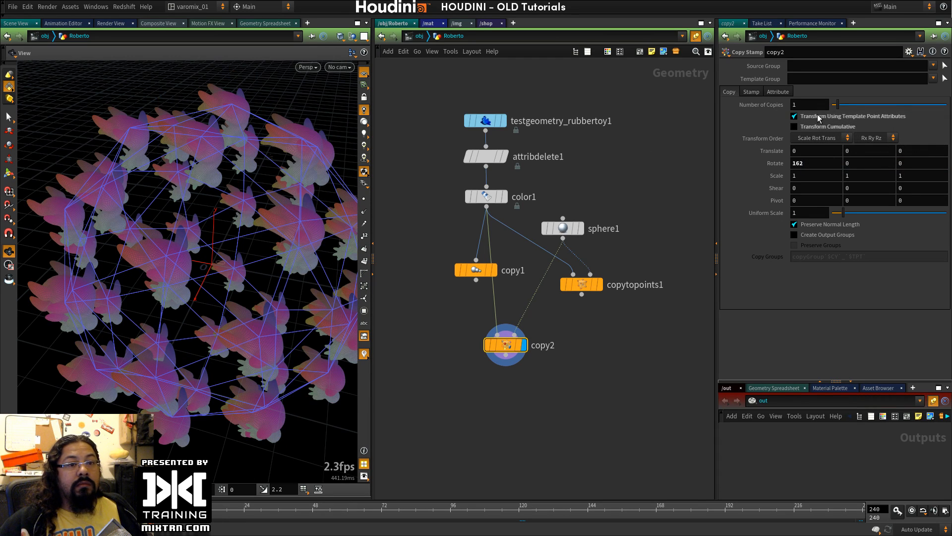
# Step: Set copy2's Y rotation to 690, inspect the copied toys, and nudge copy2 slightly in the network
pyautogui.moveTo(862, 163); pyautogui.dragTo(933, 120, button='middle')
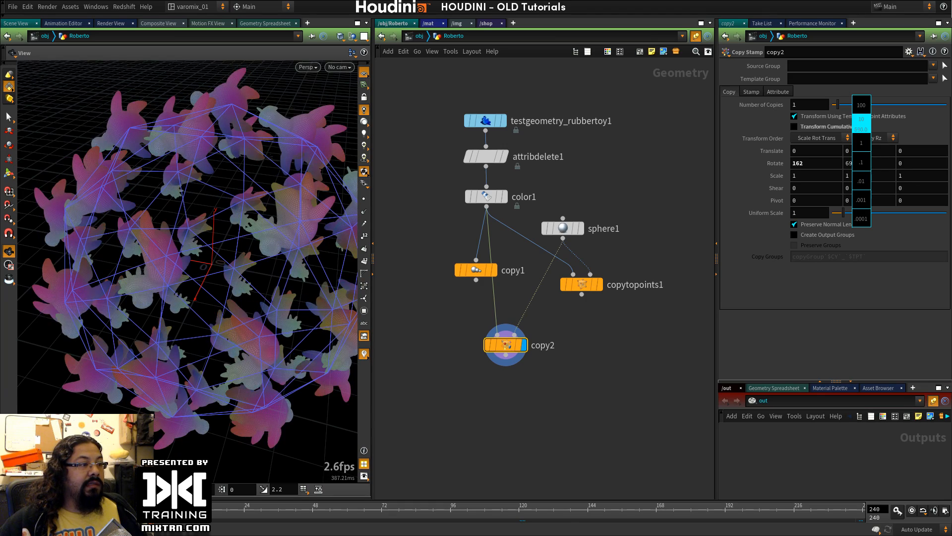
pyautogui.moveTo(564, 202); pyautogui.dragTo(590, 202, button='middle')
pyautogui.moveTo(146, 248); pyautogui.dragTo(248, 259)
pyautogui.scroll(-3, 248, 259)
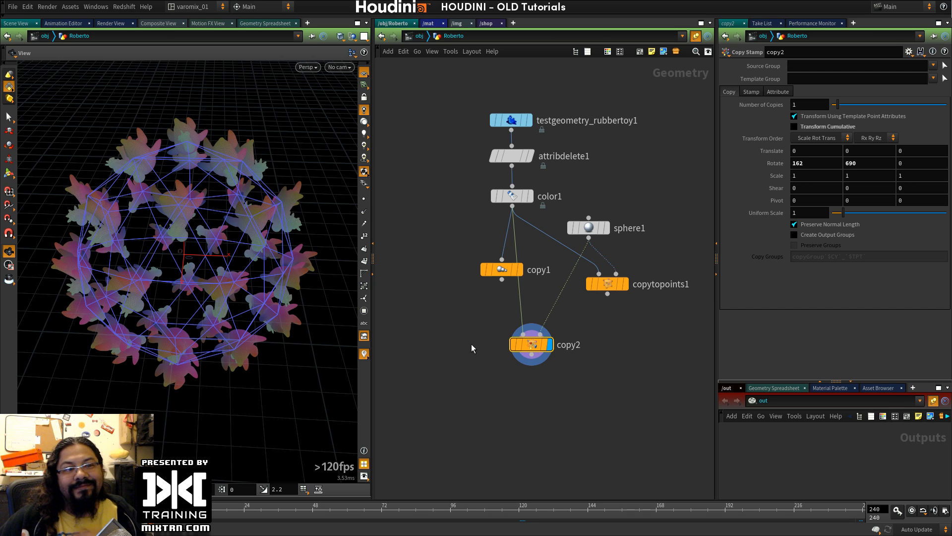
pyautogui.moveTo(612, 319); pyautogui.dragTo(561, 256, button='middle')
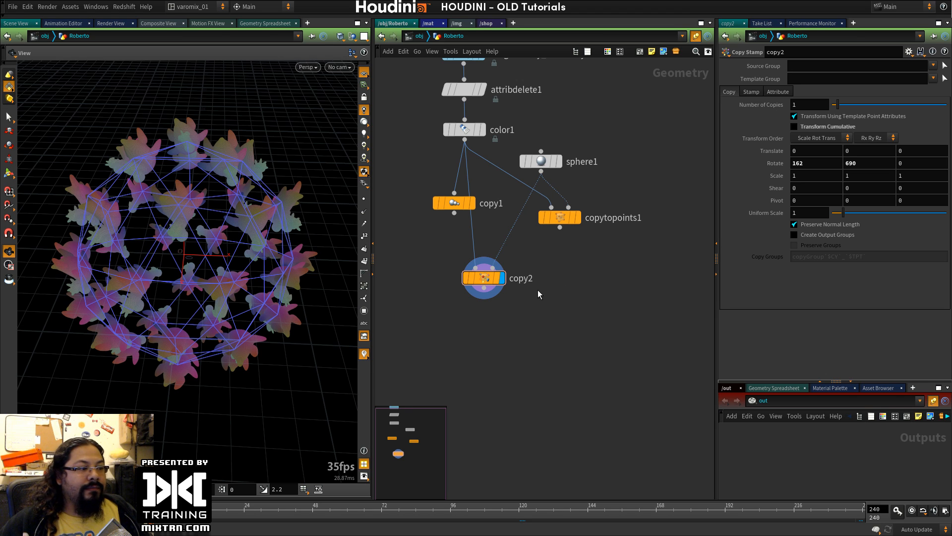
pyautogui.moveTo(485, 280); pyautogui.dragTo(496, 282)
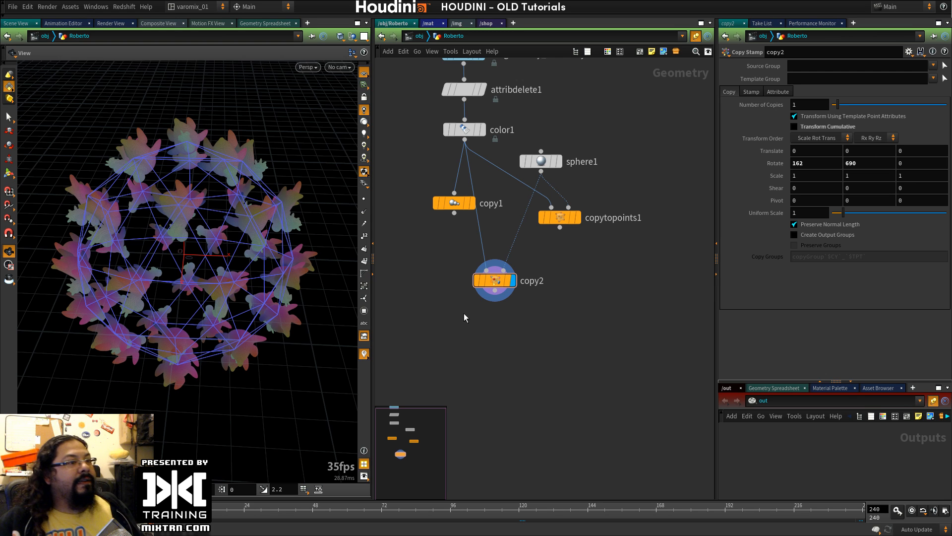
pyautogui.press('Tab')
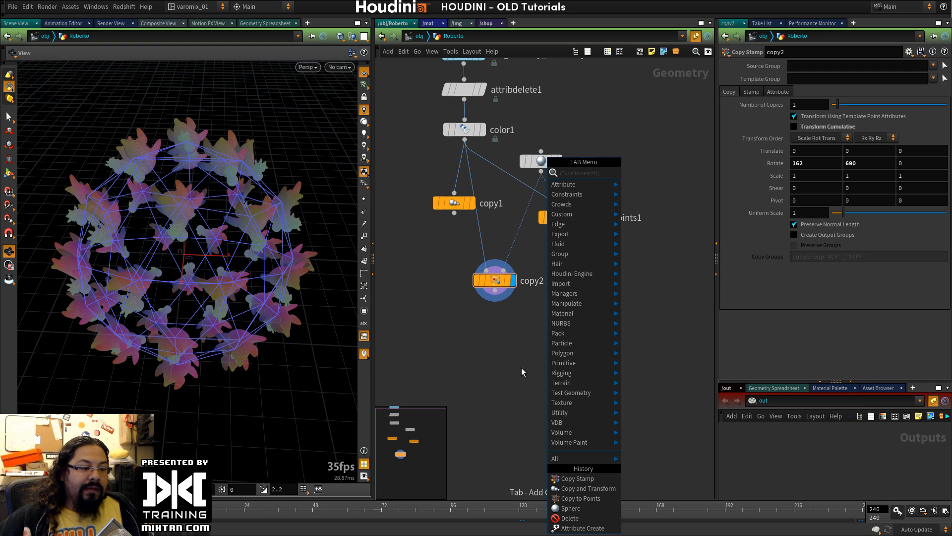
pyautogui.press('Tab')
pyautogui.write('gr')
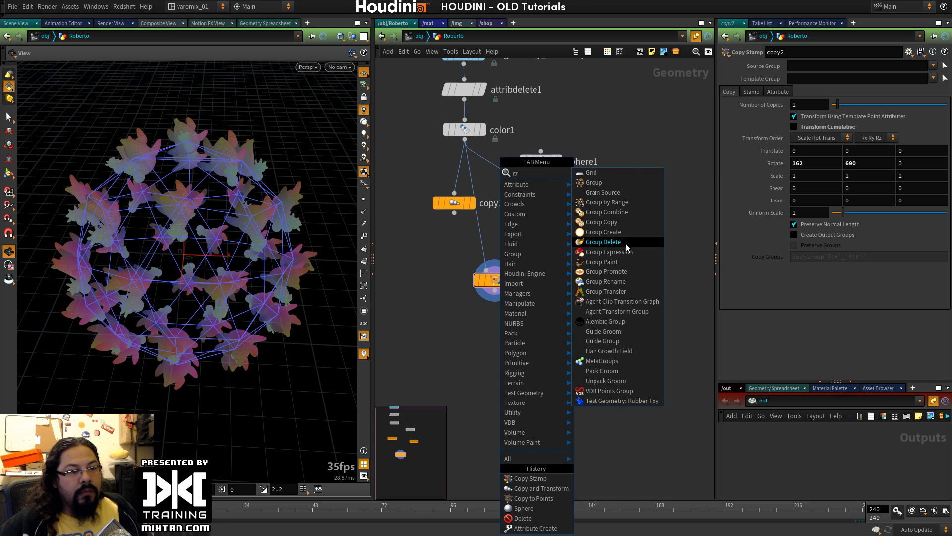
pyautogui.press('Escape')
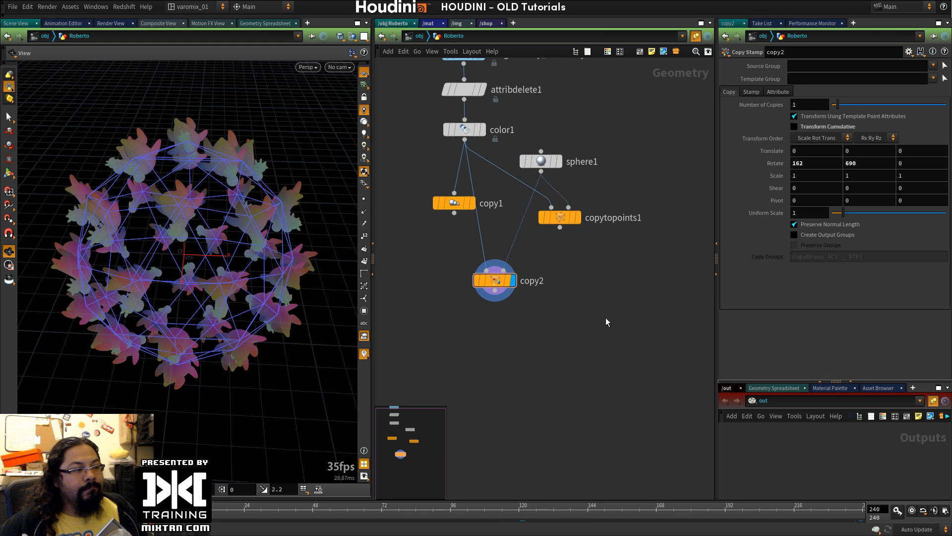
pyautogui.press('h')
pyautogui.press('Tab')
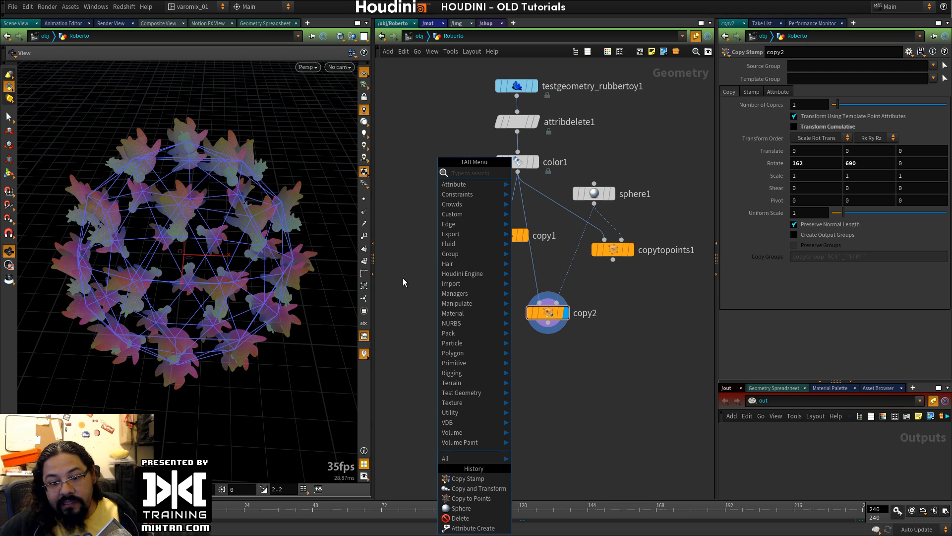
pyautogui.moveTo(458, 315)
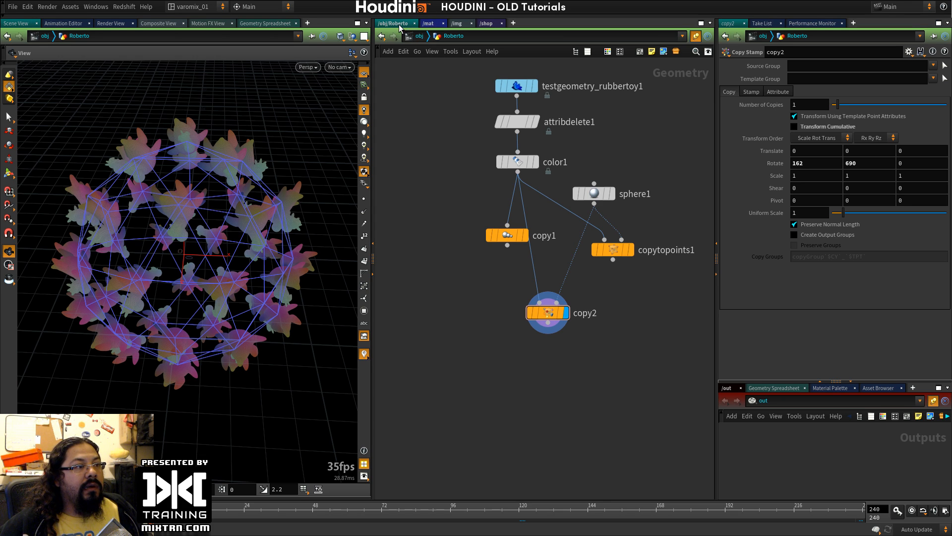
# Step: Switch to the mat network and view the operator categories it offers
pyautogui.click(422, 24)
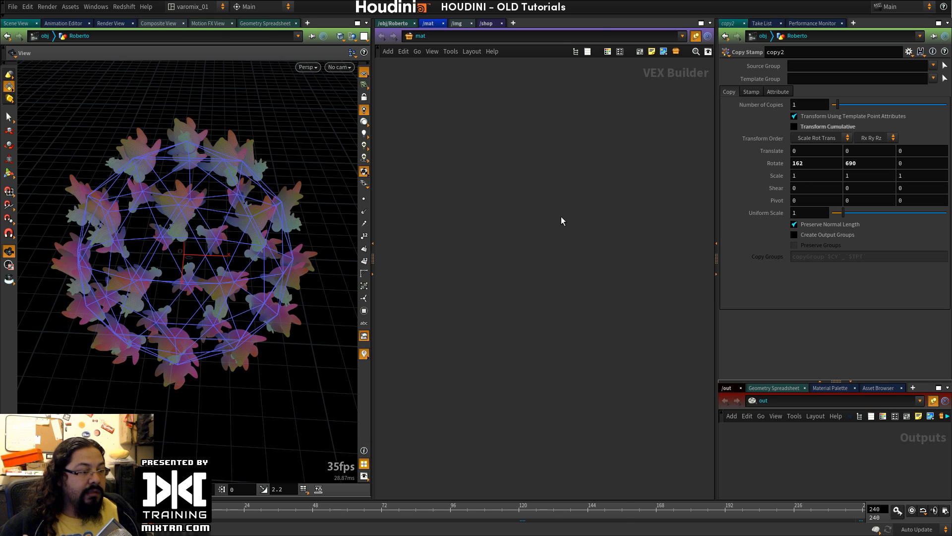
pyautogui.press('Tab')
pyautogui.press('Tab')
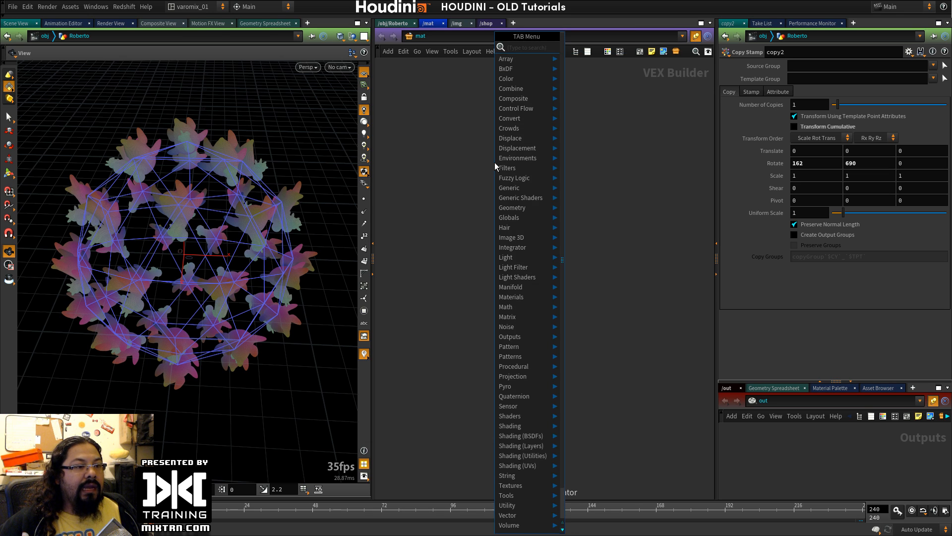
pyautogui.press('Escape')
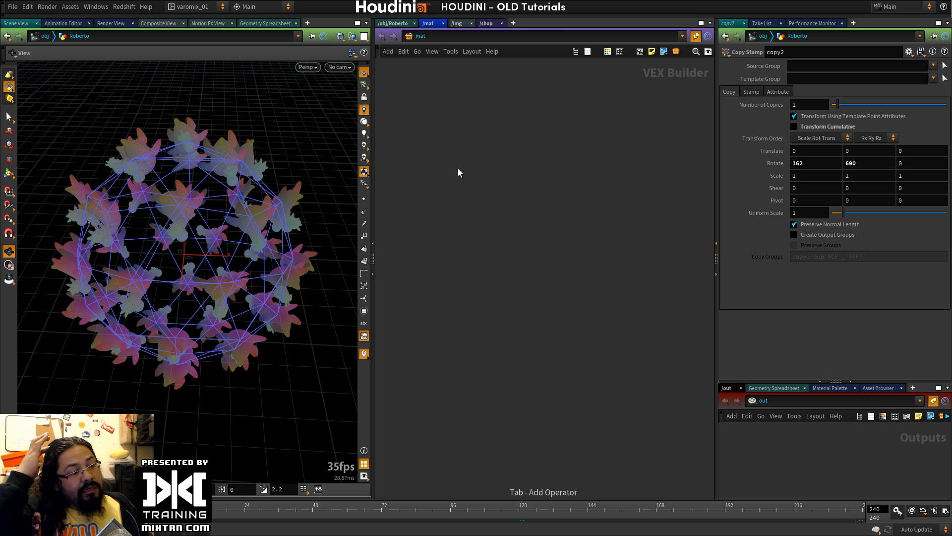
# Step: Switch to the shop network, add a Material Shader Builder, and go inside it
pyautogui.click(487, 23)
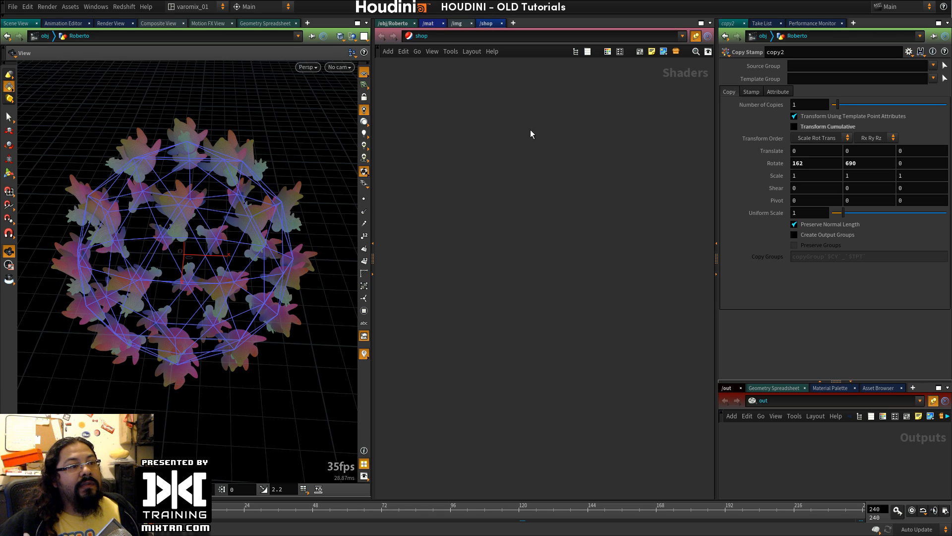
pyautogui.press('Tab')
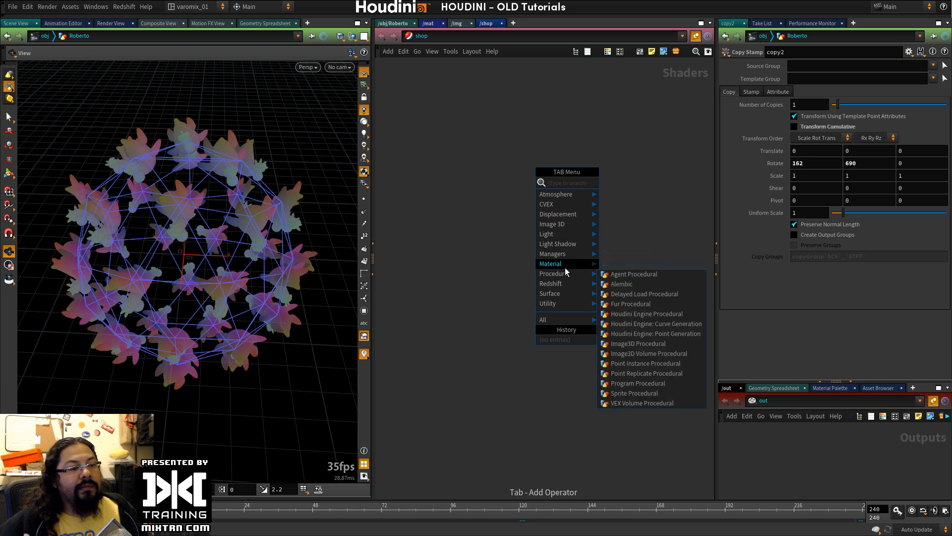
pyautogui.moveTo(565, 263)
pyautogui.click(646, 266)
pyautogui.click(537, 252)
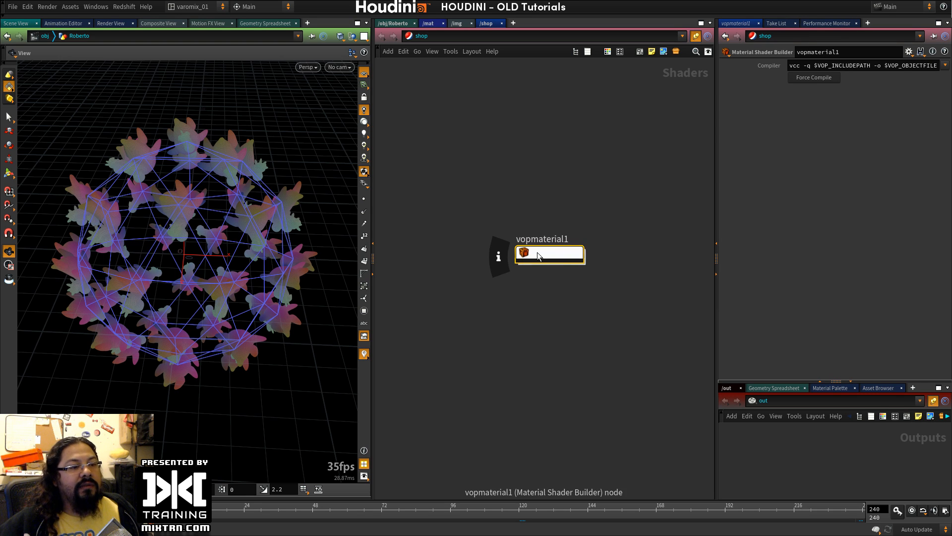
pyautogui.doubleClick(537, 252)
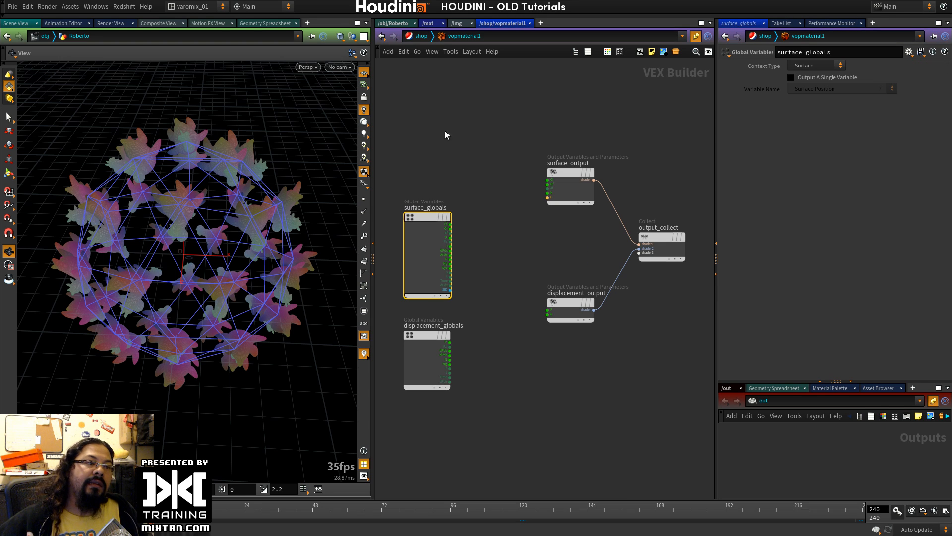
# Step: Select all the nodes inside the Material Shader Builder and compare its network with the empty mat network
pyautogui.moveTo(404, 110); pyautogui.dragTo(703, 394)
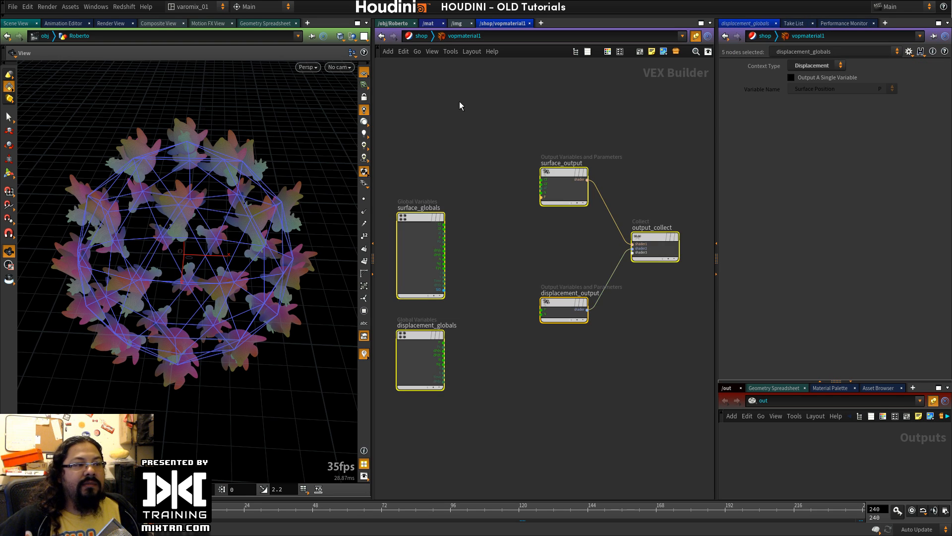
pyautogui.click(427, 24)
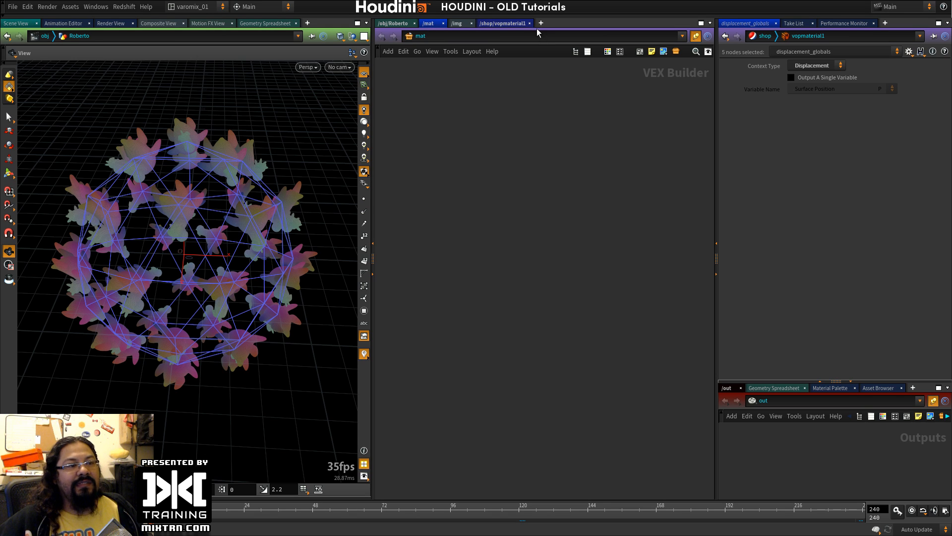
pyautogui.click(516, 23)
pyautogui.moveTo(393, 113); pyautogui.dragTo(701, 408)
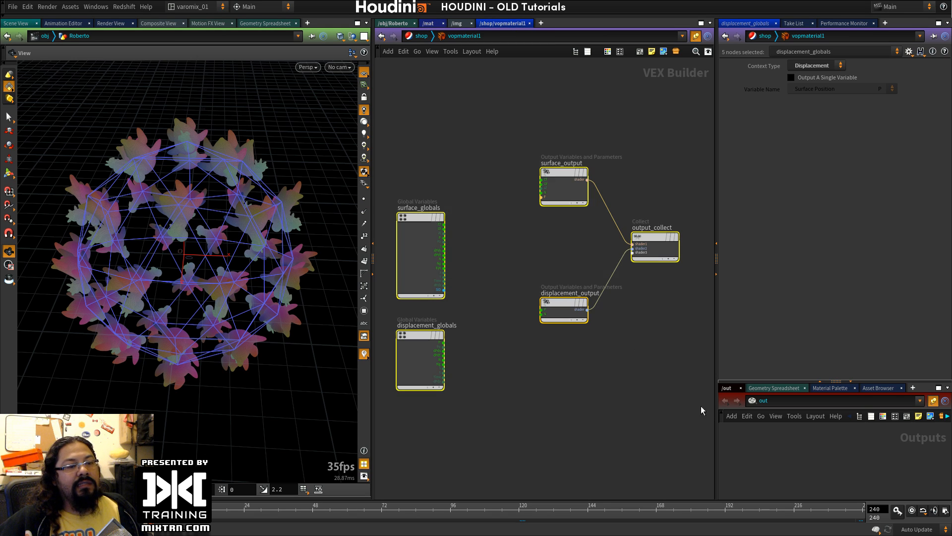
# Step: Compare the shop Material Shader Builder's contents with the empty mat network and examine mat's operator categories, including Patterns
pyautogui.click(426, 24)
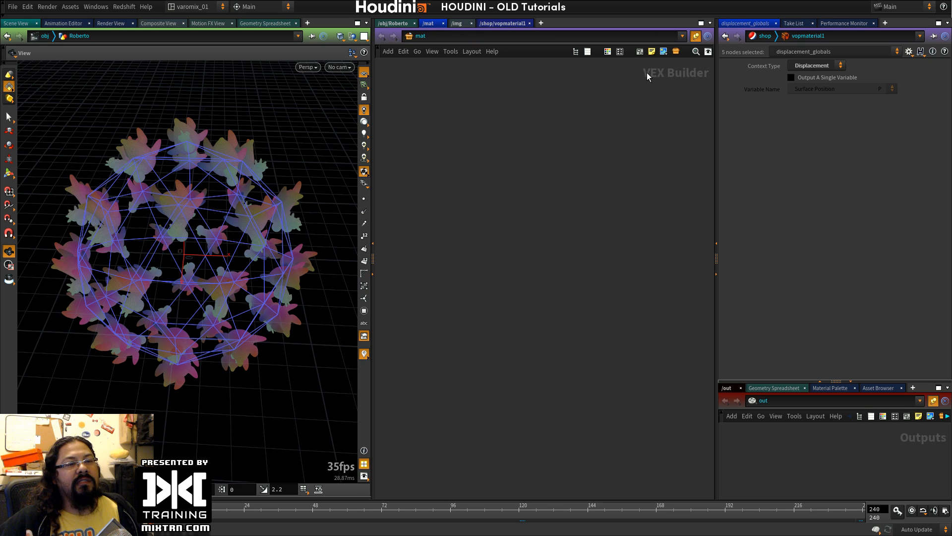
pyautogui.click(495, 23)
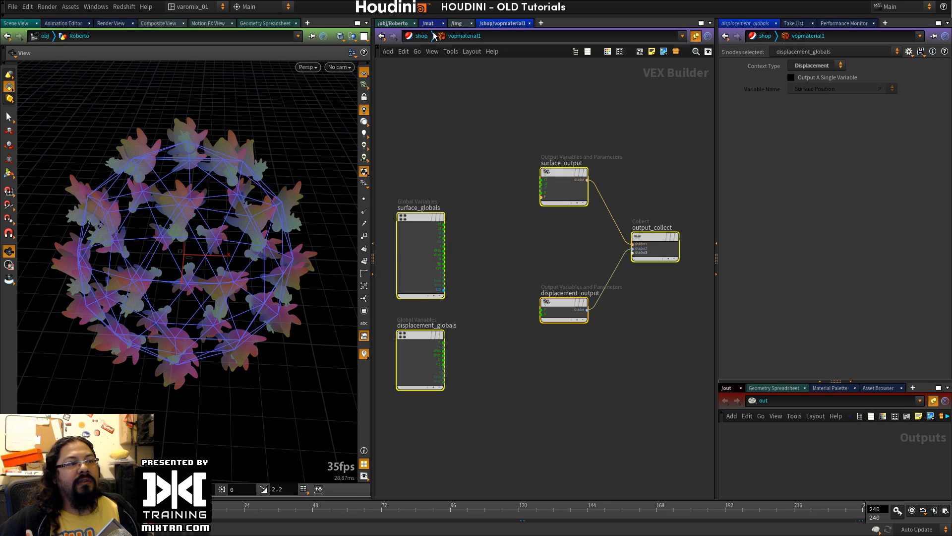
pyautogui.click(457, 23)
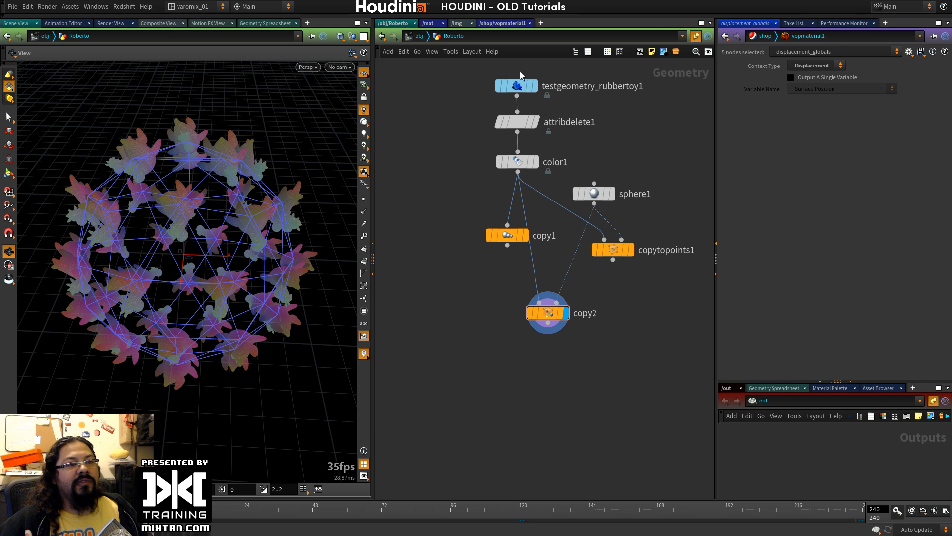
pyautogui.click(391, 23)
pyautogui.click(500, 24)
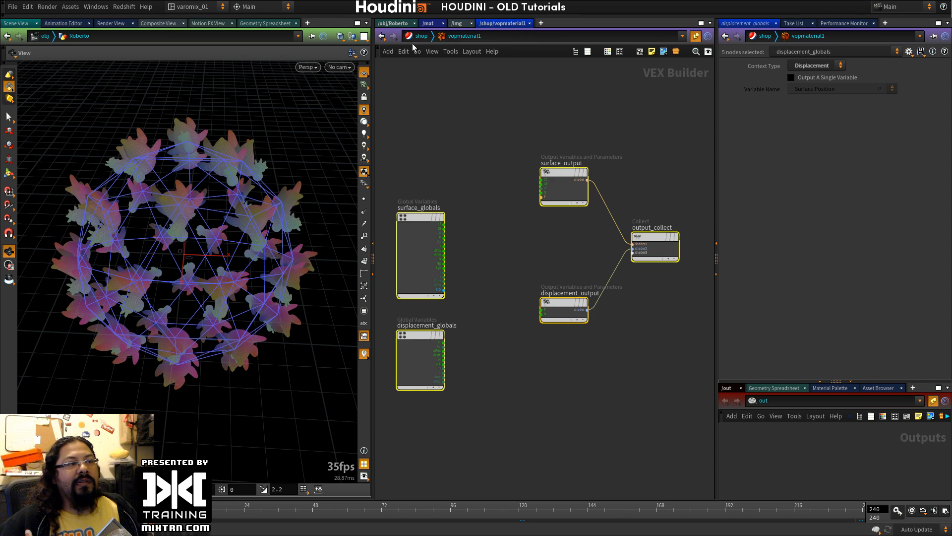
pyautogui.click(431, 24)
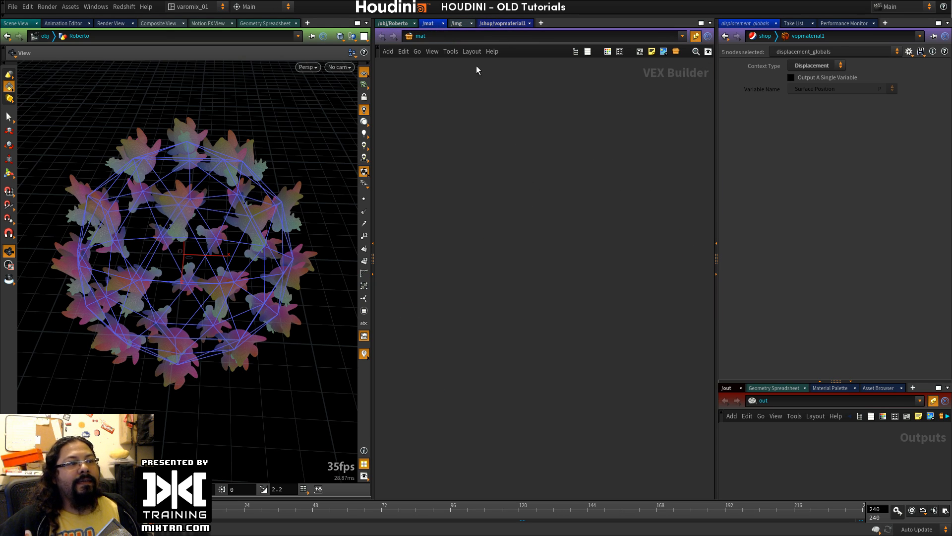
pyautogui.press('Tab')
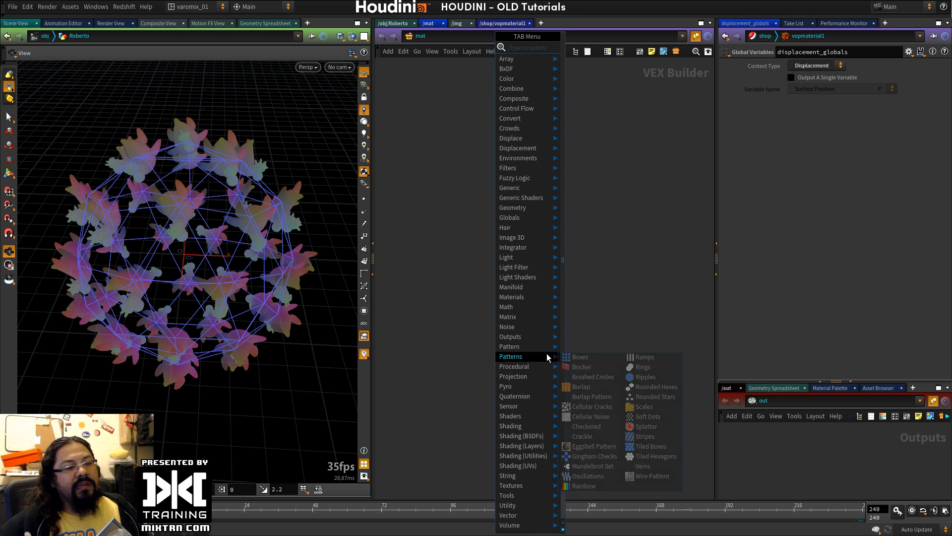
pyautogui.moveTo(517, 158)
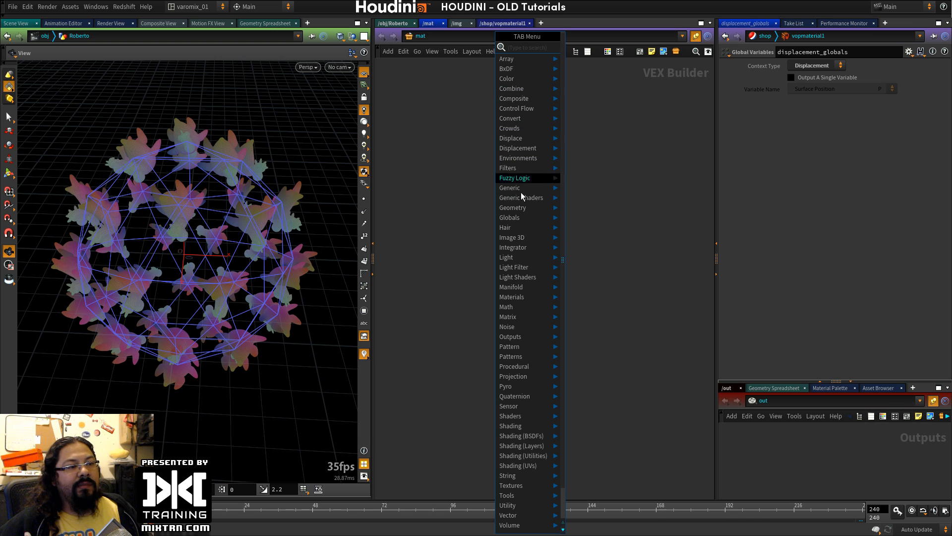
pyautogui.press('Tab')
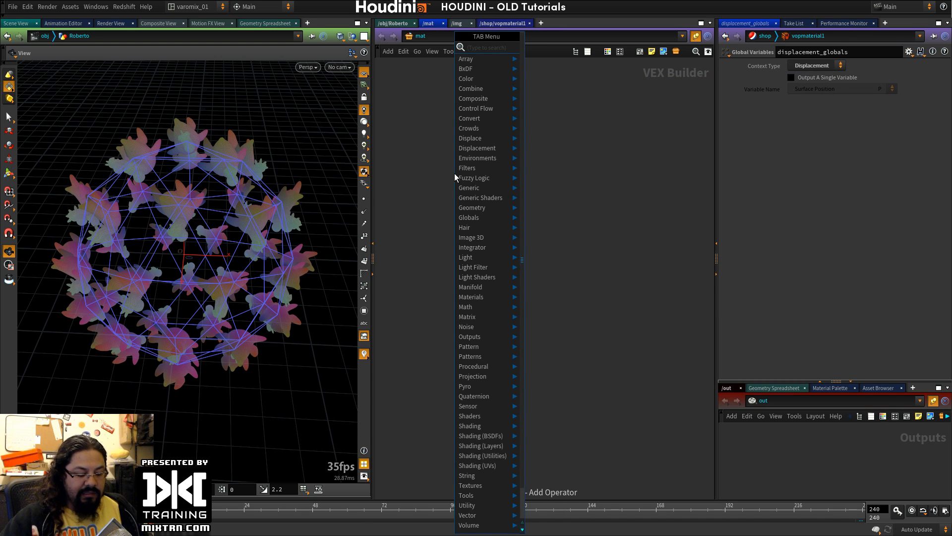
pyautogui.write('mix')
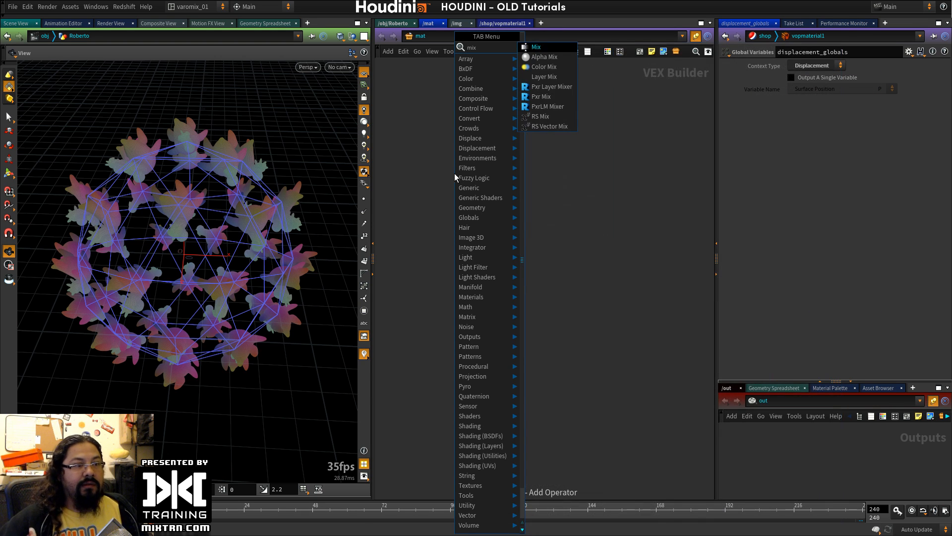
pyautogui.click(535, 47)
pyautogui.click(547, 164)
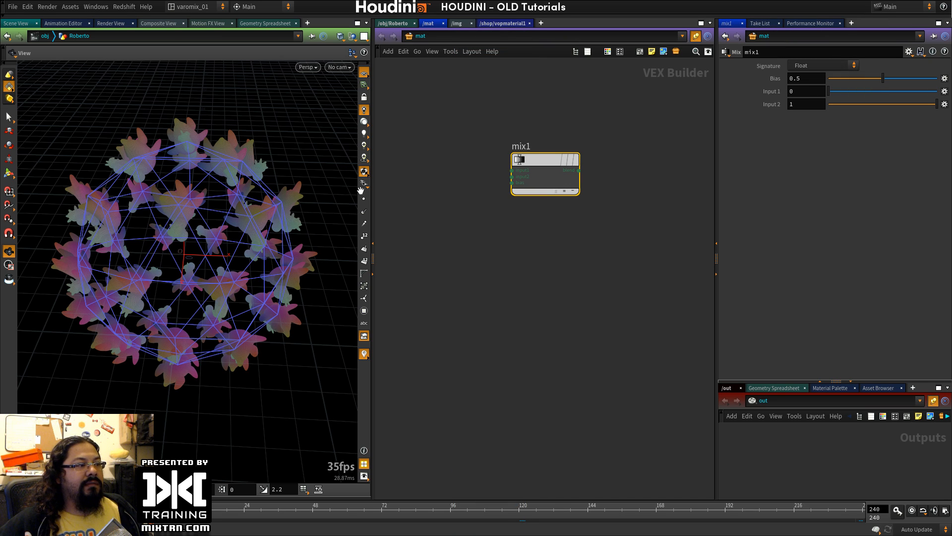
pyautogui.press('Delete')
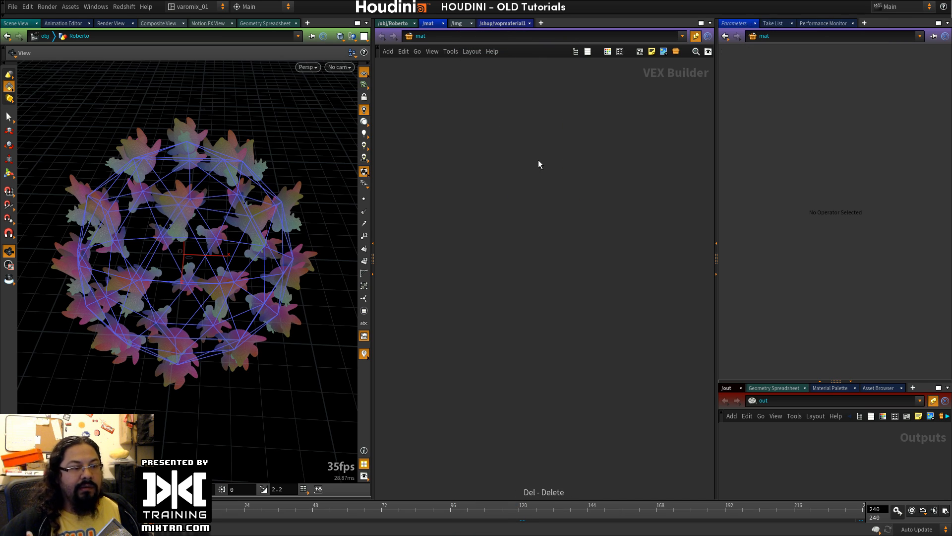
# Step: Add a Color Mix node to the mat network and flag it as a material
pyautogui.press('Tab')
pyautogui.write('mix')
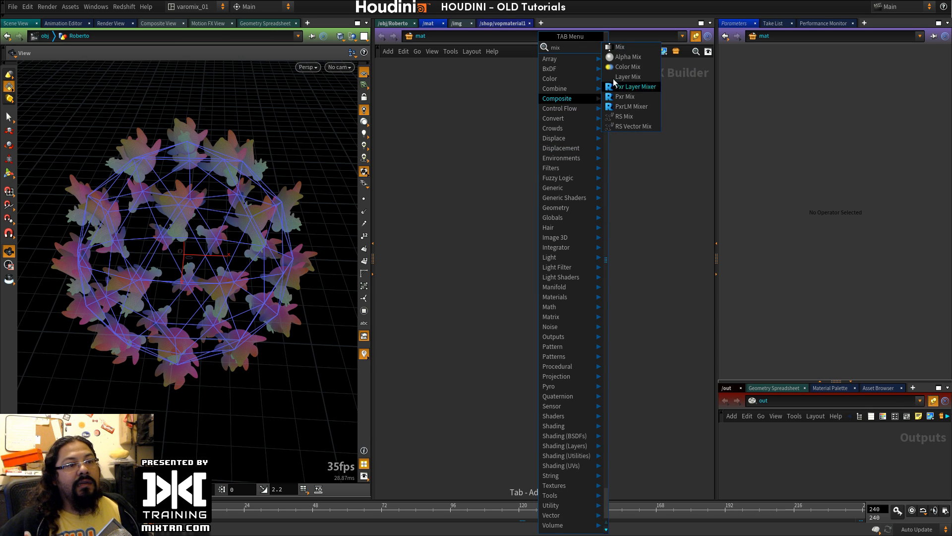
pyautogui.click(626, 66)
pyautogui.click(555, 164)
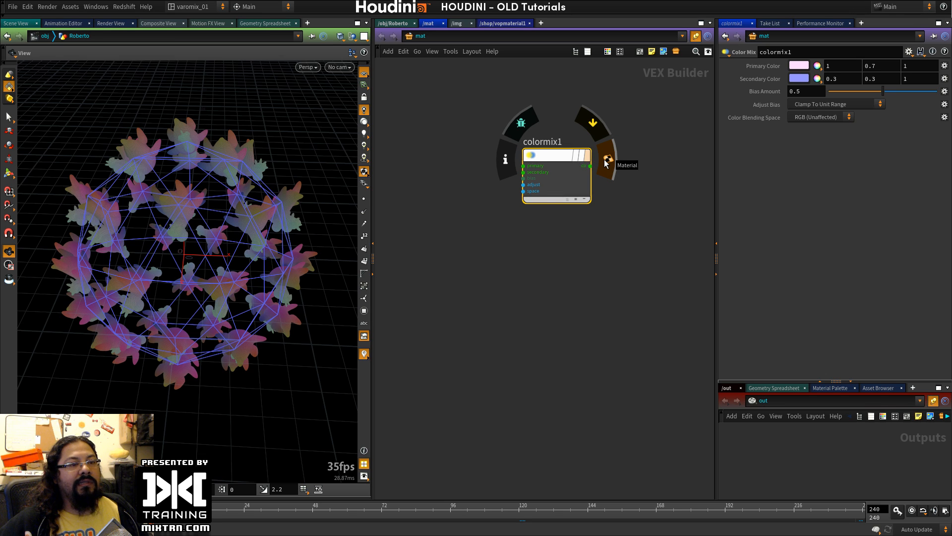
pyautogui.click(606, 161)
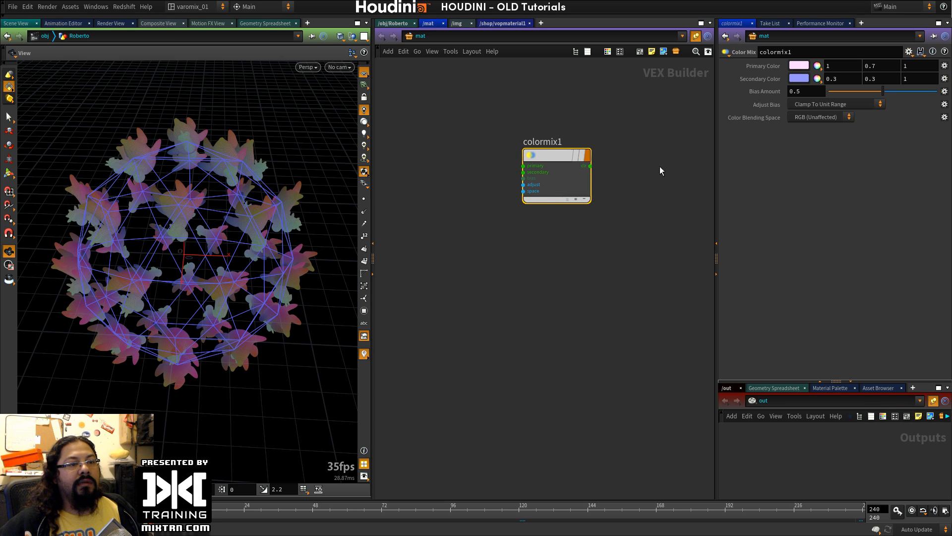
# Step: Assign /mat/colormix1 as the render material of the Roberto geometry object
pyautogui.click(390, 23)
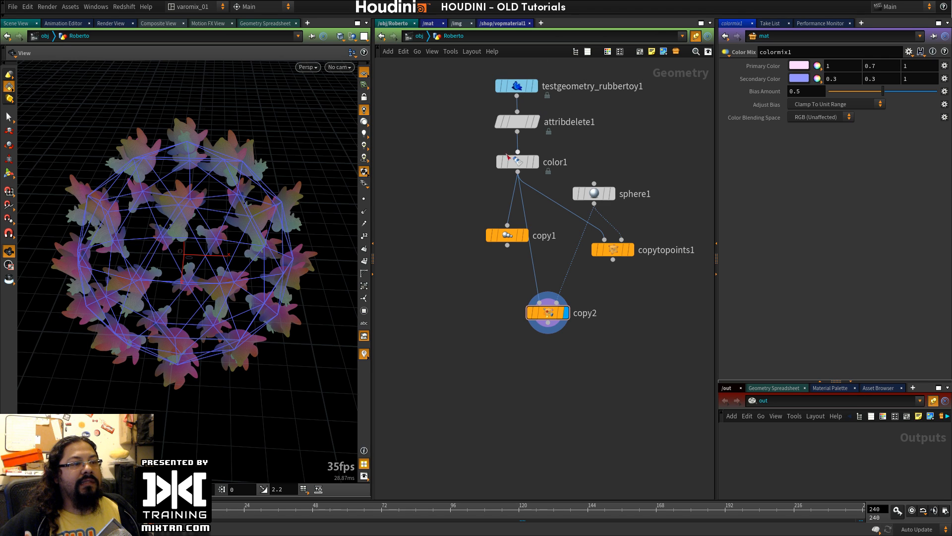
pyautogui.click(419, 36)
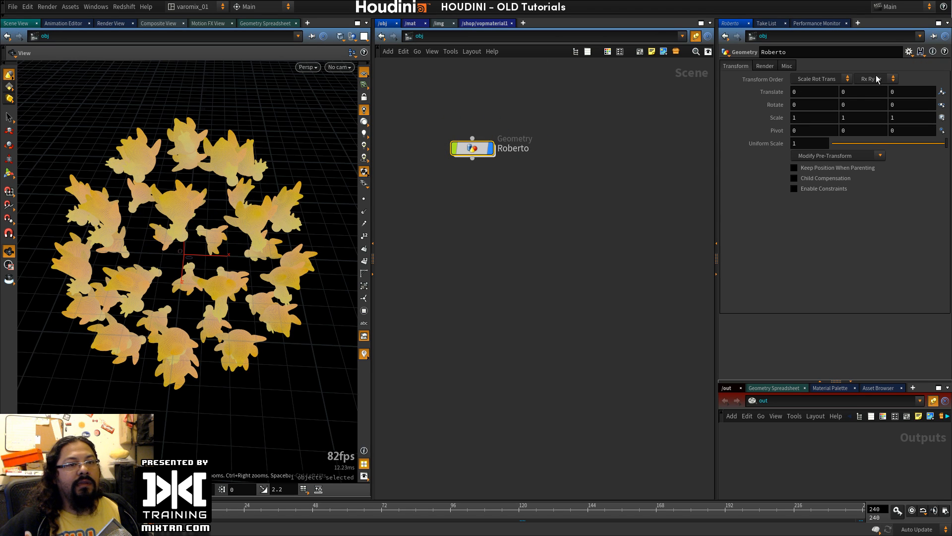
pyautogui.click(764, 66)
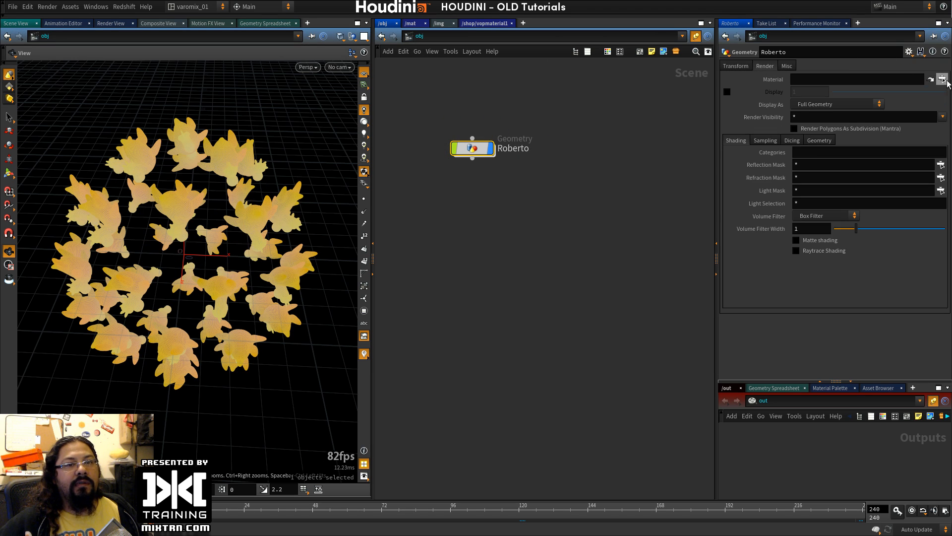
pyautogui.click(941, 78)
pyautogui.click(840, 47)
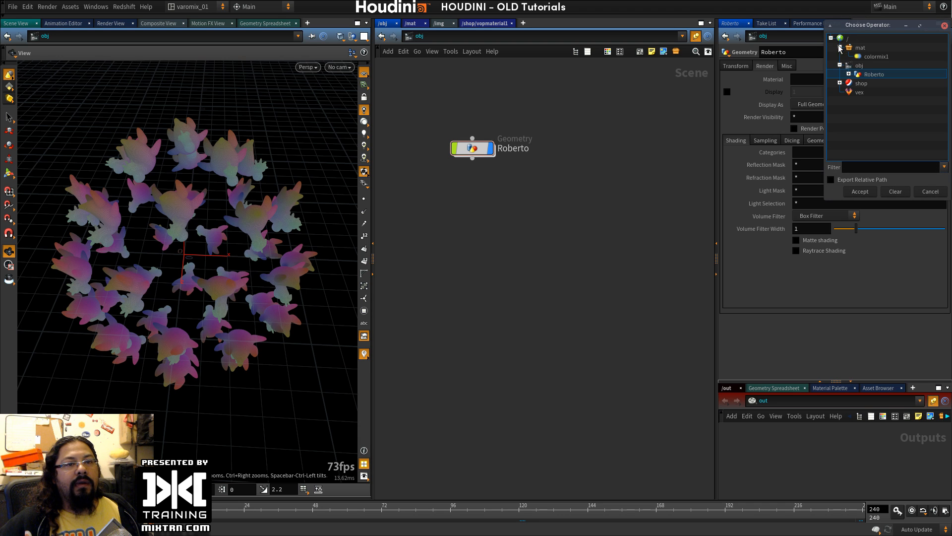
pyautogui.click(876, 56)
pyautogui.click(860, 191)
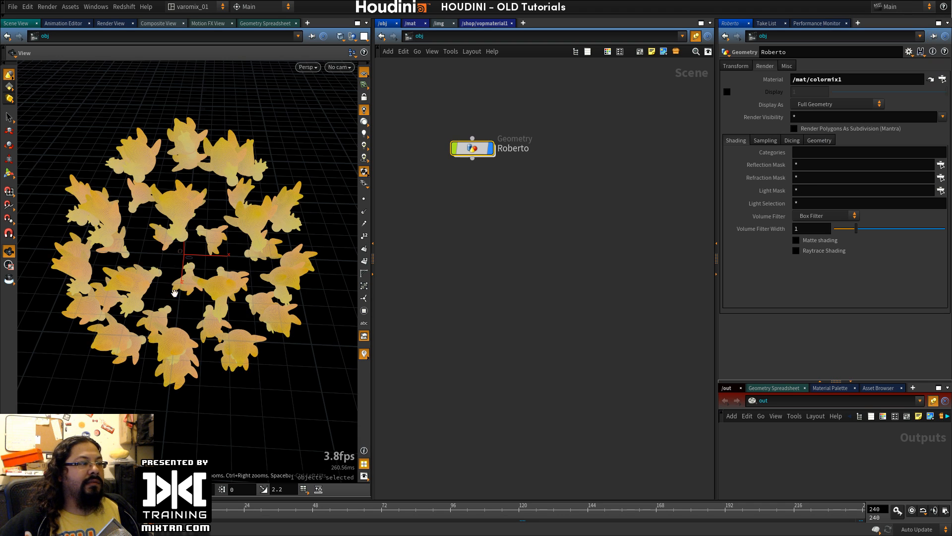
# Step: Bypass the color1 node inside Roberto and render a closer view of the copied toys in the Render View
pyautogui.scroll(3, 219, 240)
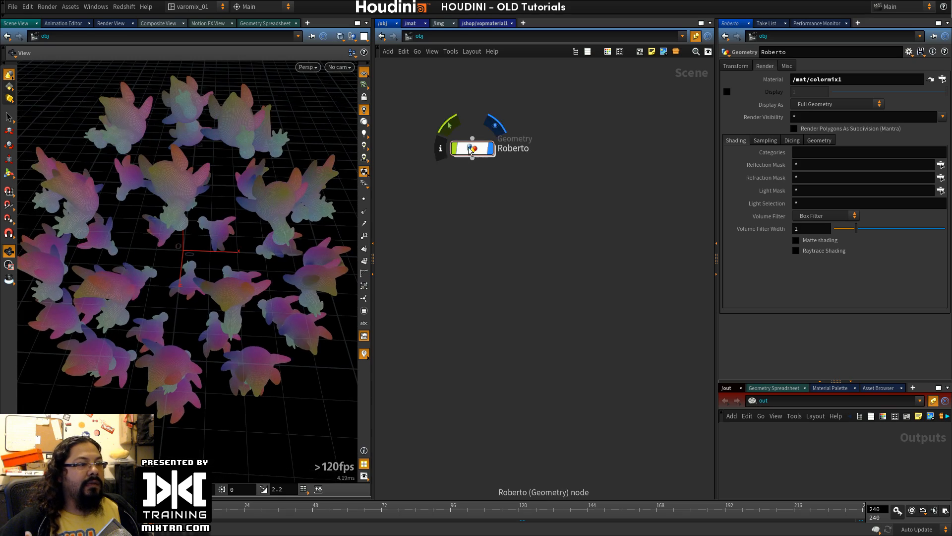
pyautogui.doubleClick(470, 150)
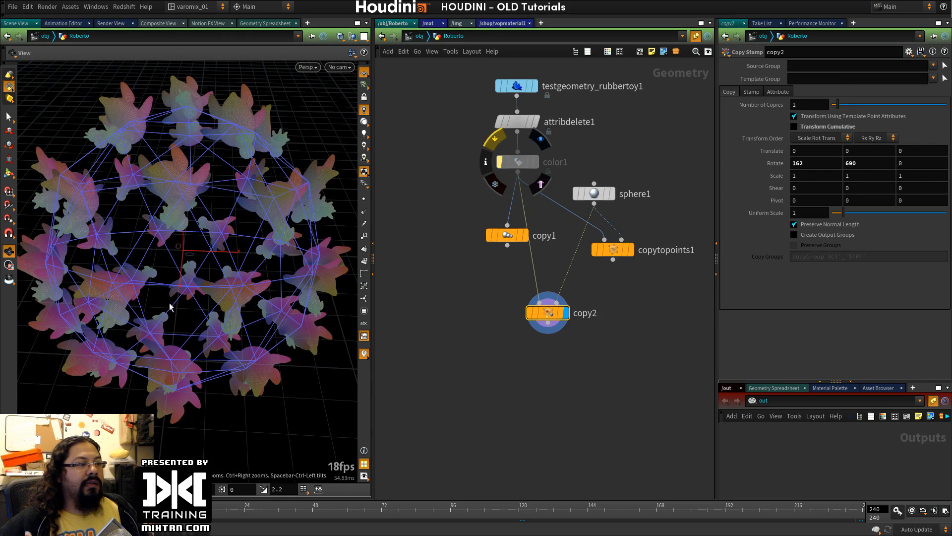
pyautogui.moveTo(183, 213); pyautogui.dragTo(204, 234)
pyautogui.moveTo(203, 233); pyautogui.dragTo(273, 243, button='right')
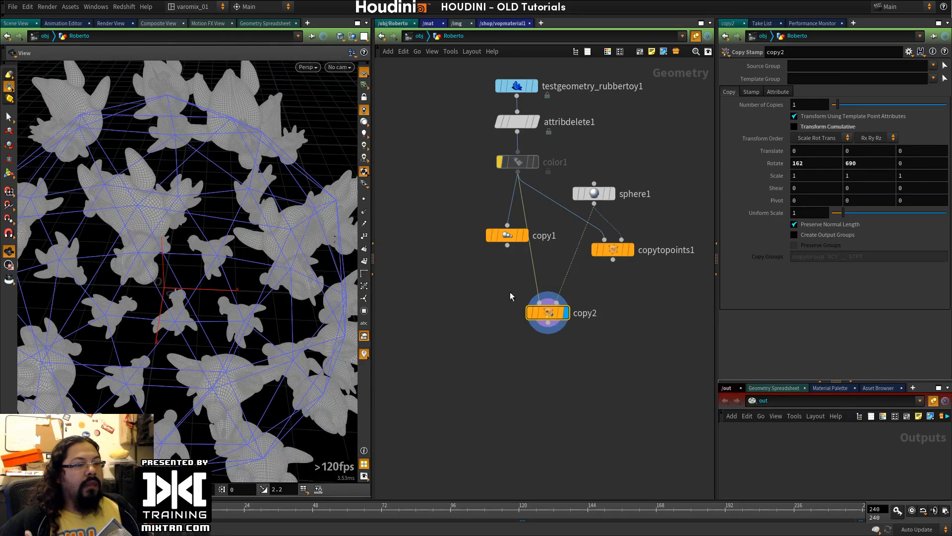
pyautogui.click(109, 23)
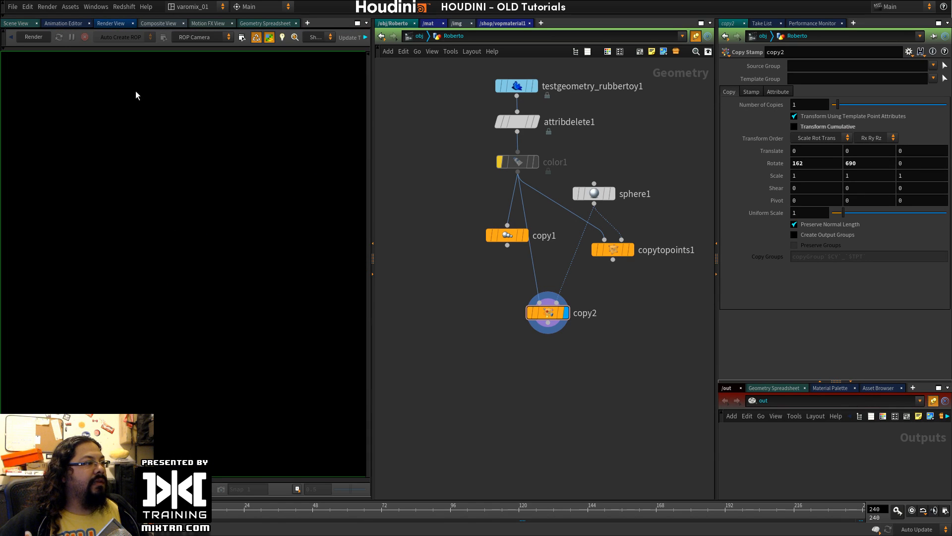
pyautogui.click(28, 37)
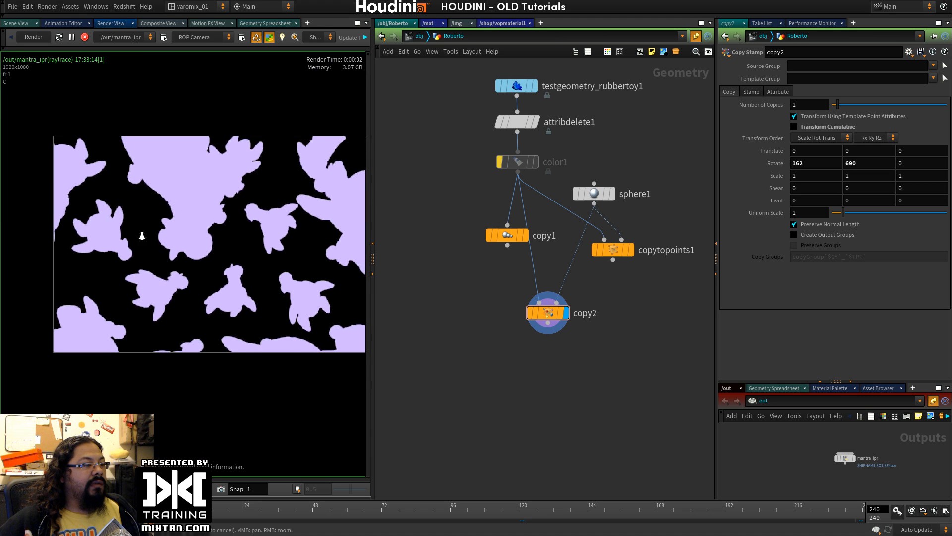
# Step: Set colormix1's bias amount to 0 and its primary color to red (0.9, 0, 0)
pyautogui.click(436, 25)
pyautogui.click(522, 147)
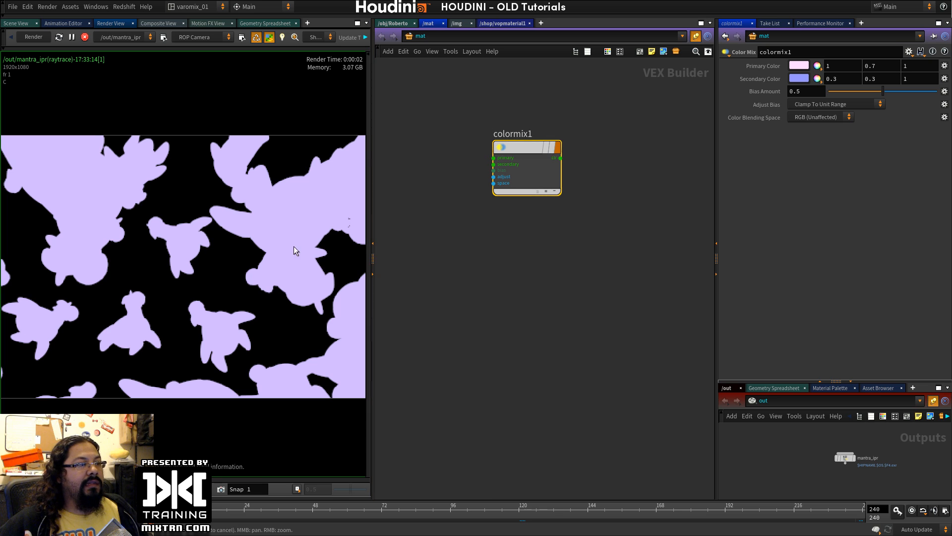
pyautogui.moveTo(883, 91); pyautogui.dragTo(821, 96)
pyautogui.click(798, 66)
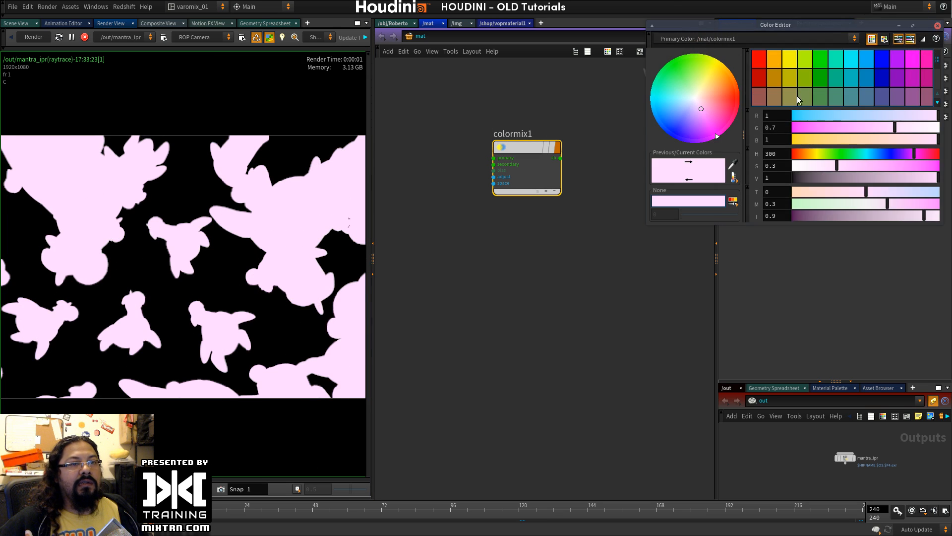
pyautogui.click(759, 58)
pyautogui.click(937, 26)
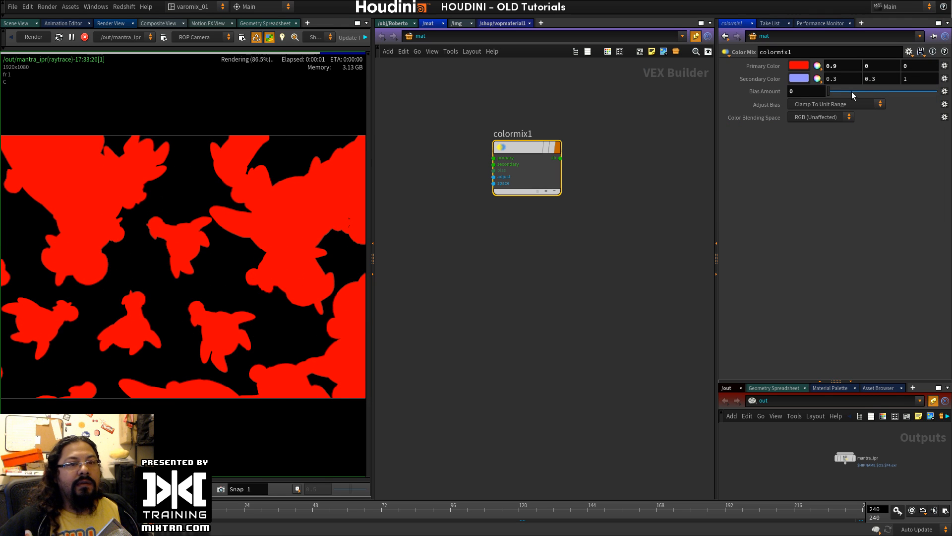
# Step: Set colormix1's secondary color to green (0, 0.5, 0) and its bias amount to 0.393
pyautogui.click(798, 89)
pyautogui.click(818, 81)
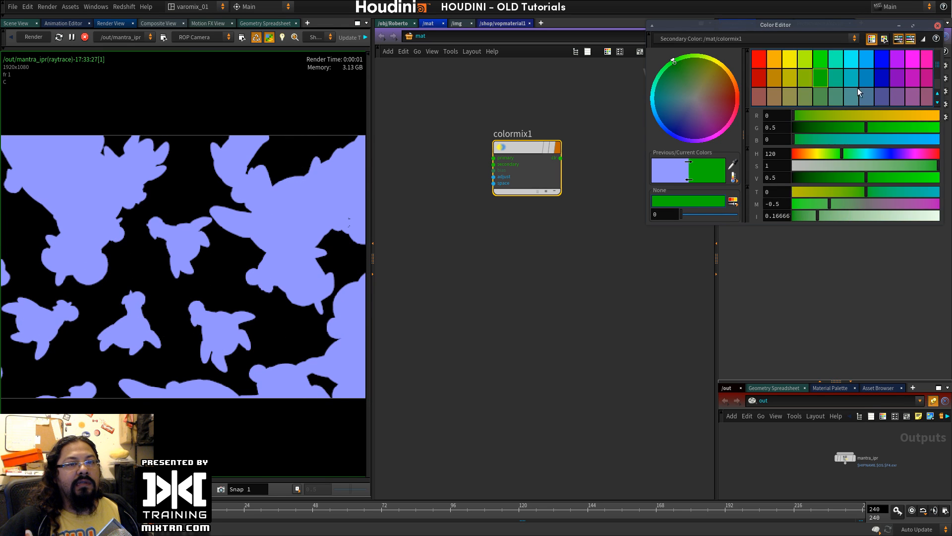
pyautogui.click(937, 26)
pyautogui.moveTo(908, 88); pyautogui.dragTo(870, 94)
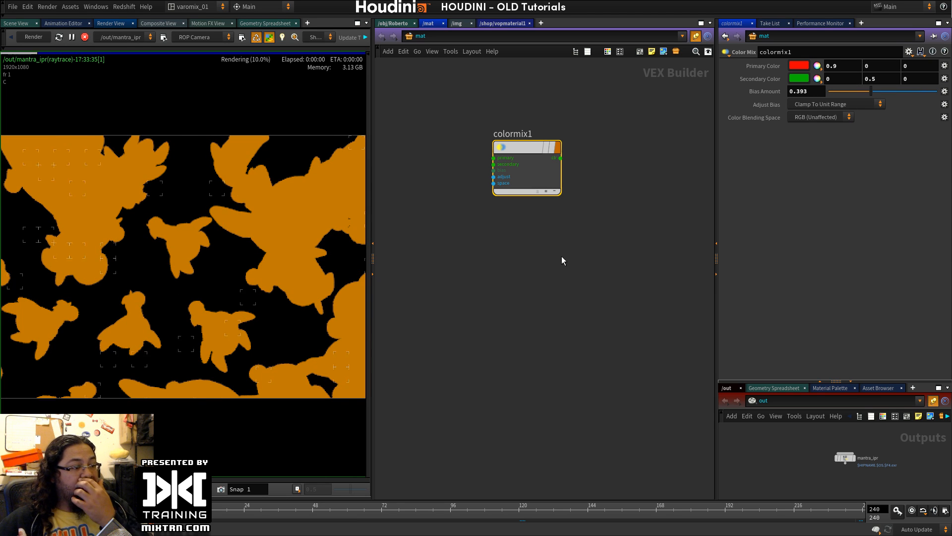
# Step: Add a Bricker pattern node below colormix1 in the mat network and flag it as a material
pyautogui.moveTo(556, 254); pyautogui.dragTo(525, 214, button='middle')
pyautogui.click(522, 224)
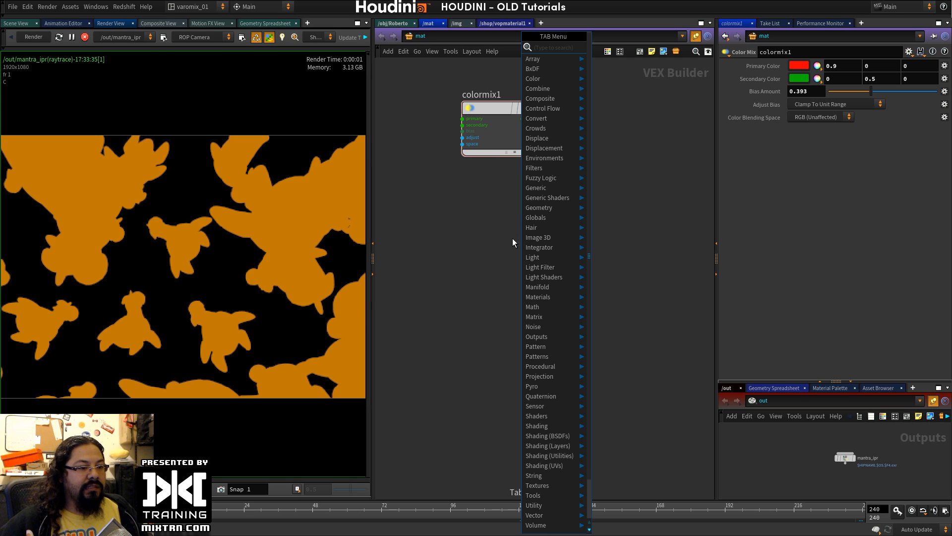
pyautogui.moveTo(552, 358)
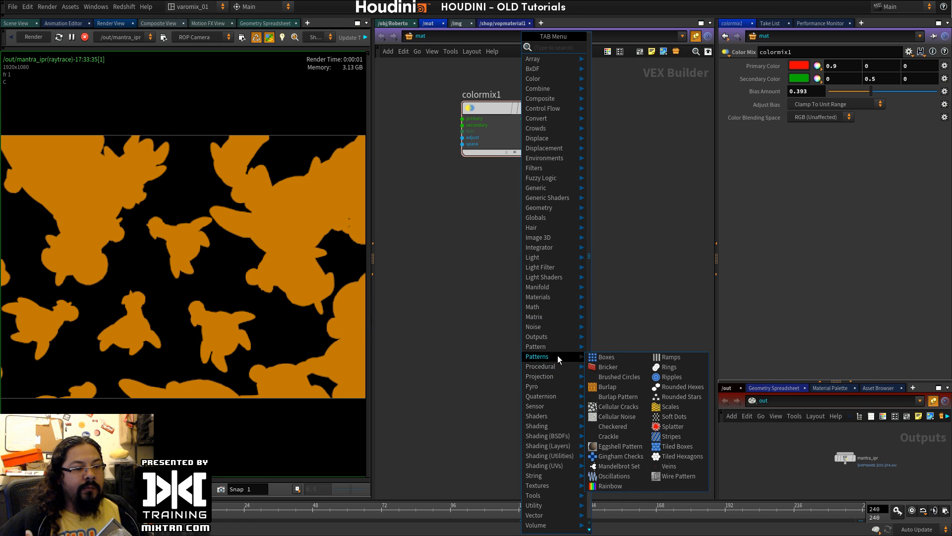
pyautogui.click(618, 367)
pyautogui.click(526, 201)
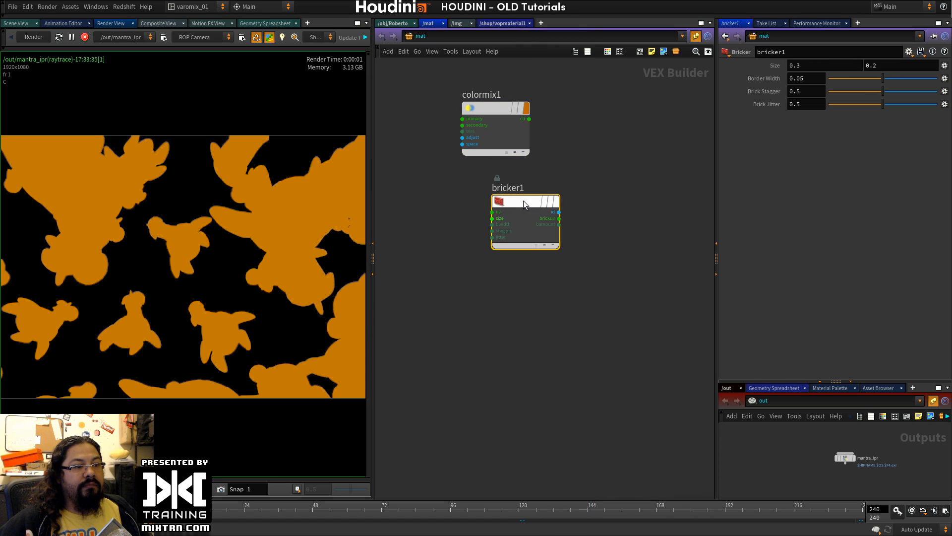
pyautogui.click(568, 206)
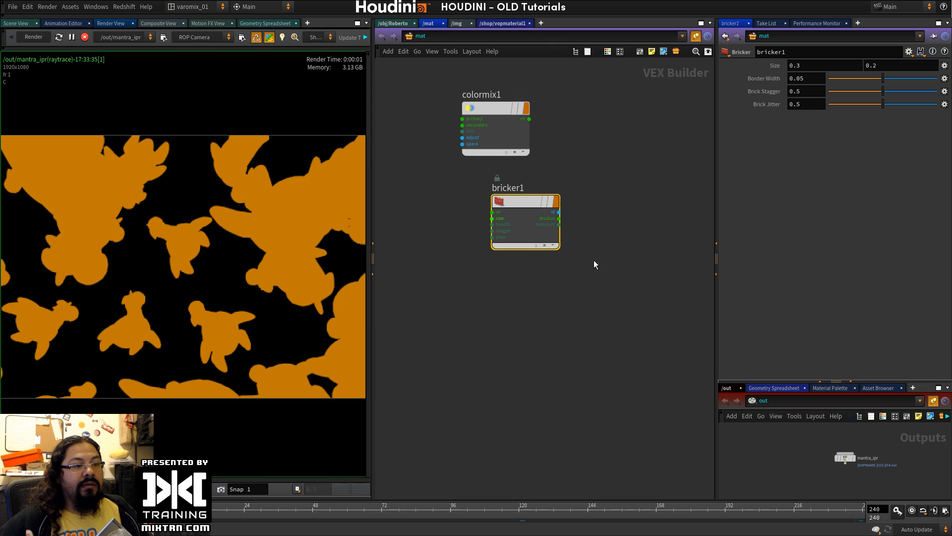
# Step: Assign the mat network's bricker1 node as the material of the Roberto object
pyautogui.click(395, 23)
pyautogui.press('u')
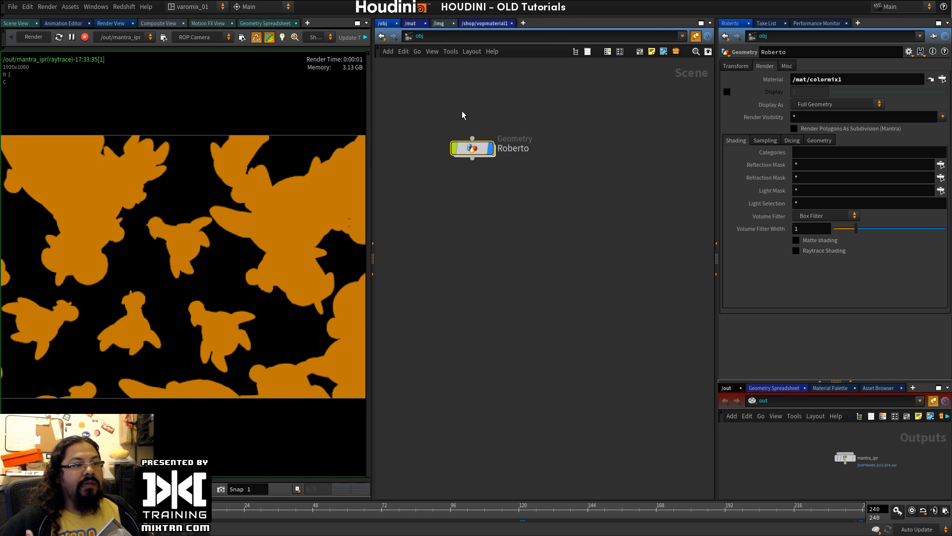
pyautogui.click(942, 79)
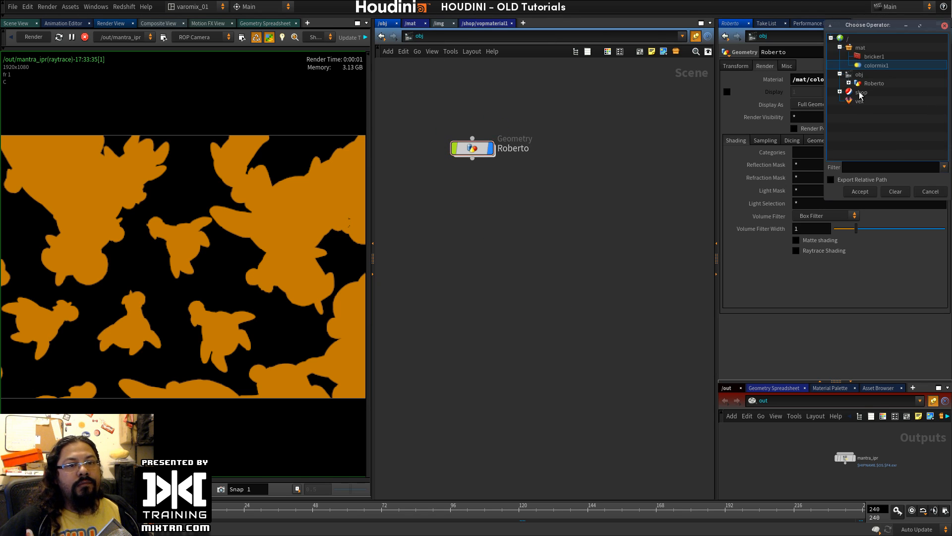
pyautogui.doubleClick(868, 57)
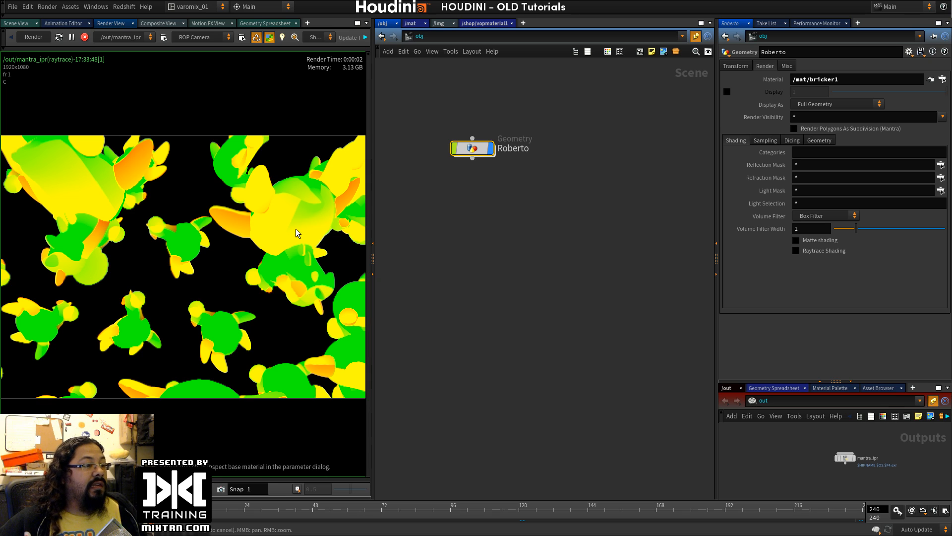
# Step: Set bricker1's size to 1.6 by 1.5 and its border width to 0.0539 in the mat network
pyautogui.click(483, 23)
pyautogui.click(411, 23)
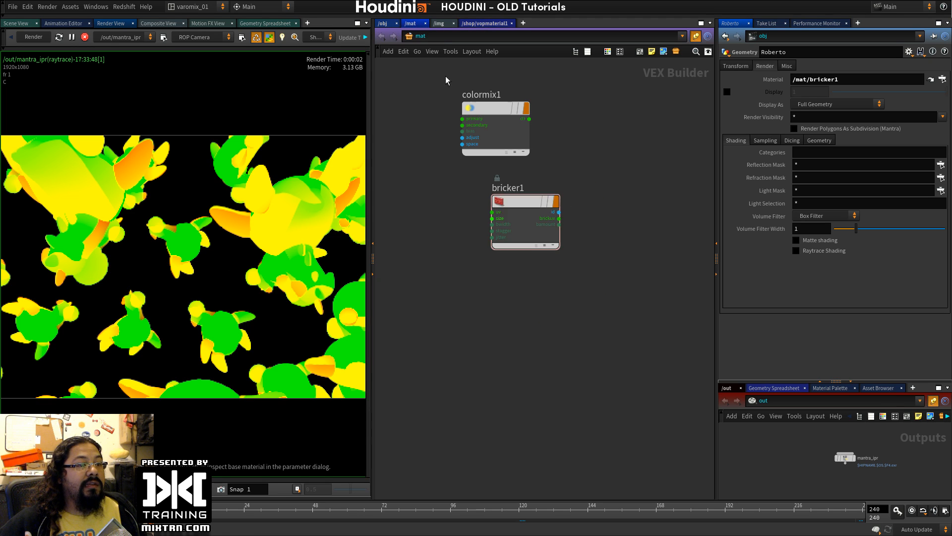
pyautogui.moveTo(522, 204); pyautogui.dragTo(555, 219)
pyautogui.click(555, 220)
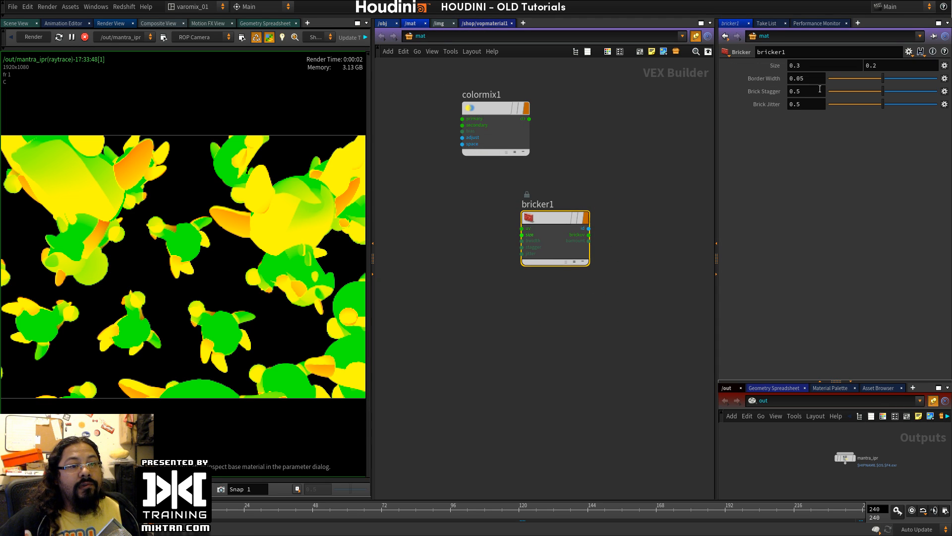
pyautogui.moveTo(879, 78)
pyautogui.mouseDown()
pyautogui.moveTo(854, 80)
pyautogui.moveTo(887, 79)
pyautogui.mouseUp()
pyautogui.moveTo(777, 69); pyautogui.dragTo(833, 58, button='middle')
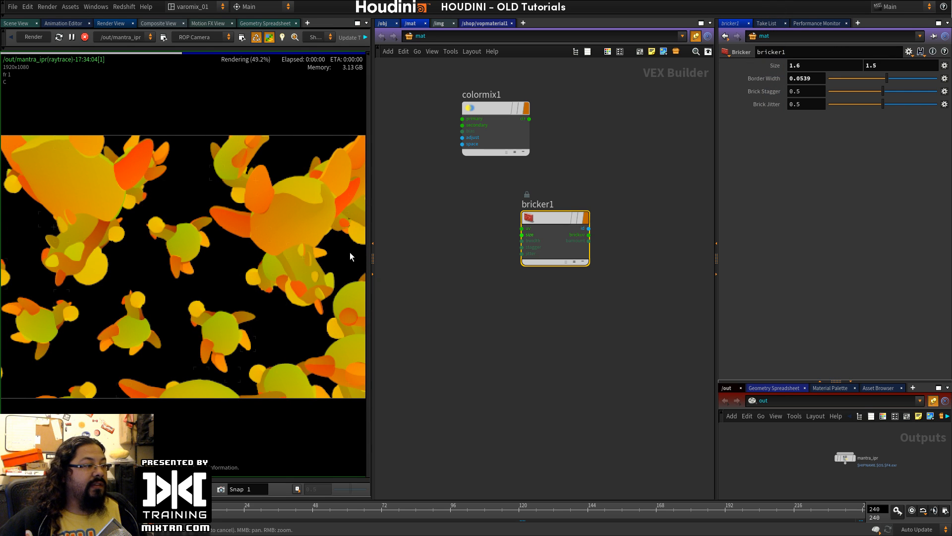
# Step: Wire bricker1's third output into colormix1's bias input, place bricker1 beside colormix1, and remove bricker1's material flag
pyautogui.moveTo(556, 217); pyautogui.dragTo(457, 215)
pyautogui.click(443, 217)
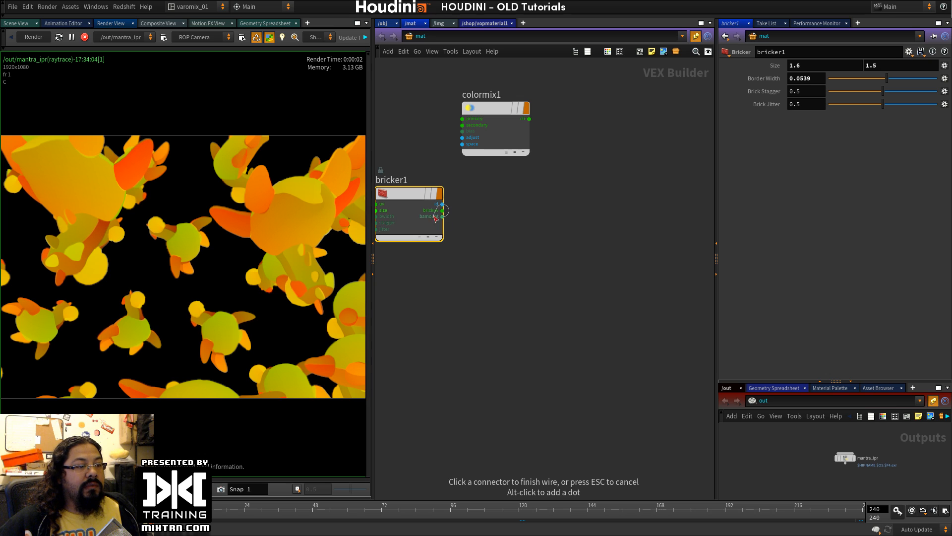
pyautogui.click(508, 244)
pyautogui.click(443, 216)
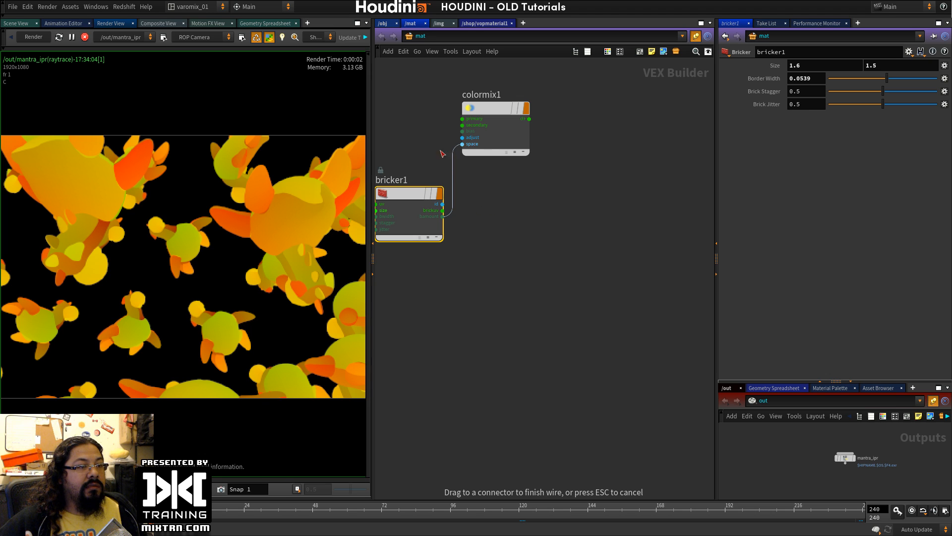
pyautogui.moveTo(468, 131); pyautogui.dragTo(447, 211)
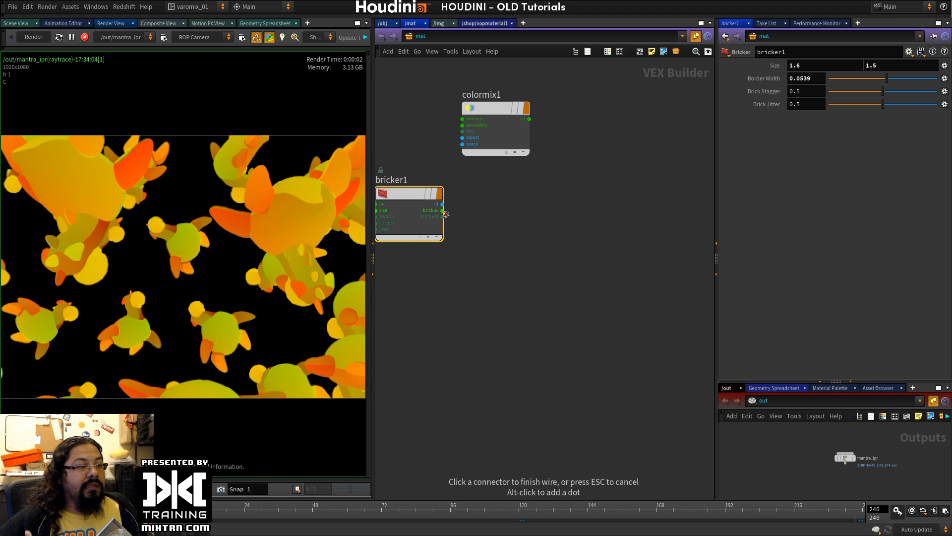
pyautogui.click(465, 131)
pyautogui.moveTo(488, 108); pyautogui.dragTo(559, 146)
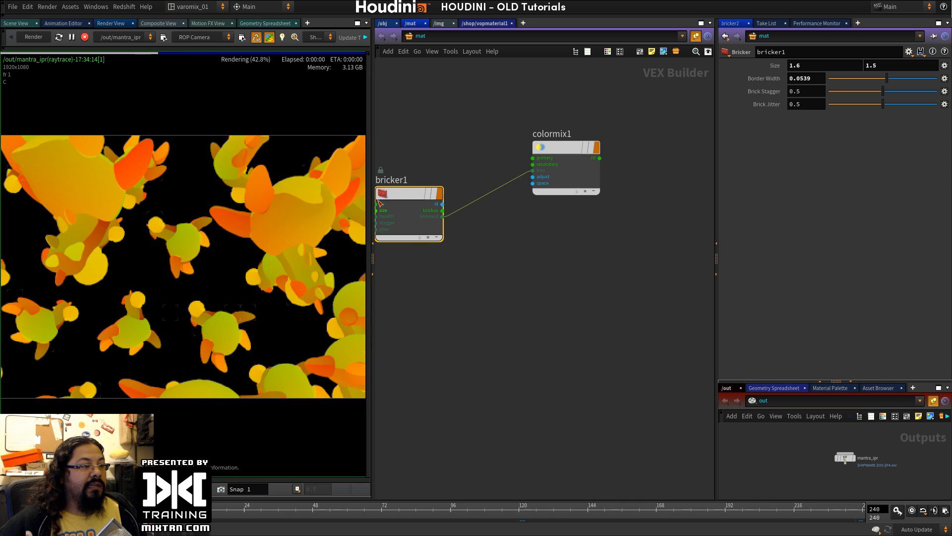
pyautogui.moveTo(425, 191); pyautogui.dragTo(479, 158)
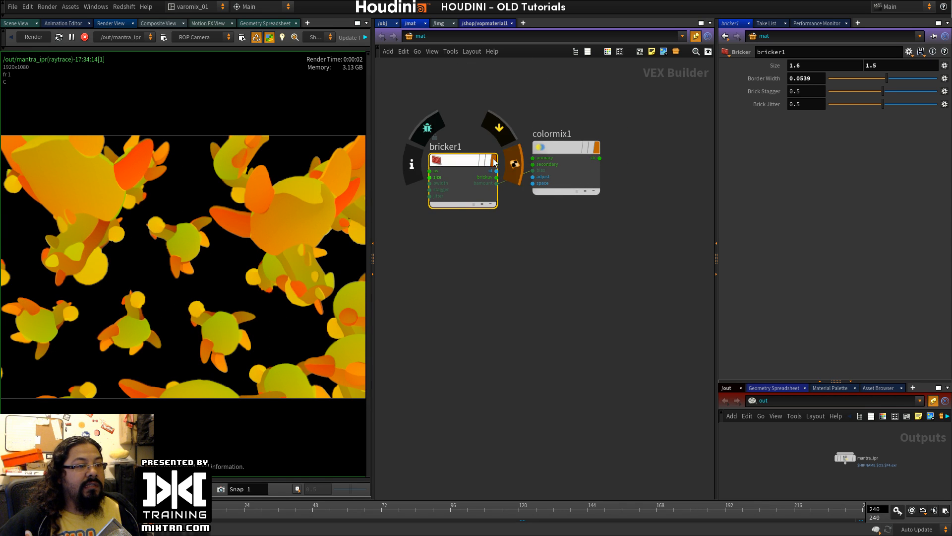
# Step: Assign the mat network's colormix1 node as the material of the Roberto object
pyautogui.click(391, 27)
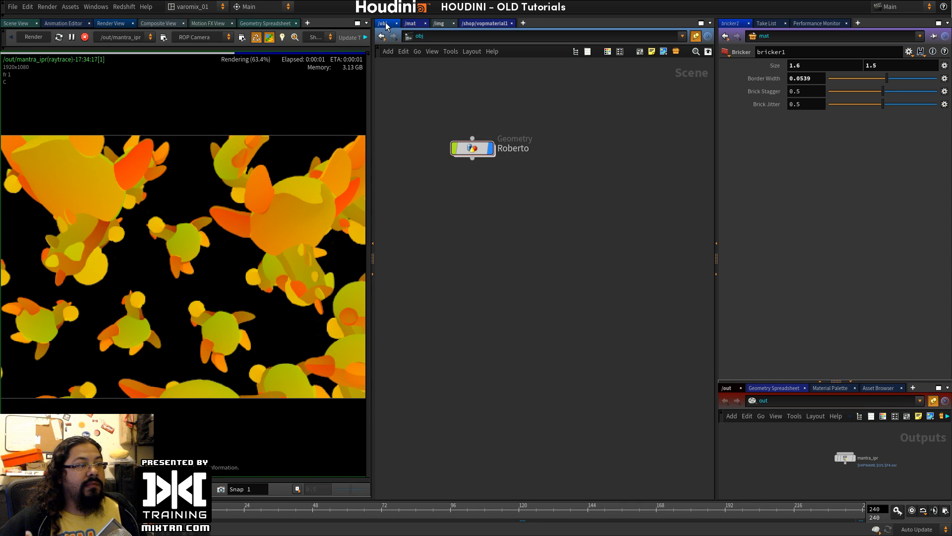
pyautogui.click(471, 147)
pyautogui.click(943, 79)
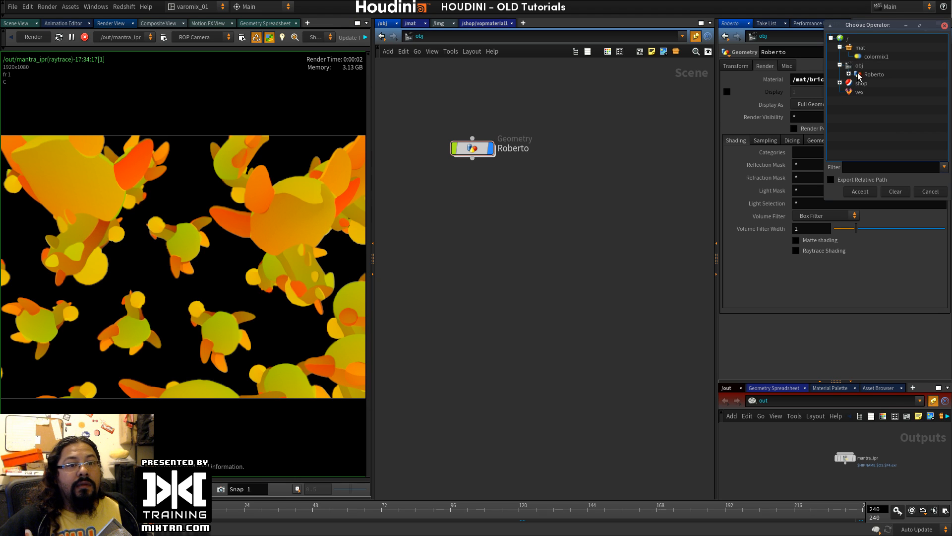
pyautogui.doubleClick(859, 50)
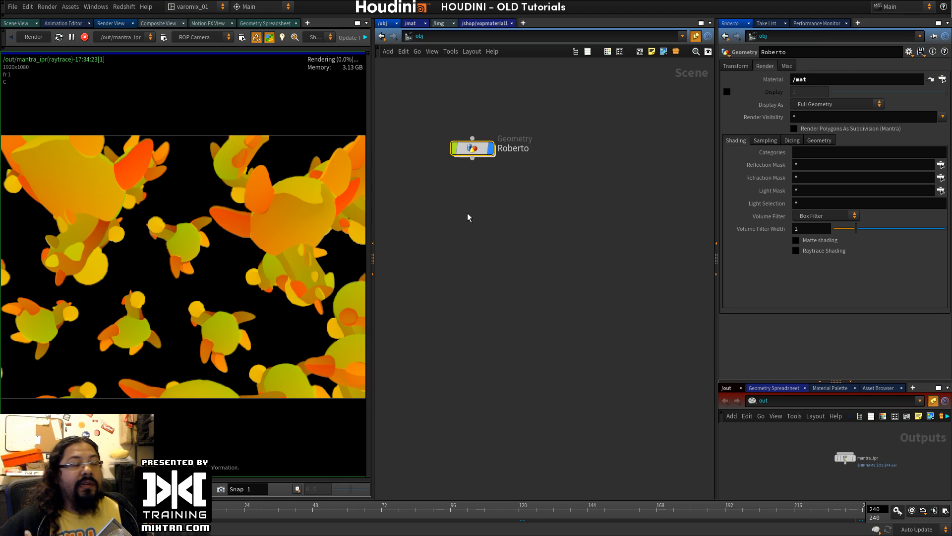
pyautogui.click(942, 79)
pyautogui.doubleClick(875, 57)
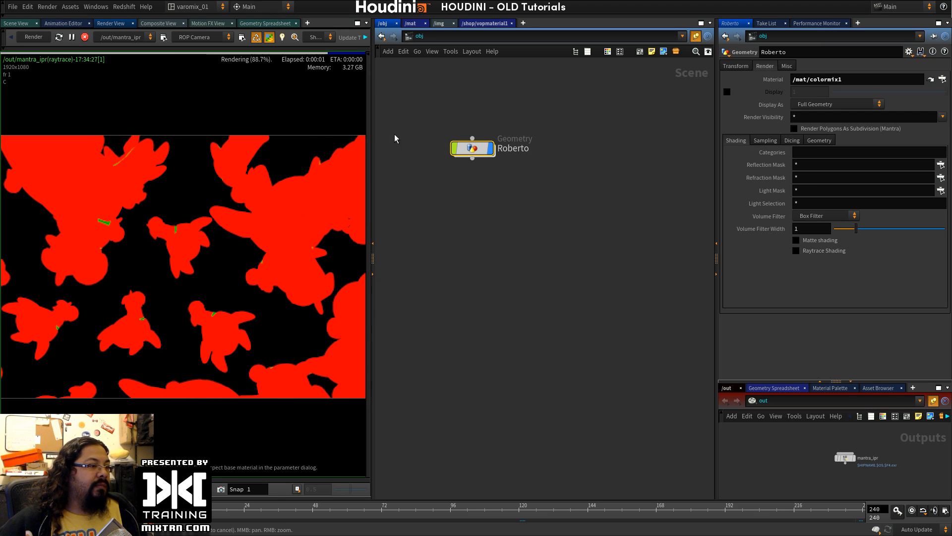
# Step: Reduce bricker1's size to 0.6 by 0.5 in the mat network
pyautogui.click(461, 23)
pyautogui.click(410, 23)
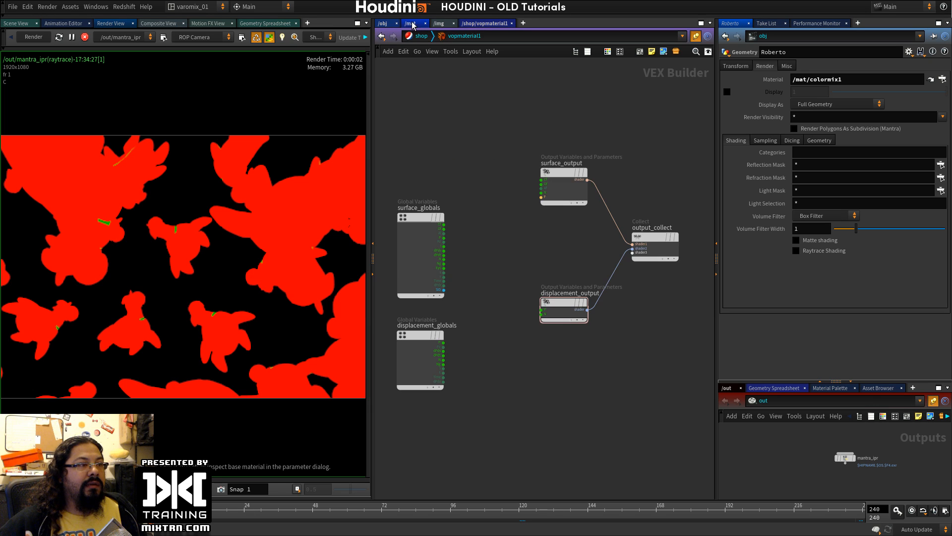
pyautogui.moveTo(451, 176); pyautogui.dragTo(433, 178)
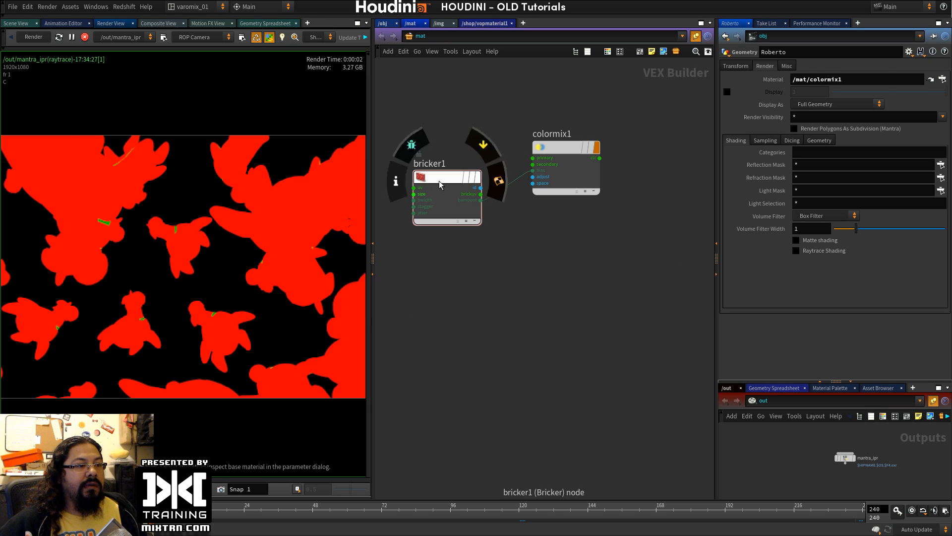
pyautogui.click(438, 180)
pyautogui.moveTo(739, 65); pyautogui.dragTo(292, 283, button='middle')
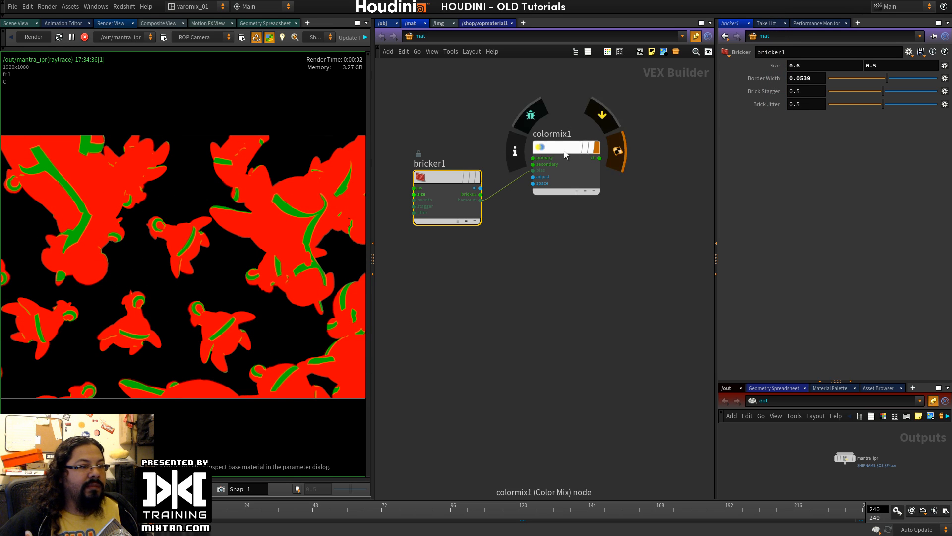
# Step: Add an Anti-Aliased Noise node below bricker1 and wire its output into colormix1's bias input in place of bricker1
pyautogui.moveTo(556, 147); pyautogui.dragTo(588, 163)
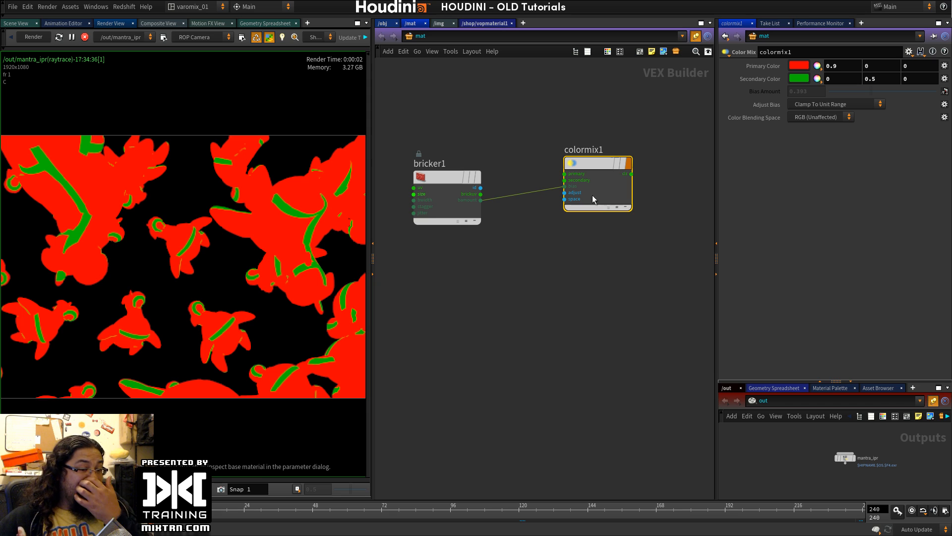
pyautogui.moveTo(592, 195); pyautogui.dragTo(551, 195)
pyautogui.press('Tab')
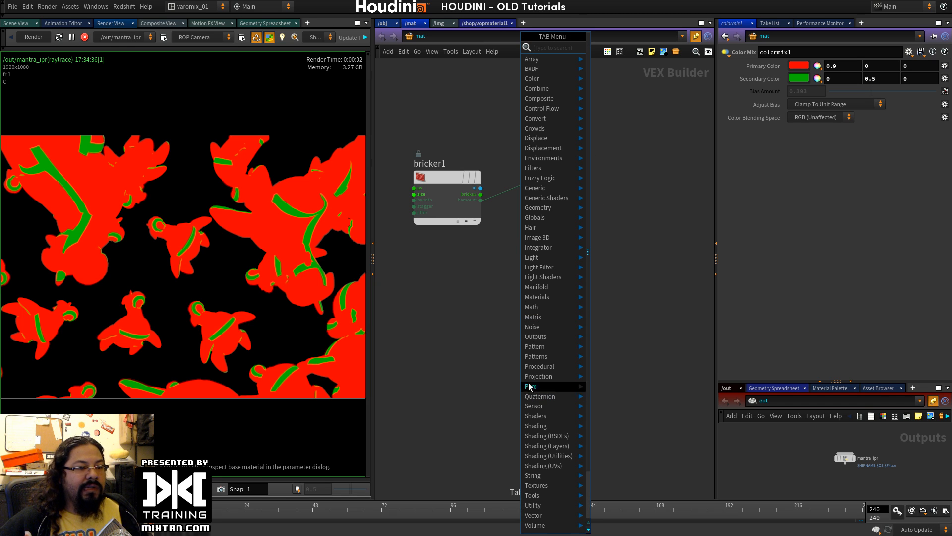
pyautogui.moveTo(534, 327)
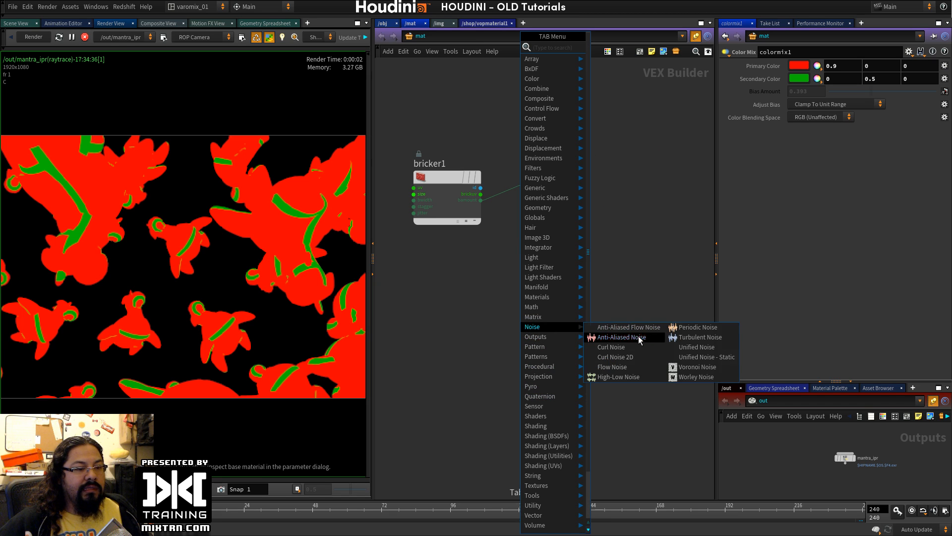
pyautogui.click(622, 336)
pyautogui.click(457, 284)
pyautogui.moveTo(490, 293); pyautogui.dragTo(523, 185)
# Step: Add a Rest Position node beside aanoise1 and wire its result into the noise's position input
pyautogui.moveTo(529, 315); pyautogui.dragTo(604, 304, button='middle')
pyautogui.press('Tab')
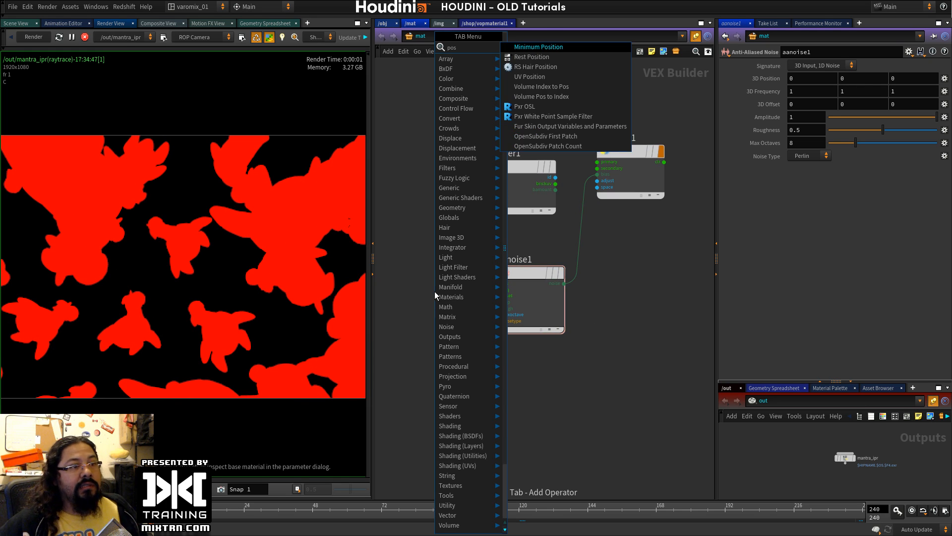
pyautogui.click(538, 57)
pyautogui.click(427, 275)
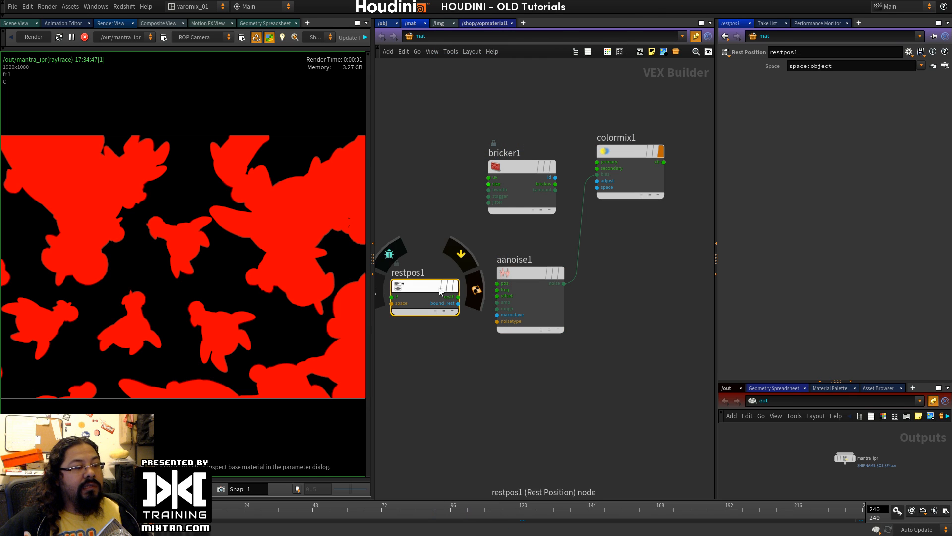
pyautogui.moveTo(458, 297); pyautogui.dragTo(497, 283)
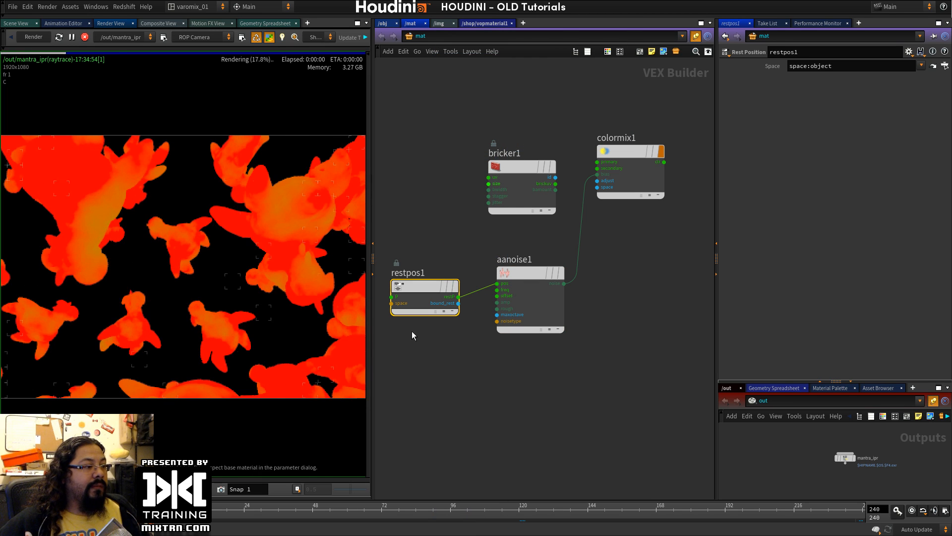
# Step: Set aanoise1's 3D frequency to 9.1 on all axes and its roughness to 1, and inspect the noise in the render
pyautogui.moveTo(523, 276)
pyautogui.moveTo(522, 276); pyautogui.dragTo(532, 284)
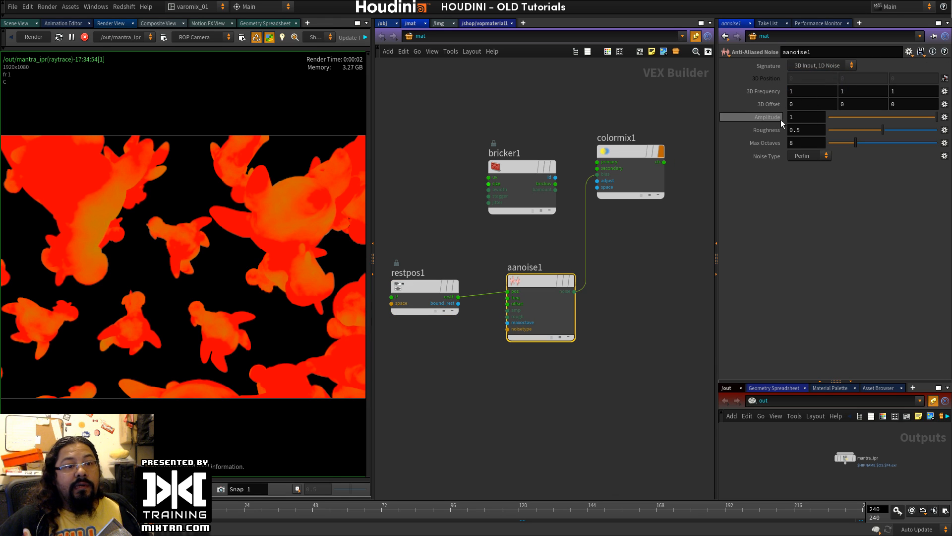
pyautogui.moveTo(766, 92); pyautogui.dragTo(902, 74, button='middle')
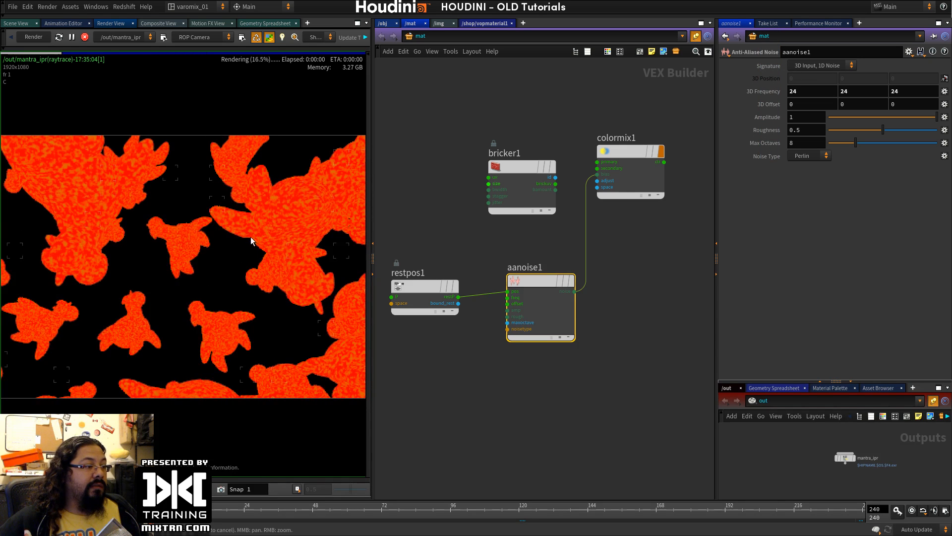
pyautogui.moveTo(766, 91); pyautogui.dragTo(754, 89, button='middle')
pyautogui.moveTo(882, 130); pyautogui.dragTo(936, 130)
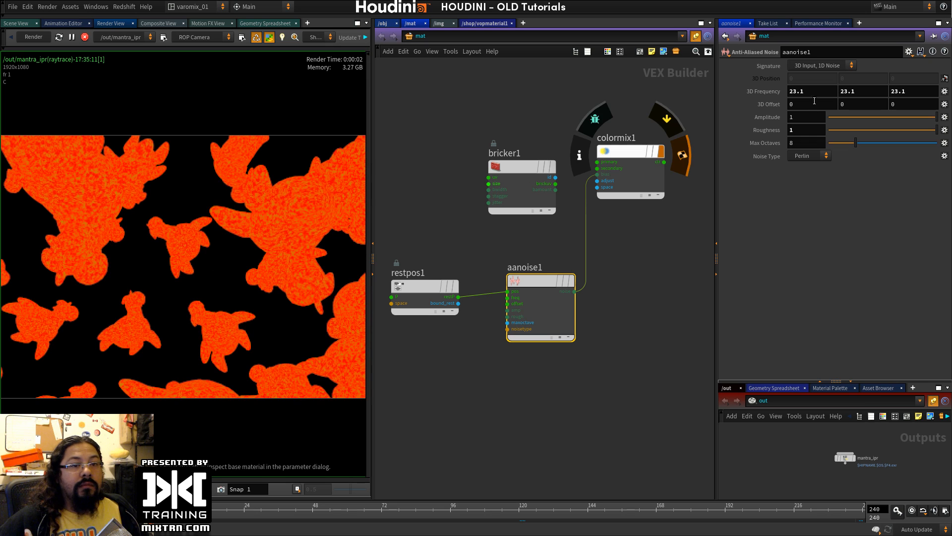
pyautogui.moveTo(759, 91); pyautogui.dragTo(691, 68, button='middle')
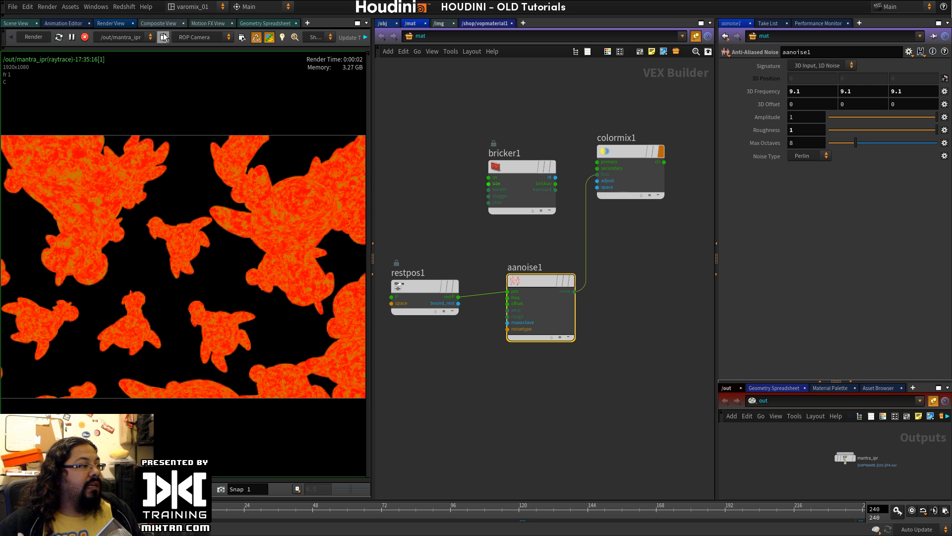
pyautogui.click(140, 47)
pyautogui.click(94, 52)
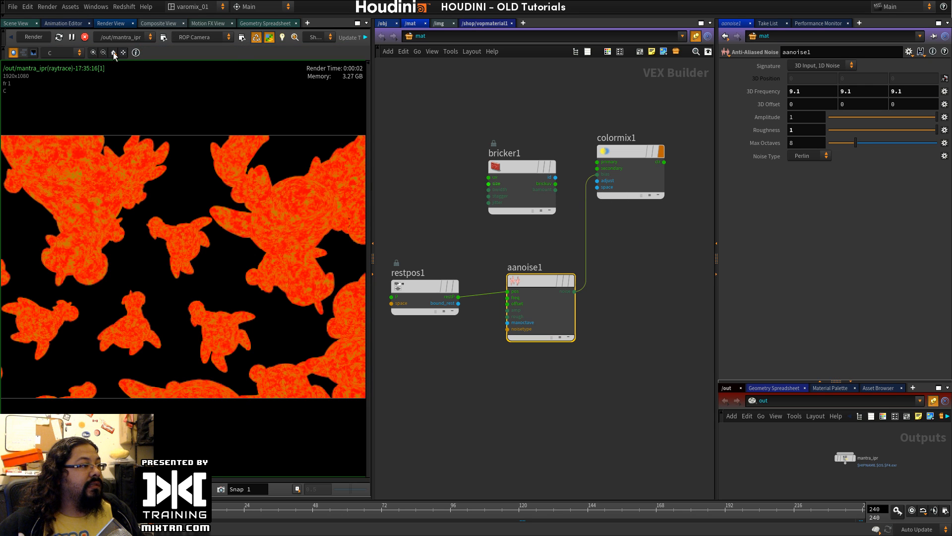
pyautogui.moveTo(228, 342); pyautogui.dragTo(232, 242, button='middle')
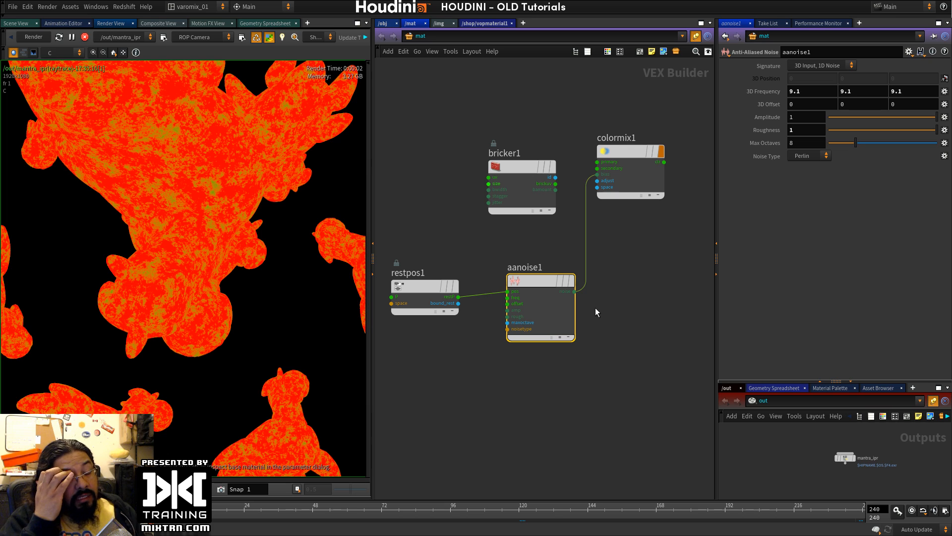
# Step: Examine the Material and Redshift node categories available in the shop network, and return to the mat network
pyautogui.click(496, 23)
pyautogui.press('u')
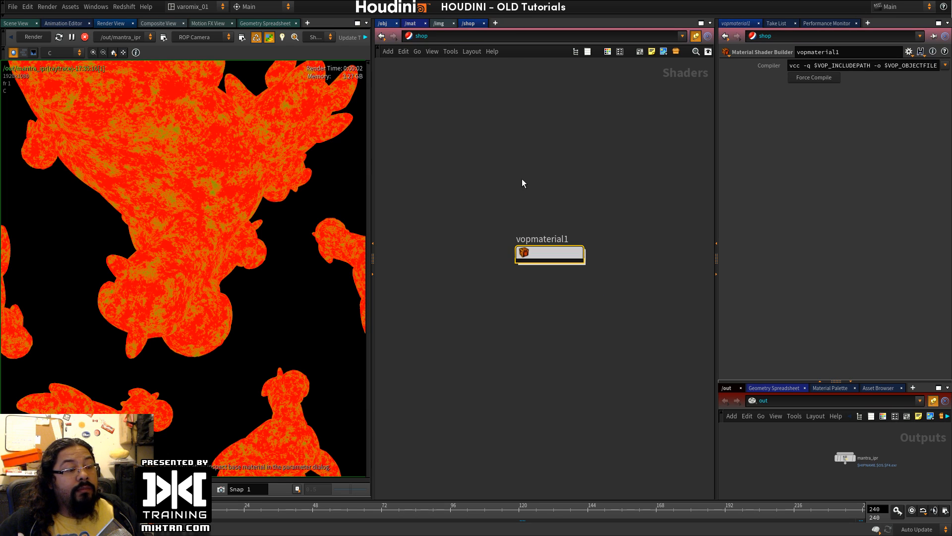
pyautogui.press('Tab')
pyautogui.moveTo(561, 275)
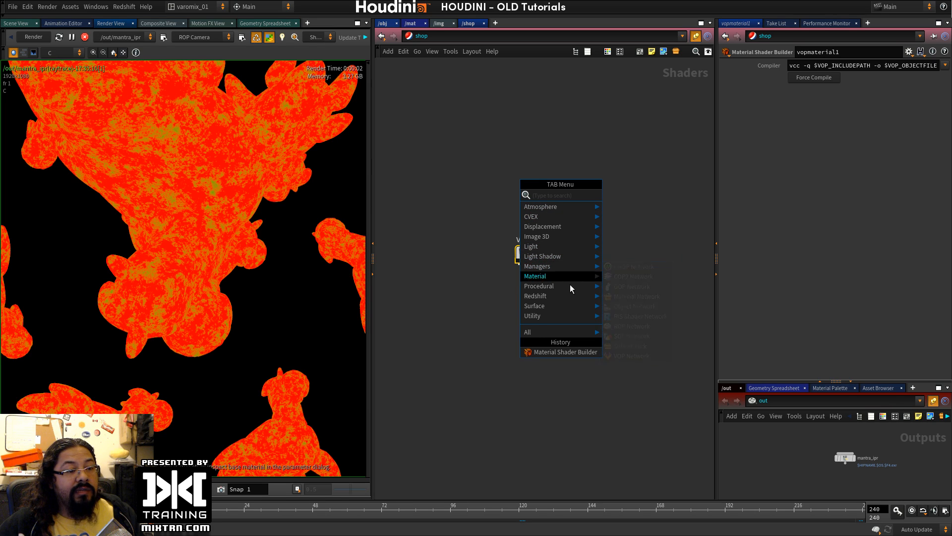
pyautogui.moveTo(570, 297)
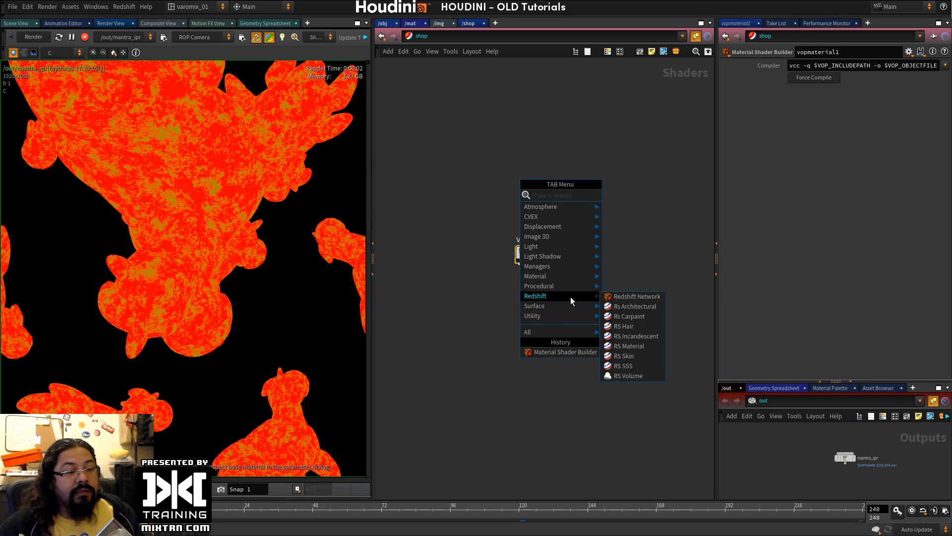
pyautogui.click(480, 232)
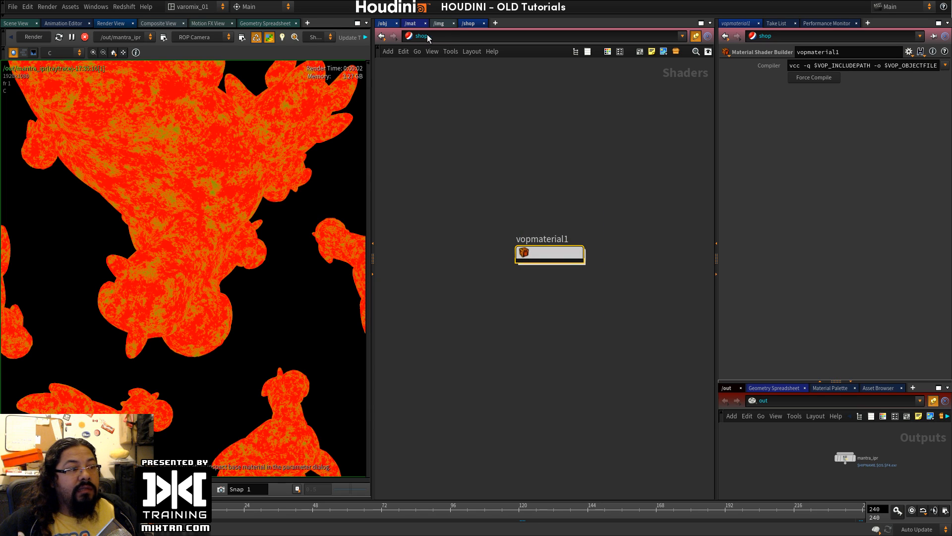
pyautogui.click(410, 23)
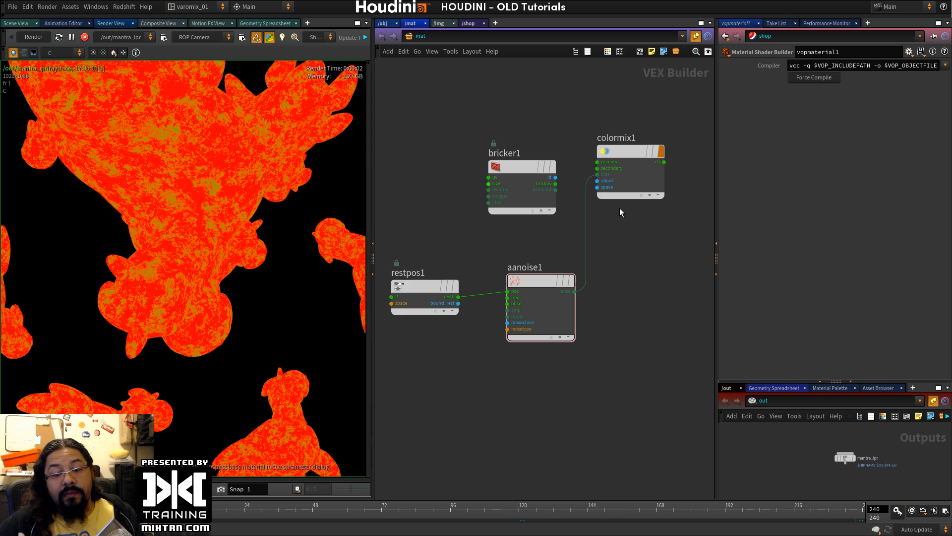
# Step: Add a Principled Shader node to the mat network and wire colormix1's output into its base color input
pyautogui.moveTo(609, 139); pyautogui.dragTo(636, 238)
pyautogui.moveTo(625, 134); pyautogui.dragTo(519, 124, button='middle')
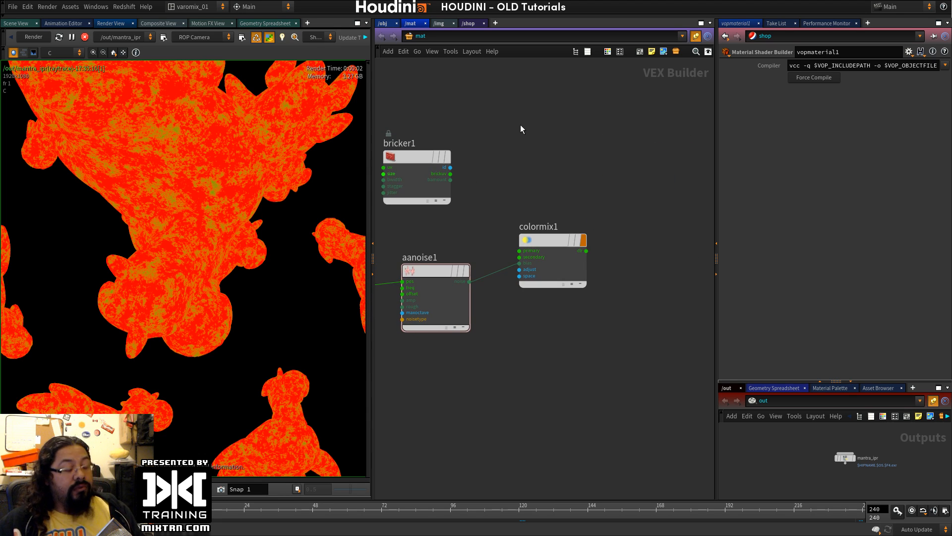
pyautogui.press('Tab')
pyautogui.write('prin')
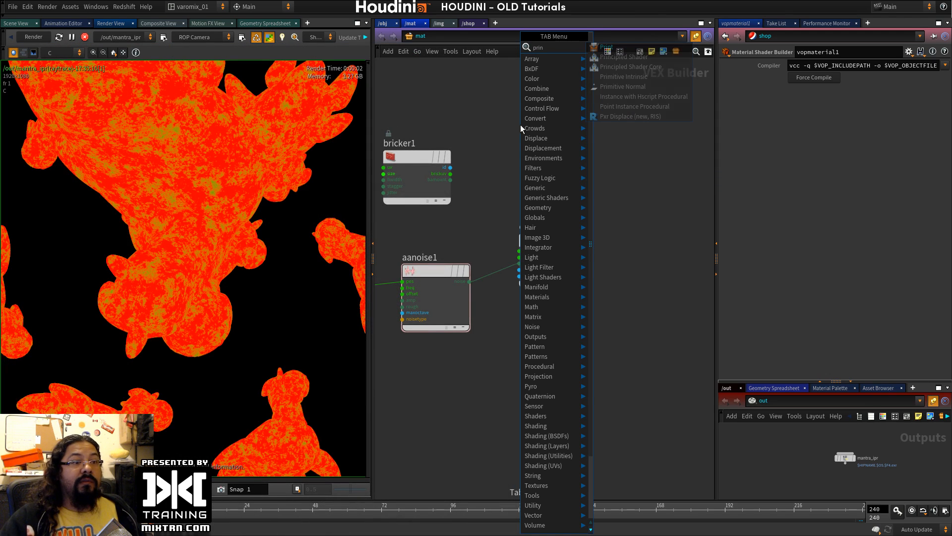
pyautogui.click(639, 57)
pyautogui.click(571, 163)
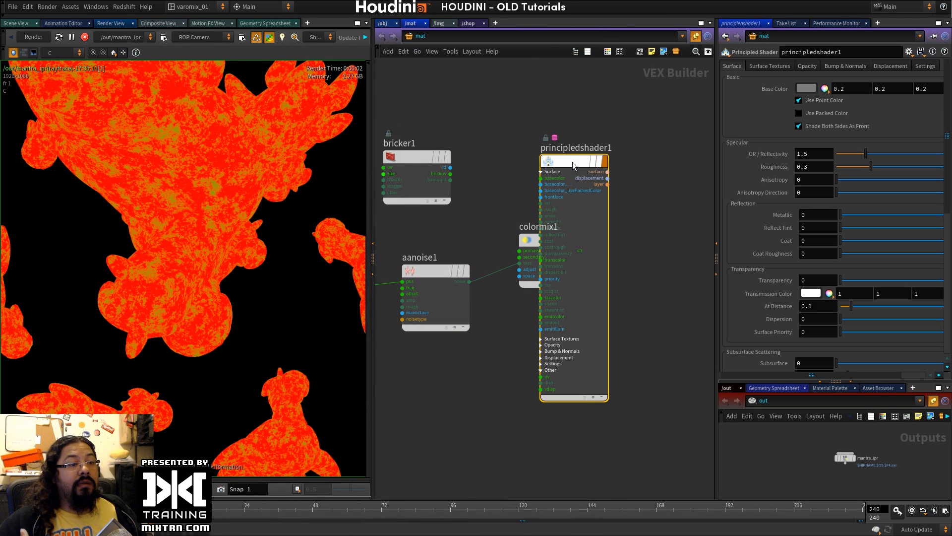
pyautogui.moveTo(578, 150); pyautogui.dragTo(684, 149)
pyautogui.moveTo(586, 250); pyautogui.dragTo(646, 177)
# Step: Assign /mat/principledshader1 as the Roberto object's material and inspect the shaded result in the render
pyautogui.click(390, 25)
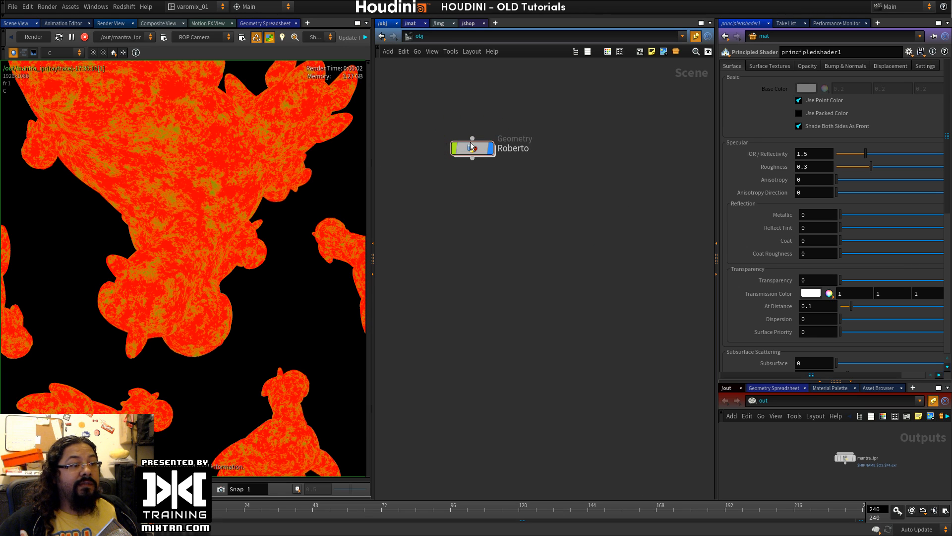
pyautogui.click(942, 80)
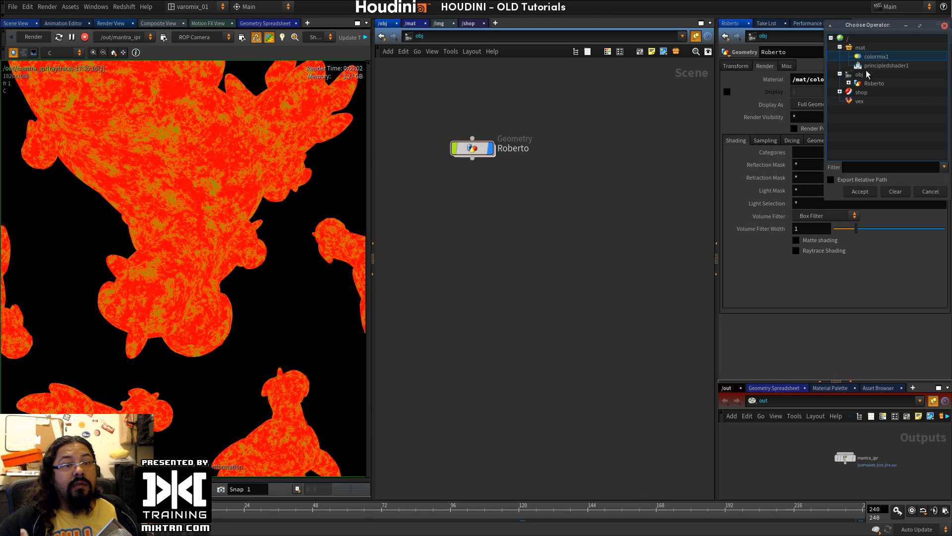
pyautogui.doubleClick(868, 73)
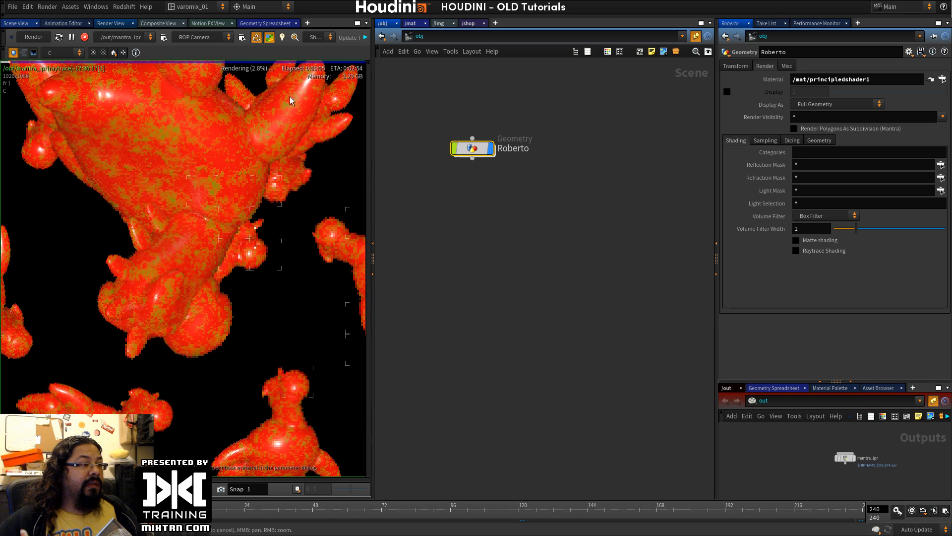
pyautogui.scroll(-3, 154, 250)
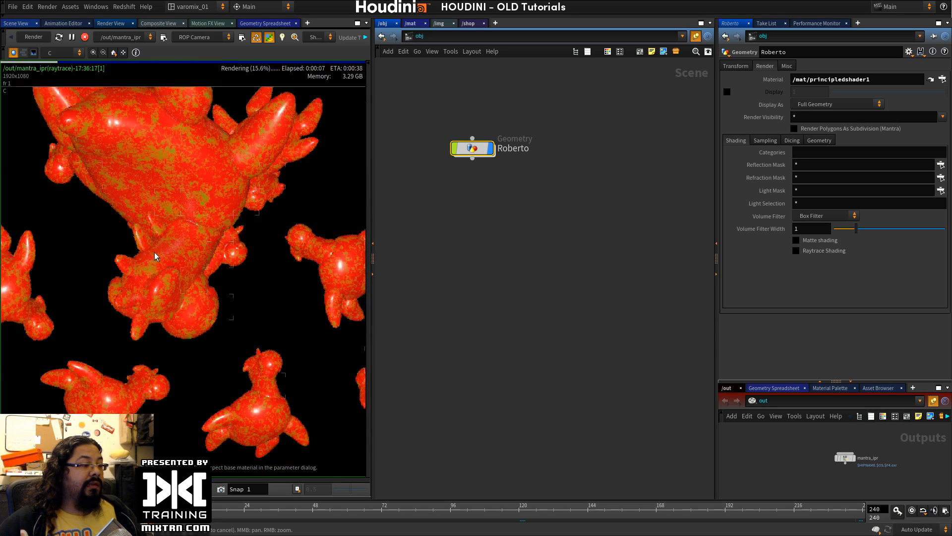
pyautogui.scroll(4, 155, 246)
pyautogui.moveTo(188, 301); pyautogui.dragTo(189, 261, button='middle')
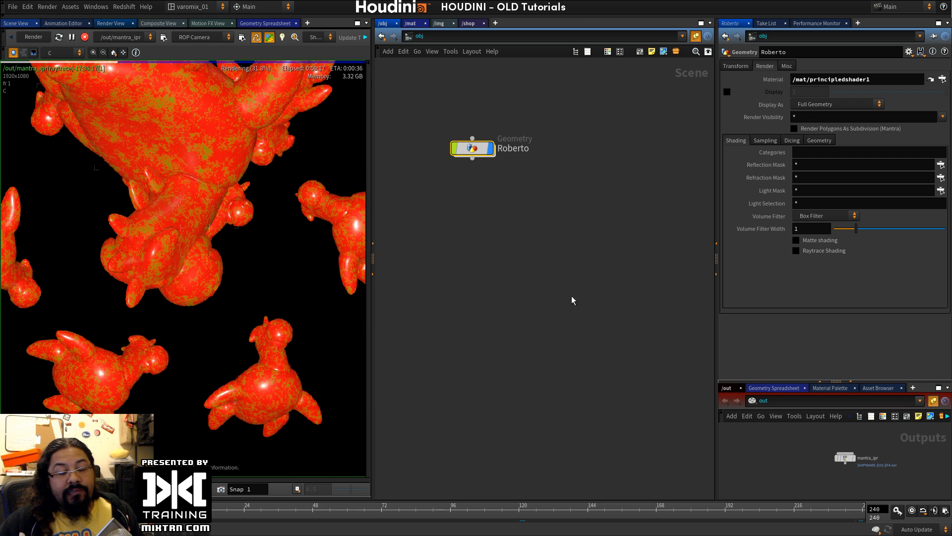
pyautogui.click(562, 277)
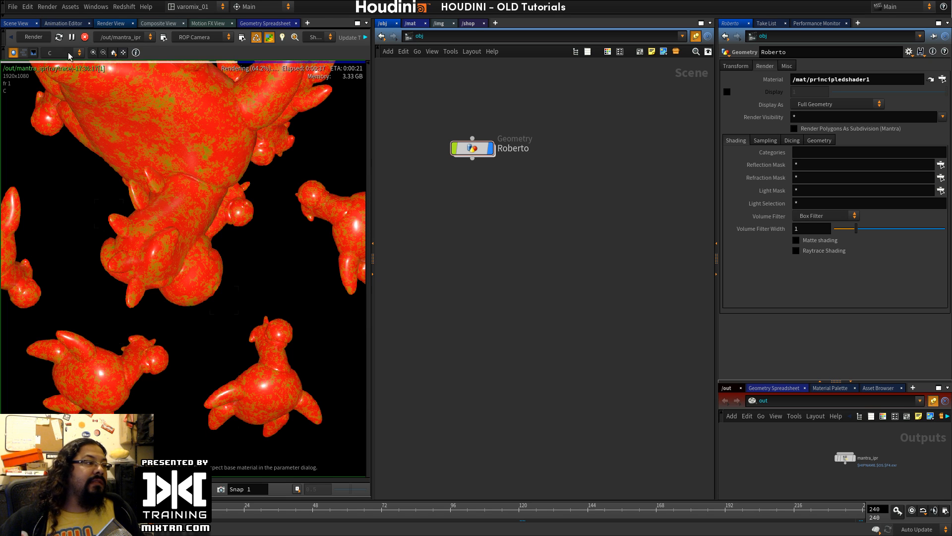
pyautogui.click(77, 38)
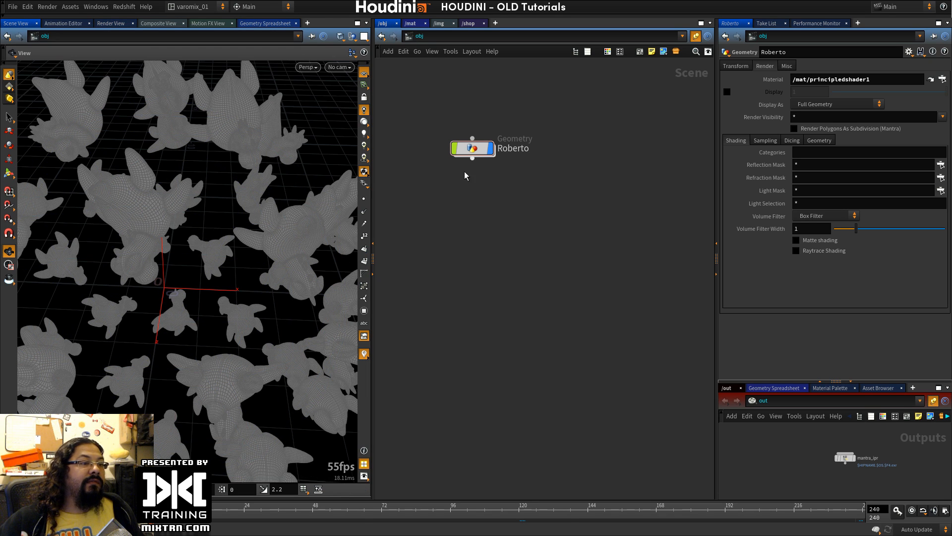
# Step: Create a Geometry object below Roberto, go inside it, and delete its default contents
pyautogui.press('Tab')
pyautogui.write('geo')
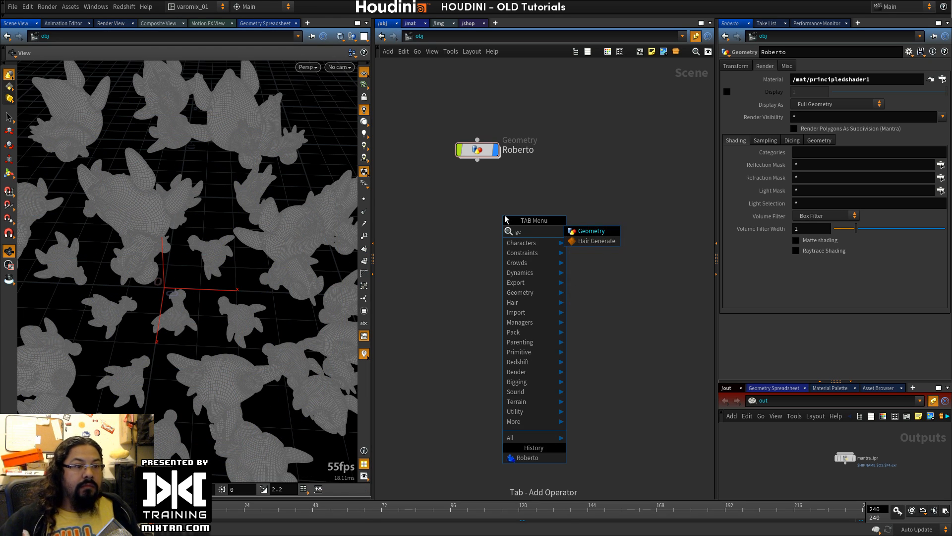
pyautogui.press('Return')
pyautogui.press('Return')
pyautogui.doubleClick(505, 217)
pyautogui.moveTo(499, 226); pyautogui.dragTo(572, 322)
pyautogui.press('Delete')
# Step: Add a Circle node in geo1, set its primitive type to Polygon with 4 divisions, and frame it in the viewport
pyautogui.press('Tab')
pyautogui.write('circle')
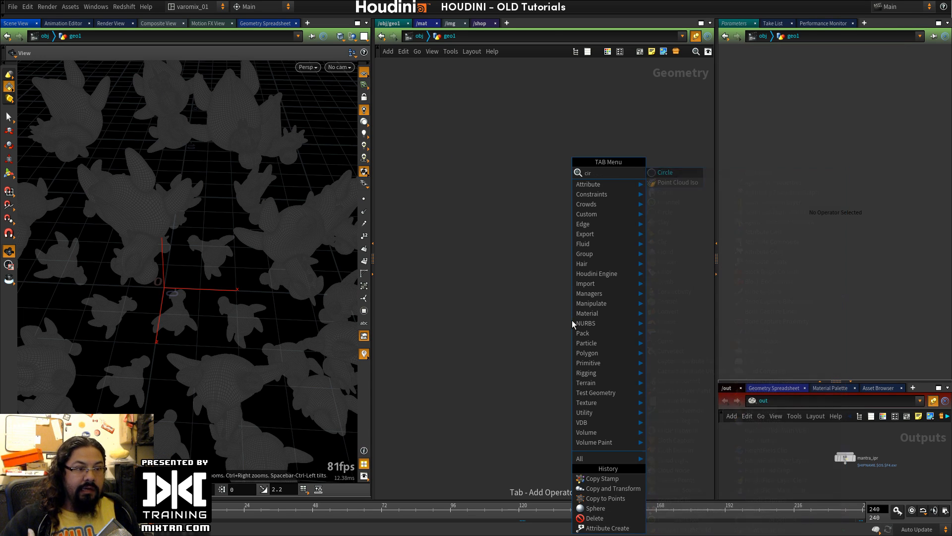
pyautogui.press('Return')
pyautogui.click(485, 199)
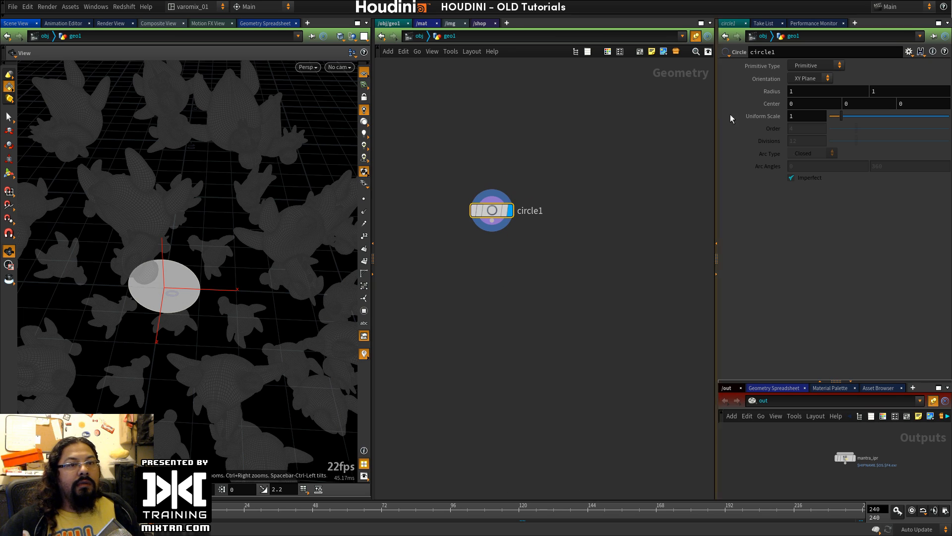
pyautogui.click(816, 65)
pyautogui.click(803, 85)
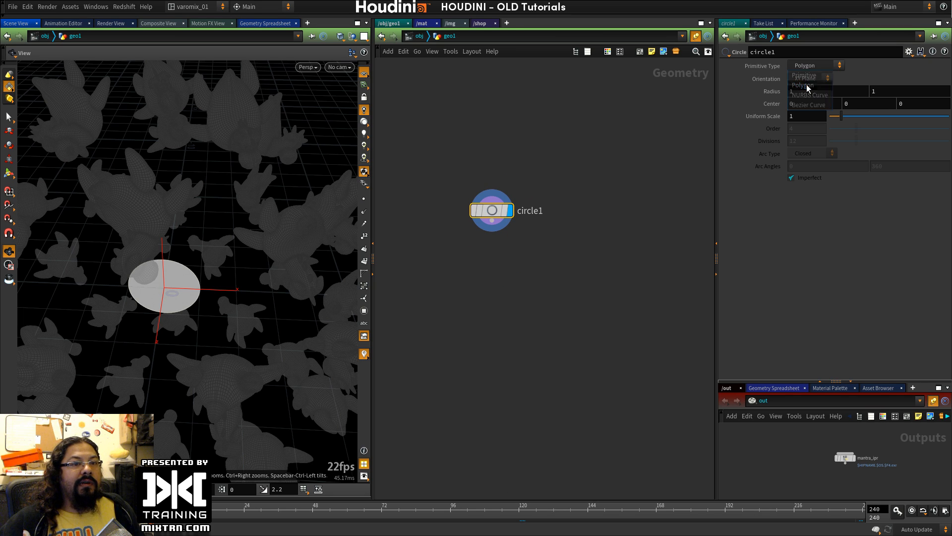
pyautogui.moveTo(855, 142); pyautogui.dragTo(837, 142)
pyautogui.hotkey('space', 'f')
pyautogui.moveTo(150, 275); pyautogui.dragTo(227, 322)
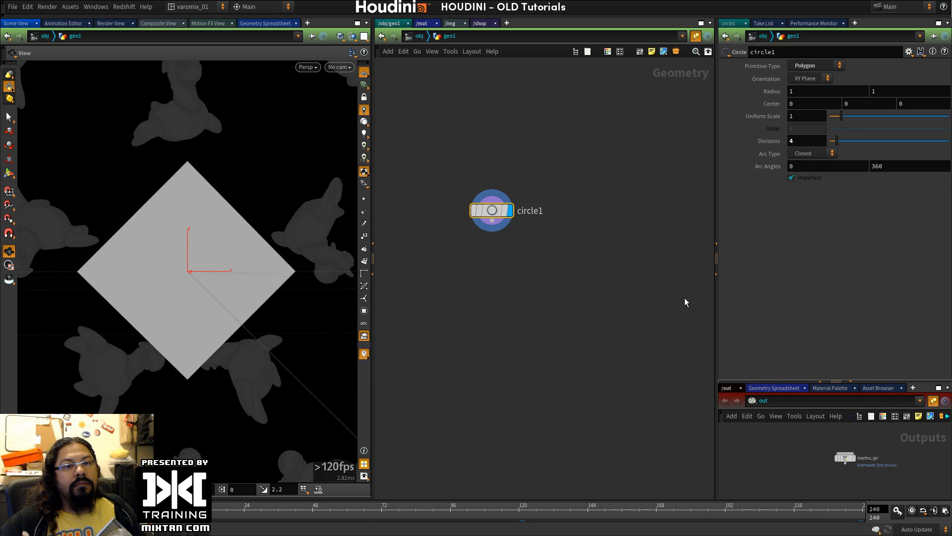
# Step: Add a Transform node after circle1 and set its Z rotation to 45
pyautogui.press('Tab')
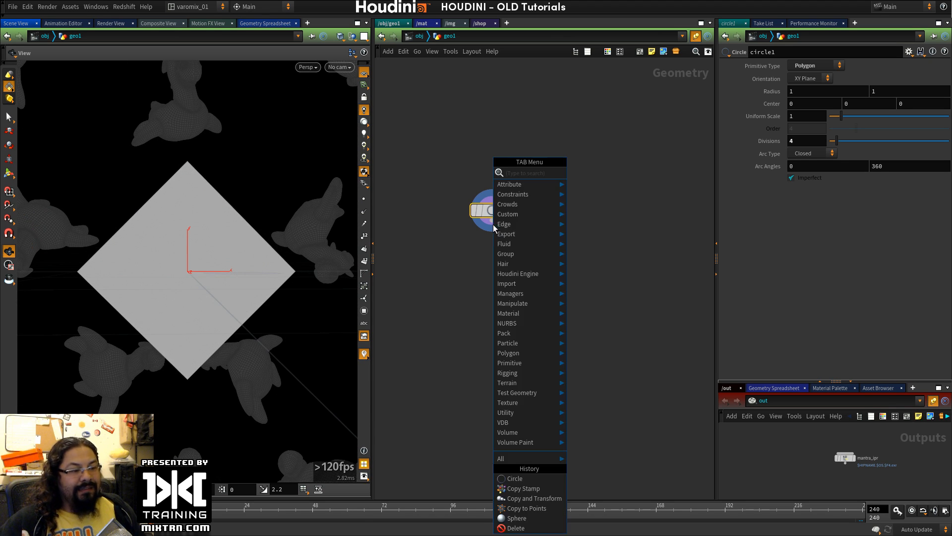
pyautogui.write('tra')
pyautogui.click(592, 194)
pyautogui.click(489, 252)
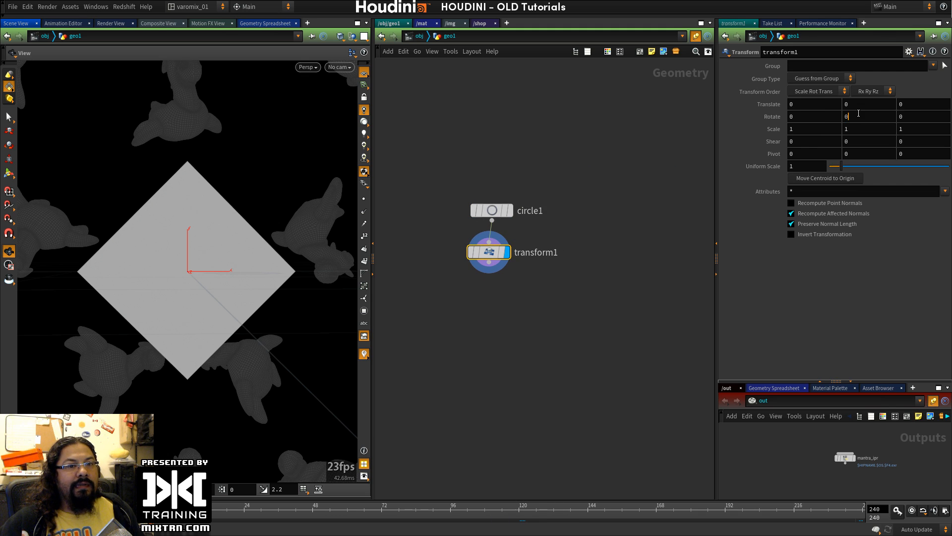
pyautogui.press('Tab')
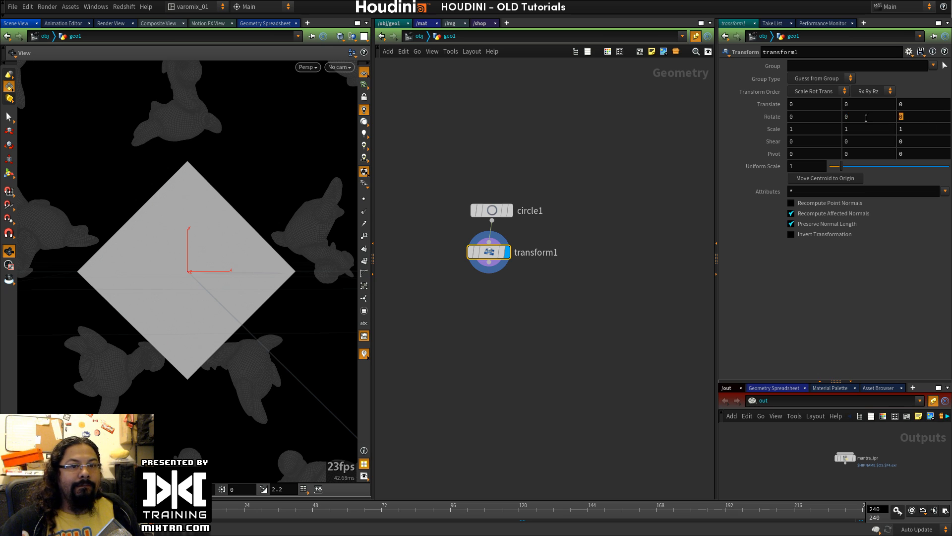
pyautogui.write('45')
pyautogui.press('Return')
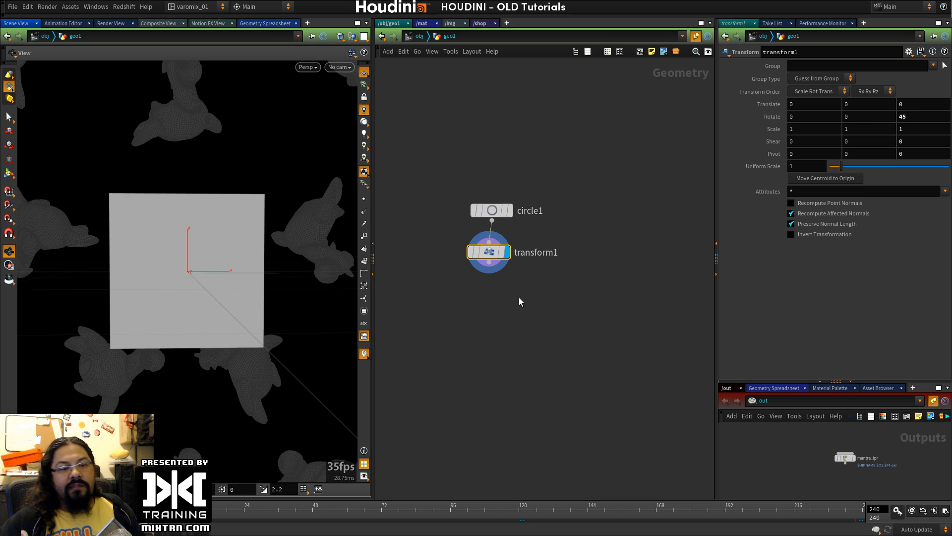
# Step: Align transform1 beneath circle1 and set the circle's divisions to 6
pyautogui.moveTo(475, 252); pyautogui.dragTo(477, 251)
pyautogui.click(491, 210)
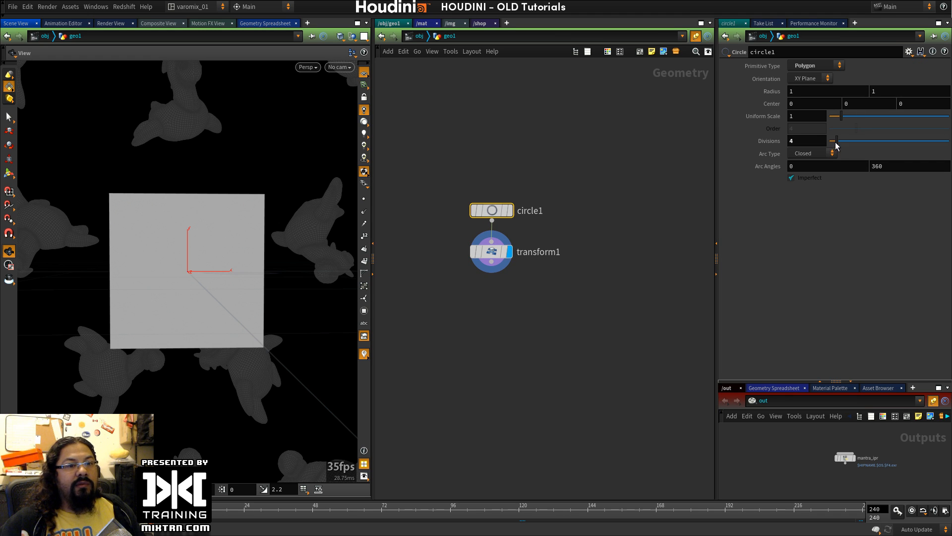
pyautogui.moveTo(836, 142)
pyautogui.mouseDown()
pyautogui.moveTo(850, 144)
pyautogui.moveTo(831, 148)
pyautogui.moveTo(867, 145)
pyautogui.moveTo(844, 144)
pyautogui.mouseUp()
pyautogui.moveTo(584, 232); pyautogui.dragTo(569, 226, button='middle')
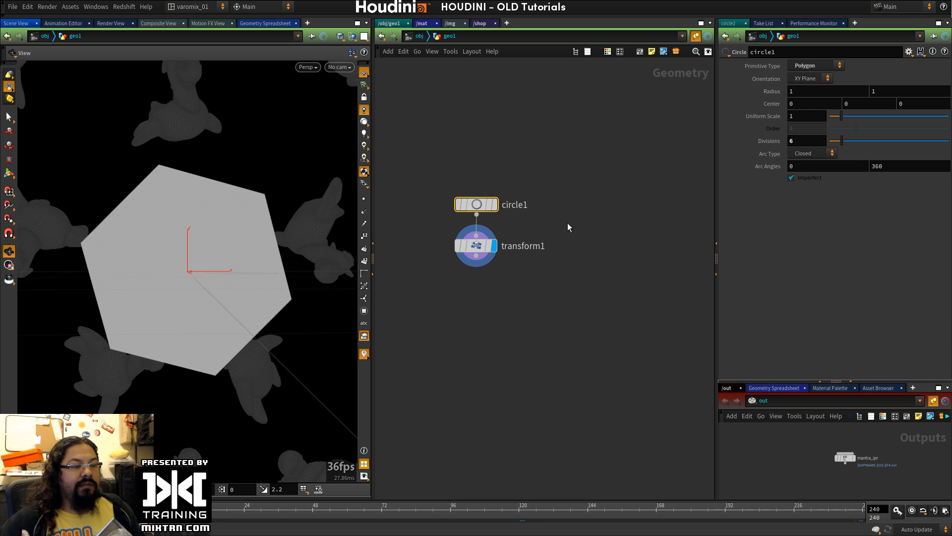
pyautogui.click(568, 226)
pyautogui.press('Tab')
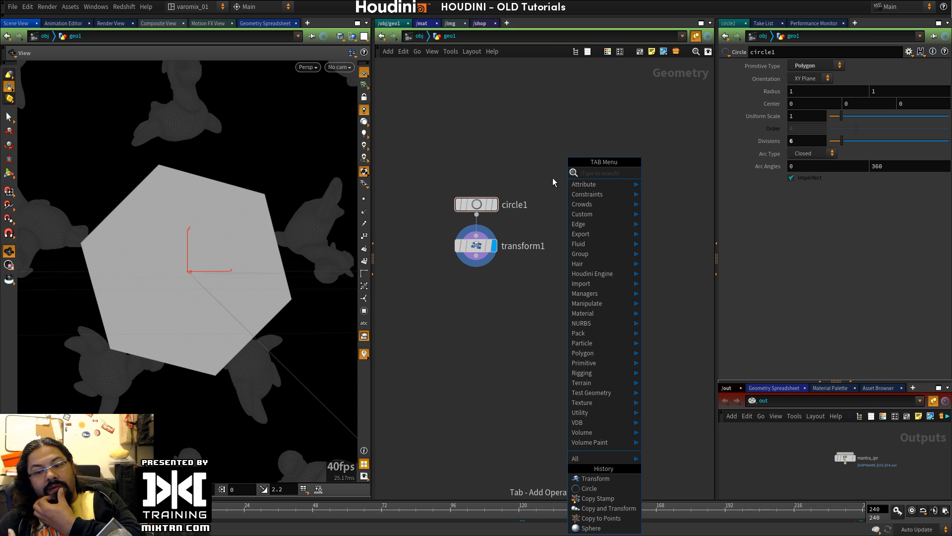
pyautogui.press('Escape')
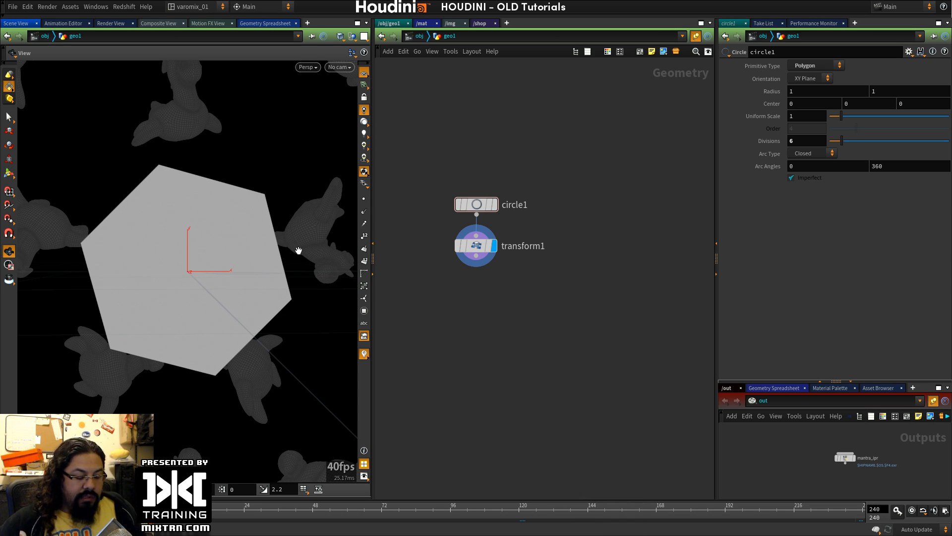
pyautogui.press('c')
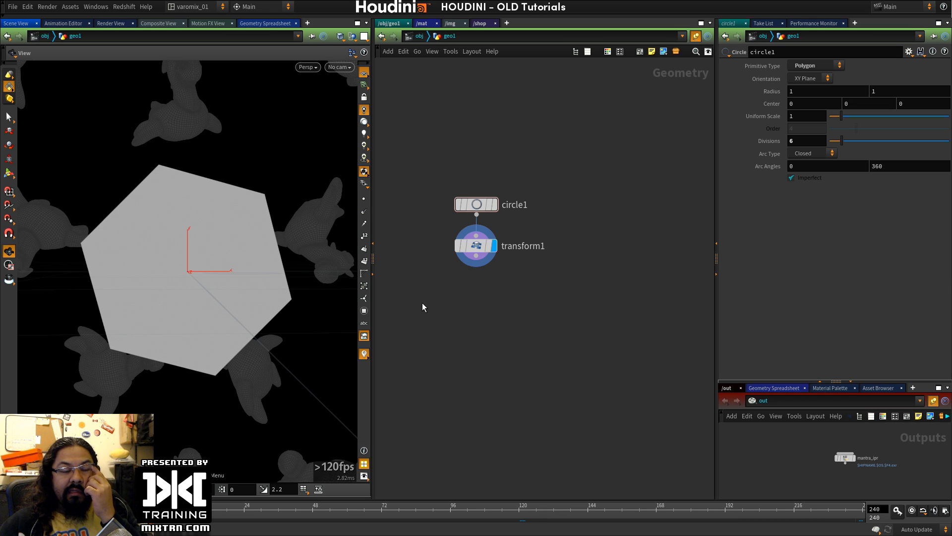
# Step: Check which Houdini version is installed and close the version information
pyautogui.click(146, 7)
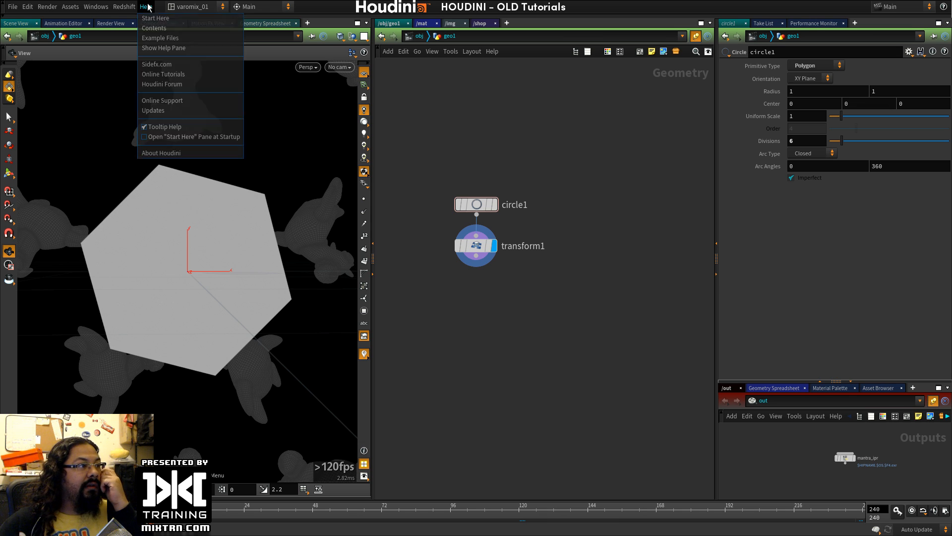
pyautogui.click(191, 152)
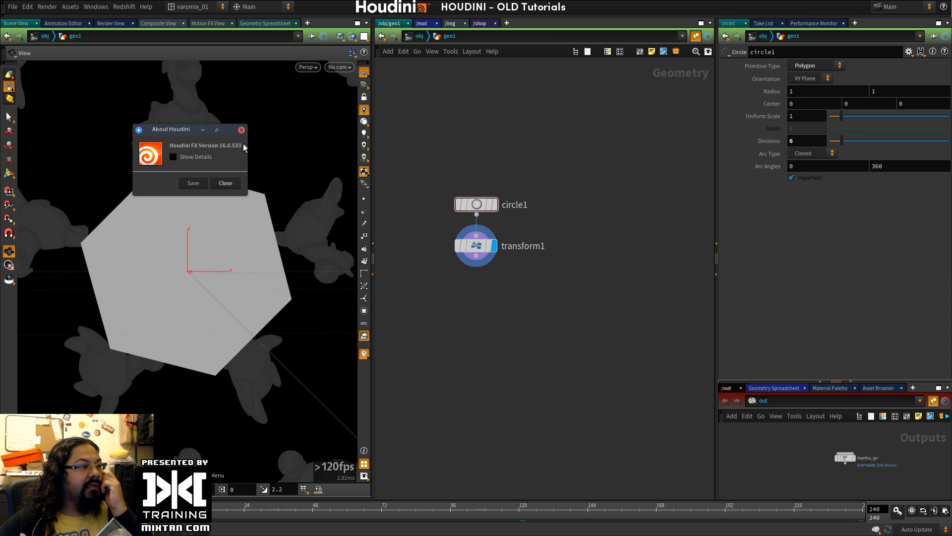
pyautogui.click(241, 130)
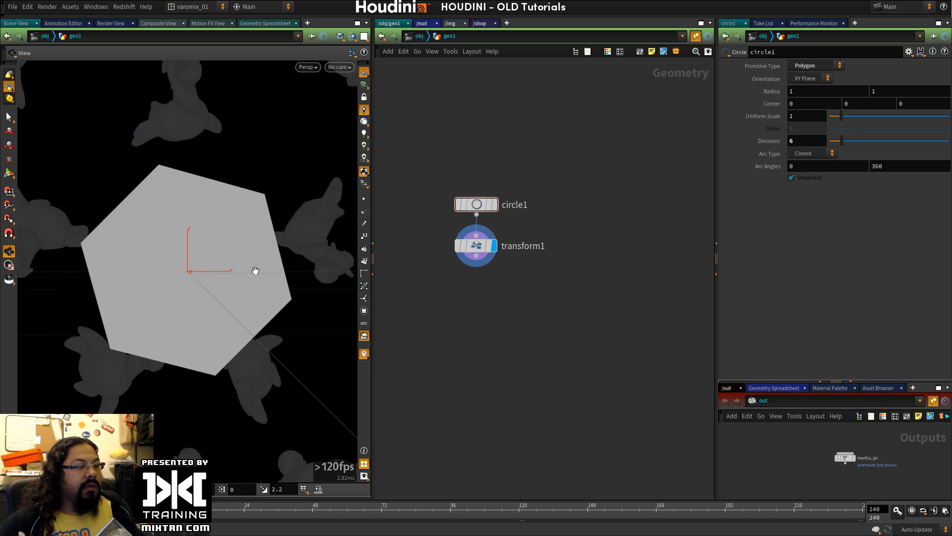
# Step: Examine the viewport's radial menu categories and its Rig submenu, and recheck the Houdini version information
pyautogui.press('c')
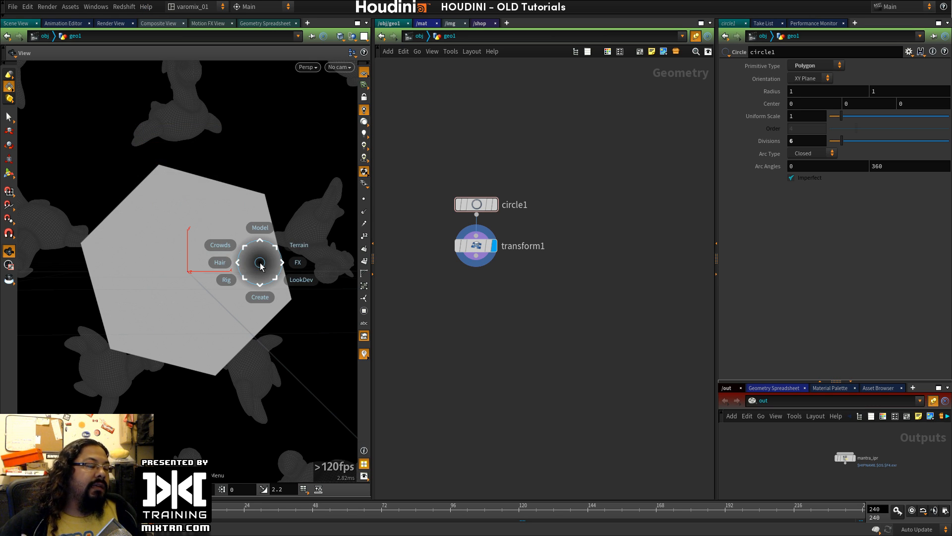
pyautogui.press('c')
pyautogui.click(220, 300)
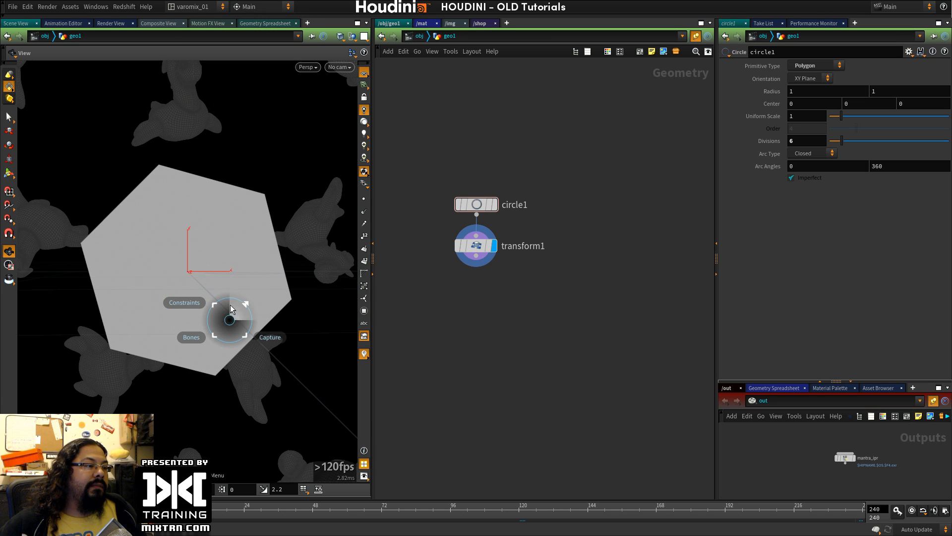
pyautogui.click(229, 317)
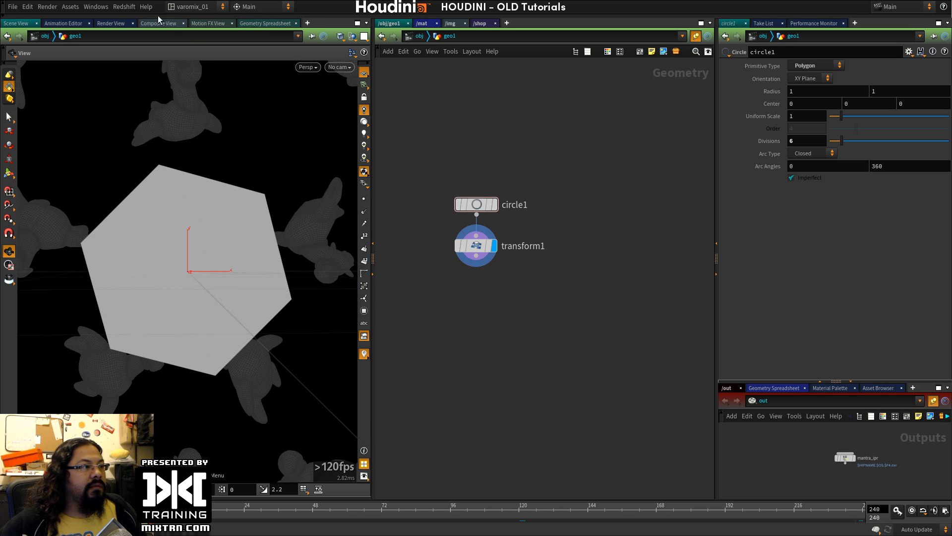
pyautogui.click(146, 6)
pyautogui.click(171, 151)
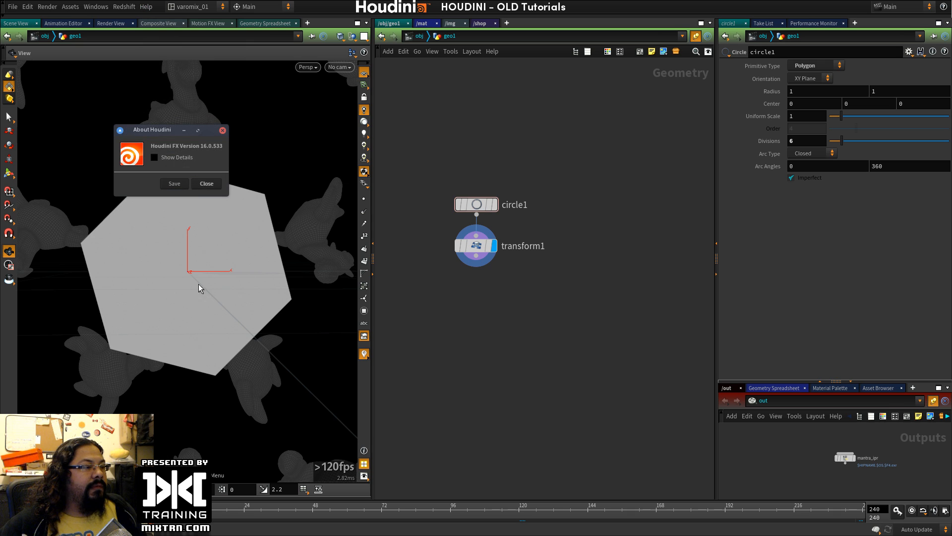
pyautogui.click(222, 130)
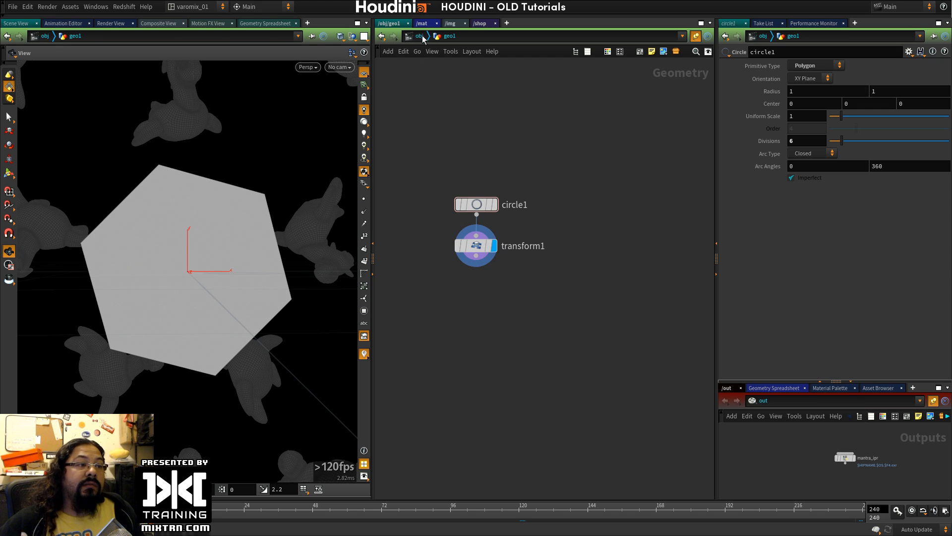
# Step: Return to the shop network, reposition vopmaterial1, and open it to examine the nodes inside
pyautogui.click(479, 24)
pyautogui.moveTo(548, 254); pyautogui.dragTo(537, 219)
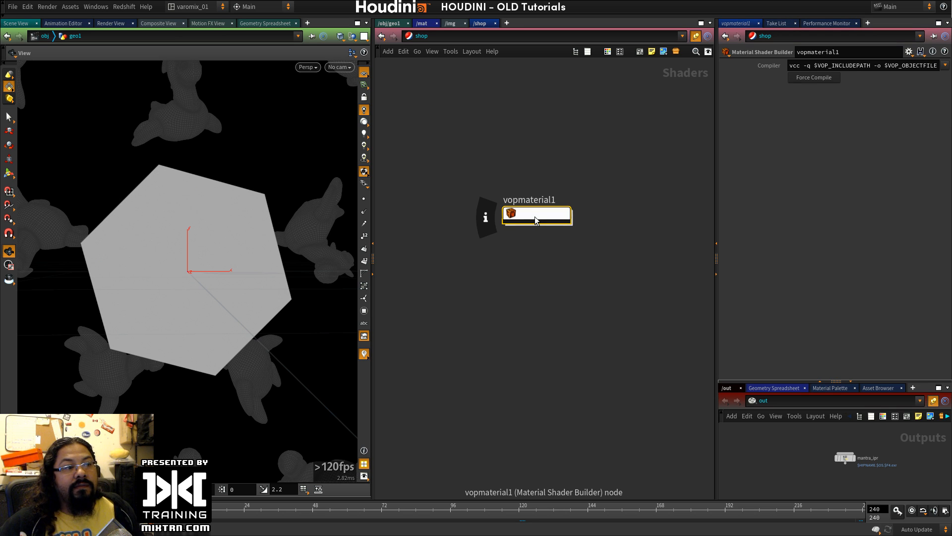
pyautogui.moveTo(557, 214); pyautogui.dragTo(588, 212)
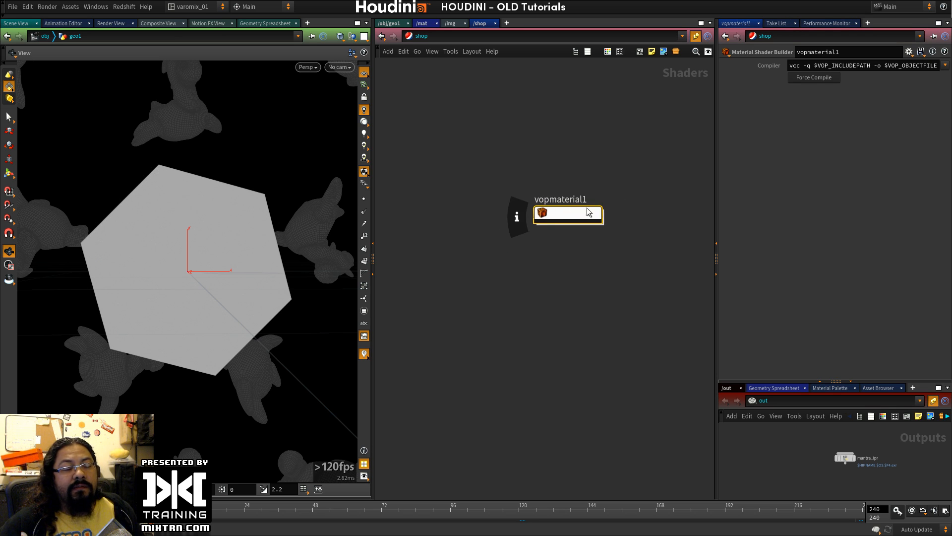
pyautogui.doubleClick(588, 211)
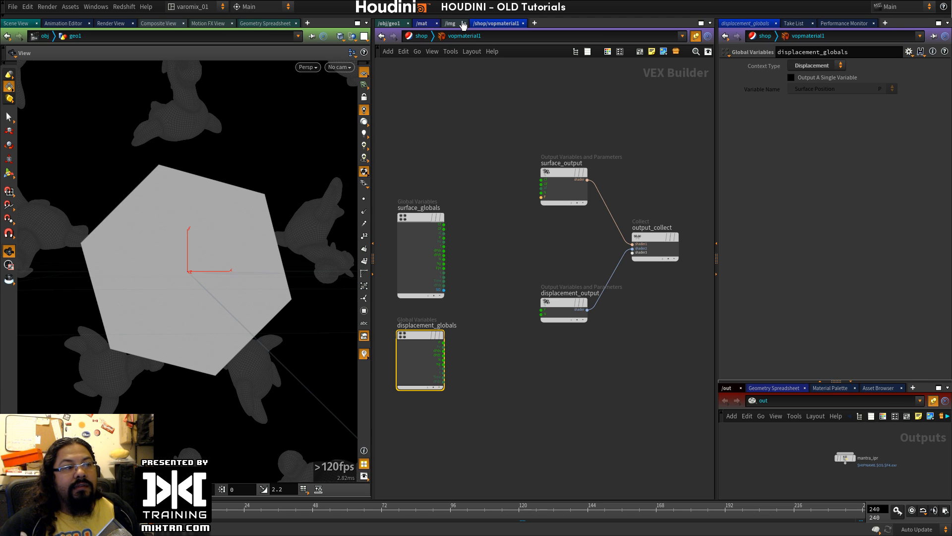
# Step: Compare the principled shader network in mat with the contents of vopmaterial1 in the shop network
pyautogui.click(421, 24)
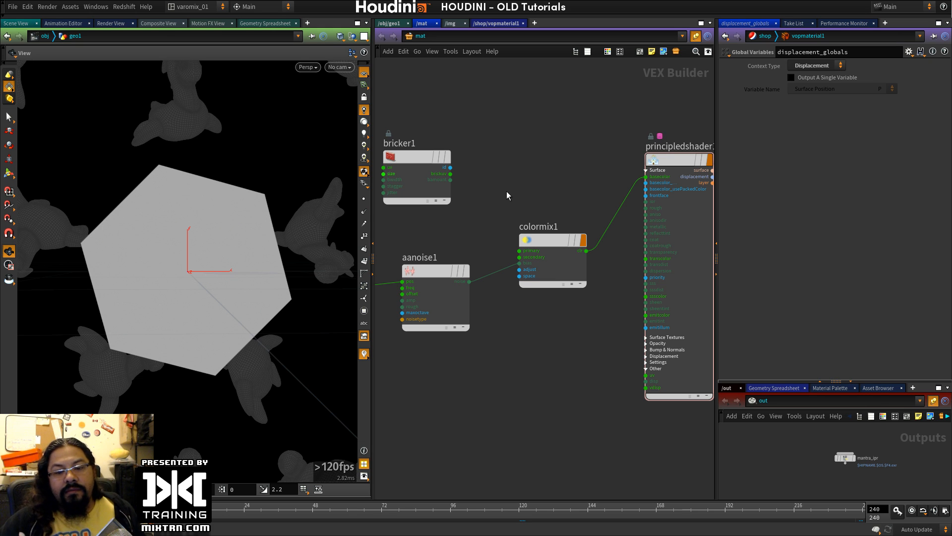
pyautogui.click(500, 23)
pyautogui.click(422, 23)
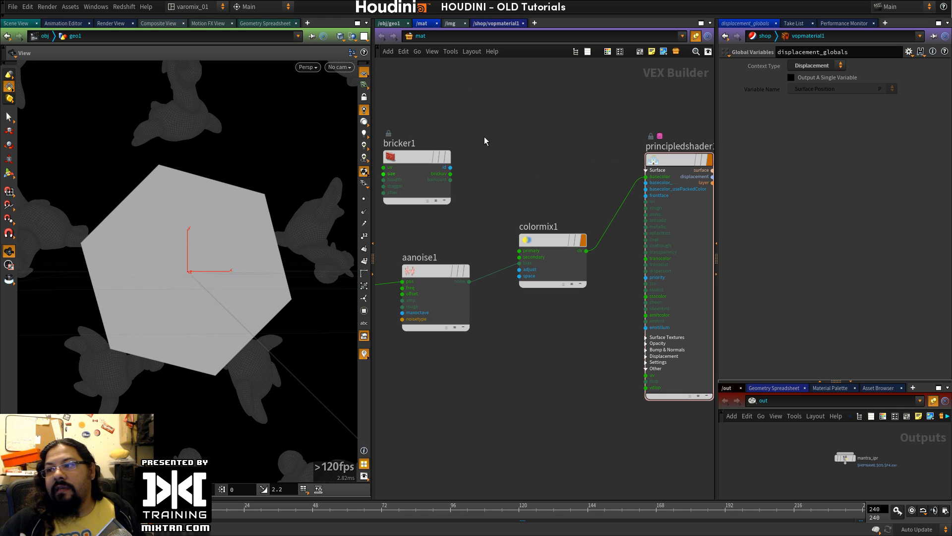
pyautogui.scroll(-3, 540, 172)
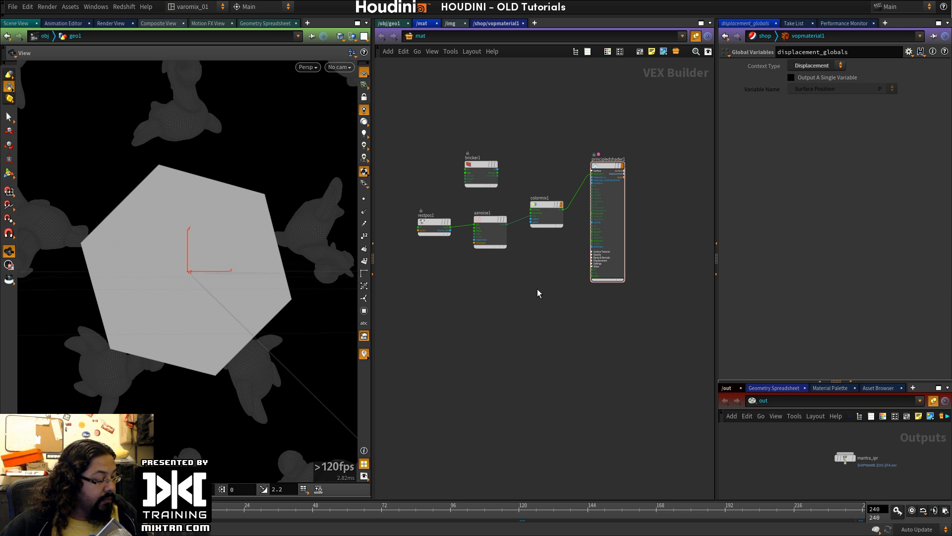
pyautogui.moveTo(520, 294); pyautogui.dragTo(559, 329, button='middle')
pyautogui.moveTo(202, 230); pyautogui.dragTo(195, 247, button='right')
pyautogui.moveTo(195, 248); pyautogui.dragTo(203, 302)
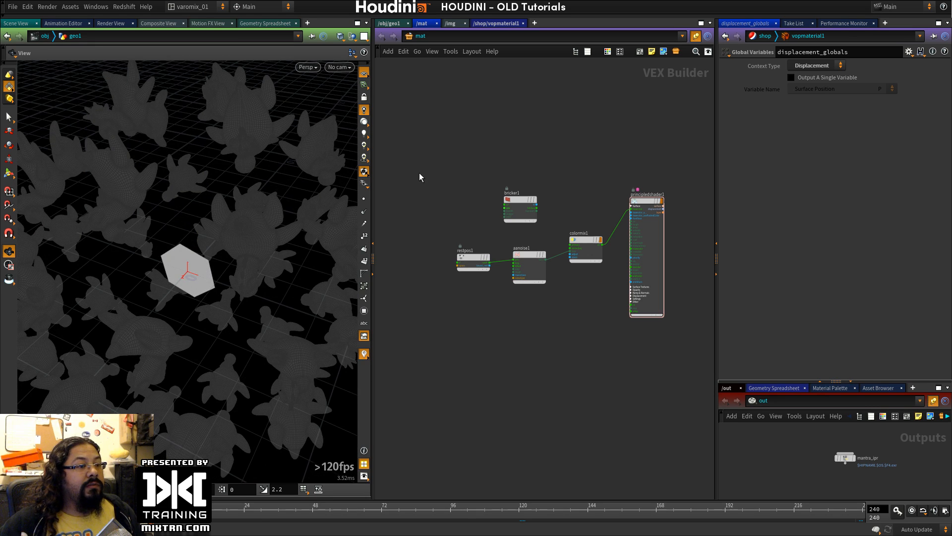
# Step: Return to the geo1 network and nudge circle1 into place above transform1
pyautogui.click(389, 23)
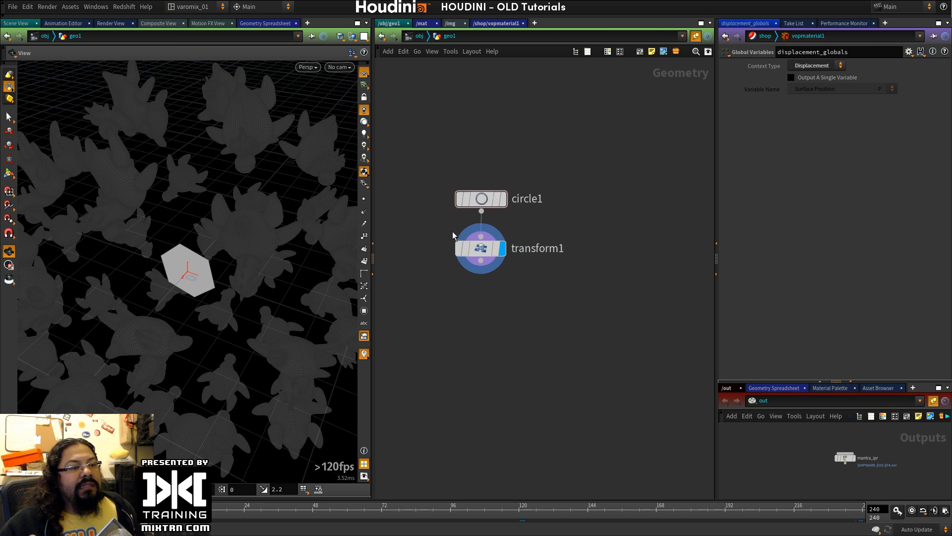
pyautogui.scroll(5, 442, 234)
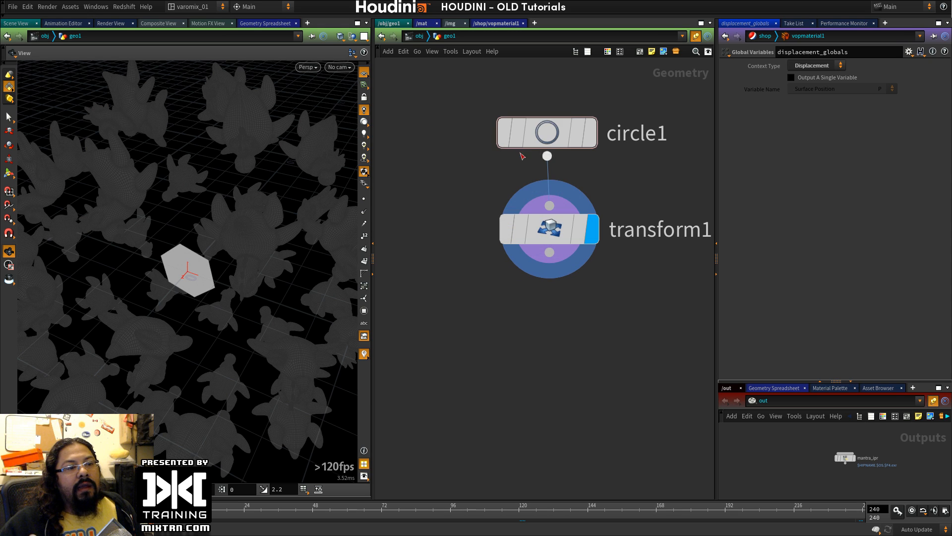
pyautogui.moveTo(549, 133); pyautogui.dragTo(547, 136)
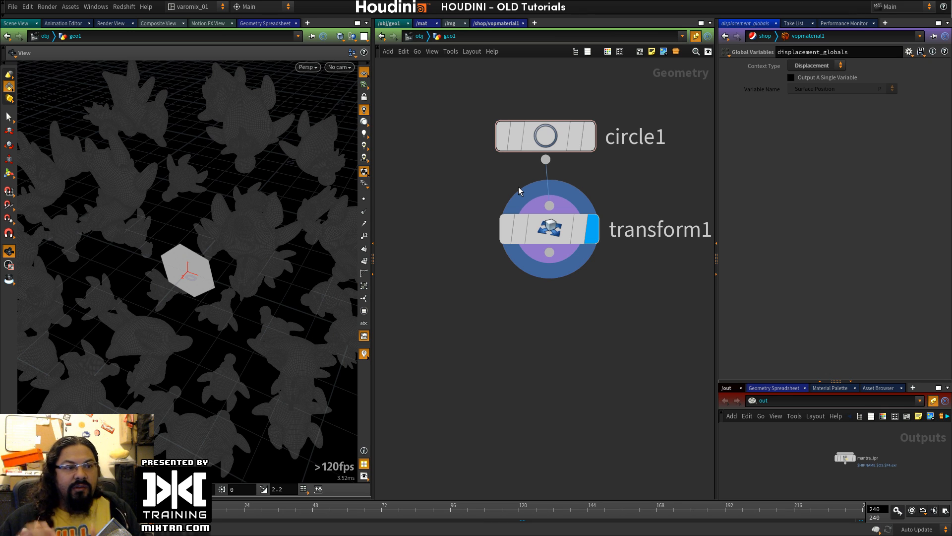
pyautogui.moveTo(545, 137); pyautogui.dragTo(552, 132)
pyautogui.scroll(-5, 523, 298)
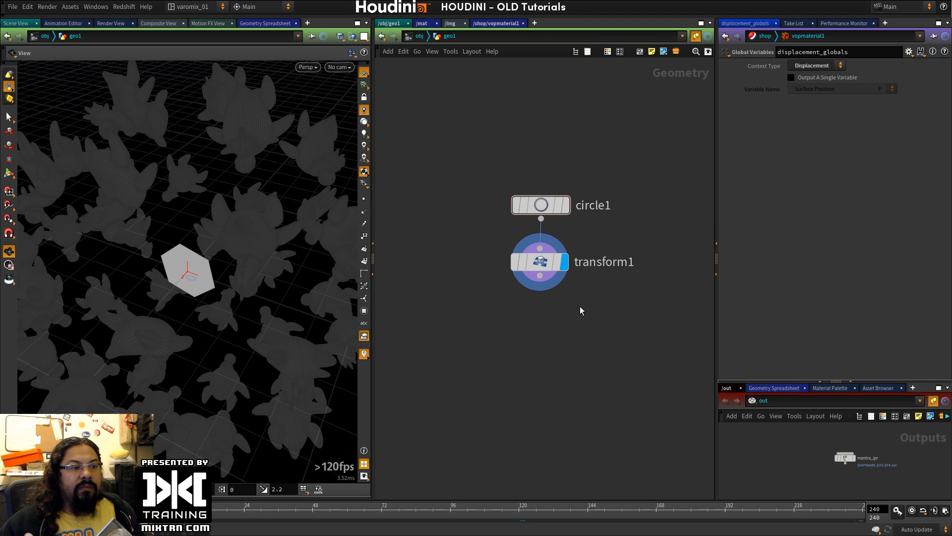
pyautogui.moveTo(580, 311); pyautogui.dragTo(567, 253, button='middle')
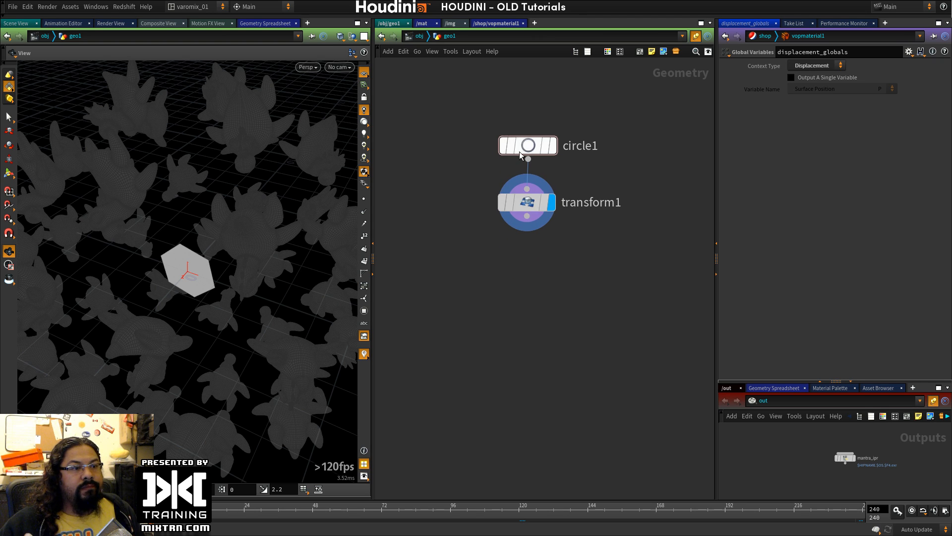
pyautogui.moveTo(533, 147); pyautogui.dragTo(530, 146)
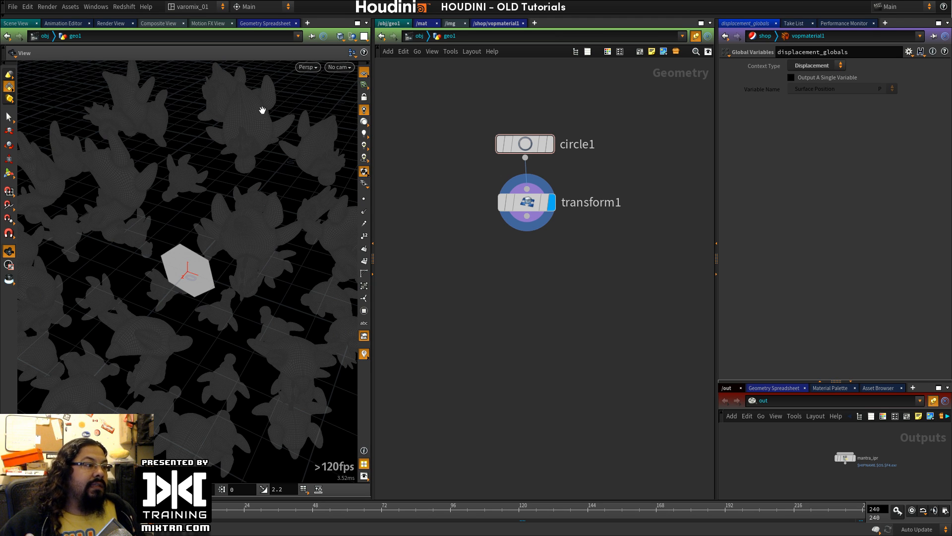
# Step: Go up to the object level and reposition the geometry node above geo1 so it sits closer to it
pyautogui.moveTo(261, 126); pyautogui.dragTo(251, 127)
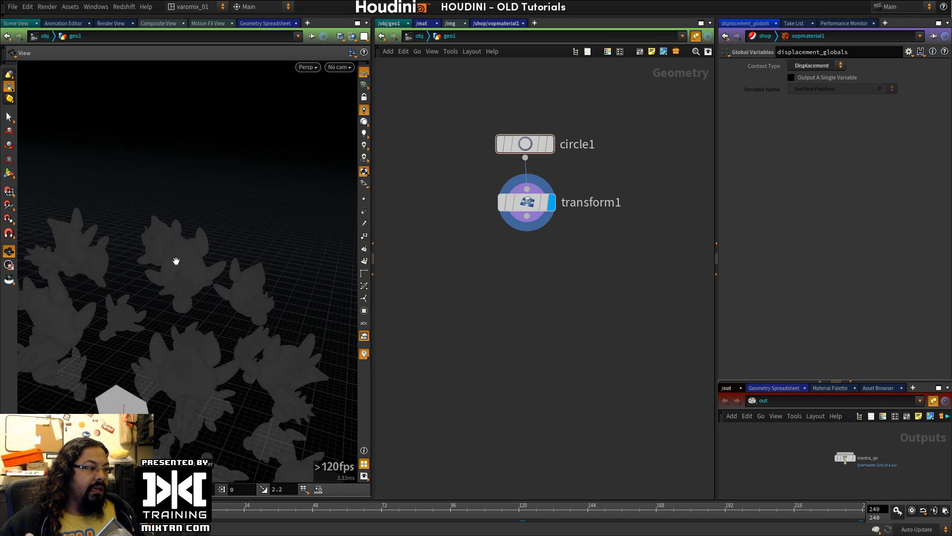
pyautogui.moveTo(174, 261); pyautogui.dragTo(283, 361)
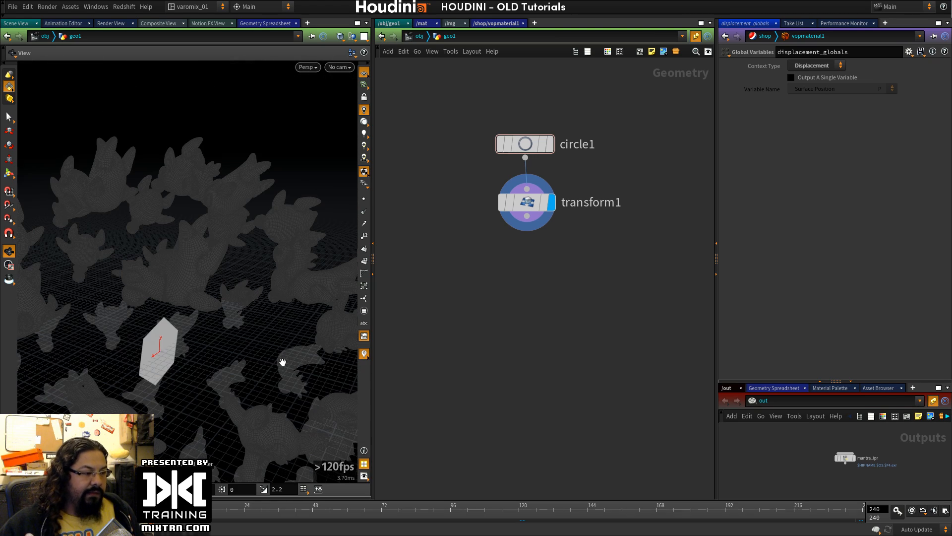
pyautogui.click(419, 36)
pyautogui.moveTo(471, 150); pyautogui.dragTo(513, 152)
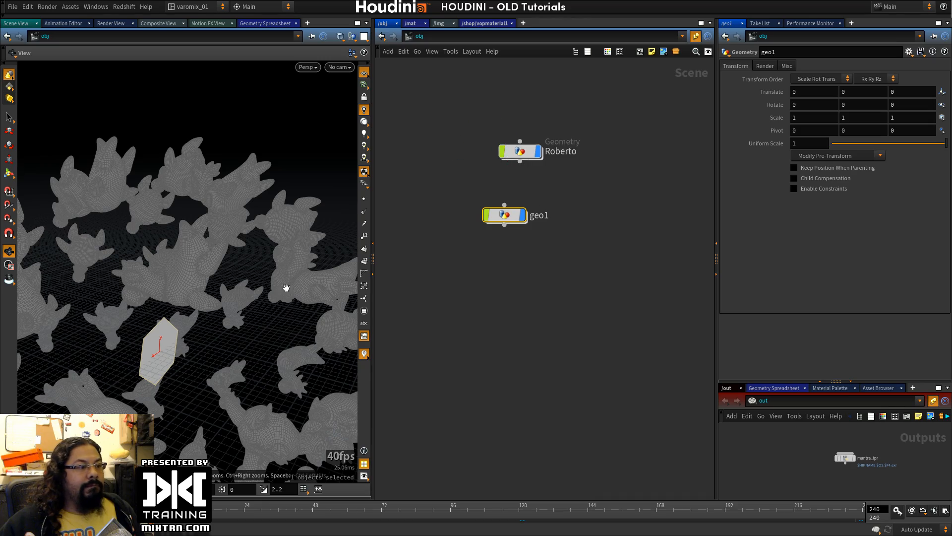
# Step: Widen the scene view so the whole arrangement of turtle copies around the hexagon fits in it
pyautogui.moveTo(160, 358); pyautogui.dragTo(189, 365)
pyautogui.moveTo(189, 366); pyautogui.dragTo(135, 349, button='right')
pyautogui.moveTo(135, 349); pyautogui.dragTo(222, 330)
pyautogui.scroll(5, 222, 330)
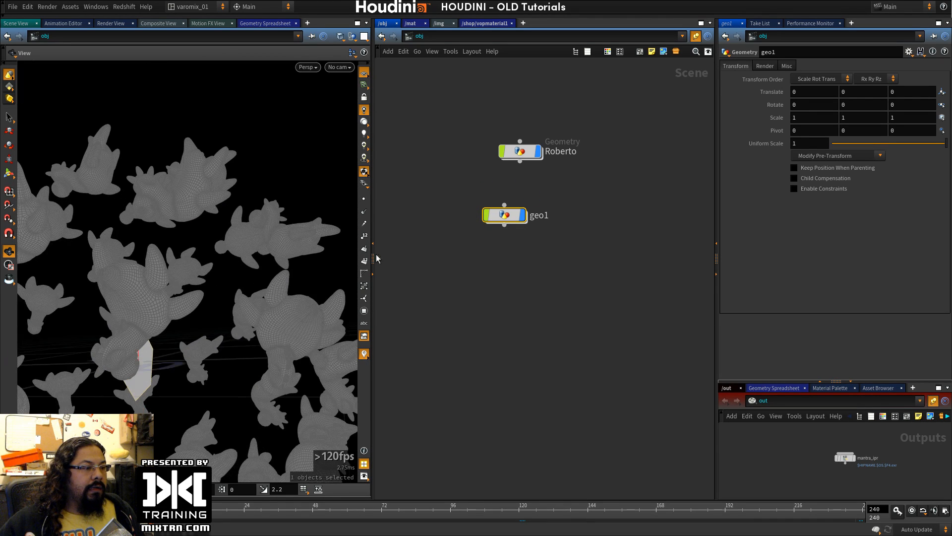
pyautogui.moveTo(372, 203); pyautogui.dragTo(549, 190)
pyautogui.moveTo(385, 296); pyautogui.dragTo(367, 276)
pyautogui.moveTo(374, 171); pyautogui.dragTo(277, 170)
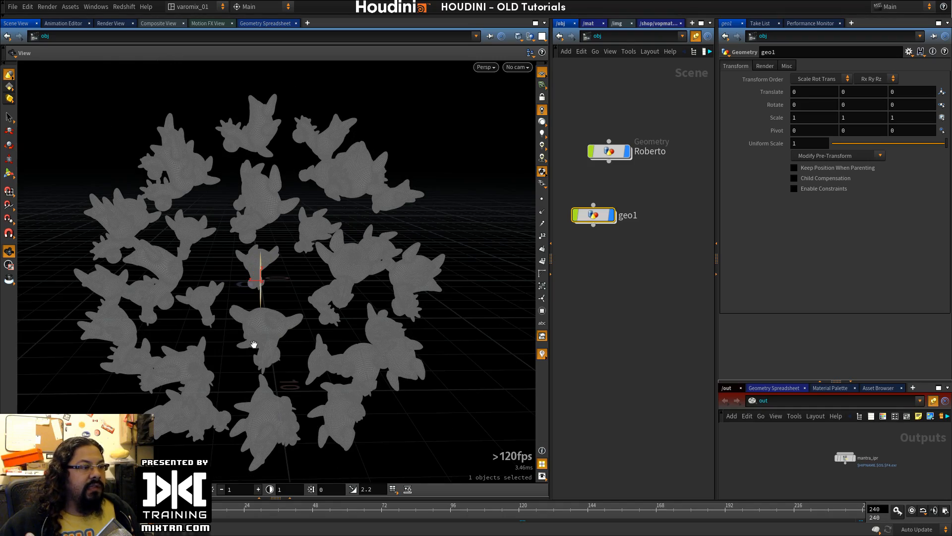
# Step: Examine the turtle copies and the hexagon from several angles and distances, trying different viewport pivots
pyautogui.moveTo(374, 215); pyautogui.dragTo(409, 213)
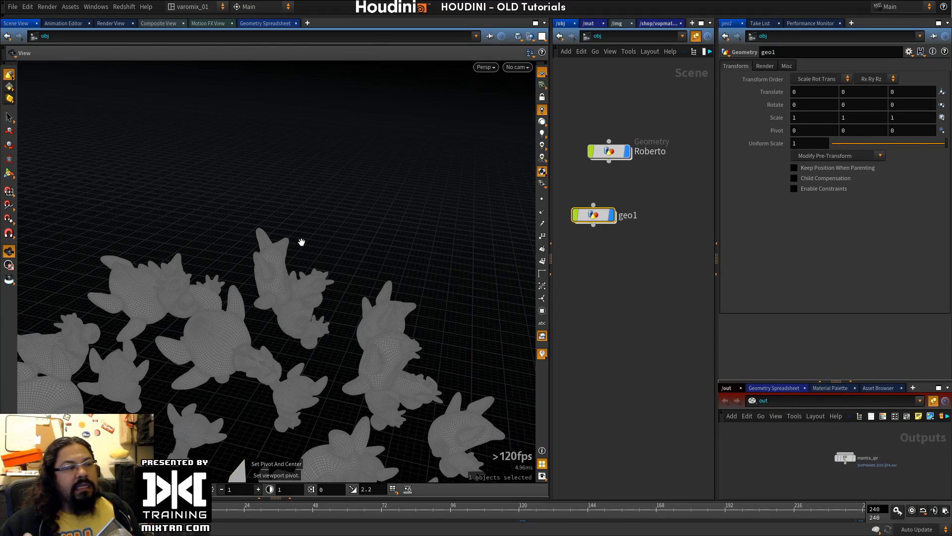
pyautogui.moveTo(207, 274); pyautogui.dragTo(362, 245)
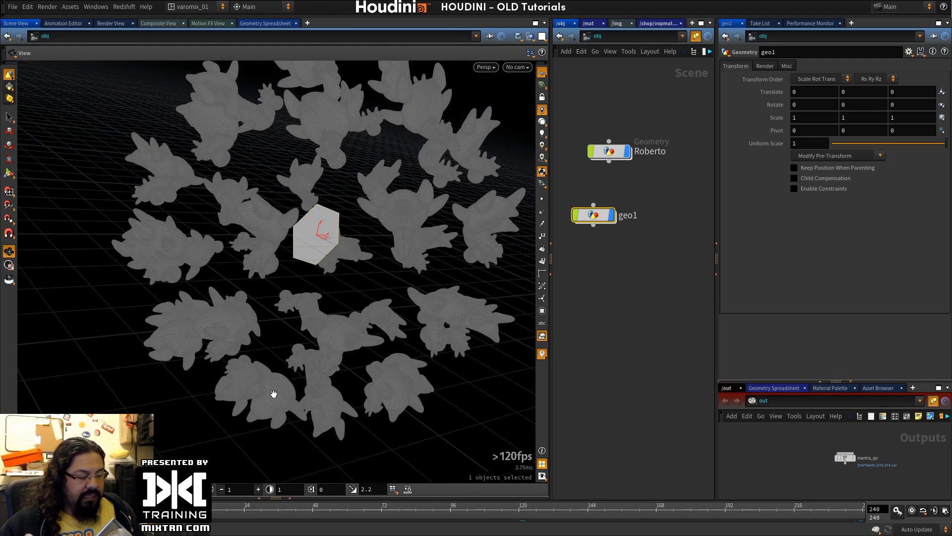
pyautogui.hotkey('space', 'z')
pyautogui.moveTo(211, 299); pyautogui.dragTo(445, 320)
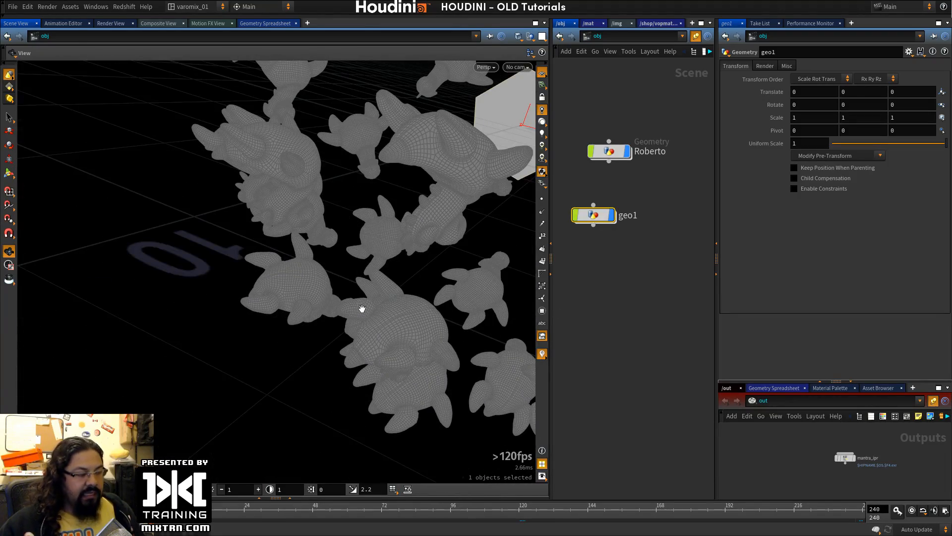
pyautogui.moveTo(362, 309); pyautogui.dragTo(404, 320)
pyautogui.moveTo(290, 116); pyautogui.dragTo(289, 114)
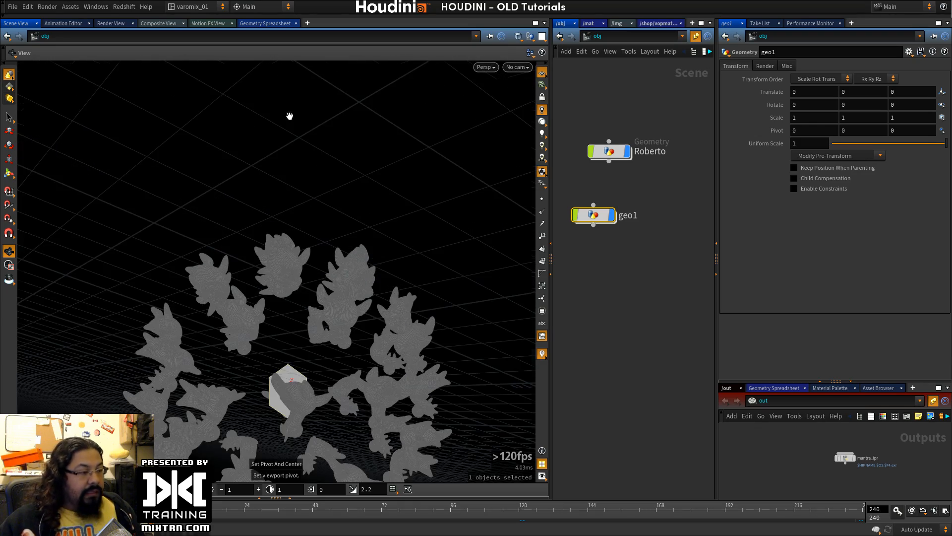
pyautogui.moveTo(279, 238); pyautogui.dragTo(350, 300)
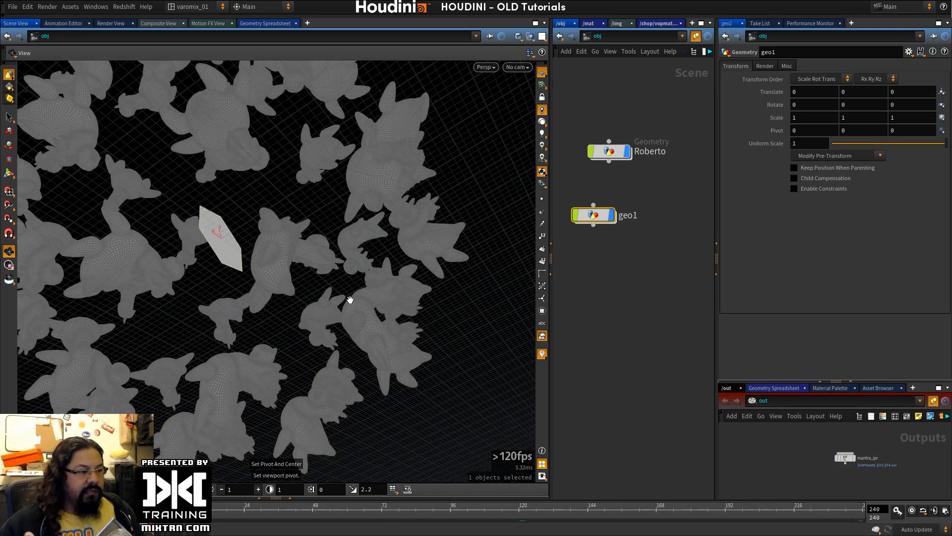
pyautogui.moveTo(269, 276); pyautogui.dragTo(280, 320)
pyautogui.press('z')
pyautogui.moveTo(279, 227); pyautogui.dragTo(415, 402)
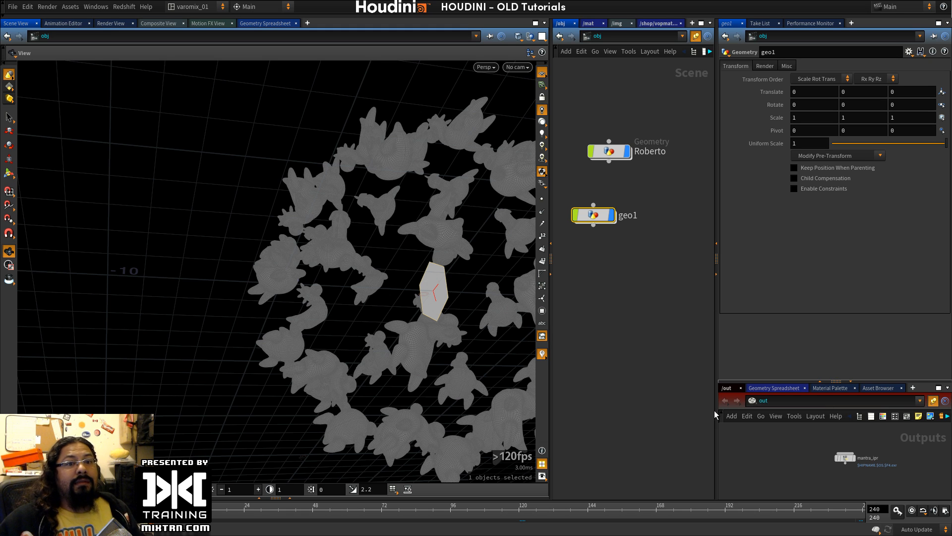
# Step: Narrow the scene view to give the network editor more width, and frame all the turtle copies
pyautogui.moveTo(550, 293); pyautogui.dragTo(452, 293)
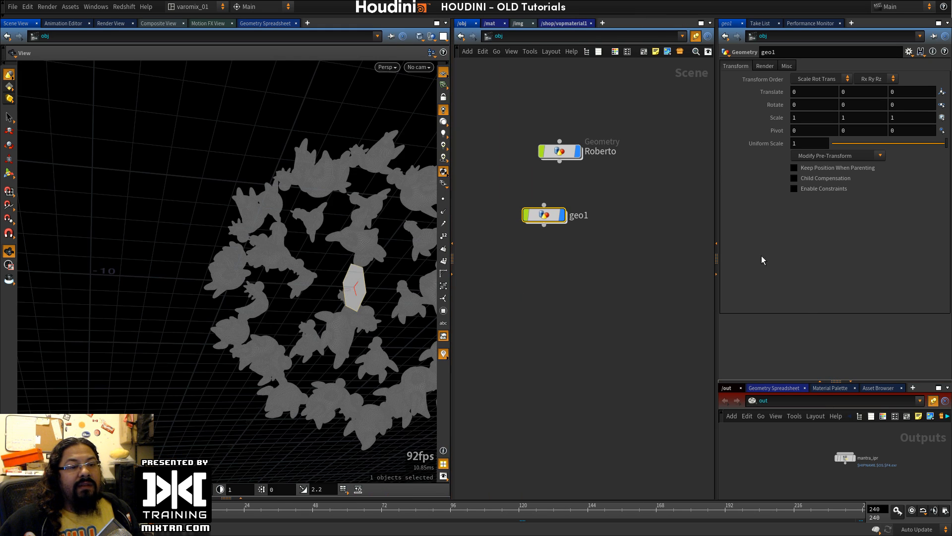
pyautogui.moveTo(716, 181); pyautogui.dragTo(730, 181)
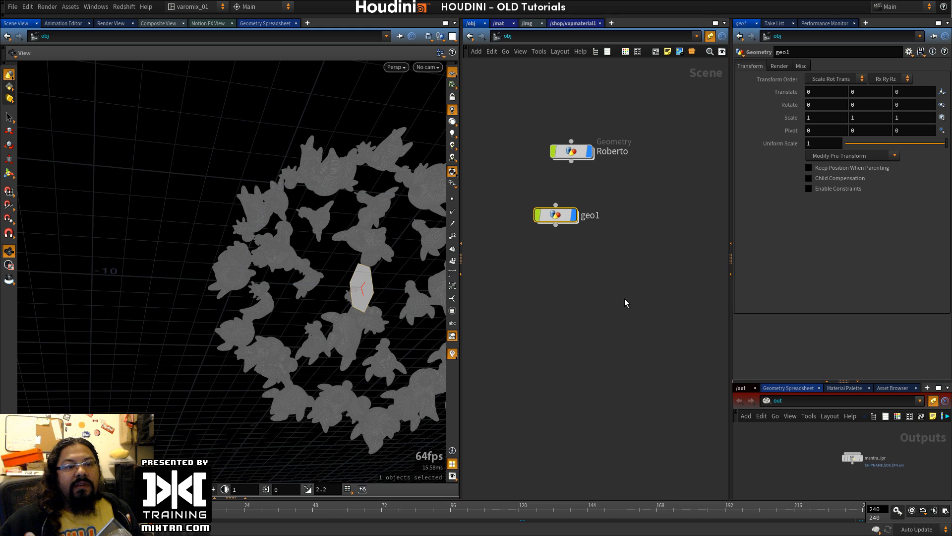
pyautogui.moveTo(323, 291); pyautogui.dragTo(372, 323)
pyautogui.moveTo(372, 323); pyautogui.dragTo(316, 331, button='right')
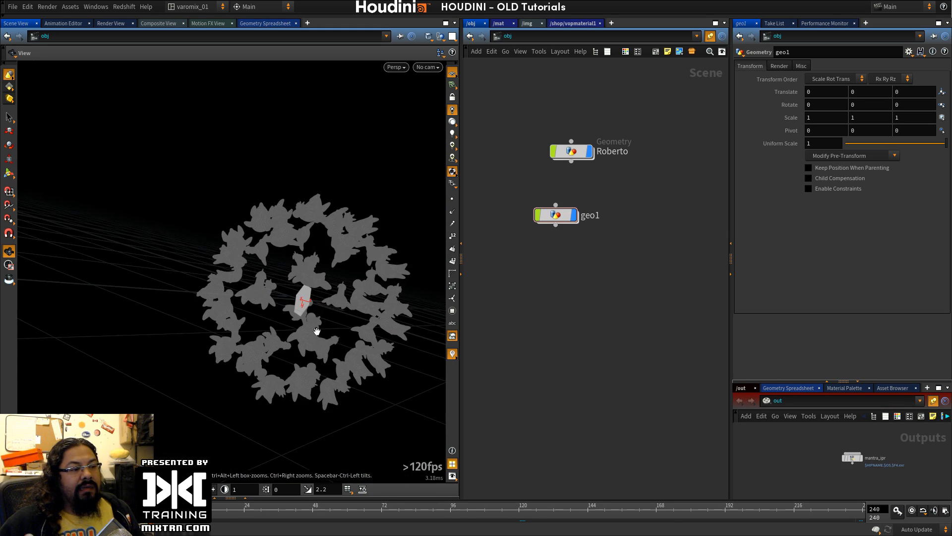
pyautogui.moveTo(316, 331); pyautogui.dragTo(271, 314, button='middle')
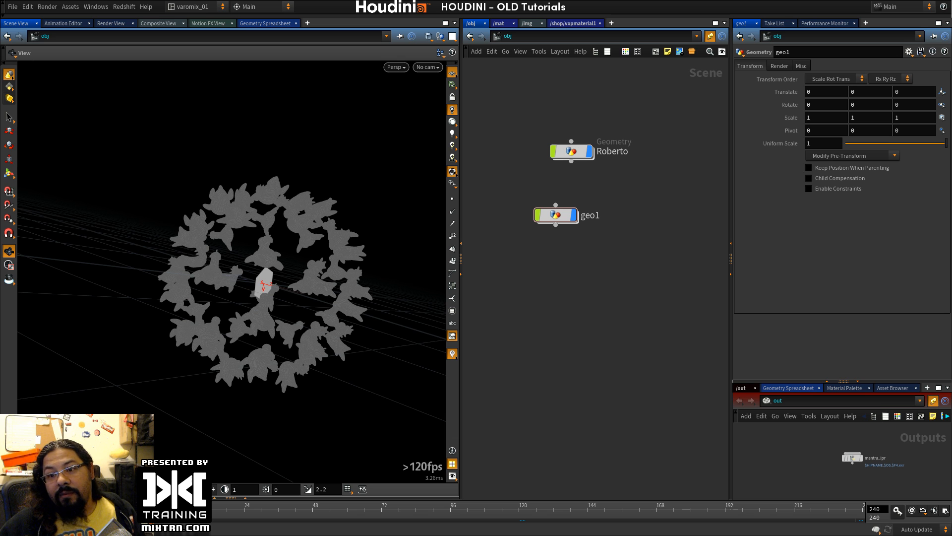
# Step: Switch to the browser with the Magical Fire FX for Film page, widen its window, and shift it slightly
pyautogui.hotkey('alt', 'Tab')
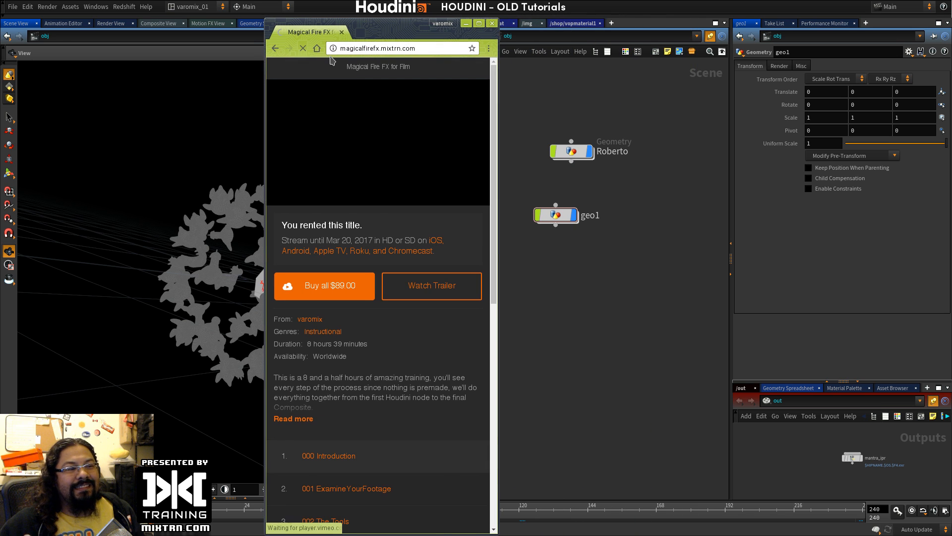
pyautogui.moveTo(503, 167); pyautogui.dragTo(850, 177)
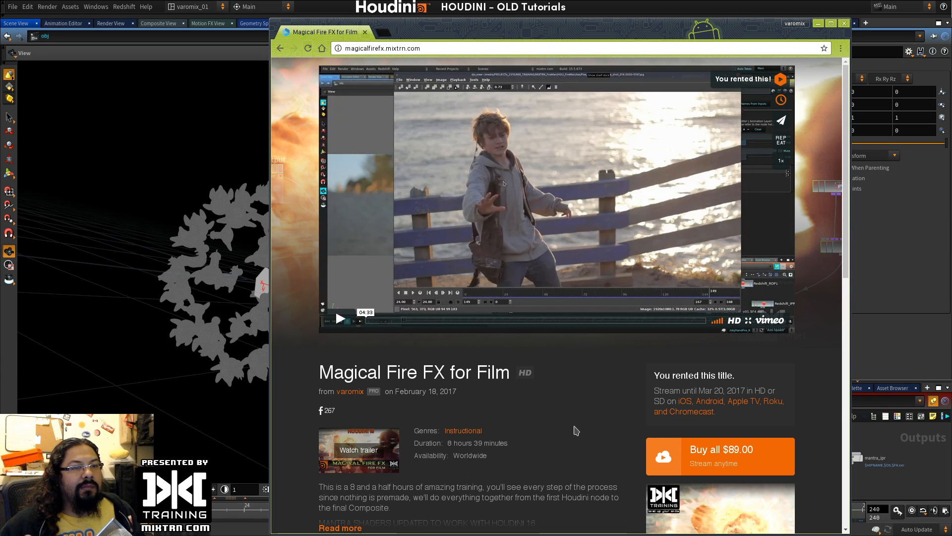
pyautogui.keyDown('alt'); pyautogui.moveTo(574, 426); pyautogui.dragTo(583, 409); pyautogui.keyUp('alt')
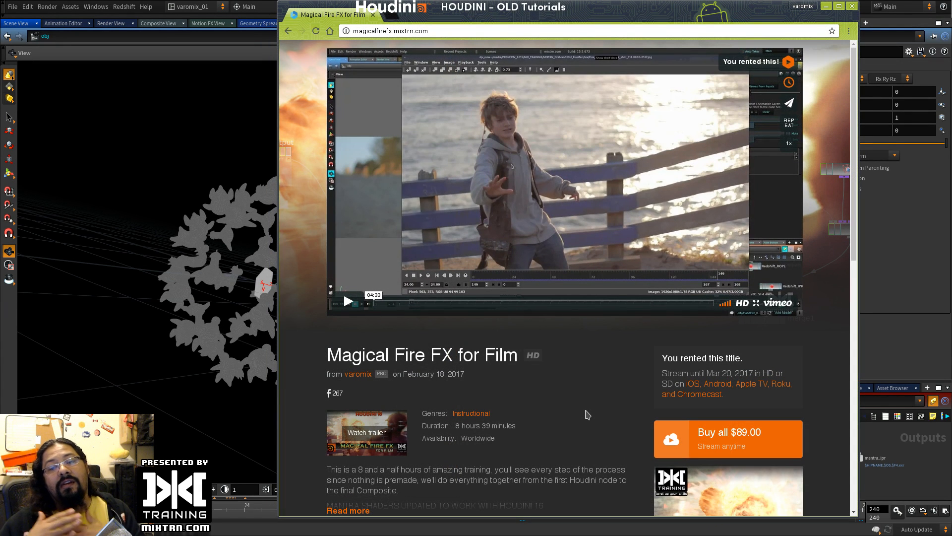